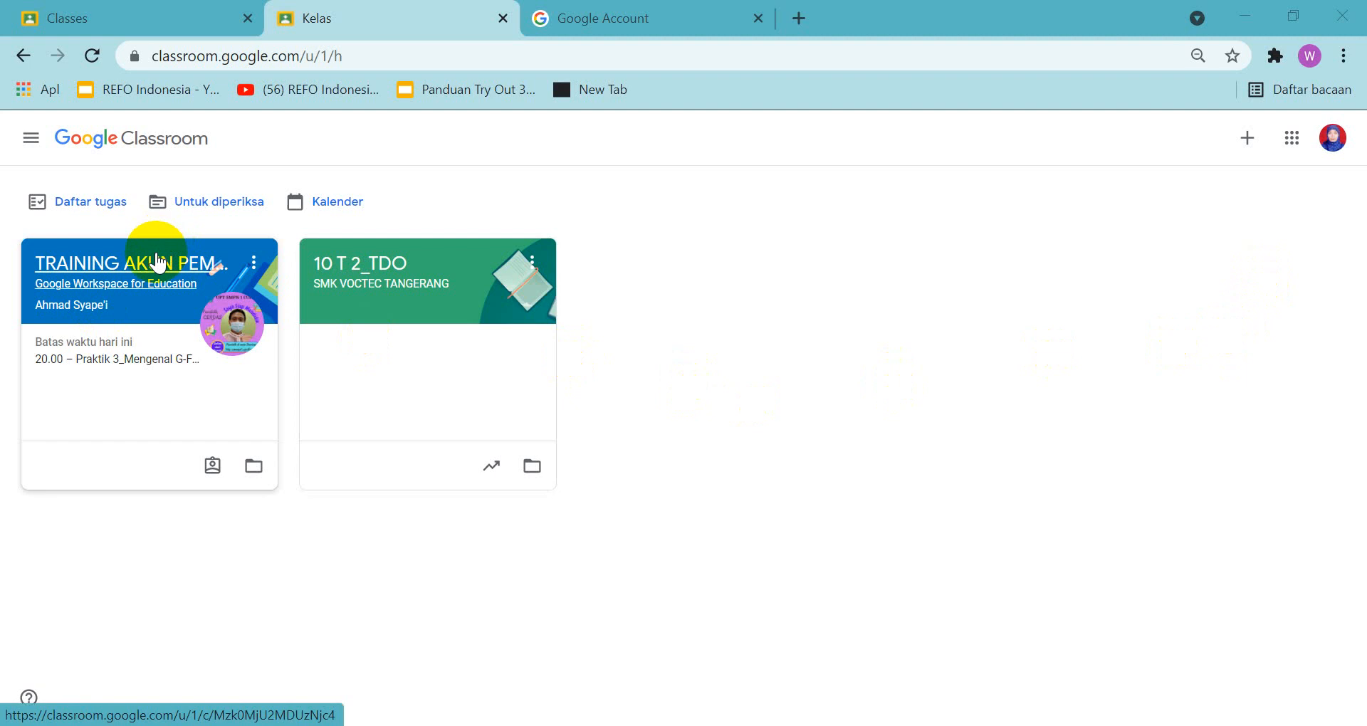
# Open the full details of the assignment Praktik 3_Mengenal G-Form, G-Sheet, dan GCR in the class TRAINING AKUN PEMBELAJARAN
pyautogui.click(159, 262)
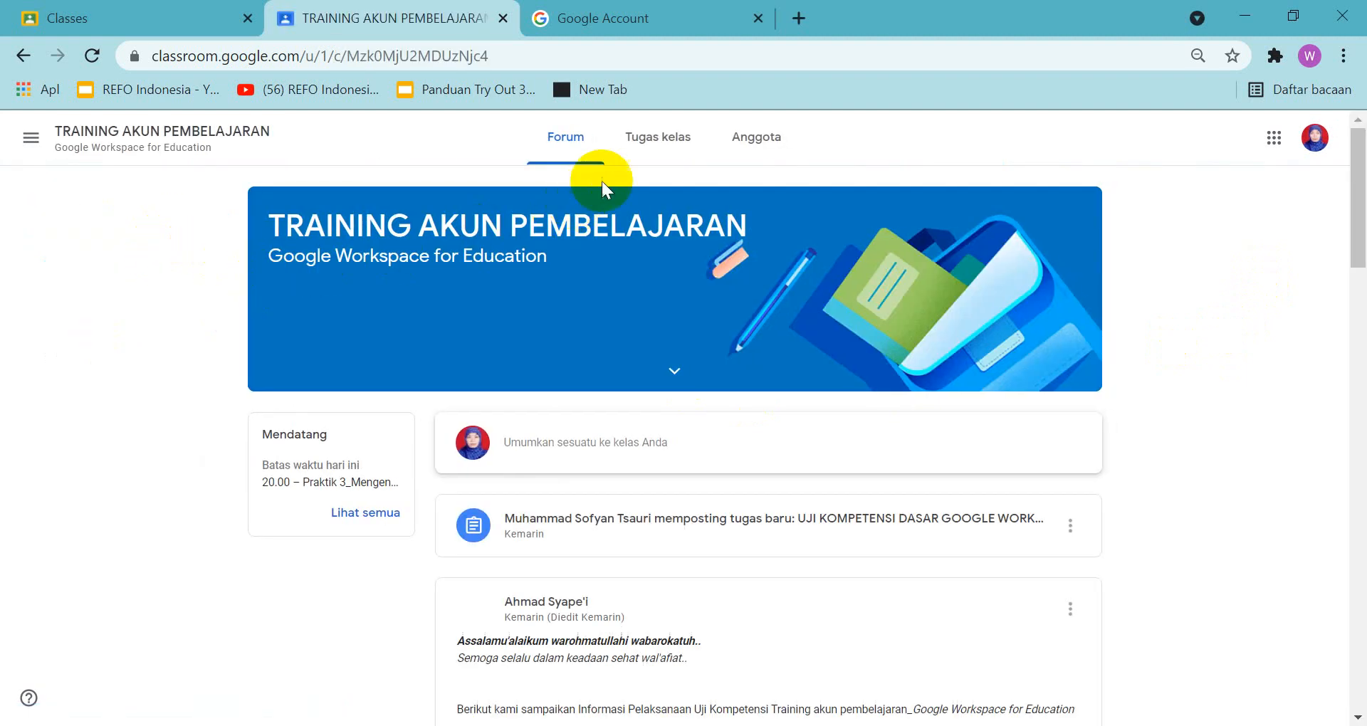
pyautogui.click(652, 143)
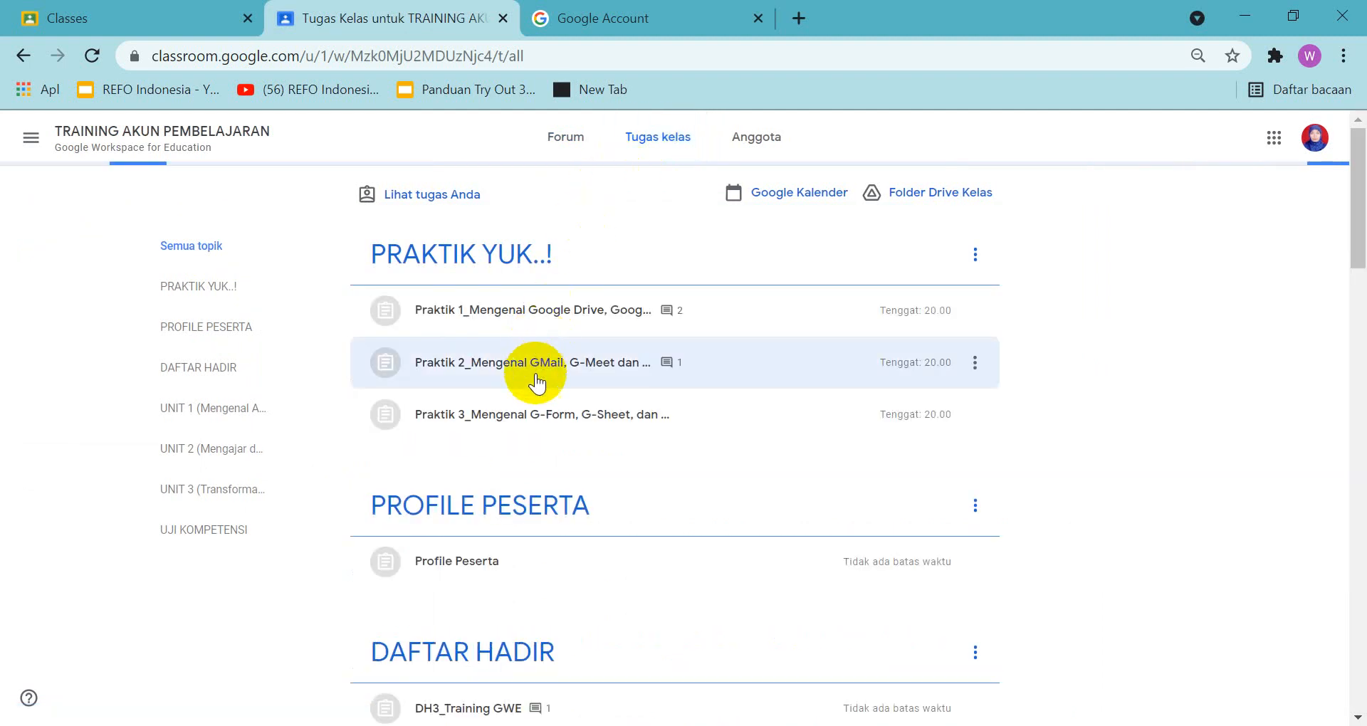
pyautogui.scroll(-6, 537, 363)
pyautogui.scroll(6, 538, 397)
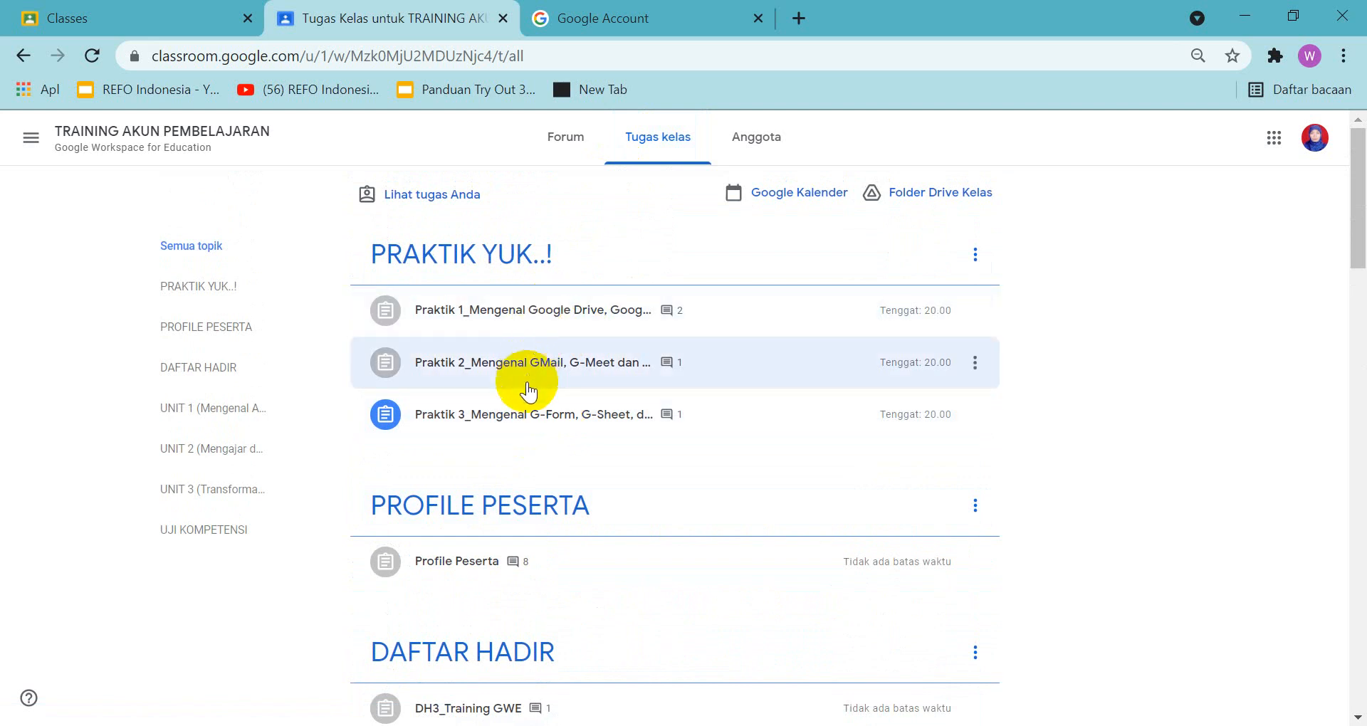
pyautogui.click(514, 416)
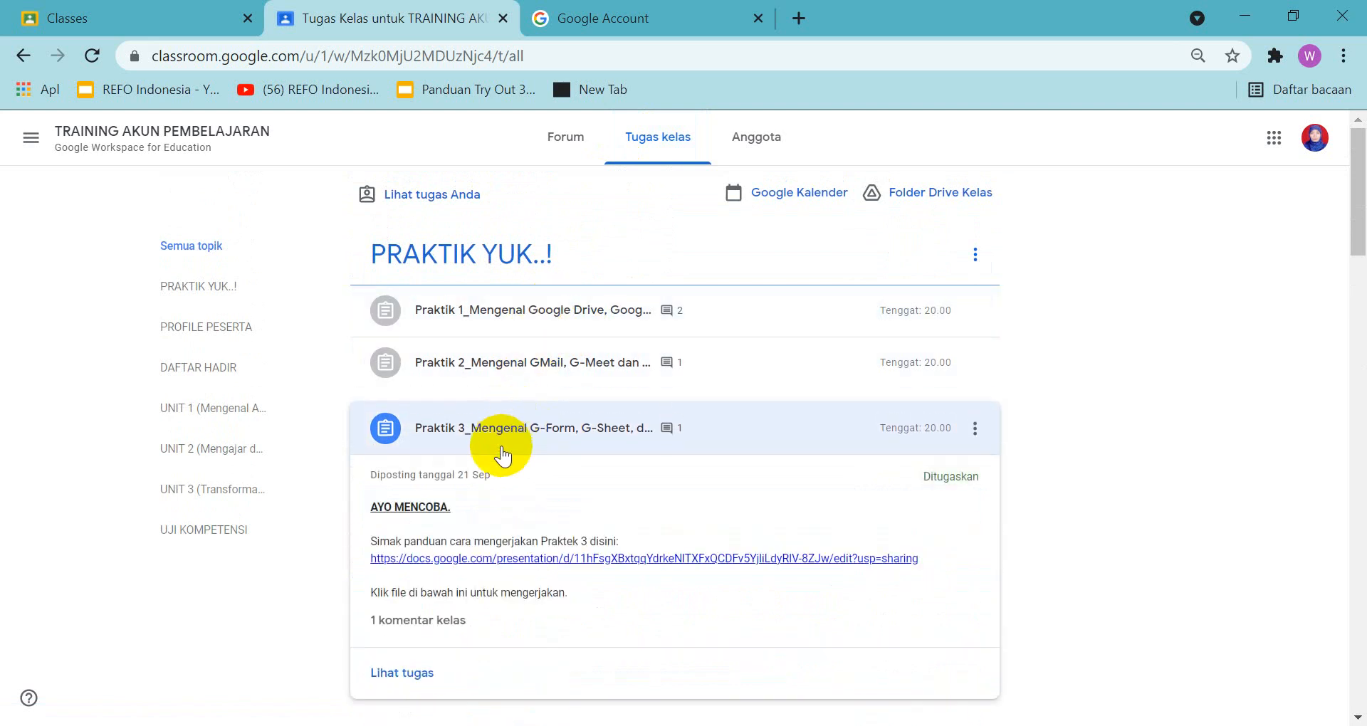
pyautogui.scroll(-5, 497, 473)
pyautogui.scroll(3, 498, 475)
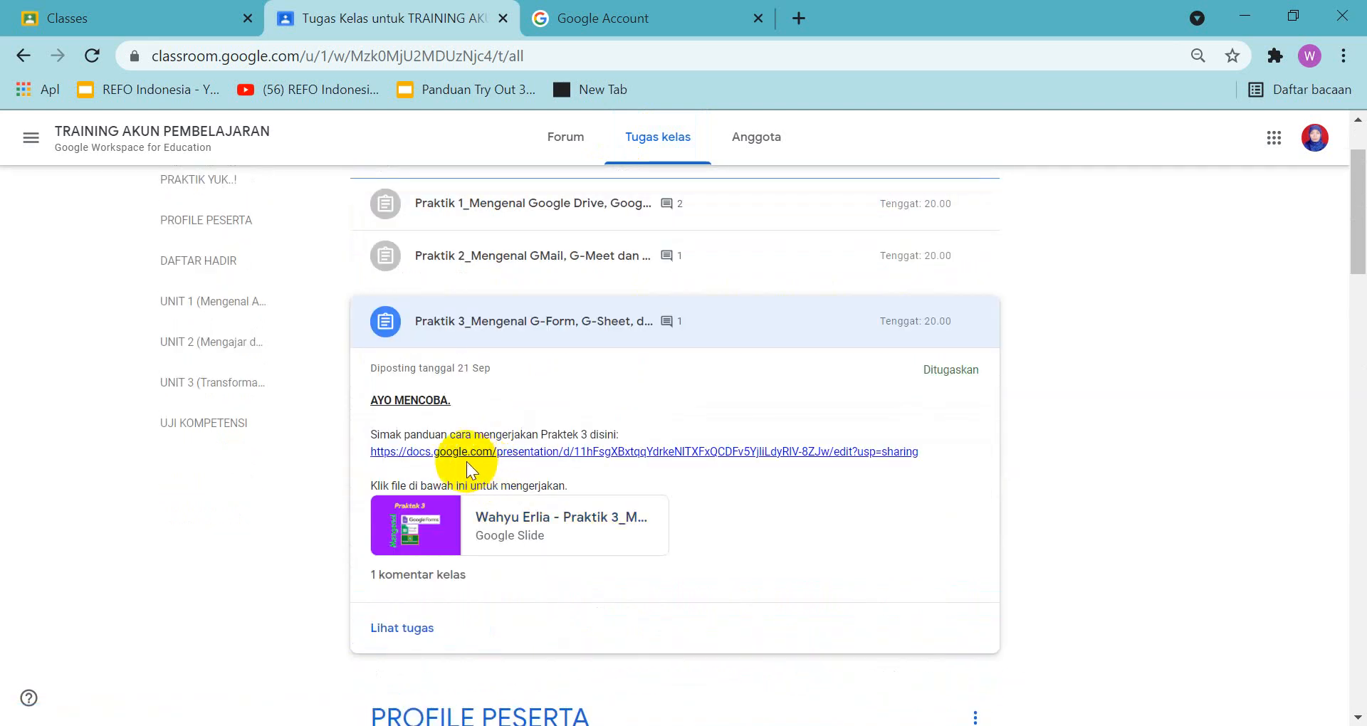
pyautogui.click(401, 628)
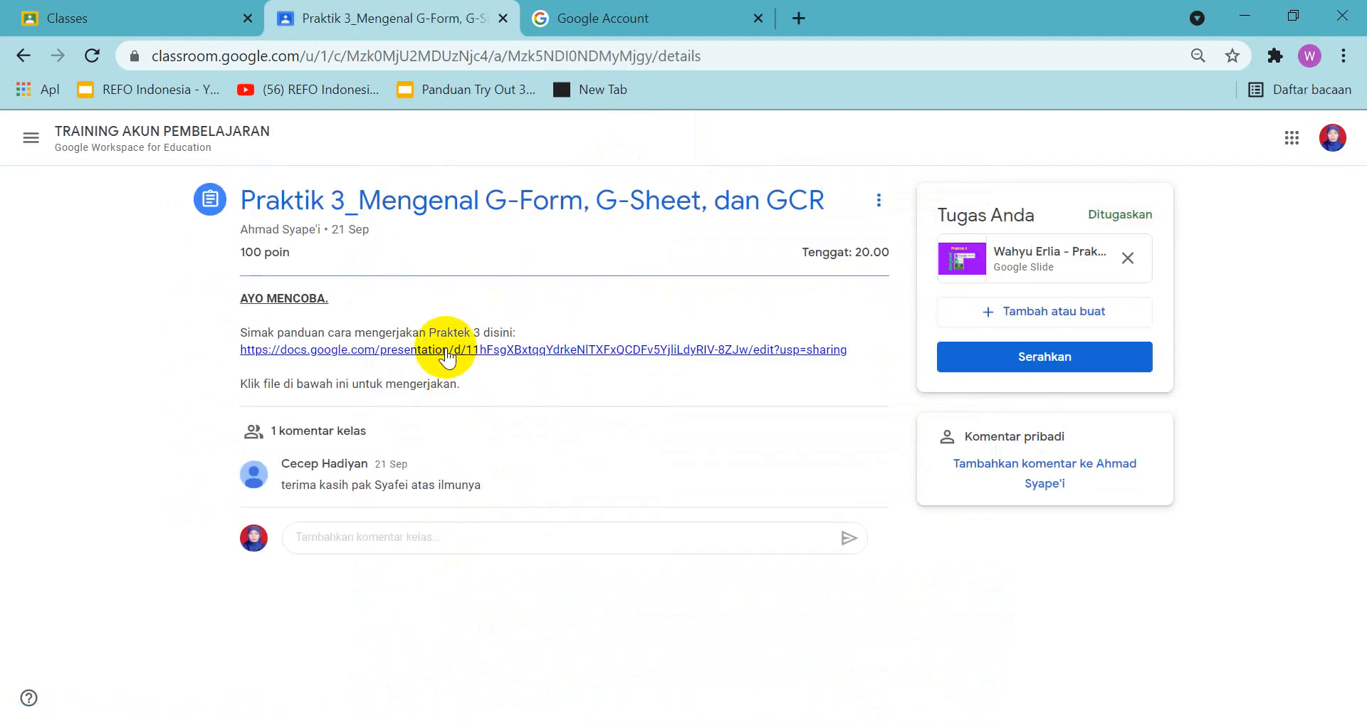
# Open the assignment's linked guide presentation and the attached Praktik 3 worksheet presentation in separate tabs
pyautogui.click(446, 349)
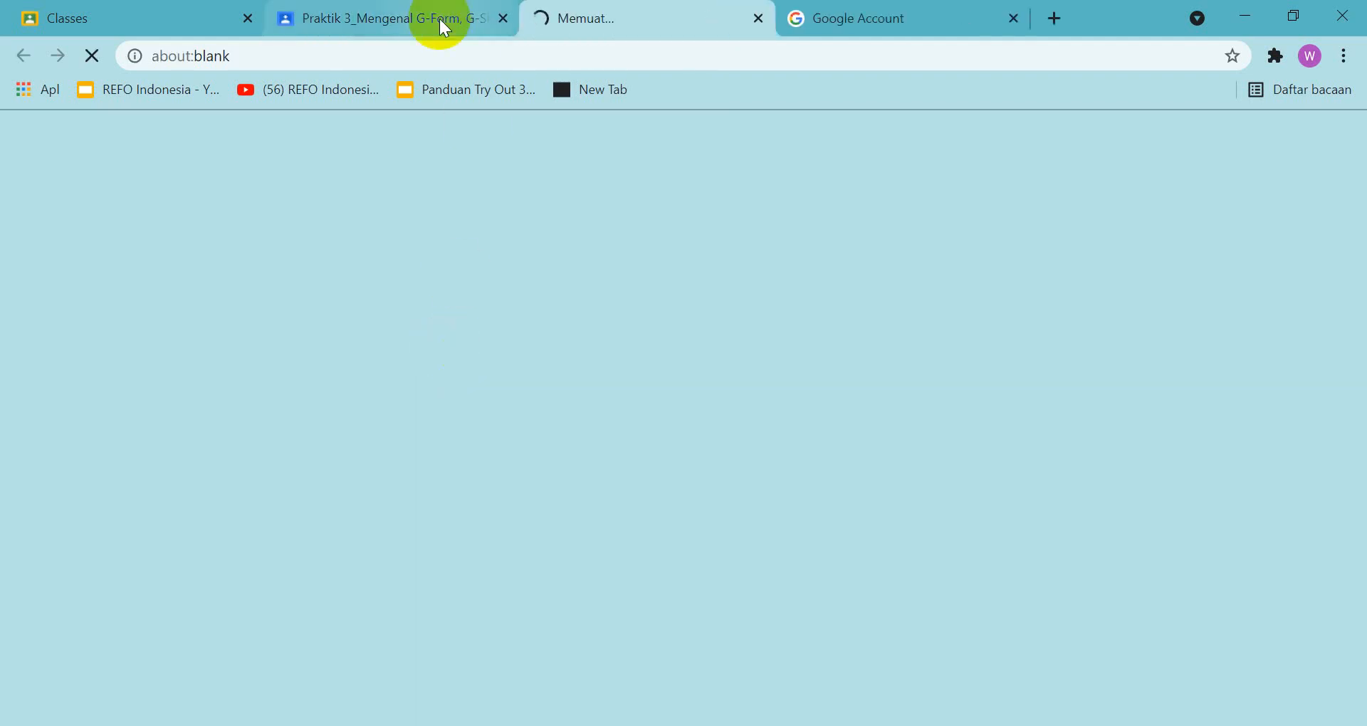
pyautogui.click(376, 21)
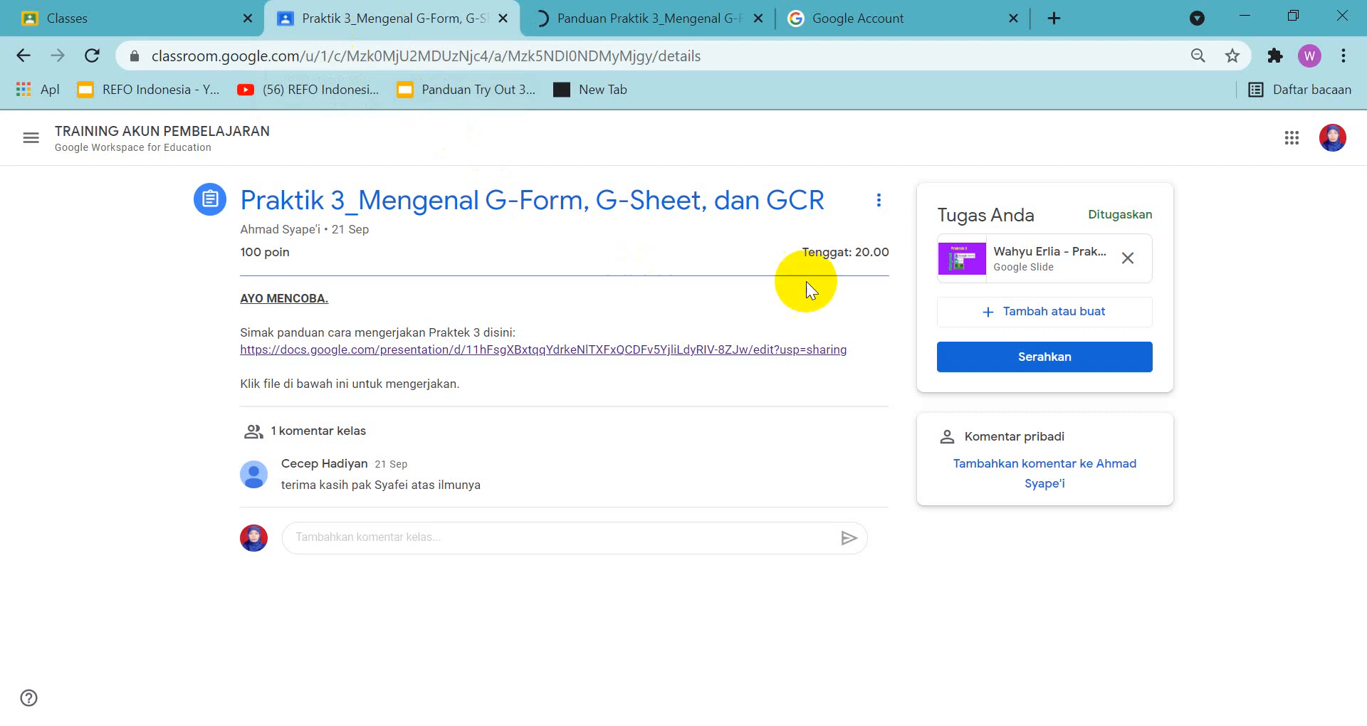
pyautogui.click(1027, 258)
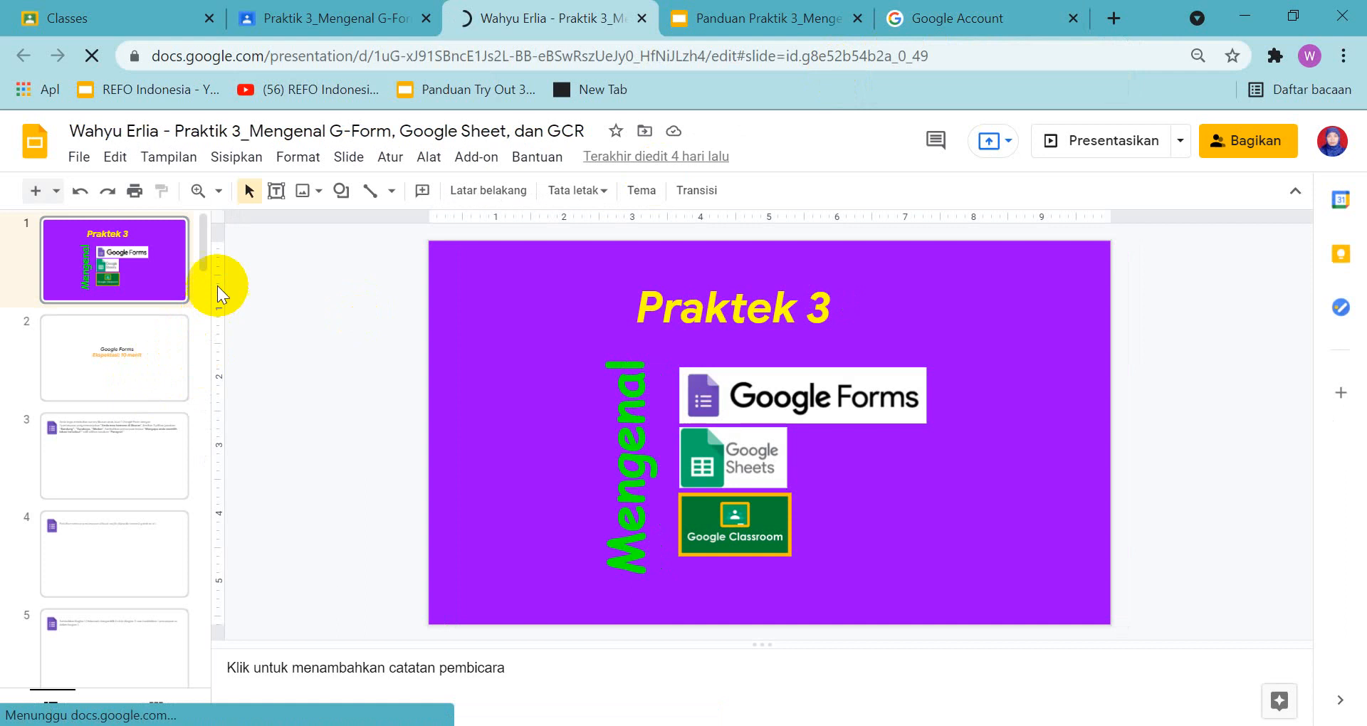
# Look through the slides of the Panduan Praktik 3 guide and of the Praktik 3 worksheet from first to last
pyautogui.click(770, 21)
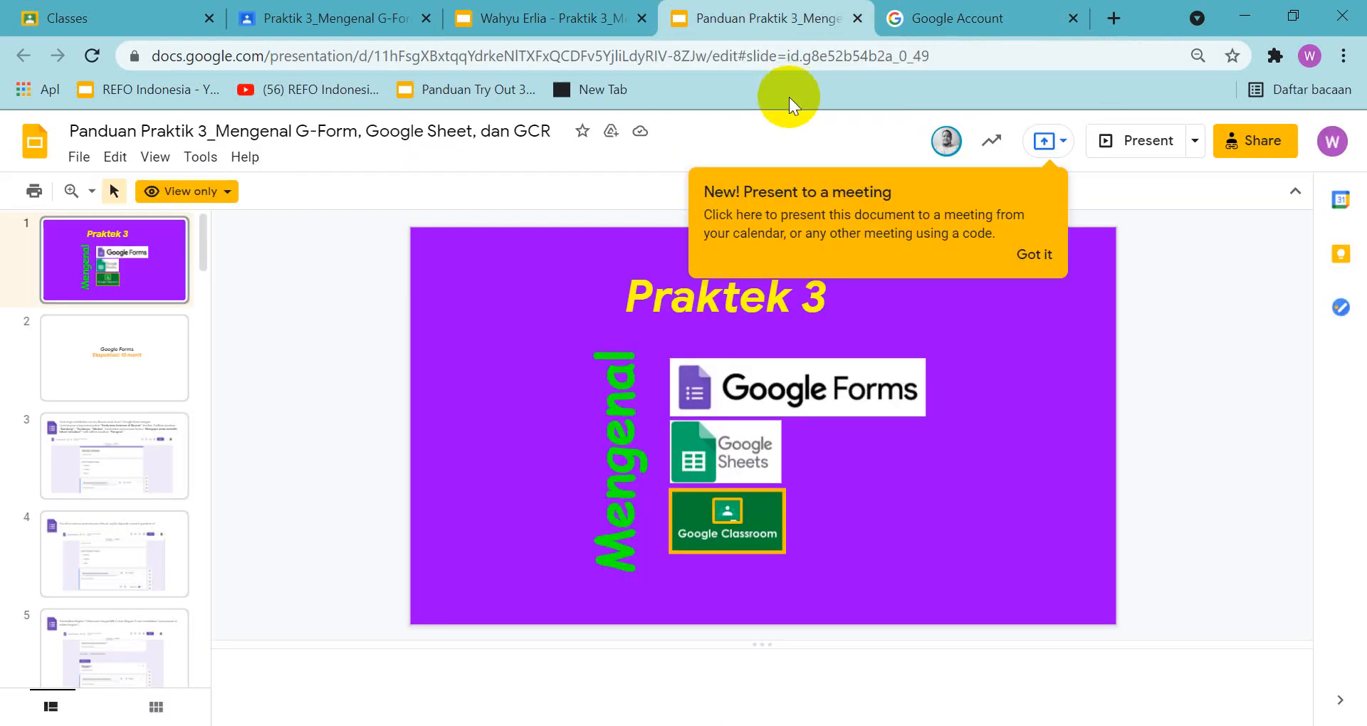
pyautogui.moveTo(205, 258); pyautogui.dragTo(178, 719)
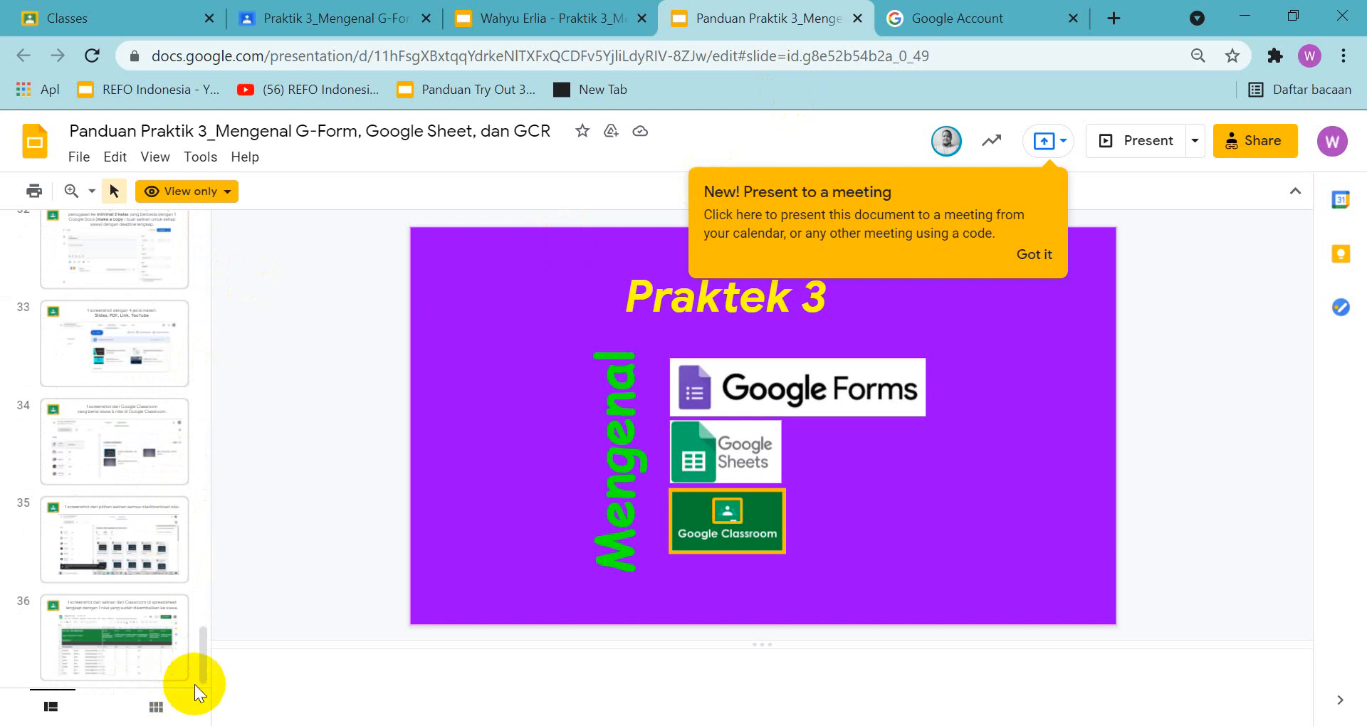
pyautogui.moveTo(199, 666); pyautogui.dragTo(147, 714)
pyautogui.click(538, 20)
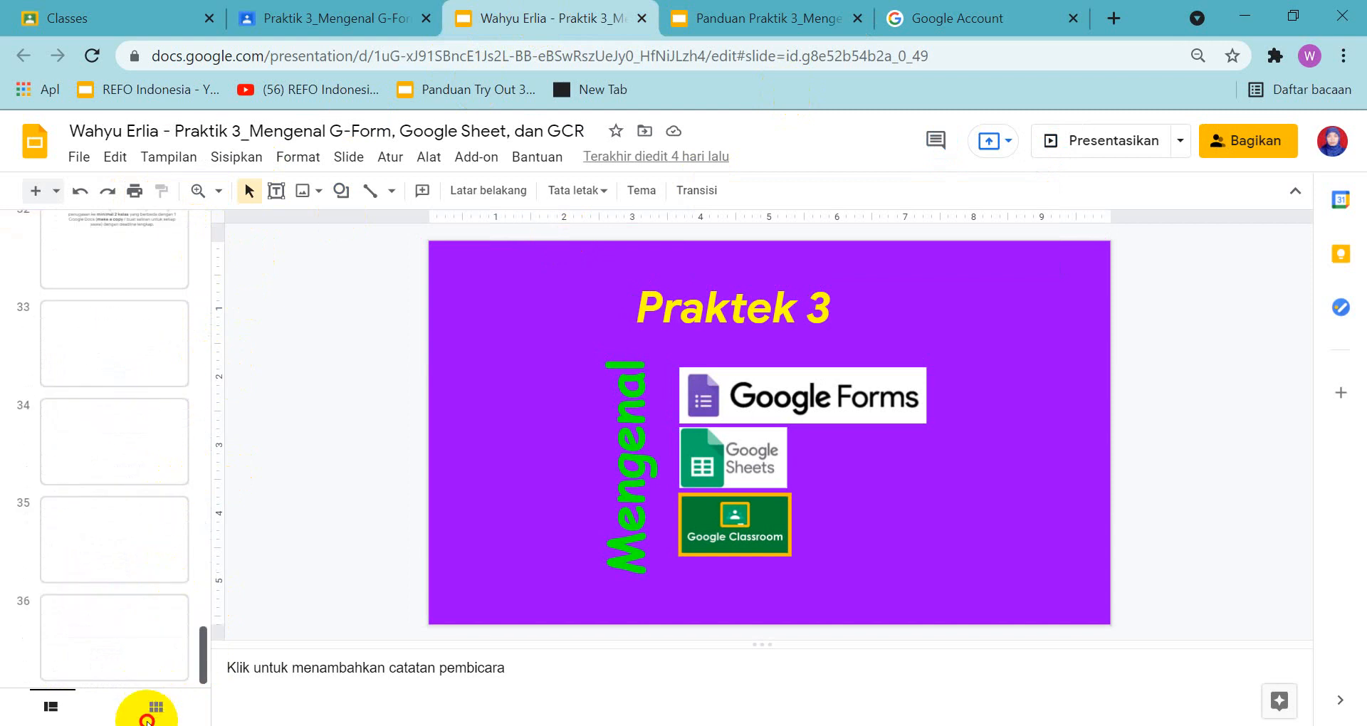
pyautogui.moveTo(207, 641); pyautogui.dragTo(270, 206)
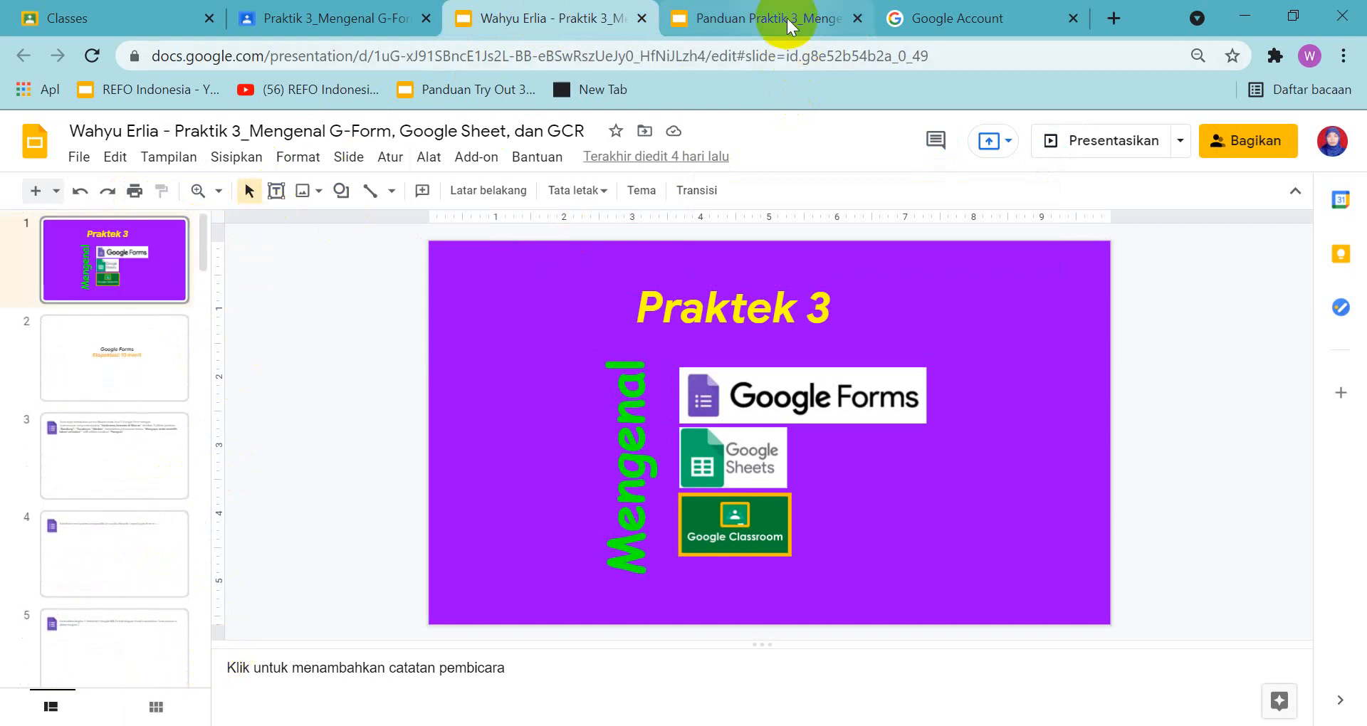
# Review the Google Forms task on slide 3 in the worksheet and in the guide, dismissing the present-to-a-meeting notice
pyautogui.click(71, 272)
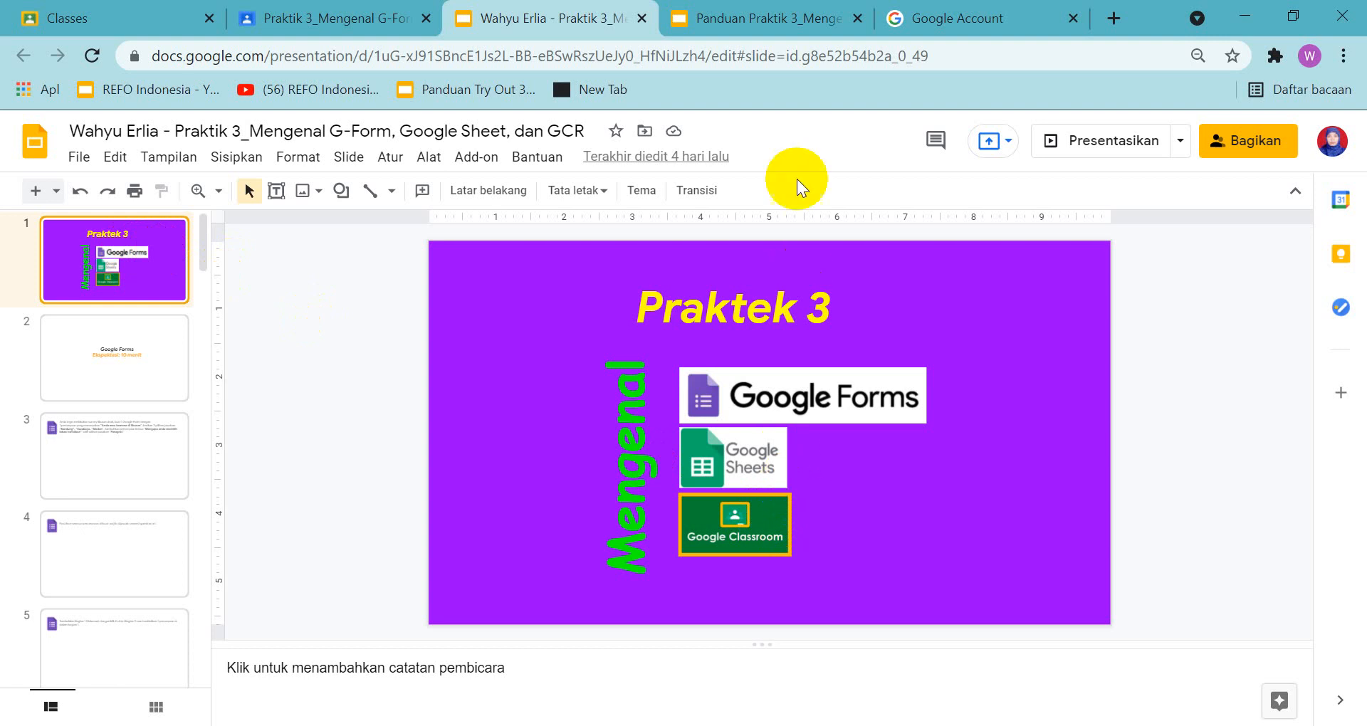
pyautogui.click(67, 362)
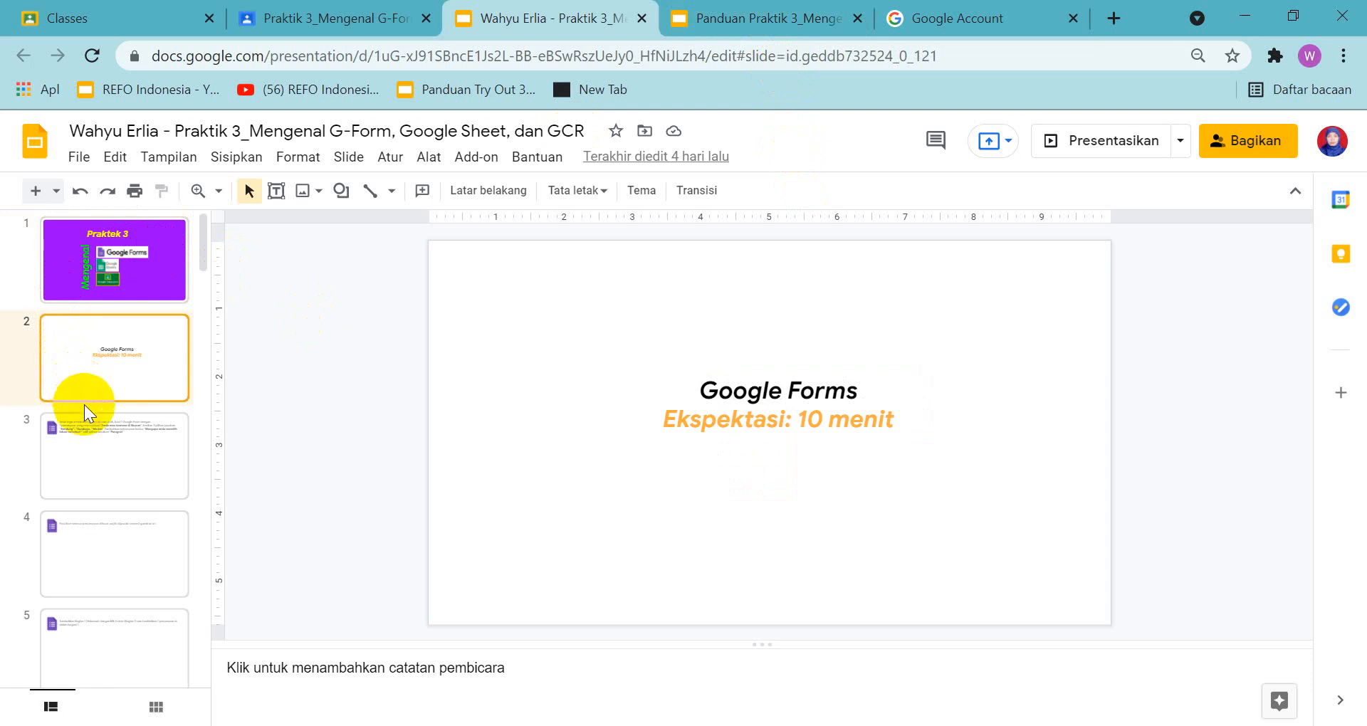
pyautogui.click(89, 459)
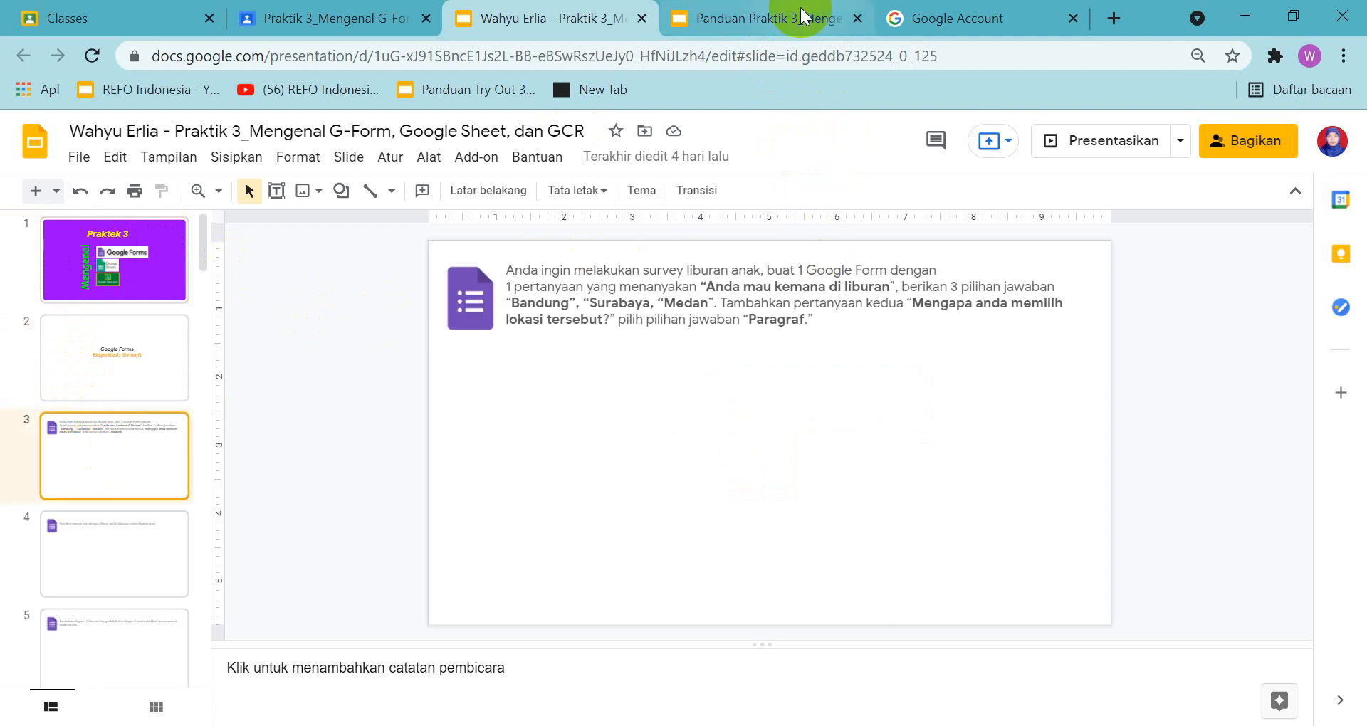
pyautogui.click(803, 18)
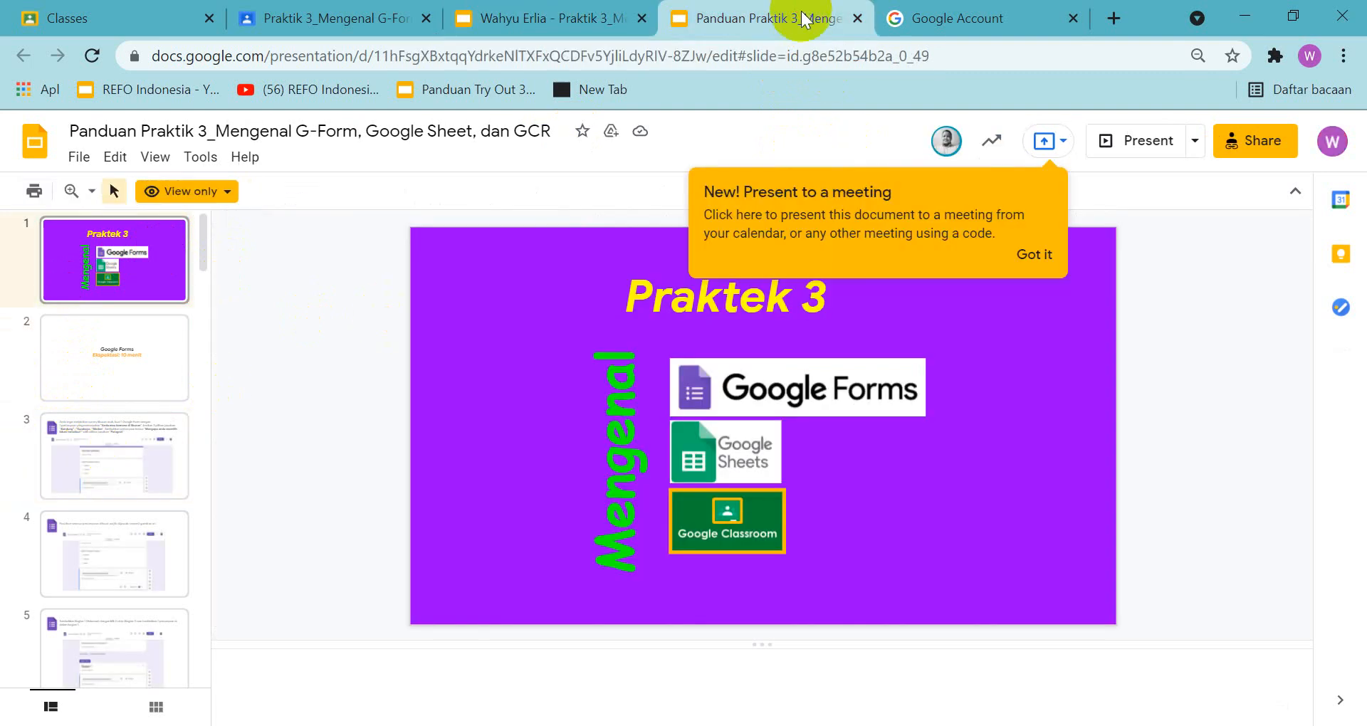
pyautogui.click(91, 475)
pyautogui.click(1034, 253)
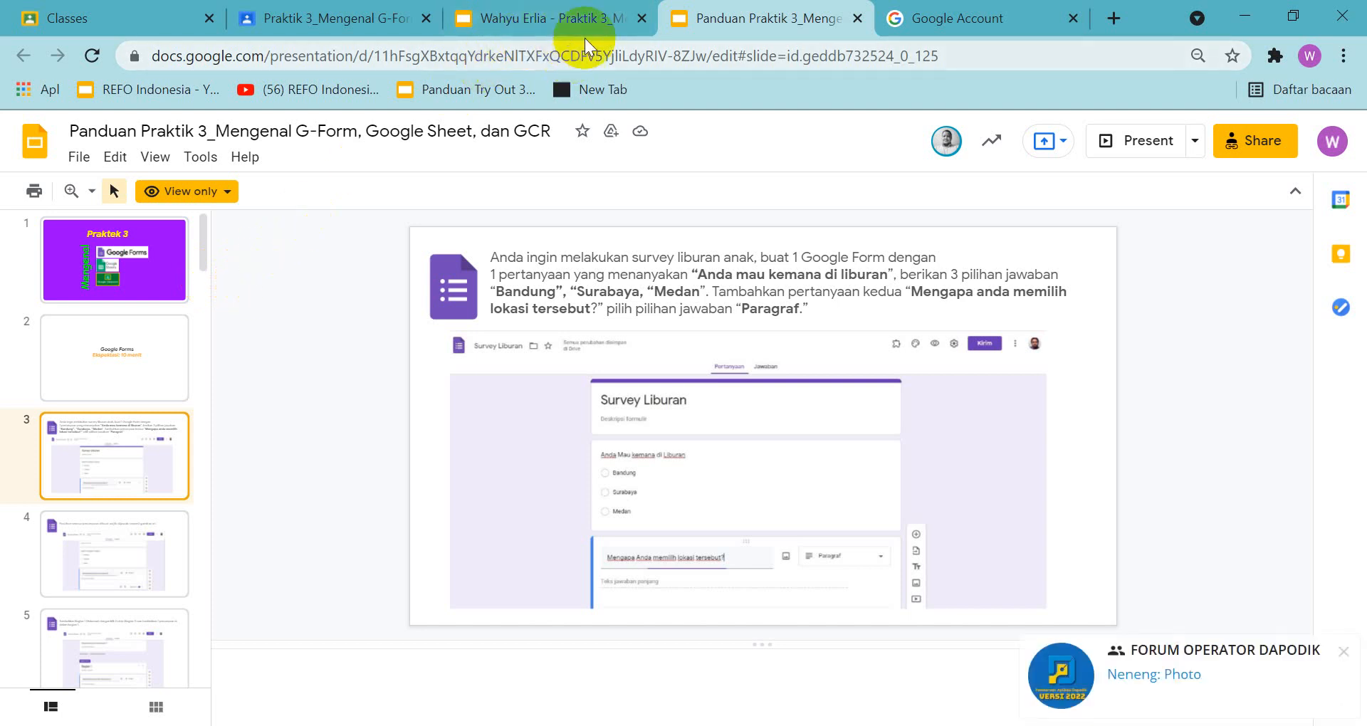
# Switch to Google Forms from the Google Account page, create a blank form and decline the tour
pyautogui.click(969, 13)
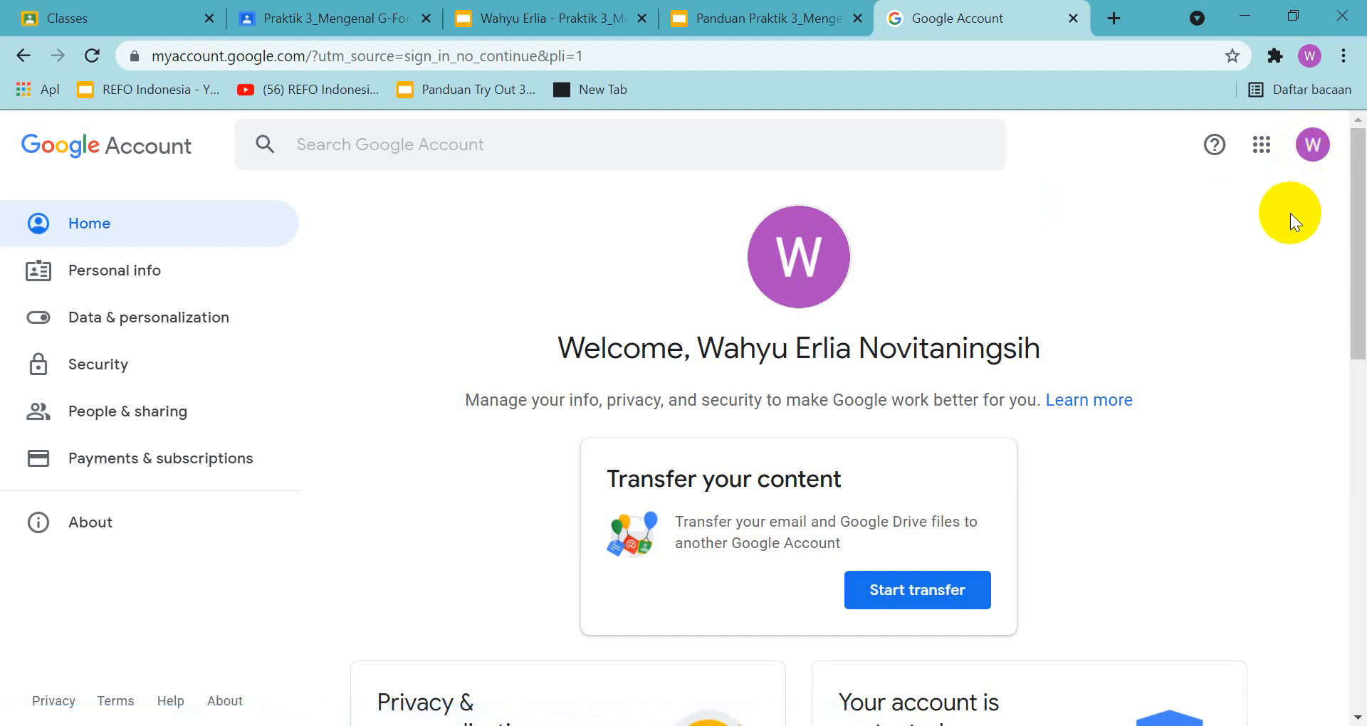
pyautogui.click(1265, 152)
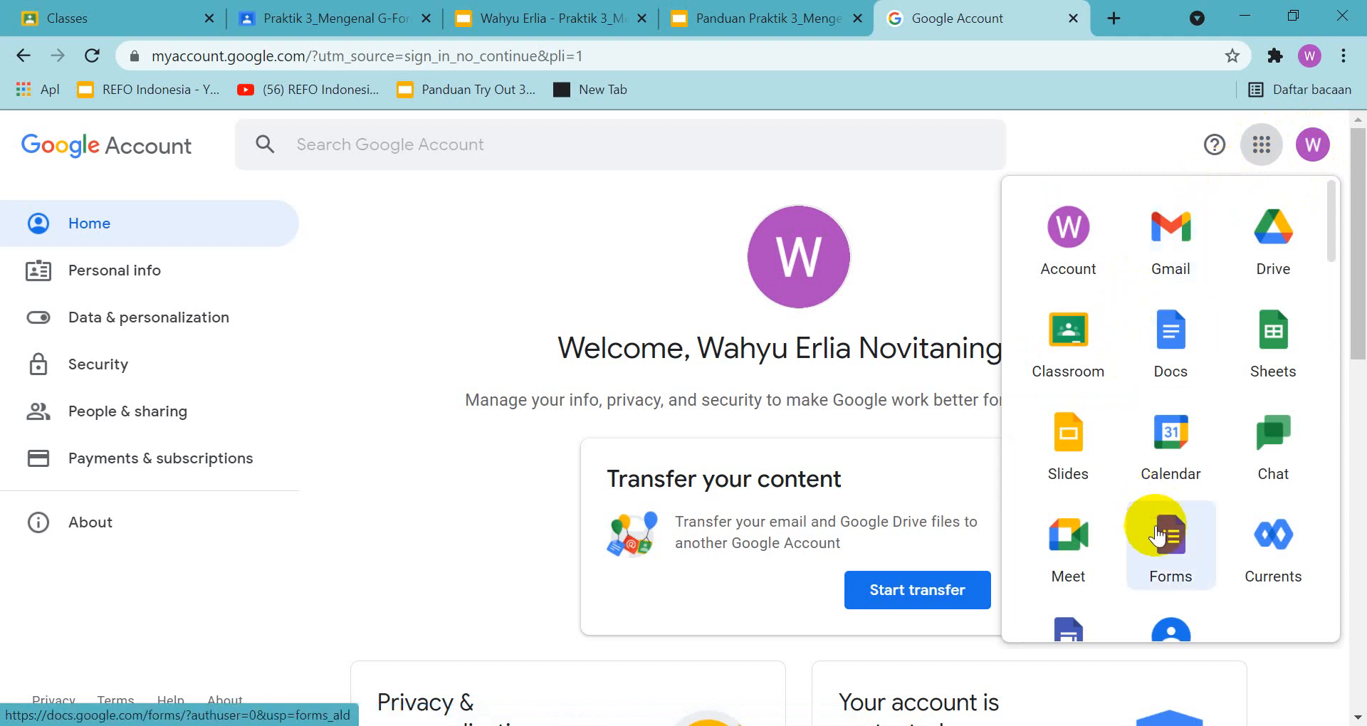
pyautogui.click(1166, 548)
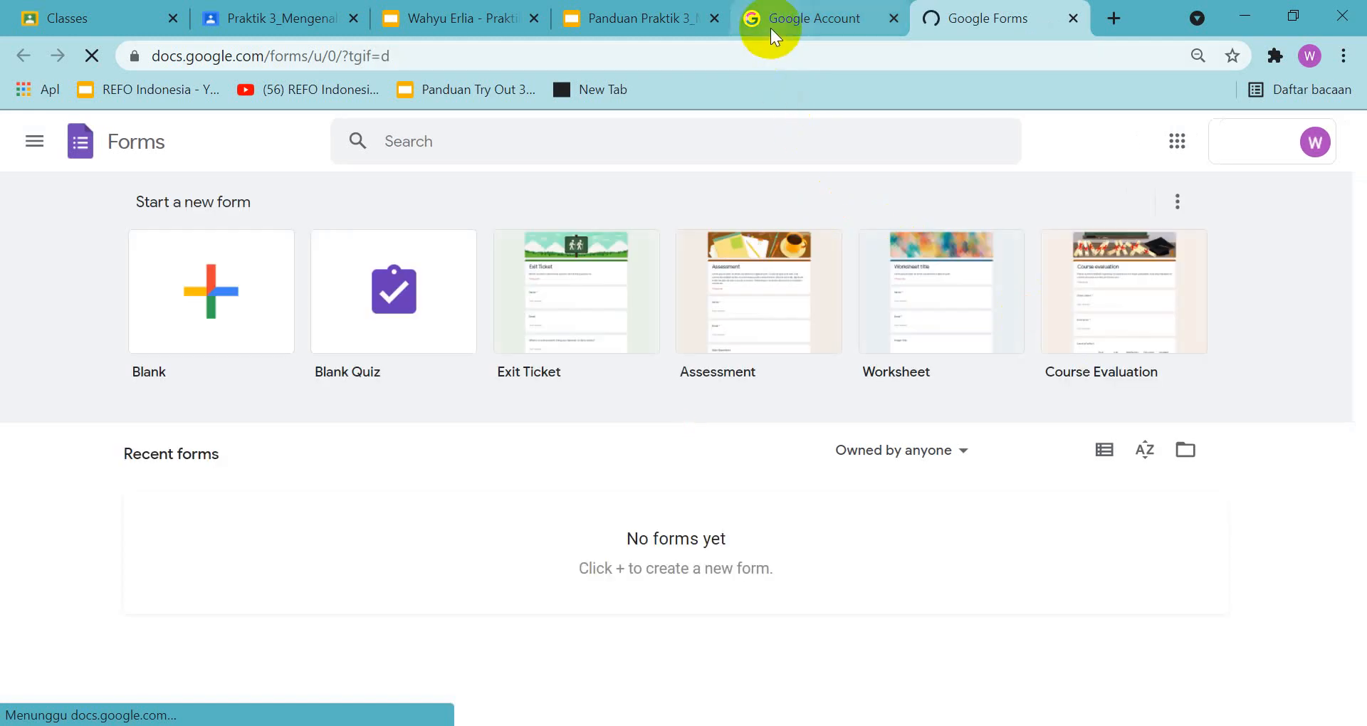
pyautogui.click(210, 293)
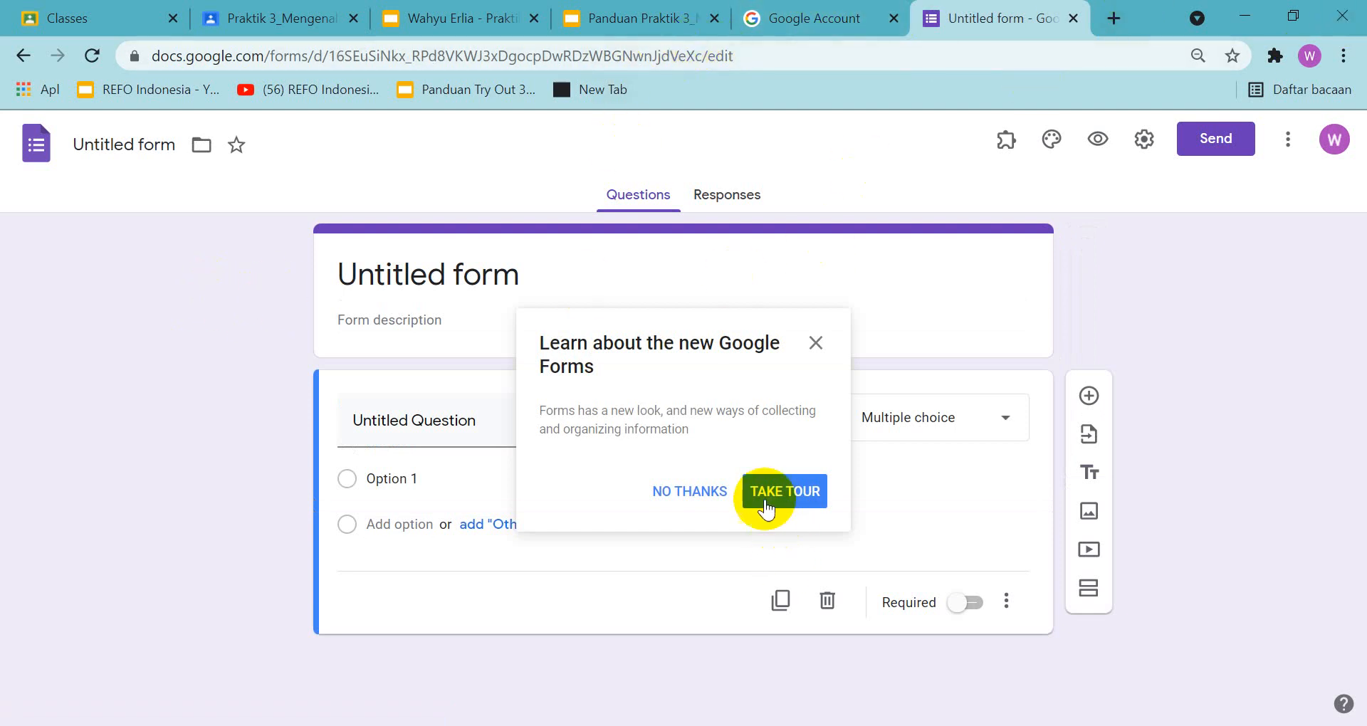
pyautogui.click(682, 494)
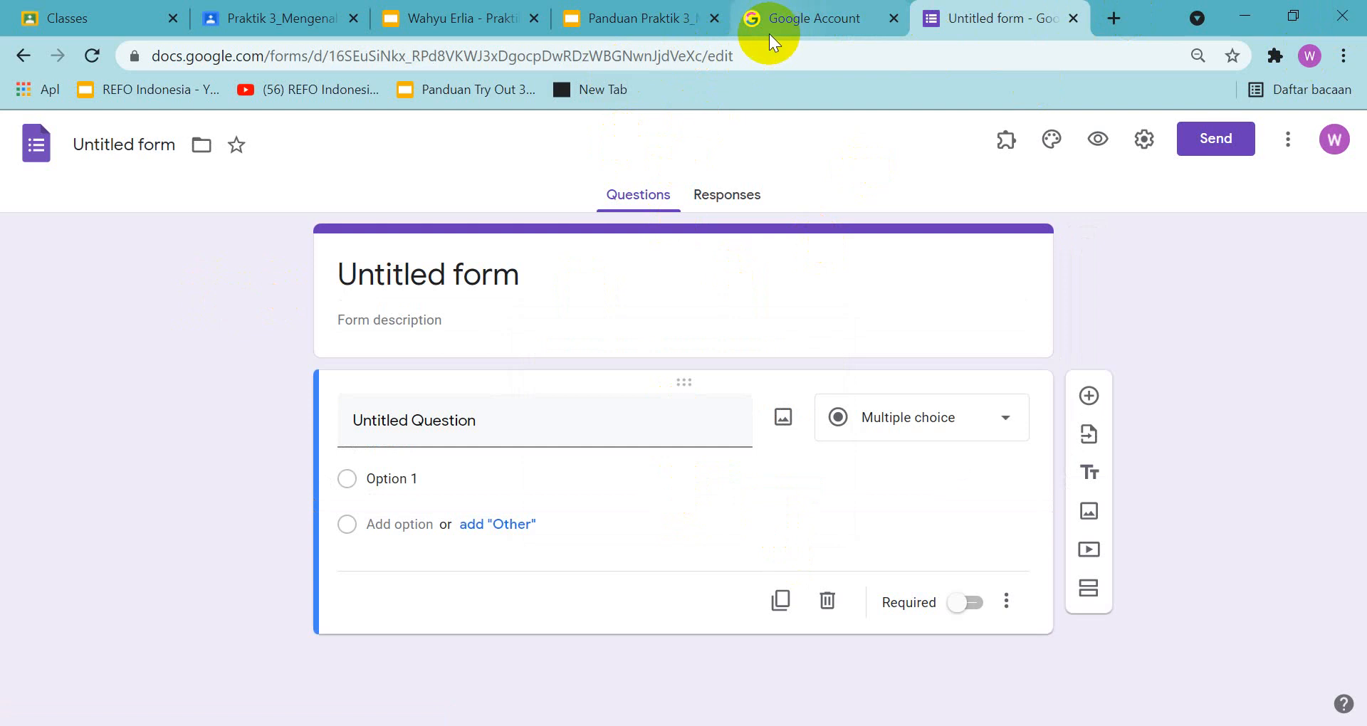
# Check the form's title in the guide presentation and title the new form "Survey Liburan"
pyautogui.click(635, 20)
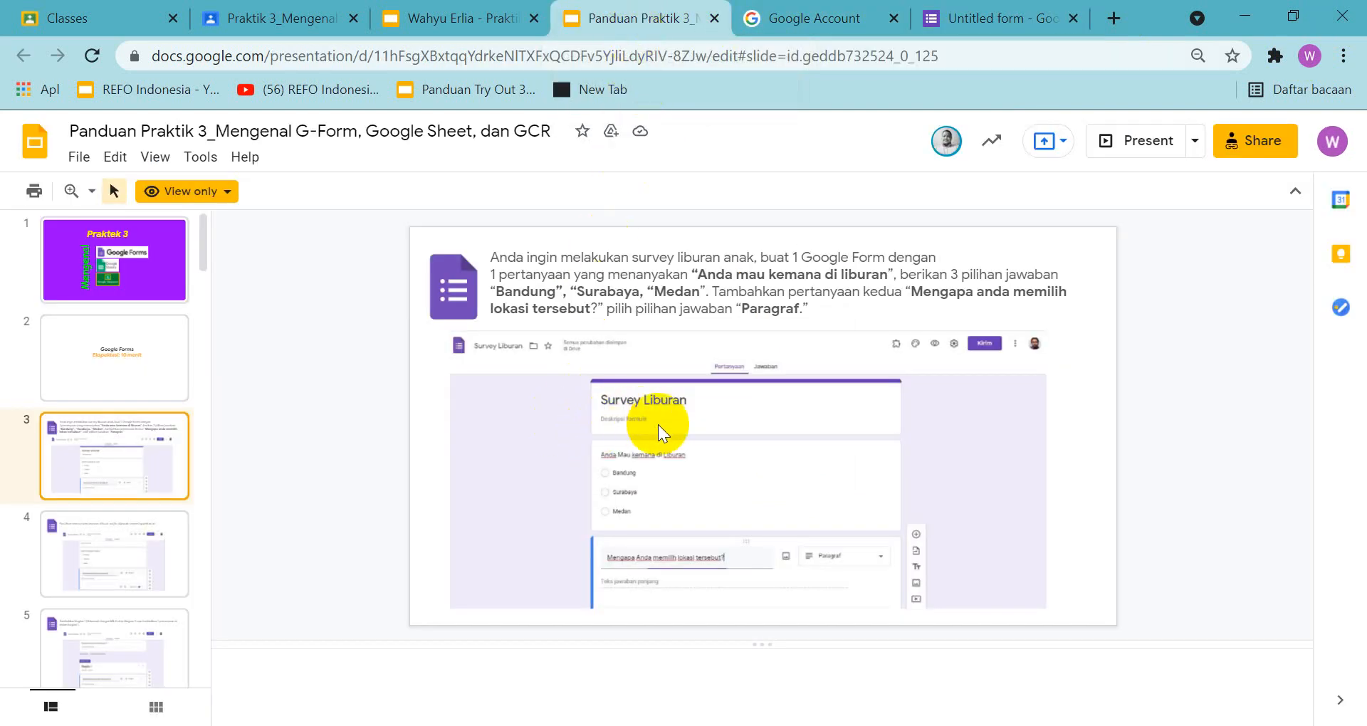
pyautogui.click(1011, 18)
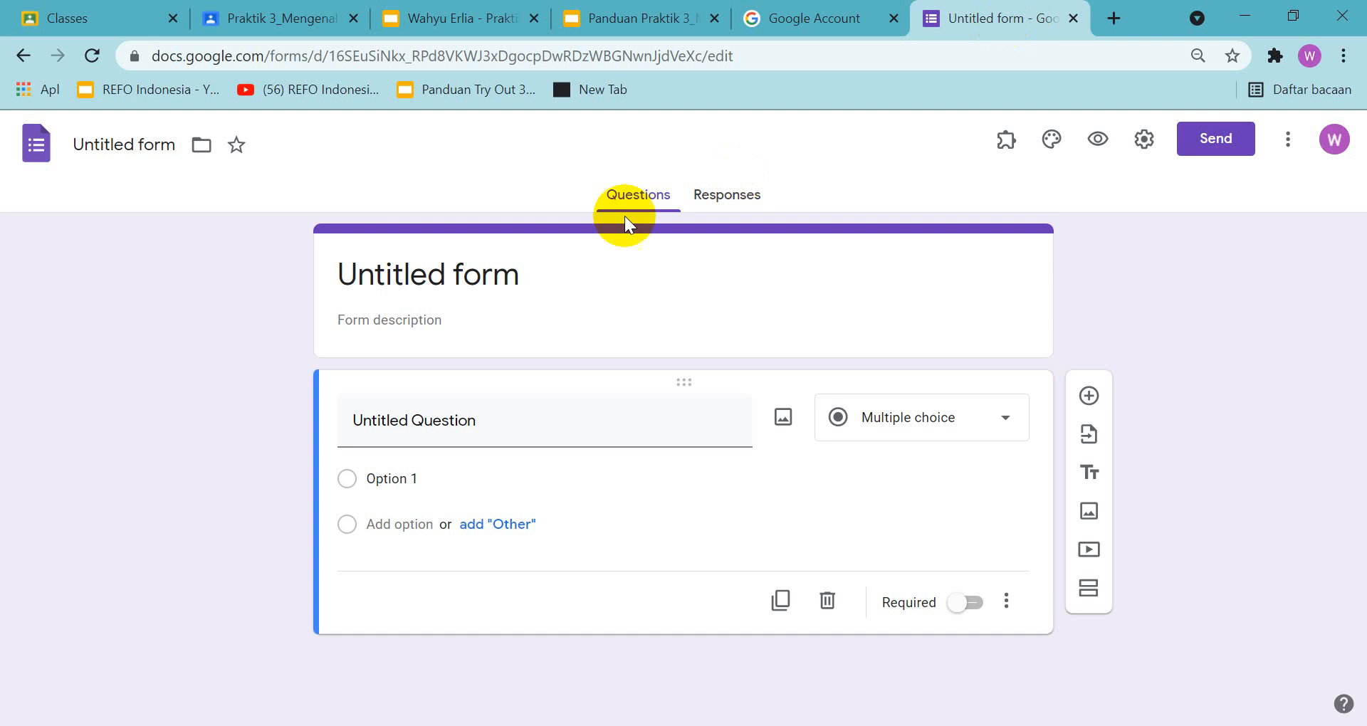
pyautogui.click(525, 278)
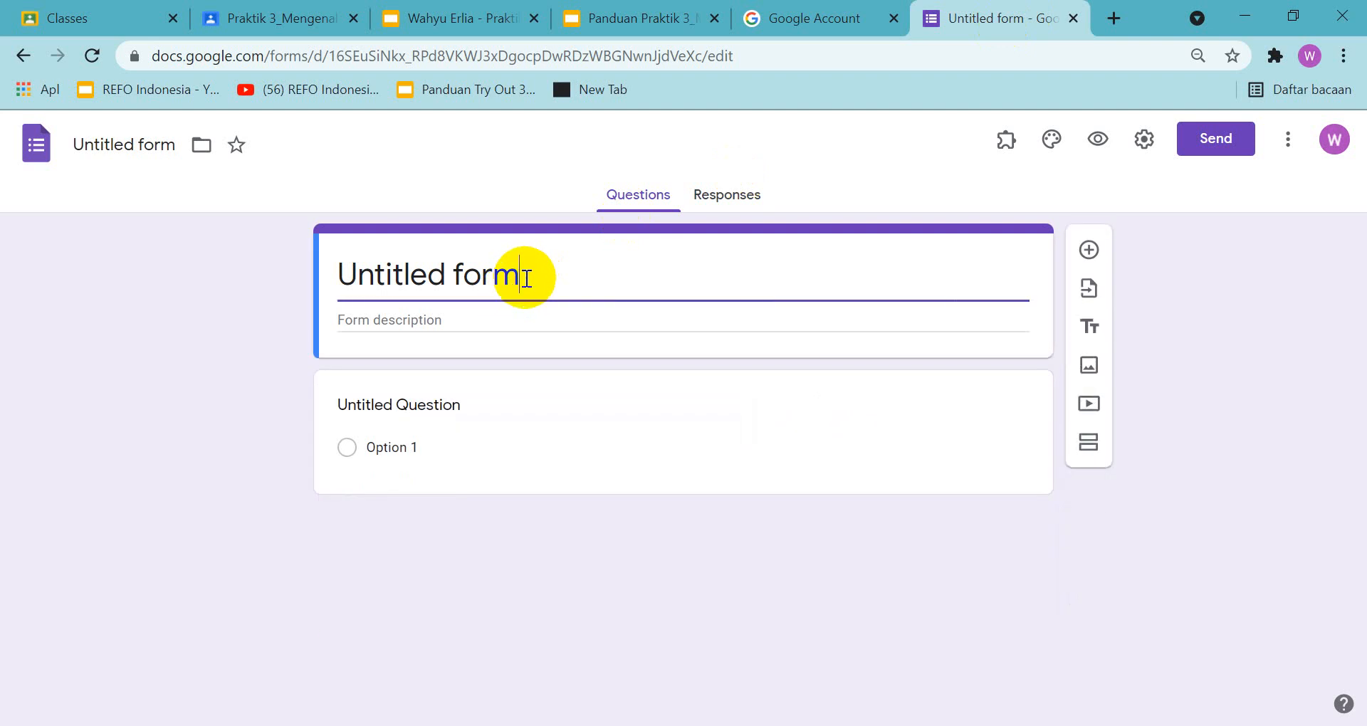
pyautogui.hotkey('ctrl', 'a')
pyautogui.write('Su')
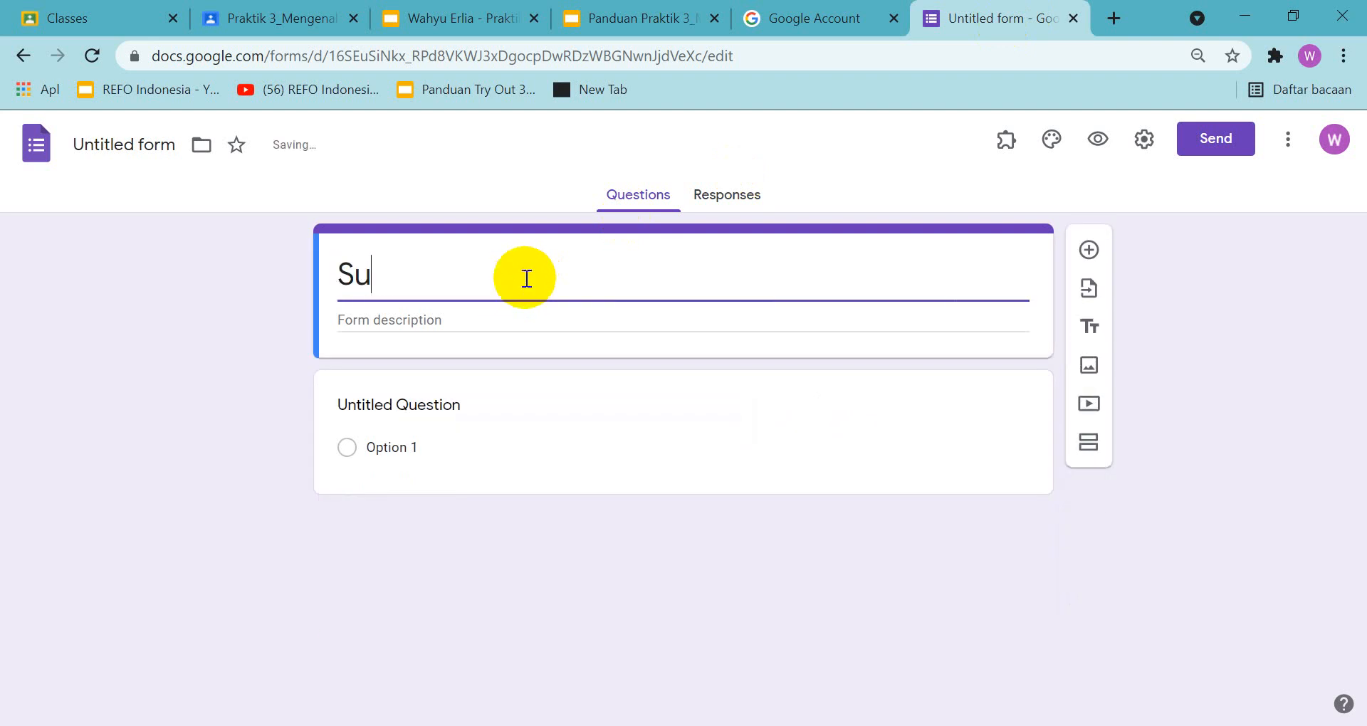
pyautogui.write('rvey L')
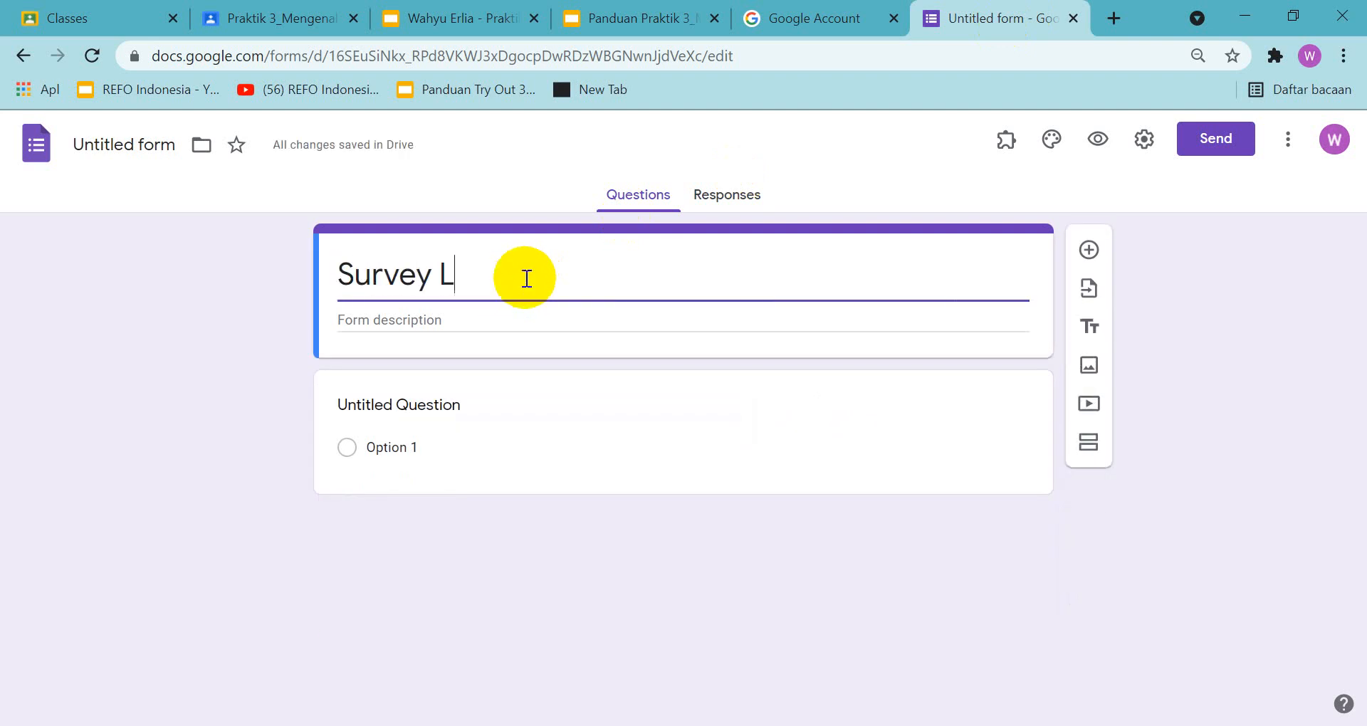
pyautogui.write('iburan')
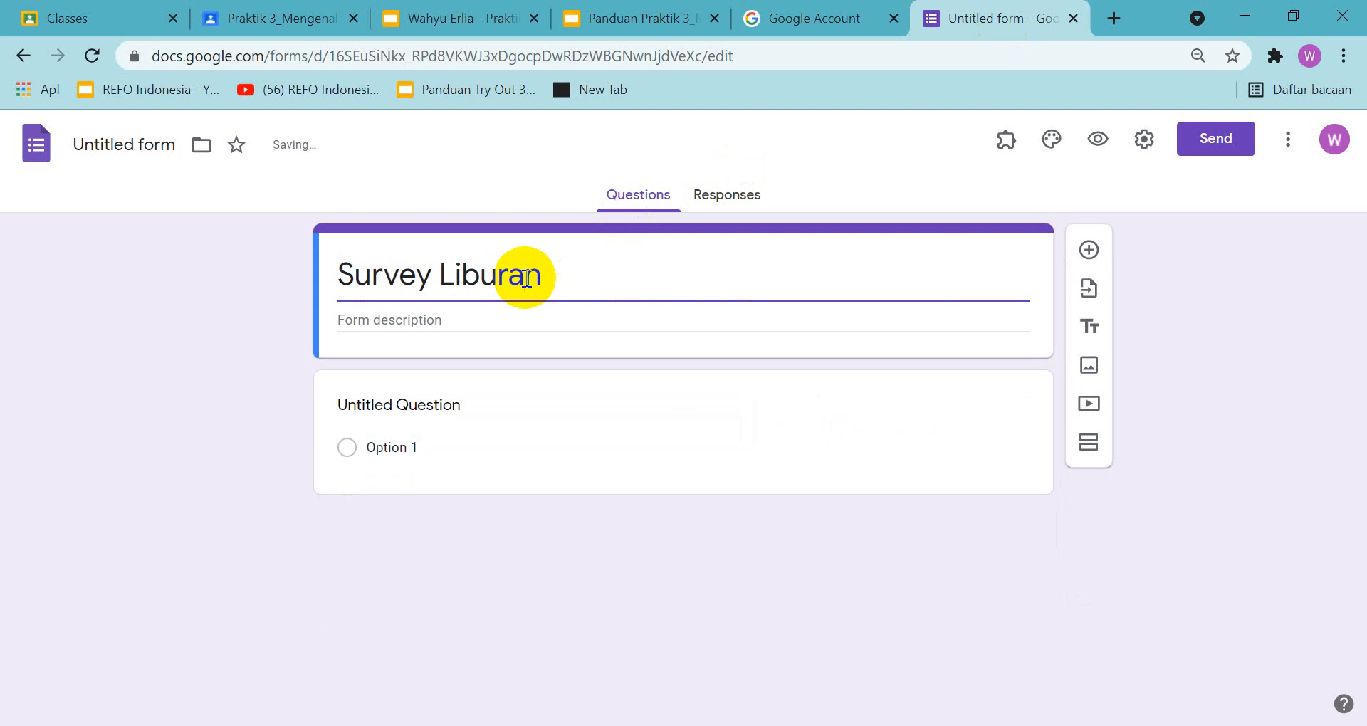
# Enlarge slide 3 of the guide presentation, read the first question's wording and return to the form
pyautogui.click(656, 14)
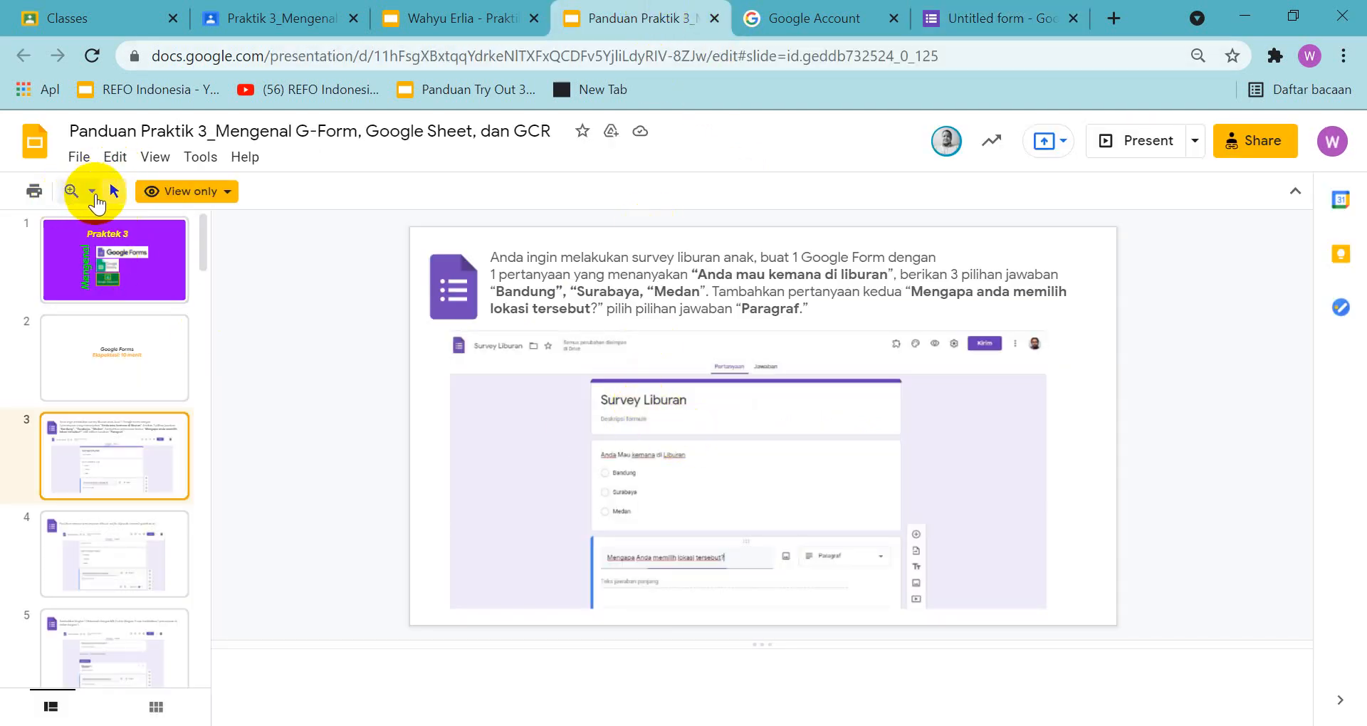
pyautogui.click(93, 192)
pyautogui.click(137, 287)
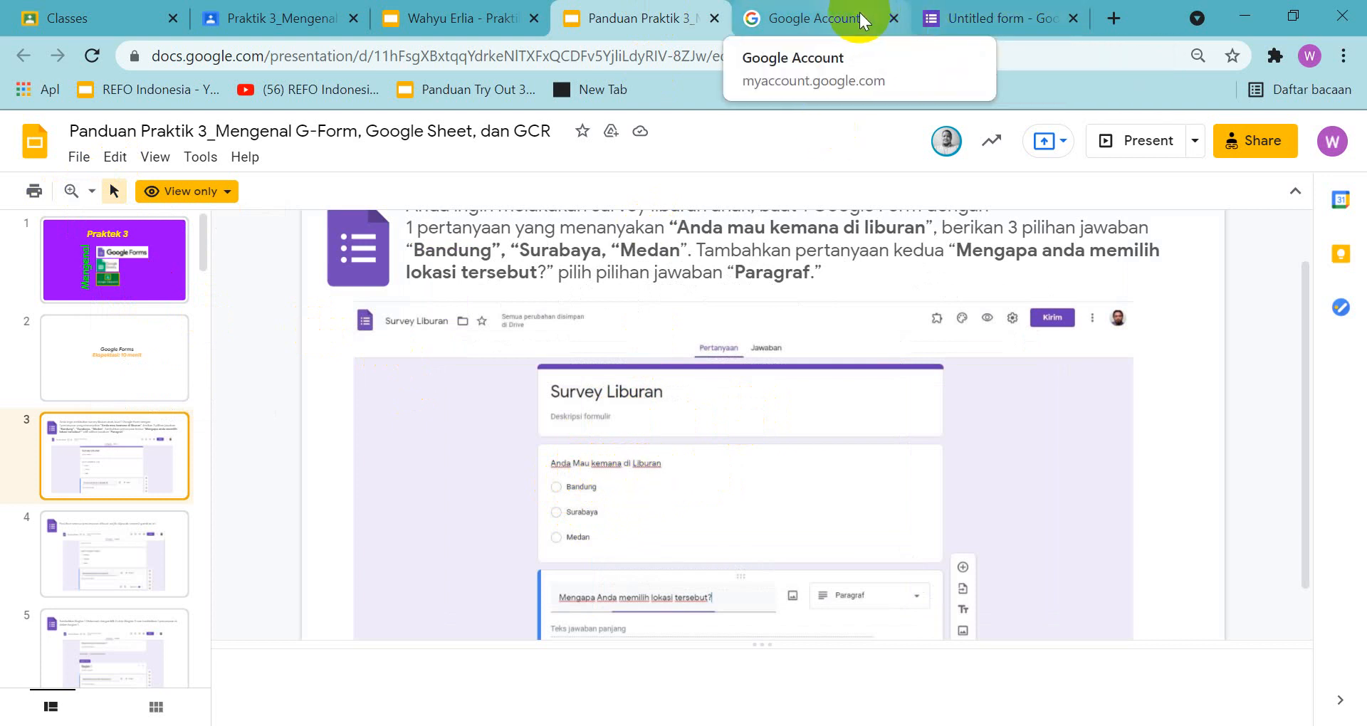
pyautogui.click(992, 14)
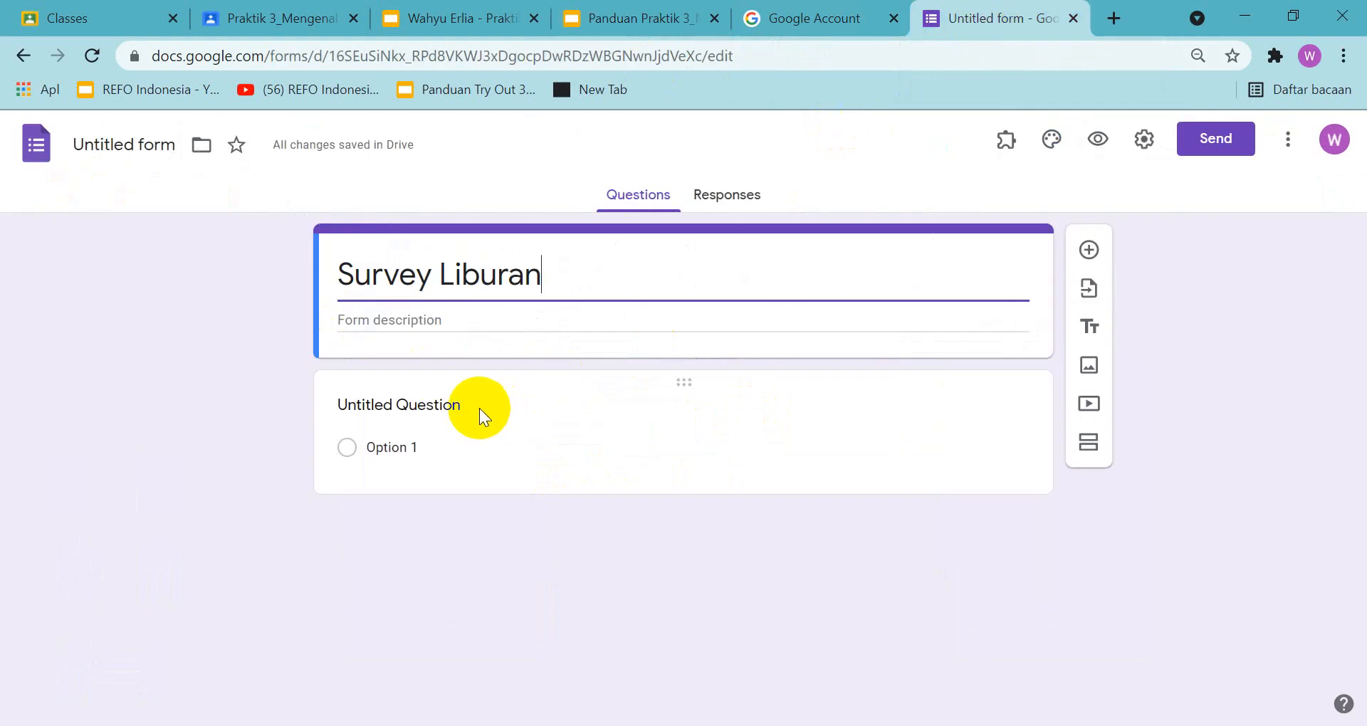
# Replace the untitled question's text with "Anda Mau Kemana di Liburan"
pyautogui.click(423, 407)
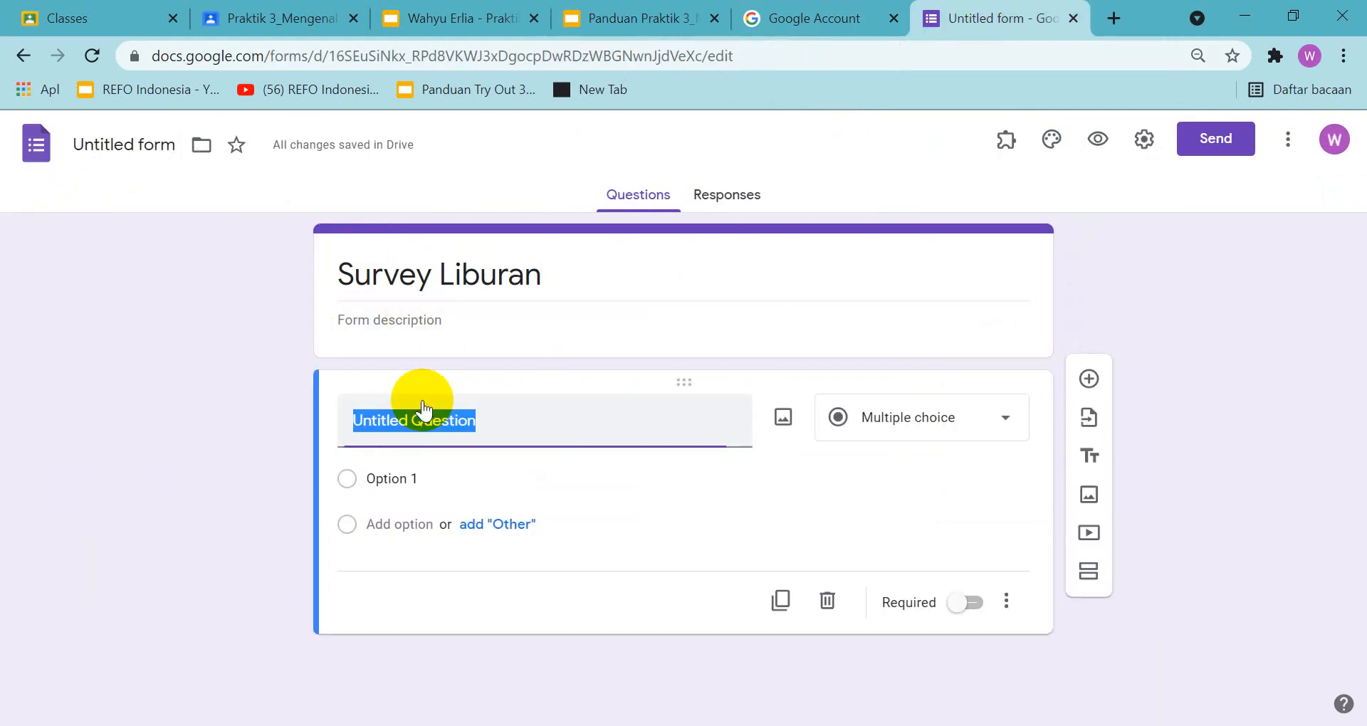
pyautogui.write('Anda Mau')
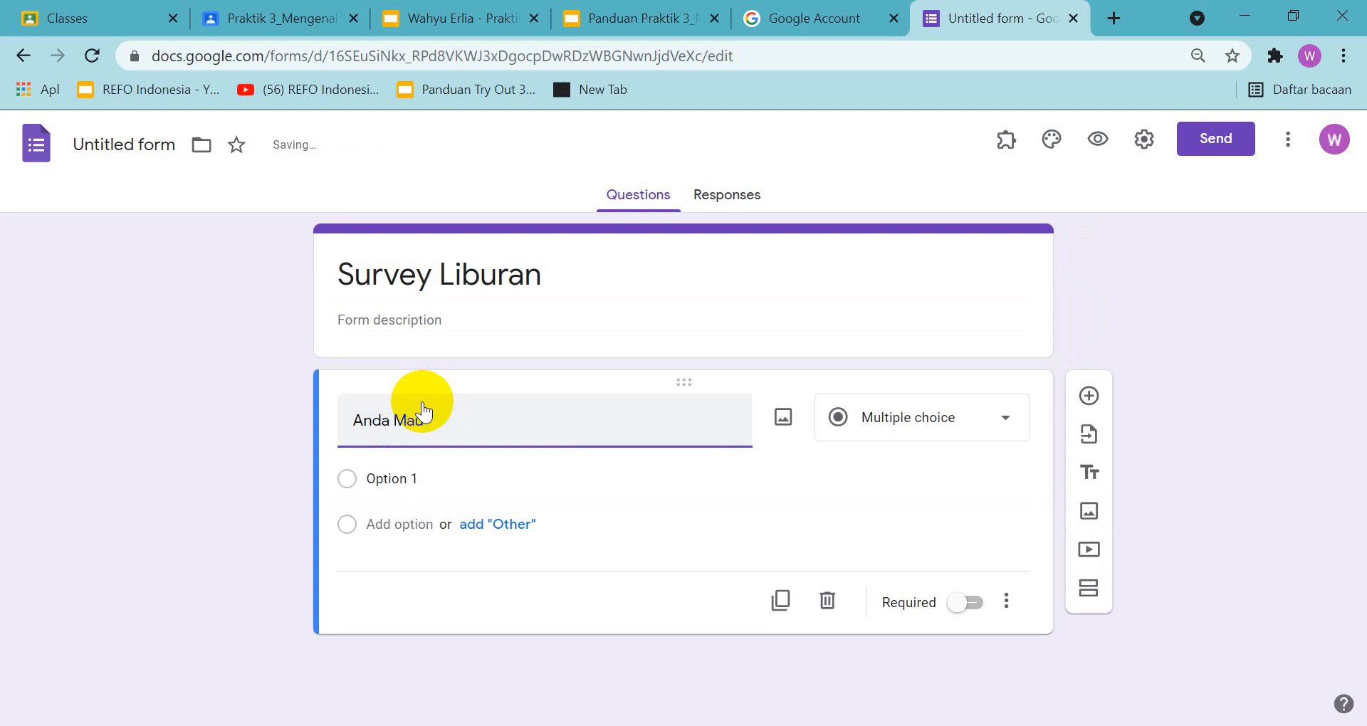
pyautogui.write('emana di Libura')
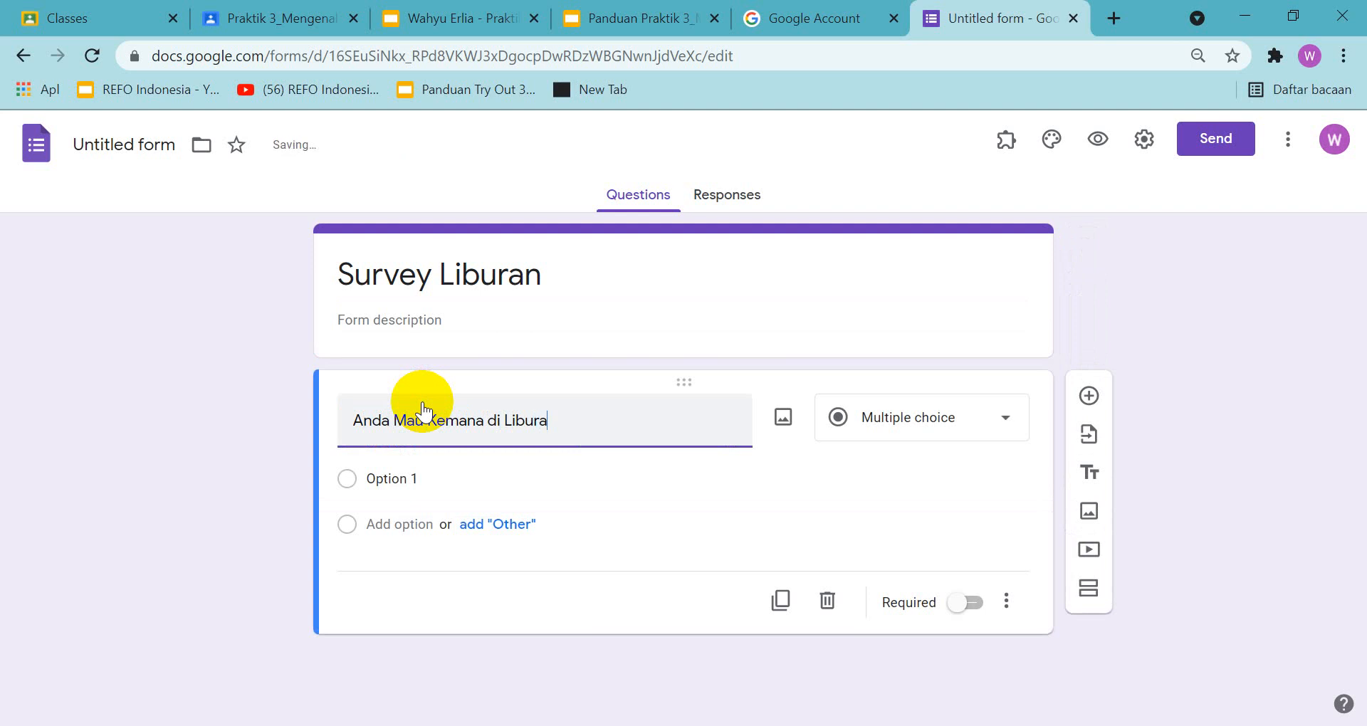
pyautogui.write('n')
# Check the first question's answer choices in the guide and look over the available question types without changing the type
pyautogui.click(620, 22)
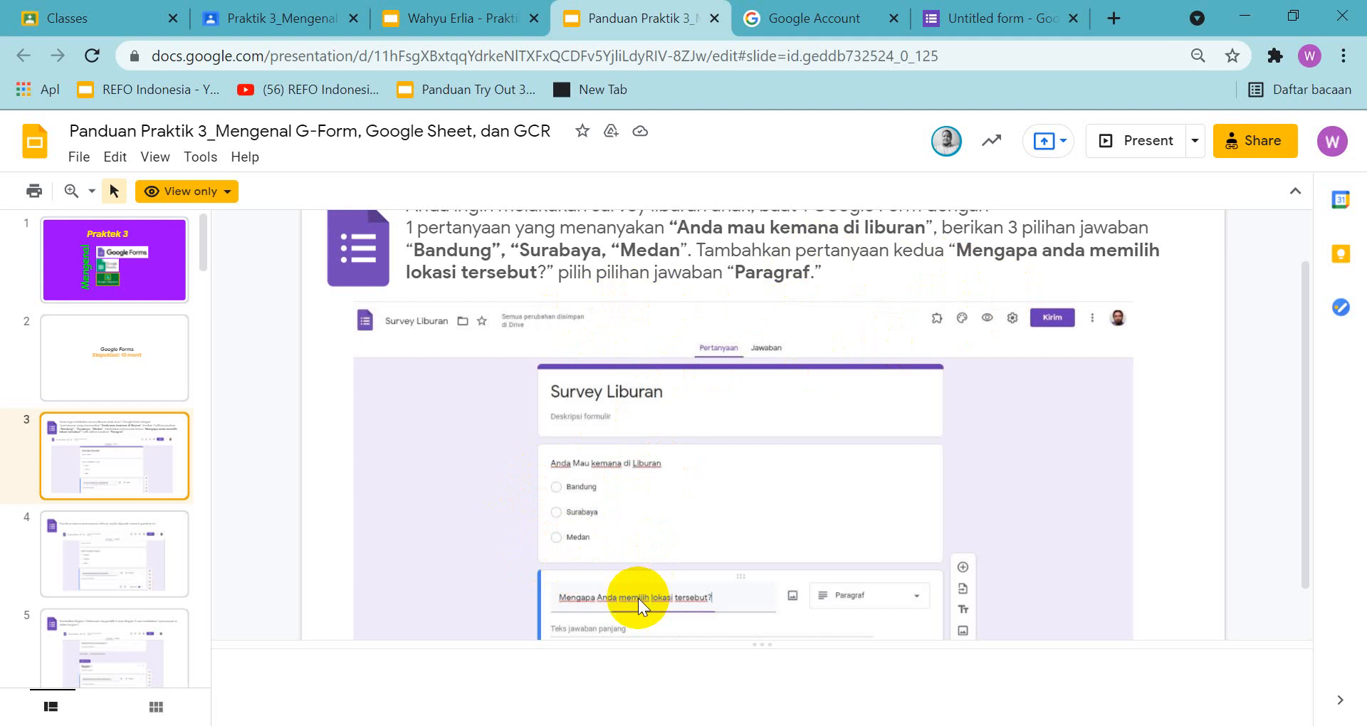
pyautogui.click(974, 20)
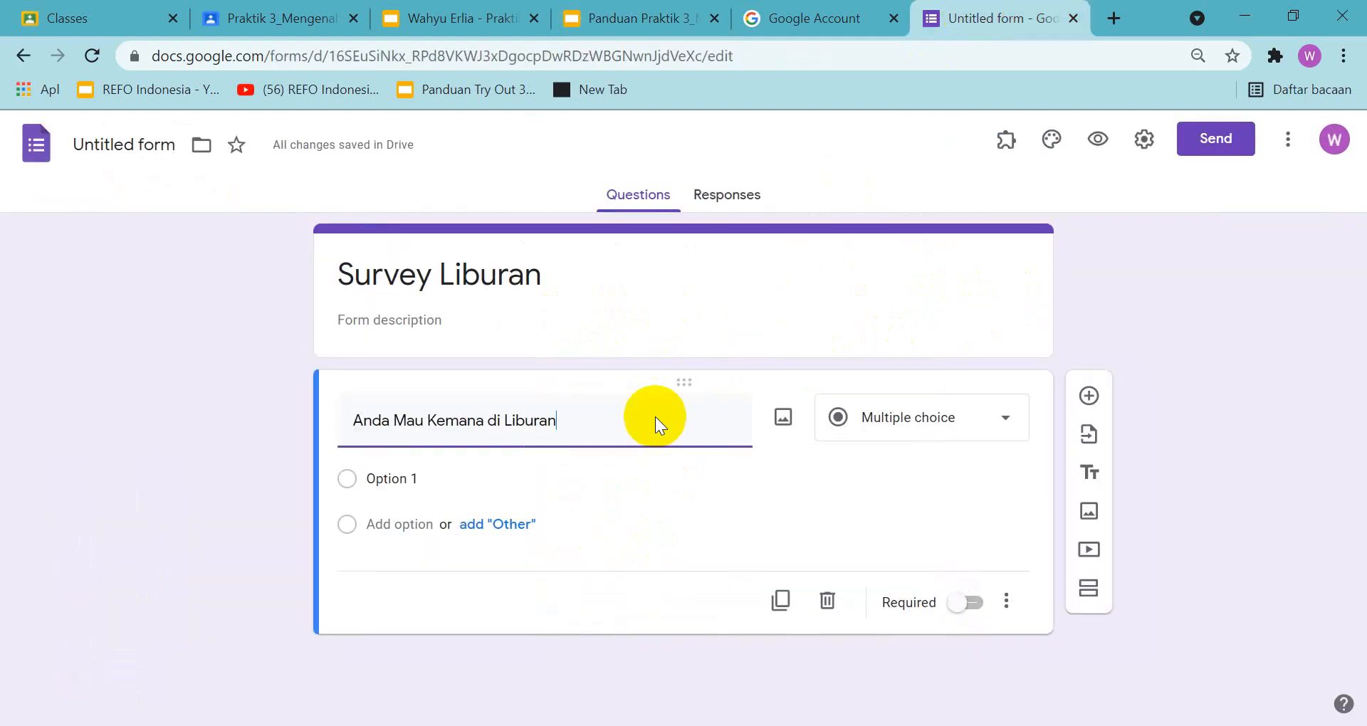
pyautogui.click(425, 476)
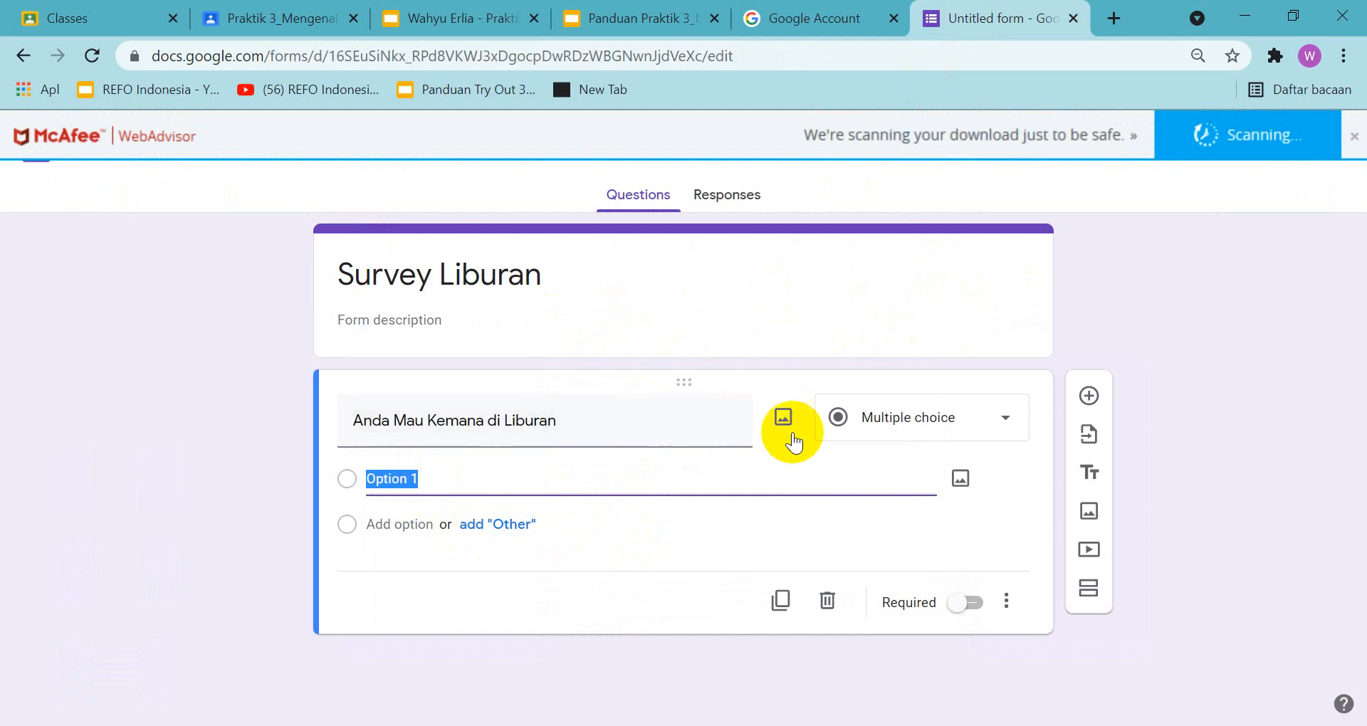
pyautogui.click(1000, 420)
pyautogui.click(1122, 284)
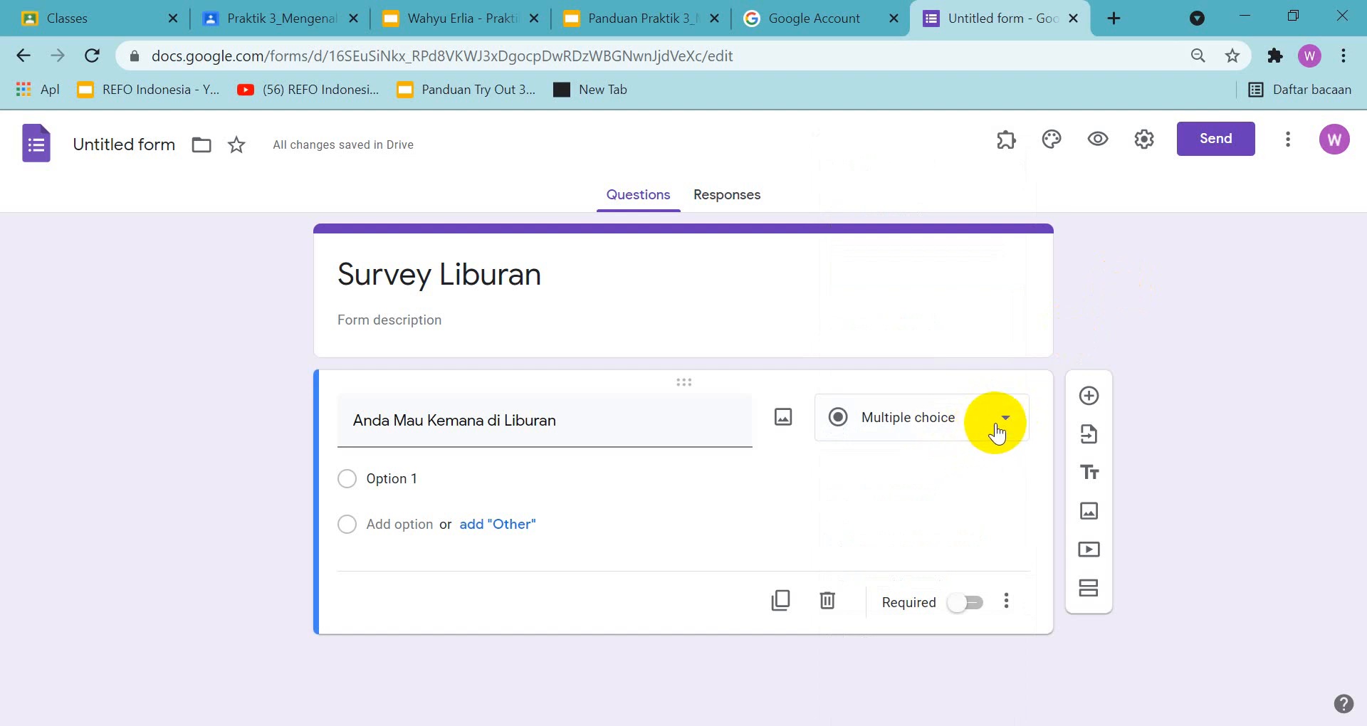
# Enter "Bandung" and "Surabaya" as the first two answer options of the holiday question
pyautogui.click(464, 482)
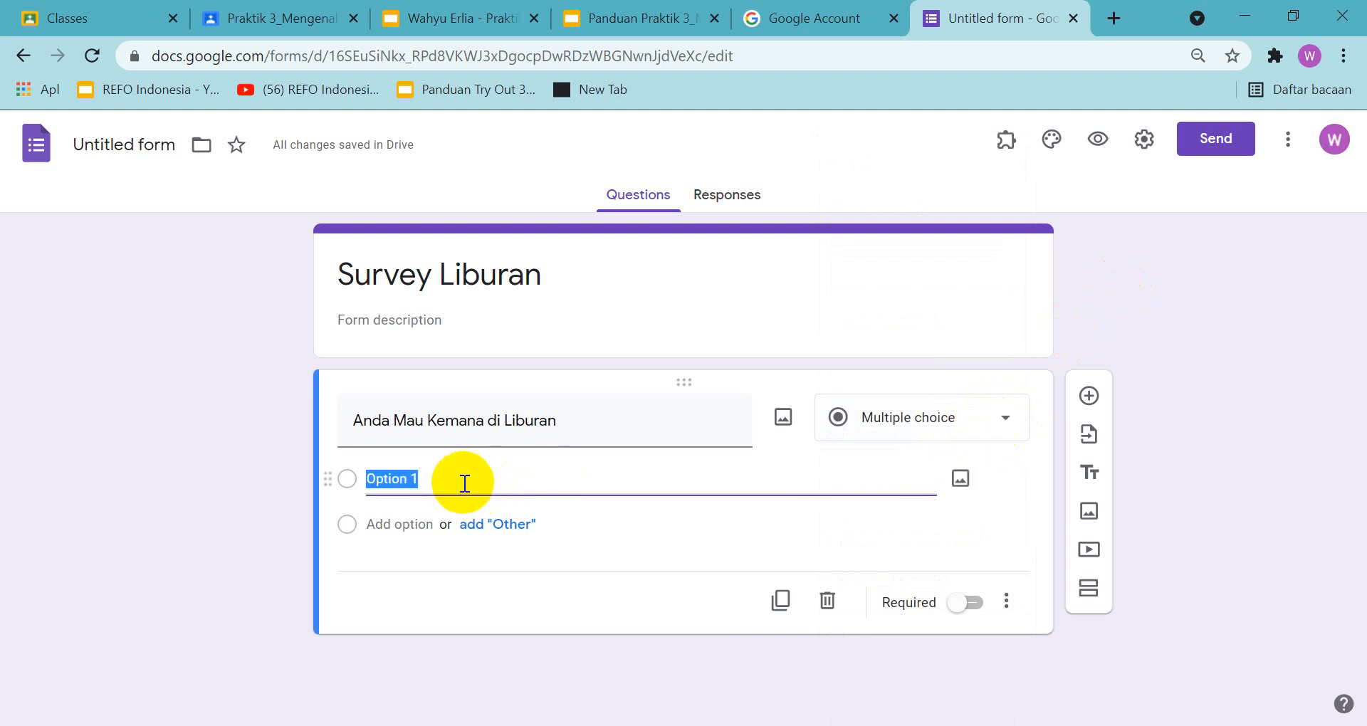
pyautogui.write('Ba')
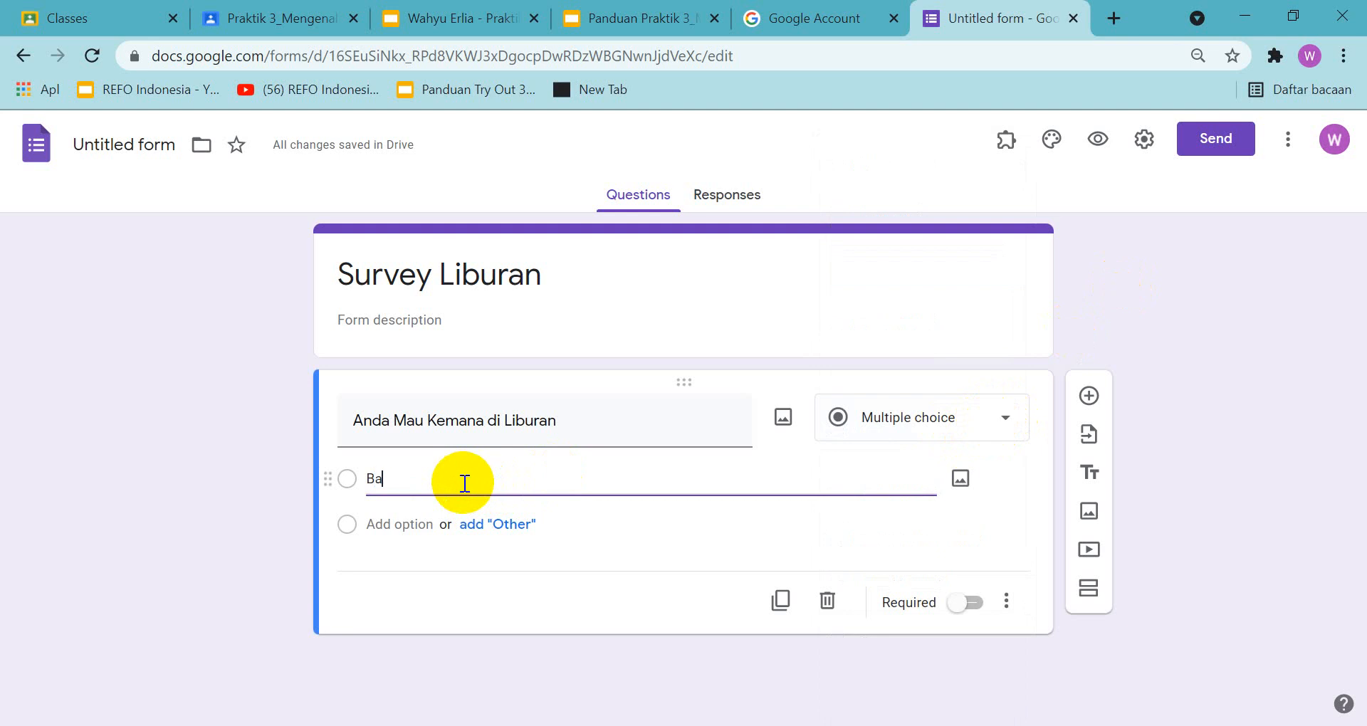
pyautogui.write('ndung')
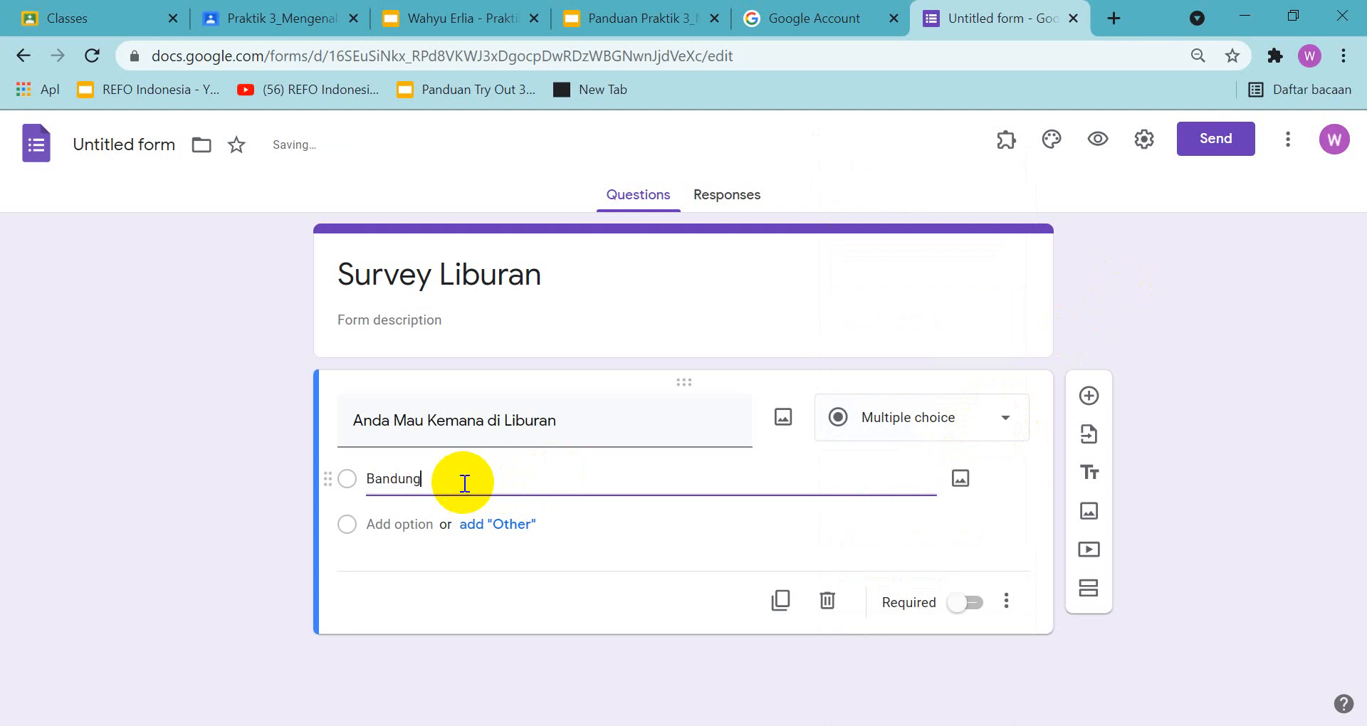
pyautogui.click(481, 543)
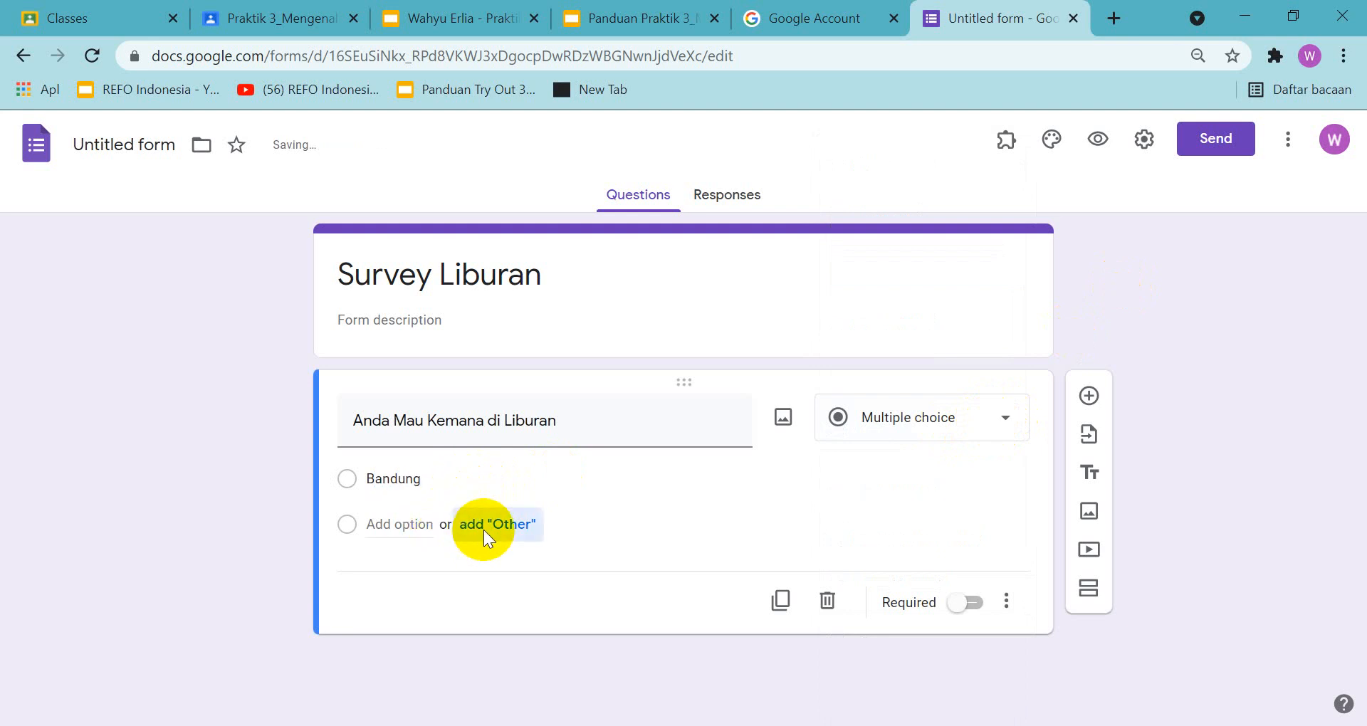
pyautogui.click(423, 573)
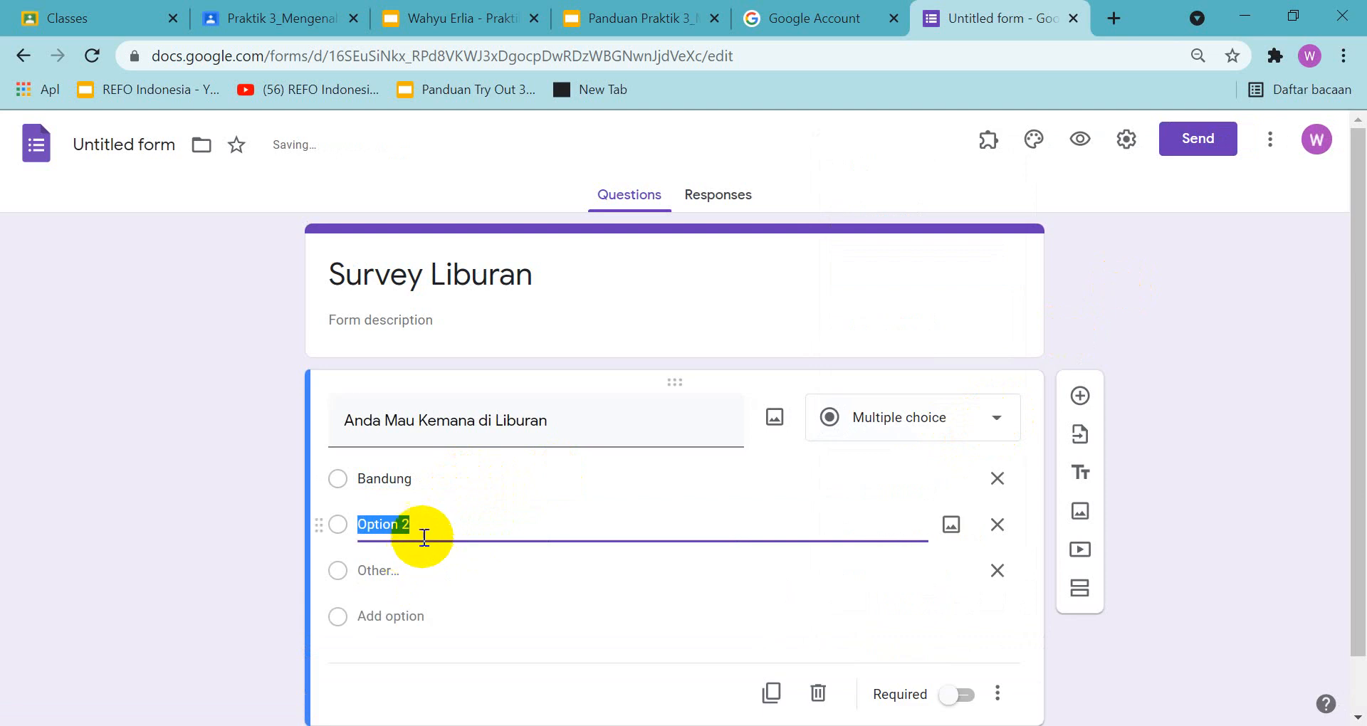
pyautogui.write('Sura')
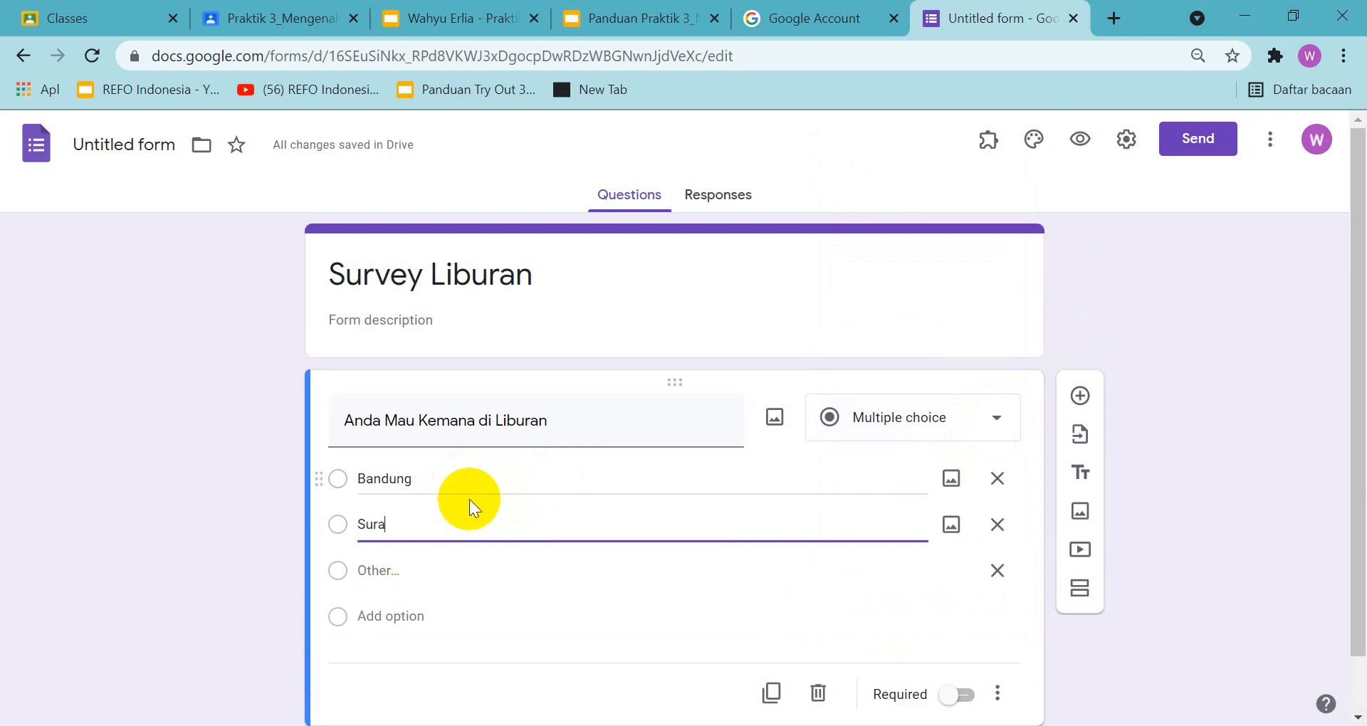
pyautogui.write('baya')
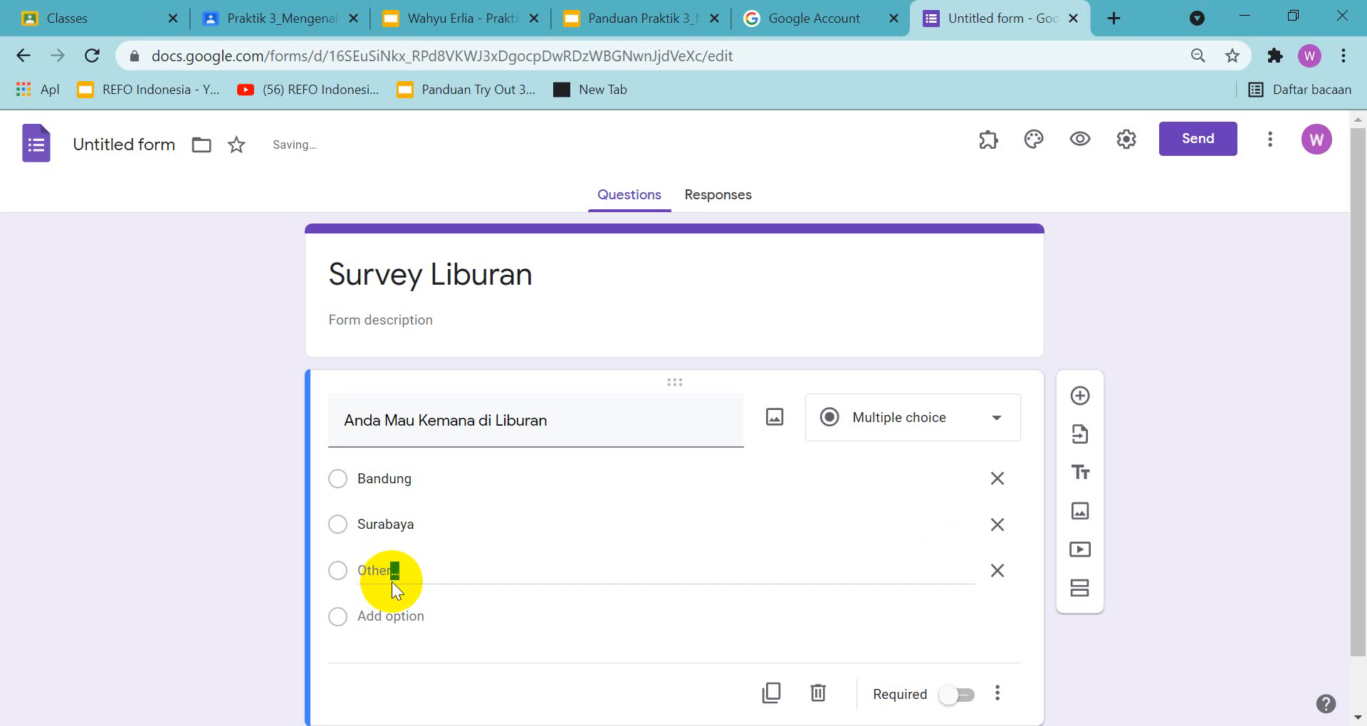
# Add "Medan" as the third answer option and remove the "Other" option
pyautogui.click(407, 611)
pyautogui.write('M')
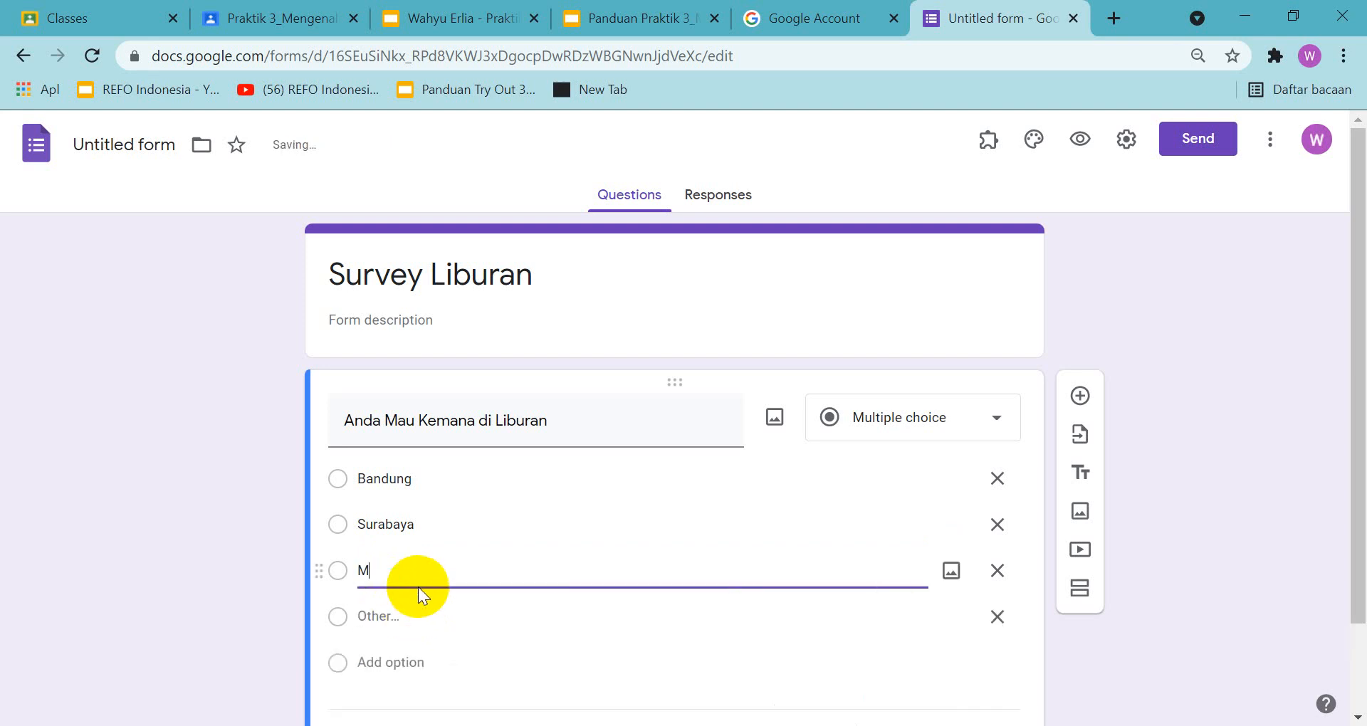
pyautogui.write('edan')
pyautogui.click(997, 618)
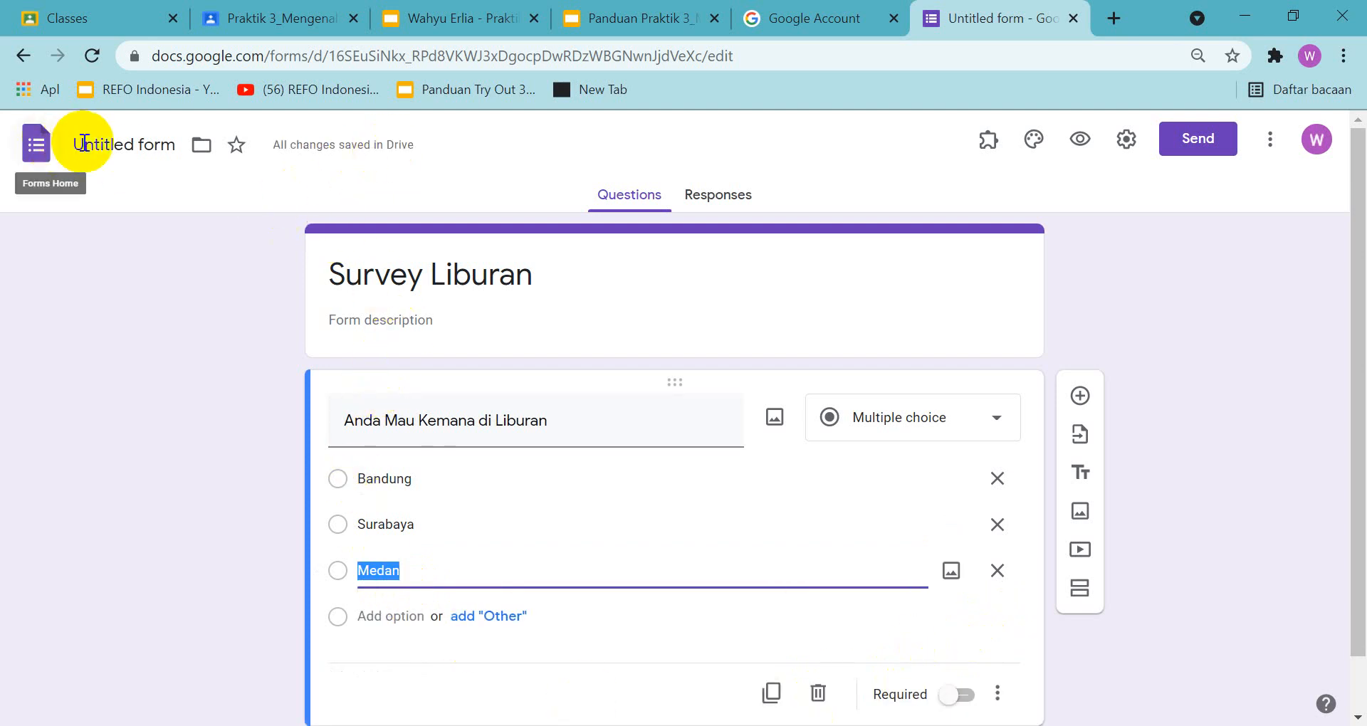
# Check the form's file name in the guide and rename the untitled form file as "Survey Liburan"
pyautogui.click(627, 21)
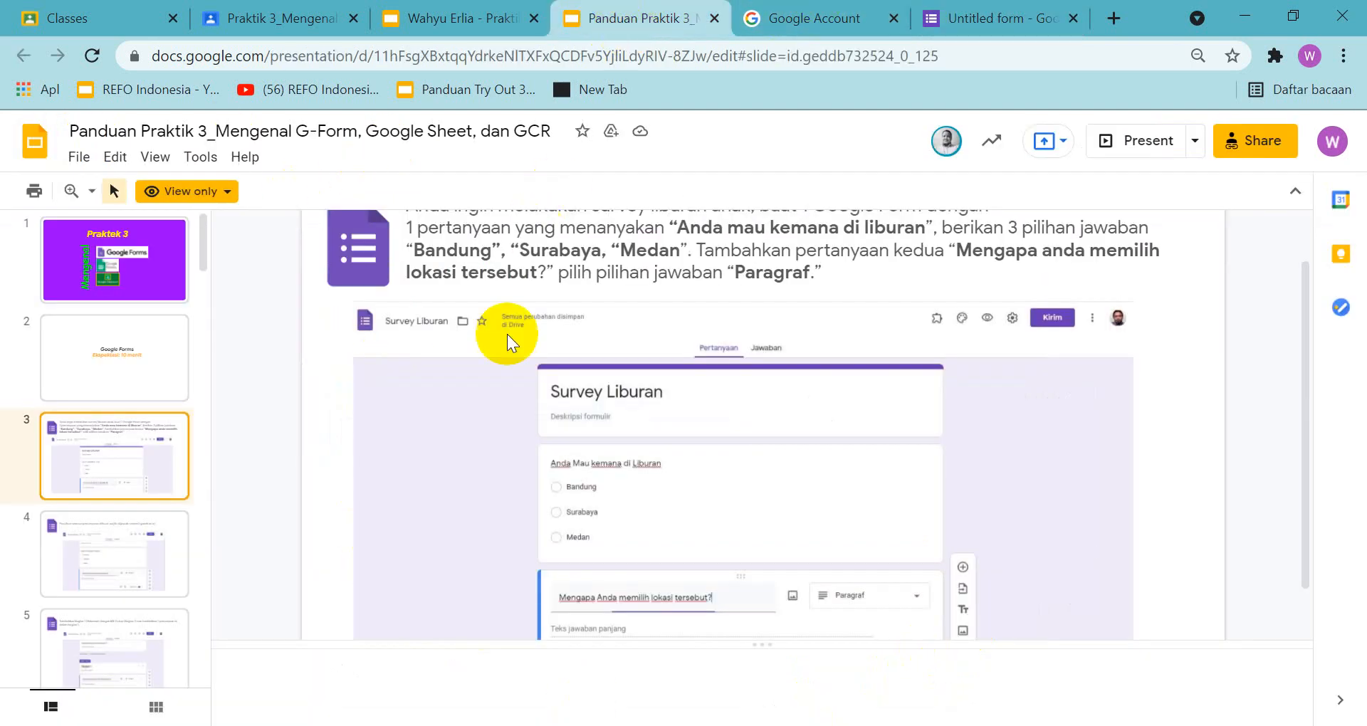
pyautogui.click(1006, 14)
pyautogui.click(534, 276)
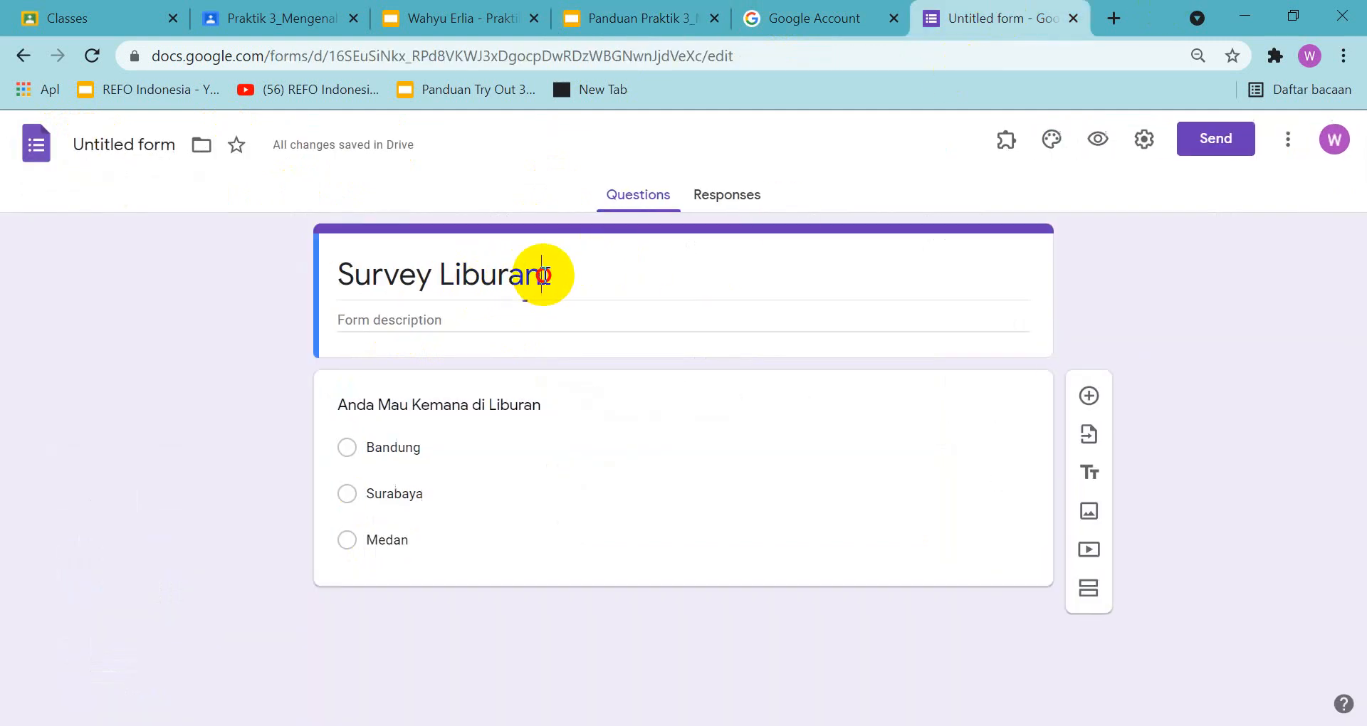
pyautogui.moveTo(534, 276); pyautogui.dragTo(281, 277)
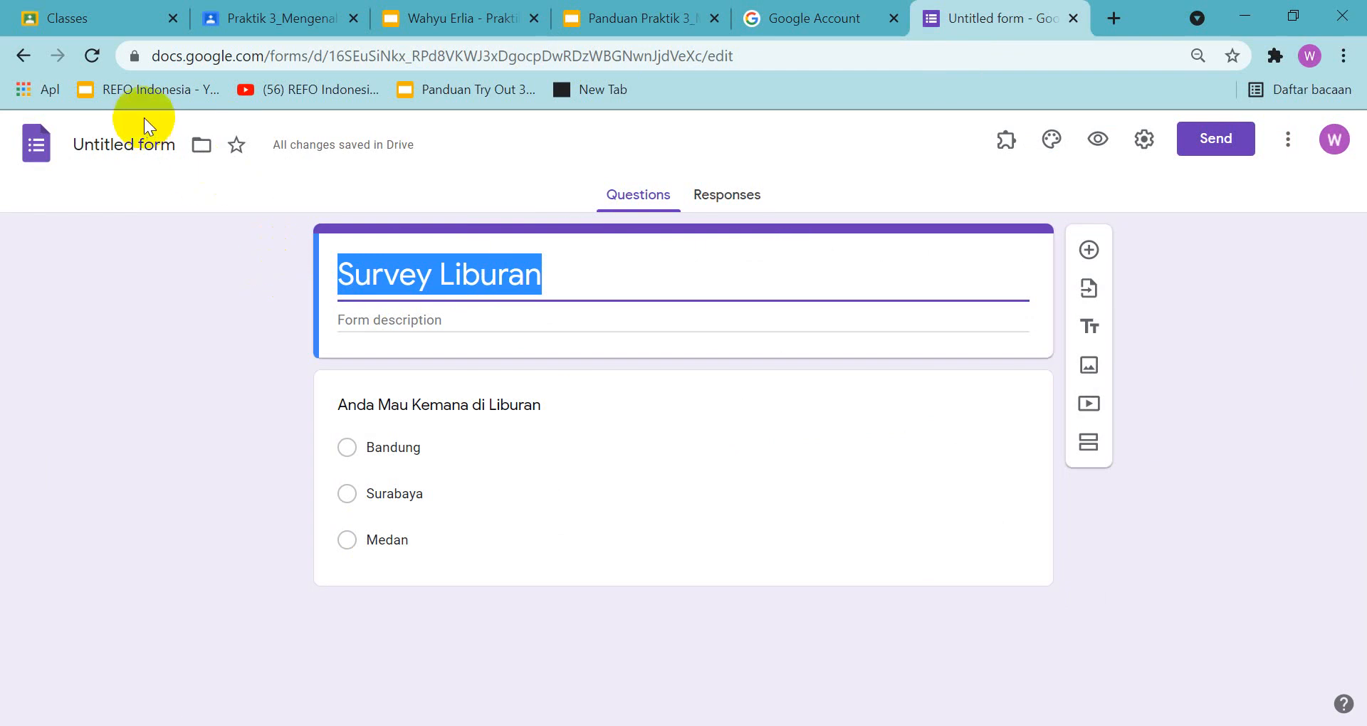
pyautogui.click(158, 146)
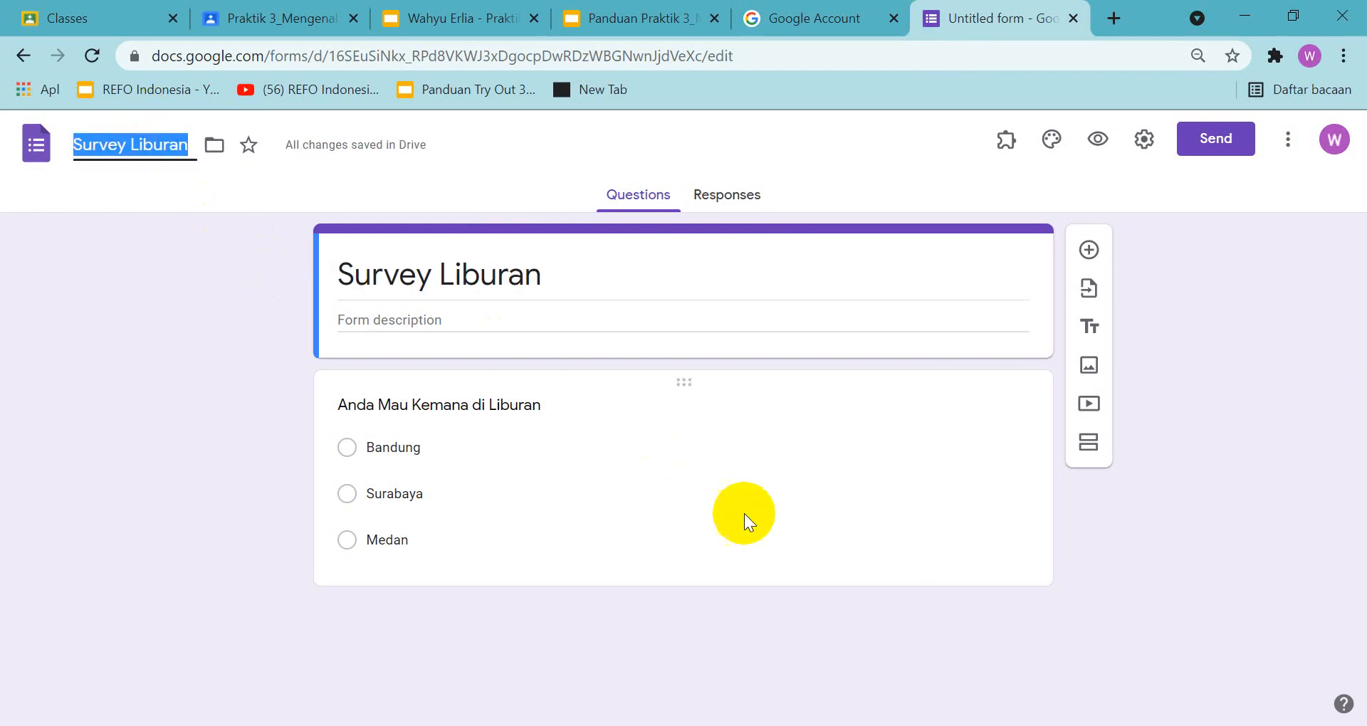
# Add a second question below the holiday destination question and check its wording in the guide
pyautogui.click(971, 575)
pyautogui.scroll(-1, 1112, 468)
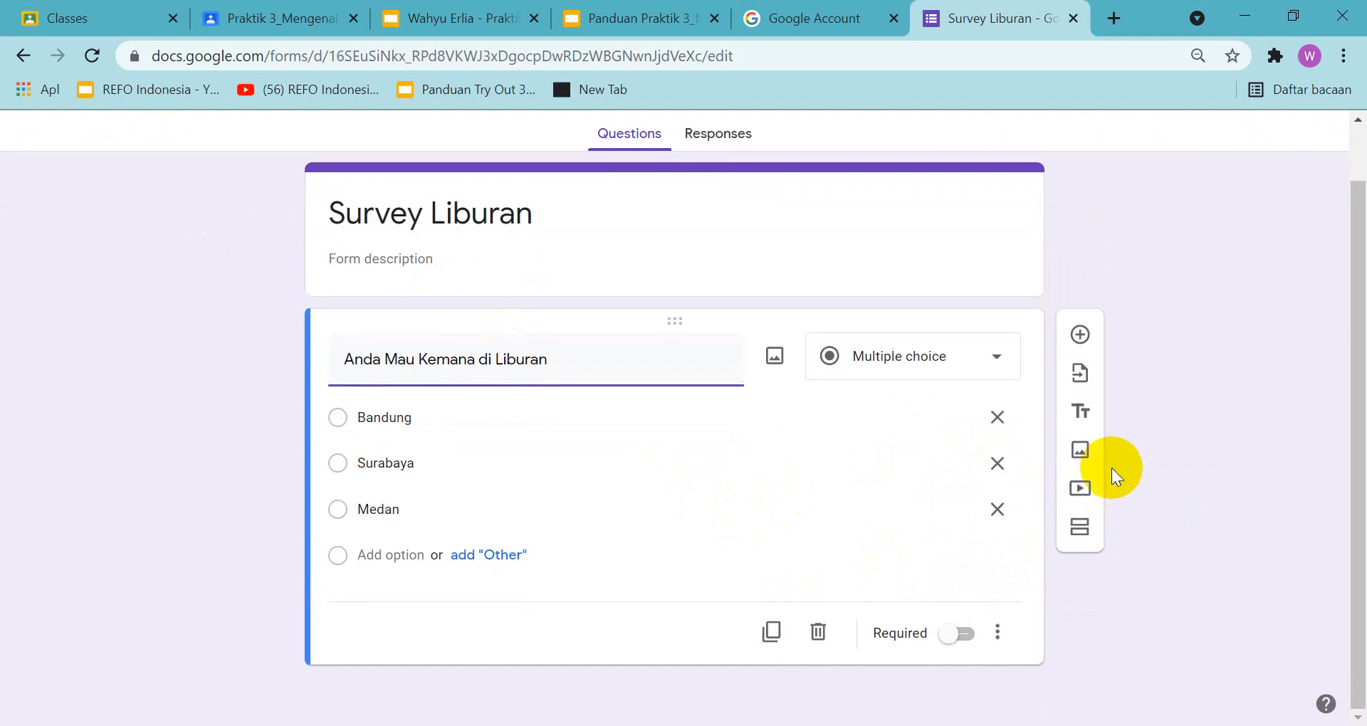
pyautogui.click(1082, 340)
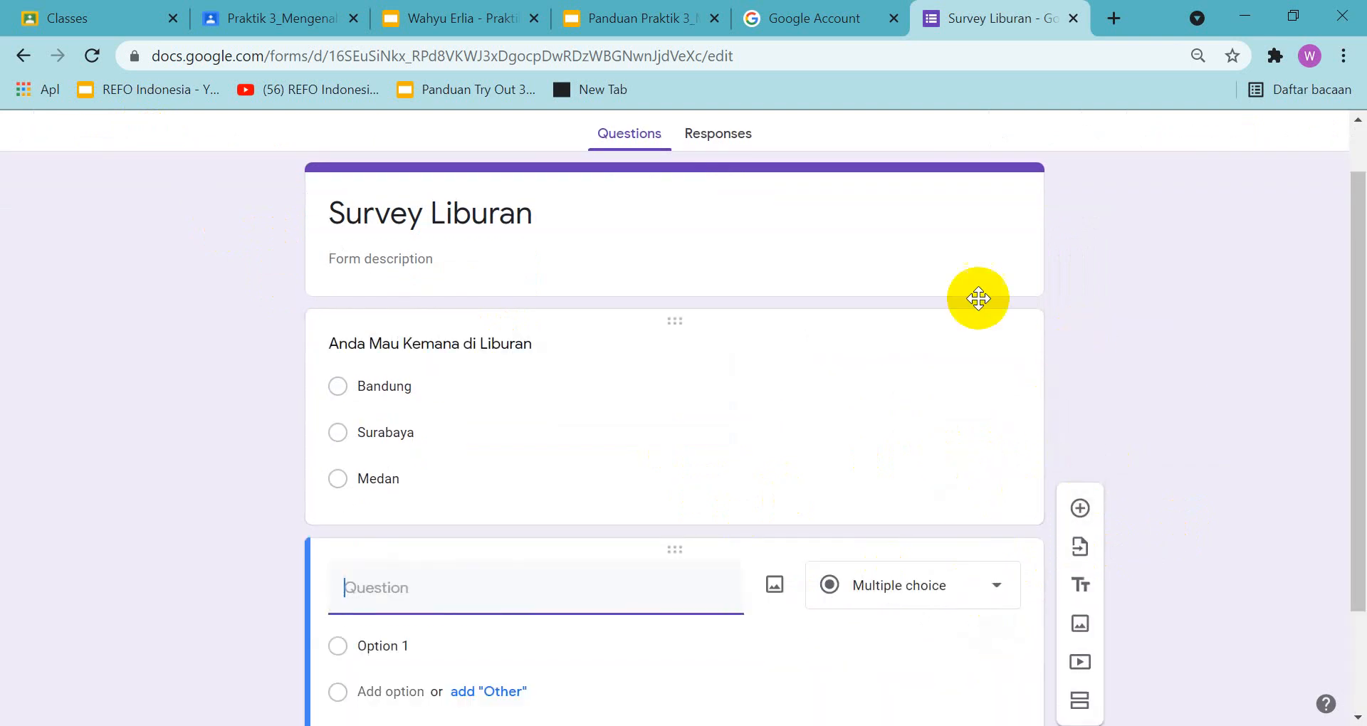
pyautogui.click(626, 18)
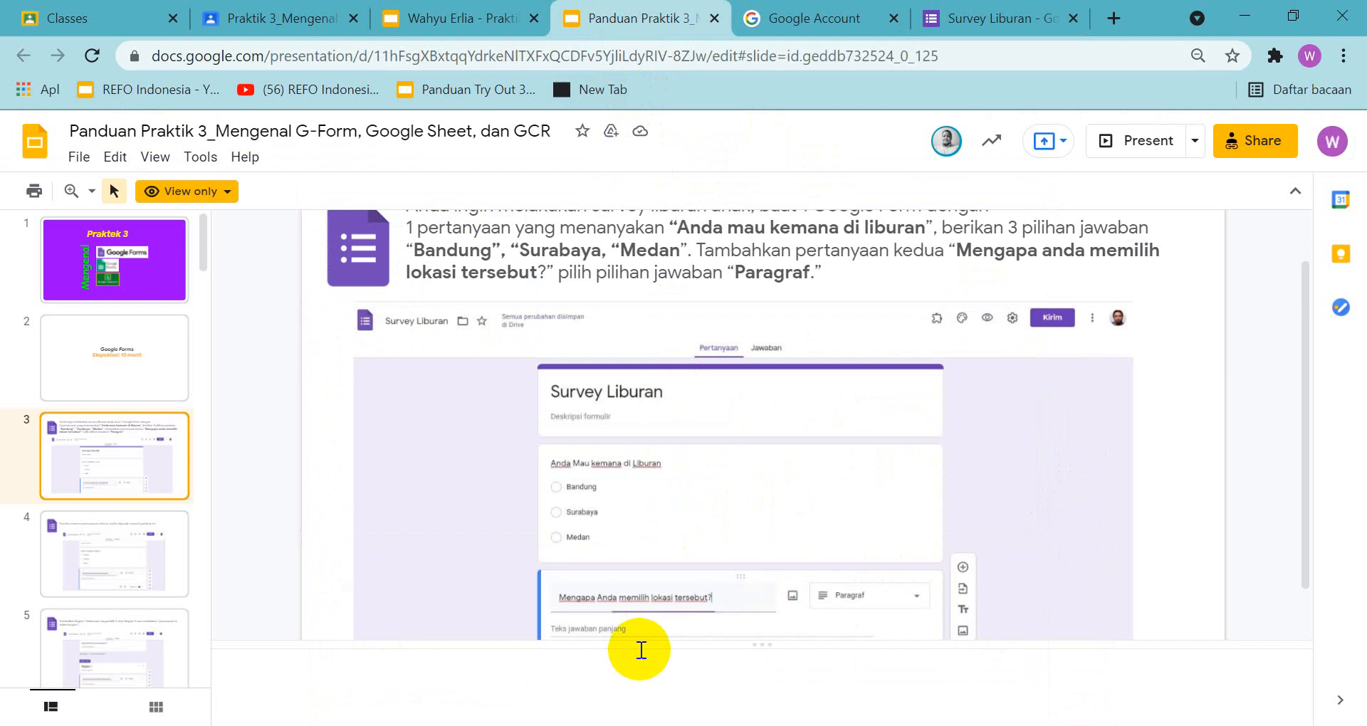
pyautogui.click(963, 24)
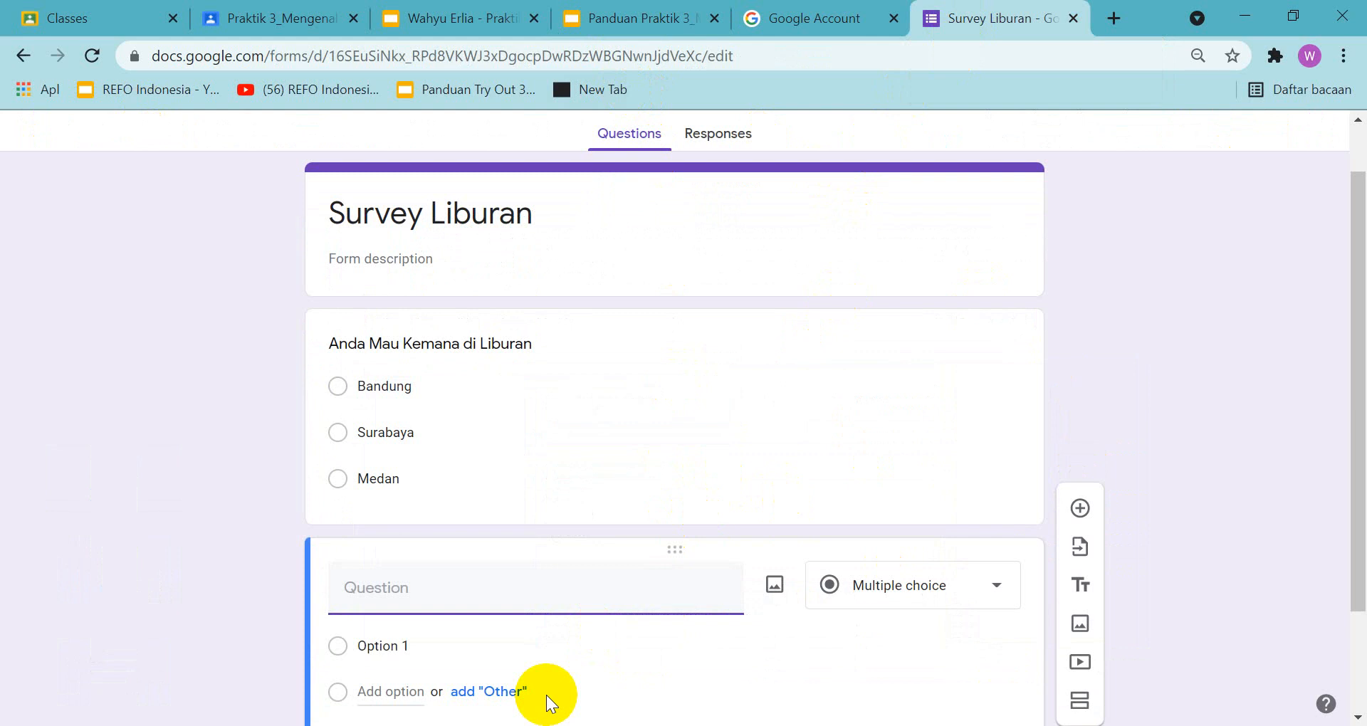
# Enter "Mengapa Anda memilih Lokasi tersebut...." as the second question's text
pyautogui.write('Mengapa Anda mem')
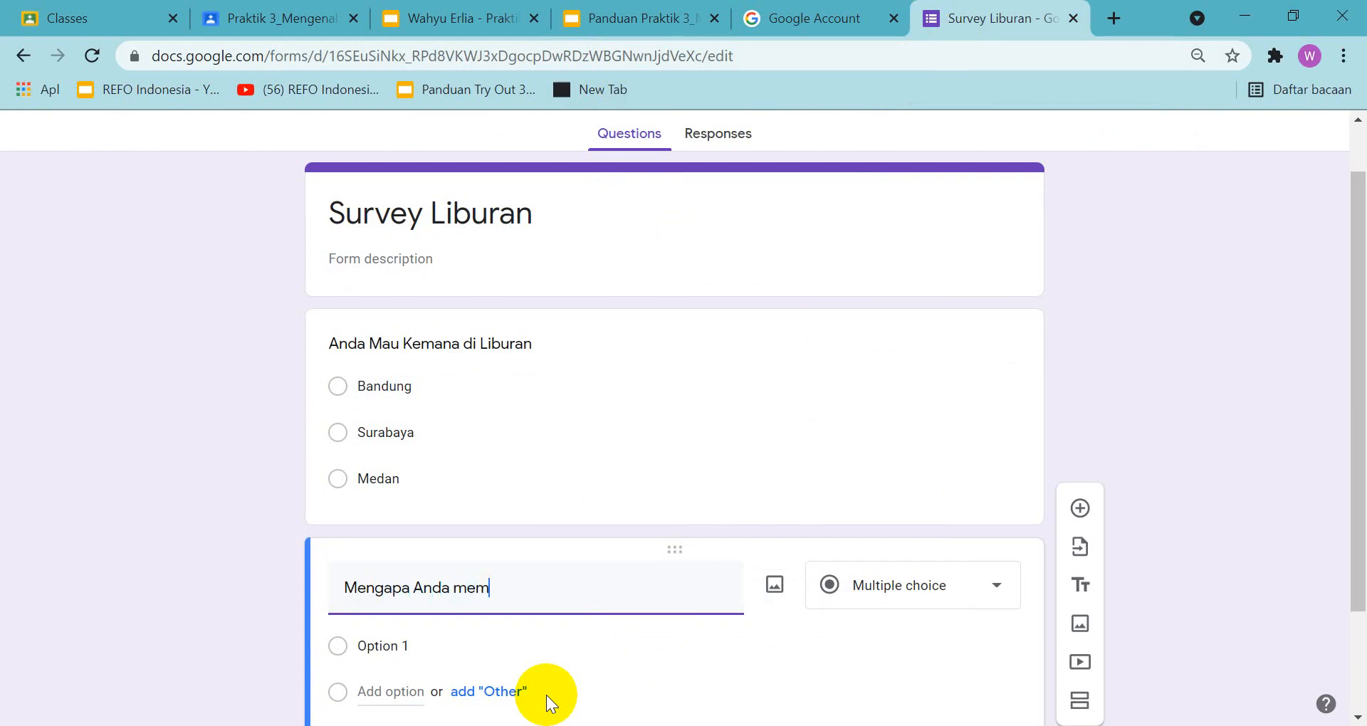
pyautogui.write('ilih Lokasi tersebut')
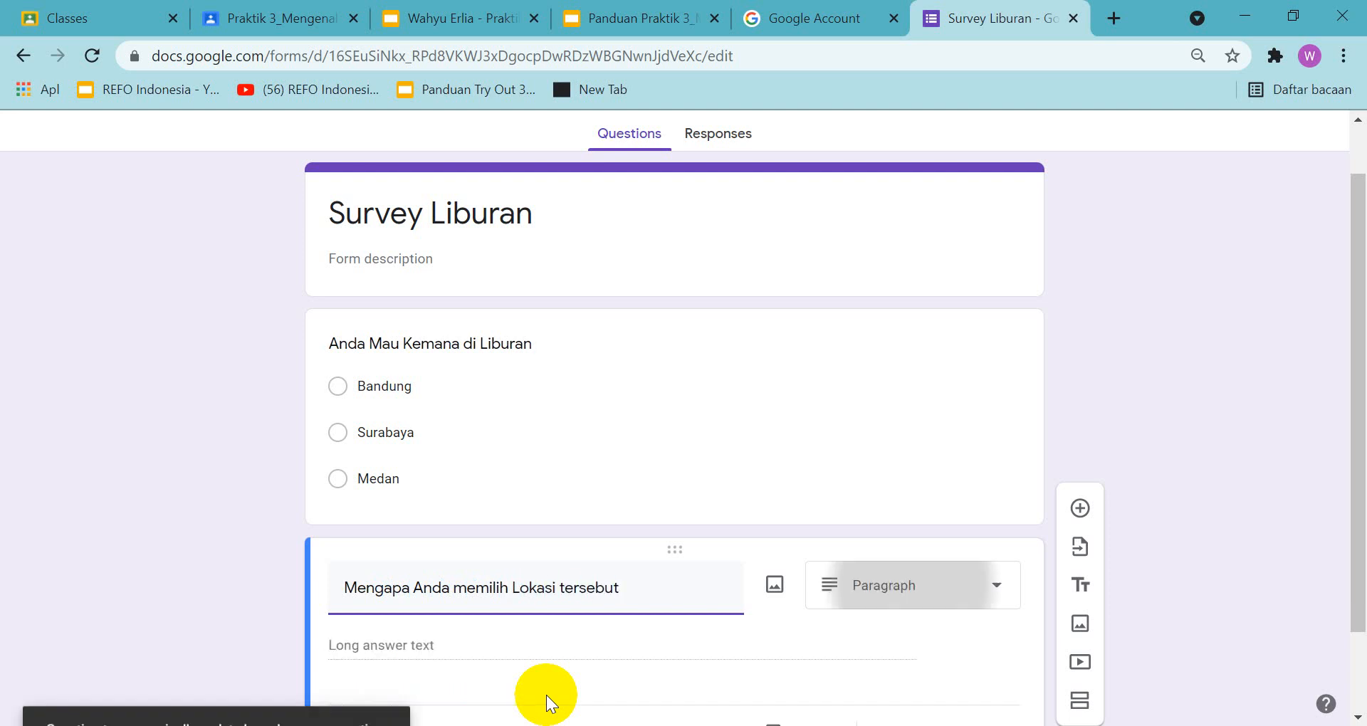
pyautogui.write('....')
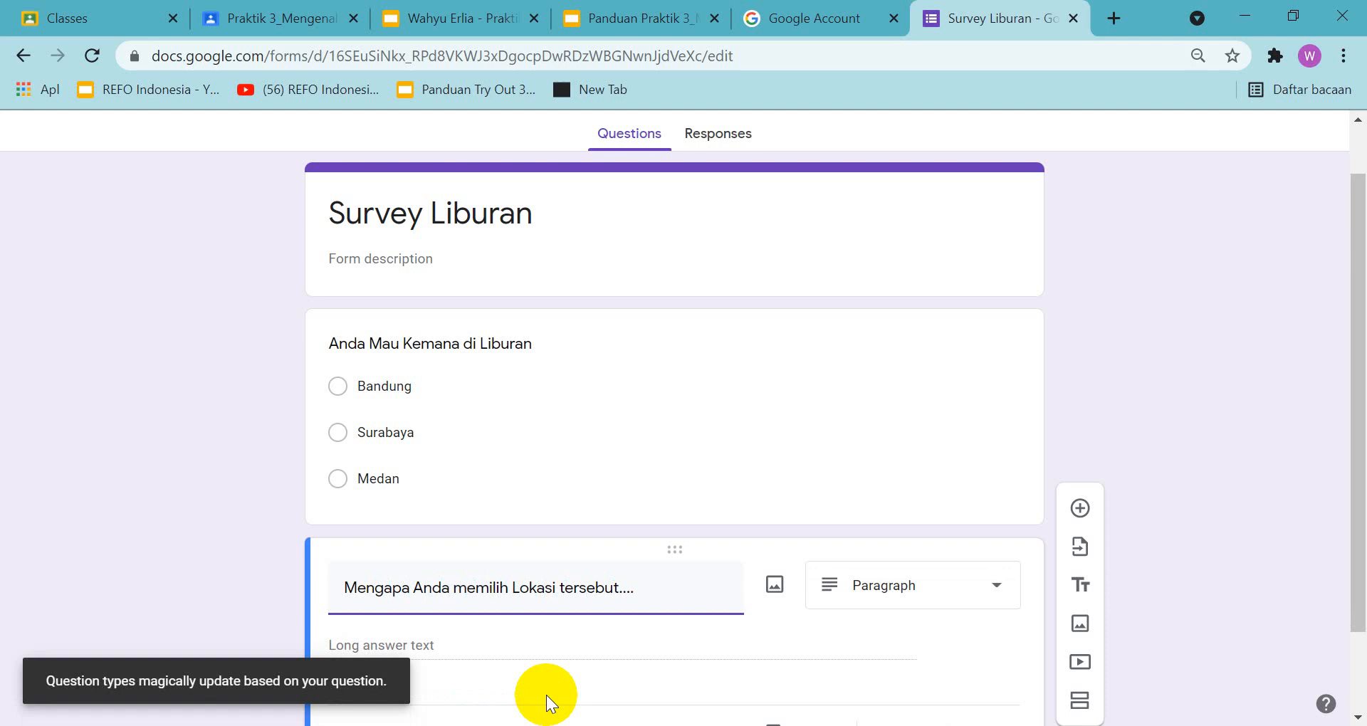
# Compare the second question and its Paragraph answer type with slide 3 of the guide
pyautogui.click(620, 16)
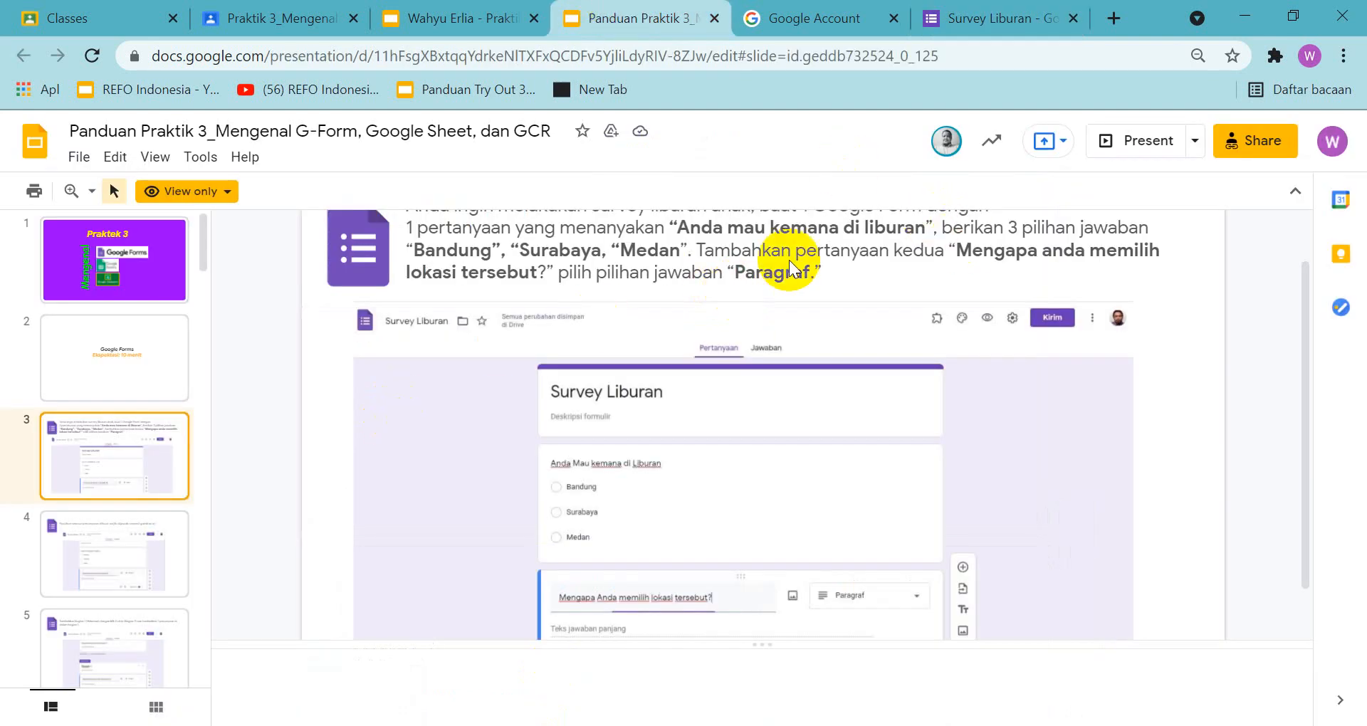
pyautogui.click(997, 16)
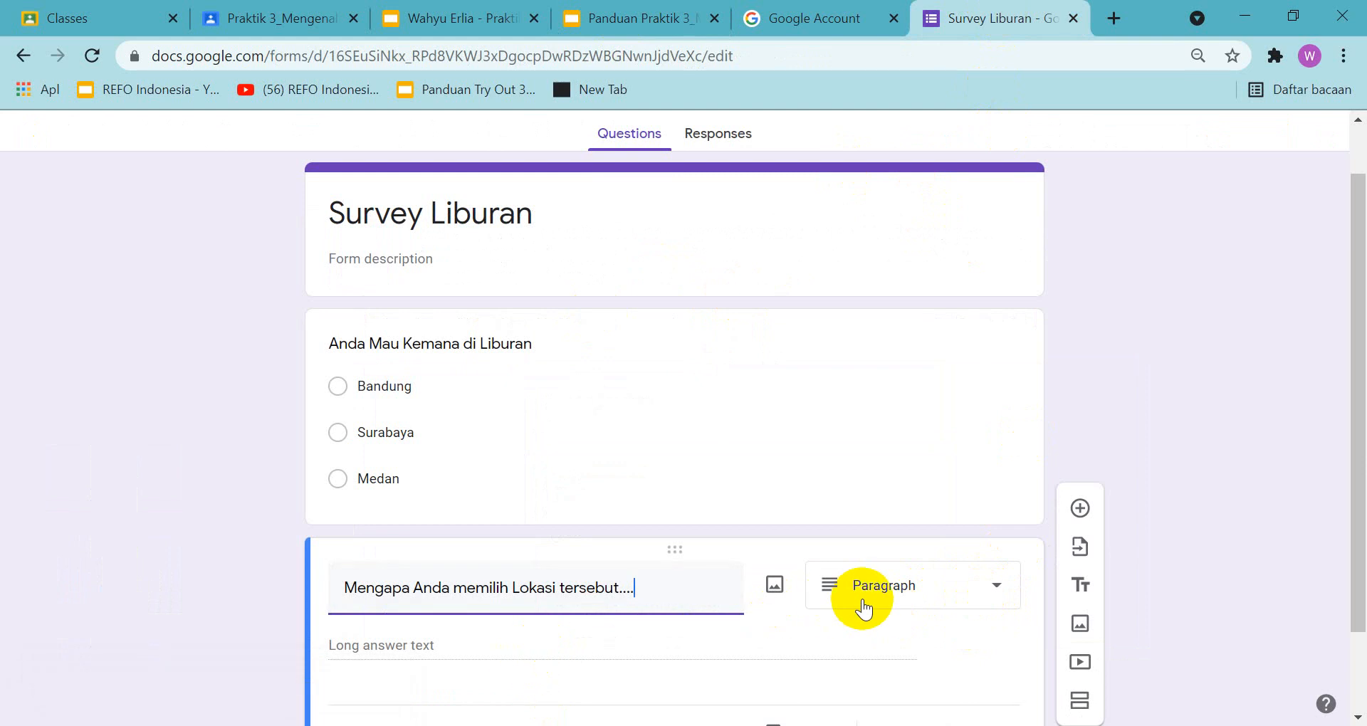
pyautogui.scroll(-1, 863, 598)
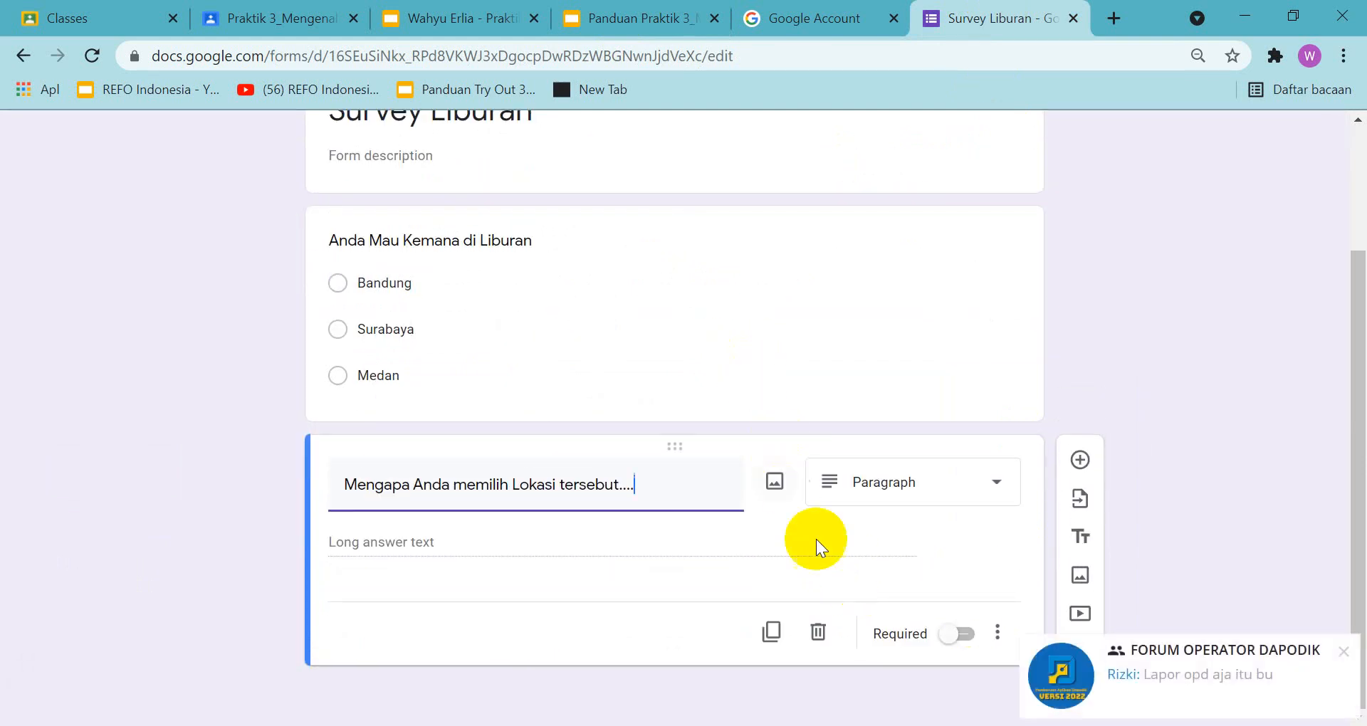
pyautogui.click(644, 22)
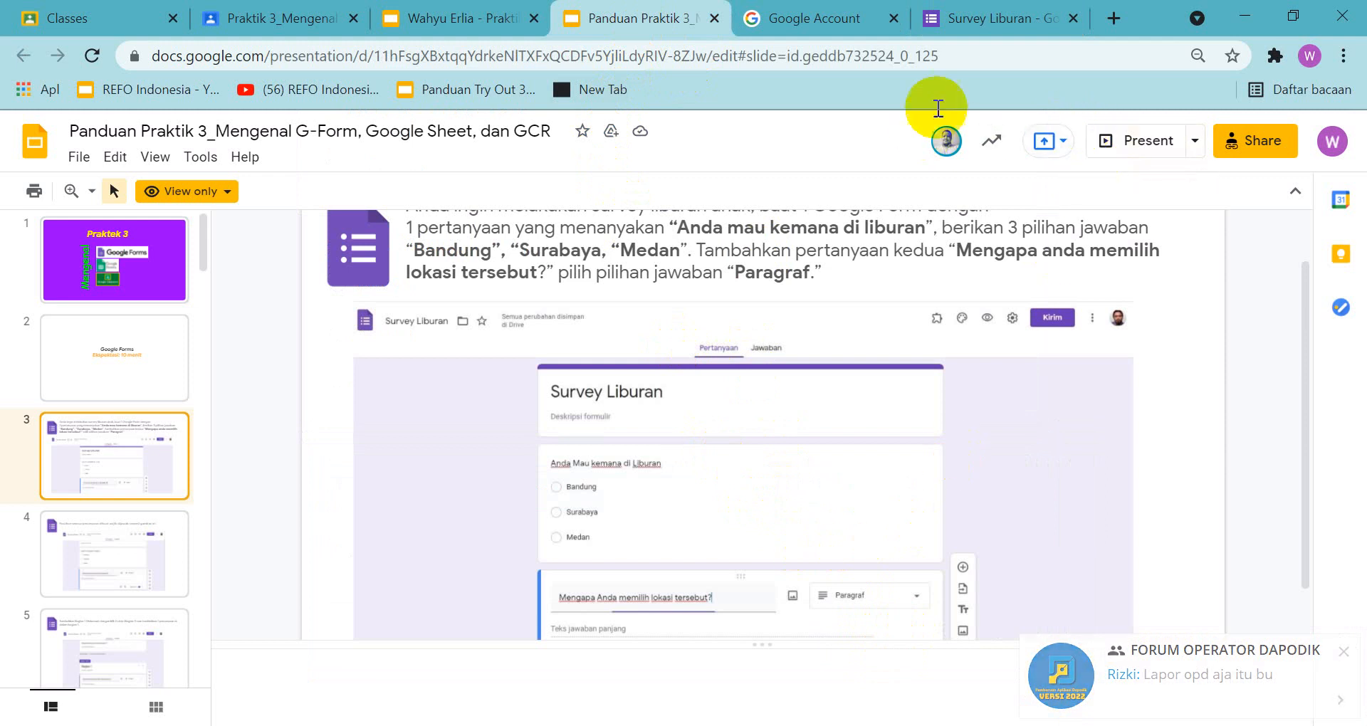
pyautogui.click(992, 20)
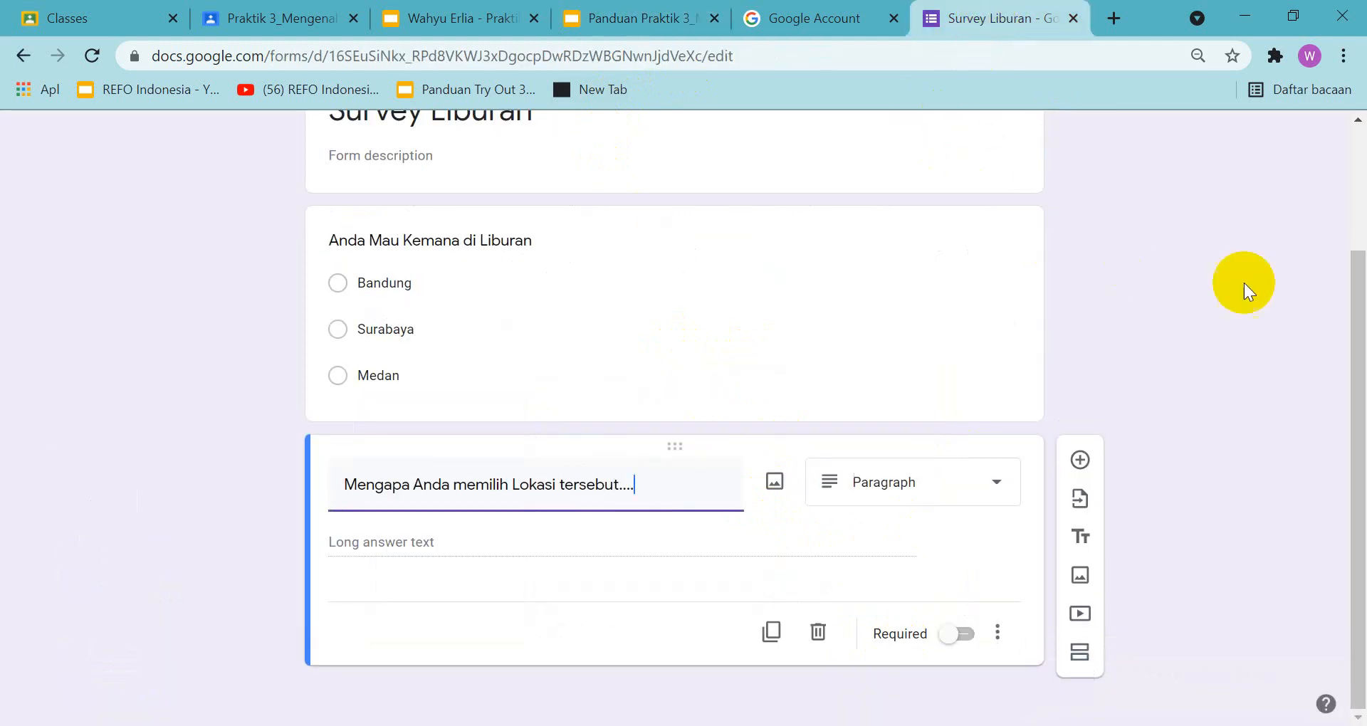
# Capture a screenshot of the Survey Liburan form with the Google Account details showing and copy it to the clipboard
pyautogui.scroll(3, 1352, 289)
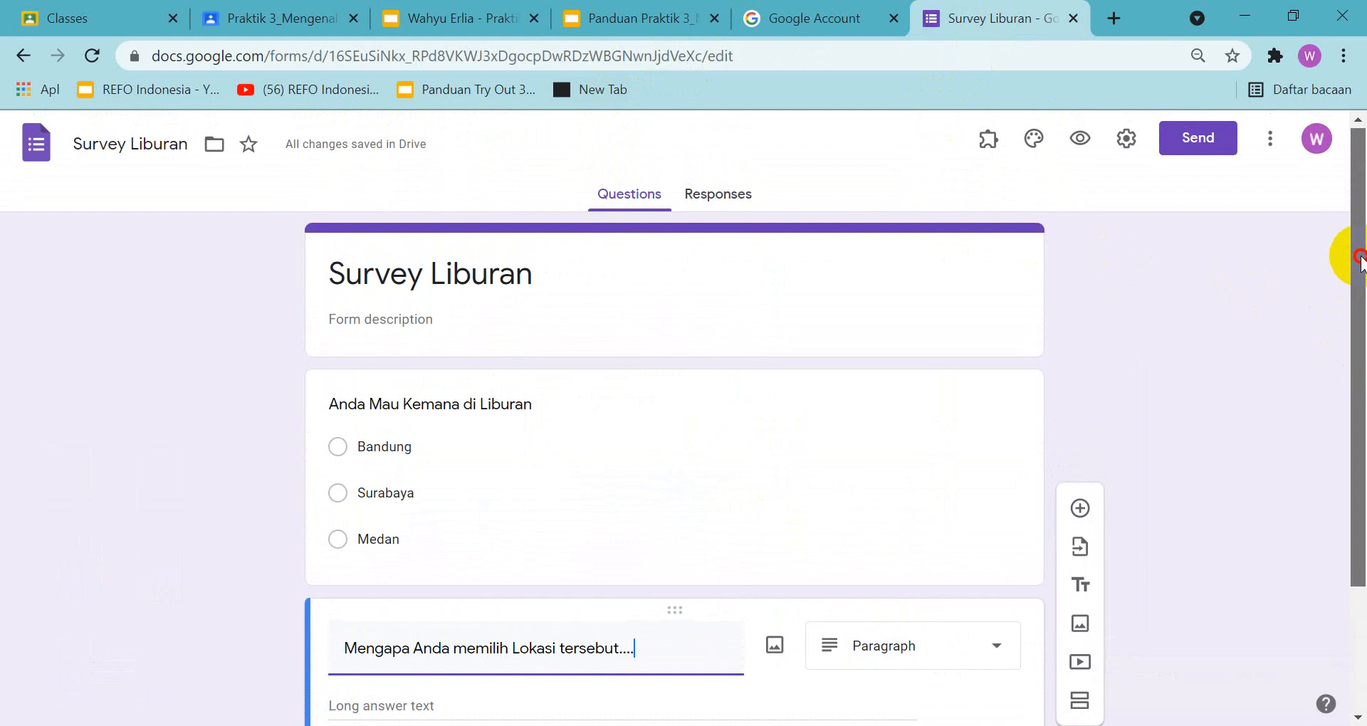
pyautogui.moveTo(1360, 256); pyautogui.dragTo(1365, 260)
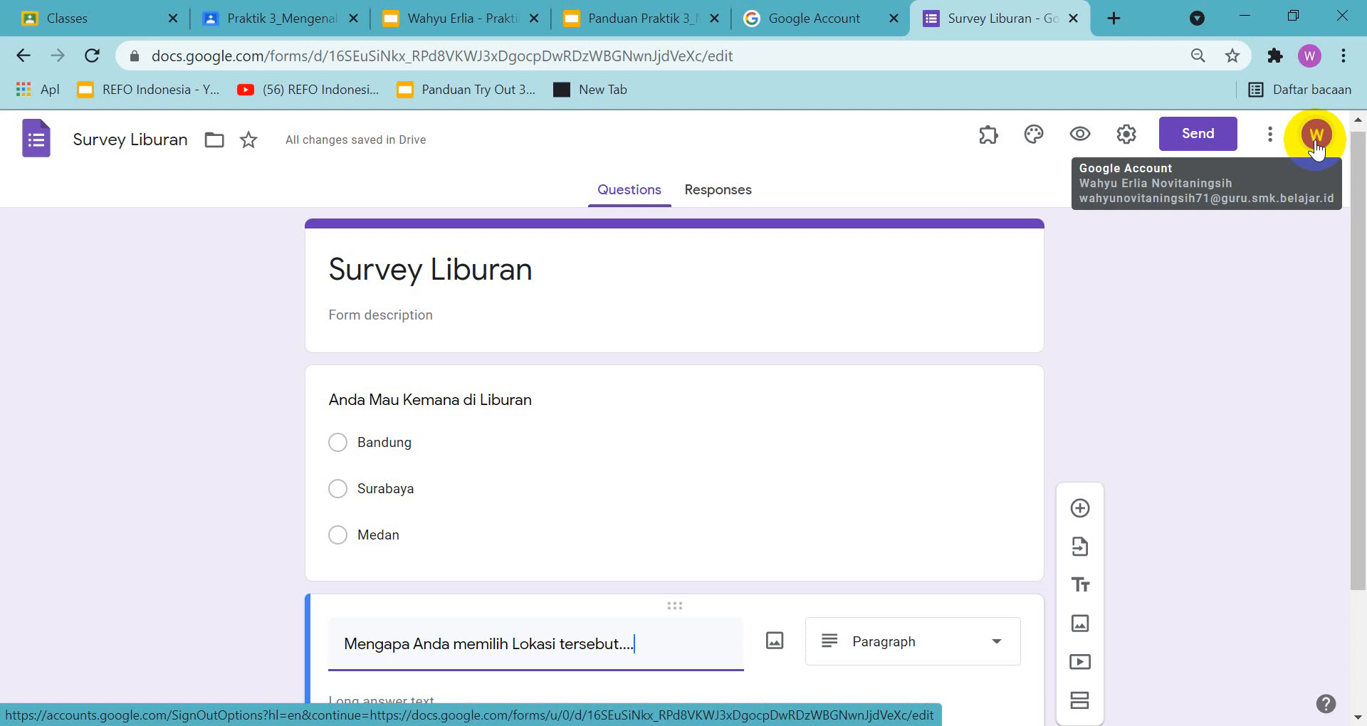
pyautogui.press('Print')
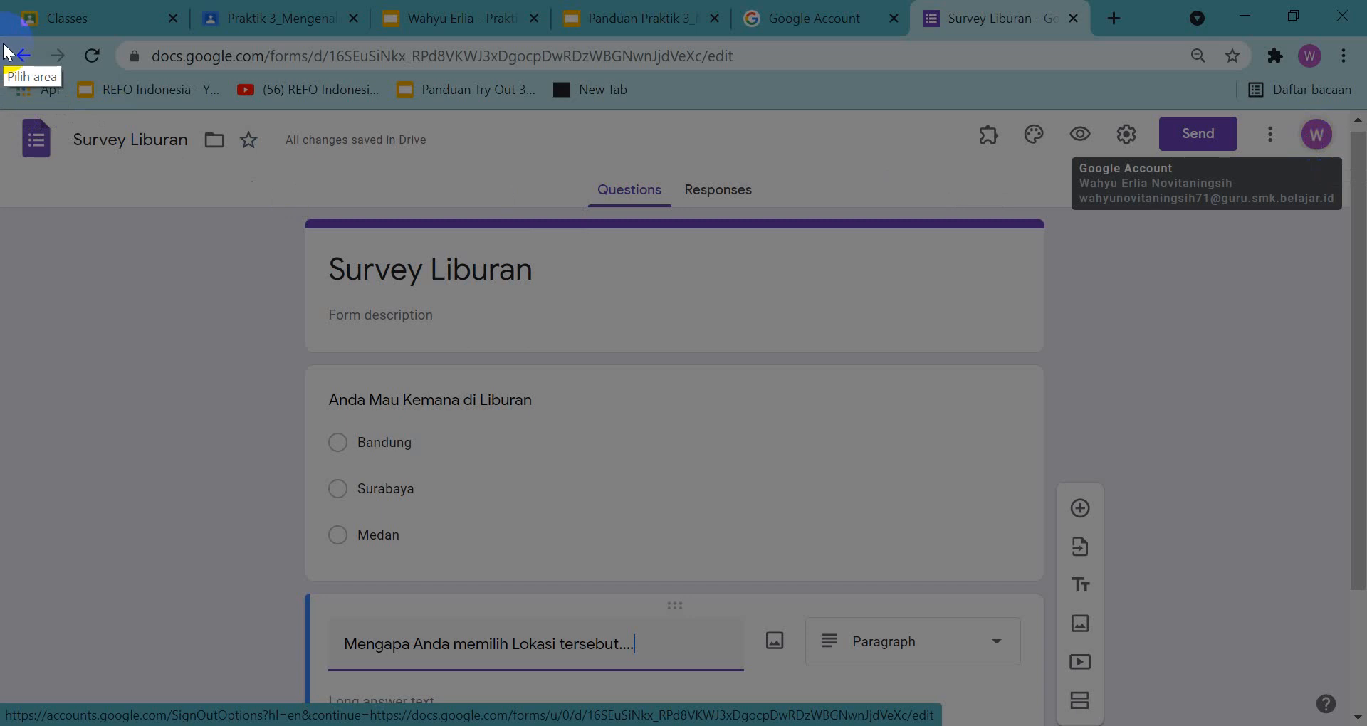
pyautogui.moveTo(5, 41)
pyautogui.mouseDown()
pyautogui.moveTo(900, 207)
pyautogui.moveTo(1322, 665)
pyautogui.moveTo(1348, 724)
pyautogui.moveTo(1362, 724)
pyautogui.mouseUp()
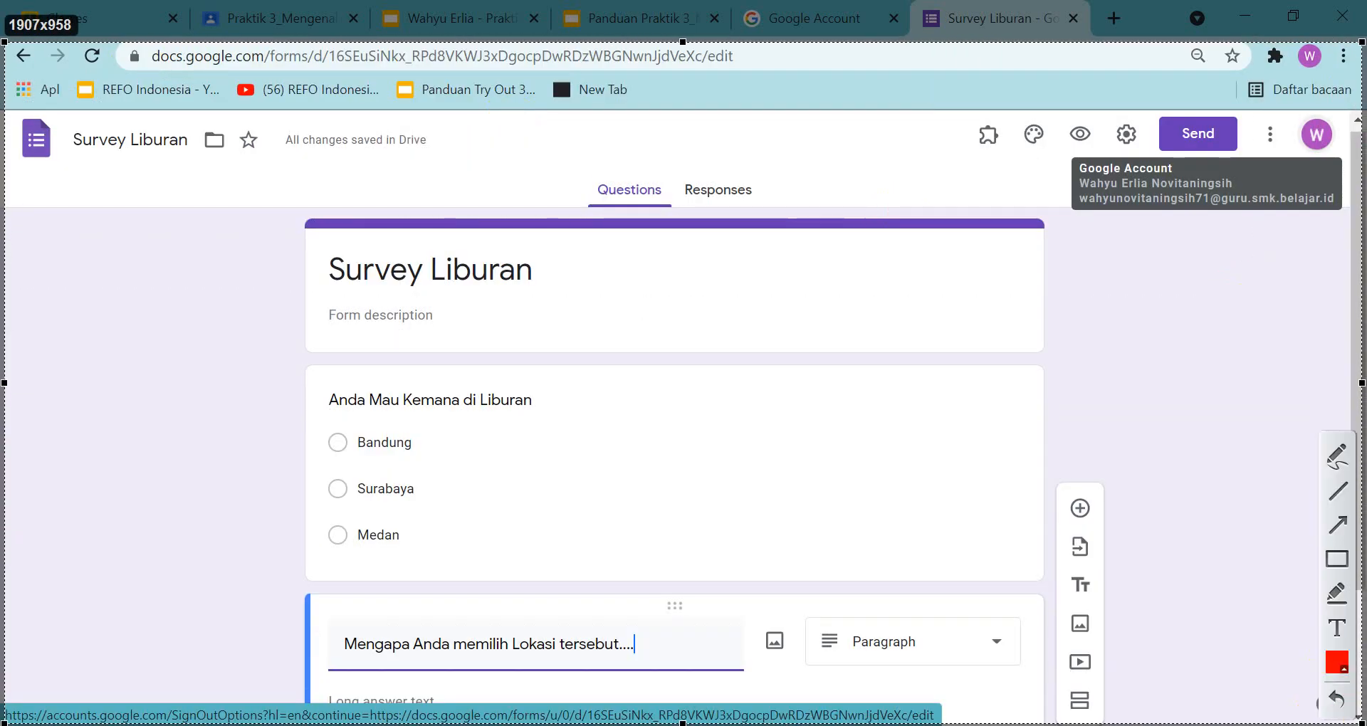
pyautogui.hotkey('ctrl', 'c')
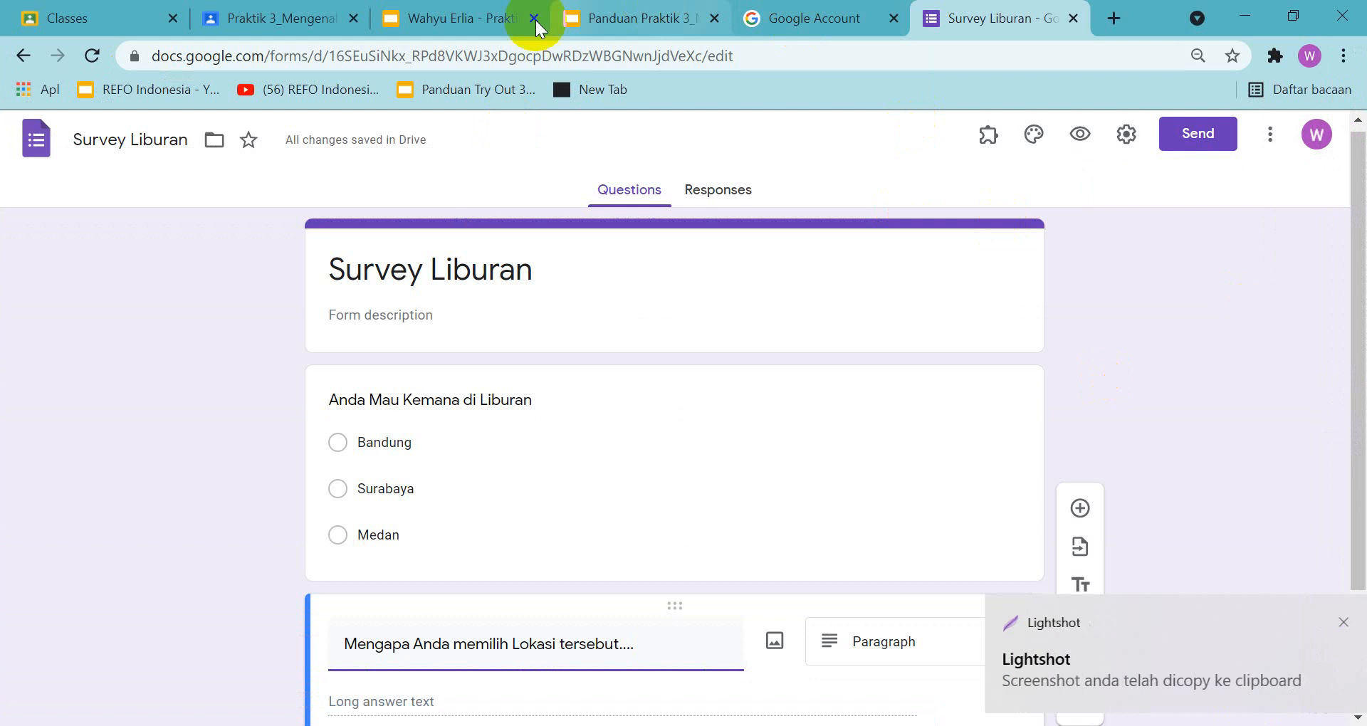
# Paste the form screenshot onto slide 3 of the Praktik 3 assignment presentation and shrink it to fit below the instruction text
pyautogui.click(479, 23)
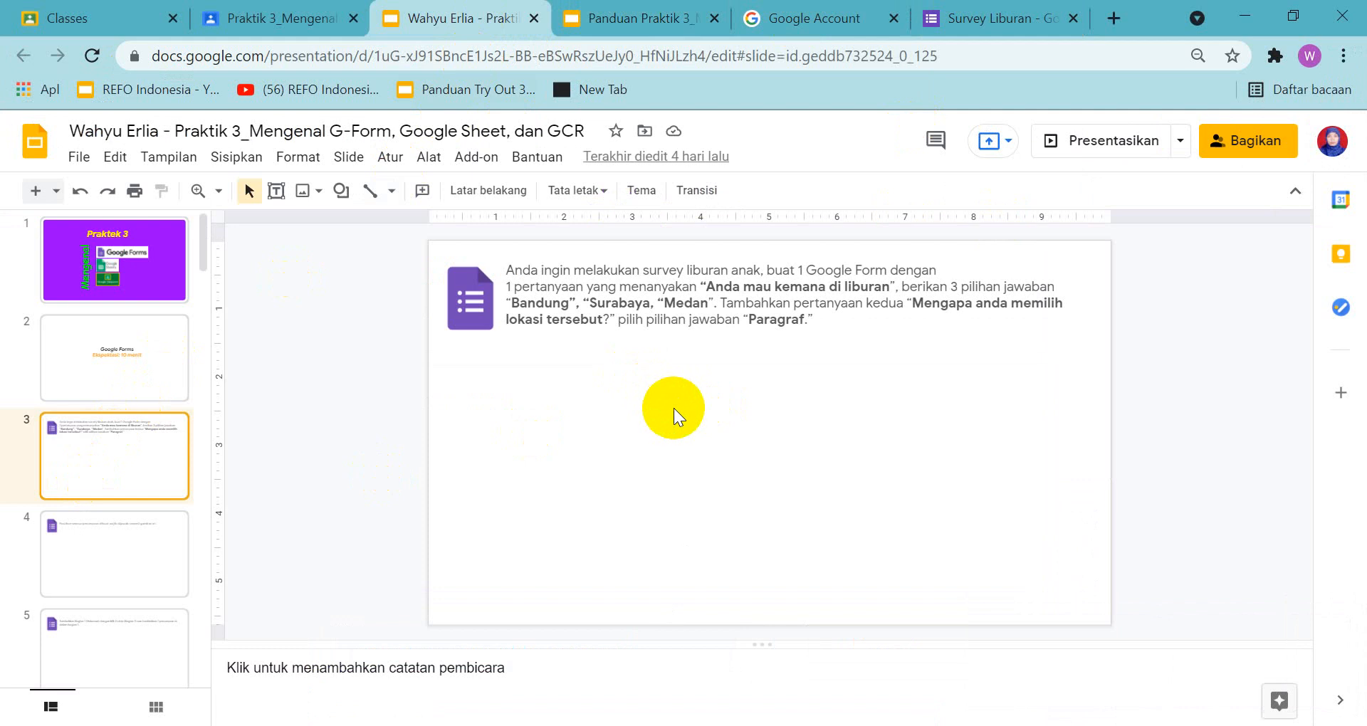
pyautogui.hotkey('ctrl', 'v')
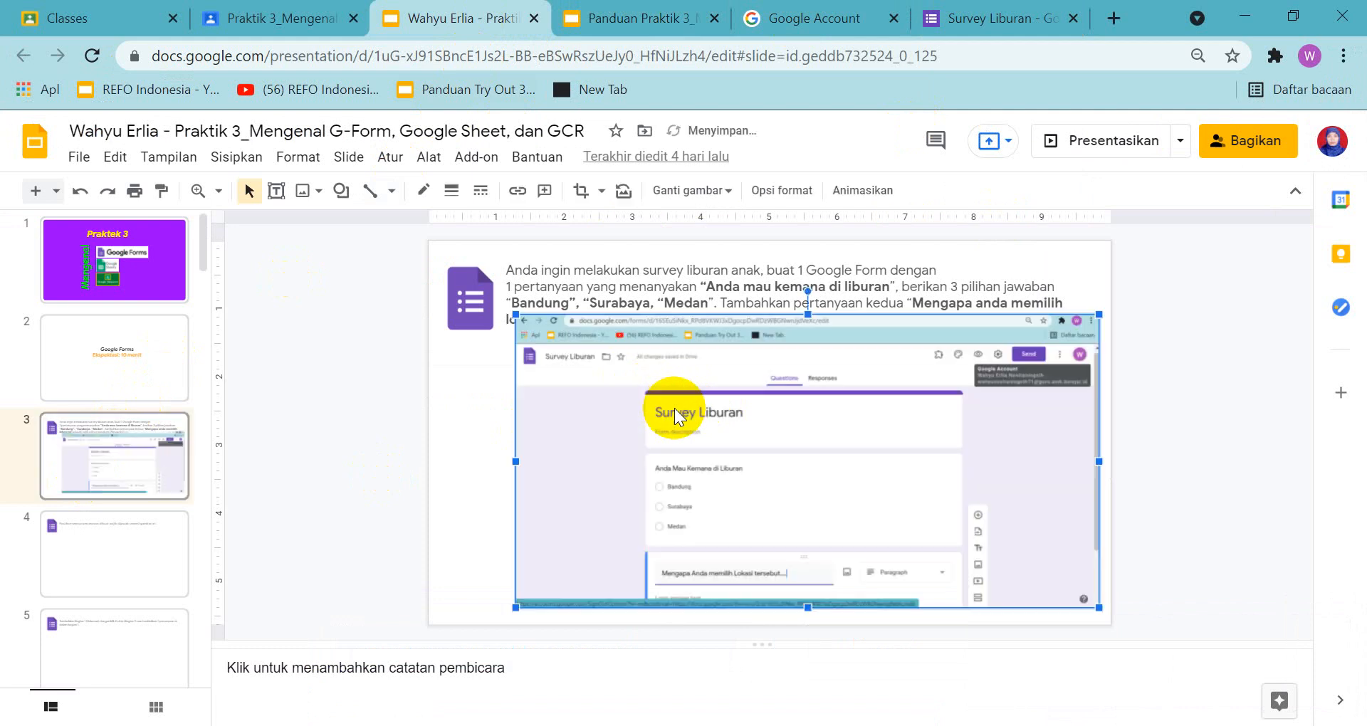
pyautogui.click(1099, 310)
pyautogui.click(1028, 374)
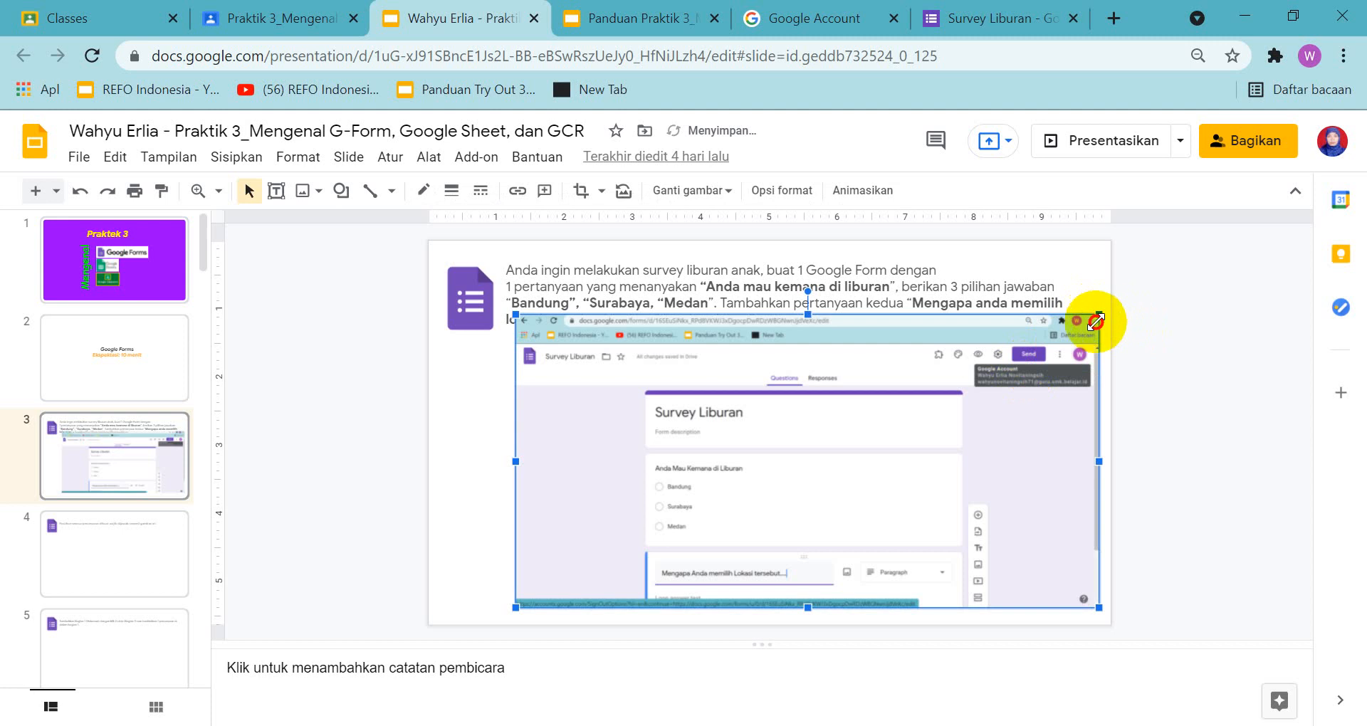
pyautogui.moveTo(1099, 314); pyautogui.dragTo(1032, 399)
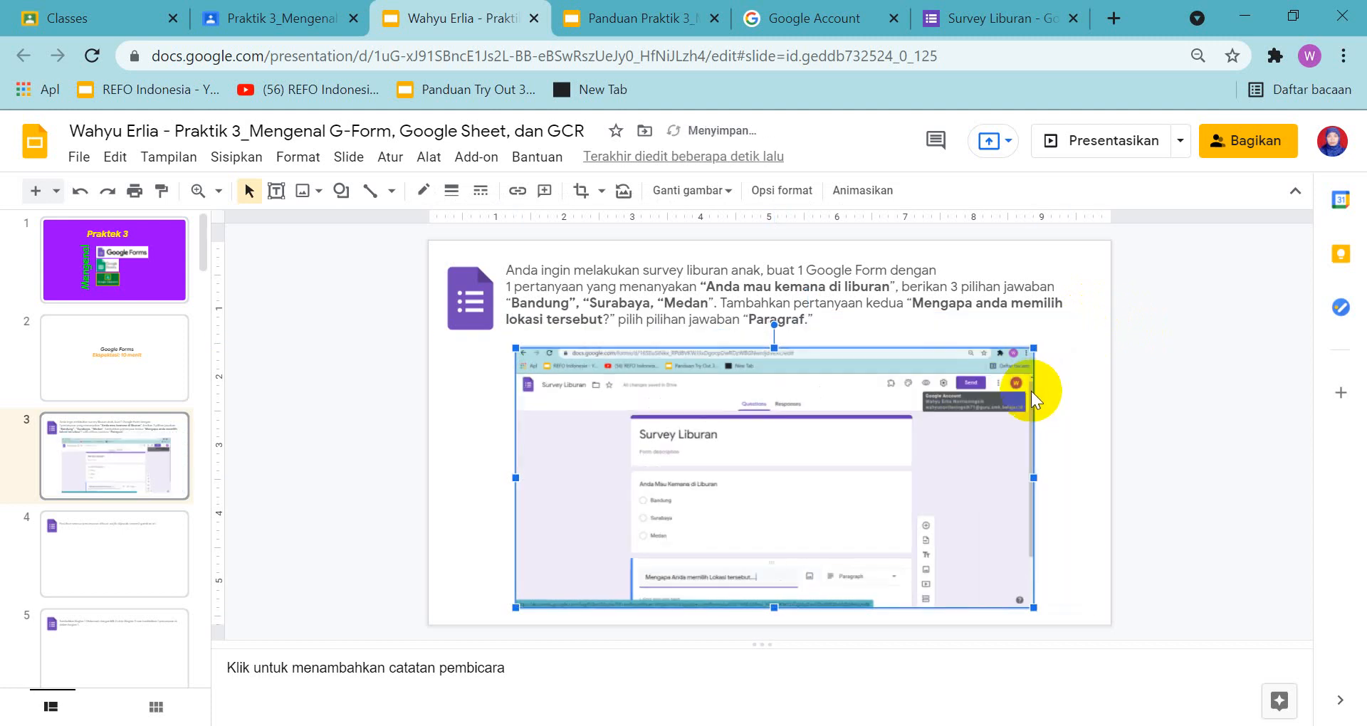
pyautogui.click(1069, 405)
# Read slide 4's instruction in the assignment and examine the matching example picture in the guide presentation
pyautogui.click(114, 555)
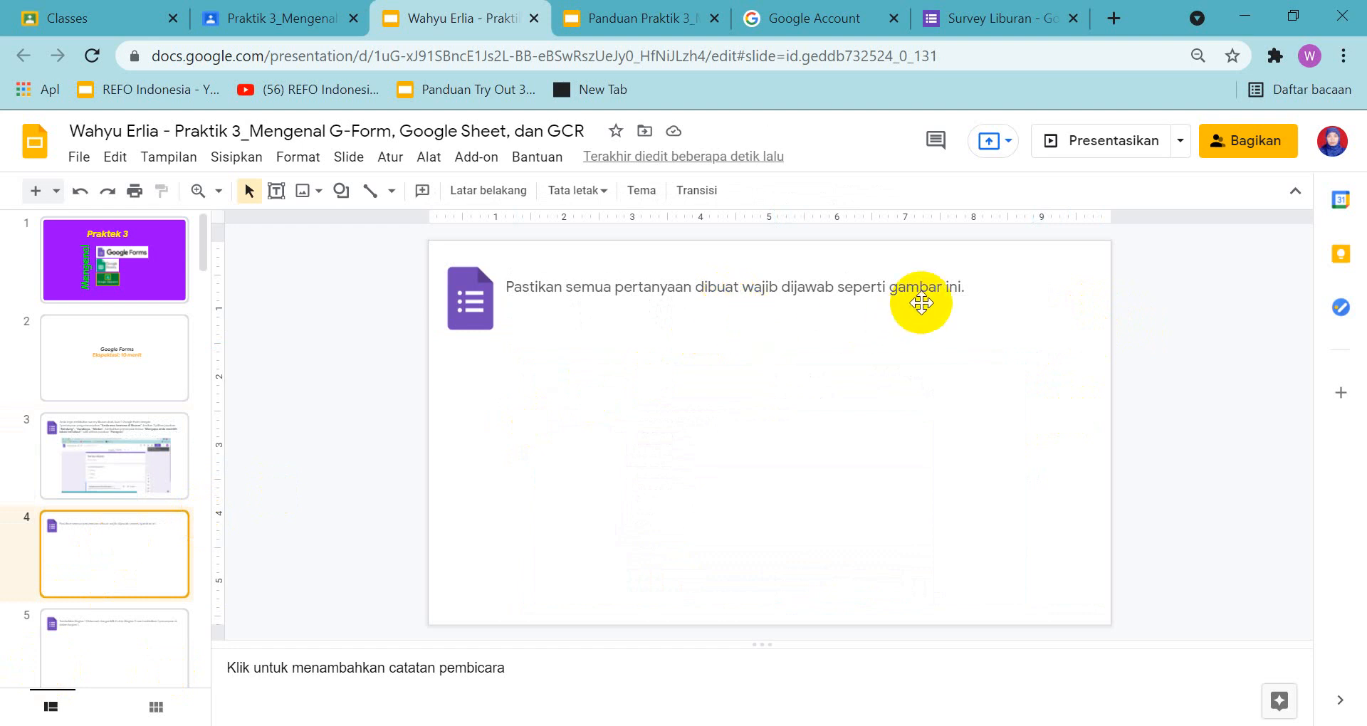
pyautogui.click(124, 433)
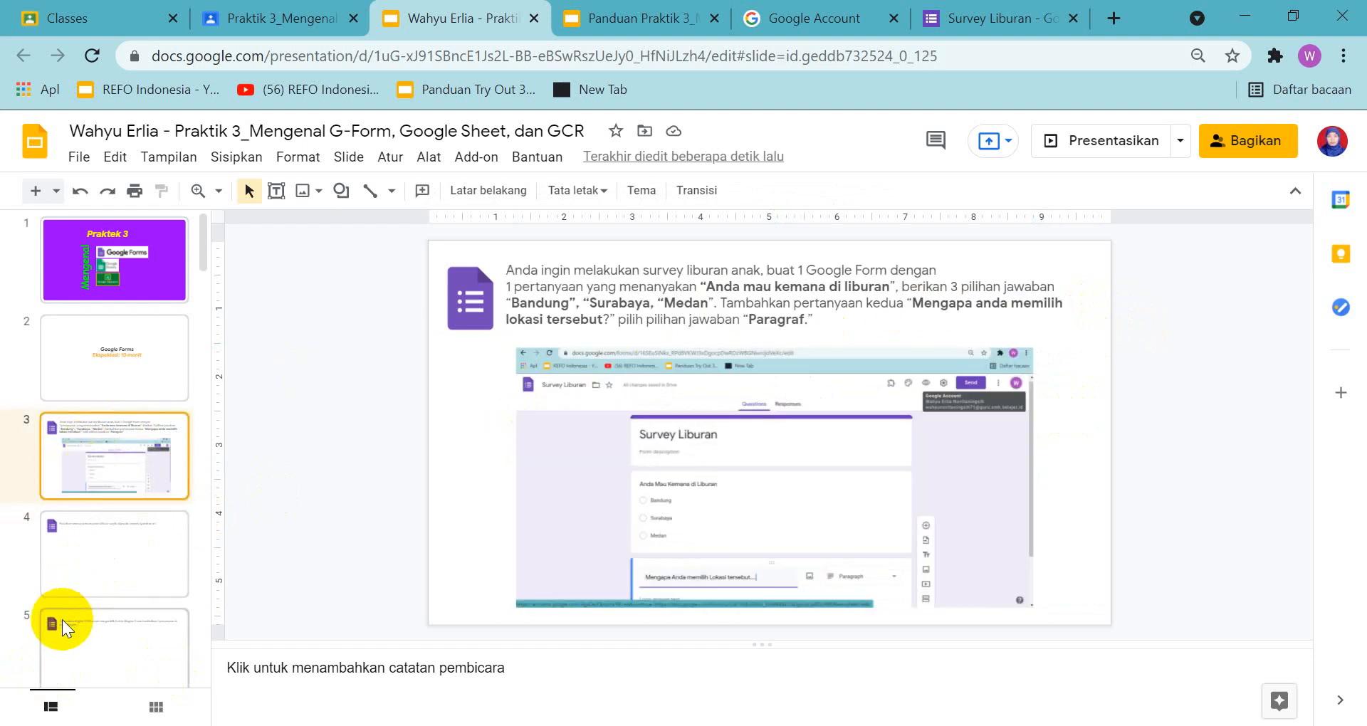
pyautogui.click(111, 545)
pyautogui.click(617, 20)
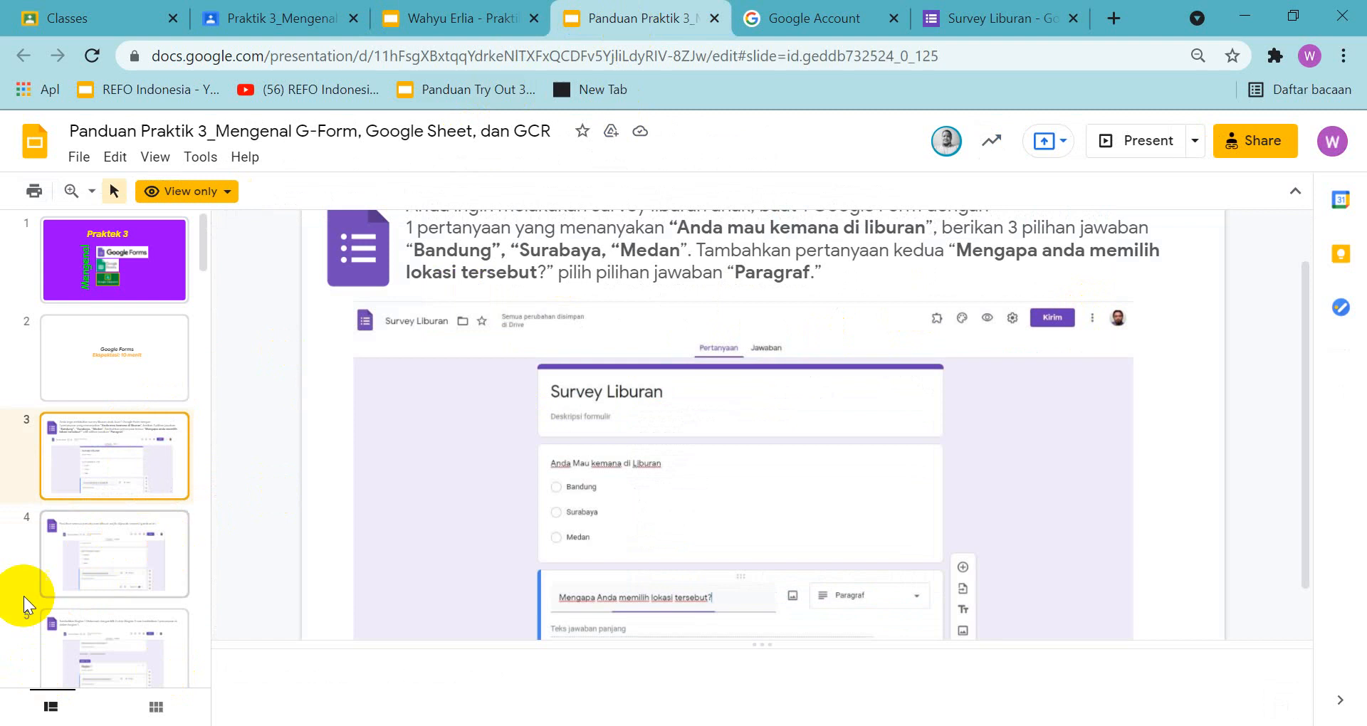
pyautogui.click(53, 571)
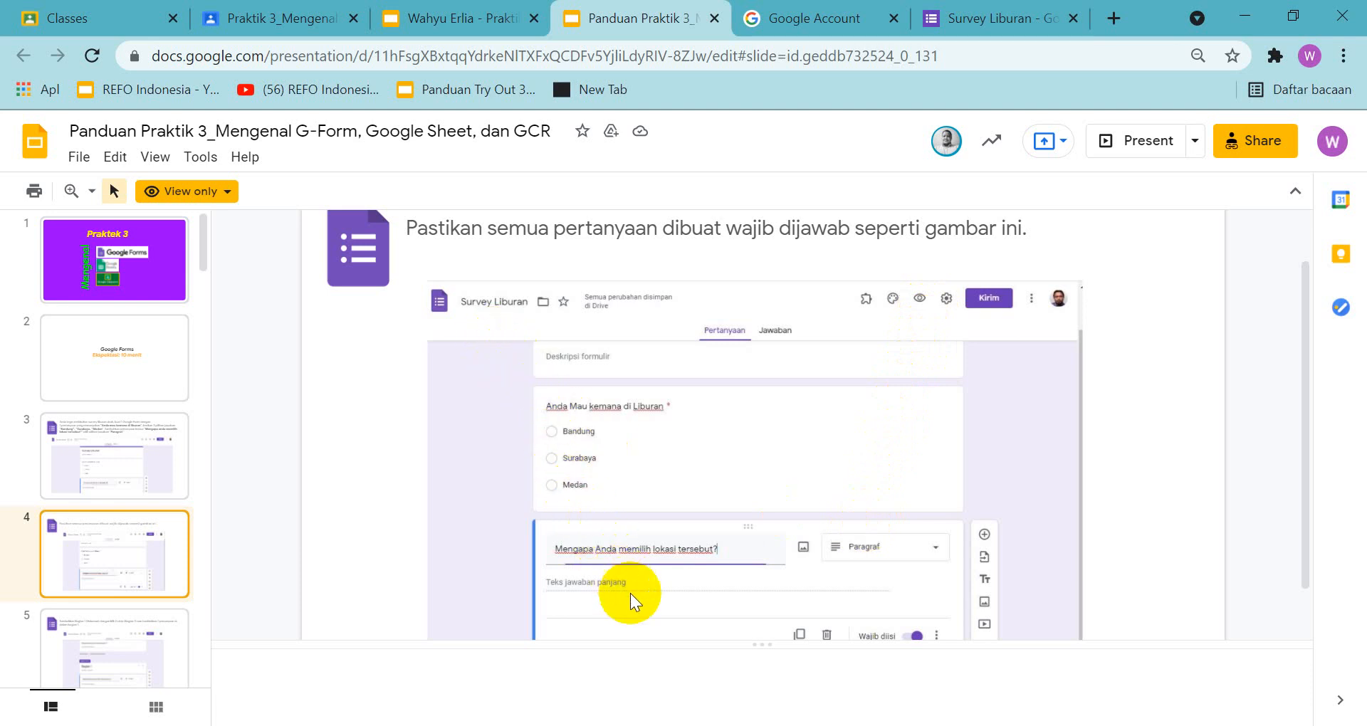
pyautogui.scroll(-1, 1136, 468)
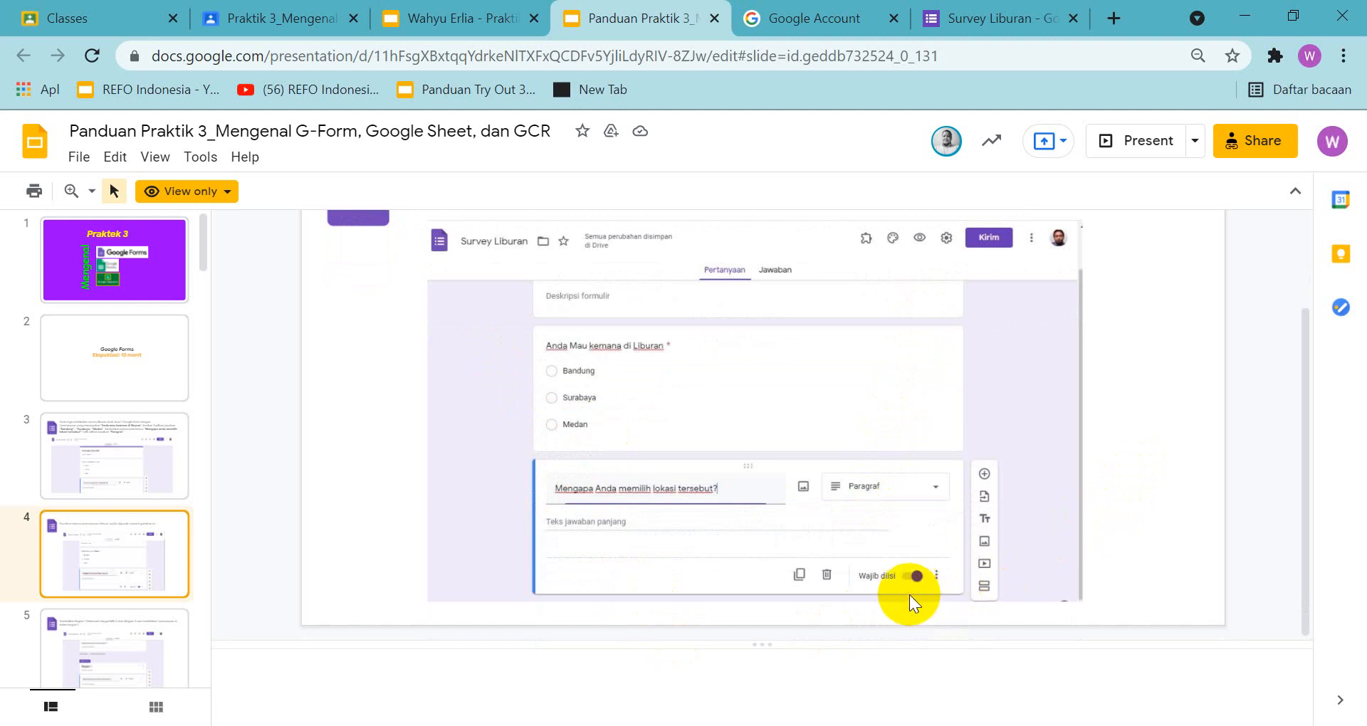
pyautogui.scroll(3, 911, 527)
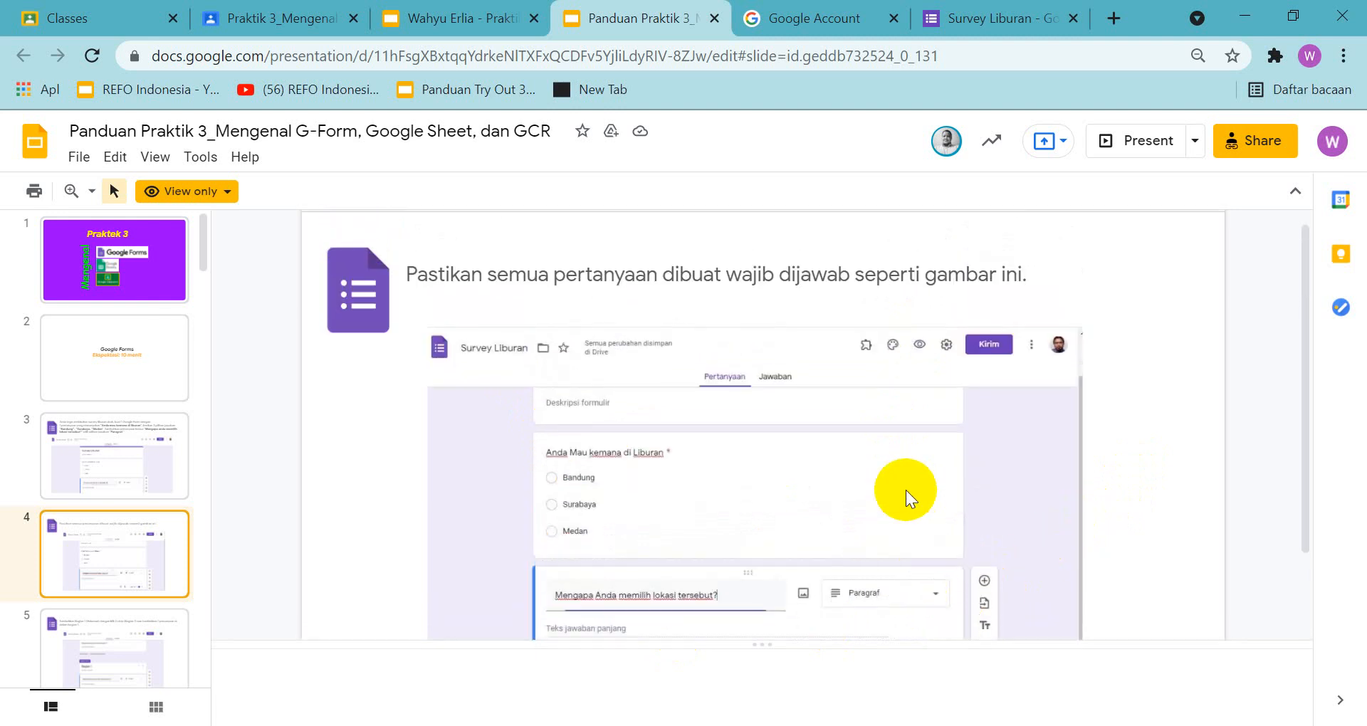
pyautogui.scroll(-5, 905, 490)
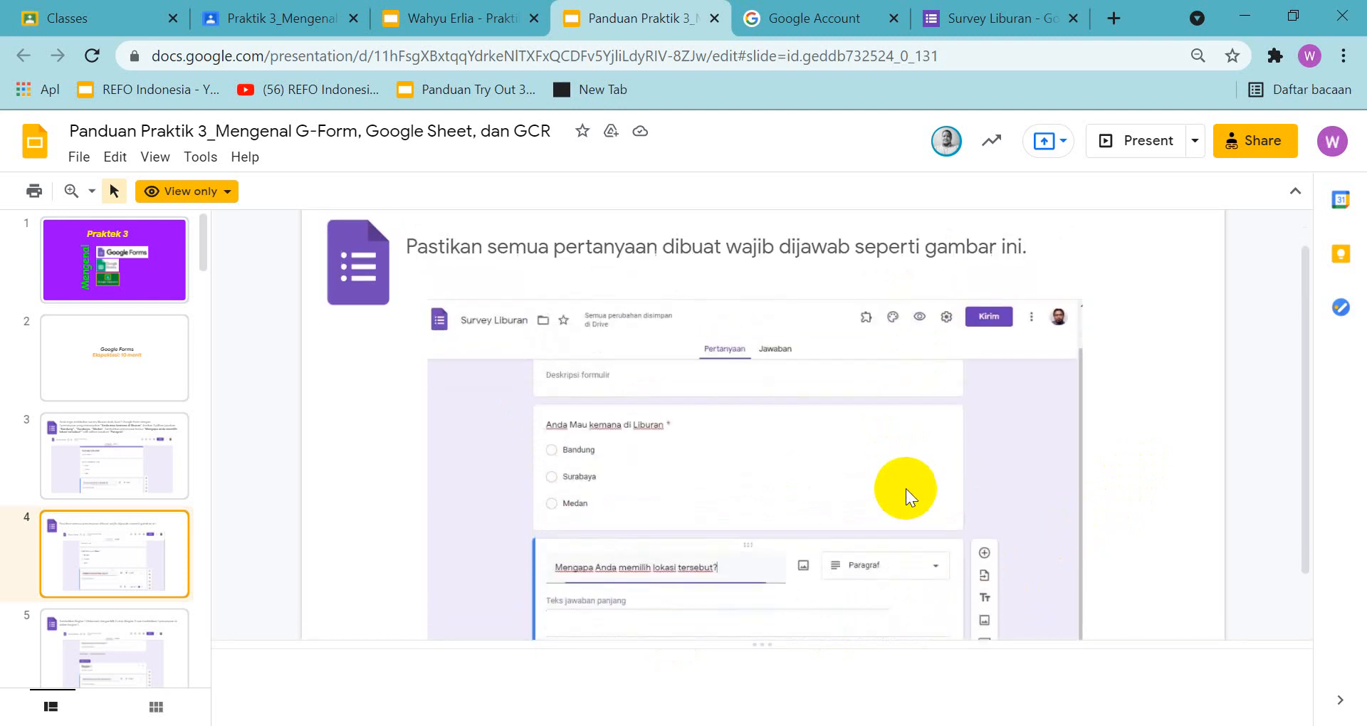
# Make both the holiday destination question and the "Mengapa Anda memilih Lokasi tersebut...." question required in the form
pyautogui.click(970, 20)
pyautogui.scroll(-2, 852, 244)
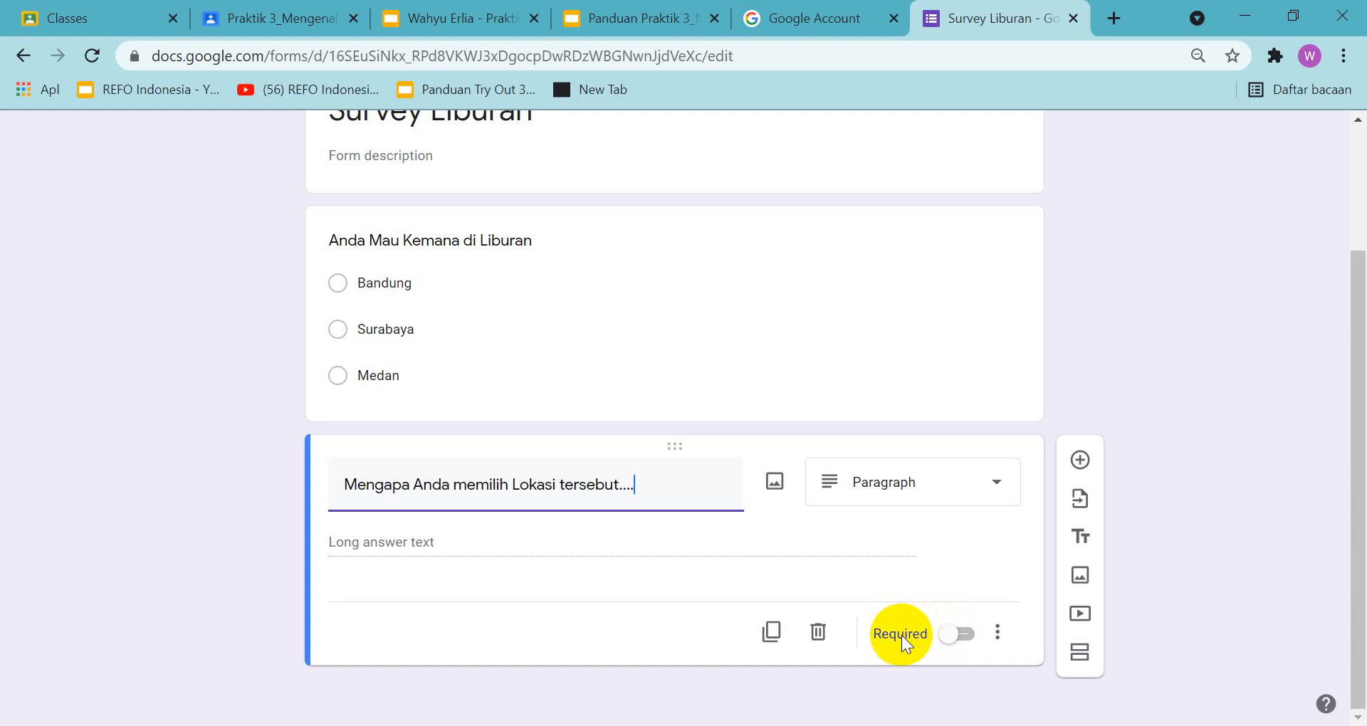
pyautogui.click(641, 18)
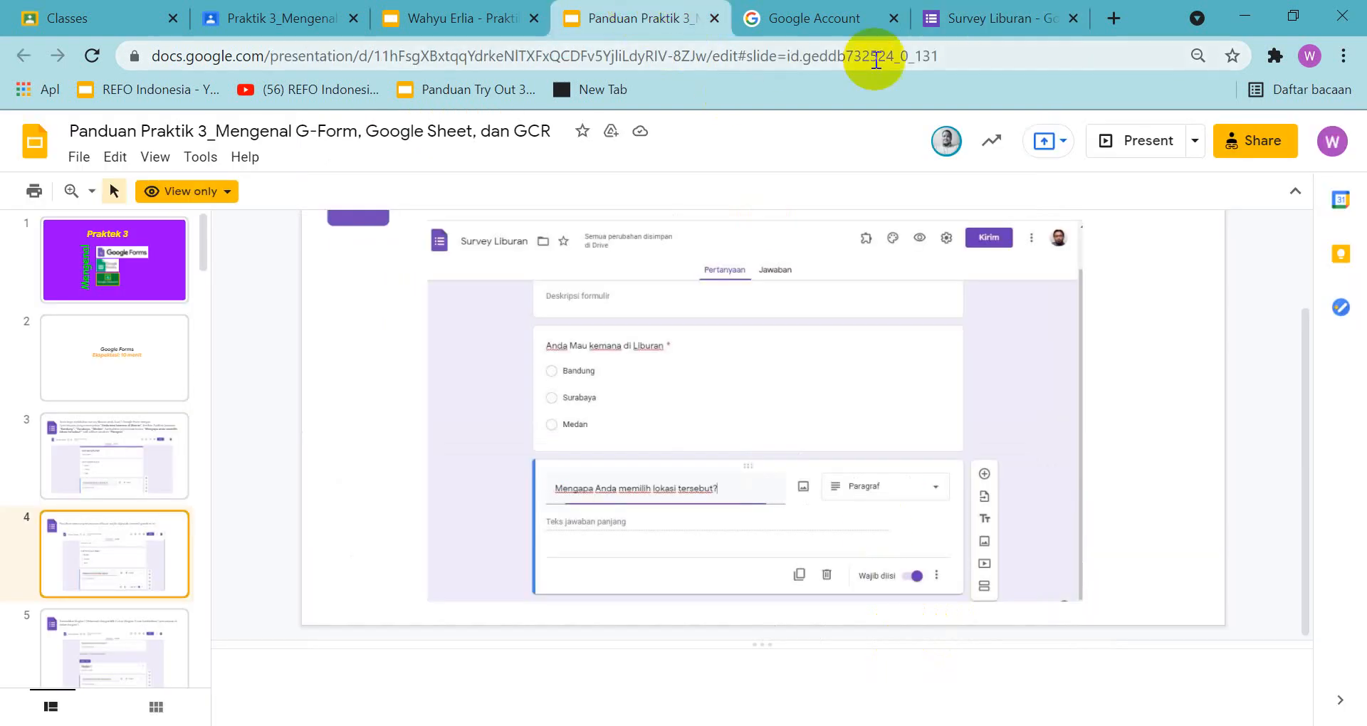
pyautogui.click(1016, 18)
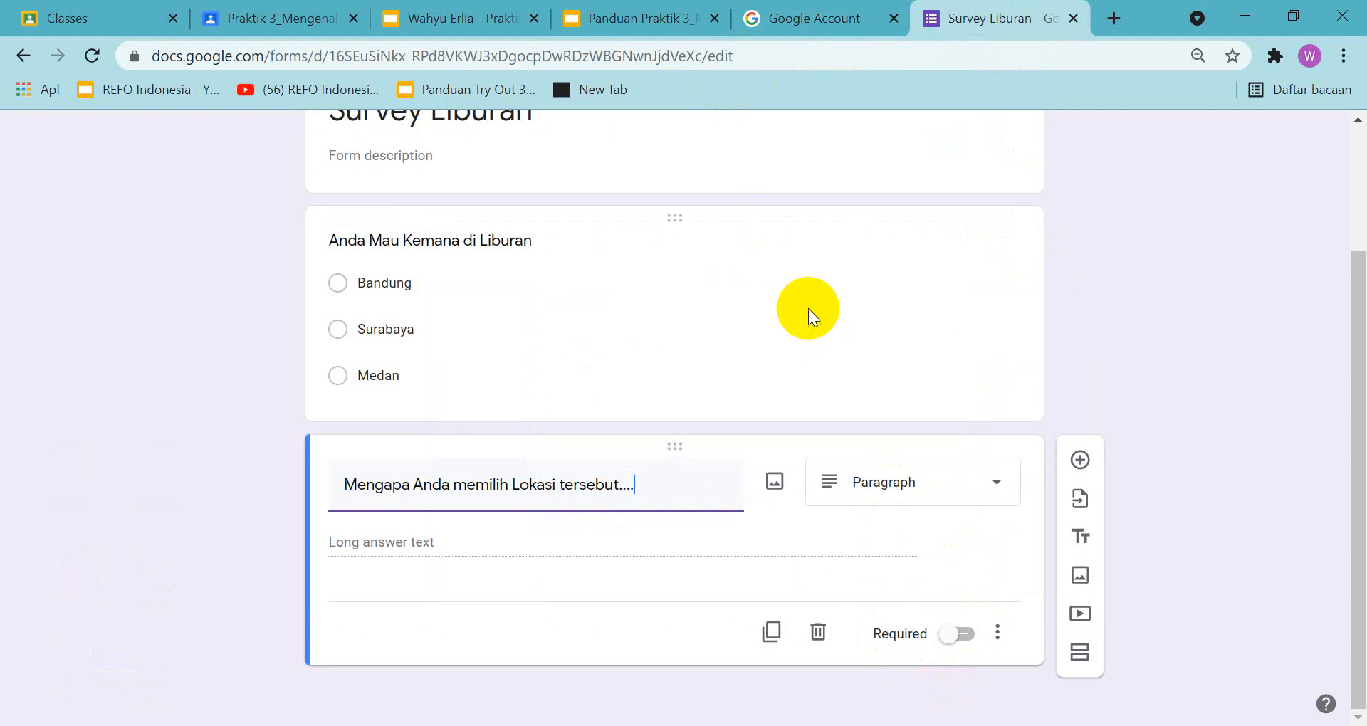
pyautogui.scroll(2, 809, 309)
pyautogui.click(803, 441)
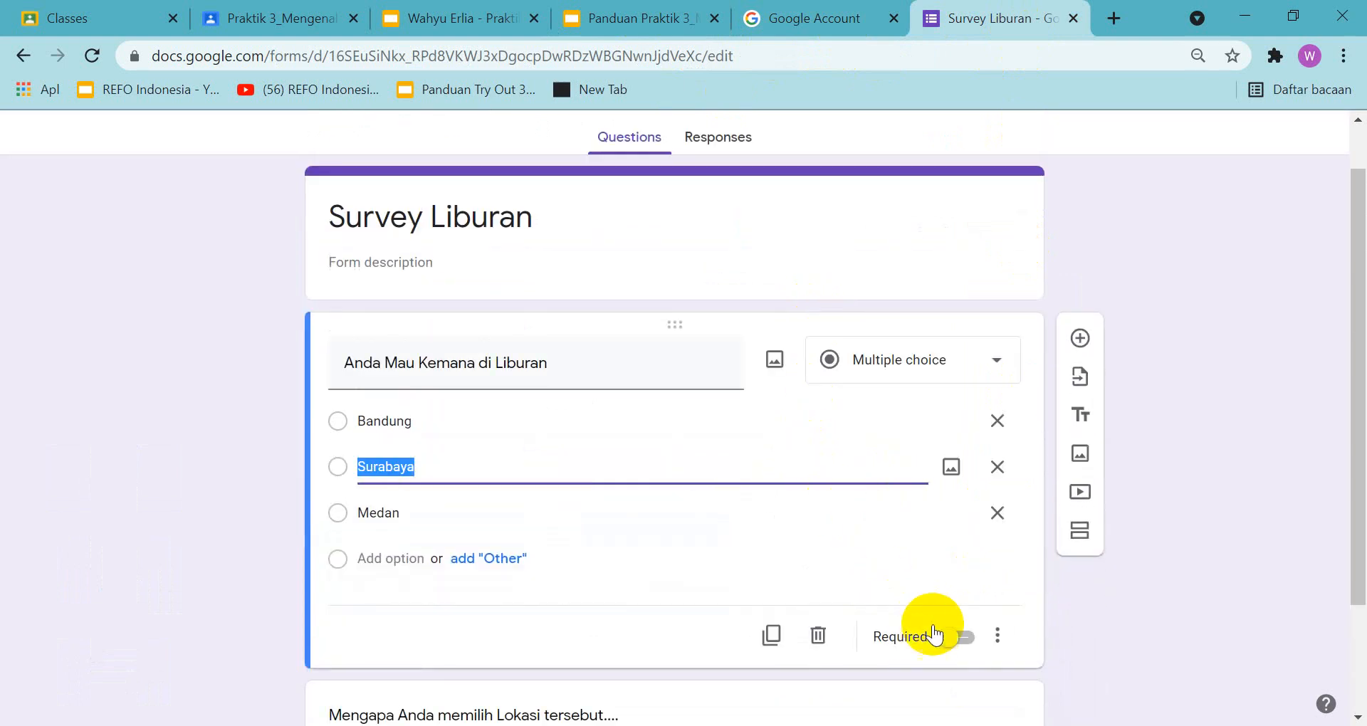
pyautogui.click(962, 638)
pyautogui.scroll(-2, 974, 605)
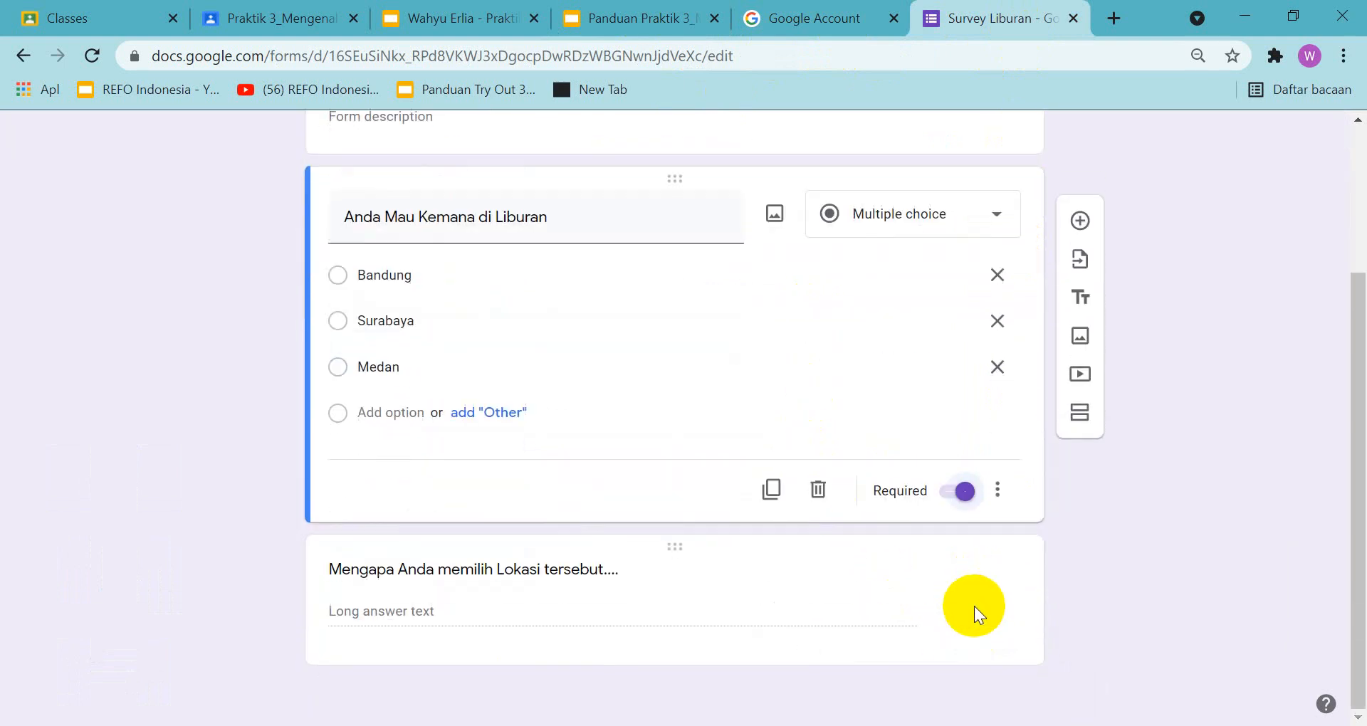
pyautogui.click(918, 585)
pyautogui.click(966, 641)
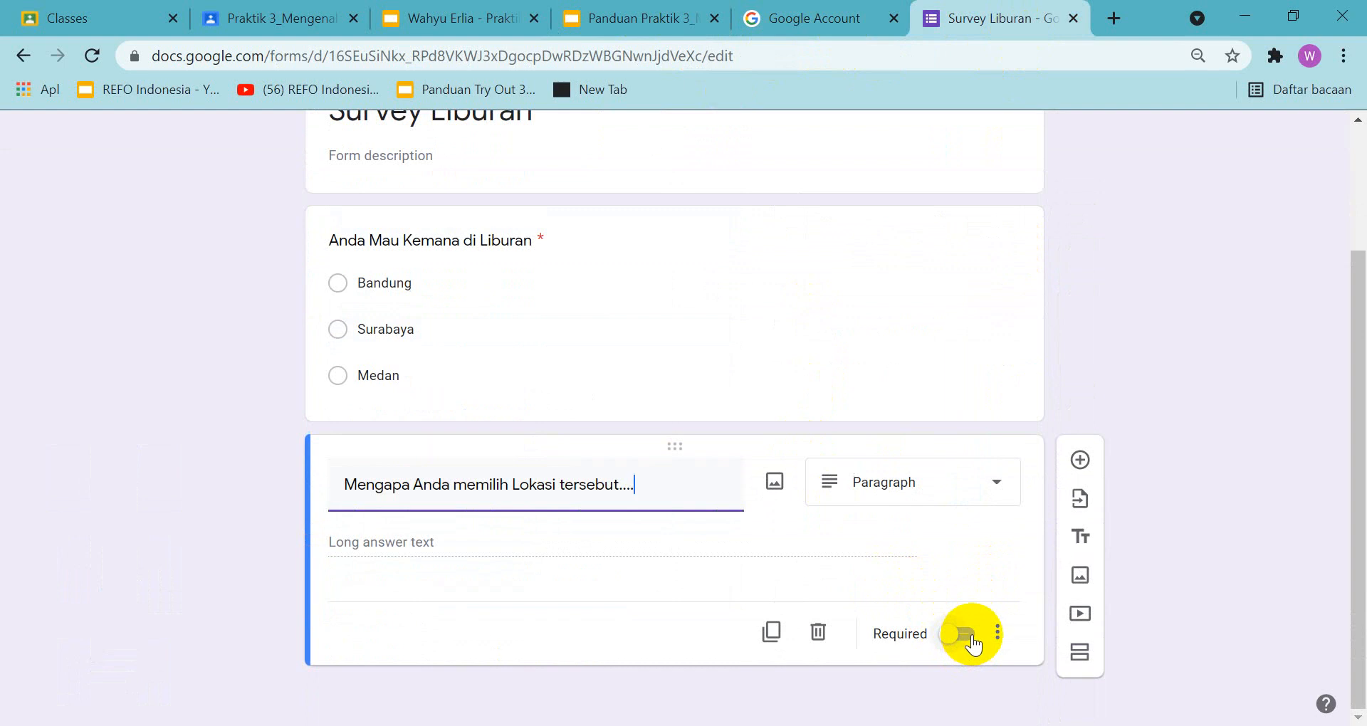
# Compare the form's two required questions with the example picture on slide 4 of the guide
pyautogui.scroll(2, 994, 559)
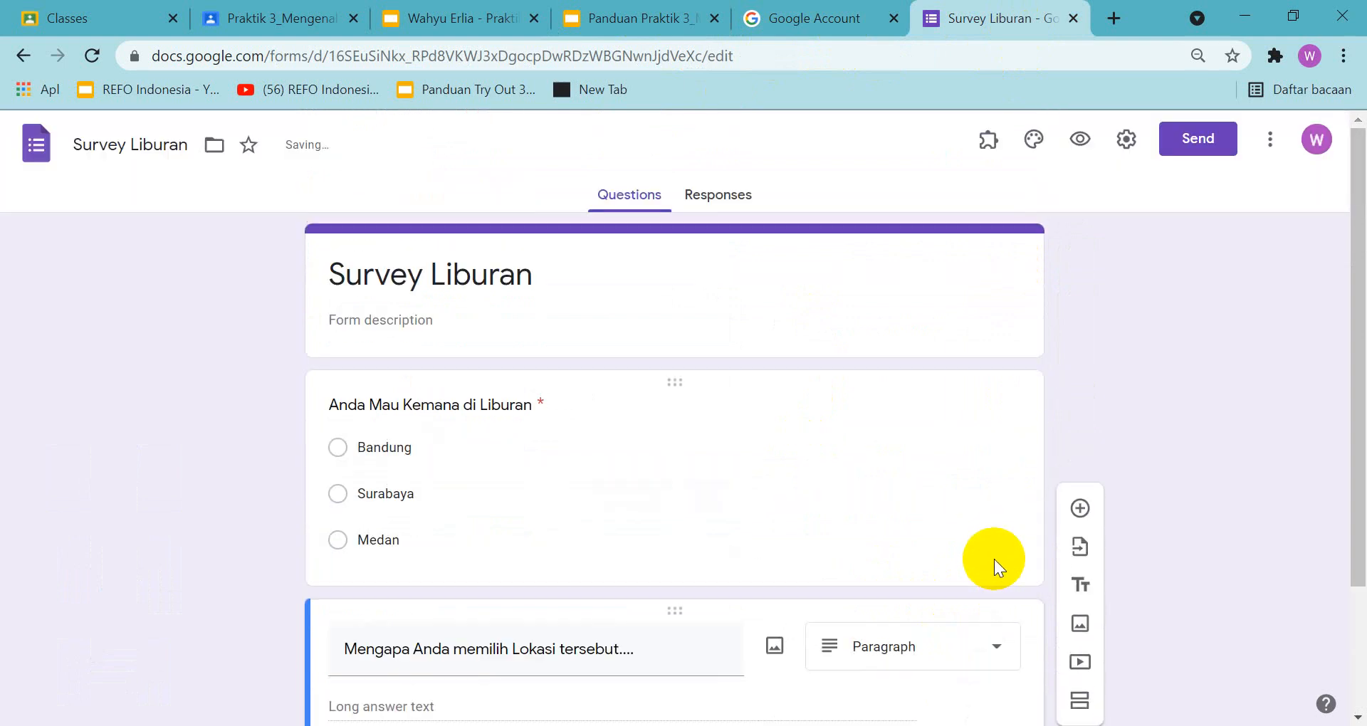
pyautogui.scroll(-2, 999, 541)
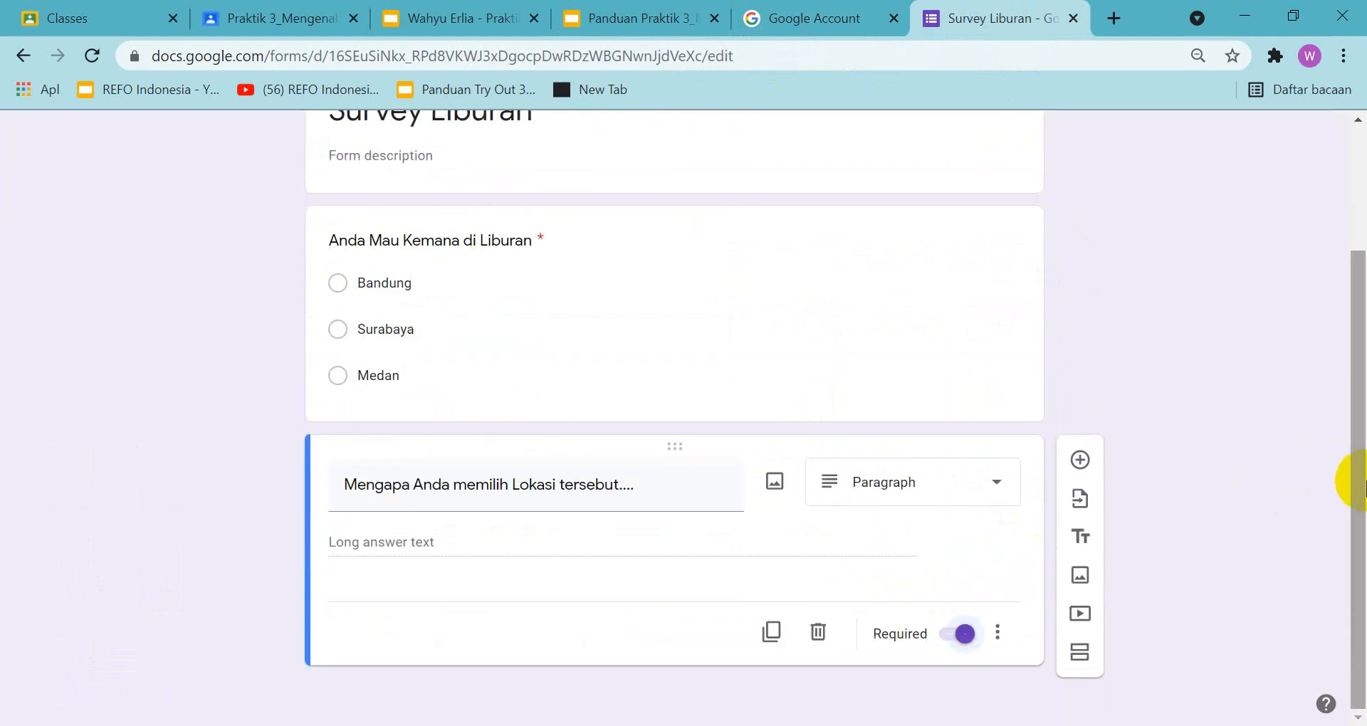
pyautogui.moveTo(1358, 480); pyautogui.dragTo(1351, 407)
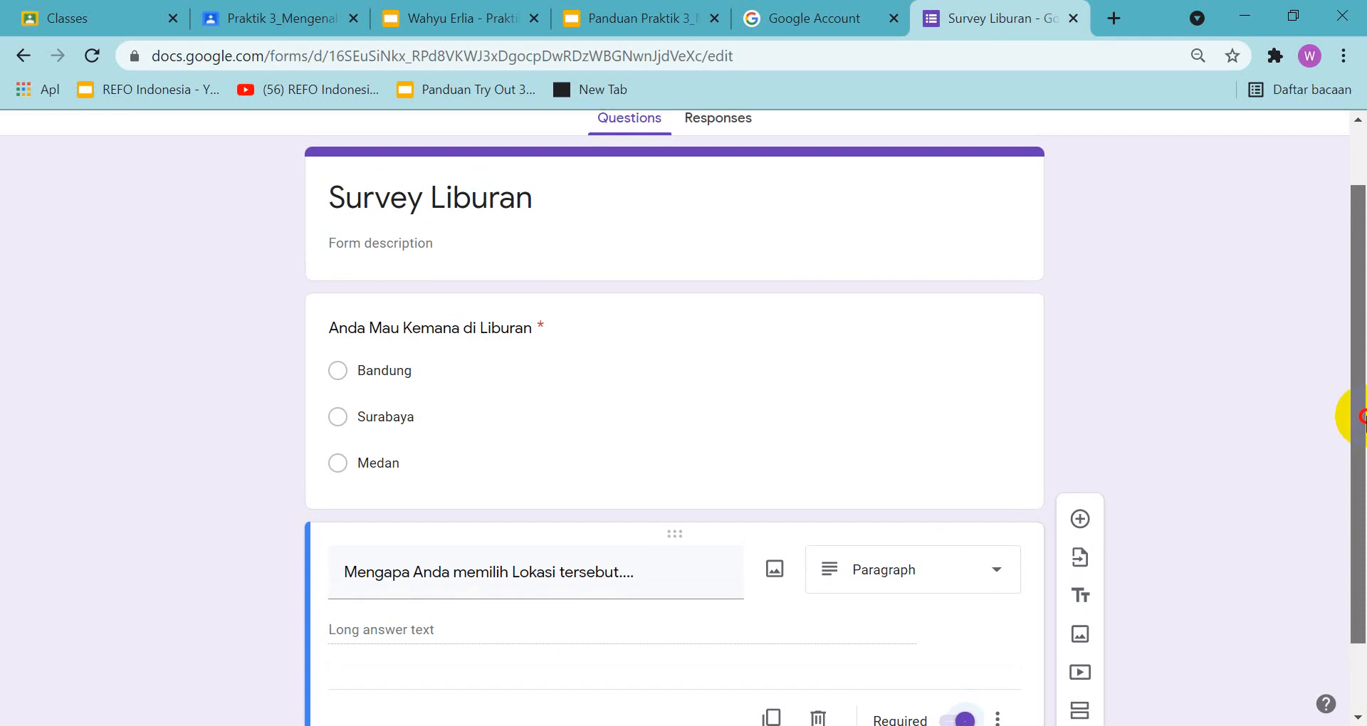
pyautogui.click(616, 17)
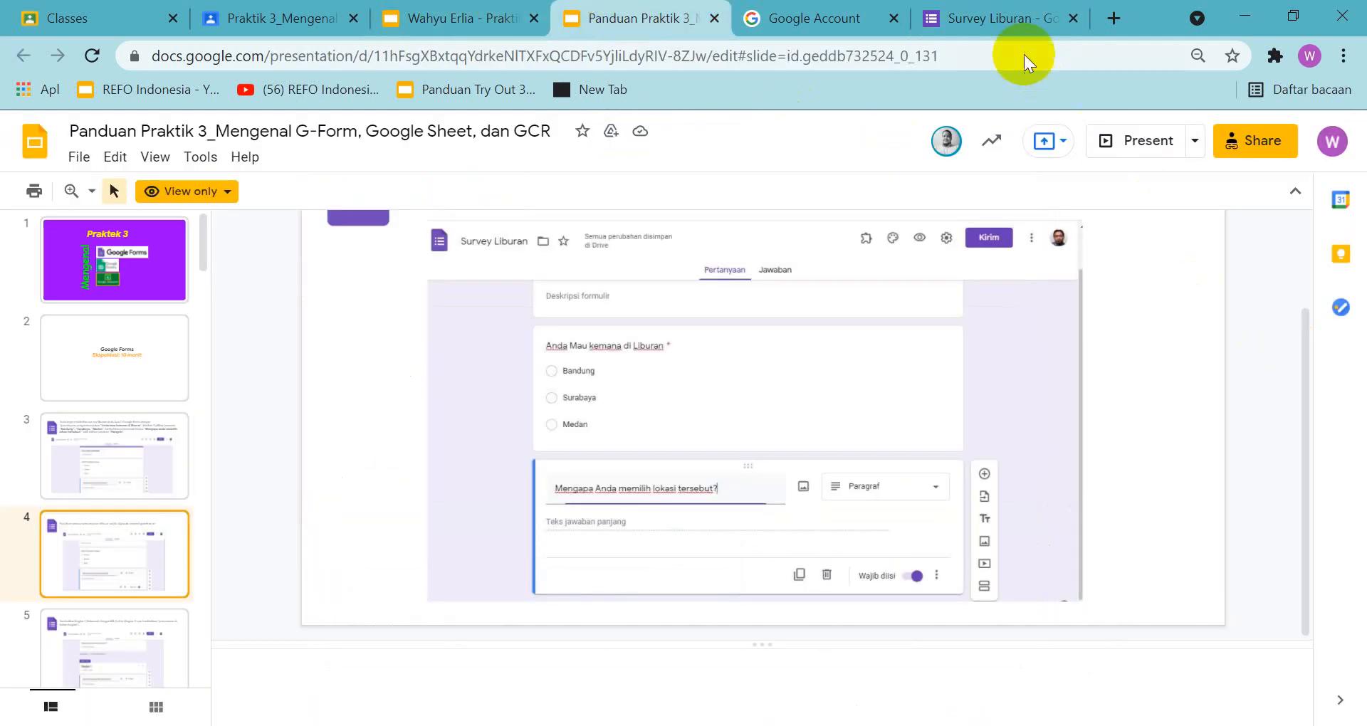
pyautogui.click(1010, 21)
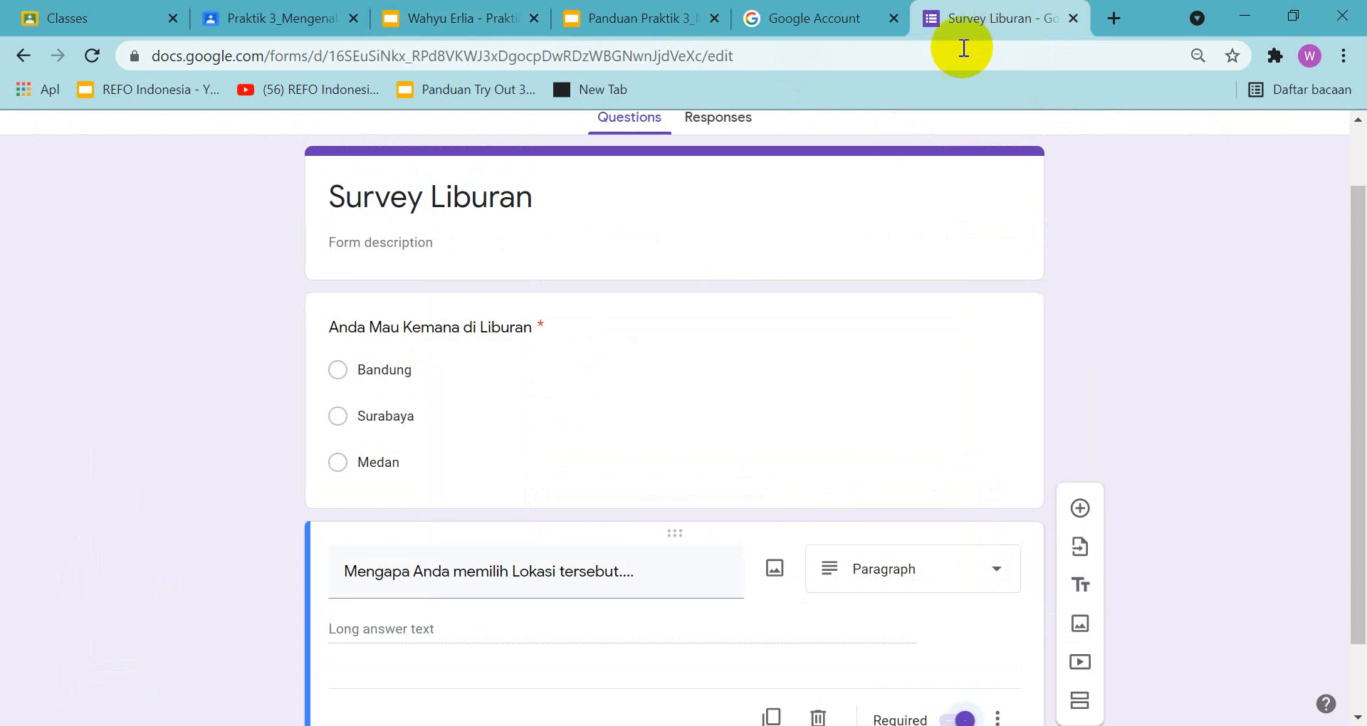
pyautogui.click(644, 18)
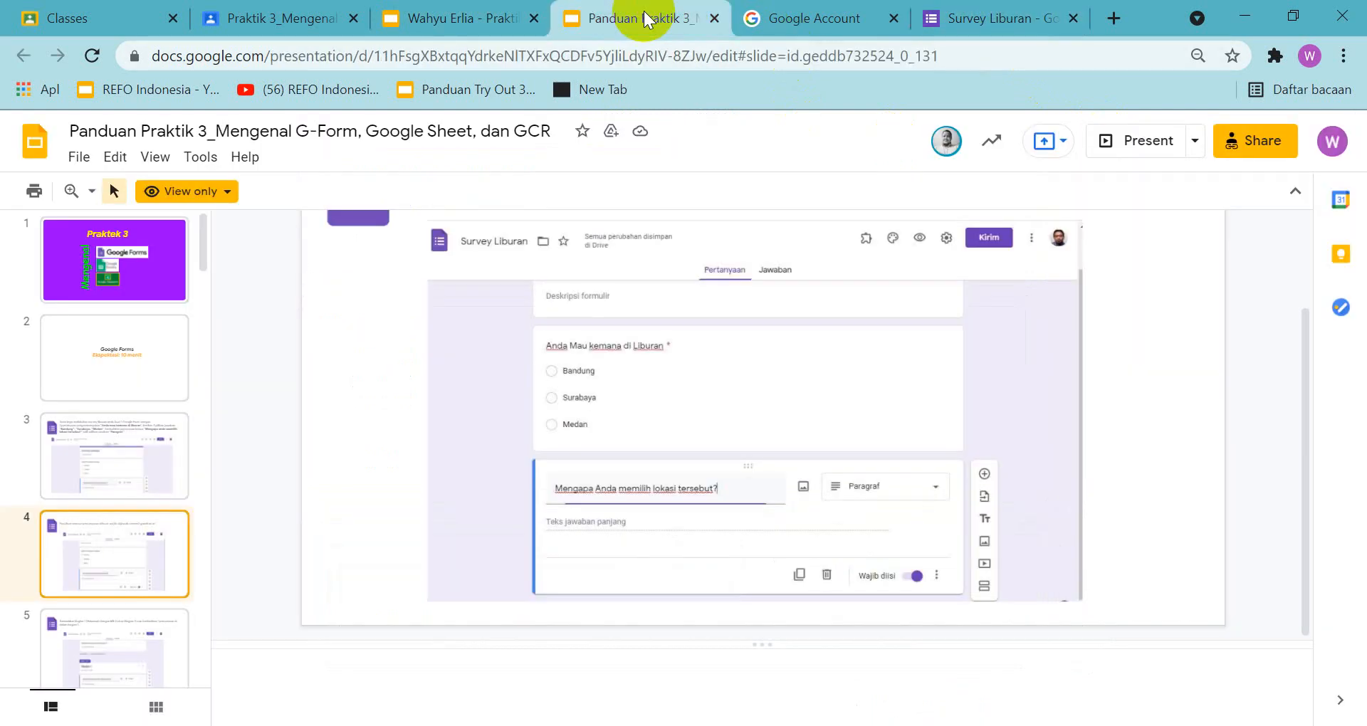
pyautogui.click(997, 17)
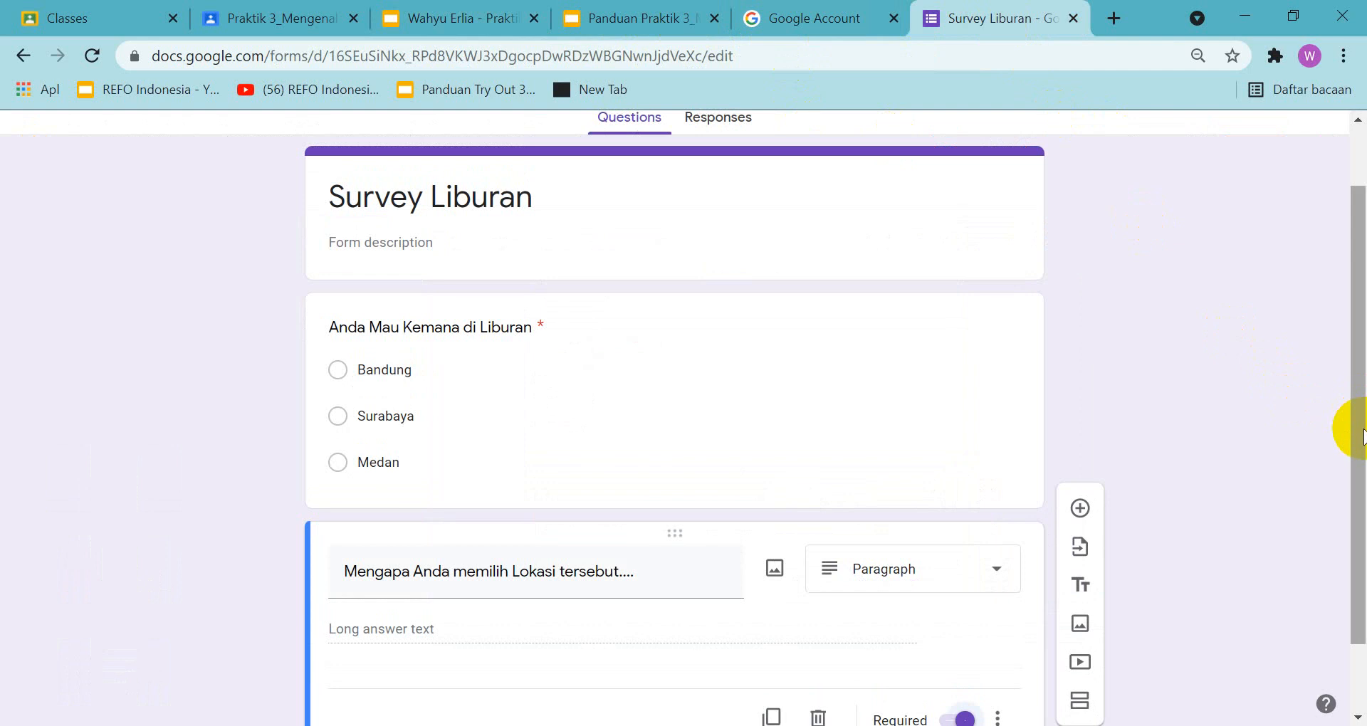
pyautogui.moveTo(1359, 427); pyautogui.dragTo(1362, 447)
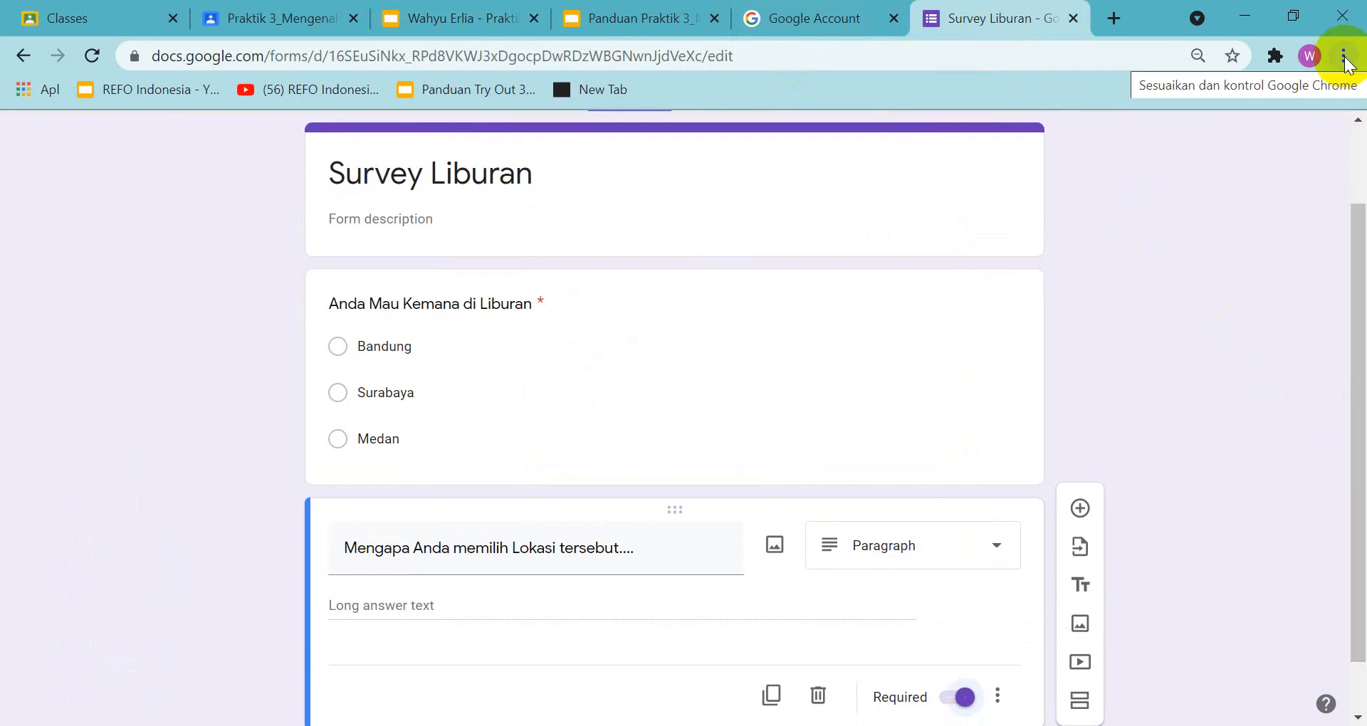
# Capture the form page so both required questions fit in view, and copy the screenshot to the clipboard
pyautogui.click(1345, 60)
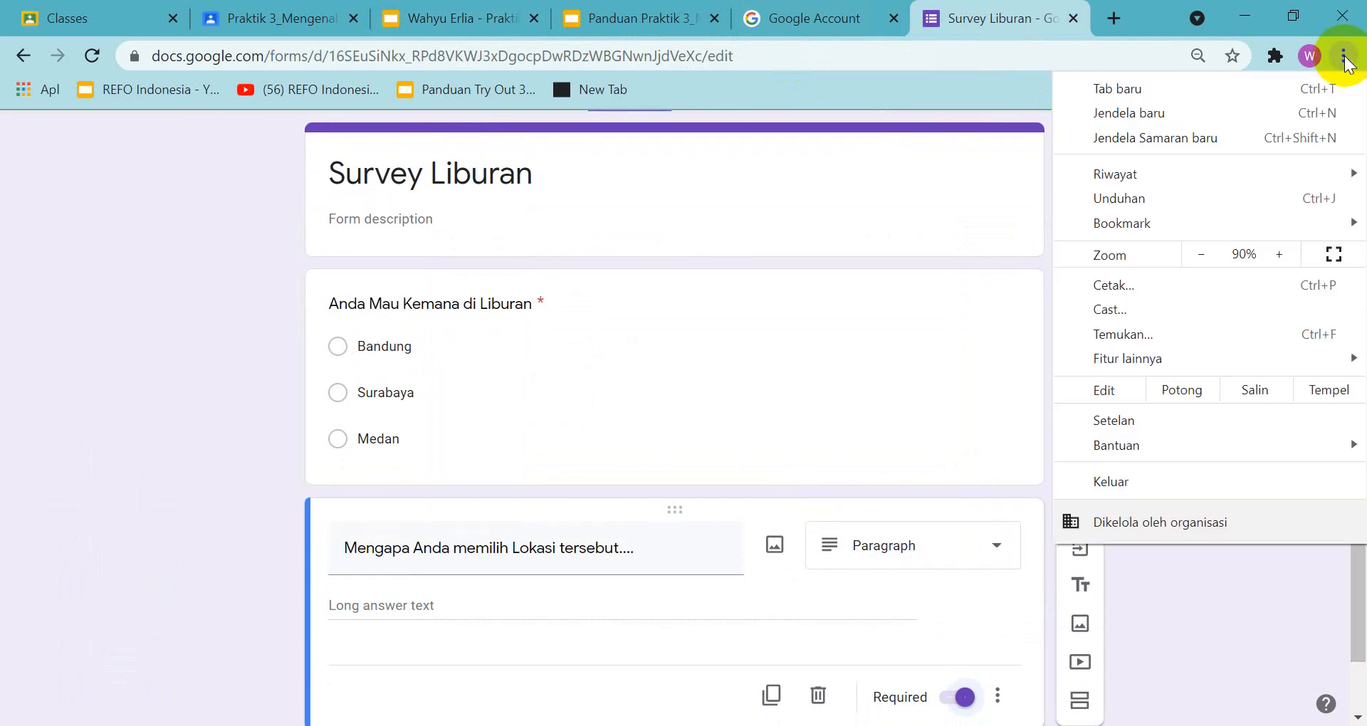
pyautogui.click(1202, 255)
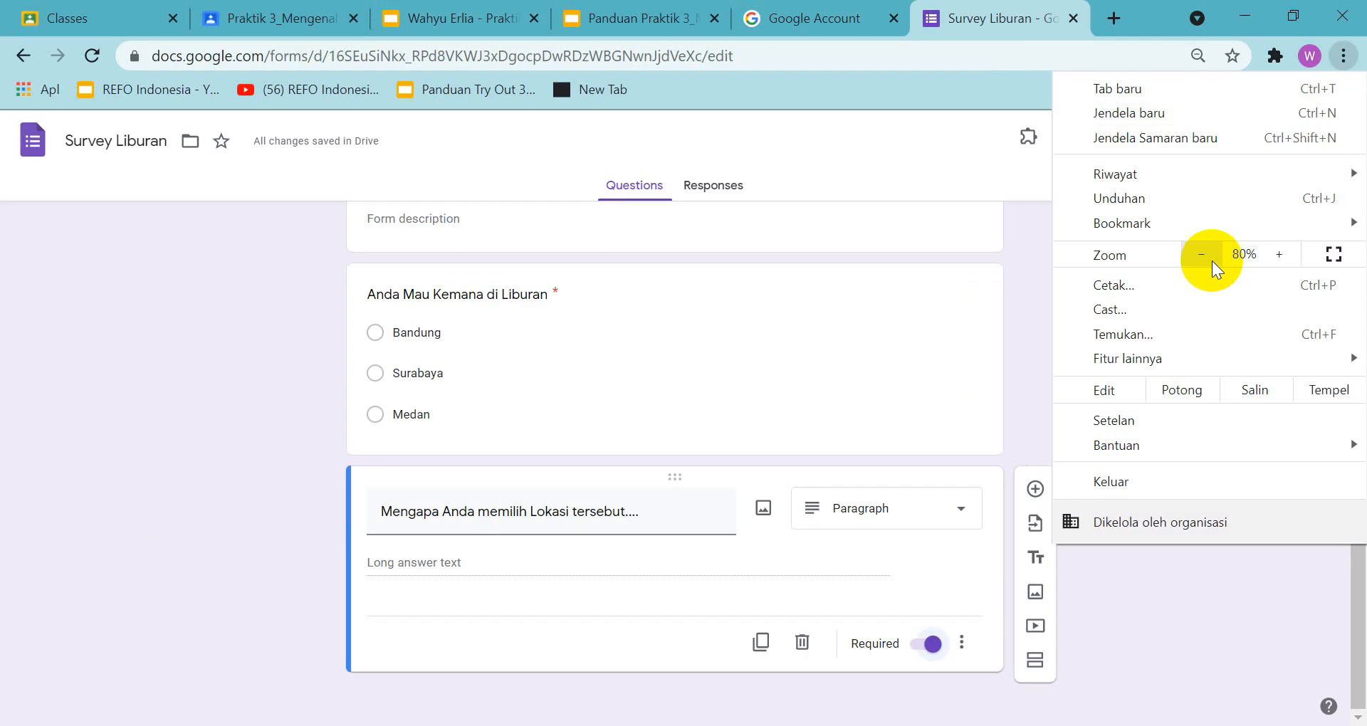
pyautogui.click(1045, 678)
pyautogui.moveTo(1346, 498); pyautogui.dragTo(1359, 467)
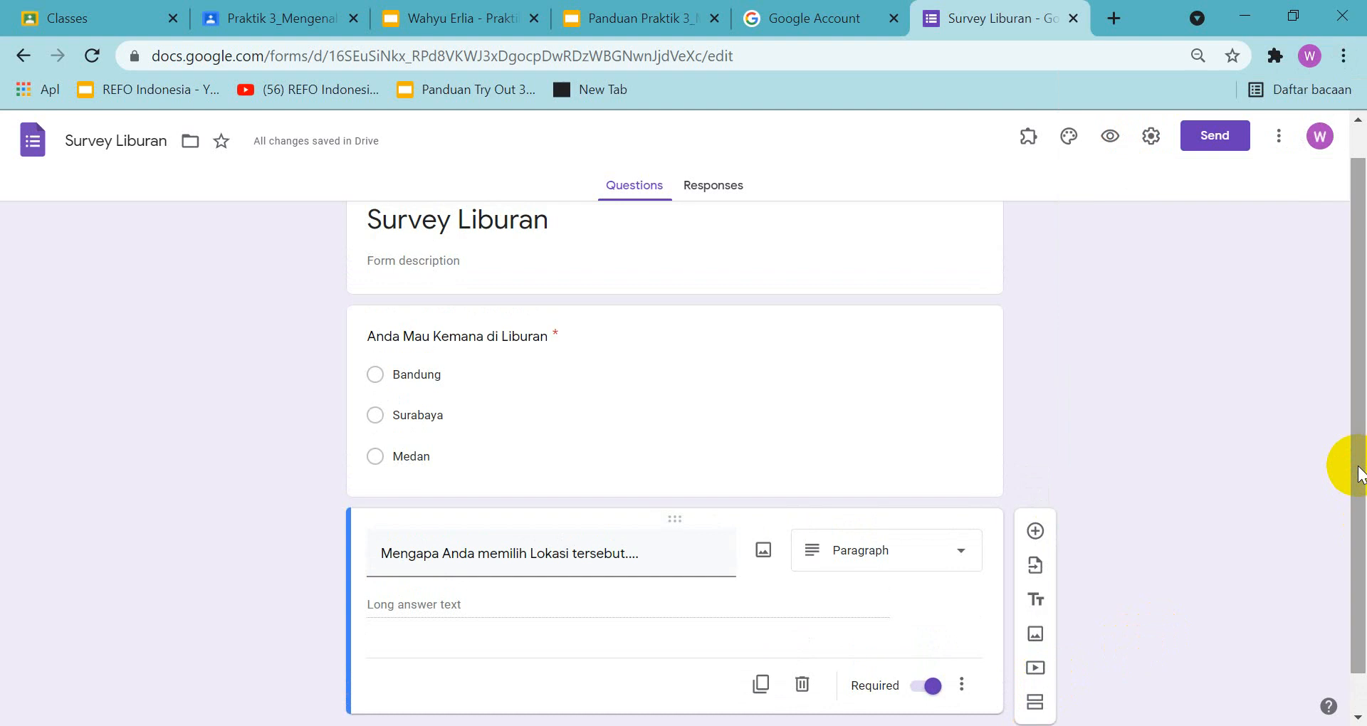
pyautogui.press('super+shift+s')
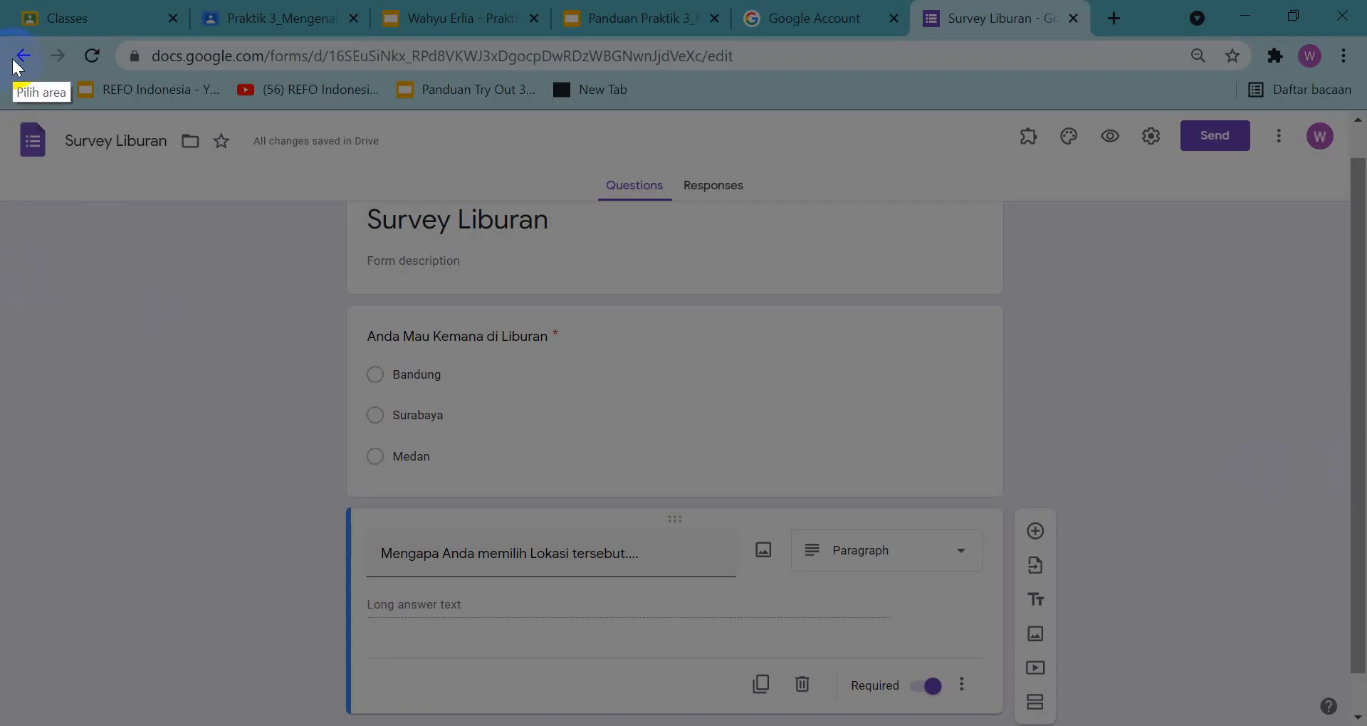
pyautogui.moveTo(12, 53)
pyautogui.mouseDown()
pyautogui.moveTo(948, 138)
pyautogui.moveTo(1355, 651)
pyautogui.moveTo(1353, 720)
pyautogui.mouseUp()
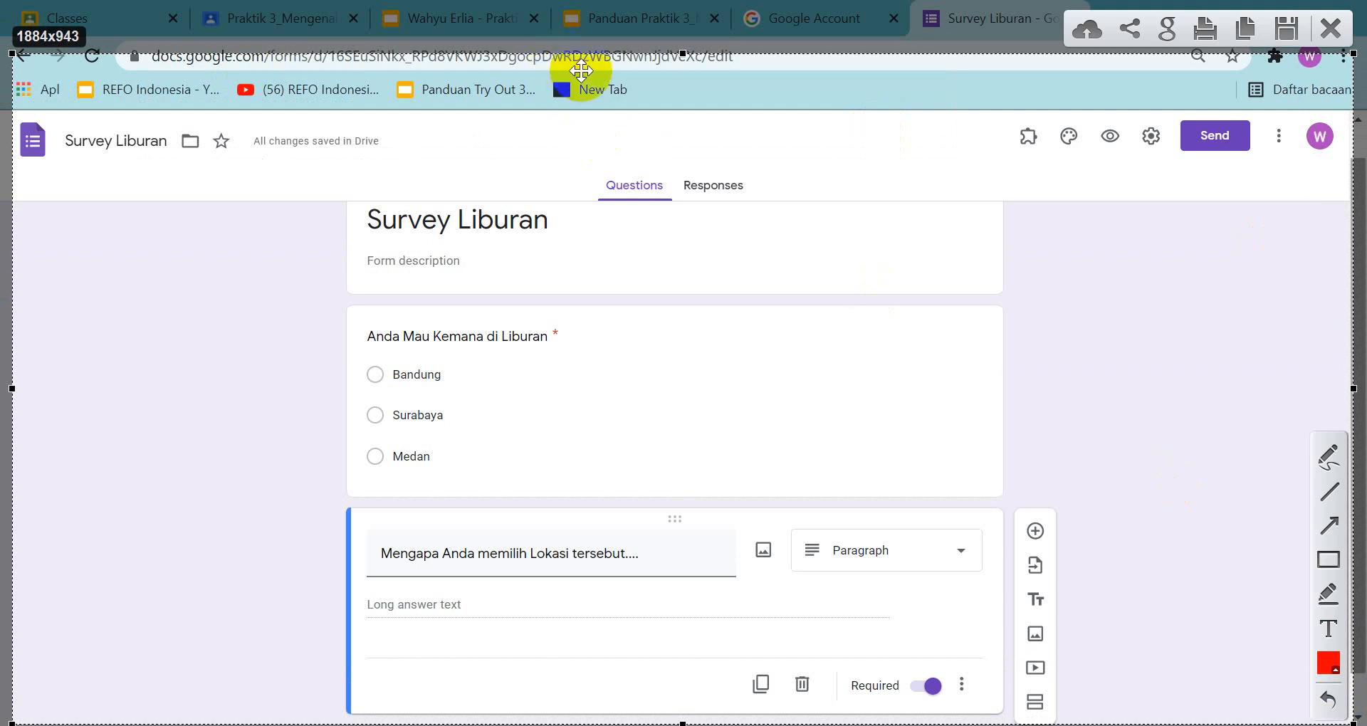
pyautogui.moveTo(733, 186); pyautogui.dragTo(761, 163)
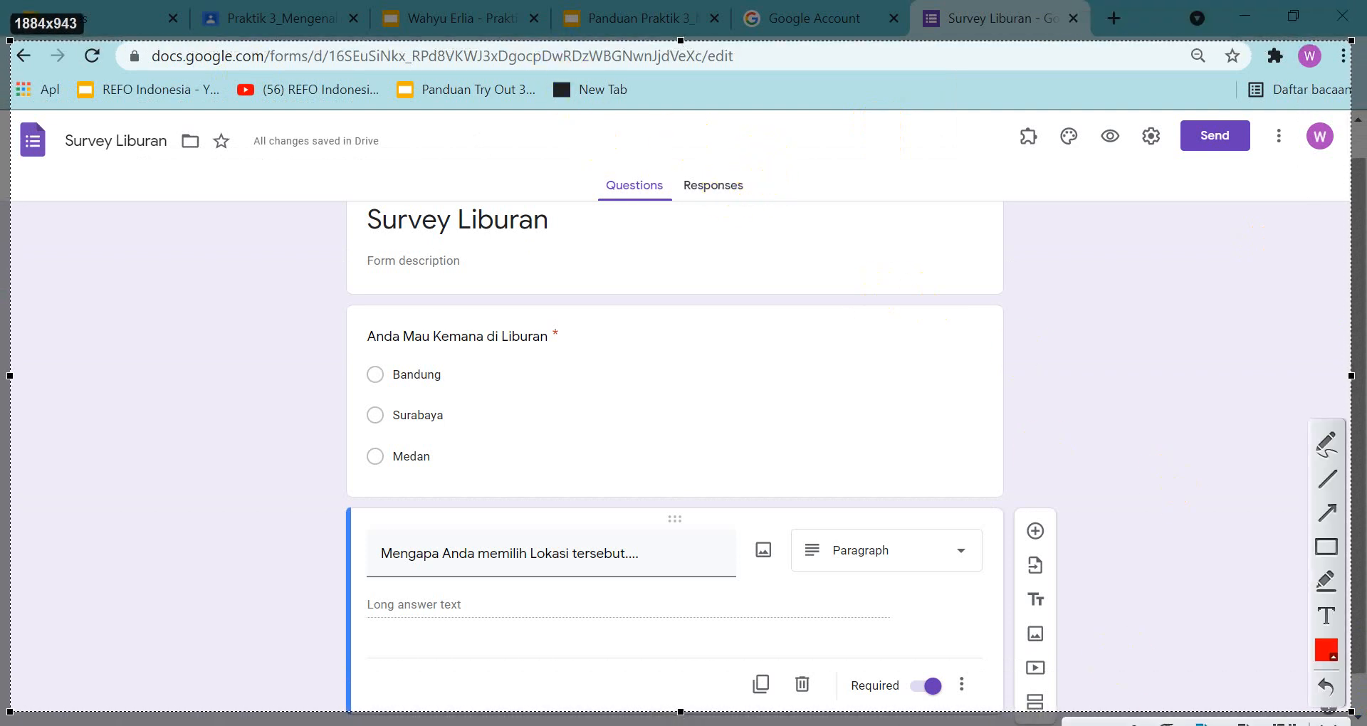
pyautogui.hotkey('ctrl', 'c')
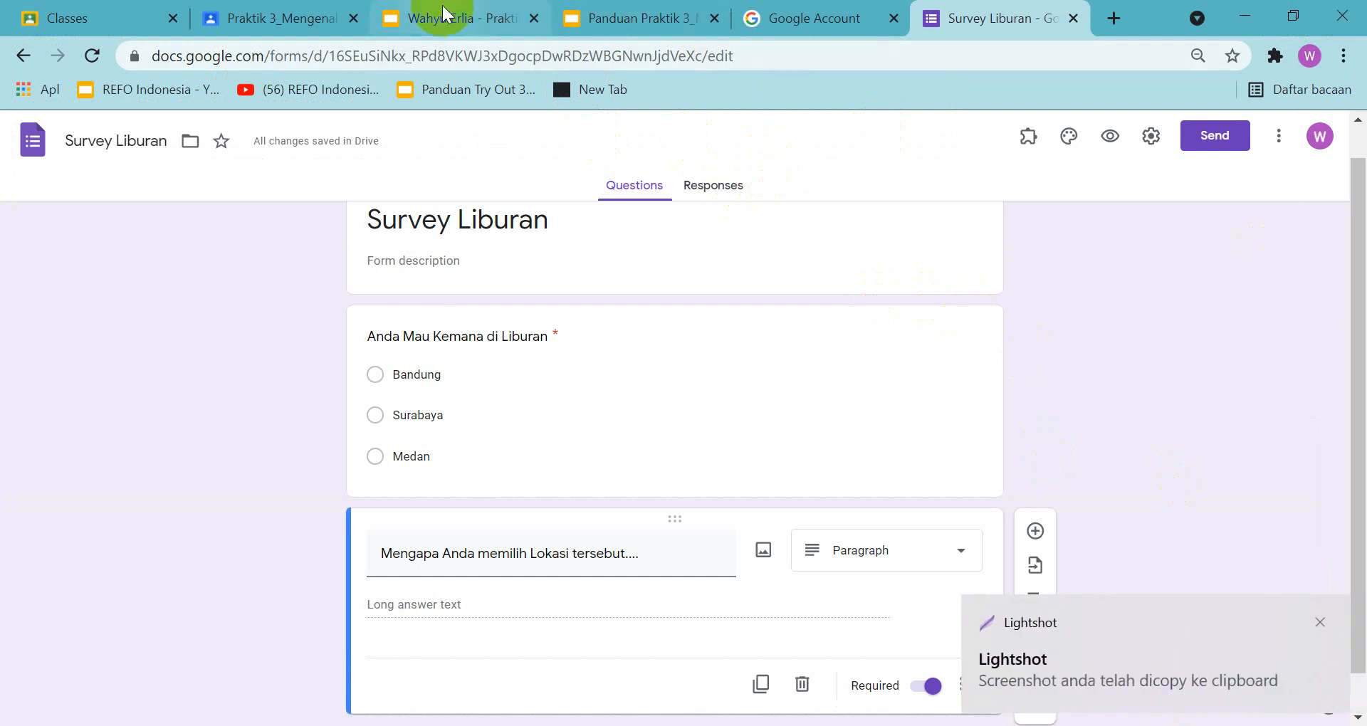
# Paste the screenshot of the required questions onto slide 4 of the Praktik 3 assignment presentation, below the instruction text
pyautogui.click(443, 7)
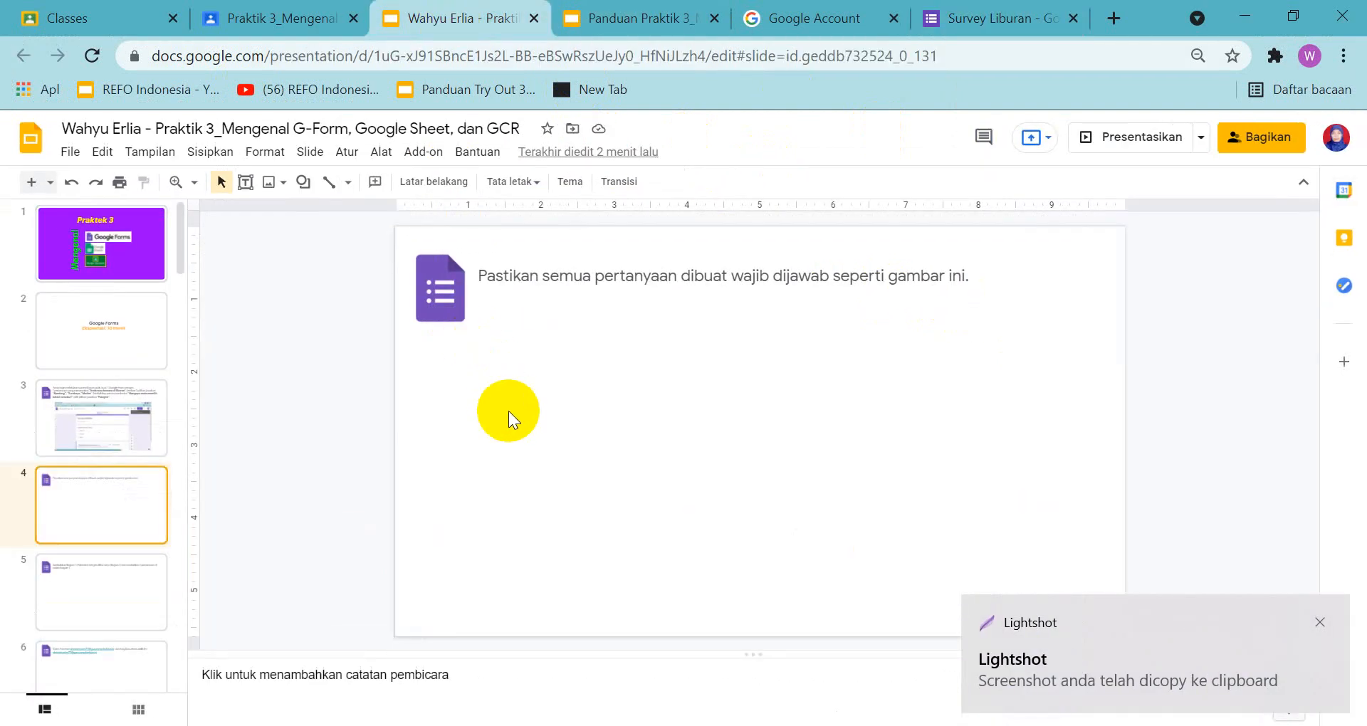
pyautogui.hotkey('ctrl', 'v')
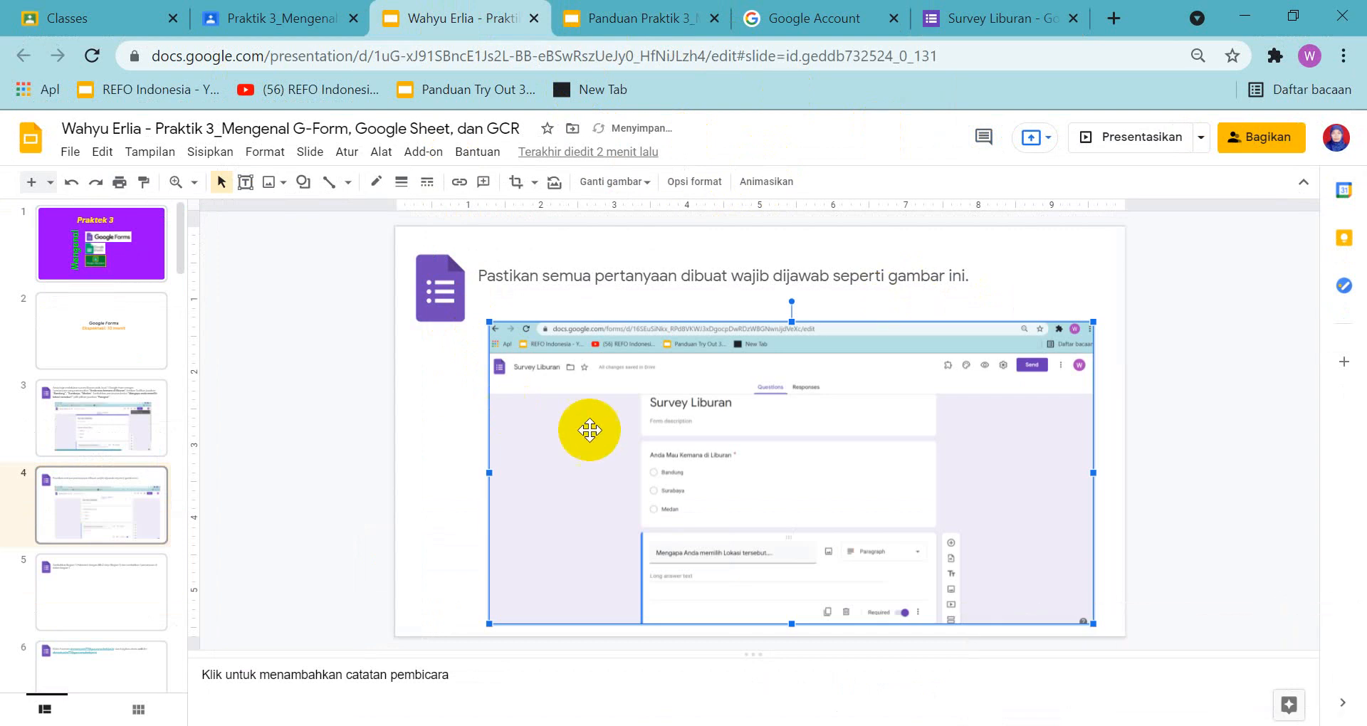
pyautogui.click(1067, 271)
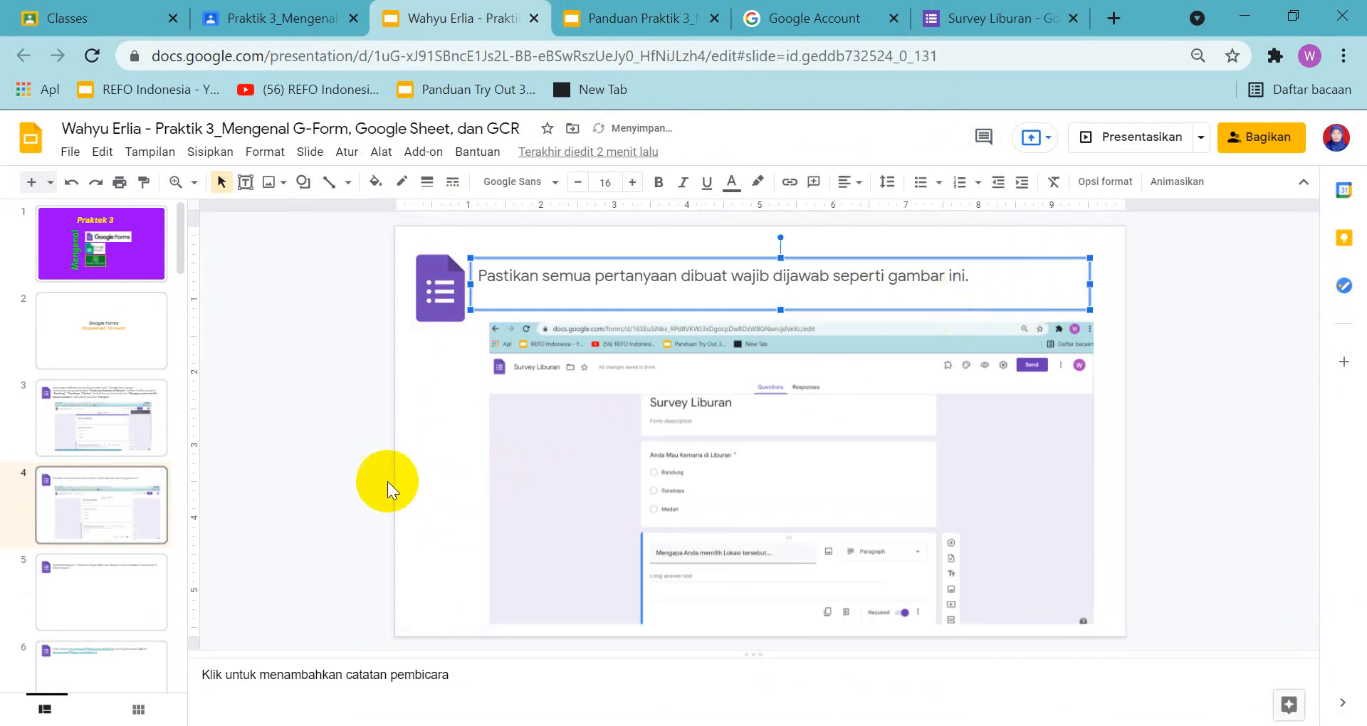
# Read slide 5's instruction in the assignment and examine the matching instruction and example picture in the guide presentation
pyautogui.click(71, 598)
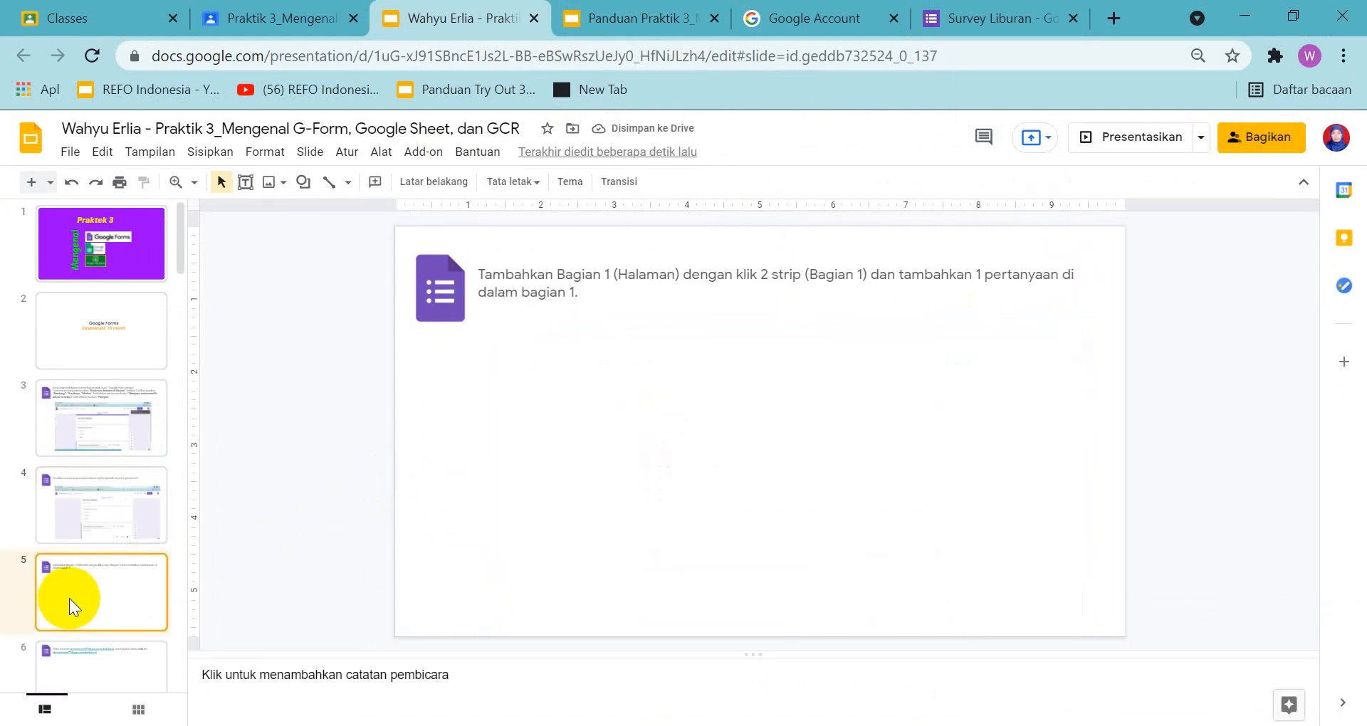
pyautogui.click(632, 15)
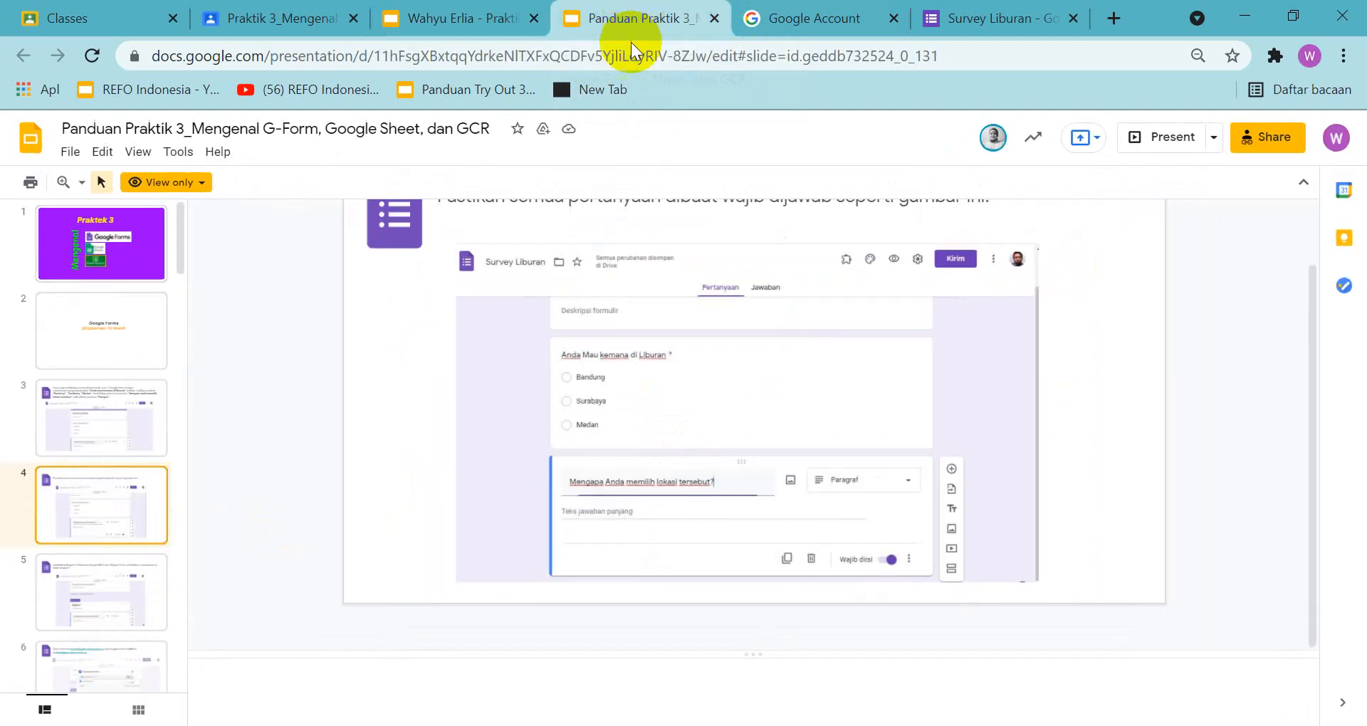
pyautogui.click(134, 619)
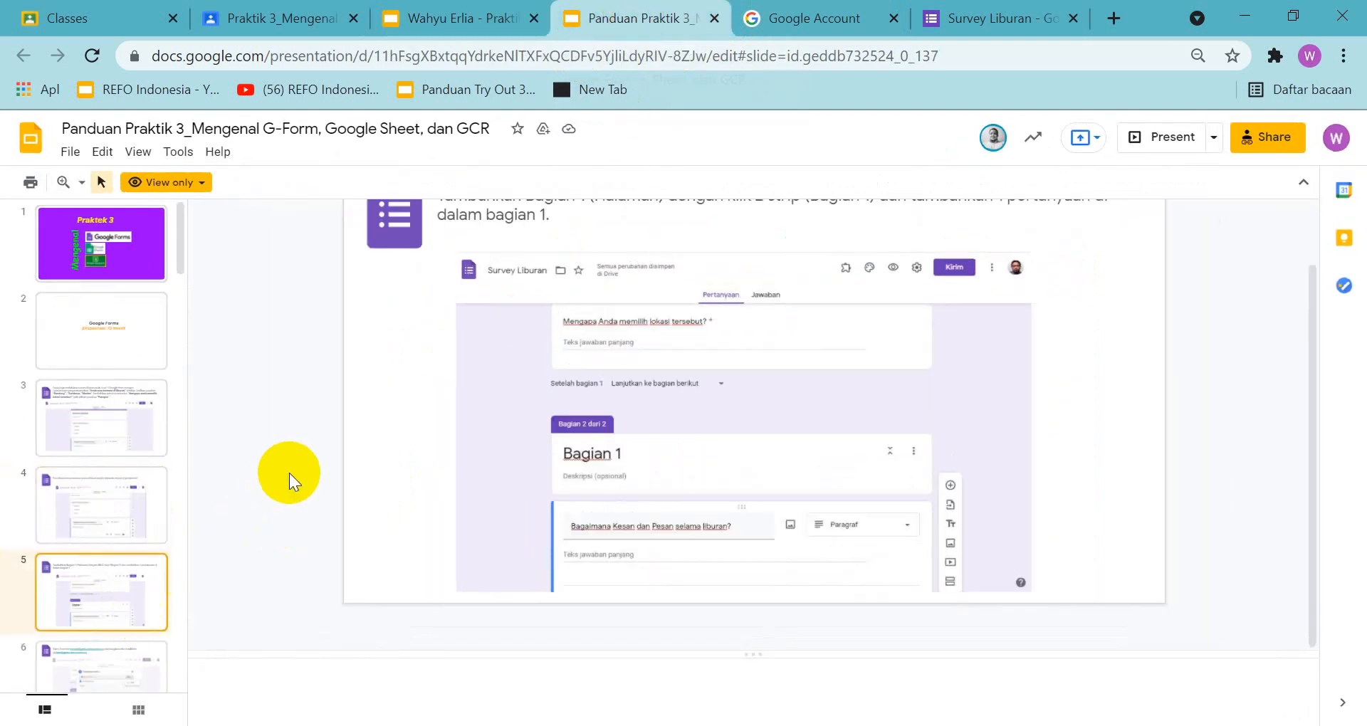
pyautogui.scroll(1, 289, 473)
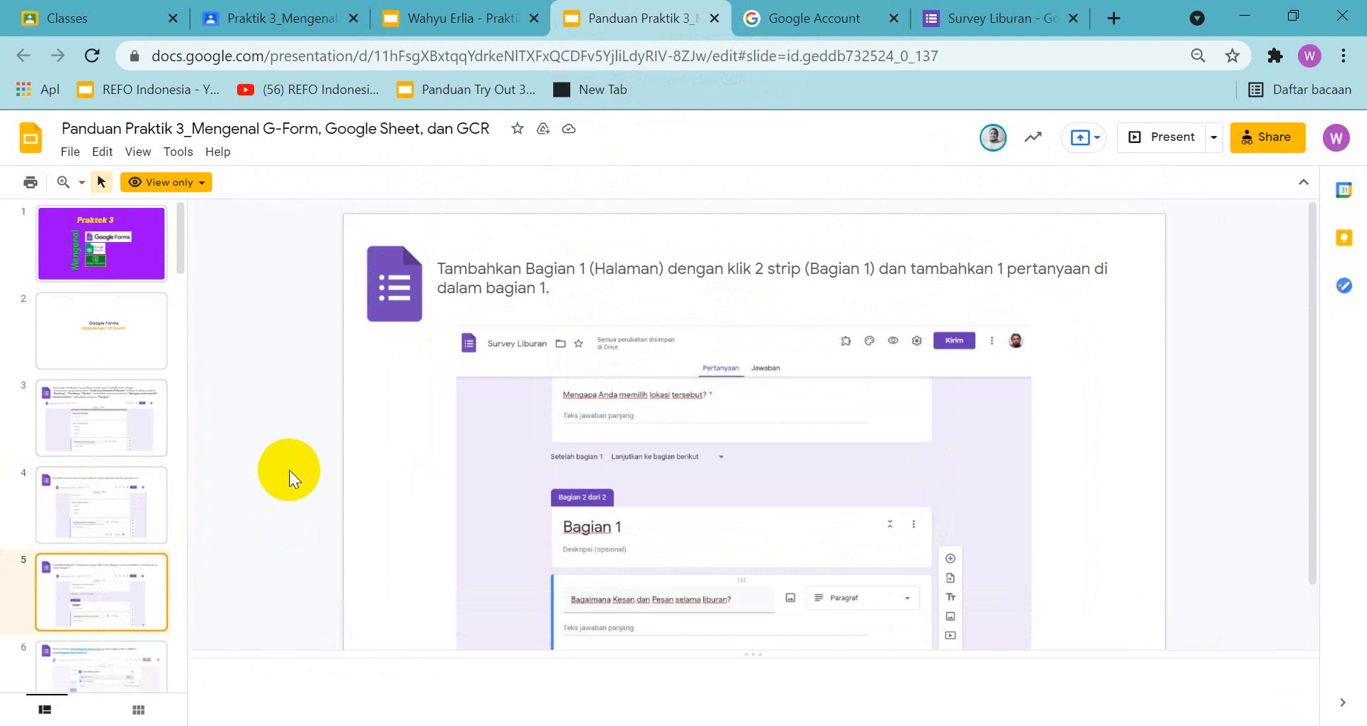
pyautogui.scroll(-1, 289, 470)
pyautogui.scroll(1, 289, 470)
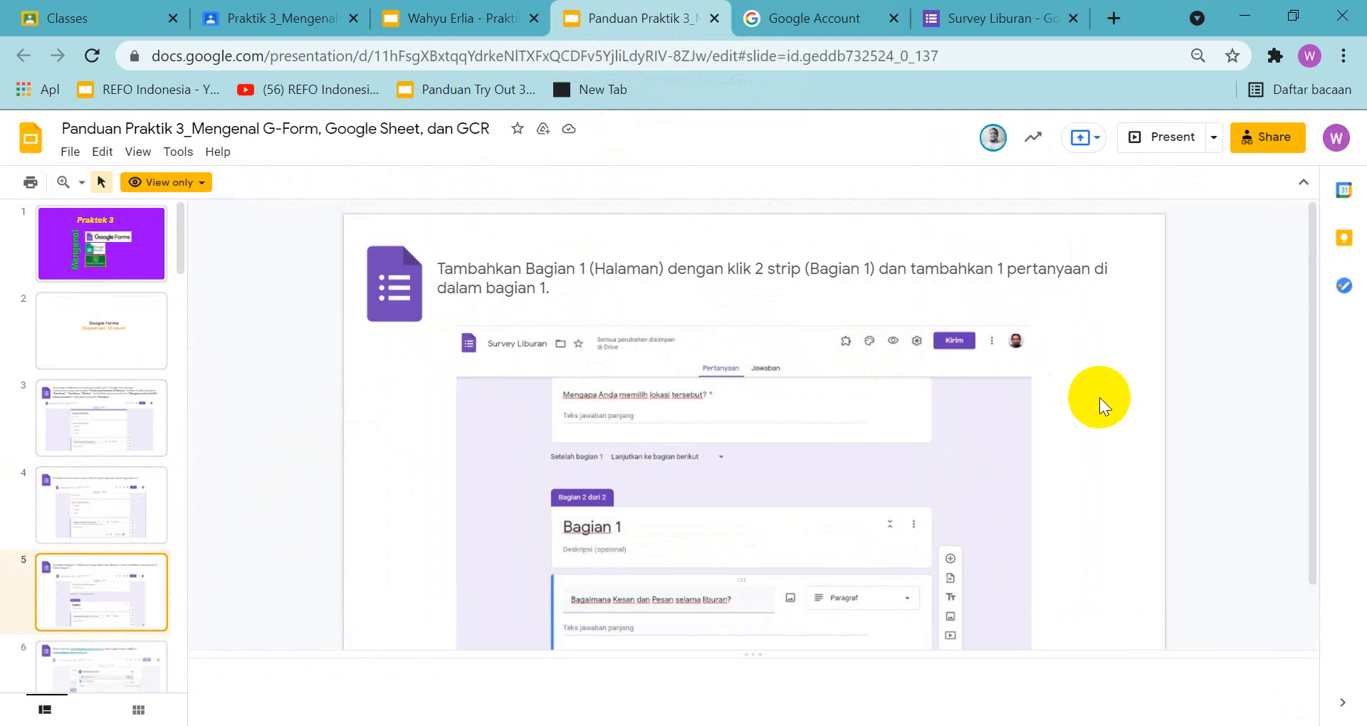
pyautogui.scroll(-1, 1099, 398)
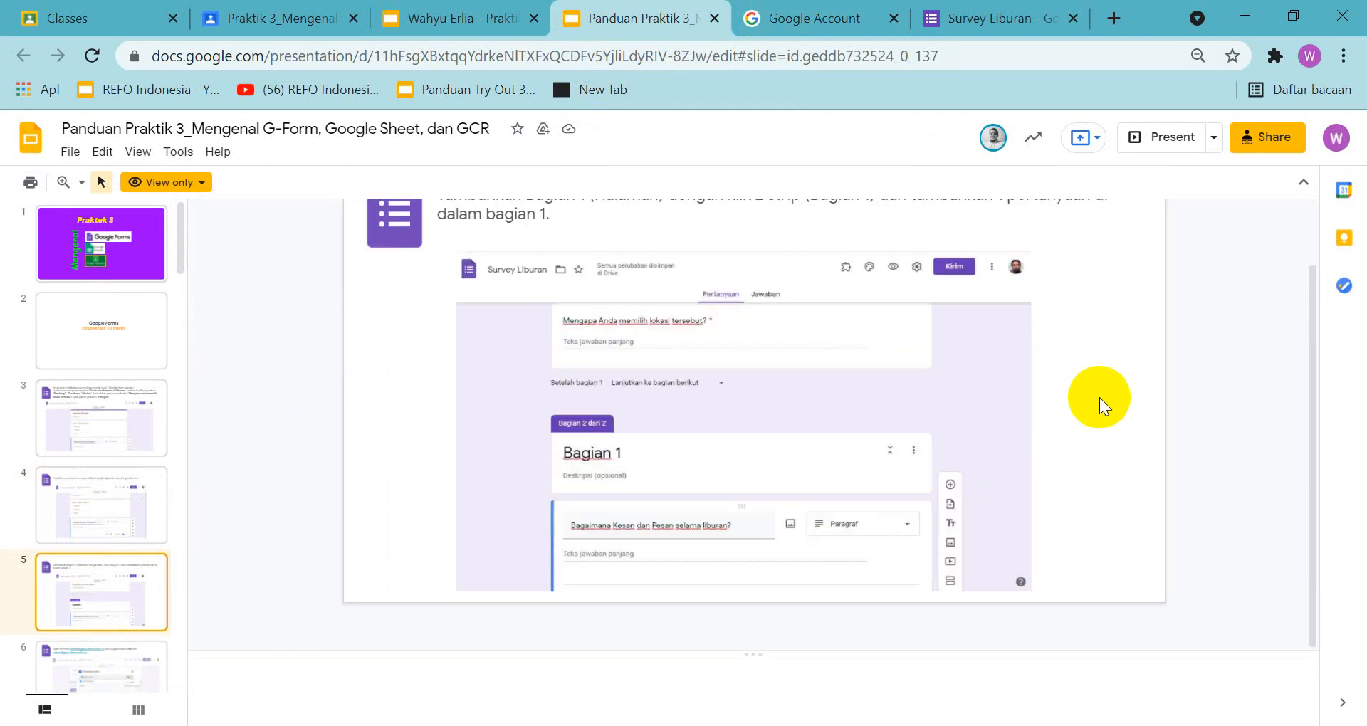
pyautogui.scroll(1, 1099, 397)
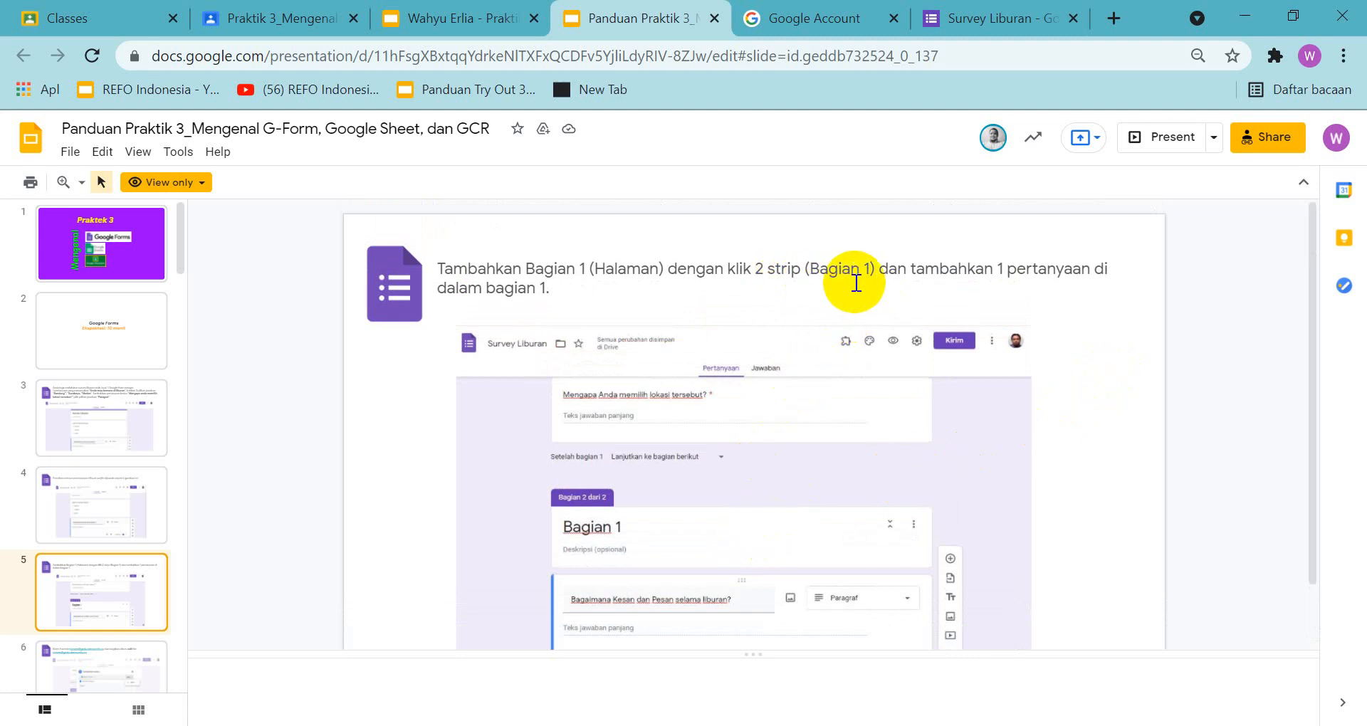
# Add a new section to the Survey Liburan form after the "Mengapa Anda memilih Lokasi tersebut...." question
pyautogui.click(968, 21)
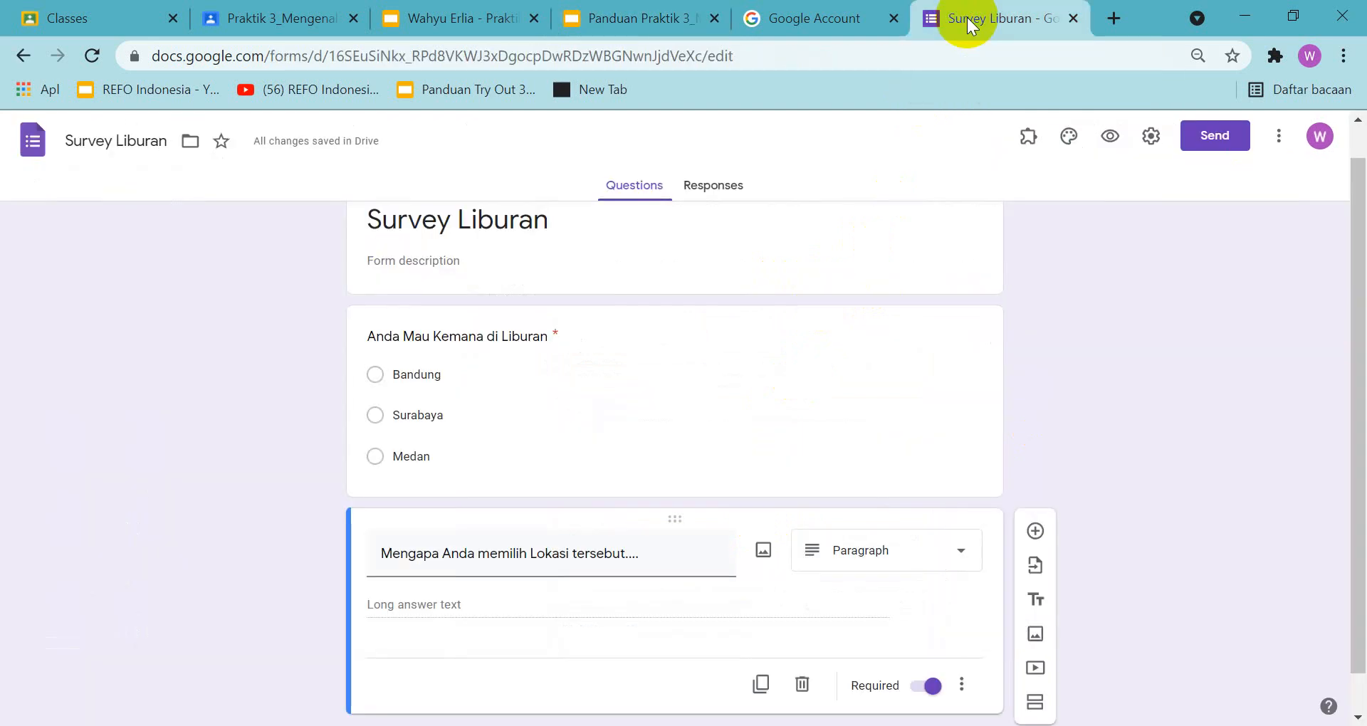
pyautogui.scroll(-1, 775, 377)
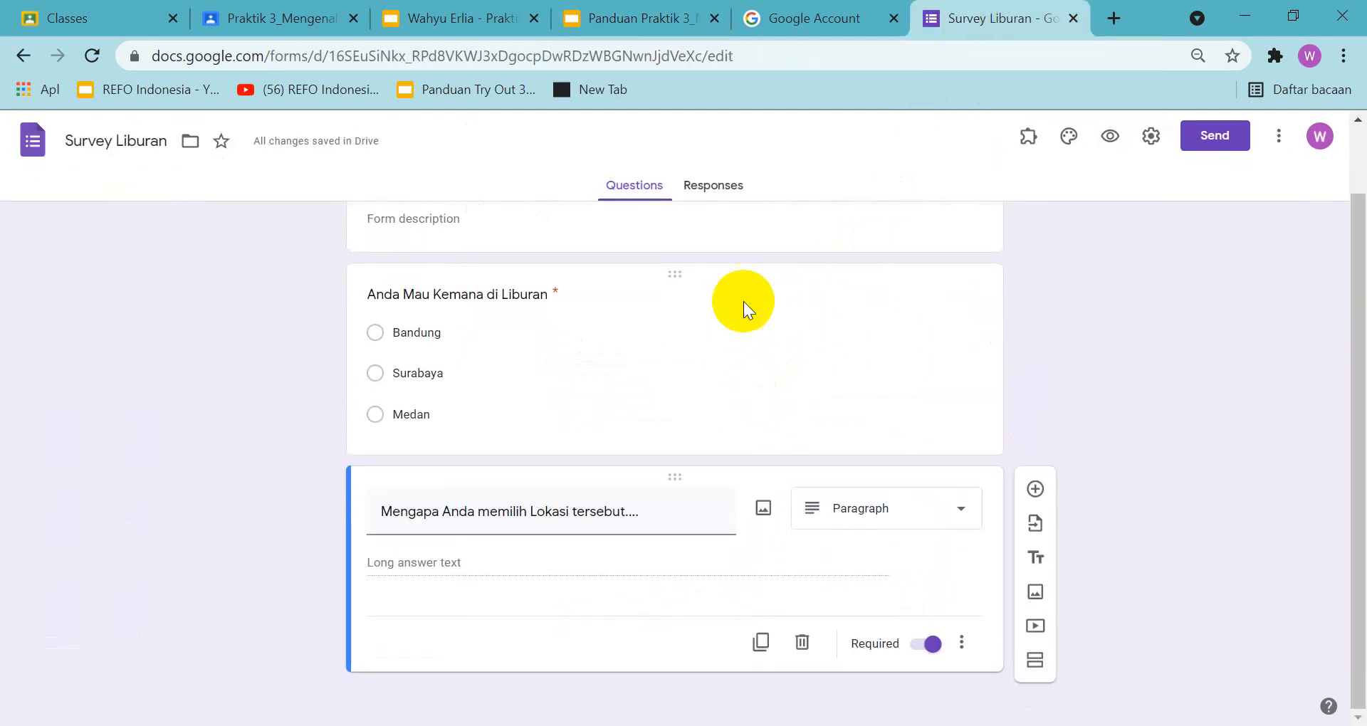
pyautogui.scroll(1, 744, 306)
pyautogui.scroll(-1, 741, 309)
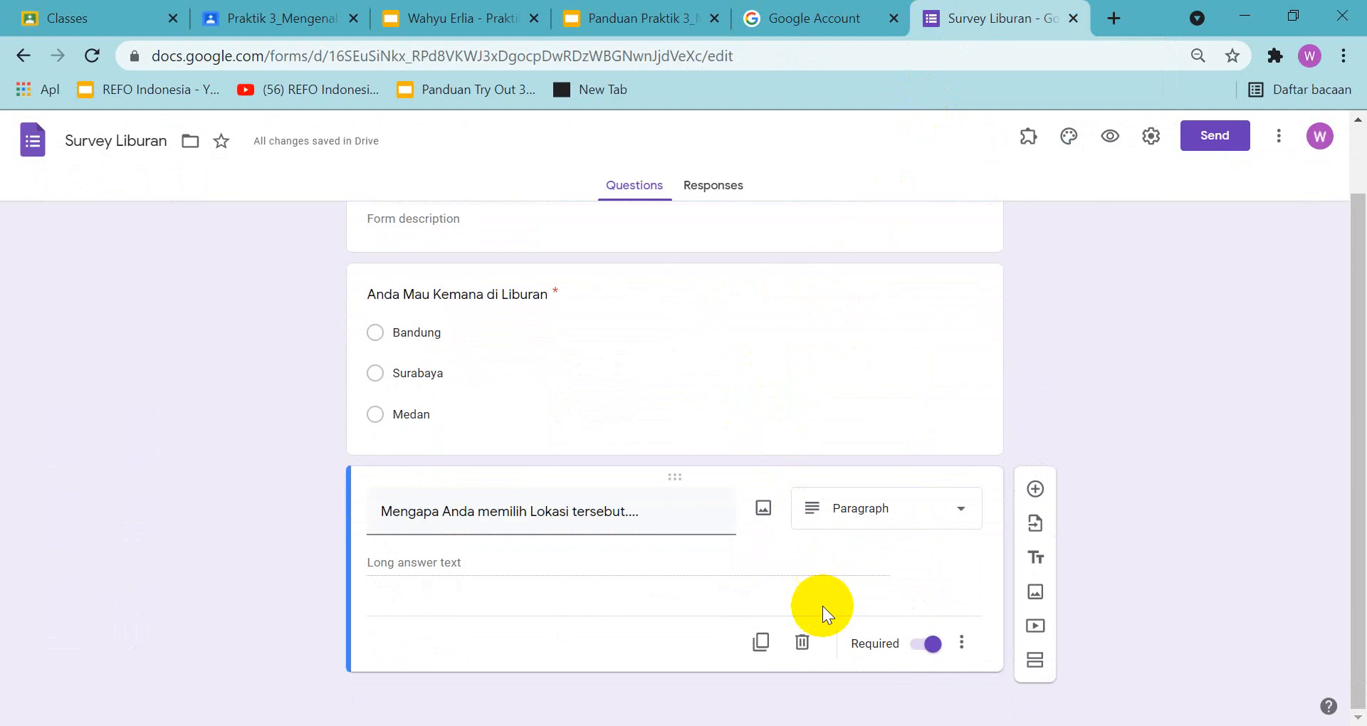
pyautogui.click(1036, 663)
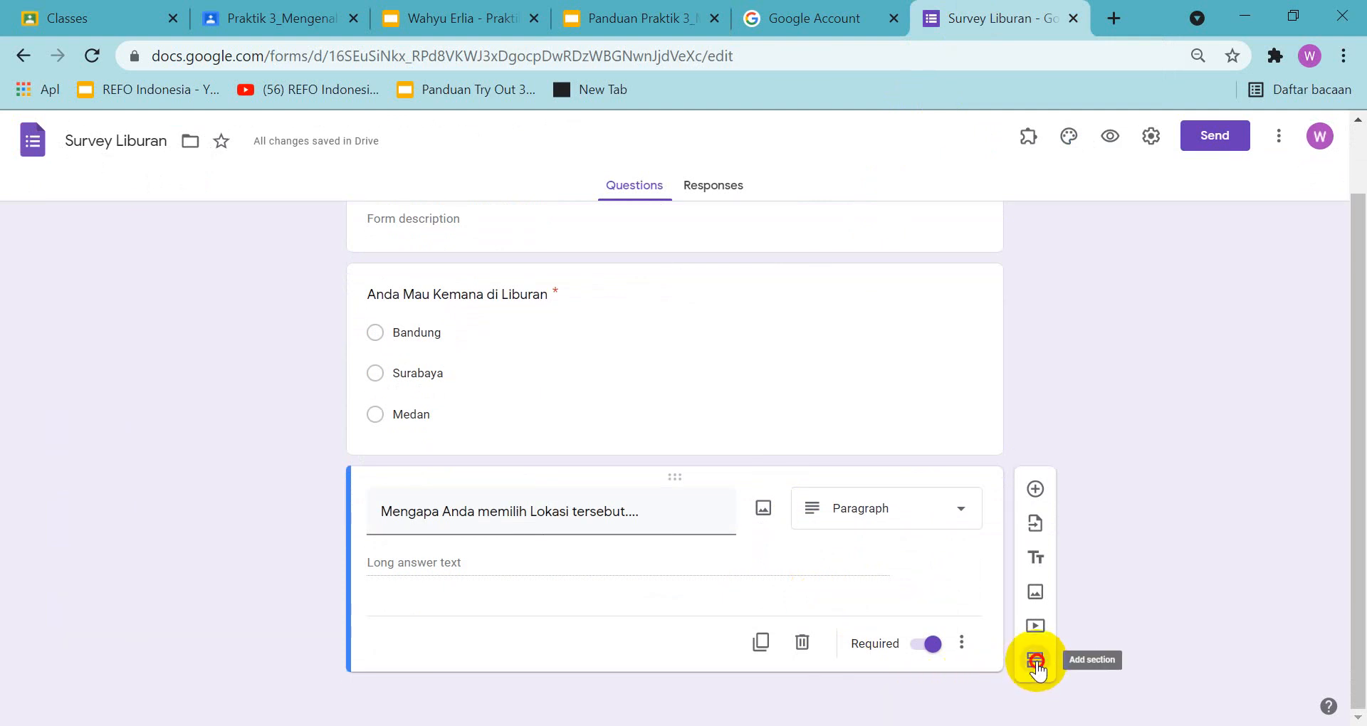
pyautogui.scroll(1, 769, 459)
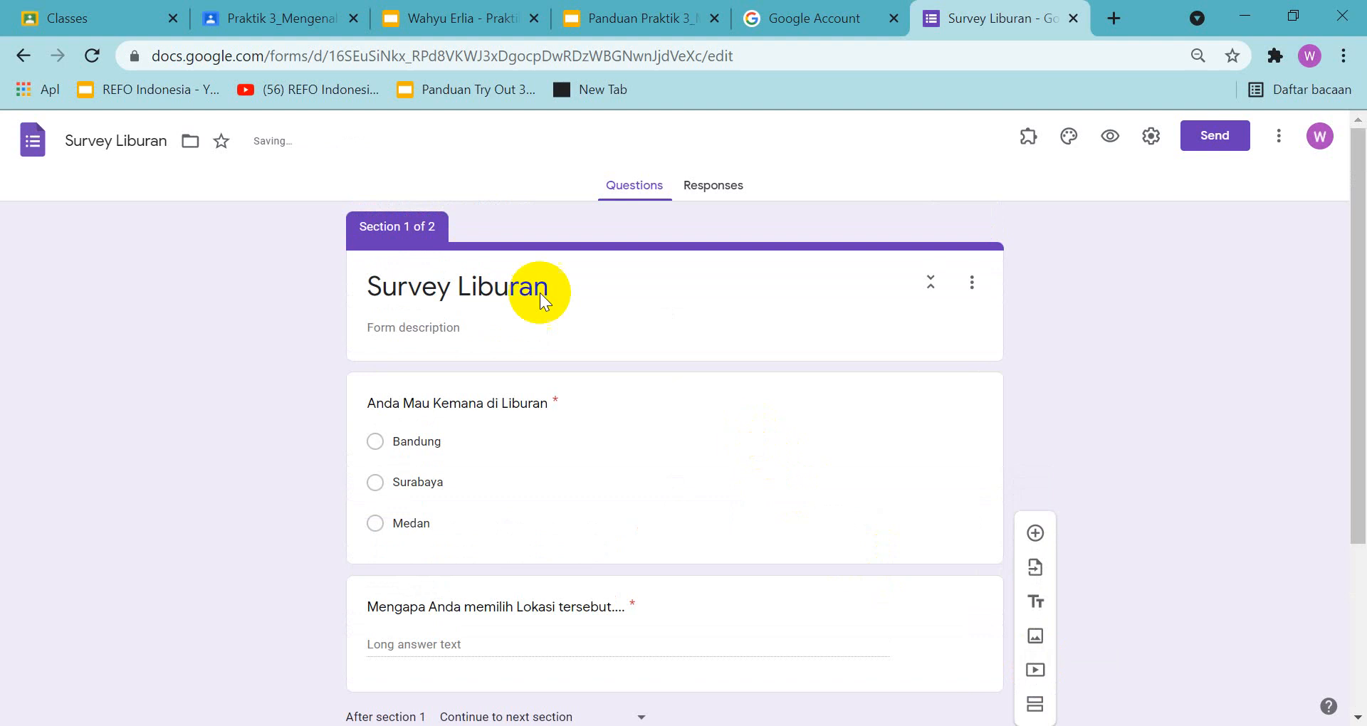
pyautogui.scroll(-3, 695, 377)
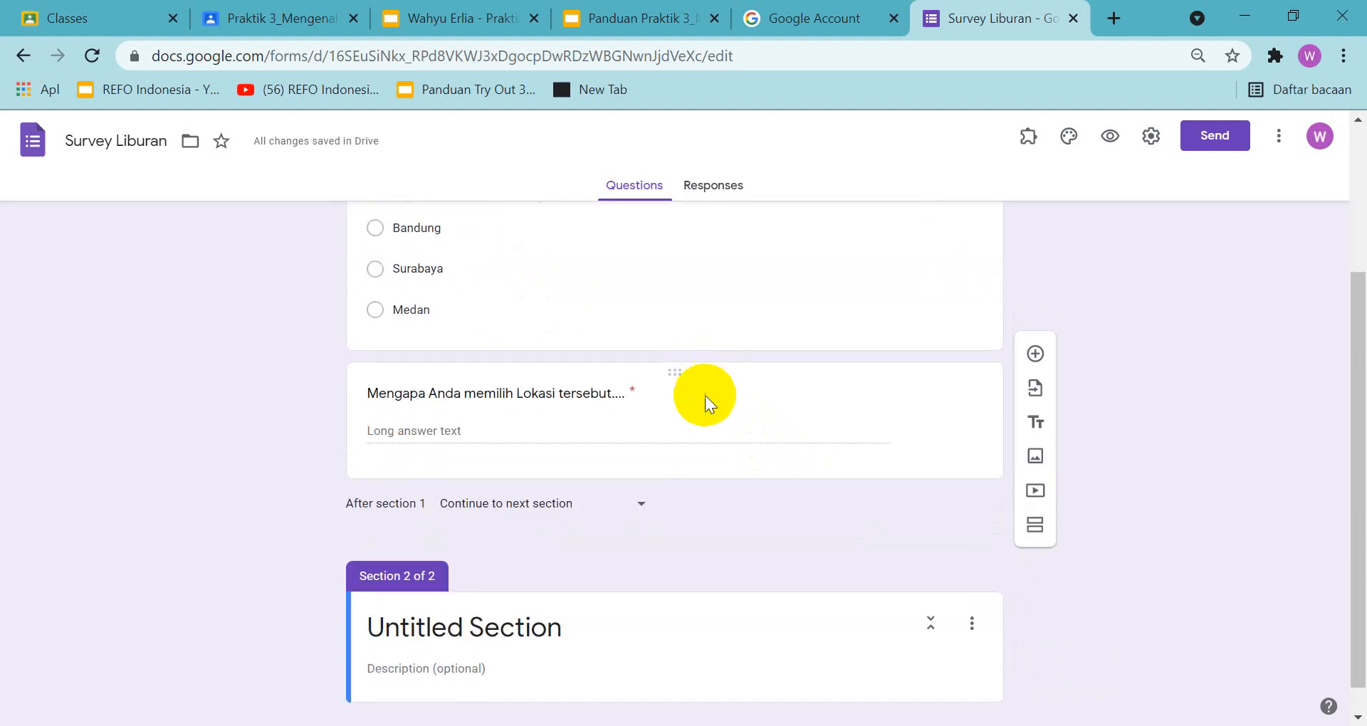
pyautogui.scroll(-1, 562, 611)
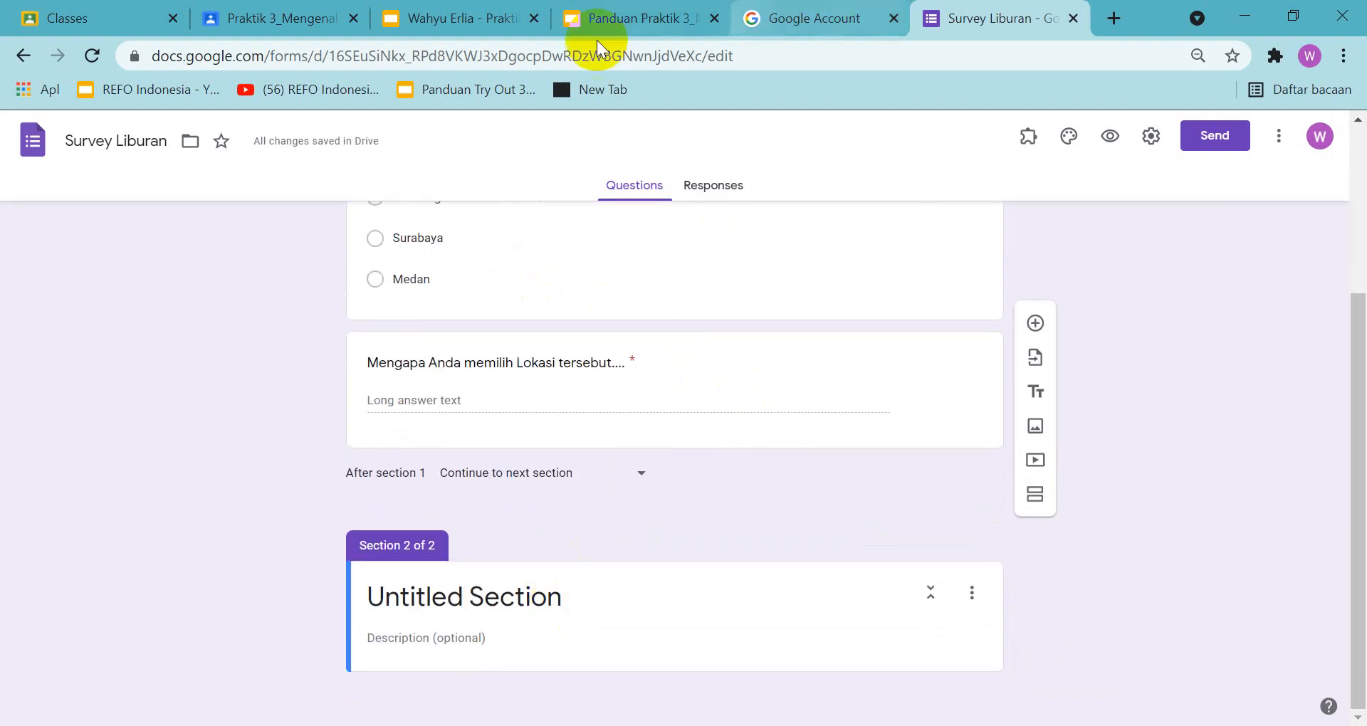
# Check the example on slide 5 of the guide and title the form's new second section "Bagian 1"
pyautogui.click(621, 20)
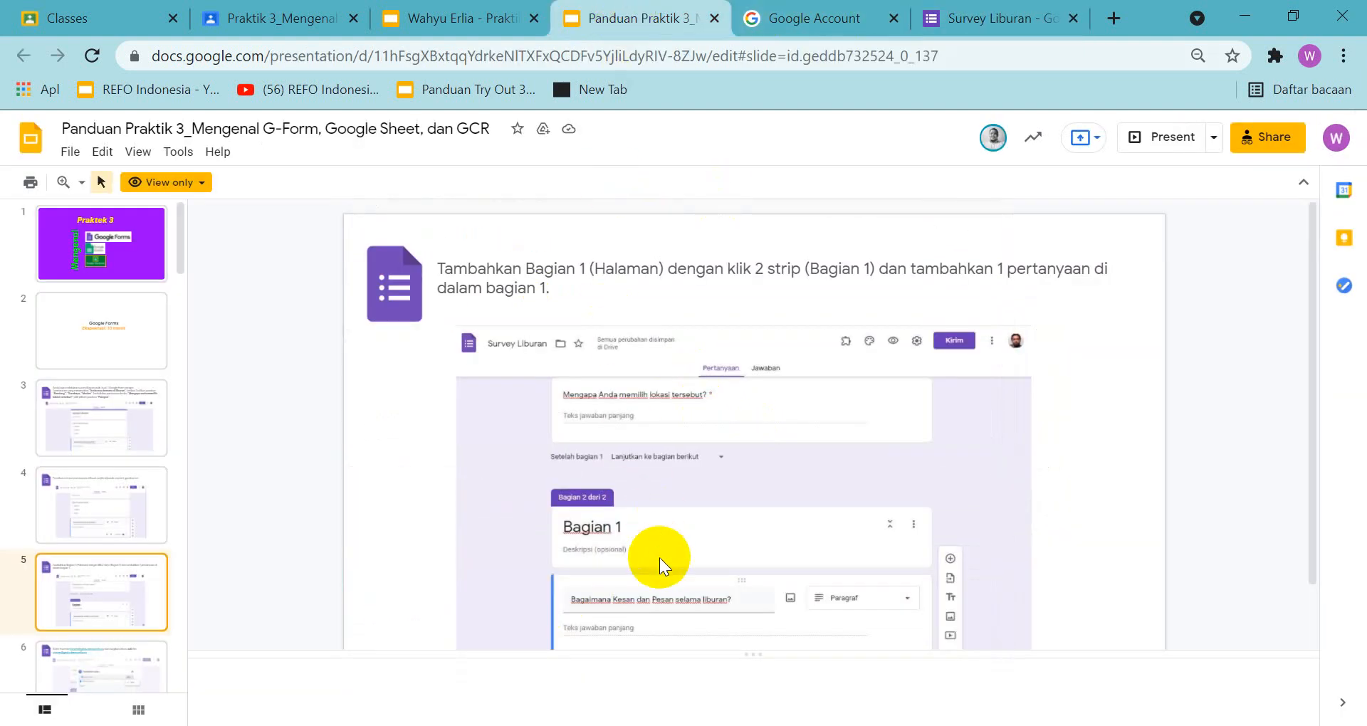
pyautogui.scroll(6, 660, 558)
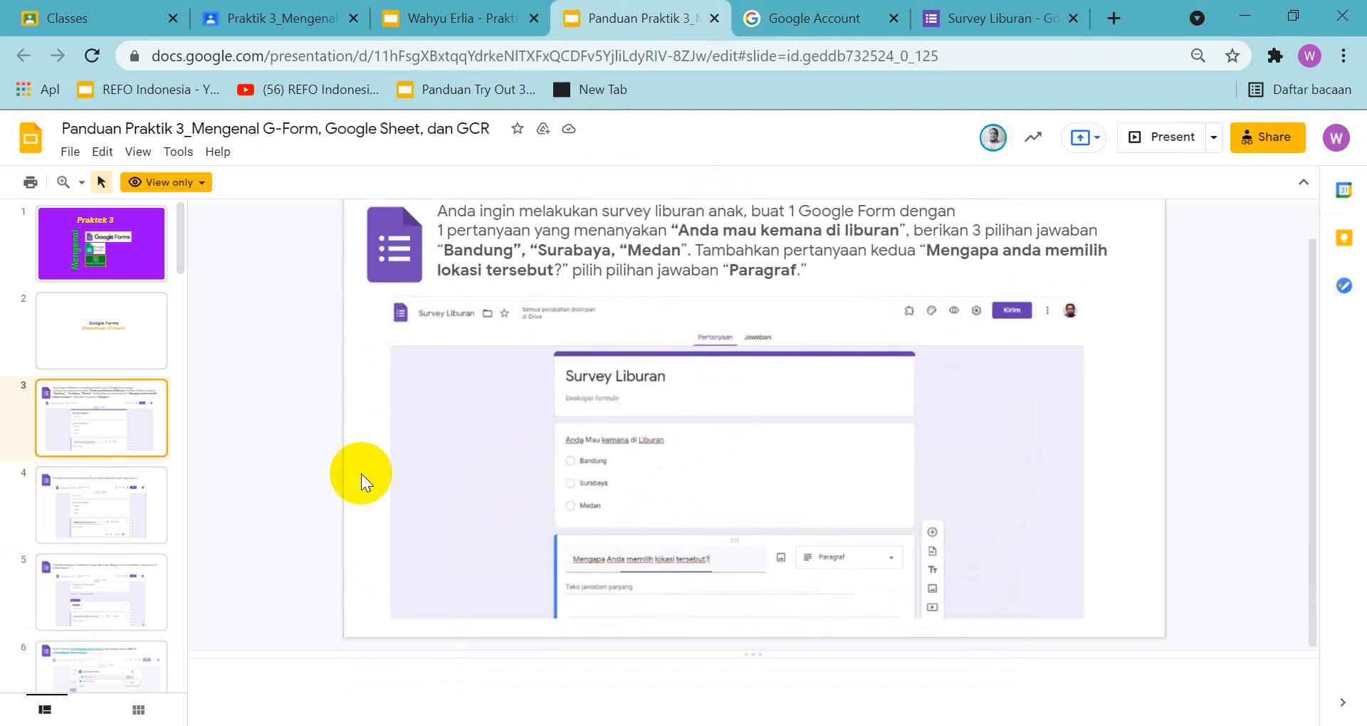
pyautogui.click(117, 588)
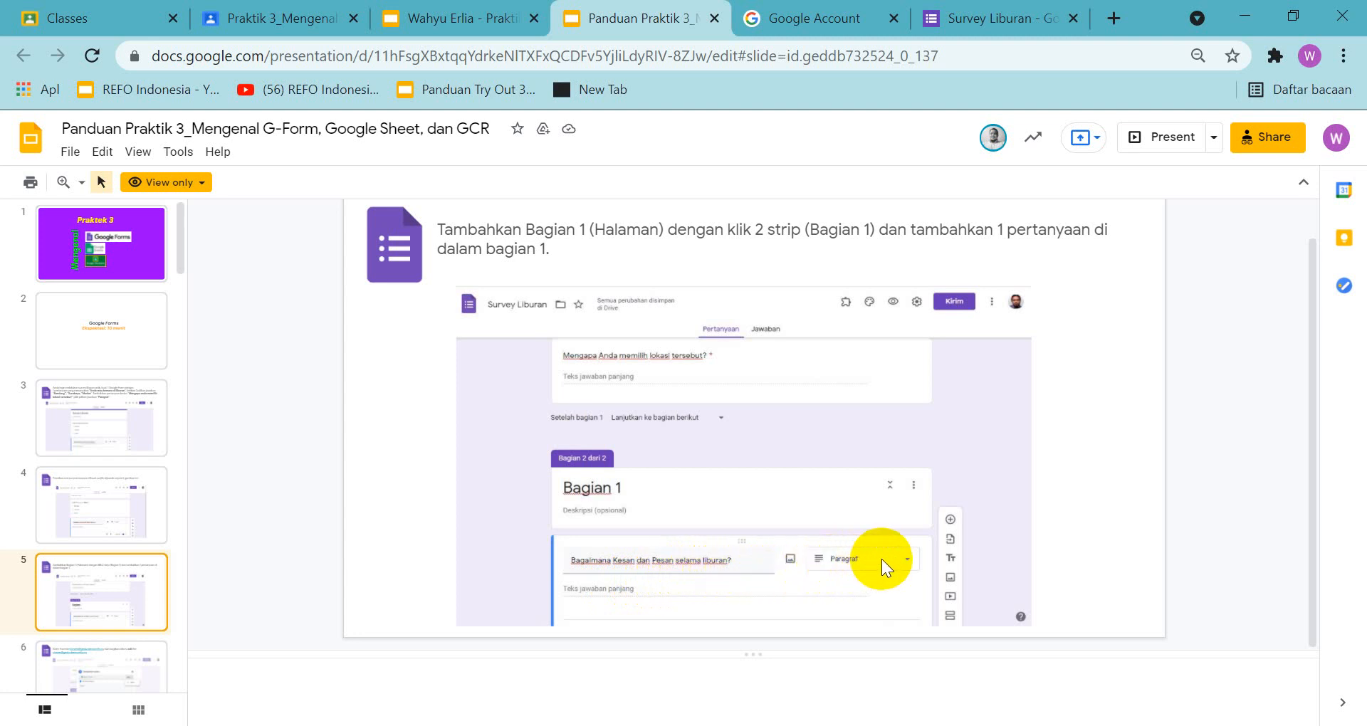
pyautogui.click(997, 18)
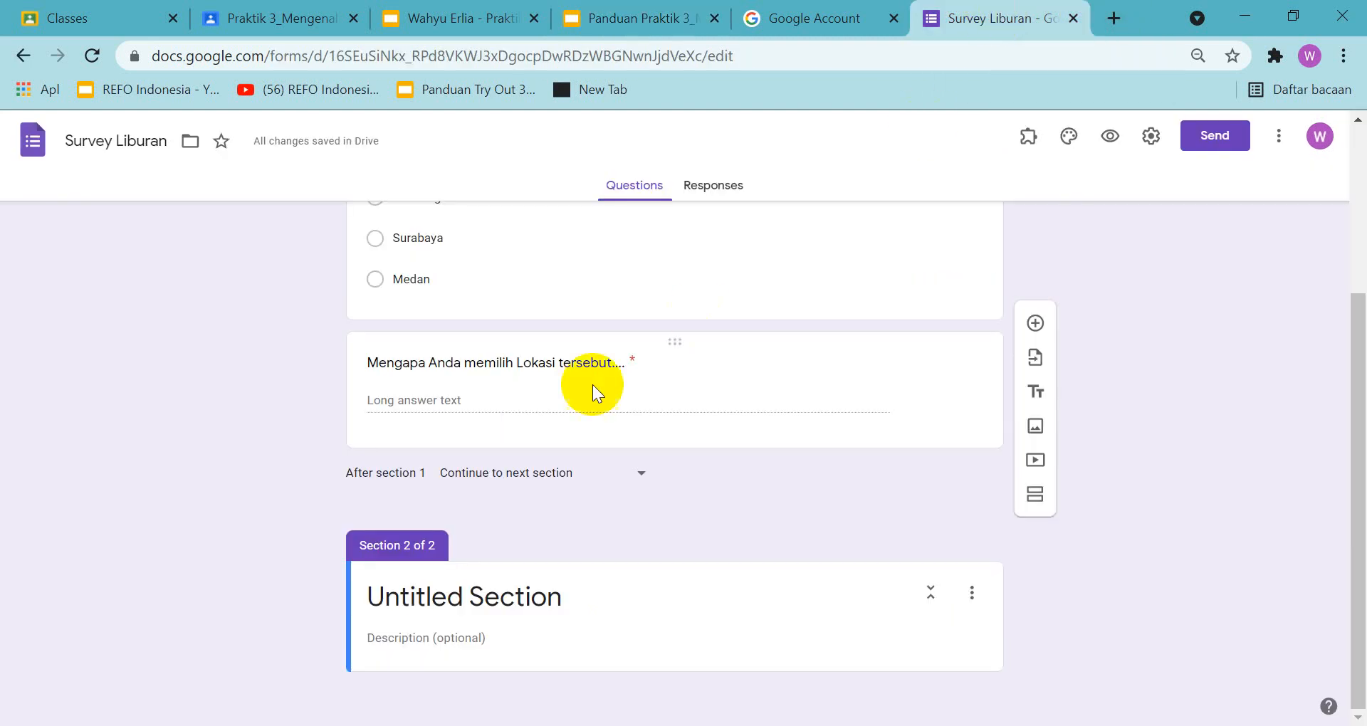
pyautogui.click(566, 600)
pyautogui.moveTo(562, 598); pyautogui.dragTo(312, 591)
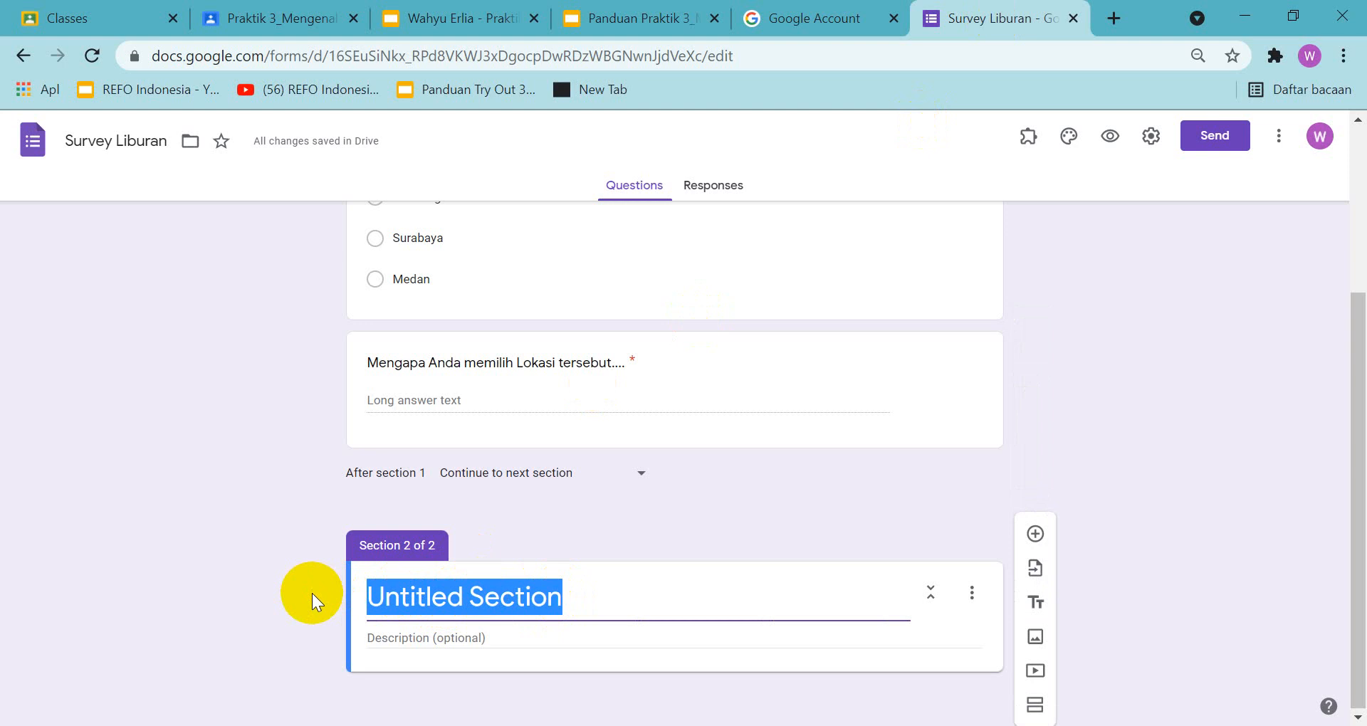
pyautogui.write('Bag')
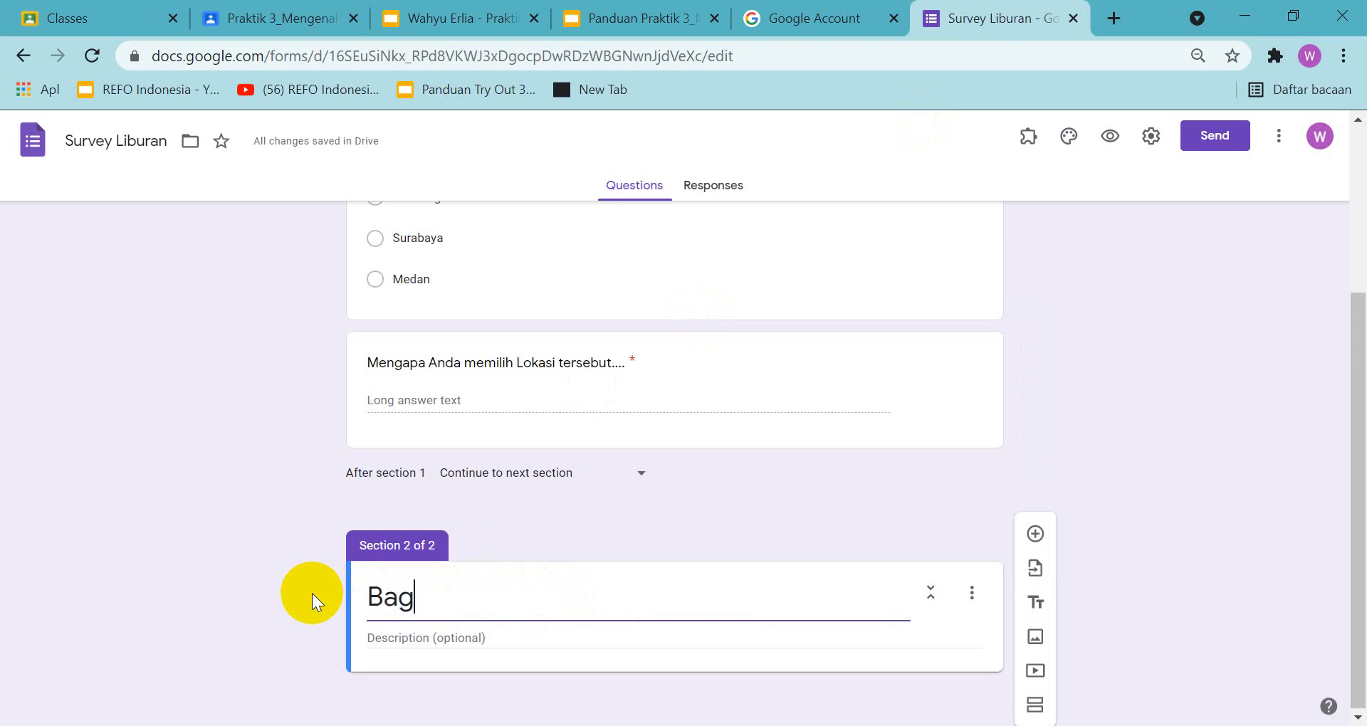
pyautogui.write('ian 1')
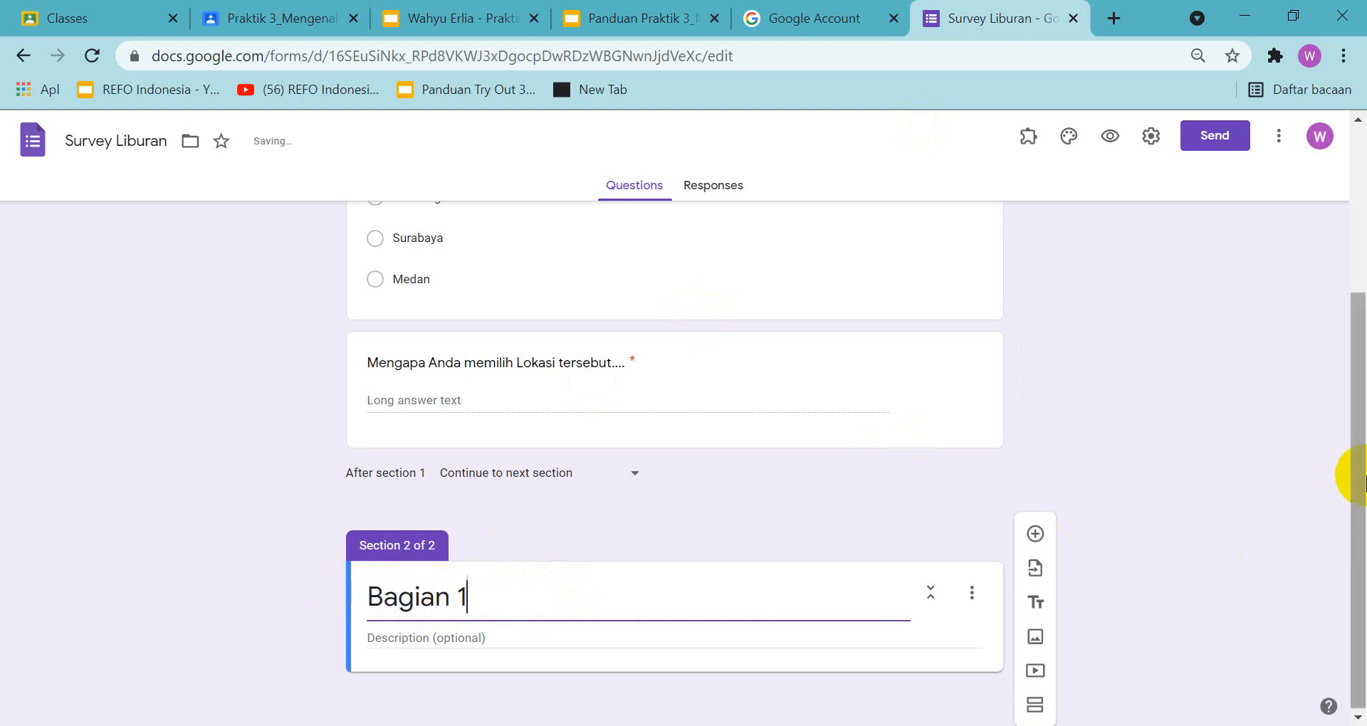
pyautogui.moveTo(1351, 473); pyautogui.dragTo(1350, 569)
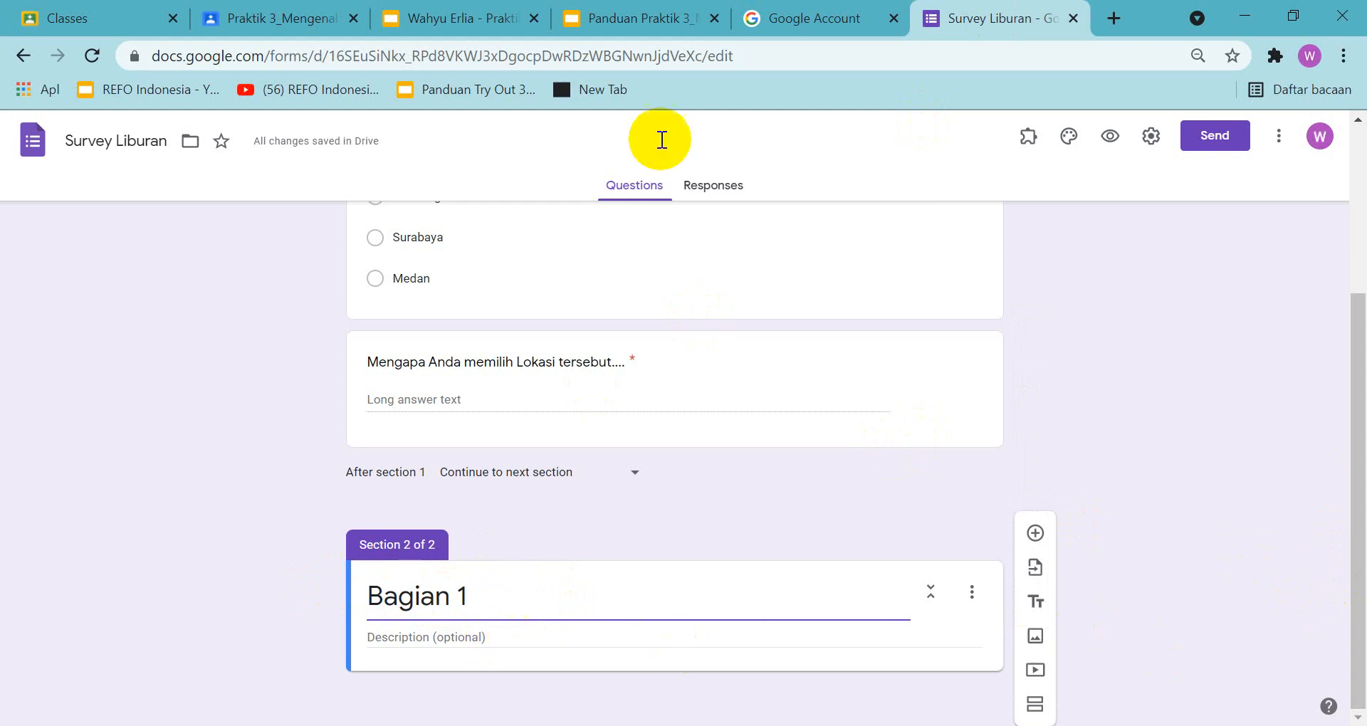
# Check the guide's slide 5 example and add a question to section "Bagian 1", starting its text with "Bagaimana Kesan dan Pesan"
pyautogui.click(653, 20)
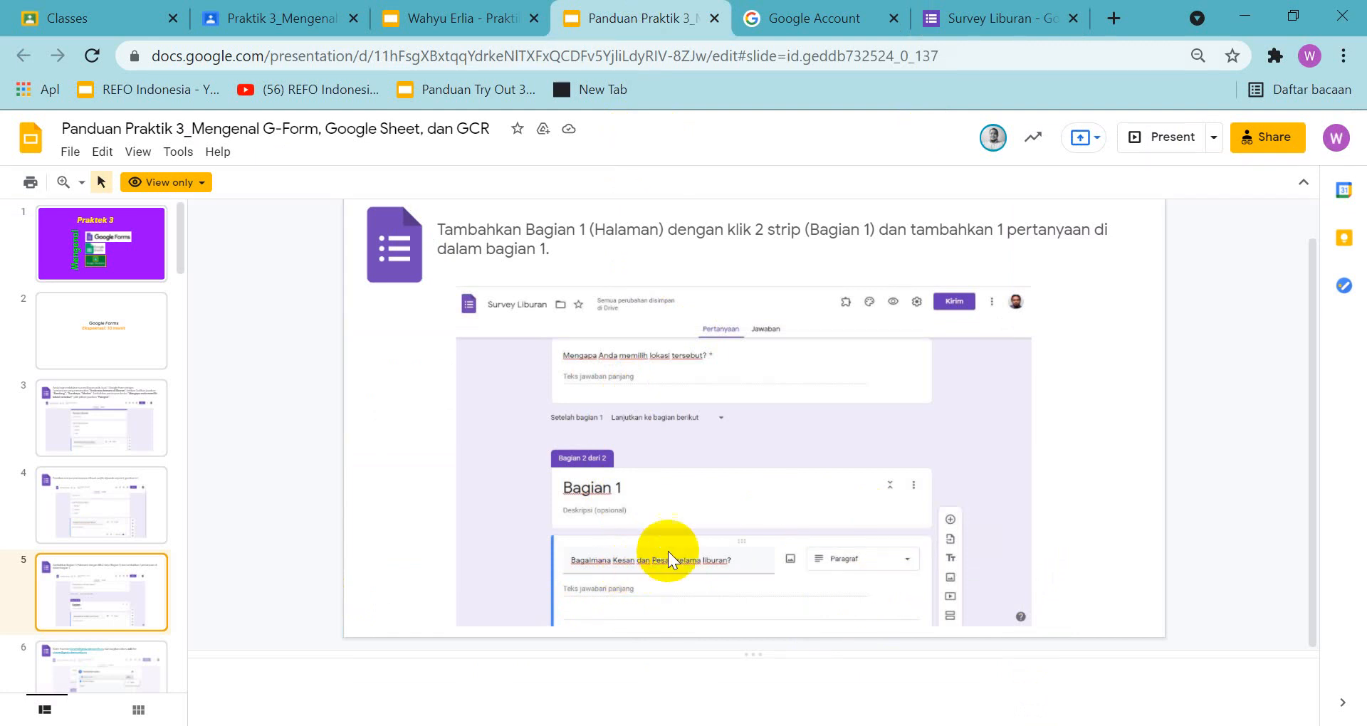
pyautogui.click(979, 25)
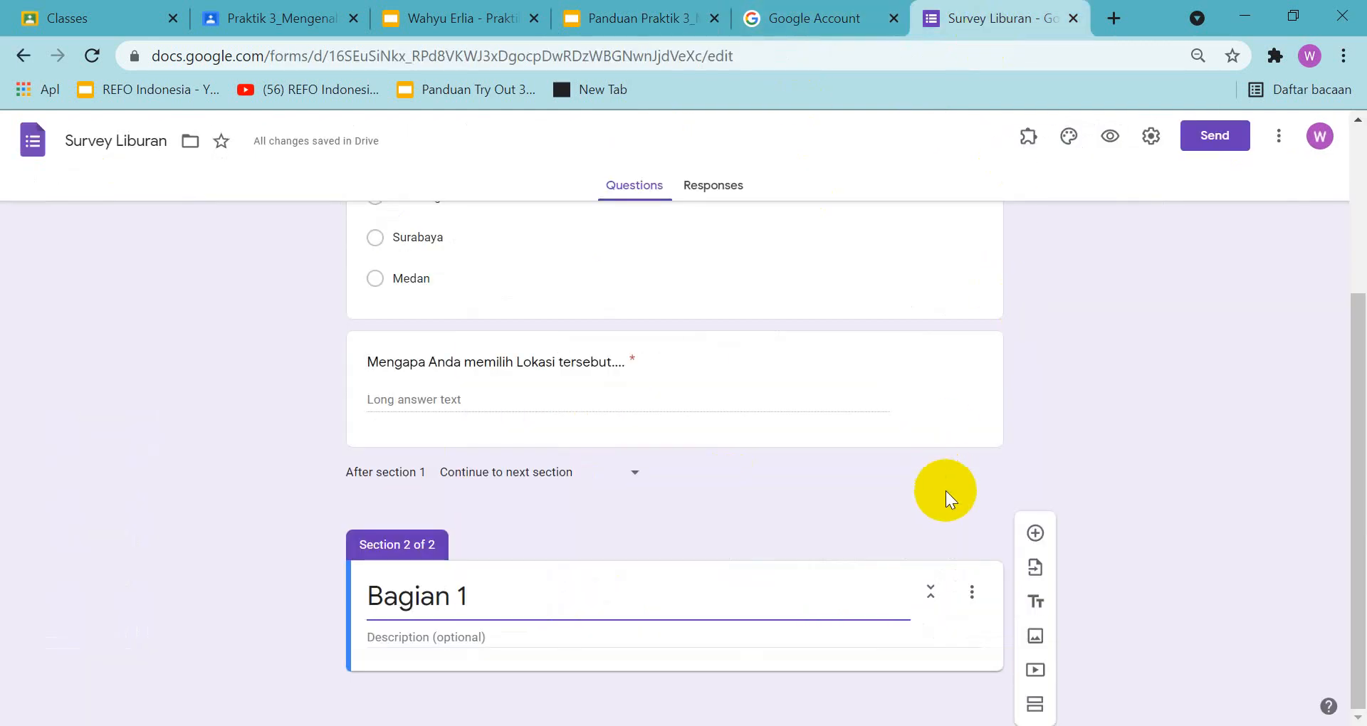
pyautogui.click(1034, 535)
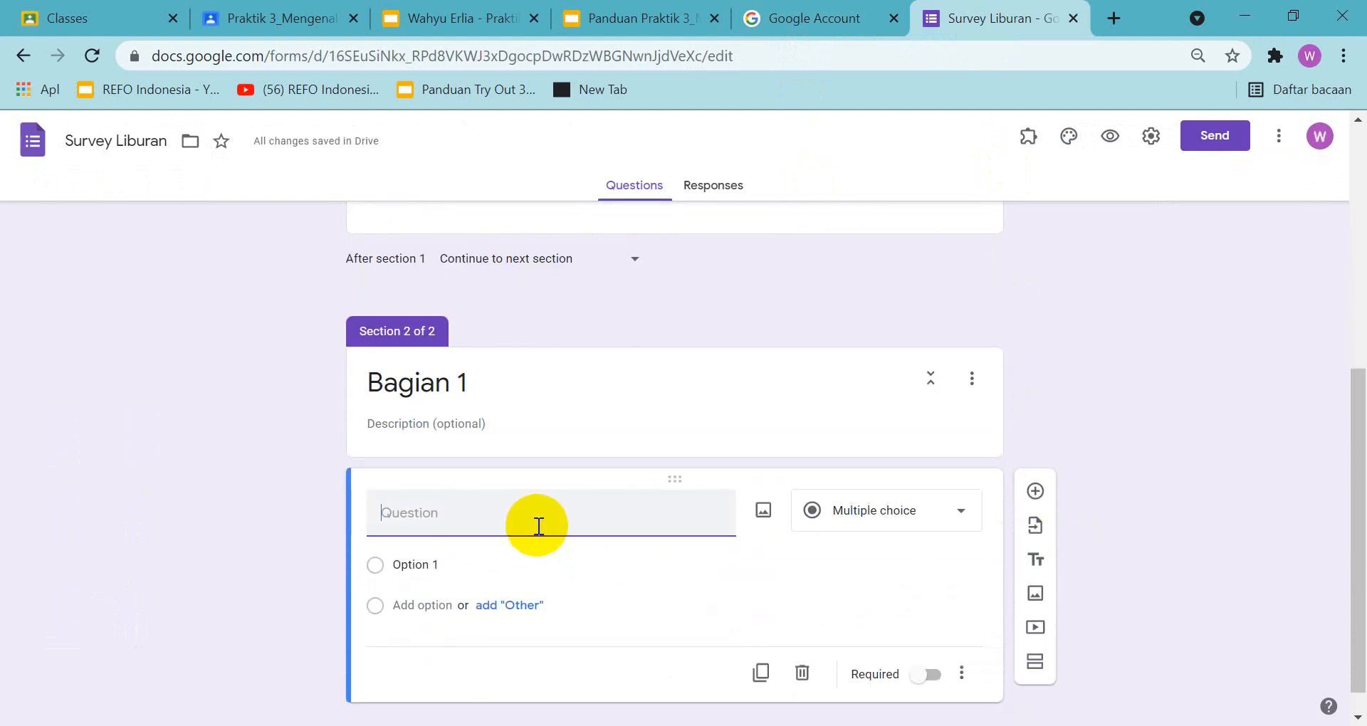
pyautogui.write('Baga')
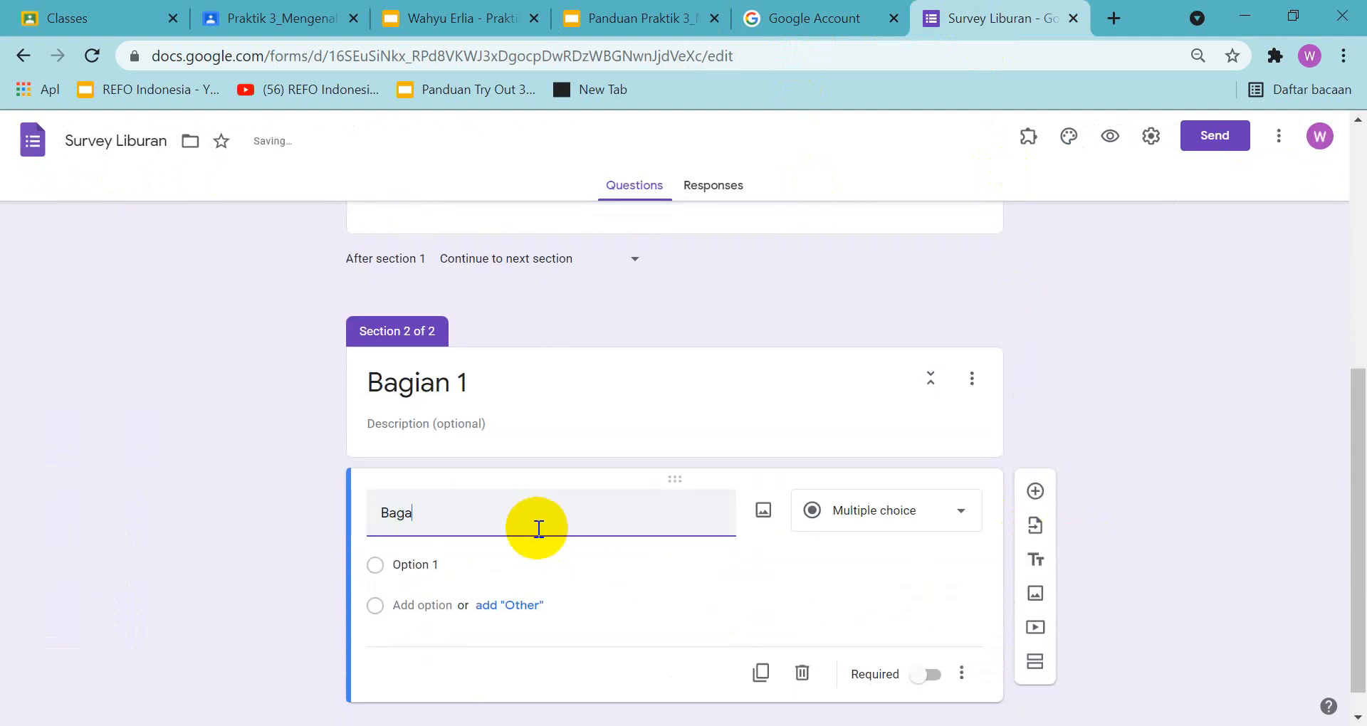
pyautogui.write('imana Kesan dan')
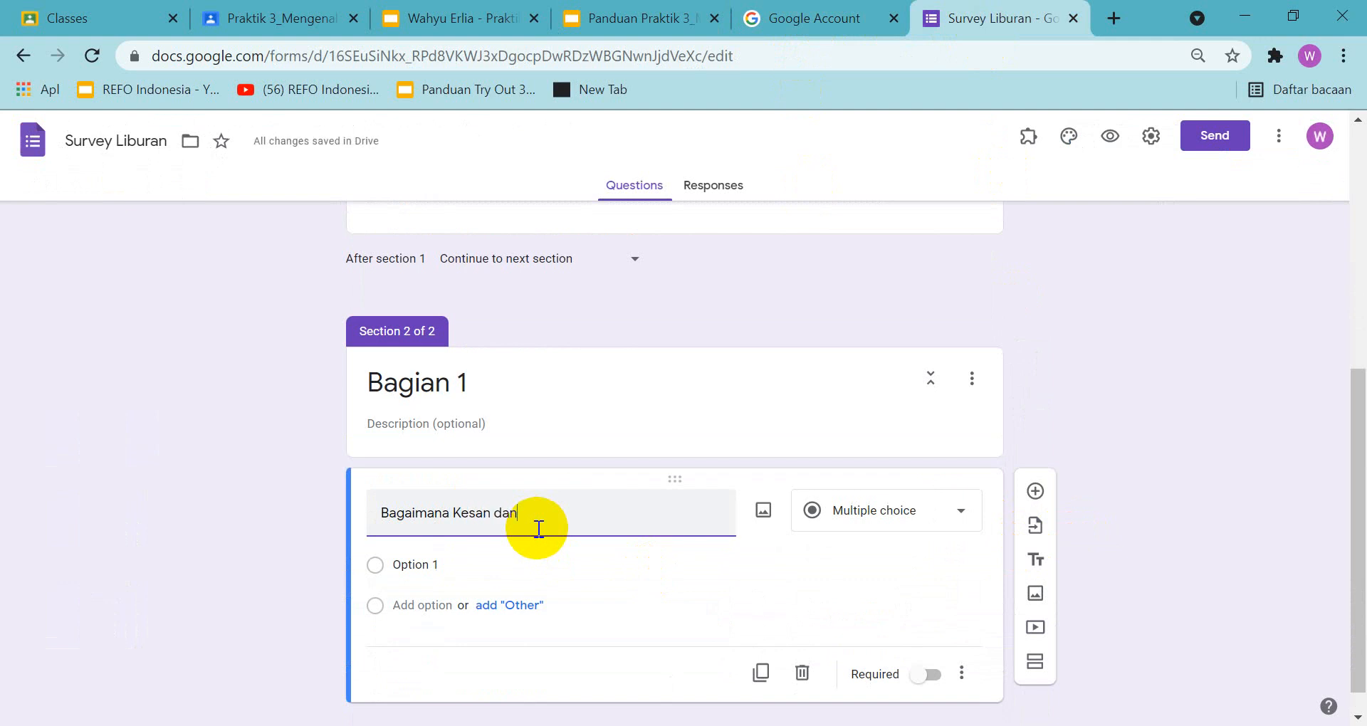
pyautogui.write(' Pesan')
# Complete the question as "Bagaimana Kesan dan Pesan selama Liburan?" and compare its text and answer type with the guide's example
pyautogui.click(619, 25)
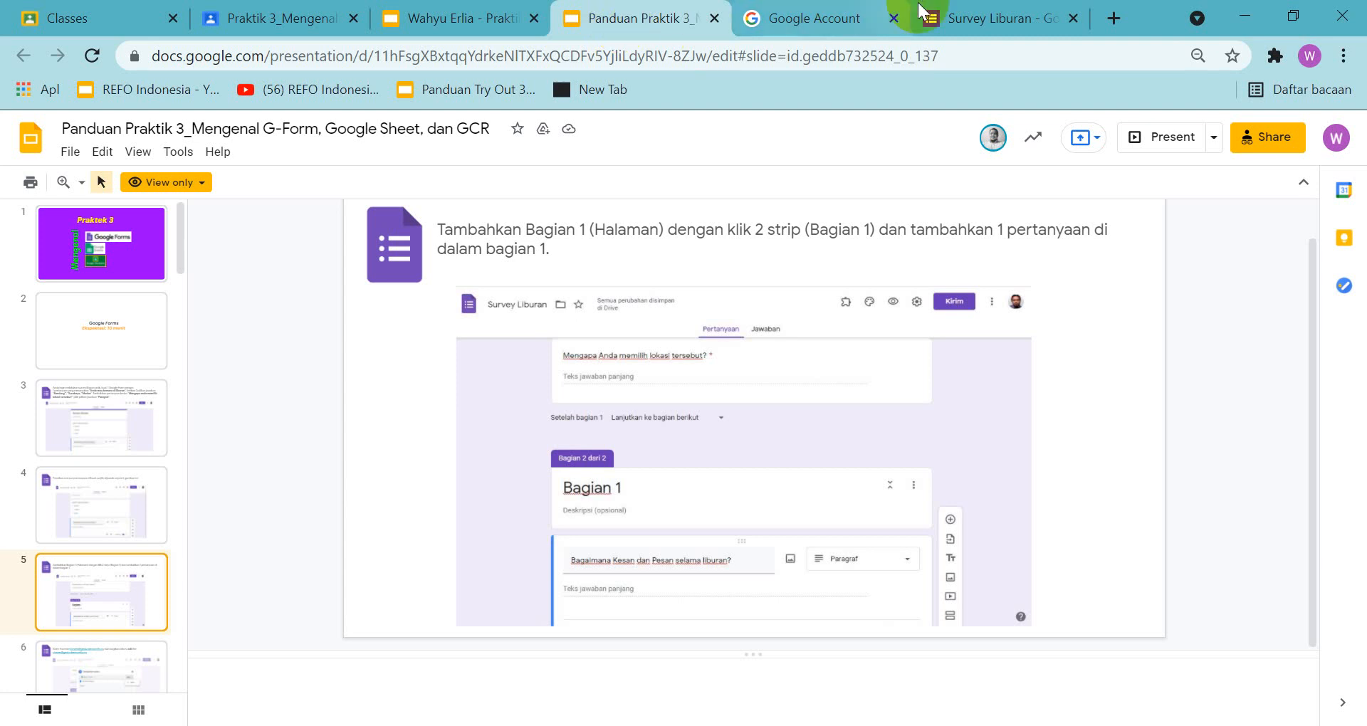
pyautogui.click(977, 14)
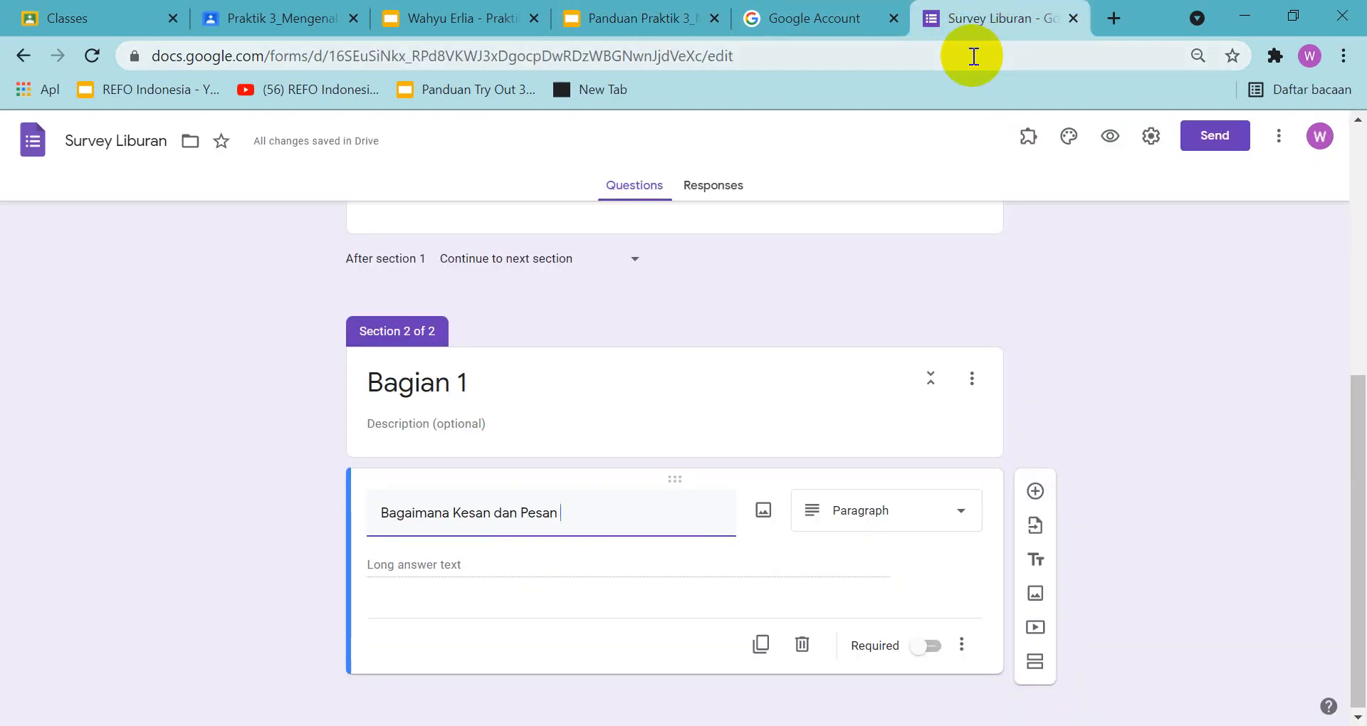
pyautogui.write('s')
pyautogui.press('BackSpace')
pyautogui.write('selama')
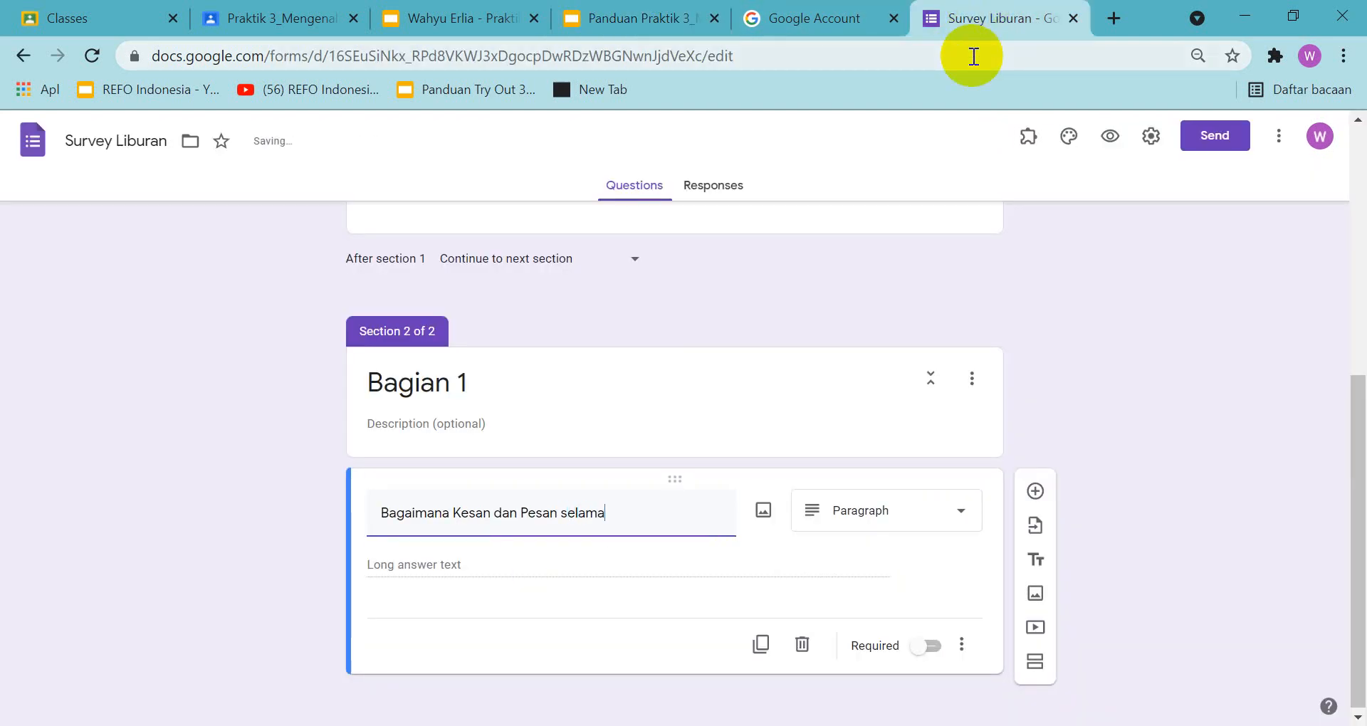
pyautogui.write(' Liburan?')
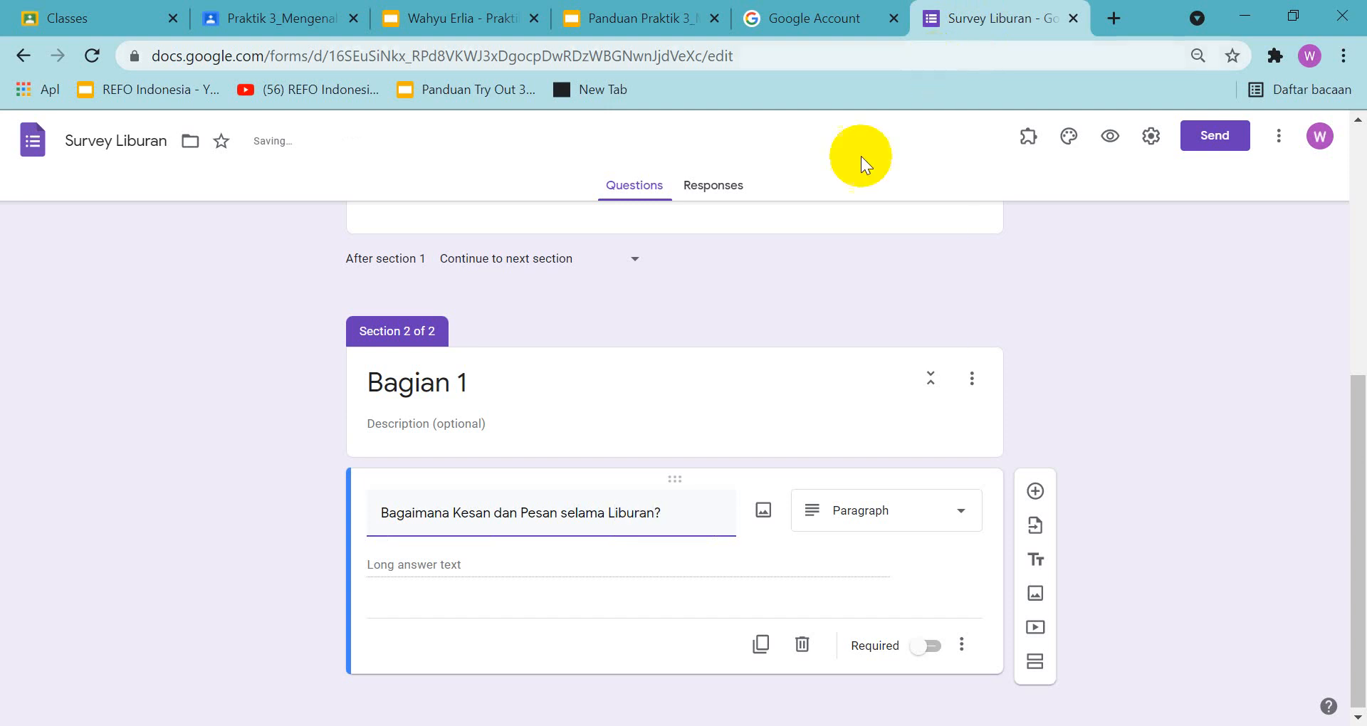
pyautogui.click(656, 20)
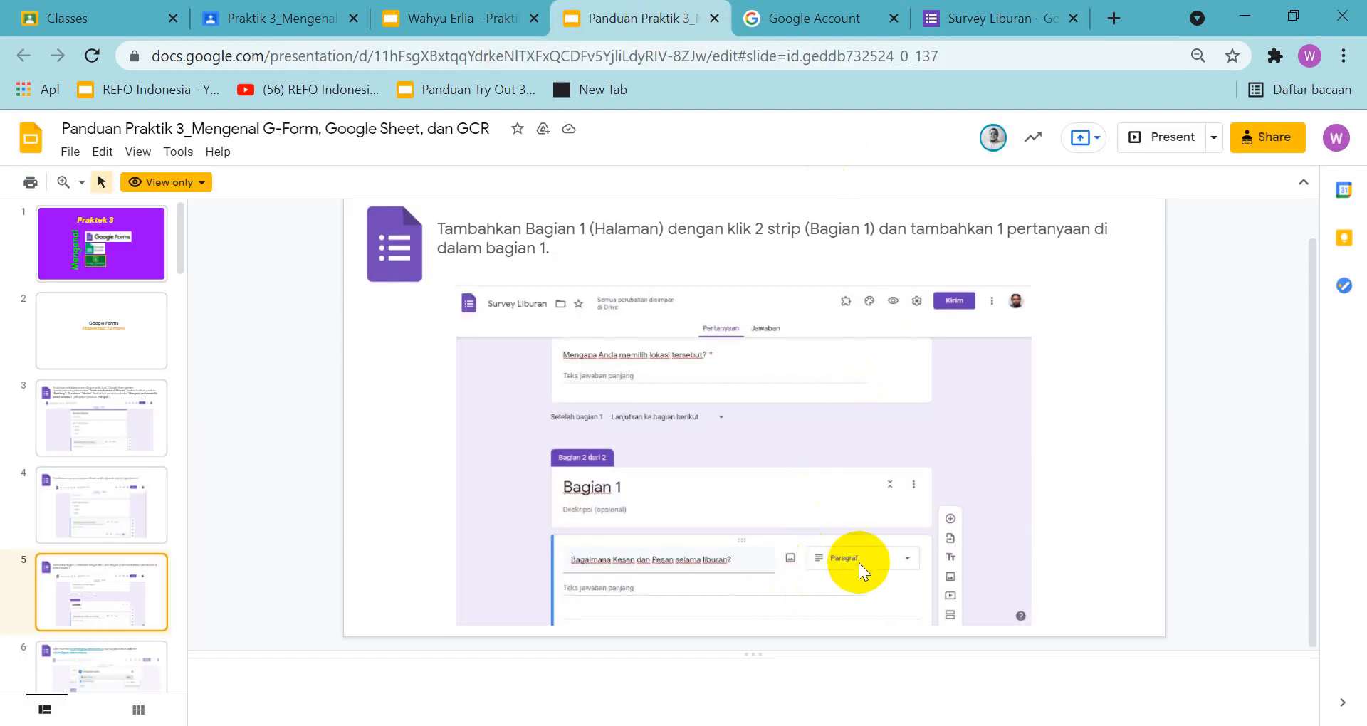
pyautogui.click(973, 22)
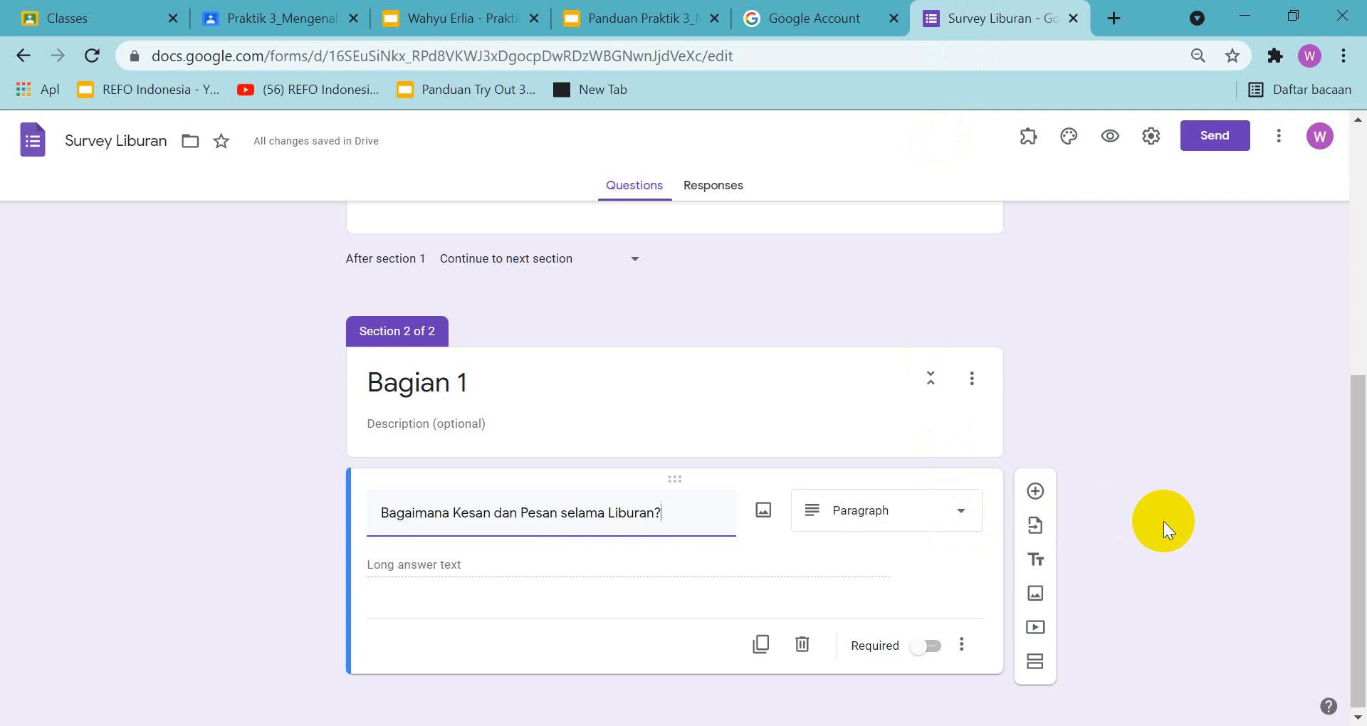
# Enlarge the form page to 90% and copy a screenshot showing the "Bagian 1" section with its new question
pyautogui.scroll(2, 1165, 514)
pyautogui.scroll(-2, 1165, 514)
pyautogui.scroll(2, 1158, 523)
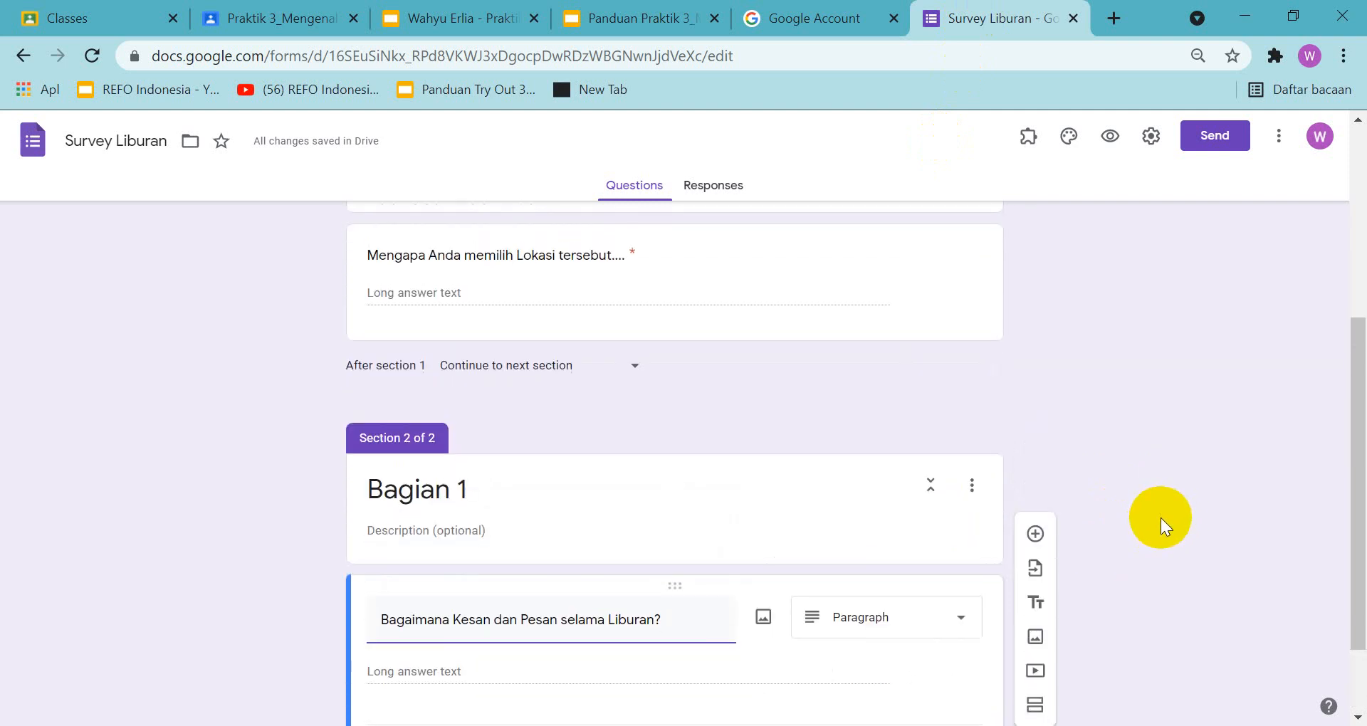
pyautogui.click(1344, 56)
pyautogui.click(1282, 254)
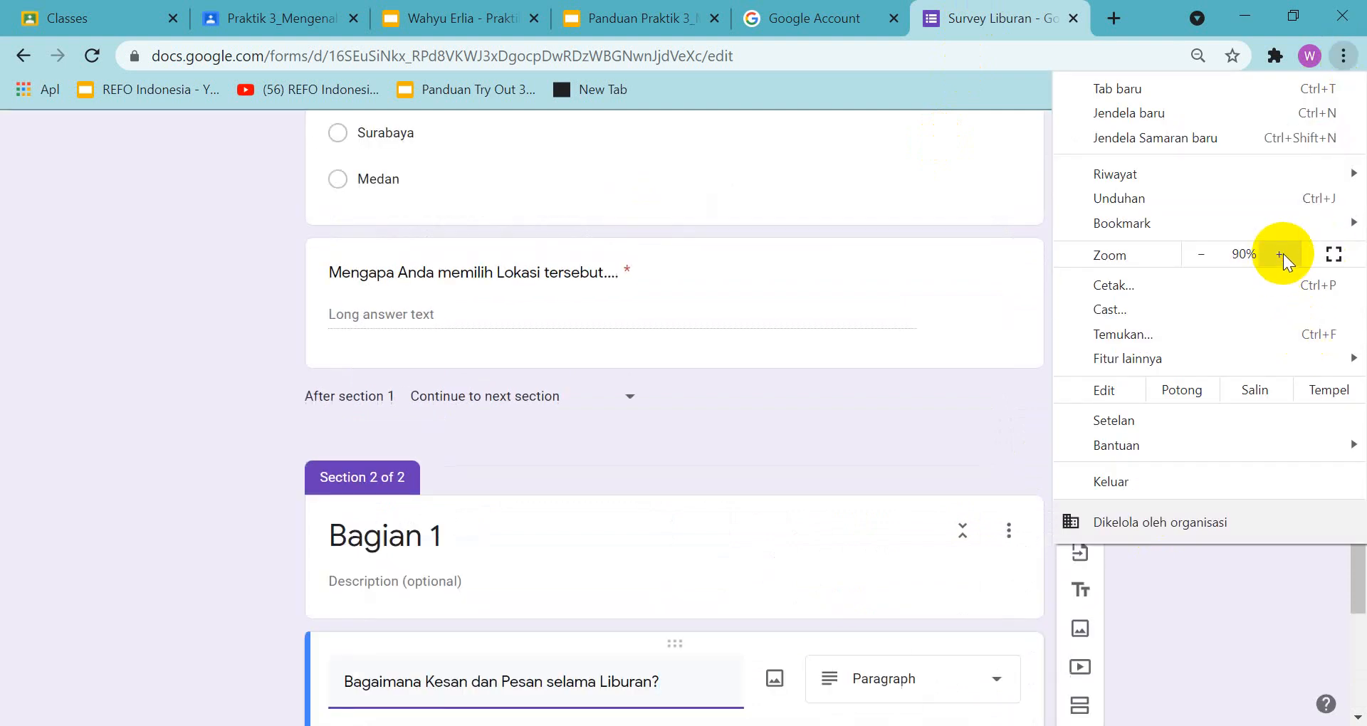
pyautogui.click(864, 430)
pyautogui.moveTo(1357, 347); pyautogui.dragTo(1360, 368)
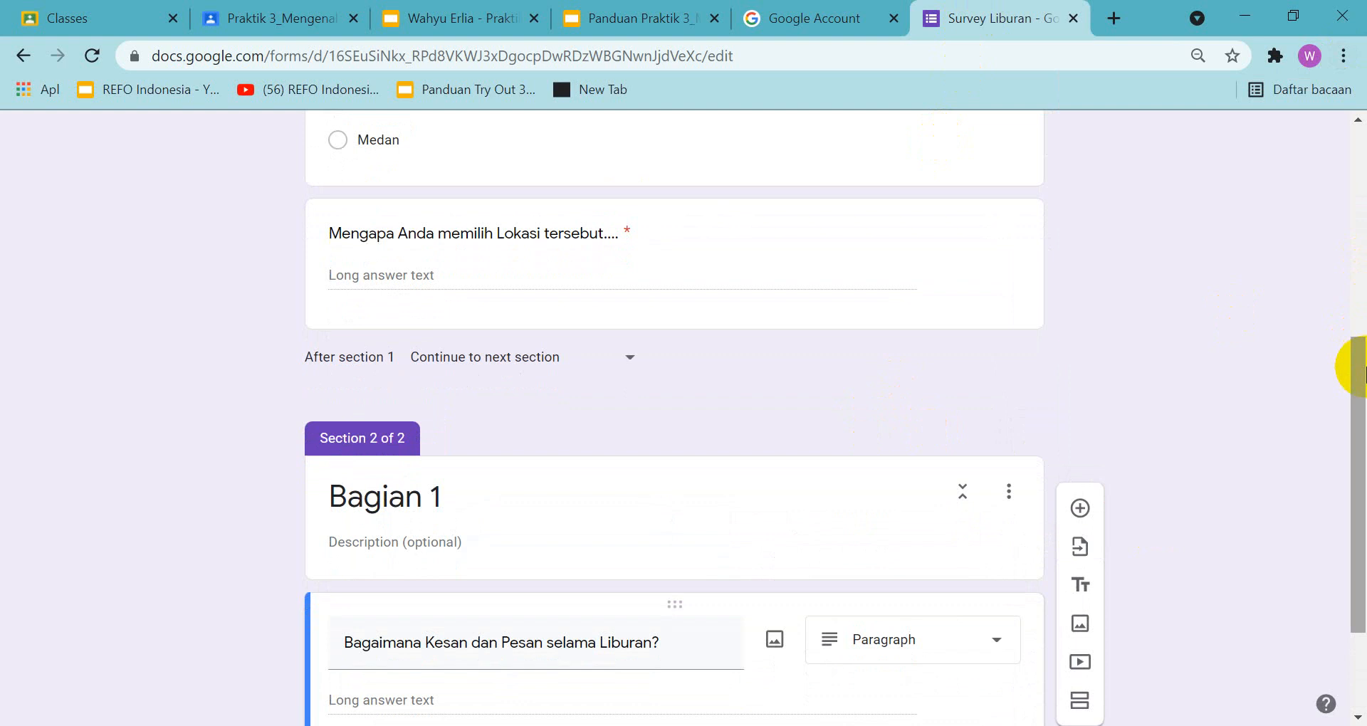
pyautogui.press('Print')
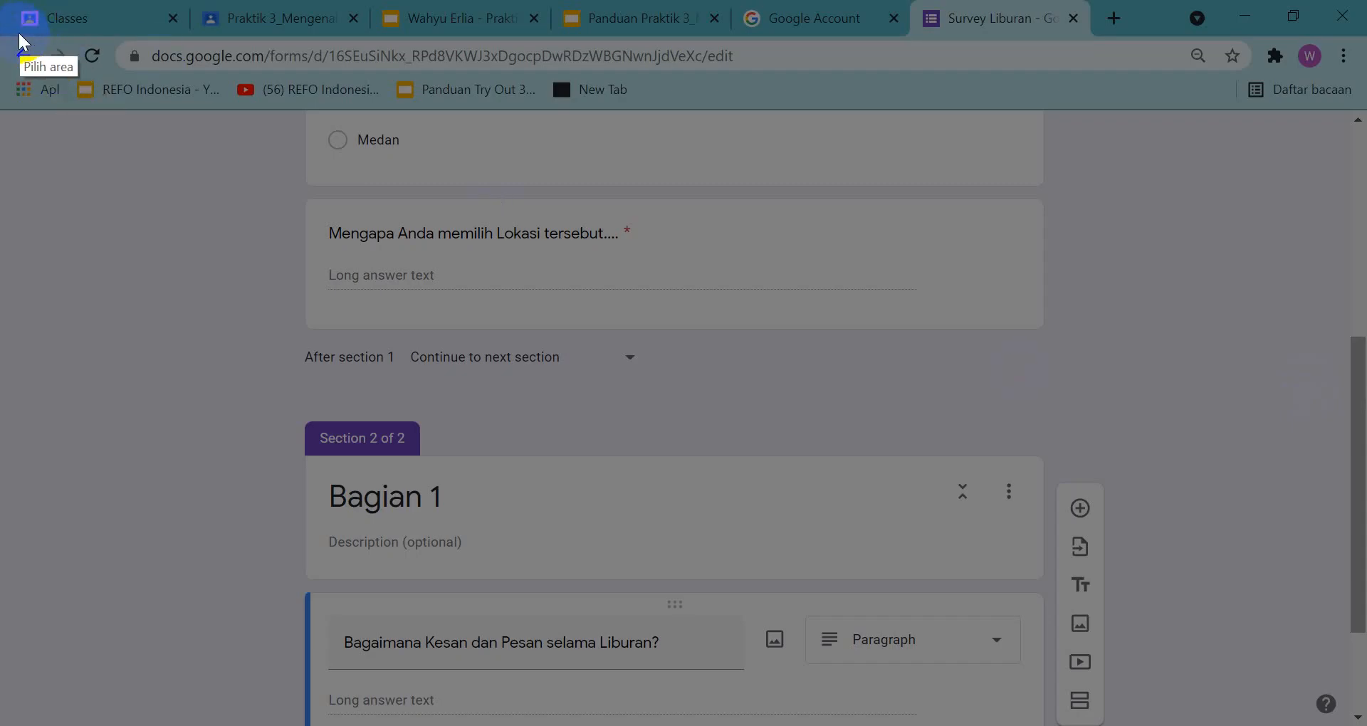
pyautogui.moveTo(11, 30); pyautogui.dragTo(1343, 719)
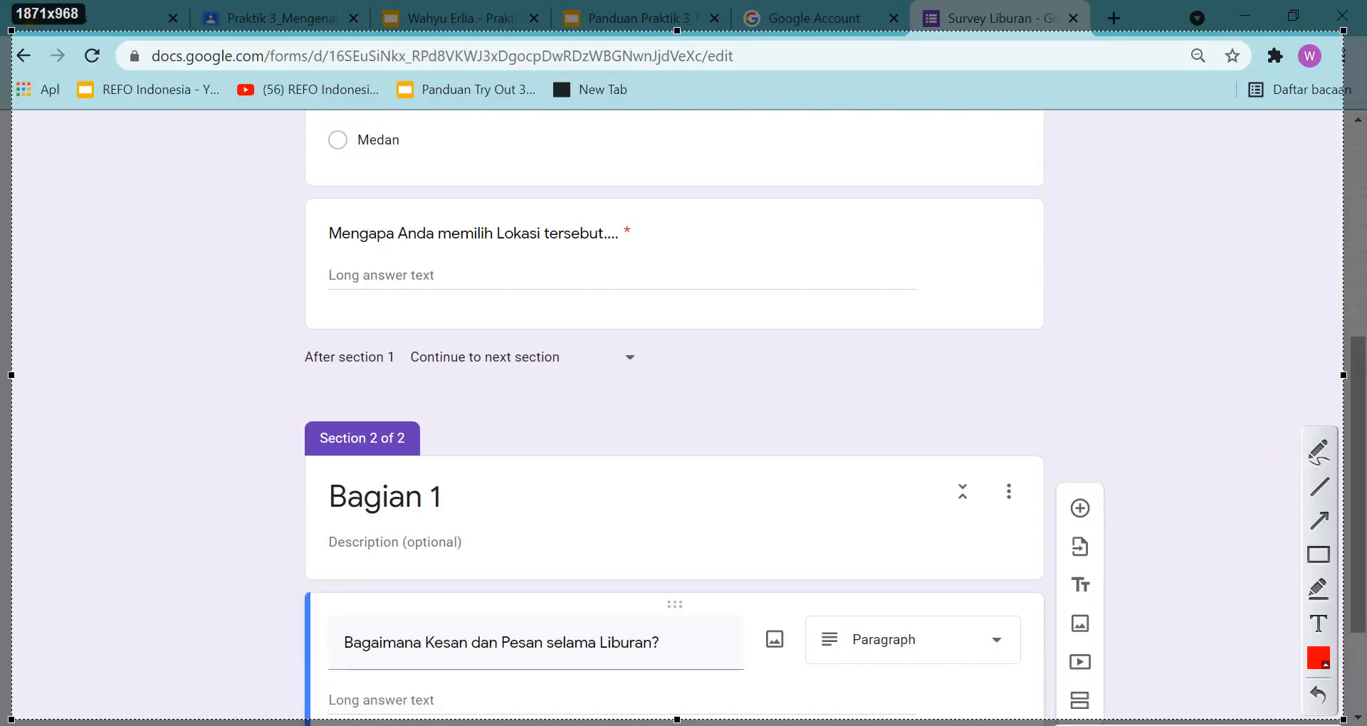
pyautogui.hotkey('ctrl', 'c')
# Paste the screenshot onto slide 5 of the assignment presentation, shrink it slightly and move it up a little below the instruction text
pyautogui.click(473, 20)
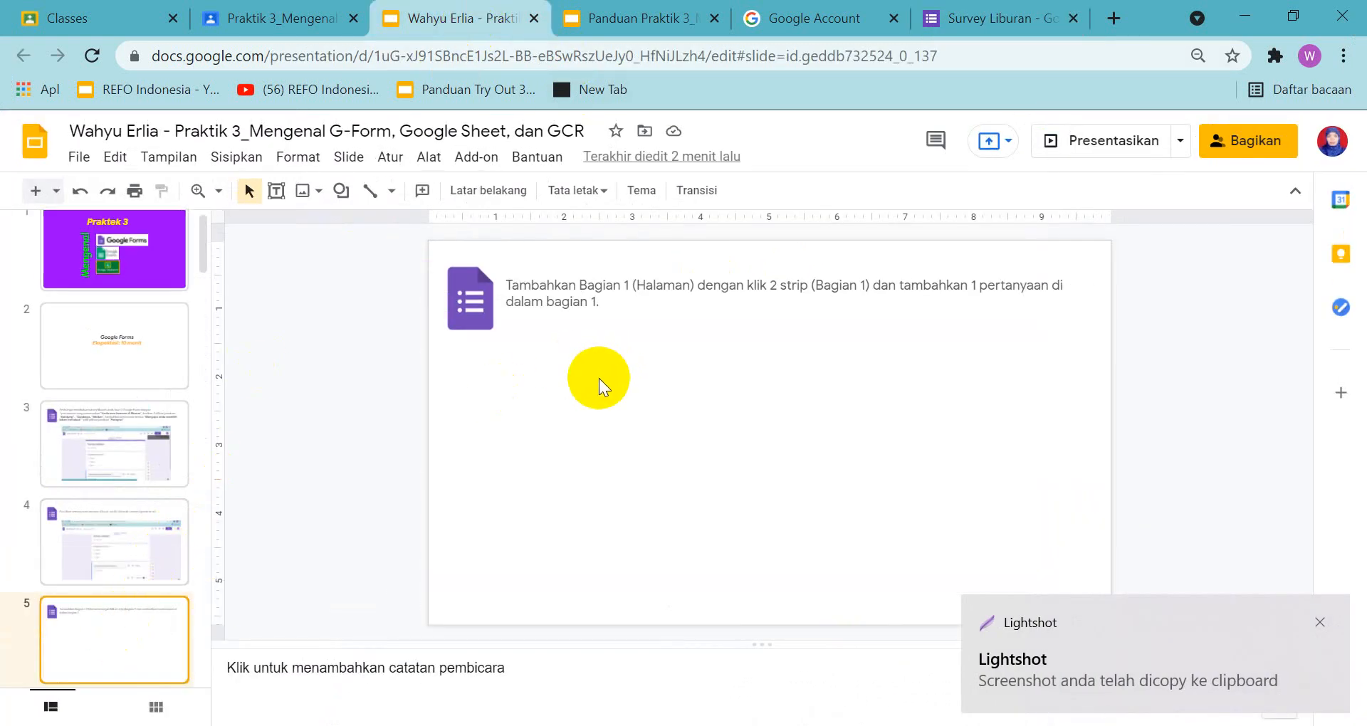
pyautogui.hotkey('ctrl', 'v')
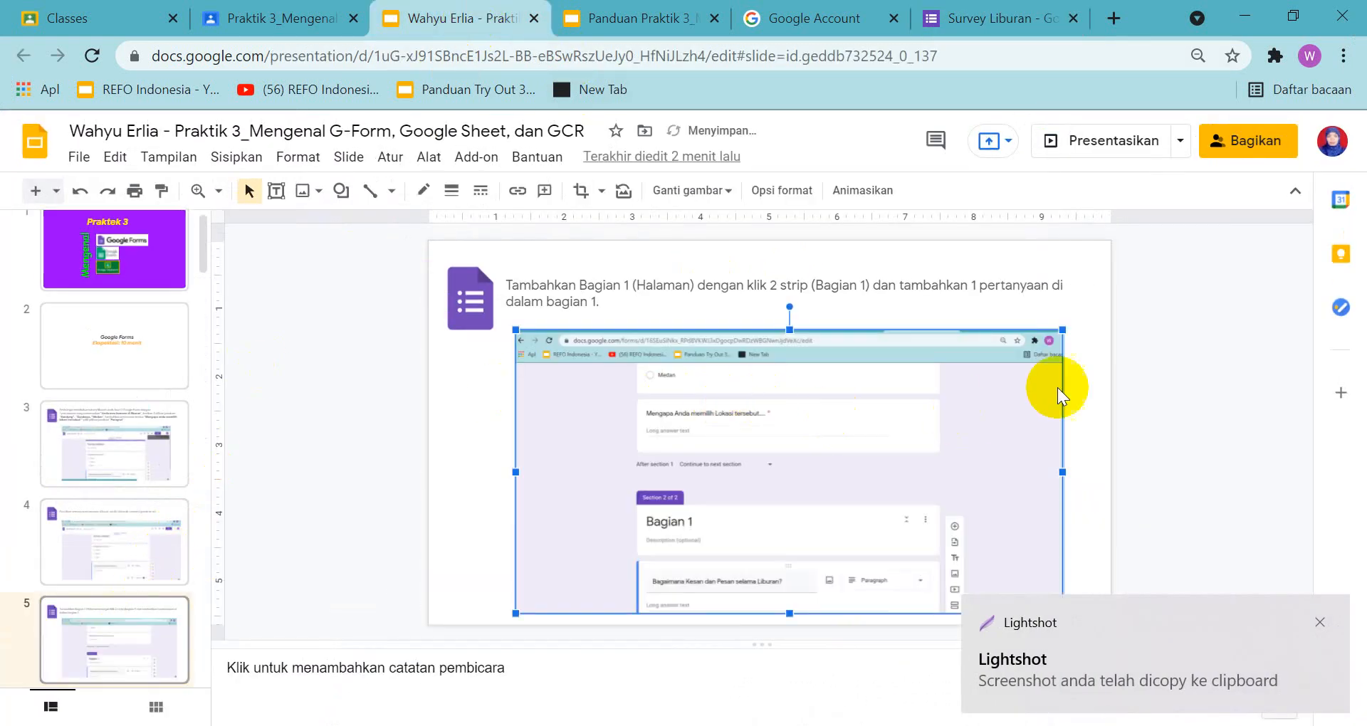
pyautogui.click(1319, 622)
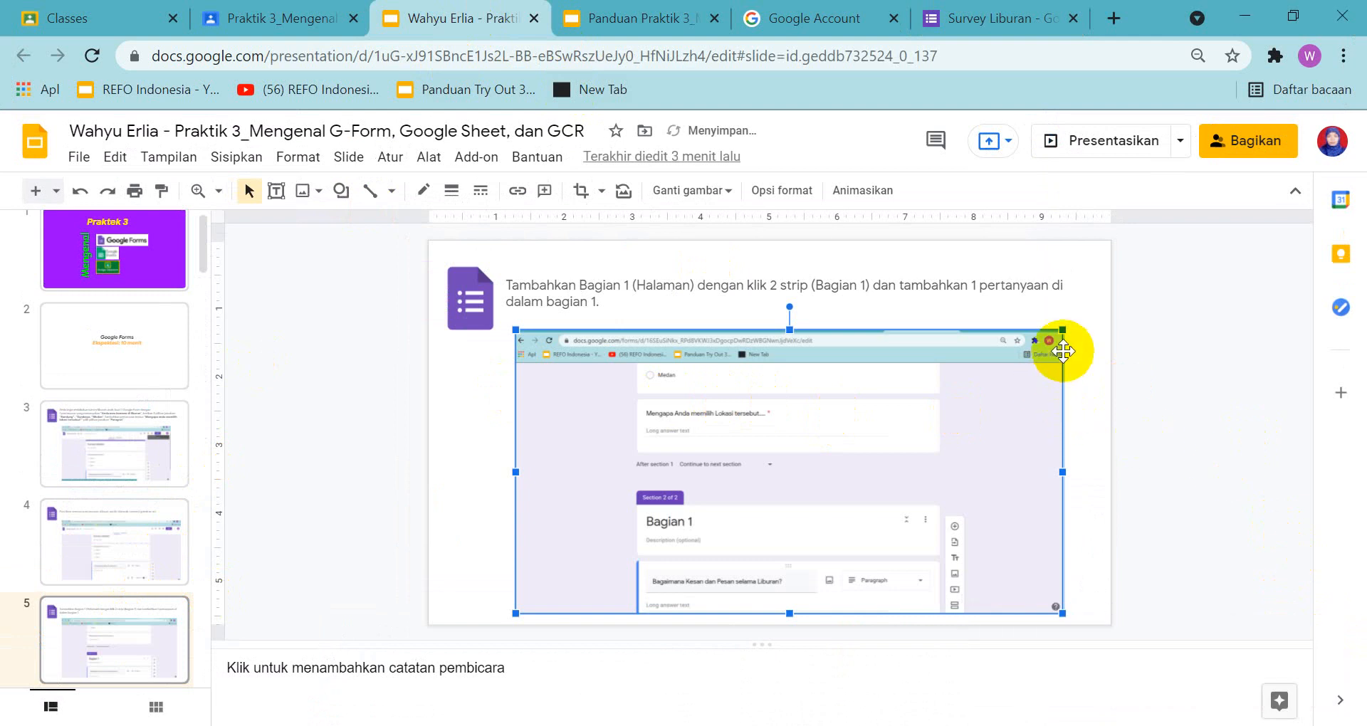
pyautogui.moveTo(1062, 331); pyautogui.dragTo(1058, 334)
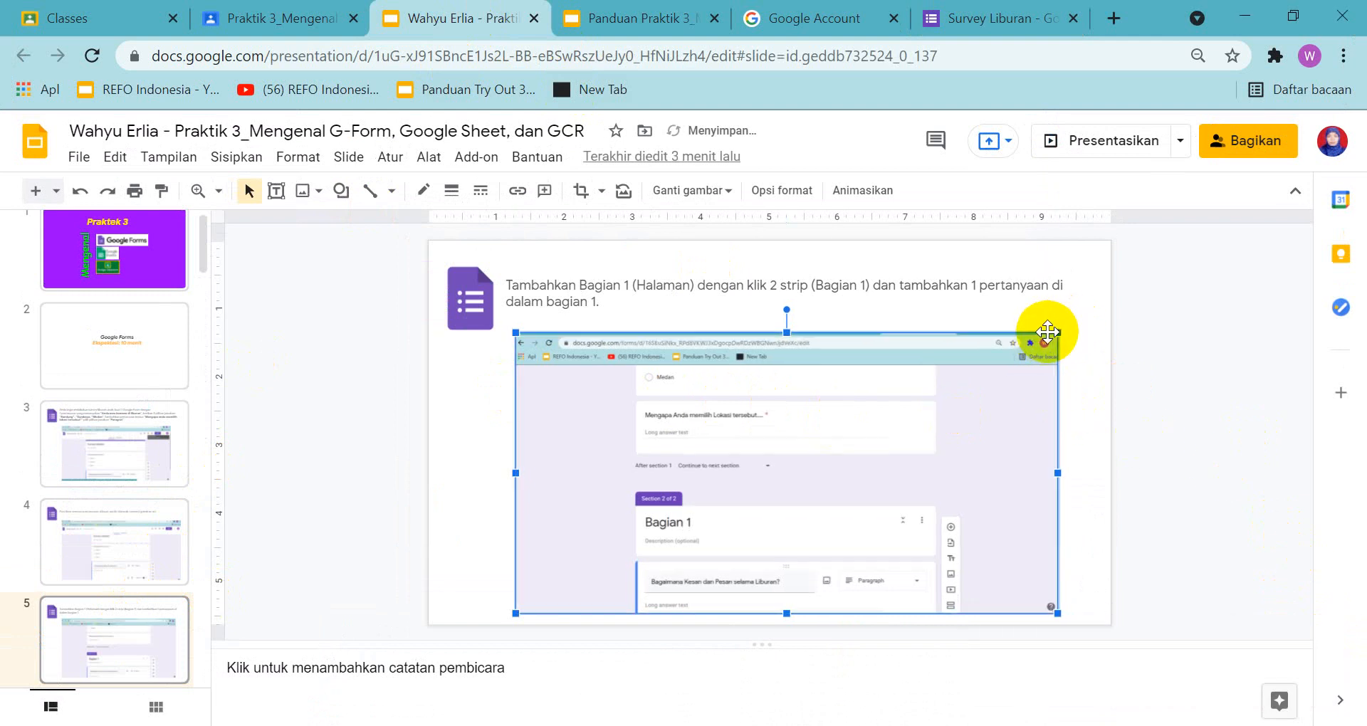
pyautogui.moveTo(953, 371); pyautogui.dragTo(955, 363)
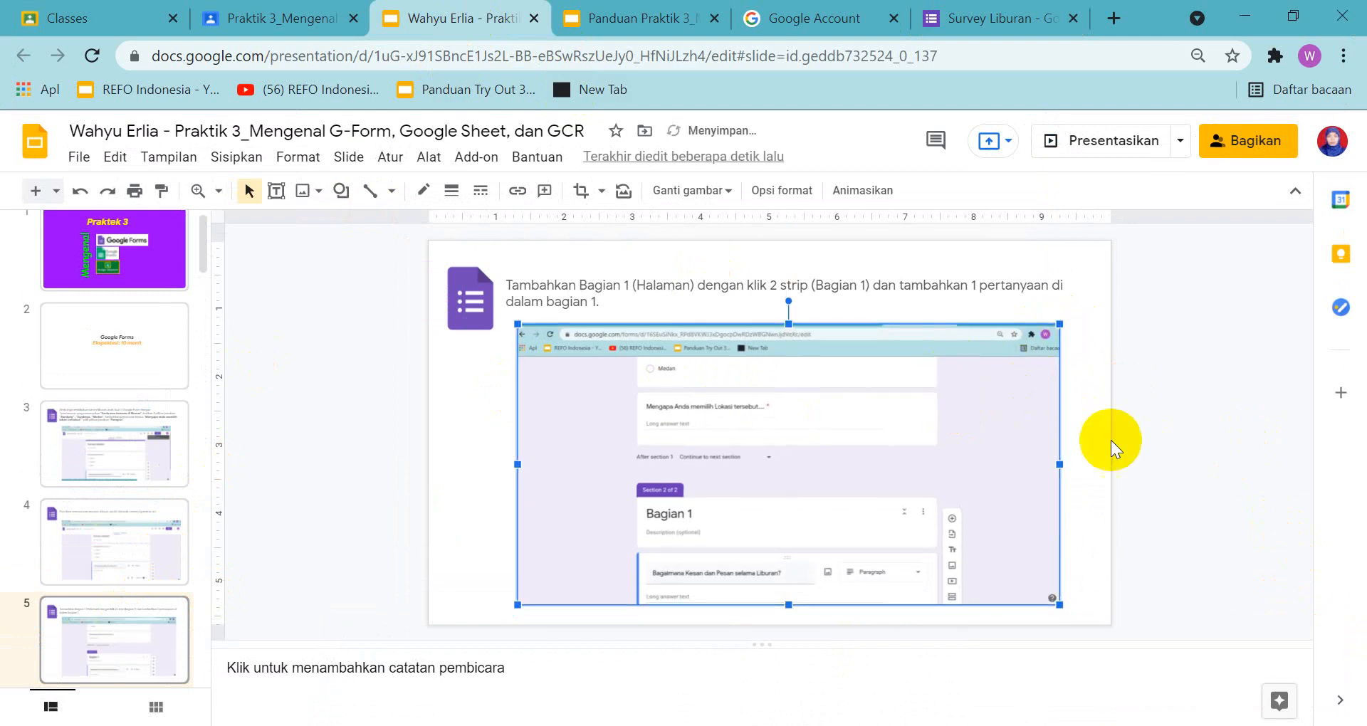
pyautogui.click(1082, 431)
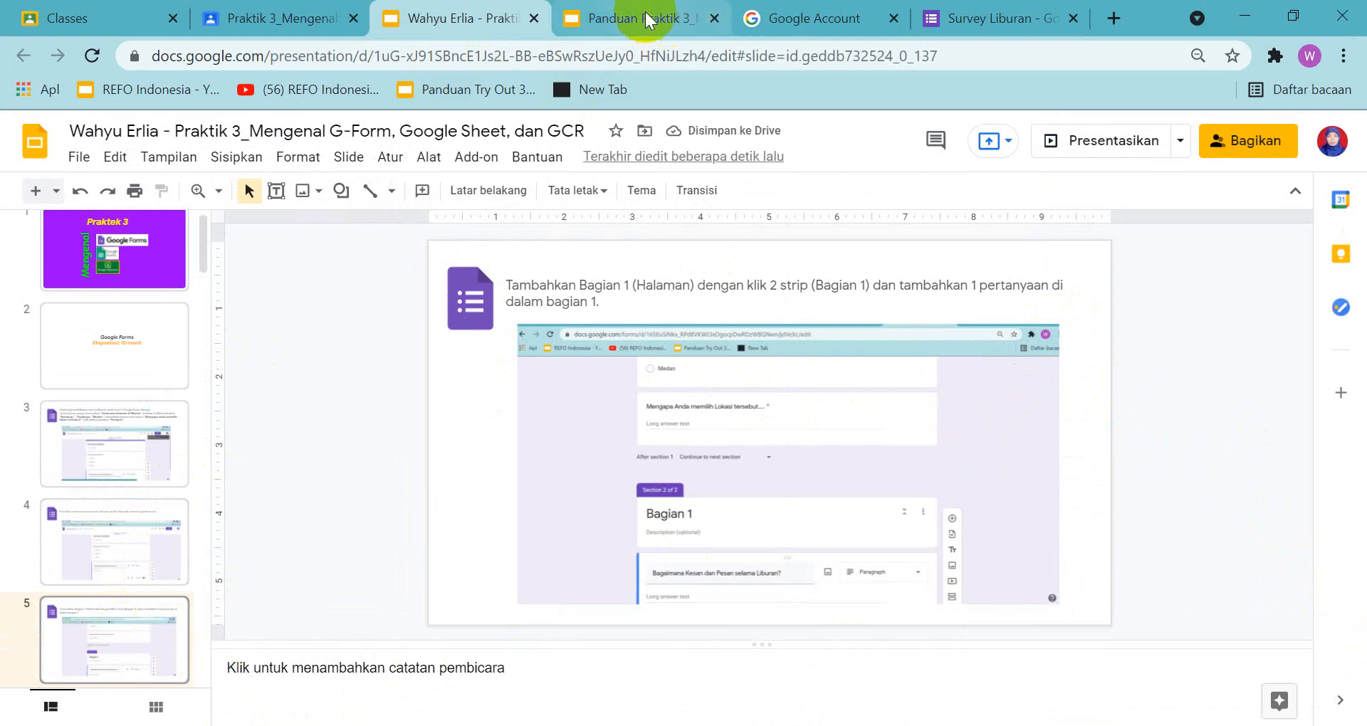
# Open slide 6 in the assignment and in the guide presentation, and read the guide's instruction and example on sending and sharing the form
pyautogui.scroll(-2, 104, 649)
pyautogui.click(113, 629)
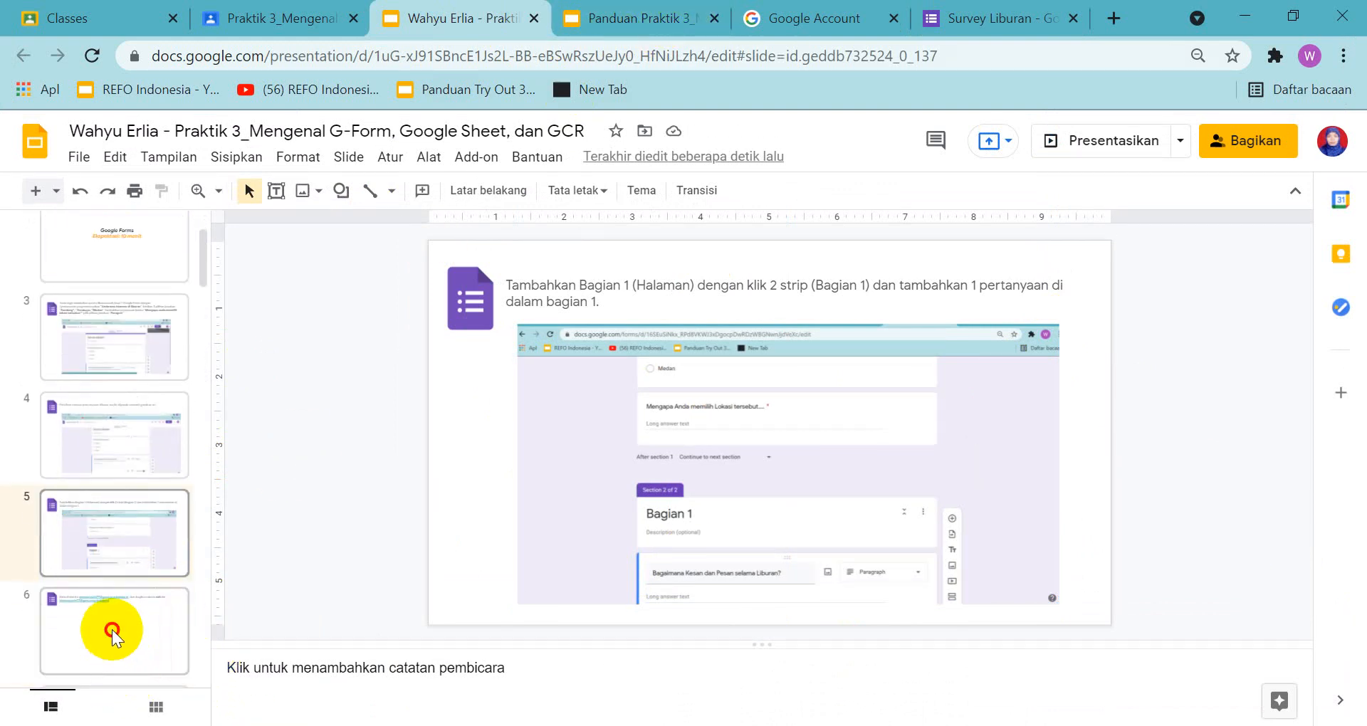
pyautogui.click(626, 20)
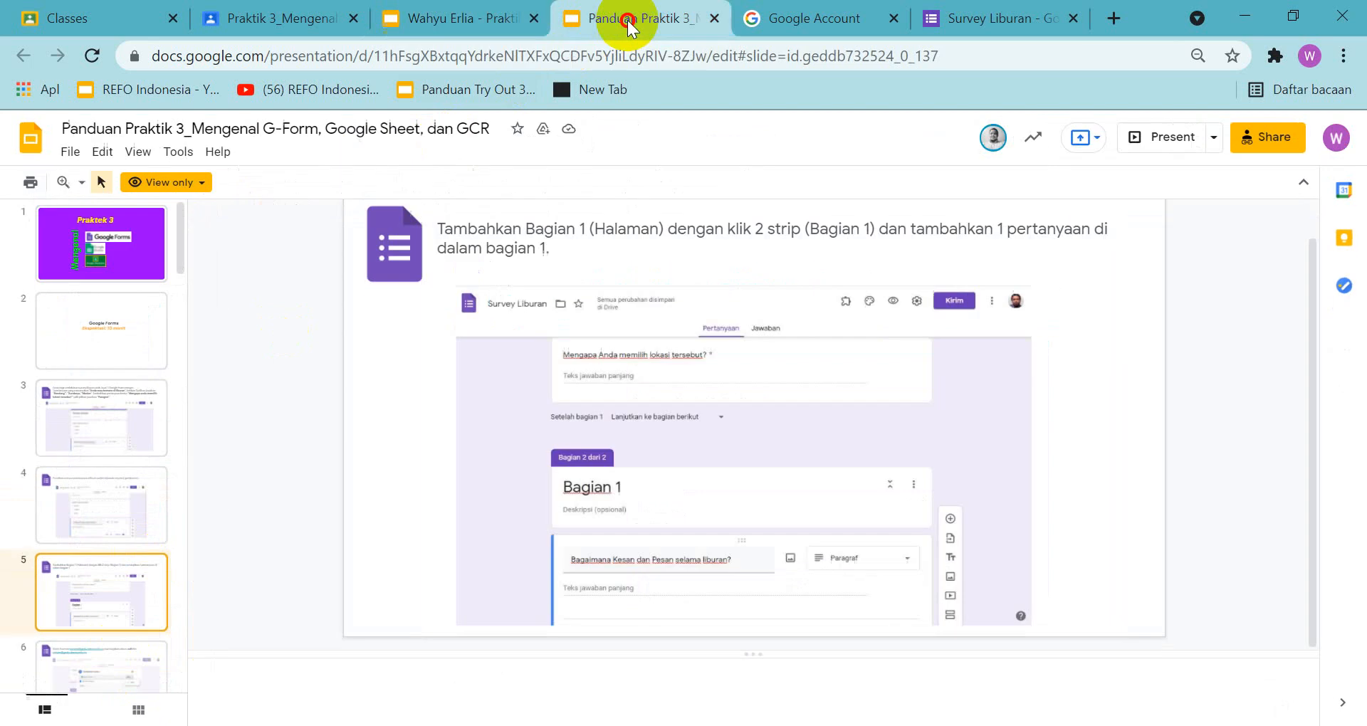
pyautogui.scroll(-2, 150, 669)
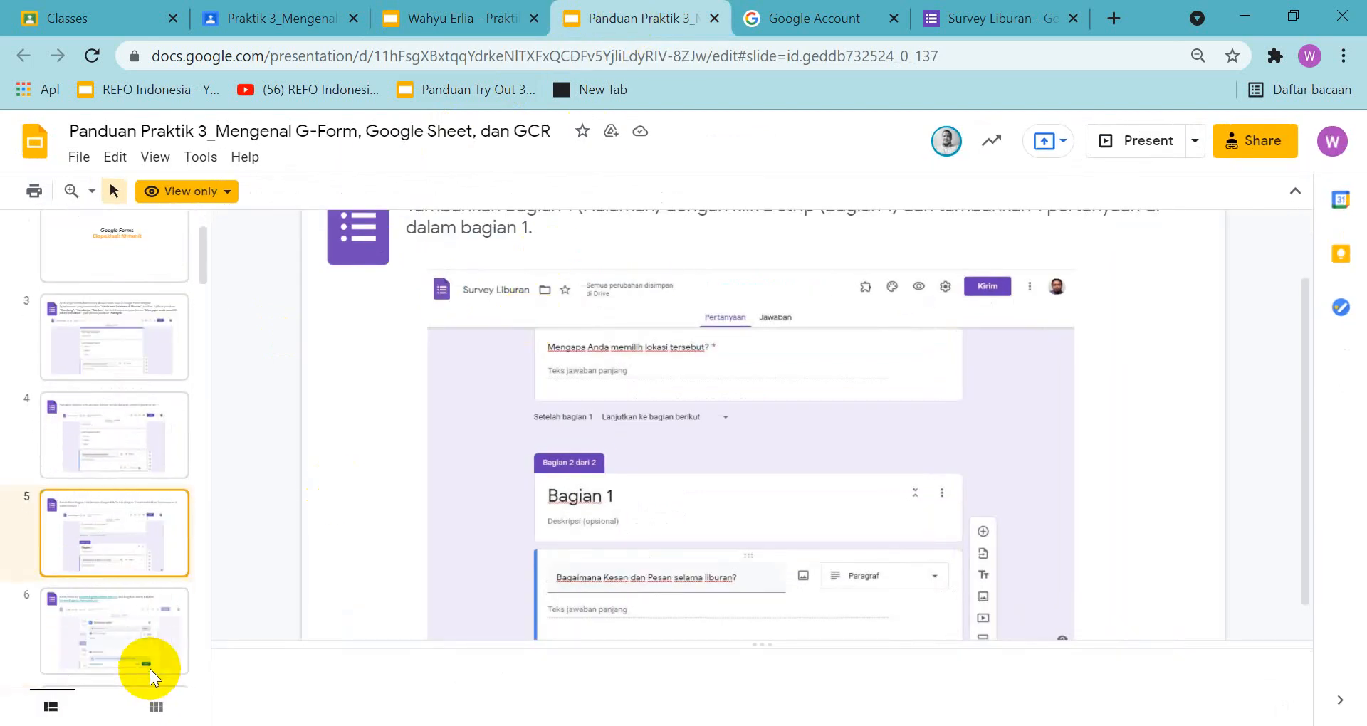
pyautogui.click(118, 620)
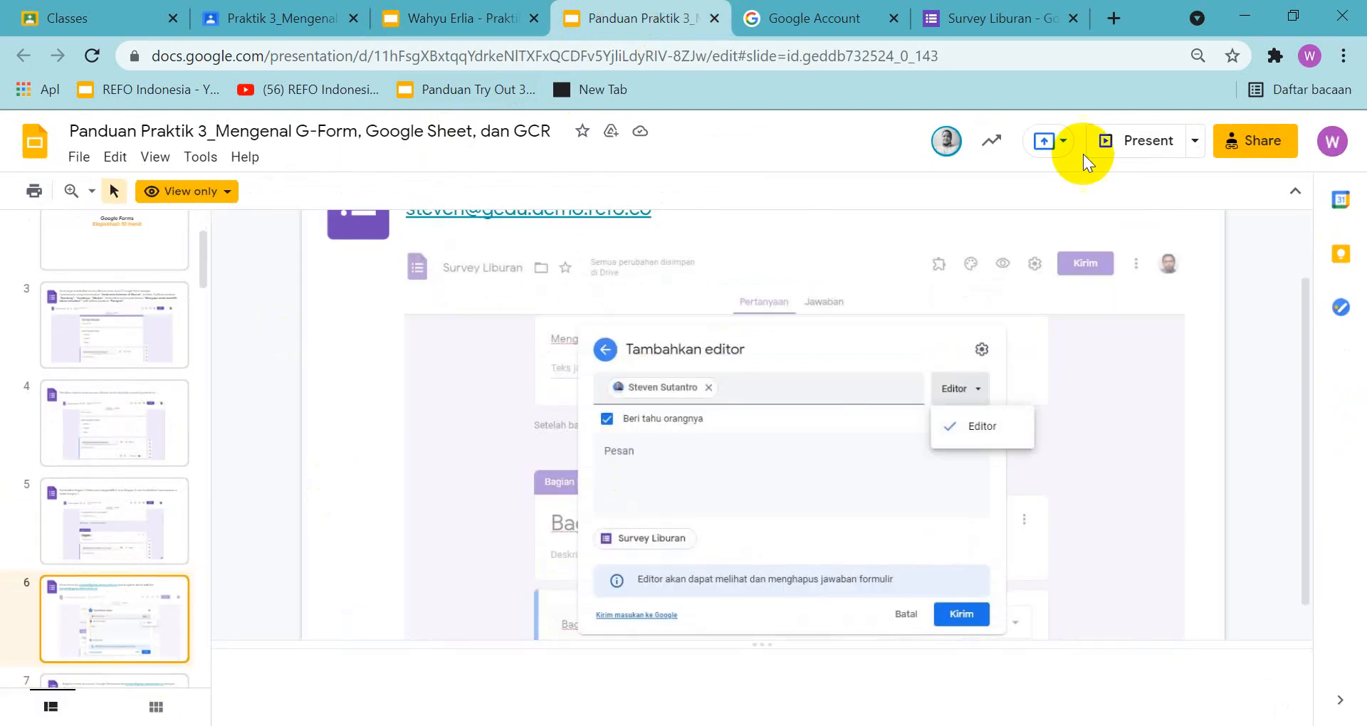
pyautogui.click(91, 191)
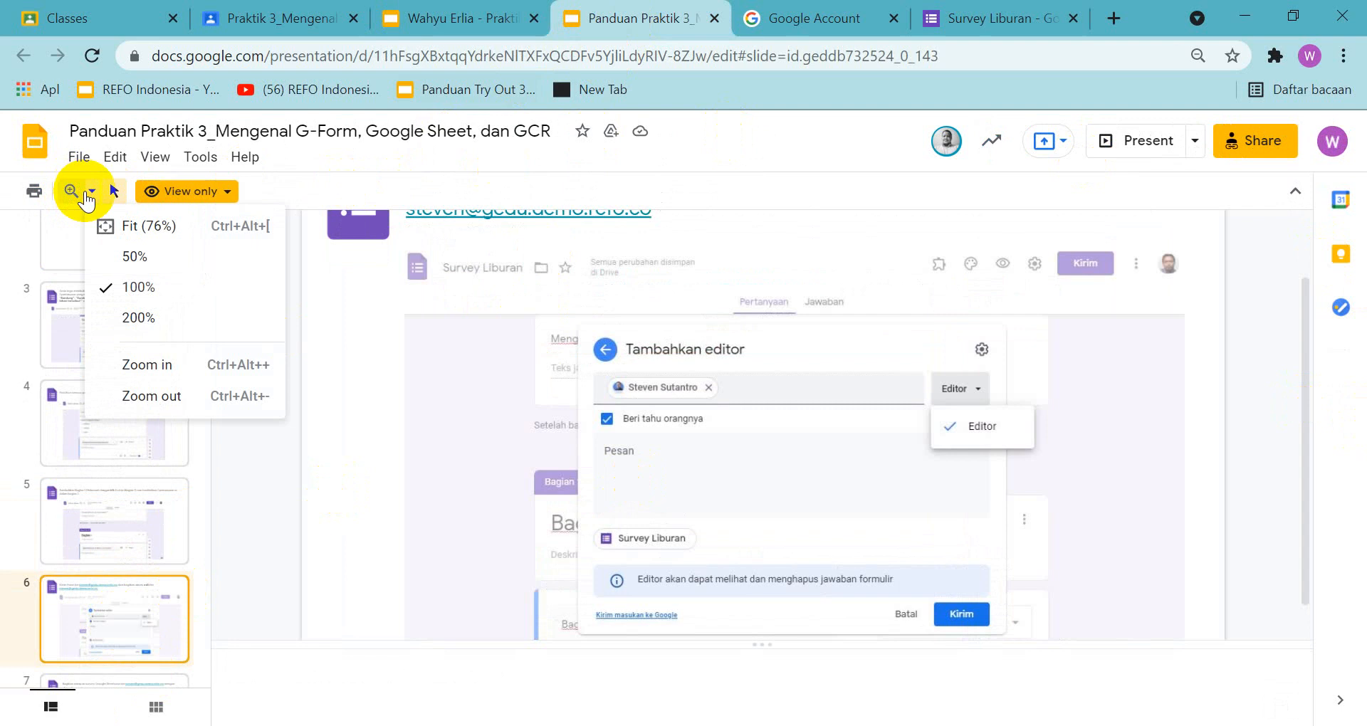
pyautogui.click(136, 258)
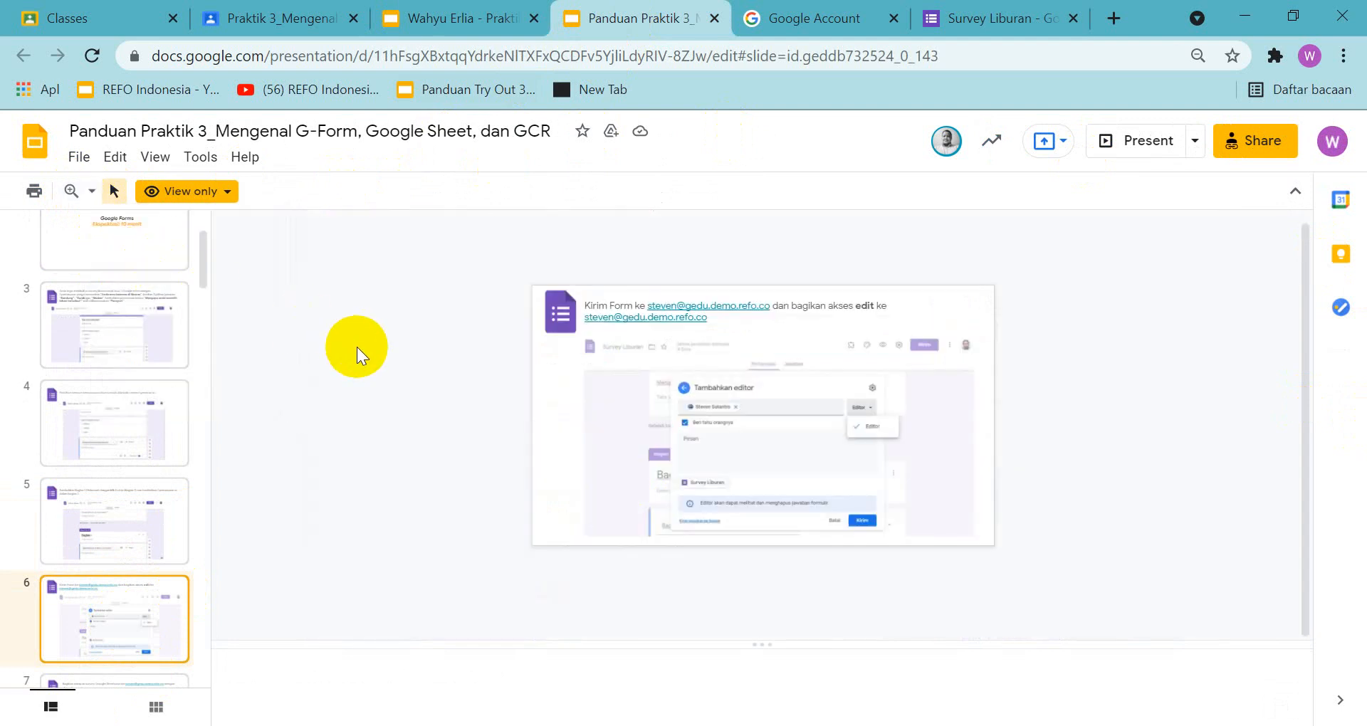
pyautogui.click(90, 191)
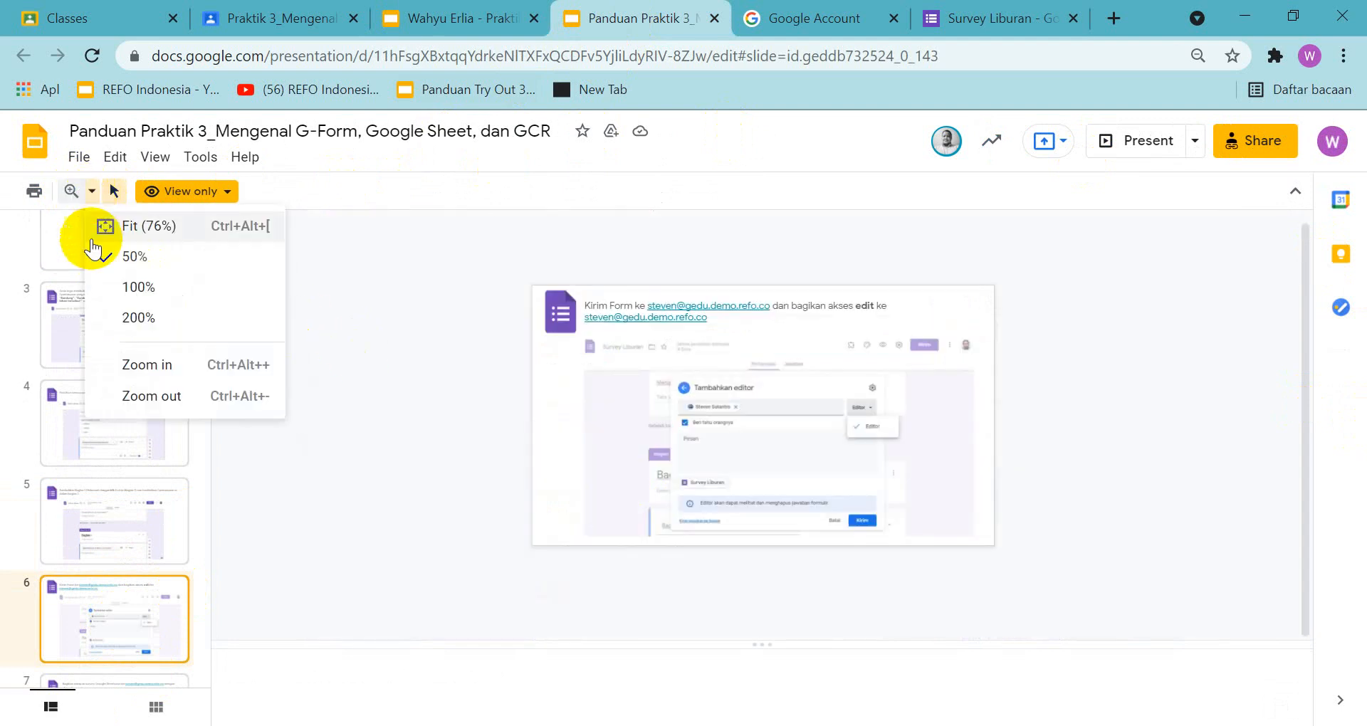
pyautogui.click(128, 287)
pyautogui.scroll(1, 1022, 396)
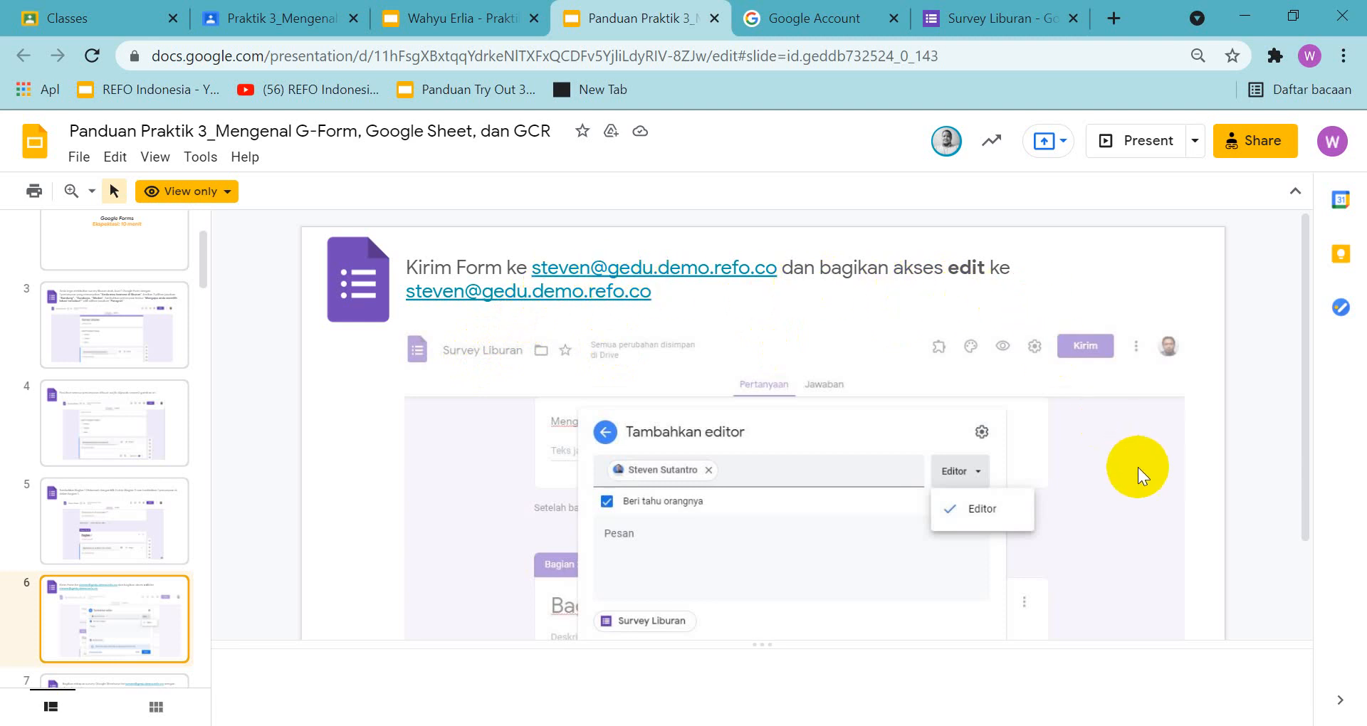
pyautogui.scroll(-2, 1138, 468)
pyautogui.scroll(2, 1138, 467)
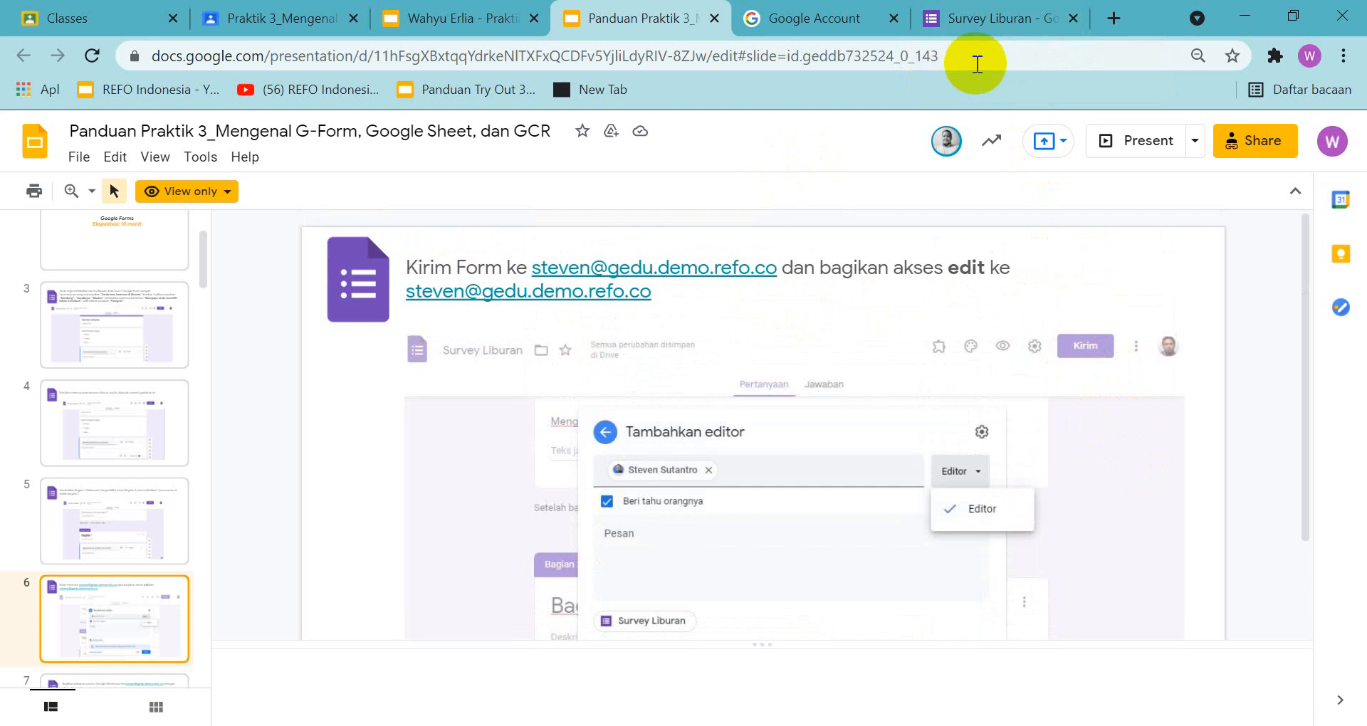
# Open the email sending options for the Survey Liburan form and check them against slide 6 of the guide
pyautogui.click(993, 17)
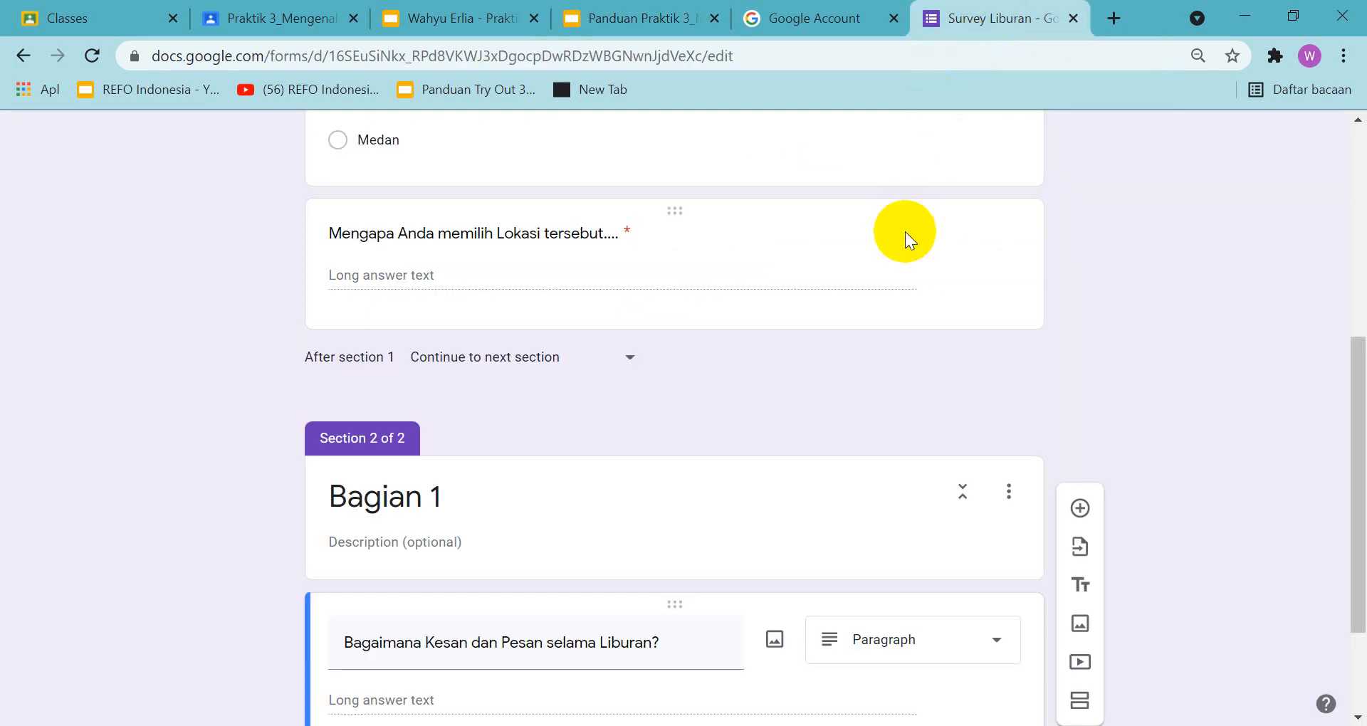
pyautogui.scroll(6, 906, 234)
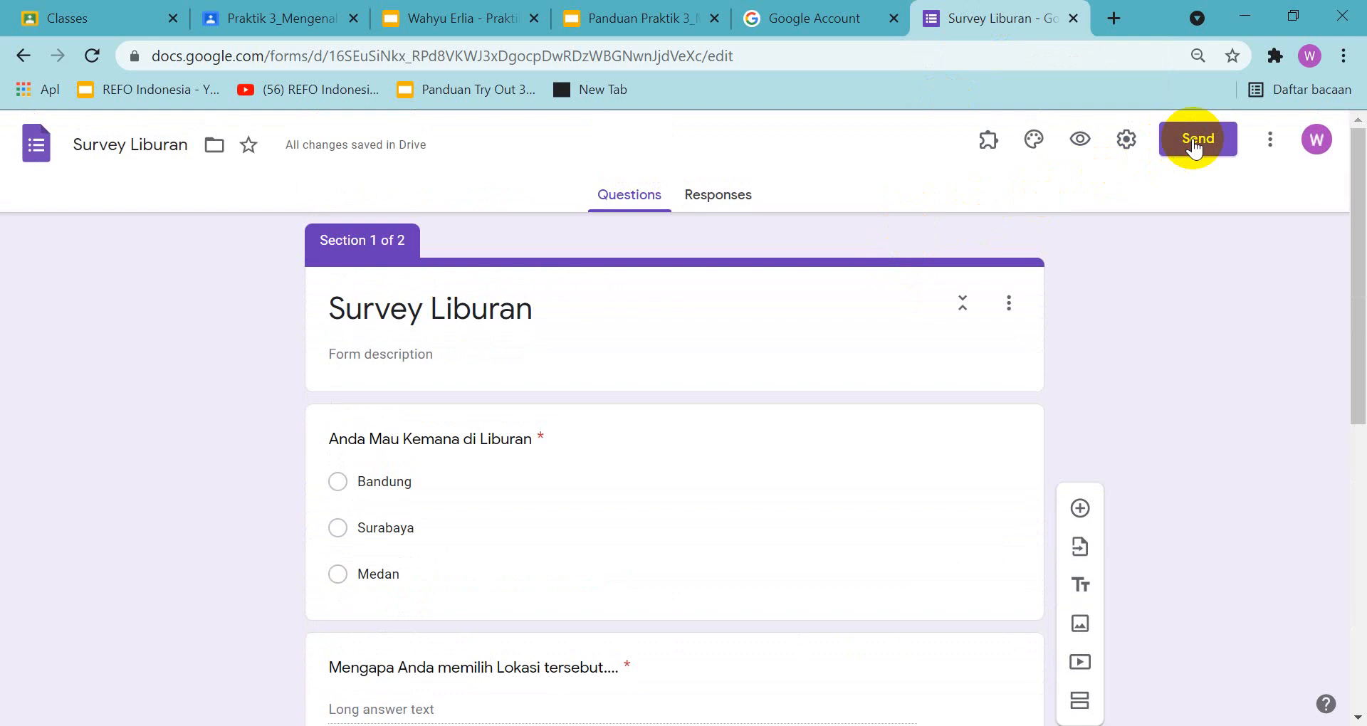
pyautogui.click(1195, 146)
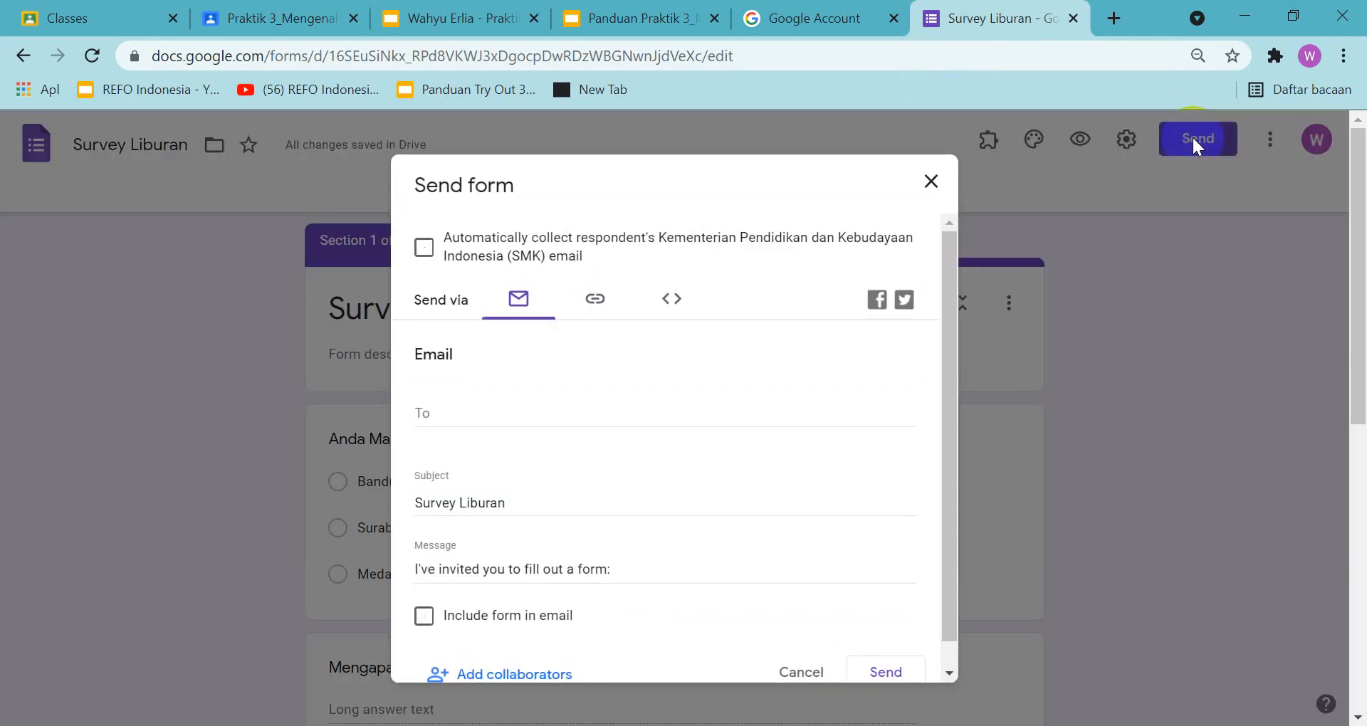
pyautogui.click(636, 21)
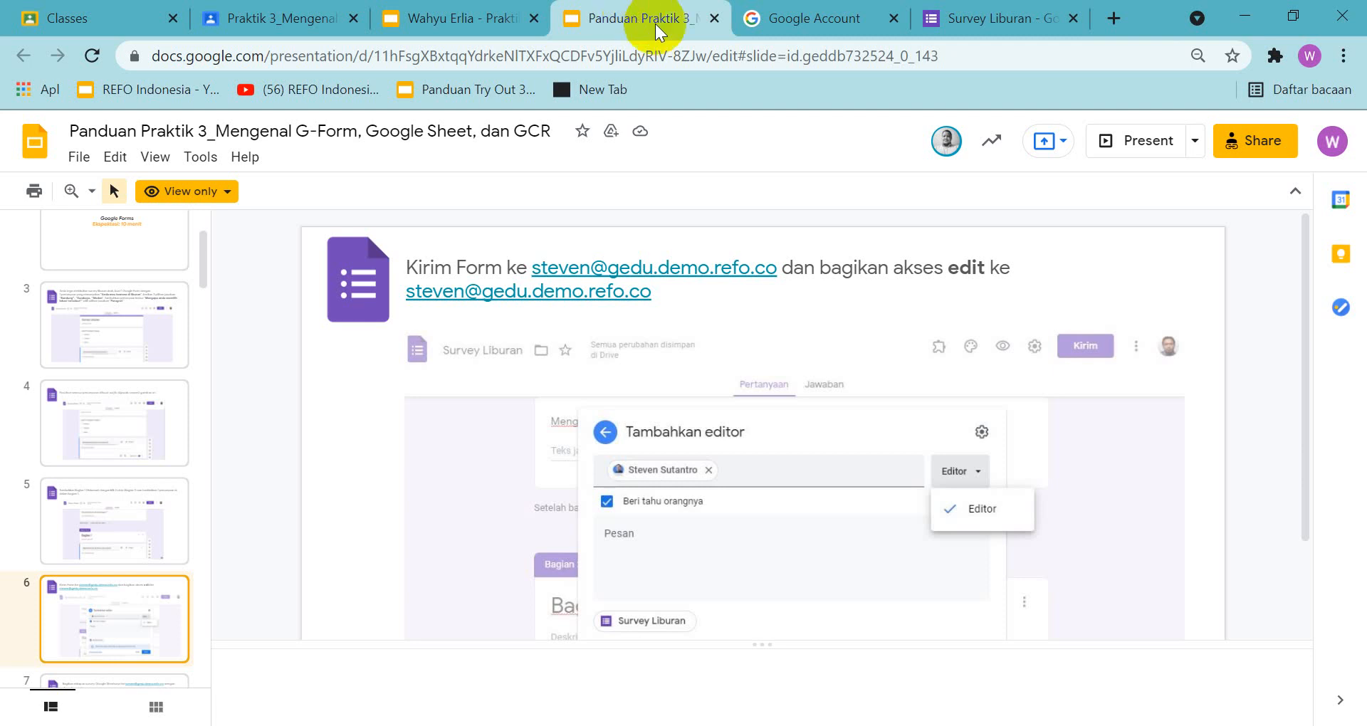
pyautogui.click(1025, 25)
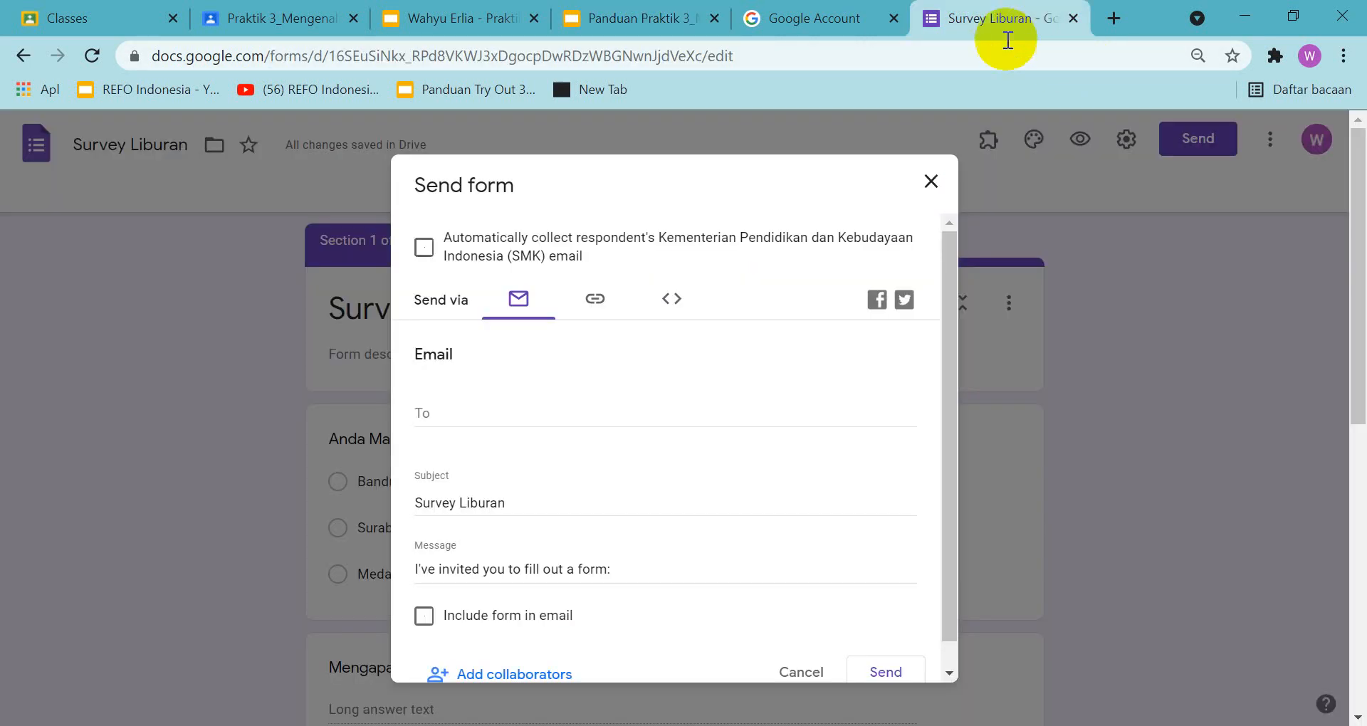
# Start filling in the form's email recipient and copy the full e-mail address from the instruction on the guide's slide 6
pyautogui.click(537, 409)
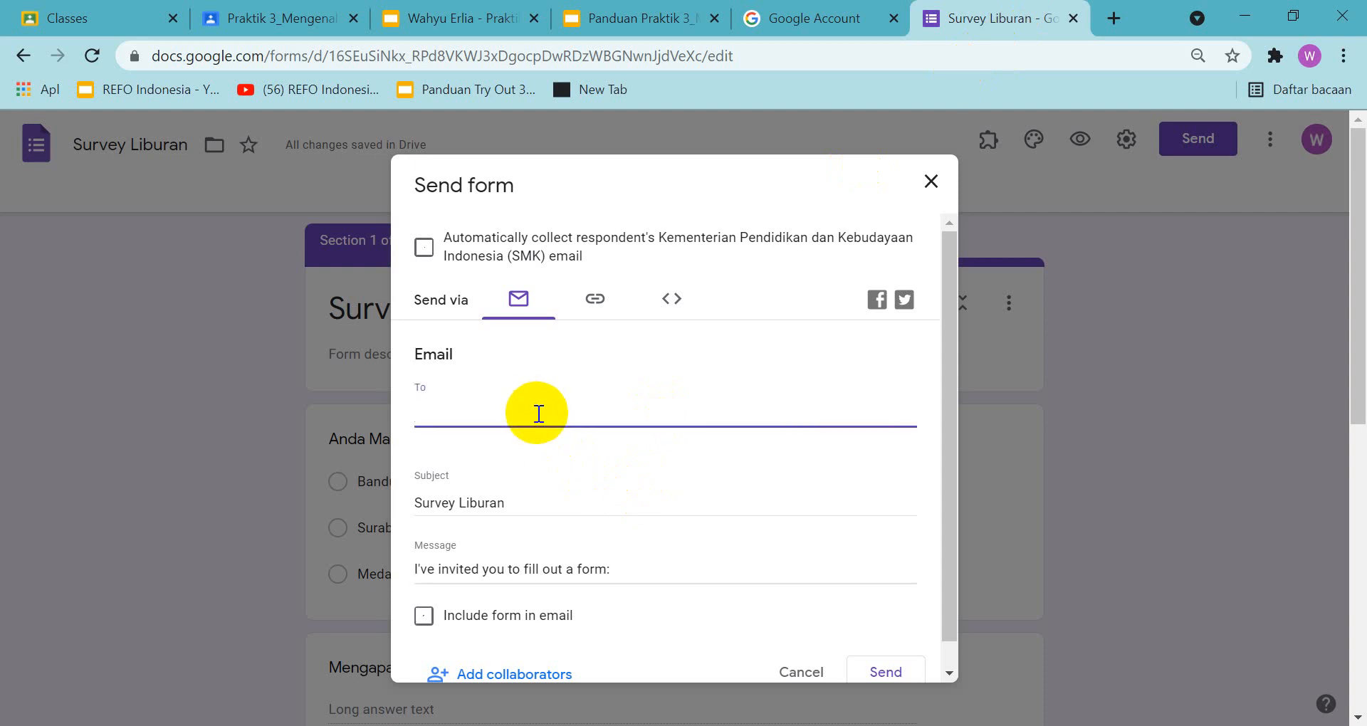
pyautogui.write('steven')
pyautogui.click(639, 18)
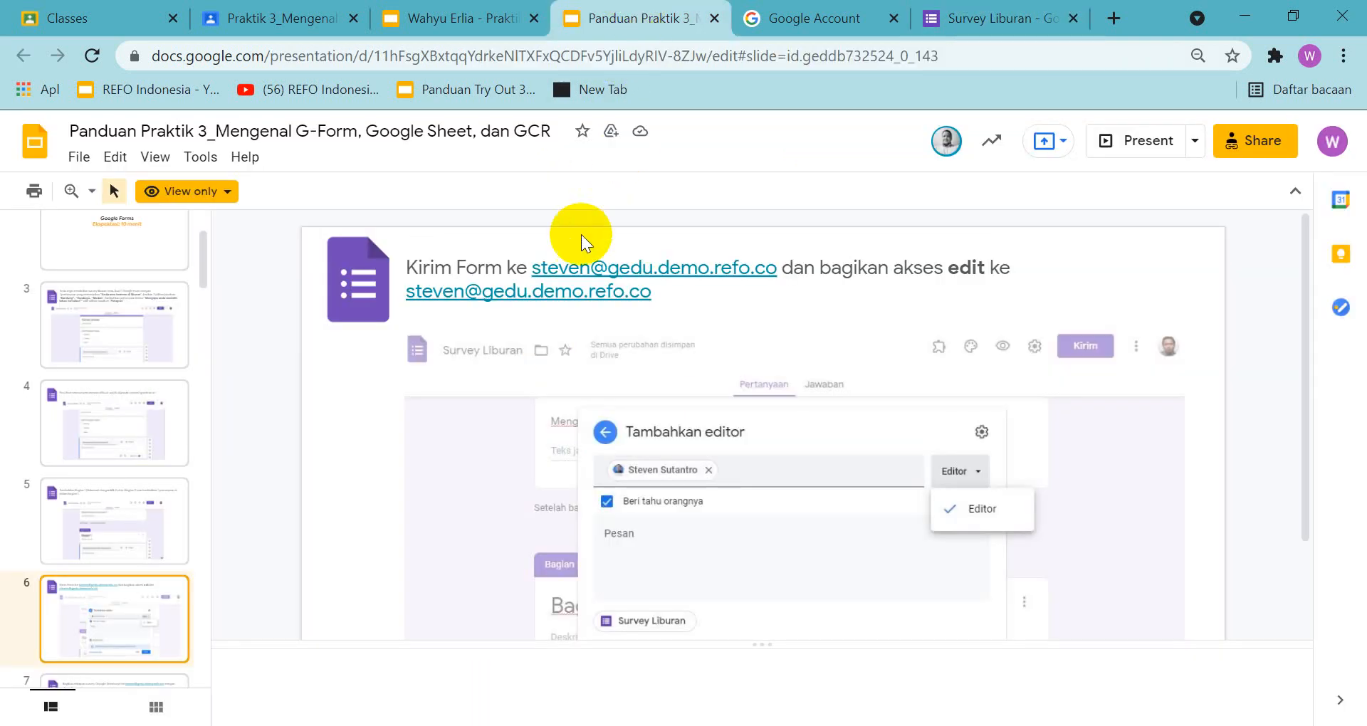
pyautogui.moveTo(536, 268); pyautogui.dragTo(778, 269)
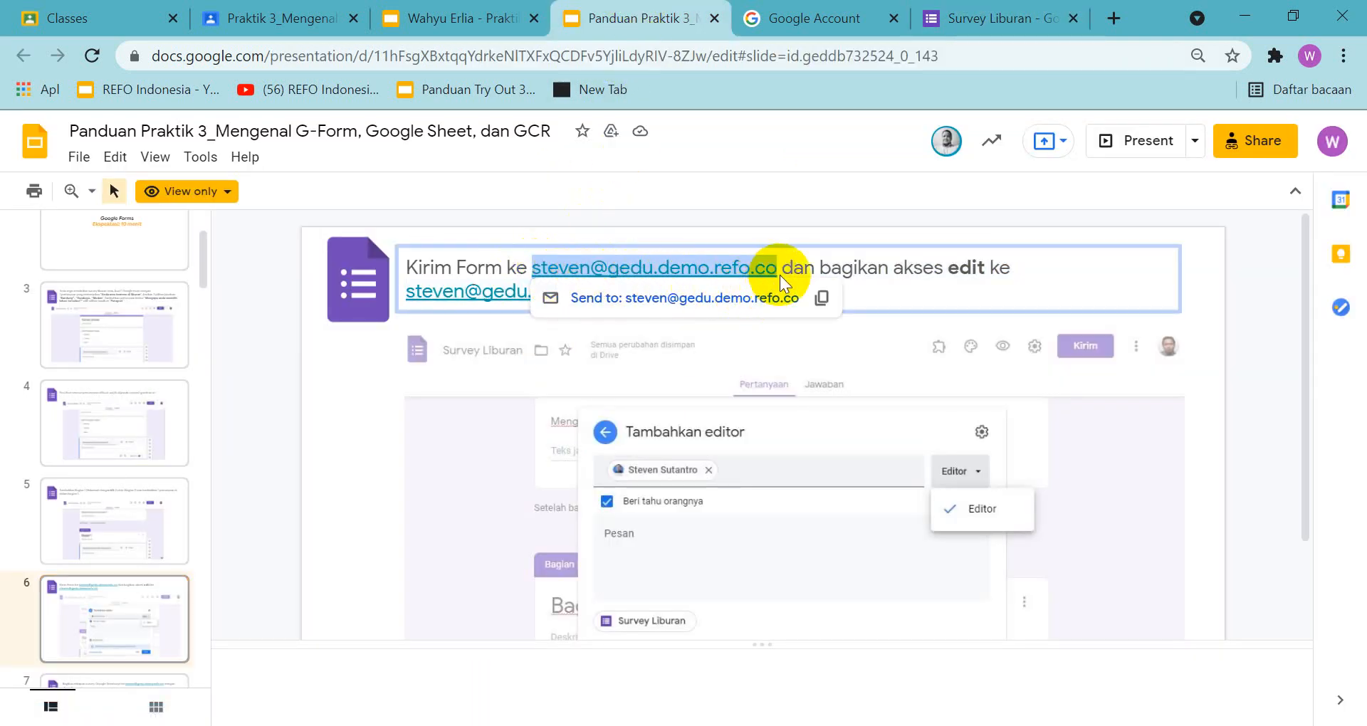
pyautogui.click(823, 299)
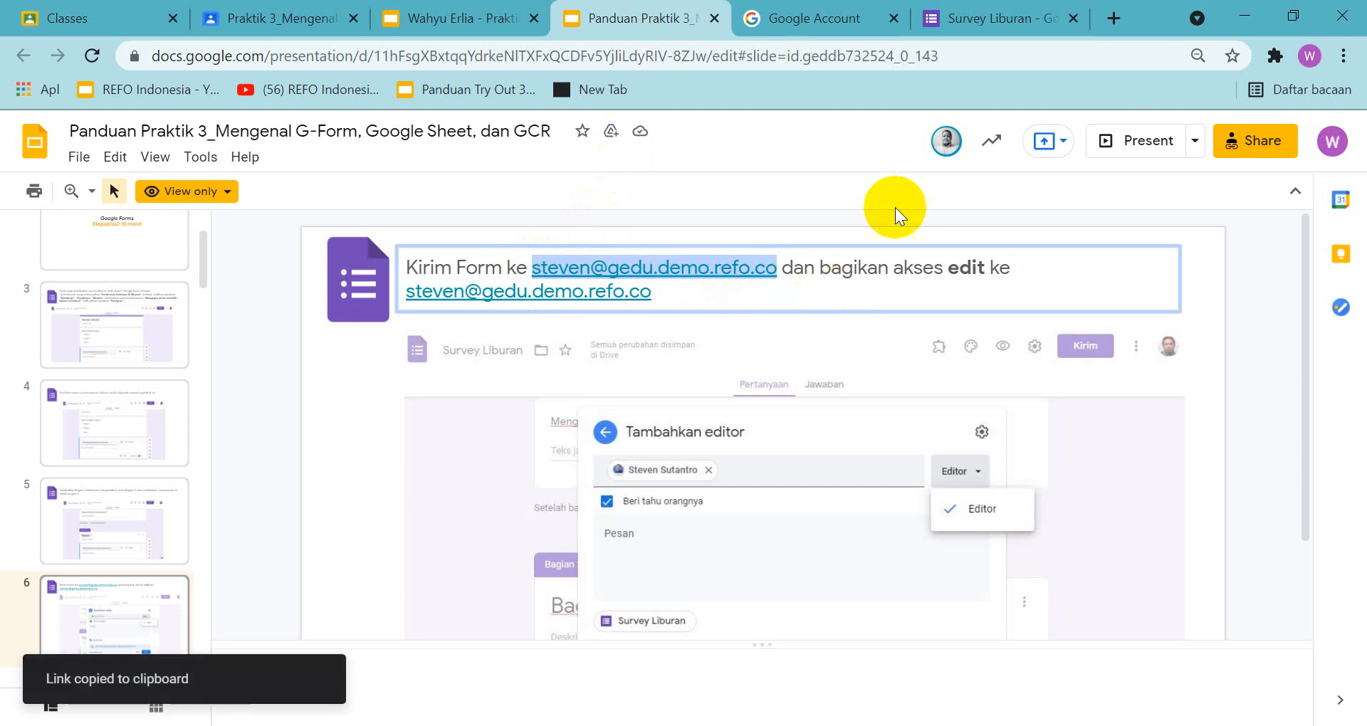
# Replace the partial recipient with the copied e-mail address and remove its "mailto:" prefix
pyautogui.click(1000, 17)
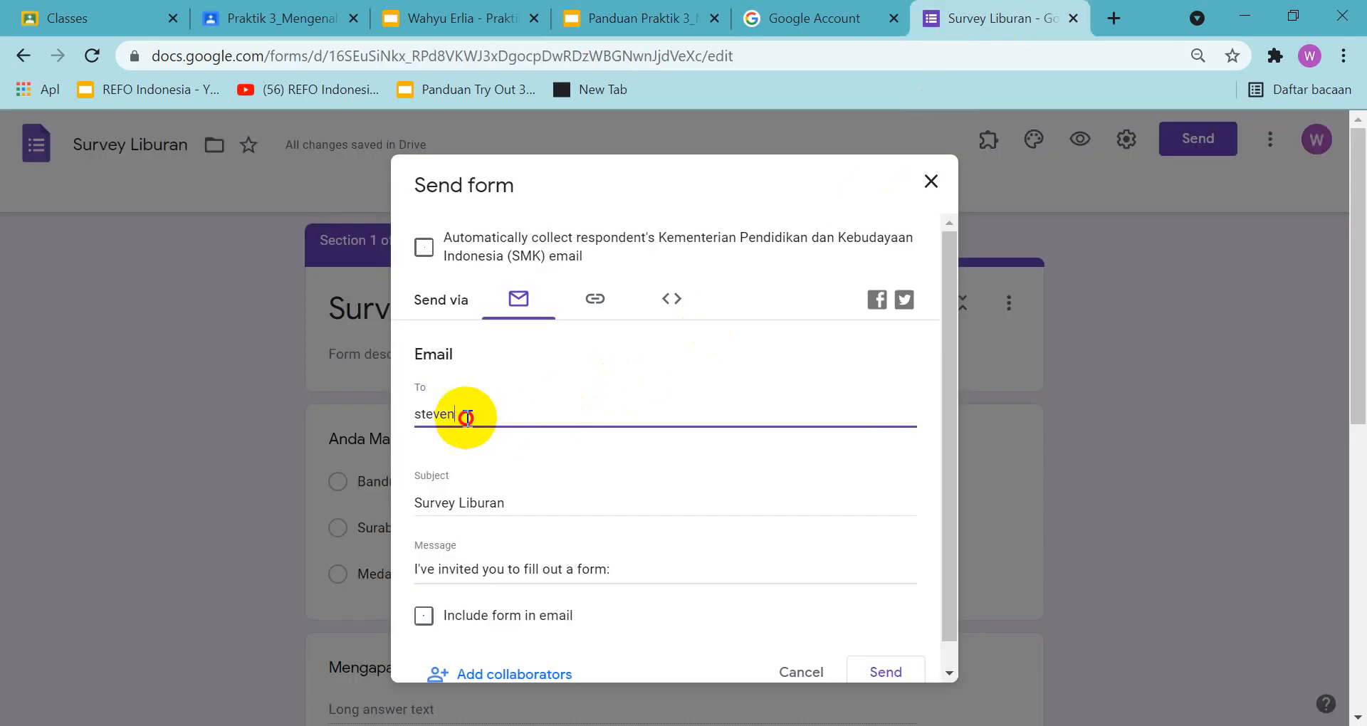
pyautogui.moveTo(462, 414); pyautogui.dragTo(402, 420)
pyautogui.rightClick(428, 413)
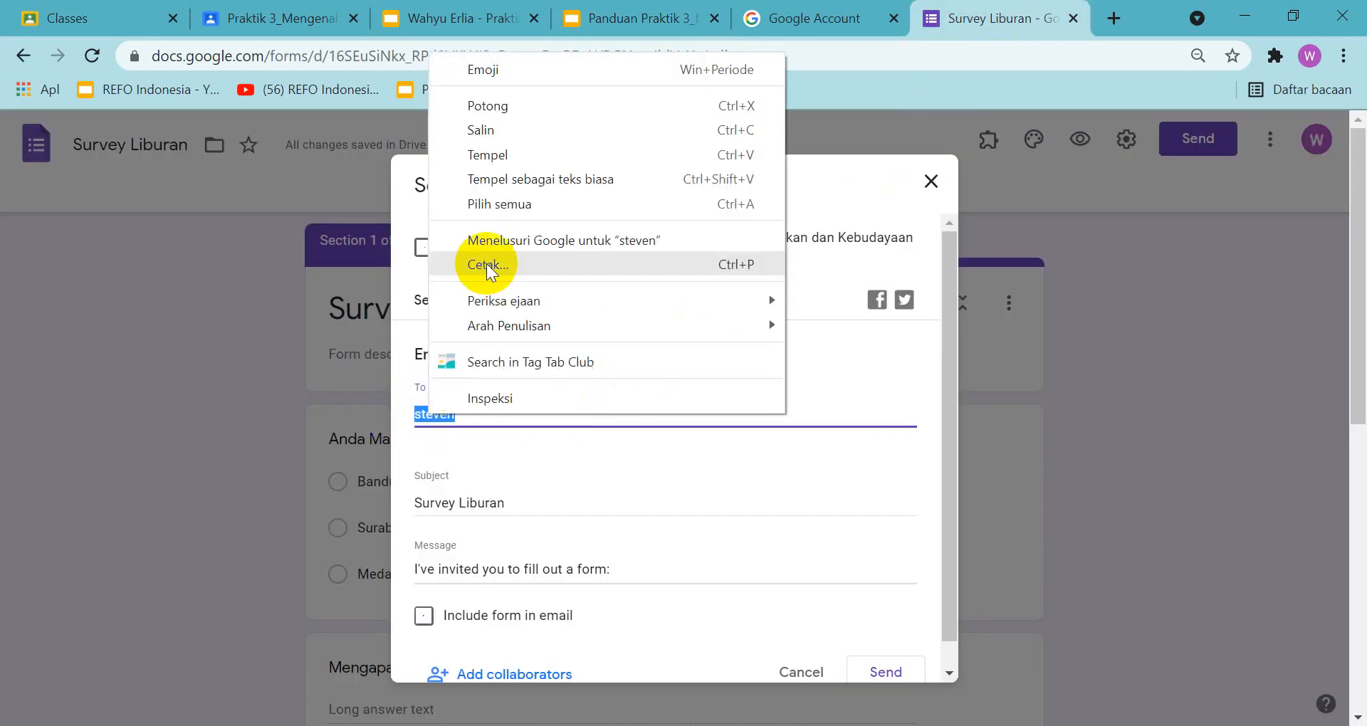
pyautogui.click(507, 150)
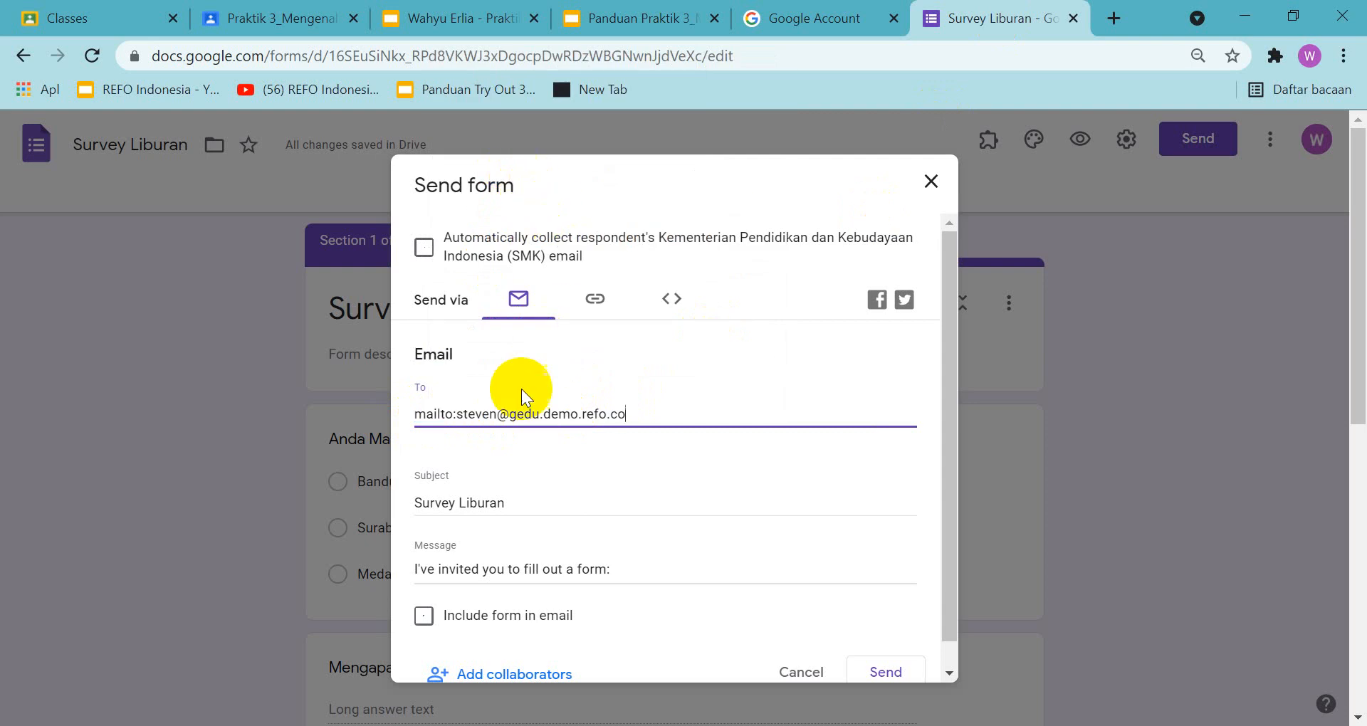
pyautogui.moveTo(452, 415); pyautogui.dragTo(413, 417)
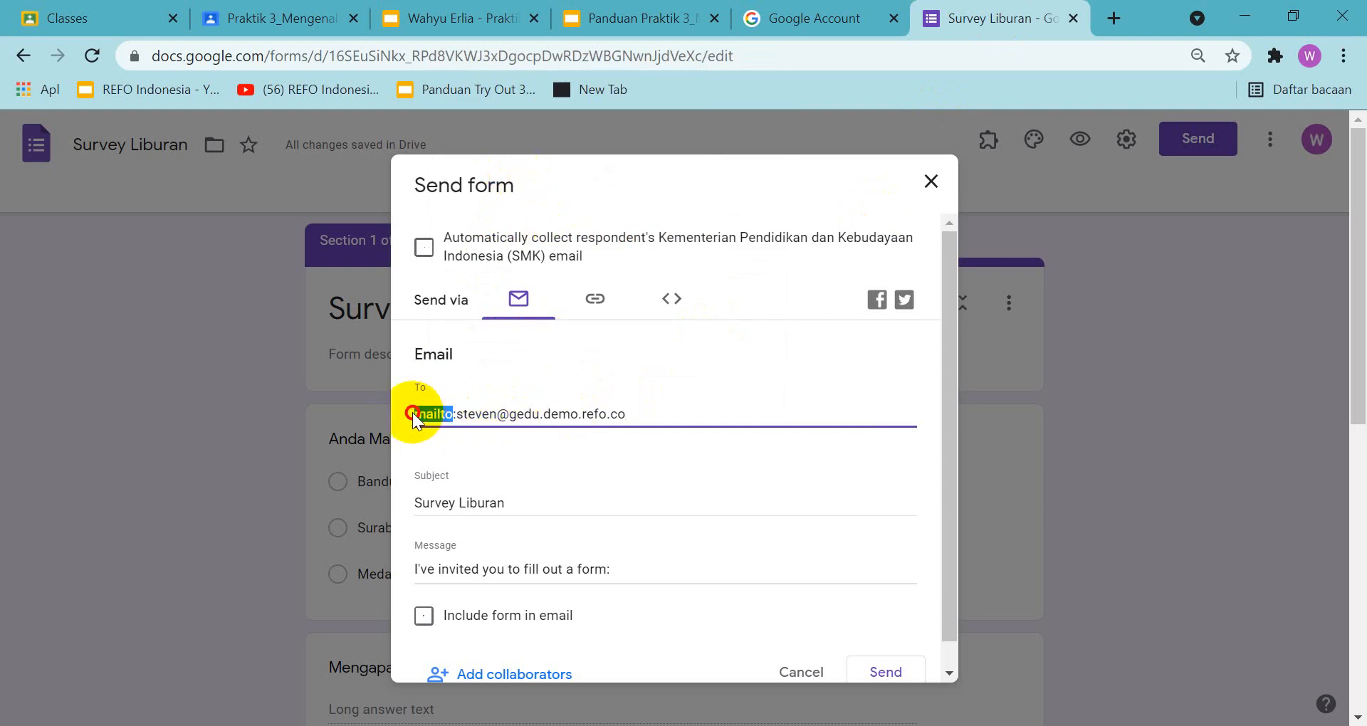
pyautogui.press('Delete')
pyautogui.press('Delete')
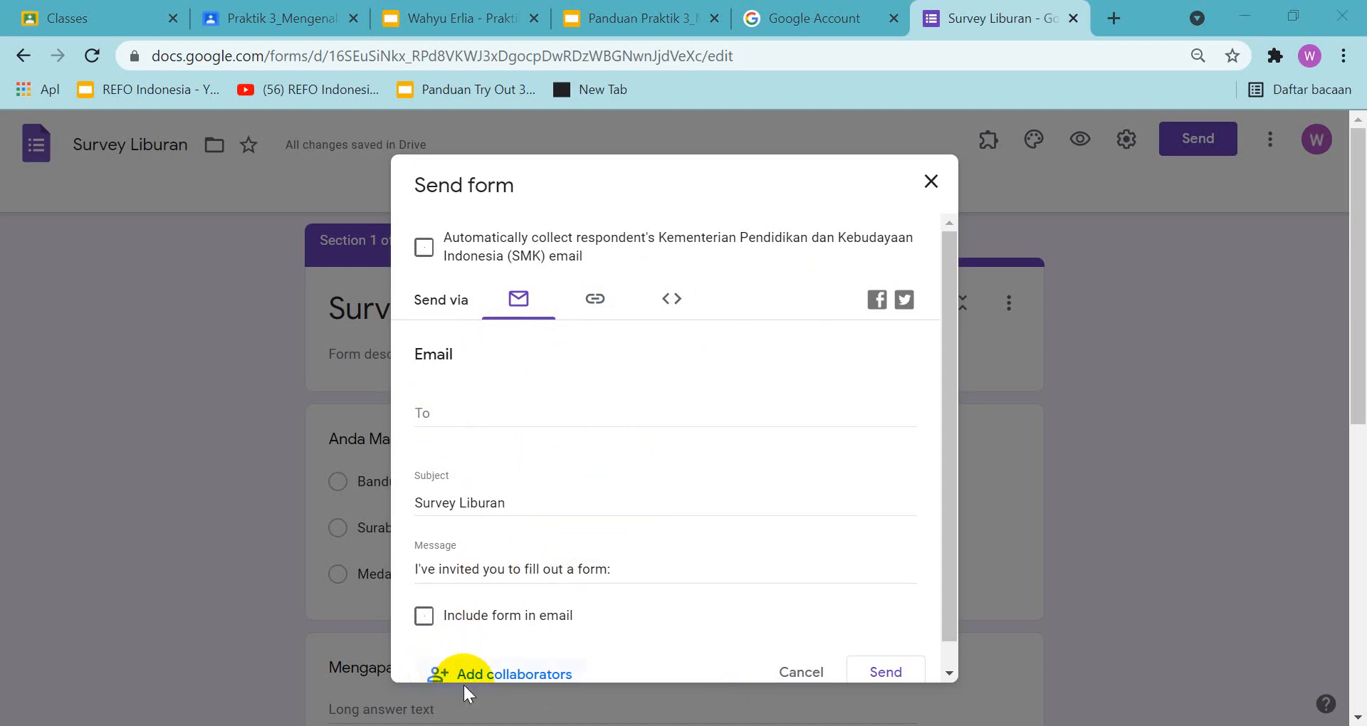
# Start adding a collaborator to the form, using the copied e-mail address without "mailto:" and choosing the matching contact as an editor
pyautogui.click(502, 680)
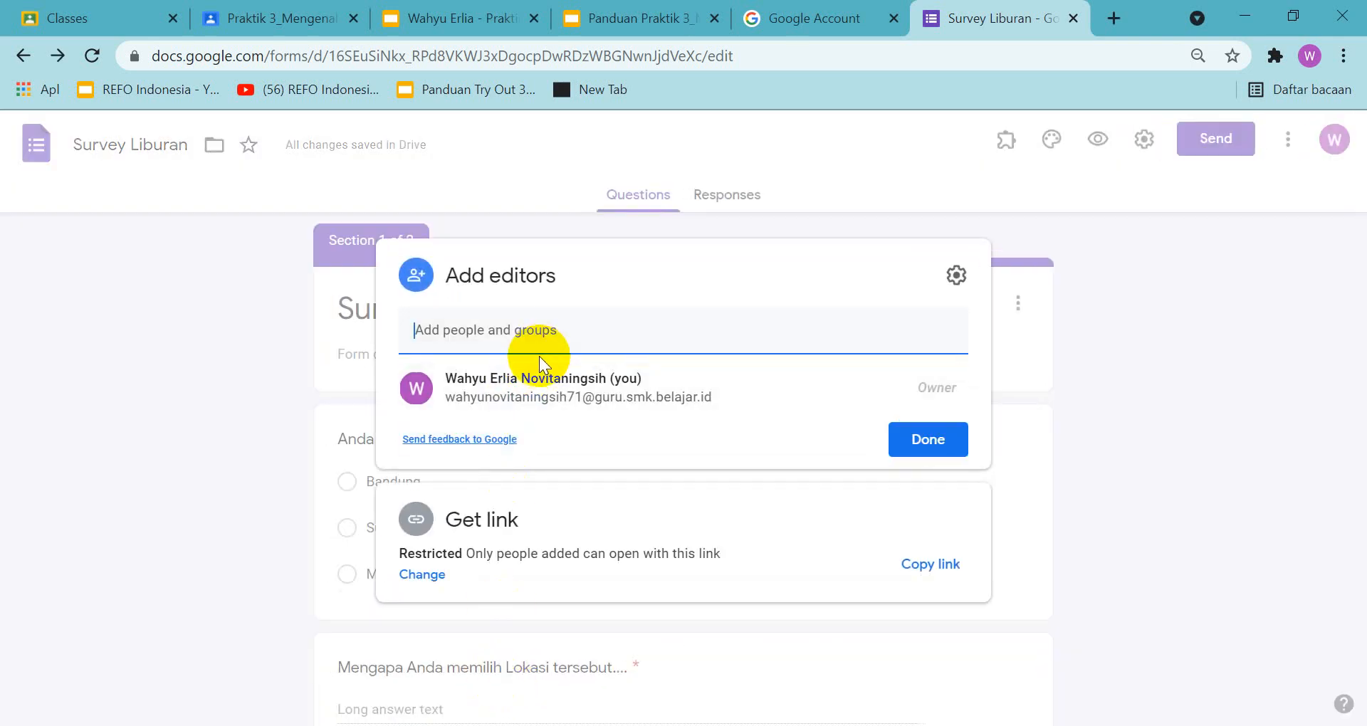
pyautogui.hotkey('ctrl', 'v')
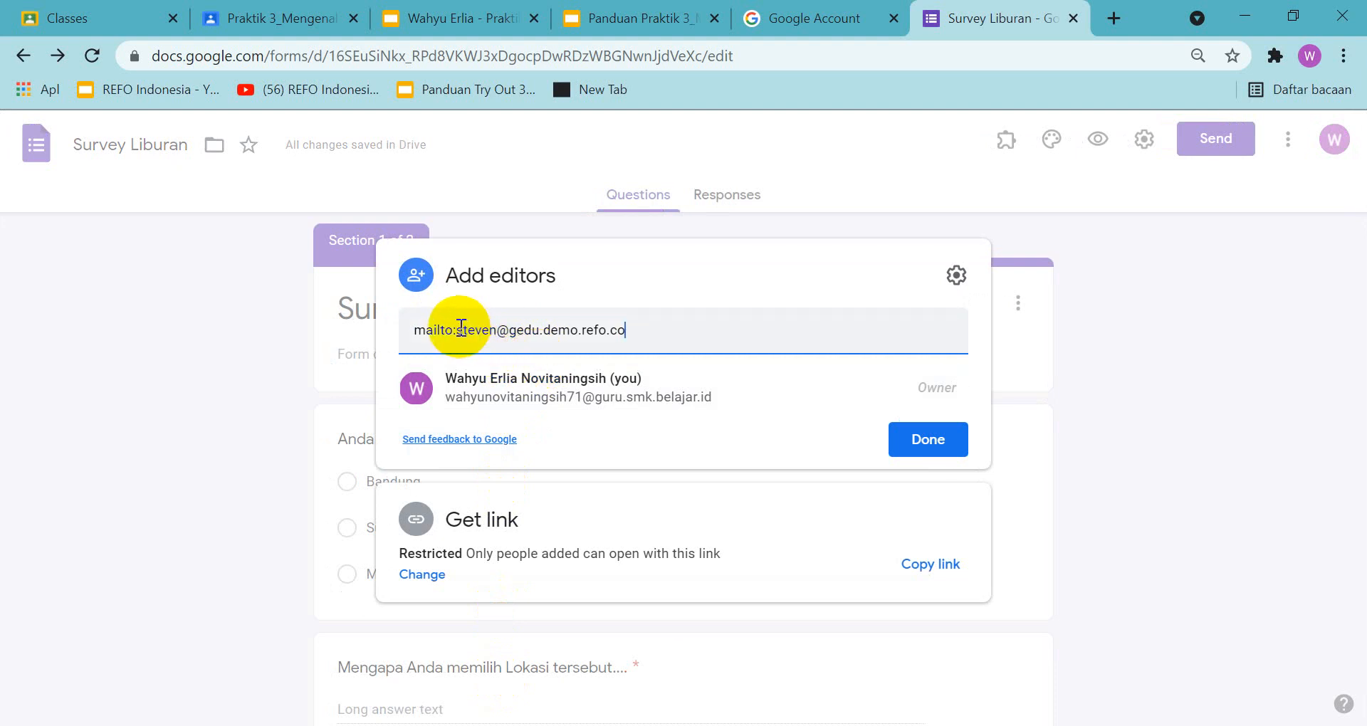
pyautogui.moveTo(457, 330); pyautogui.dragTo(399, 331)
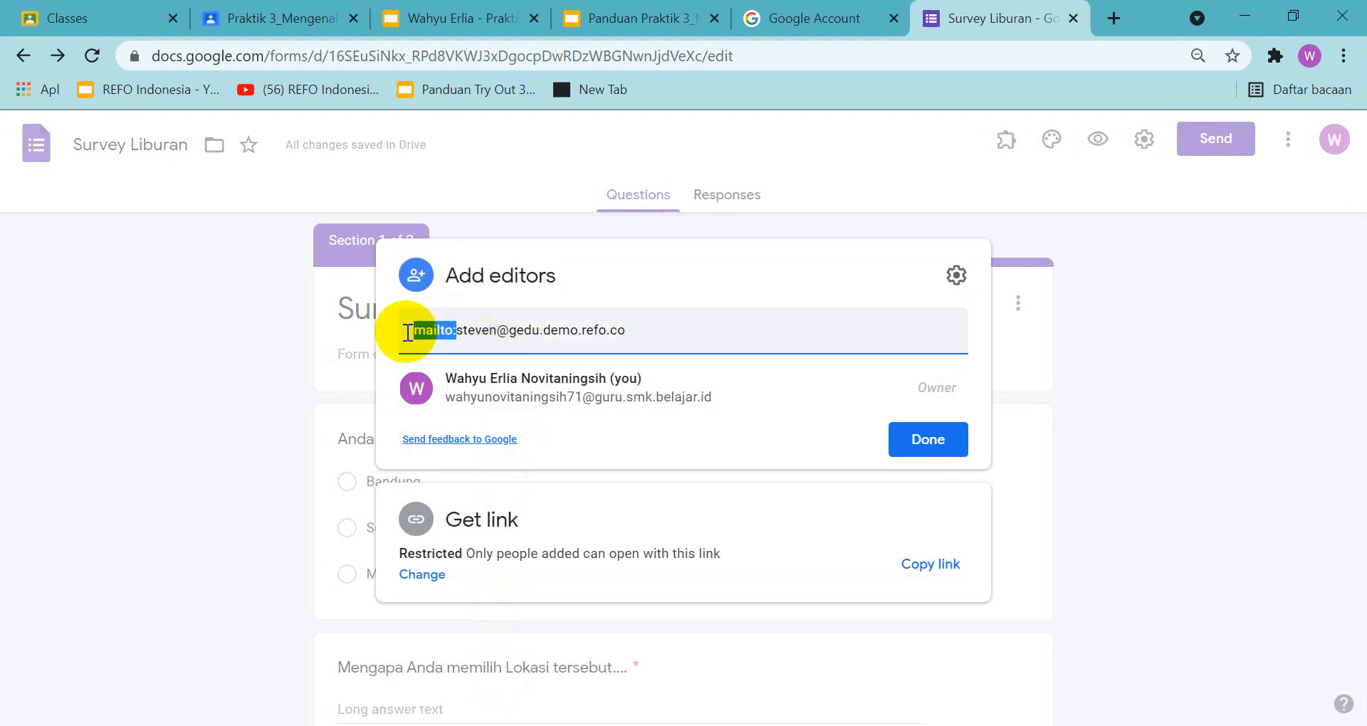
pyautogui.press('BackSpace')
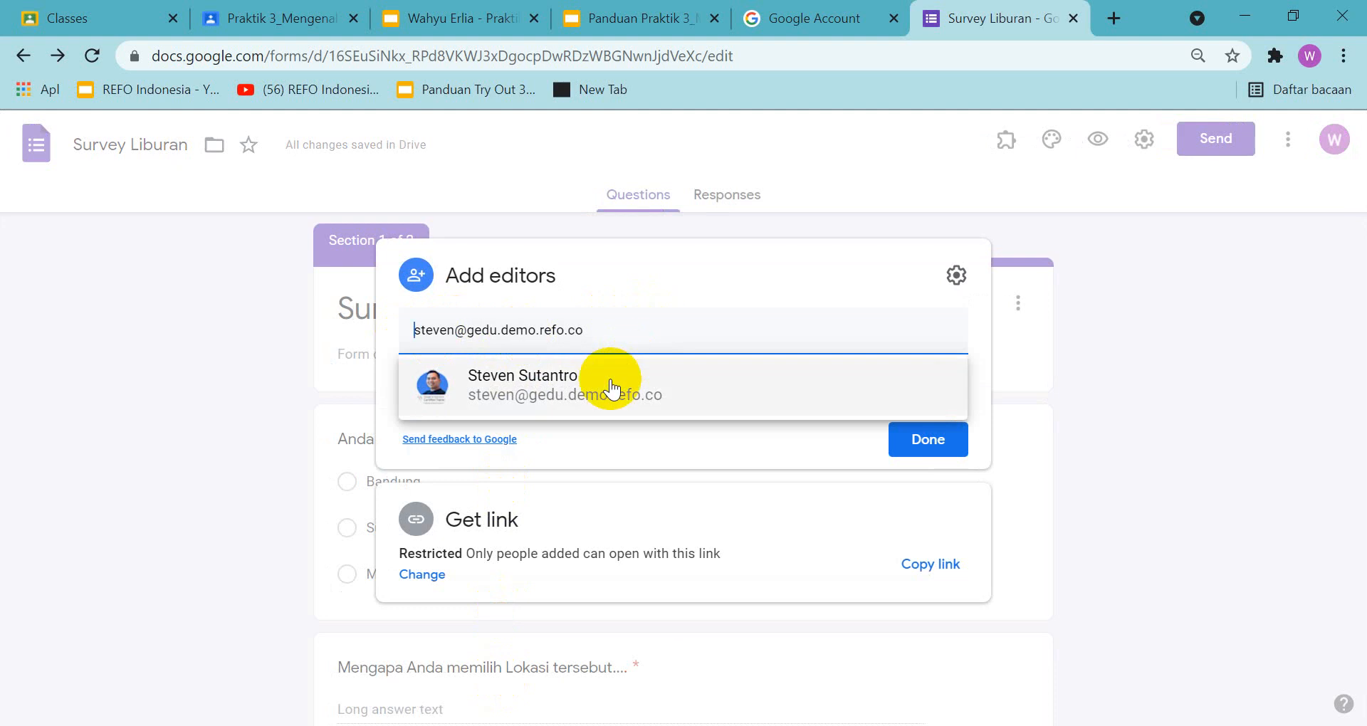
pyautogui.click(553, 401)
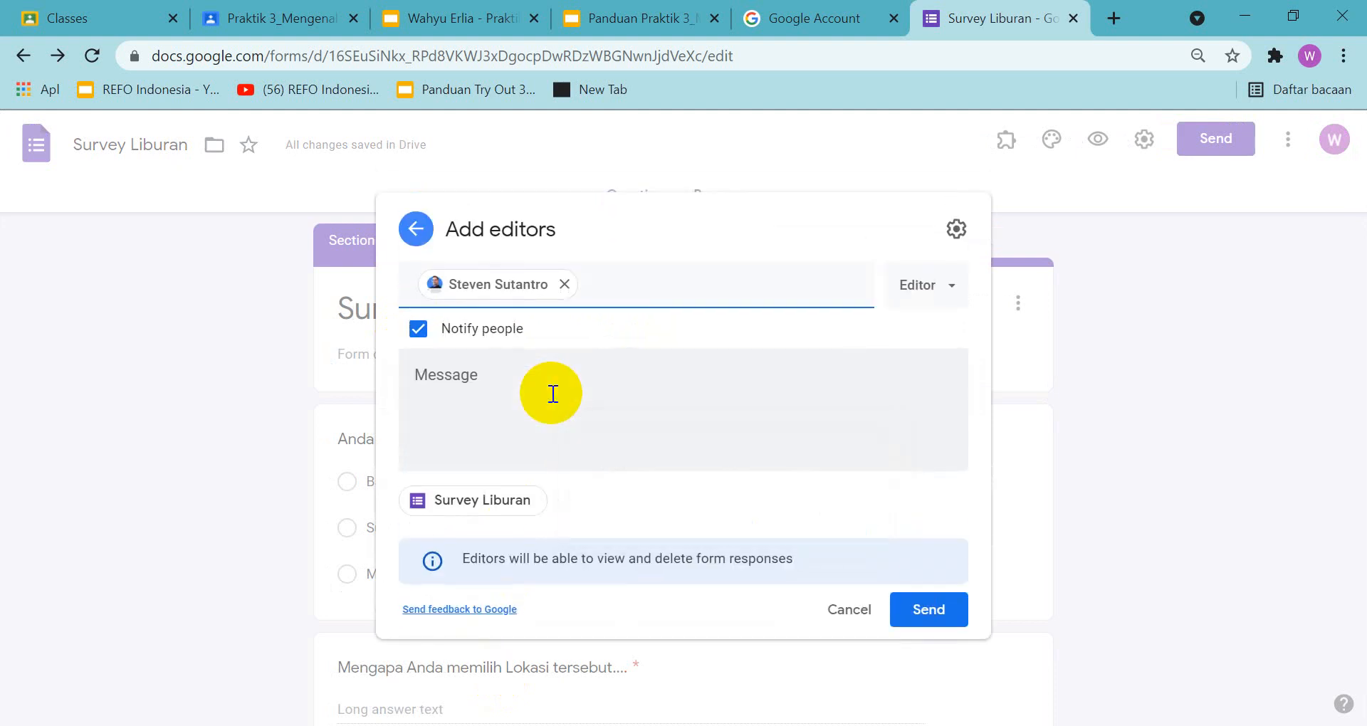
# Match the Add editors dialog to the guide's example with the Editor role options expanded, and copy a screenshot of it
pyautogui.click(627, 20)
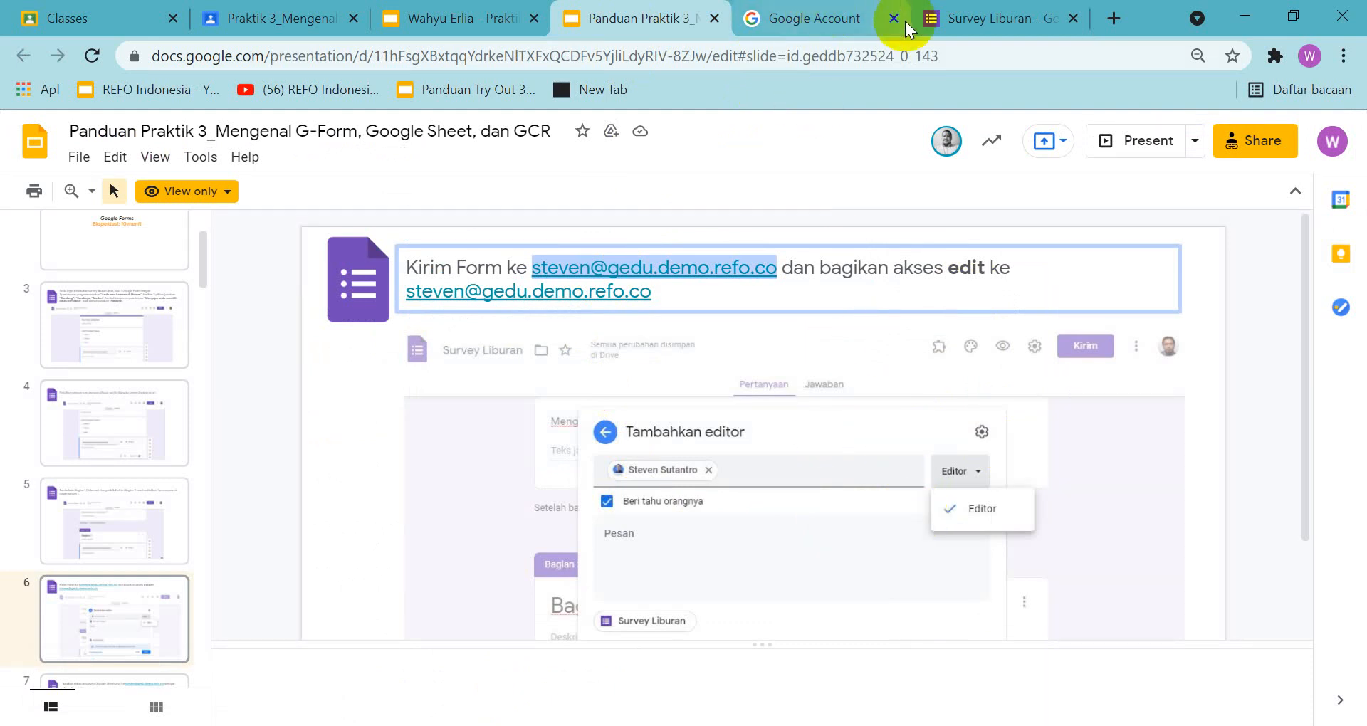
pyautogui.click(982, 21)
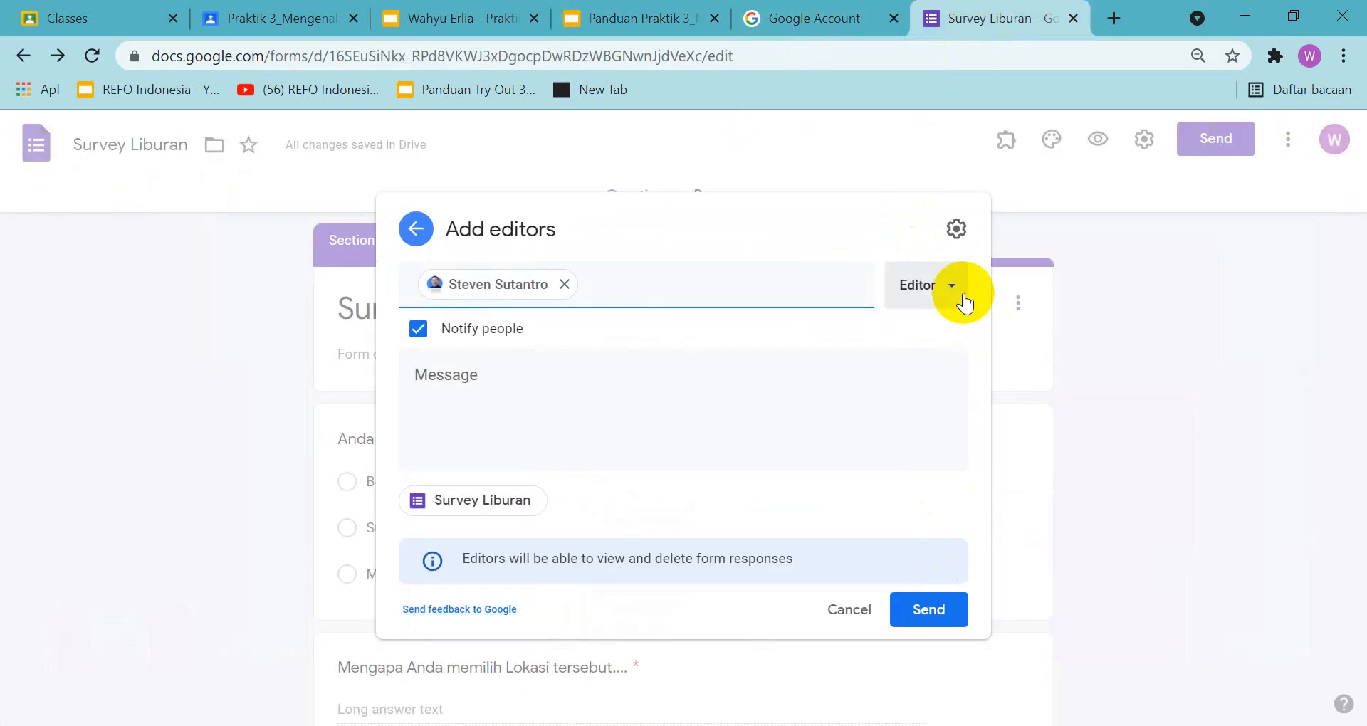
pyautogui.click(661, 28)
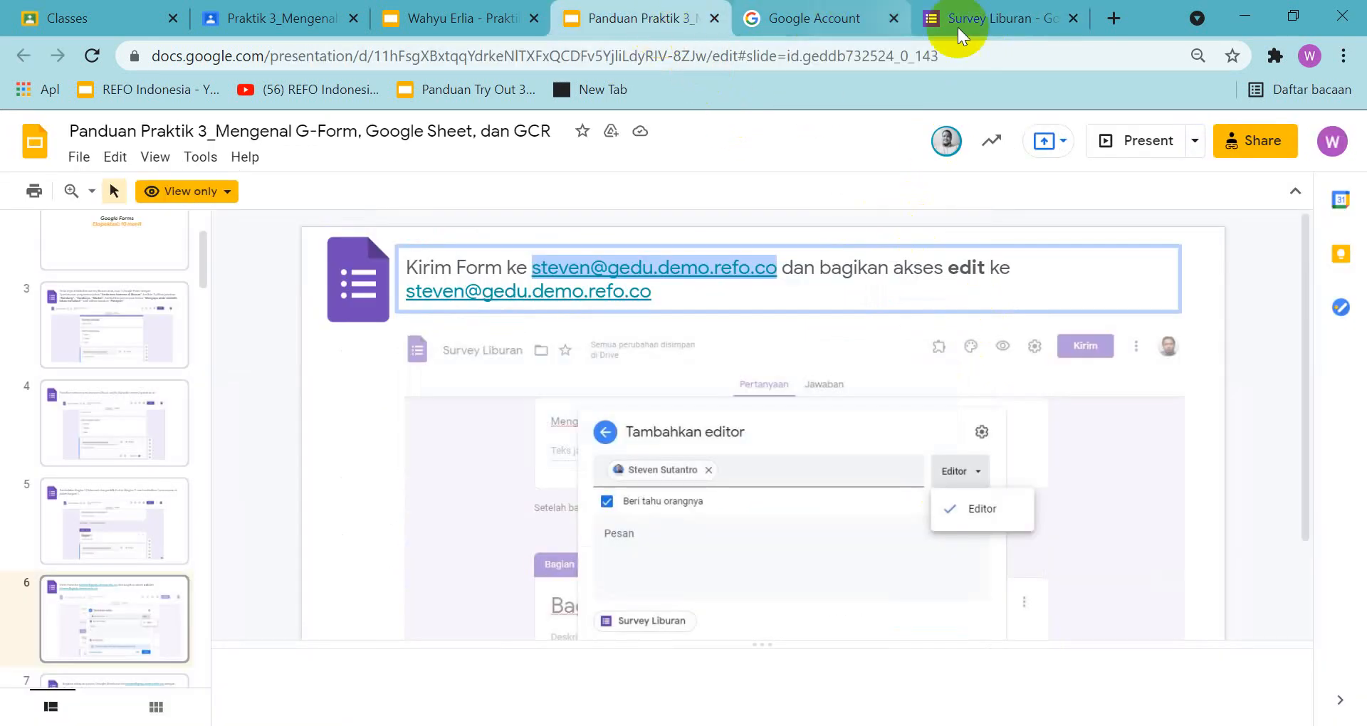
pyautogui.click(1011, 19)
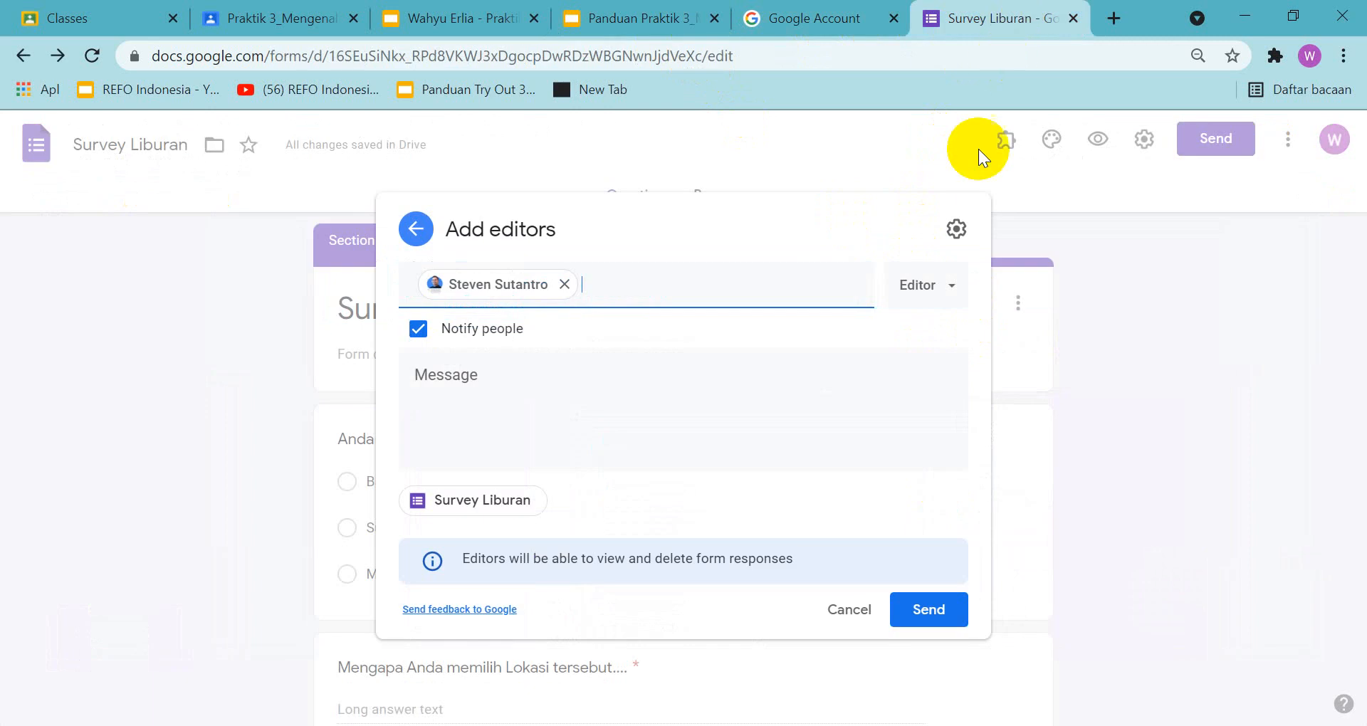
pyautogui.click(951, 285)
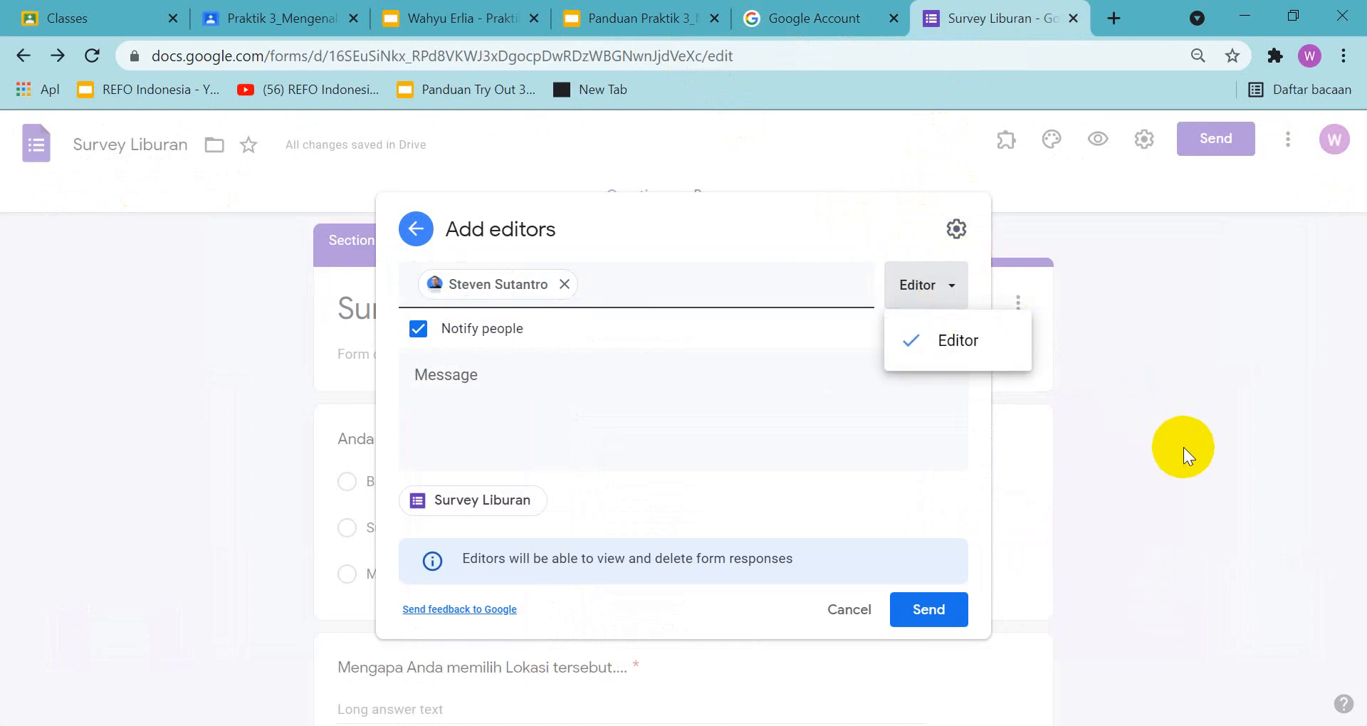
pyautogui.press('Print')
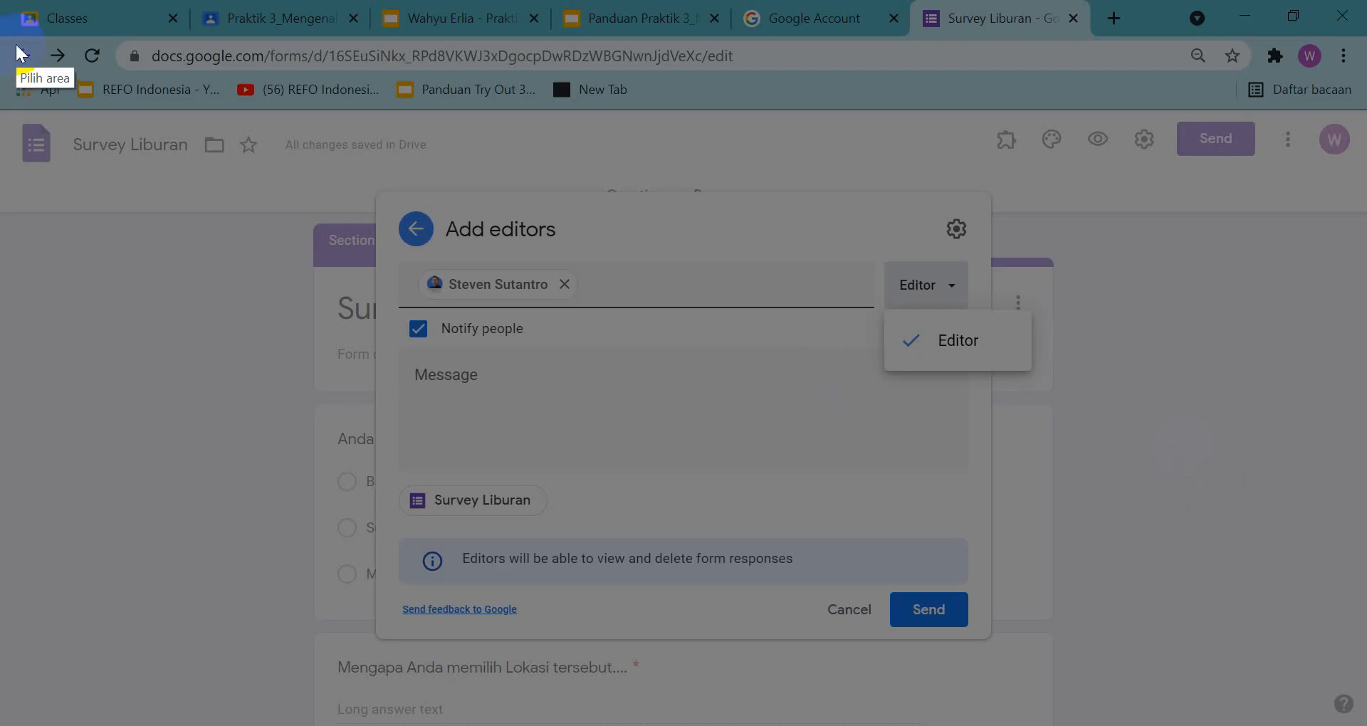
pyautogui.moveTo(9, 36)
pyautogui.mouseDown()
pyautogui.moveTo(652, 235)
pyautogui.moveTo(1348, 725)
pyautogui.moveTo(1364, 720)
pyautogui.mouseUp()
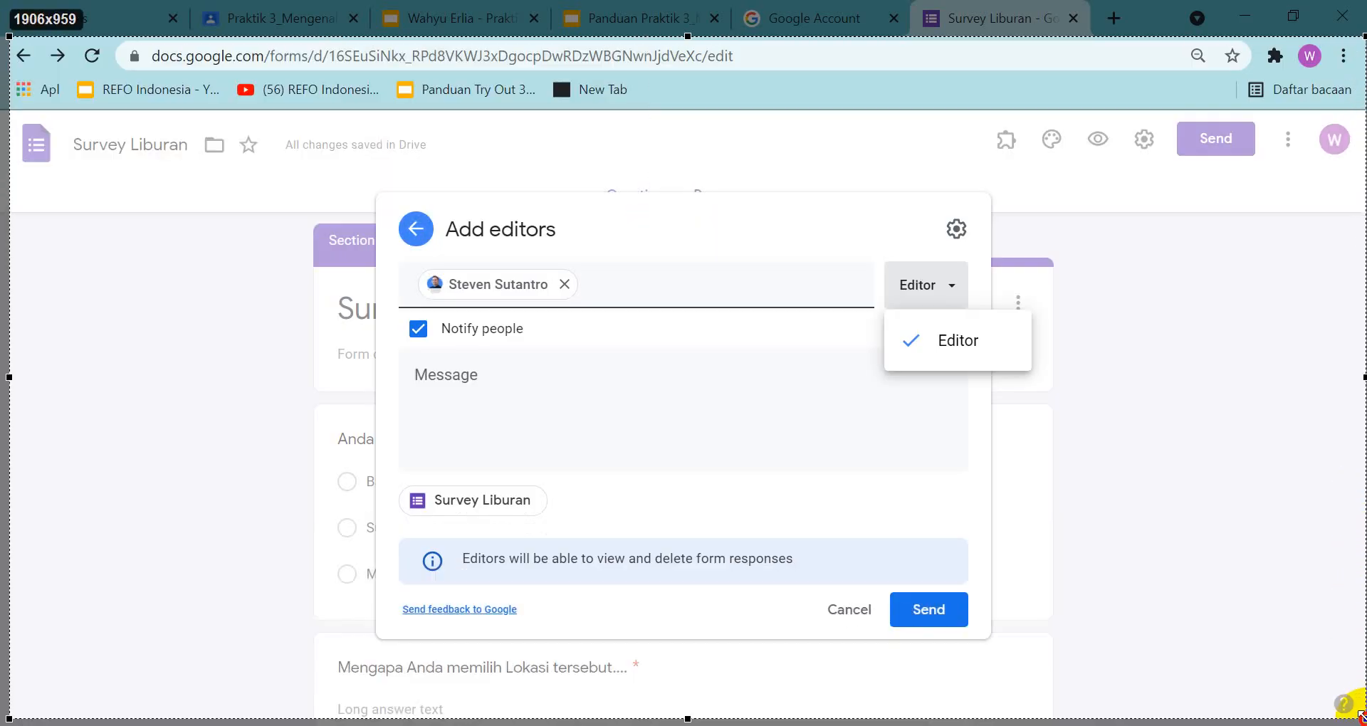
pyautogui.hotkey('ctrl', 'c')
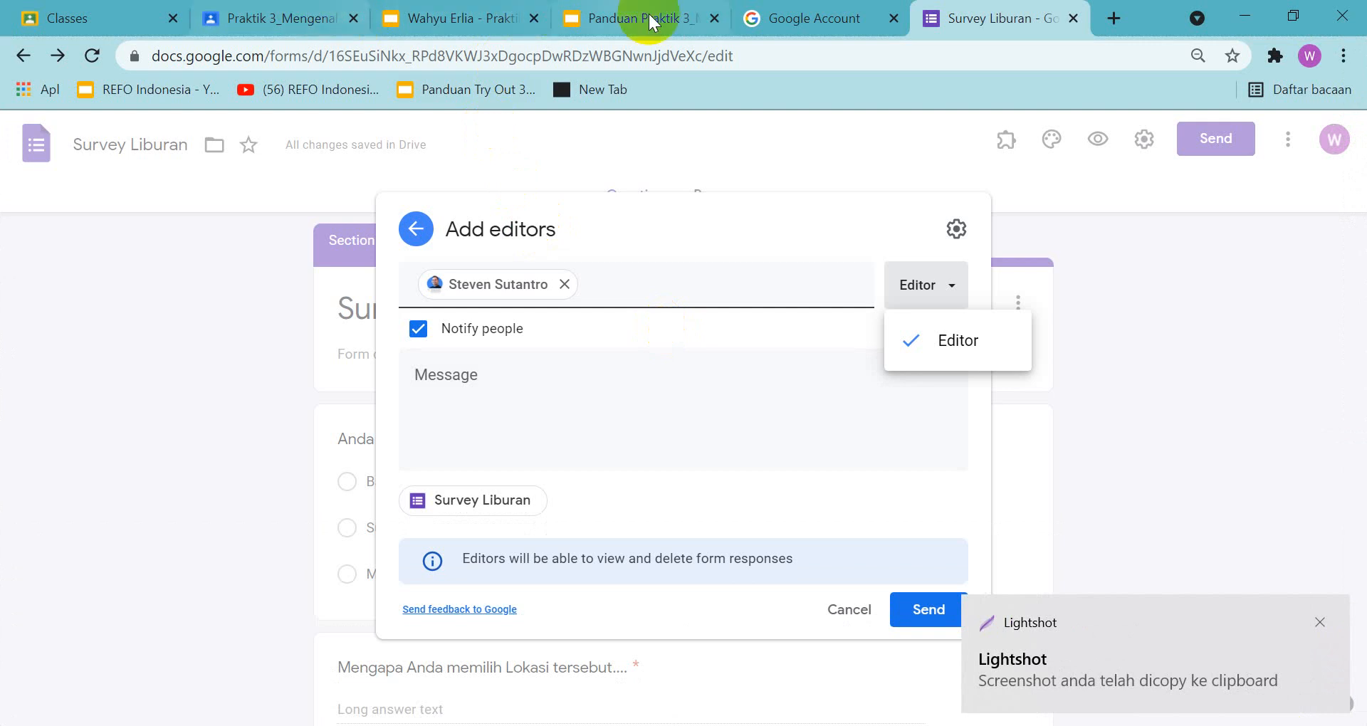
# Paste the Add editors screenshot onto slide 6 of the assignment presentation and position it below the instruction text
pyautogui.click(468, 17)
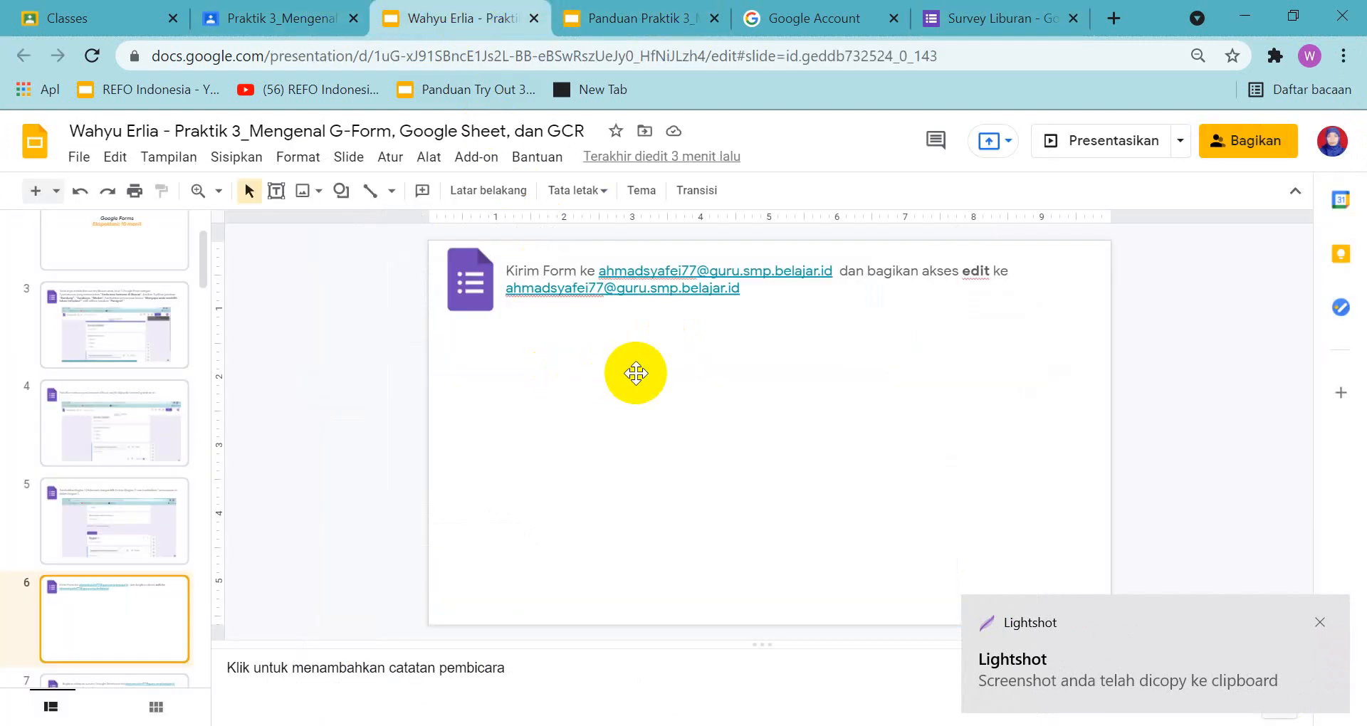
pyautogui.hotkey('ctrl', 'v')
pyautogui.moveTo(901, 396); pyautogui.dragTo(924, 392)
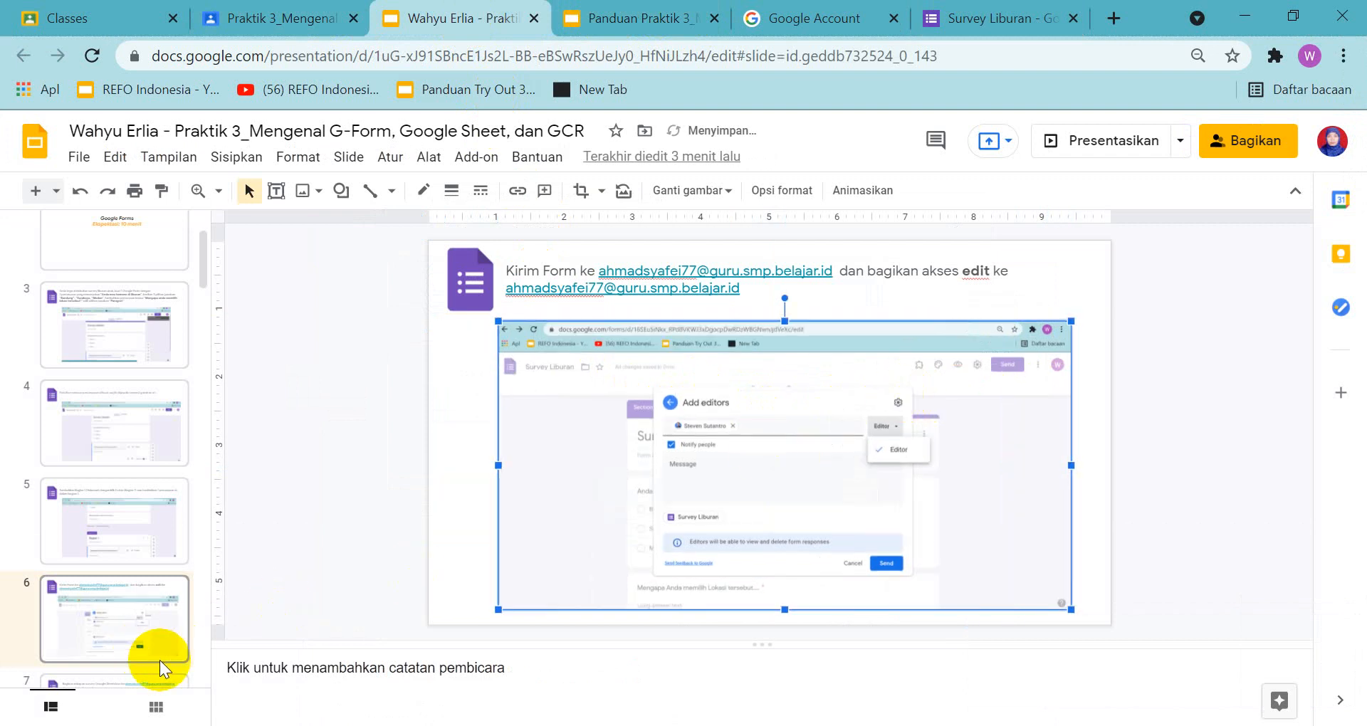
# Open slide 7 in the assignment and guide presentations and read the instruction on sharing the survey's response sheet with comment access
pyautogui.scroll(-3, 183, 531)
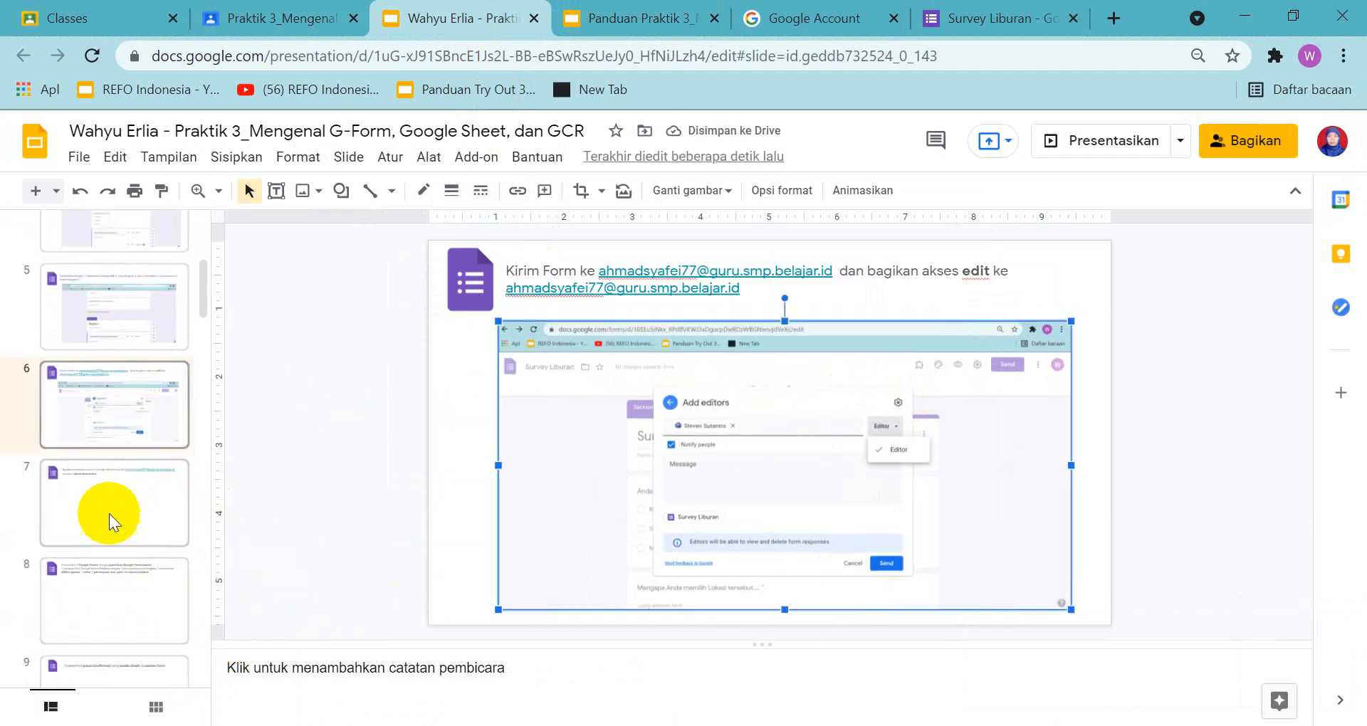
pyautogui.click(110, 508)
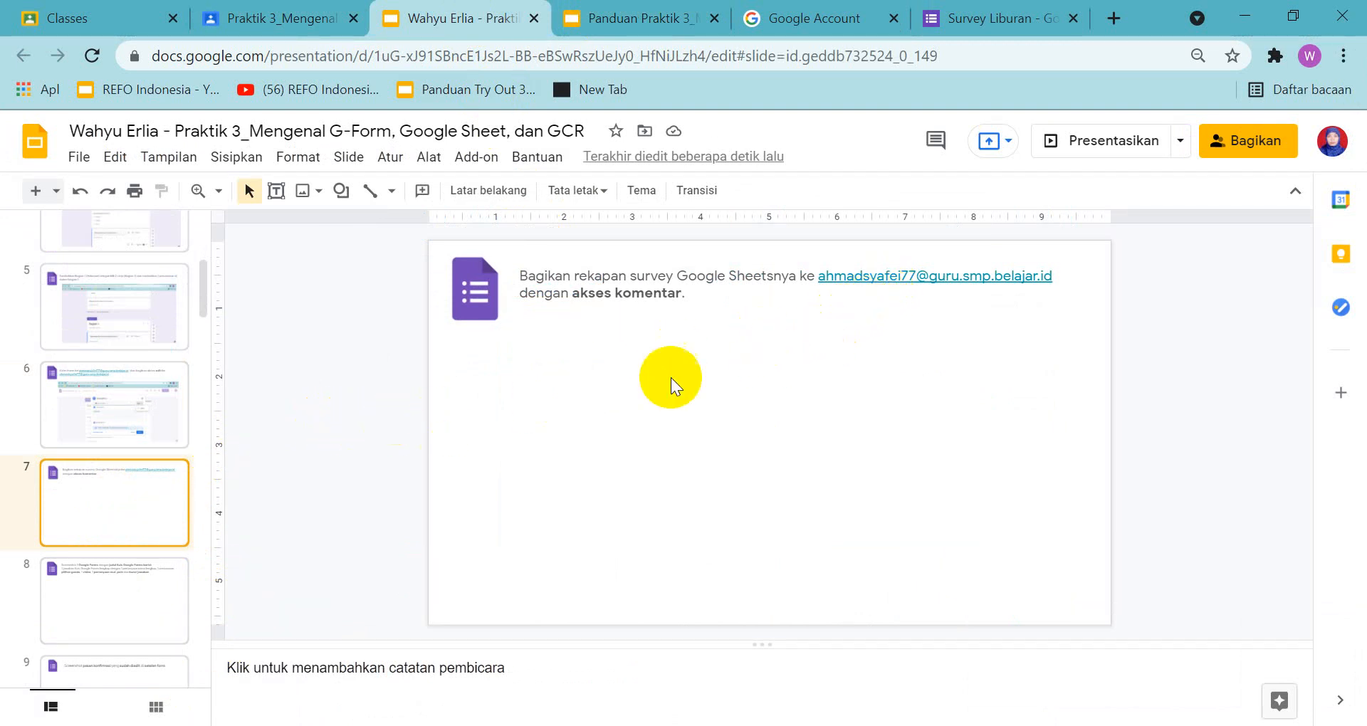
pyautogui.click(612, 19)
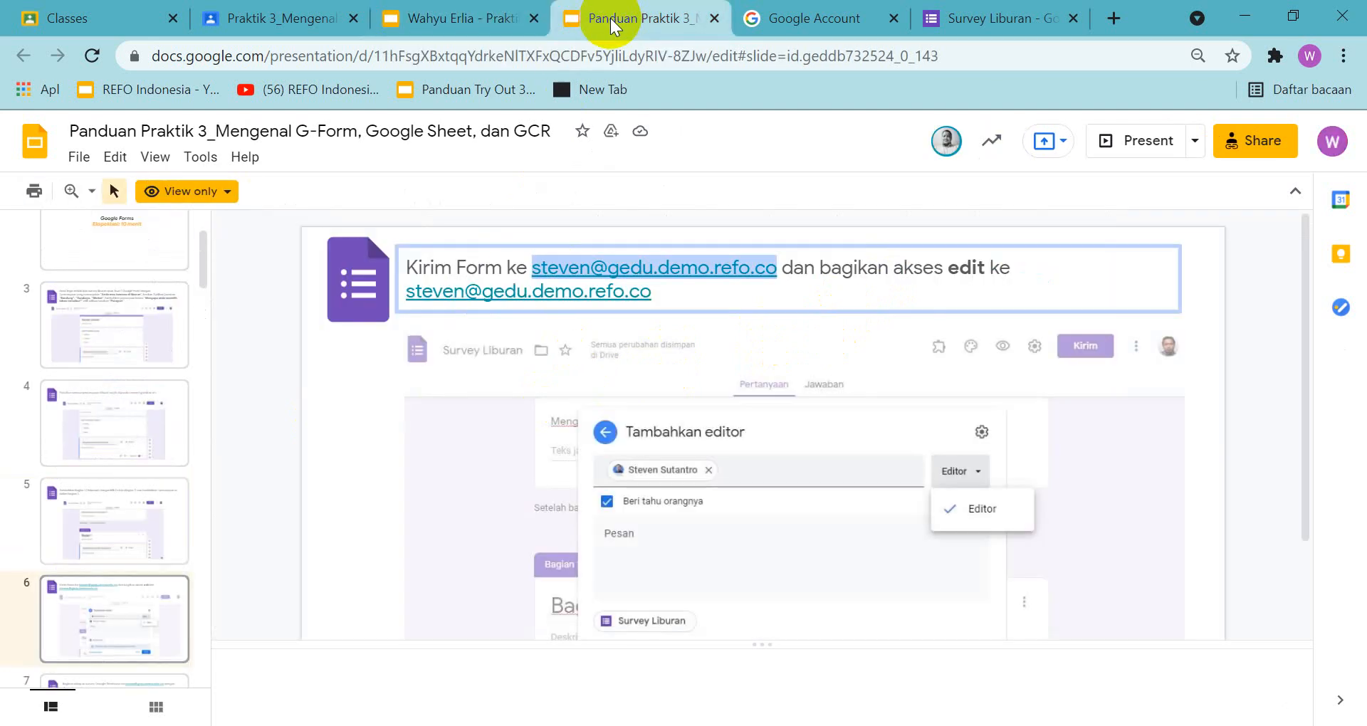
pyautogui.scroll(-2, 138, 608)
pyautogui.click(114, 609)
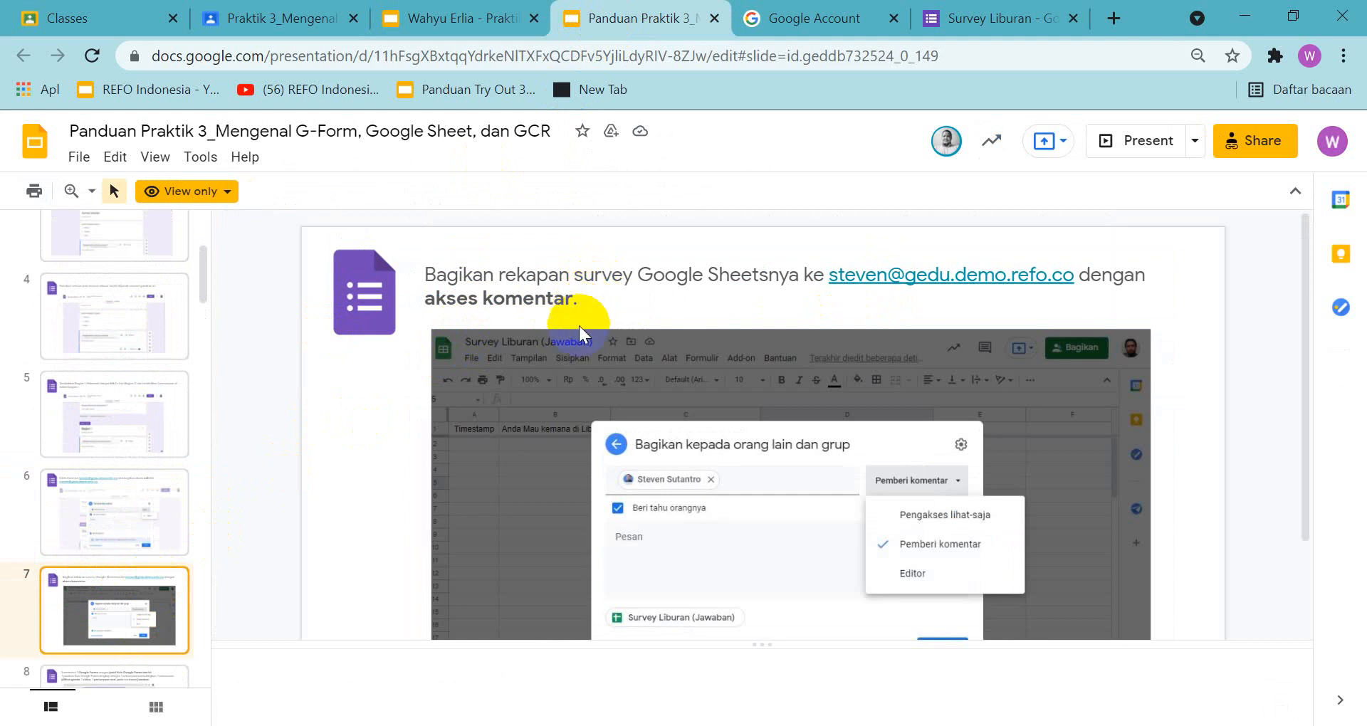
pyautogui.click(449, 18)
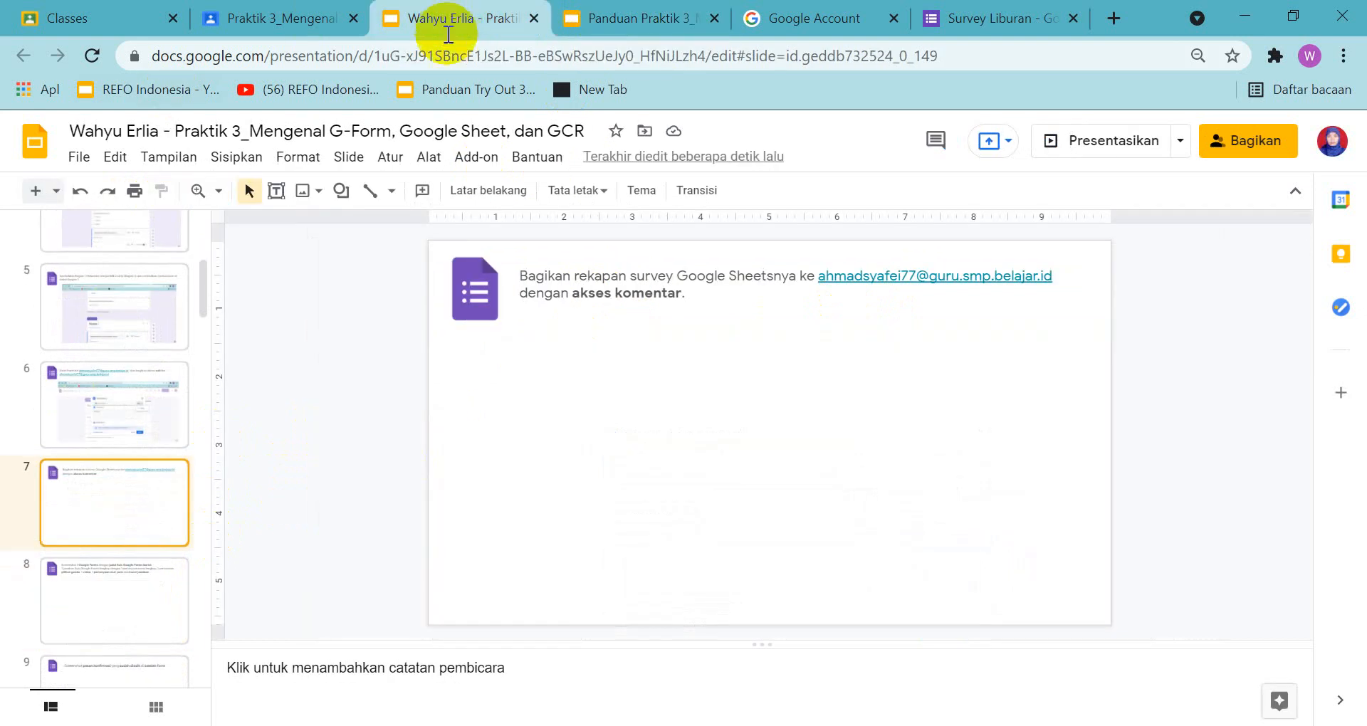
pyautogui.click(650, 14)
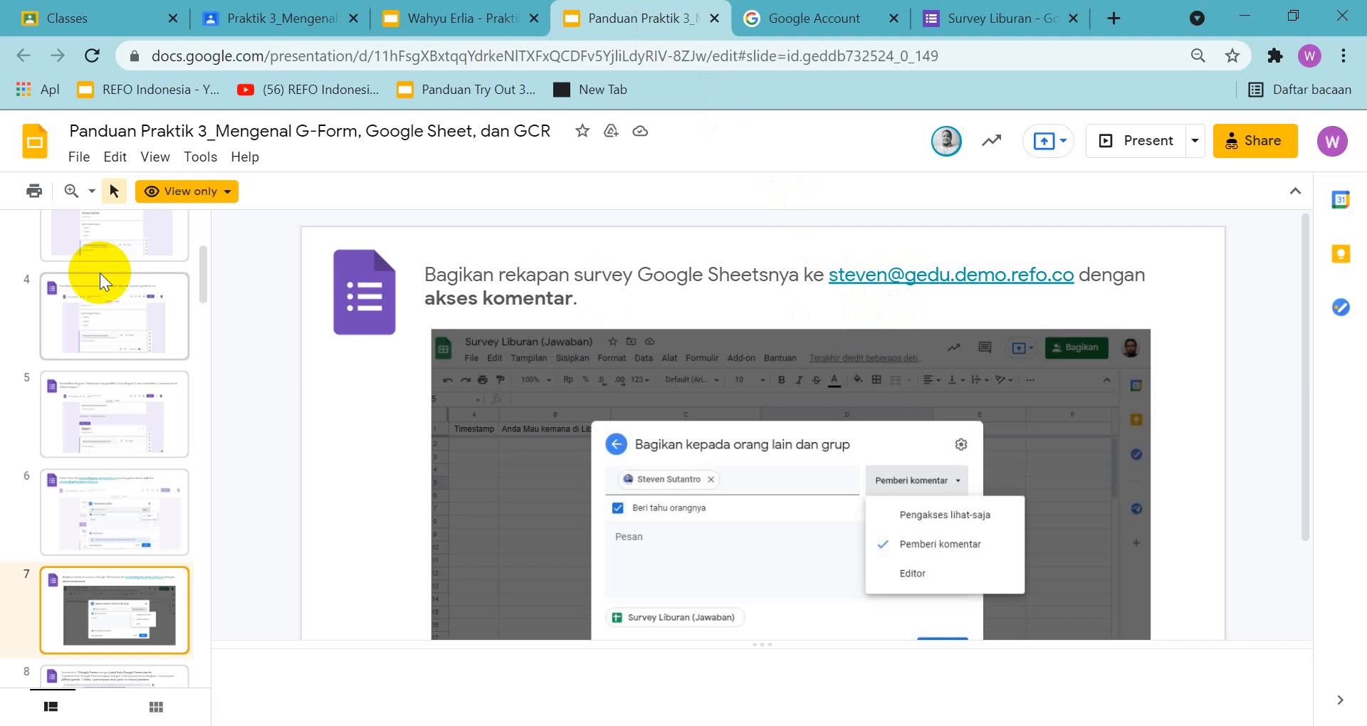
# Compare slides 6 and 7 in the guide and assignment presentations, checking the required recipient and the edit and comment access instructions
pyautogui.click(80, 525)
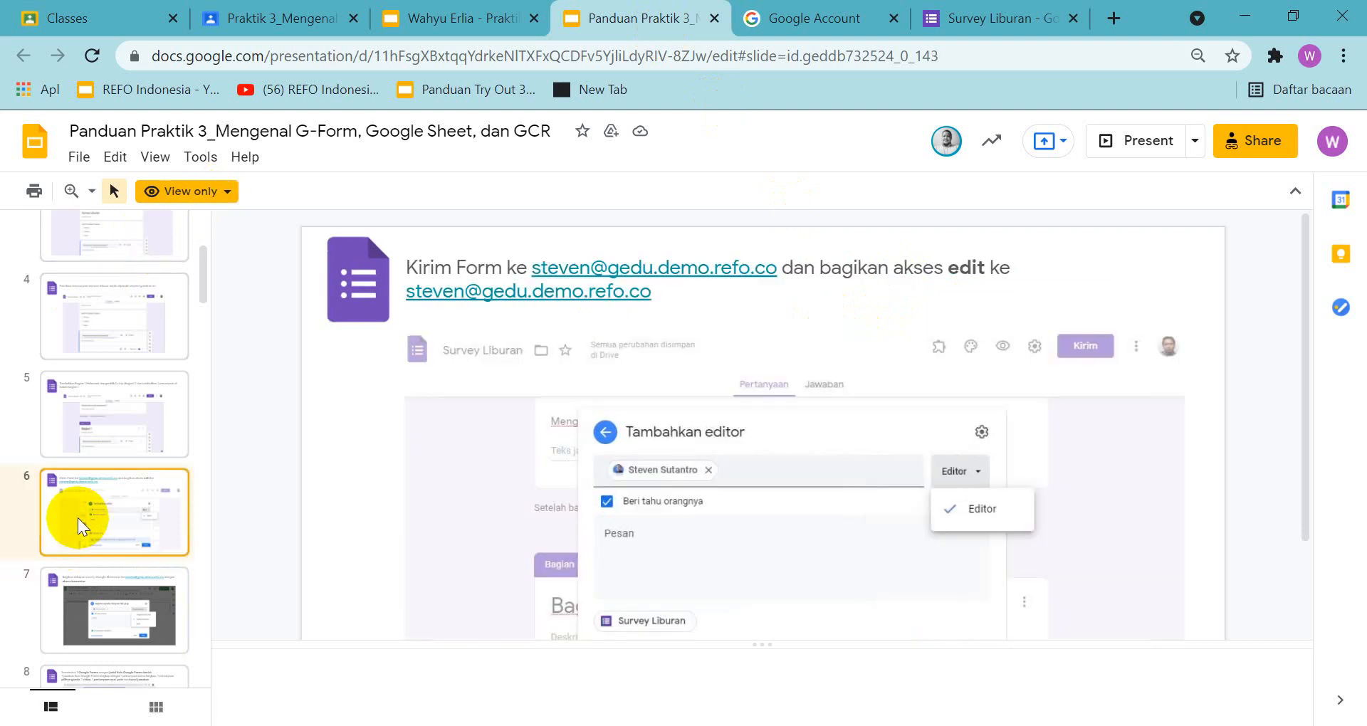
pyautogui.click(63, 614)
pyautogui.click(95, 543)
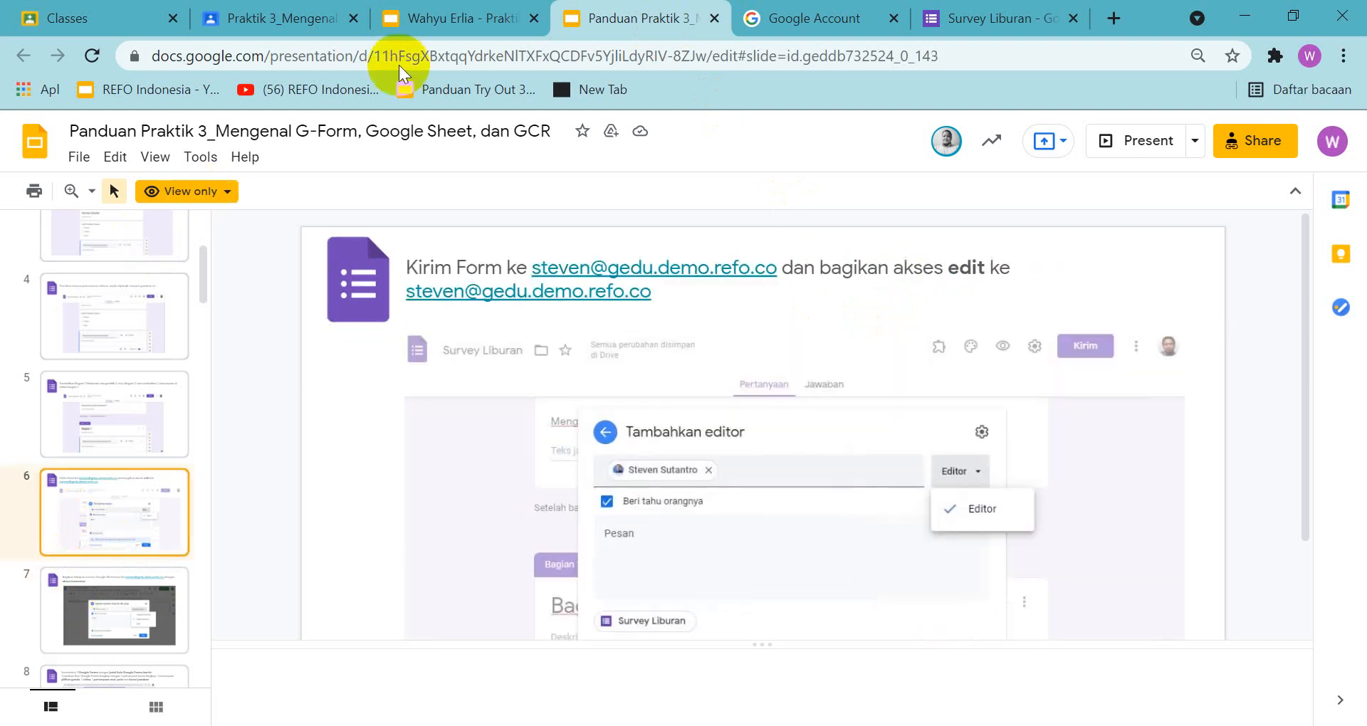
pyautogui.click(451, 16)
pyautogui.click(134, 417)
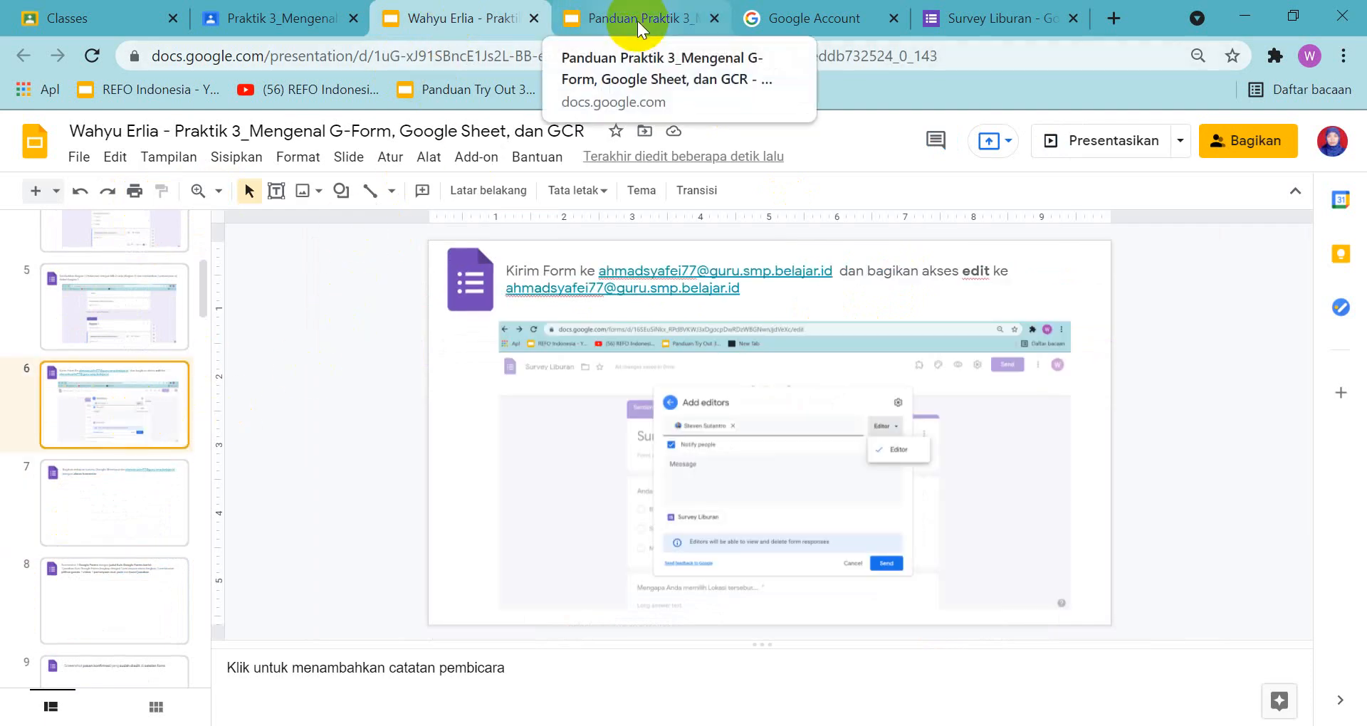
pyautogui.click(140, 519)
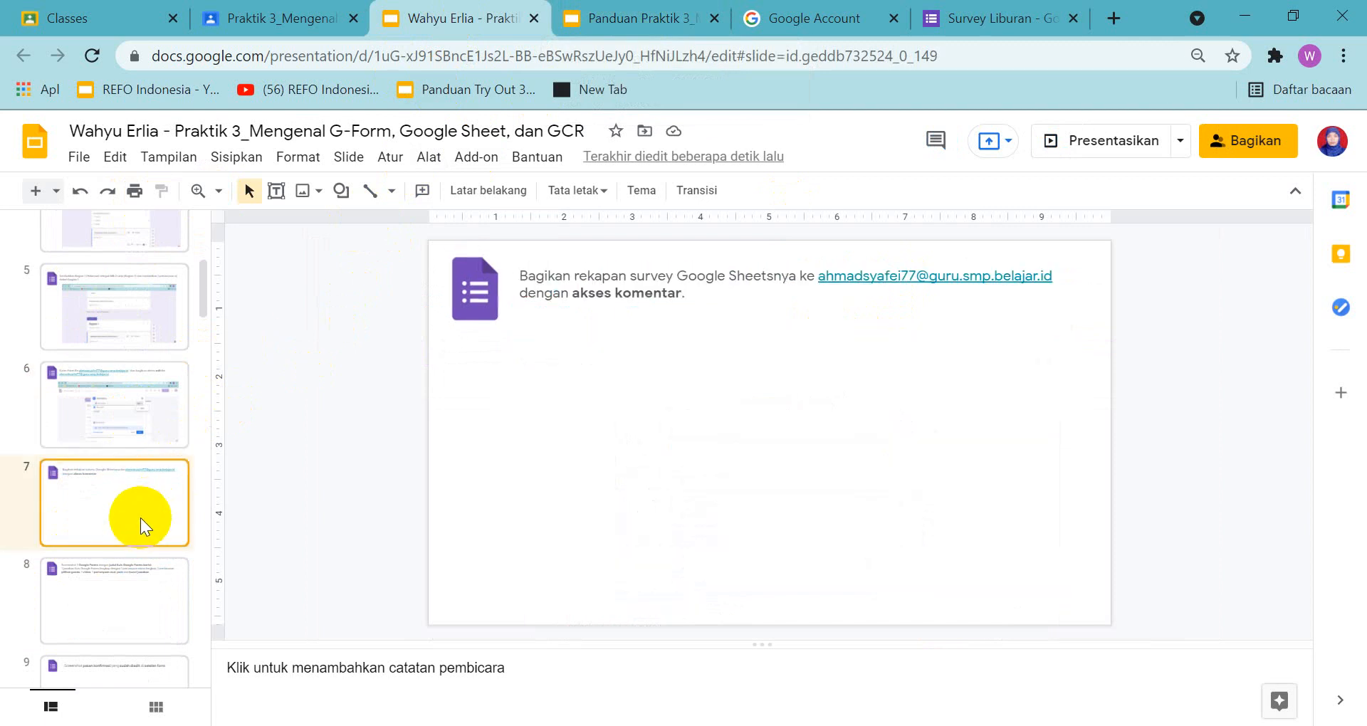
pyautogui.click(639, 27)
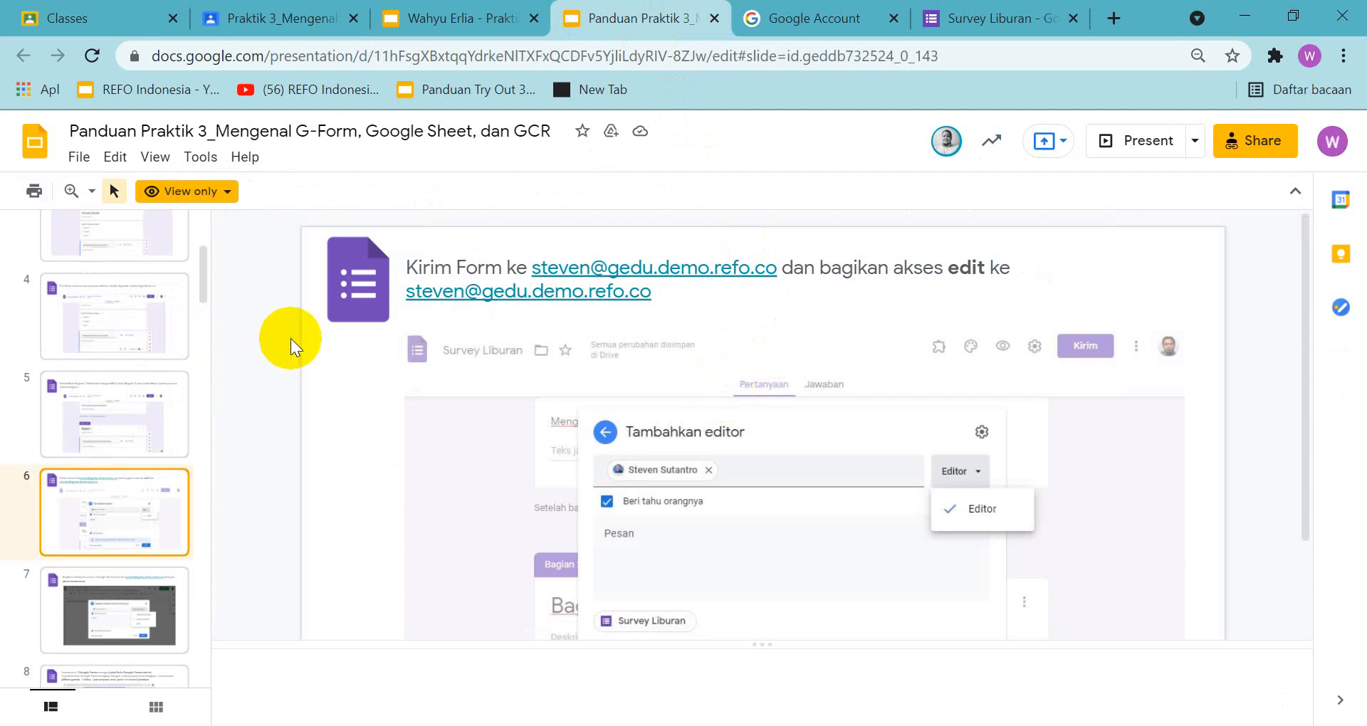
pyautogui.click(118, 608)
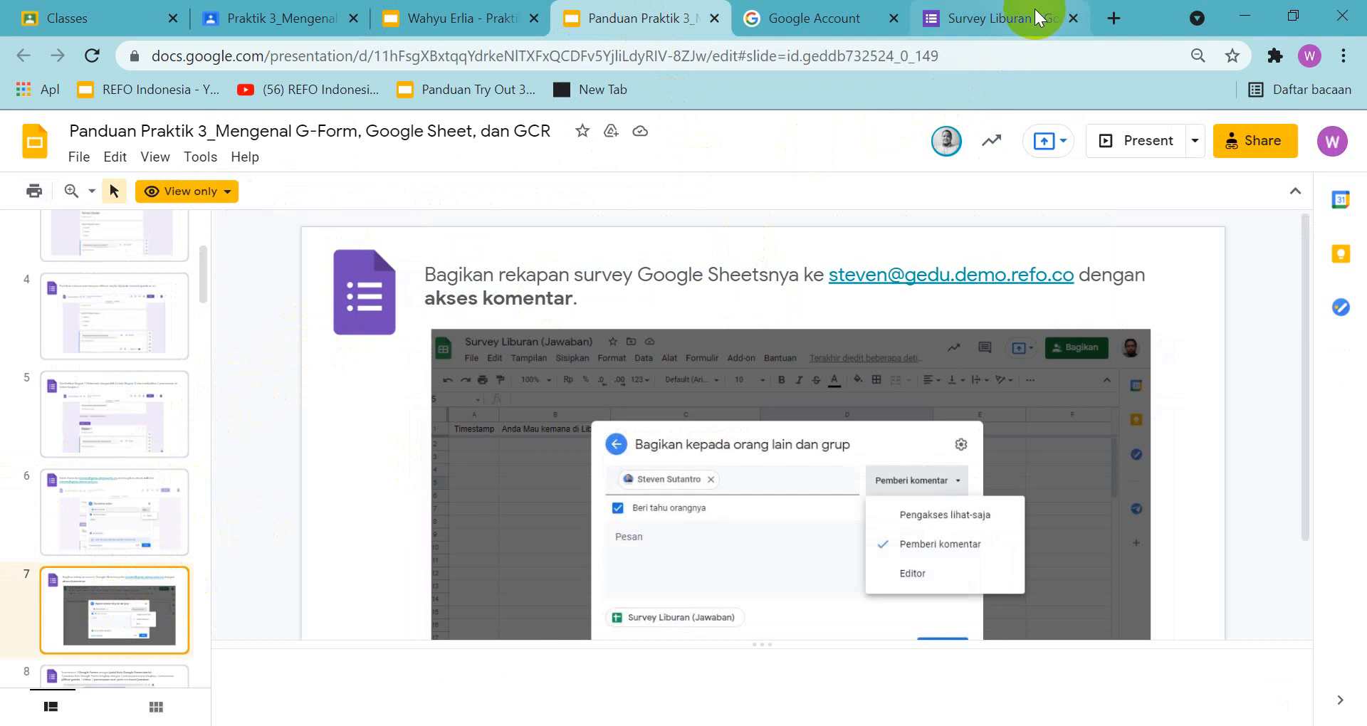
# In the Survey Liburan form's Add editors dialog, add the suggested contact matching the assignment slide's e-mail address as a second recipient
pyautogui.click(1018, 21)
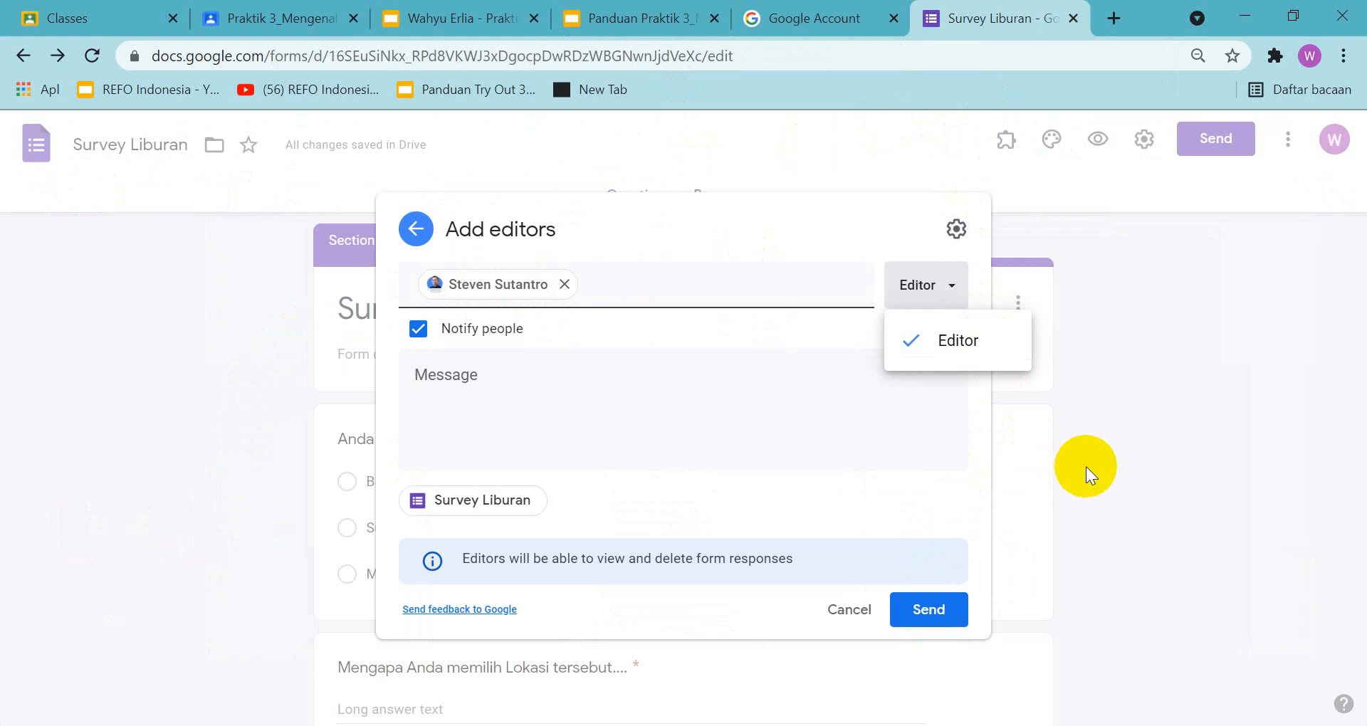
pyautogui.click(1019, 394)
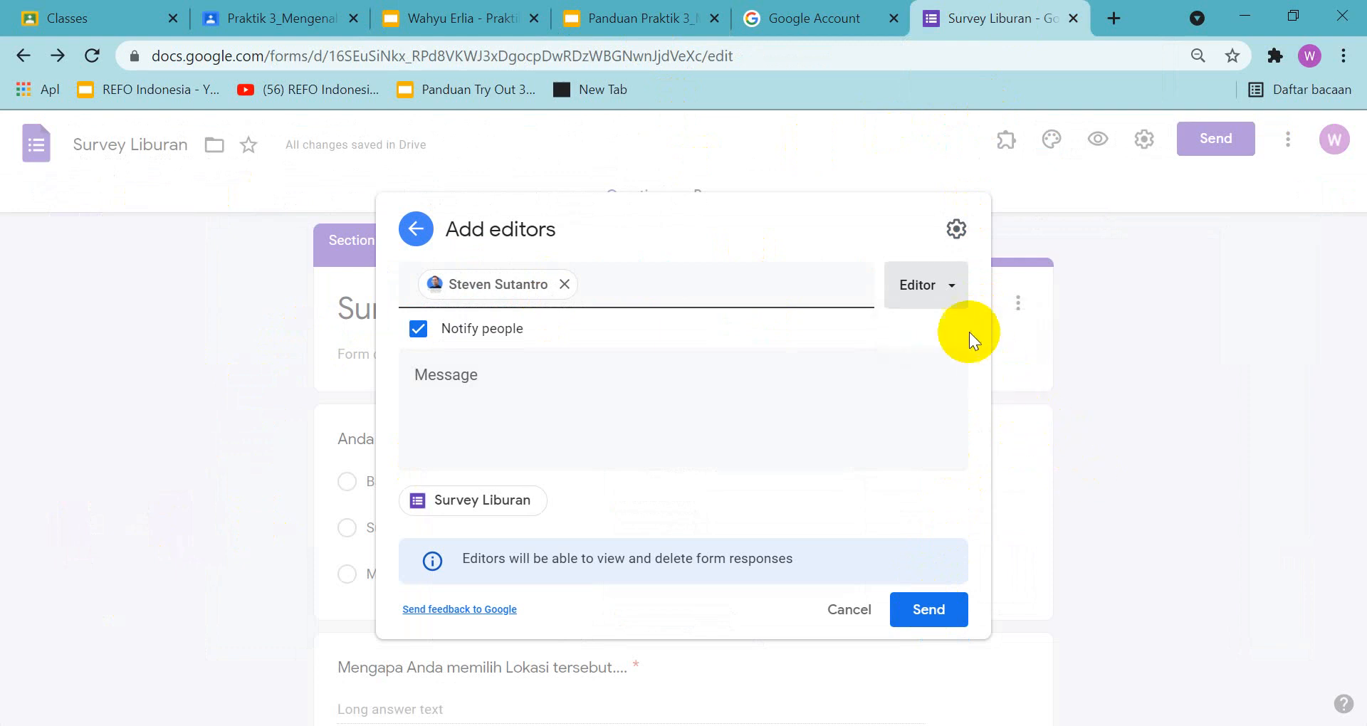
pyautogui.click(830, 297)
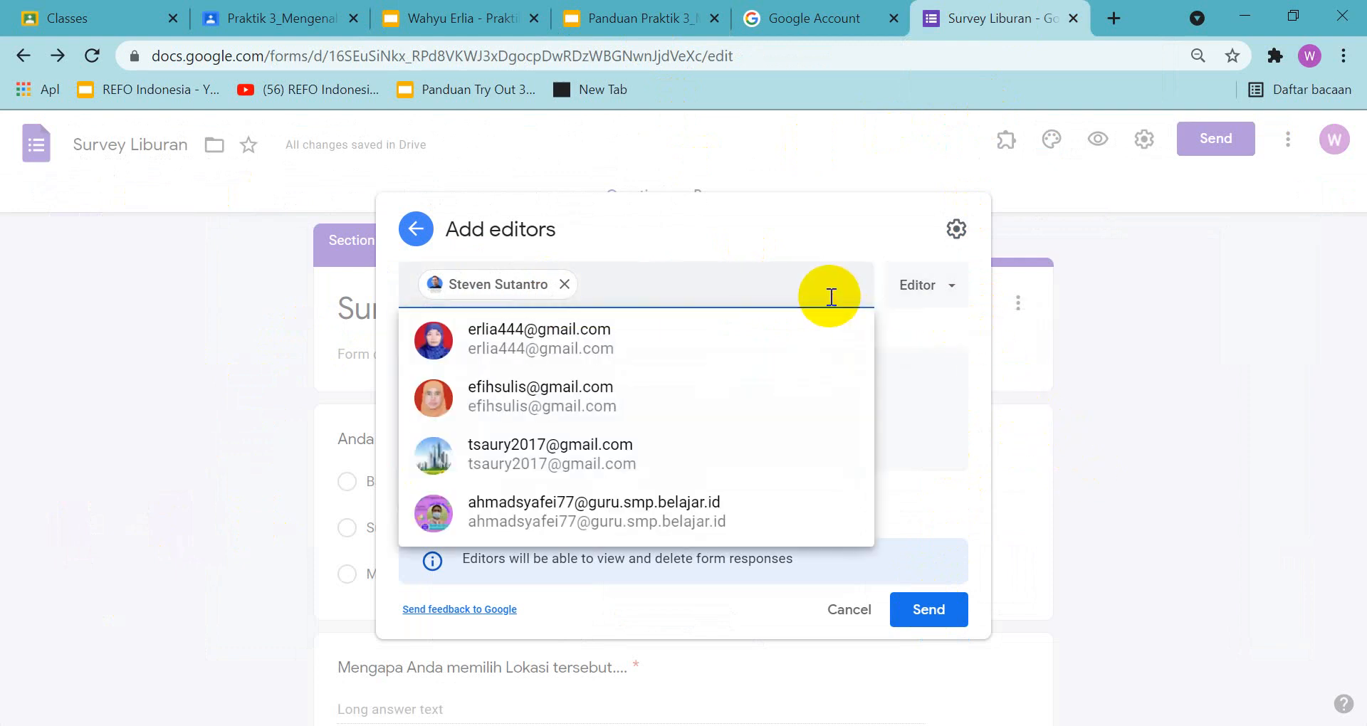
pyautogui.click(680, 530)
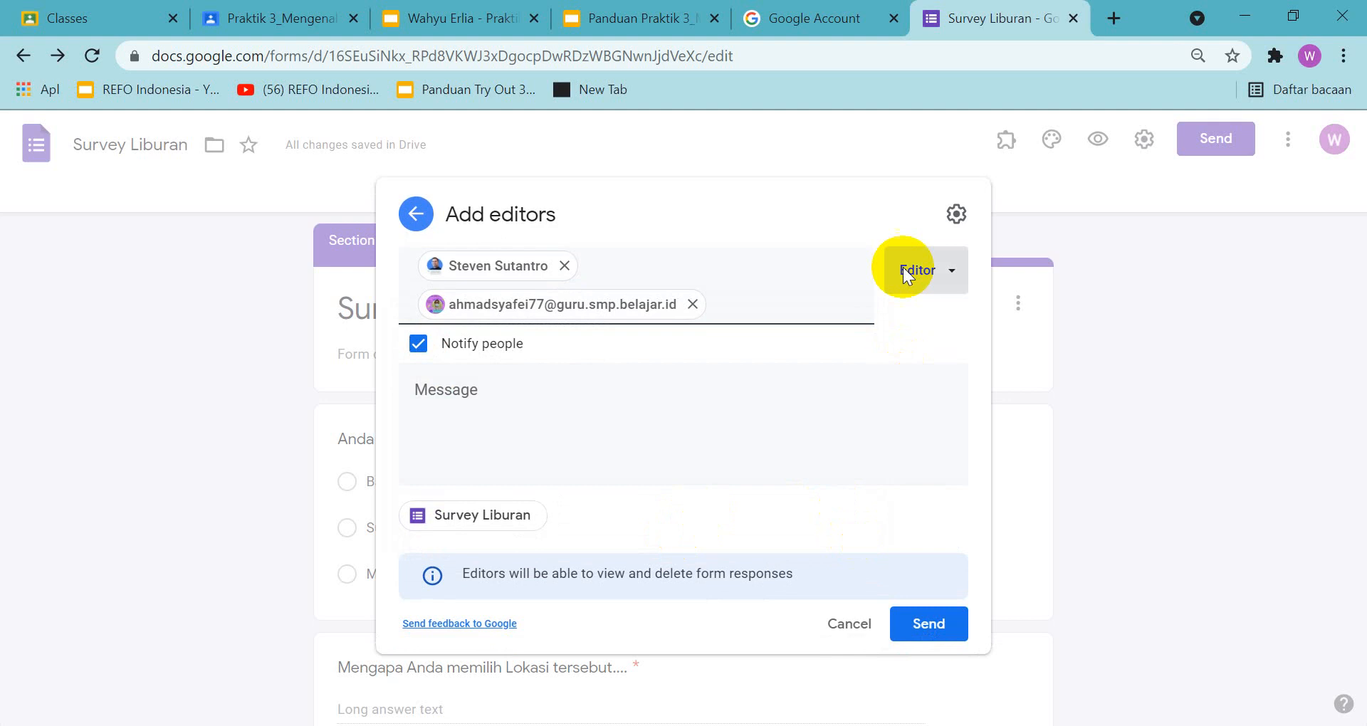
# Keep the Editor role with its options expanded and copy a screenshot of the Add editors dialog showing both recipients
pyautogui.click(947, 271)
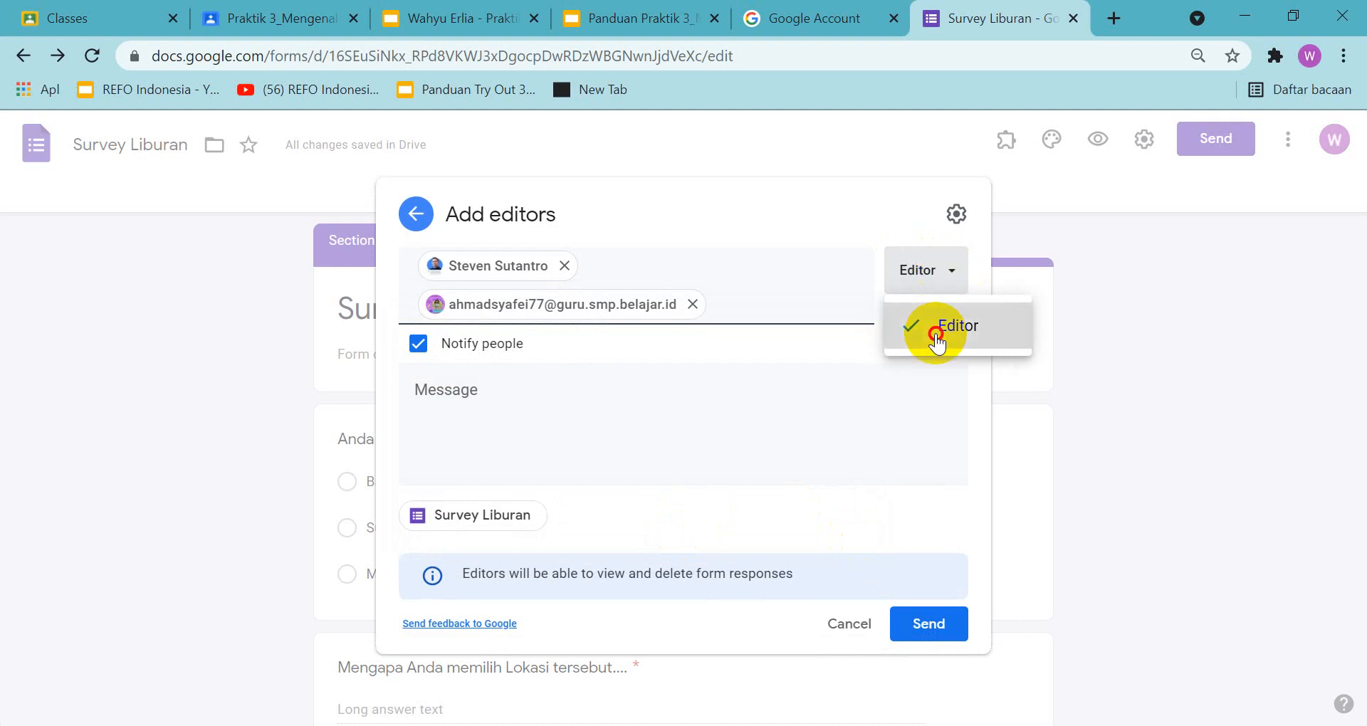
pyautogui.click(935, 333)
pyautogui.click(946, 269)
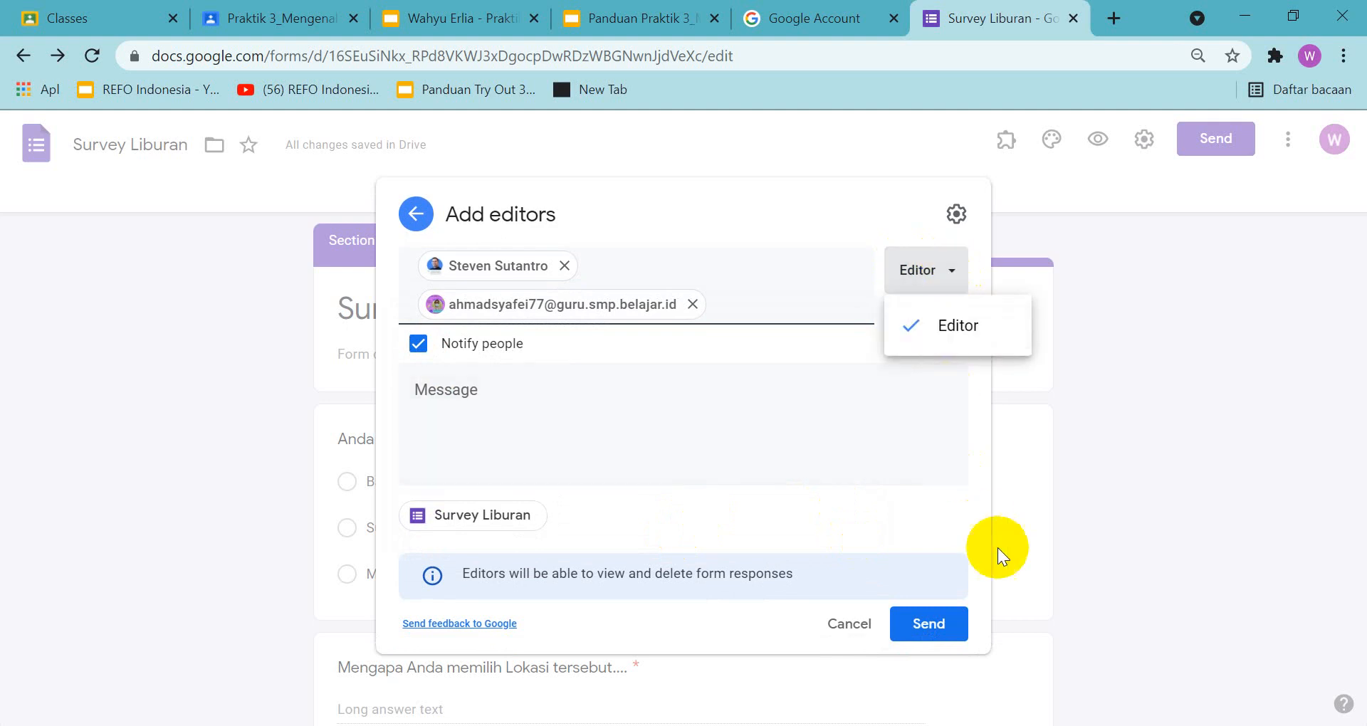
pyautogui.press('Print')
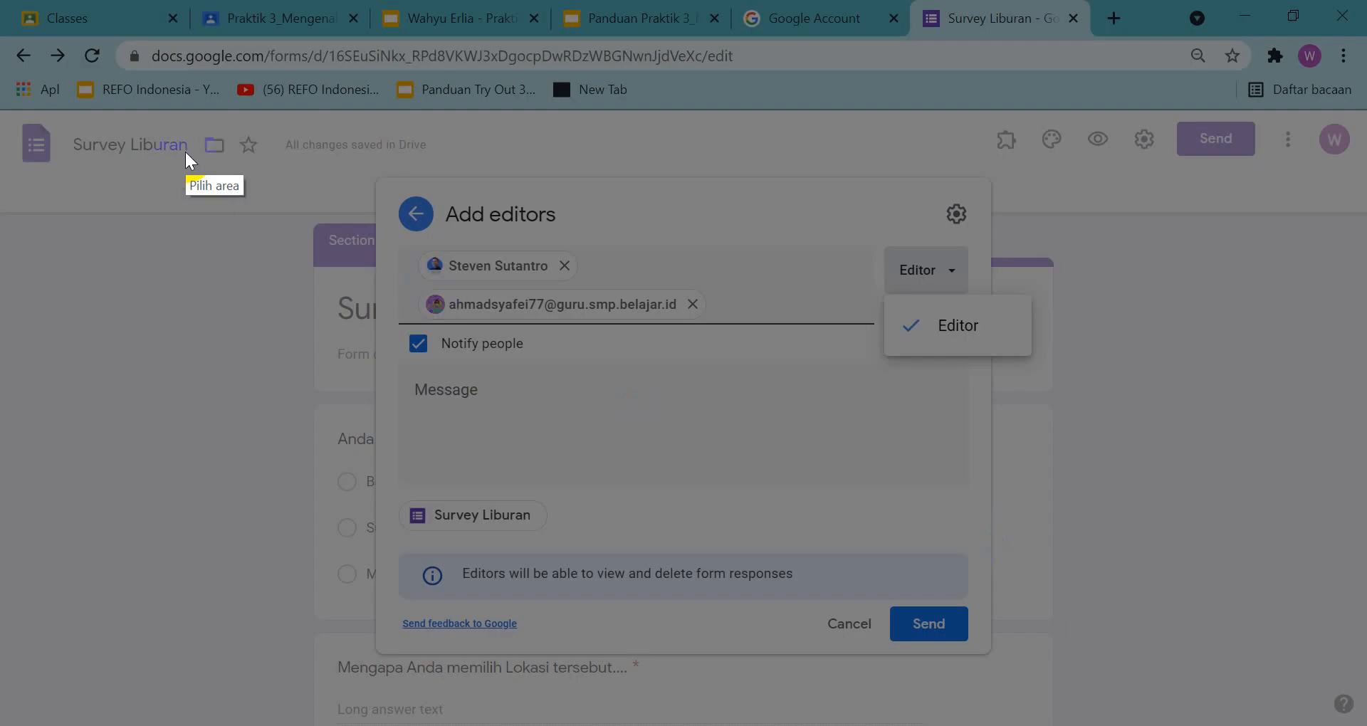
pyautogui.moveTo(15, 49)
pyautogui.mouseDown()
pyautogui.moveTo(1351, 519)
pyautogui.moveTo(1345, 598)
pyautogui.moveTo(1270, 725)
pyautogui.moveTo(1365, 725)
pyautogui.moveTo(1366, 709)
pyautogui.mouseUp()
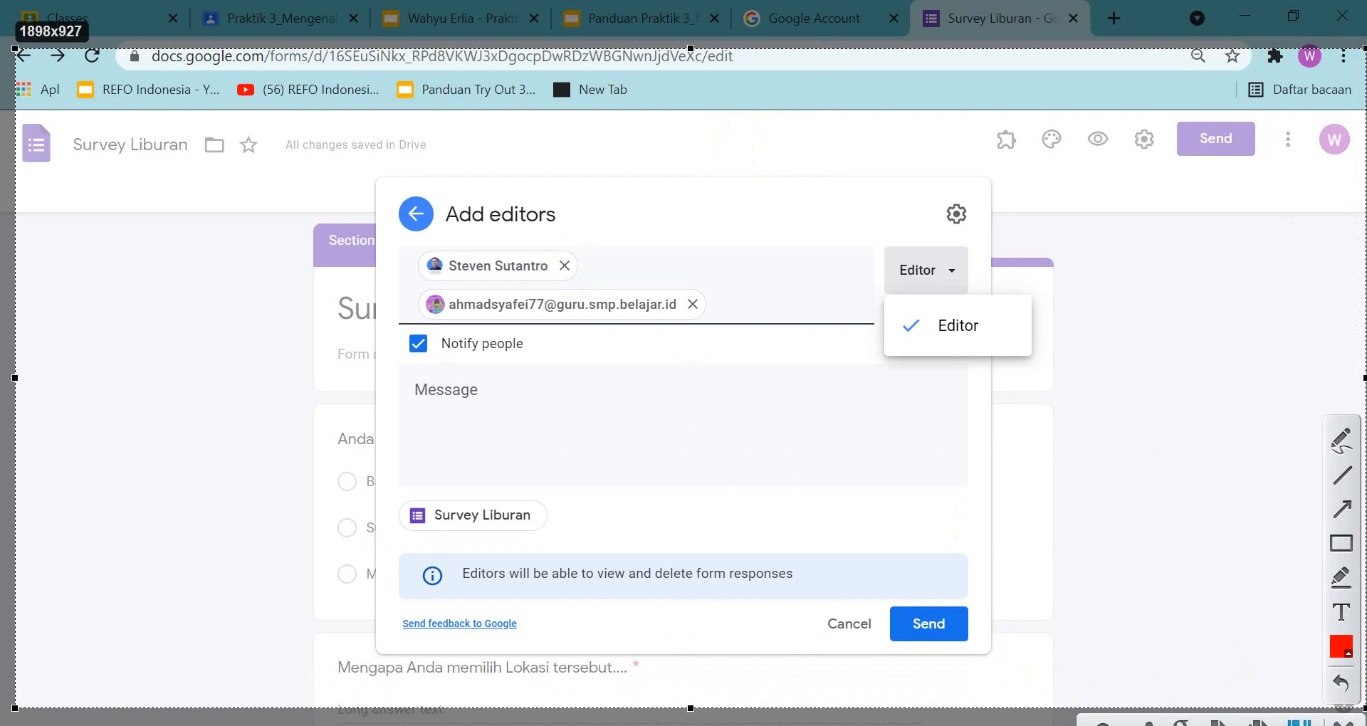
pyautogui.hotkey('ctrl', 'c')
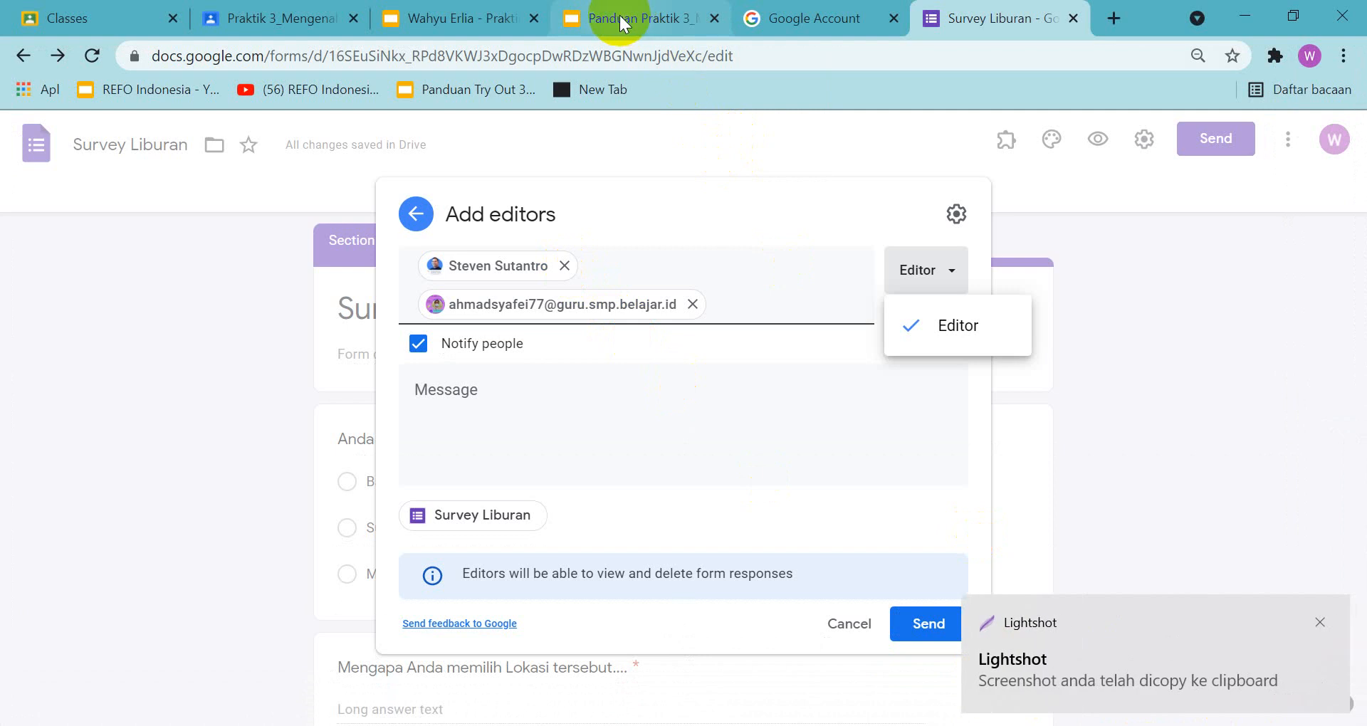
# Replace the old screenshot on slide 6 of the assignment presentation with the copied one, positioned below the instruction text
pyautogui.click(472, 17)
pyautogui.click(136, 386)
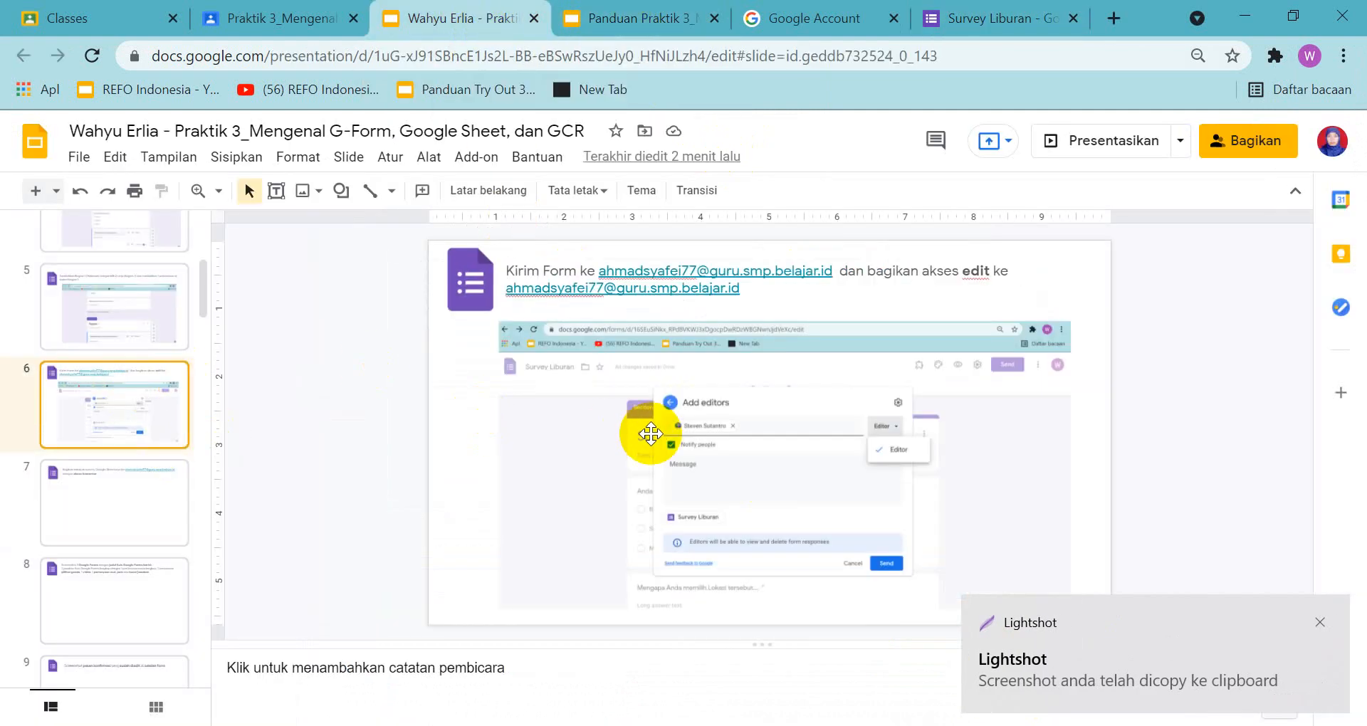
pyautogui.click(657, 437)
pyautogui.press('Delete')
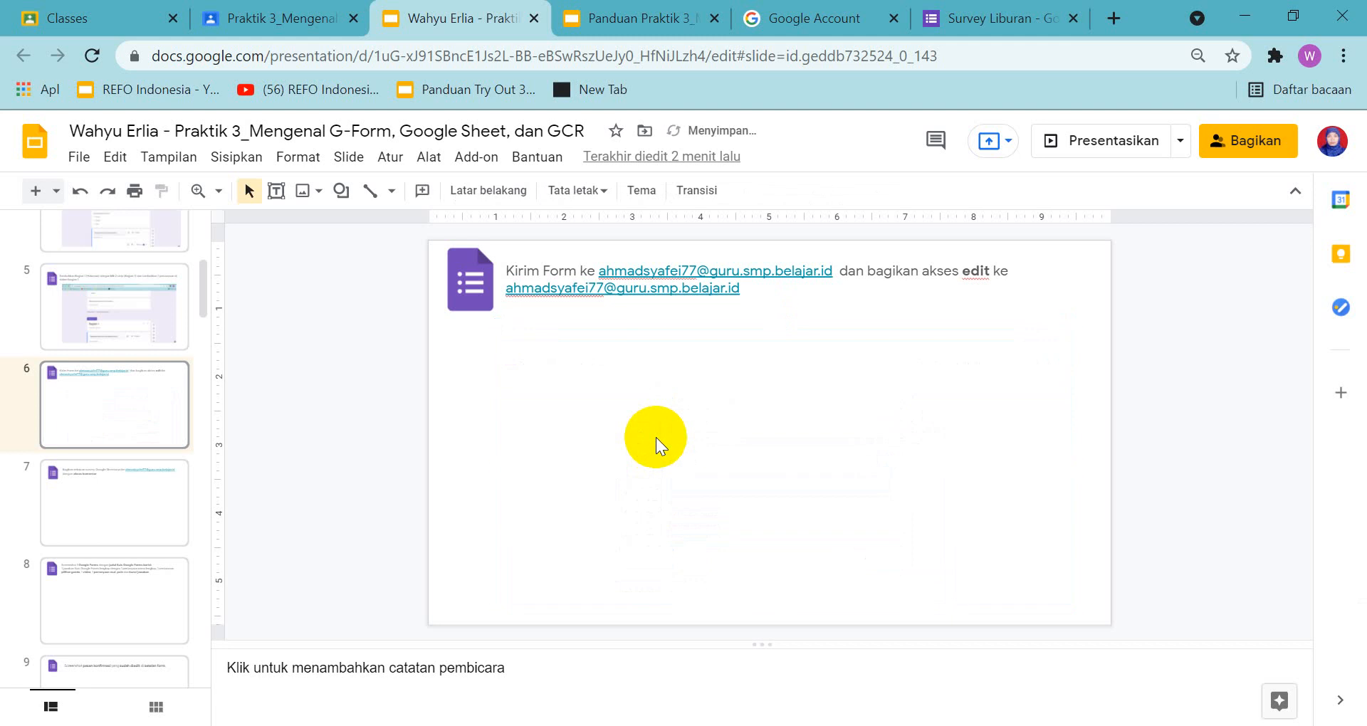
pyautogui.hotkey('ctrl', 'v')
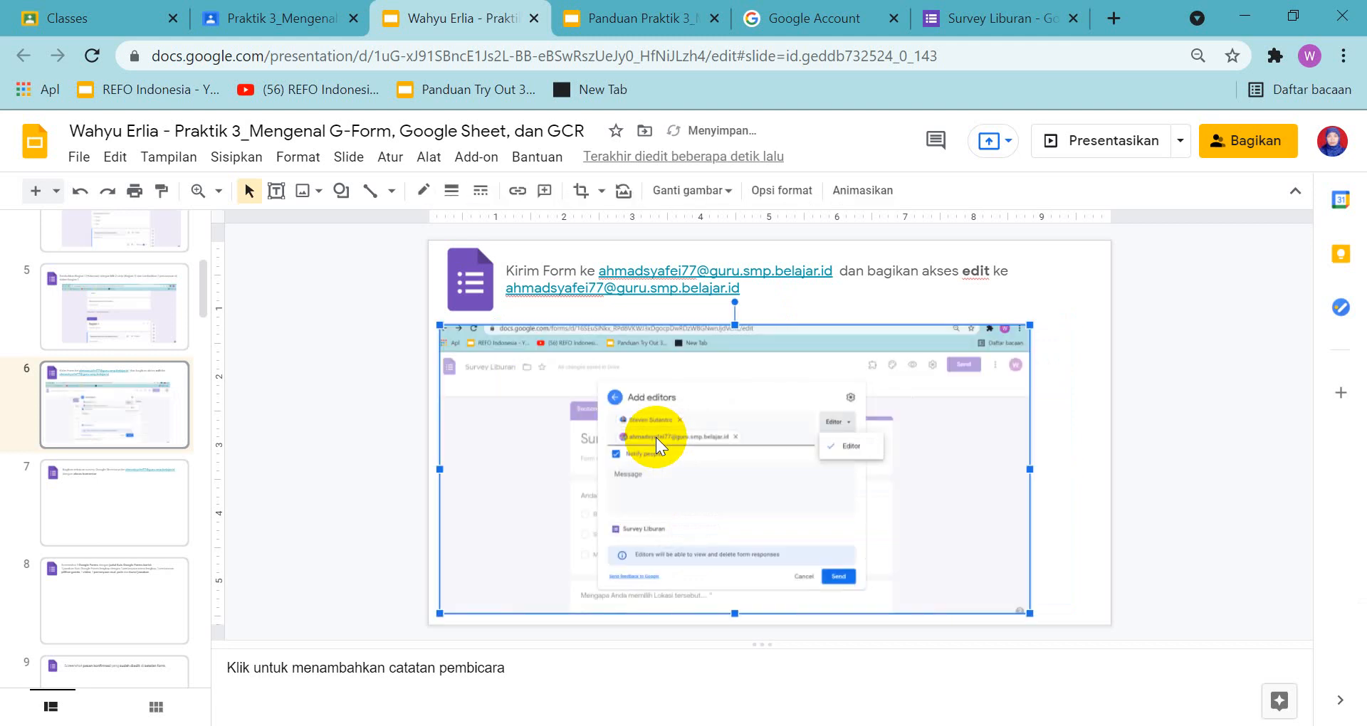
pyautogui.moveTo(693, 401); pyautogui.dragTo(754, 399)
pyautogui.click(815, 320)
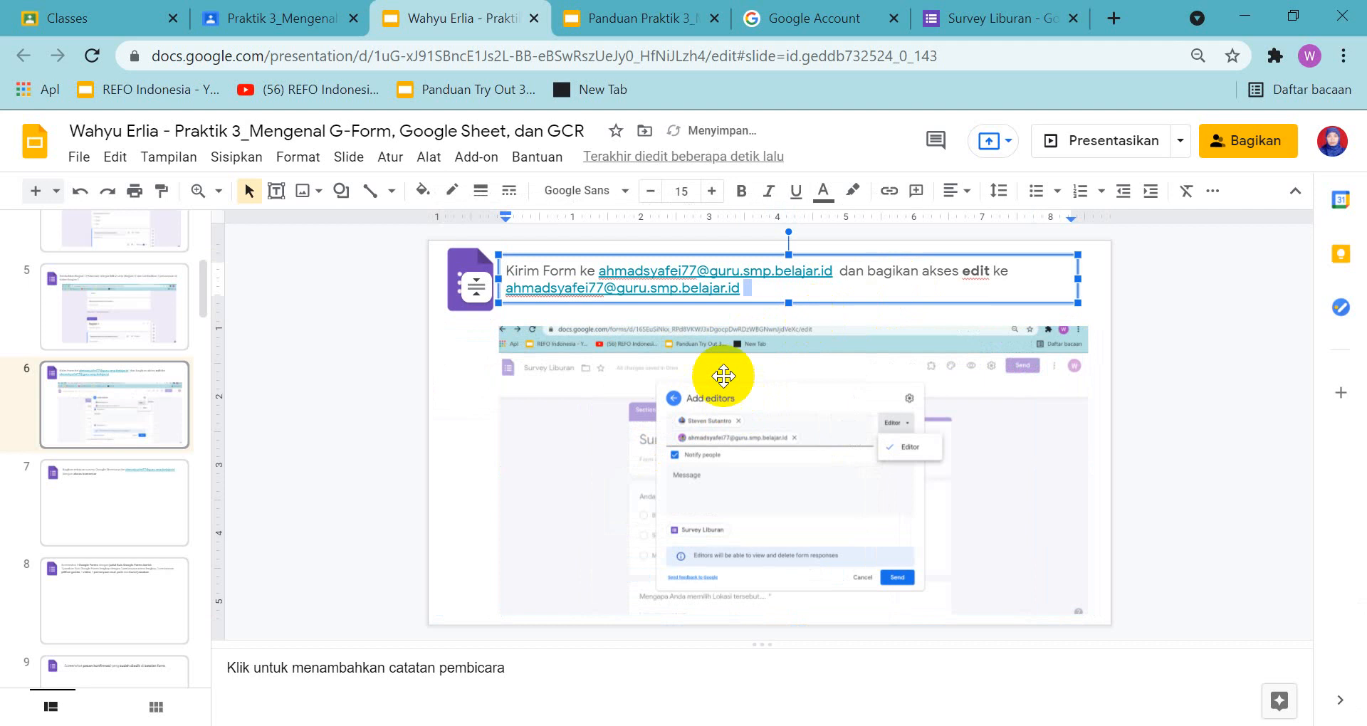
# Review slide 7 in both presentations, remove the first recipient from the form's Add editors dialog, and send the invitation
pyautogui.click(91, 480)
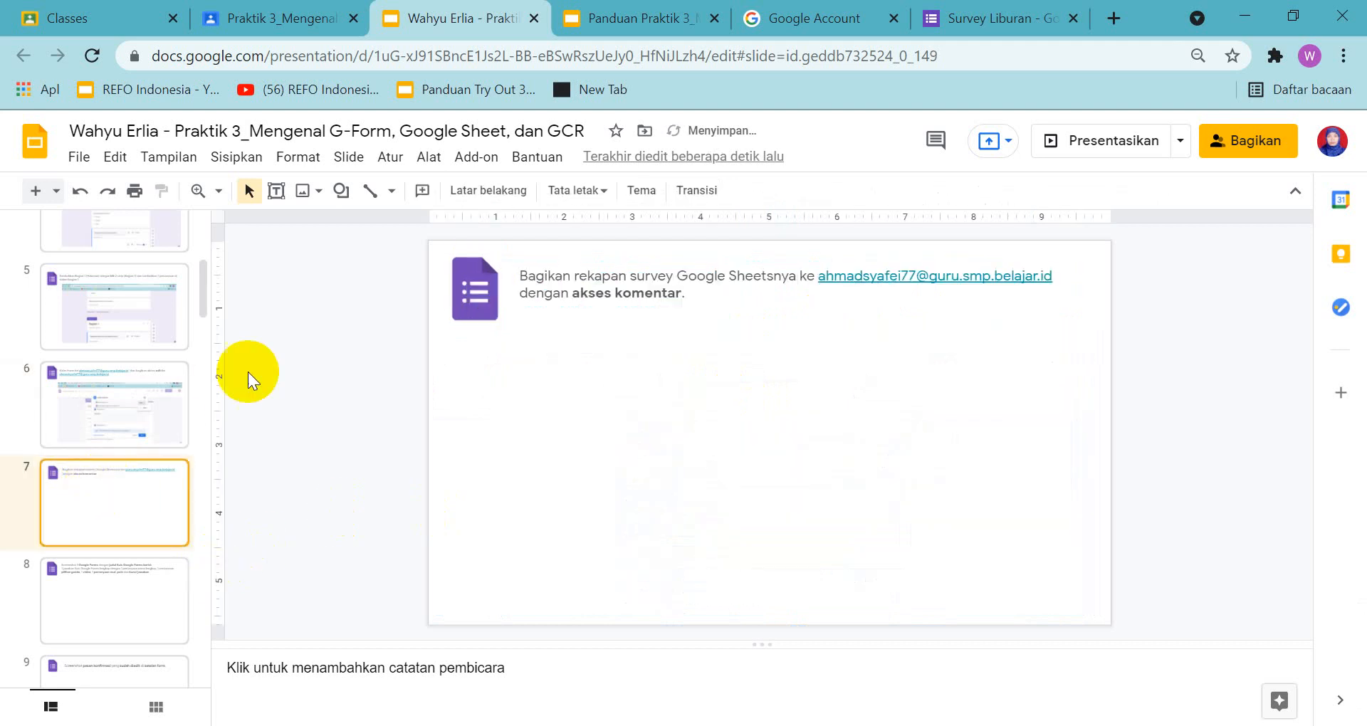
pyautogui.click(638, 19)
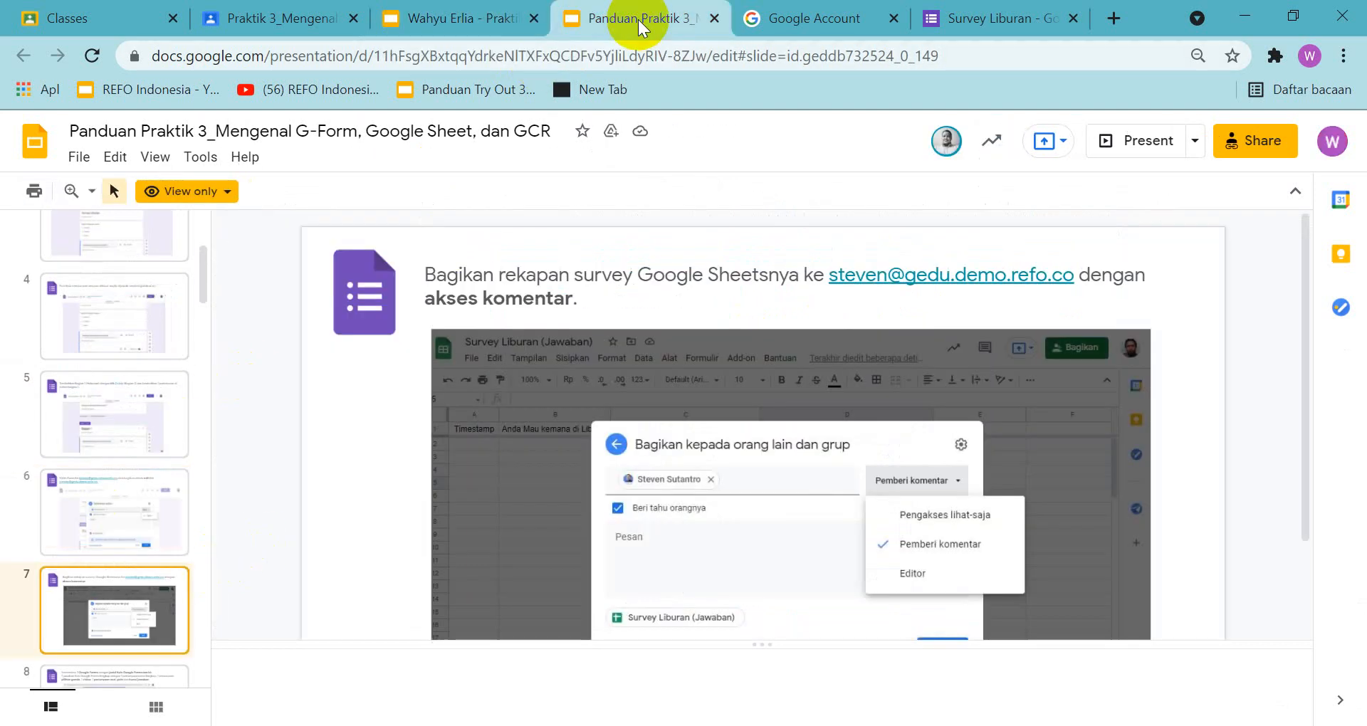
pyautogui.click(1014, 9)
pyautogui.click(566, 267)
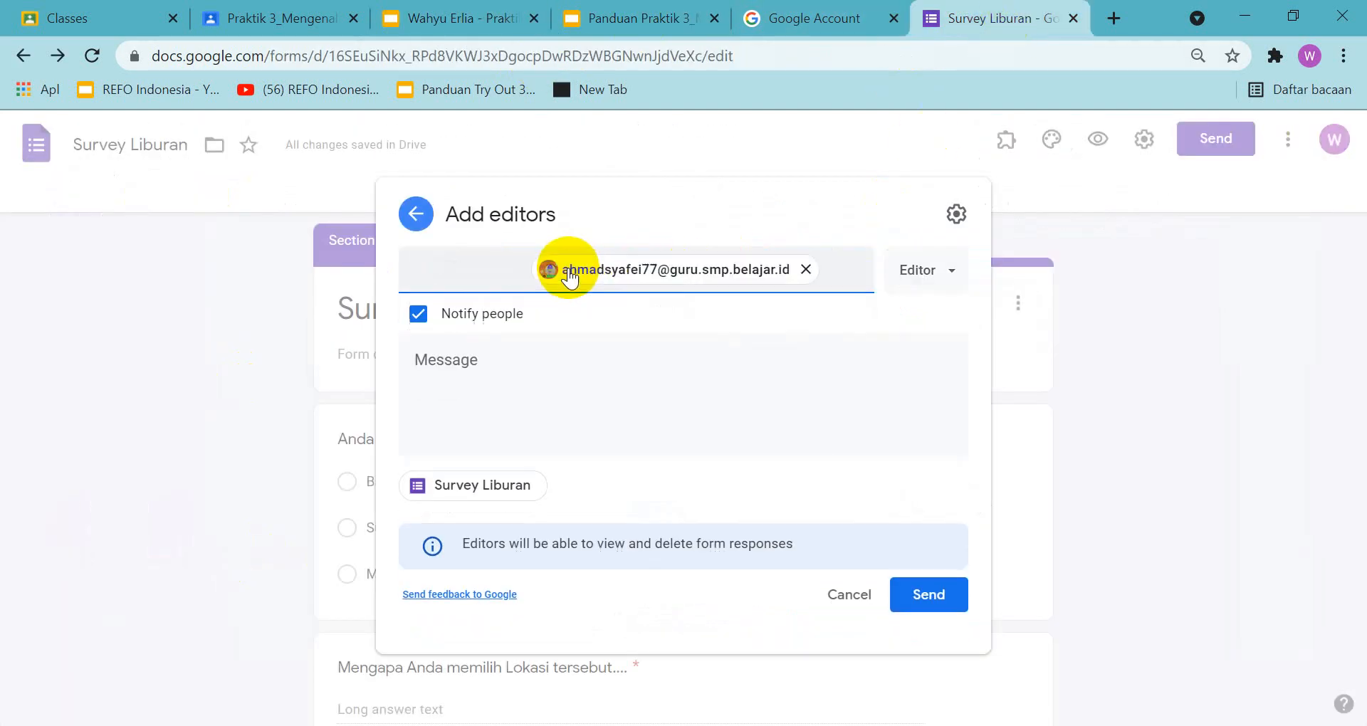
pyautogui.click(935, 626)
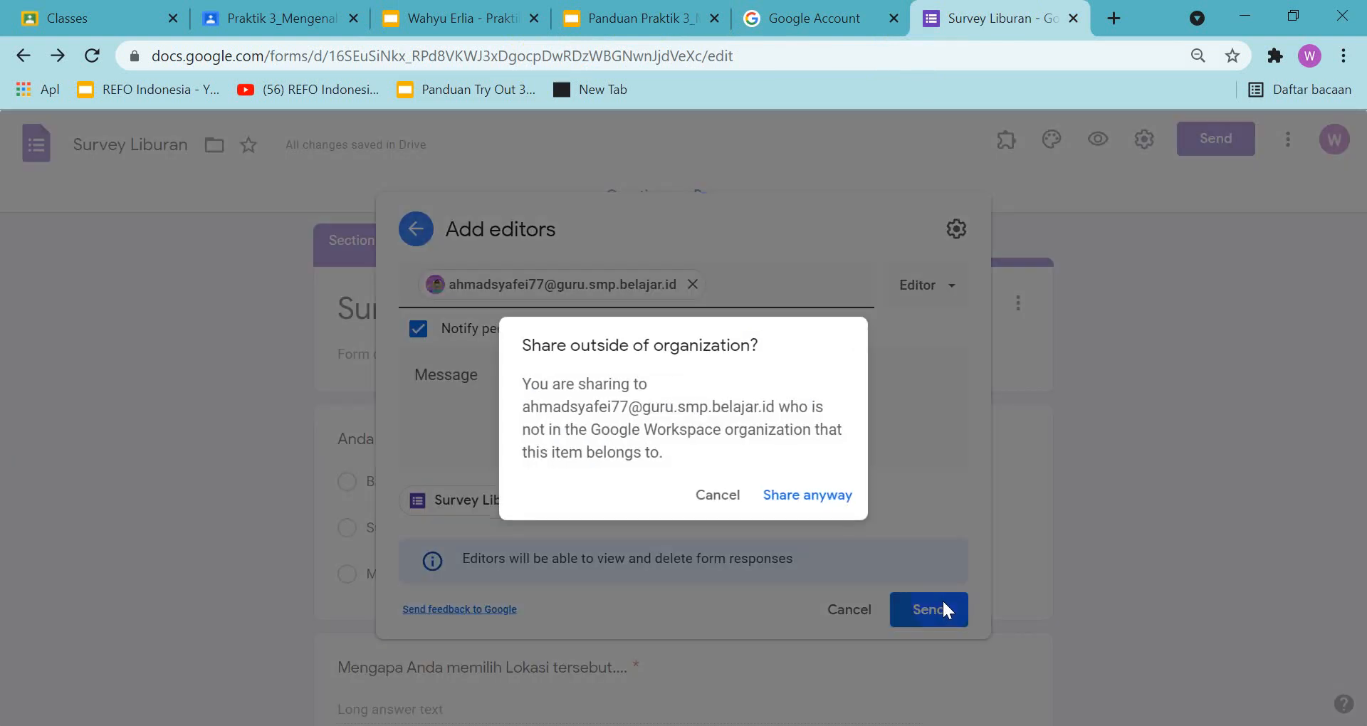
pyautogui.click(792, 498)
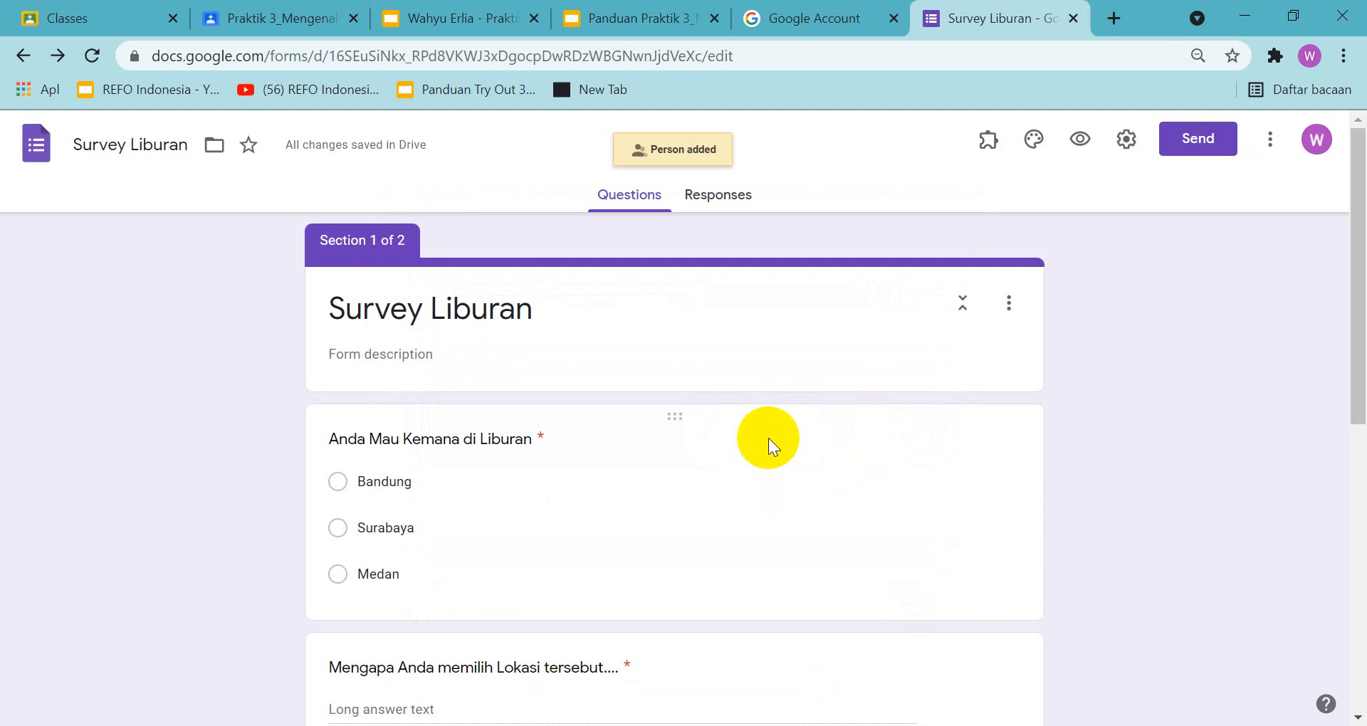
# Create a new spreadsheet named Survey Liburan (Responses) as the destination for the form's responses
pyautogui.click(719, 203)
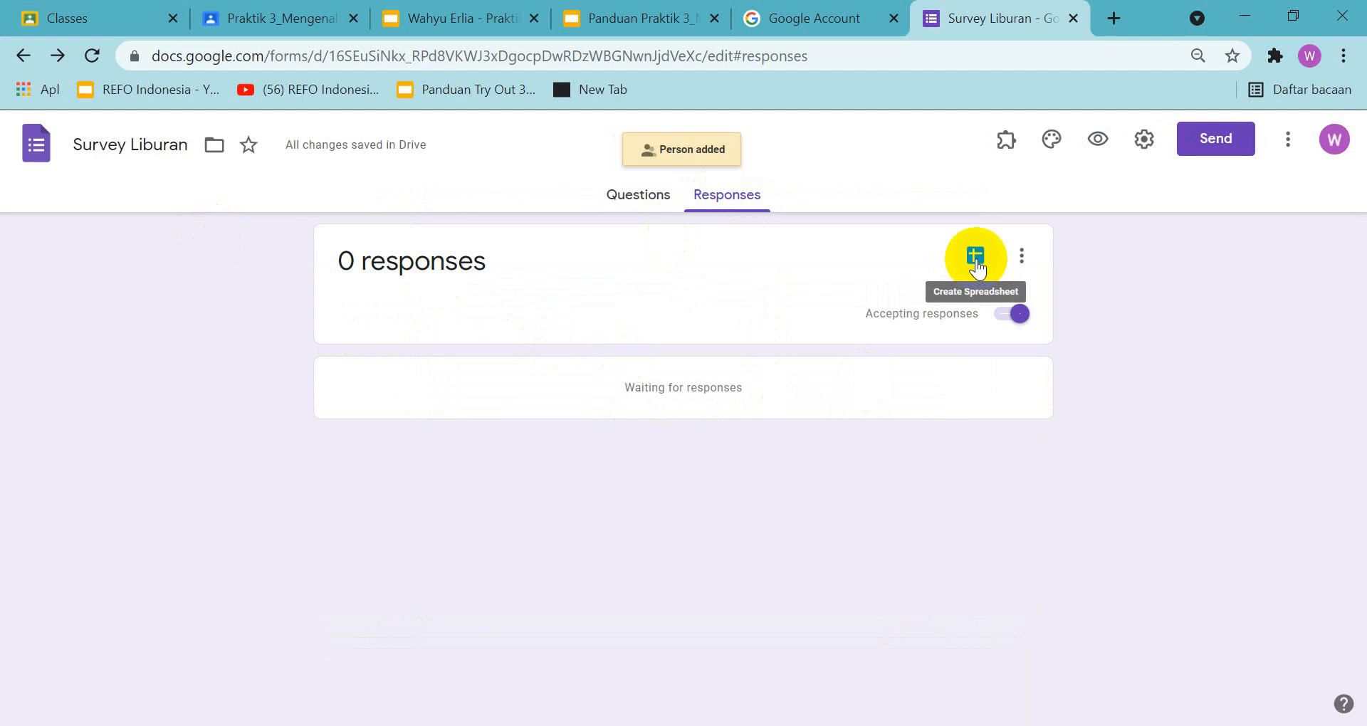
pyautogui.click(975, 258)
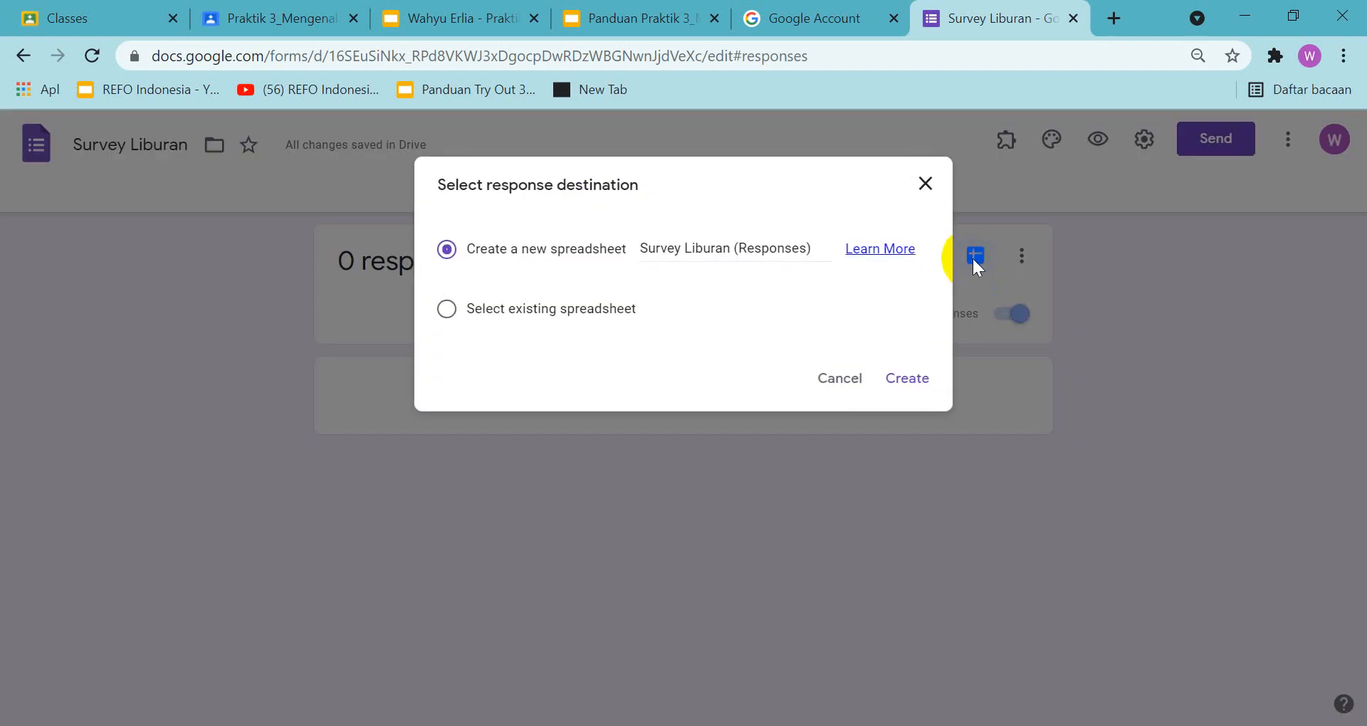
pyautogui.click(903, 380)
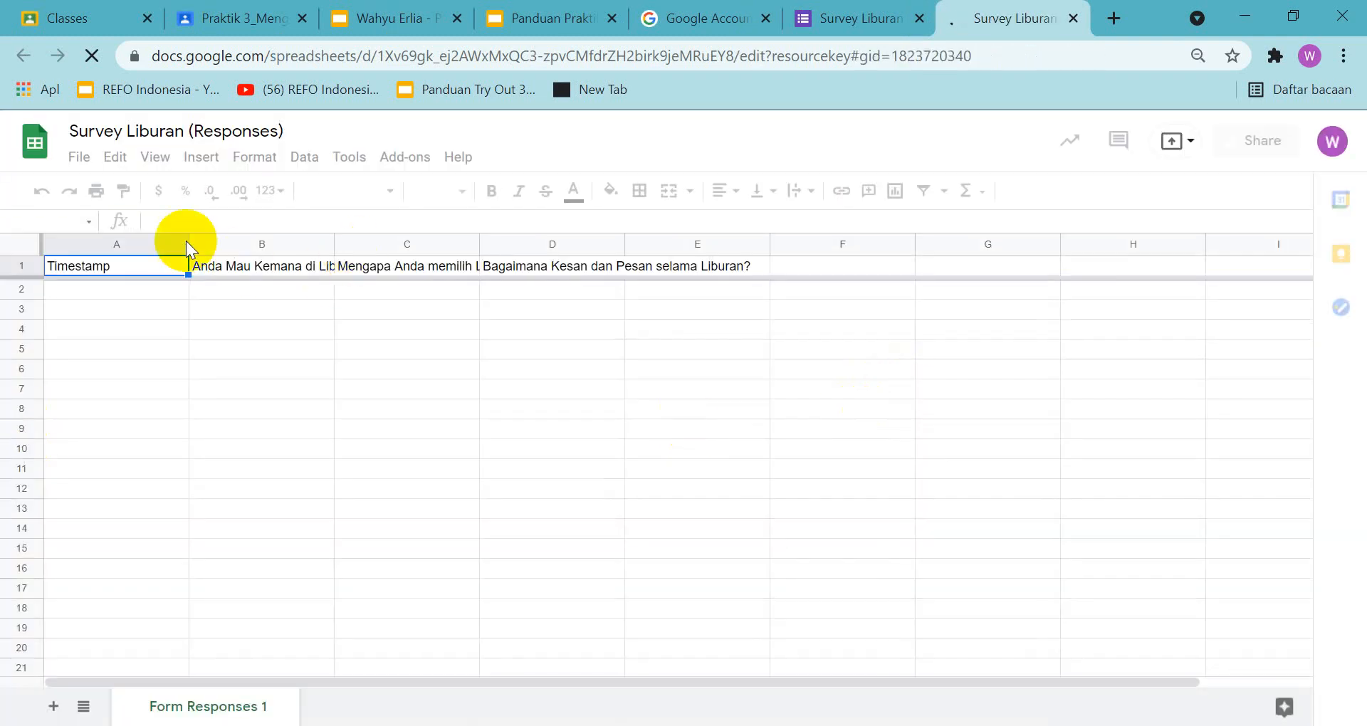
# Check the guide's slide 7 and copy the linked recipient e-mail address from slide 7 of the assignment presentation
pyautogui.click(535, 21)
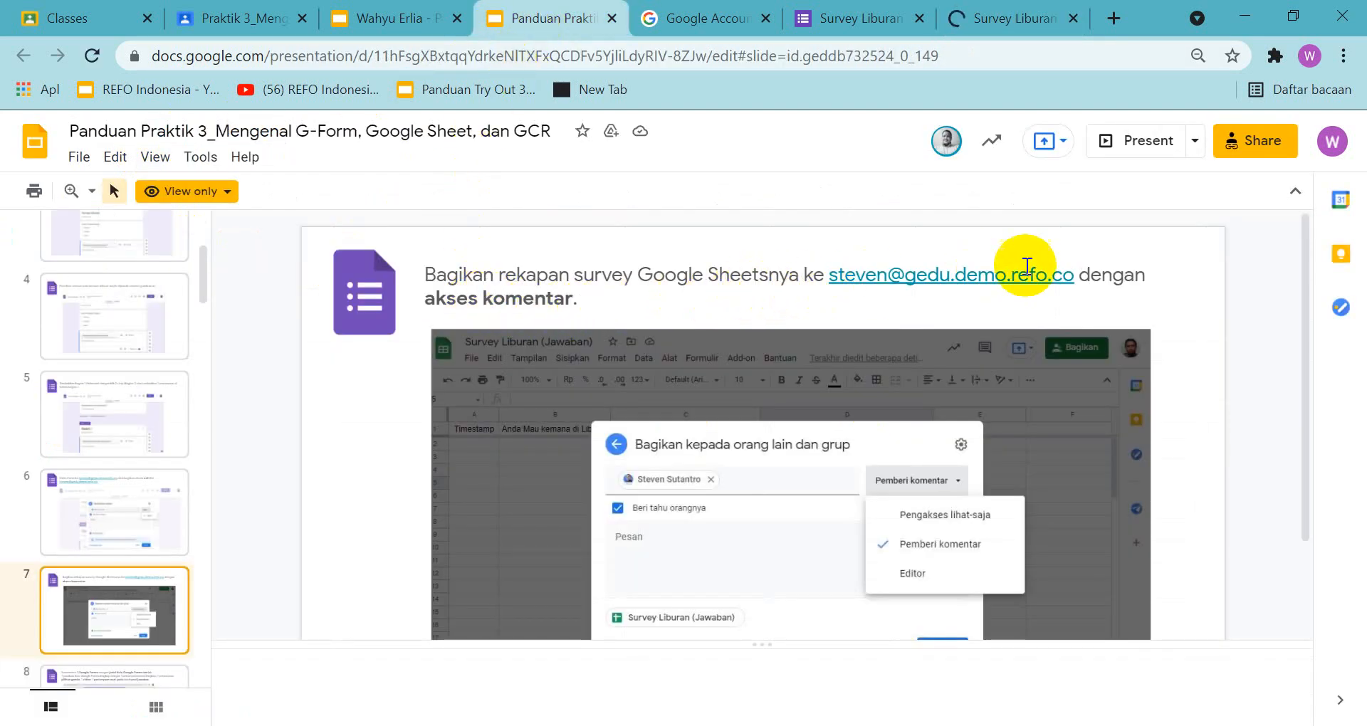
pyautogui.click(387, 16)
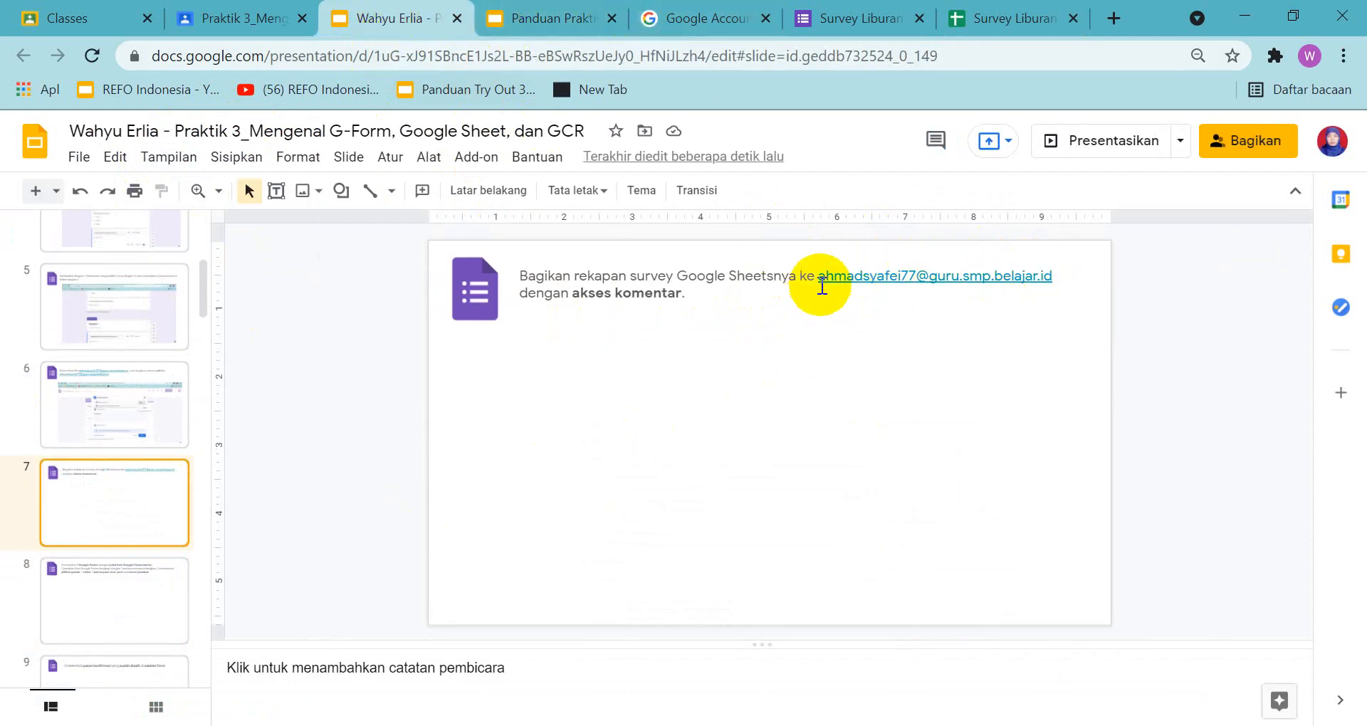
pyautogui.moveTo(821, 285); pyautogui.dragTo(1057, 279)
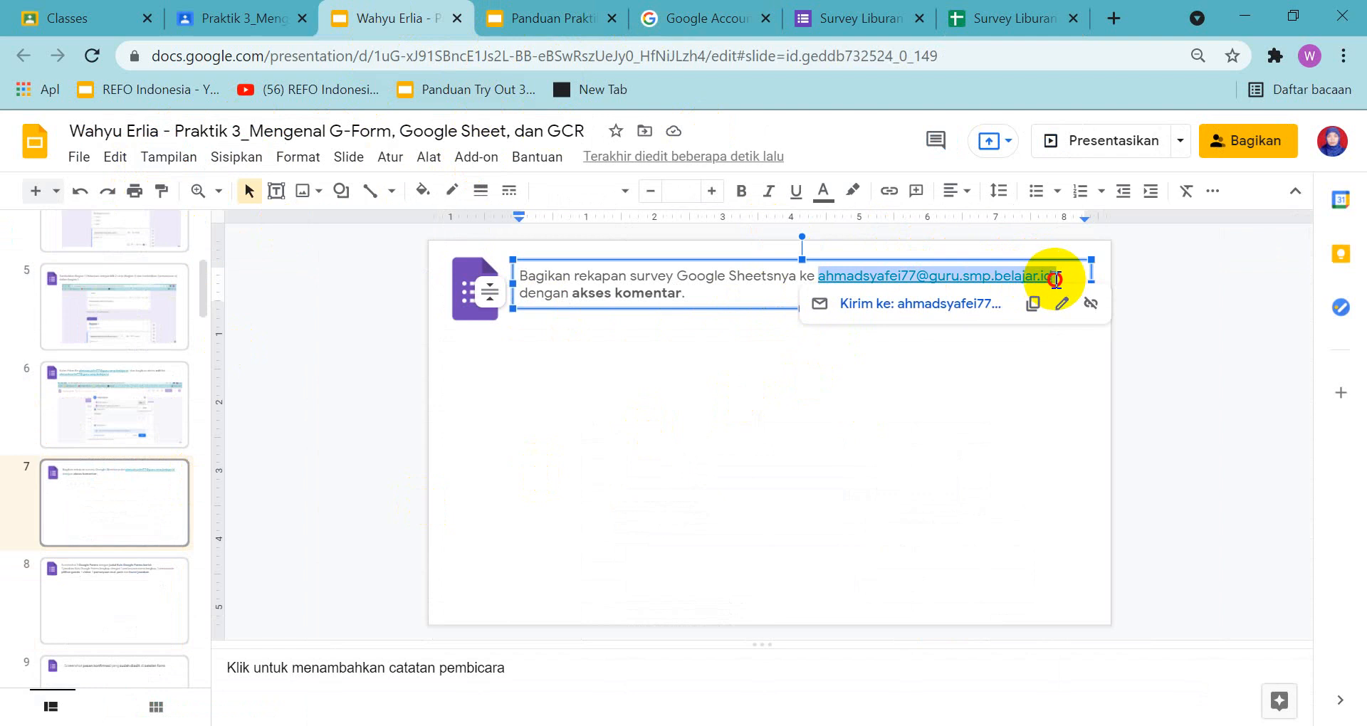
pyautogui.click(1032, 304)
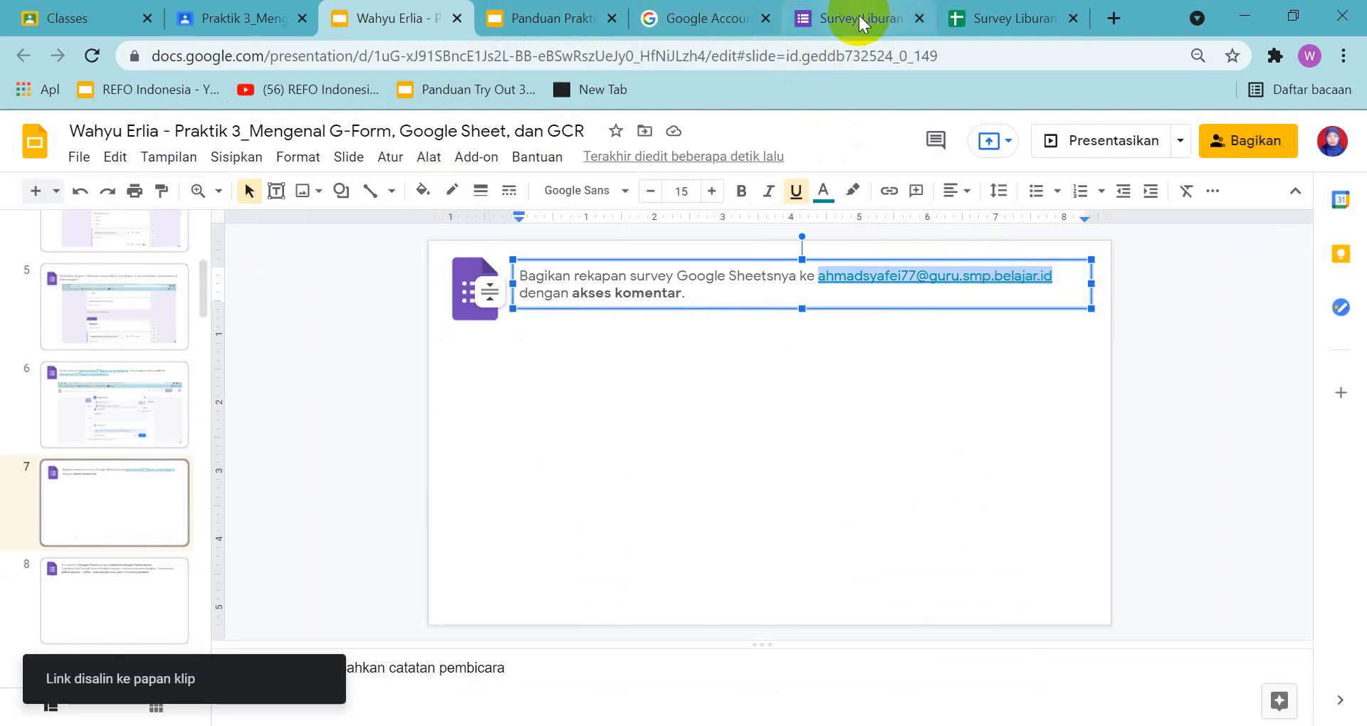
# Open the sharing settings of the Survey Liburan (Responses) spreadsheet, dismissing the cell edit history tip
pyautogui.click(999, 22)
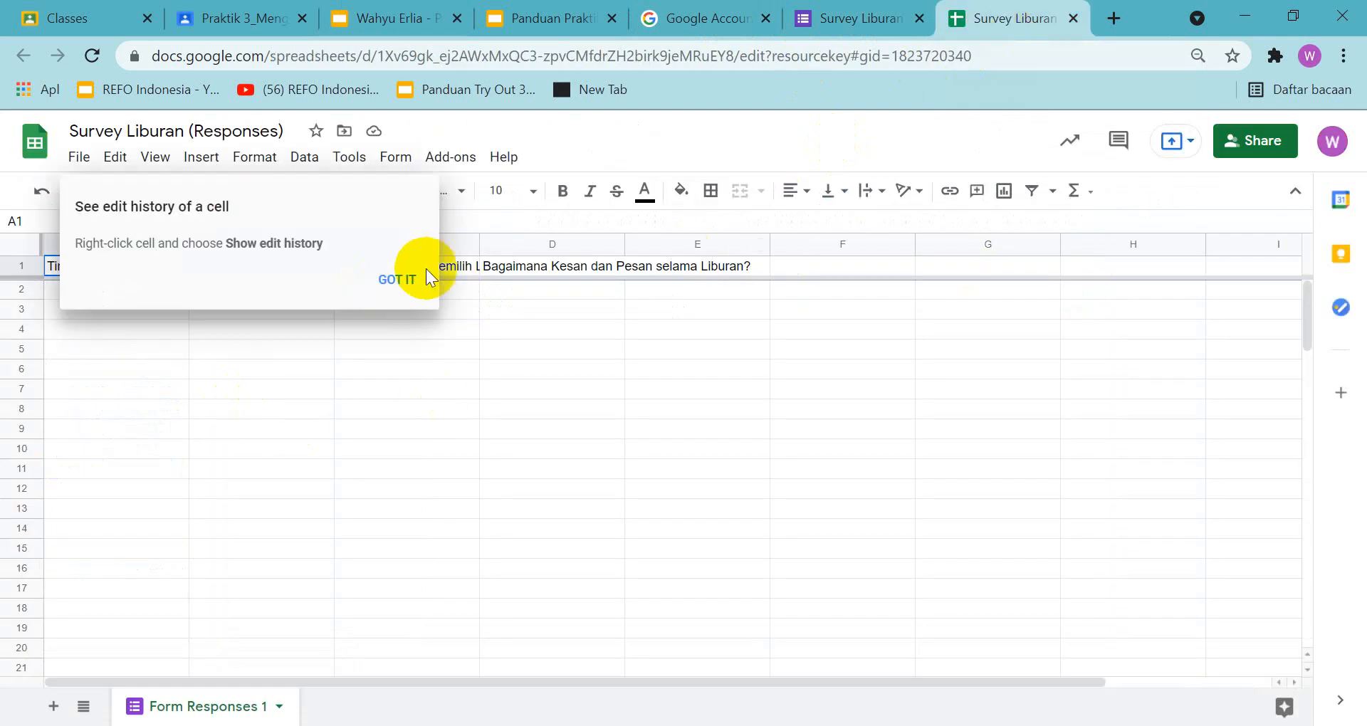
pyautogui.click(397, 279)
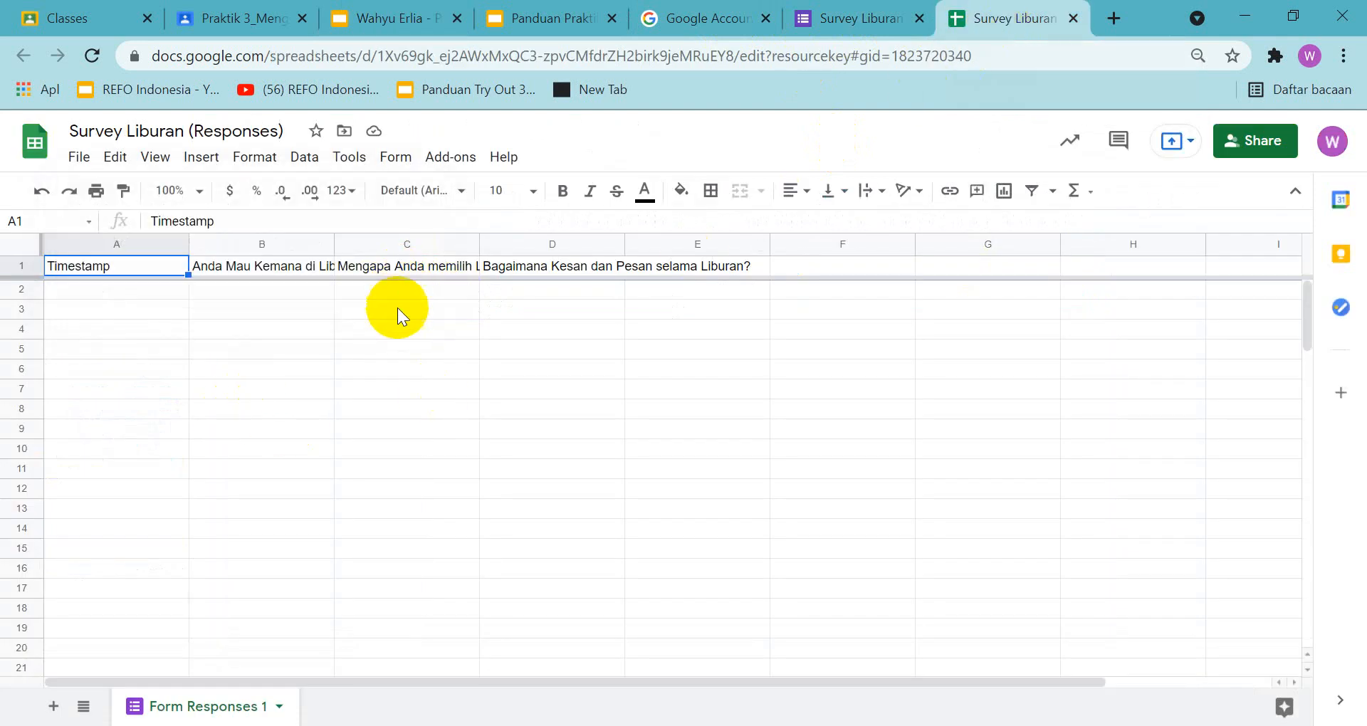
pyautogui.click(1271, 147)
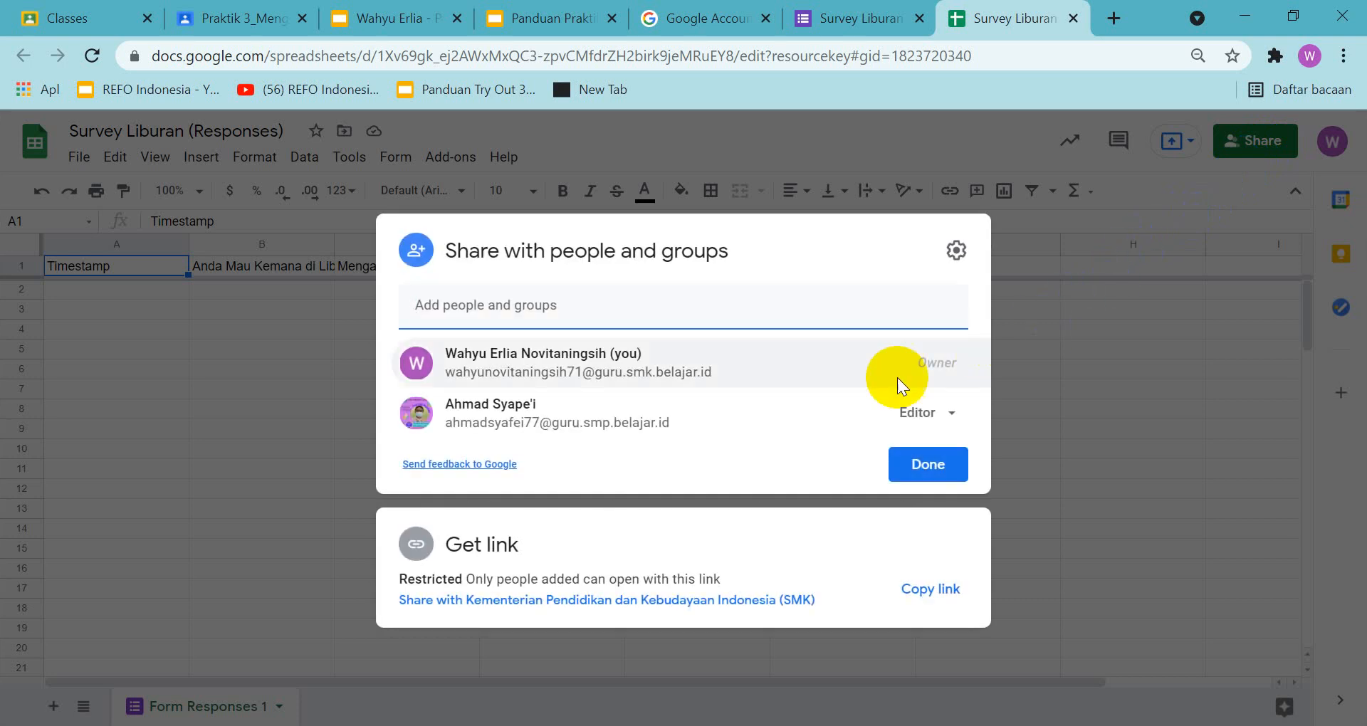
pyautogui.click(605, 430)
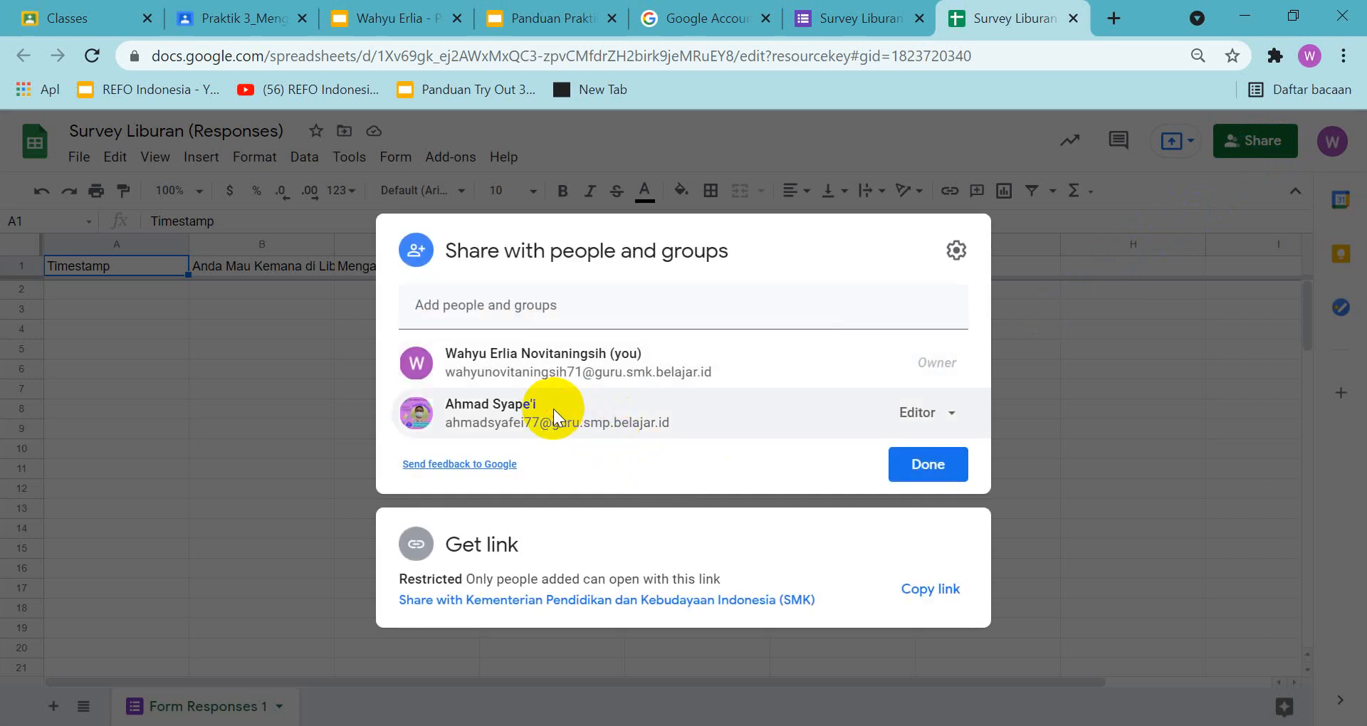
pyautogui.moveTo(553, 417)
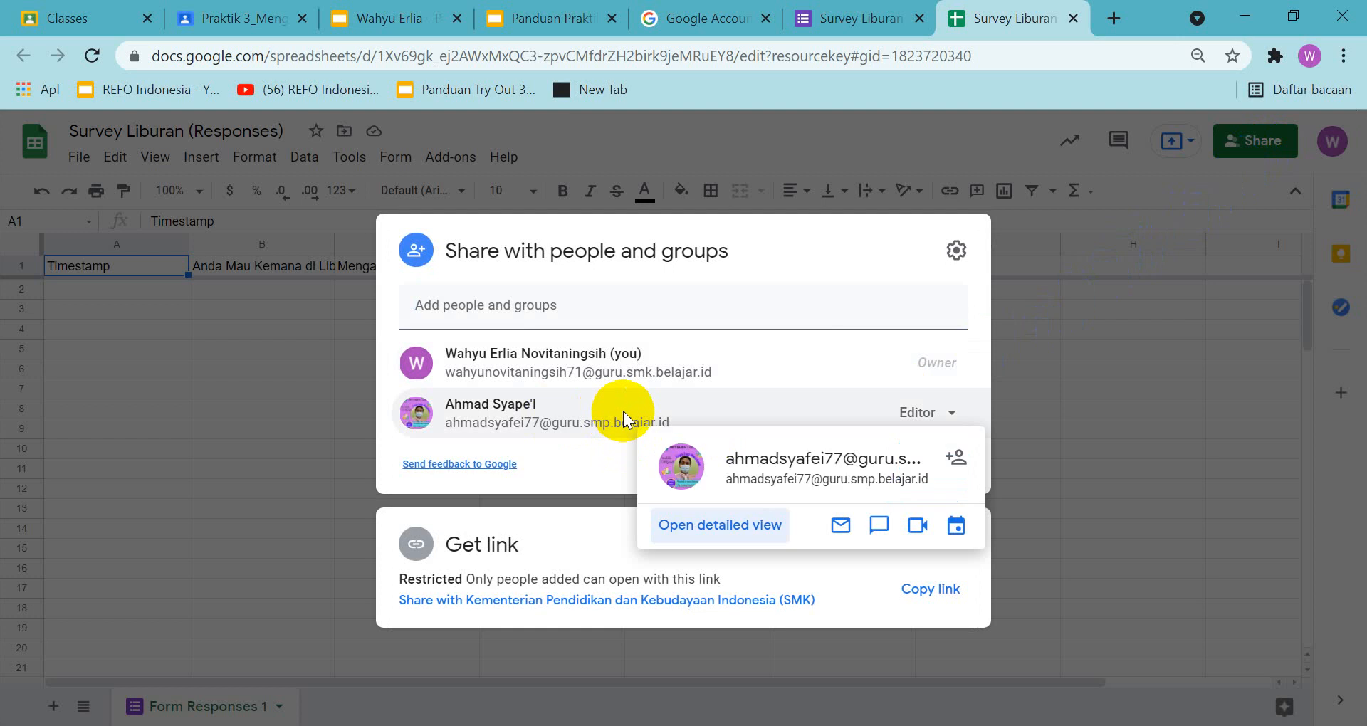
pyautogui.click(808, 482)
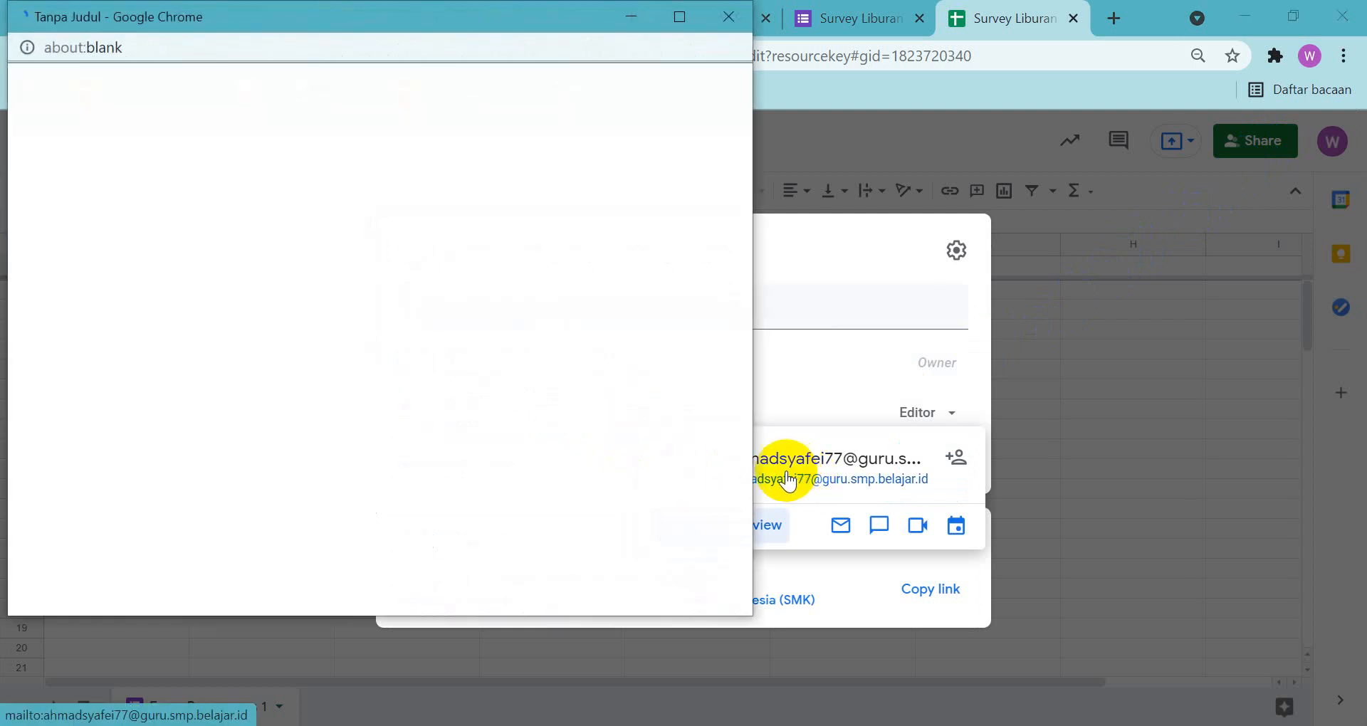
pyautogui.click(732, 25)
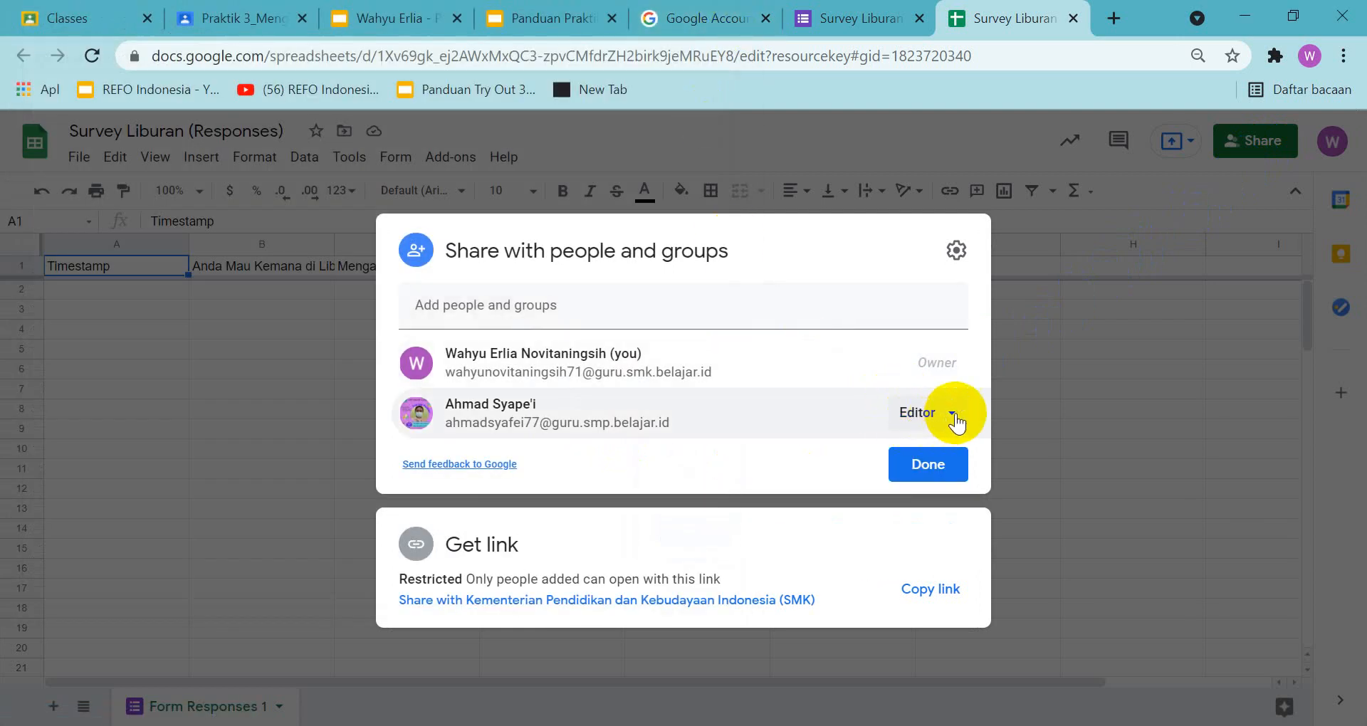
# Check the required access on the guide's slide 7 and add the assignment's recipient to the spreadsheet's invitation as Commenter
pyautogui.click(580, 25)
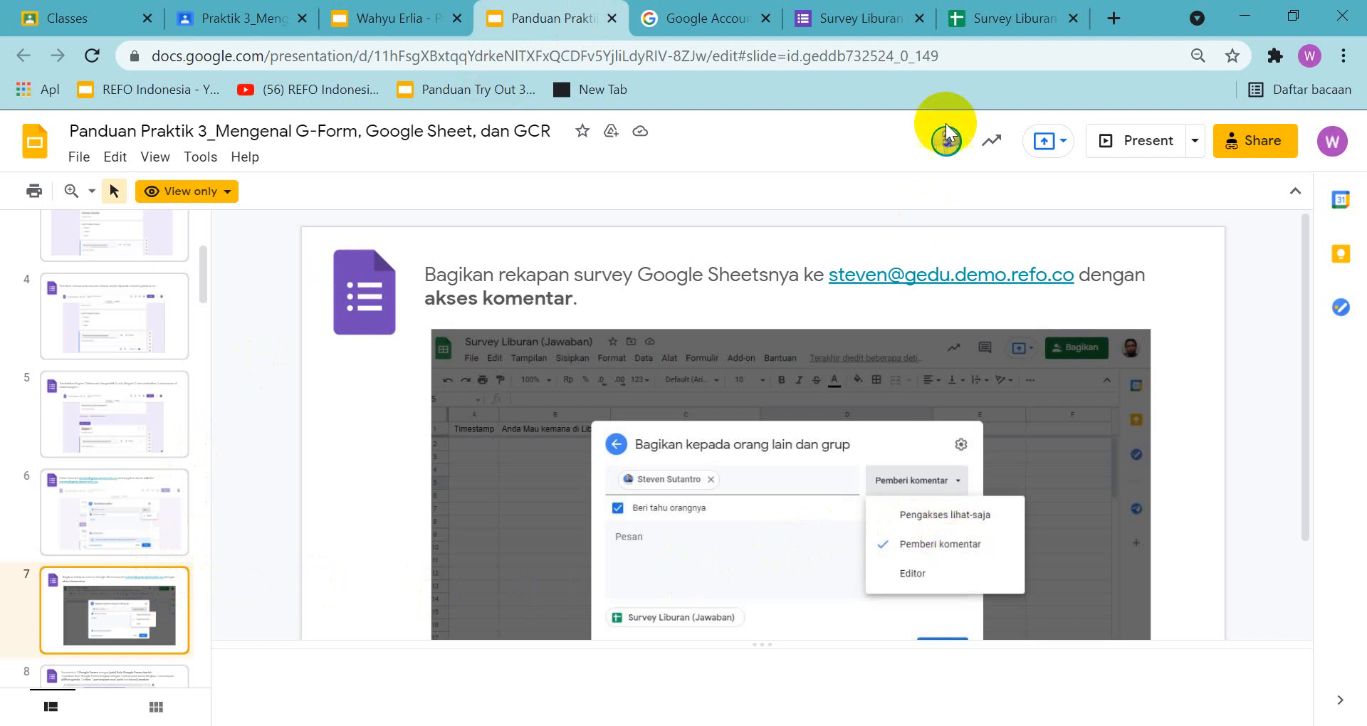
pyautogui.click(981, 20)
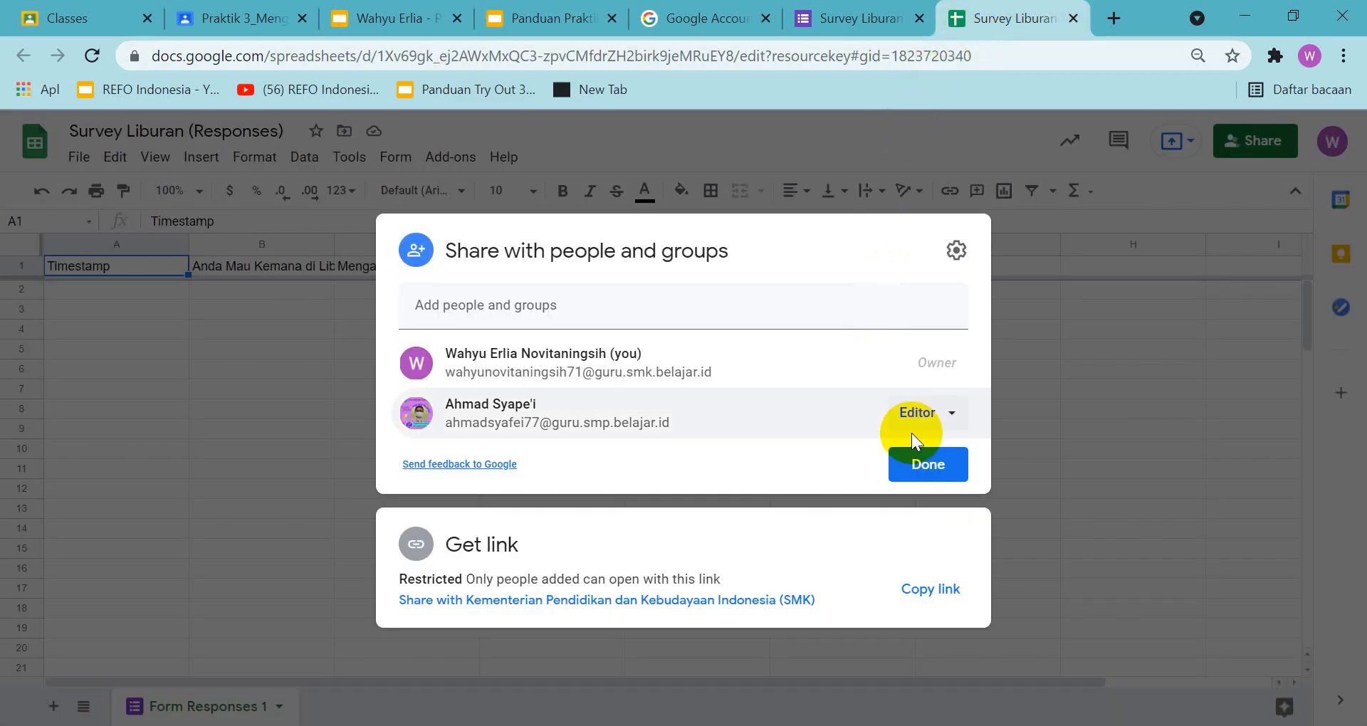
pyautogui.click(952, 414)
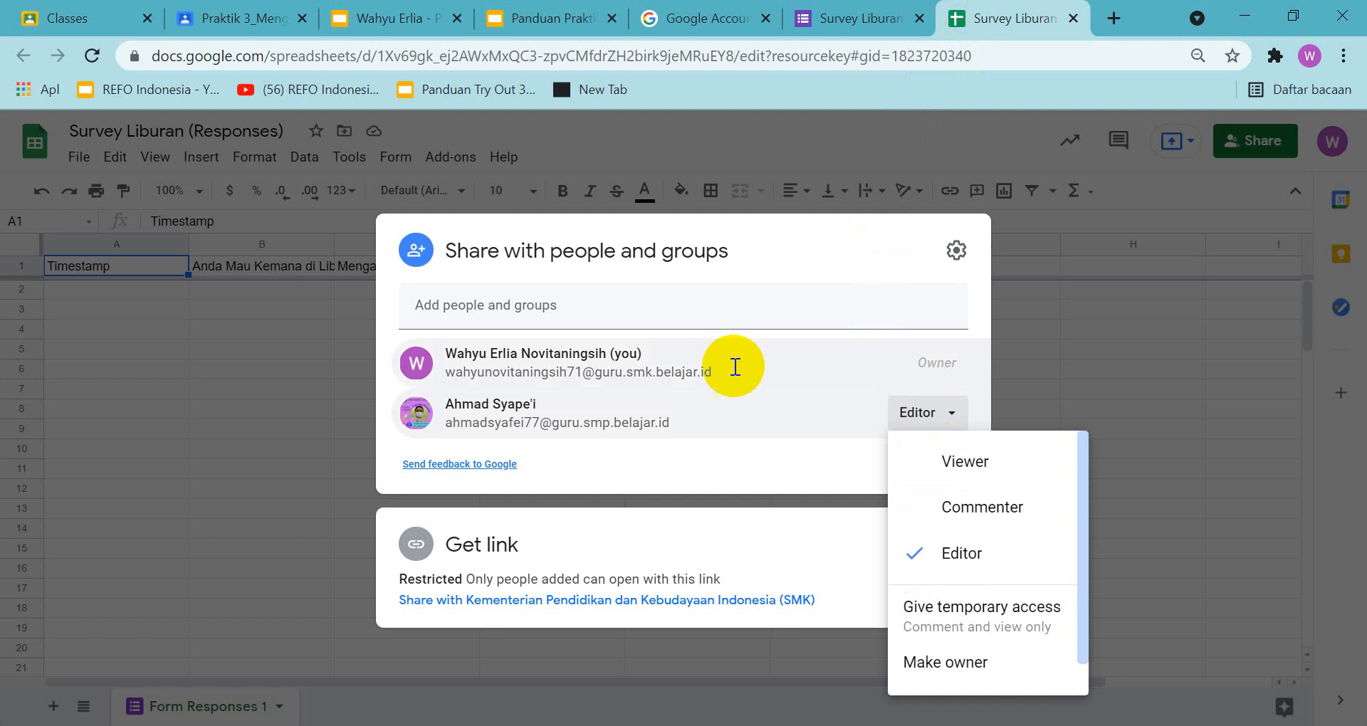
pyautogui.click(600, 310)
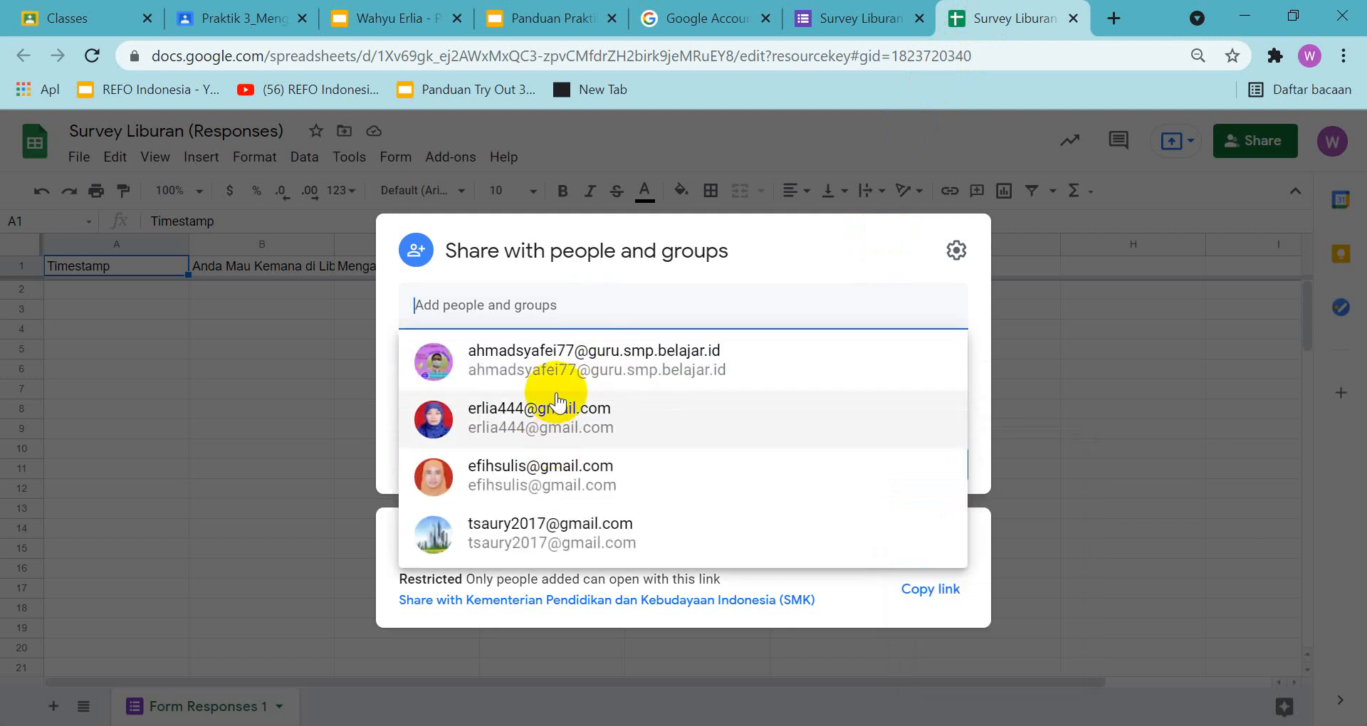
pyautogui.click(558, 368)
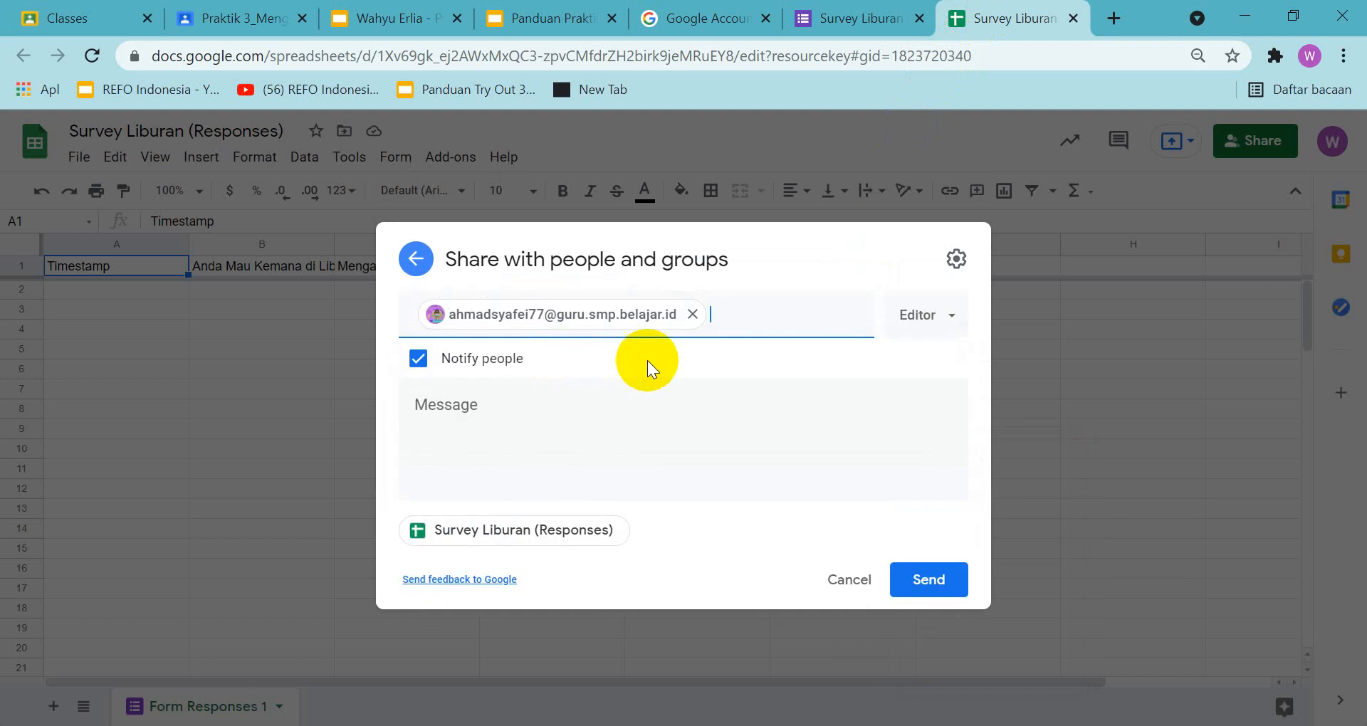
pyautogui.click(950, 329)
pyautogui.click(950, 419)
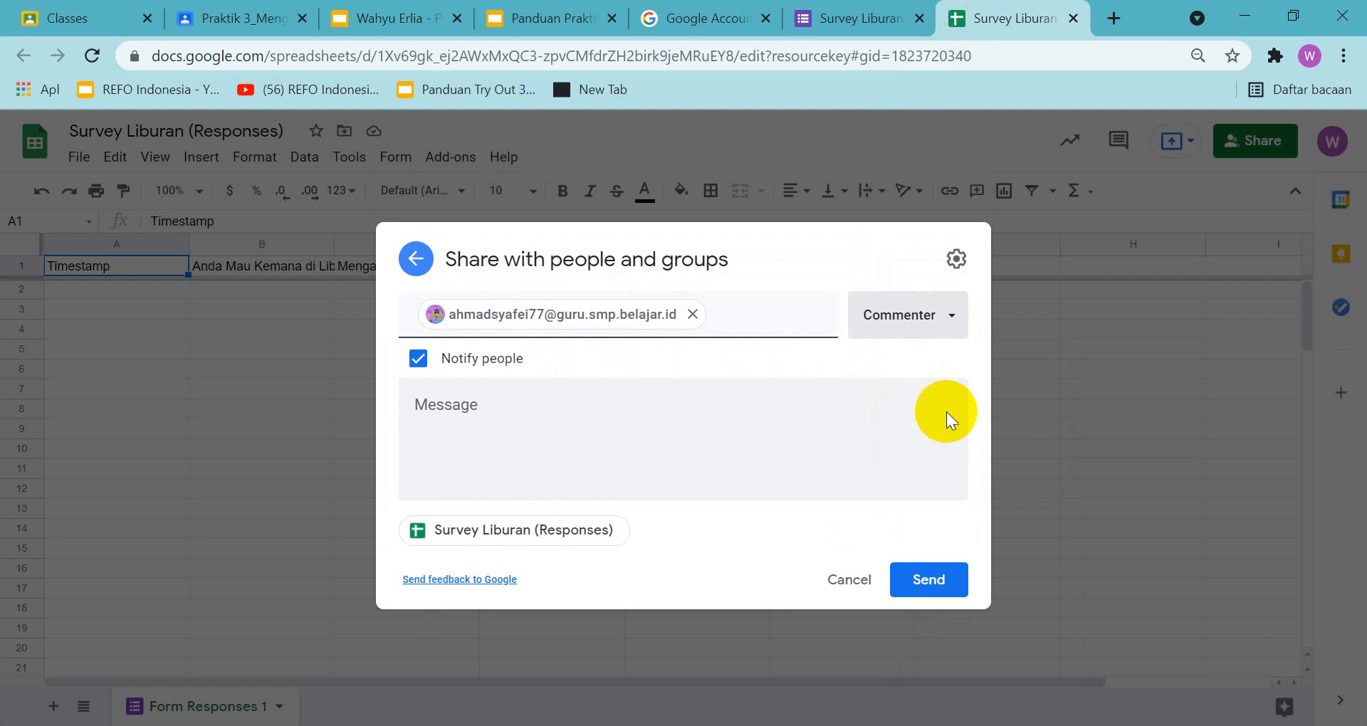
# Expand the invitation's access options and copy a screenshot of the whole spreadsheet page with the share dialog to the clipboard
pyautogui.click(952, 322)
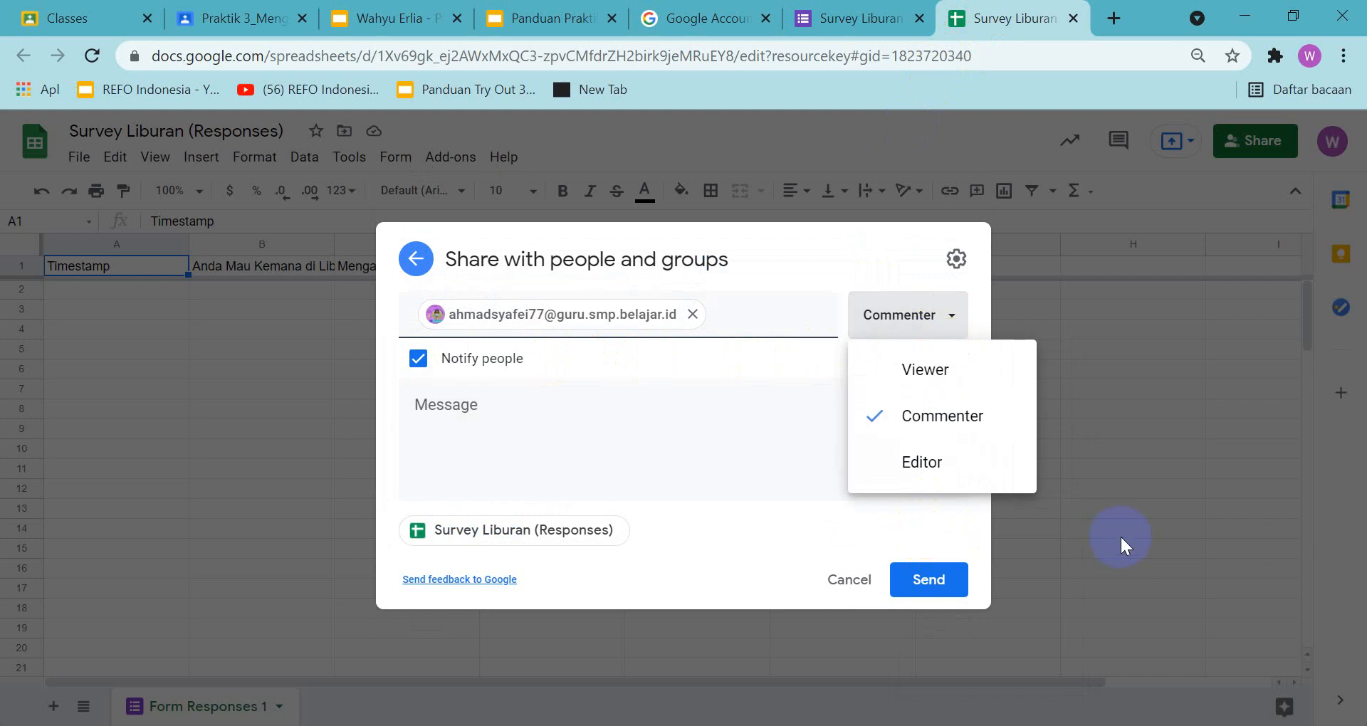
pyautogui.press('Print')
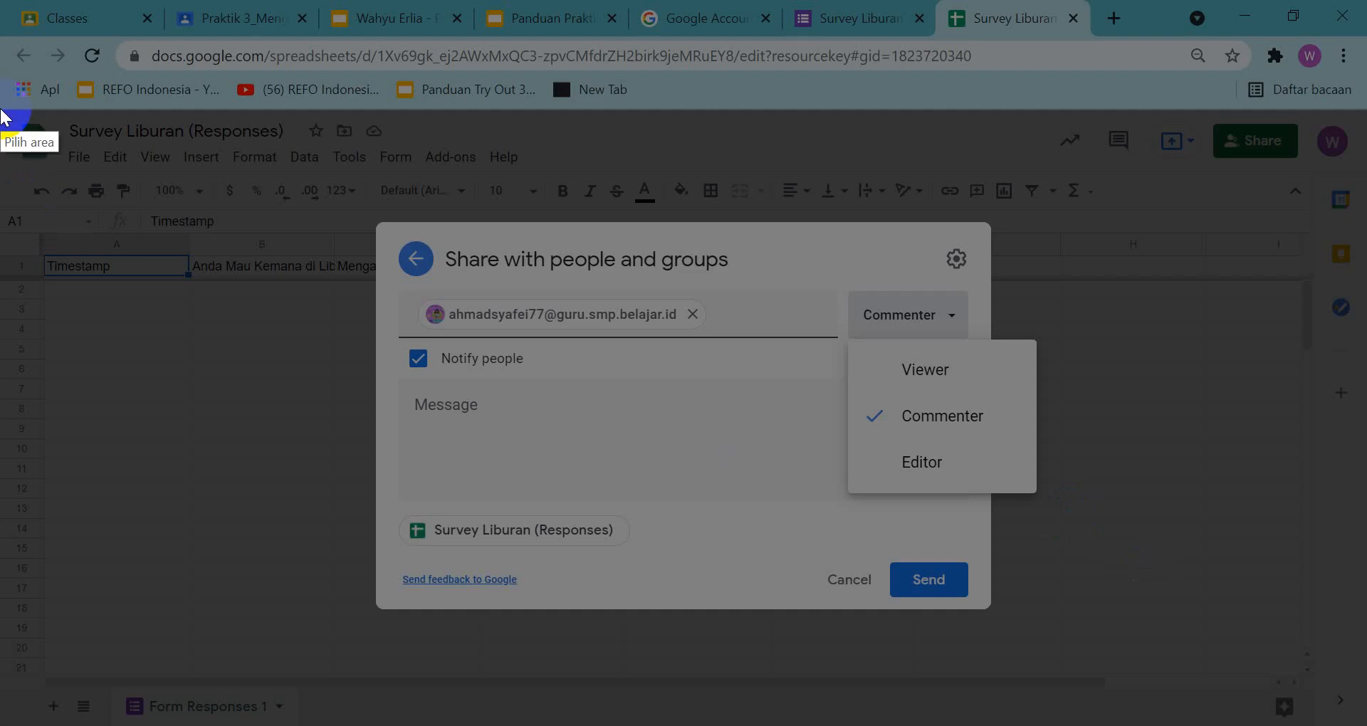
pyautogui.moveTo(5, 107); pyautogui.dragTo(1361, 725)
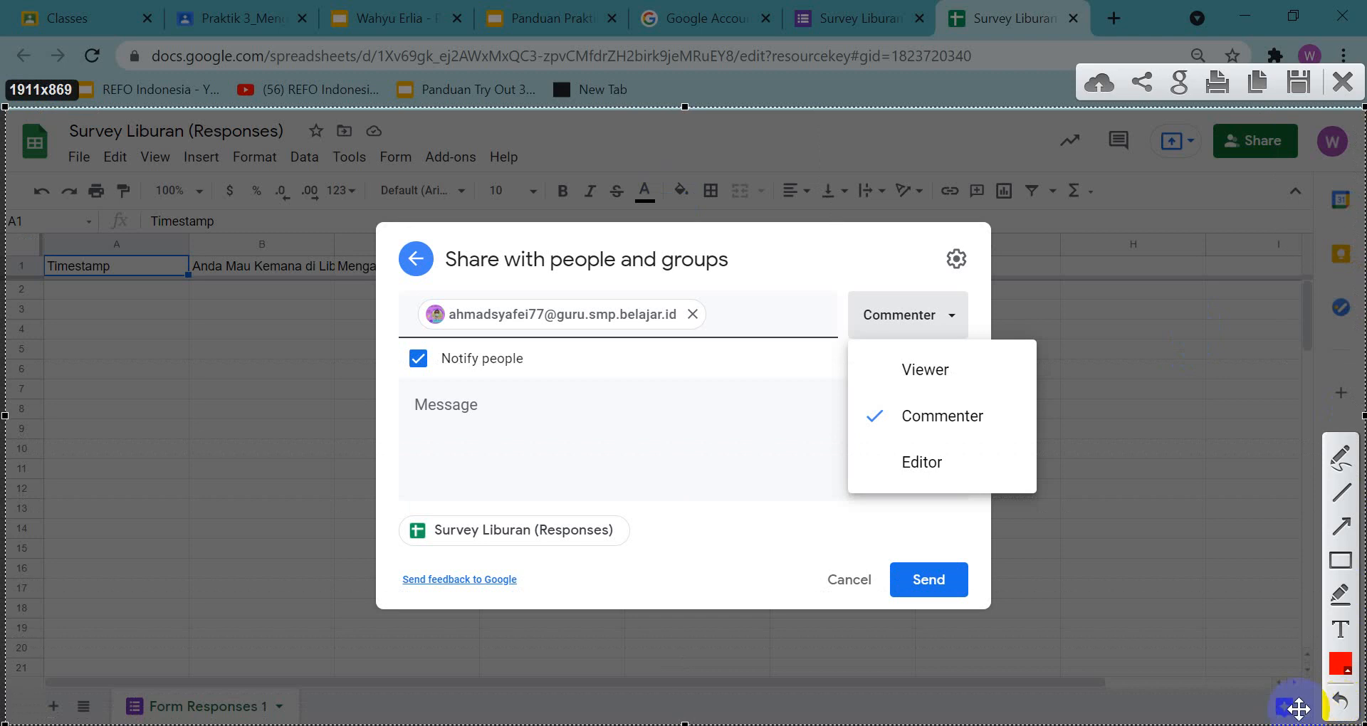
pyautogui.click(1257, 83)
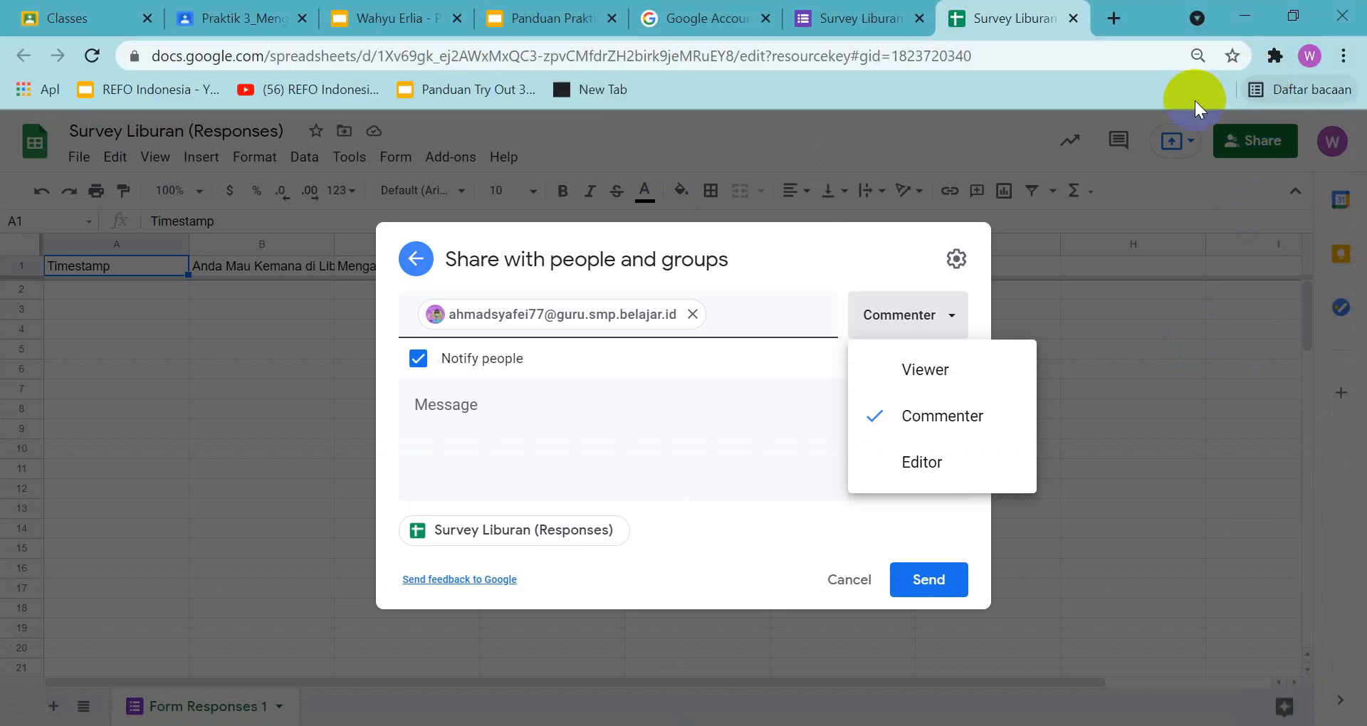
# Paste the copied screenshot on slide 7 of the assignment presentation and center it below the instruction text
pyautogui.click(403, 20)
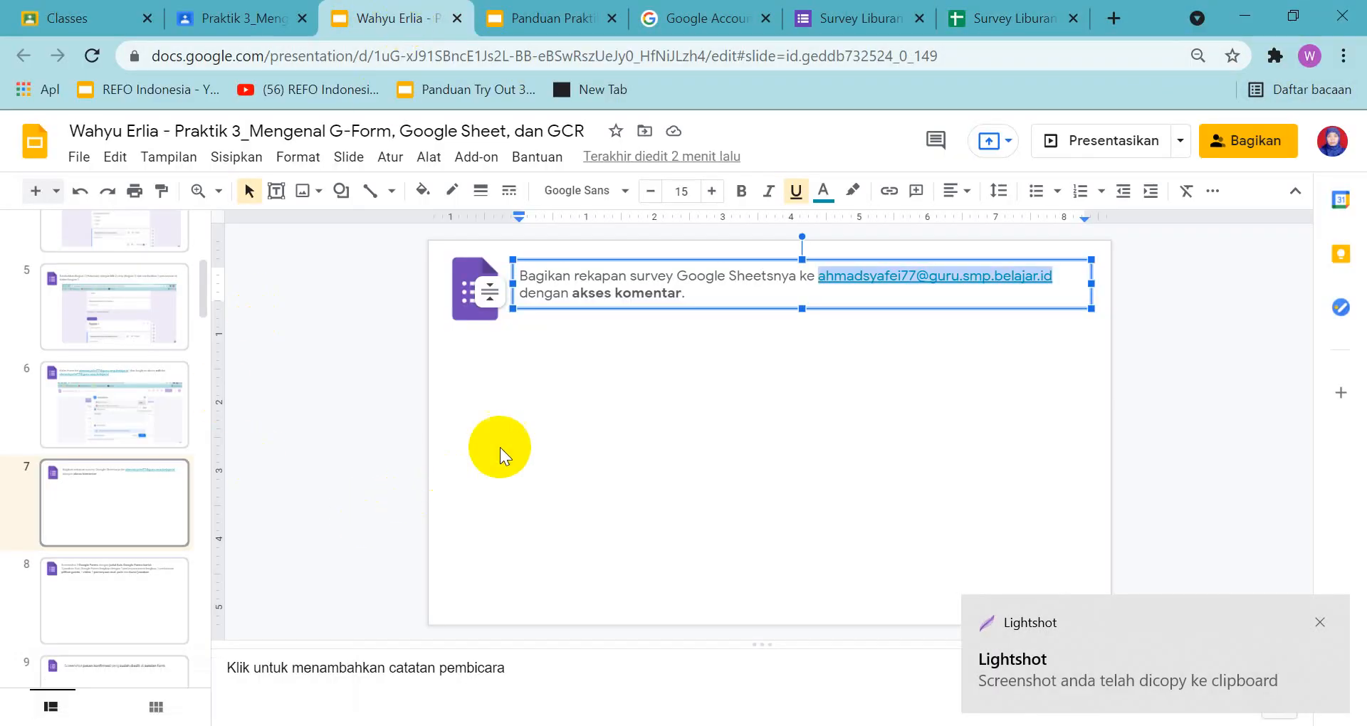
pyautogui.click(564, 433)
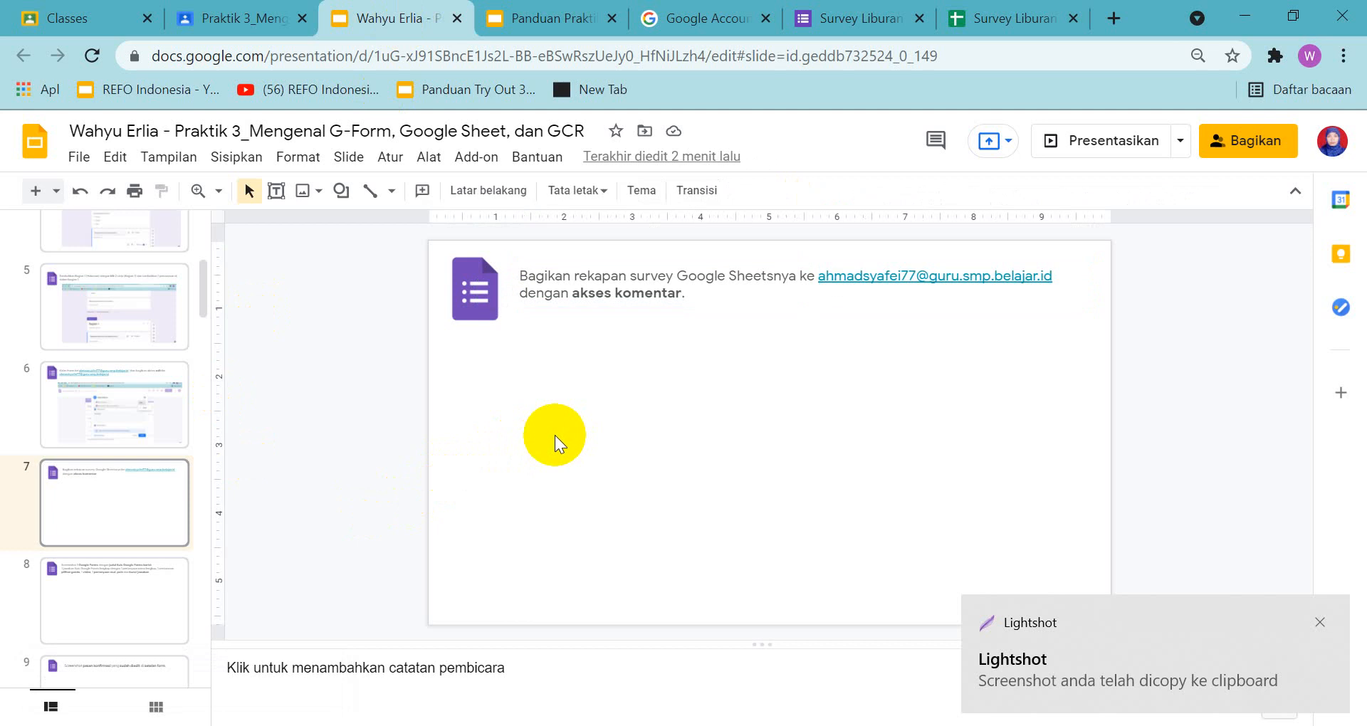
pyautogui.hotkey('ctrl', 'v')
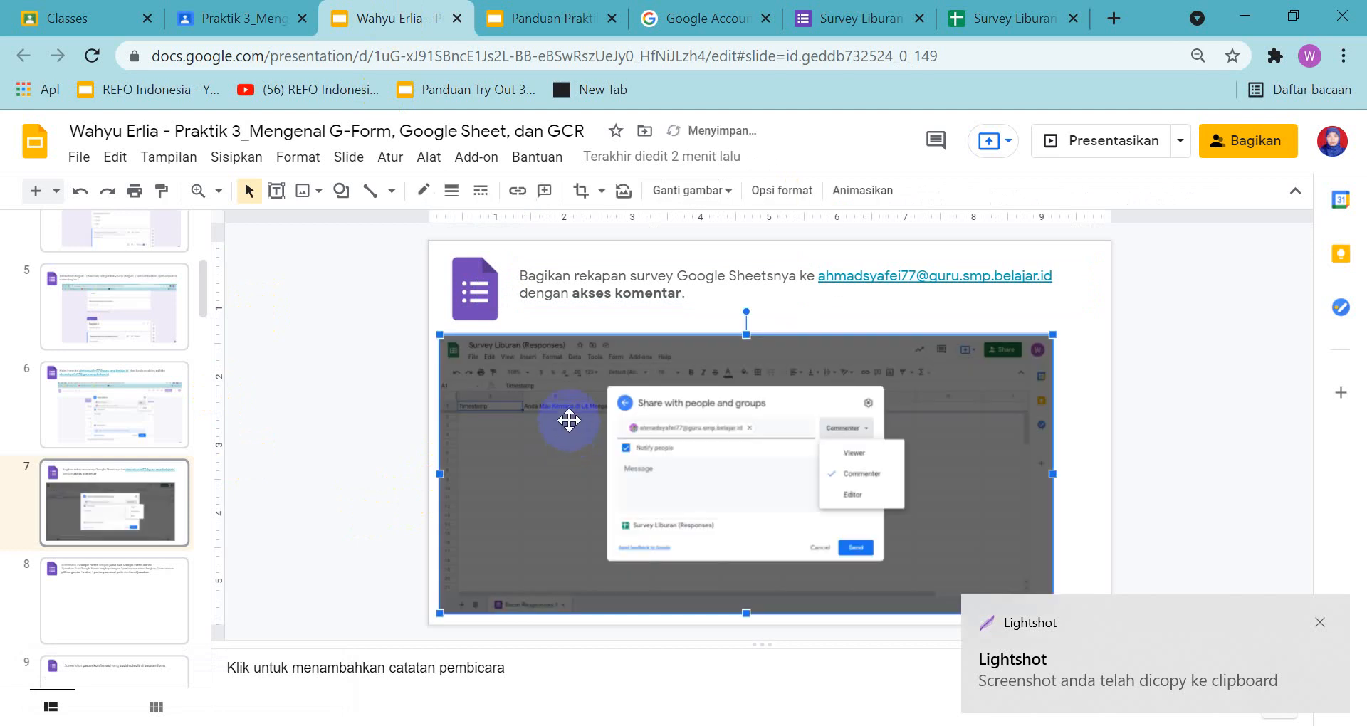
pyautogui.moveTo(575, 400)
pyautogui.mouseDown()
pyautogui.moveTo(600, 394)
pyautogui.moveTo(589, 404)
pyautogui.mouseUp()
# Read the instructions on slide 8 of the assignment presentation and switch to the guide presentation for comparison
pyautogui.click(133, 627)
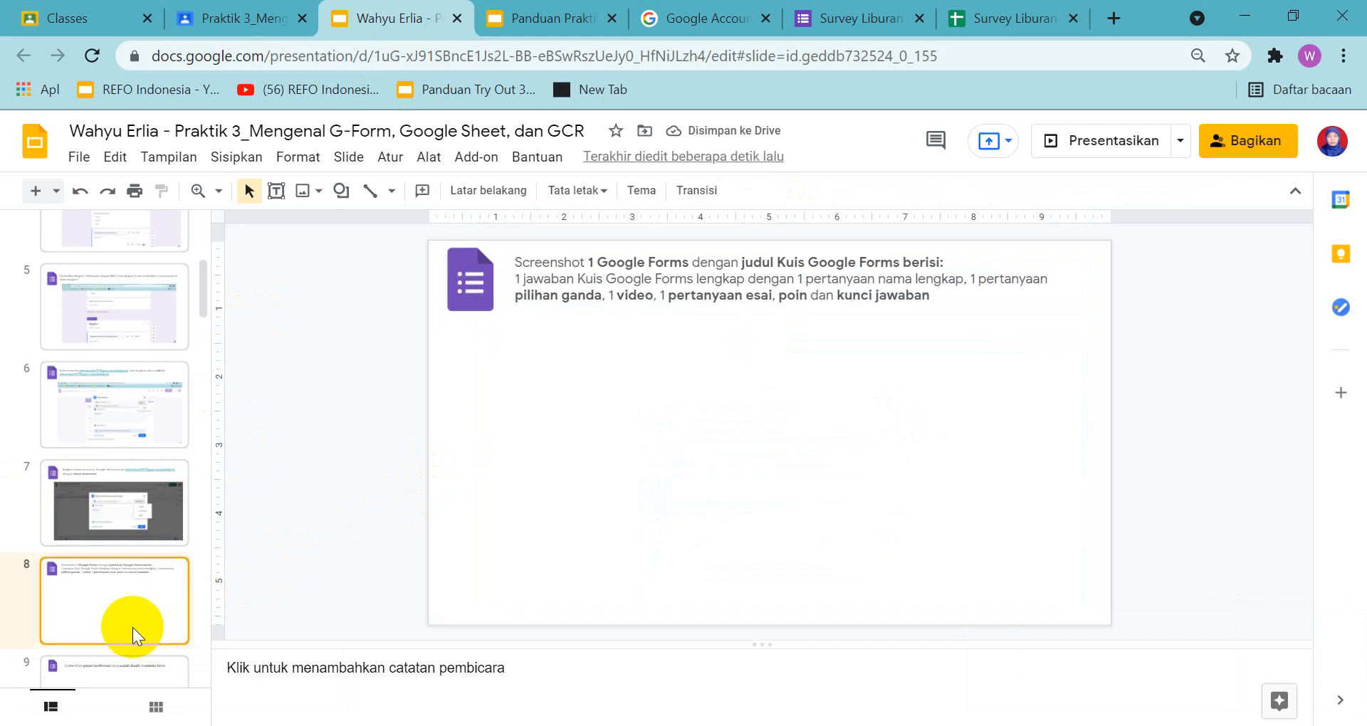
pyautogui.click(535, 15)
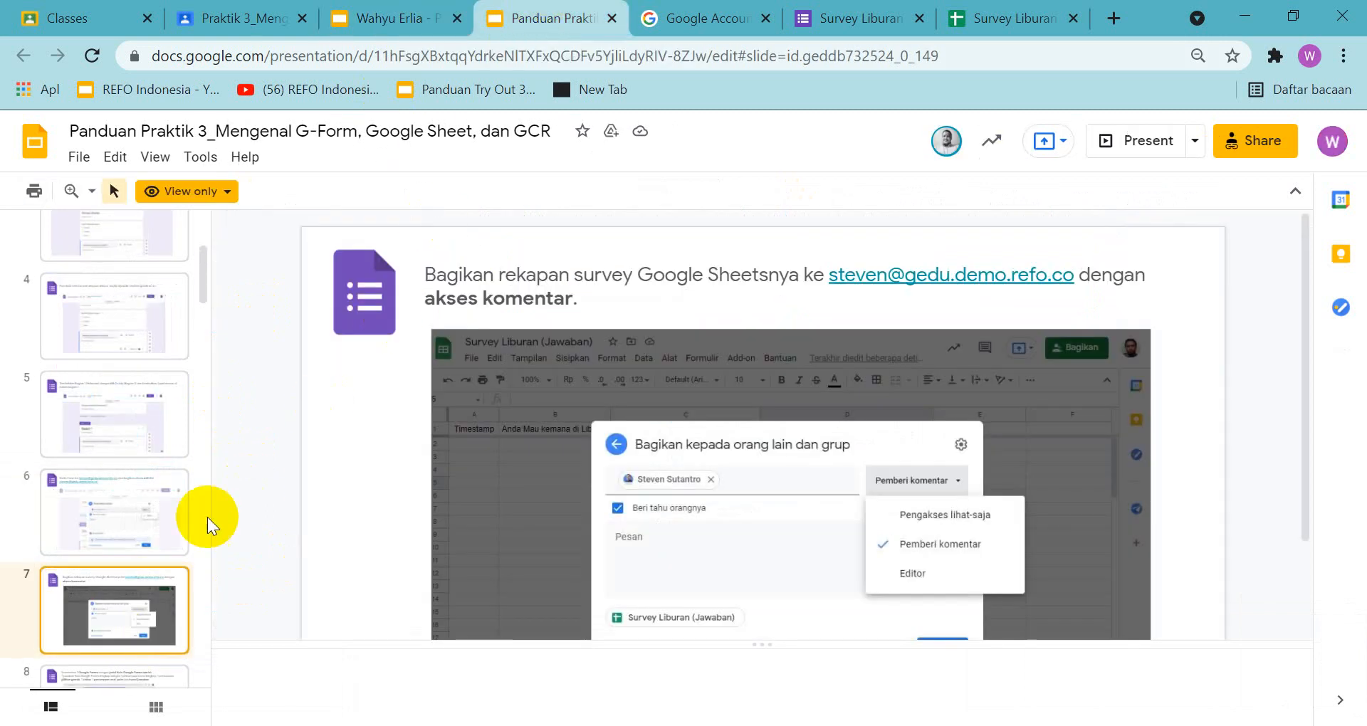
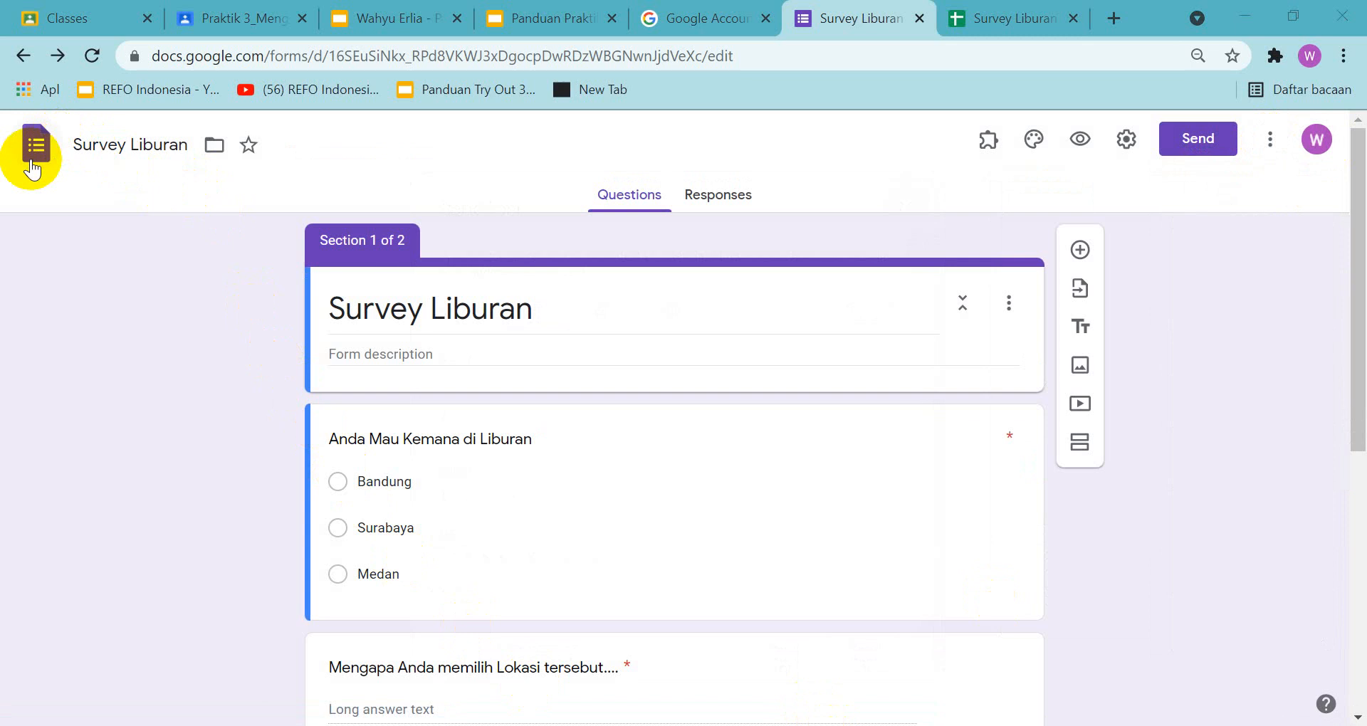
# Go to the Forms home page, create a new form from the Blank Quiz template and decline the quiz tour
pyautogui.click(35, 158)
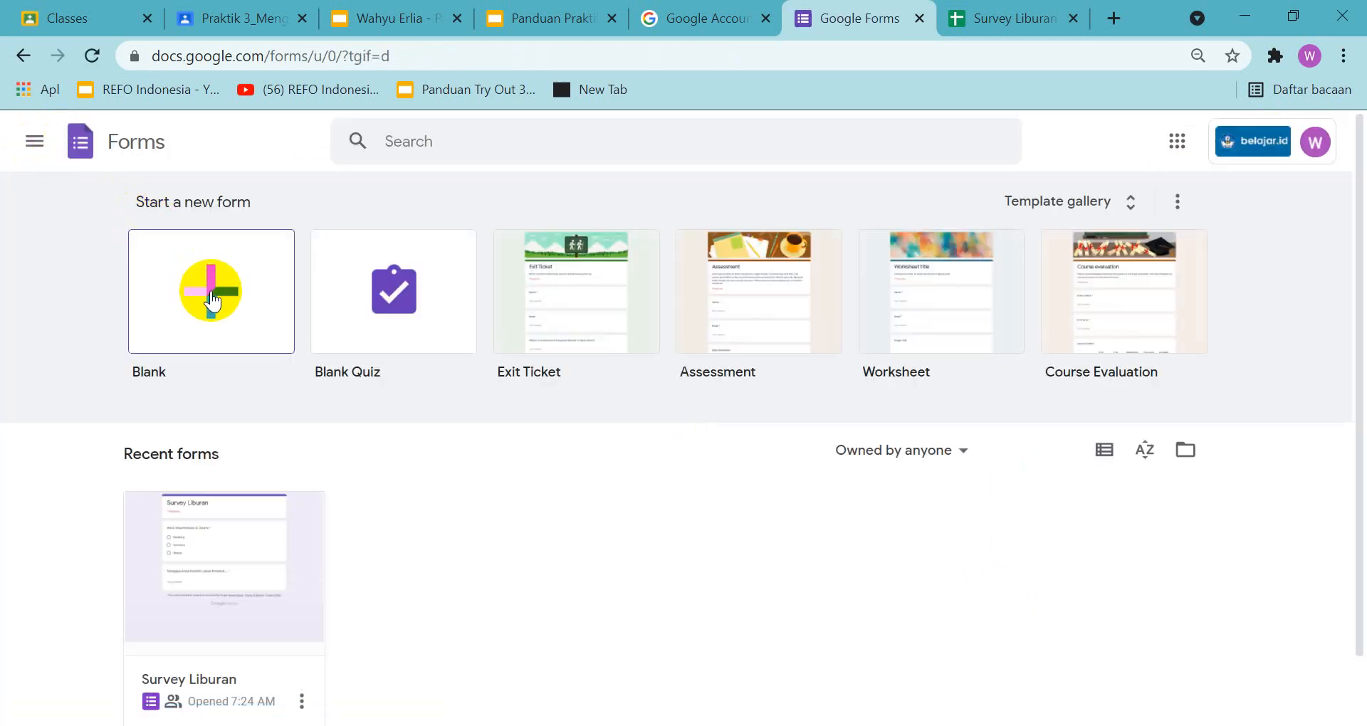
pyautogui.click(409, 306)
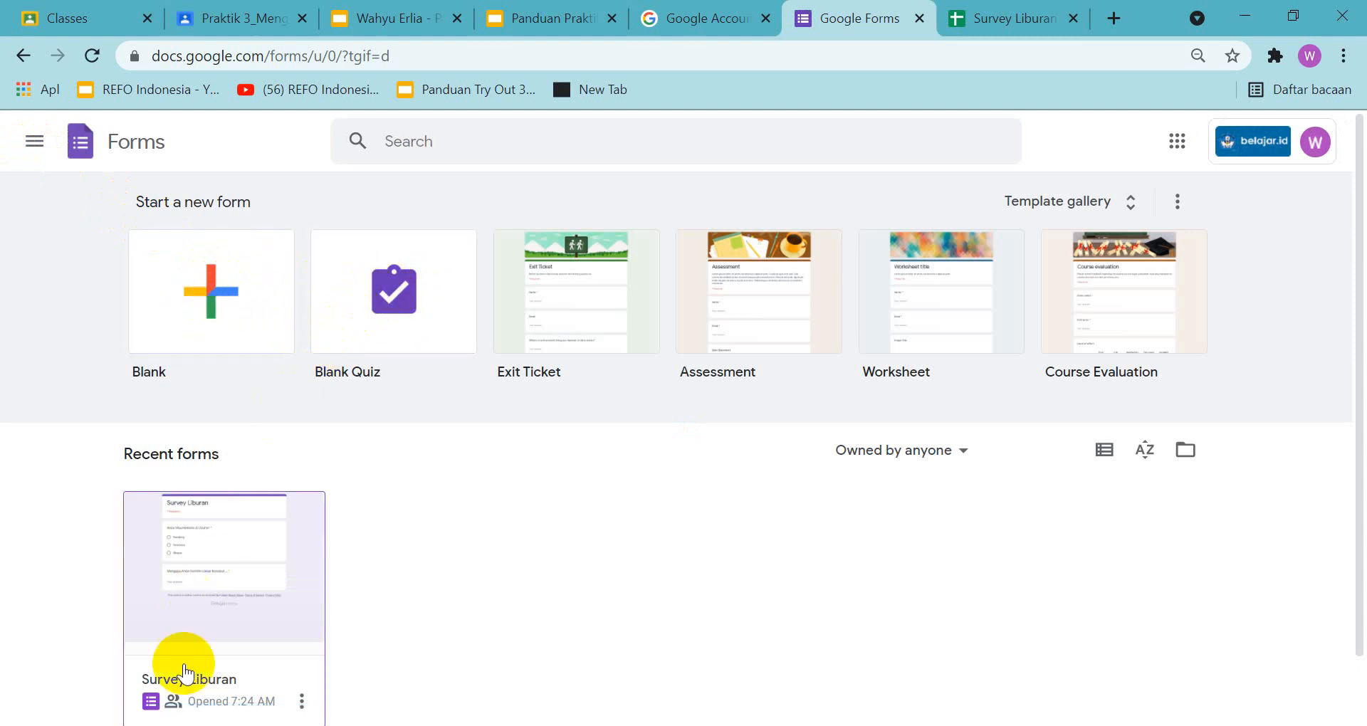
pyautogui.click(394, 306)
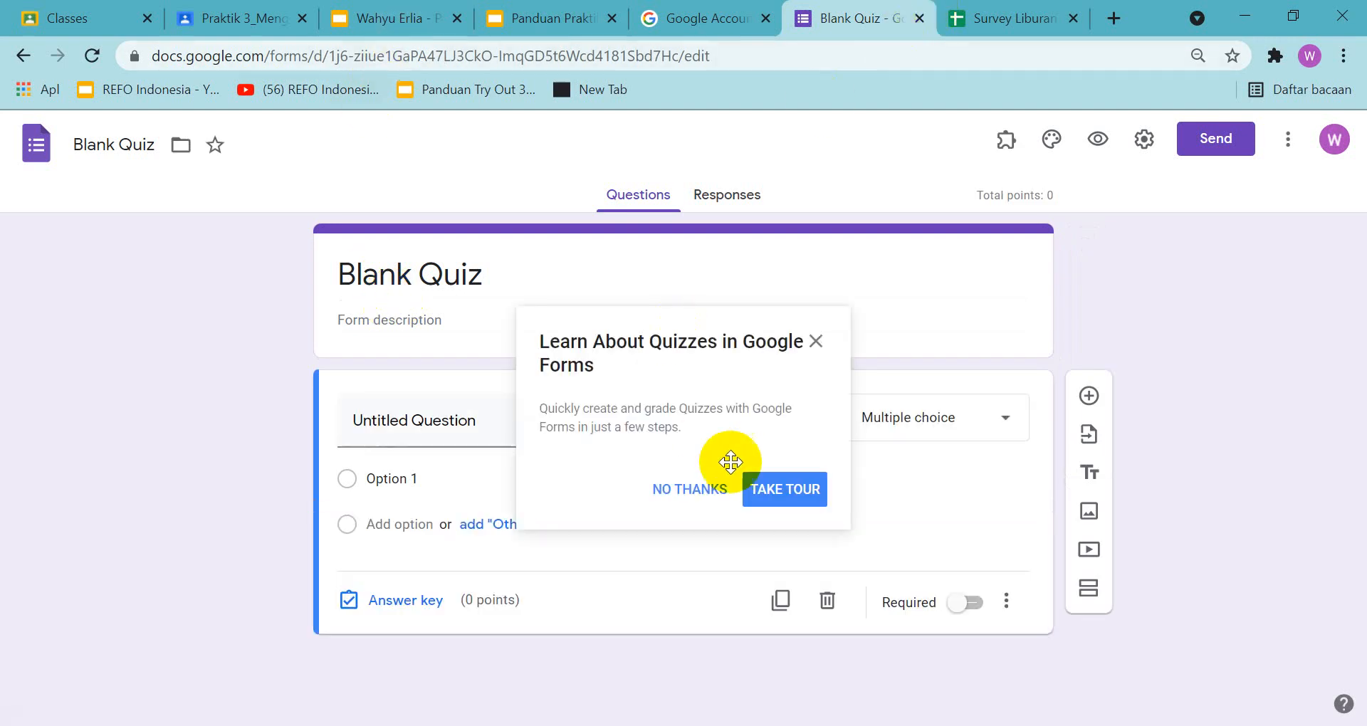
pyautogui.click(695, 491)
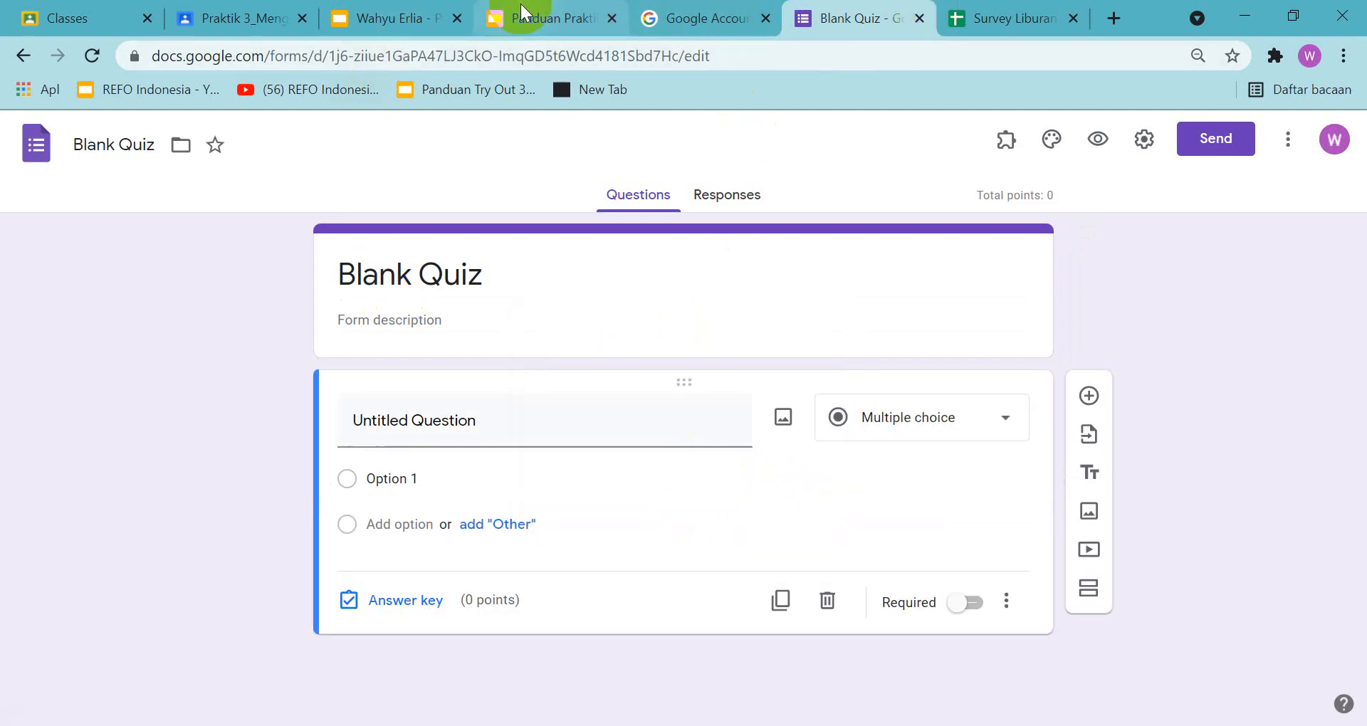
# Check the required quiz title on the guide's slide 8 and title the new quiz "KUIS GOOGLE FORM"
pyautogui.click(527, 25)
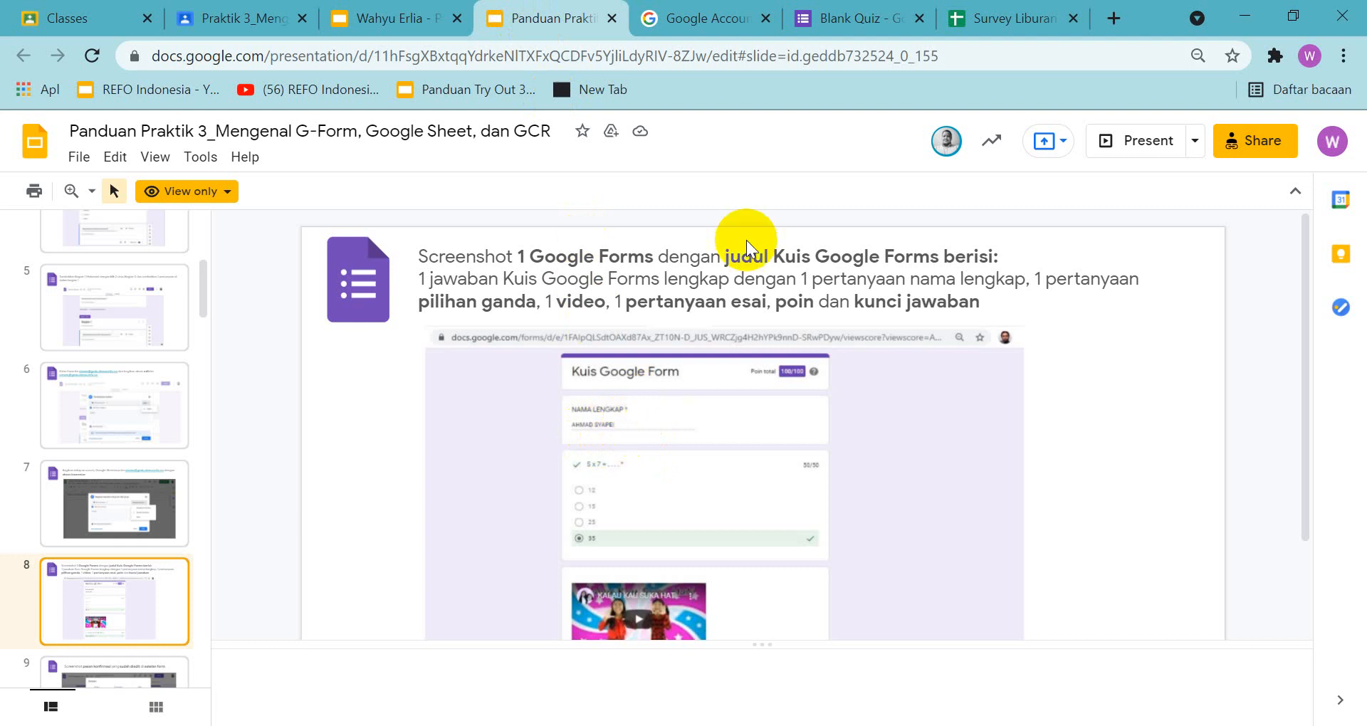
pyautogui.click(858, 18)
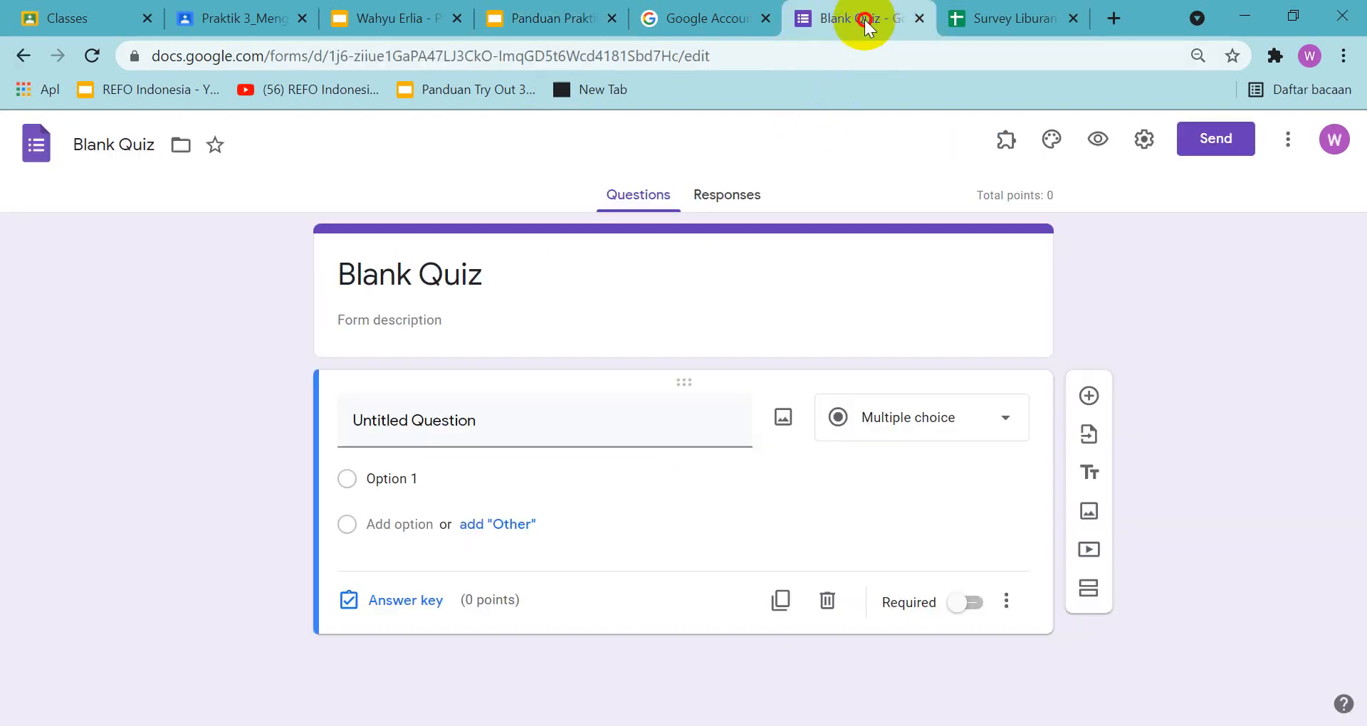
pyautogui.click(581, 295)
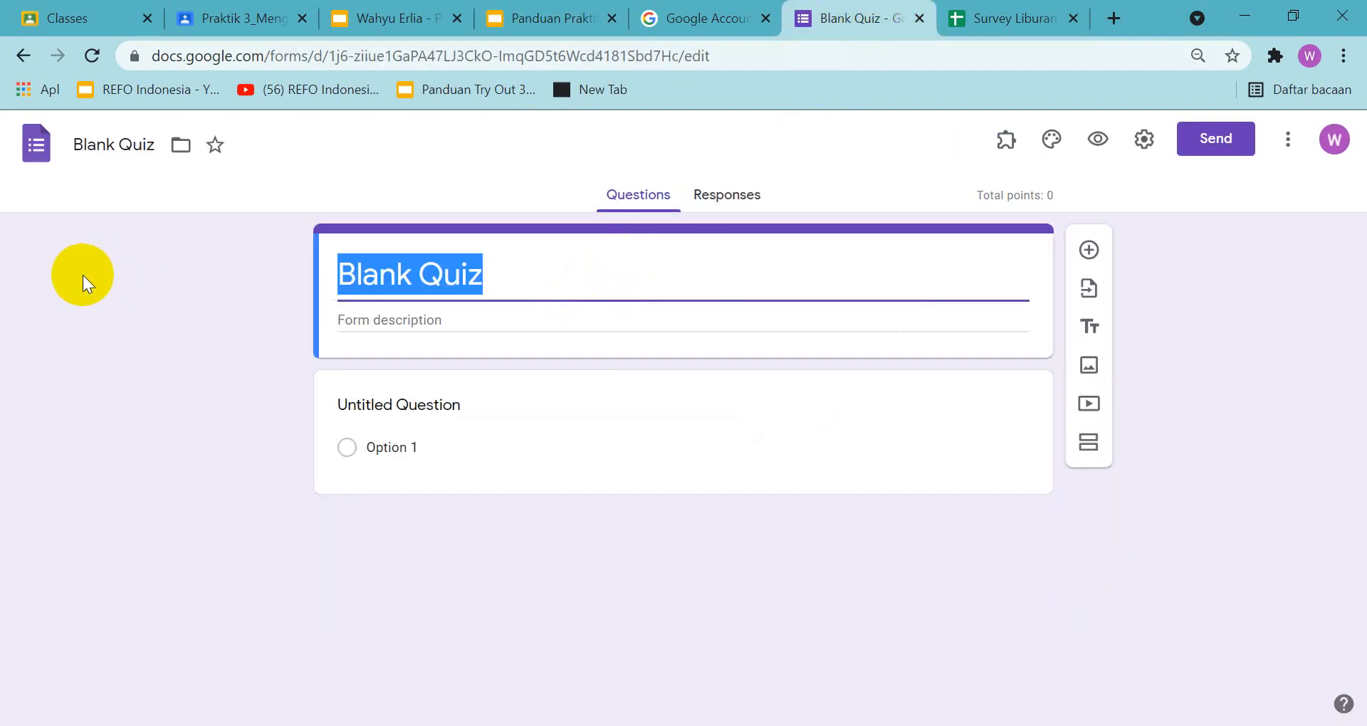
pyautogui.write('KUIS')
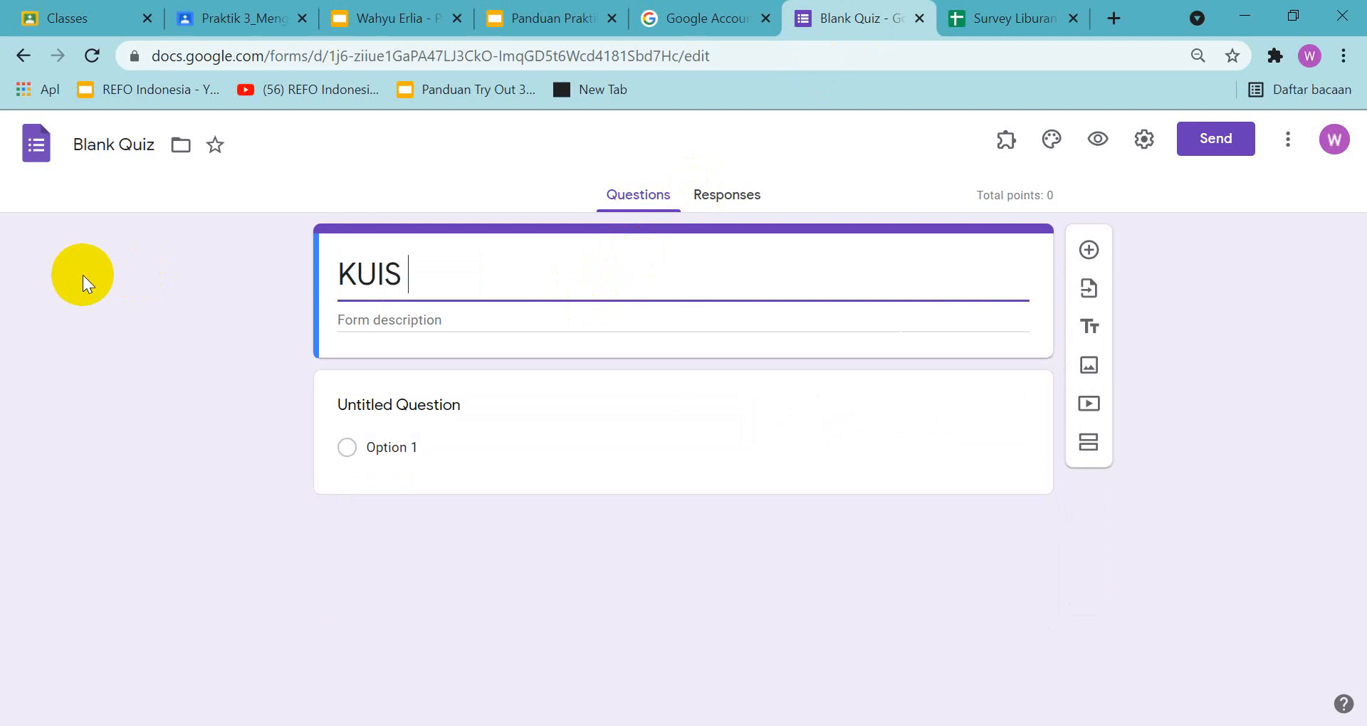
pyautogui.write(' GOOGLE ')
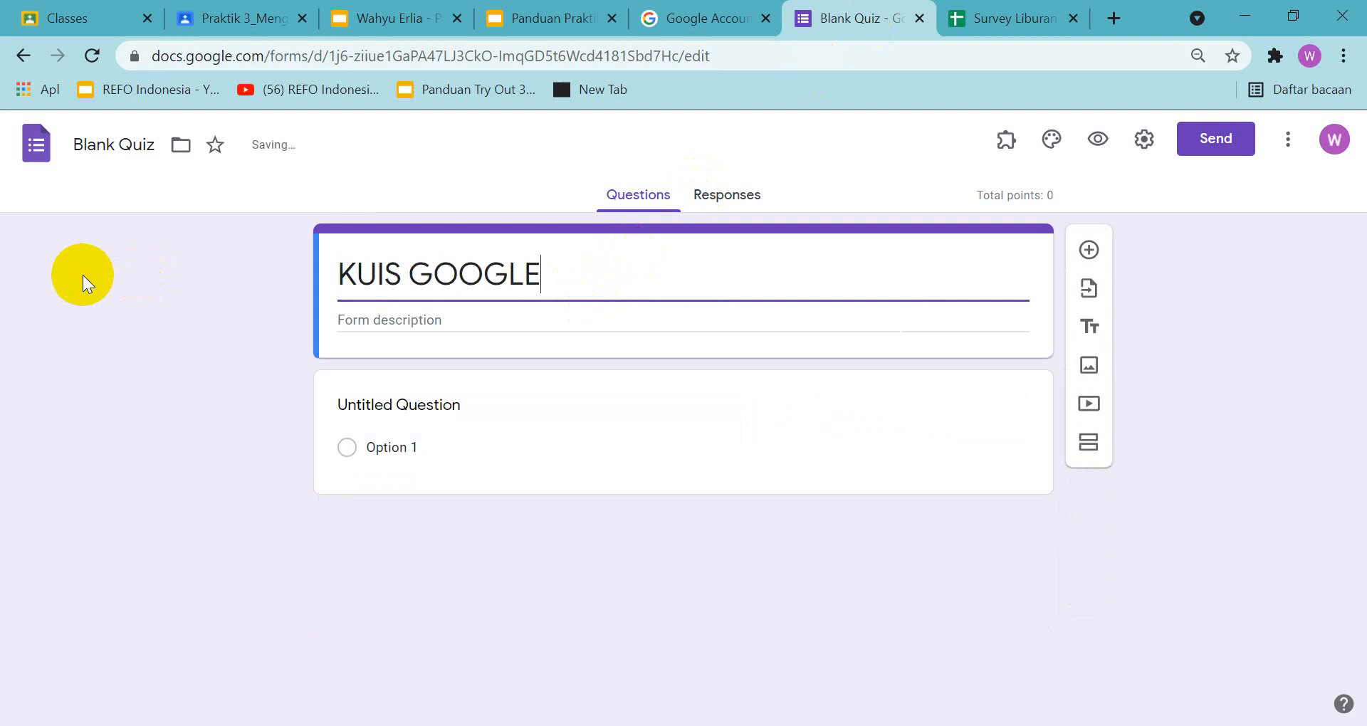
pyautogui.write('FORM')
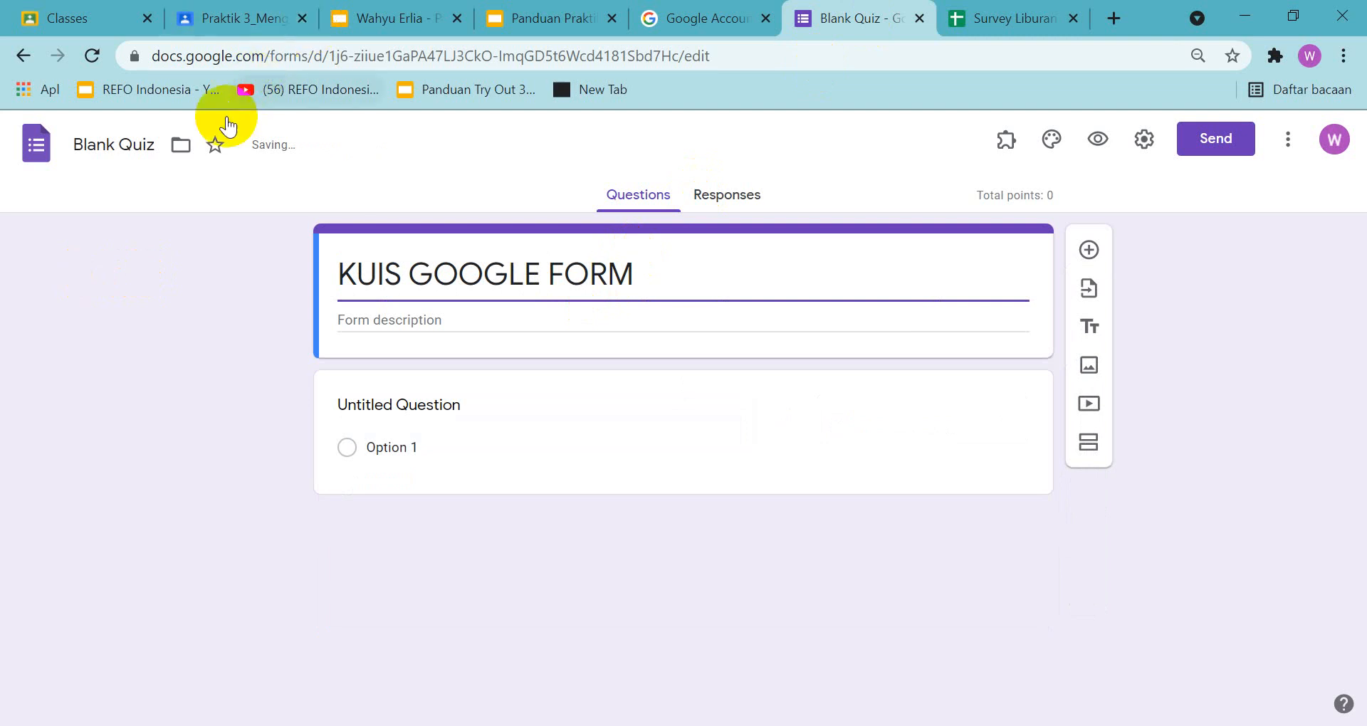
# Rename the quiz file to match its title, "KUIS GOOGLE FORM"
pyautogui.click(137, 143)
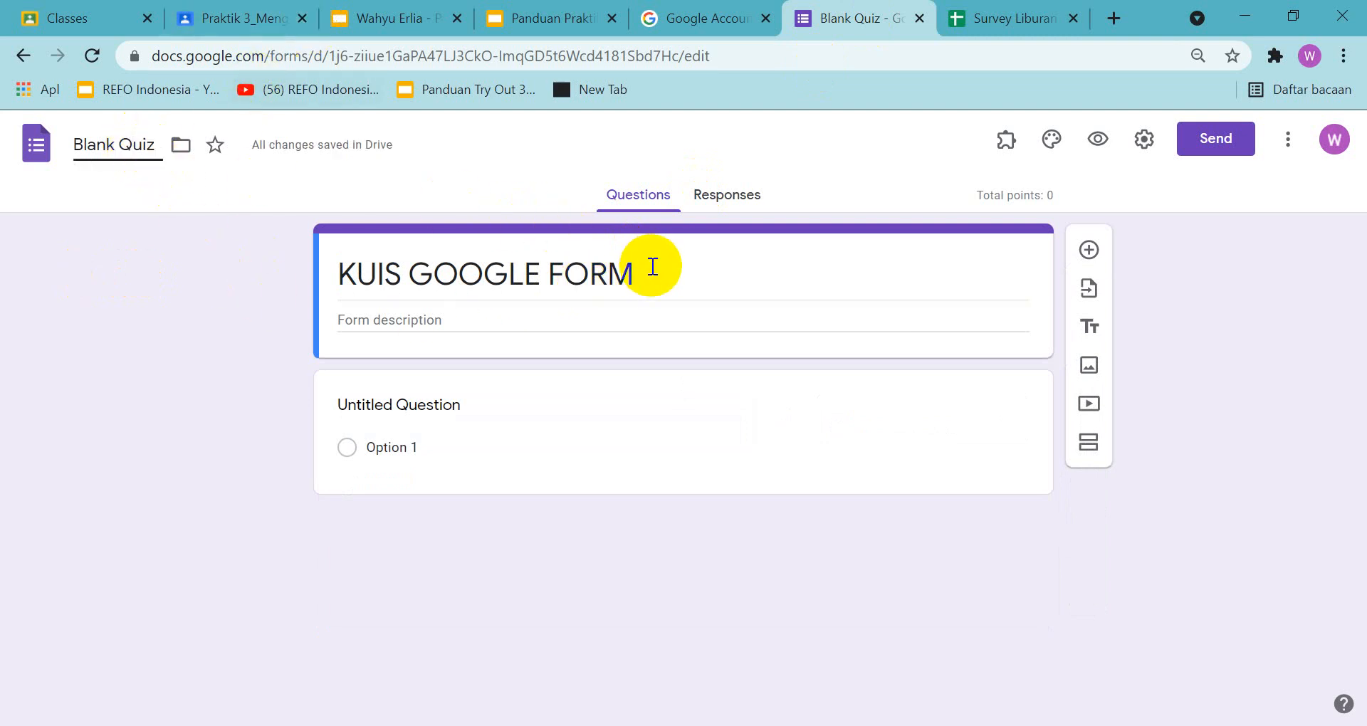
pyautogui.moveTo(650, 271); pyautogui.dragTo(278, 283)
pyautogui.hotkey('ctrl', 'c')
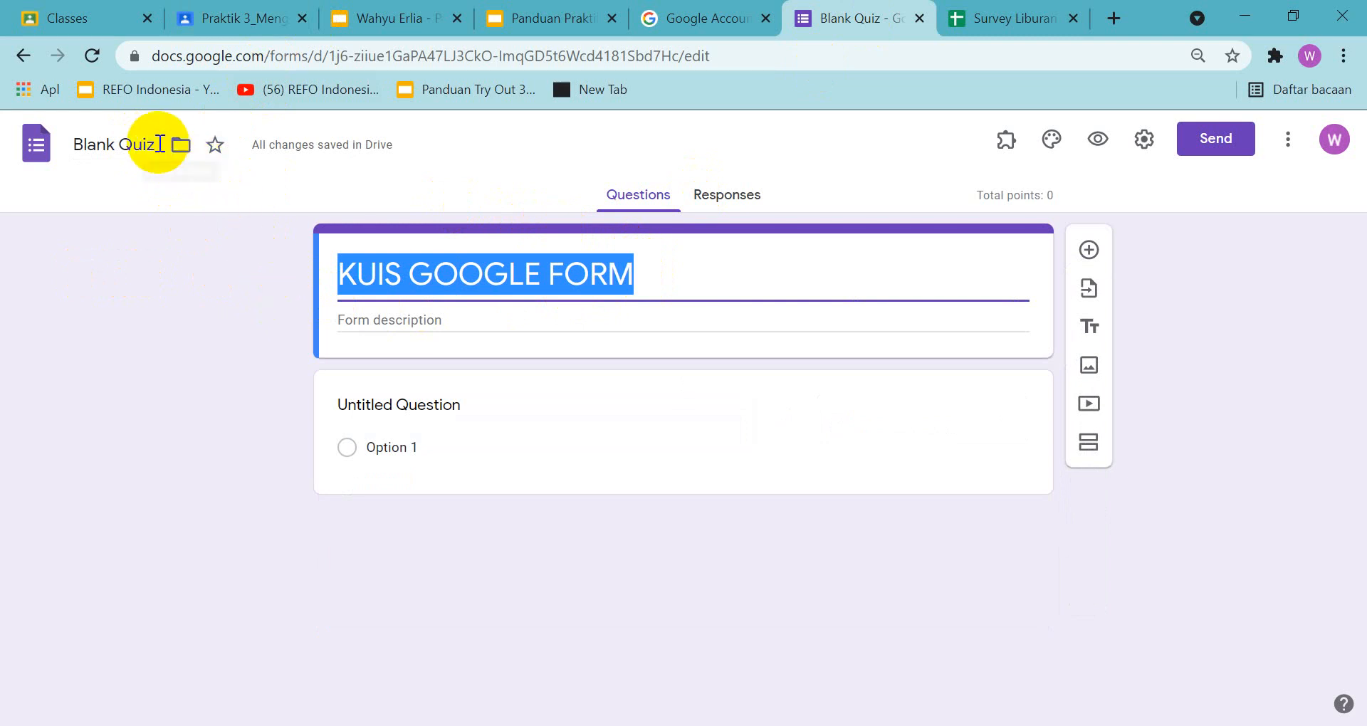
pyautogui.moveTo(160, 144); pyautogui.dragTo(85, 159)
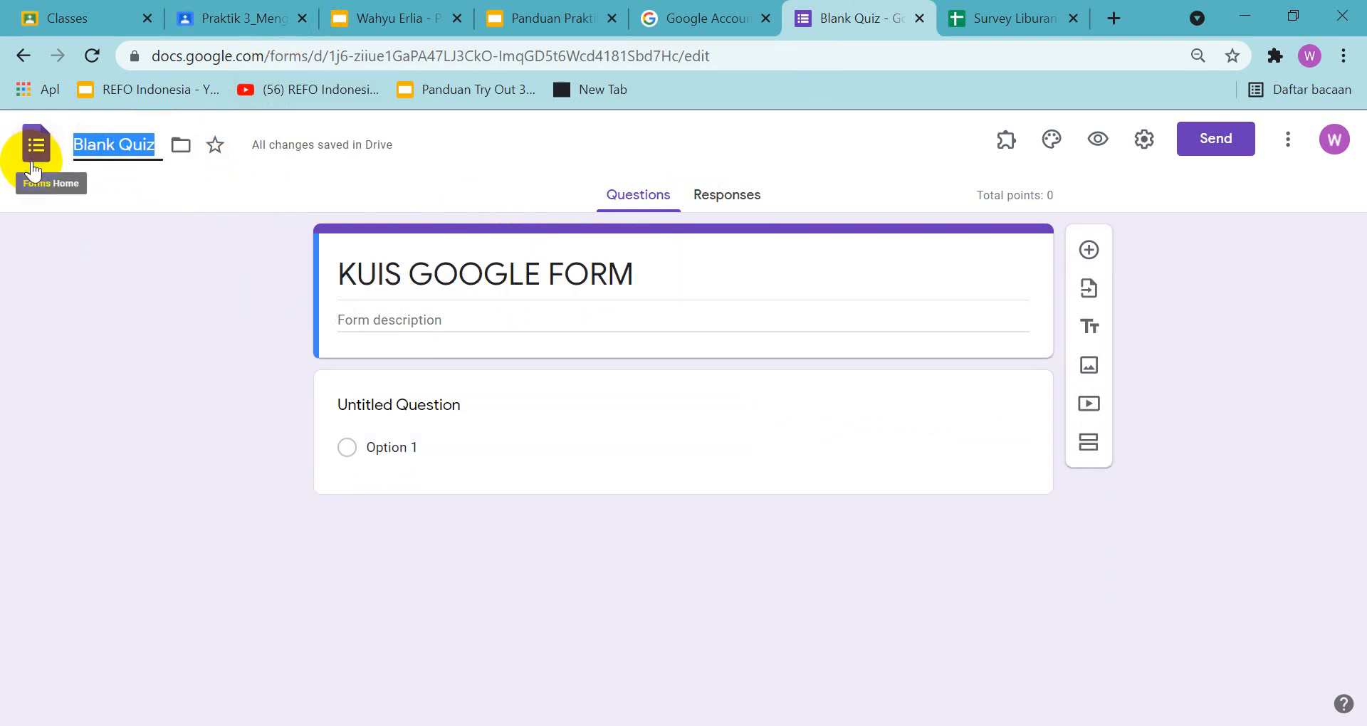
pyautogui.hotkey('ctrl', 'v')
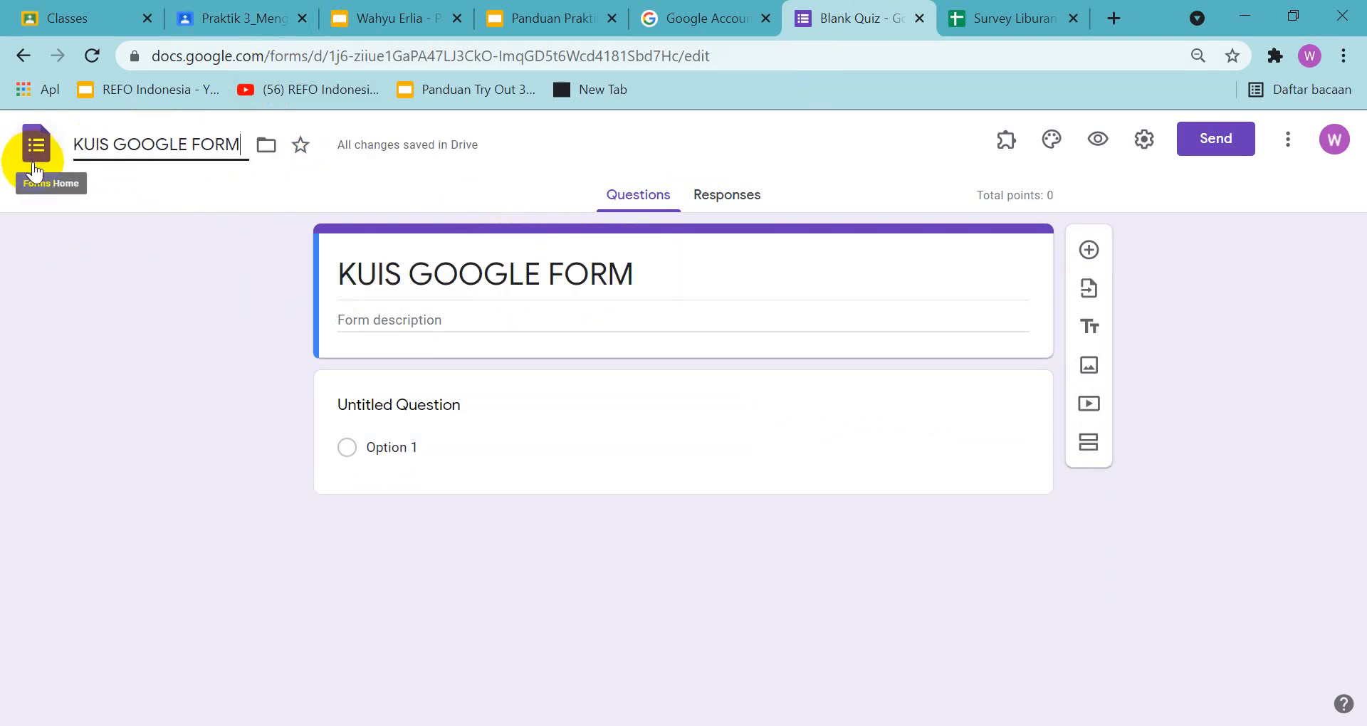
# Check the question requirements in the guide and make the quiz's first question a short-answer question titled "NAMA LENGKAP"
pyautogui.click(528, 21)
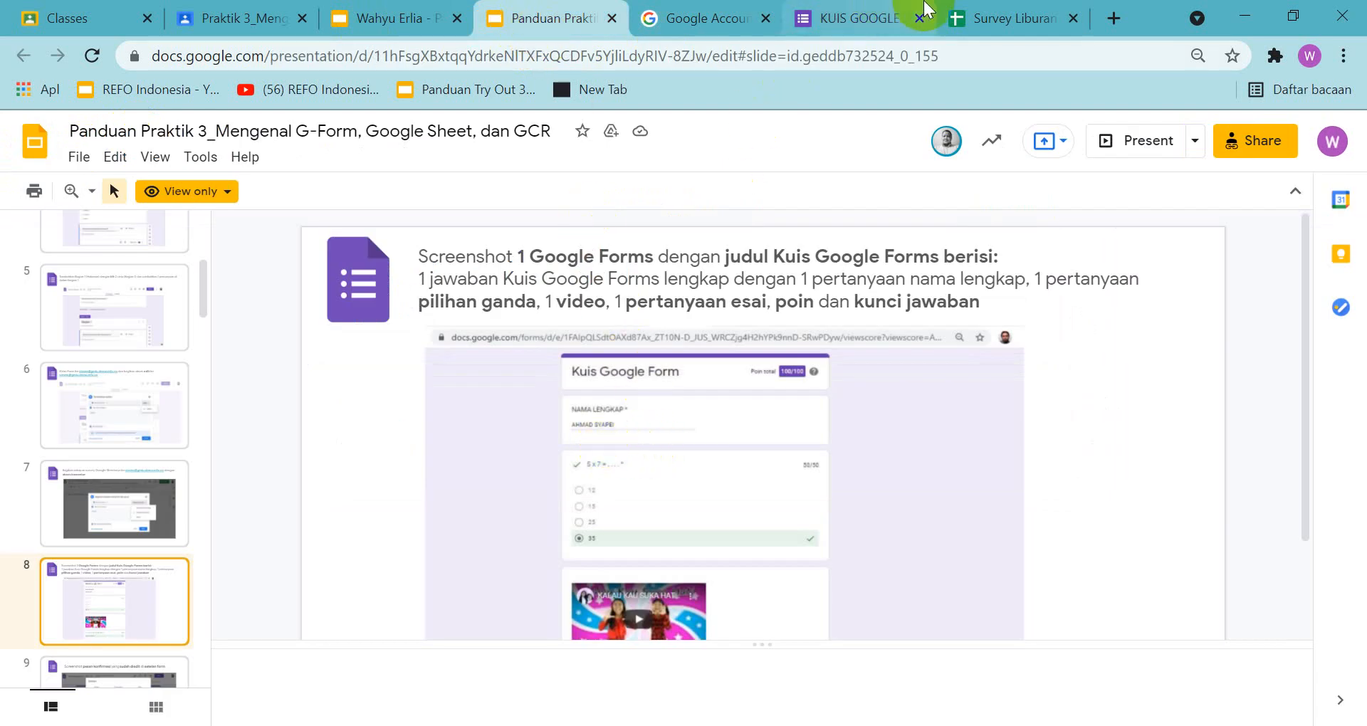
pyautogui.click(865, 20)
pyautogui.click(419, 419)
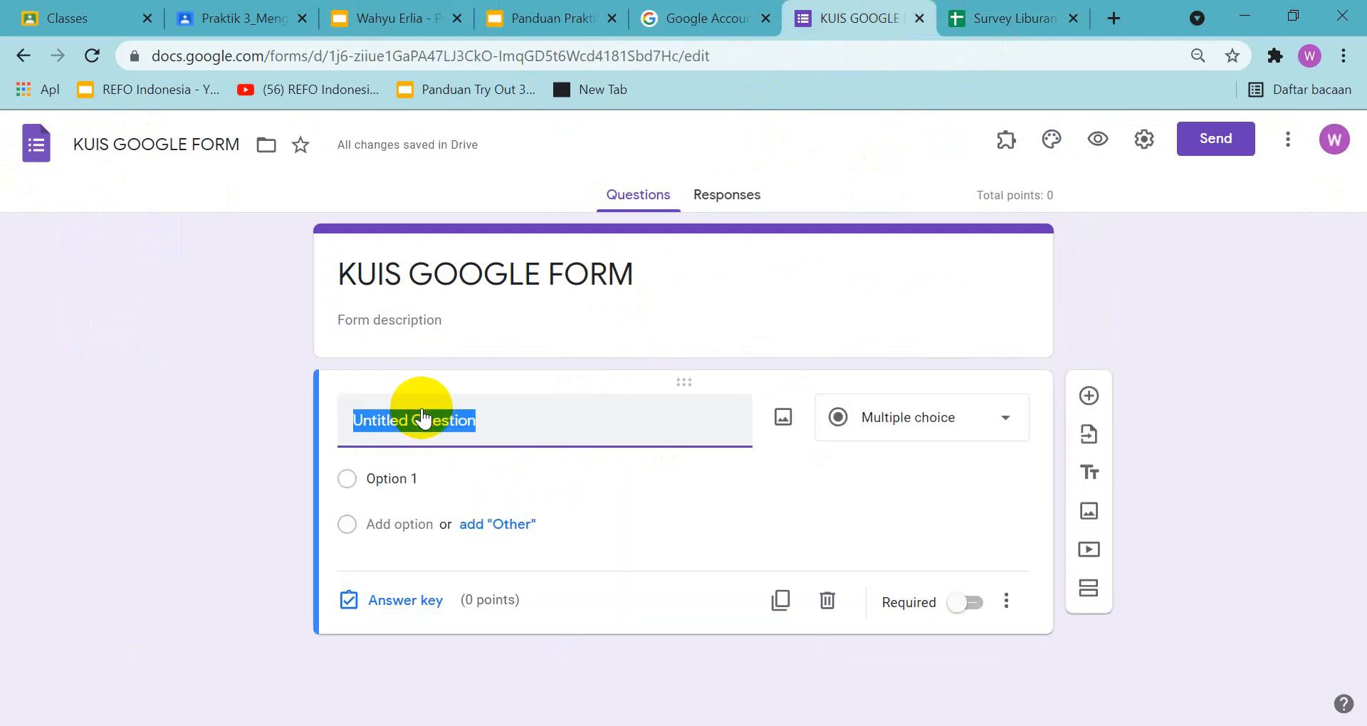
pyautogui.write('NAMA LENG')
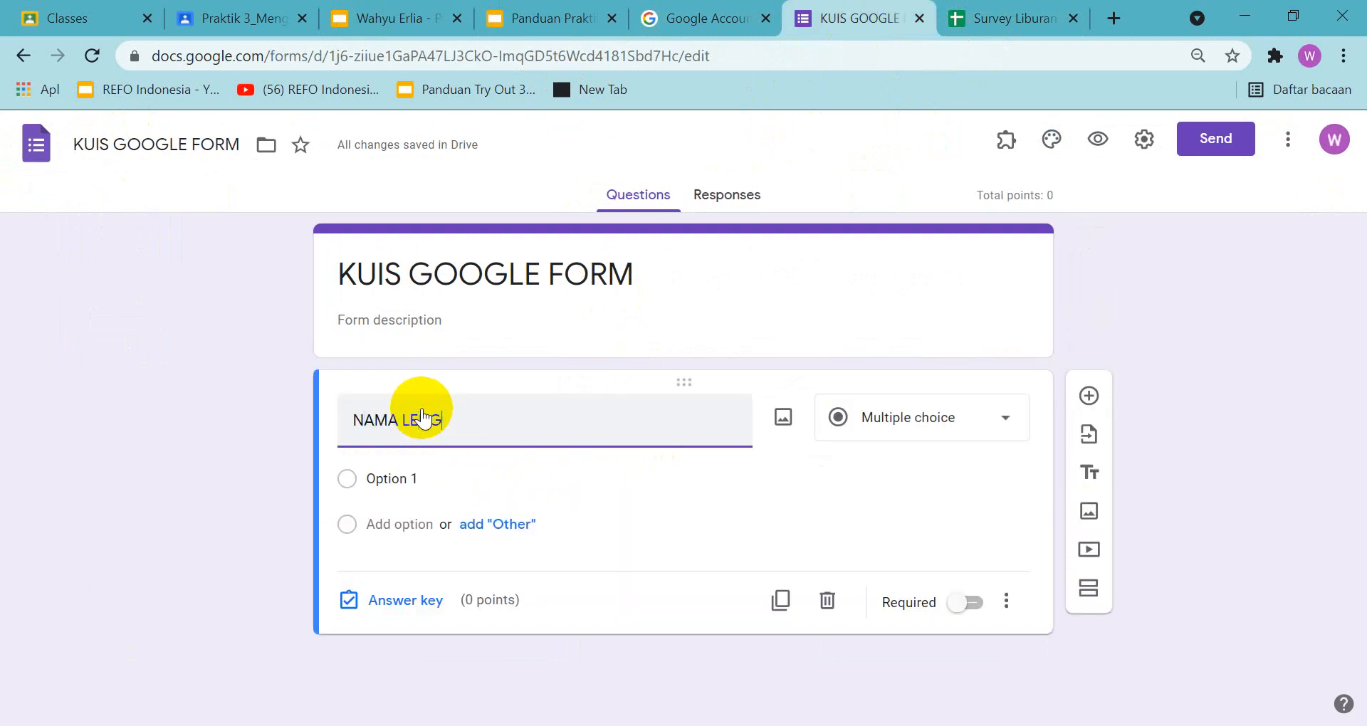
pyautogui.write('KAP')
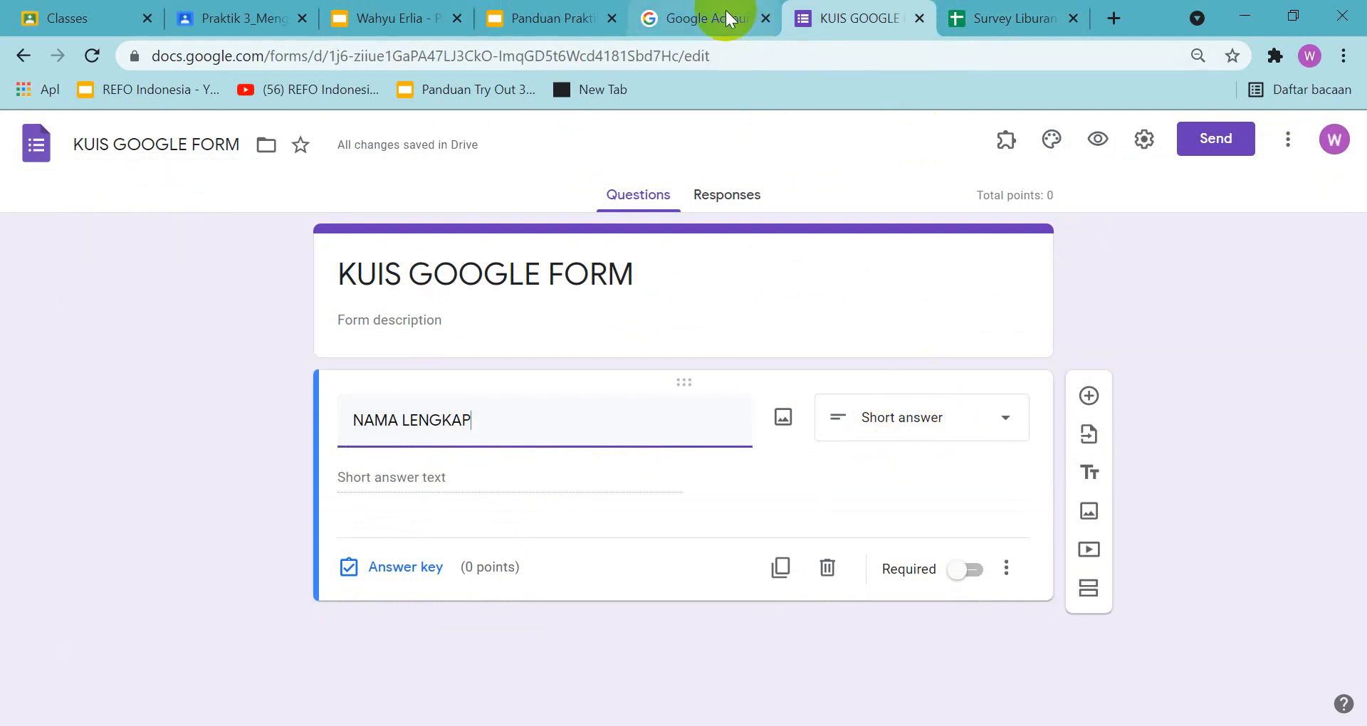
# Review the sample quiz on slide 8 of the guide presentation and make the "NAMA LENGKAP" question required
pyautogui.click(525, 13)
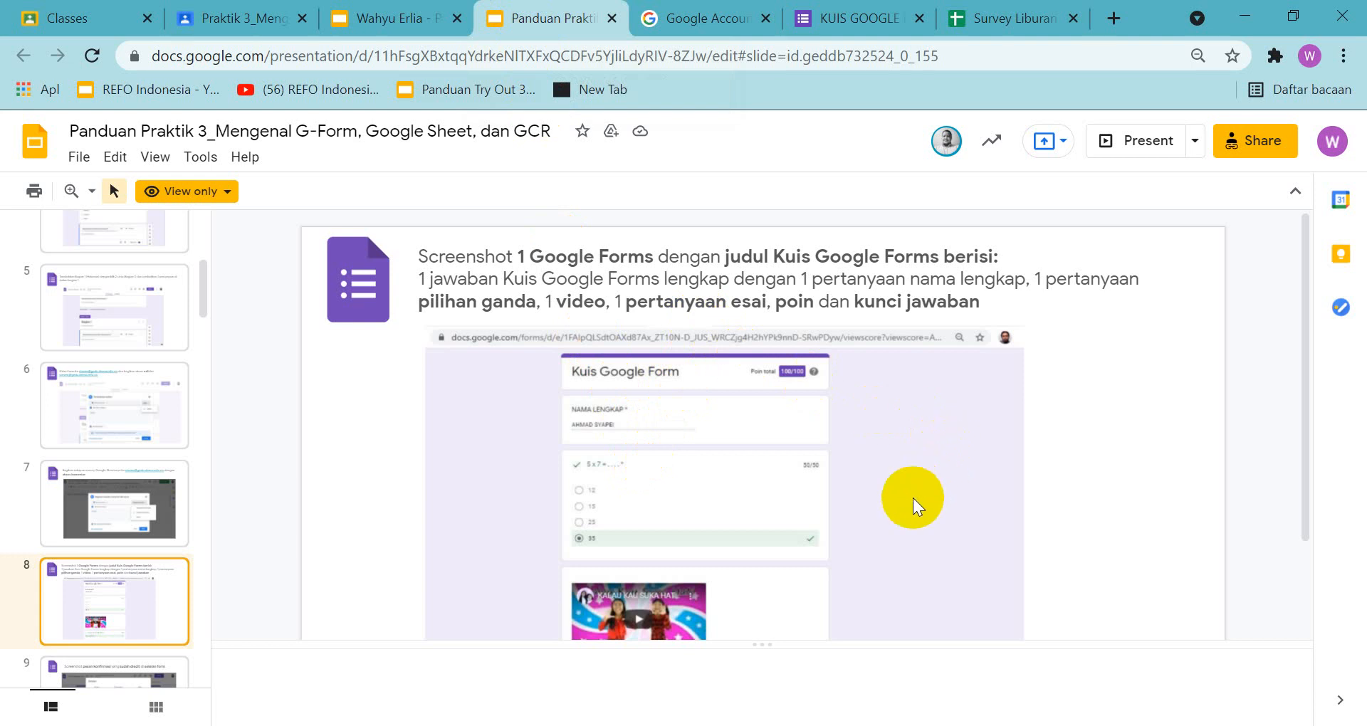
pyautogui.scroll(3, 913, 497)
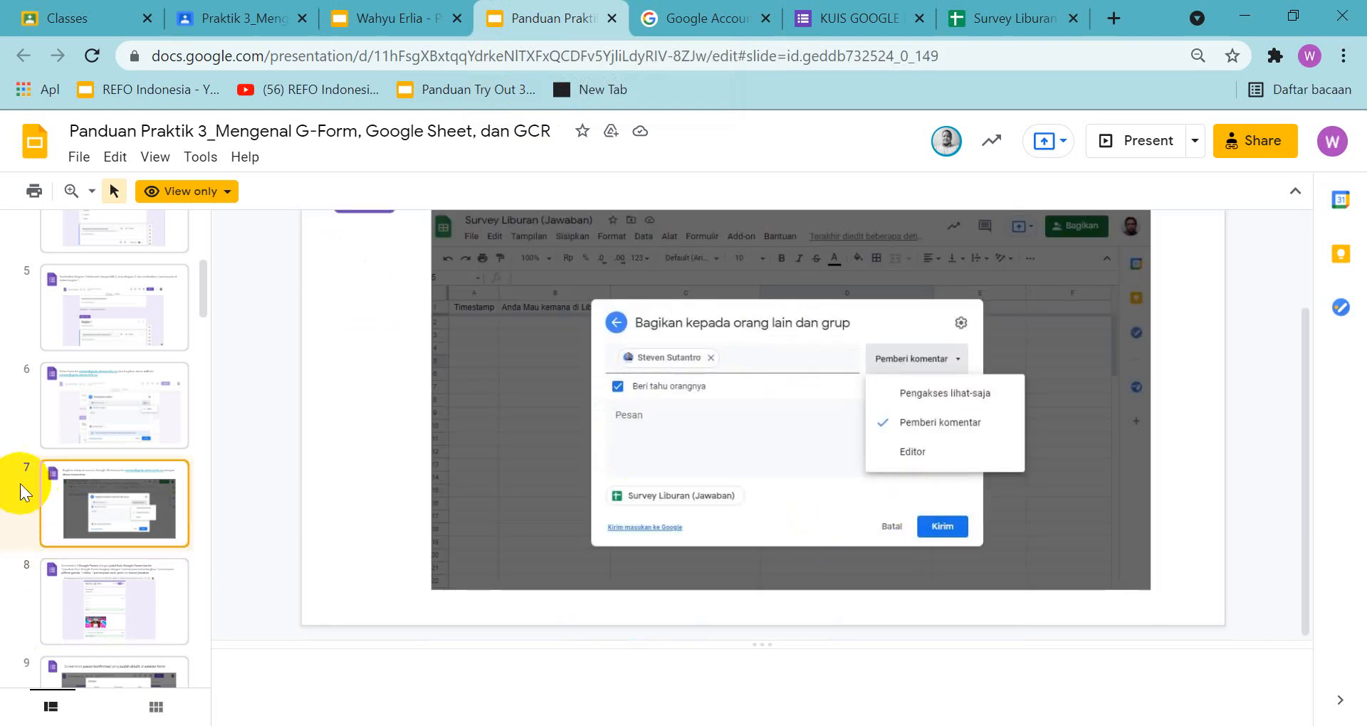
pyautogui.click(107, 584)
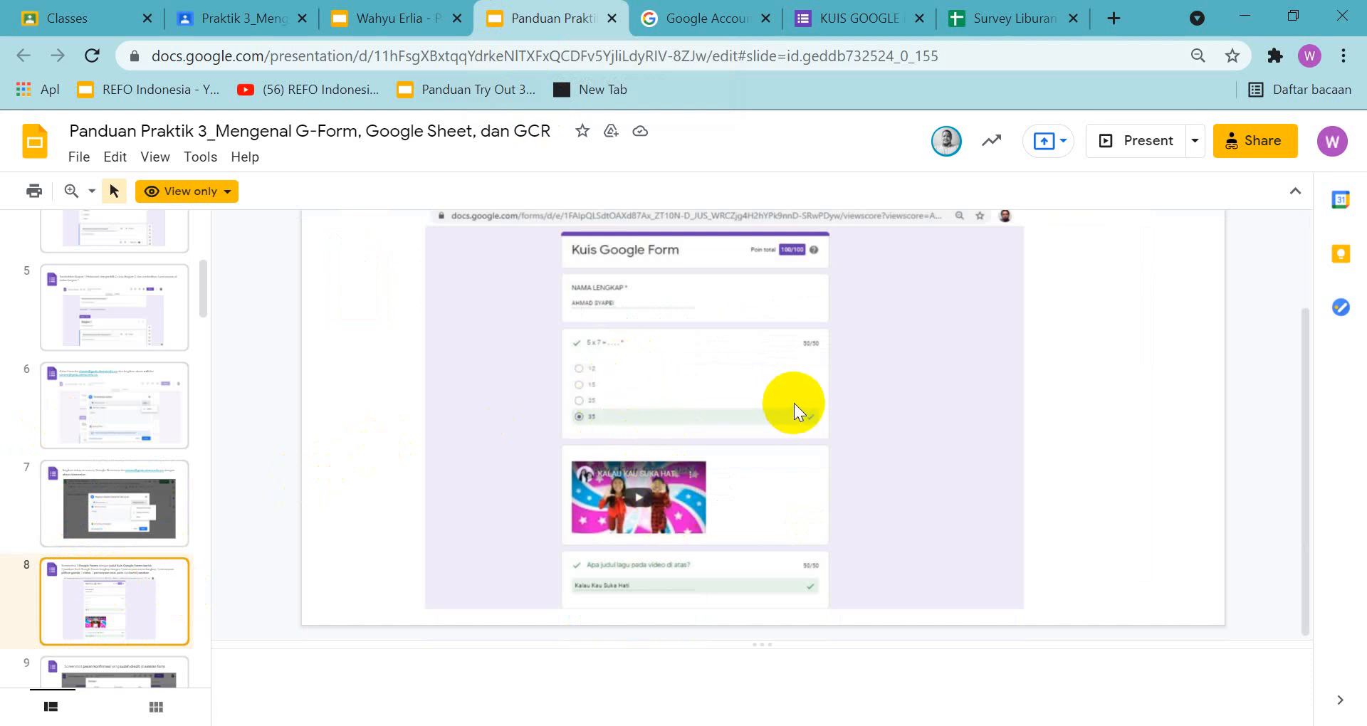
pyautogui.scroll(2, 794, 403)
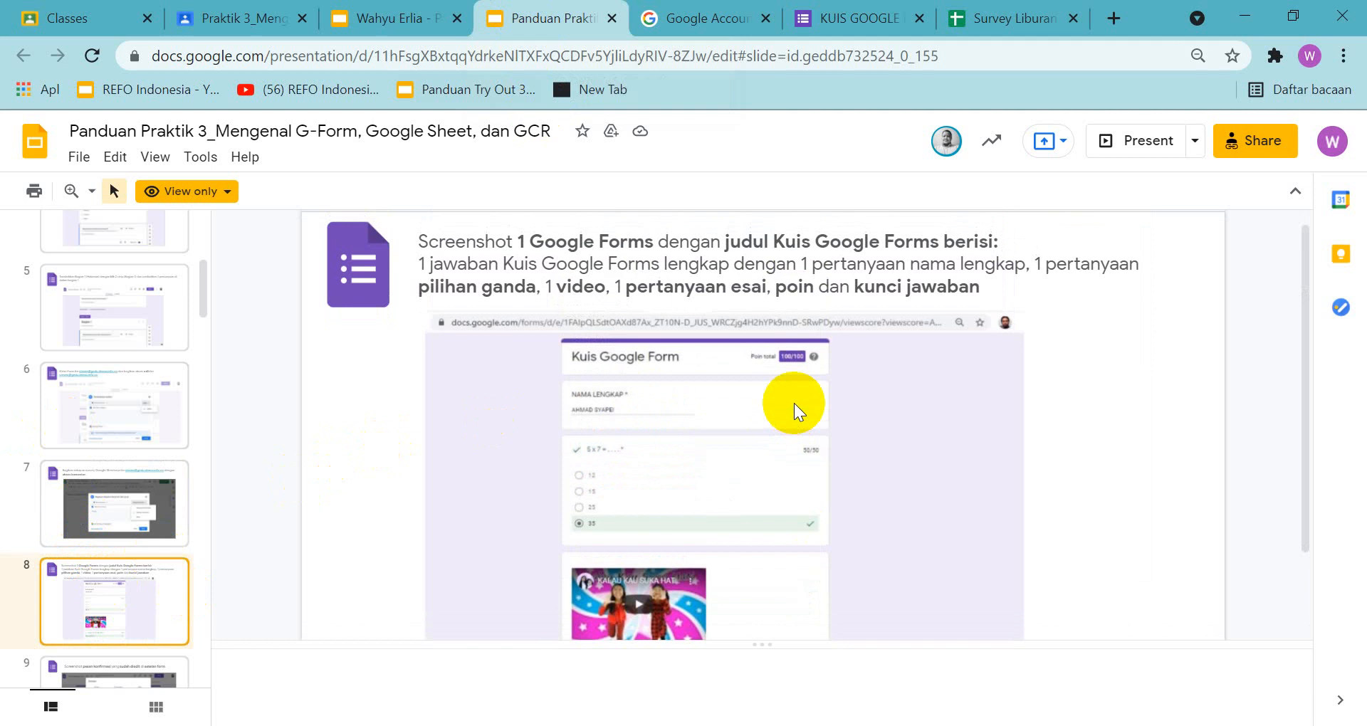
pyautogui.scroll(-2, 793, 403)
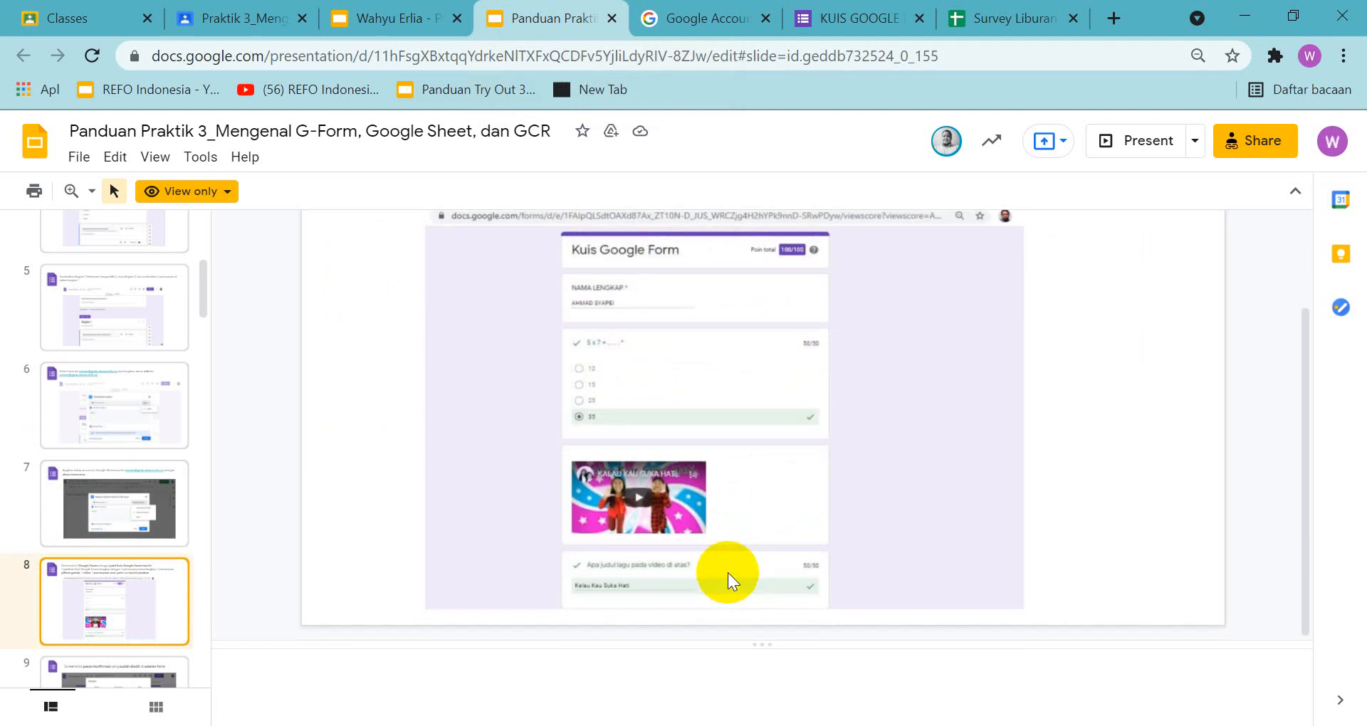
pyautogui.scroll(2, 728, 572)
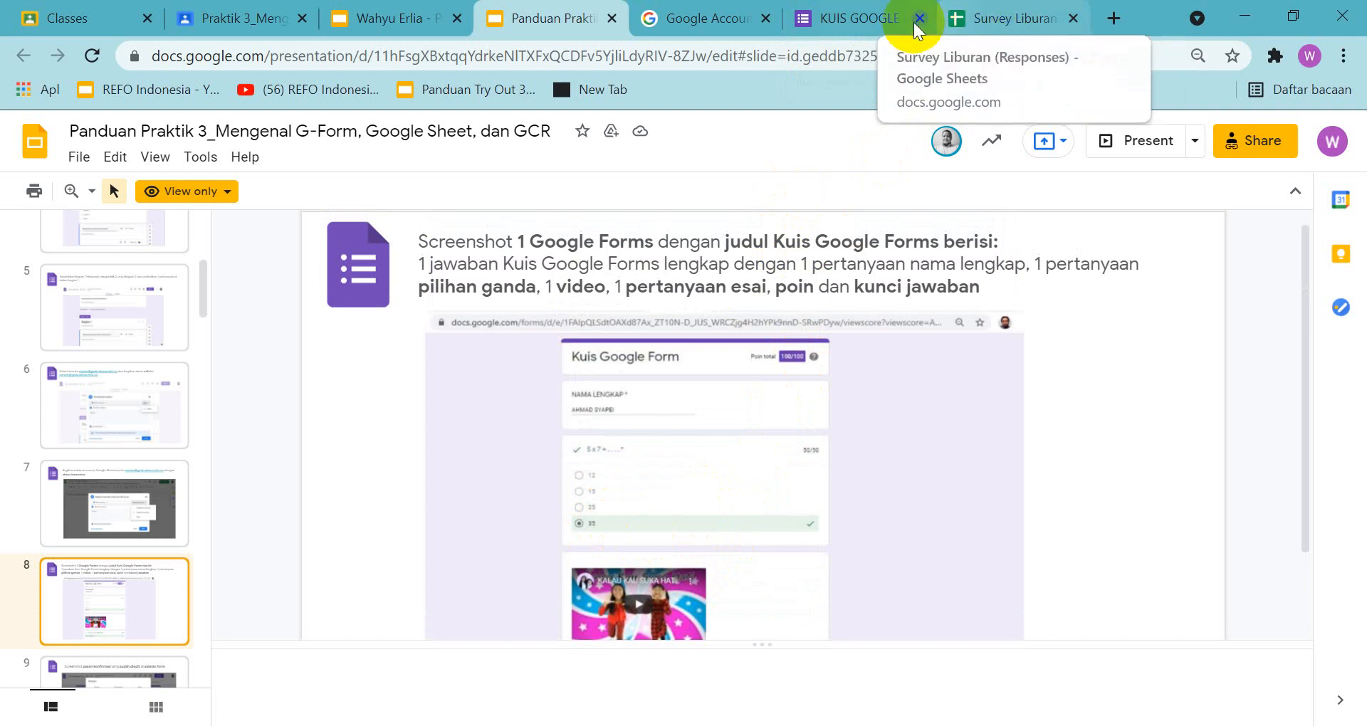
pyautogui.click(881, 20)
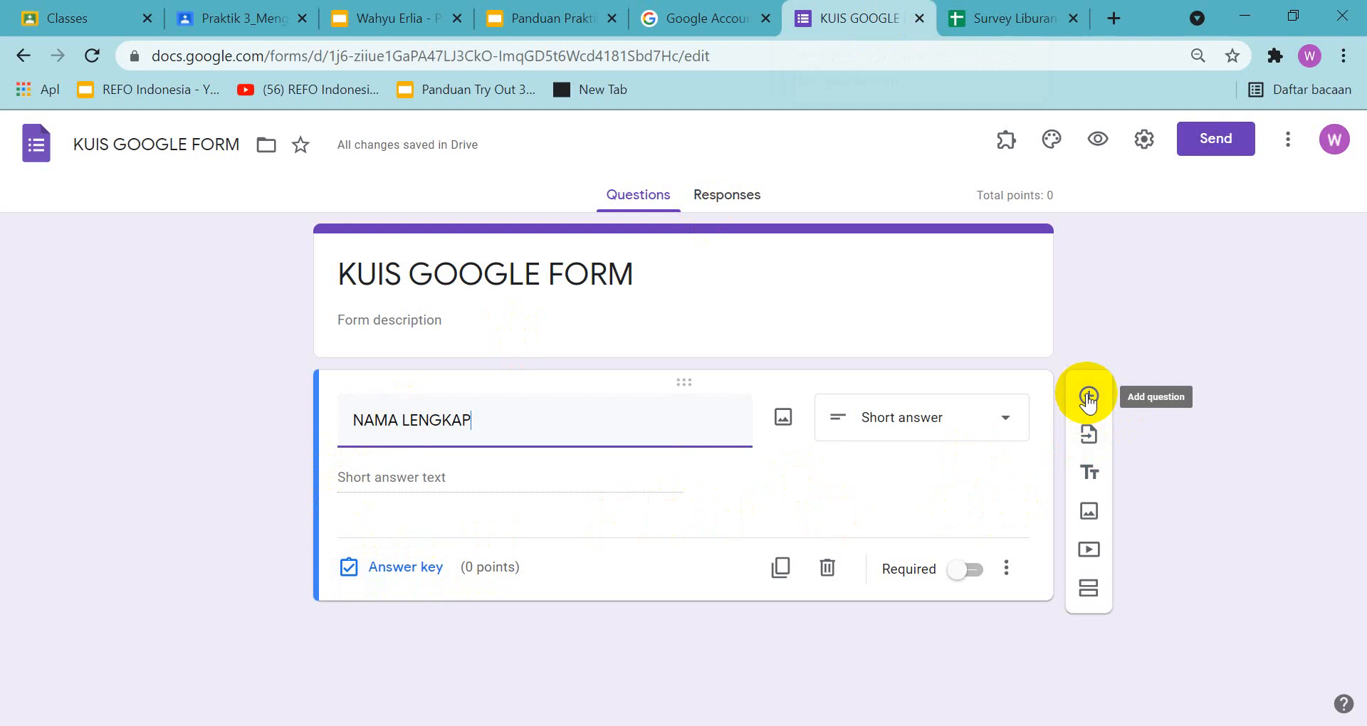
pyautogui.click(972, 569)
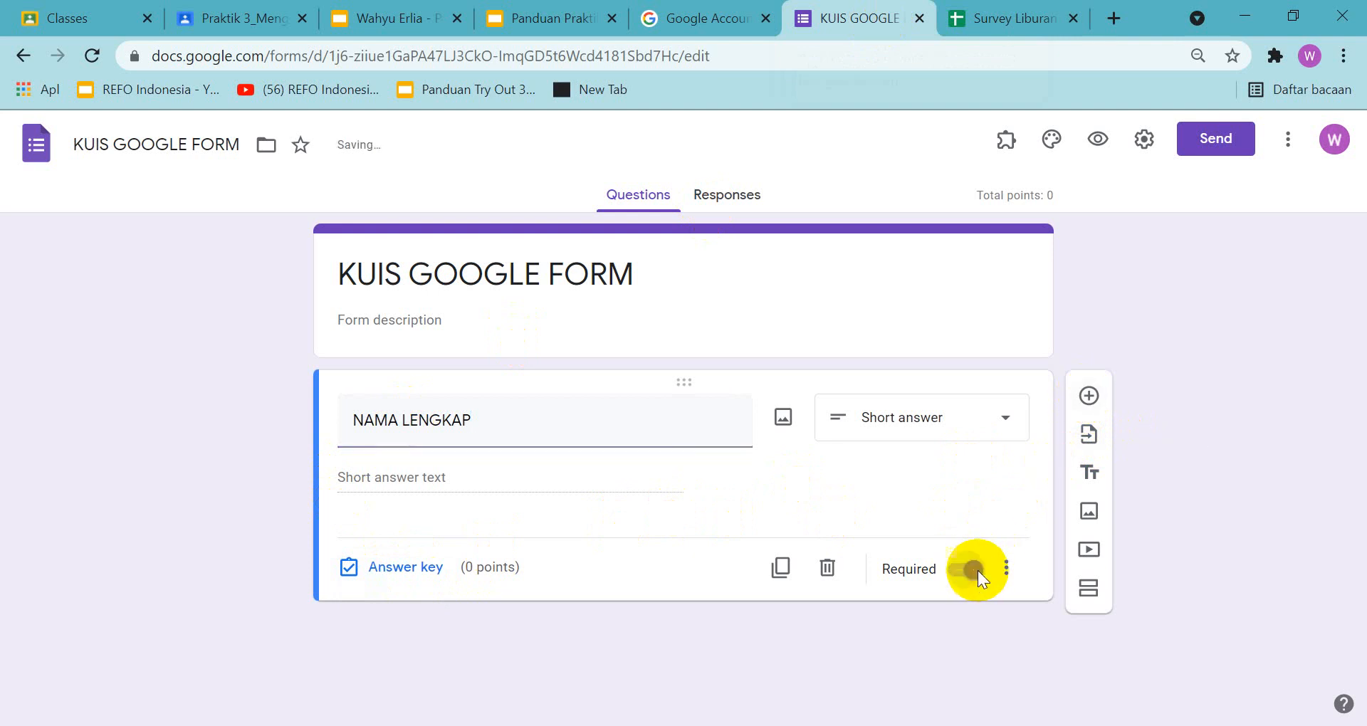
# Add a multiple-choice question below "NAMA LENGKAP" with the text "Hasil dari 4x5 = ...."
pyautogui.click(1089, 396)
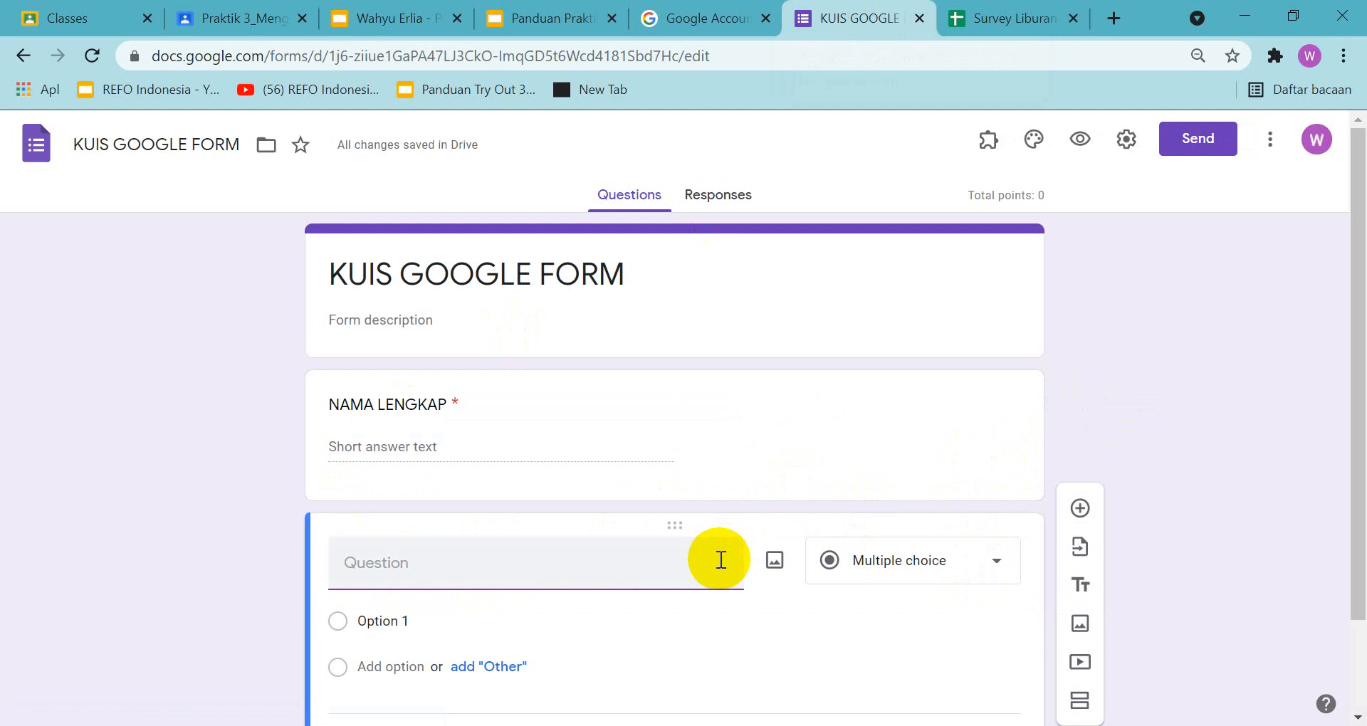
pyautogui.write('ha')
pyautogui.press('BackSpace')
pyautogui.press('BackSpace')
pyautogui.press('BackSpace')
pyautogui.press('BackSpace')
pyautogui.press('BackSpace')
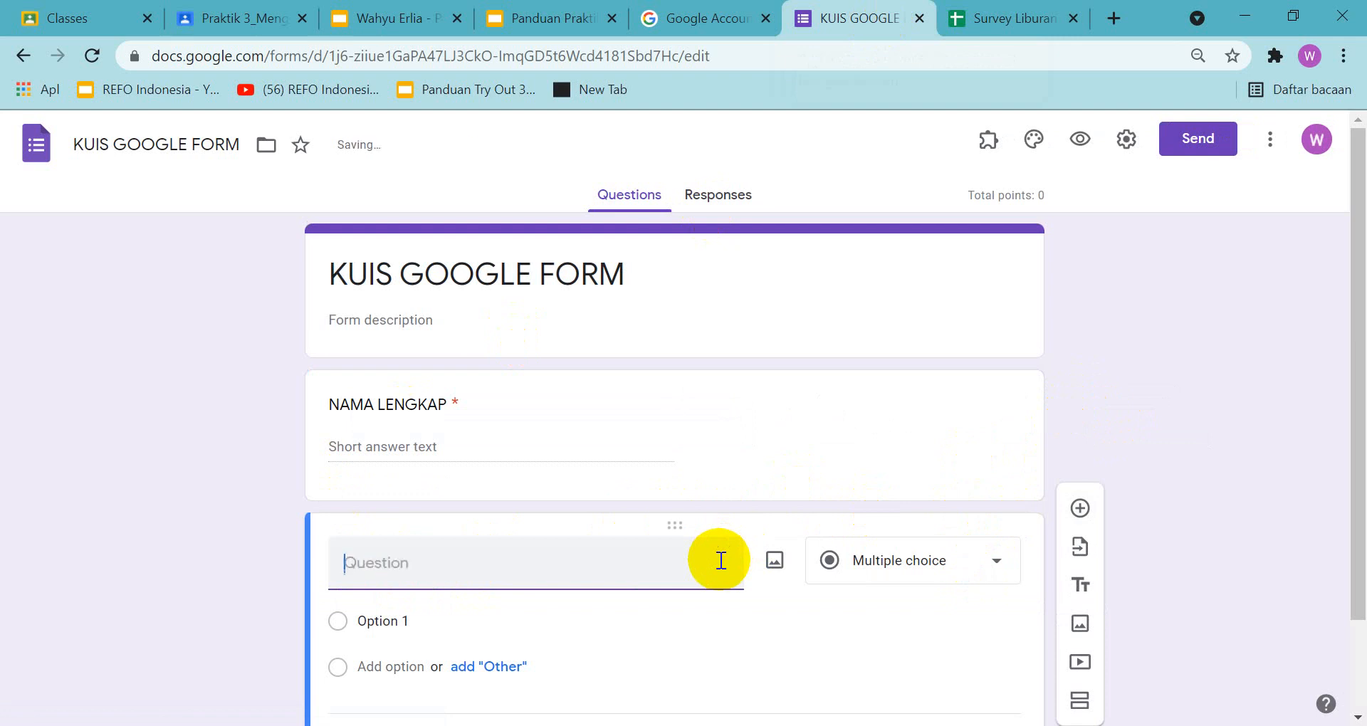
pyautogui.write('Hasil dari 4x5 = ..')
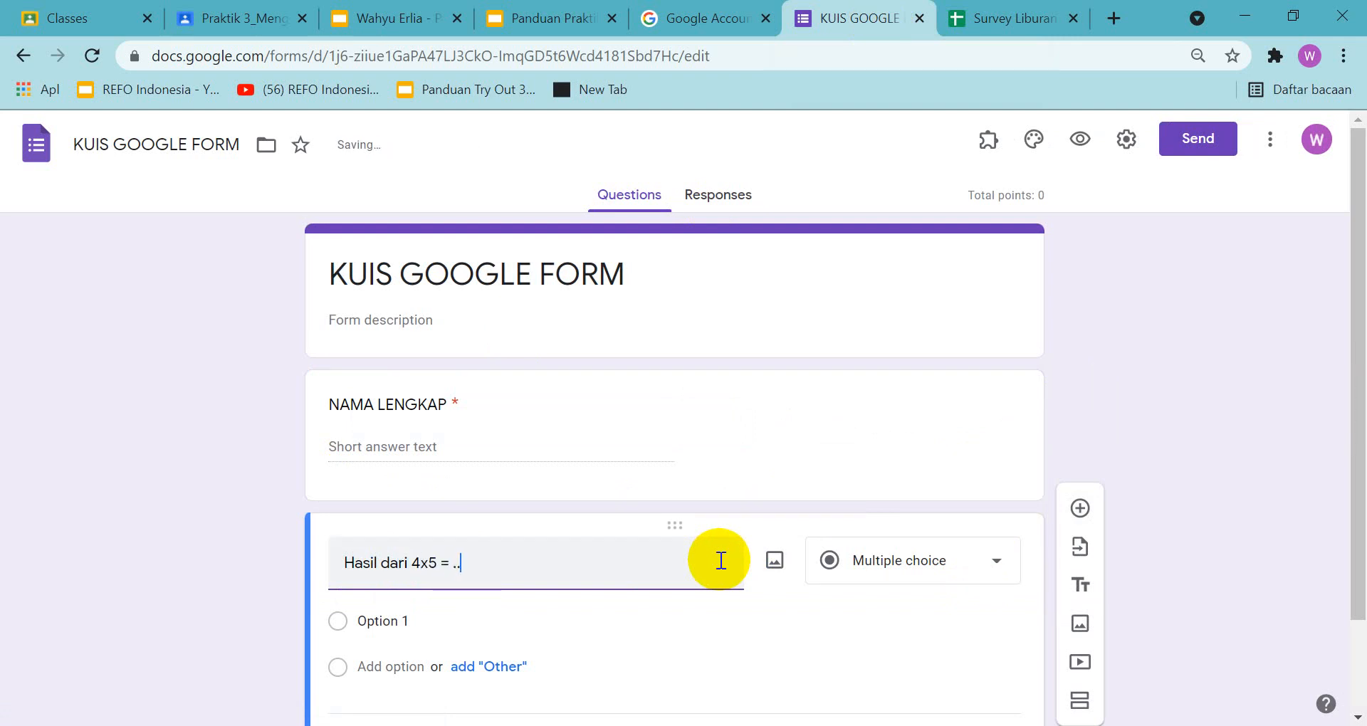
pyautogui.write('..')
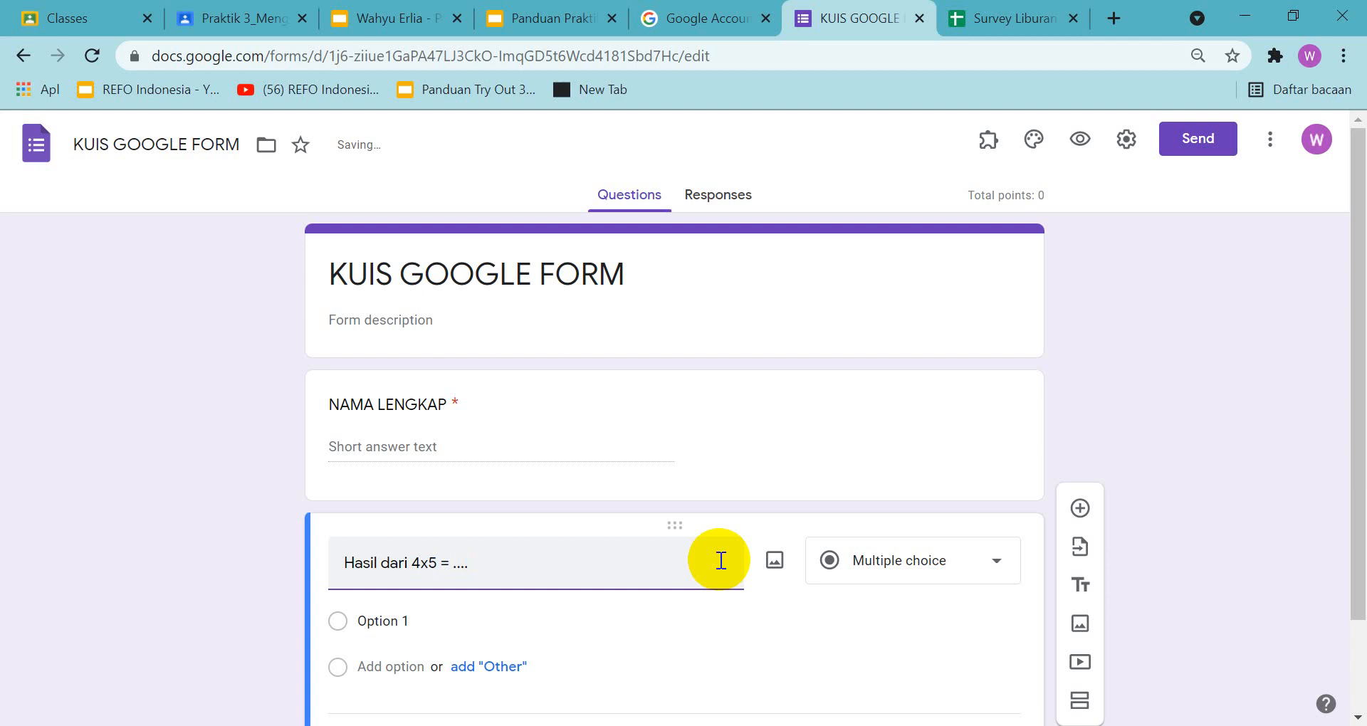
# Enter the answer options 9, 10, 20 and 25 for the "Hasil dari 4x5 = ...." question
pyautogui.click(412, 620)
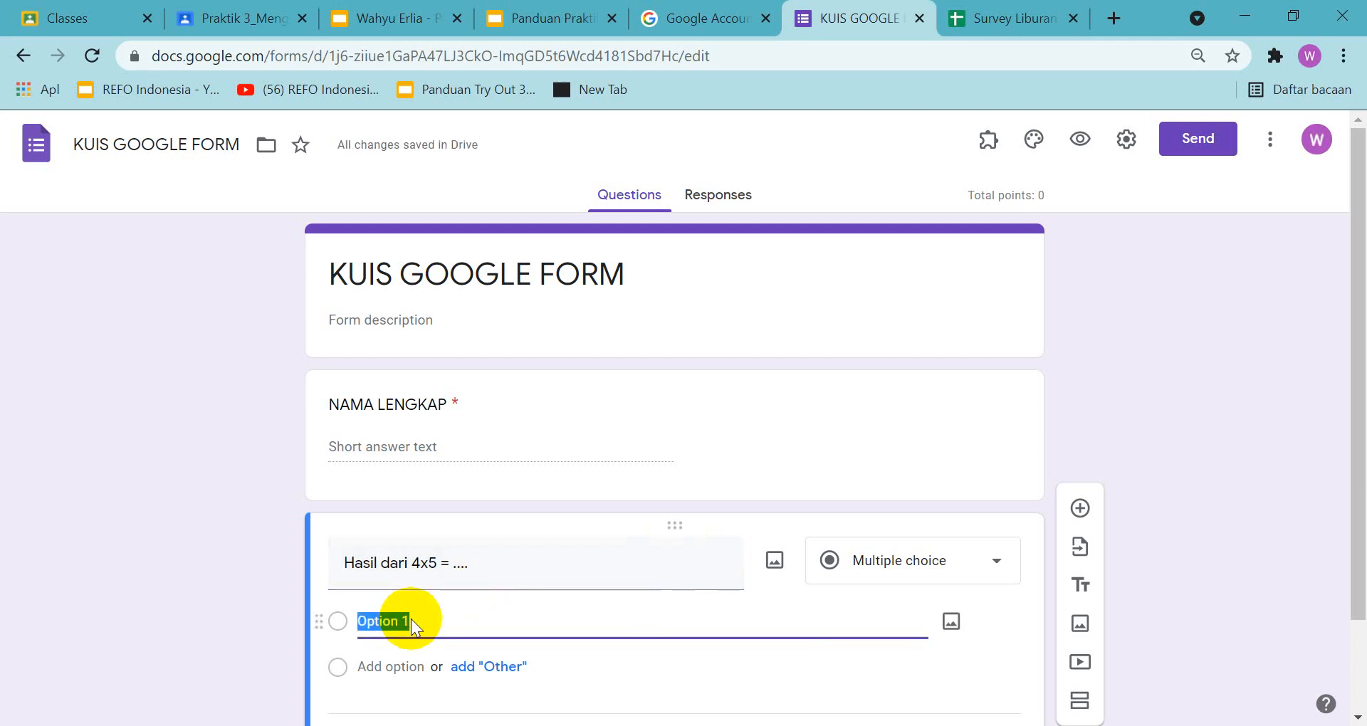
pyautogui.write('9')
pyautogui.click(386, 665)
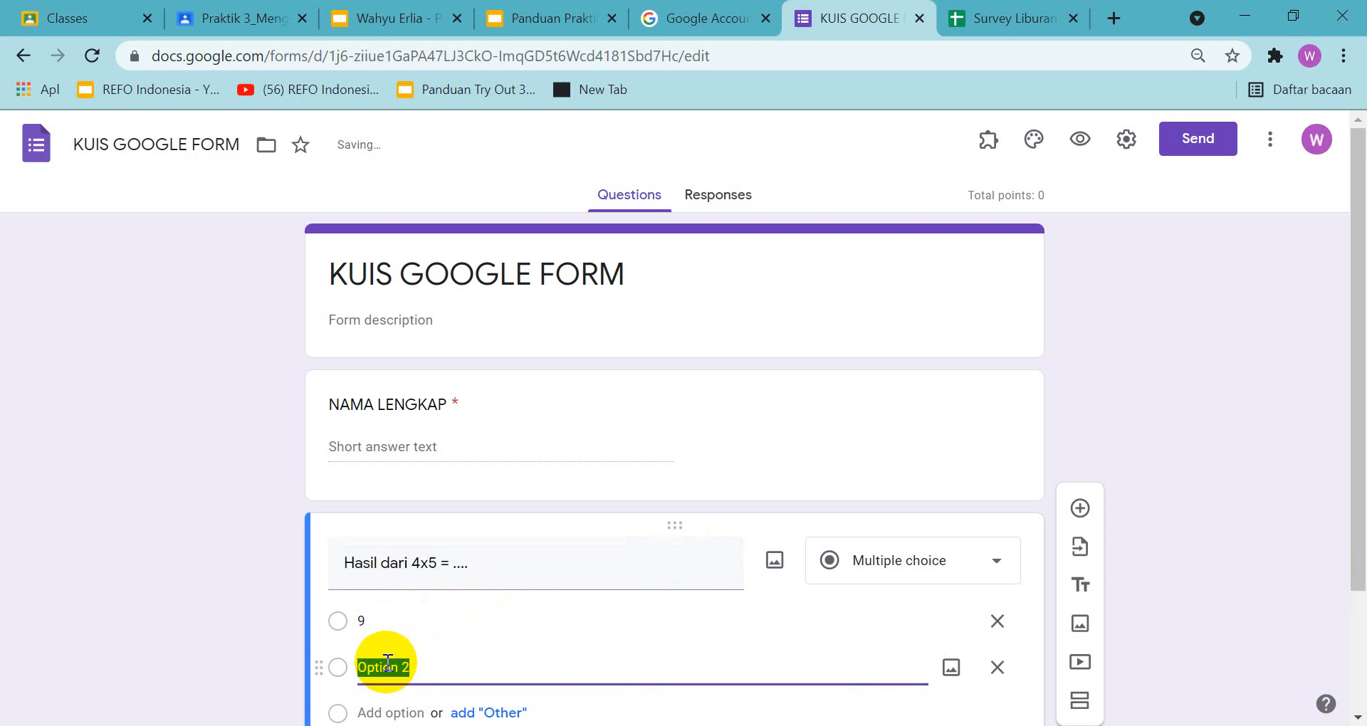
pyautogui.write('10')
pyautogui.scroll(-2, 393, 640)
pyautogui.click(397, 607)
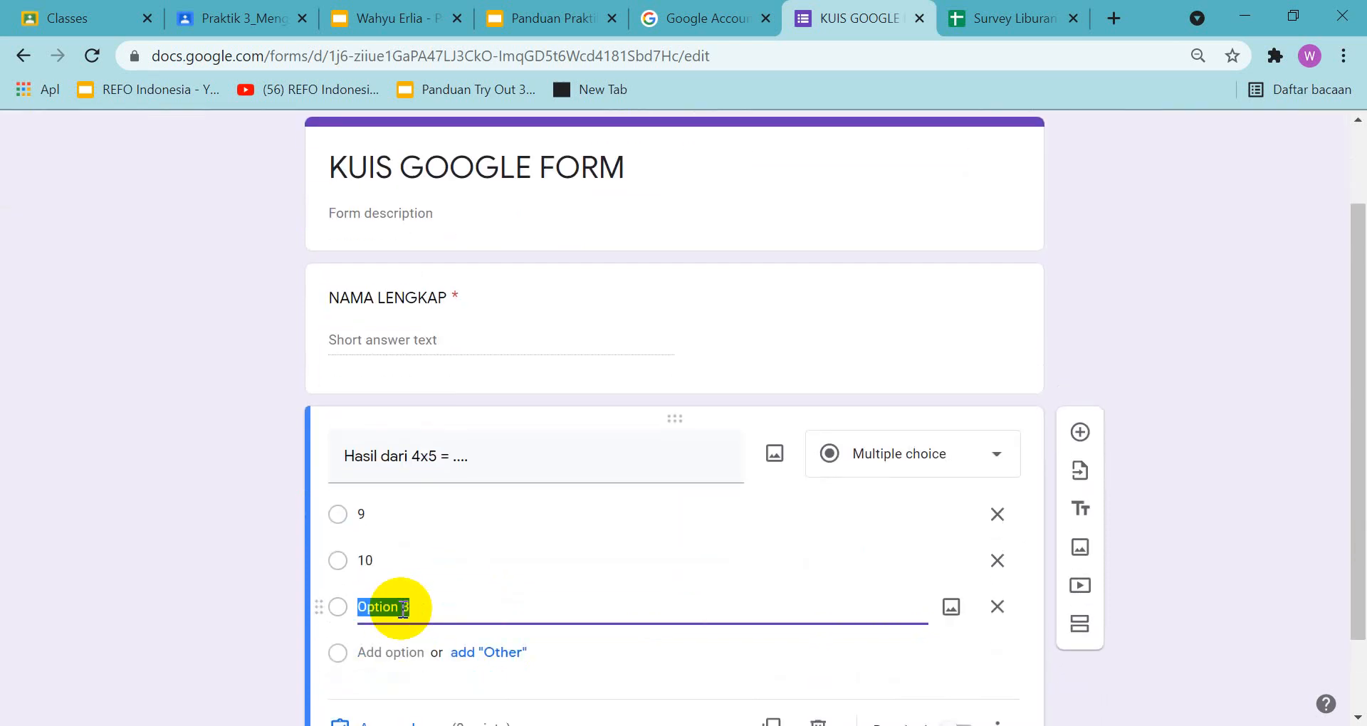
pyautogui.write('20')
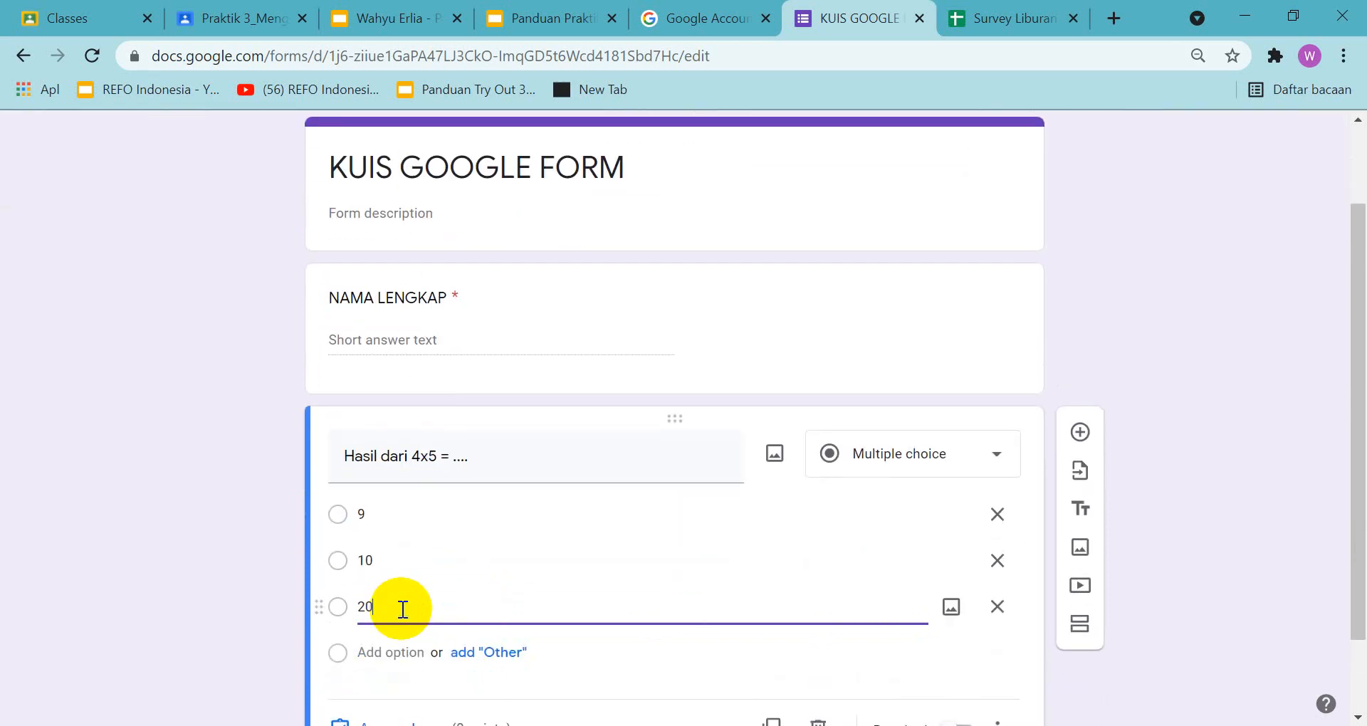
pyautogui.click(396, 647)
pyautogui.write('25')
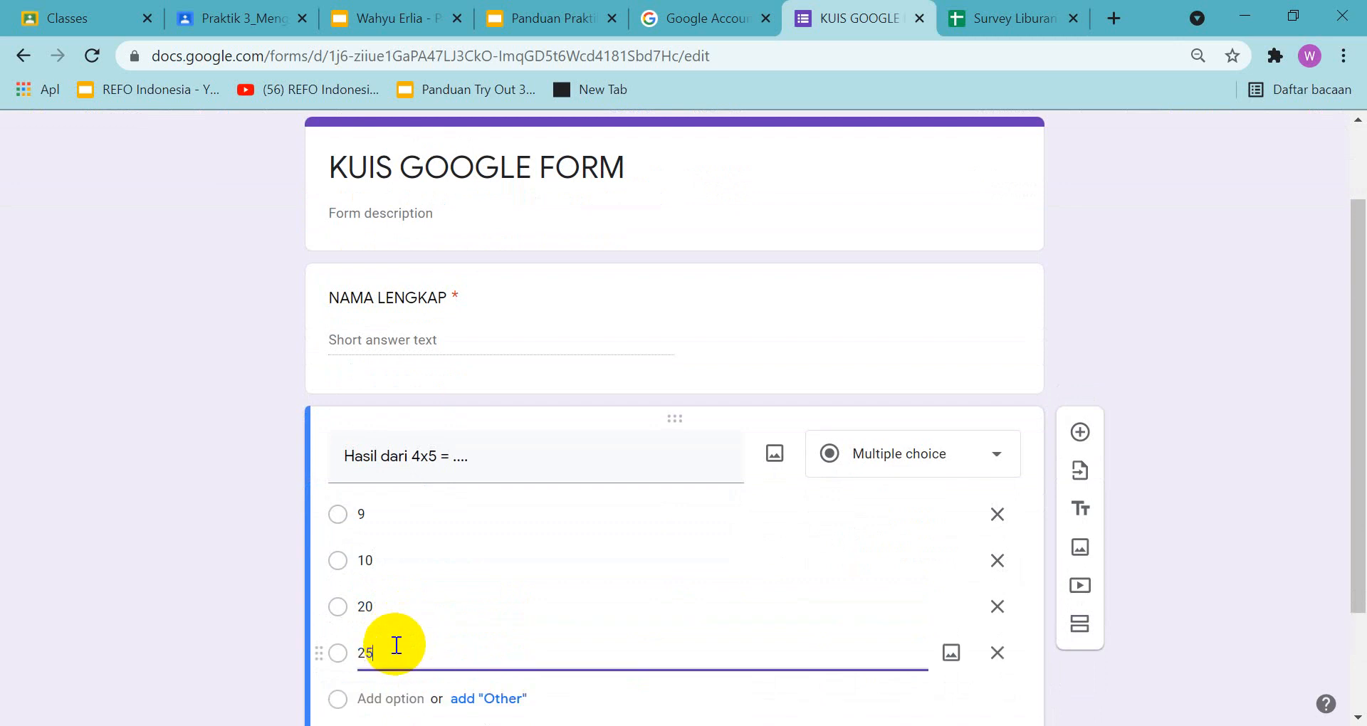
# Review the sample quiz on slide 8 of the guide presentation and add a blank question below "Hasil dari 4x5 = ...."
pyautogui.scroll(-1, 1194, 271)
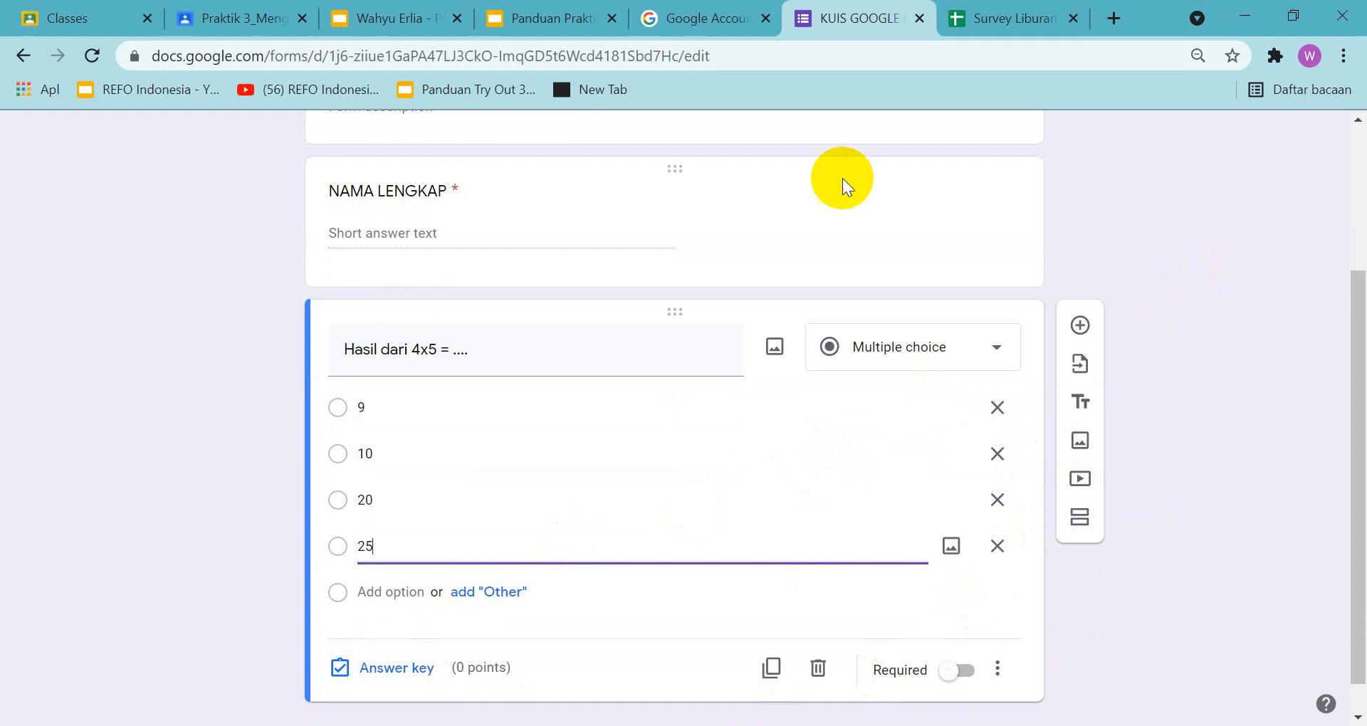
pyautogui.click(550, 34)
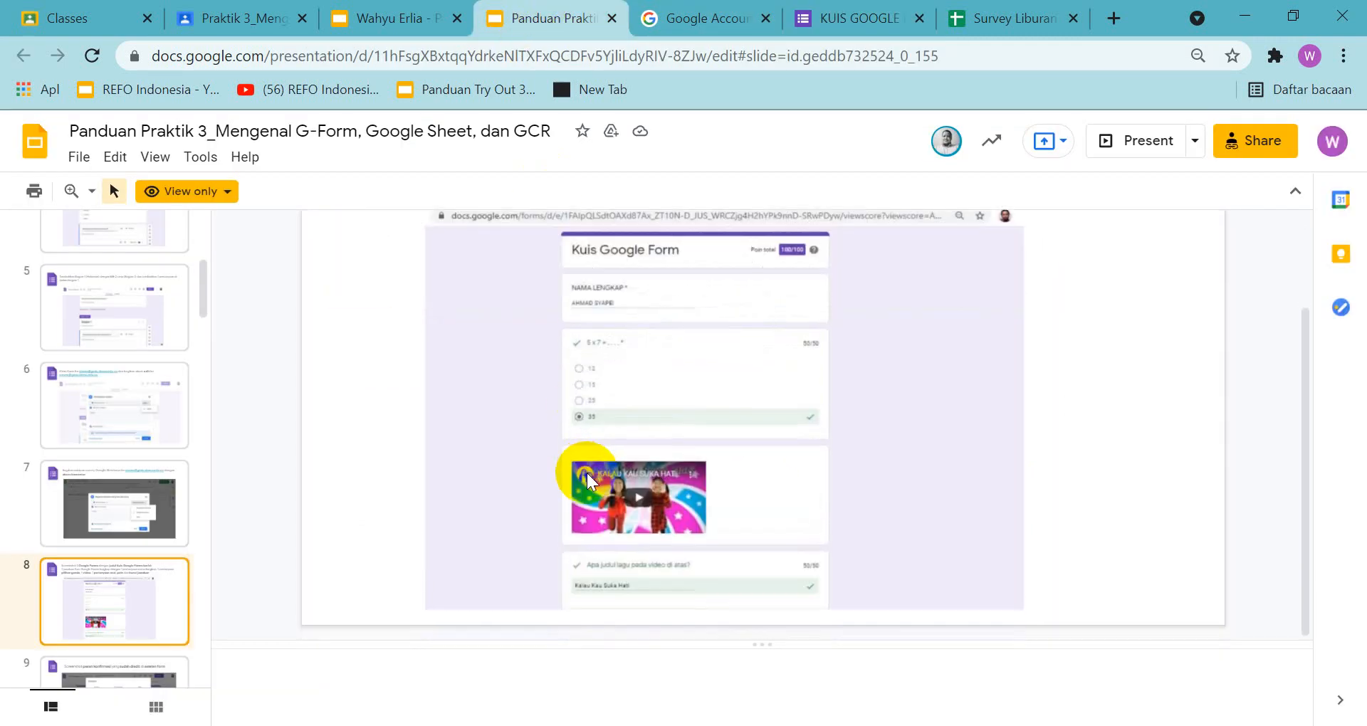
pyautogui.scroll(3, 666, 484)
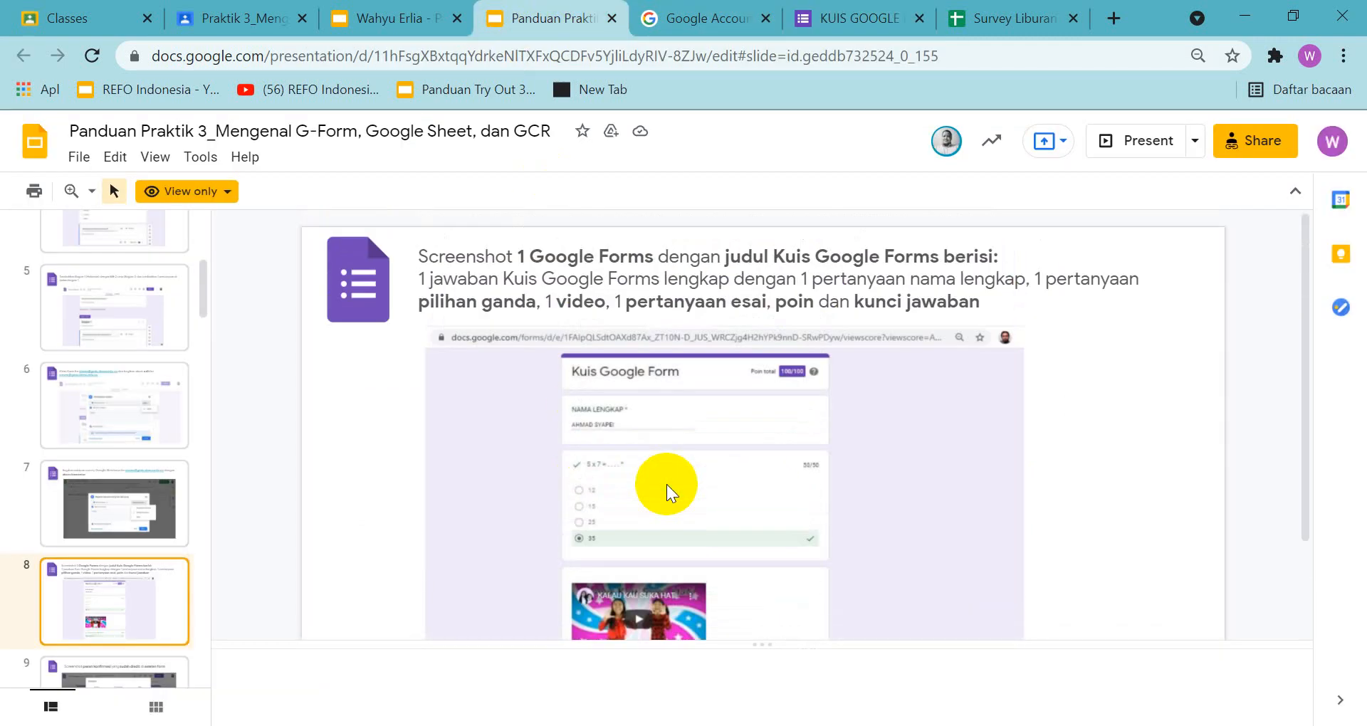
pyautogui.scroll(-3, 666, 485)
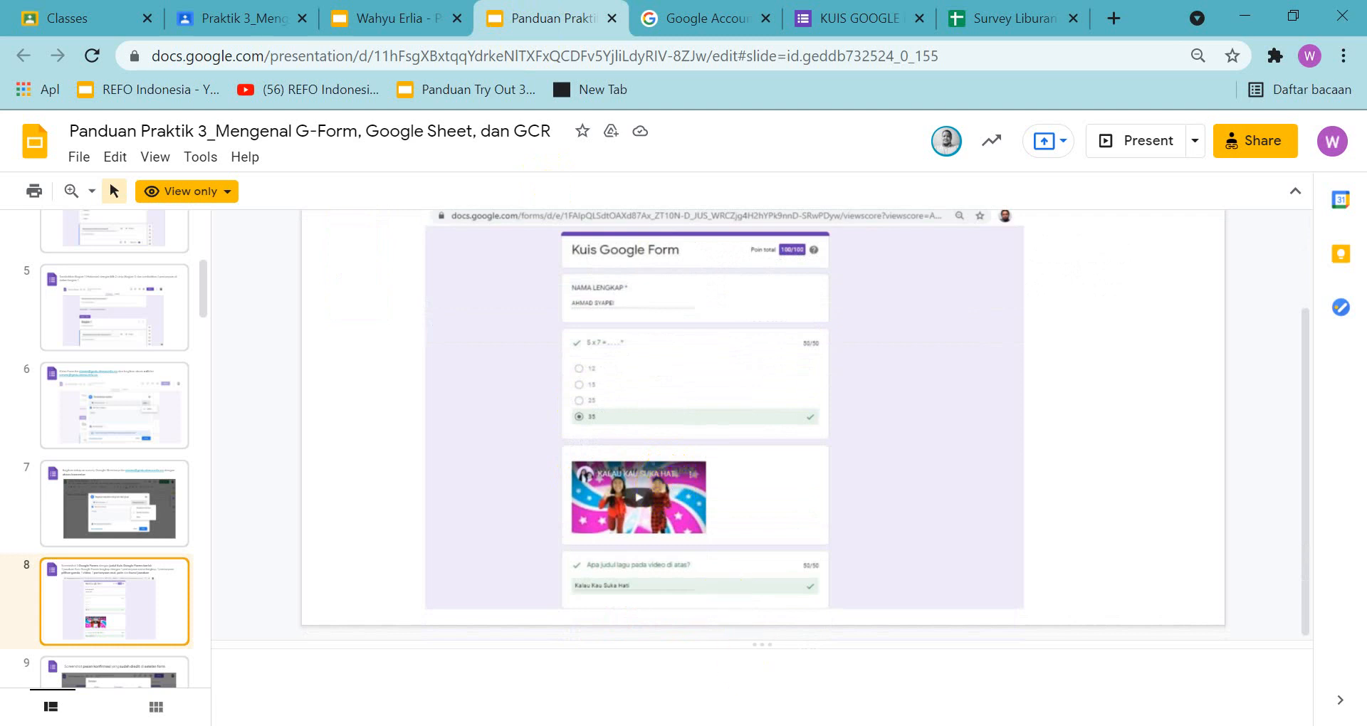
pyautogui.click(865, 20)
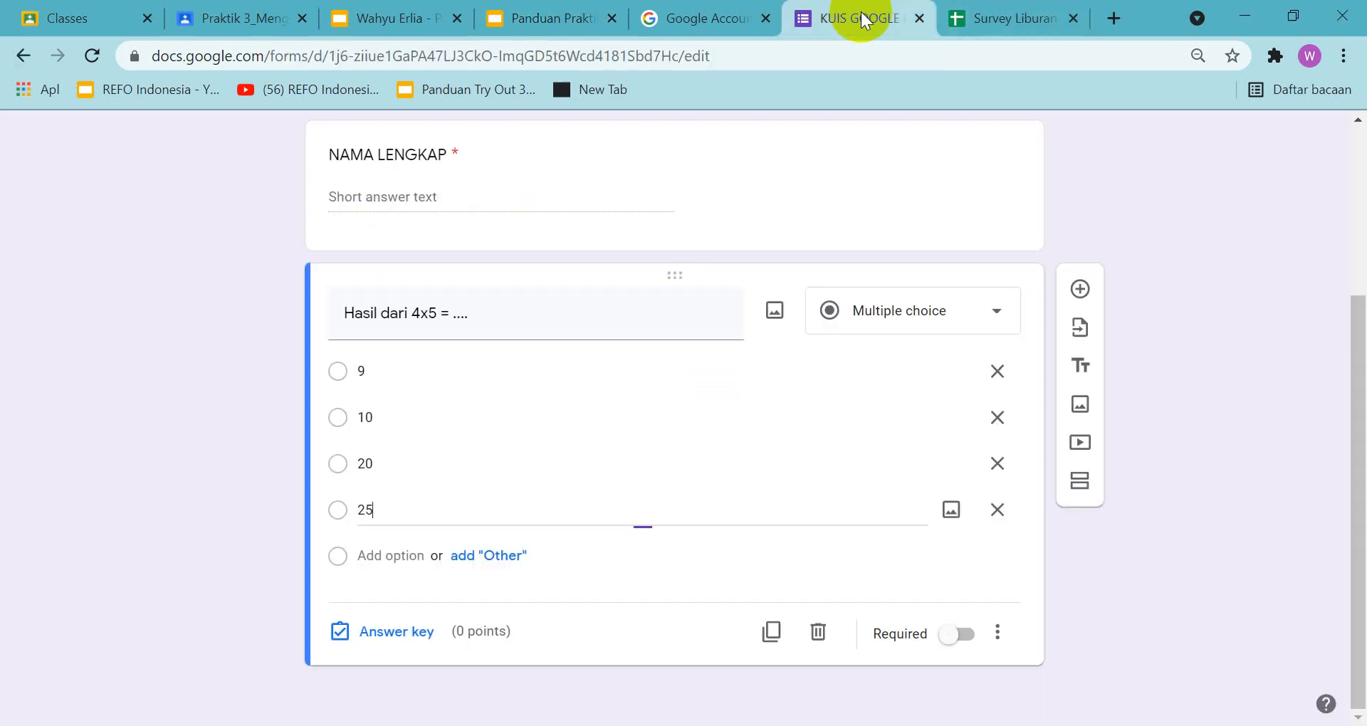
pyautogui.click(1080, 289)
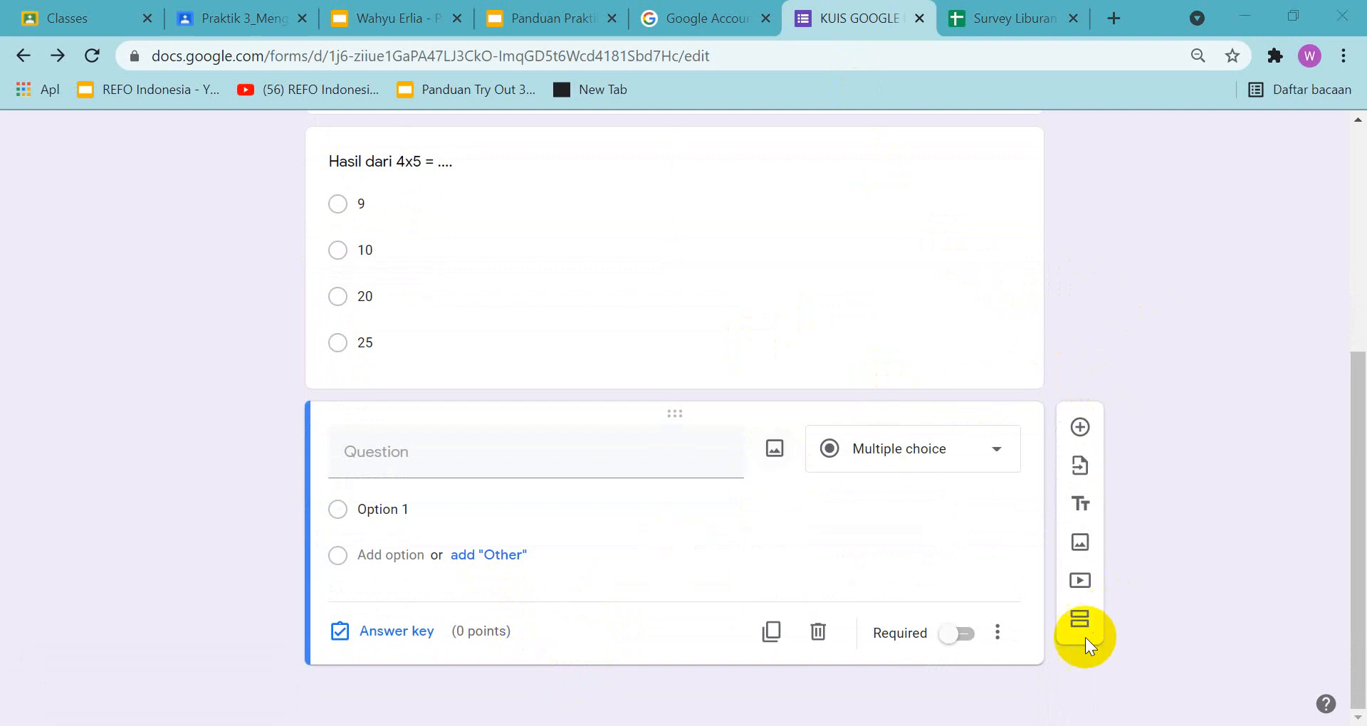
# Search YouTube for "perkalian" and insert the video "BERHITUNG CEPAT DAN MUDAH!!! TRIK PERKALIAN JARIMATIKA TANPA SEMPOA" into the quiz
pyautogui.click(1081, 582)
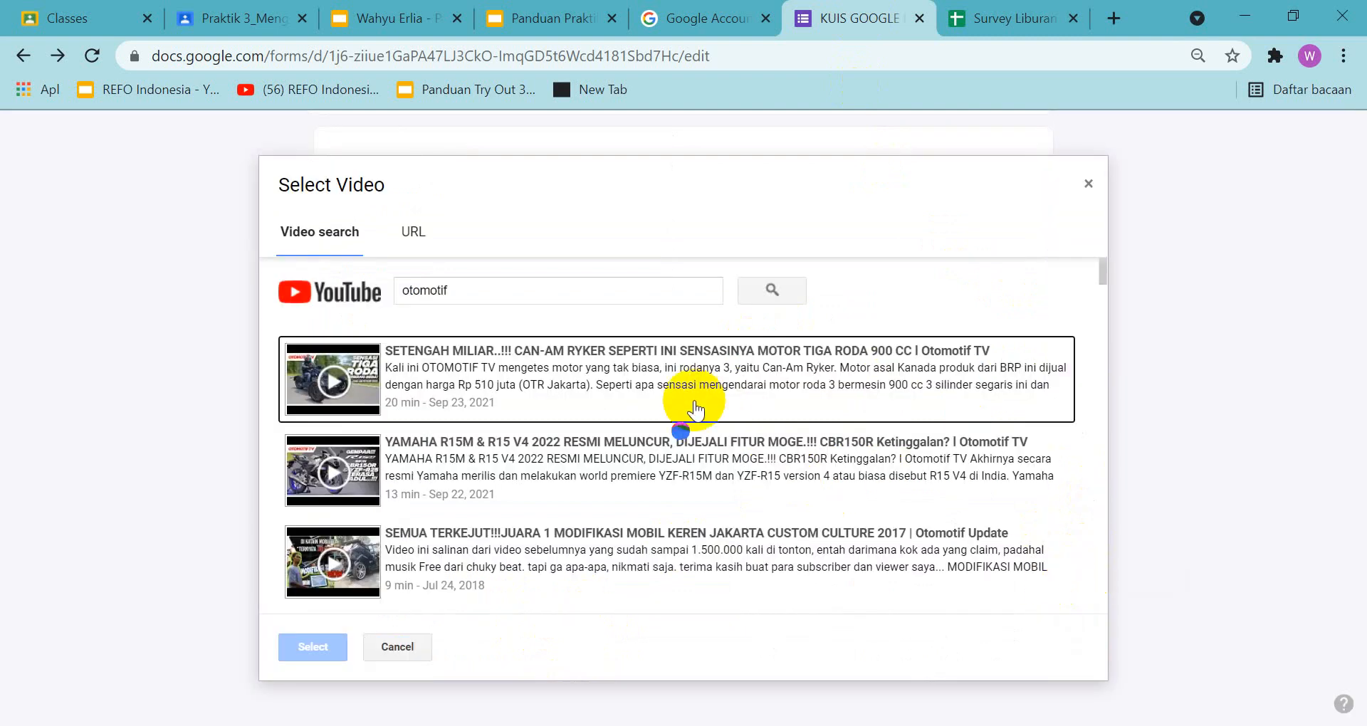
pyautogui.click(385, 655)
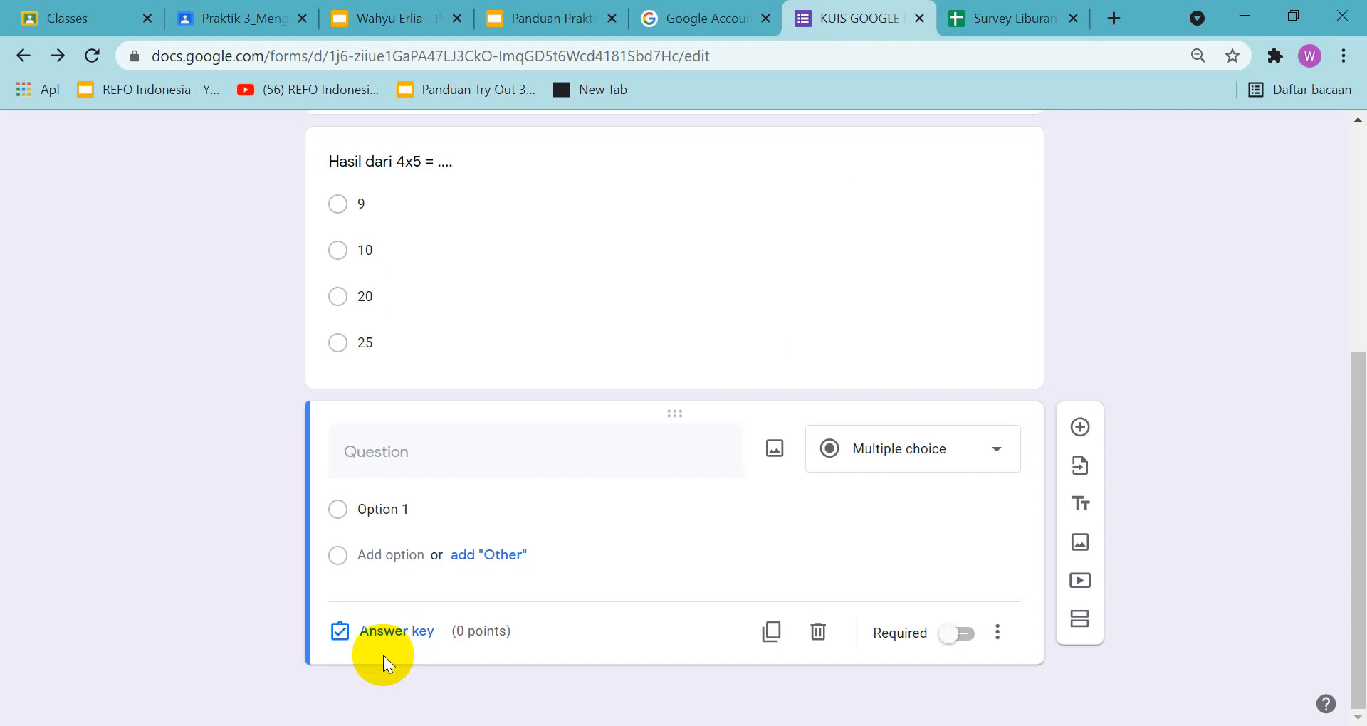
pyautogui.click(1080, 582)
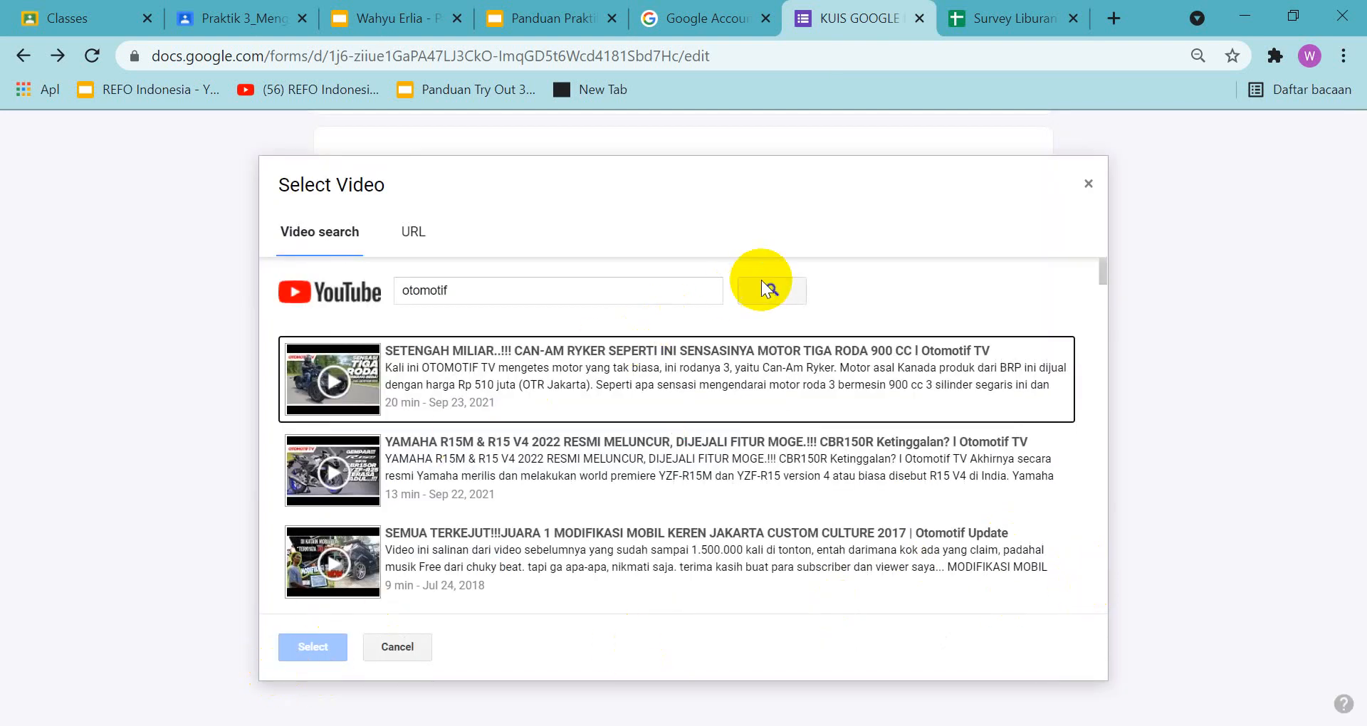
pyautogui.click(545, 290)
pyautogui.moveTo(545, 290); pyautogui.dragTo(203, 293)
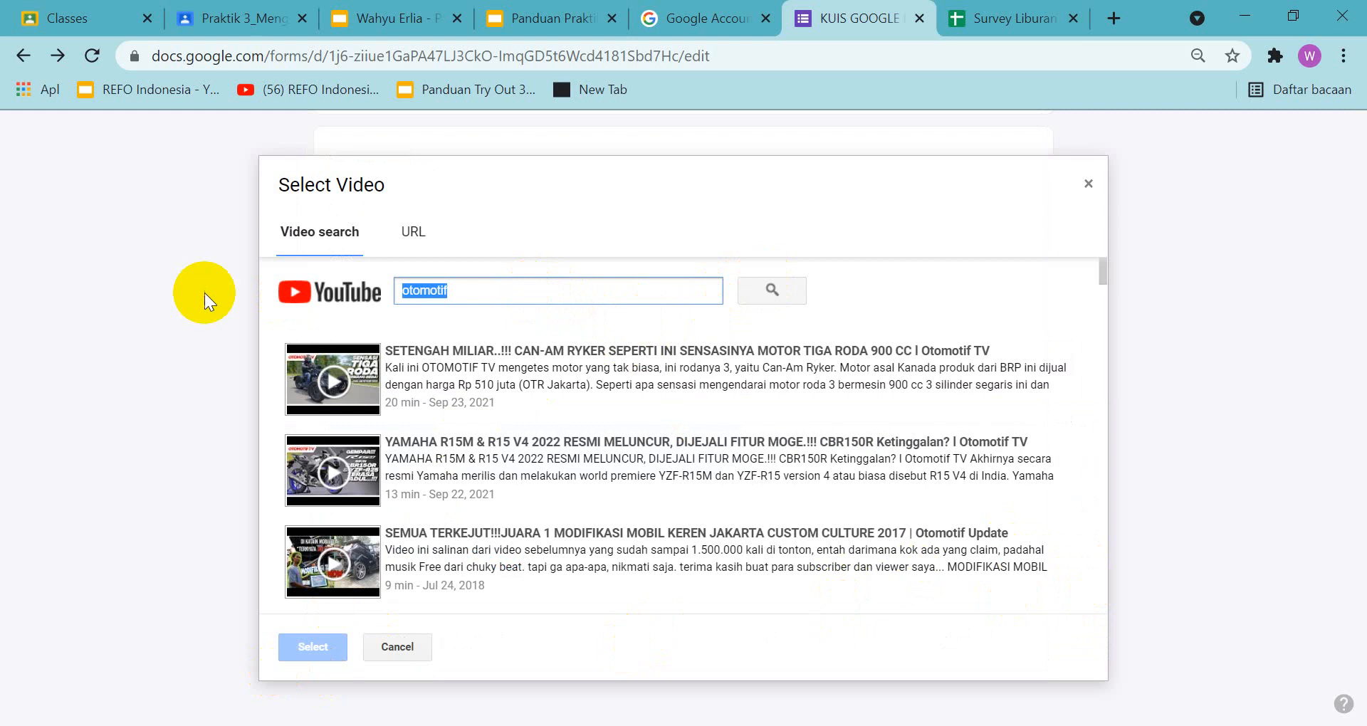
pyautogui.press('BackSpace')
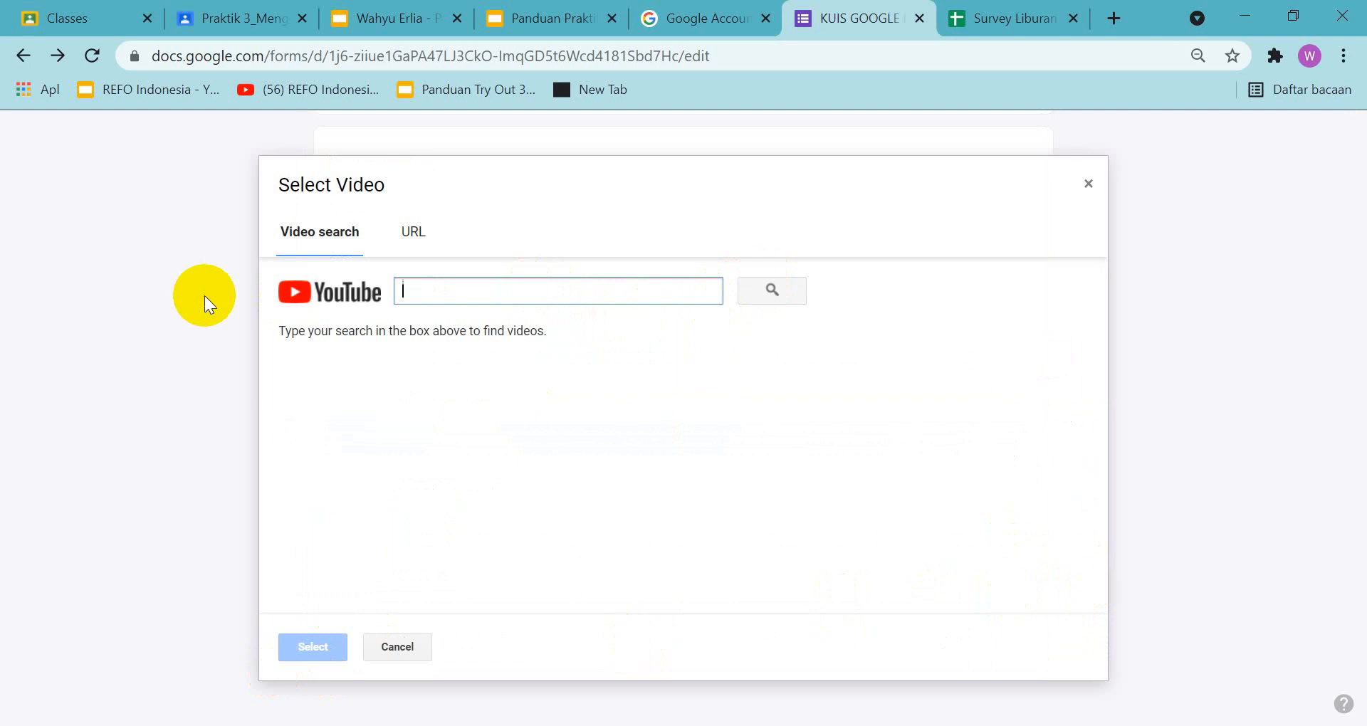
pyautogui.write('perkalian')
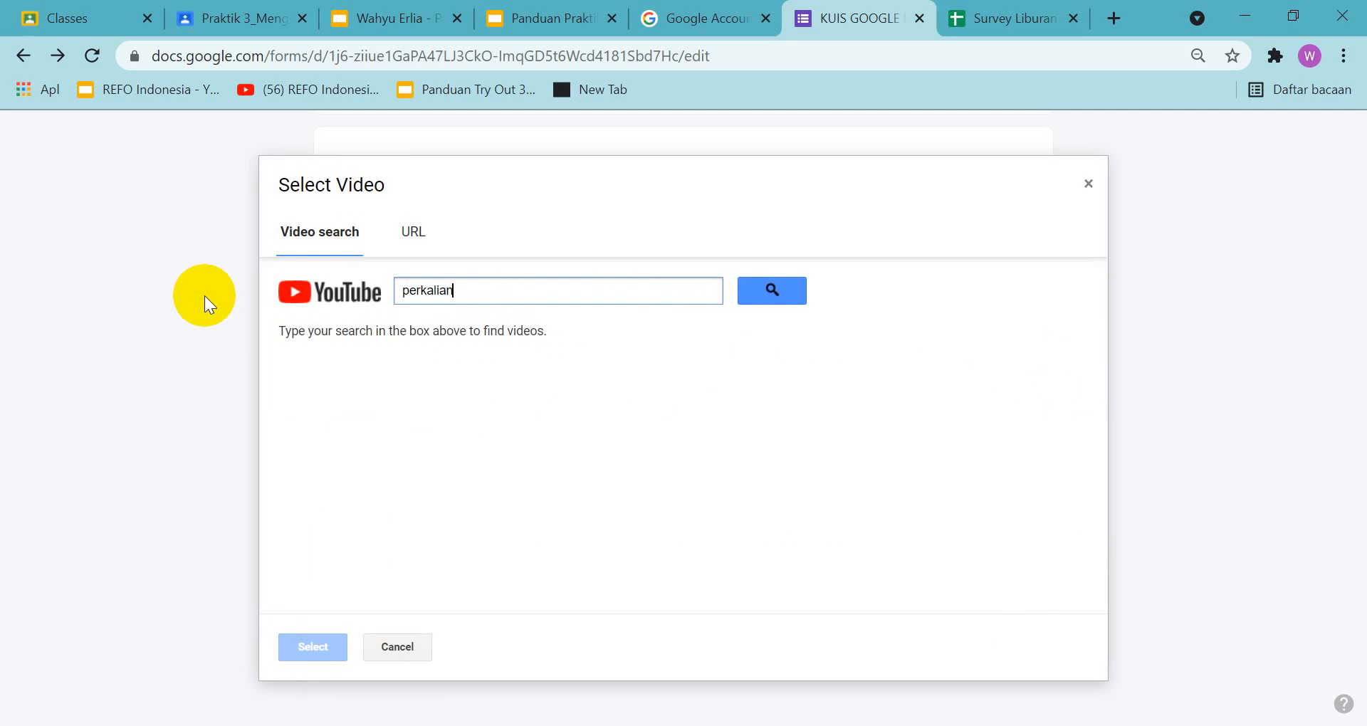
pyautogui.press('Return')
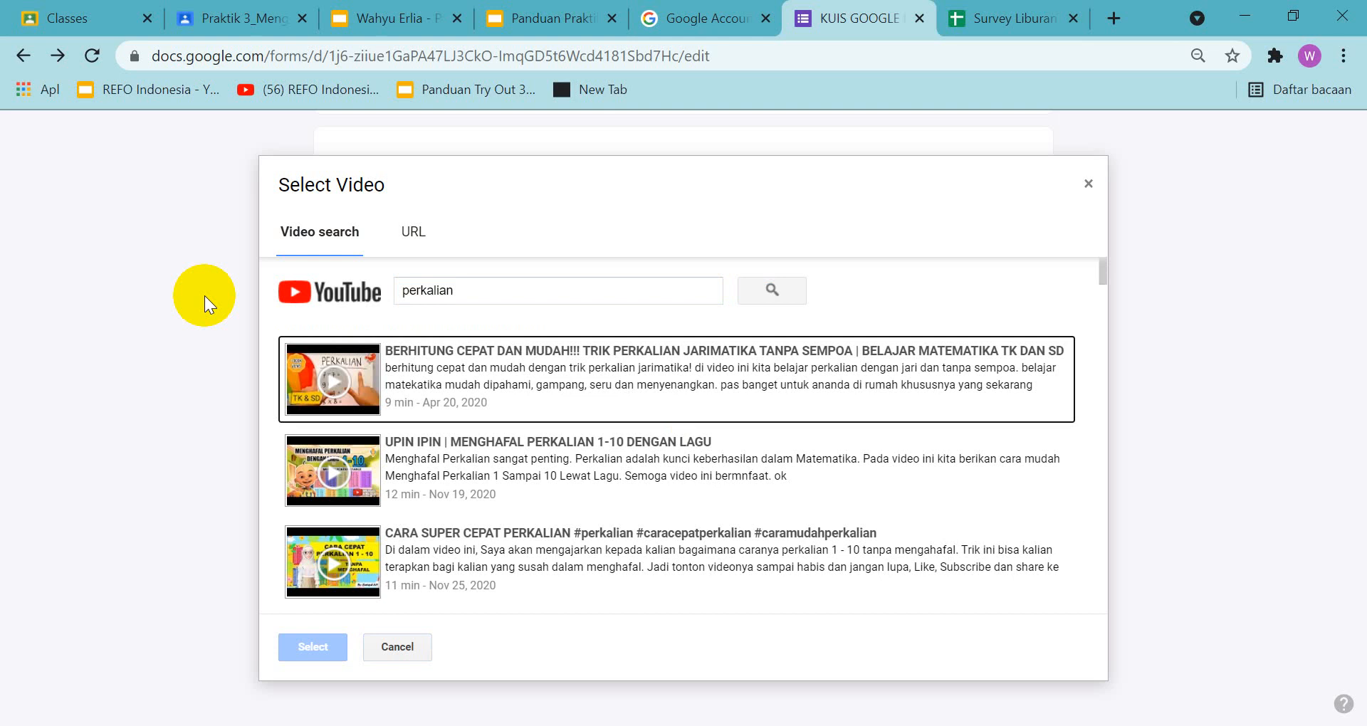
pyautogui.click(390, 373)
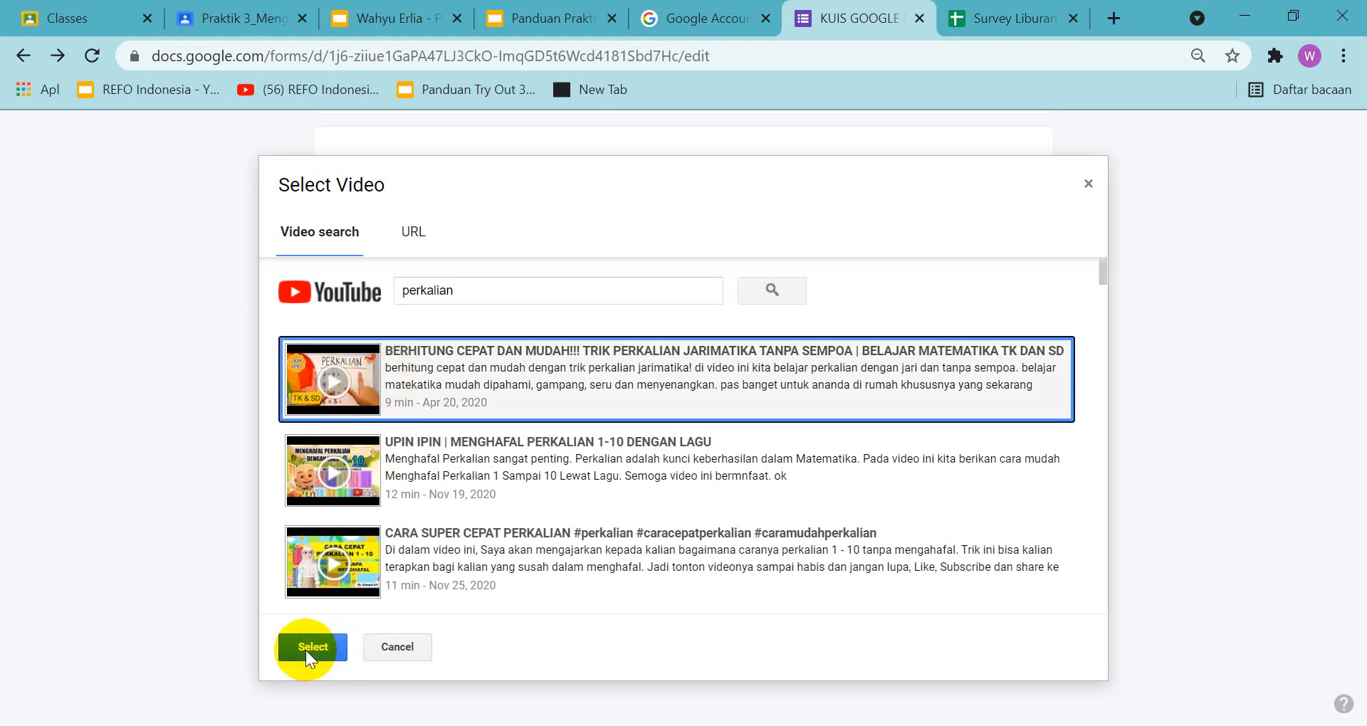
pyautogui.click(305, 649)
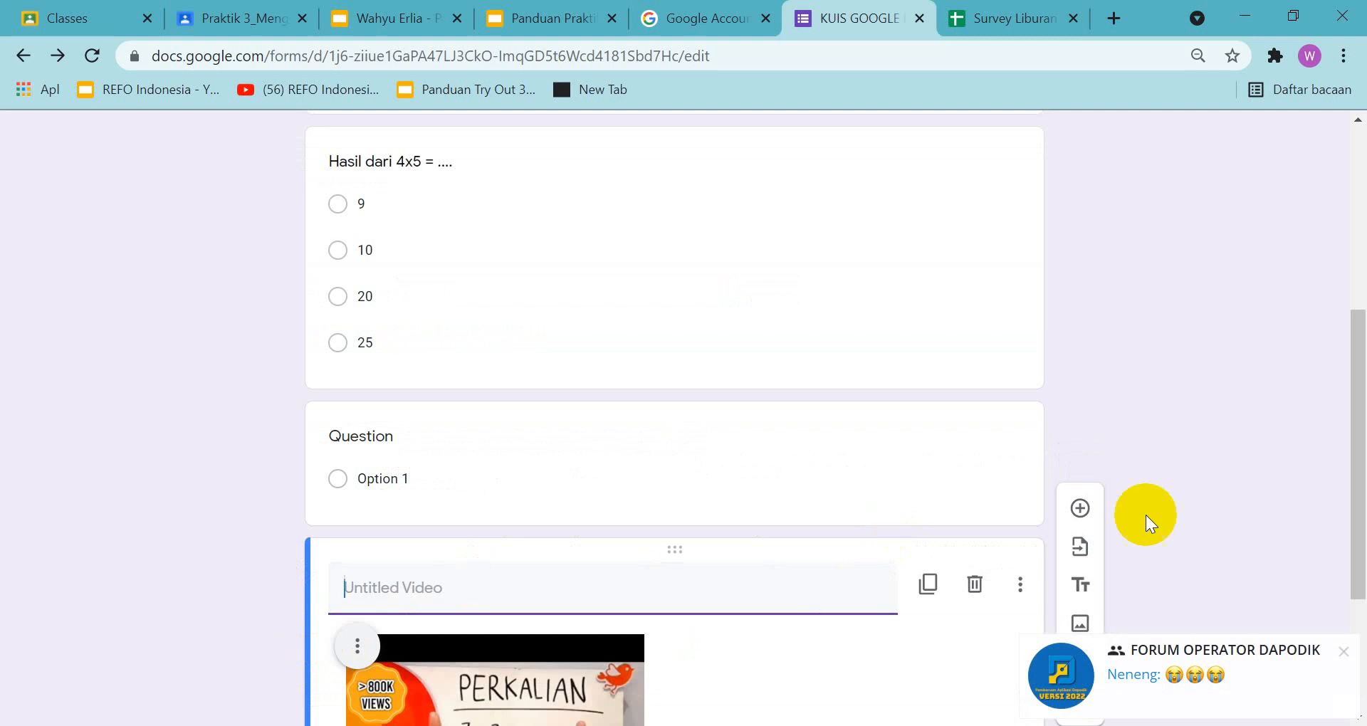
# Title the inserted multiplication video "Perhatikan Video Berikut"
pyautogui.moveTo(1356, 553); pyautogui.dragTo(1360, 668)
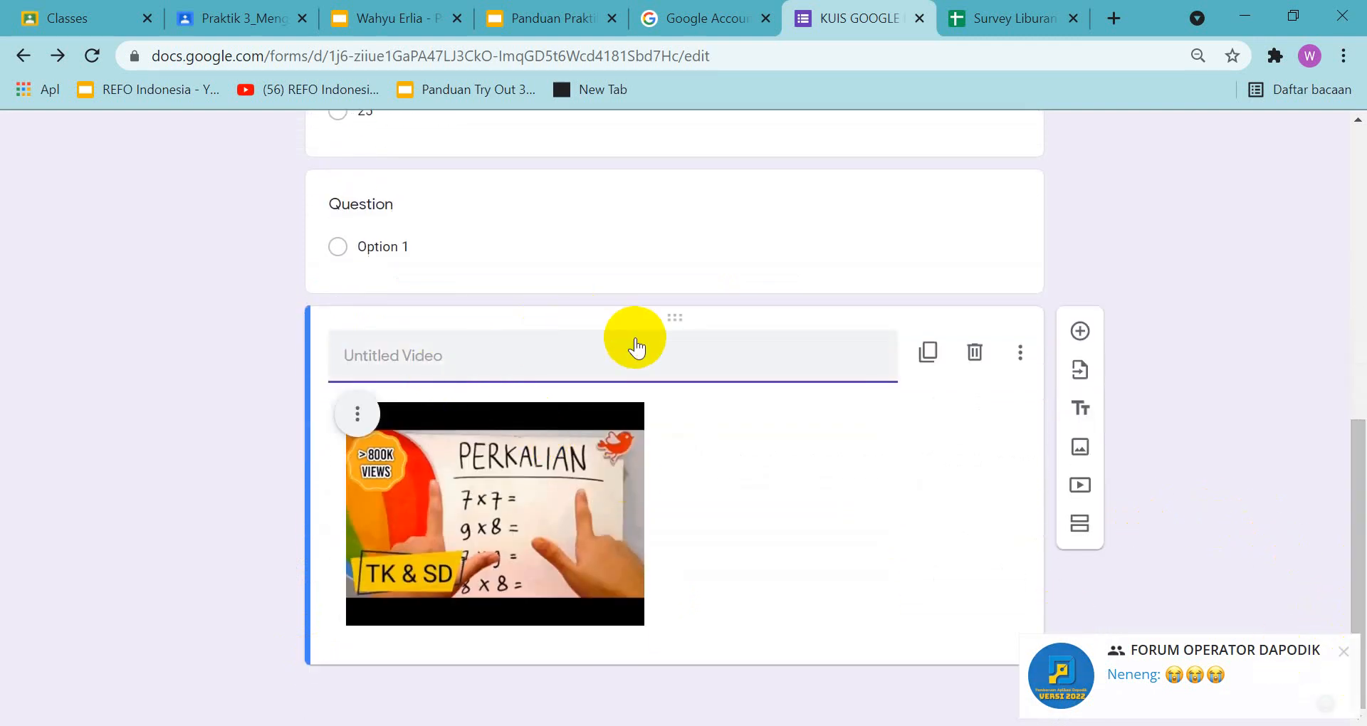
pyautogui.write('Per')
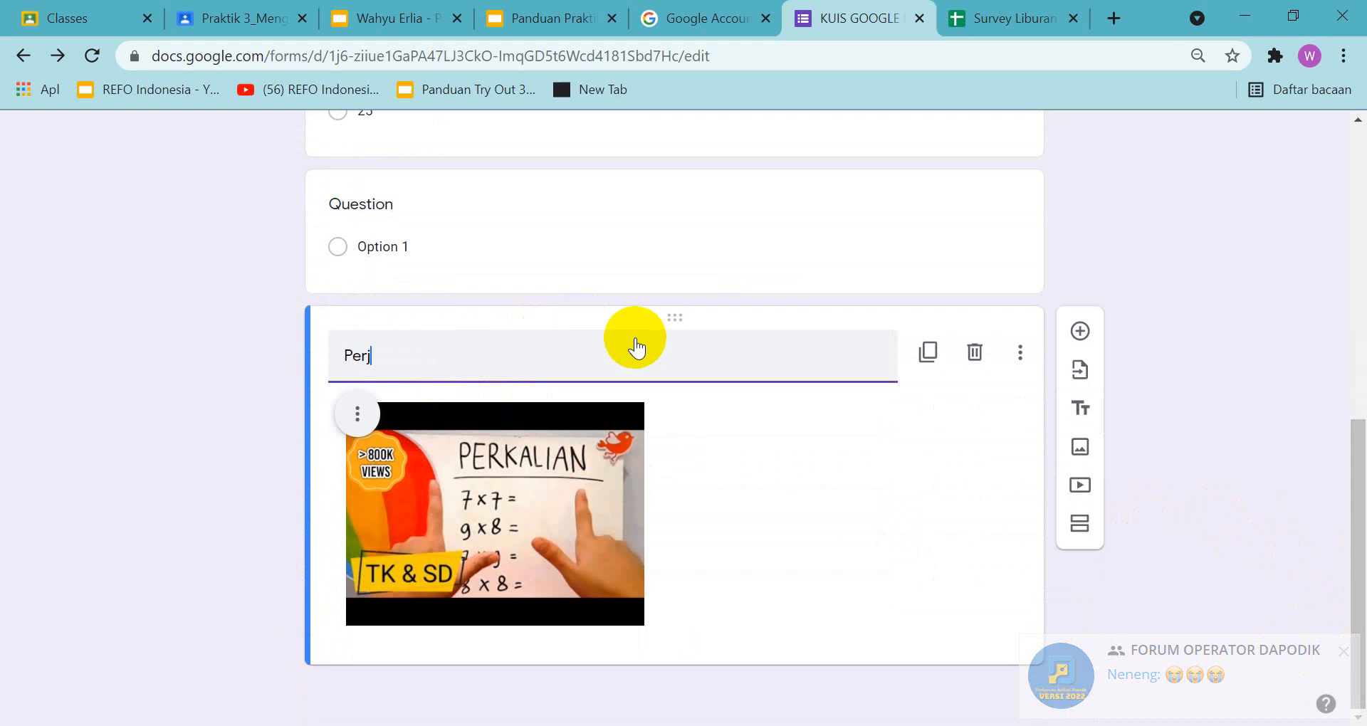
pyautogui.write('hatika')
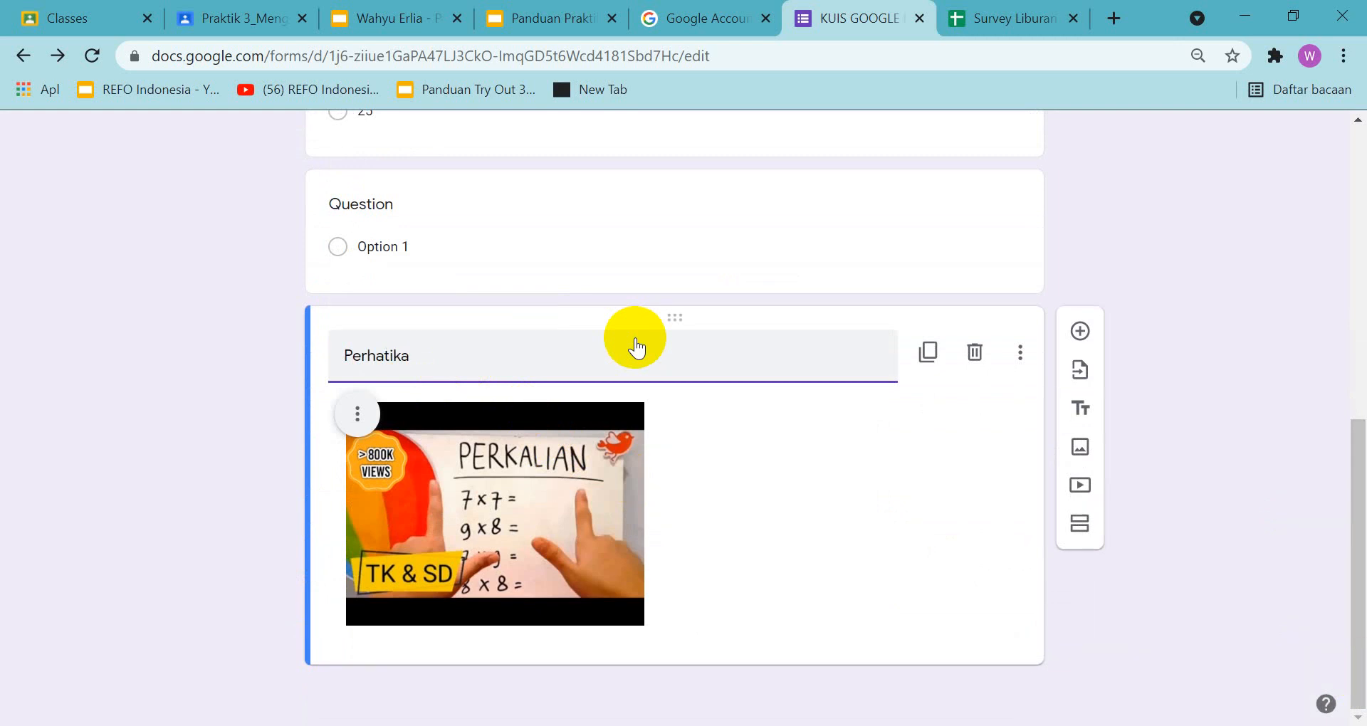
pyautogui.write('n Video Berikut')
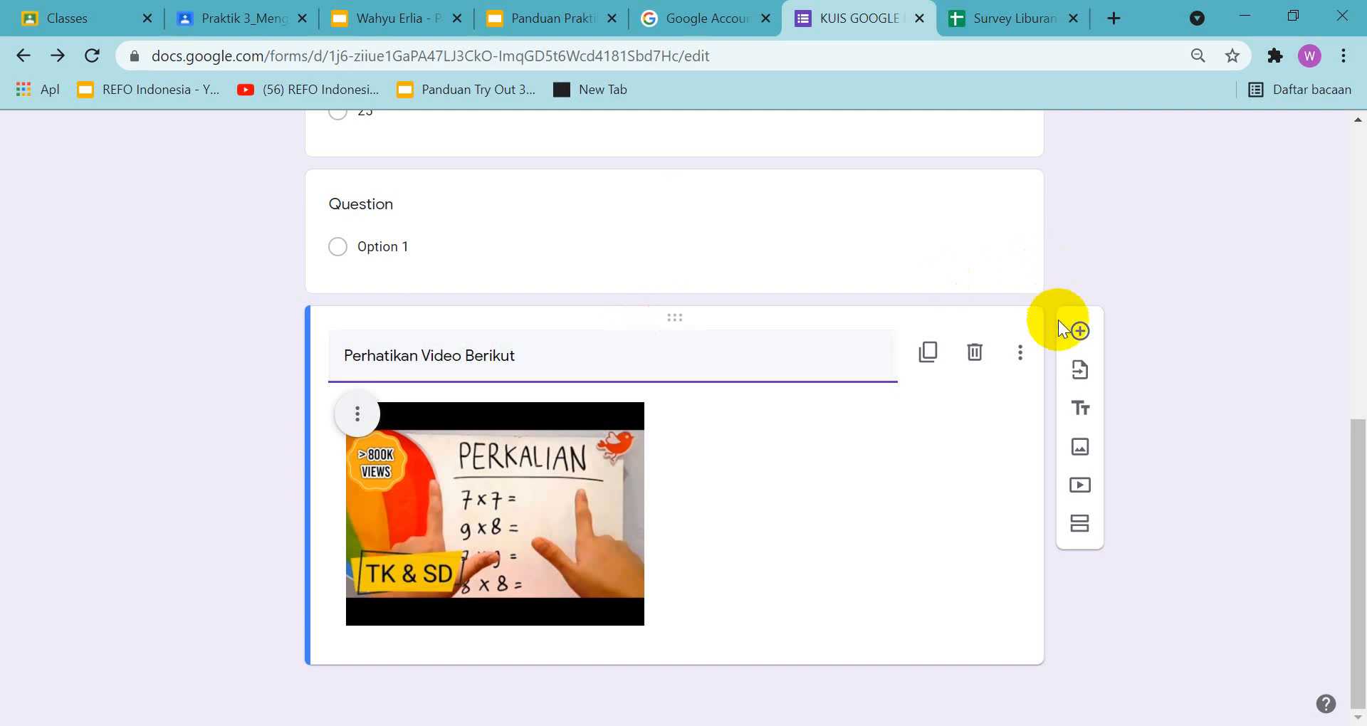
# Check the video and essay requirements on slide 8 of the guide and add a new question below the "Perhatikan Video Berikut" video
pyautogui.click(559, 17)
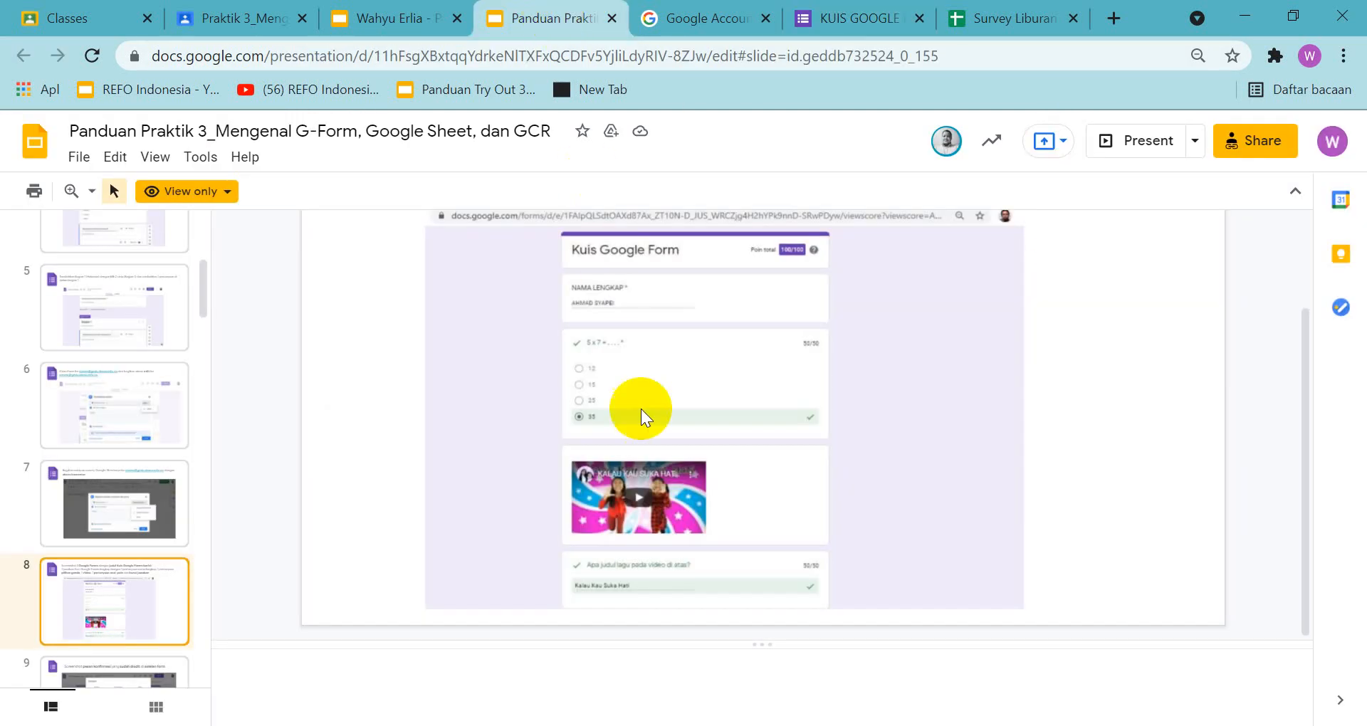
pyautogui.scroll(2, 721, 385)
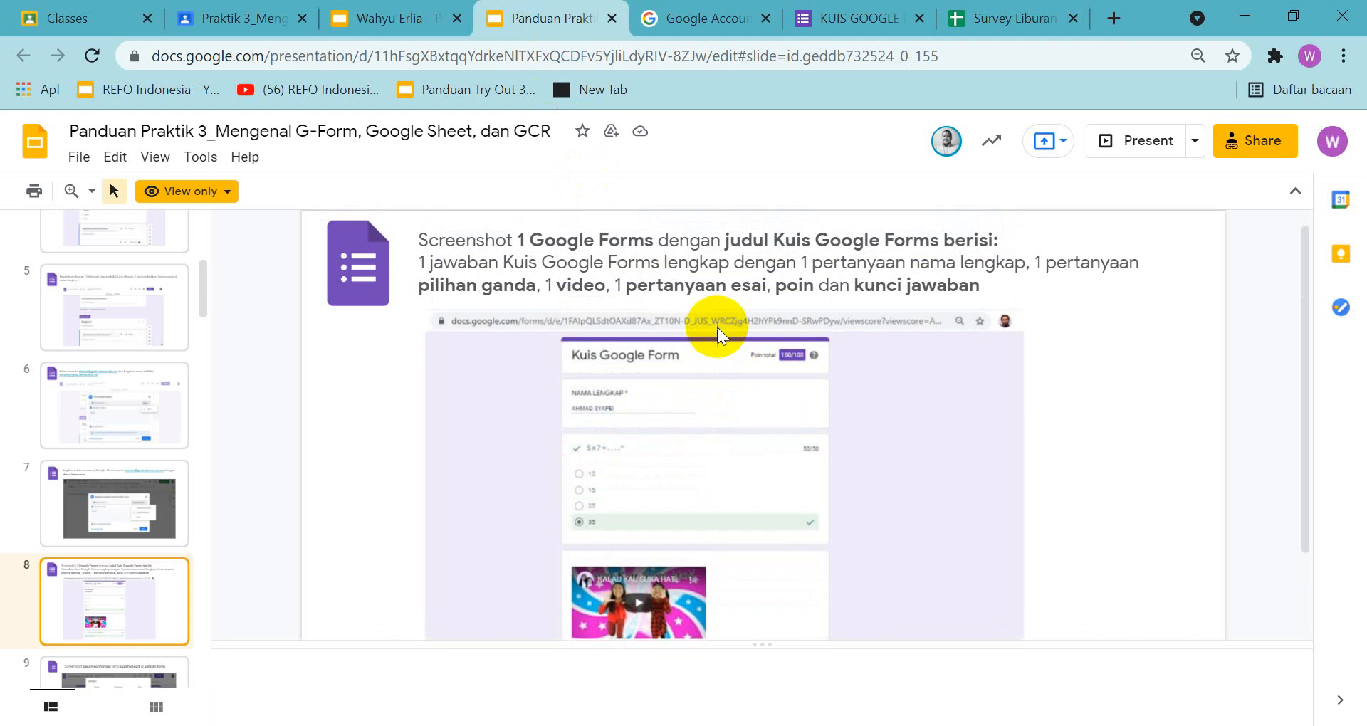
pyautogui.scroll(-2, 717, 327)
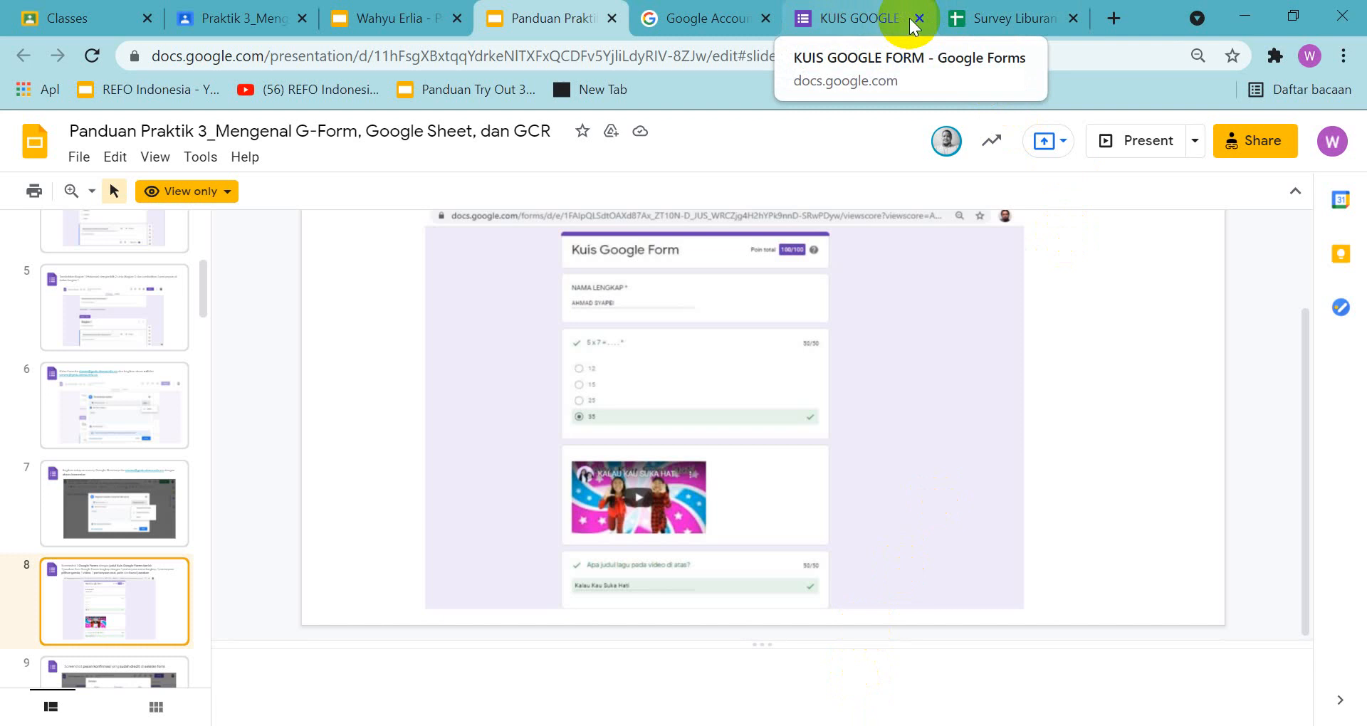
pyautogui.click(850, 22)
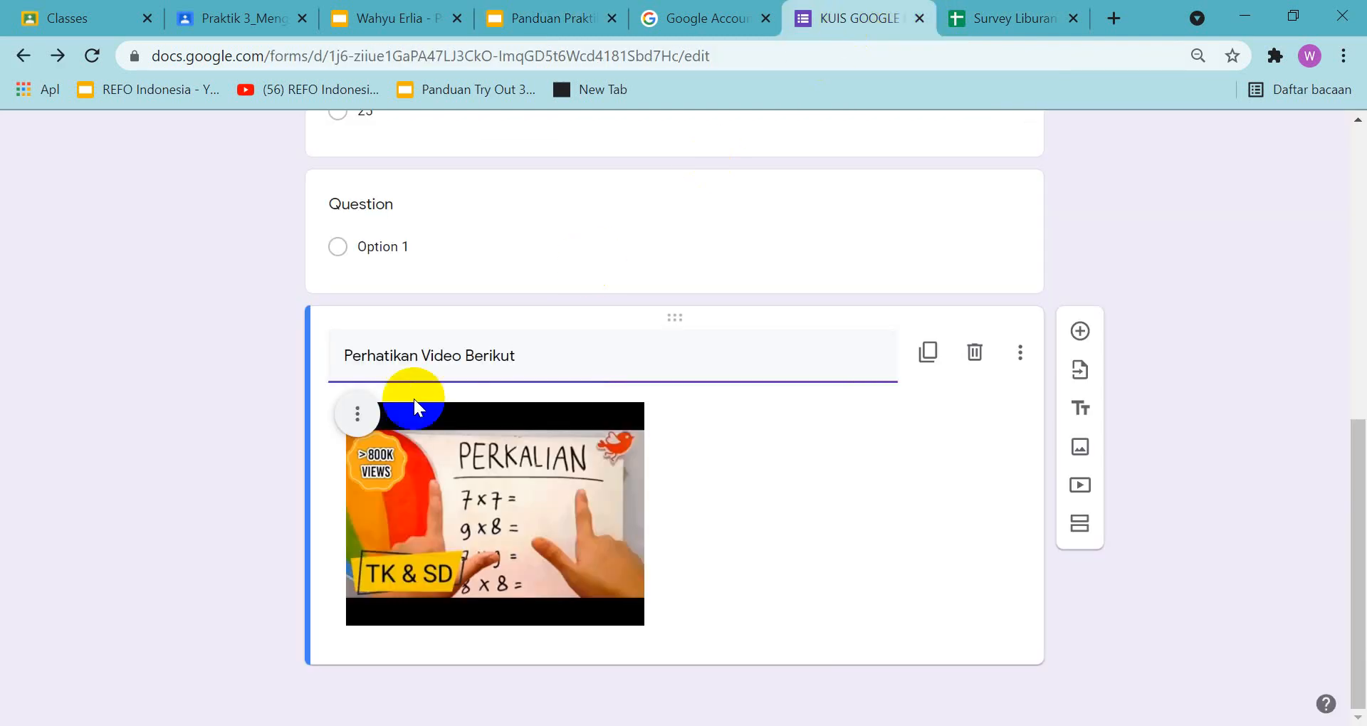
pyautogui.click(357, 429)
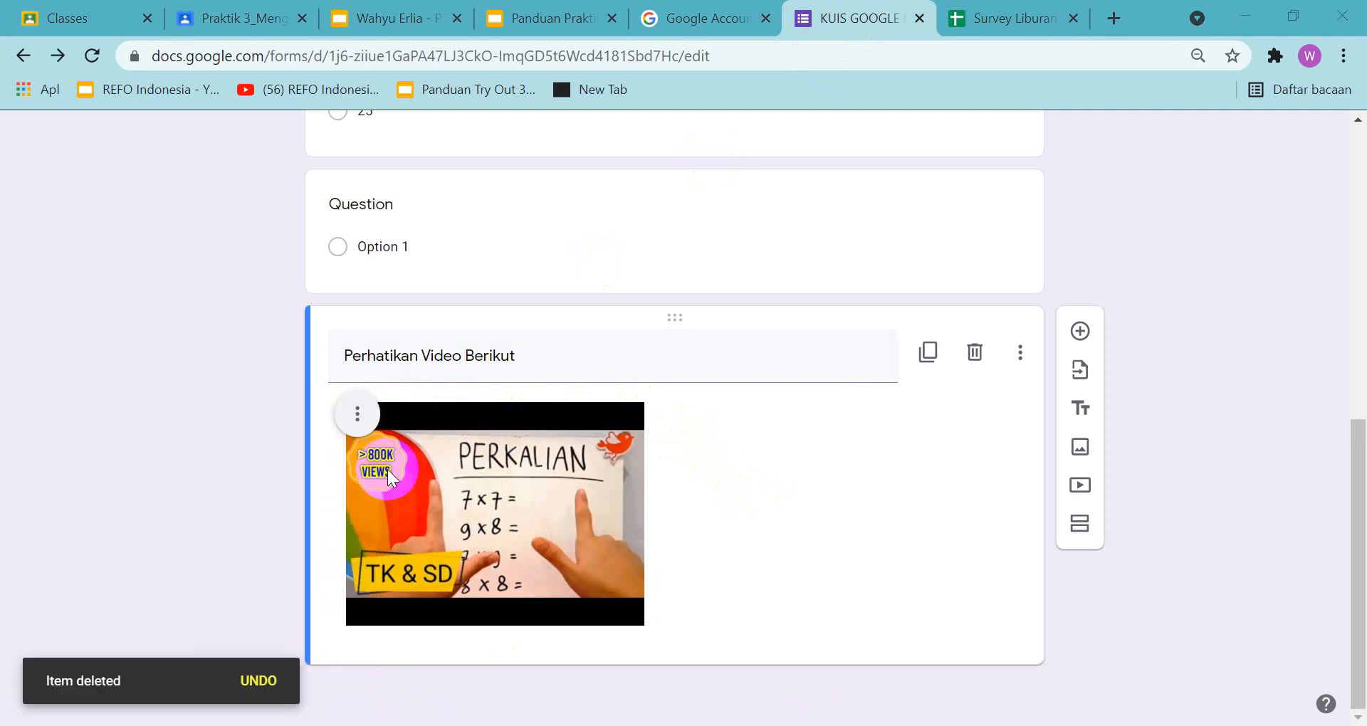
pyautogui.click(356, 416)
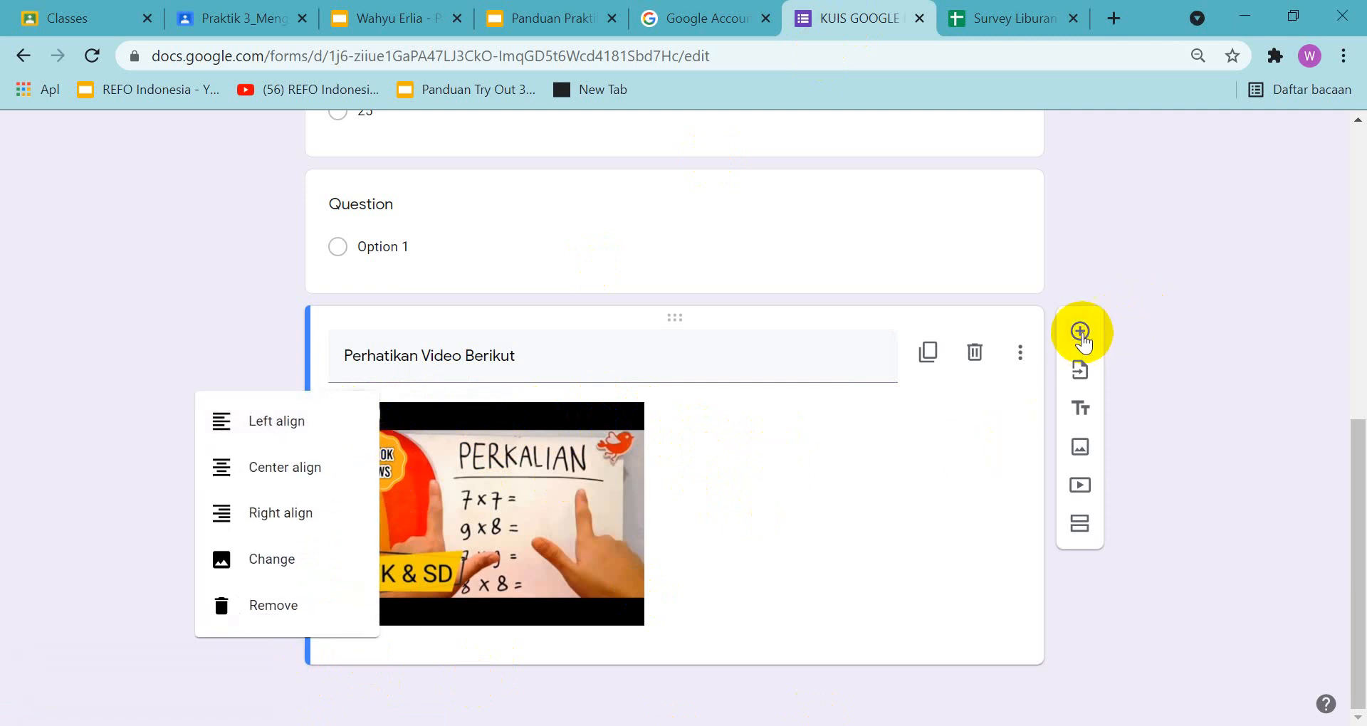
pyautogui.click(1082, 338)
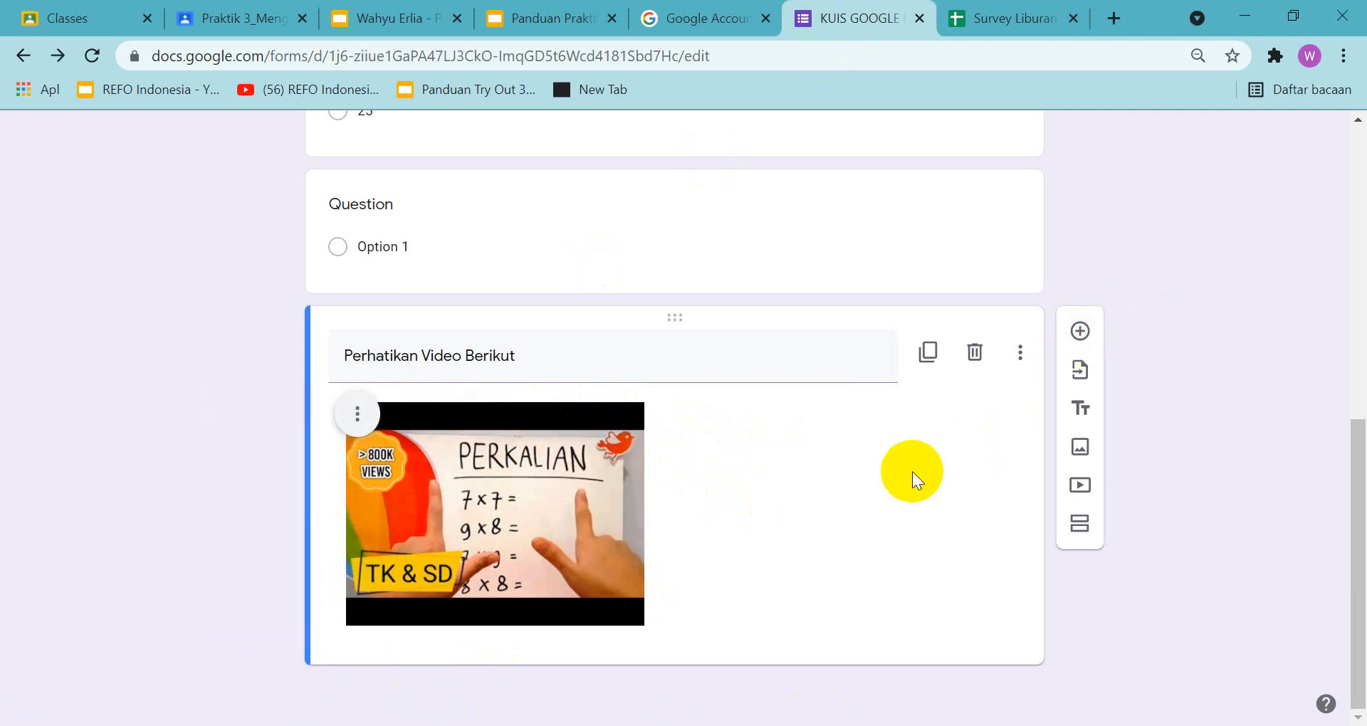
pyautogui.click(1081, 330)
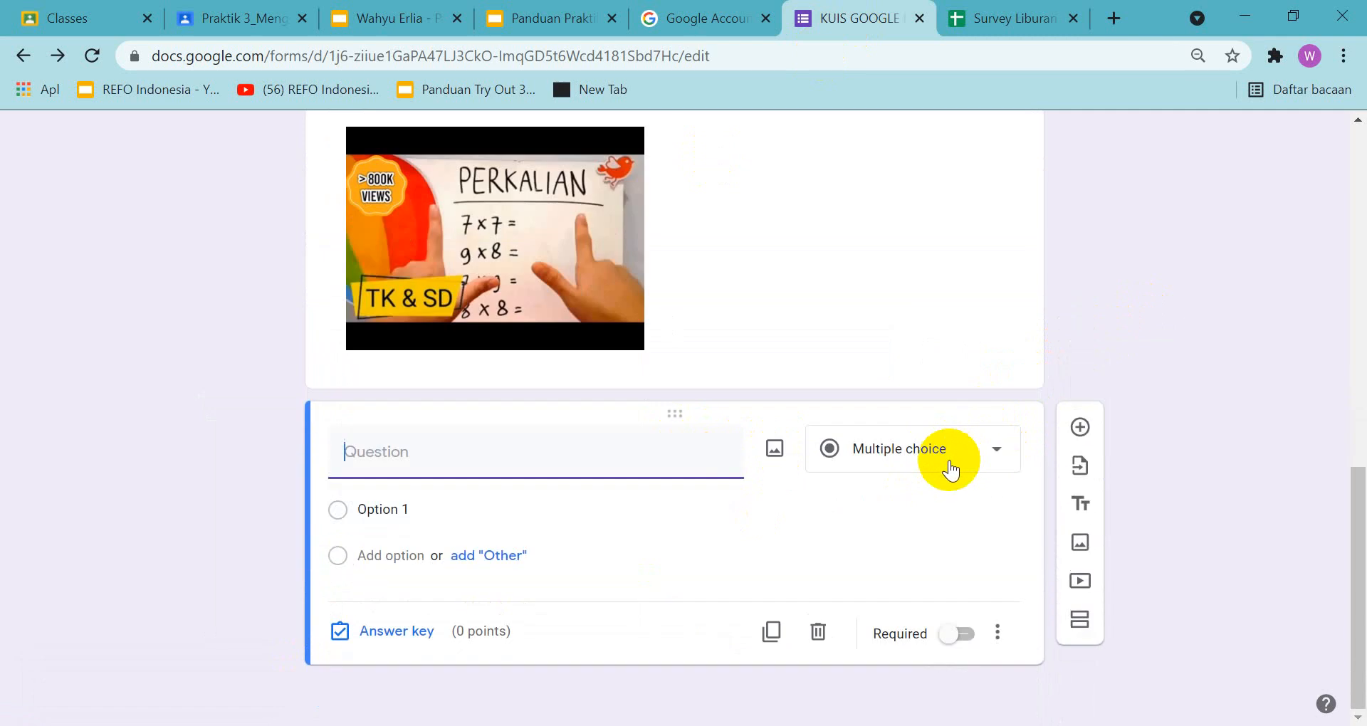
# Consult the sample essay question on slide 8 and enter "Berapakah hasil dari 8x9 = ....." as the question text below the video
pyautogui.click(559, 19)
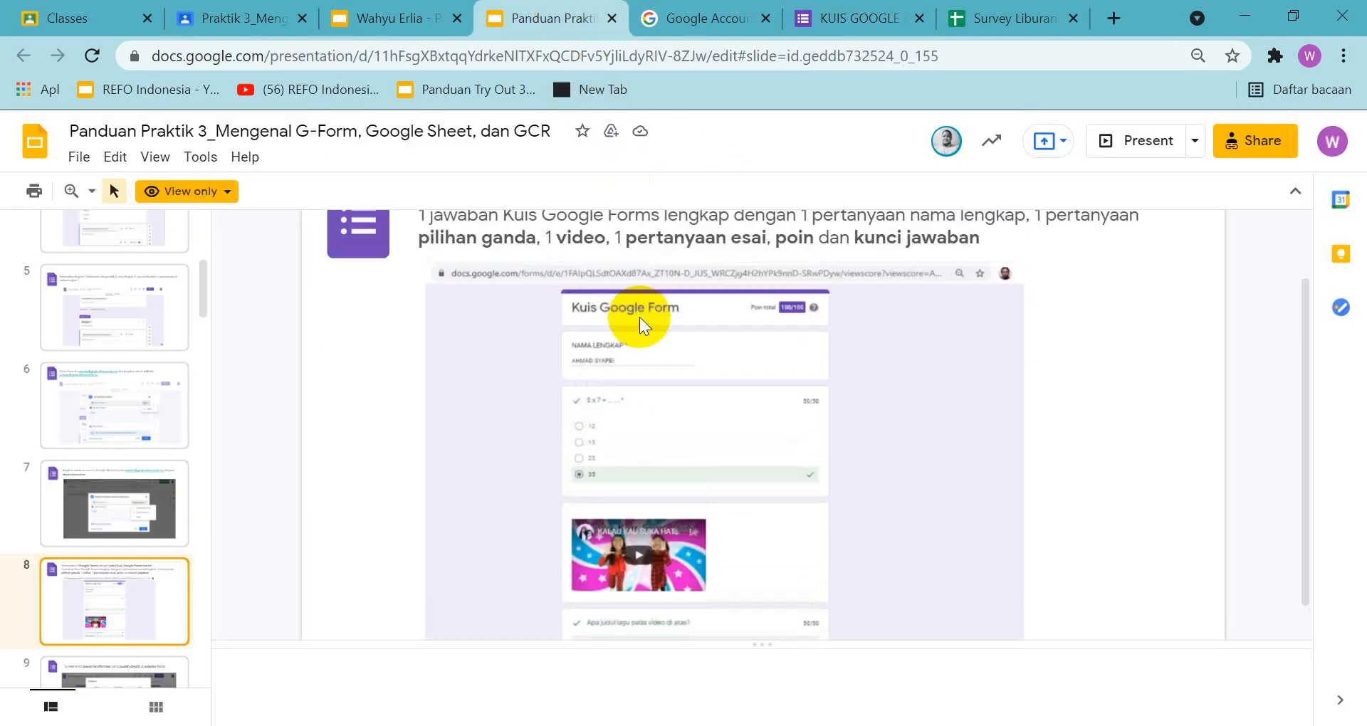
pyautogui.scroll(1, 639, 318)
pyautogui.scroll(-2, 639, 317)
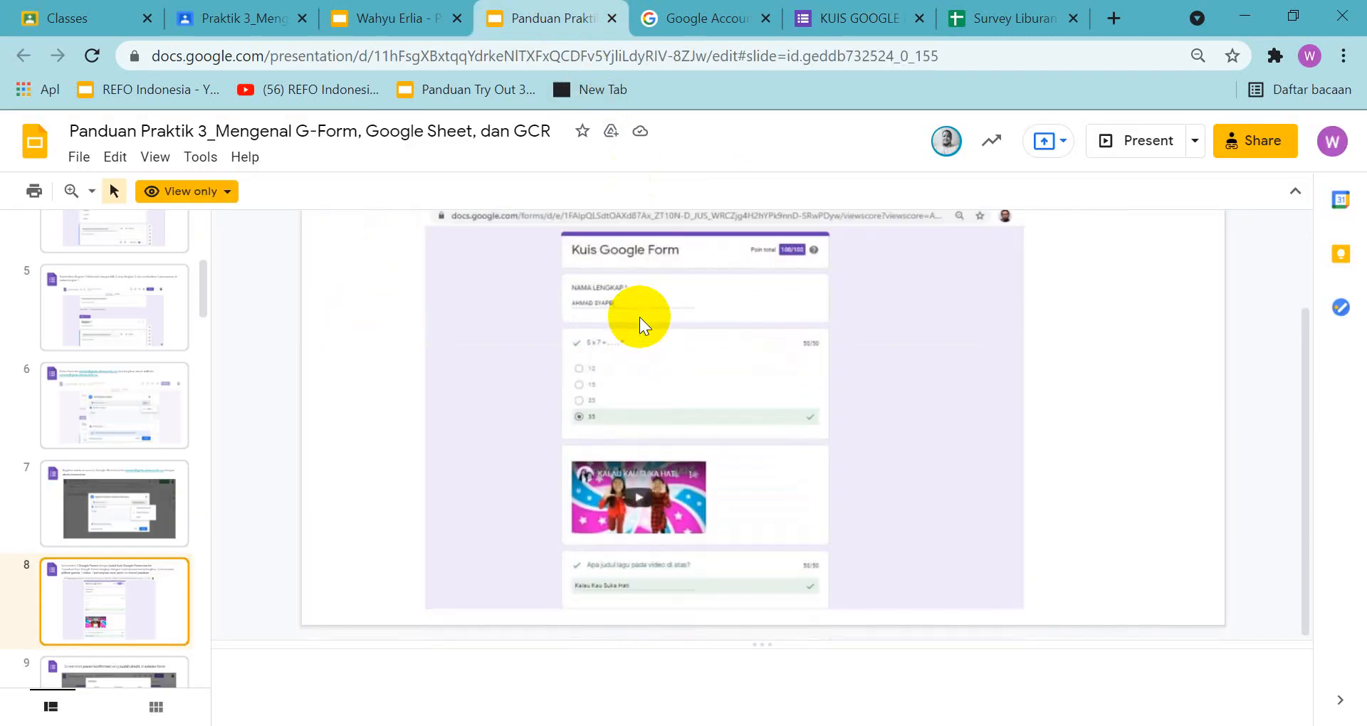
pyautogui.click(829, 22)
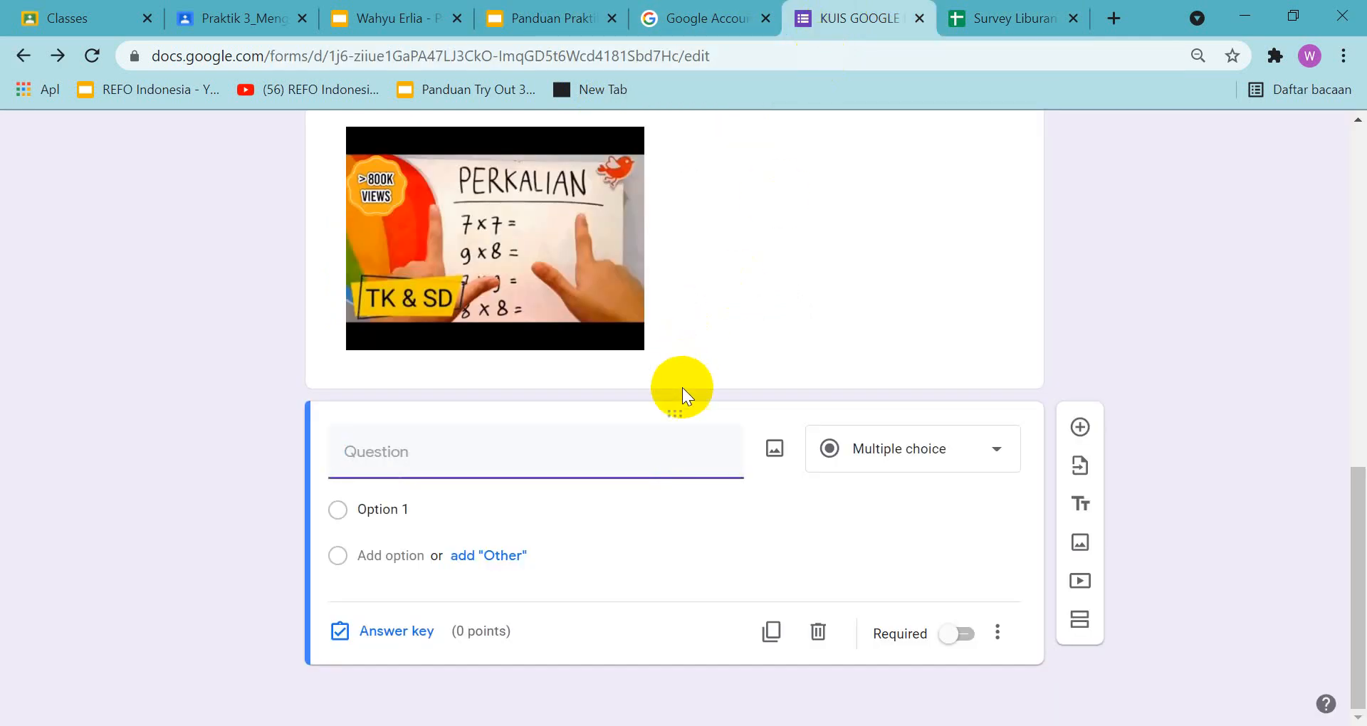
pyautogui.write('B')
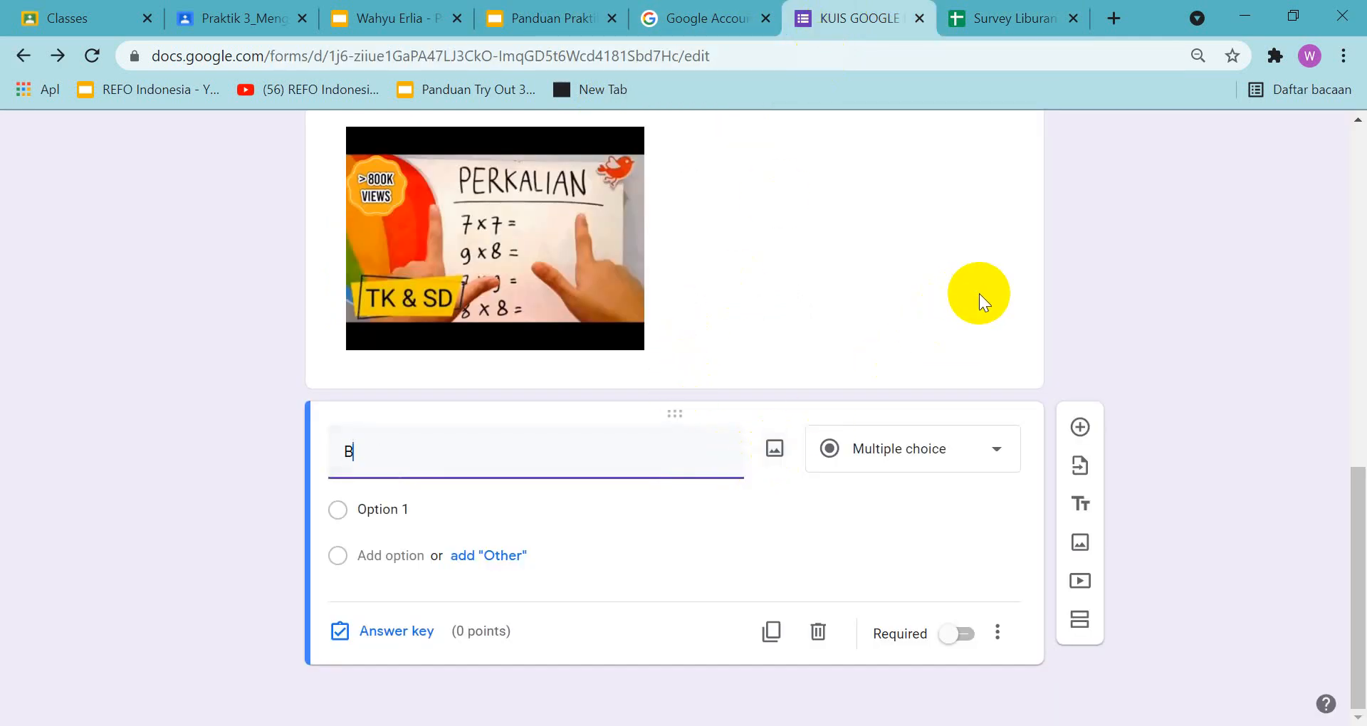
pyautogui.write('erapakah hasil dari')
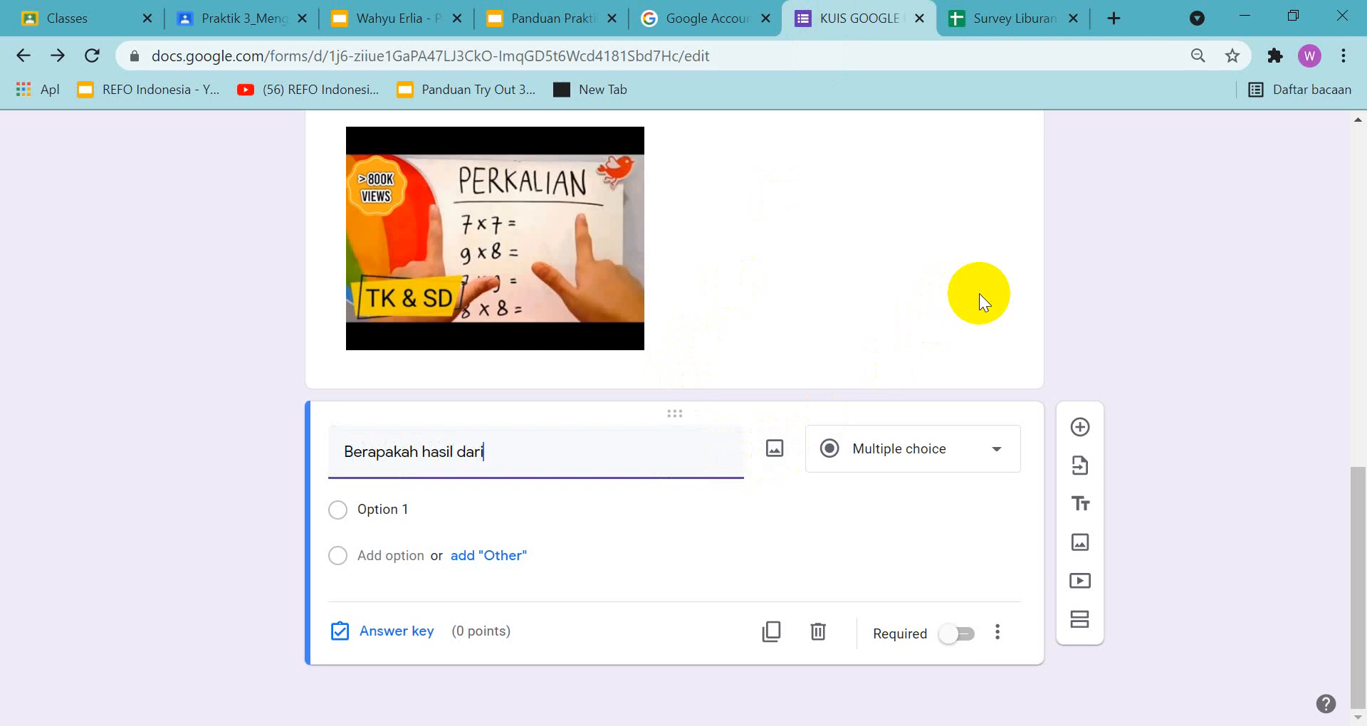
pyautogui.write(' 8x9 = .....')
# Change the "Berapakah hasil dari 8x9 = ....." question to the short-answer type and make it required
pyautogui.click(949, 450)
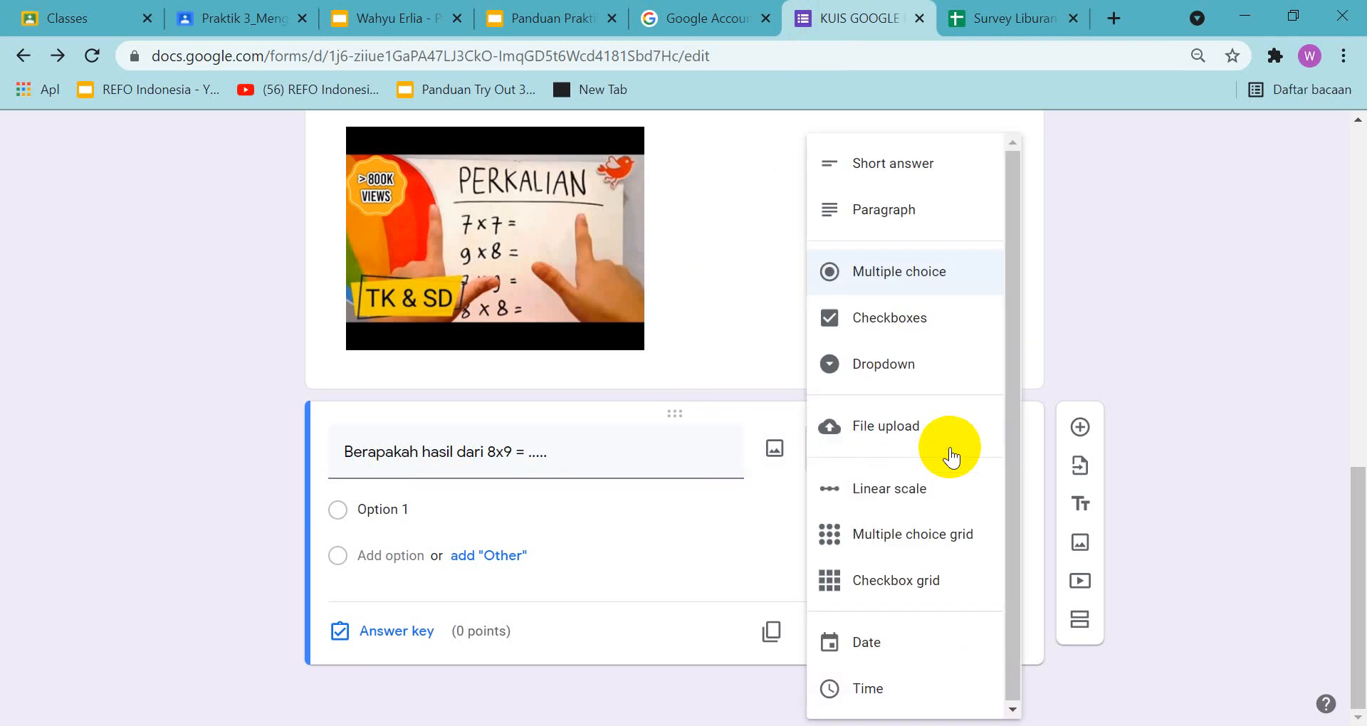
pyautogui.click(939, 178)
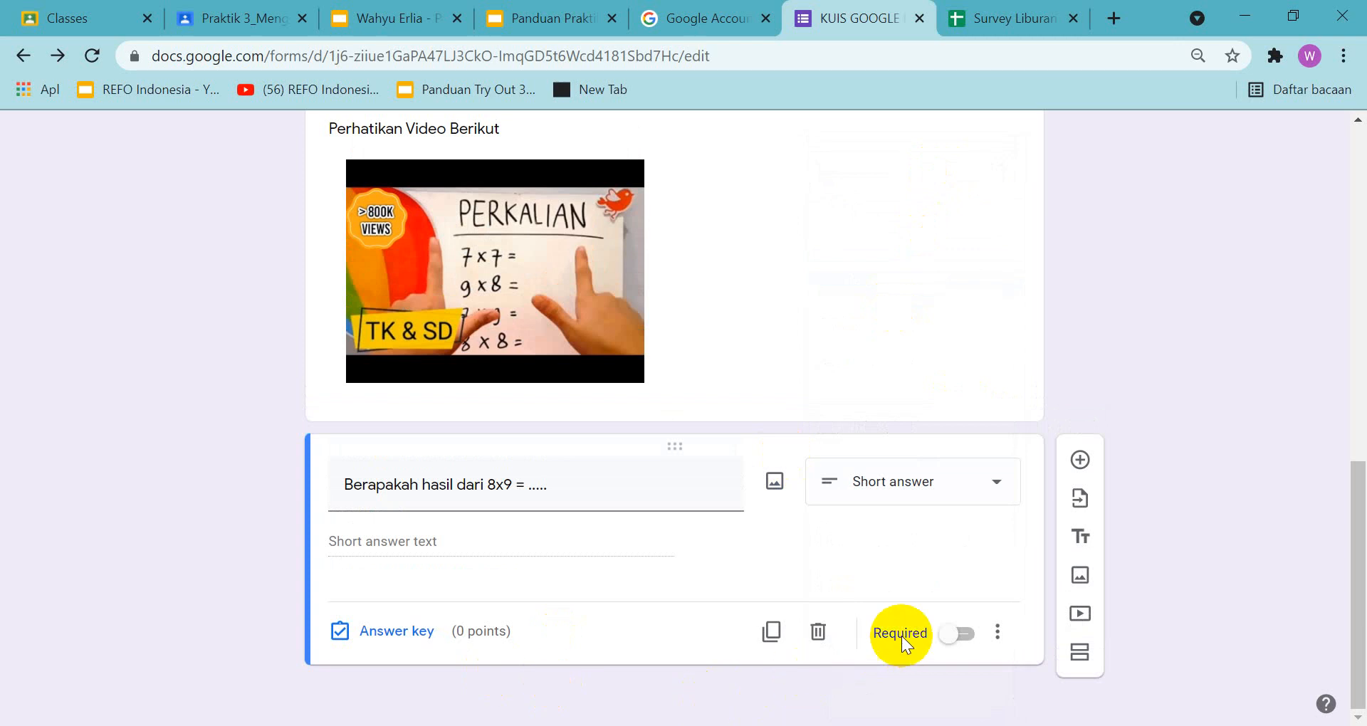
pyautogui.click(968, 641)
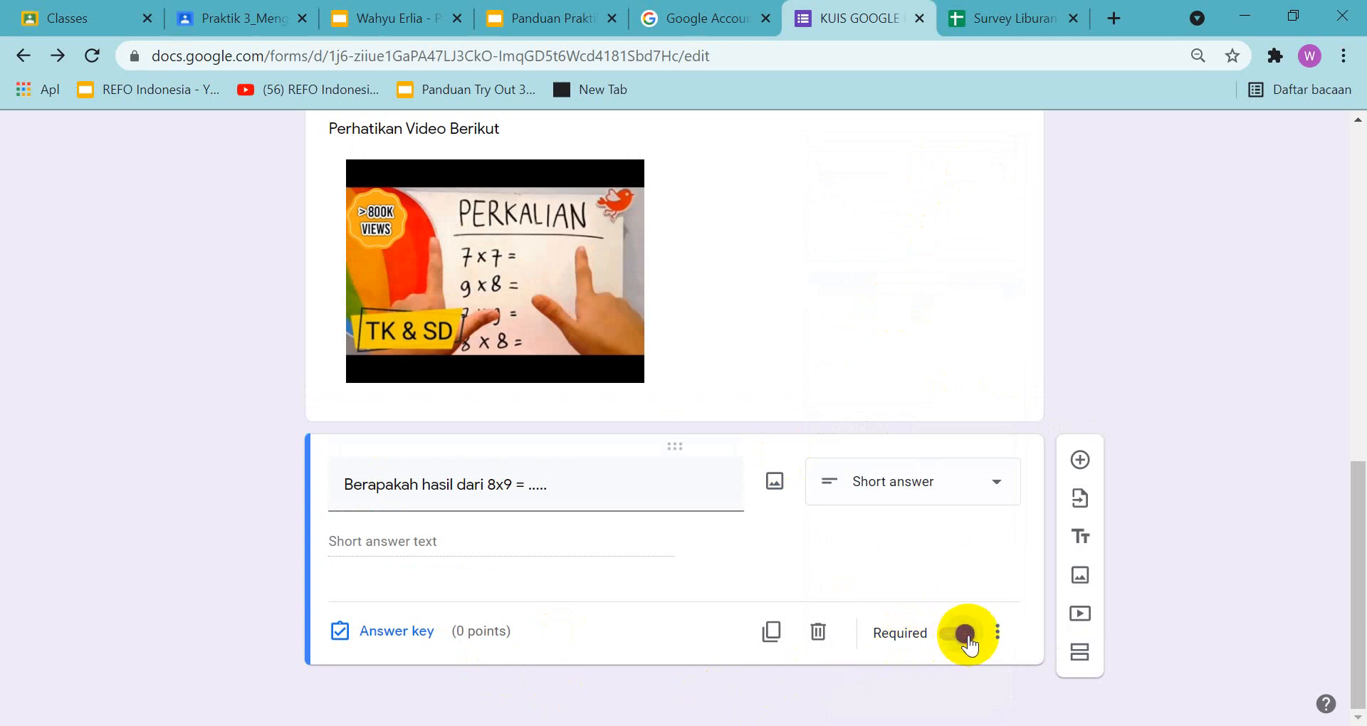
# Delete the blank multiple-choice question between "Hasil dari 4x5 = ...." and the "Perhatikan Video Berikut" video
pyautogui.scroll(2, 998, 393)
pyautogui.click(980, 367)
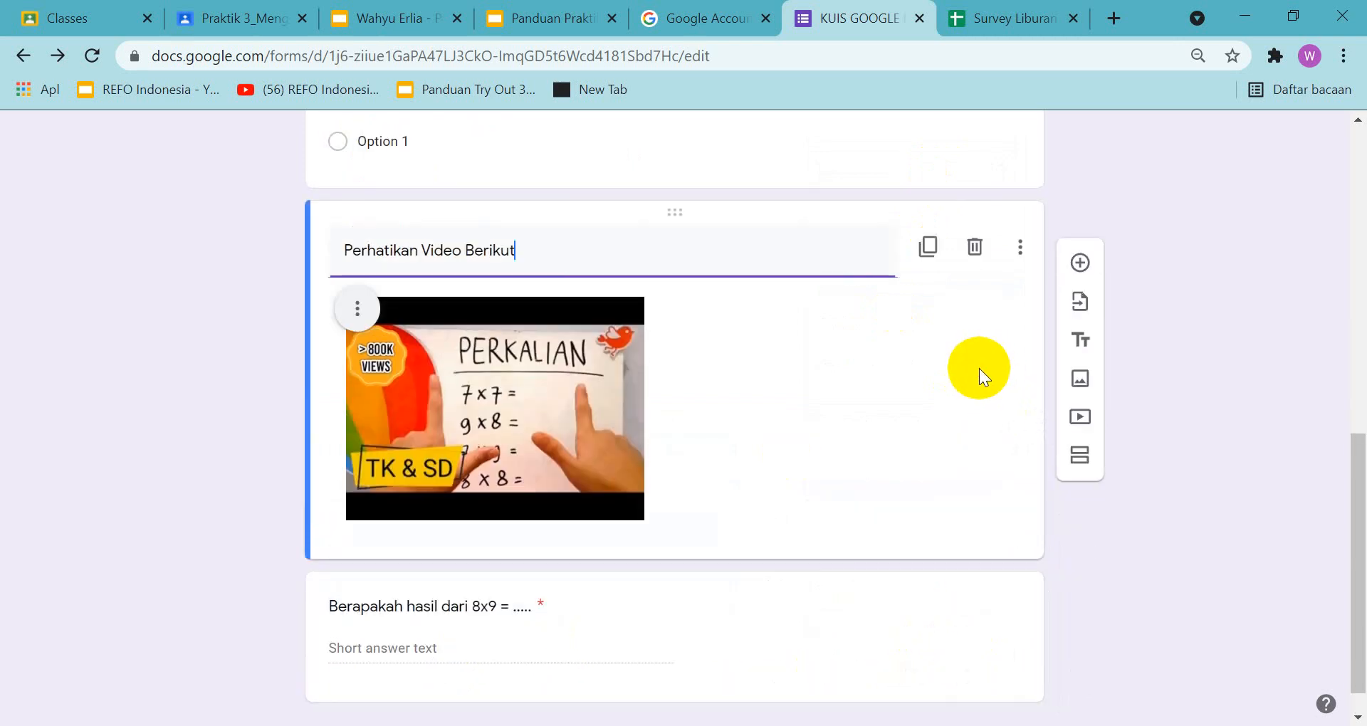
pyautogui.scroll(5, 980, 368)
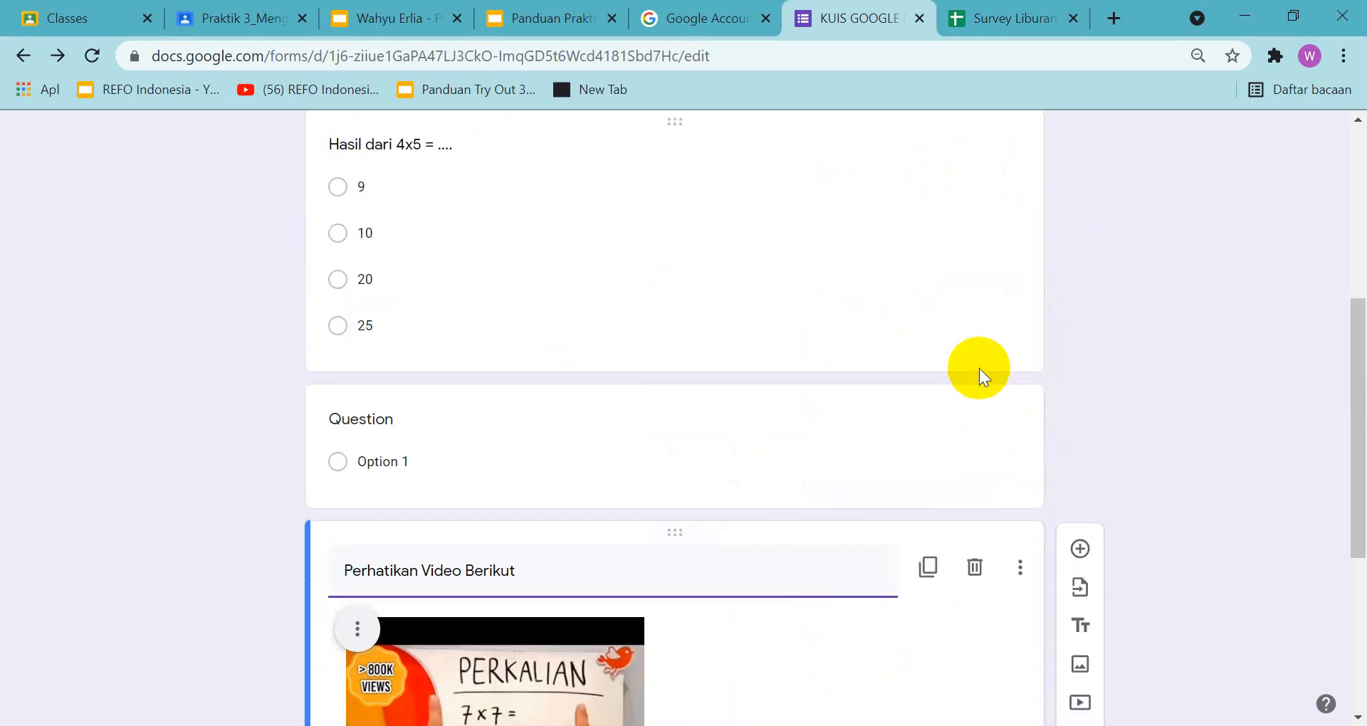
pyautogui.click(908, 460)
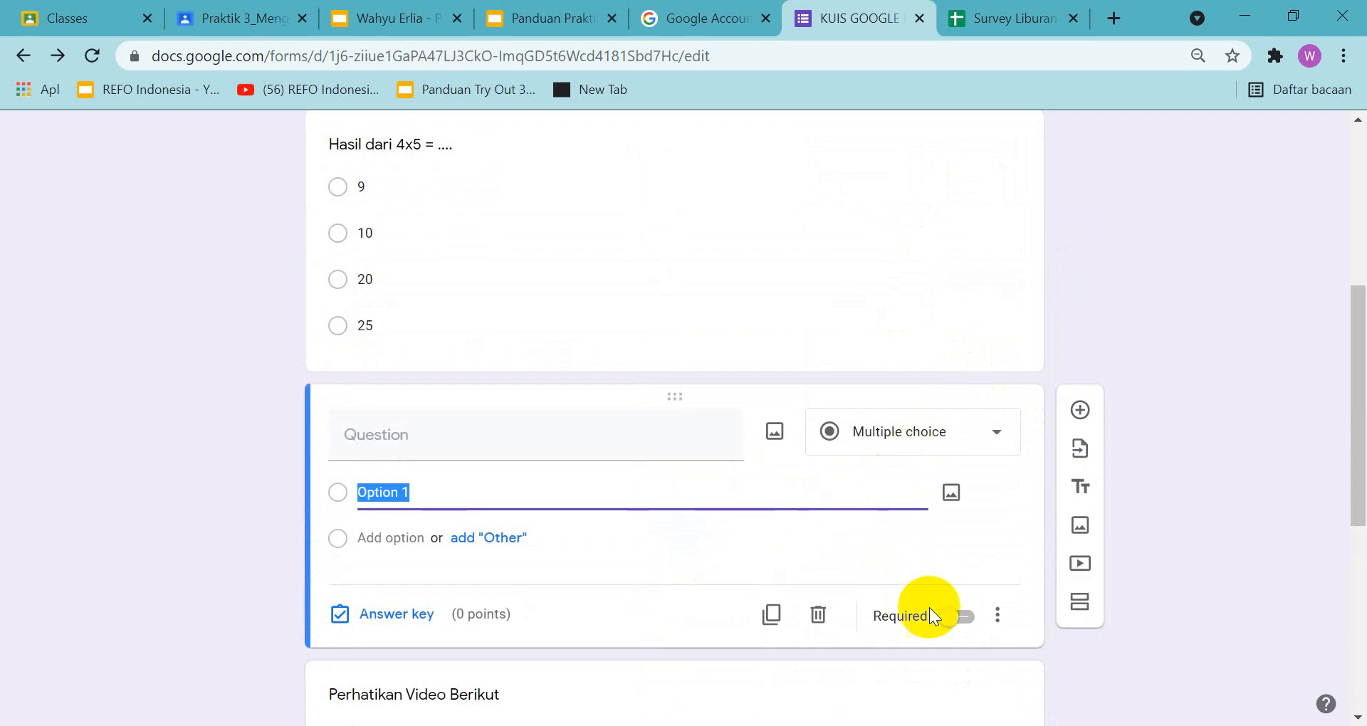
pyautogui.click(807, 624)
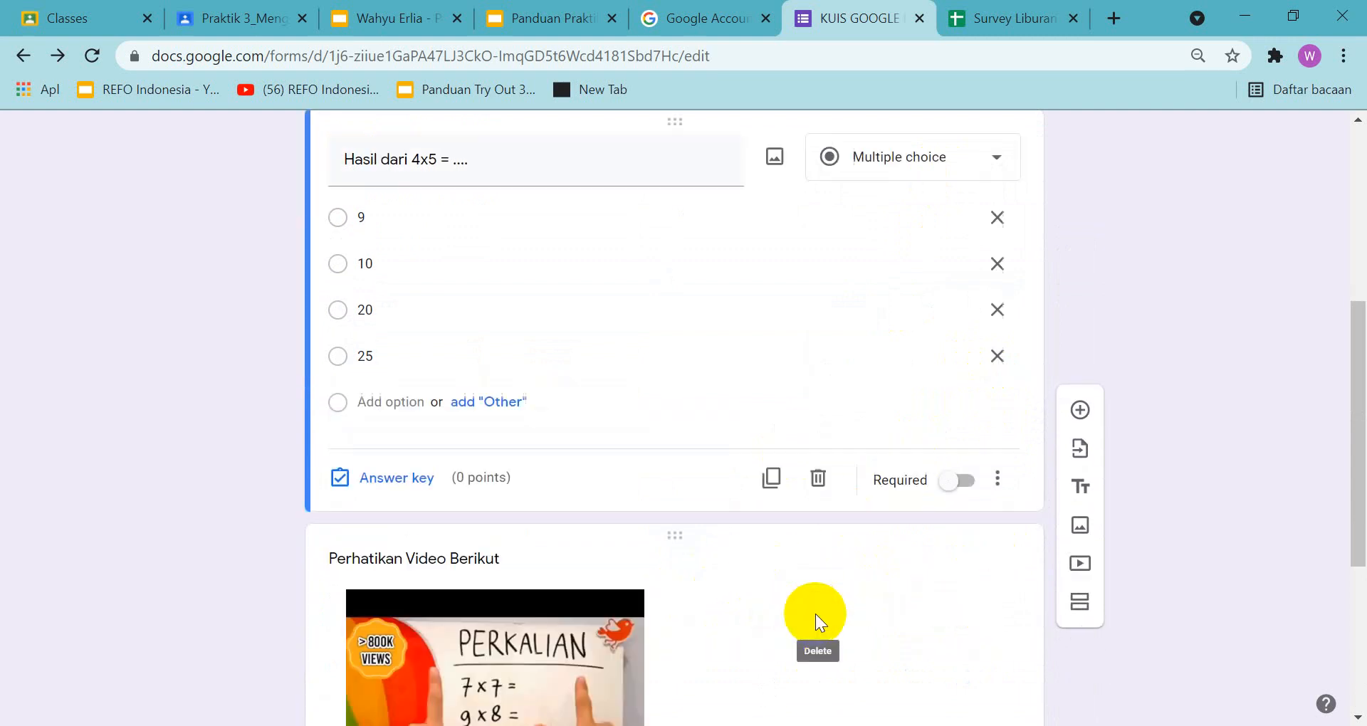
# Make the "Hasil dari 4x5 = ...." multiple-choice question required
pyautogui.scroll(5, 878, 356)
pyautogui.scroll(-8, 882, 311)
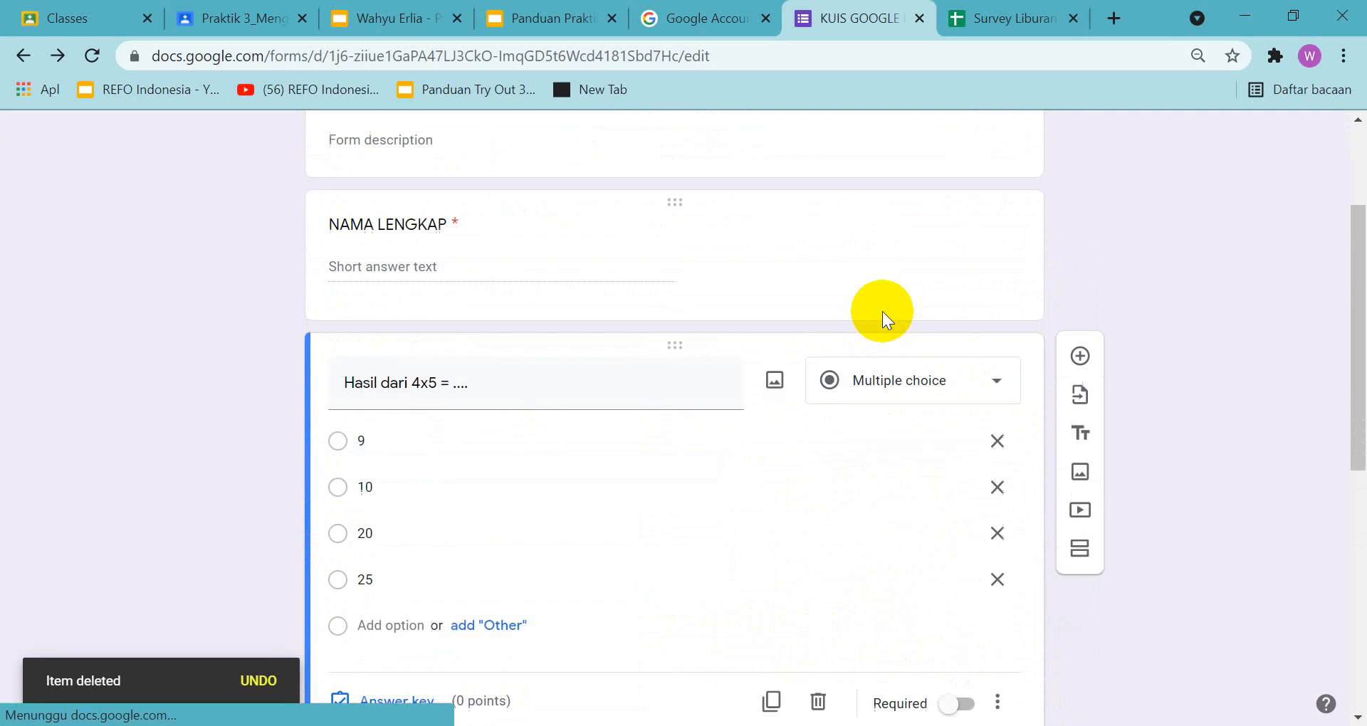
pyautogui.click(946, 361)
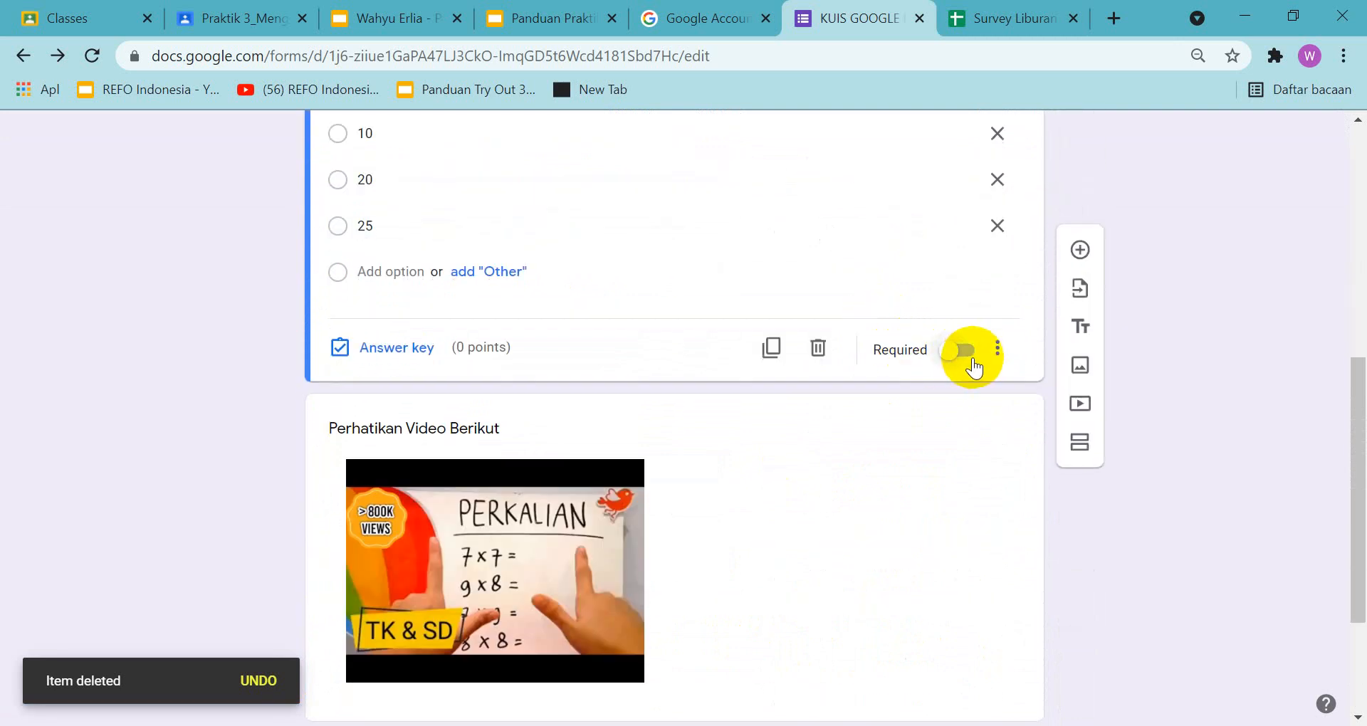
pyautogui.scroll(-3, 938, 407)
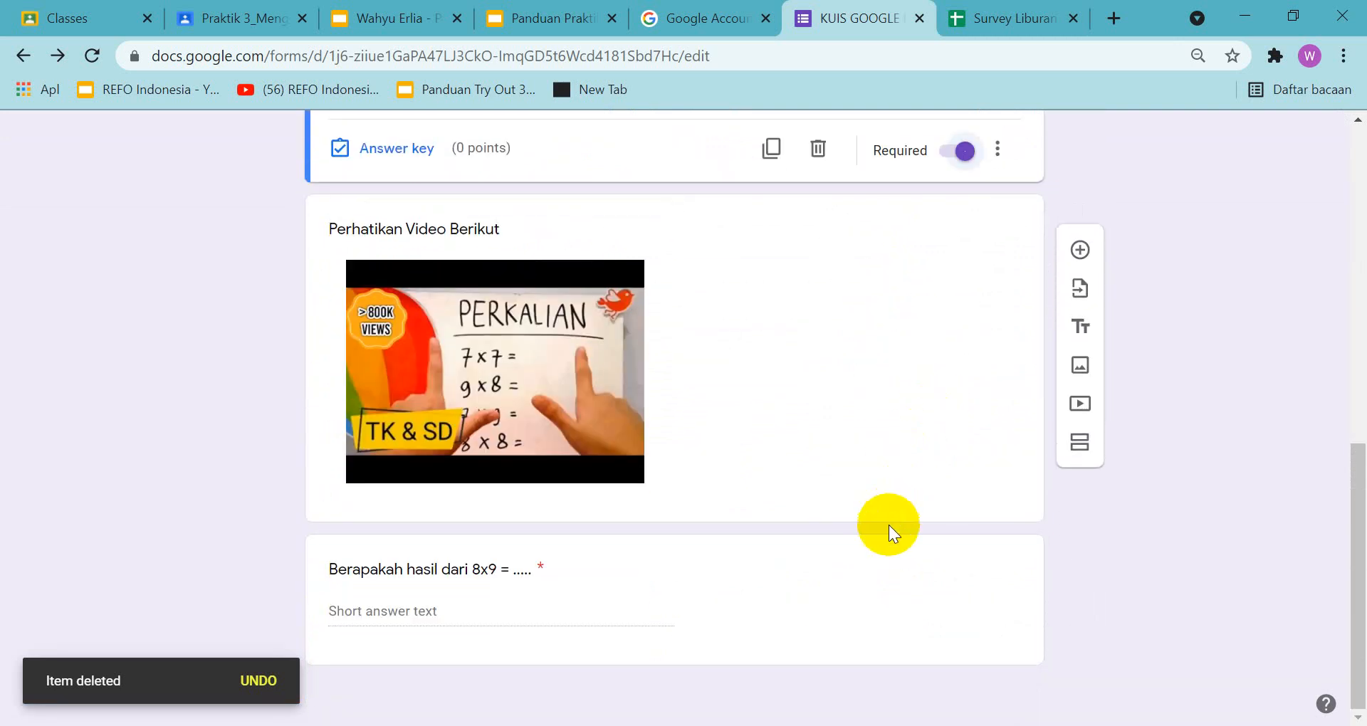
# Examine the points and marked answers of the sample quiz on slide 8 of the guide at 200% zoom
pyautogui.scroll(4, 865, 558)
pyautogui.click(561, 29)
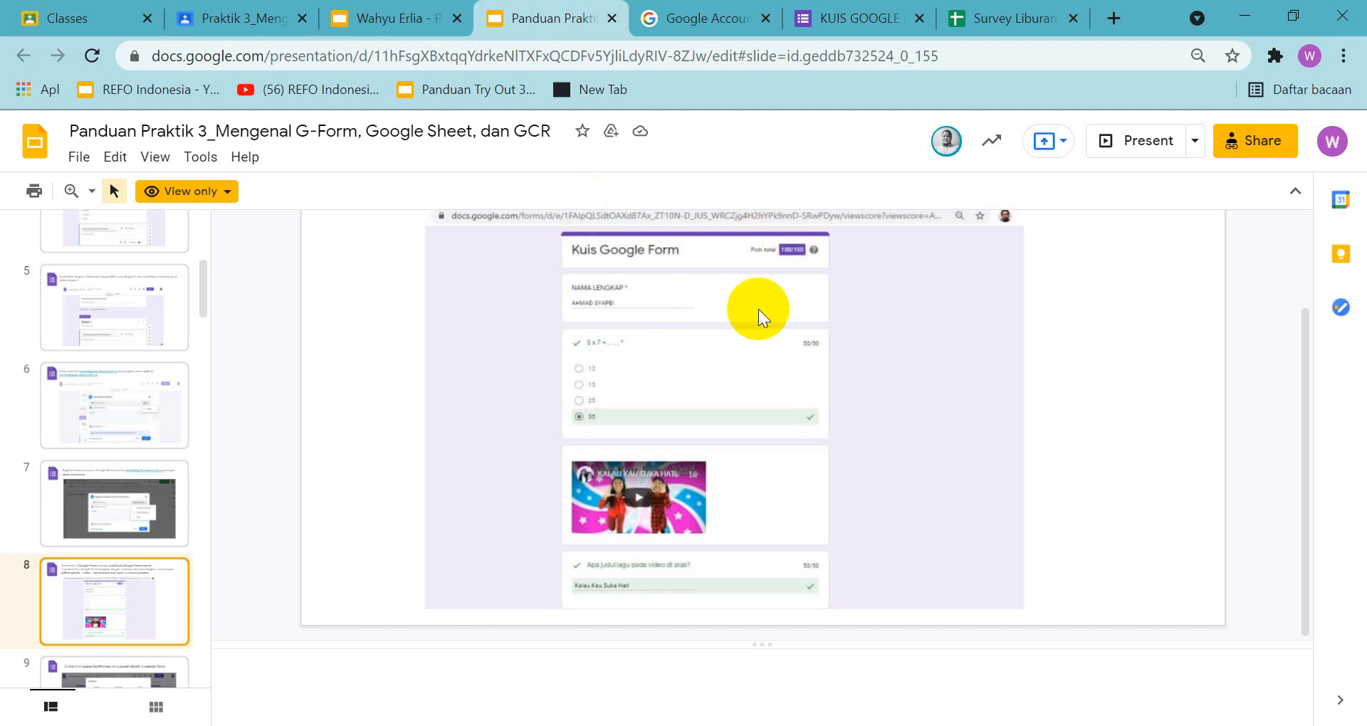
pyautogui.click(92, 191)
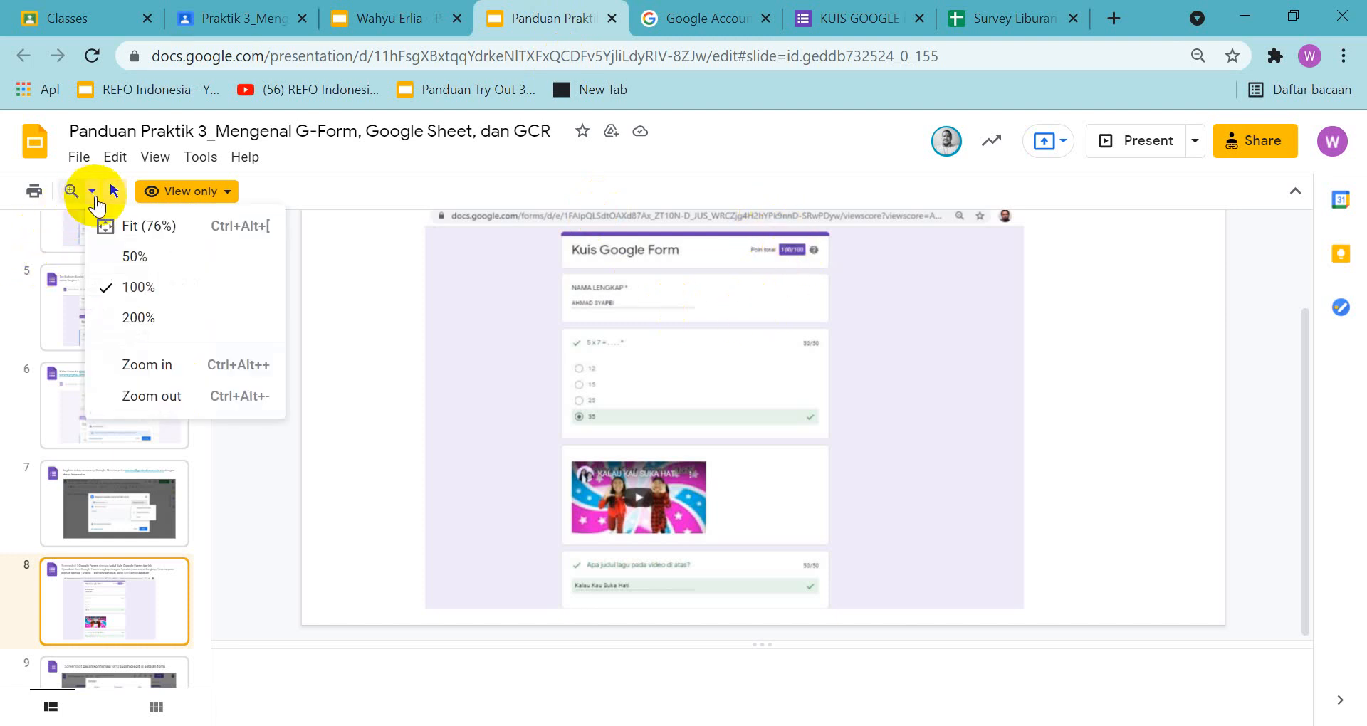
pyautogui.click(124, 318)
pyautogui.scroll(4, 503, 370)
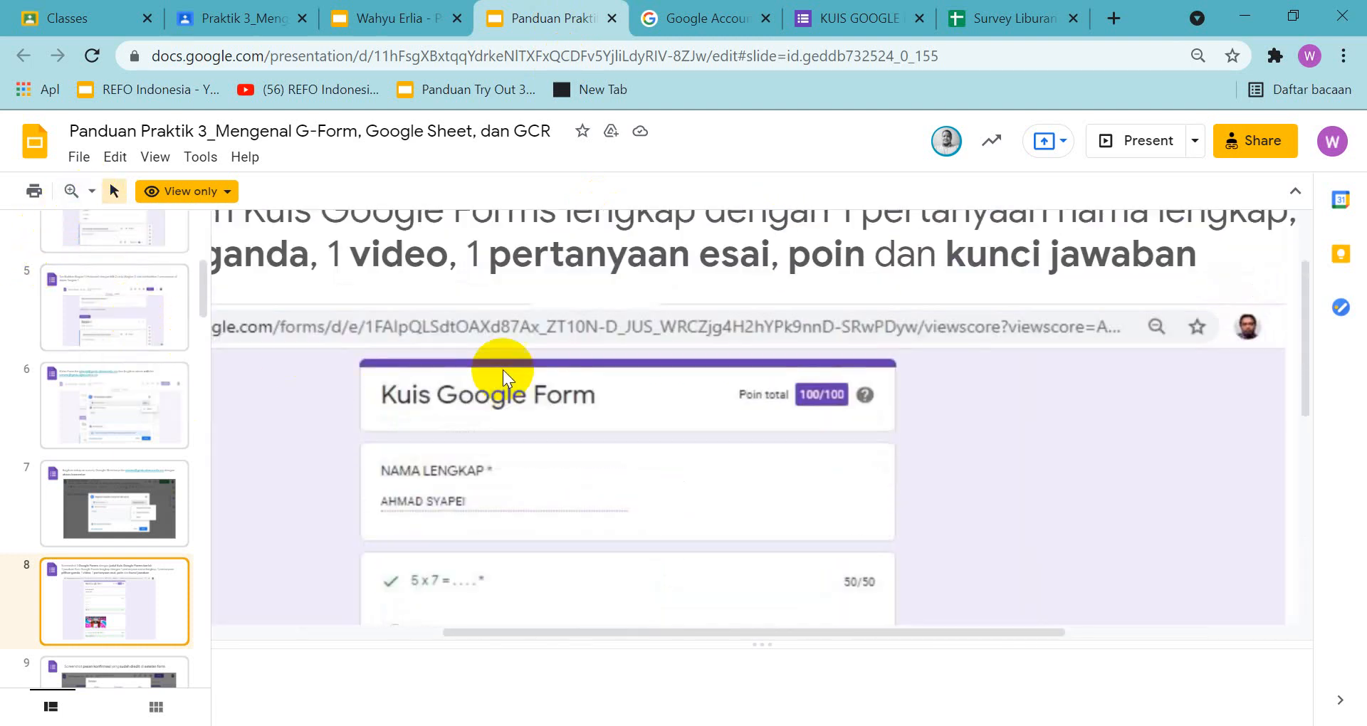
pyautogui.scroll(-8, 503, 372)
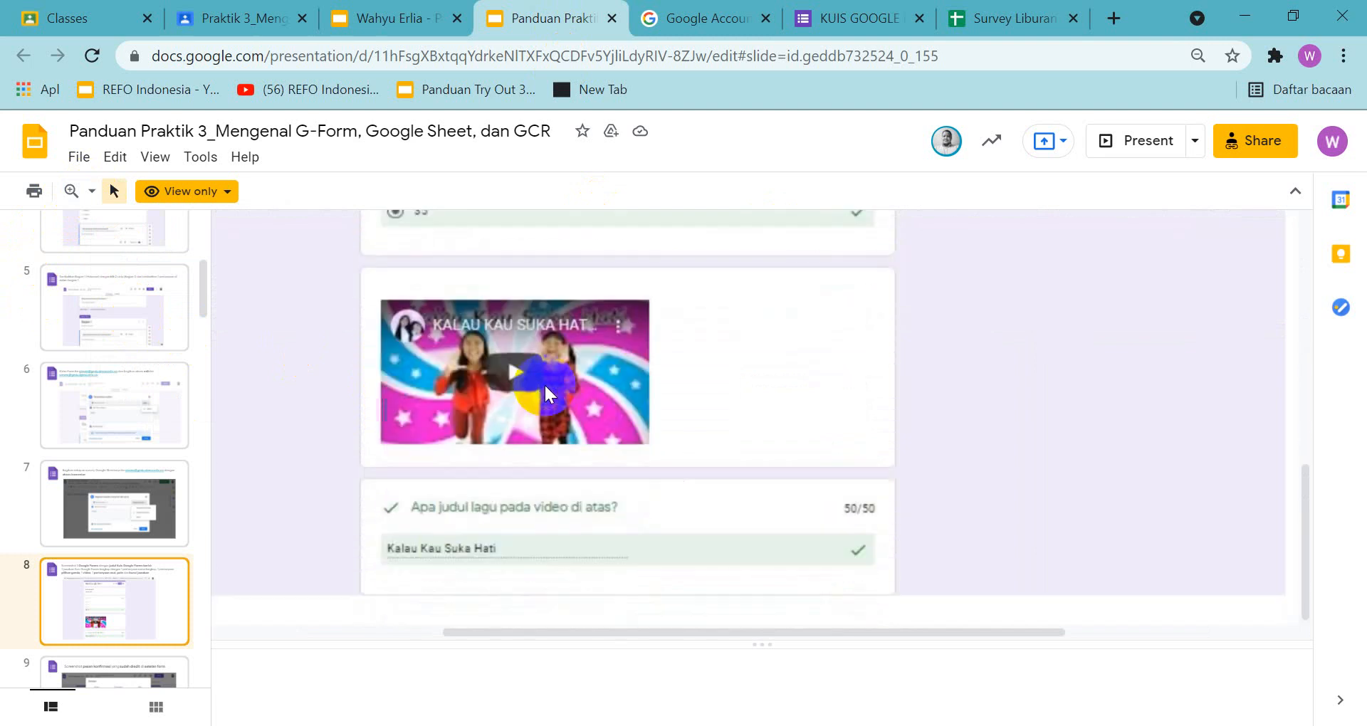
pyautogui.scroll(5, 567, 484)
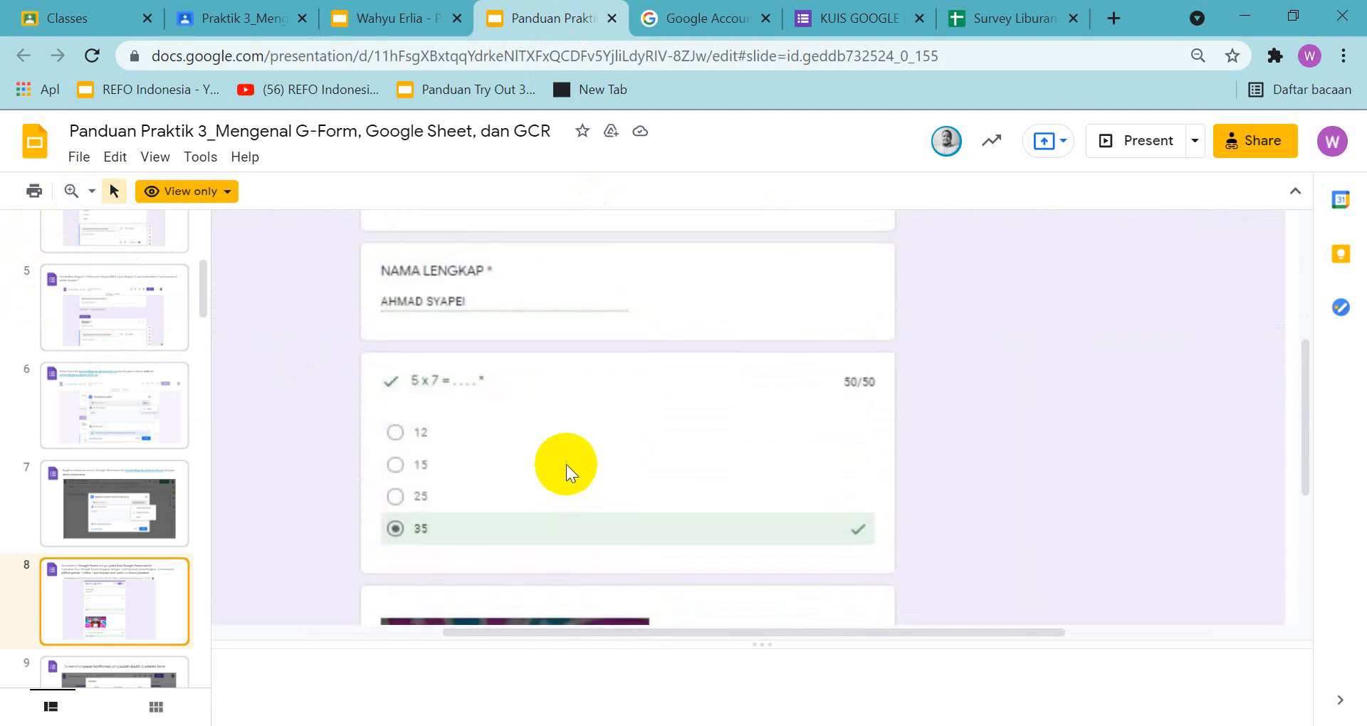
pyautogui.scroll(2, 583, 418)
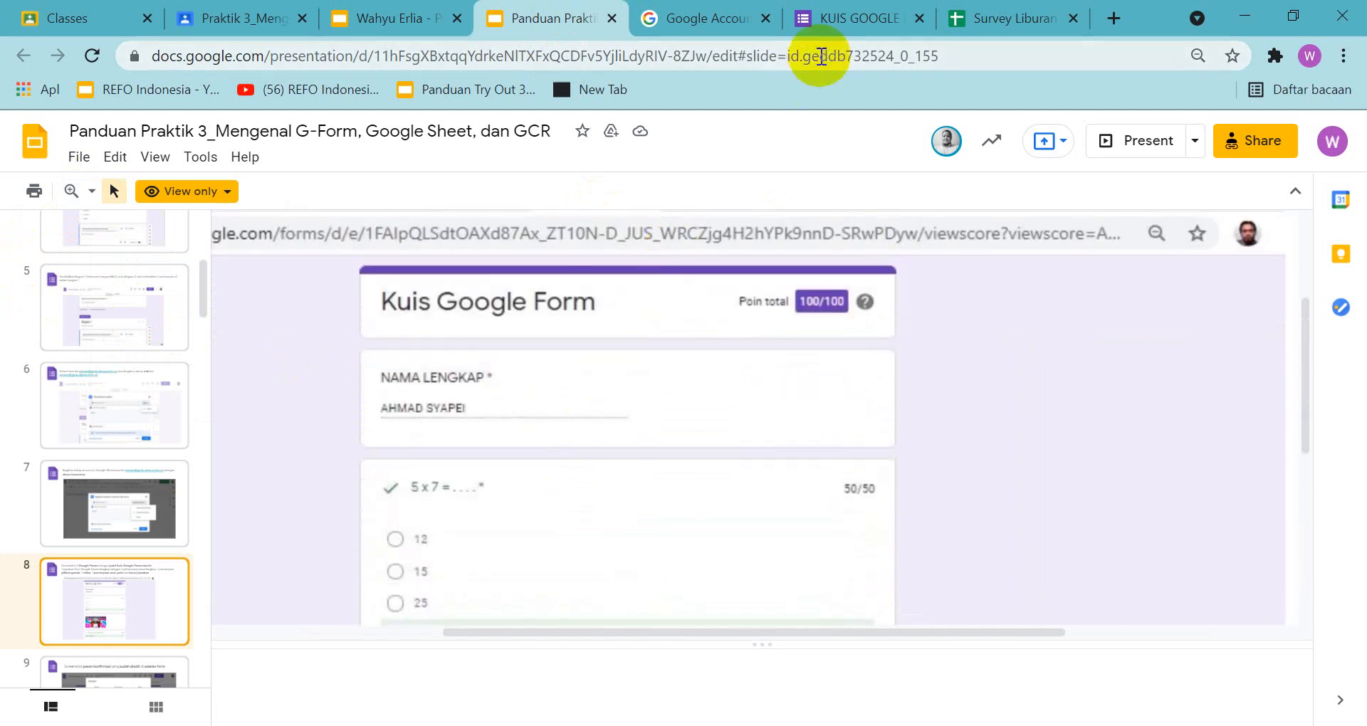
# Return to the quiz form and, in the "Hasil dari 4x5 = ...." answer key, assign 50 points and mark 20 as correct
pyautogui.click(869, 15)
pyautogui.scroll(3, 434, 417)
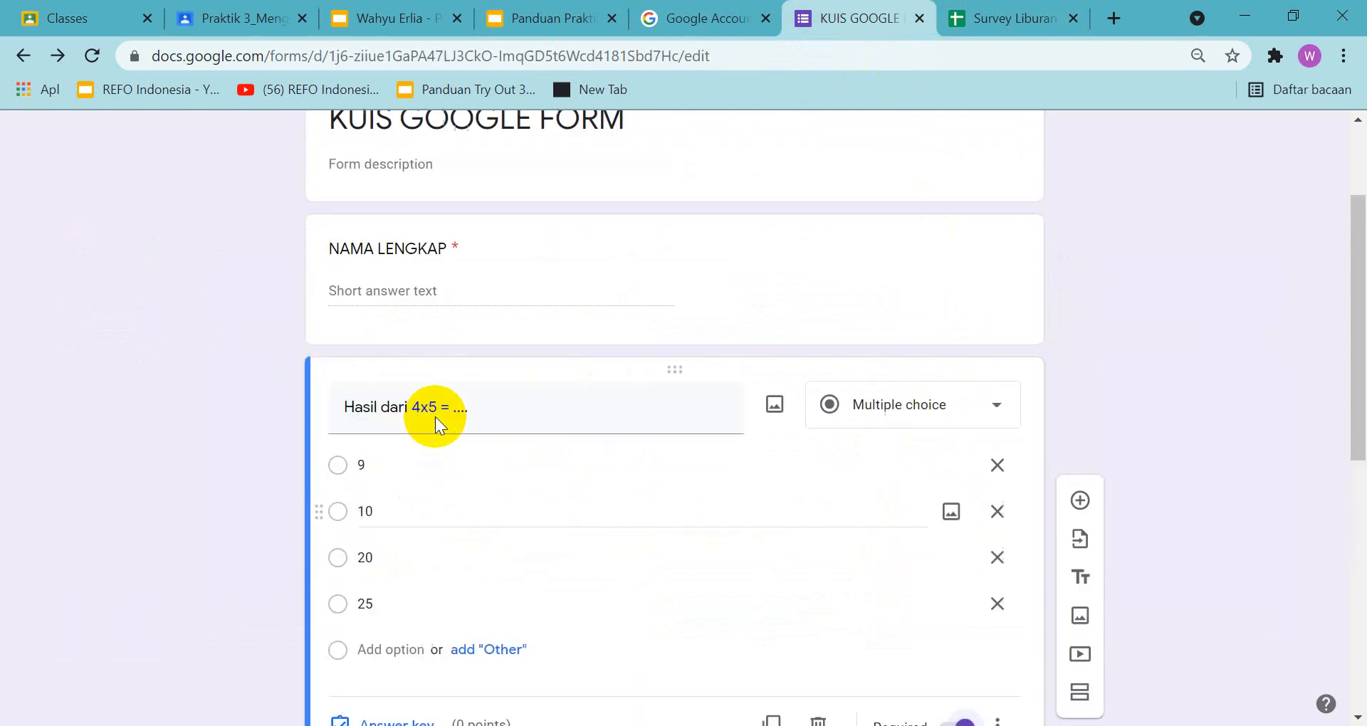
pyautogui.scroll(-3, 434, 416)
pyautogui.scroll(5, 435, 418)
pyautogui.scroll(-2, 435, 418)
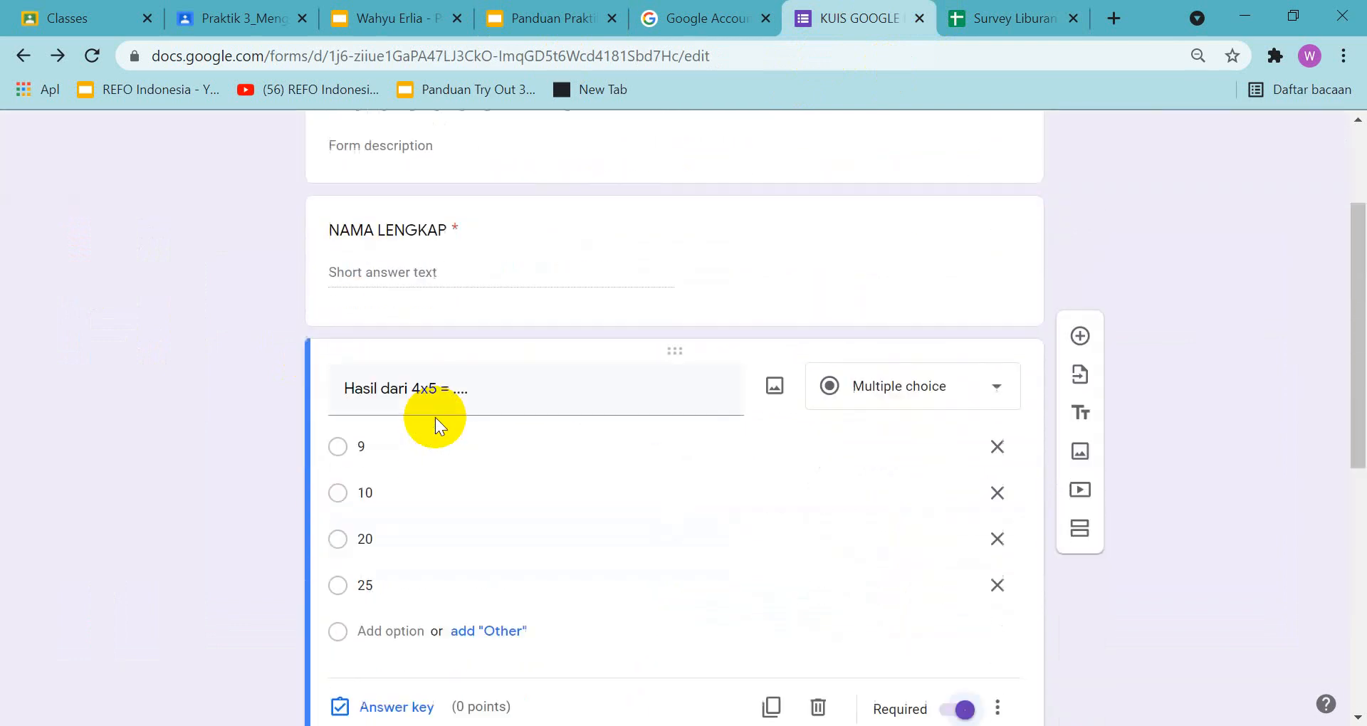
pyautogui.scroll(-3, 435, 418)
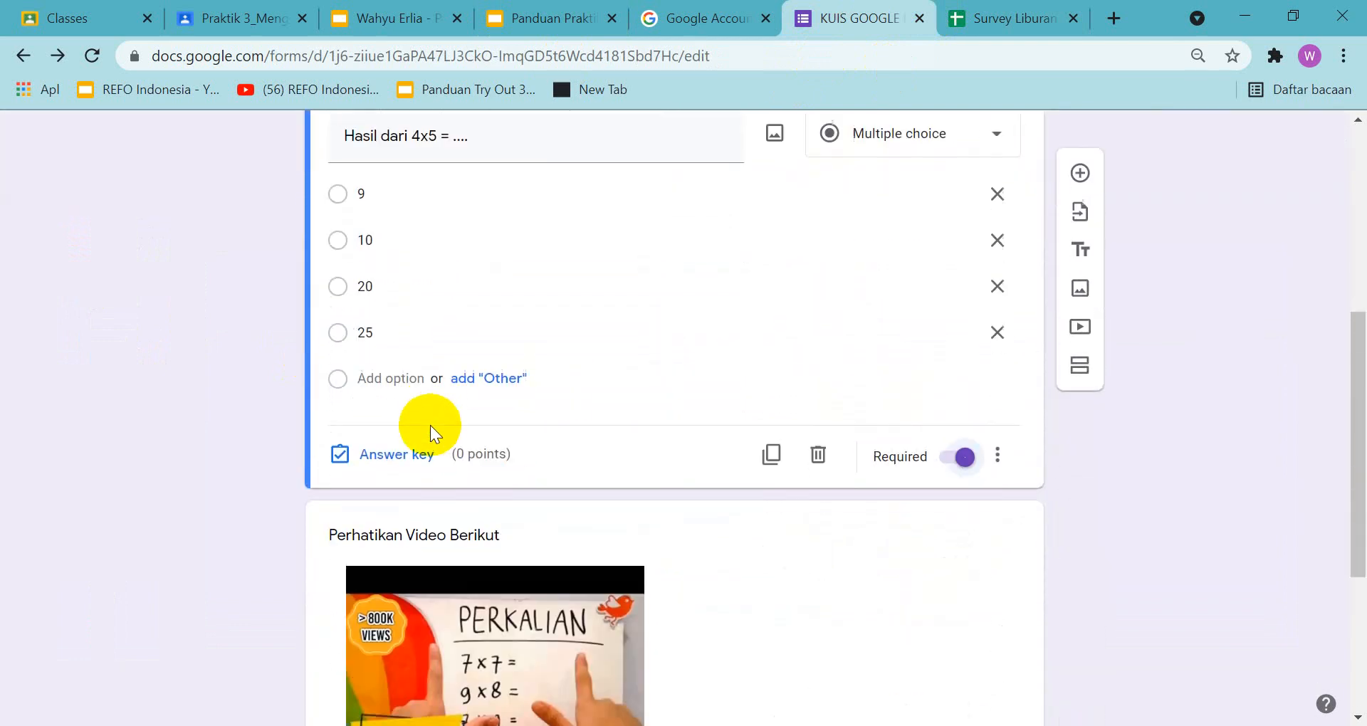
pyautogui.click(395, 462)
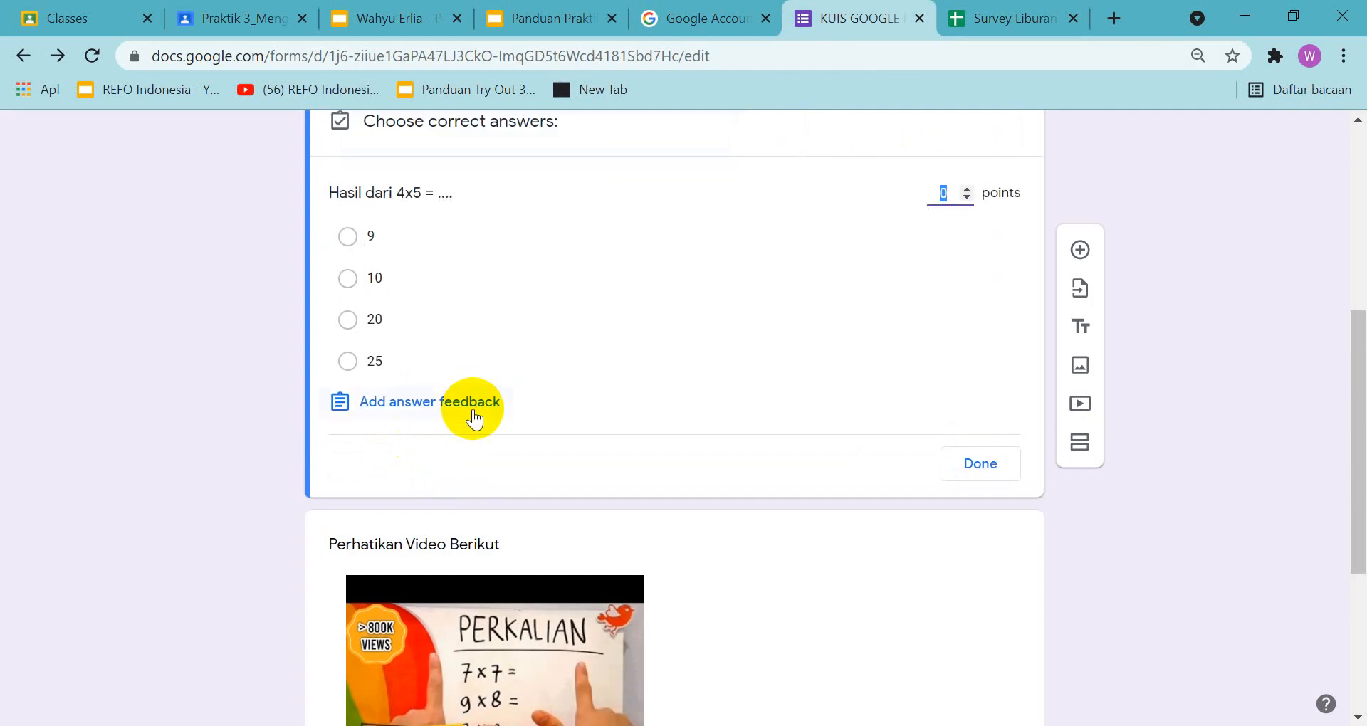
pyautogui.write('50')
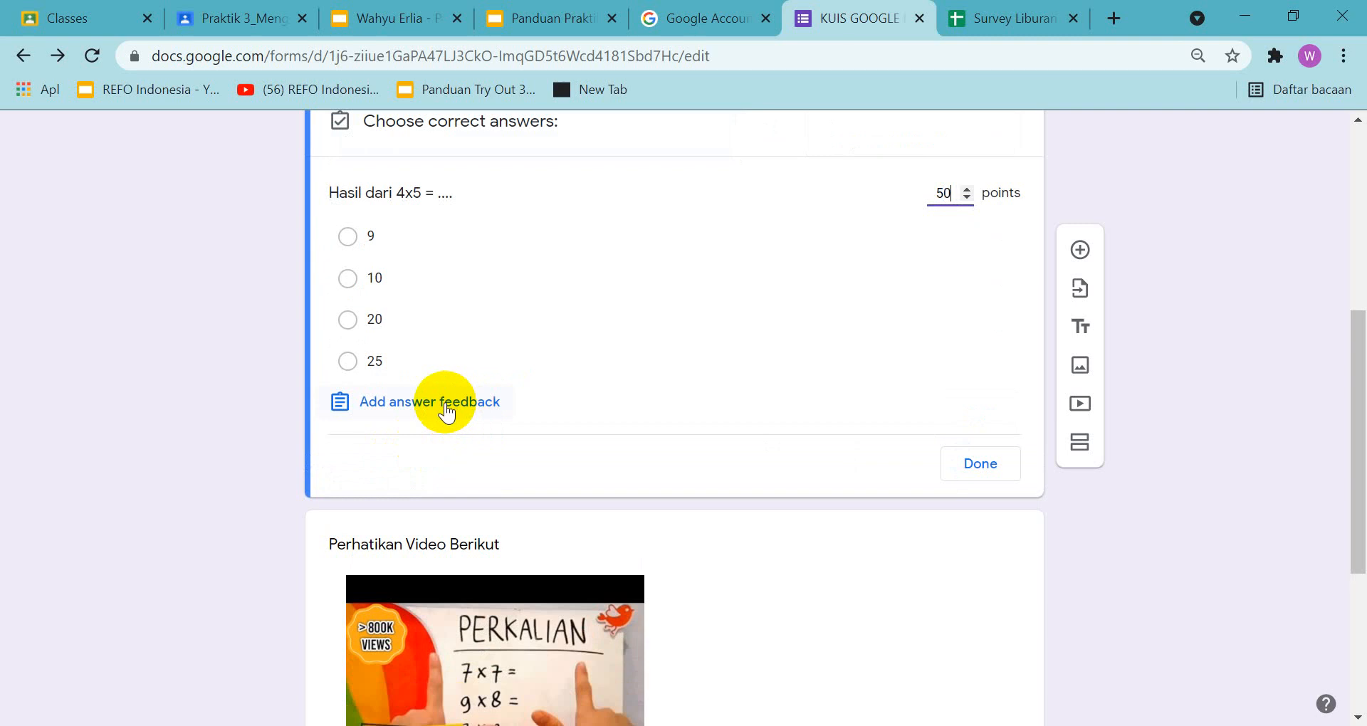
pyautogui.click(444, 402)
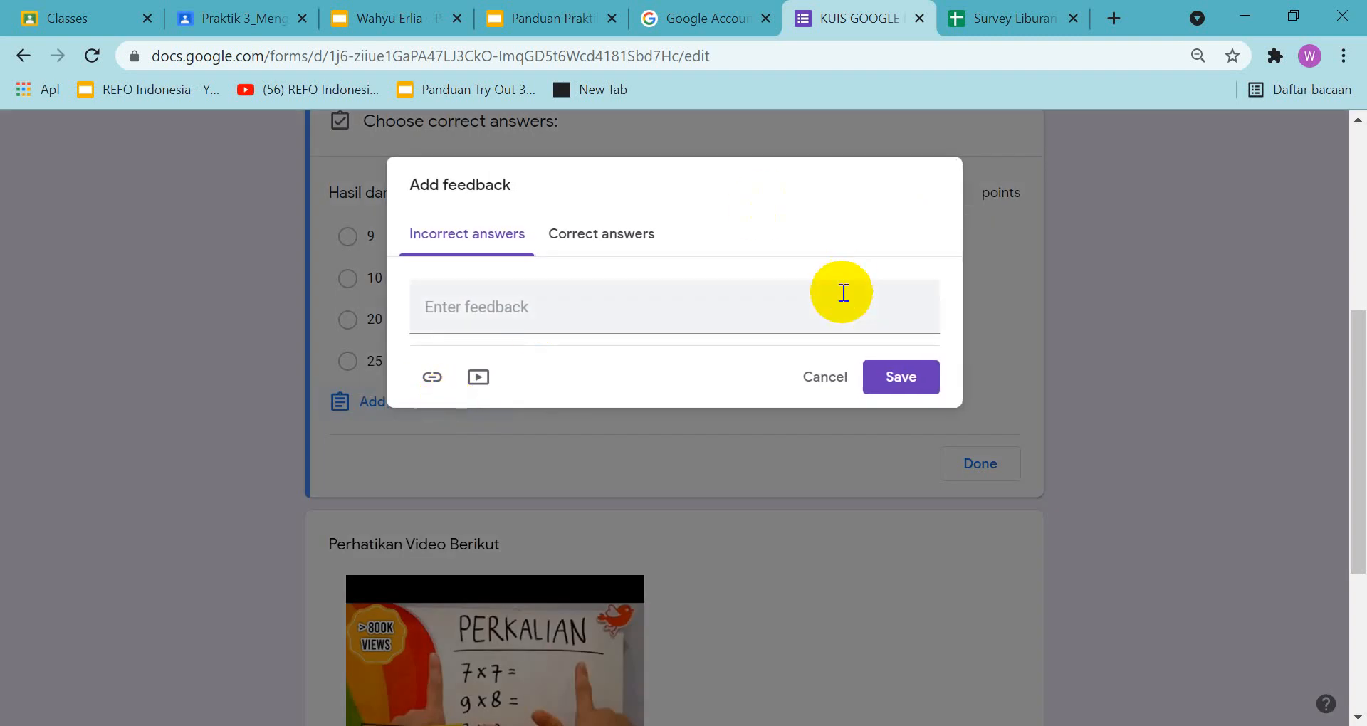
pyautogui.click(828, 381)
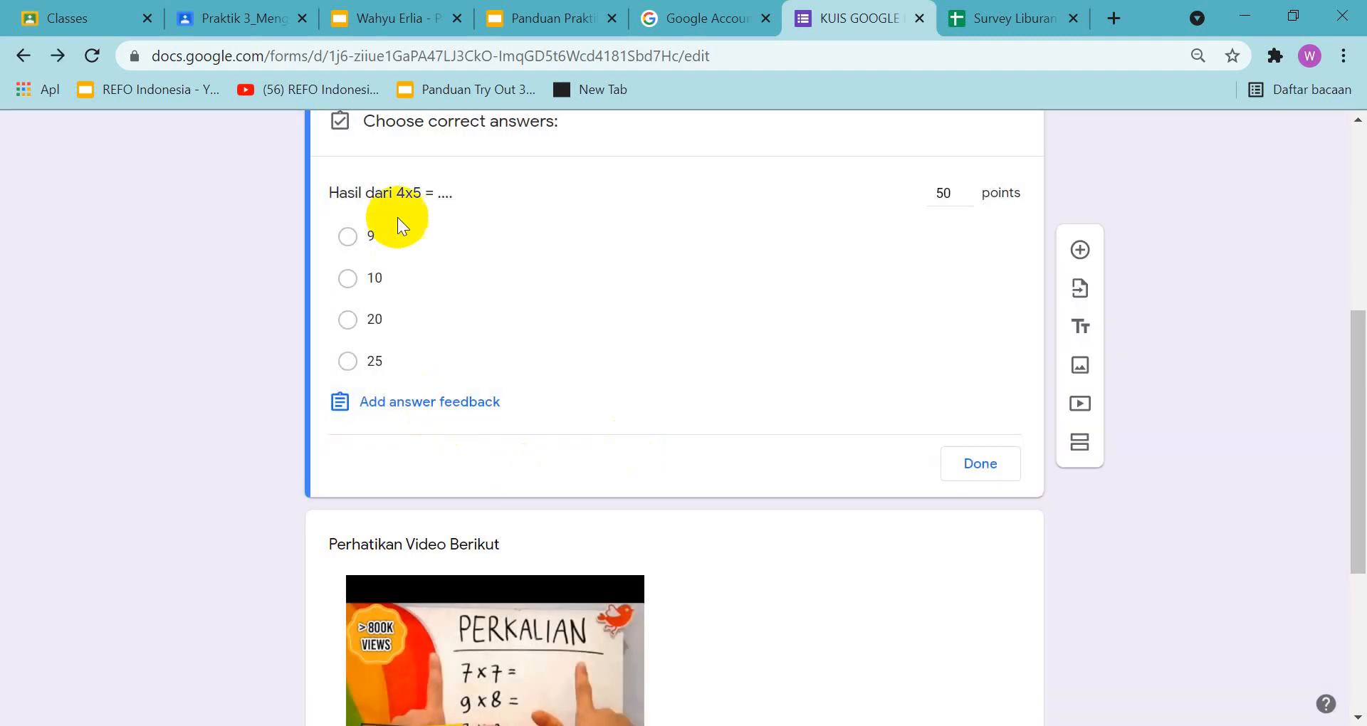
pyautogui.click(349, 326)
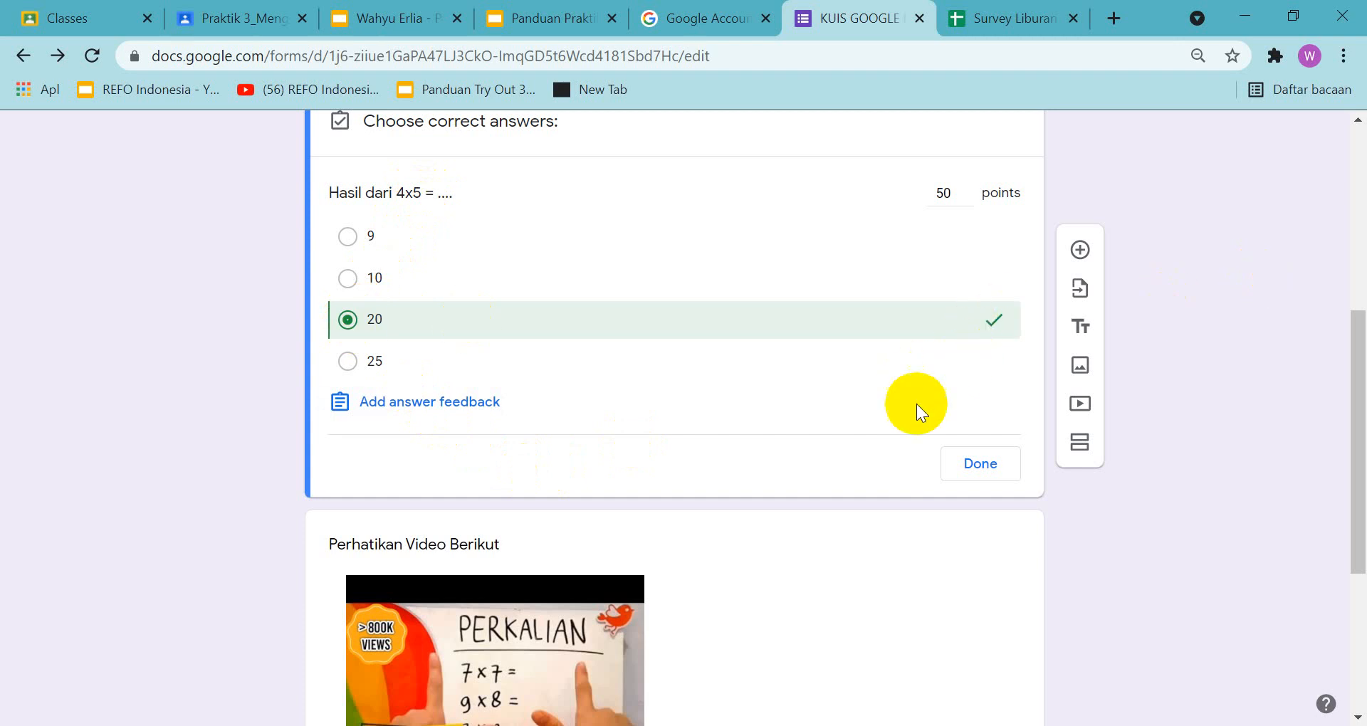
# In the answer key of "Berapakah hasil dari 8x9 = .....", enter 72 as the correct answer and assign 50 points
pyautogui.scroll(-1, 909, 441)
pyautogui.scroll(-4, 909, 441)
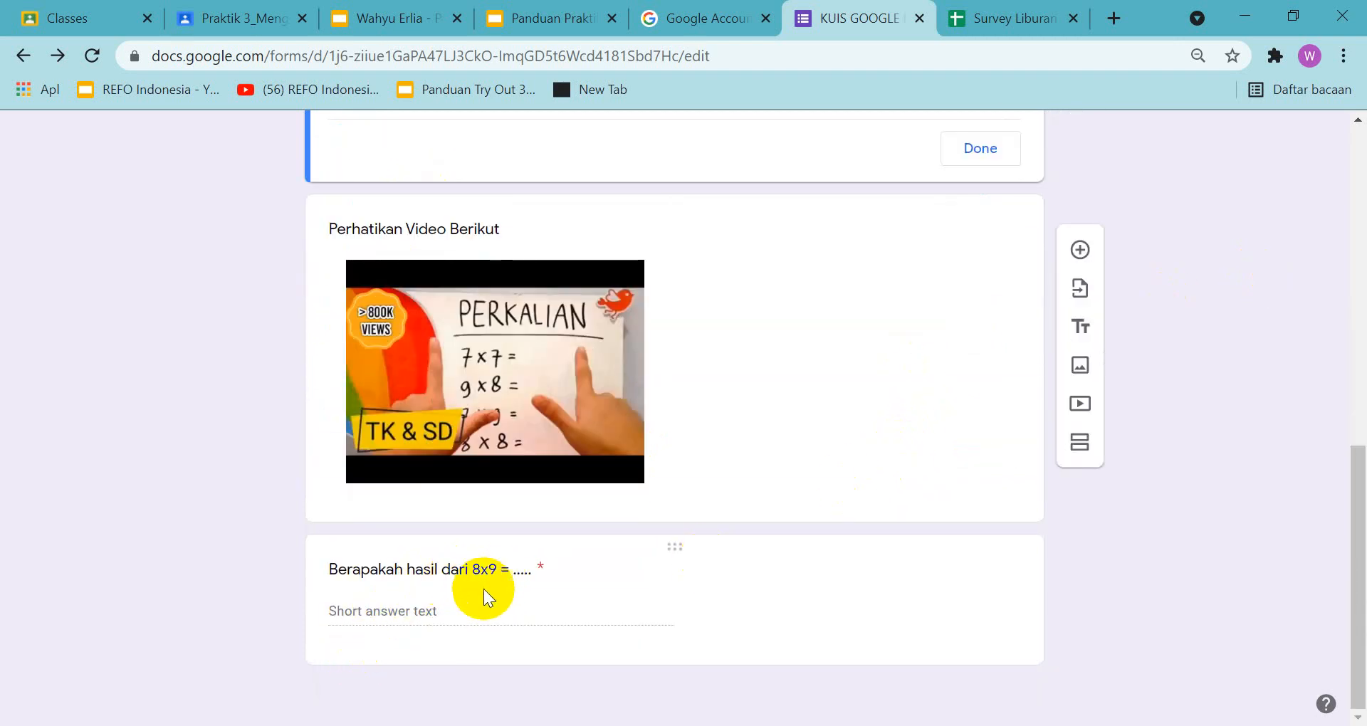
pyautogui.click(450, 601)
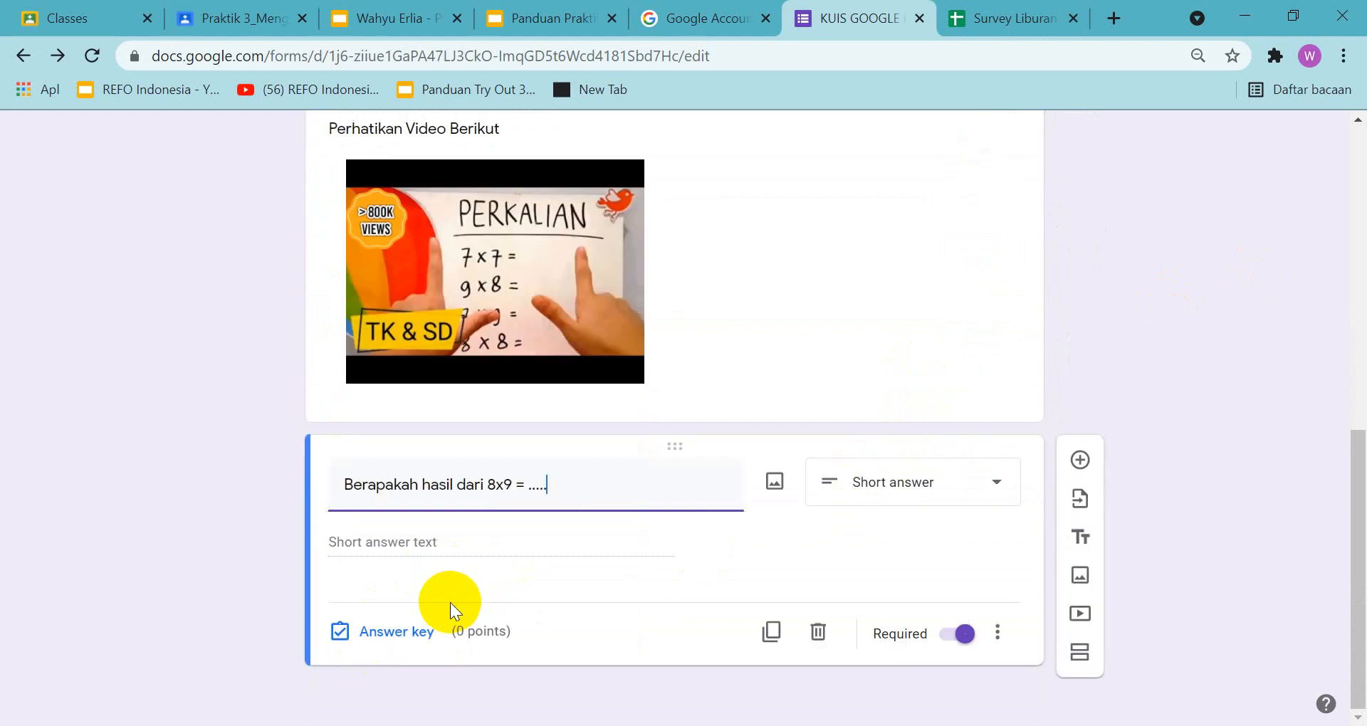
pyautogui.click(400, 631)
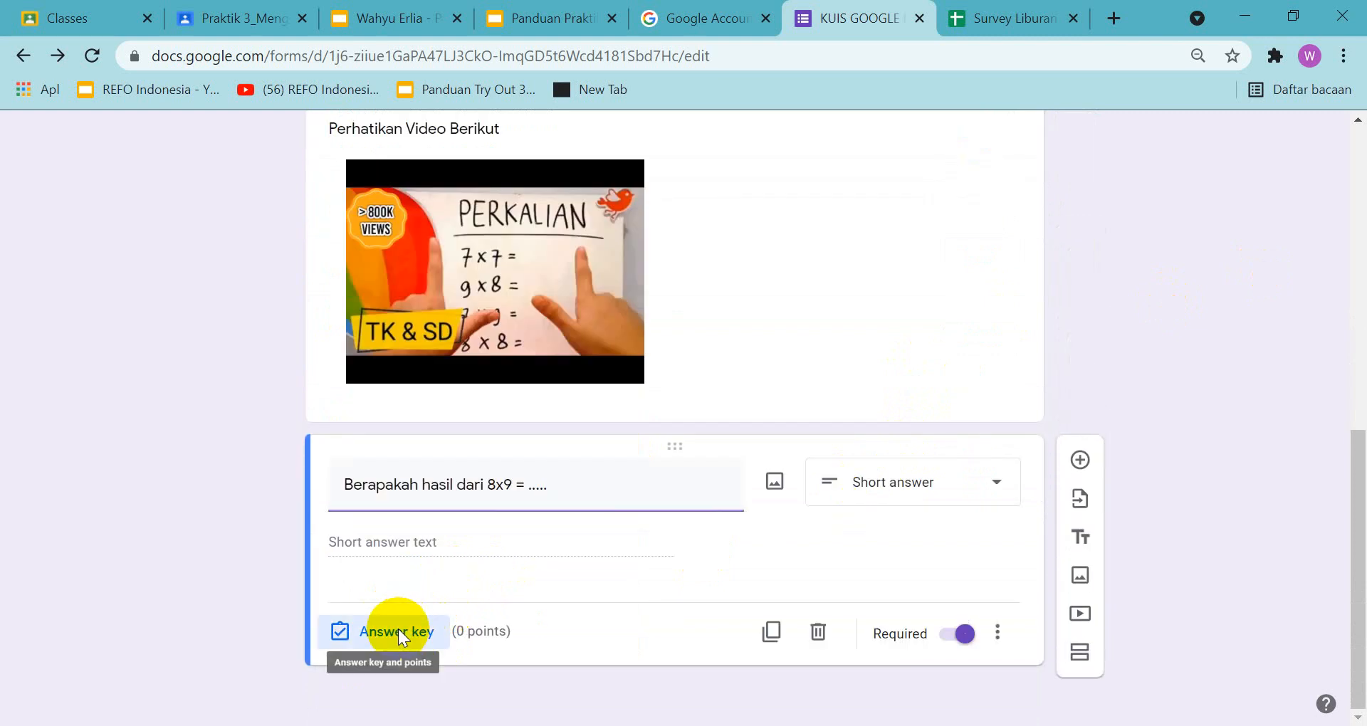
pyautogui.click(421, 582)
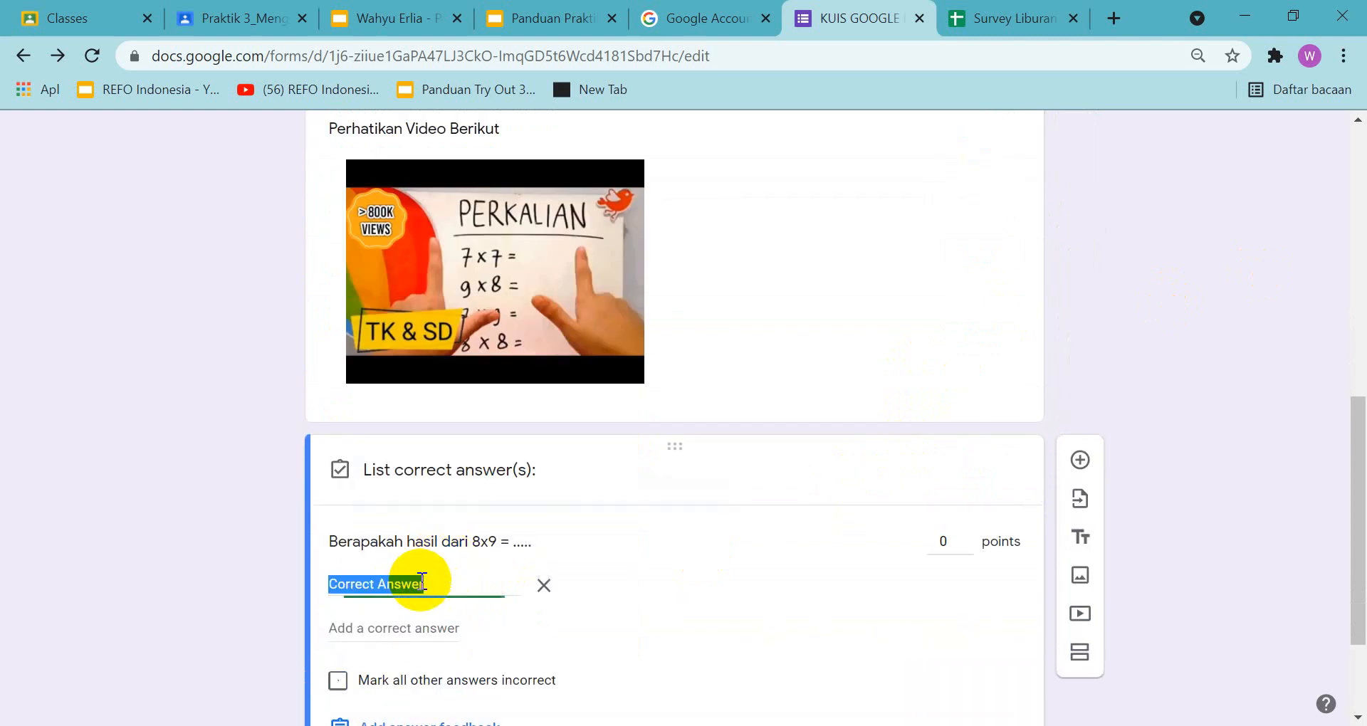
pyautogui.write('72')
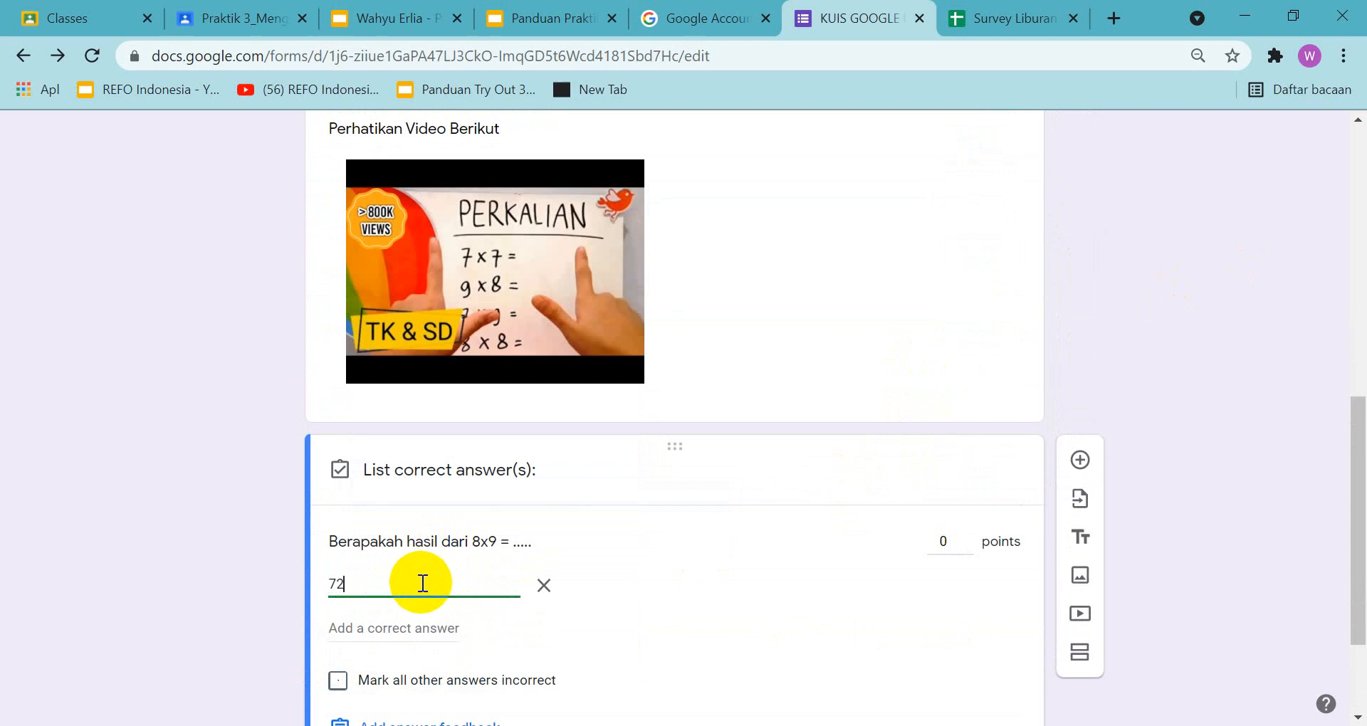
pyautogui.click(948, 545)
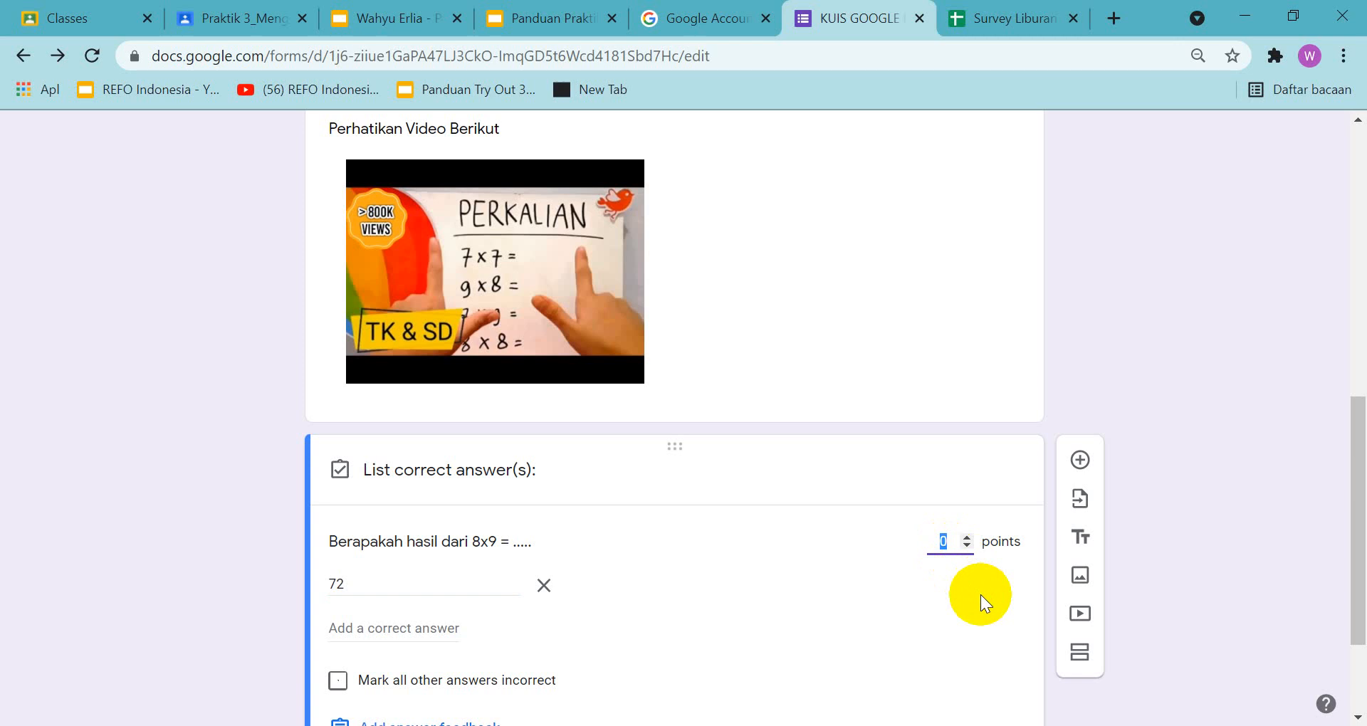
pyautogui.write('50')
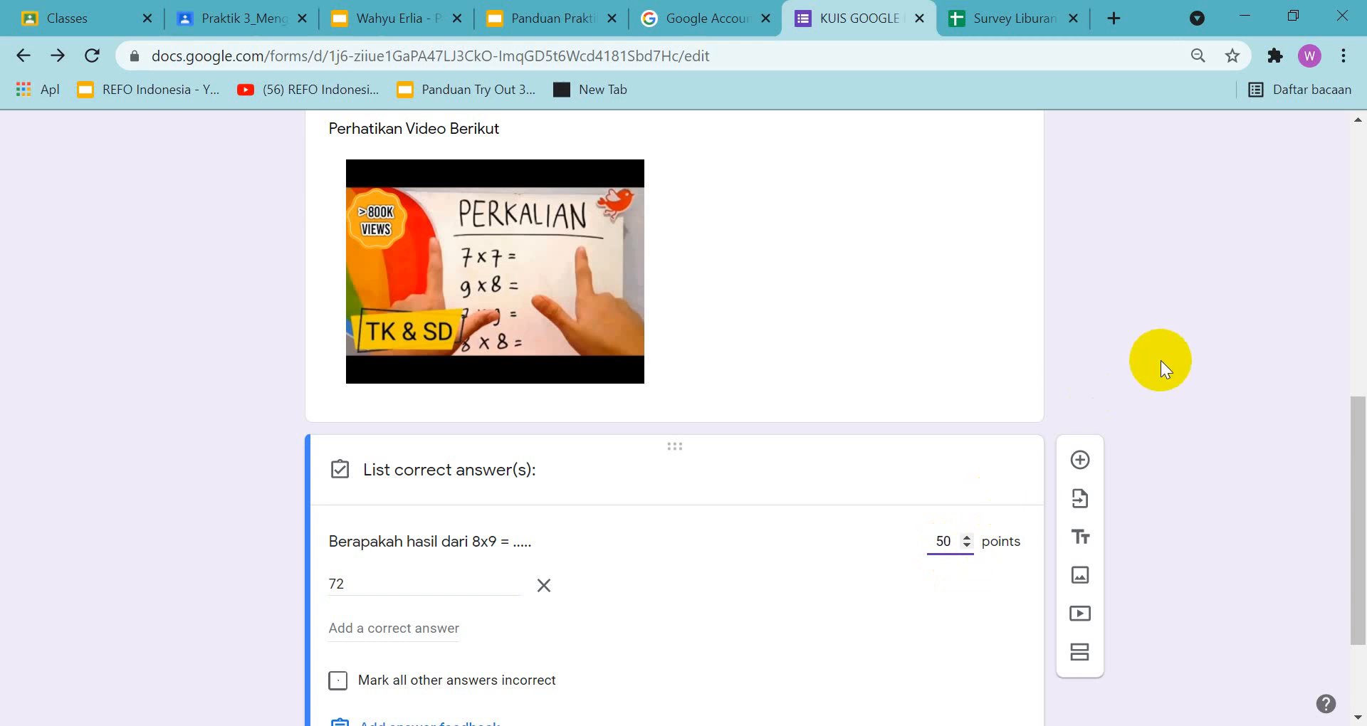
# Add "Tujuh Dua" and "Tujuh Puluh Dua" as further accepted answers to the 8x9 question
pyautogui.moveTo(1358, 610); pyautogui.dragTo(1363, 673)
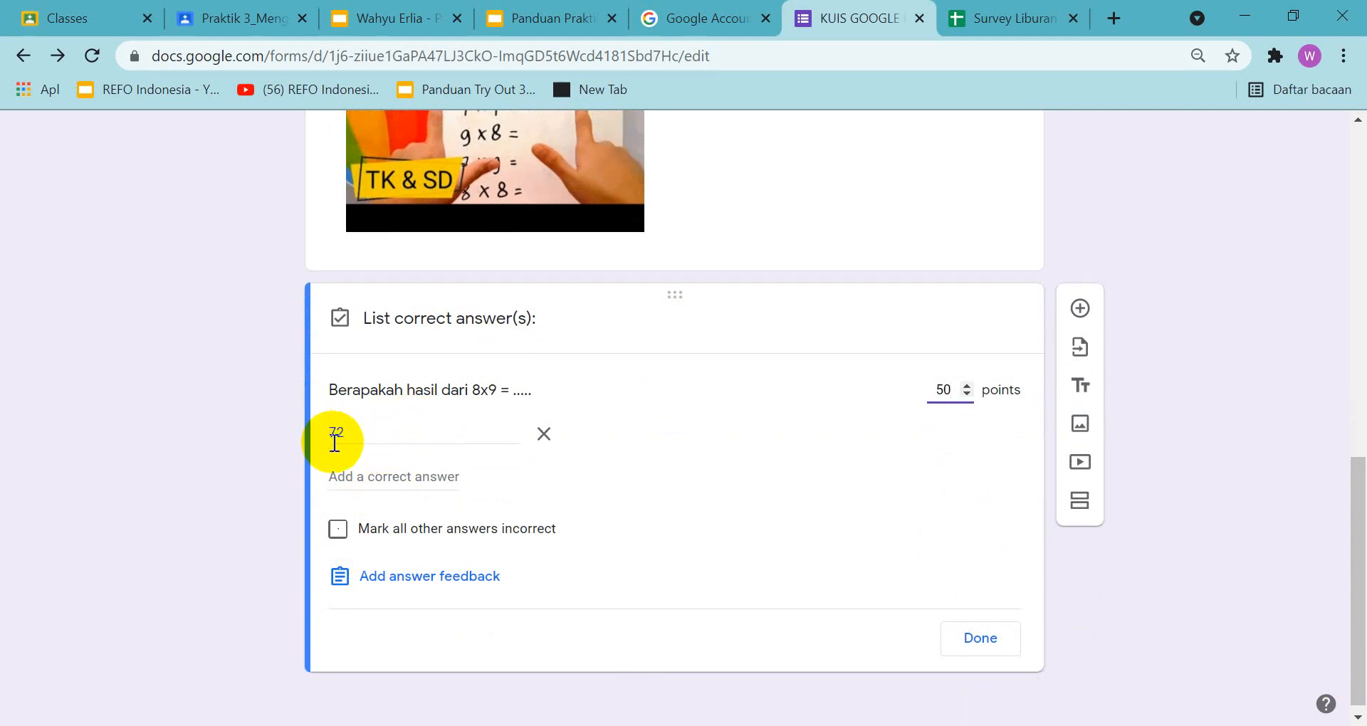
pyautogui.click(357, 481)
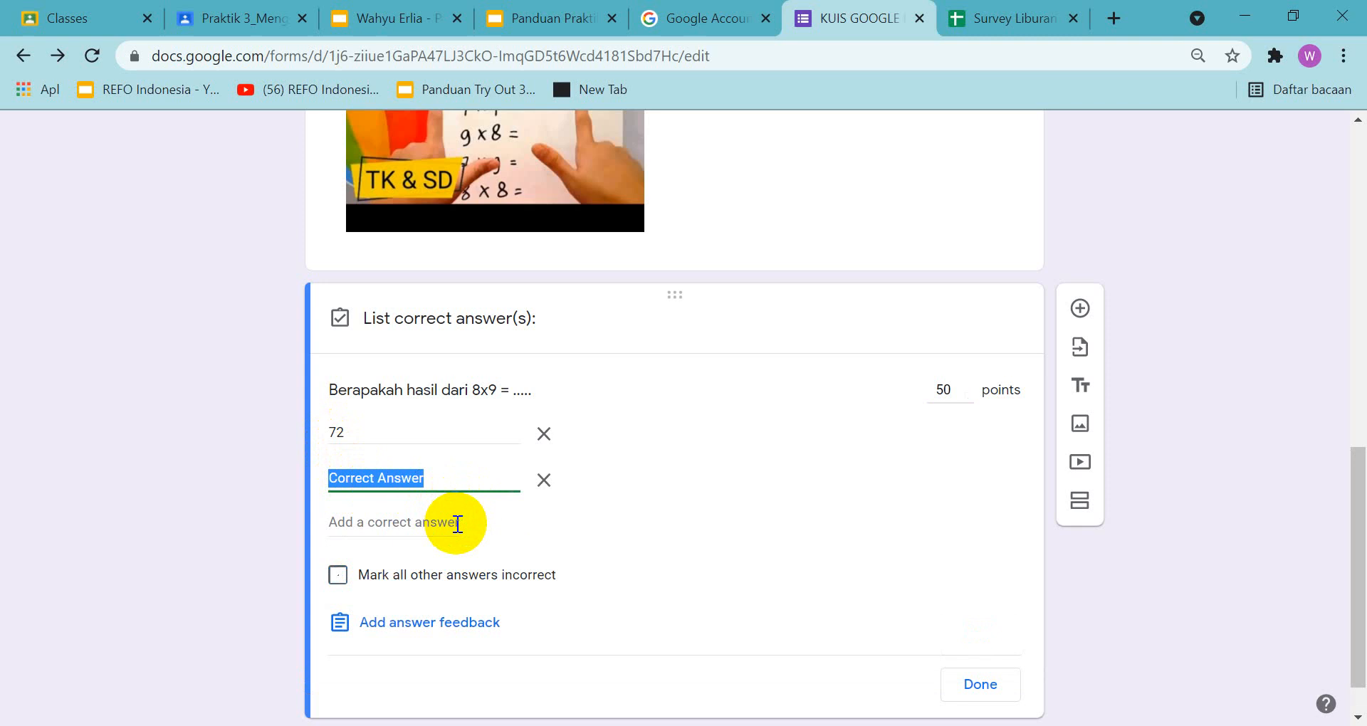
pyautogui.write('Tujuh Dua')
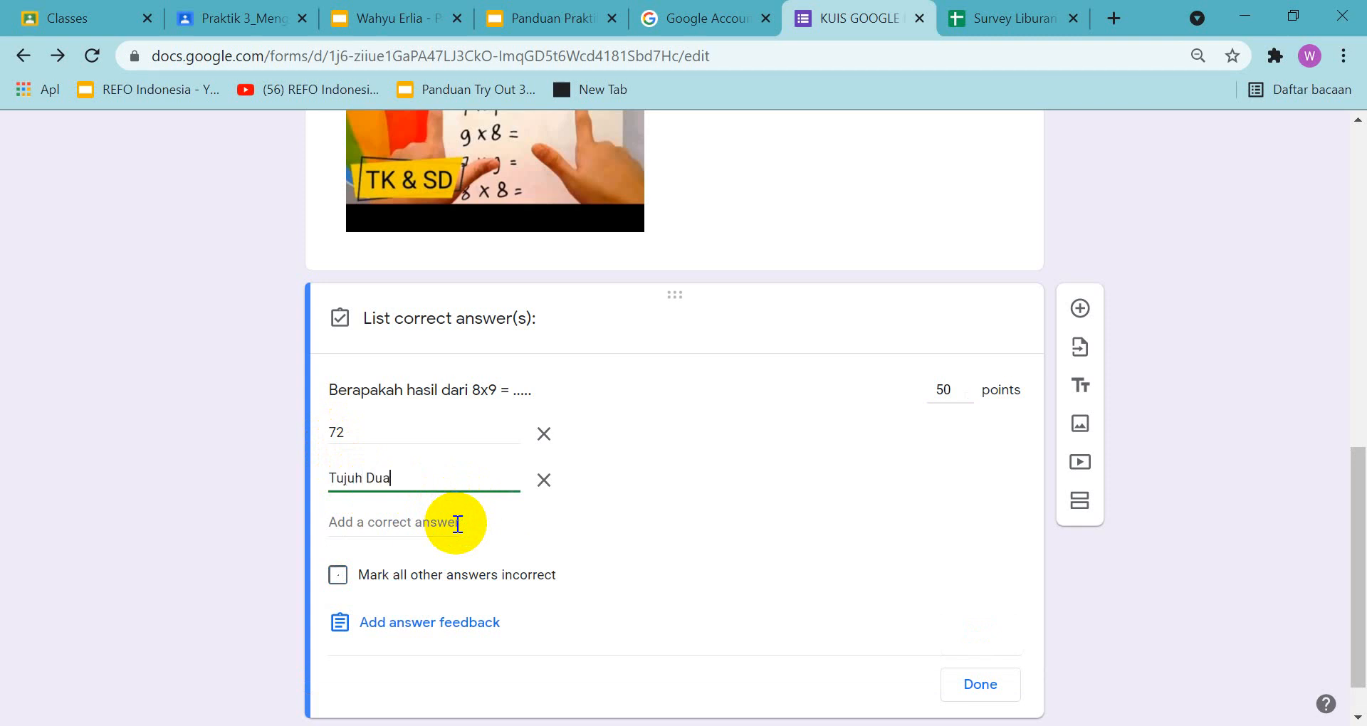
pyautogui.click(457, 524)
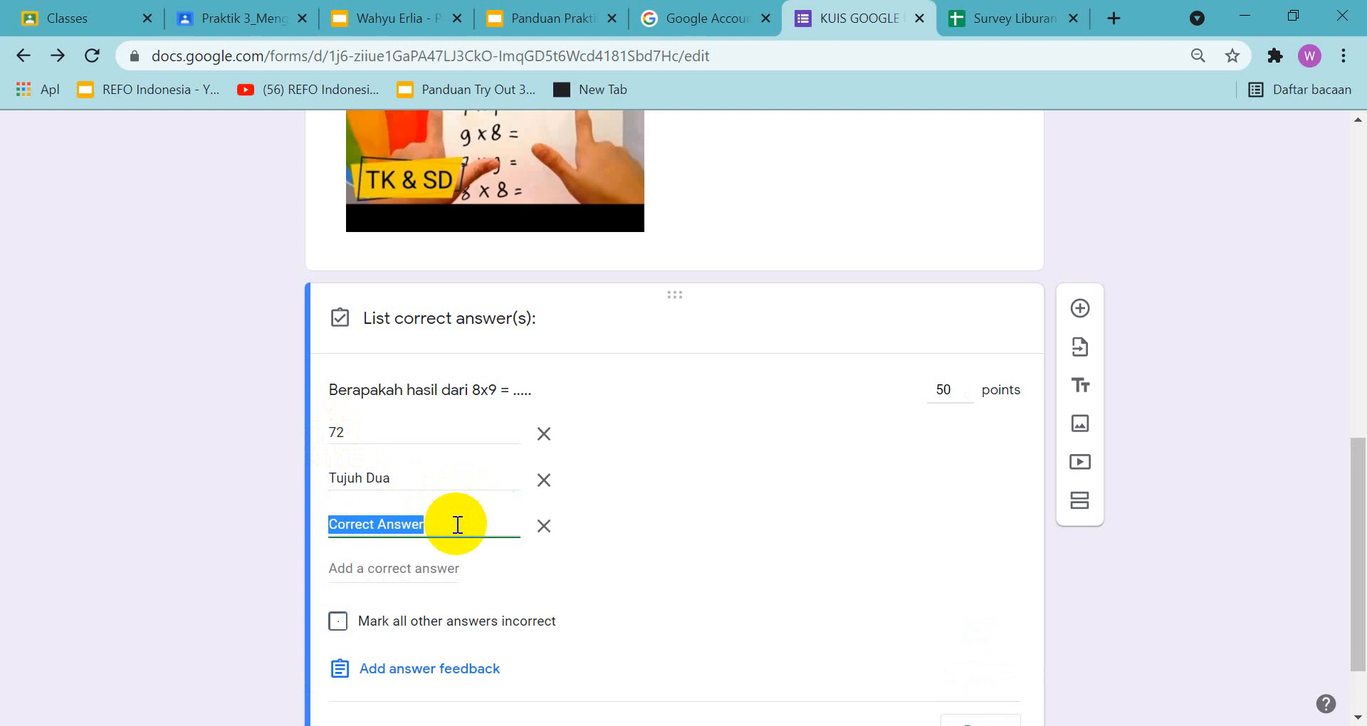
pyautogui.write('Tuj')
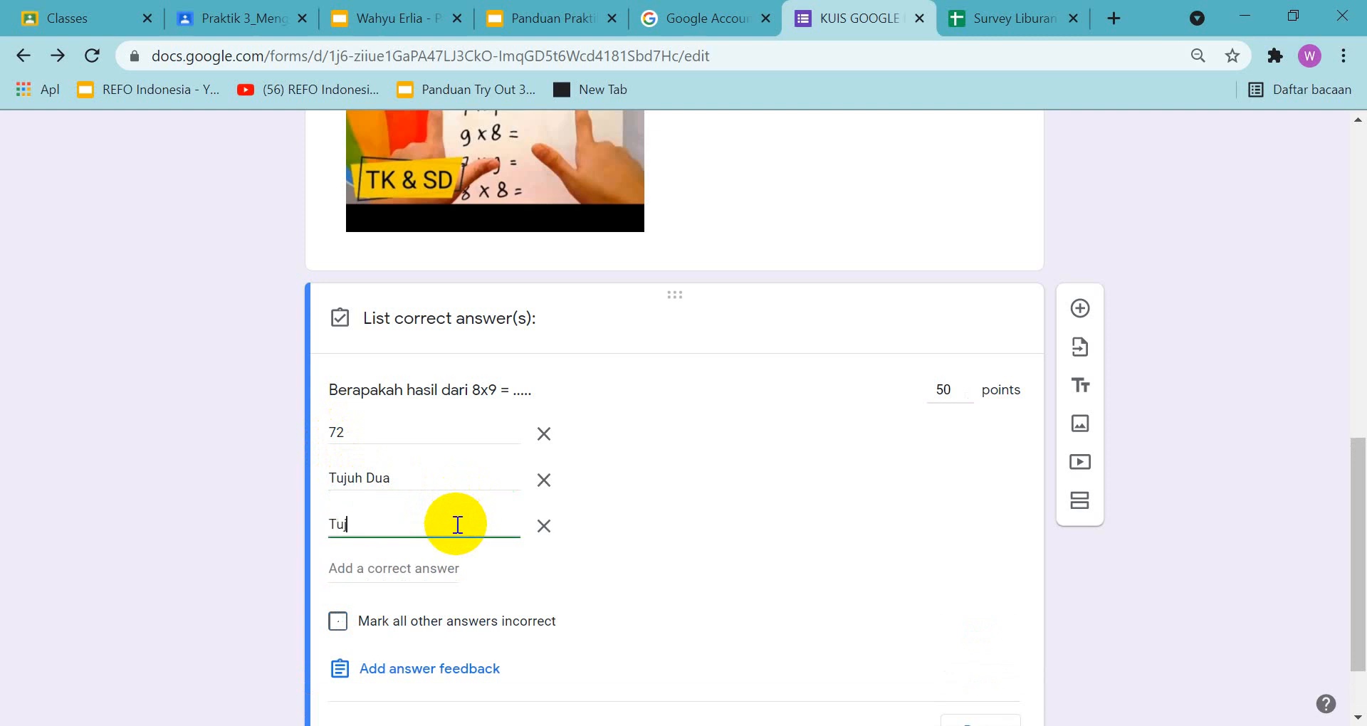
pyautogui.write('uh Puluh Dua')
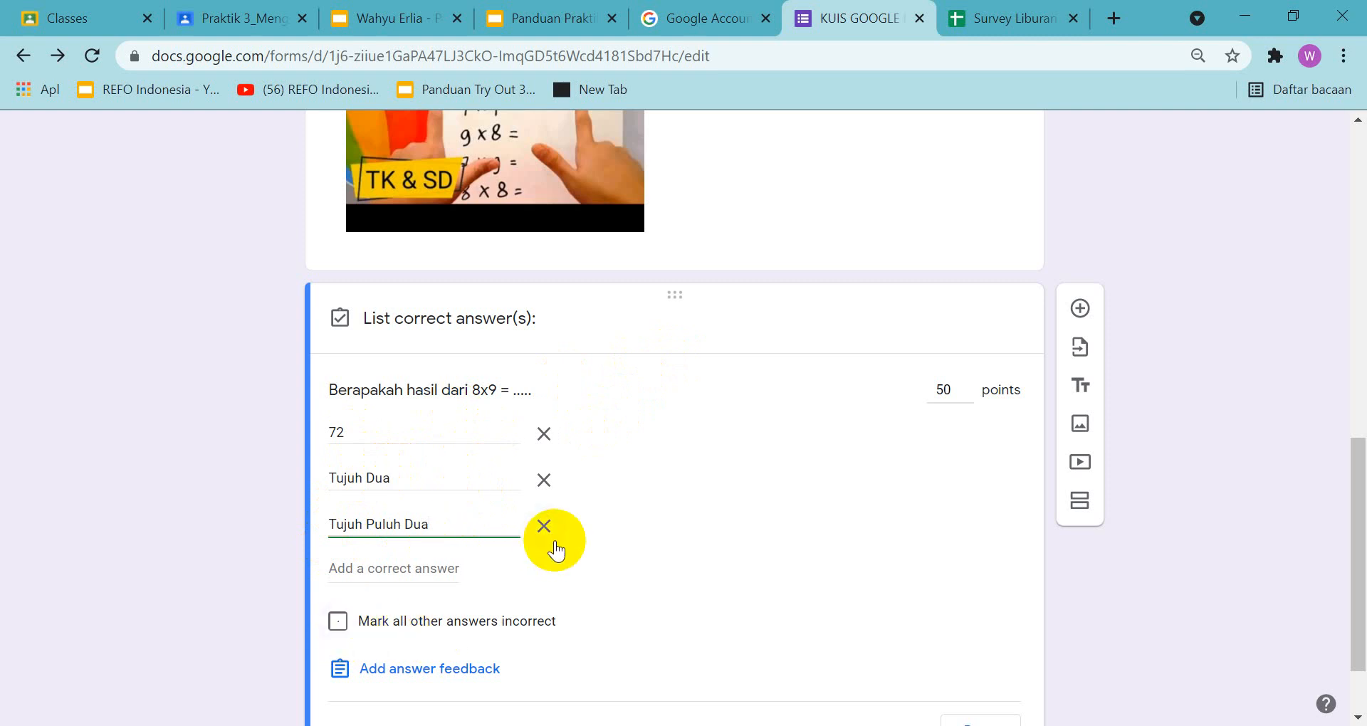
pyautogui.scroll(-2, 556, 552)
pyautogui.scroll(3, 689, 558)
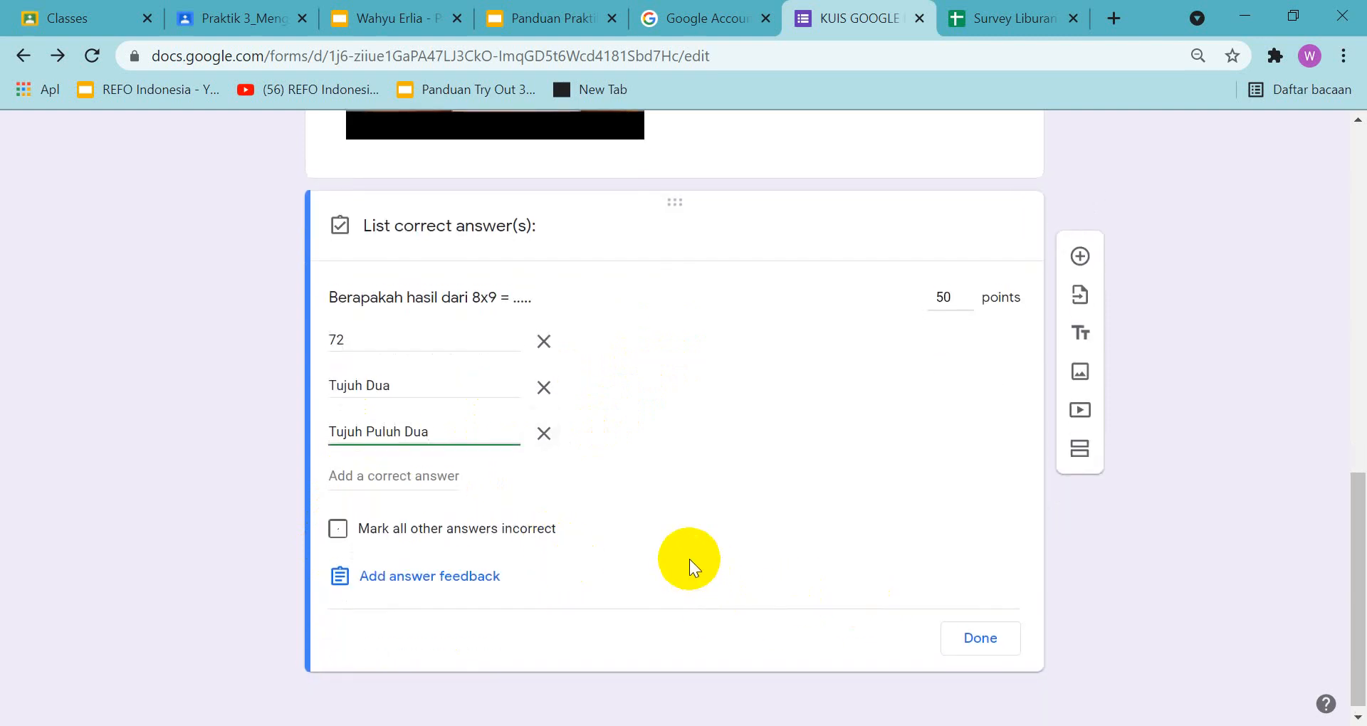
# Finish the answer key of the 8x9 question and review the quiz items back up to the form title
pyautogui.scroll(-3, 690, 558)
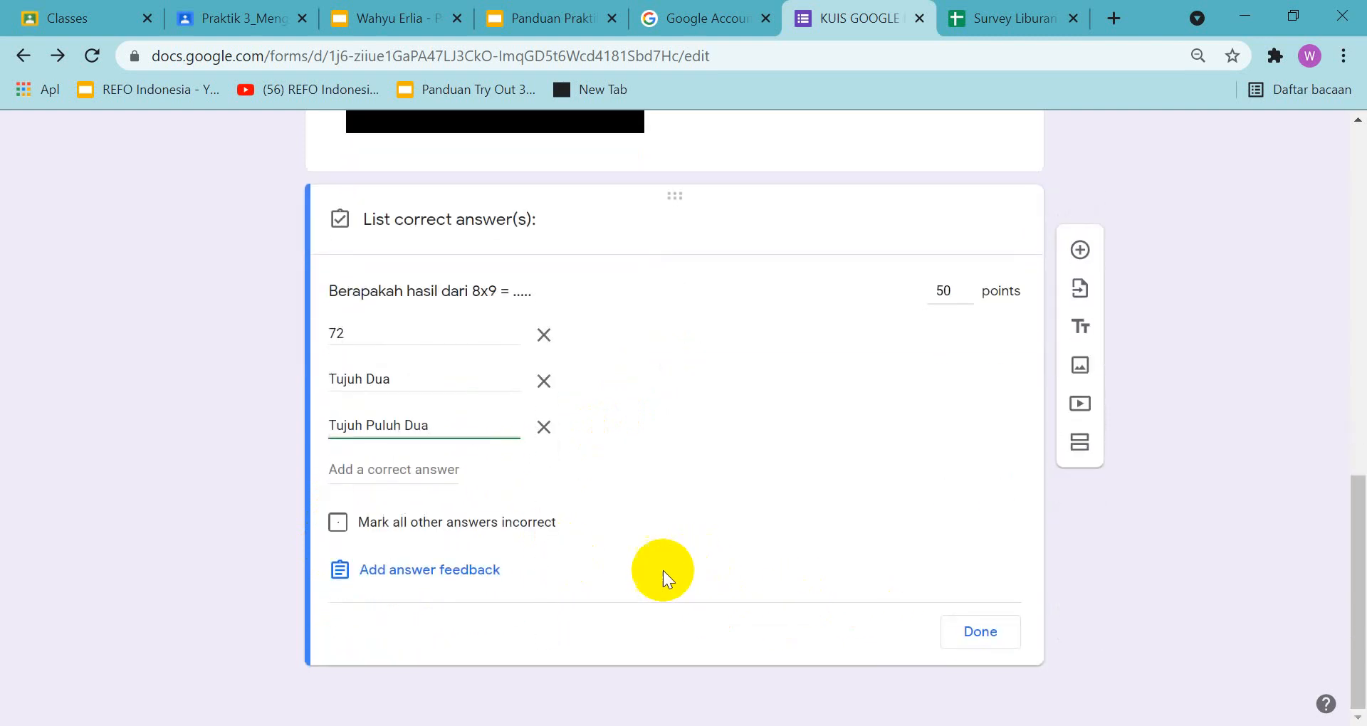
pyautogui.click(976, 638)
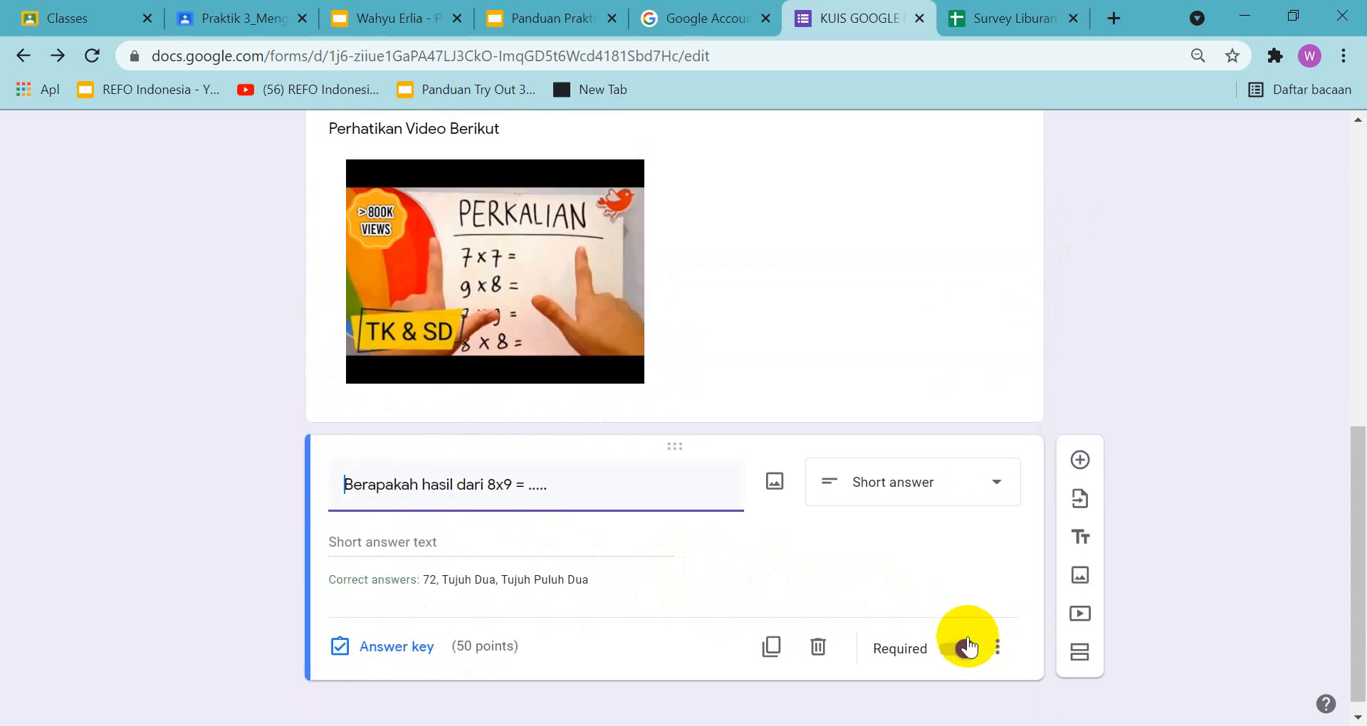
pyautogui.scroll(5, 725, 605)
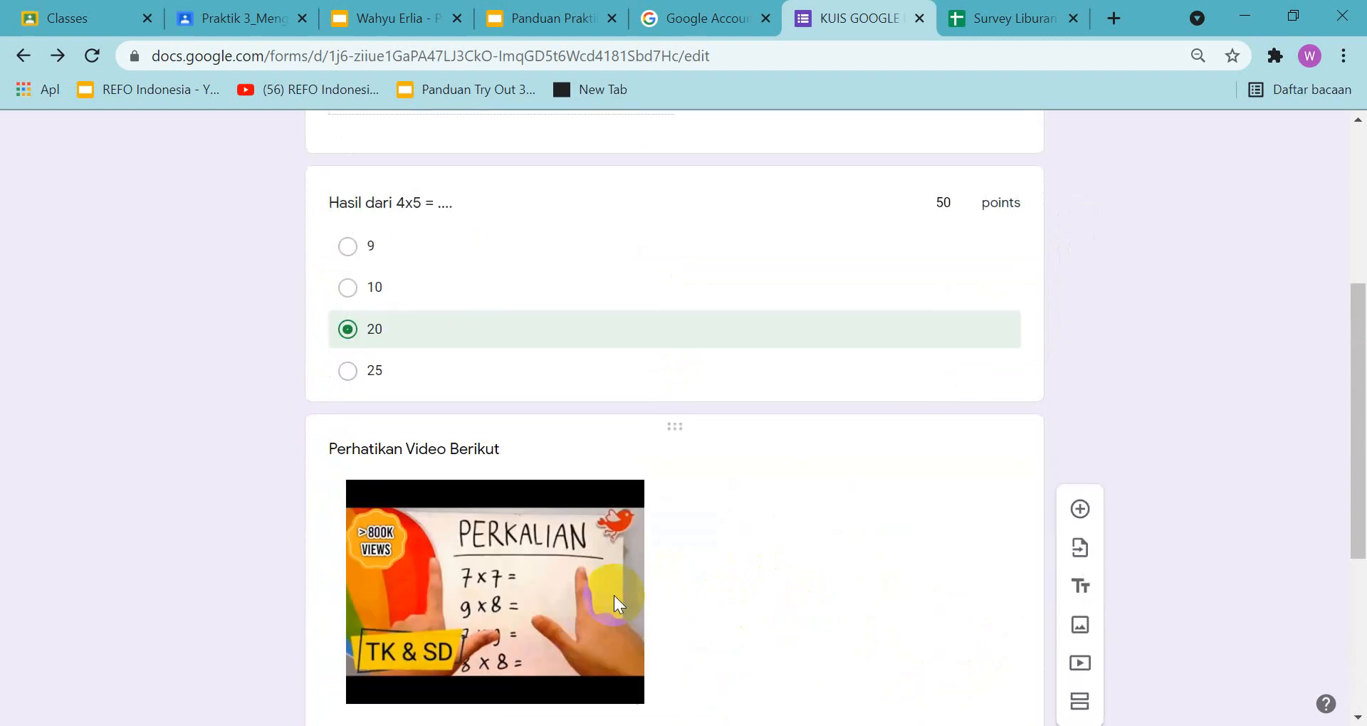
pyautogui.scroll(2, 614, 595)
pyautogui.scroll(4, 942, 431)
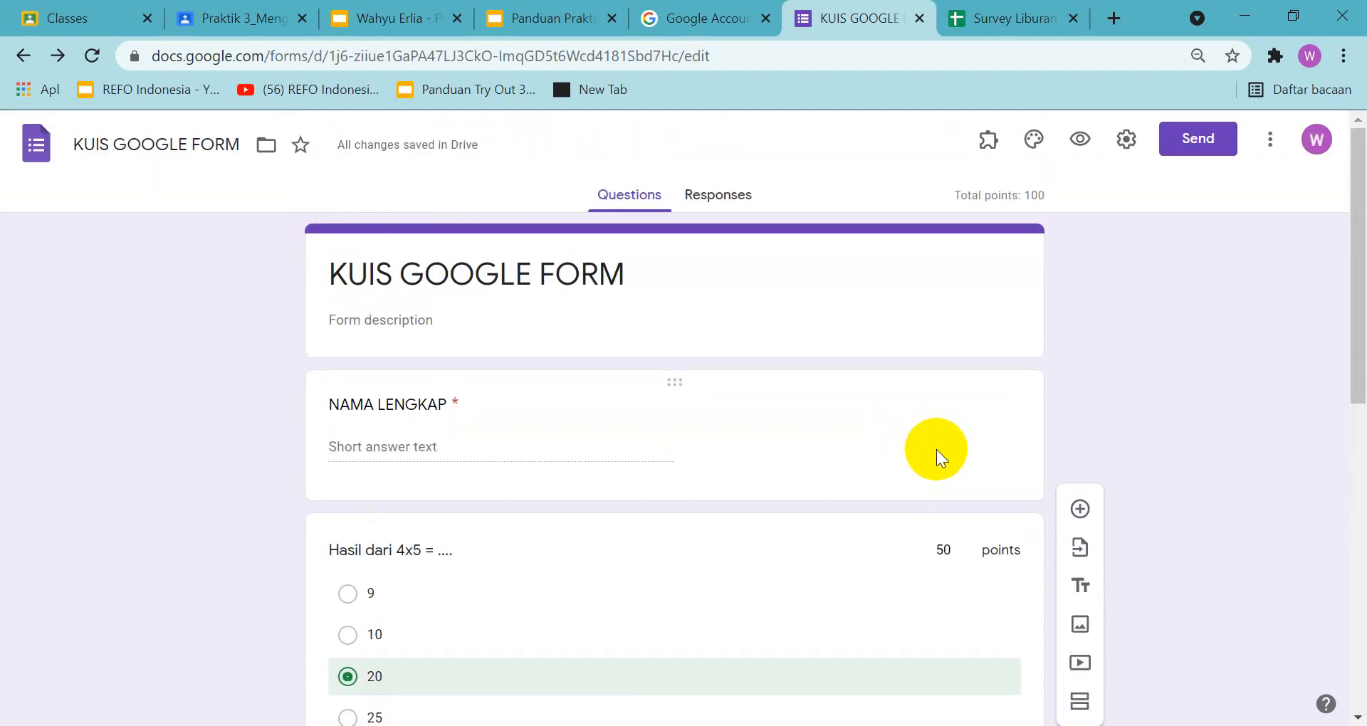
# In the guide presentation, zoom out on slide 8 to check the full list of required quiz elements
pyautogui.click(541, 24)
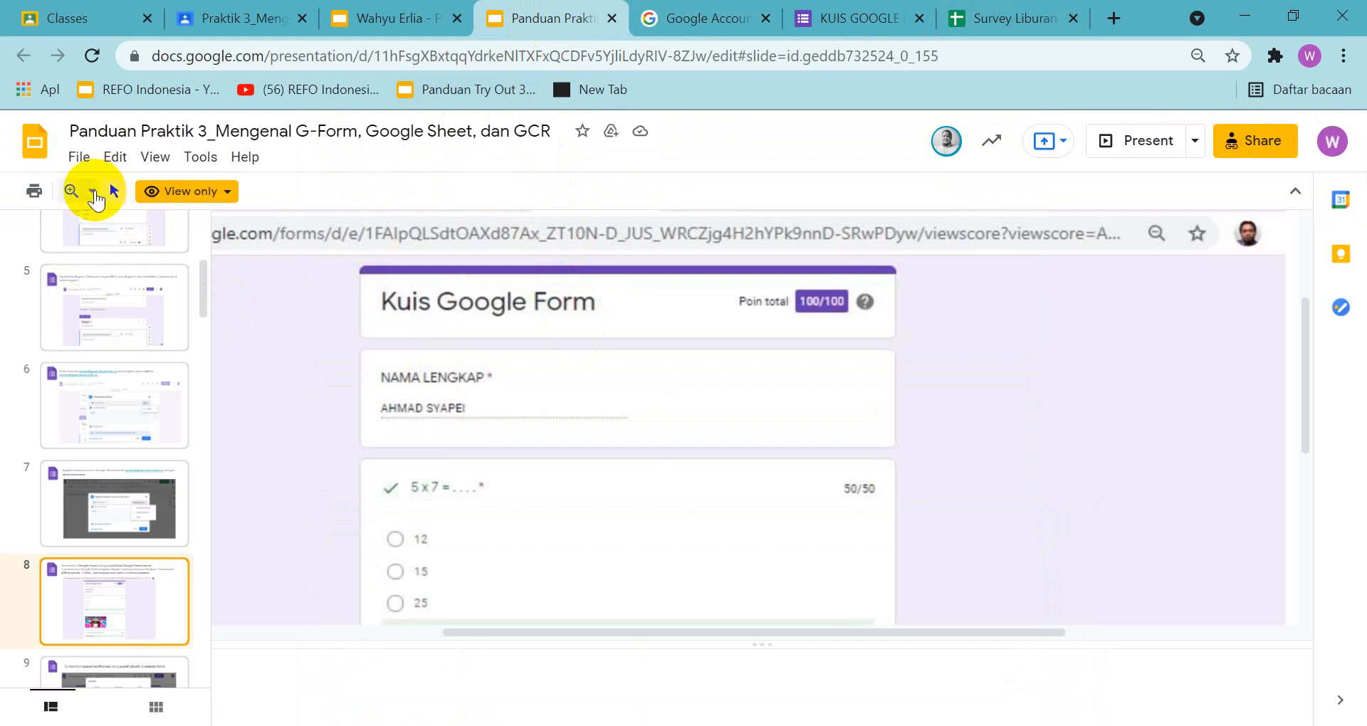
pyautogui.click(91, 191)
pyautogui.click(129, 256)
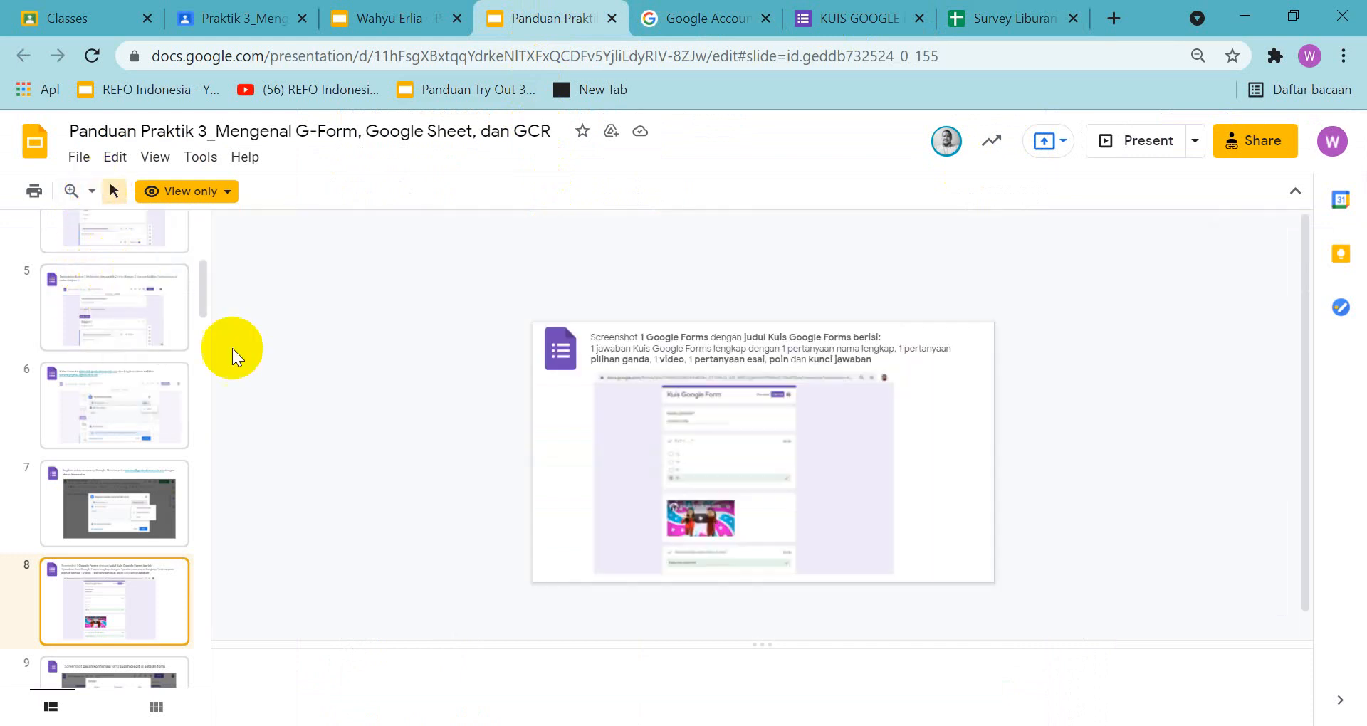
# Return to the quiz form, reduce the browser zoom to 50% and bring the scored questions and video into view together
pyautogui.click(863, 20)
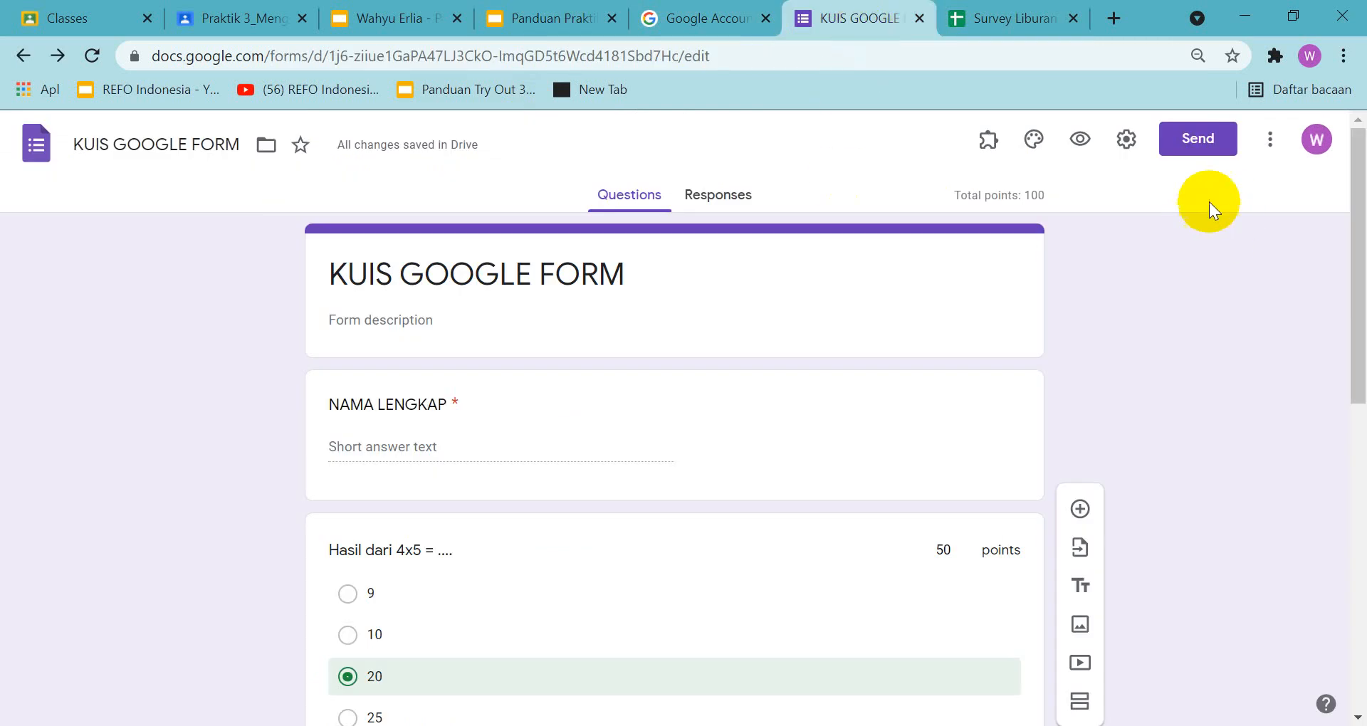
pyautogui.click(1343, 56)
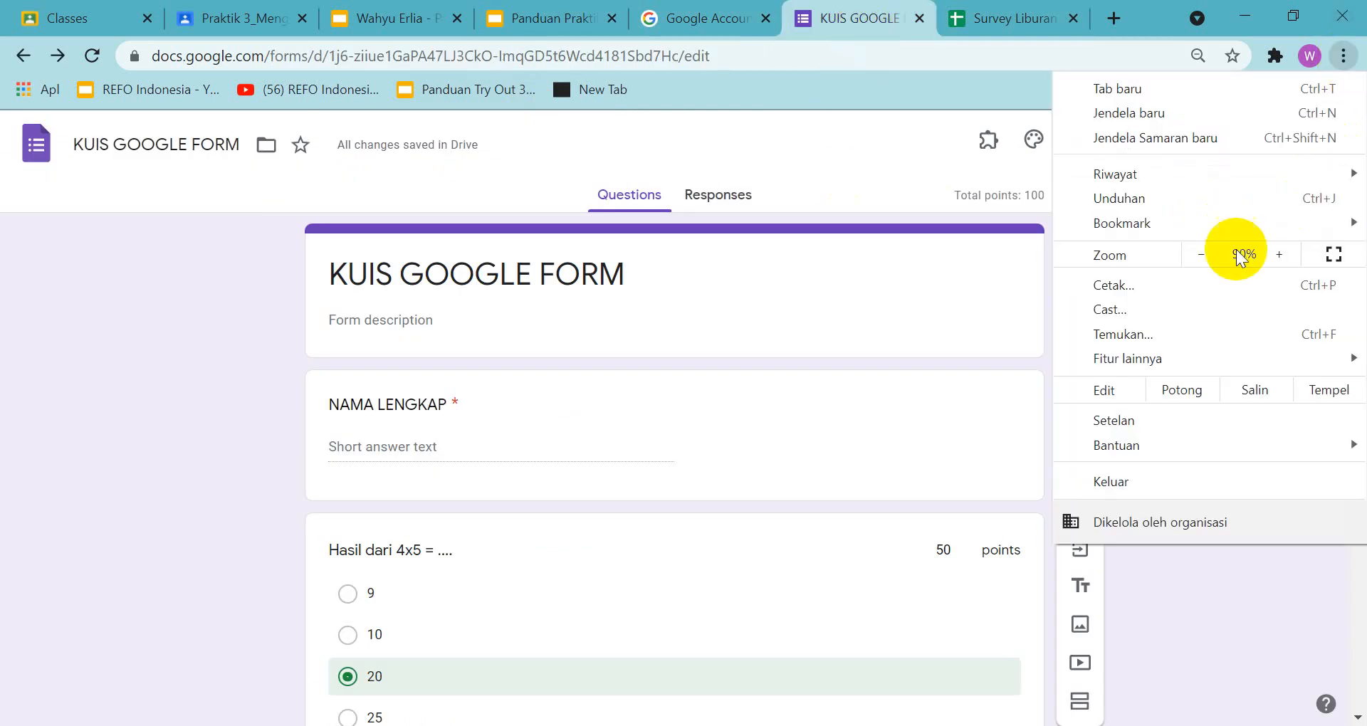
pyautogui.click(1203, 254)
pyautogui.click(1199, 256)
pyautogui.click(1198, 259)
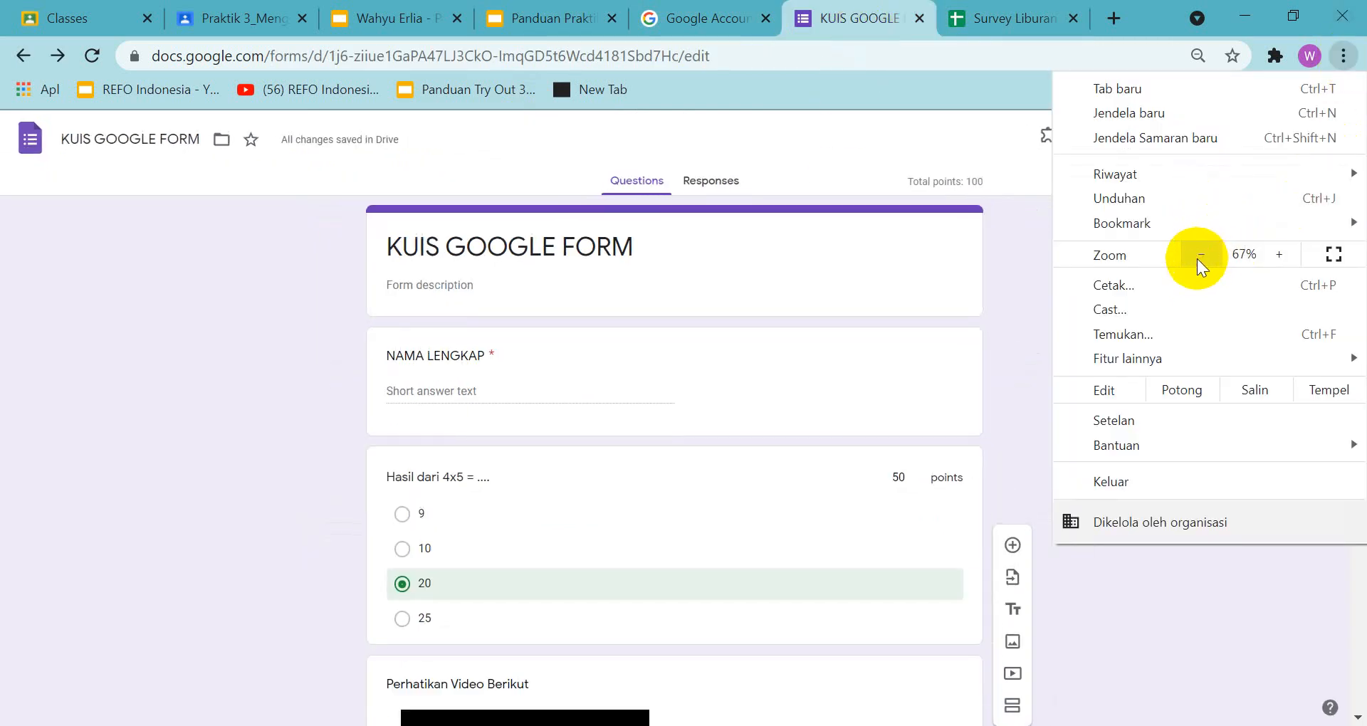
pyautogui.click(984, 346)
pyautogui.scroll(-2, 984, 344)
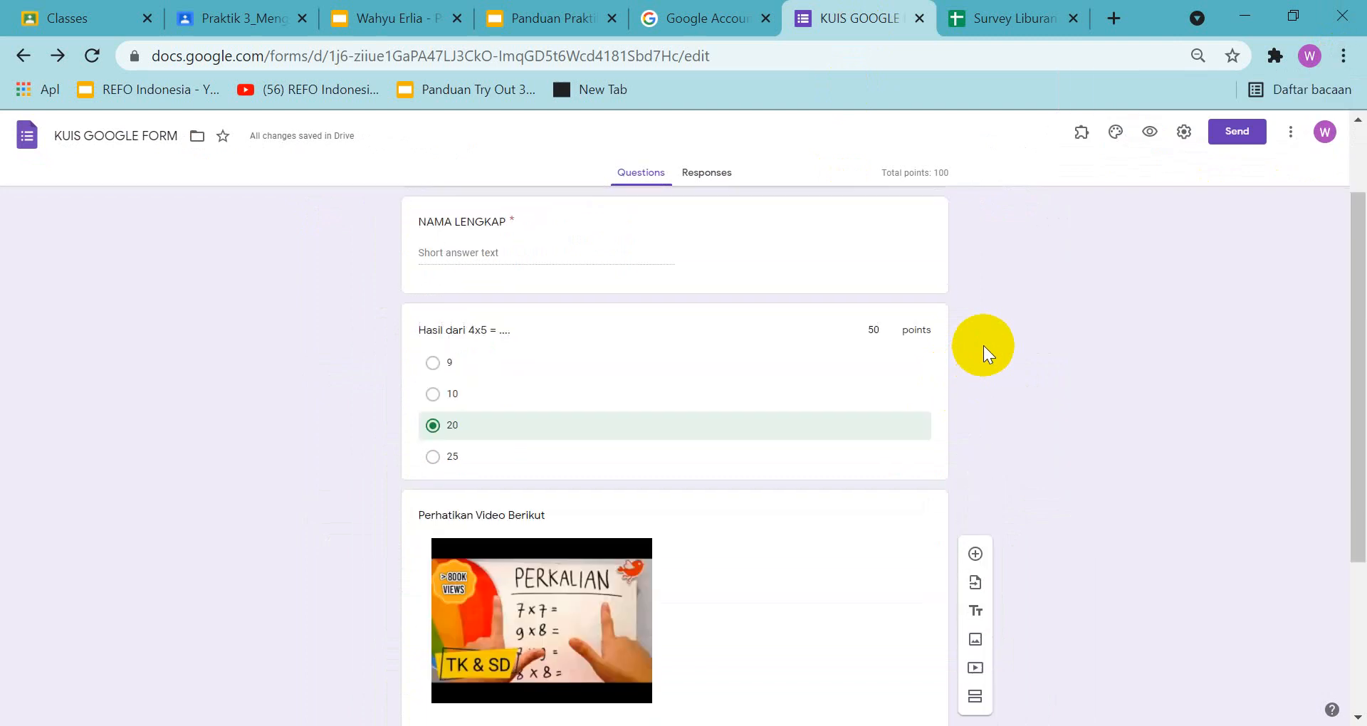
pyautogui.scroll(-2, 984, 345)
pyautogui.scroll(2, 984, 345)
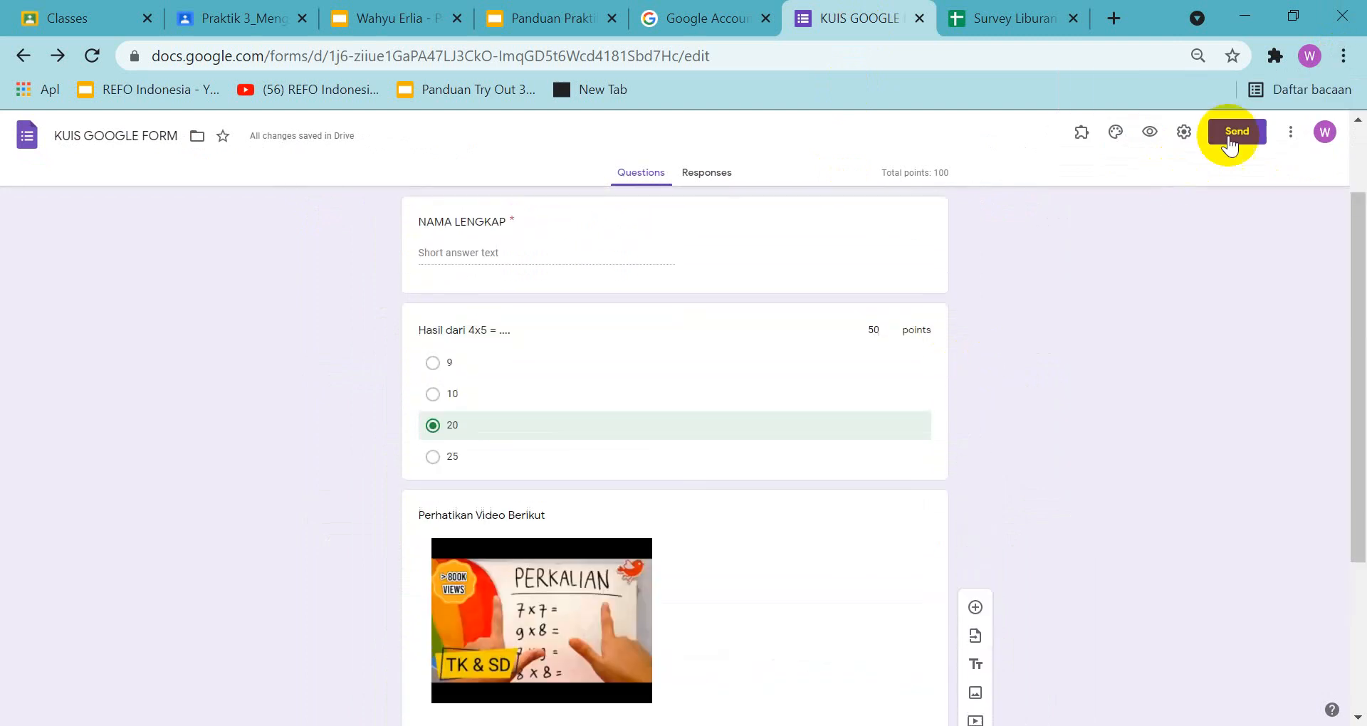
pyautogui.click(1290, 134)
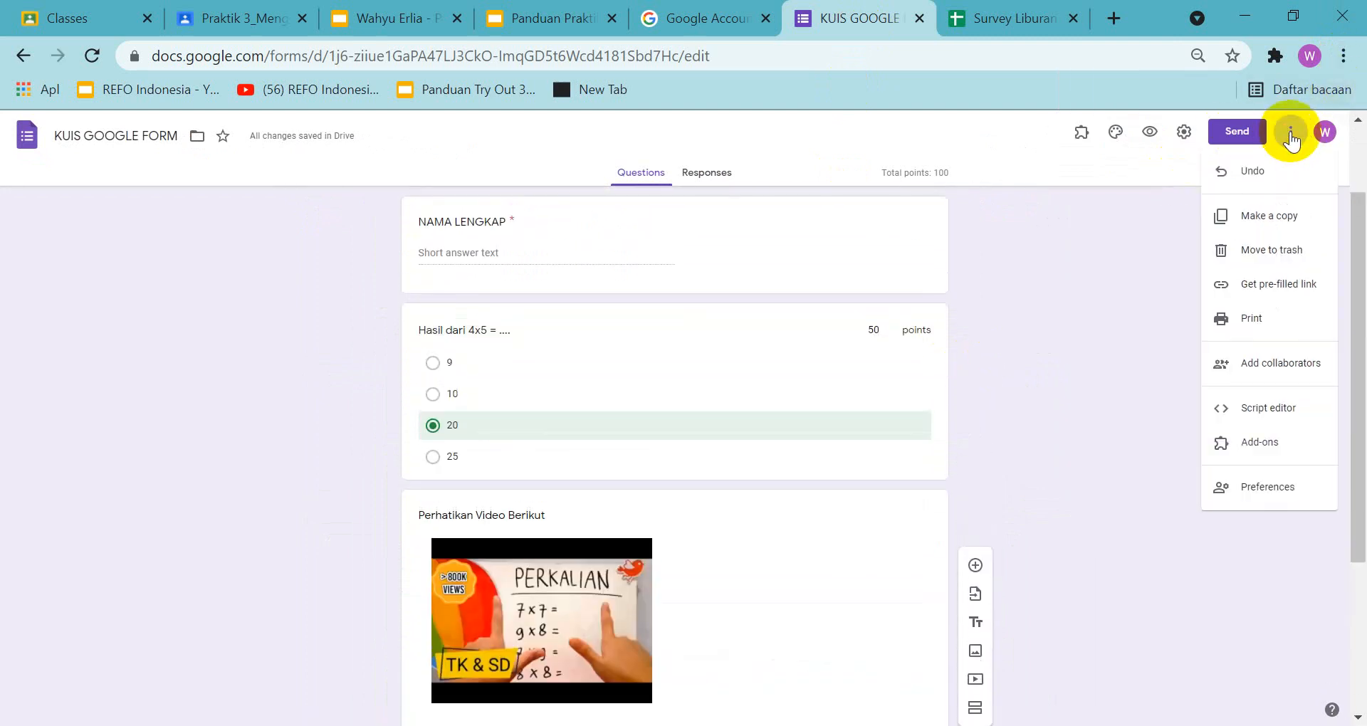
pyautogui.click(1148, 267)
pyautogui.click(1343, 56)
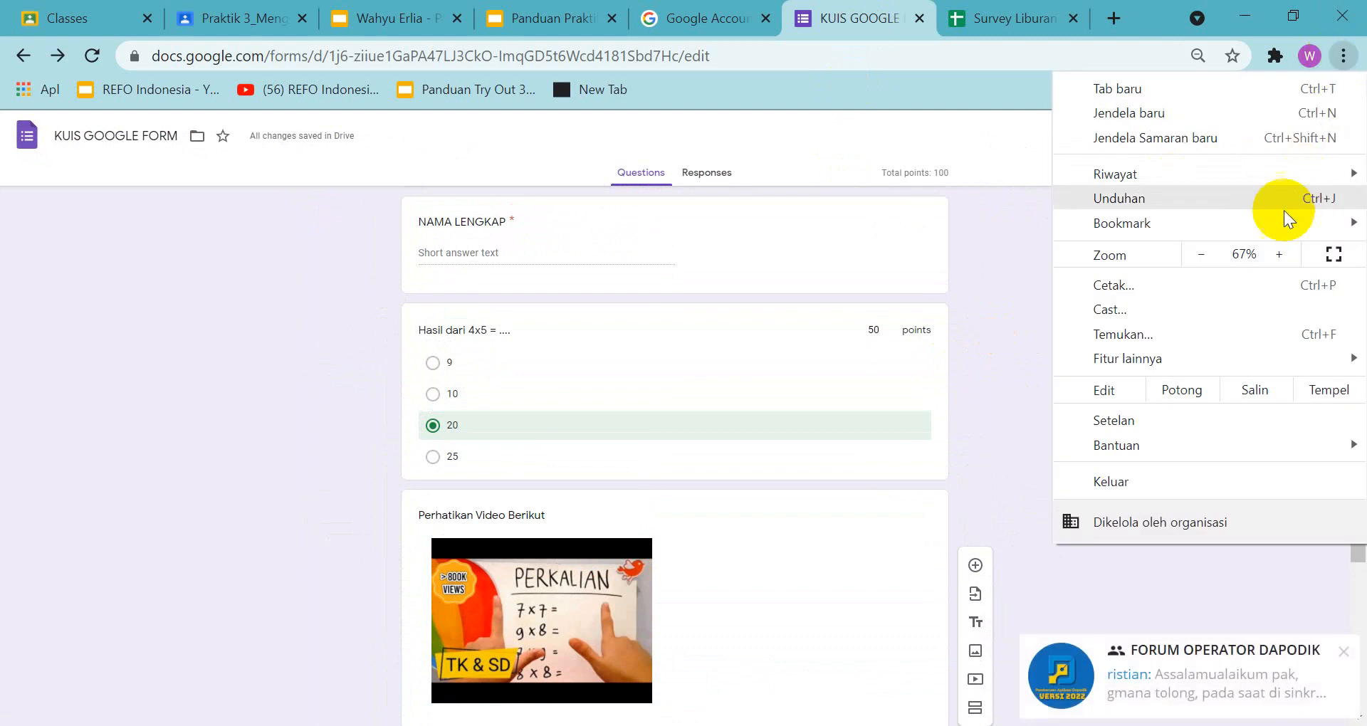
pyautogui.click(1203, 257)
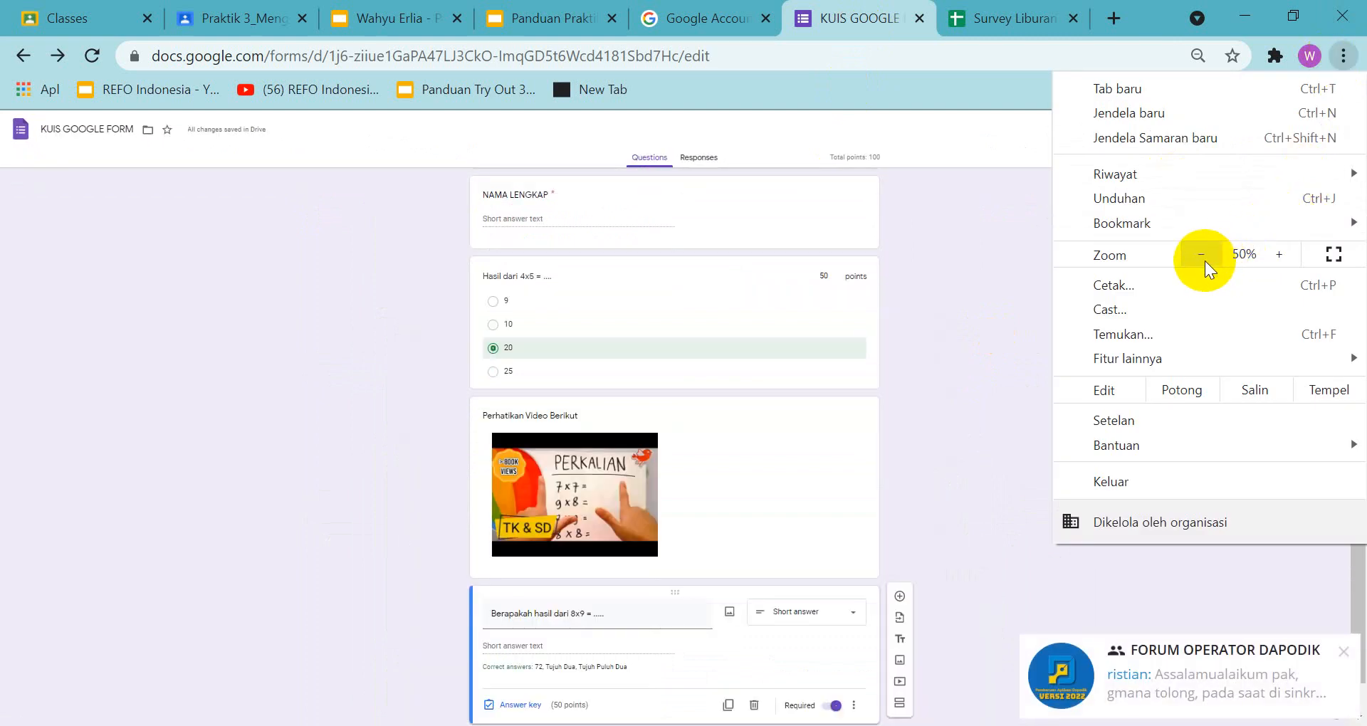
pyautogui.click(965, 354)
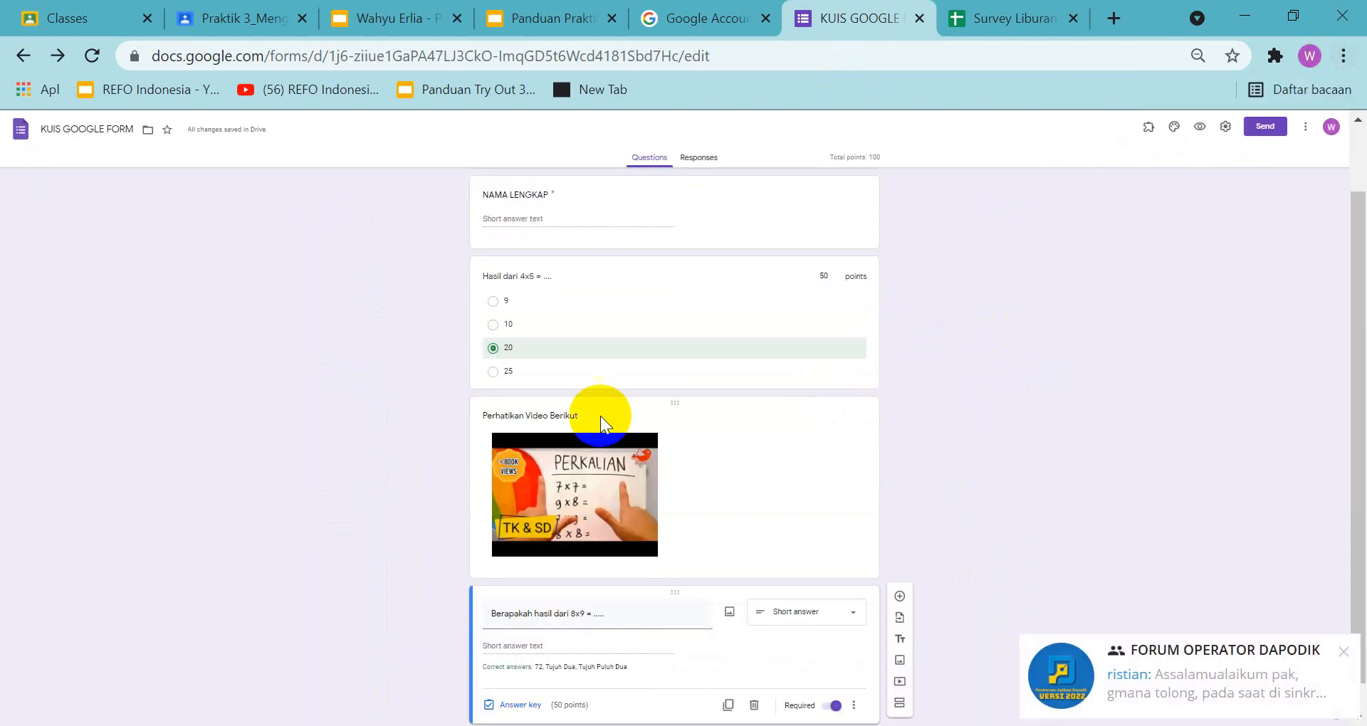
pyautogui.scroll(2, 890, 211)
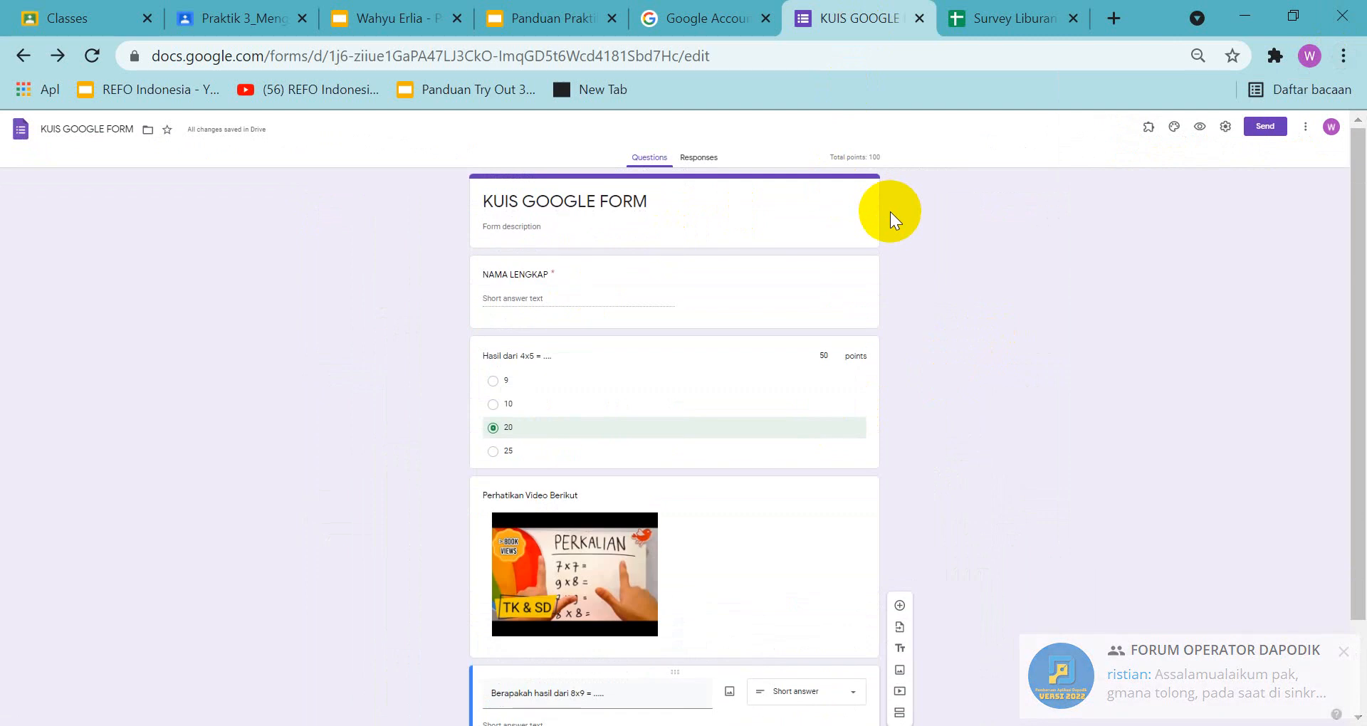
pyautogui.scroll(-2, 907, 225)
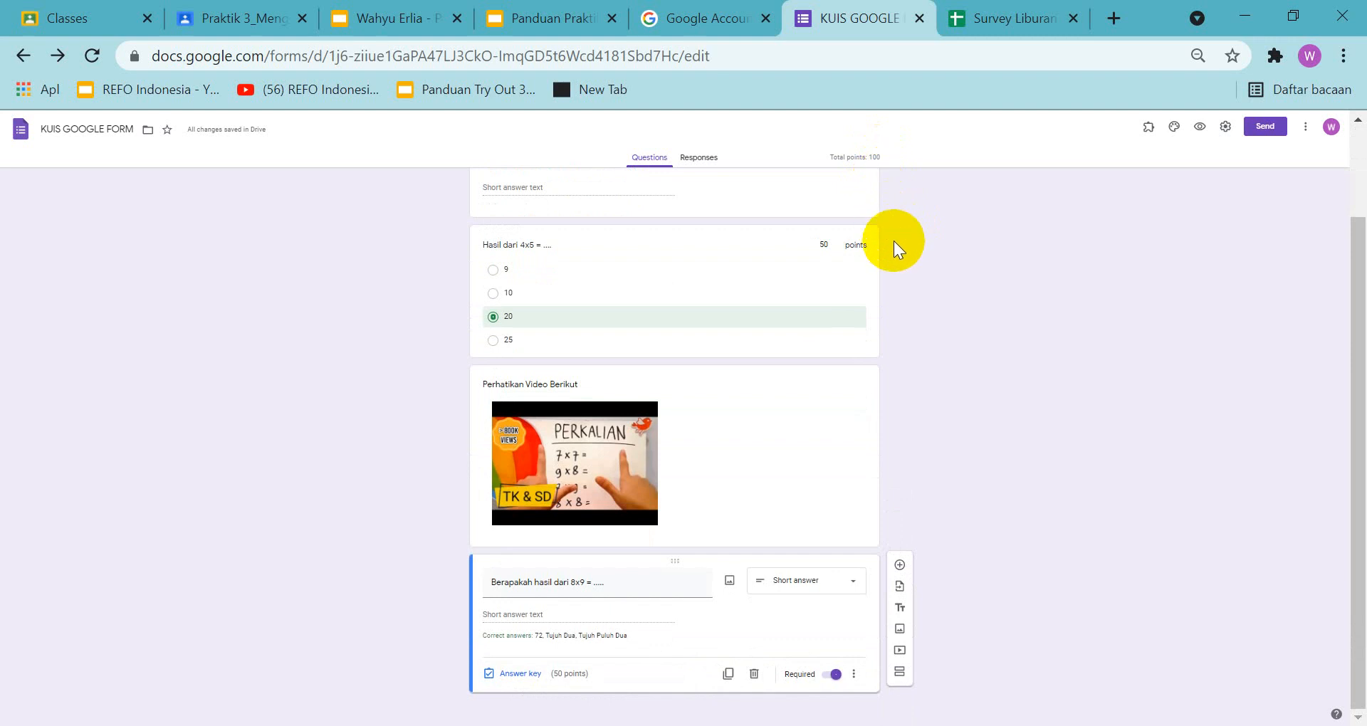
# Capture the quiz form area from the Questions heading down to the 8x9 question and copy the screenshot to the clipboard
pyautogui.press('shift+super+s')
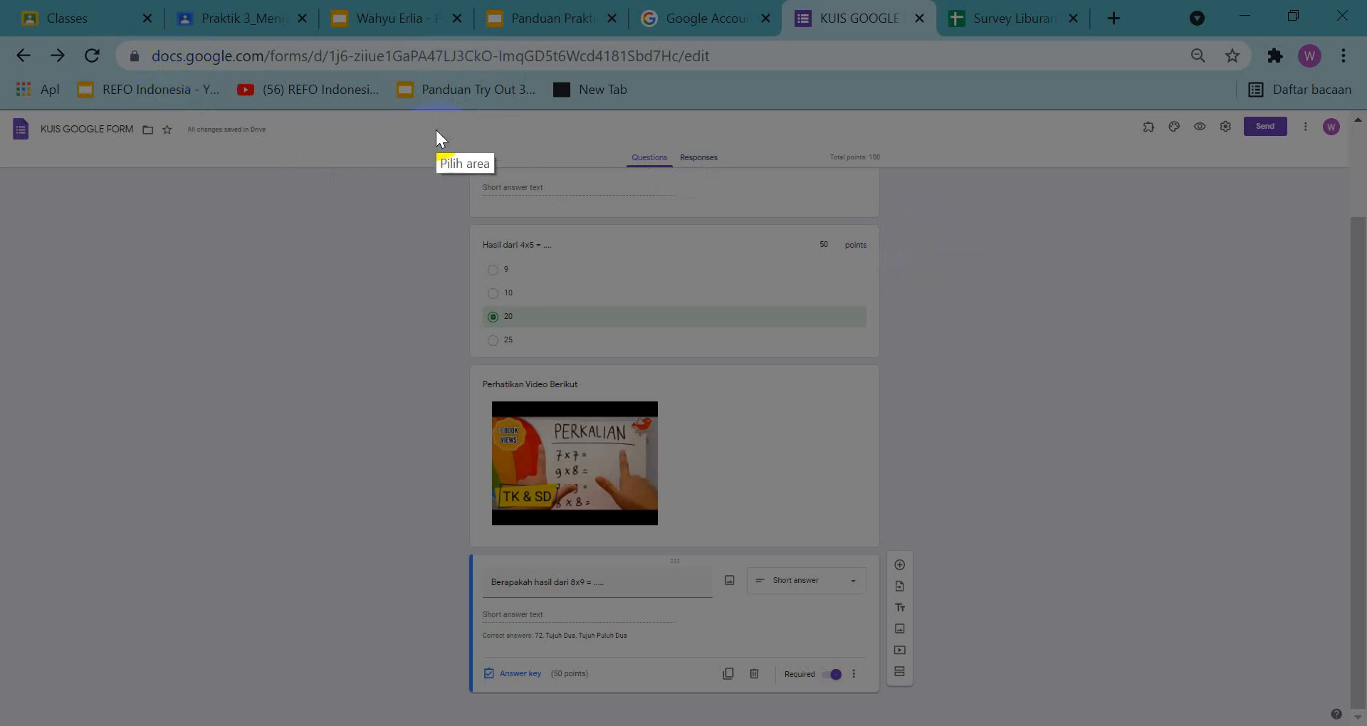
pyautogui.moveTo(436, 129)
pyautogui.mouseDown()
pyautogui.moveTo(817, 381)
pyautogui.moveTo(968, 725)
pyautogui.moveTo(926, 713)
pyautogui.mouseUp()
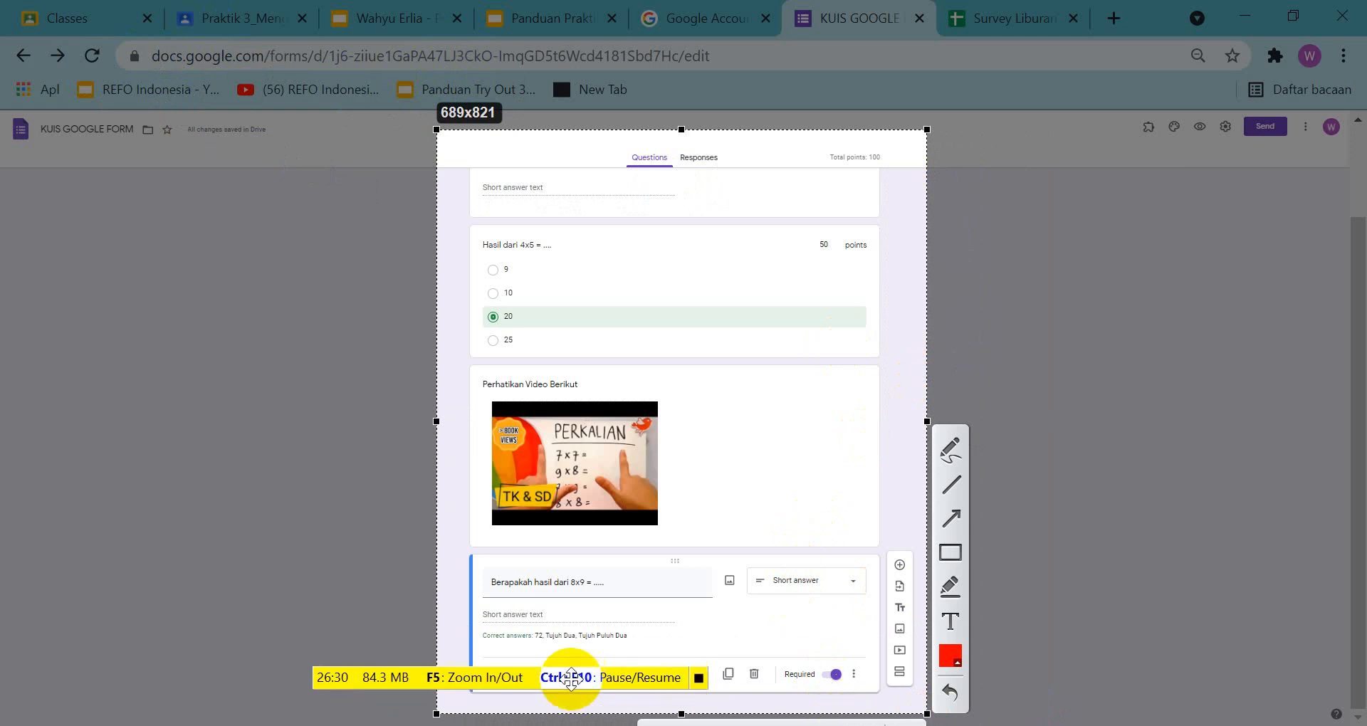
pyautogui.hotkey('ctrl', 'c')
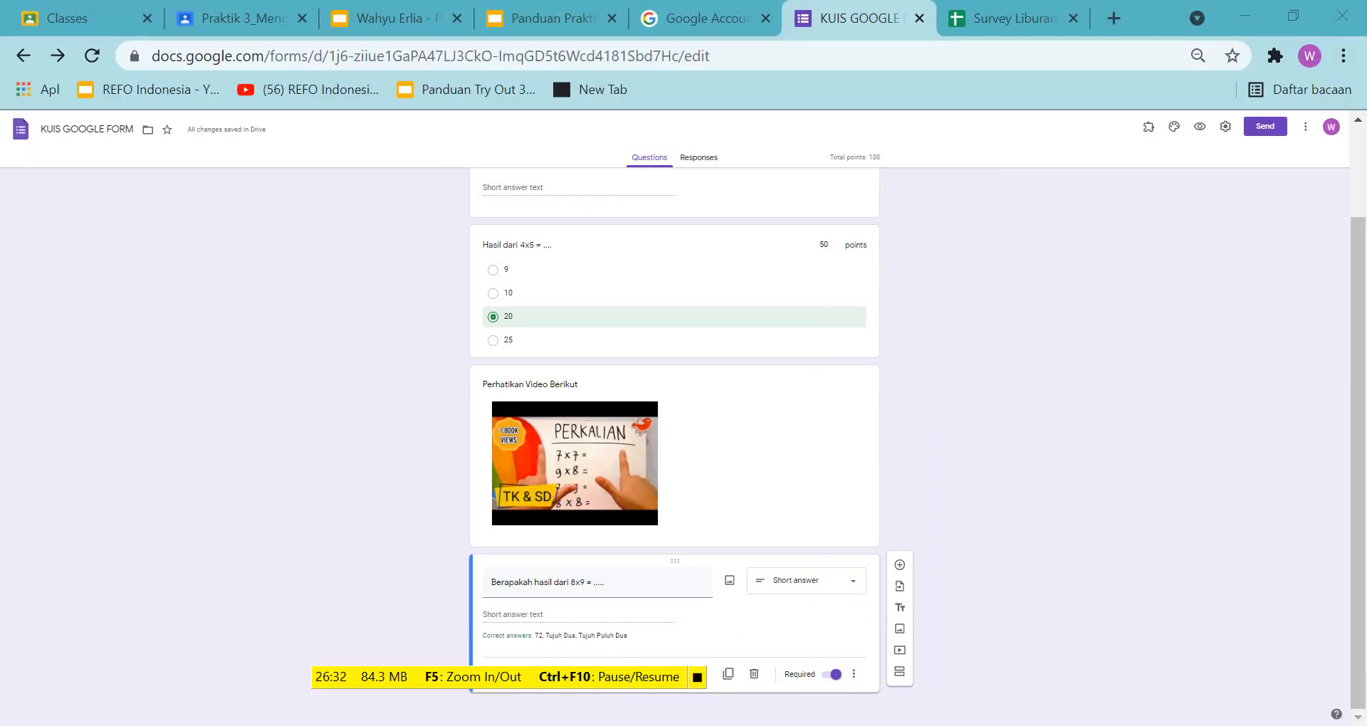
# Paste the quiz screenshot onto slide 8 of the assignment presentation, centre it and reduce its height to clear the instruction text
pyautogui.click(404, 17)
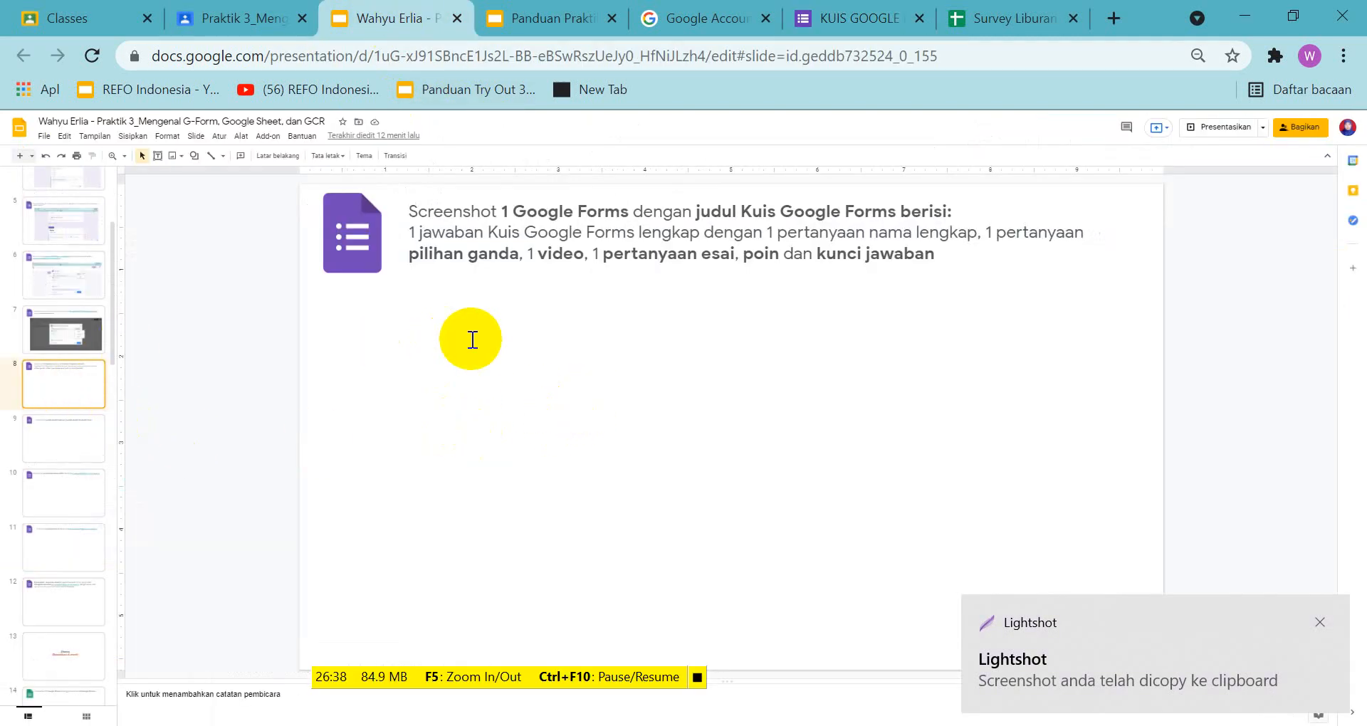
pyautogui.hotkey('ctrl', 'v')
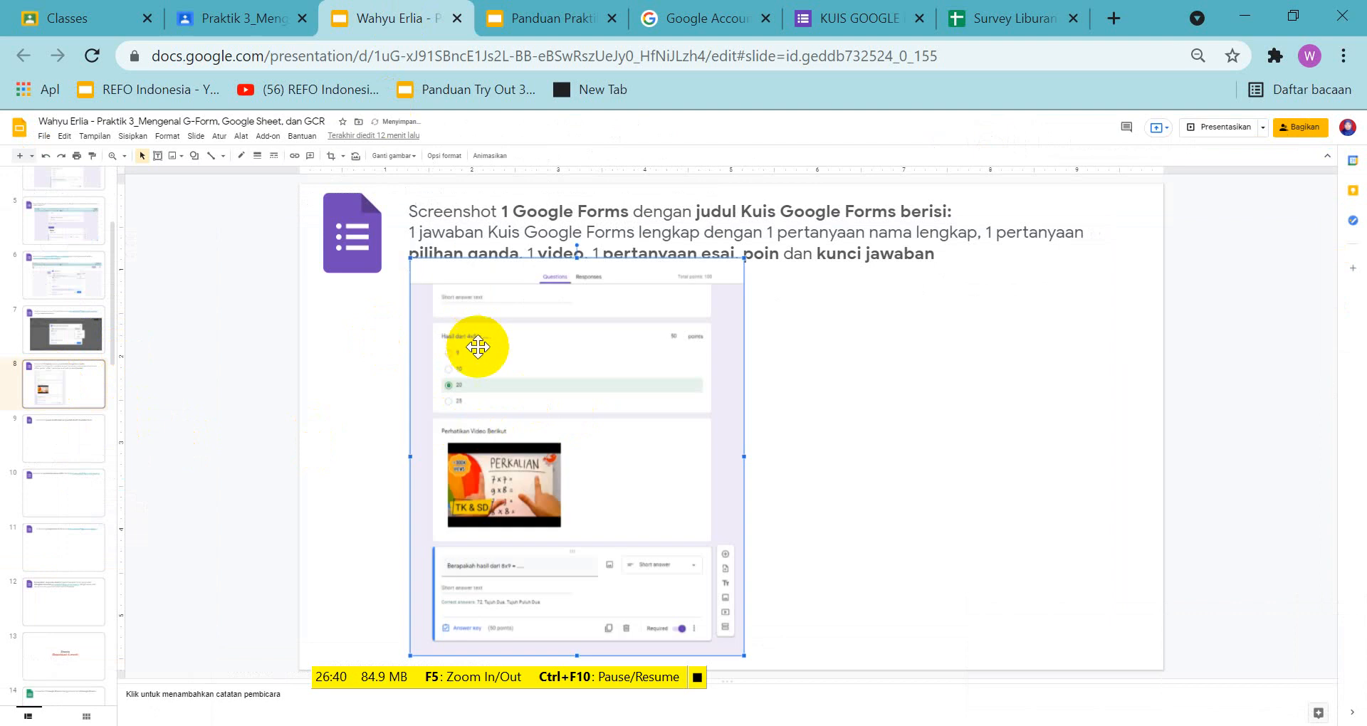
pyautogui.moveTo(642, 391); pyautogui.dragTo(746, 375)
pyautogui.moveTo(735, 257); pyautogui.dragTo(741, 289)
pyautogui.click(969, 317)
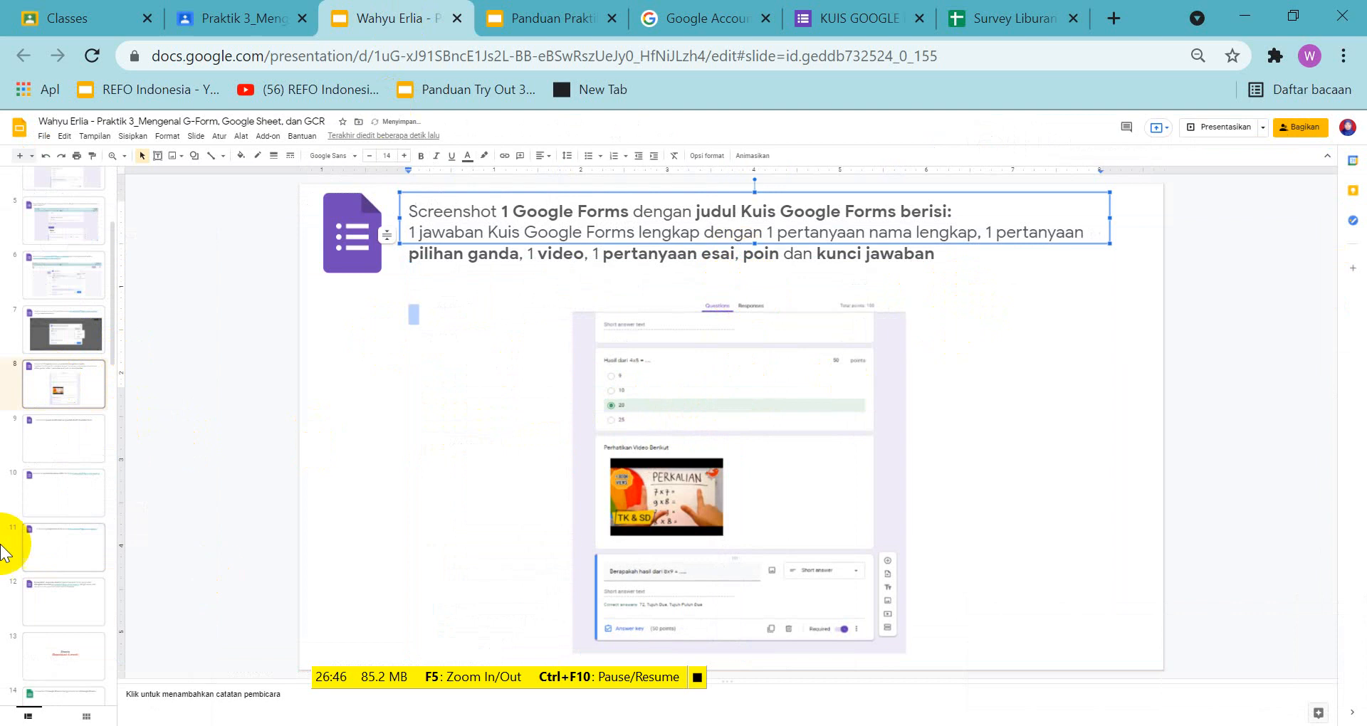
# Open slide 9 of the assignment presentation, about the edited confirmation message, and set the slide zoom to 100%
pyautogui.click(44, 456)
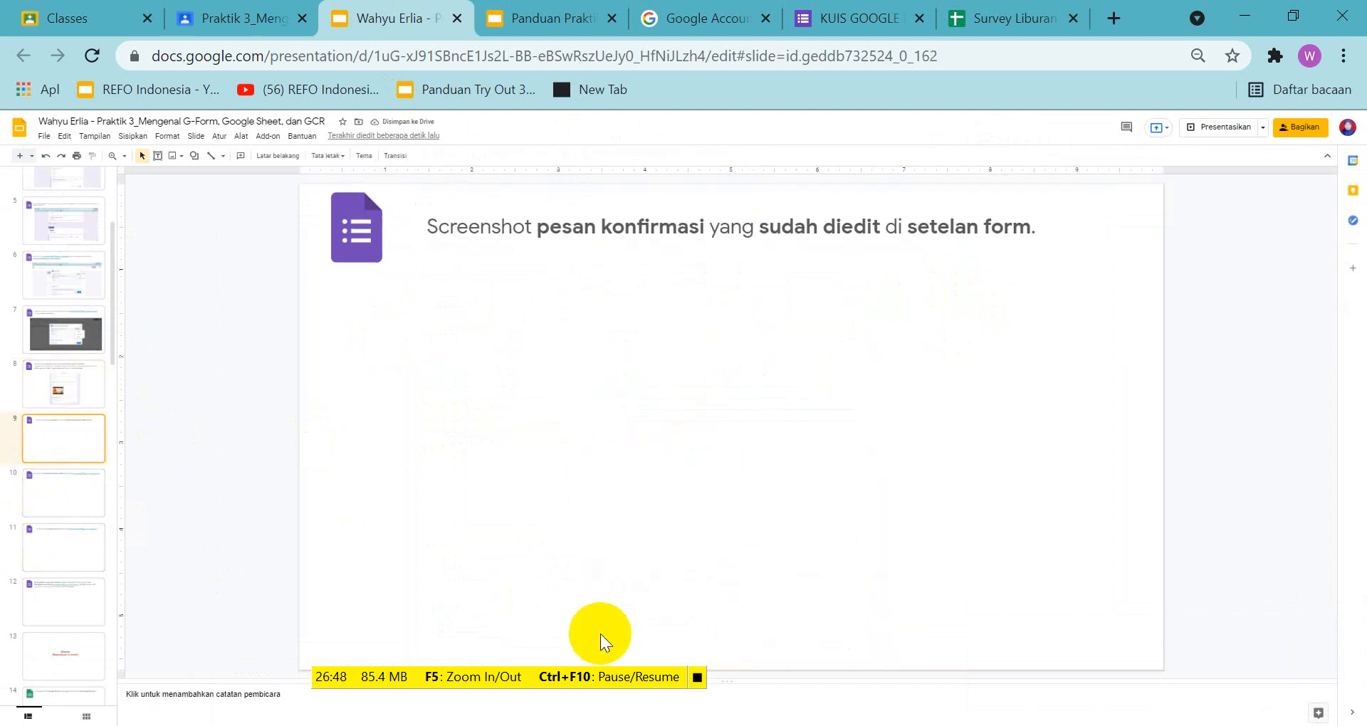
pyautogui.click(125, 156)
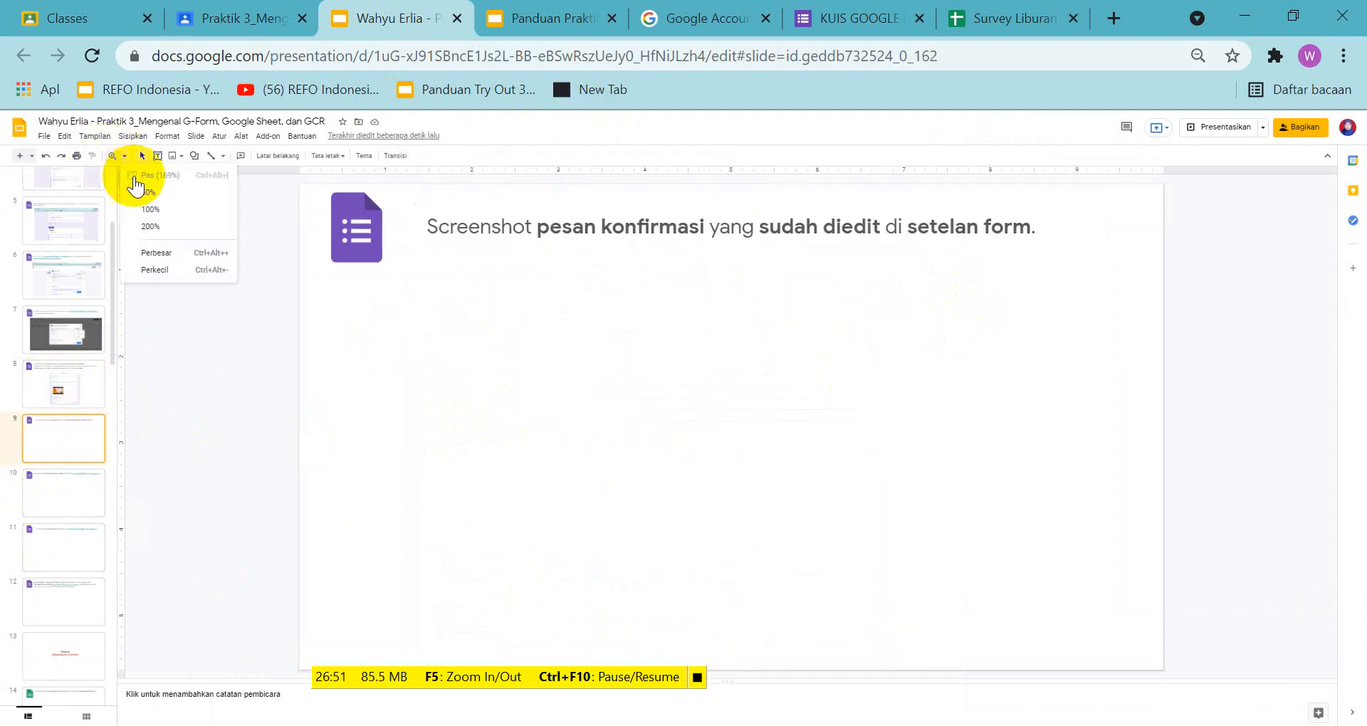
pyautogui.click(160, 208)
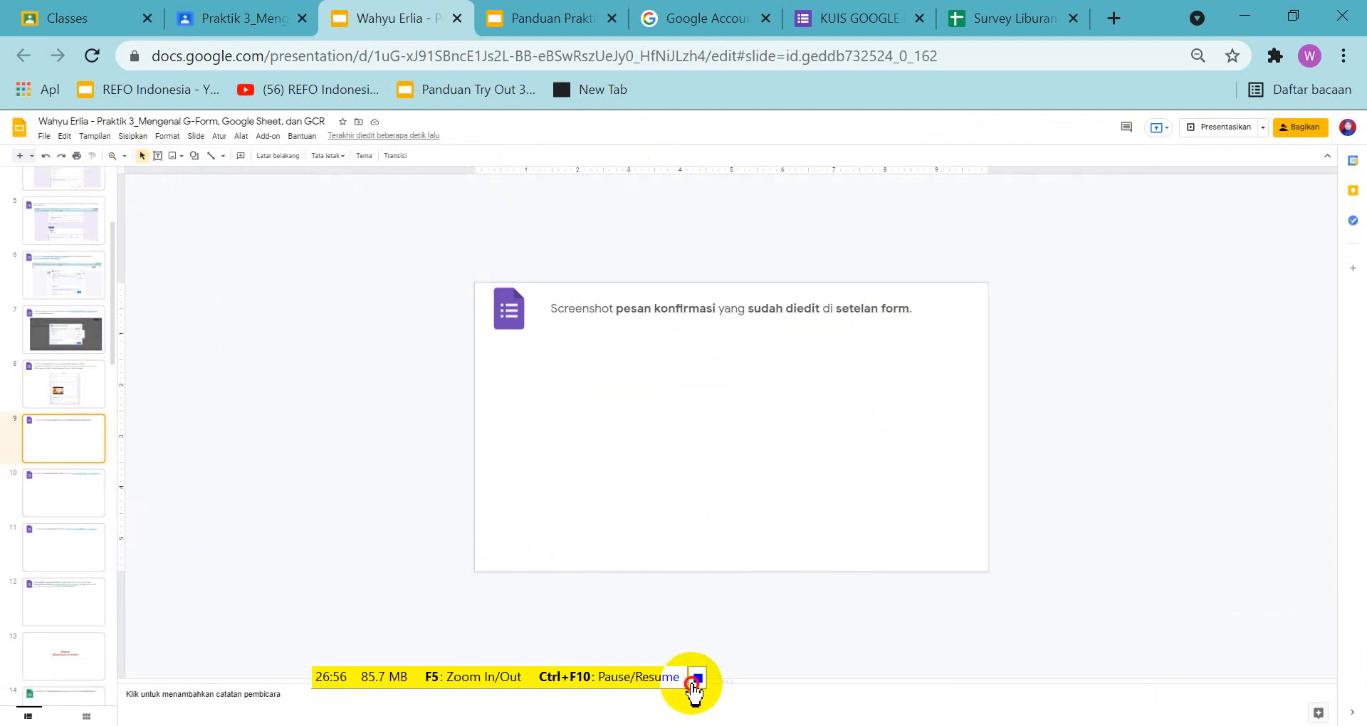
# Restore the browser zoom to 90%
pyautogui.click(1343, 55)
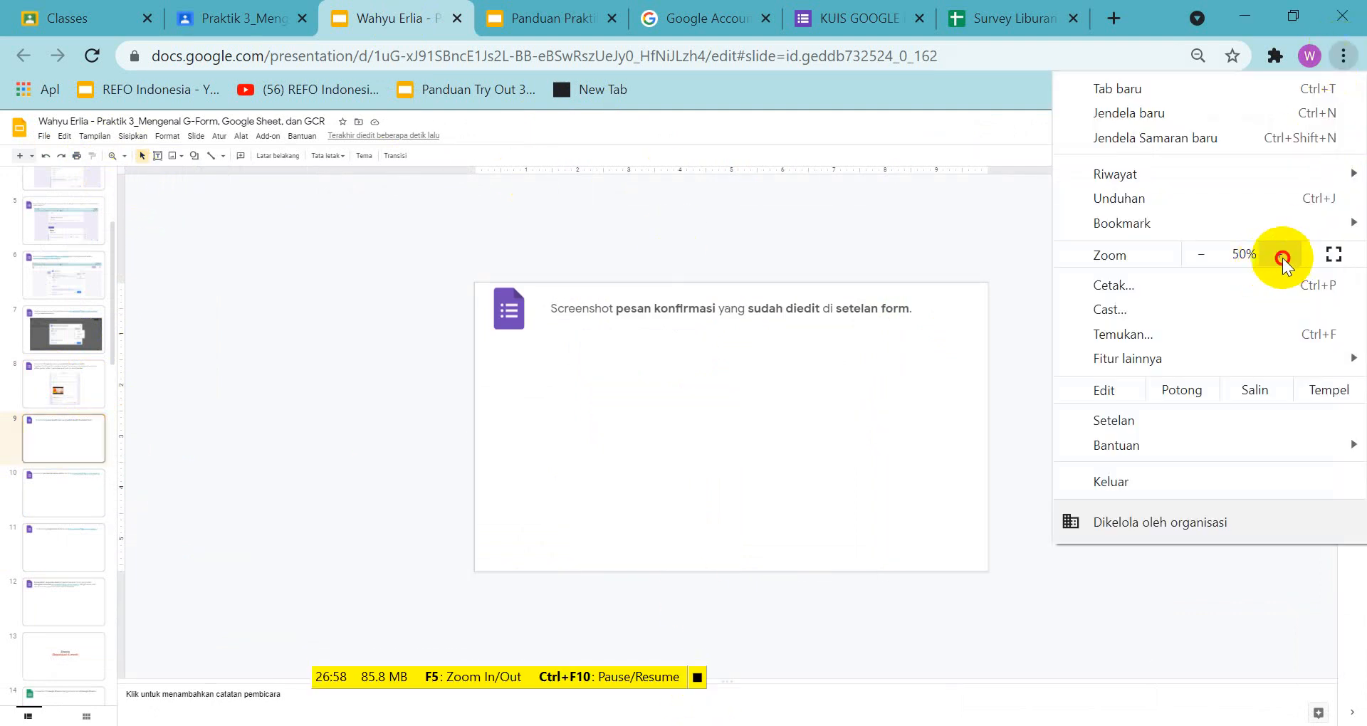
pyautogui.click(1284, 257)
pyautogui.click(1283, 258)
pyautogui.click(1283, 257)
pyautogui.click(1283, 258)
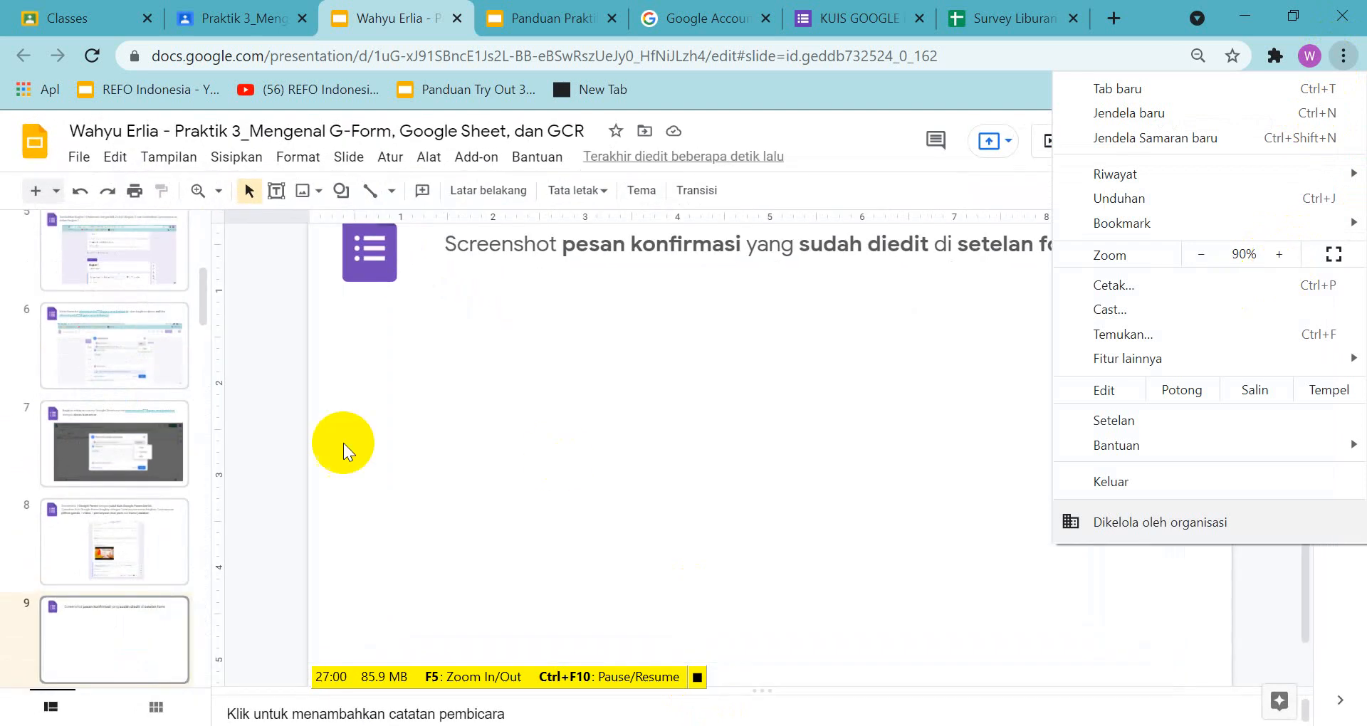
pyautogui.click(257, 425)
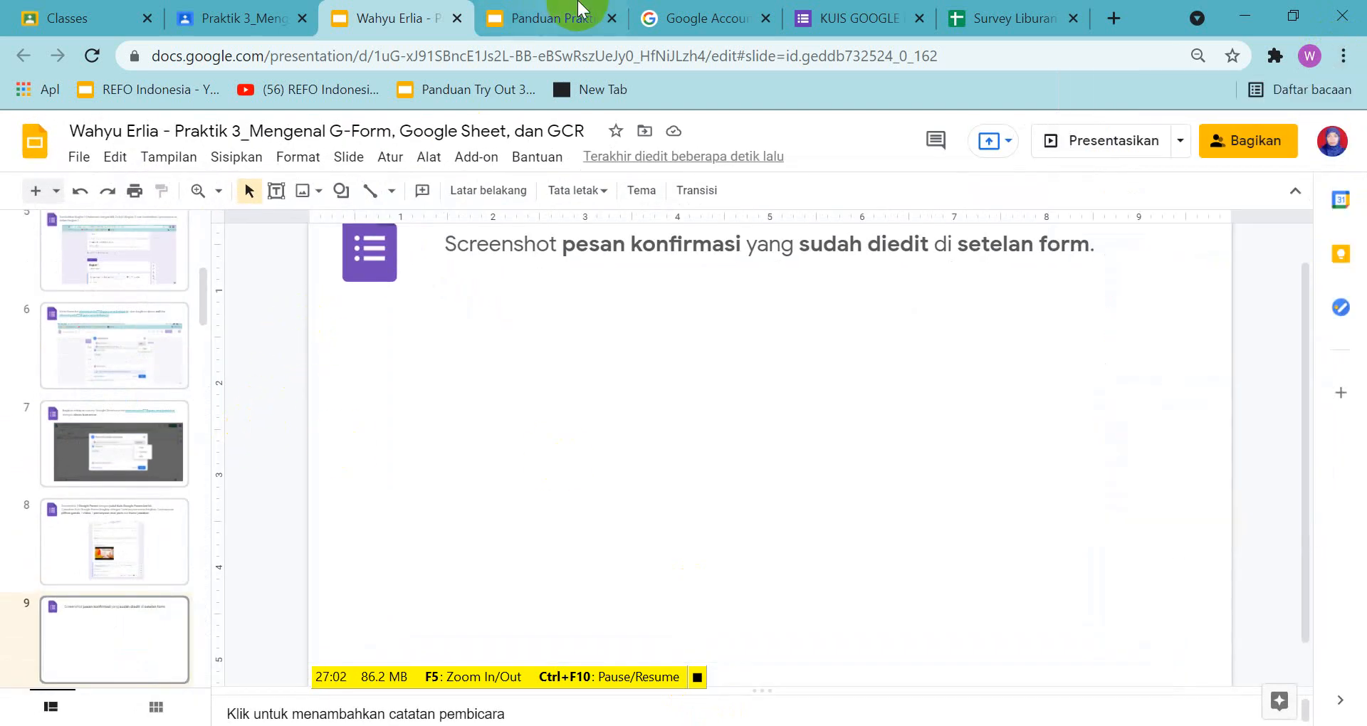
# Enlarge slide 9 of the guide presentation and examine the sample confirmation message in the form settings
pyautogui.click(563, 18)
pyautogui.scroll(-3, 156, 425)
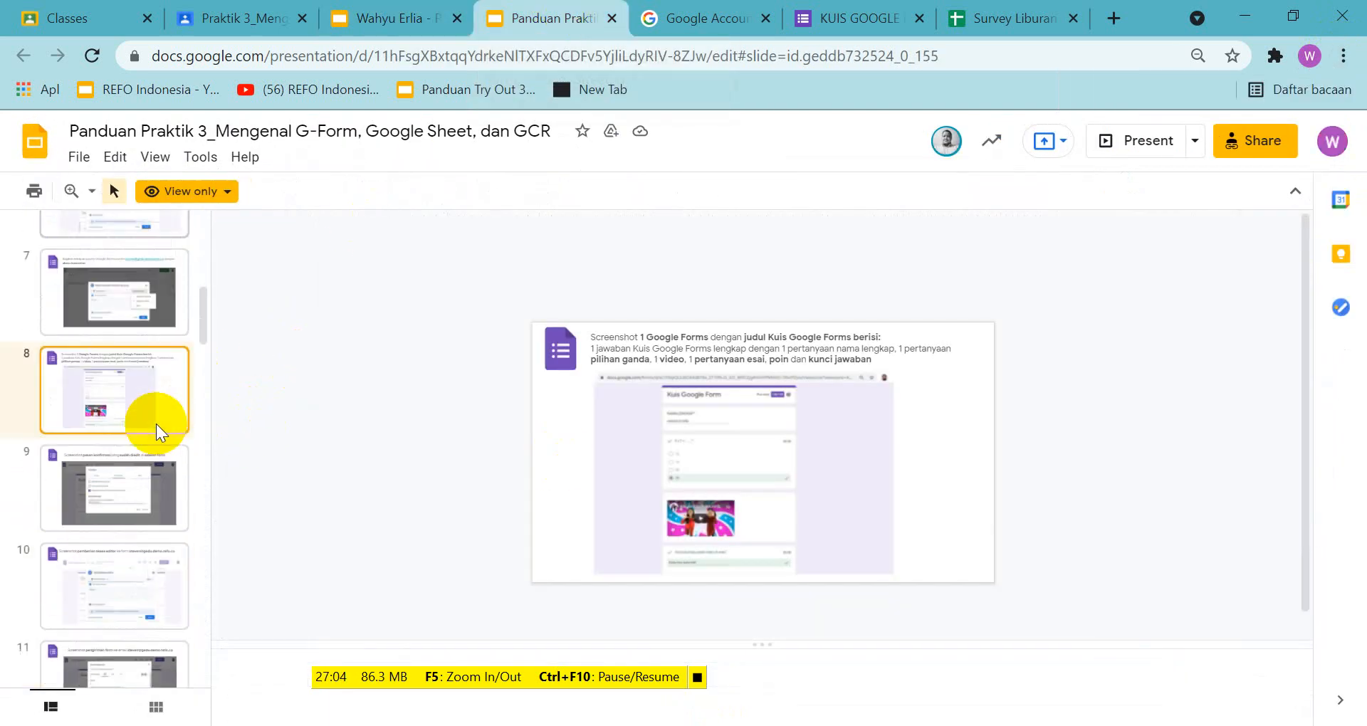
pyautogui.click(125, 470)
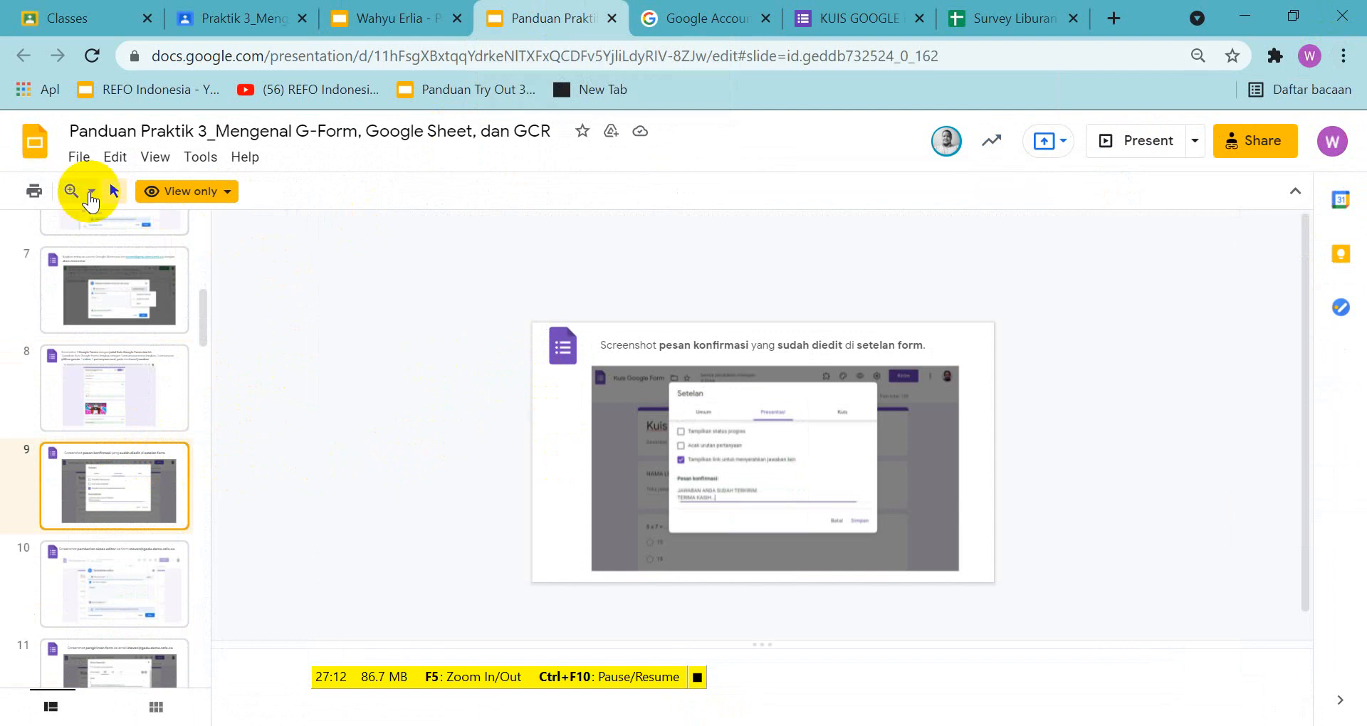
pyautogui.click(91, 191)
pyautogui.click(128, 287)
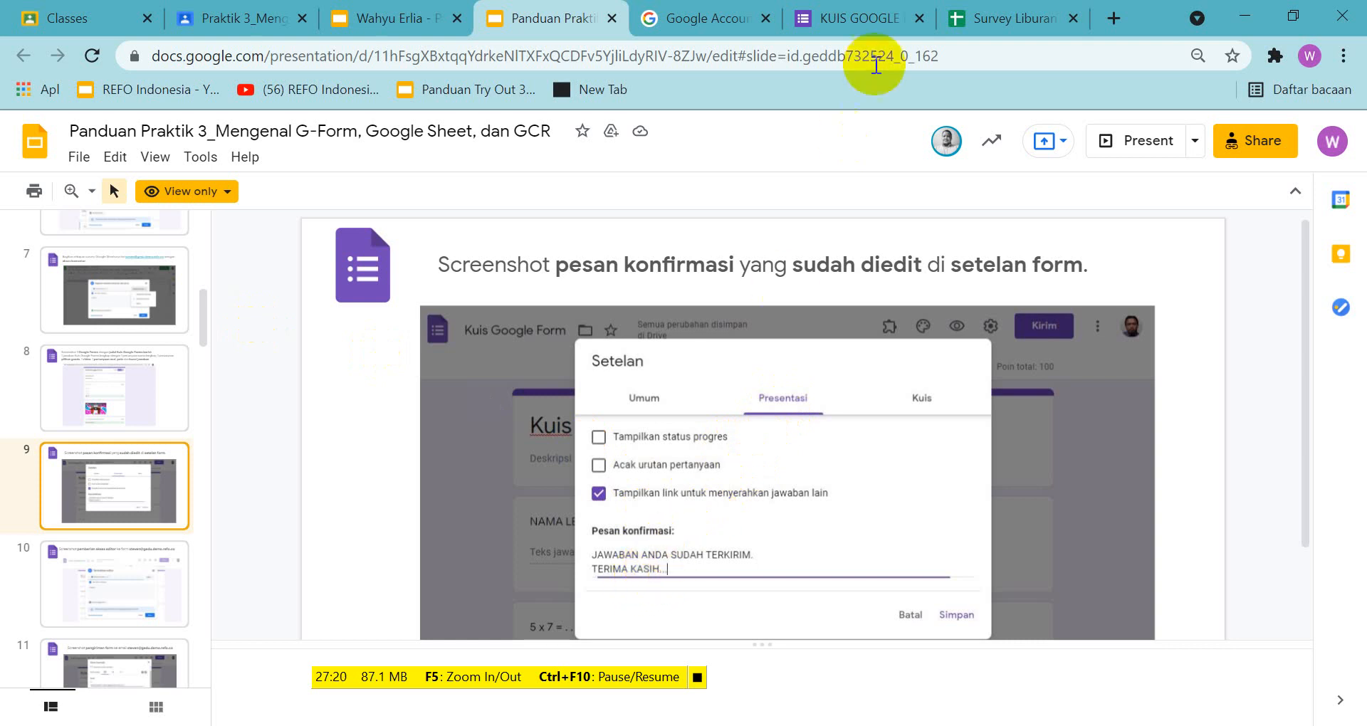
# Open the quiz form's presentation settings and compare them with the sample confirmation message on slide 9 of the guide presentation
pyautogui.click(868, 18)
pyautogui.scroll(3, 860, 262)
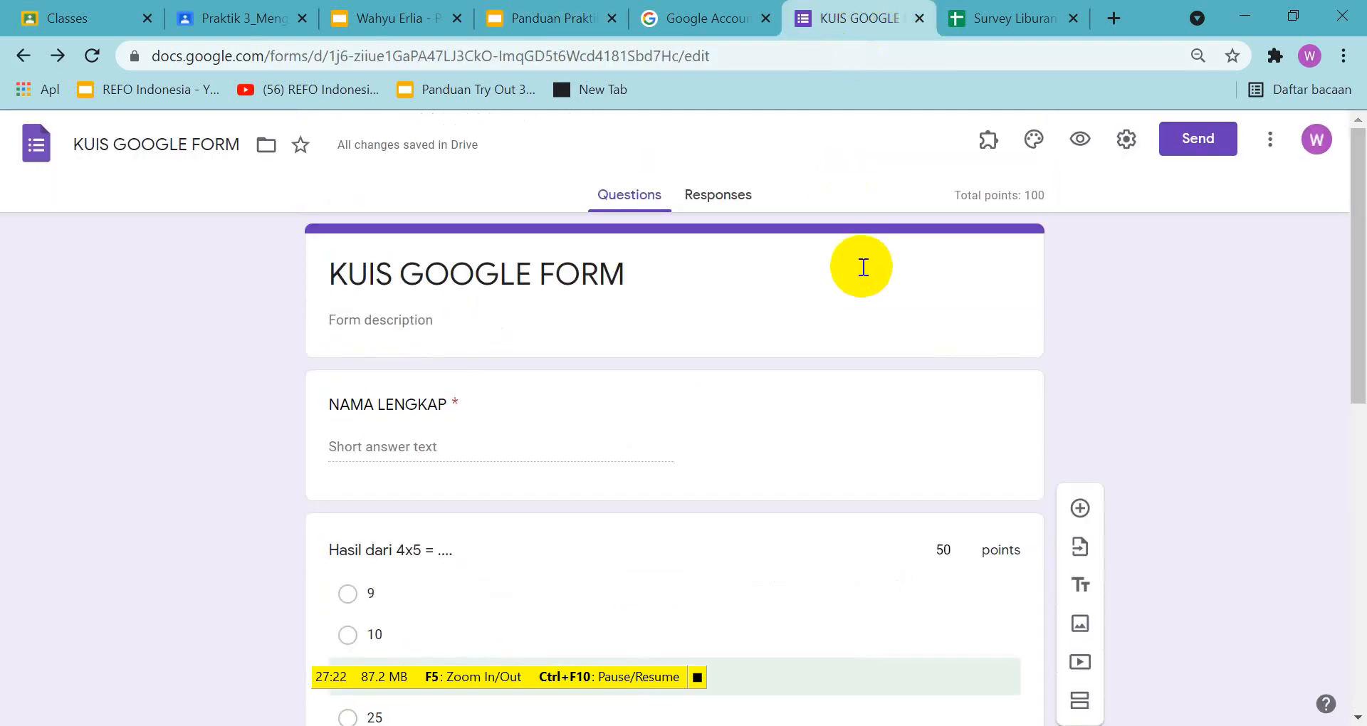
pyautogui.click(1128, 143)
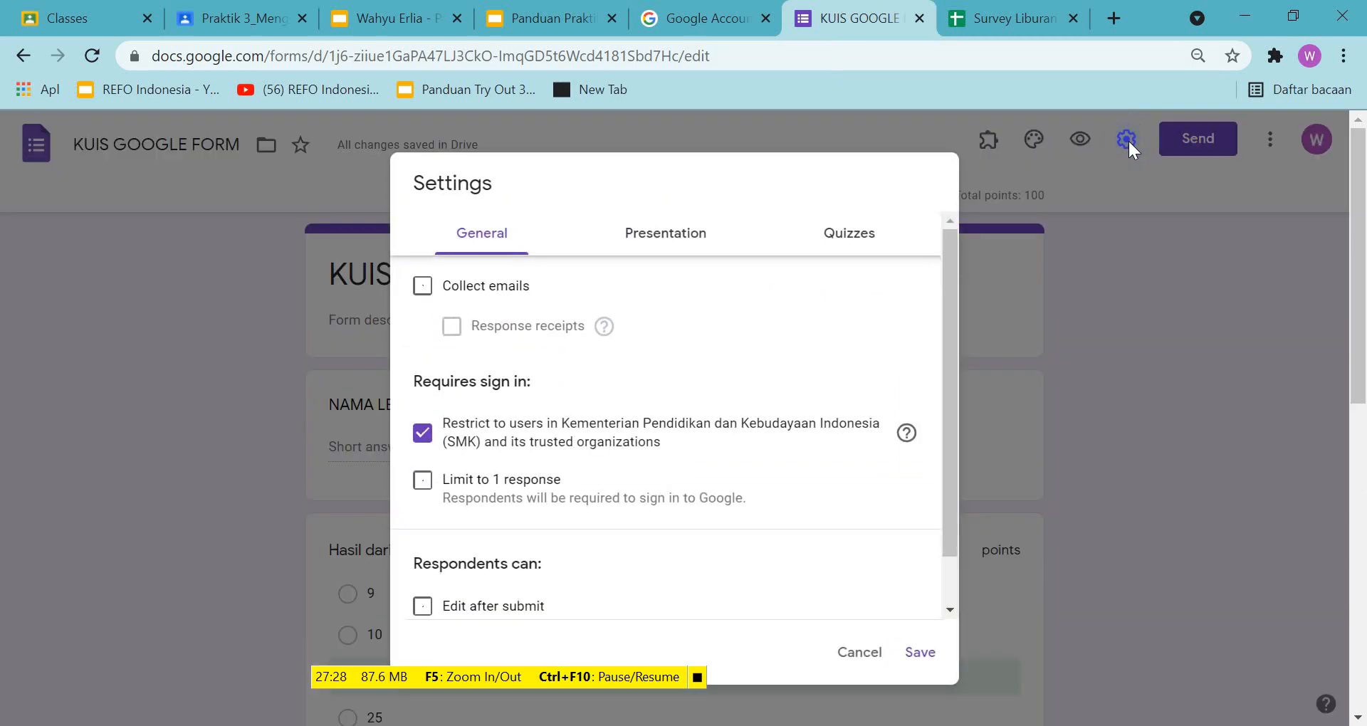
pyautogui.click(666, 244)
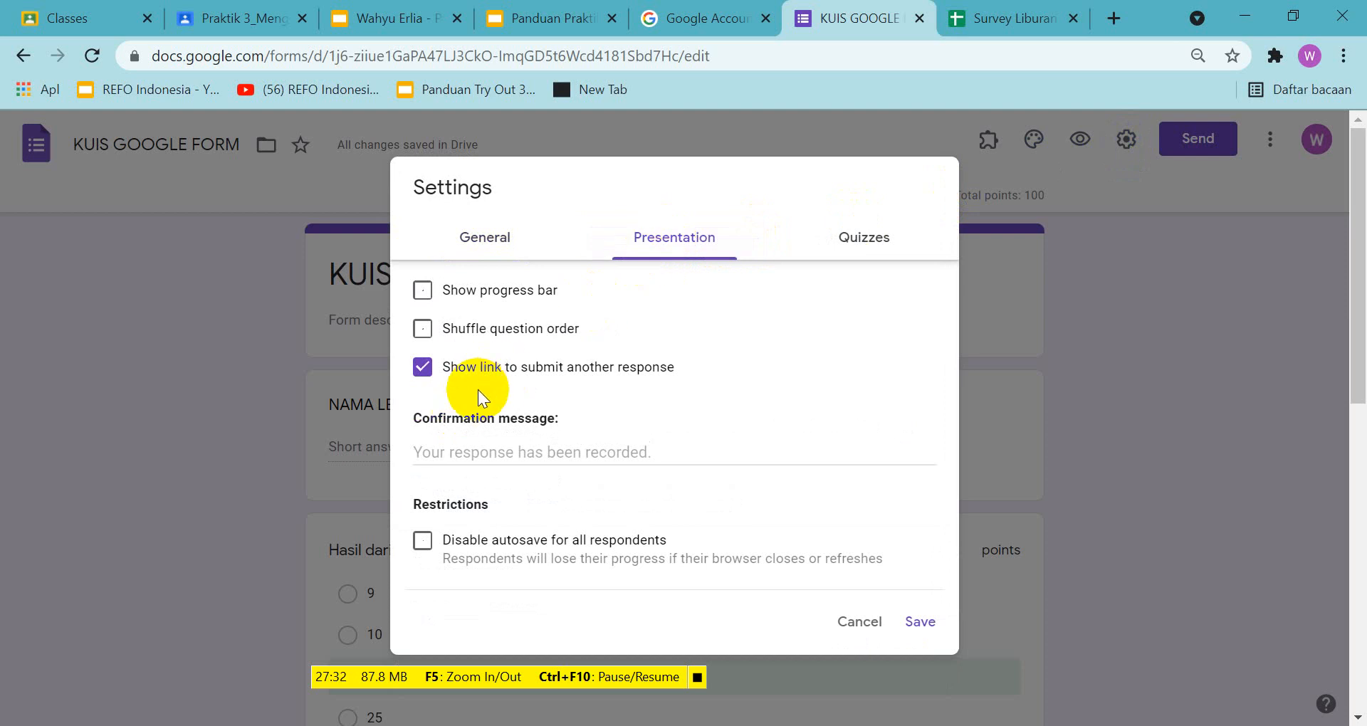
pyautogui.click(549, 17)
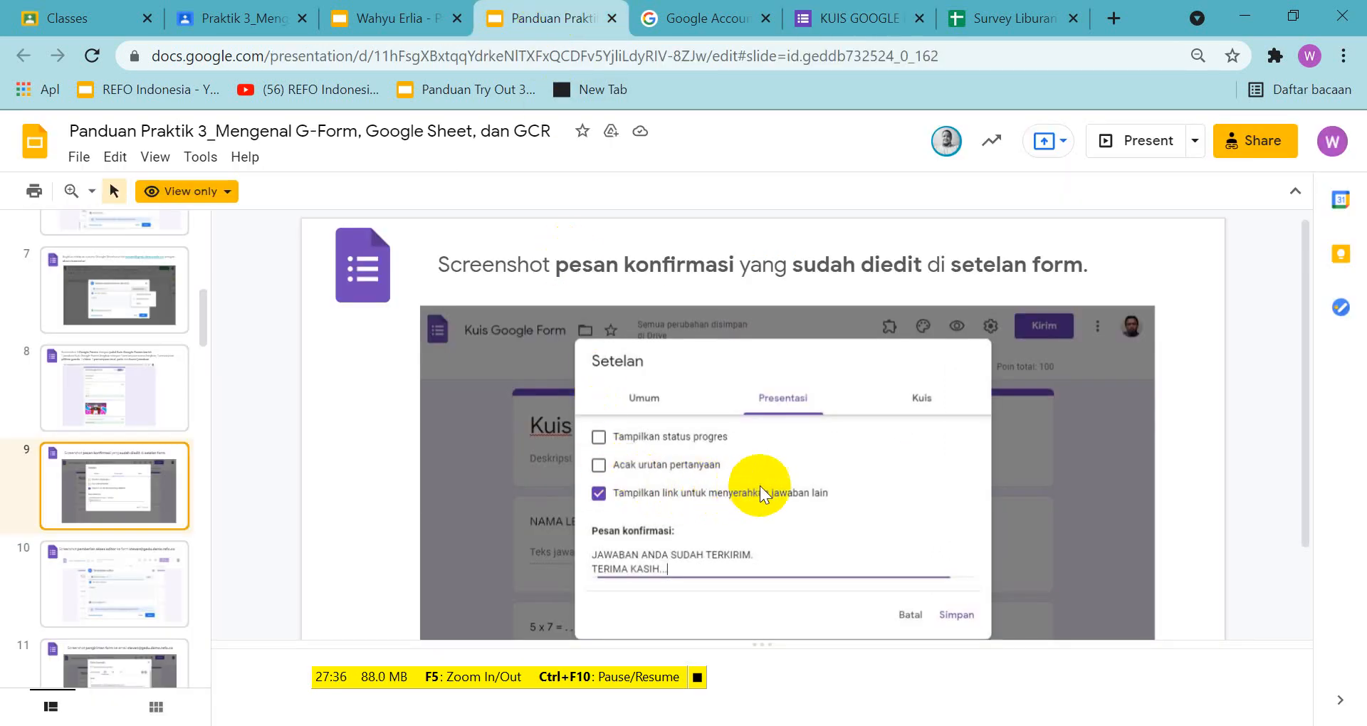
pyautogui.click(886, 19)
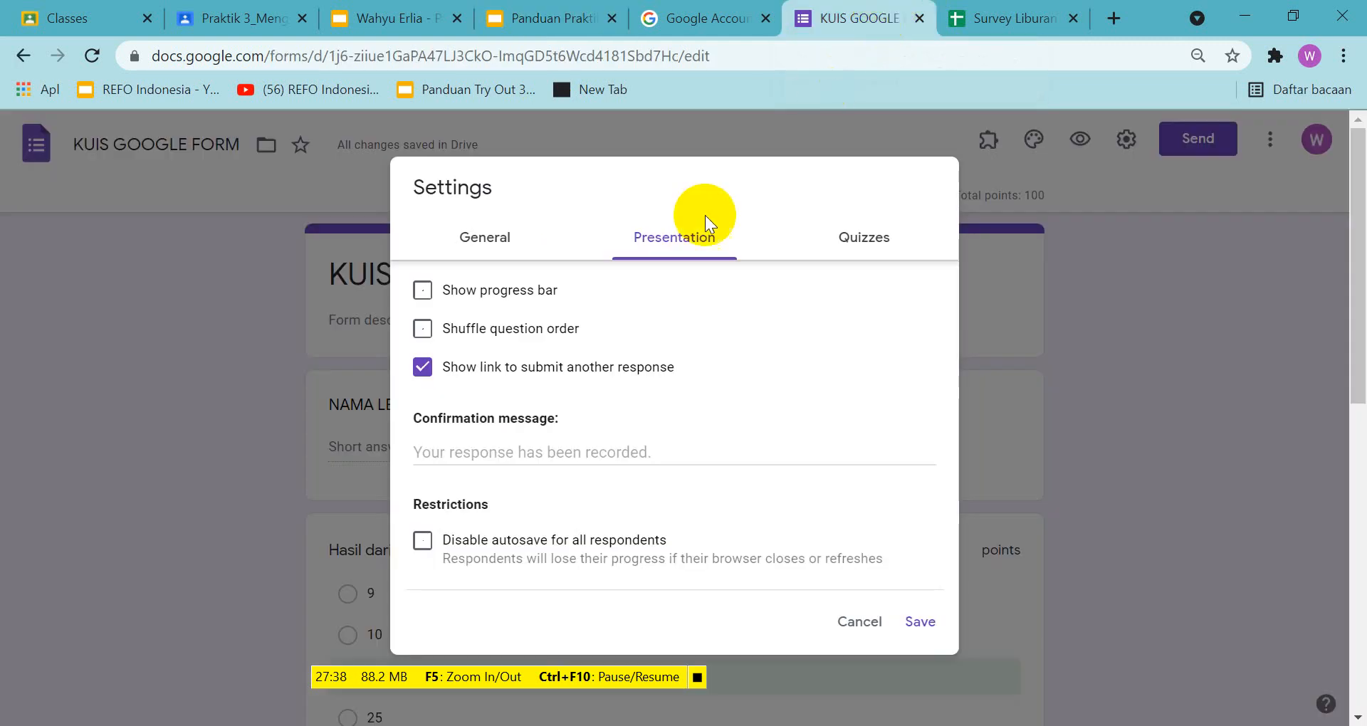
pyautogui.click(529, 20)
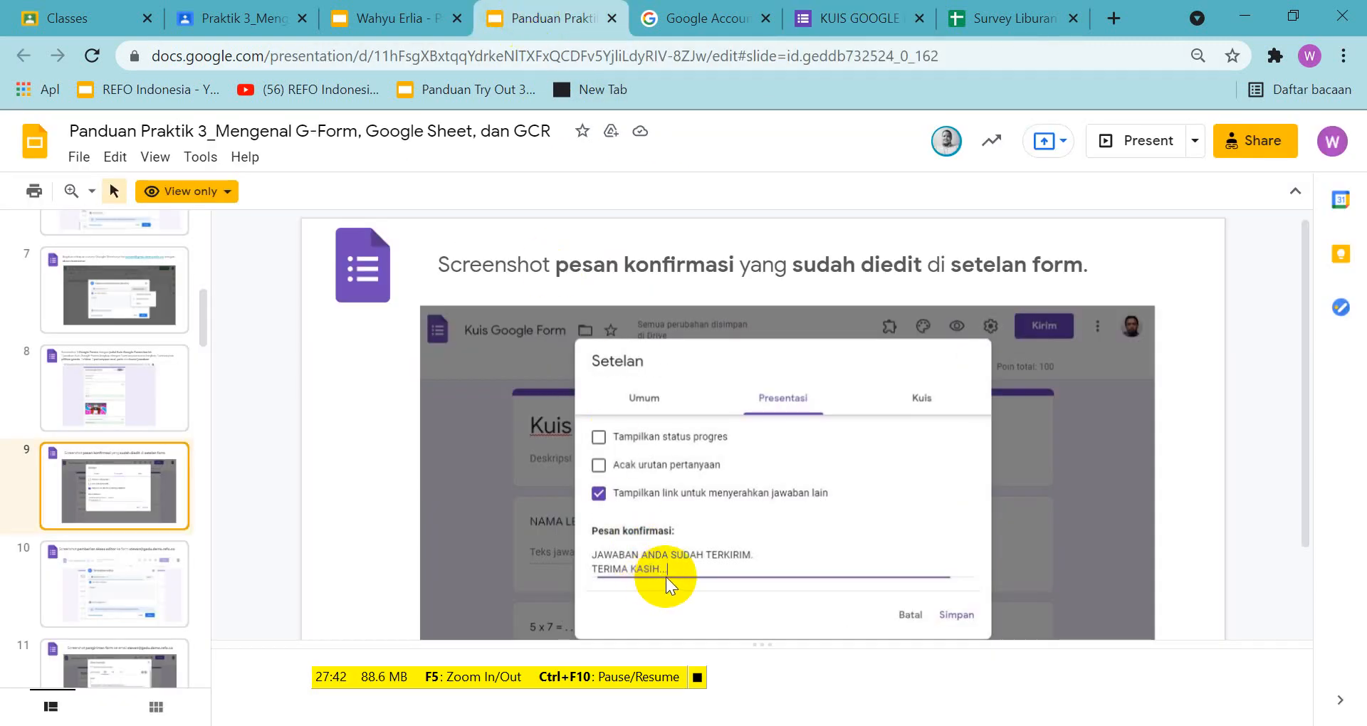
pyautogui.click(879, 18)
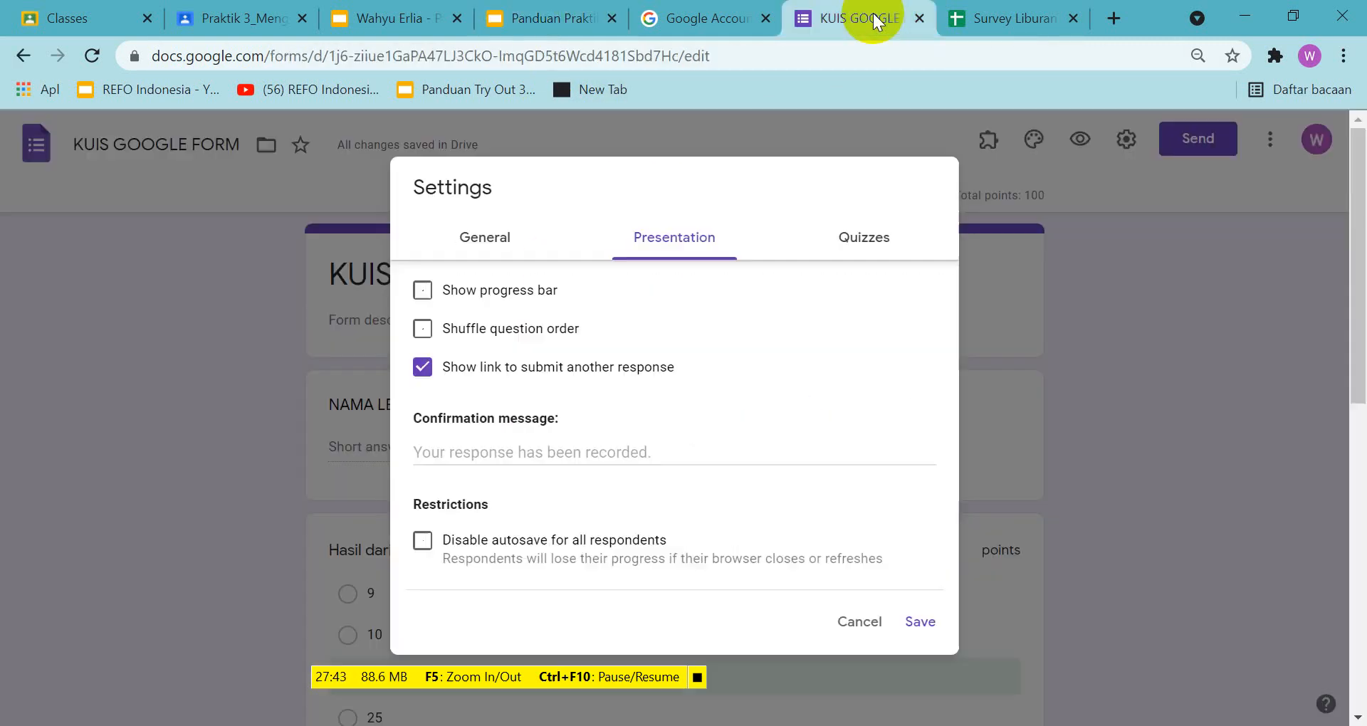
# Enter "JAWABAN ANDA SUDAH TERKIRIM, TERIM KASIH" as the form's confirmation message and check it against the guide's sample
pyautogui.click(645, 448)
pyautogui.write('JAWA')
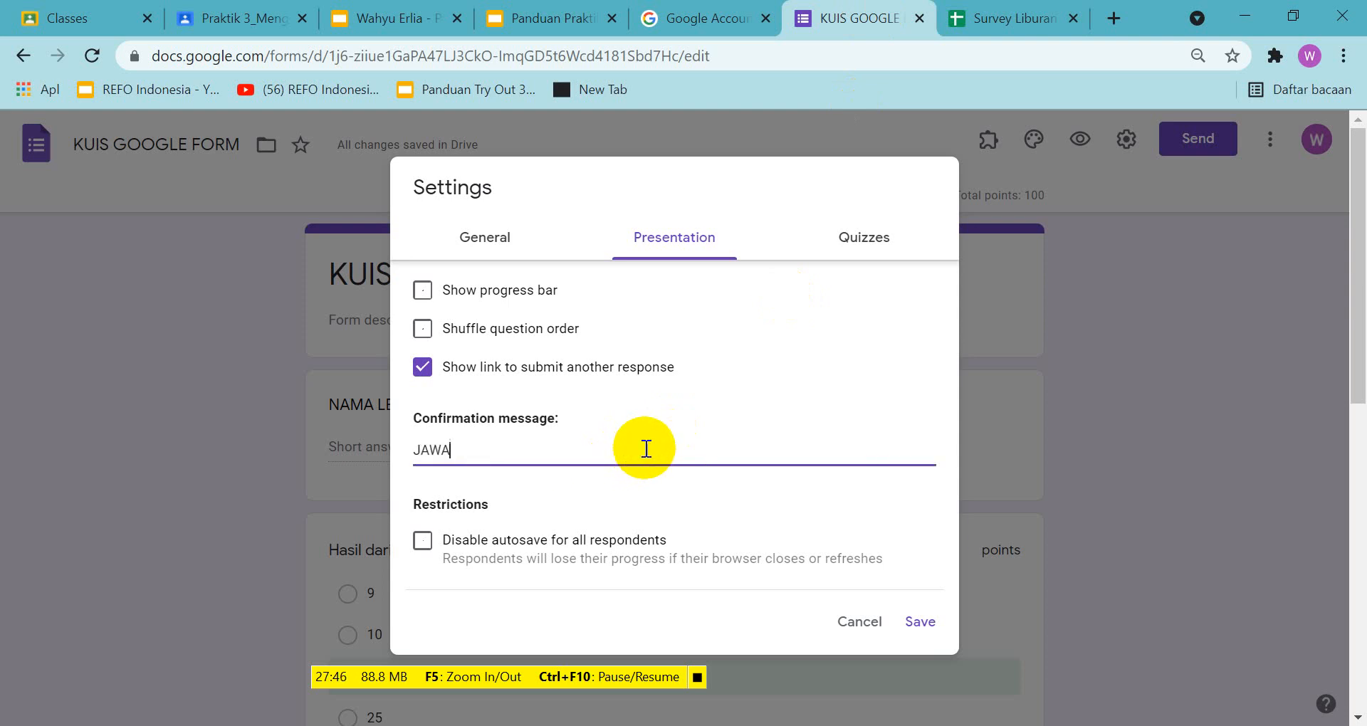
pyautogui.write('BAN ANDA SUDAH T')
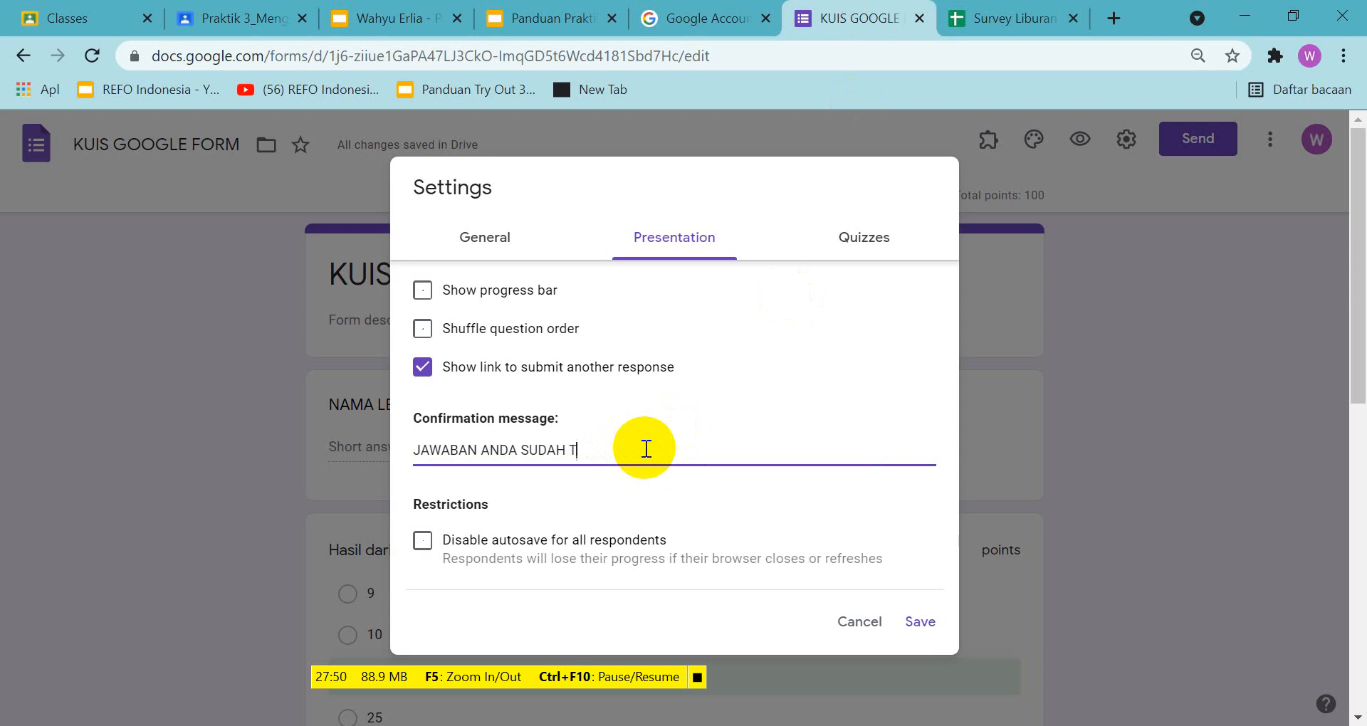
pyautogui.write('ERKIRIM, TERIM A')
pyautogui.press('BackSpace')
pyautogui.press('BackSpace')
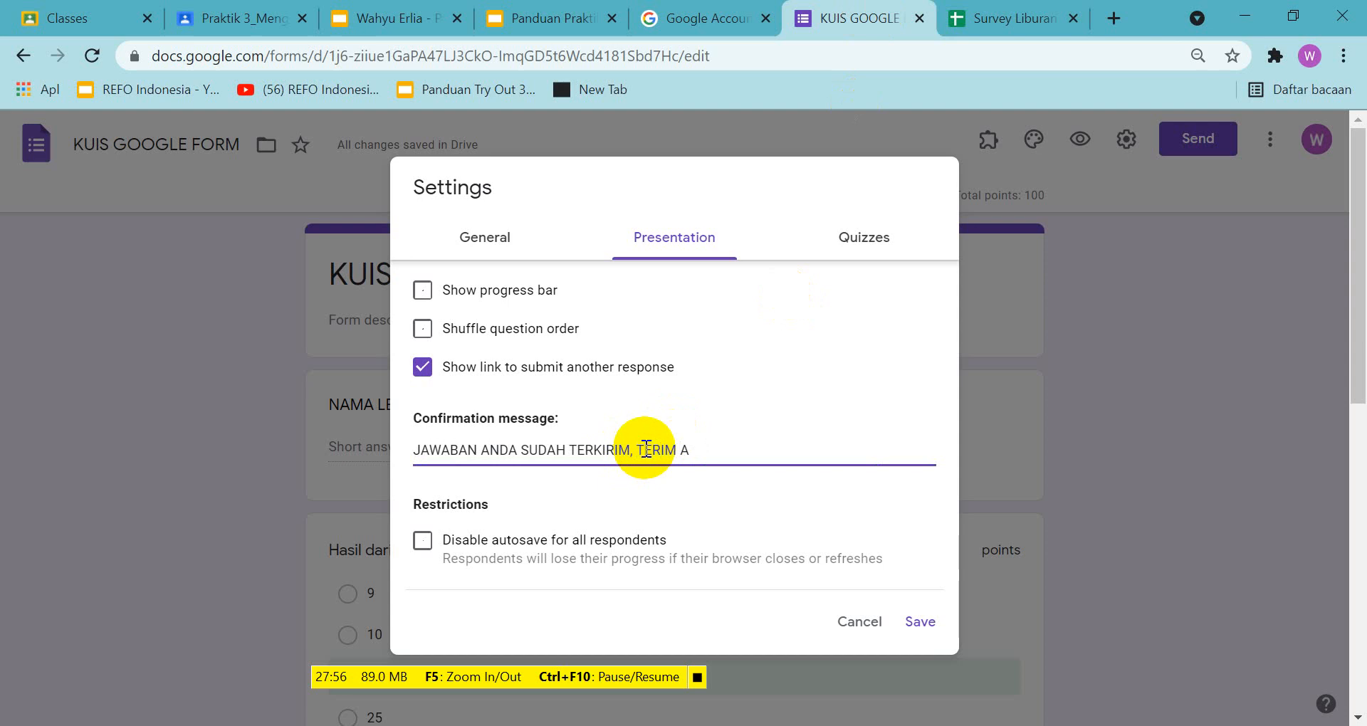
pyautogui.write('KASIH')
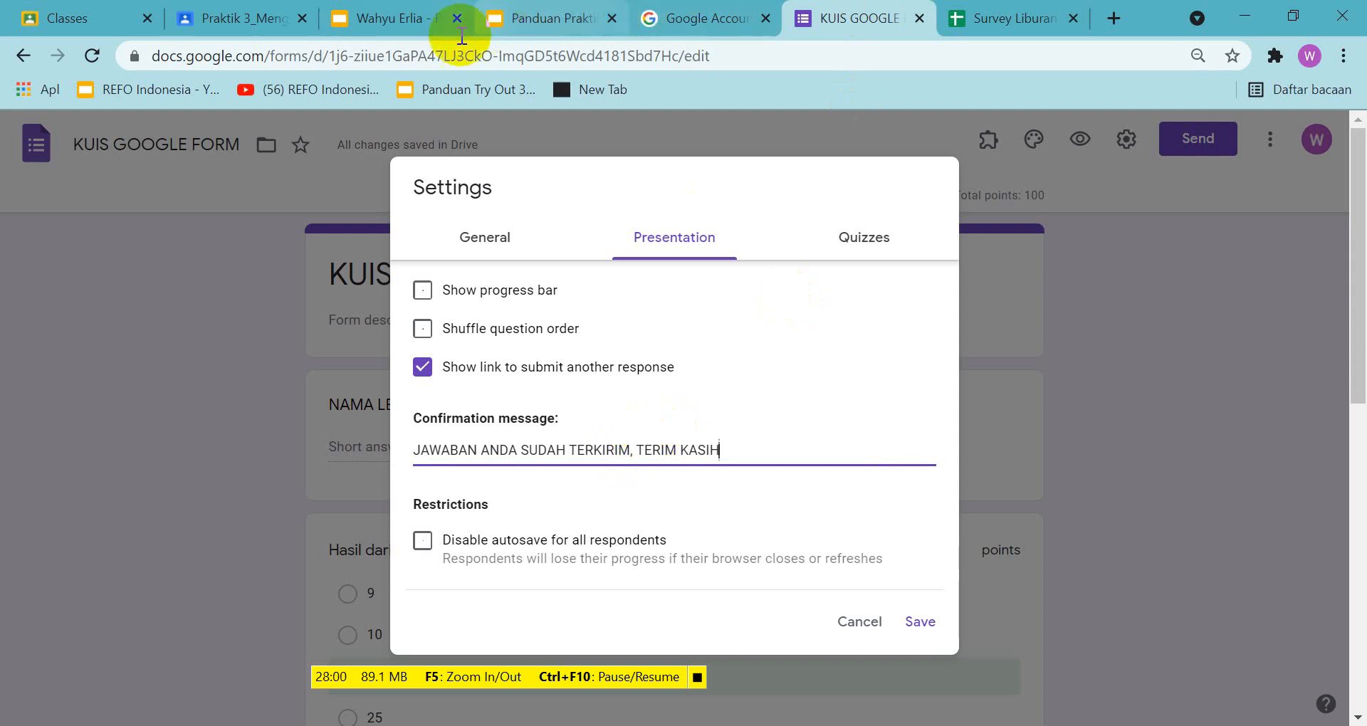
pyautogui.click(541, 22)
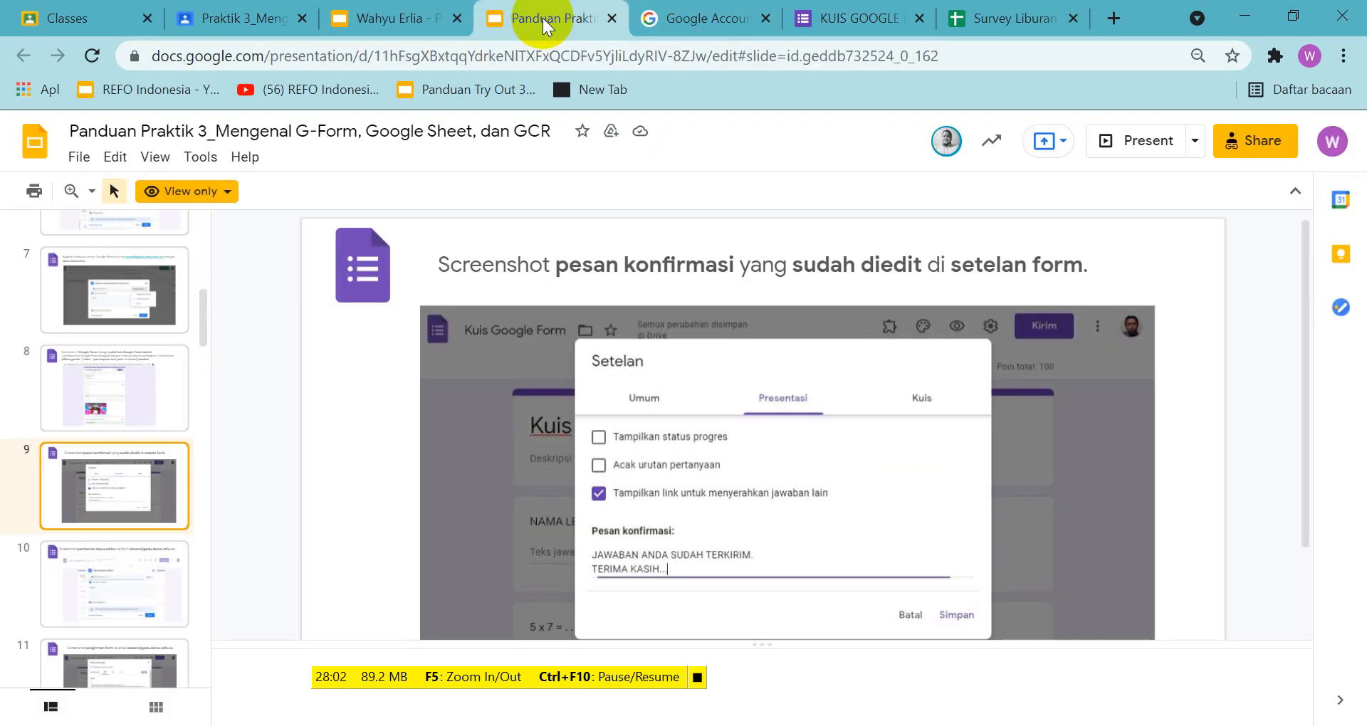
pyautogui.click(858, 17)
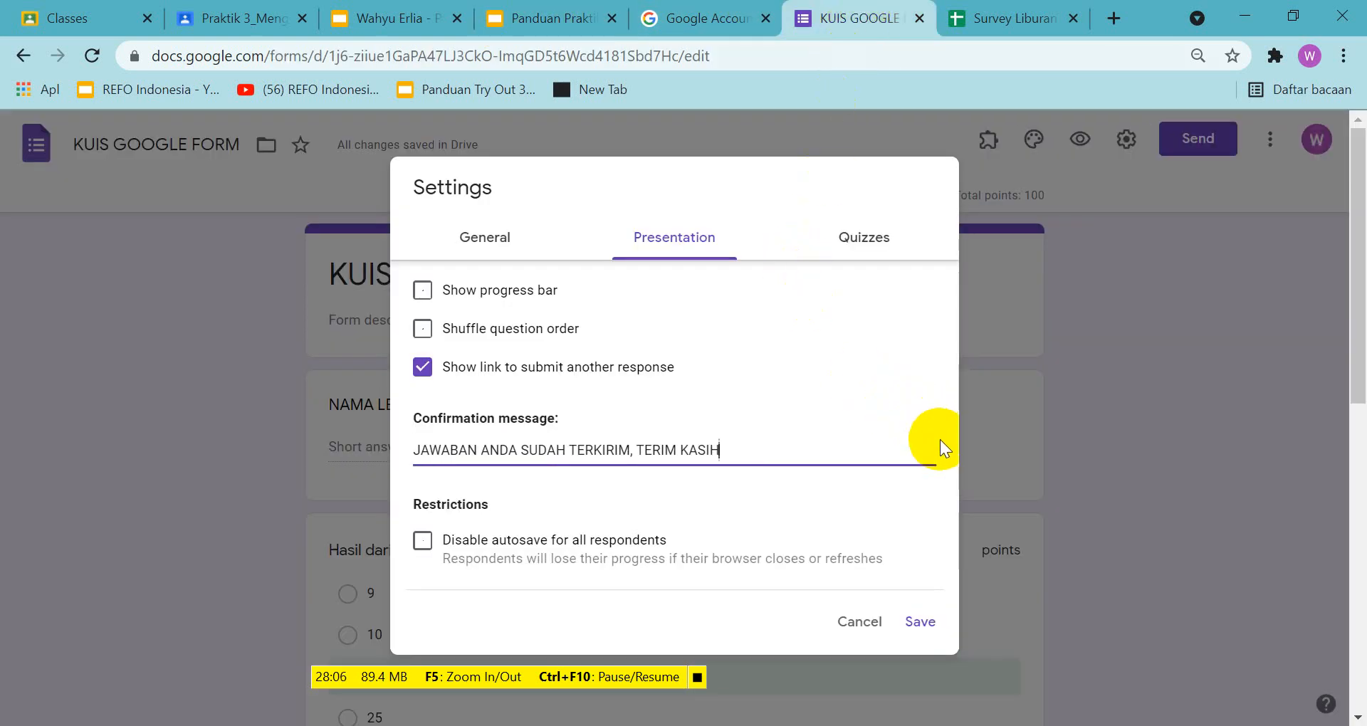
# Capture a screen area of about 1764 by 916 px around the form's settings dialog and copy it to the clipboard
pyautogui.press('Print')
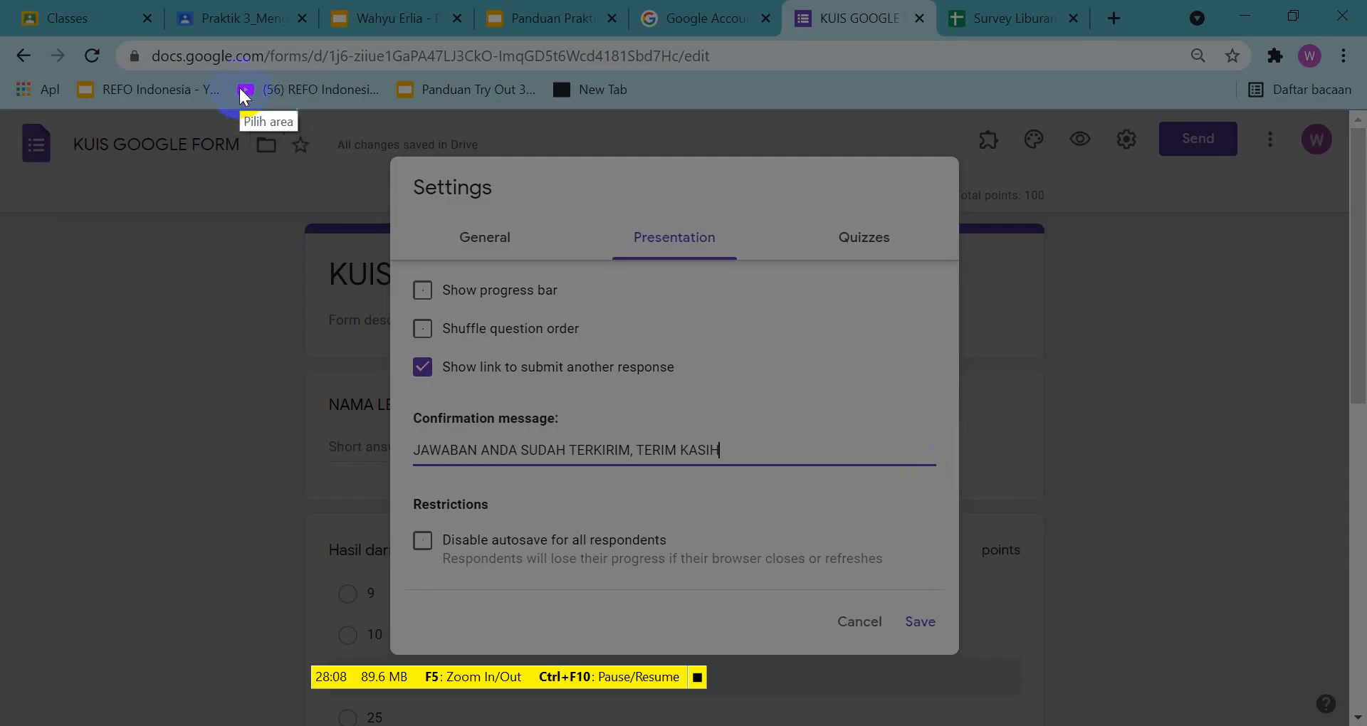
pyautogui.moveTo(89, 36)
pyautogui.mouseDown()
pyautogui.moveTo(1315, 573)
pyautogui.moveTo(1327, 652)
pyautogui.moveTo(1361, 689)
pyautogui.moveTo(1345, 689)
pyautogui.mouseUp()
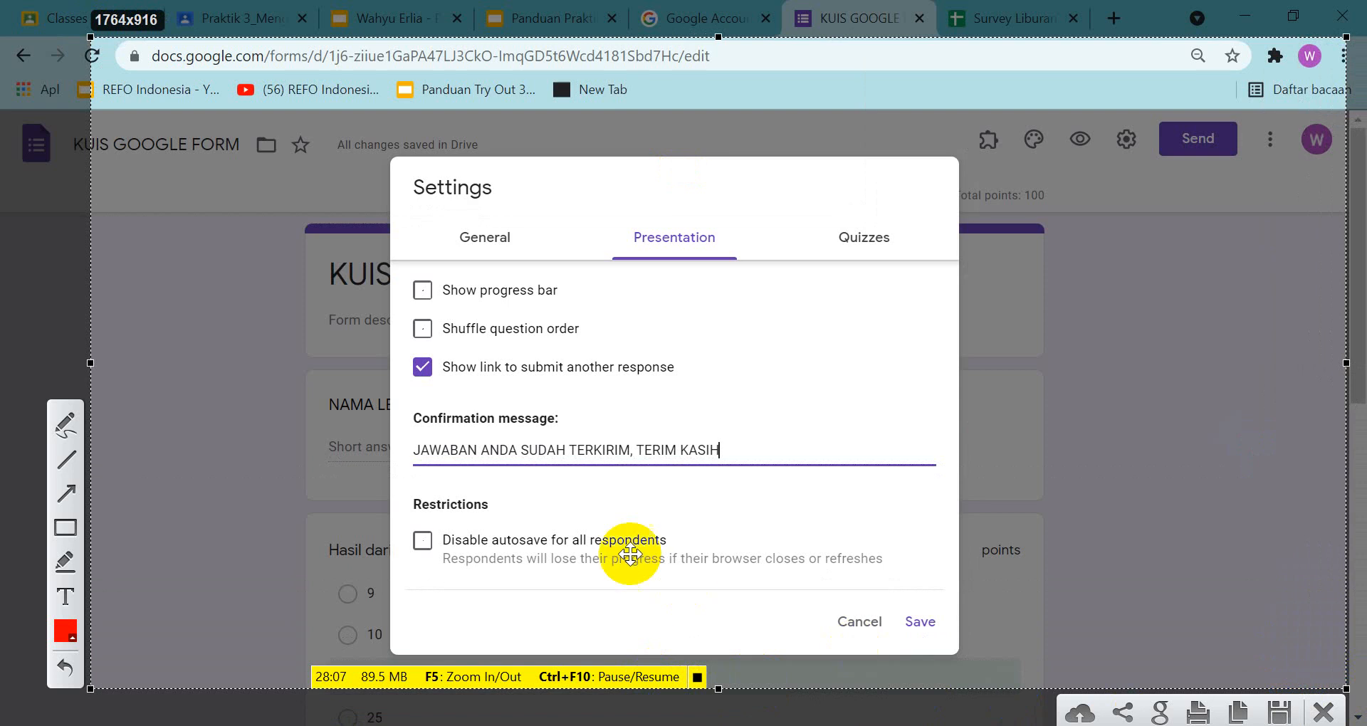
pyautogui.click(1232, 714)
# Paste the settings screenshot onto slide 9 of the assignment presentation and centre it below the instruction text
pyautogui.click(442, 12)
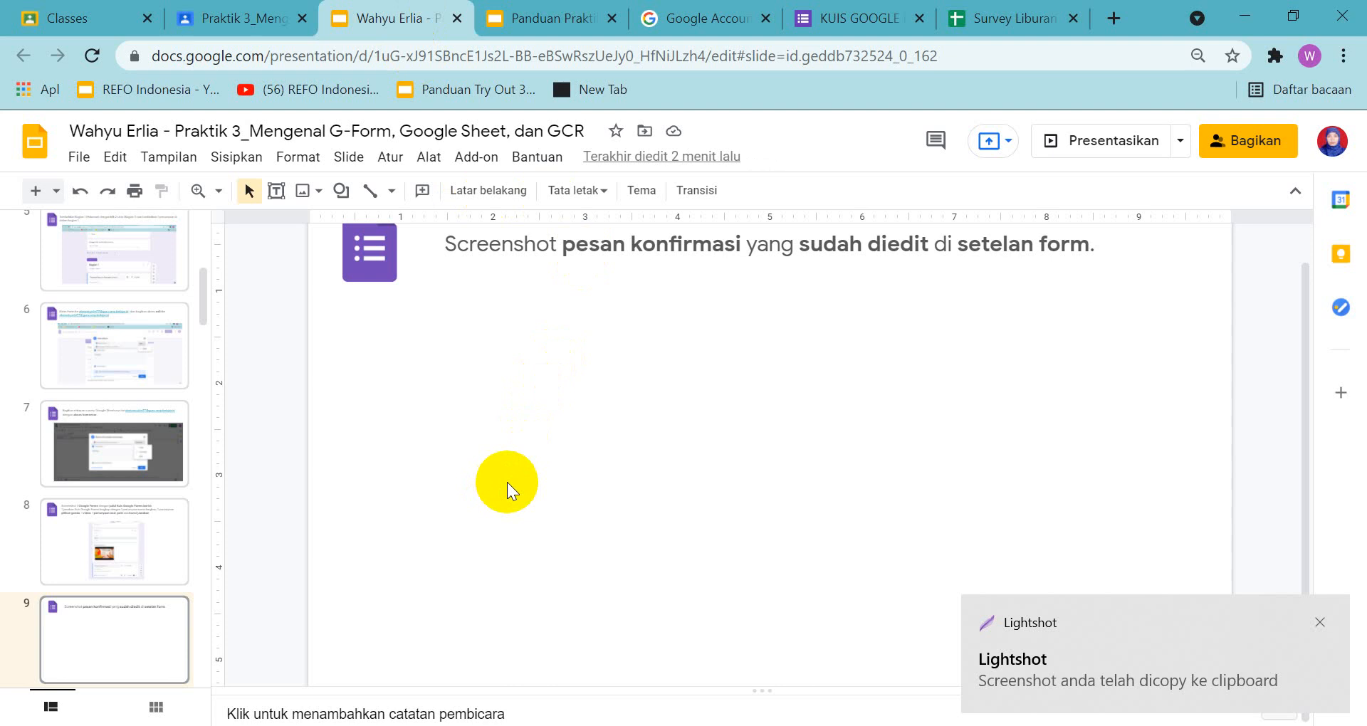
pyautogui.hotkey('ctrl', 'v')
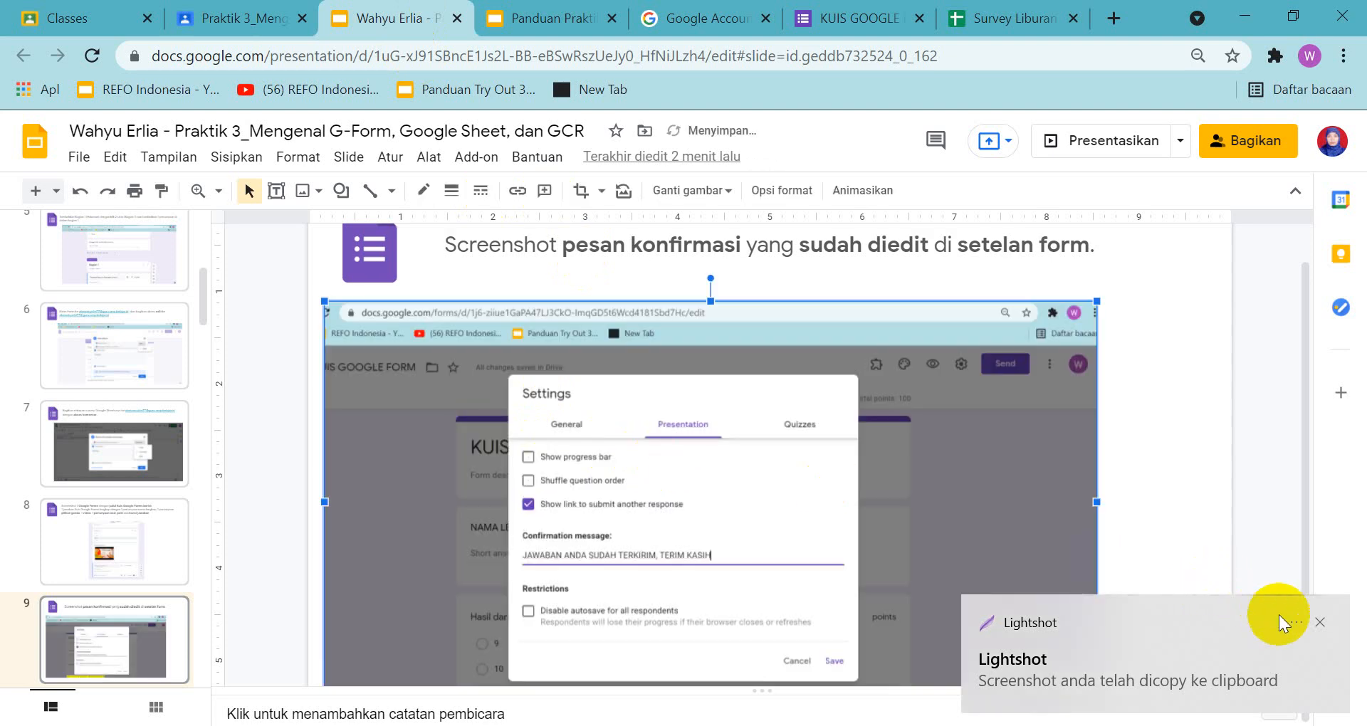
pyautogui.click(1323, 621)
pyautogui.moveTo(773, 436); pyautogui.dragTo(852, 428)
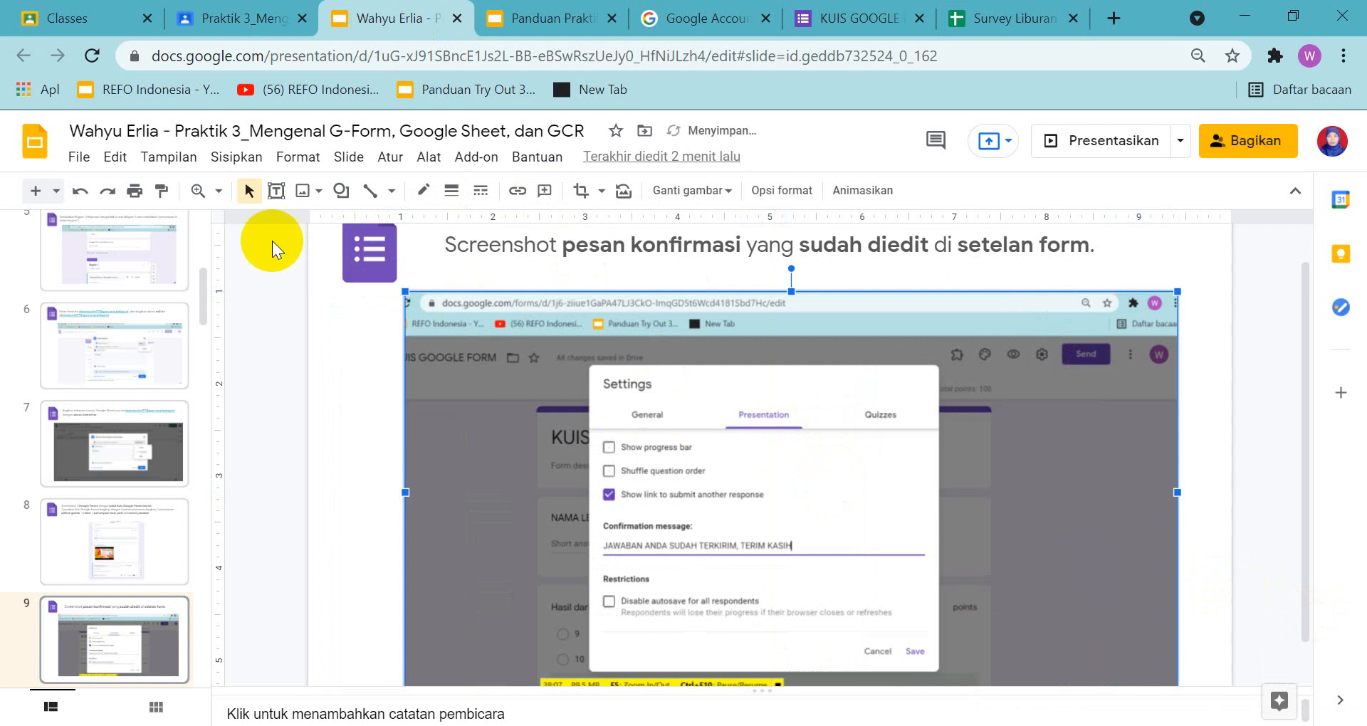
pyautogui.click(222, 192)
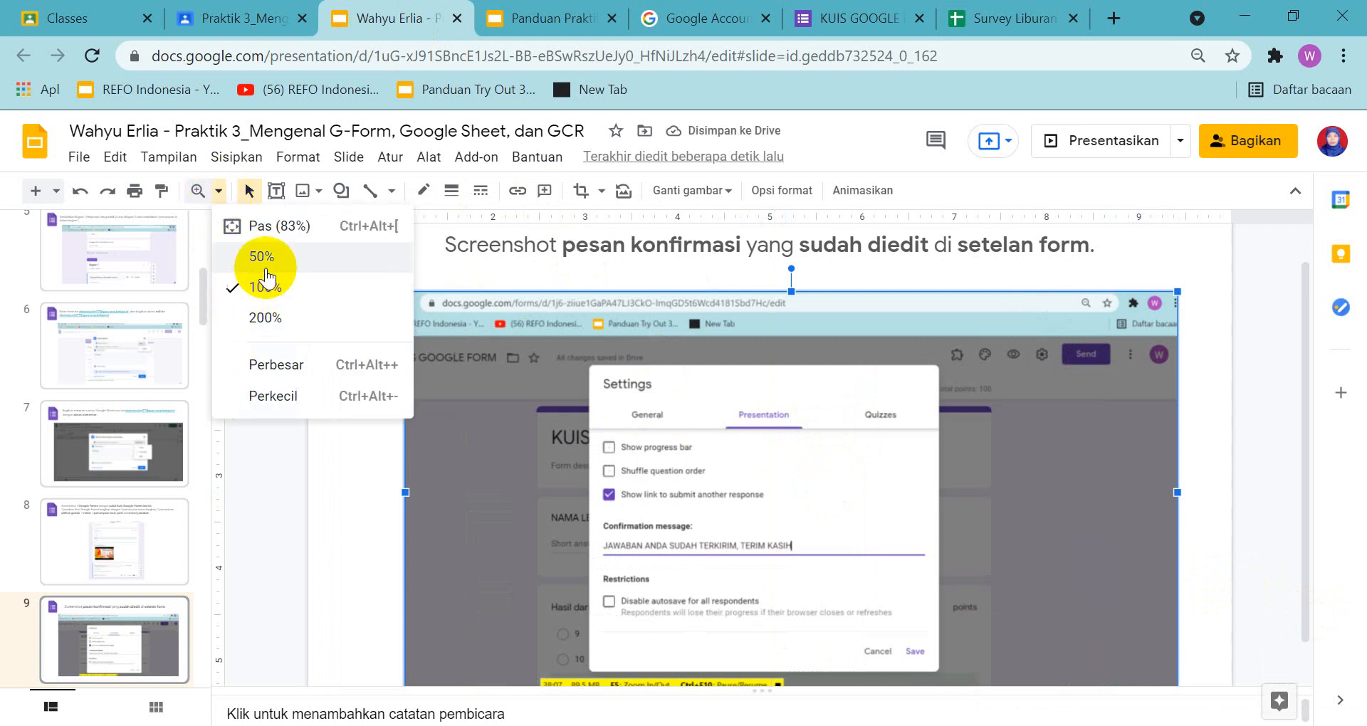
pyautogui.click(1233, 284)
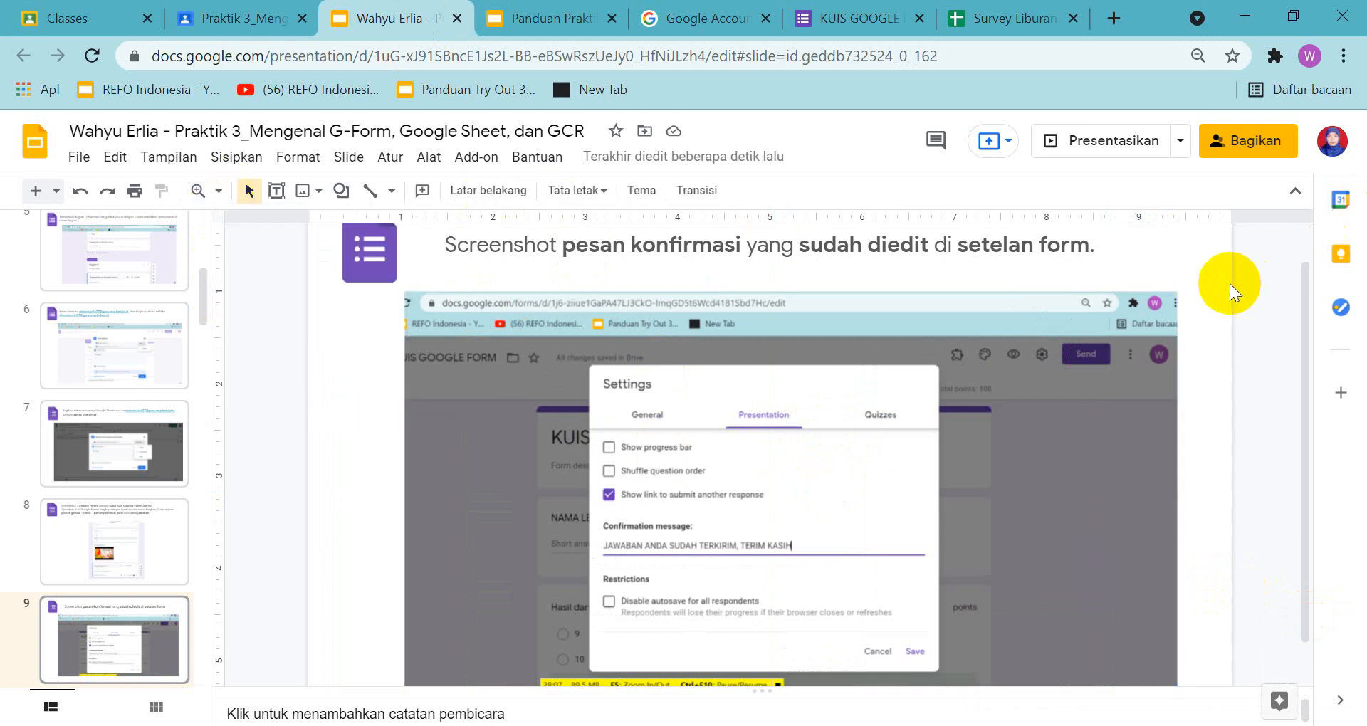
pyautogui.scroll(-1, 1224, 285)
pyautogui.scroll(2, 1223, 289)
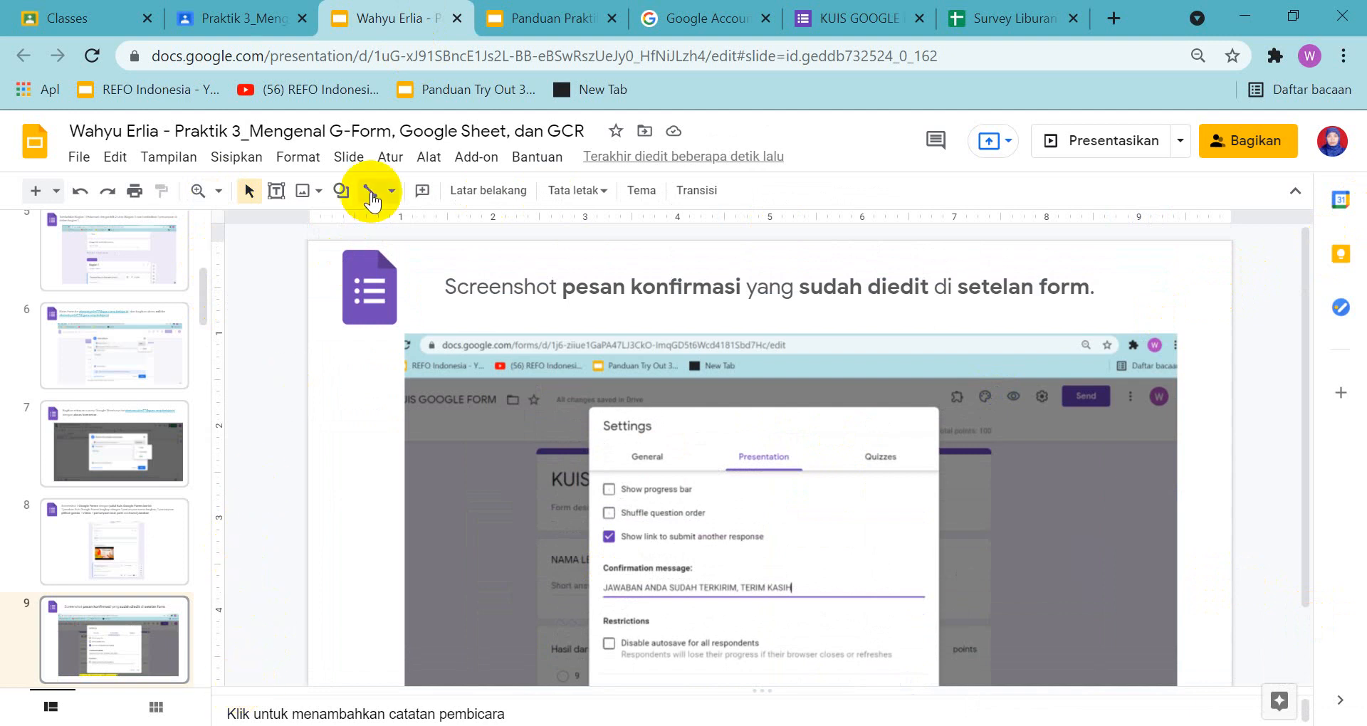
# Open slide 10 in both the guide and assignment presentations and examine the guide's sample for giving editor access to the form
pyautogui.click(523, 13)
pyautogui.scroll(-2, 96, 555)
pyautogui.click(101, 498)
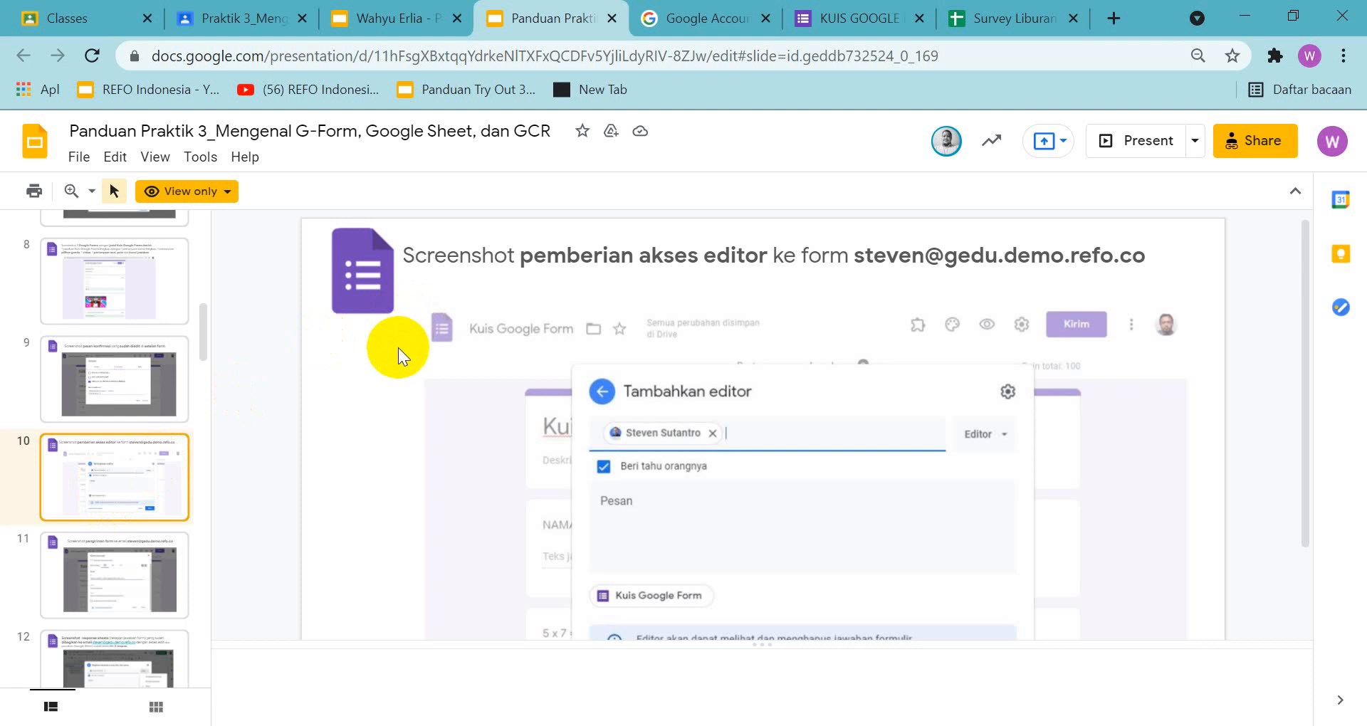
pyautogui.click(377, 15)
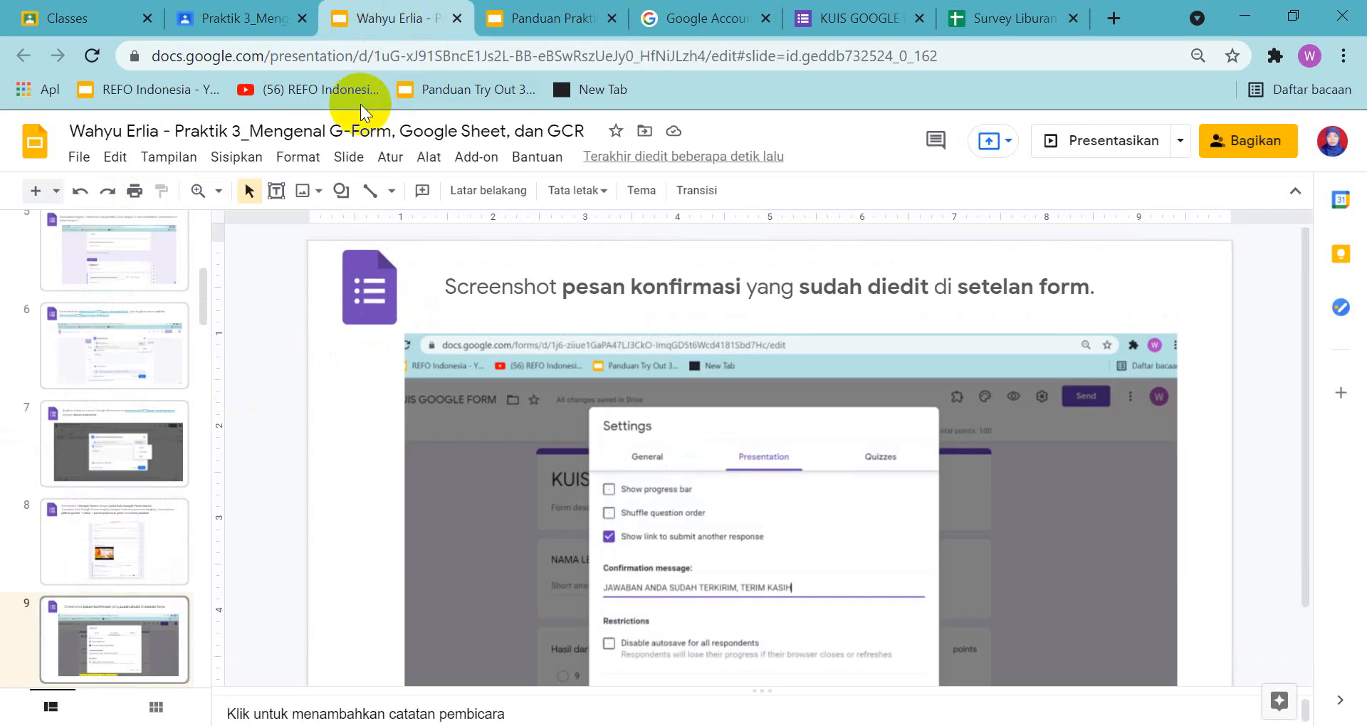
pyautogui.scroll(-3, 117, 548)
pyautogui.click(117, 550)
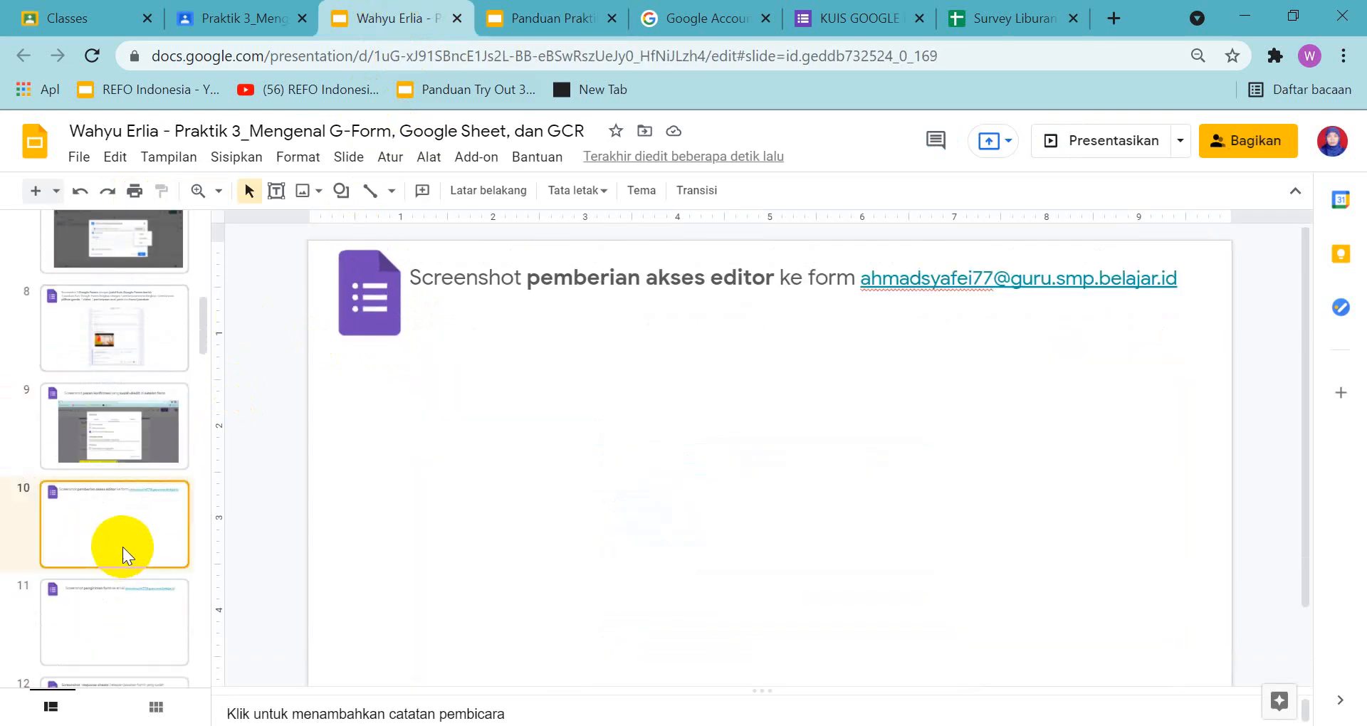
pyautogui.click(545, 20)
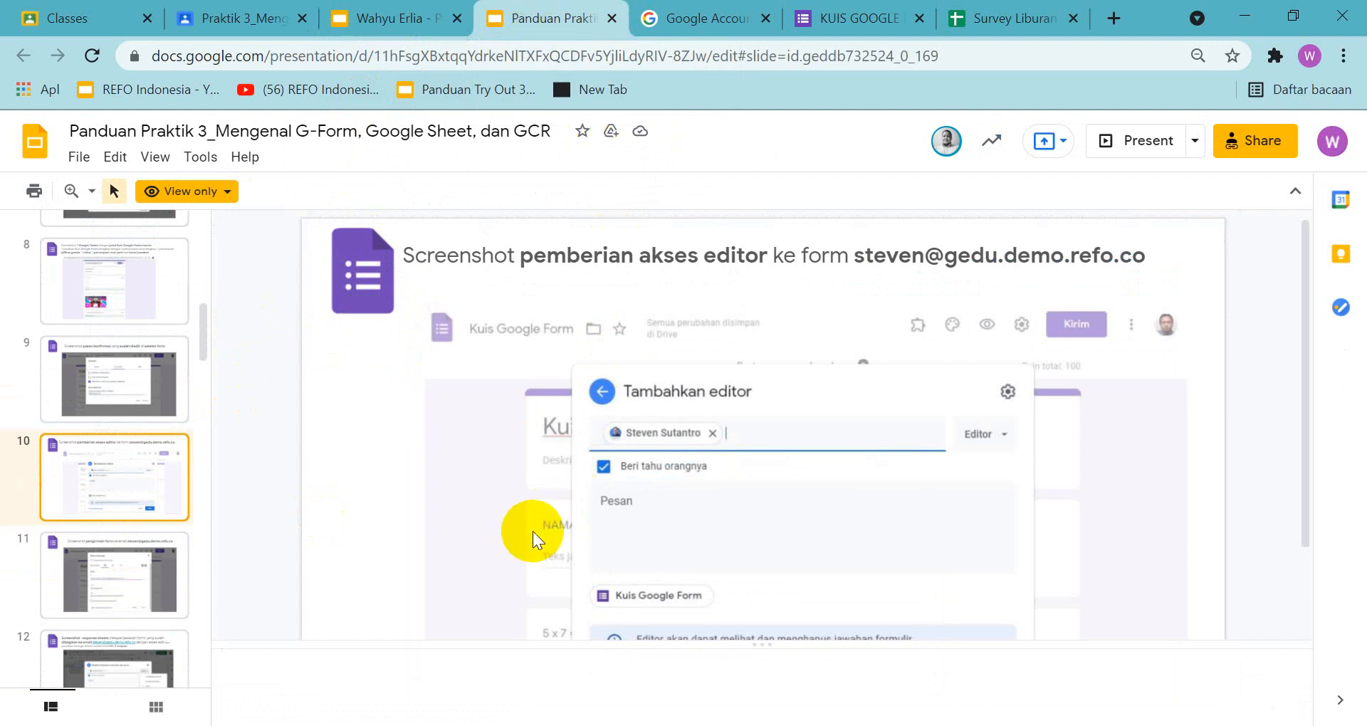
pyautogui.scroll(-2, 536, 485)
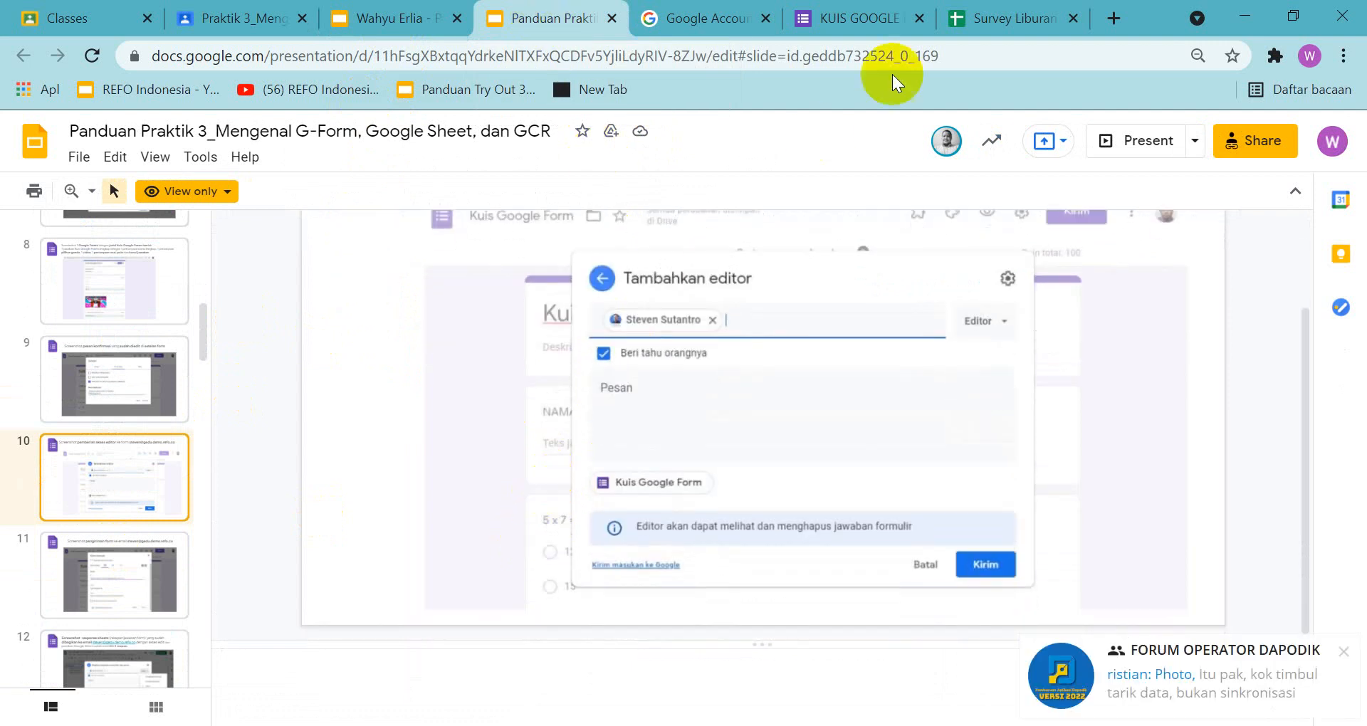
# Save the quiz form's presentation settings, reopen them to check the confirmation message, and close them without further changes
pyautogui.click(839, 7)
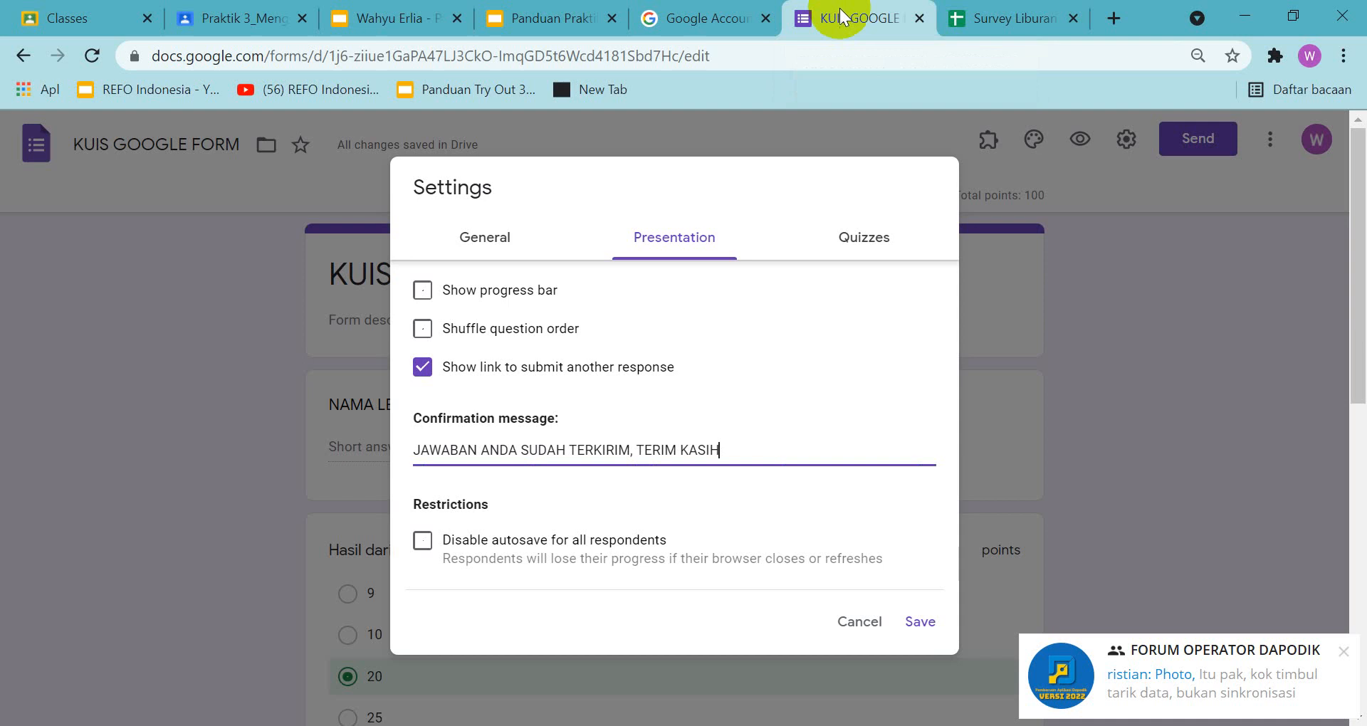
pyautogui.click(922, 625)
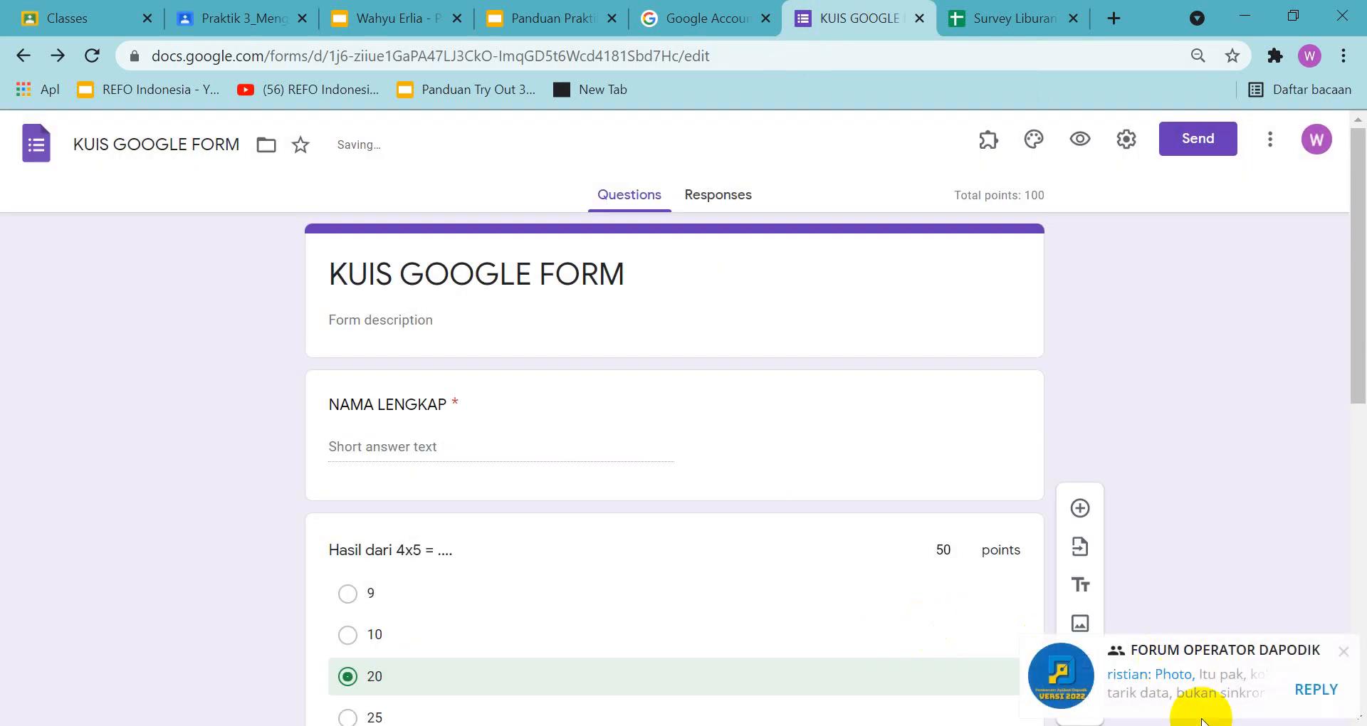
pyautogui.click(1342, 651)
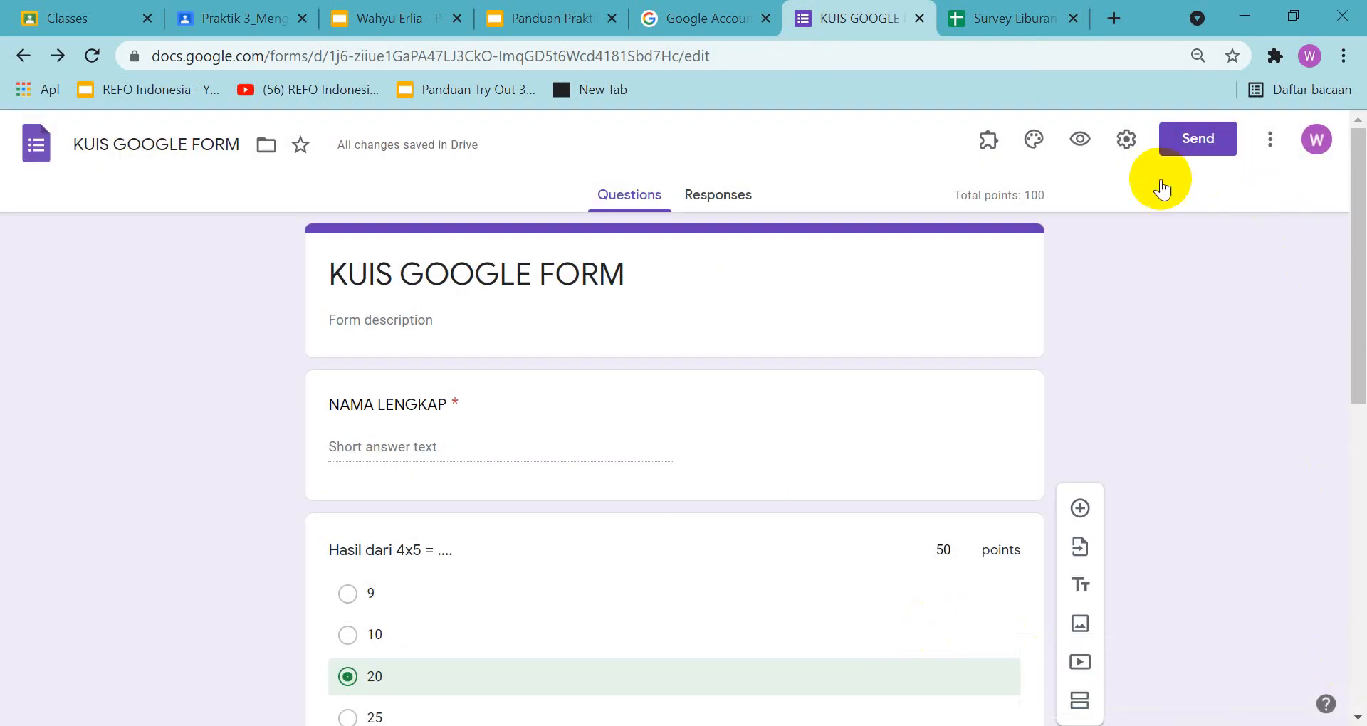
pyautogui.click(1126, 142)
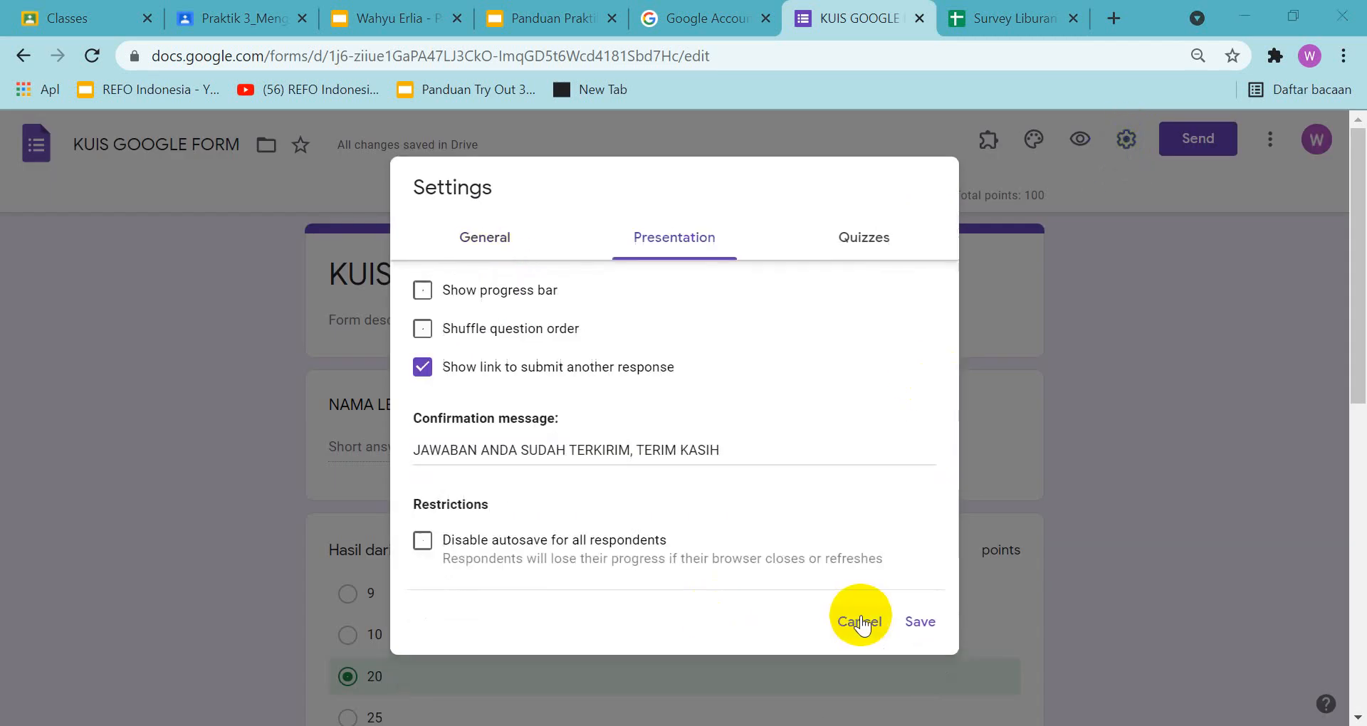
pyautogui.click(861, 625)
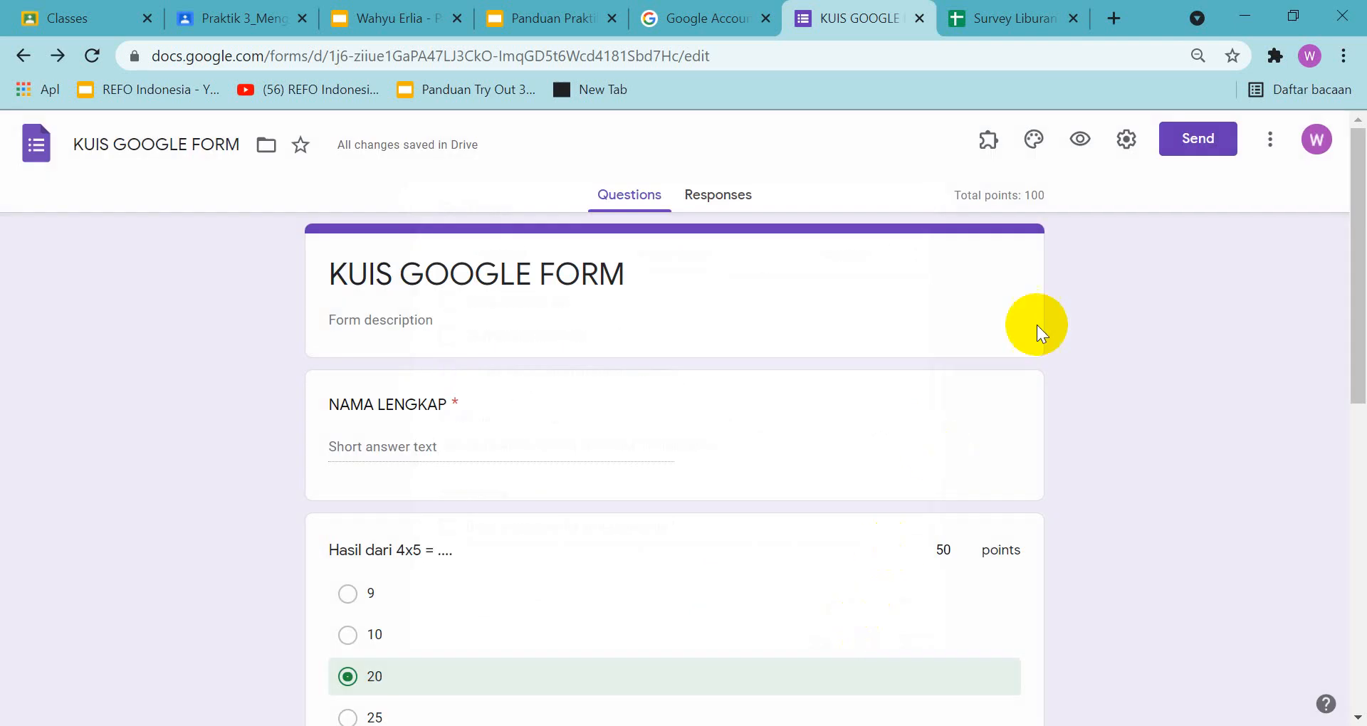
# Open the quiz form's collaborator settings for adding editors, checking them against the guide's sample on slide 10
pyautogui.click(1186, 134)
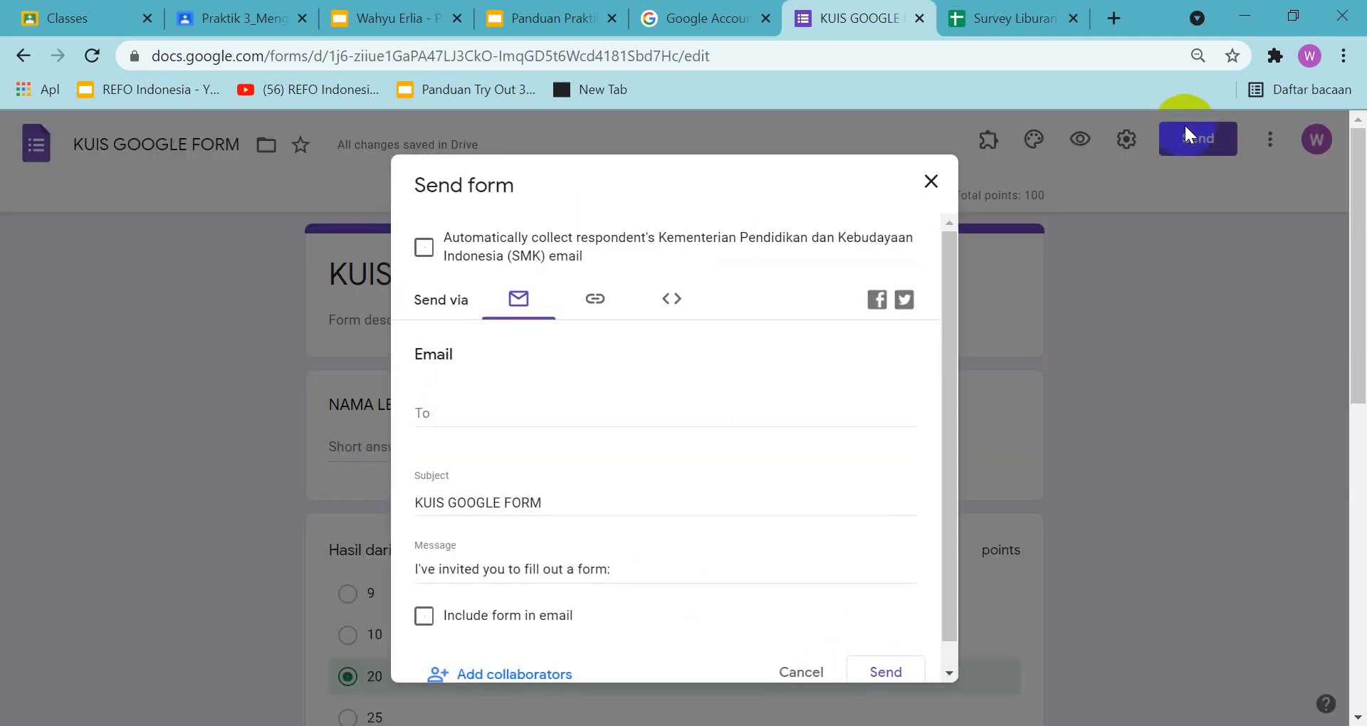
pyautogui.click(551, 20)
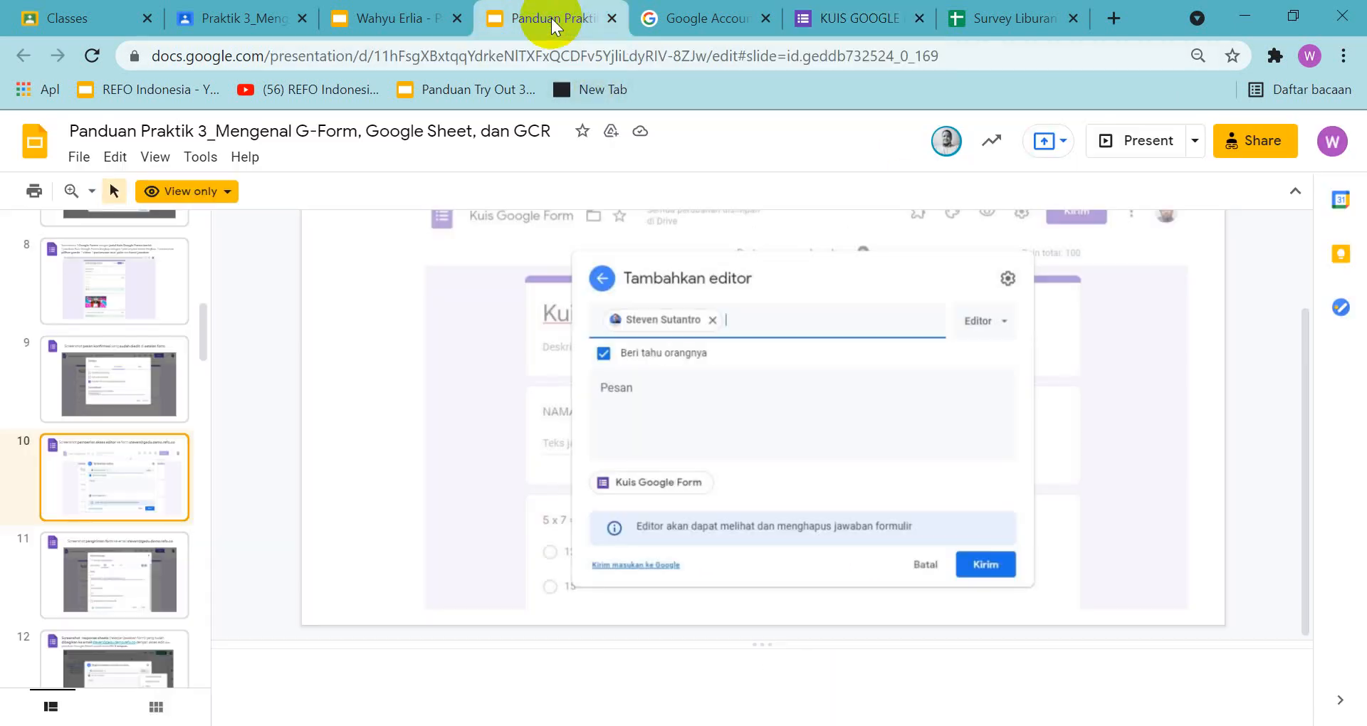
pyautogui.click(889, 19)
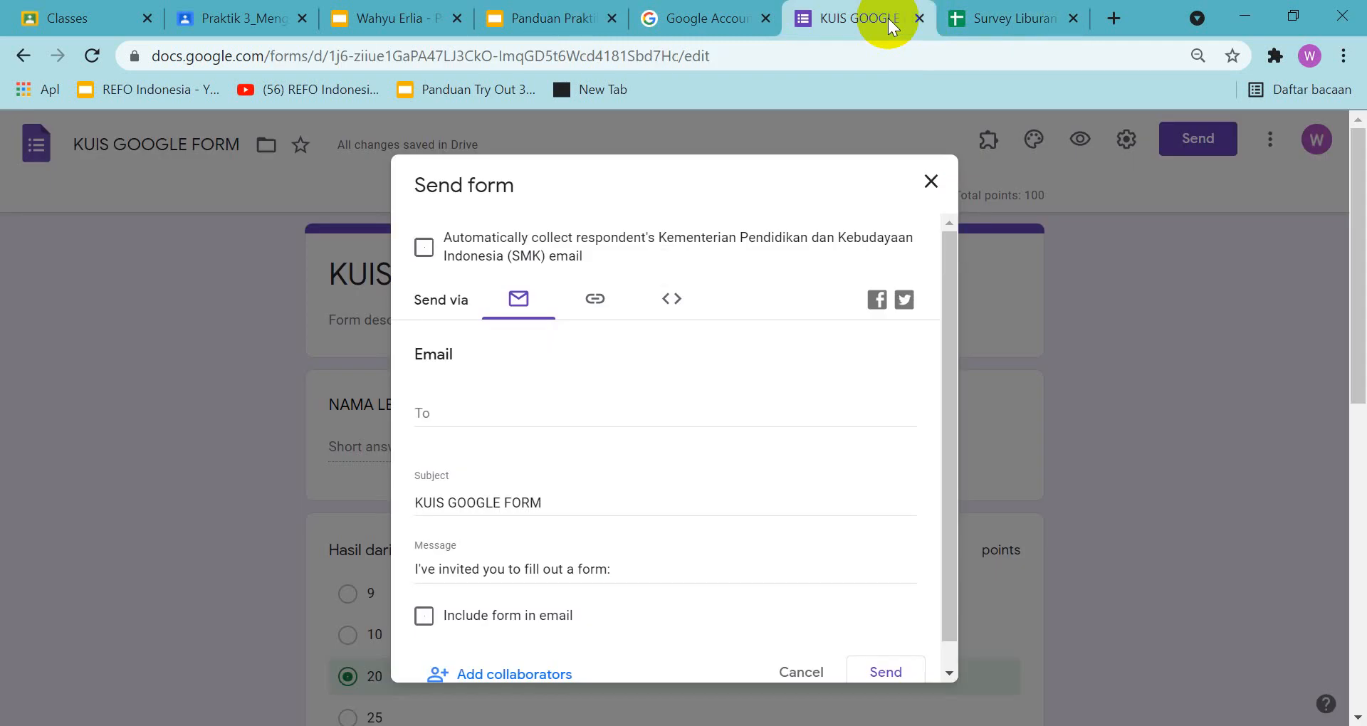
pyautogui.scroll(-1, 563, 506)
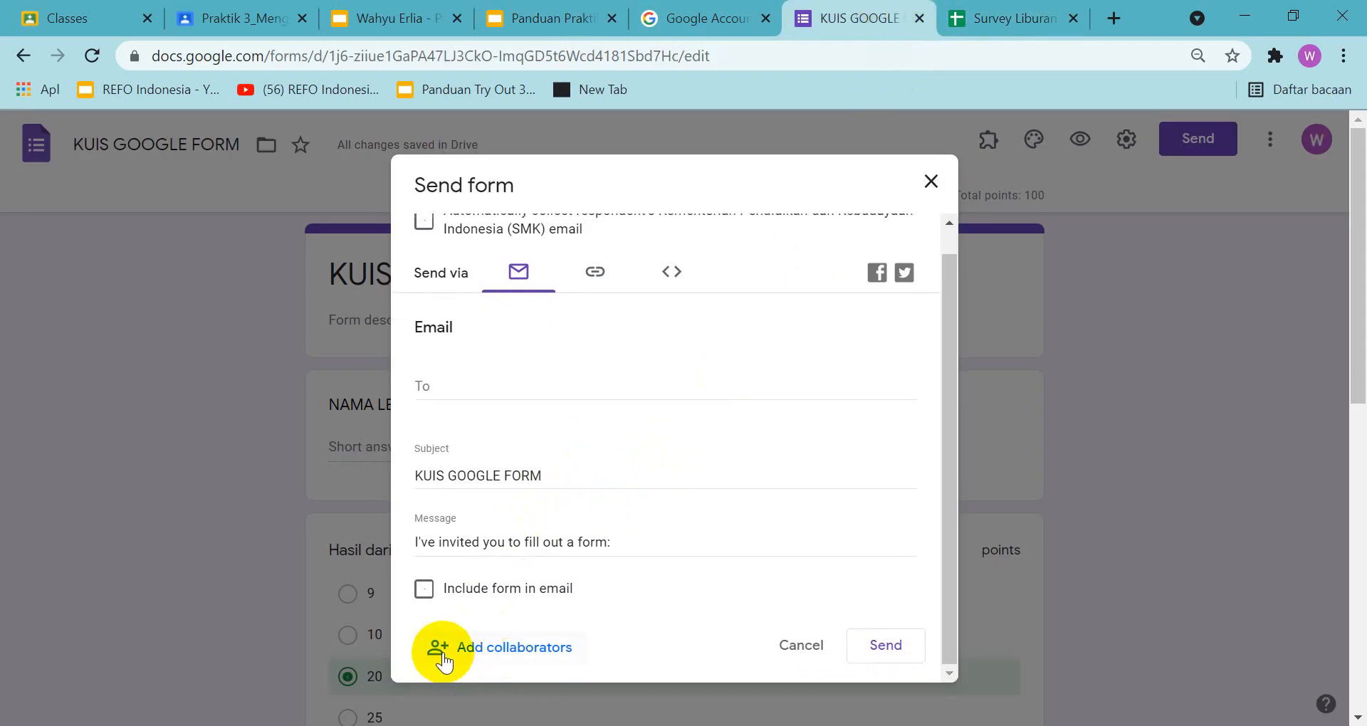
pyautogui.scroll(1, 488, 549)
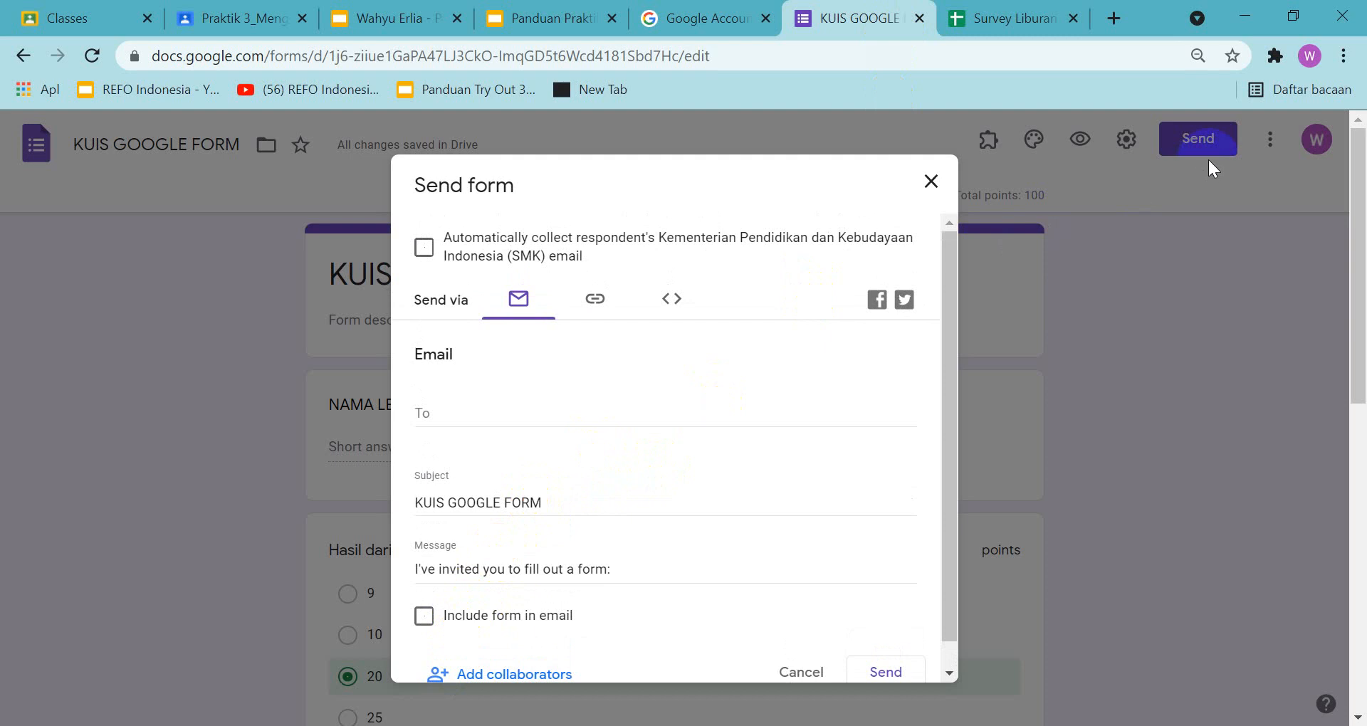
pyautogui.scroll(-1, 476, 311)
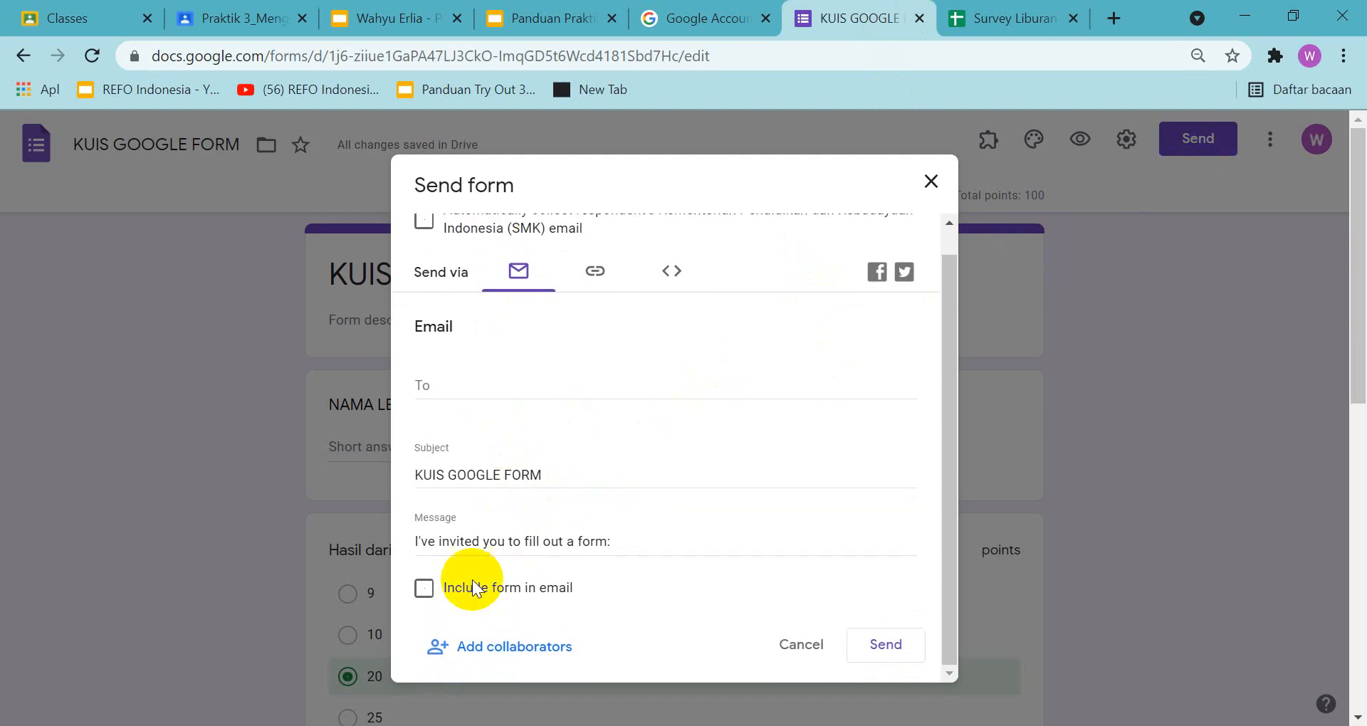
pyautogui.click(468, 648)
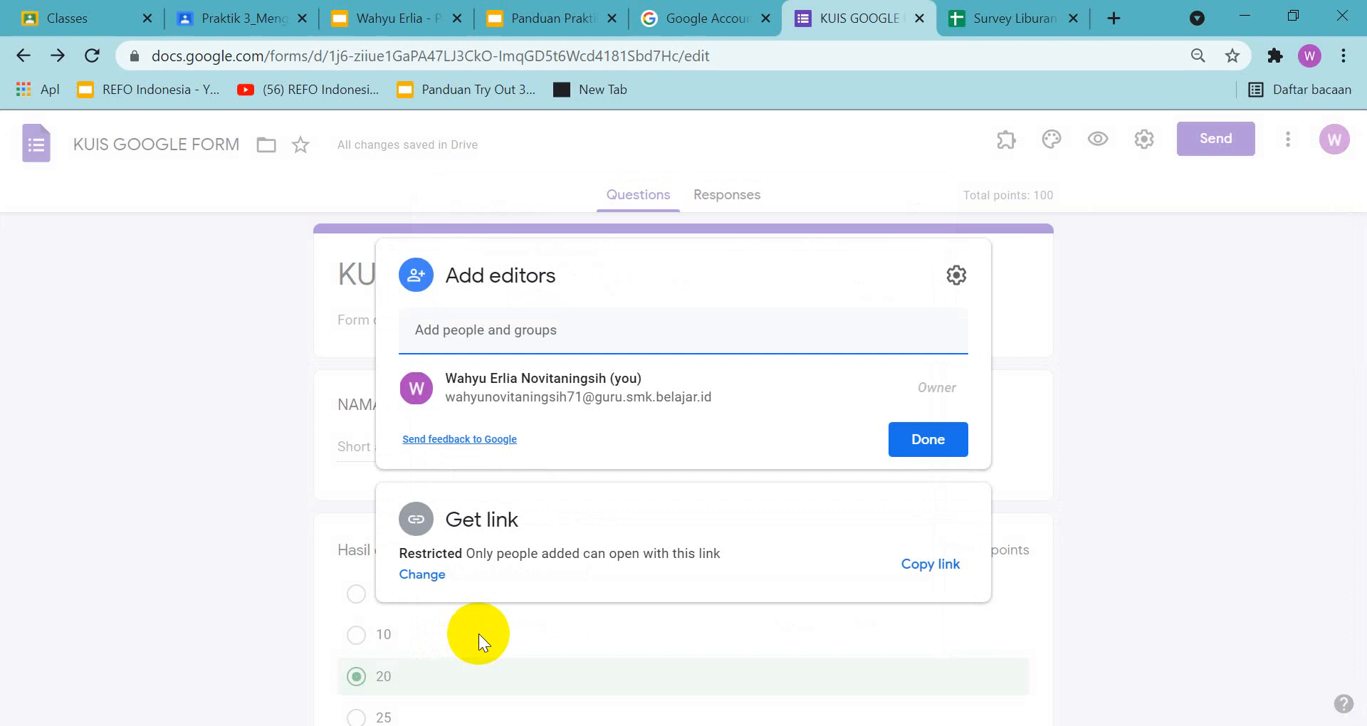
# Copy the contact's e-mail address from slide 10 of the assignment and add that contact as an editor of the quiz form
pyautogui.click(399, 26)
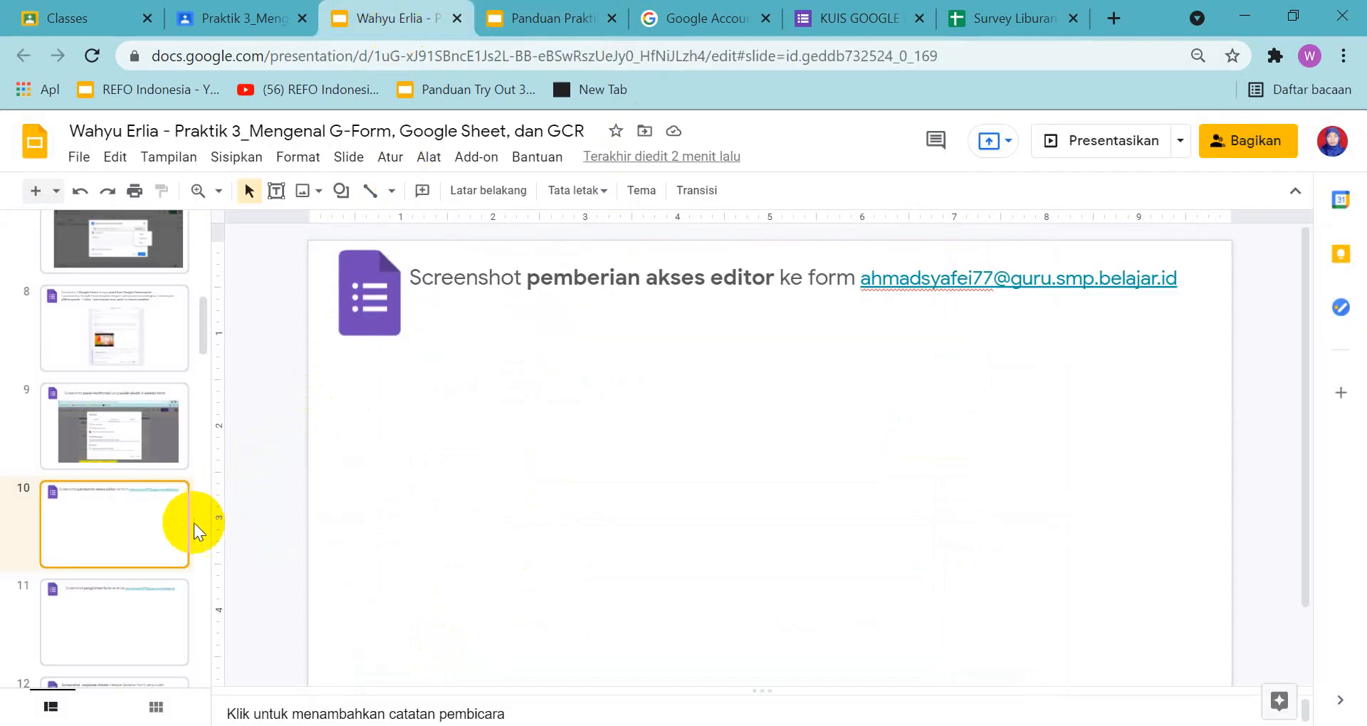
pyautogui.click(863, 279)
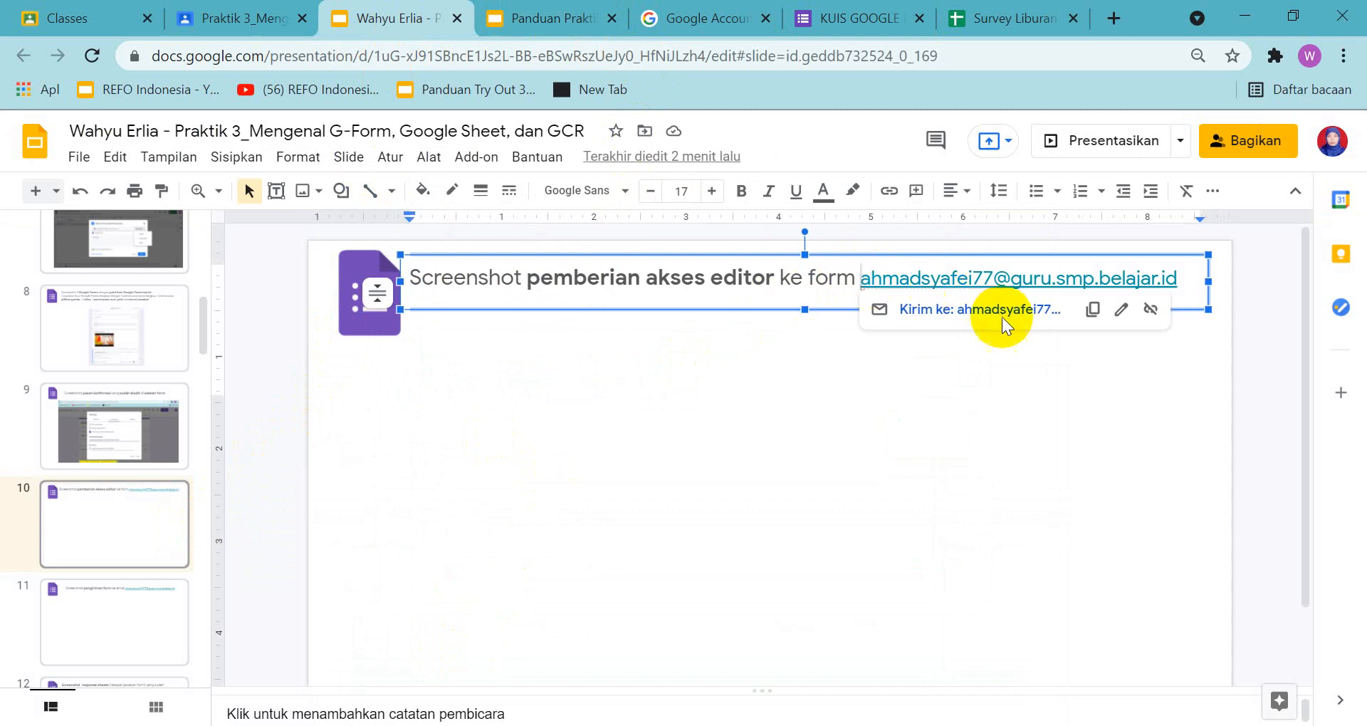
pyautogui.click(1093, 311)
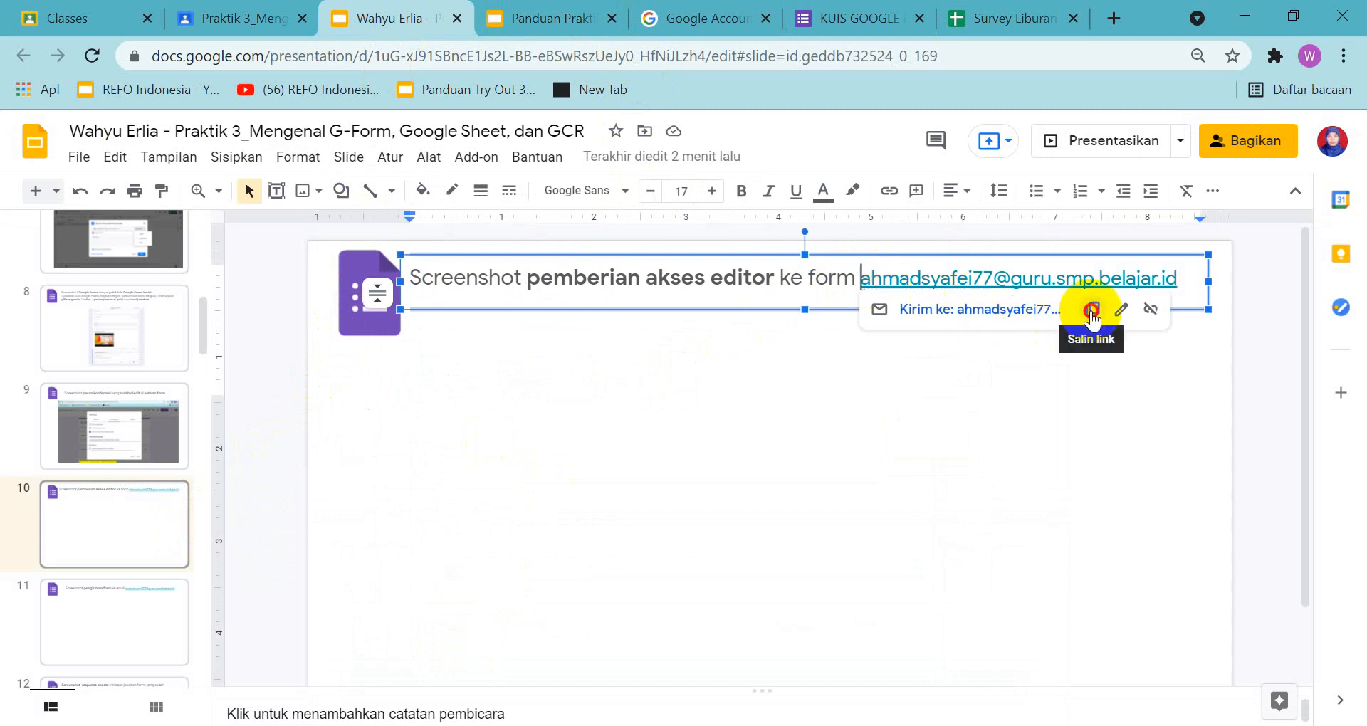
pyautogui.click(881, 22)
pyautogui.click(565, 335)
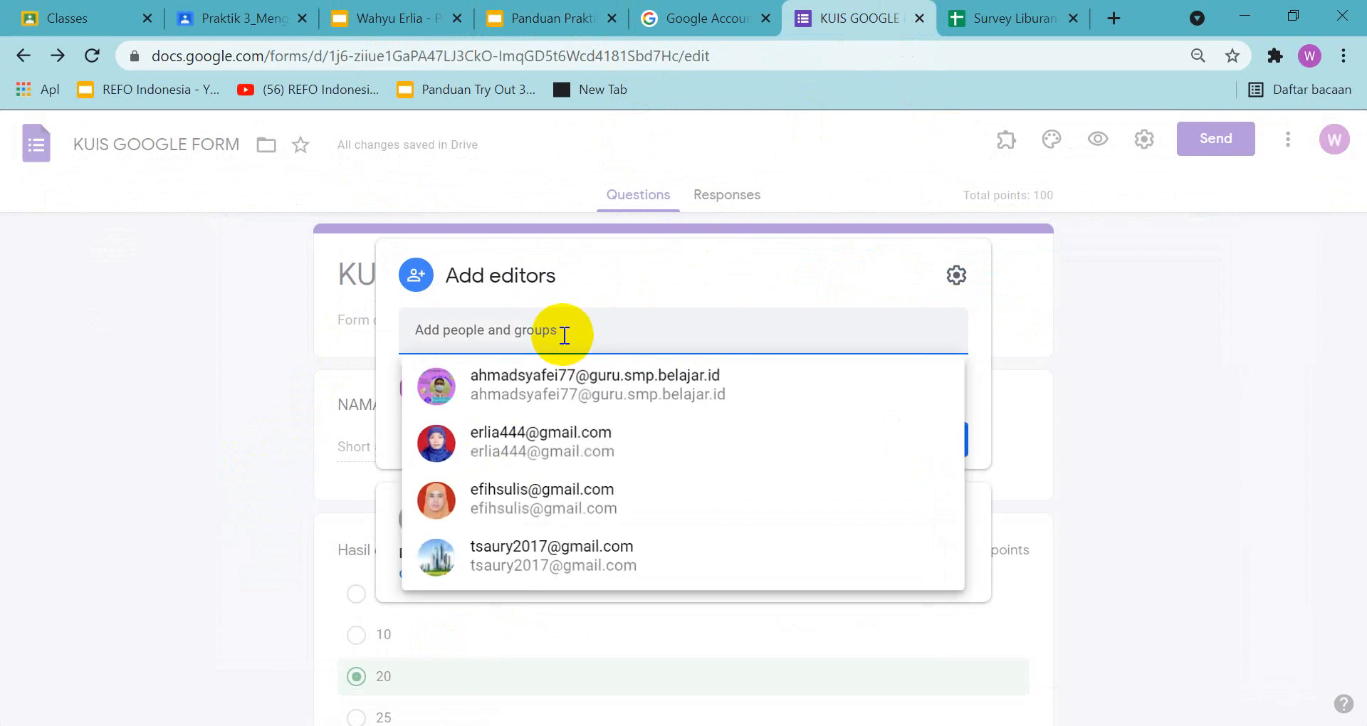
pyautogui.click(531, 387)
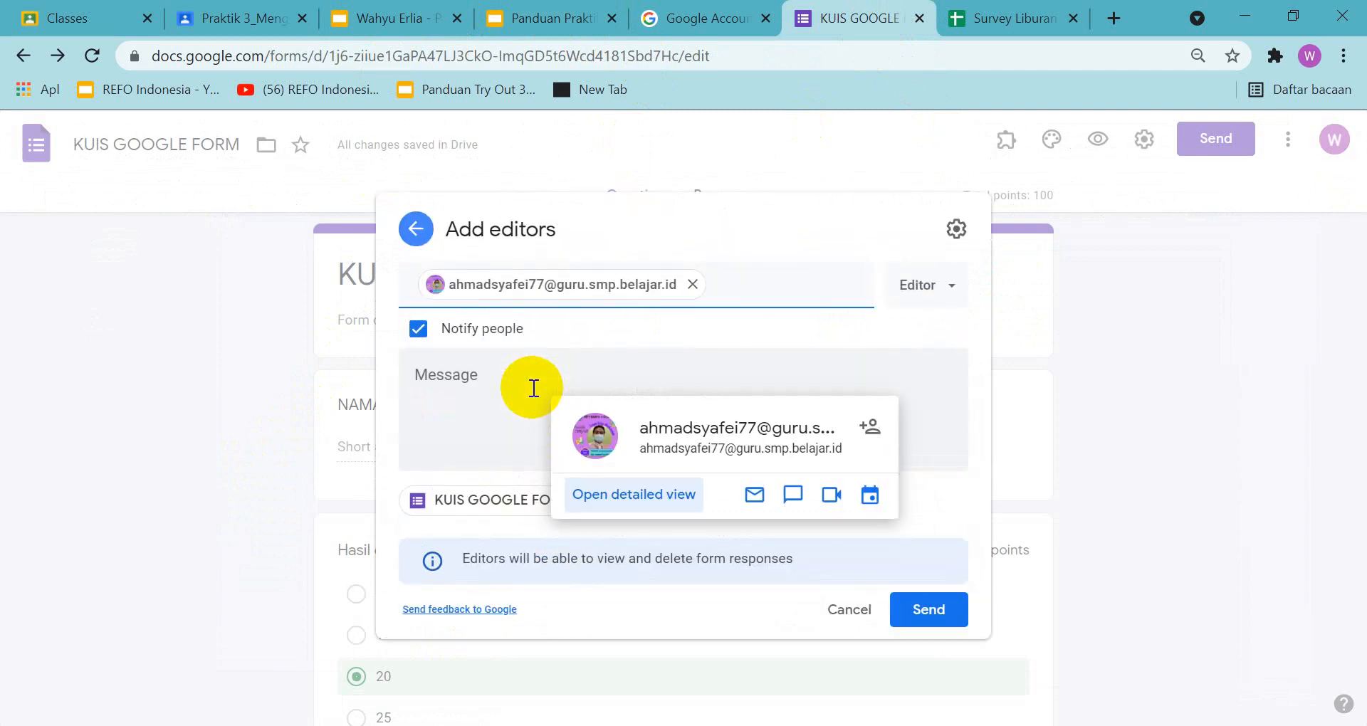
# Check the new editor's role options against the guide's sample and keep the pending invitation open without discarding it
pyautogui.click(952, 286)
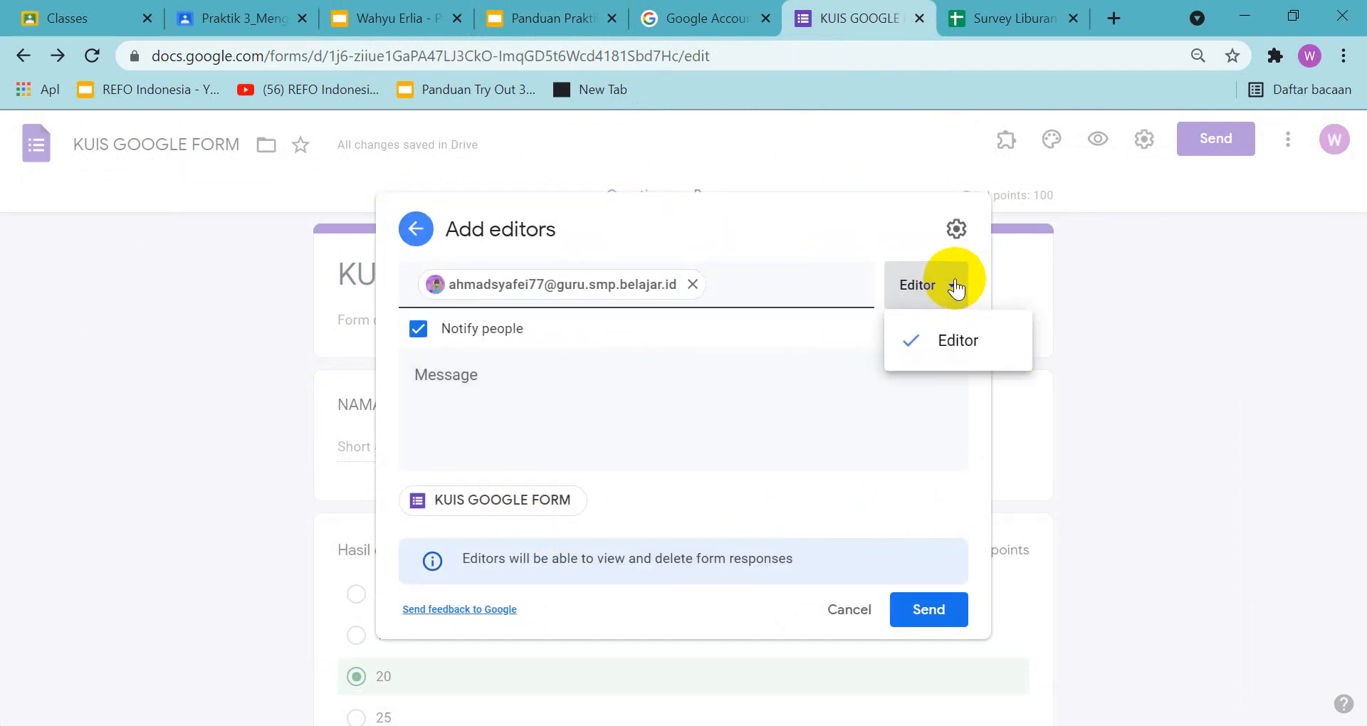
pyautogui.click(544, 21)
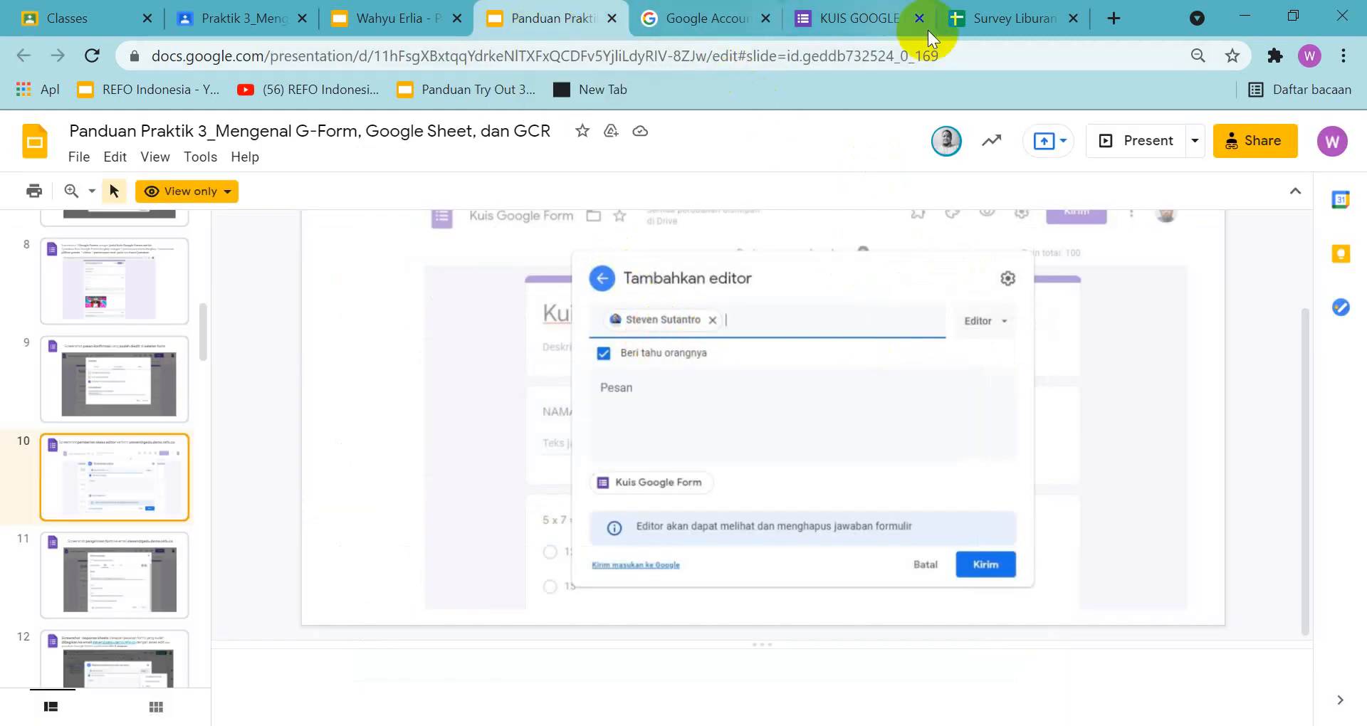
pyautogui.click(864, 19)
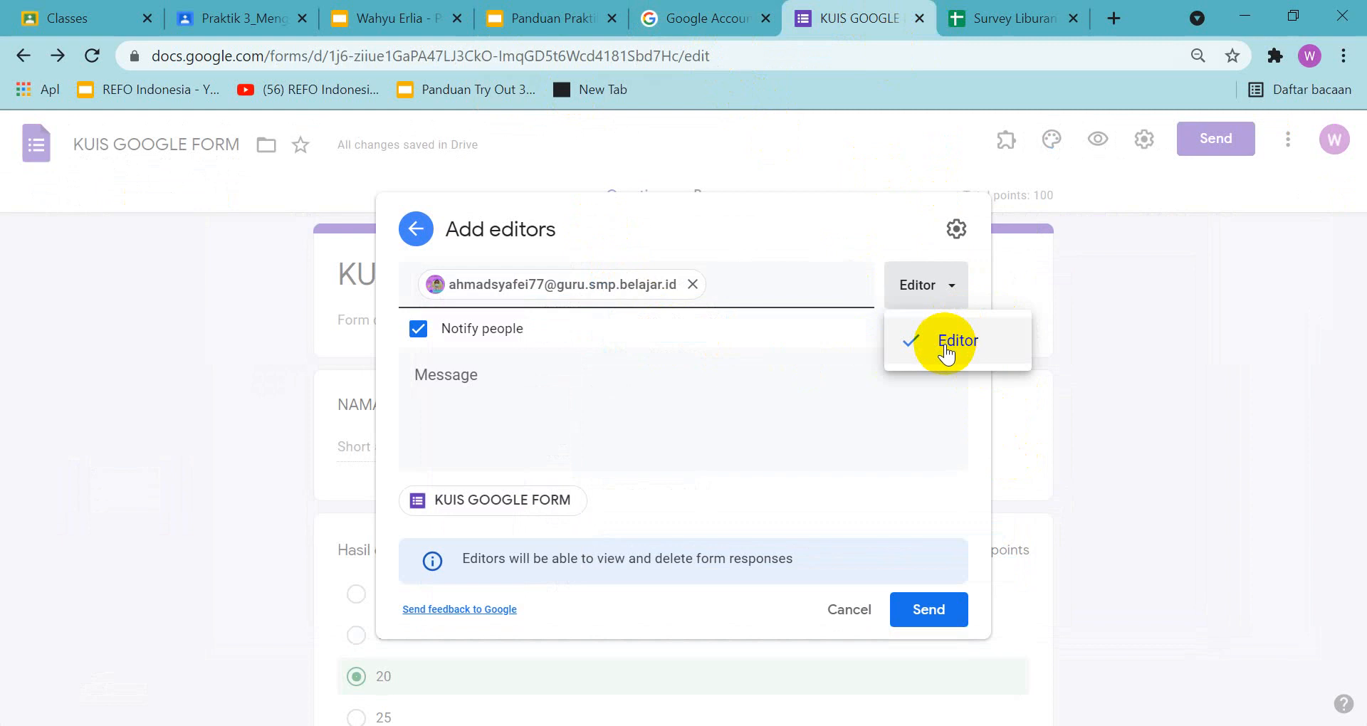
pyautogui.click(1040, 292)
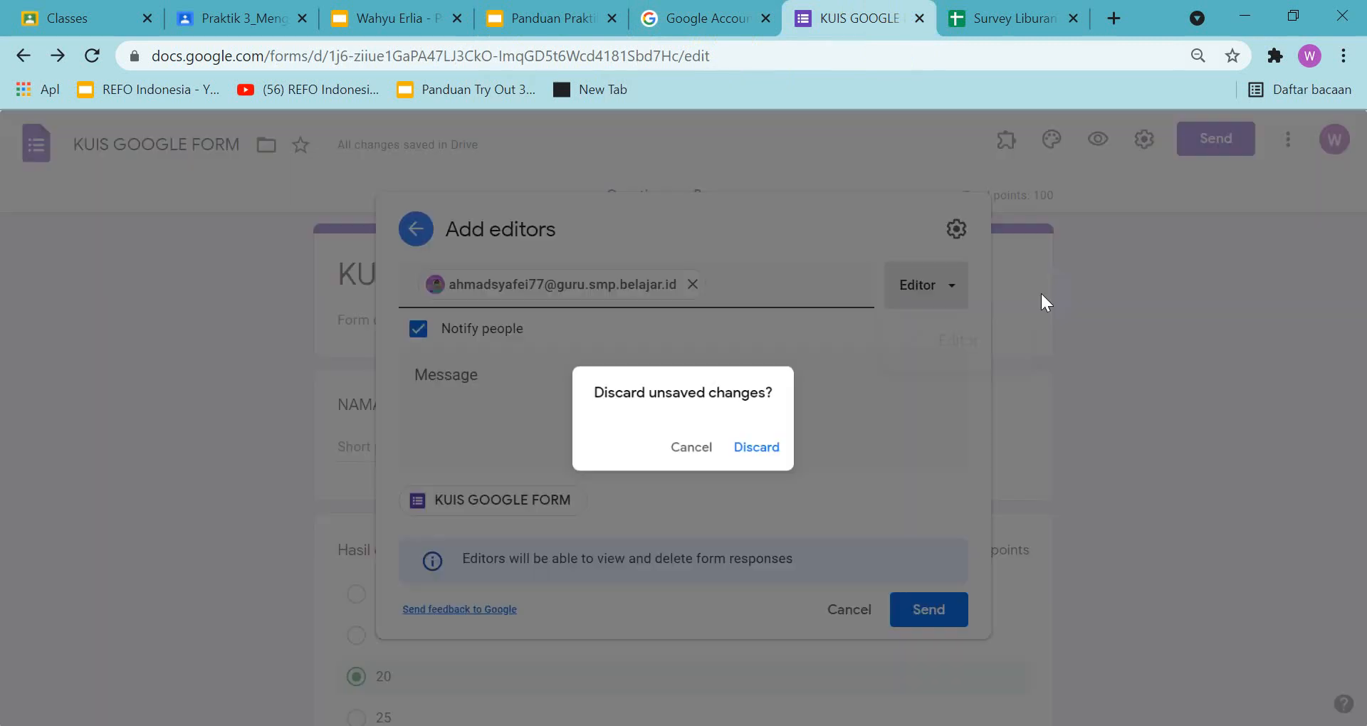
pyautogui.click(689, 449)
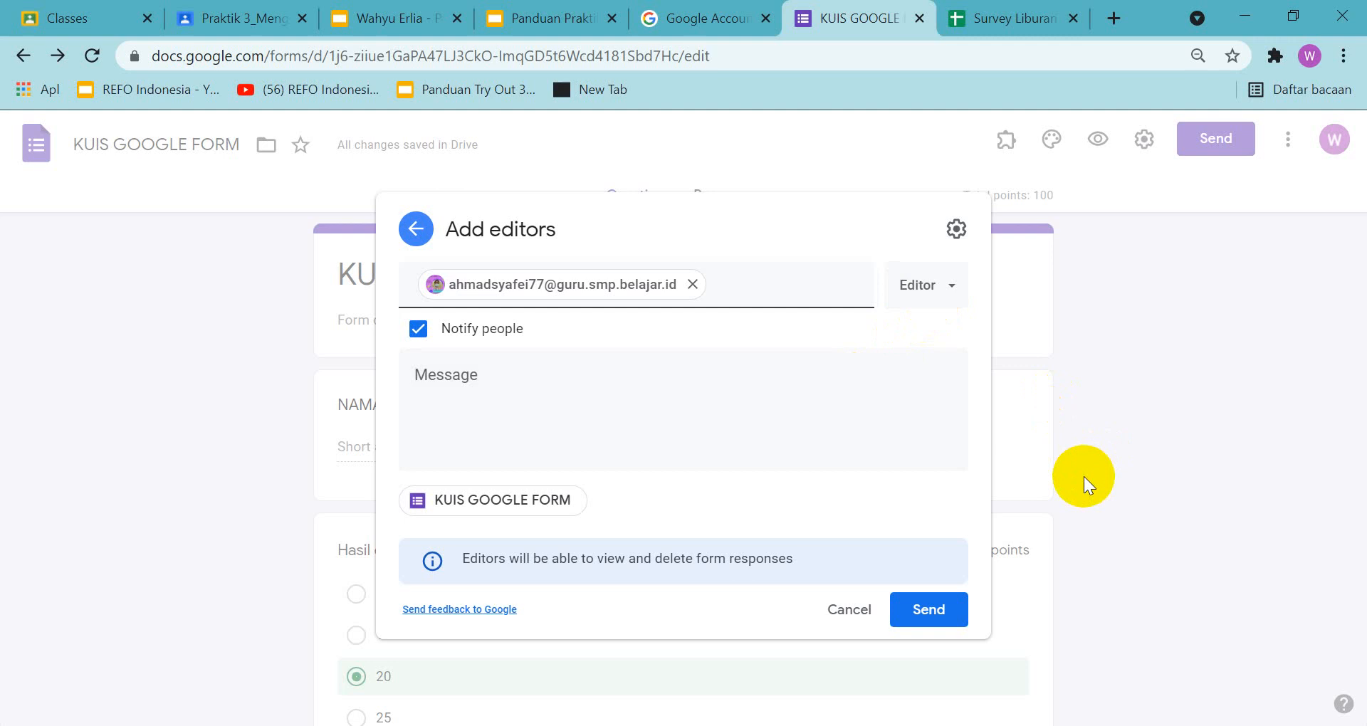
# Capture a screen area of about 1903 by 956 px around the Add editors dialog and copy it to the clipboard
pyautogui.press('Print')
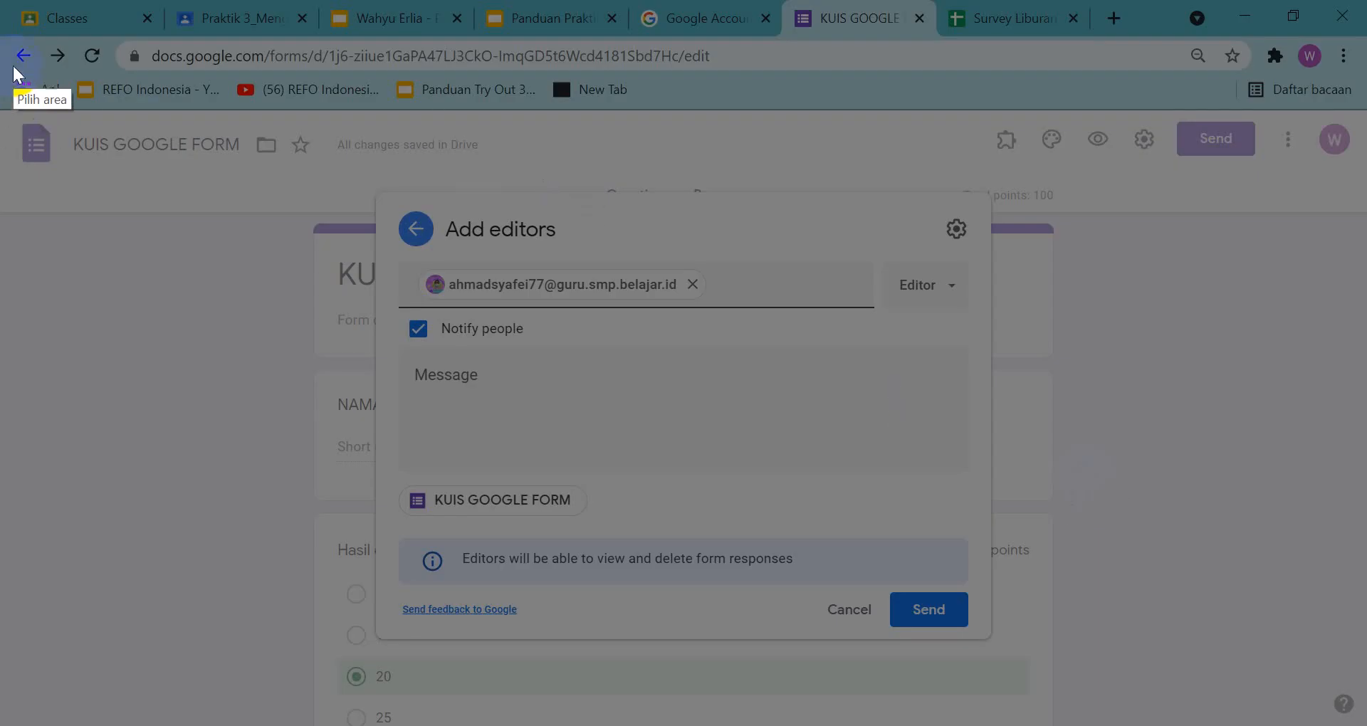
pyautogui.moveTo(9, 34)
pyautogui.mouseDown()
pyautogui.moveTo(1153, 506)
pyautogui.moveTo(1356, 724)
pyautogui.moveTo(1363, 715)
pyautogui.mouseUp()
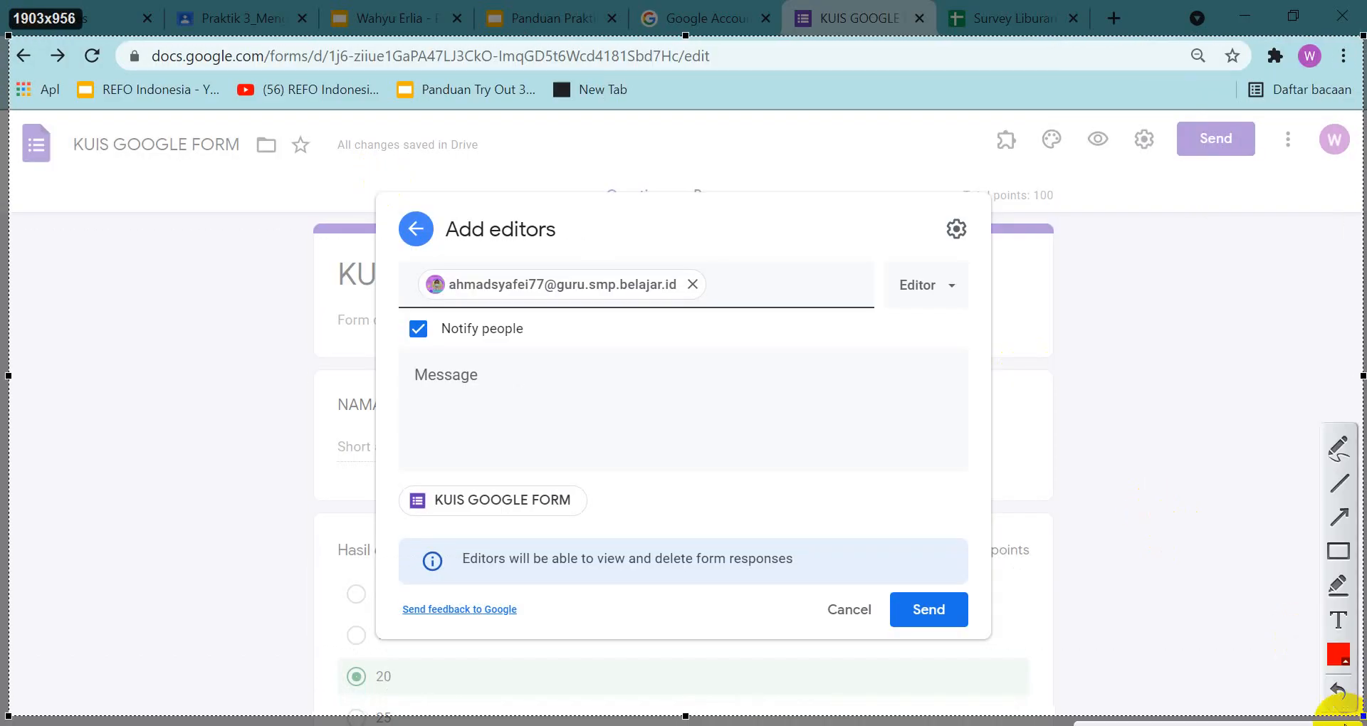
pyautogui.hotkey('ctrl', 'c')
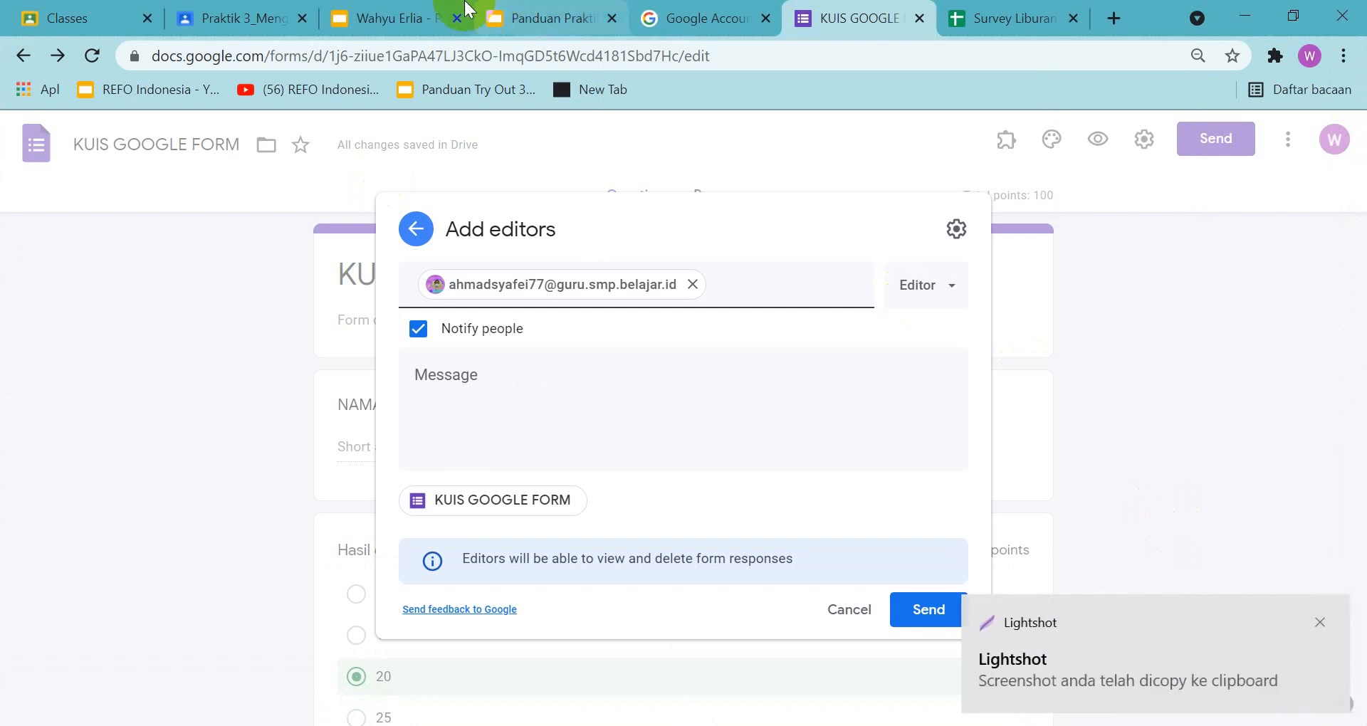
# Paste the Add editors screenshot onto slide 10 of the assignment presentation and centre it below the instruction text
pyautogui.click(435, 20)
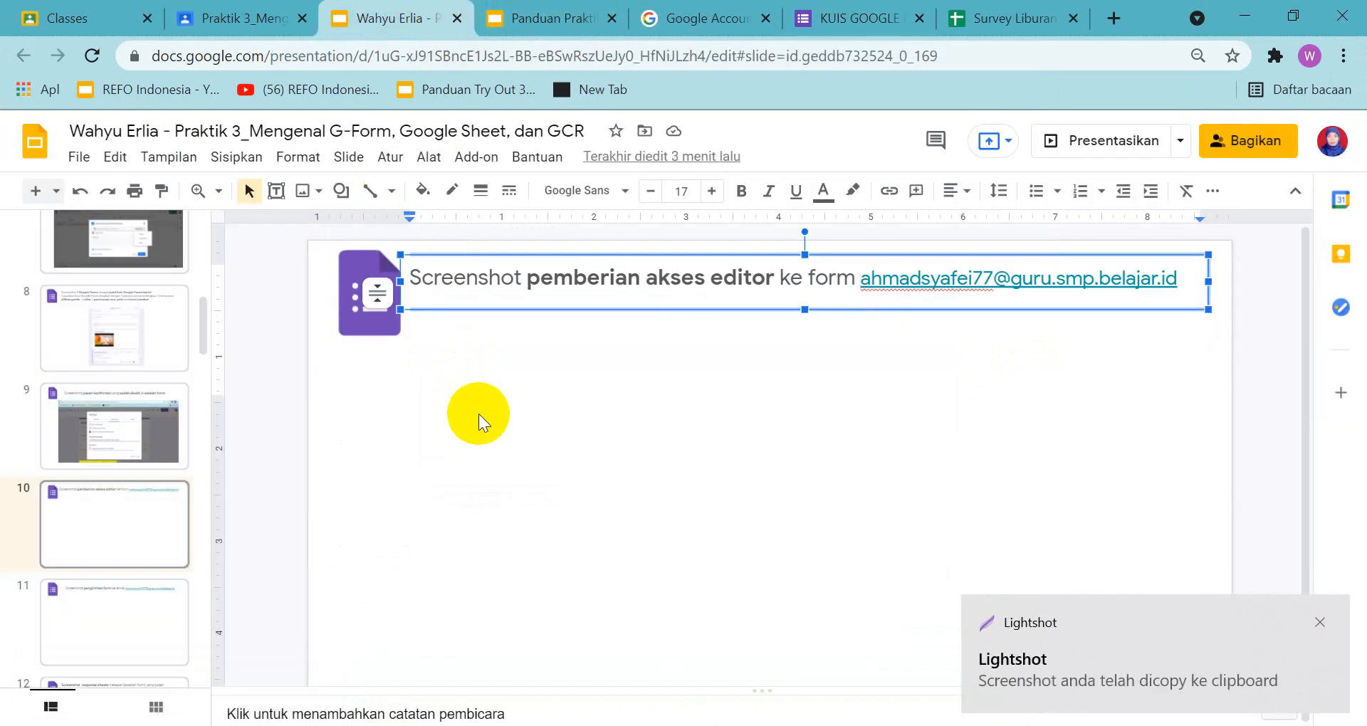
pyautogui.hotkey('ctrl', 'v')
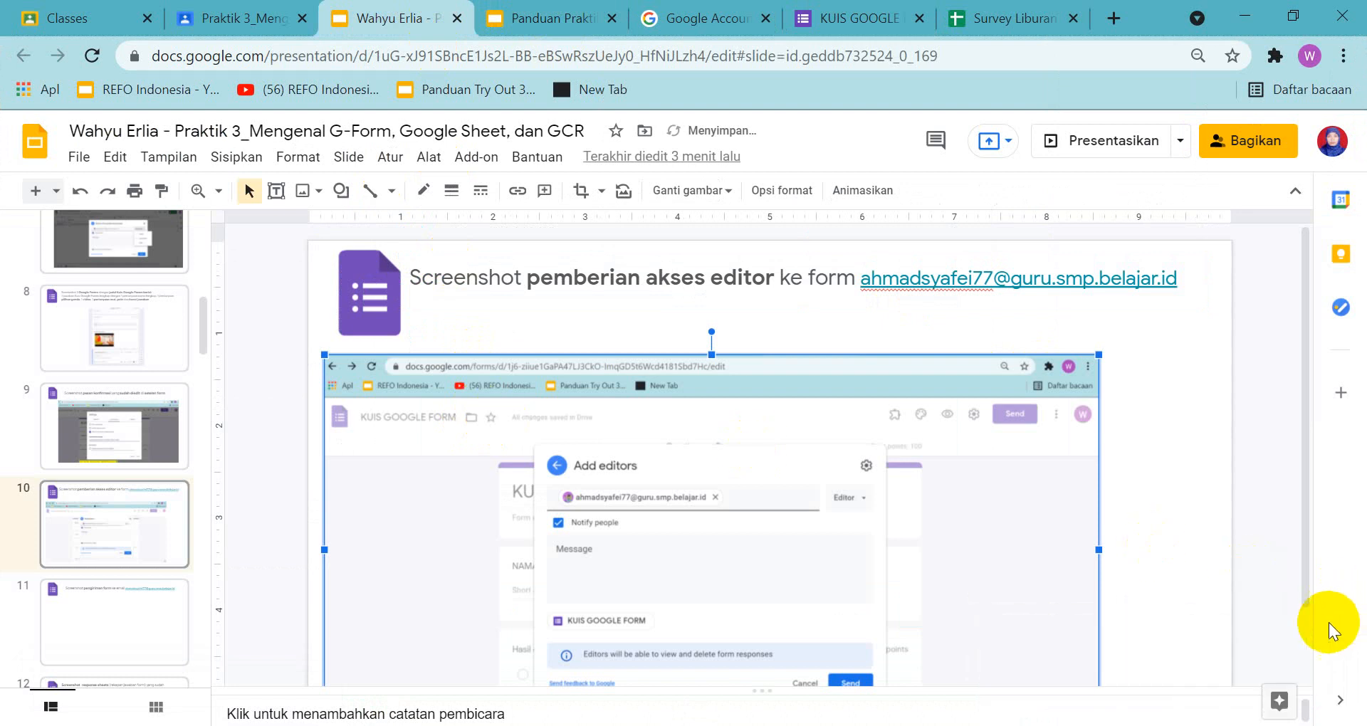
pyautogui.moveTo(966, 561); pyautogui.dragTo(1026, 550)
pyautogui.scroll(-3, 1152, 518)
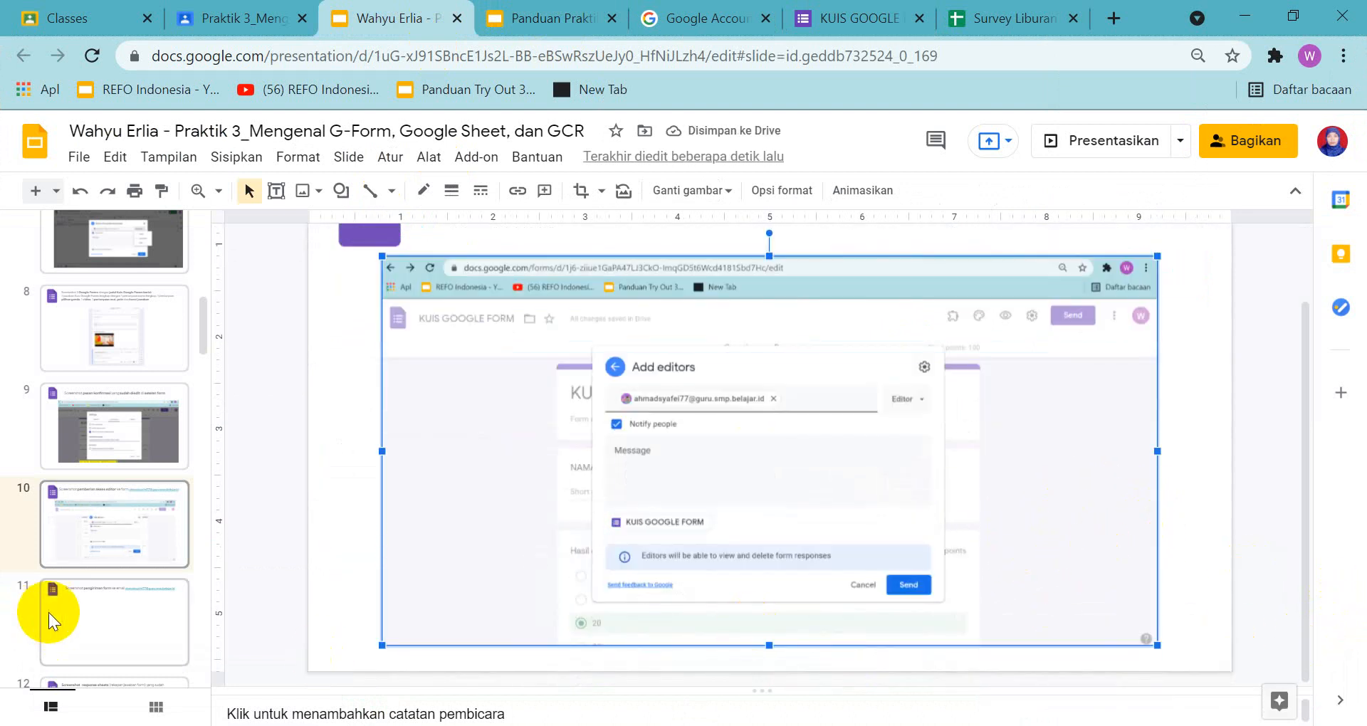
# Open slide 11 in both the assignment and guide presentations and examine the sample for sending the form by email
pyautogui.click(87, 611)
pyautogui.scroll(3, 653, 524)
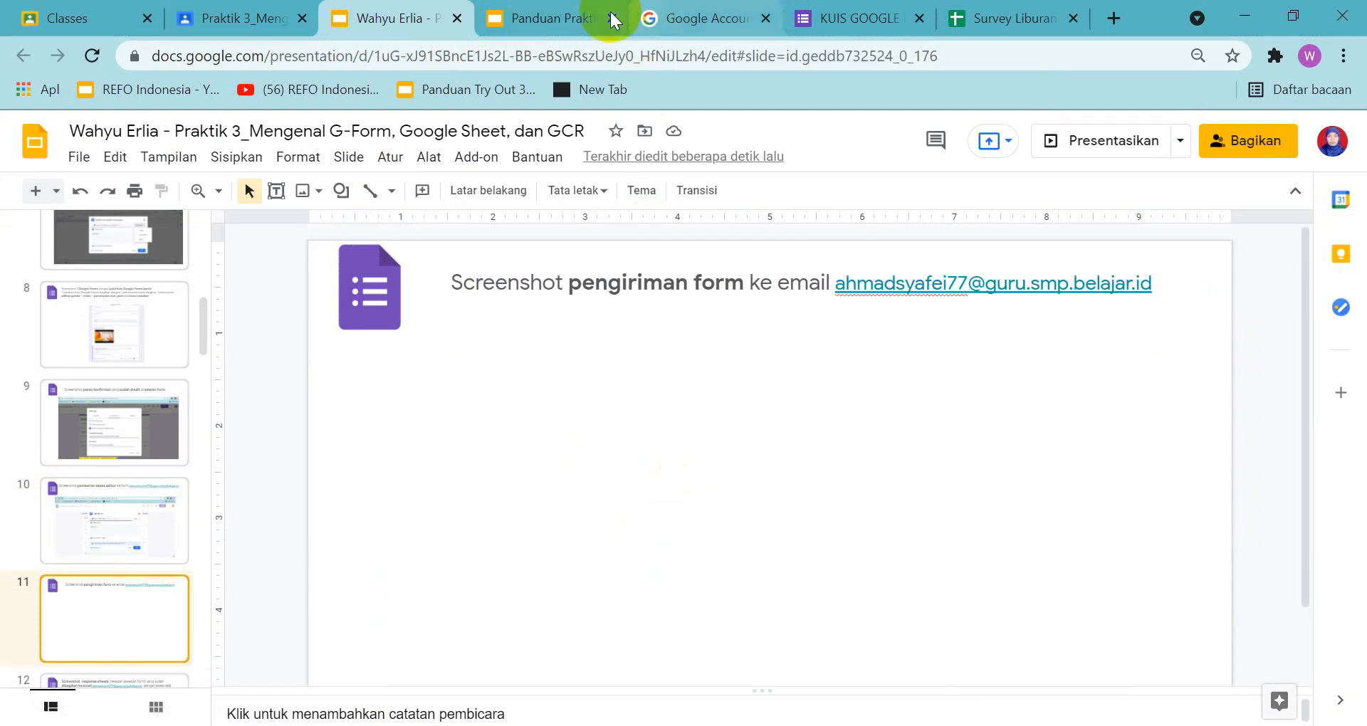
pyautogui.click(578, 18)
pyautogui.click(127, 607)
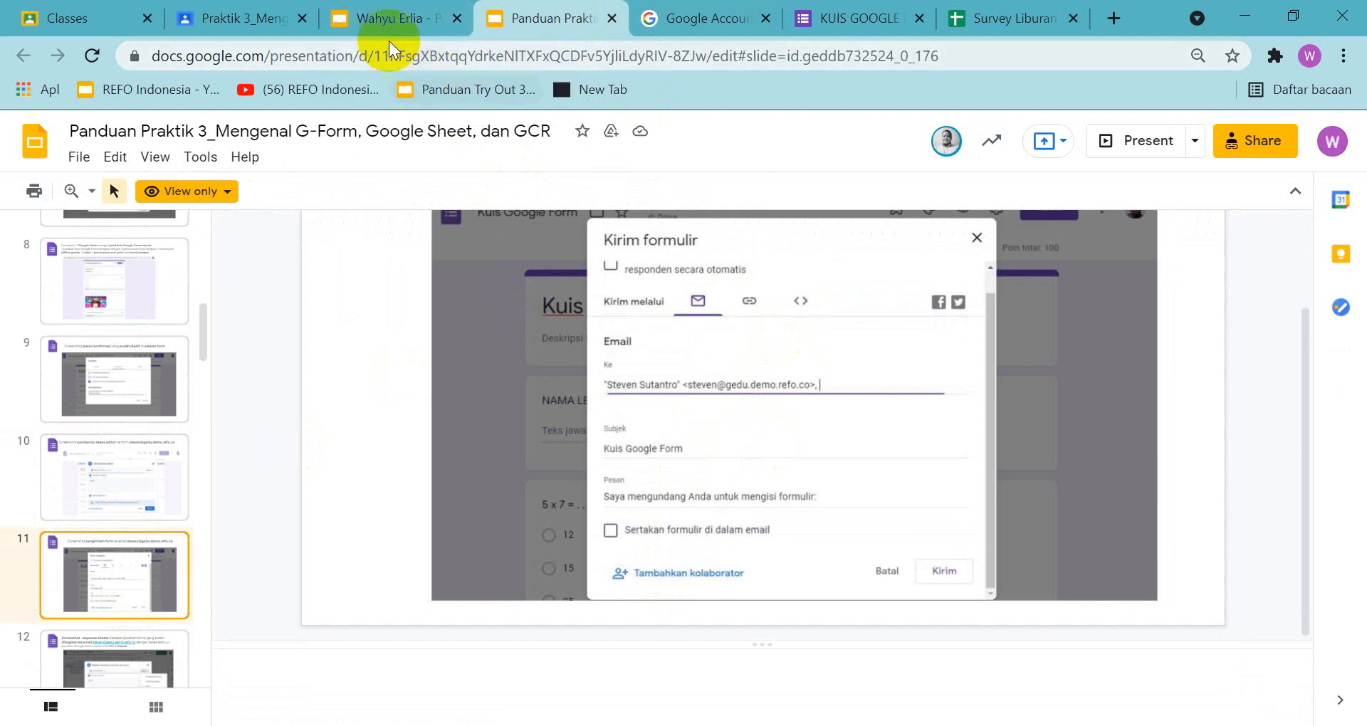
# Send the editor invitation for the quiz form and approve sharing it outside the organization
pyautogui.click(872, 30)
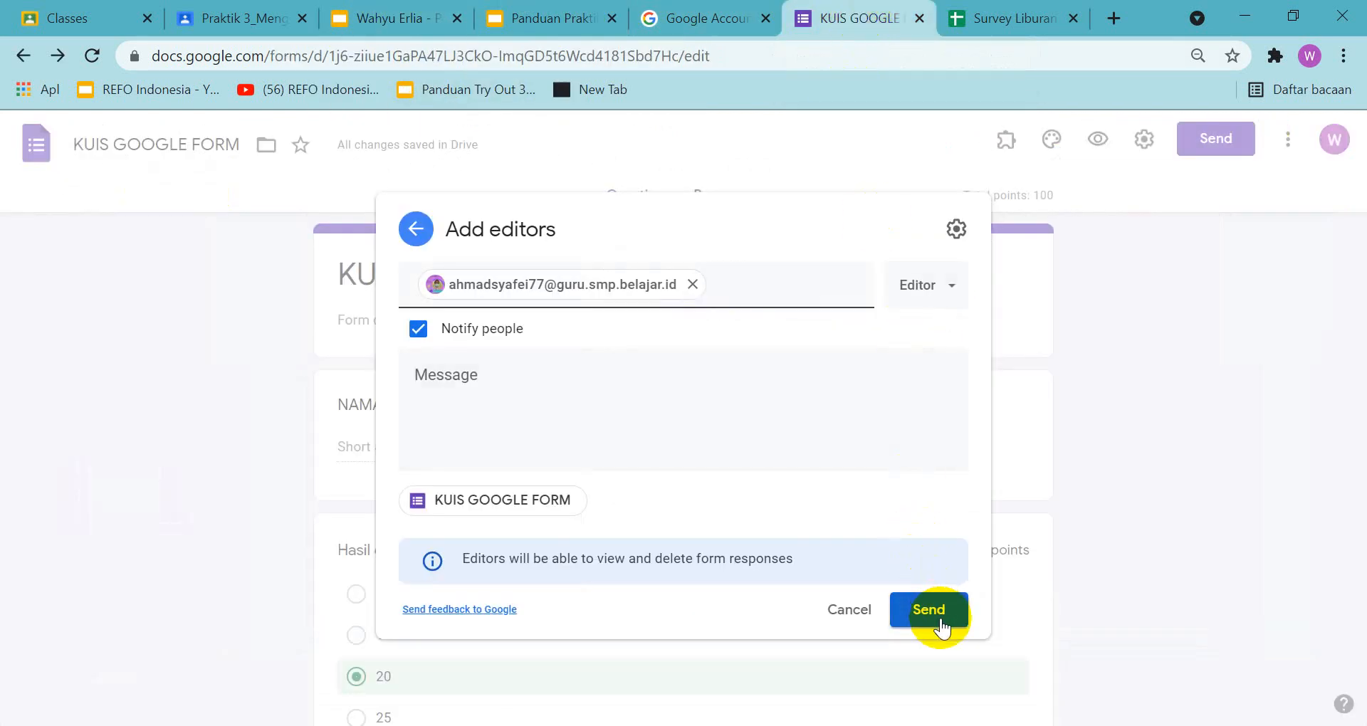
pyautogui.click(939, 616)
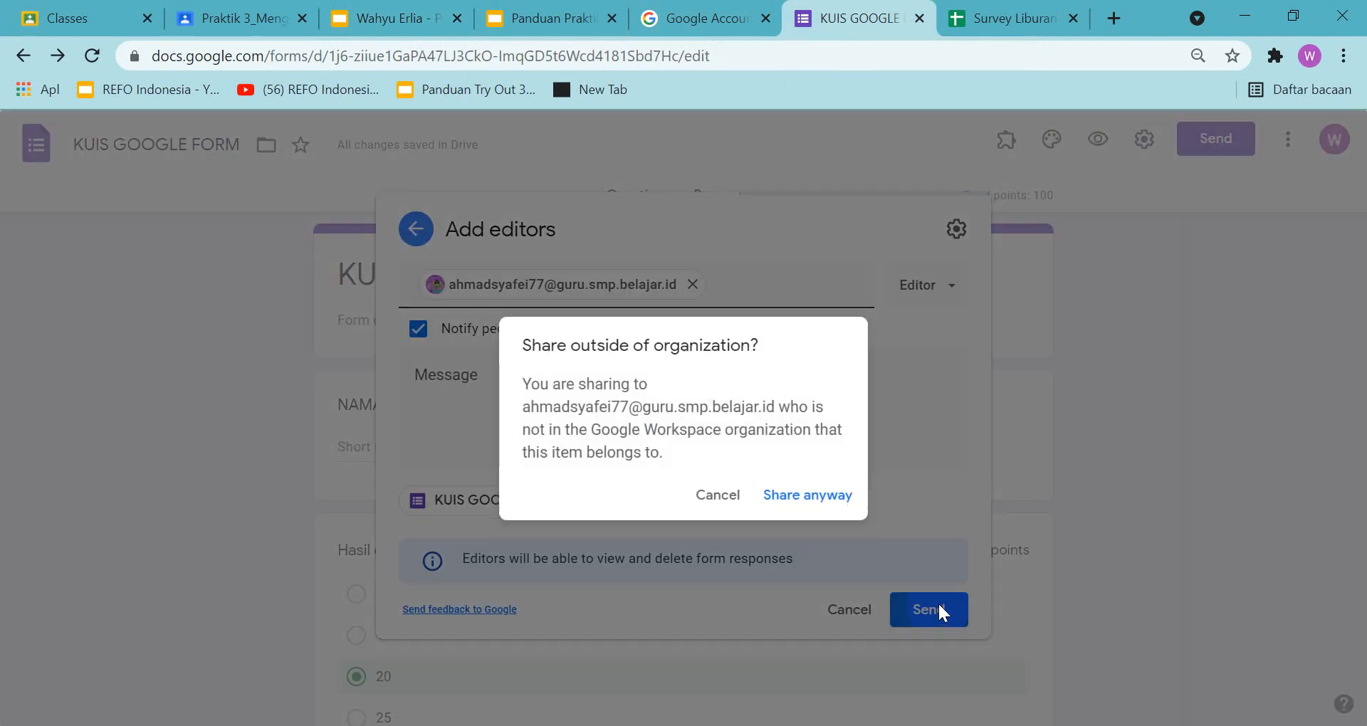
pyautogui.click(834, 495)
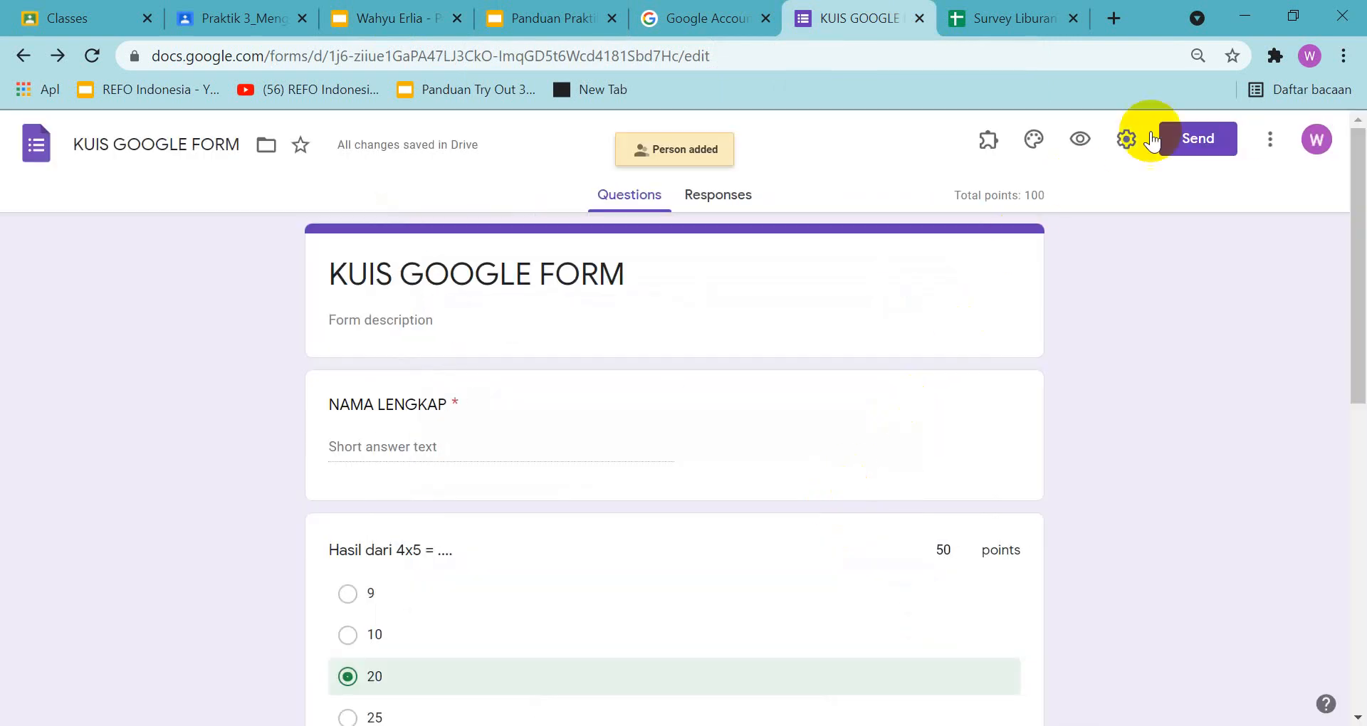
# Open the quiz form's email sending options and copy the recipient's email link from slide 11 of the assignment presentation
pyautogui.click(1200, 142)
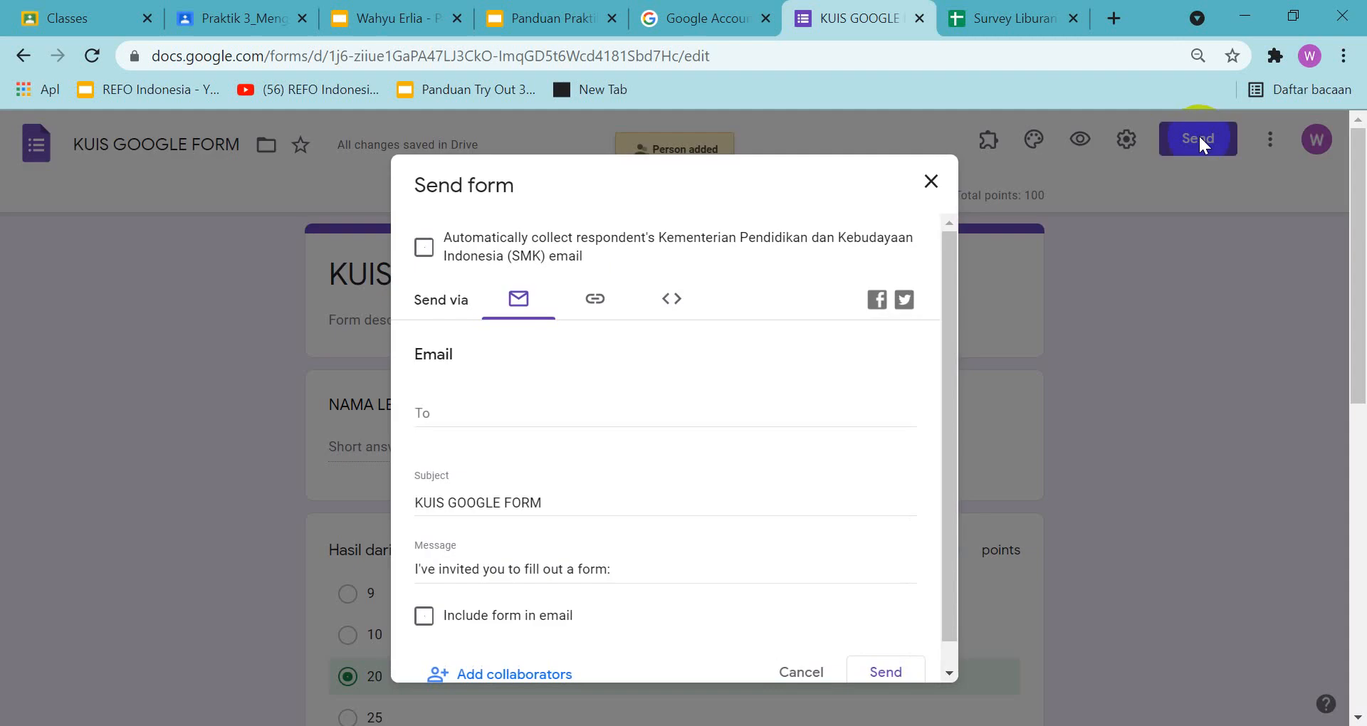
pyautogui.click(458, 408)
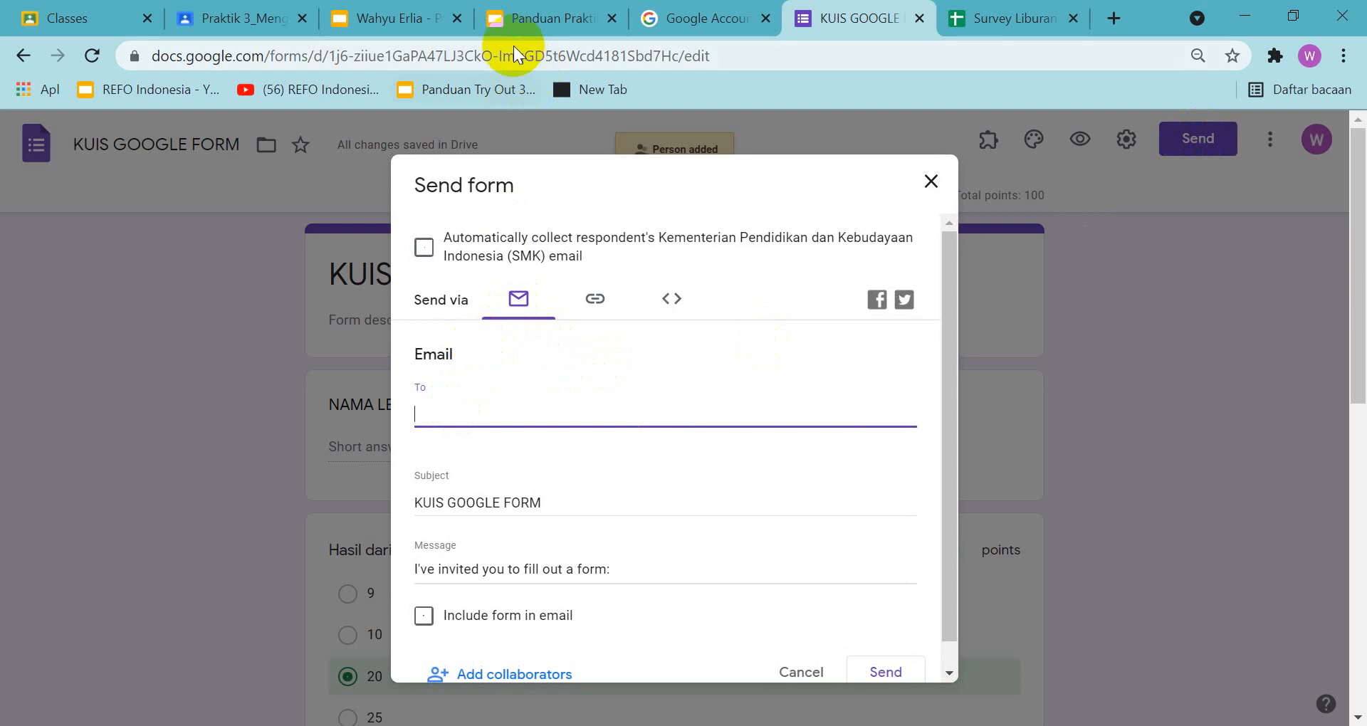
pyautogui.click(408, 14)
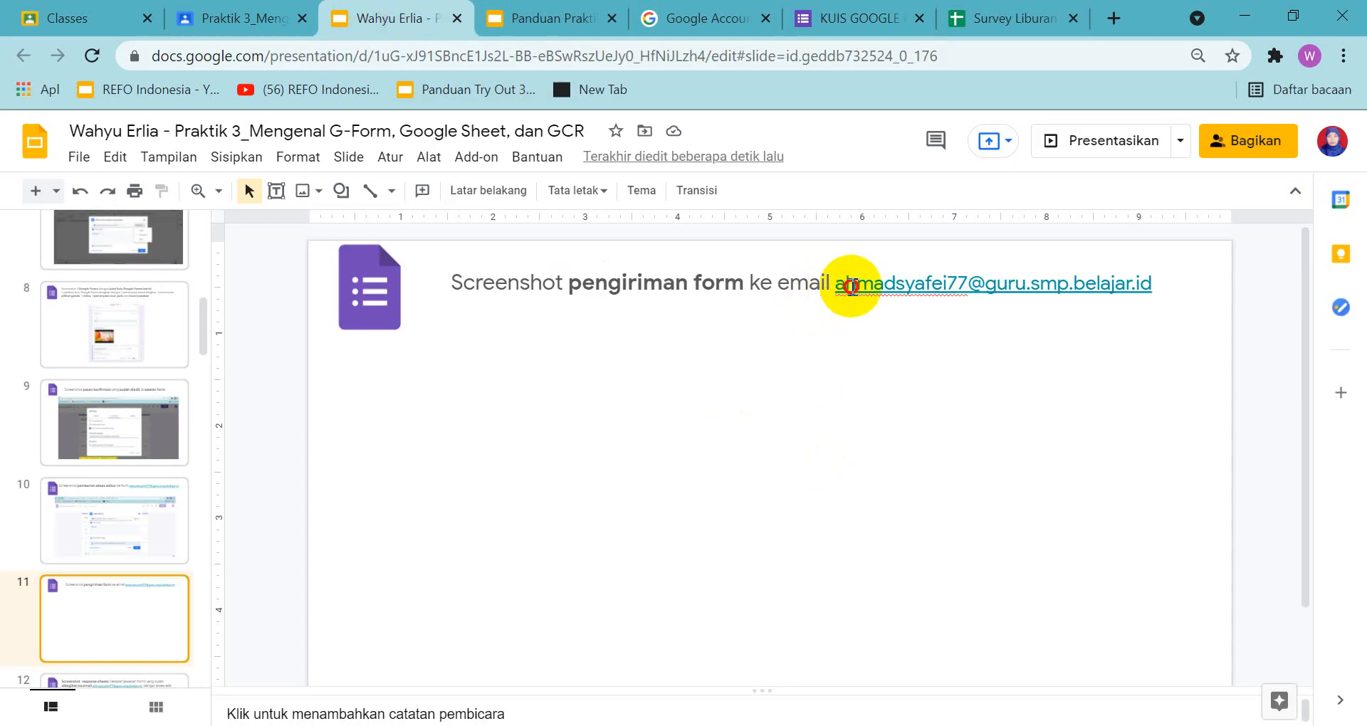
pyautogui.doubleClick(1075, 283)
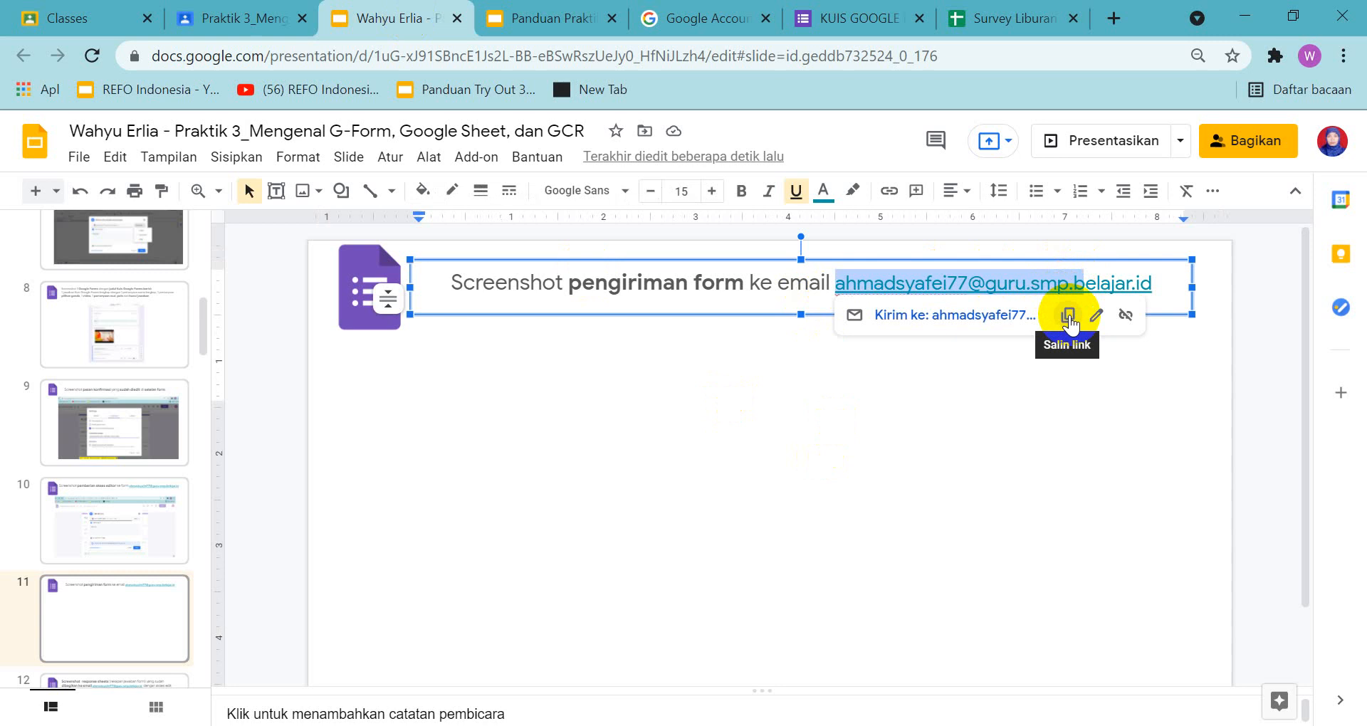
pyautogui.click(1068, 317)
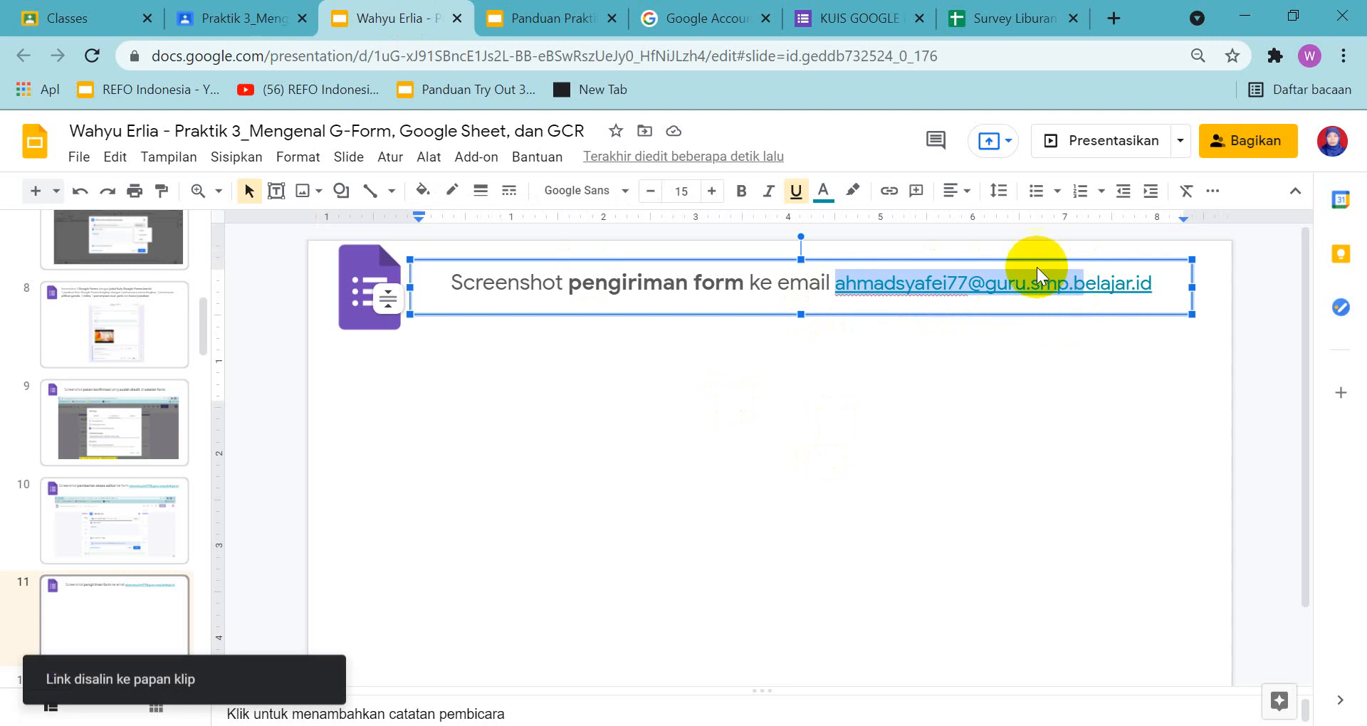
# Paste the copied address as the quiz form's email recipient, remove the "mailto:" prefix and accept the suggested address
pyautogui.click(870, 22)
pyautogui.click(610, 408)
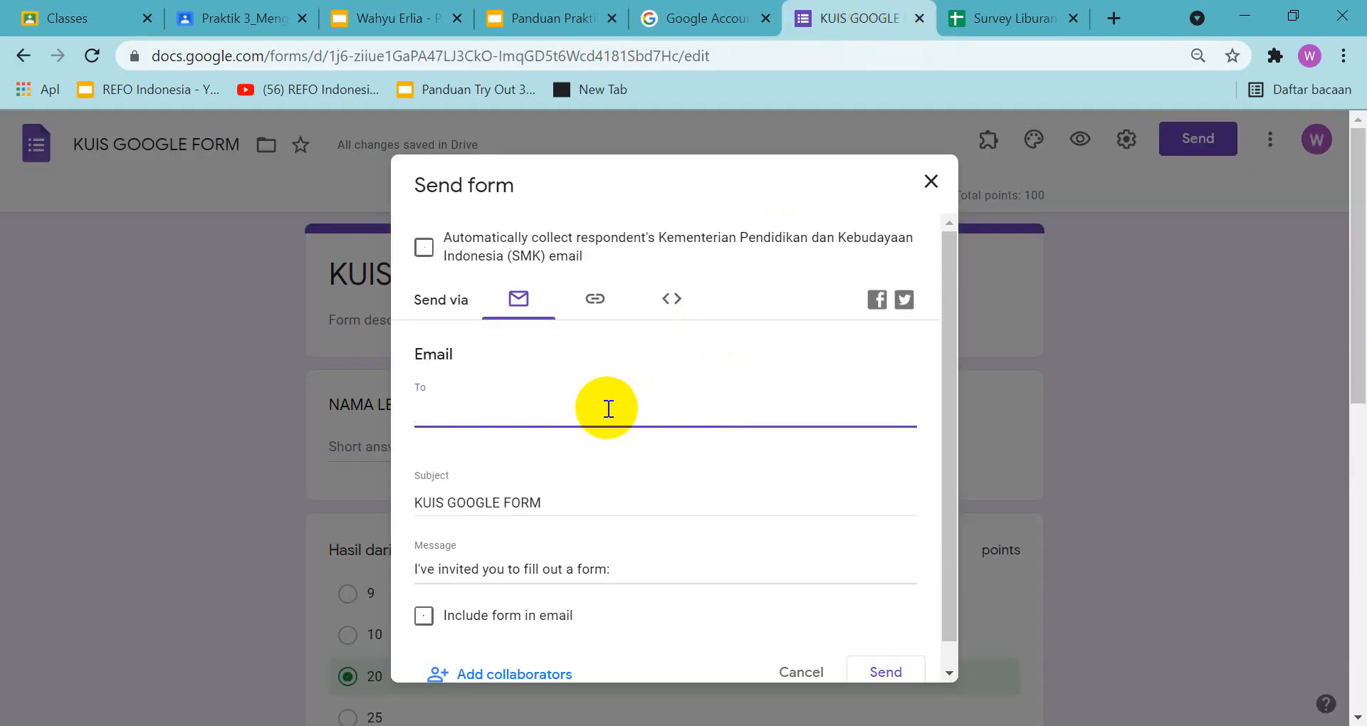
pyautogui.rightClick(607, 408)
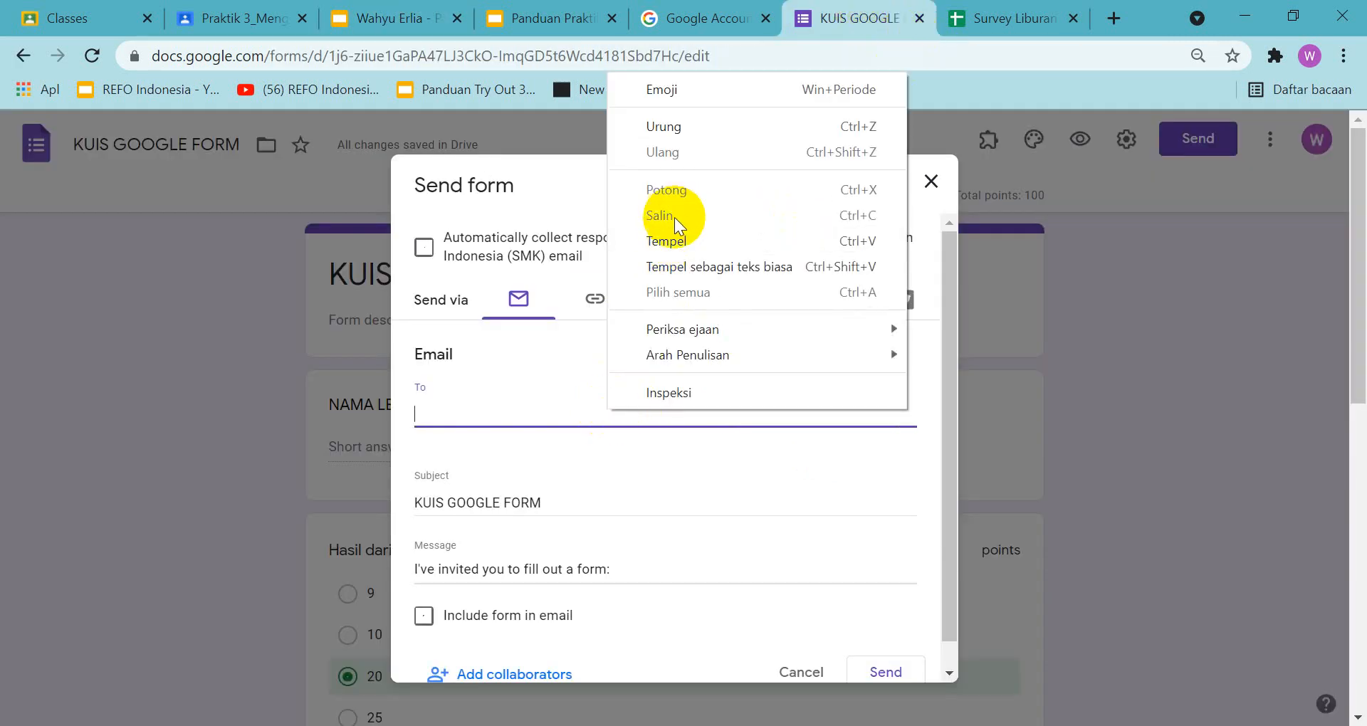
pyautogui.click(670, 242)
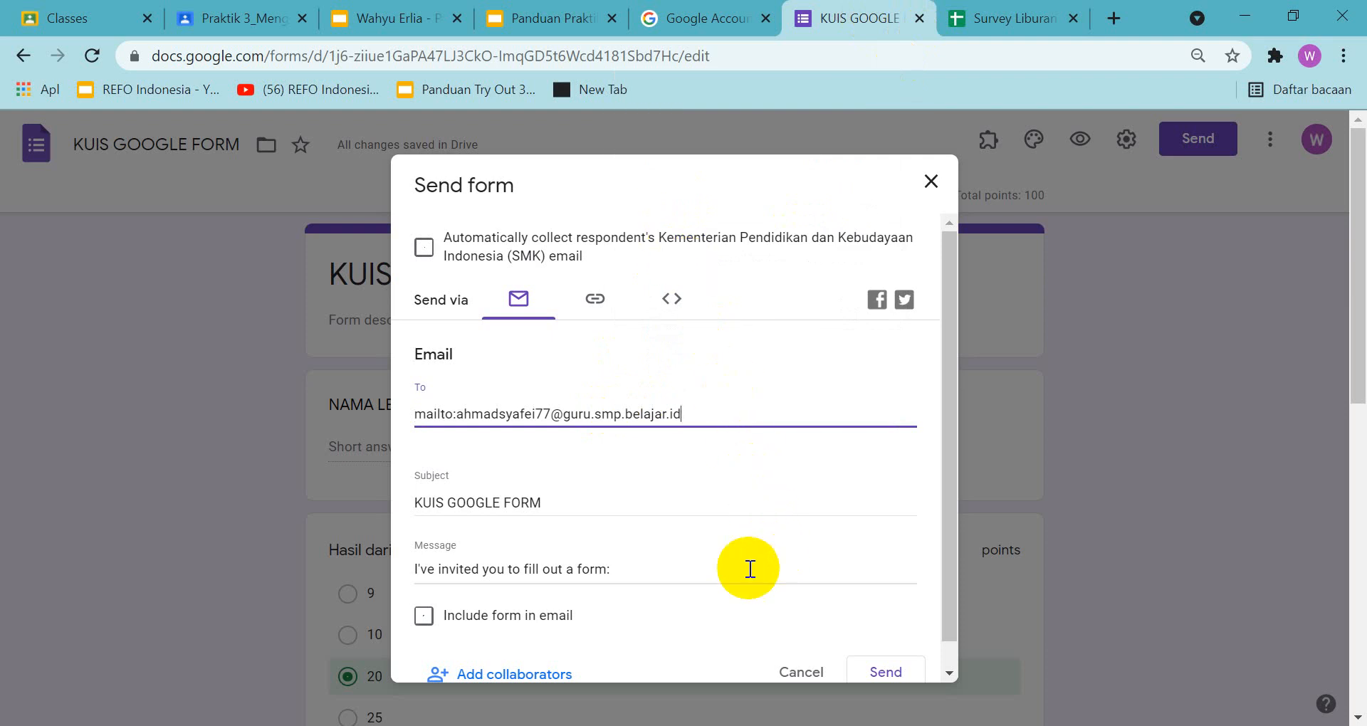
pyautogui.click(457, 414)
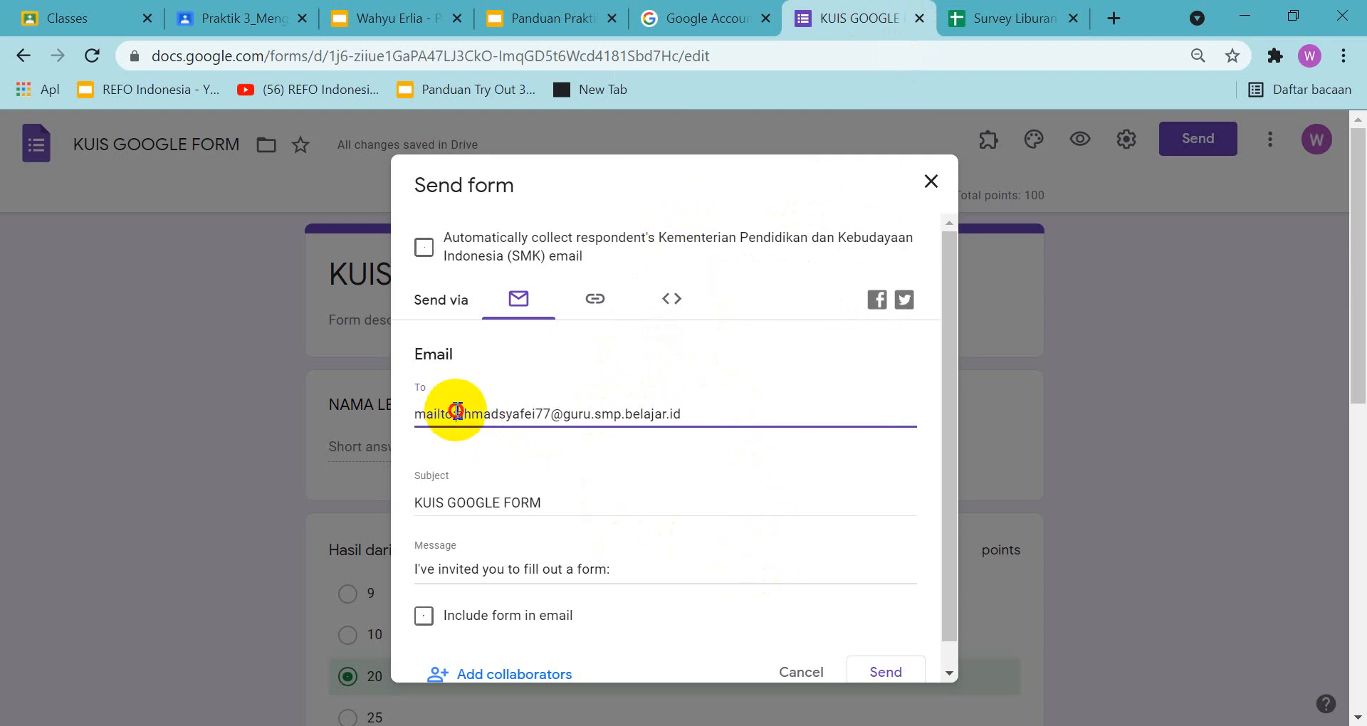
pyautogui.press('BackSpace')
pyautogui.press('BackSpace')
pyautogui.press('BackSpace')
pyautogui.press('BackSpace')
pyautogui.press('BackSpace')
pyautogui.press('BackSpace')
pyautogui.press('BackSpace')
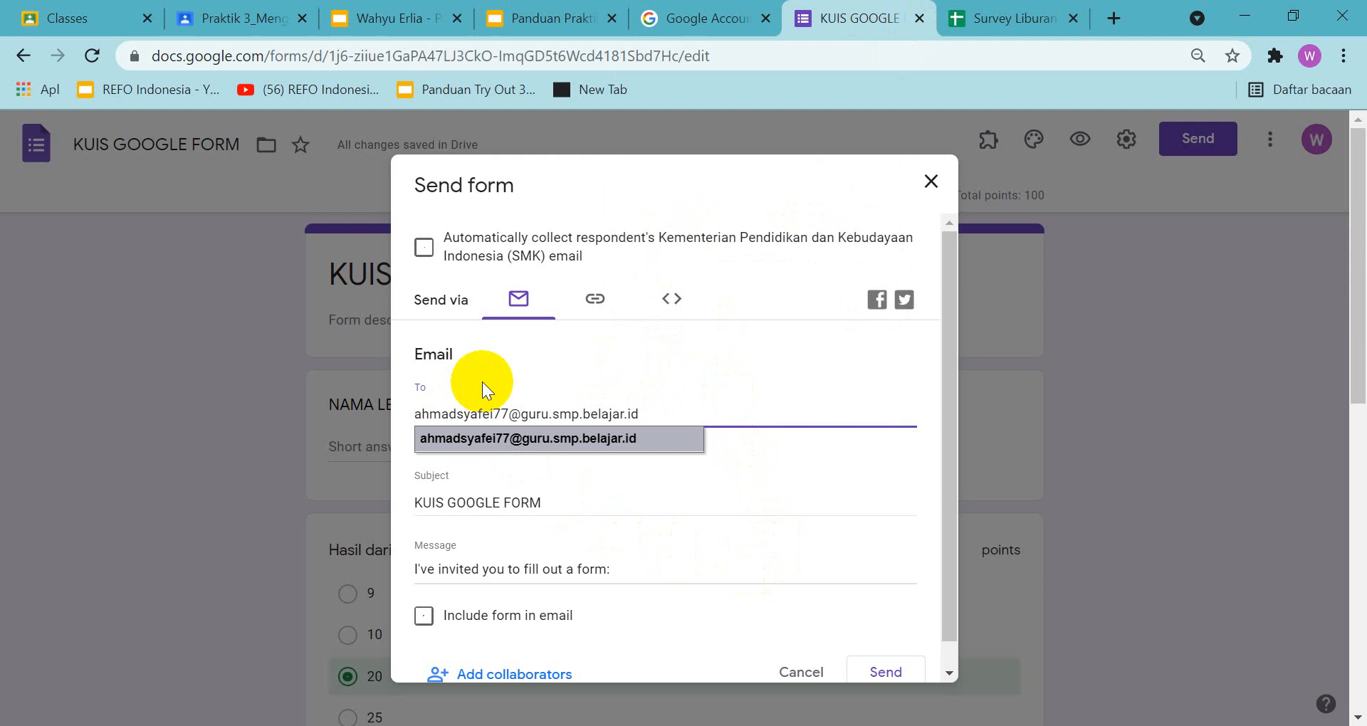
pyautogui.click(477, 439)
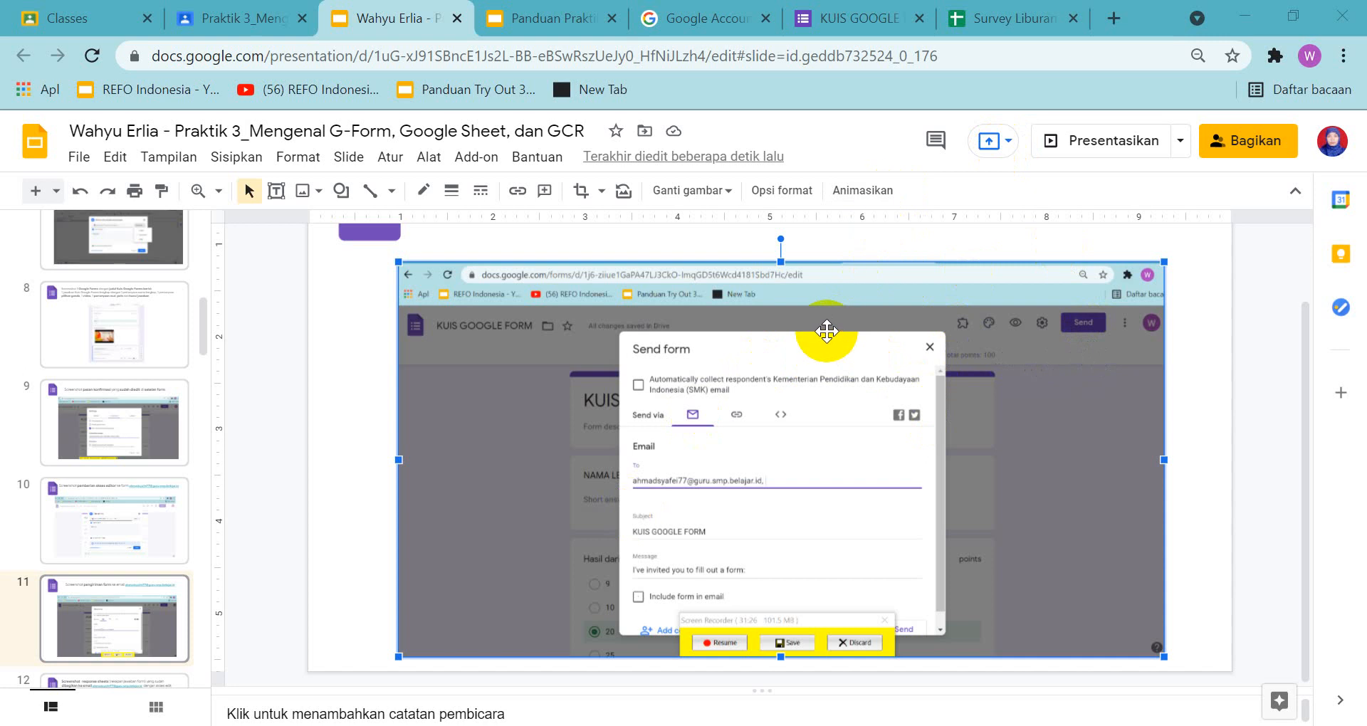
# Close and reopen the quiz form's Send form dialog, and copy the recipient's email link from slide 11 again
pyautogui.click(837, 15)
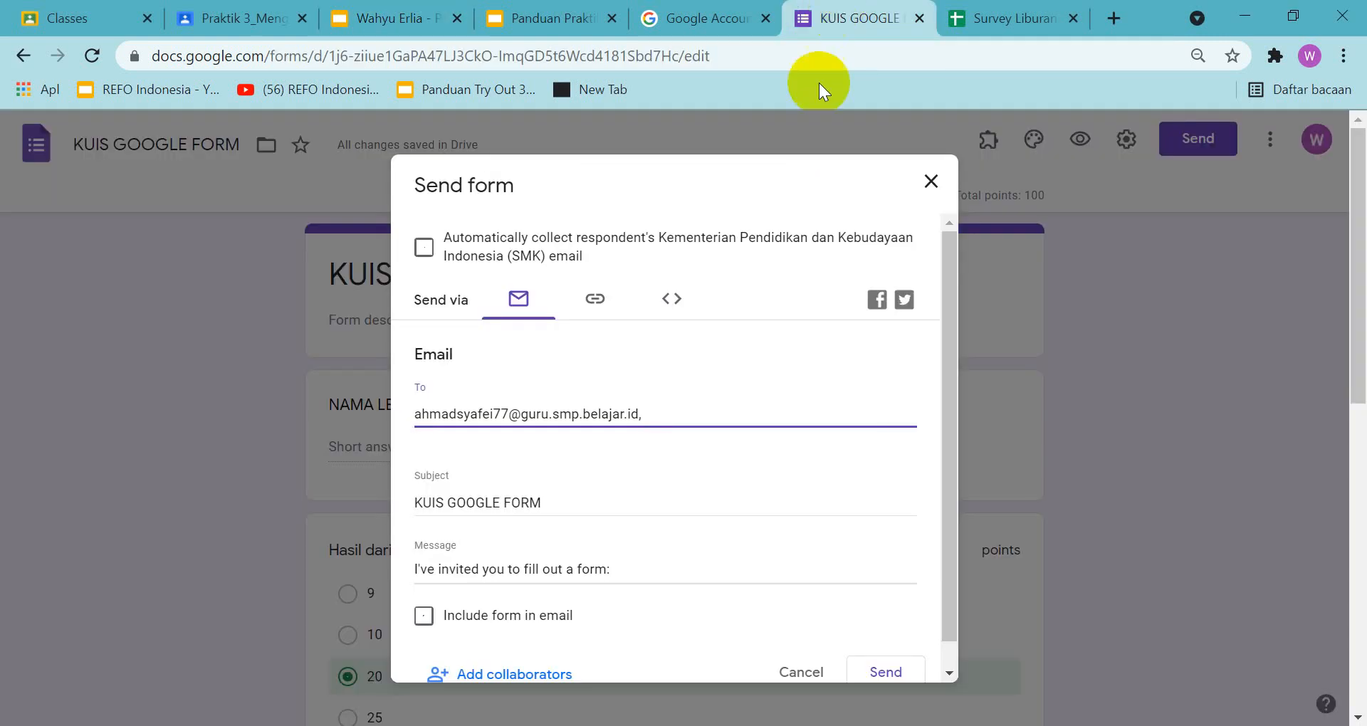
pyautogui.click(931, 181)
pyautogui.click(1190, 138)
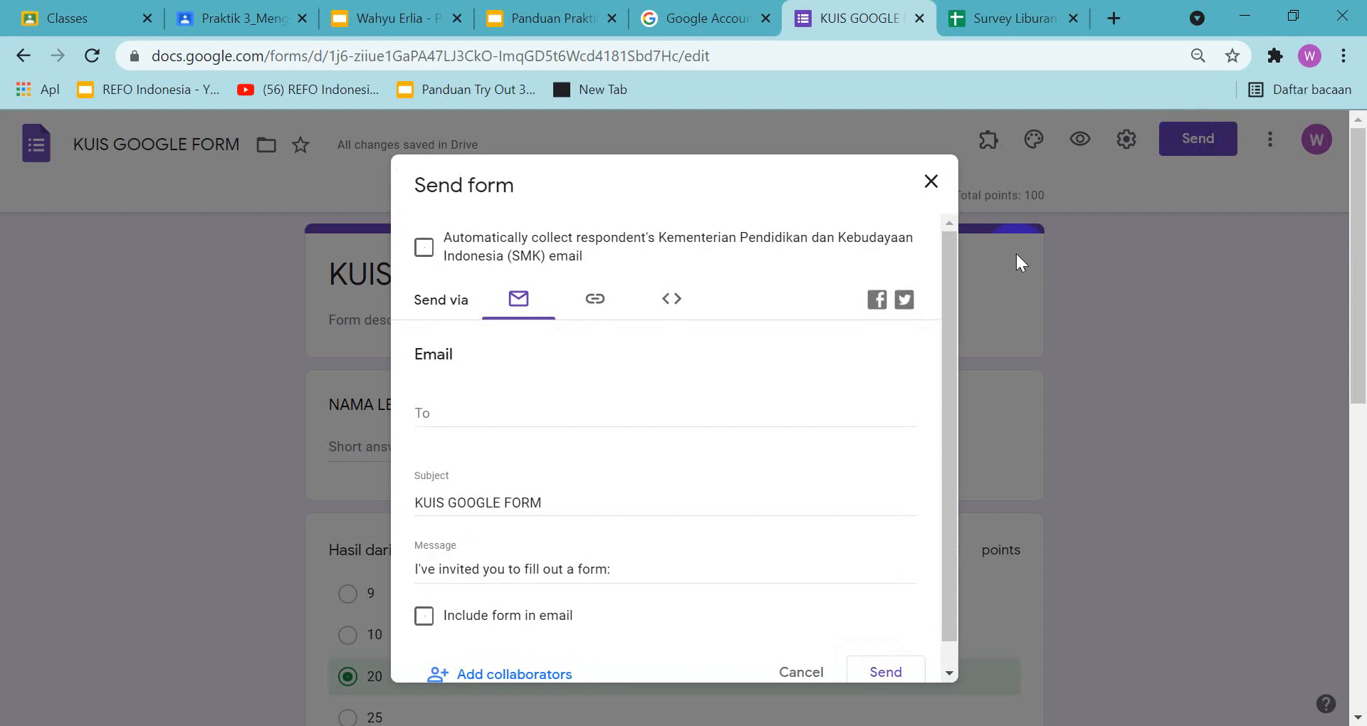
pyautogui.click(507, 409)
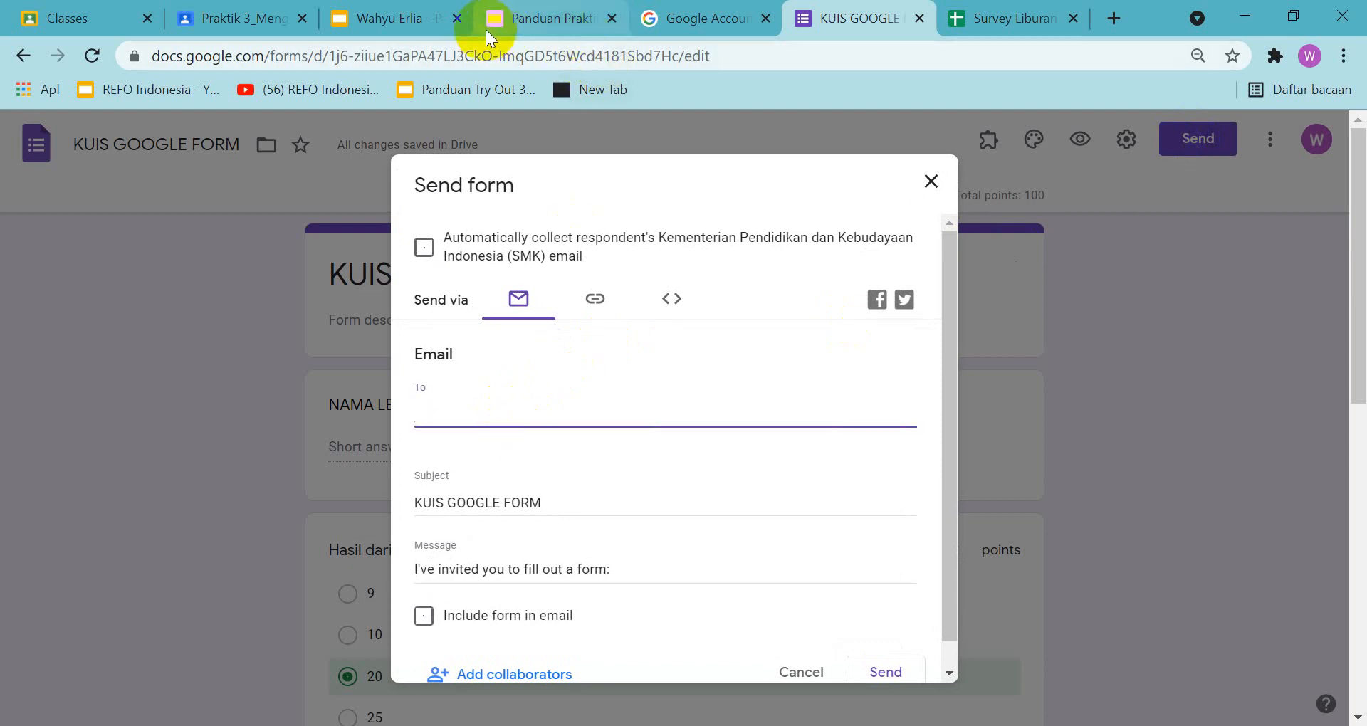
pyautogui.click(393, 26)
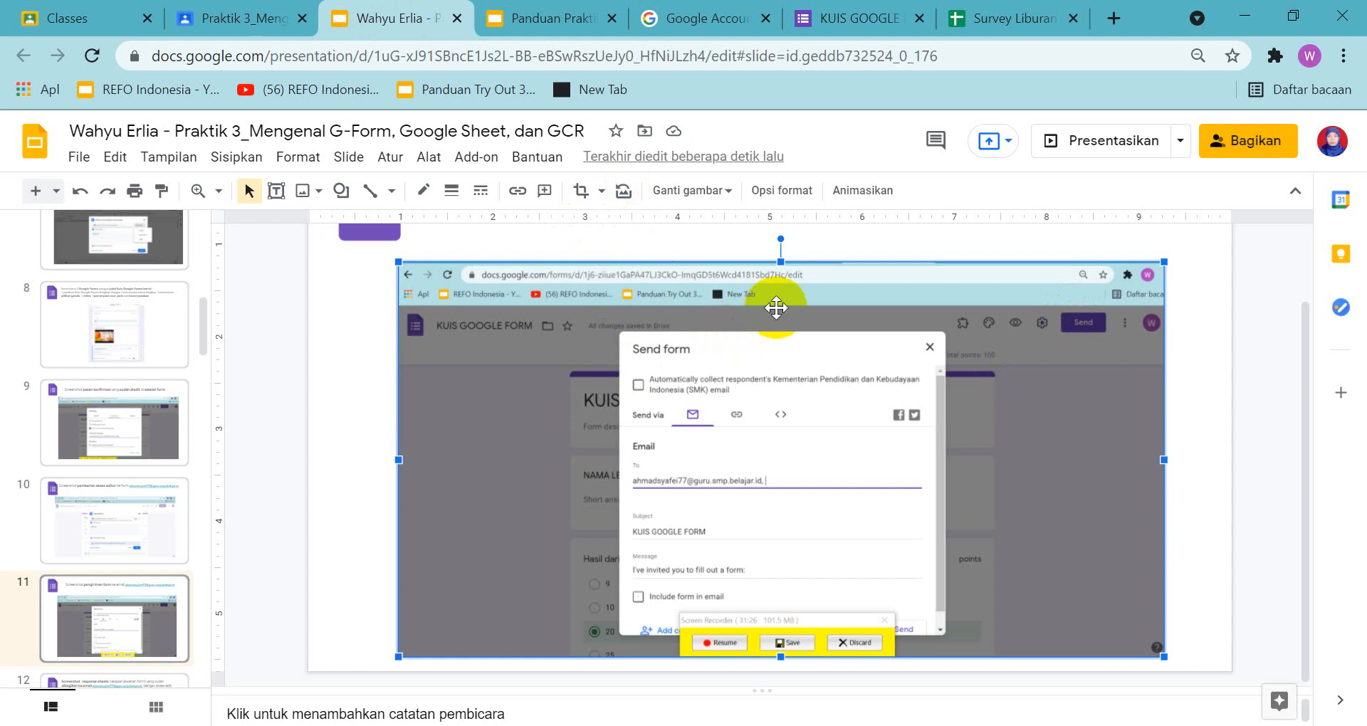
pyautogui.scroll(1, 813, 268)
pyautogui.moveTo(835, 283); pyautogui.dragTo(1151, 289)
pyautogui.click(1068, 315)
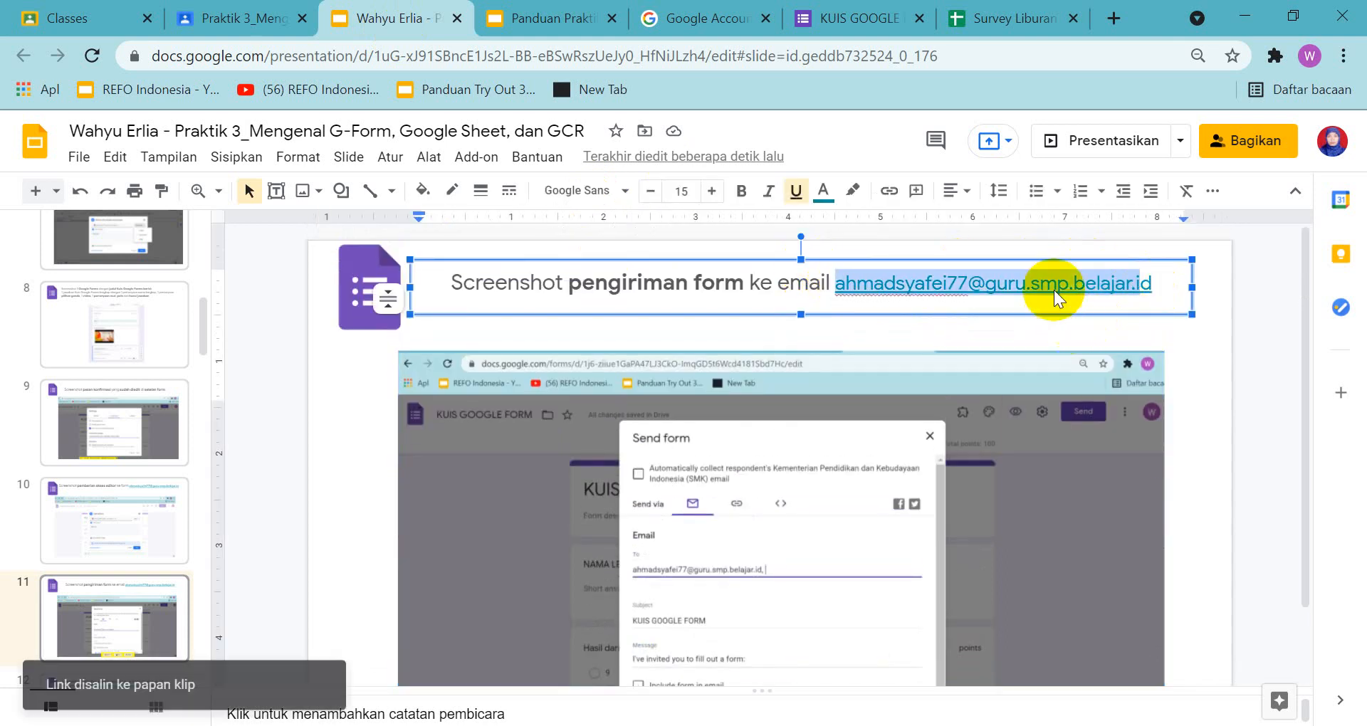
# Paste the copied link into the reopened Send form dialog as recipient and strip its "mailto:" prefix
pyautogui.click(879, 22)
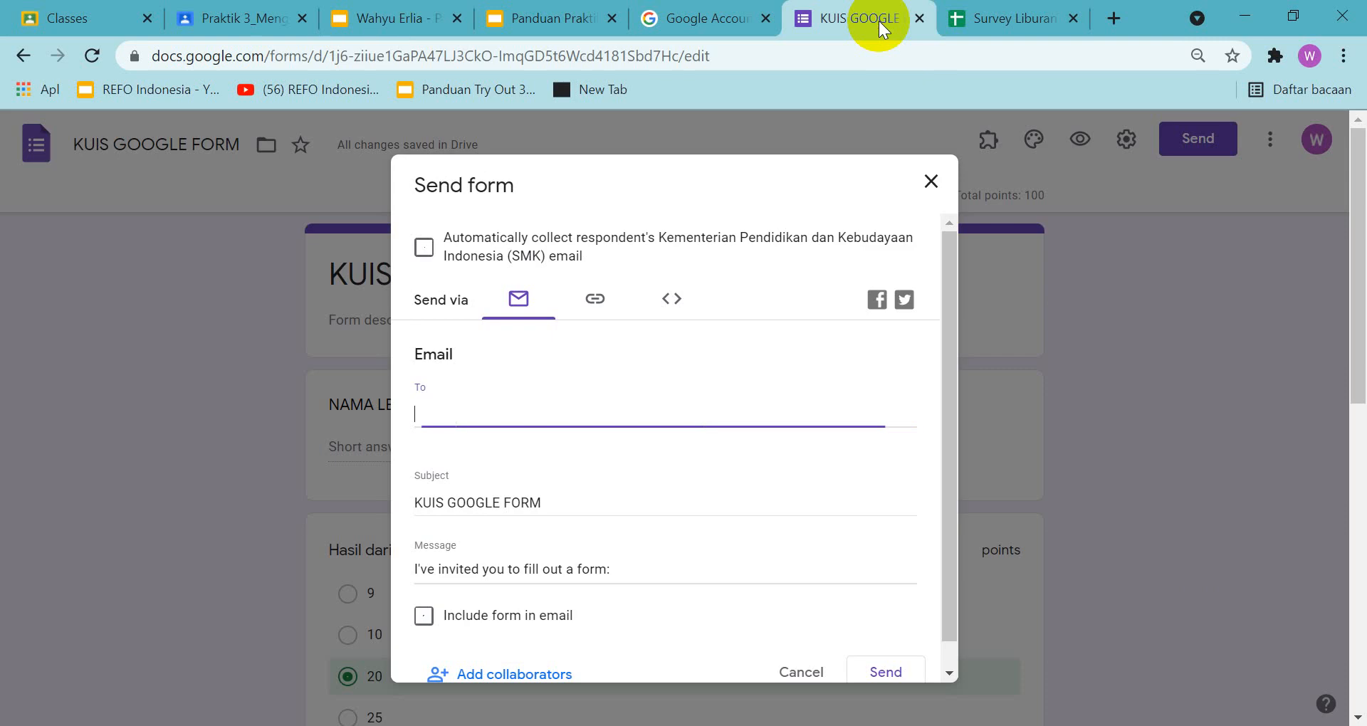
pyautogui.rightClick(584, 407)
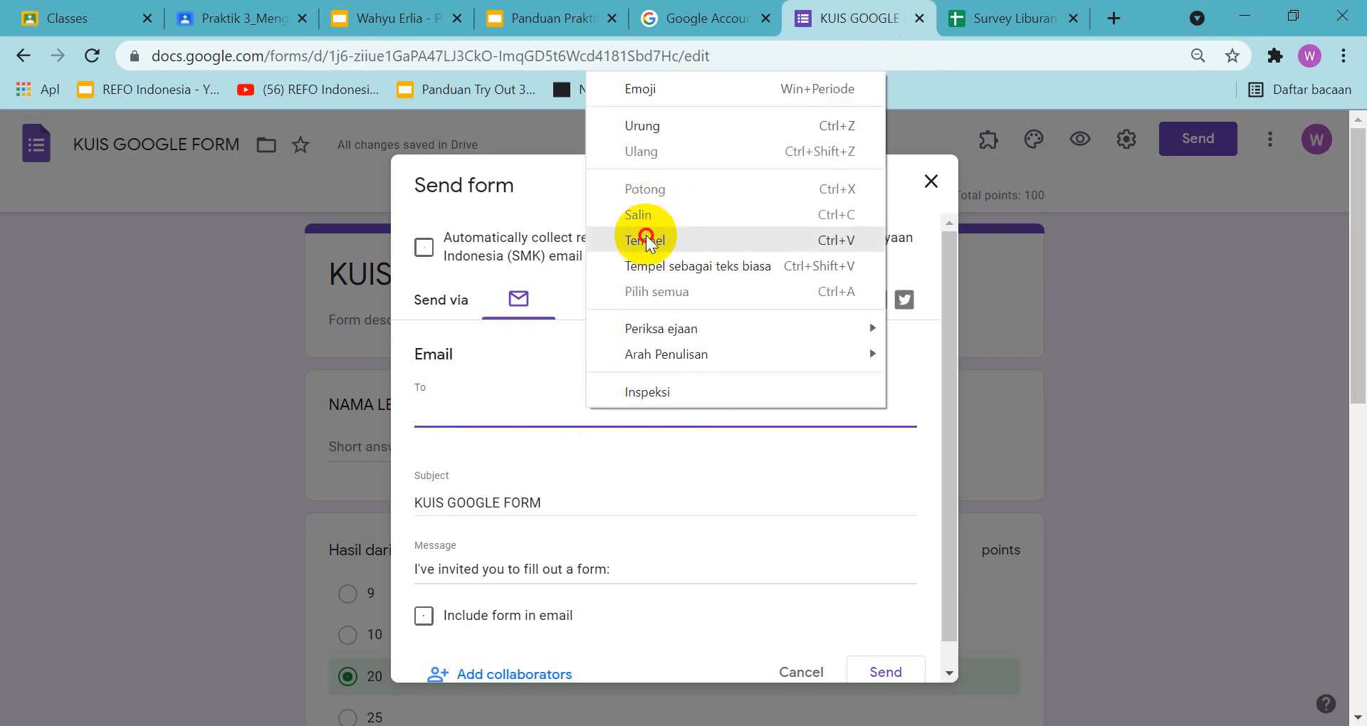
pyautogui.click(646, 235)
pyautogui.scroll(-1, 707, 474)
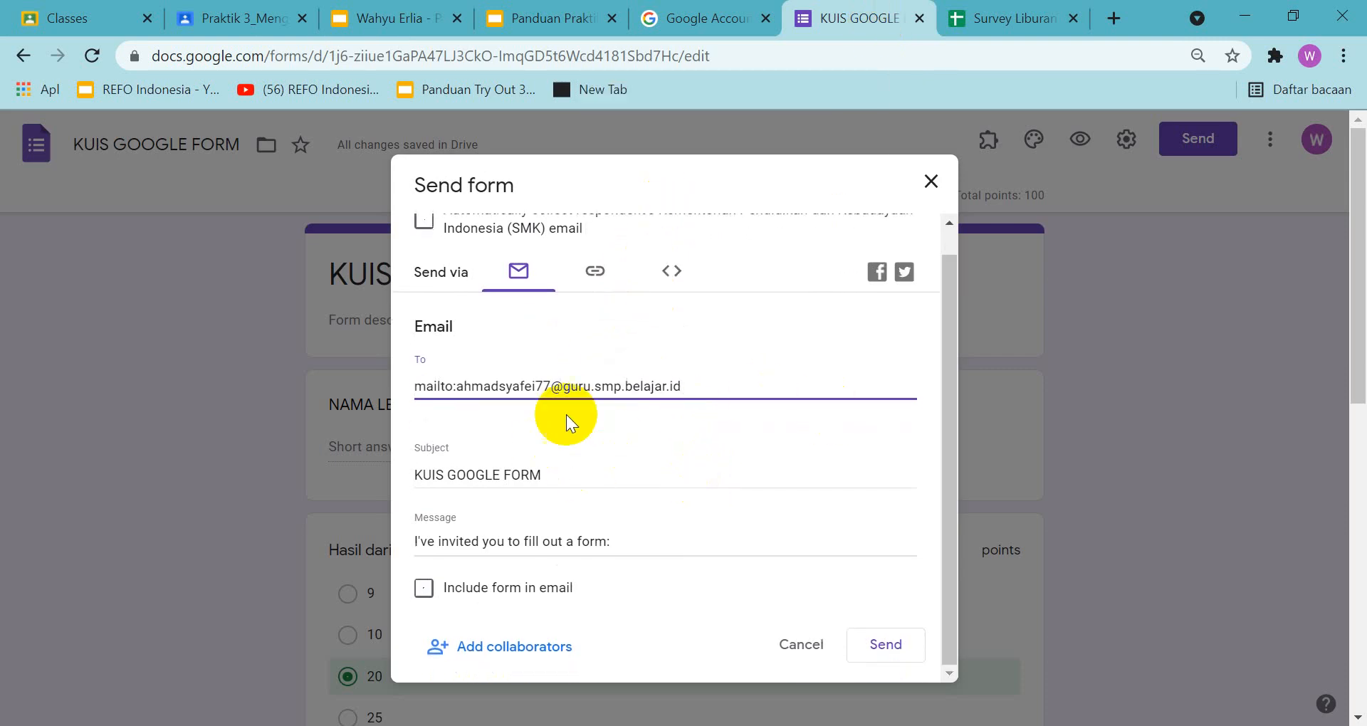
pyautogui.moveTo(456, 386); pyautogui.dragTo(401, 389)
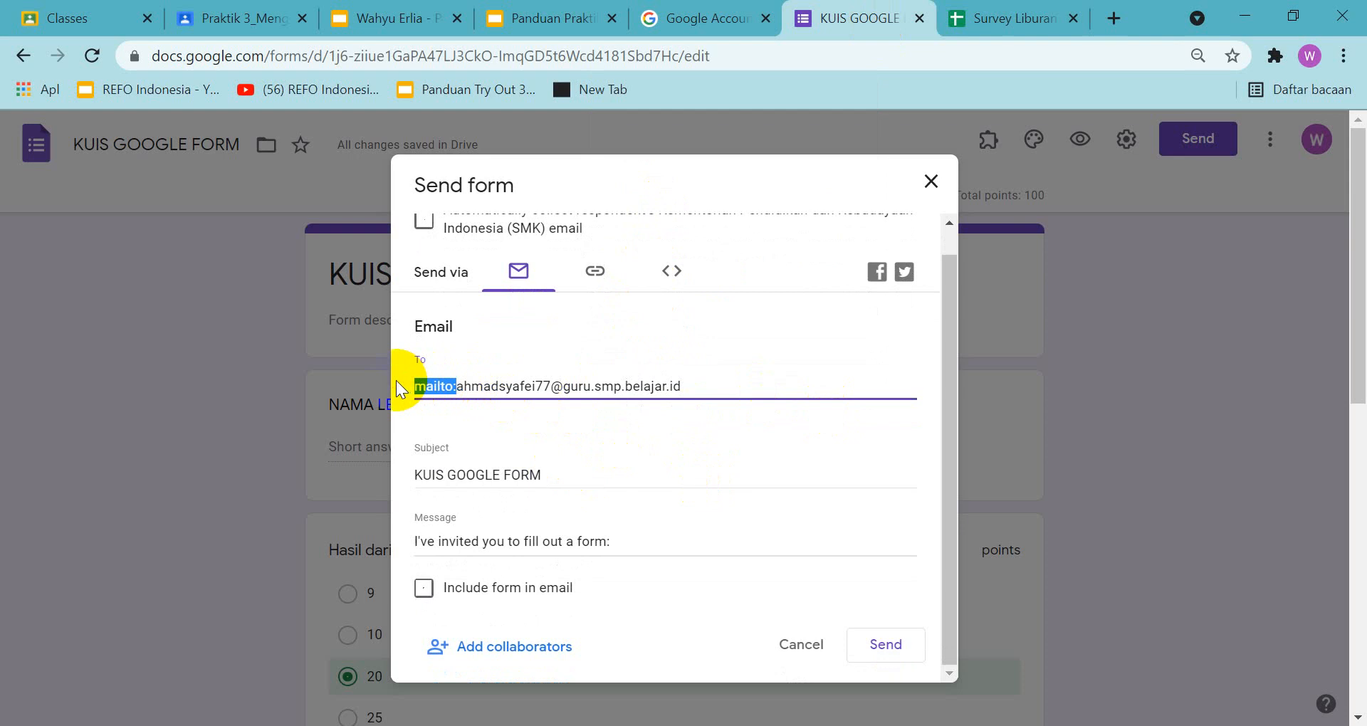
pyautogui.press('BackSpace')
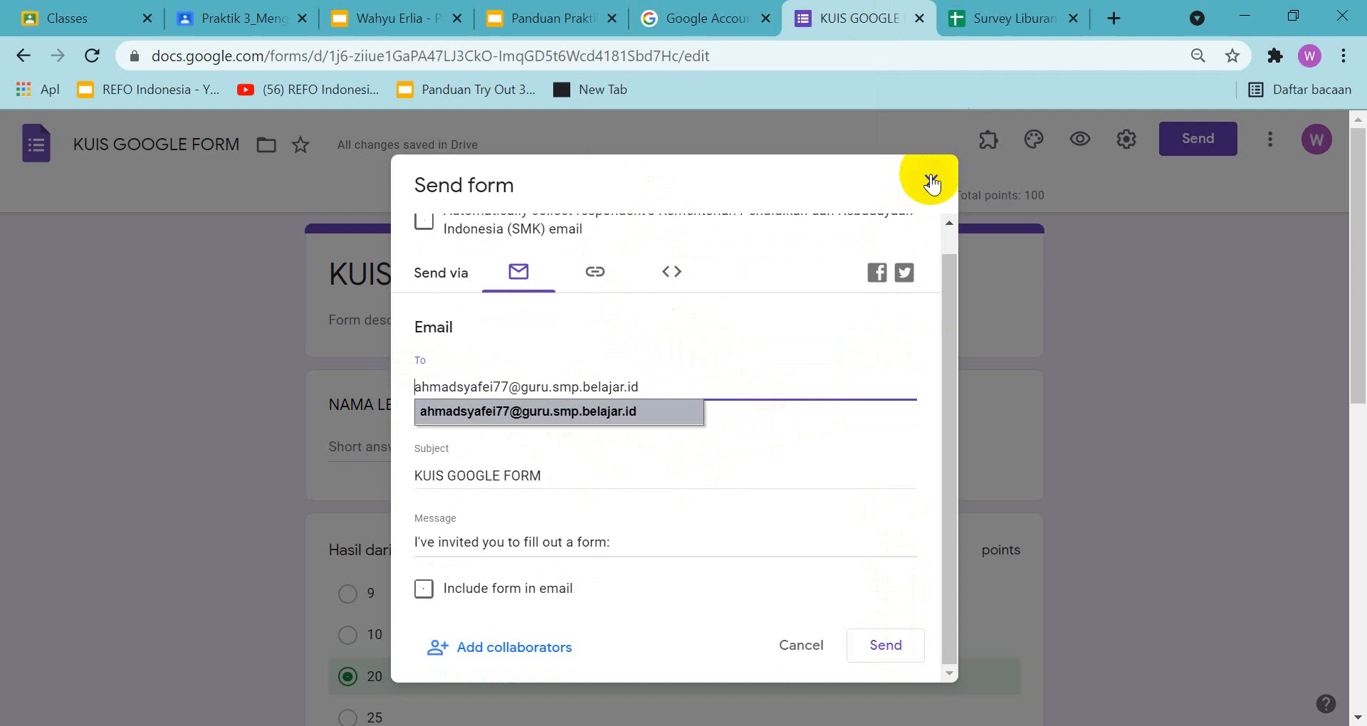
# Compare slide 11 in the guide and assignment presentations, and open slide 12 in both to examine the response sheet sharing sample
pyautogui.click(525, 18)
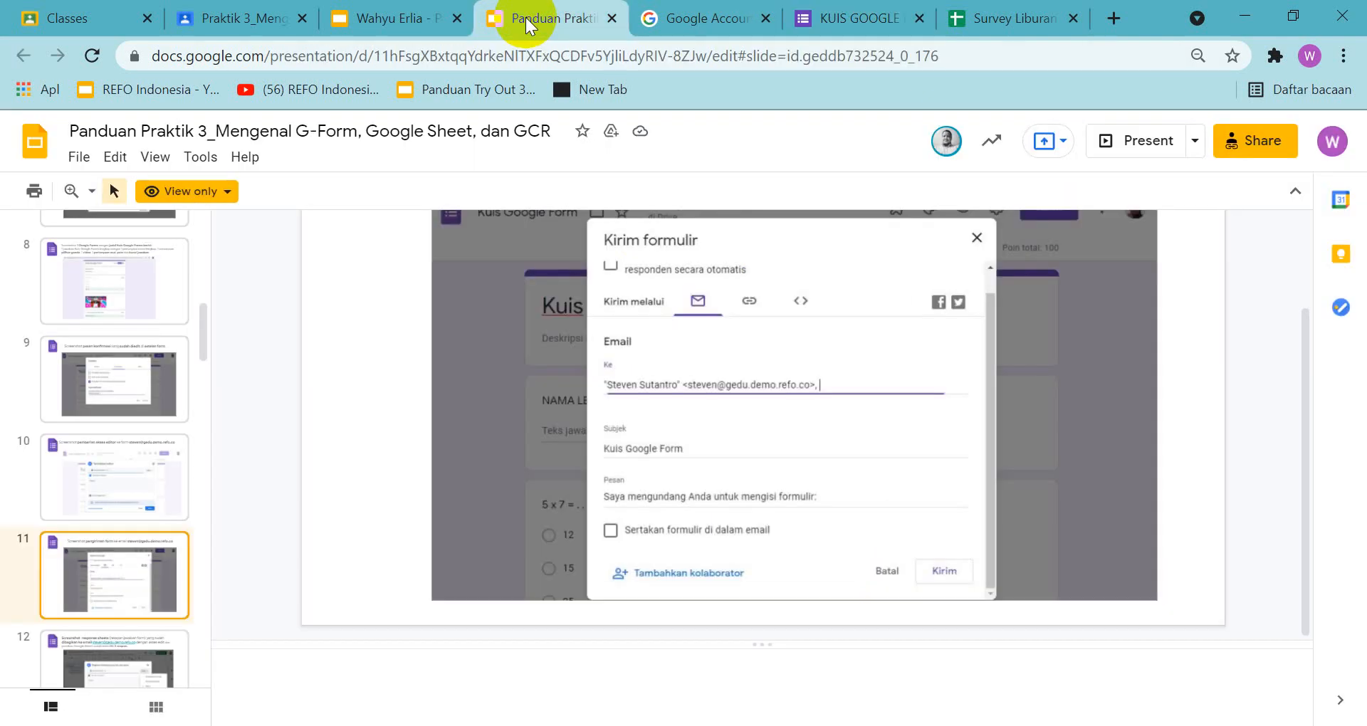
pyautogui.click(401, 27)
pyautogui.scroll(-3, 916, 492)
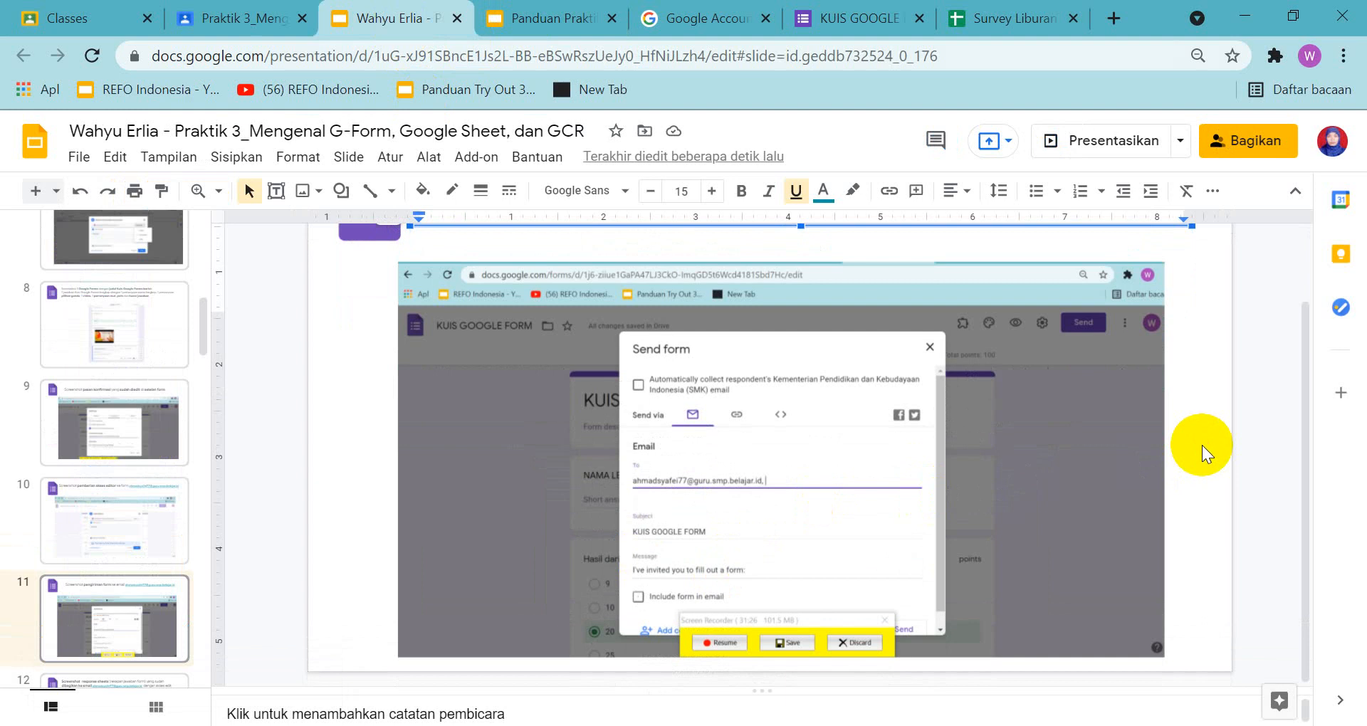
pyautogui.click(1202, 446)
pyautogui.scroll(2, 1201, 446)
pyautogui.scroll(-1, 169, 538)
pyautogui.scroll(-3, 171, 547)
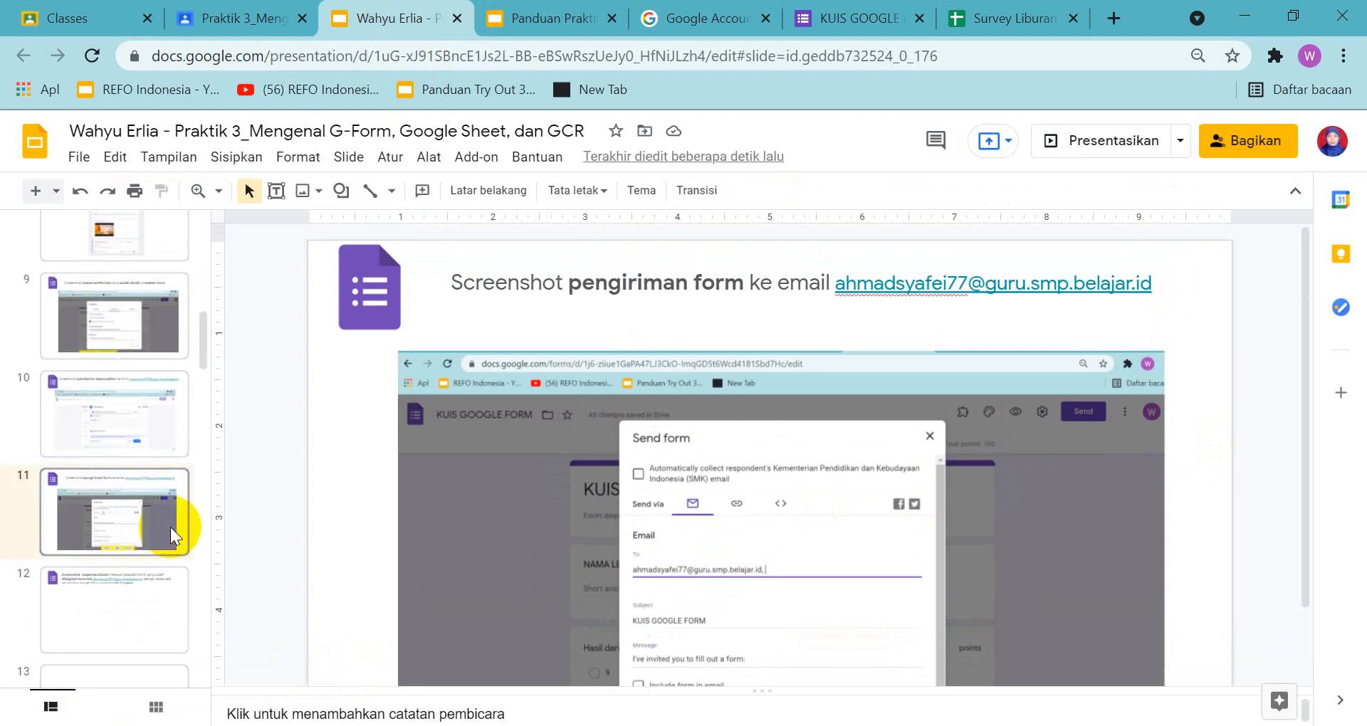
pyautogui.click(135, 520)
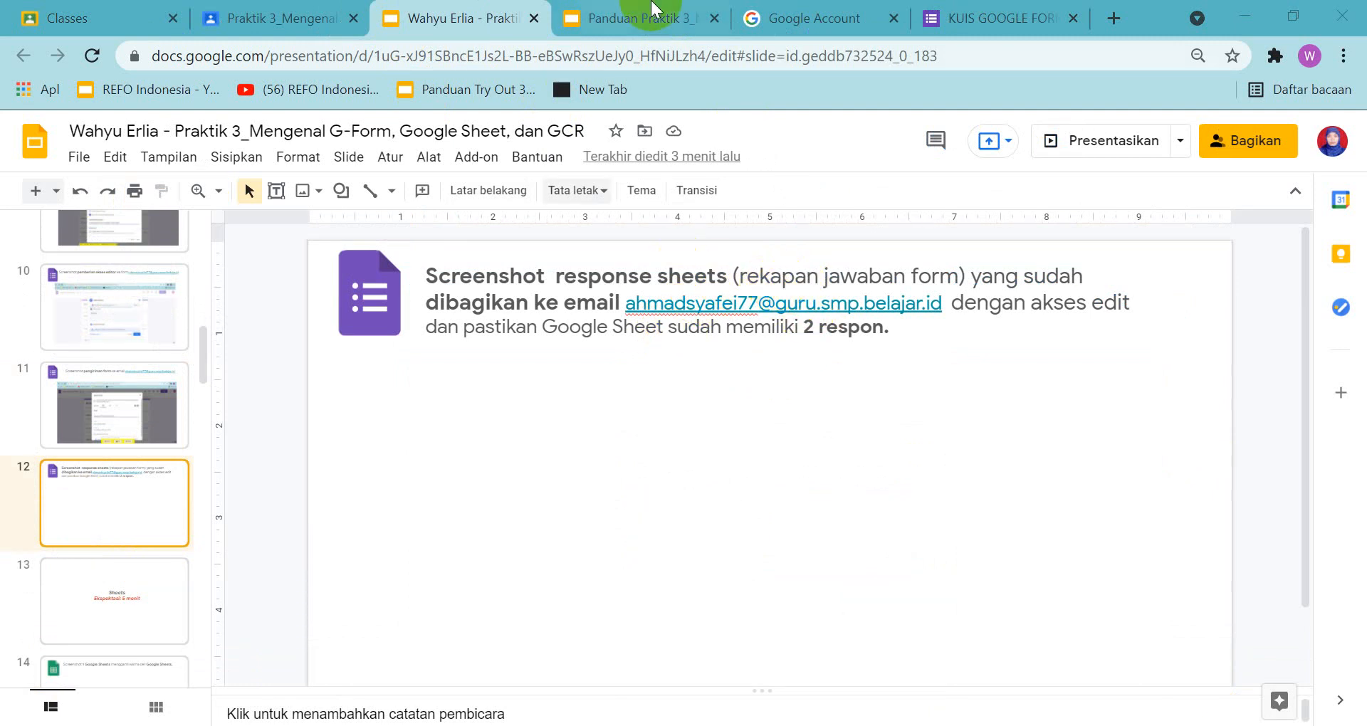
pyautogui.click(635, 20)
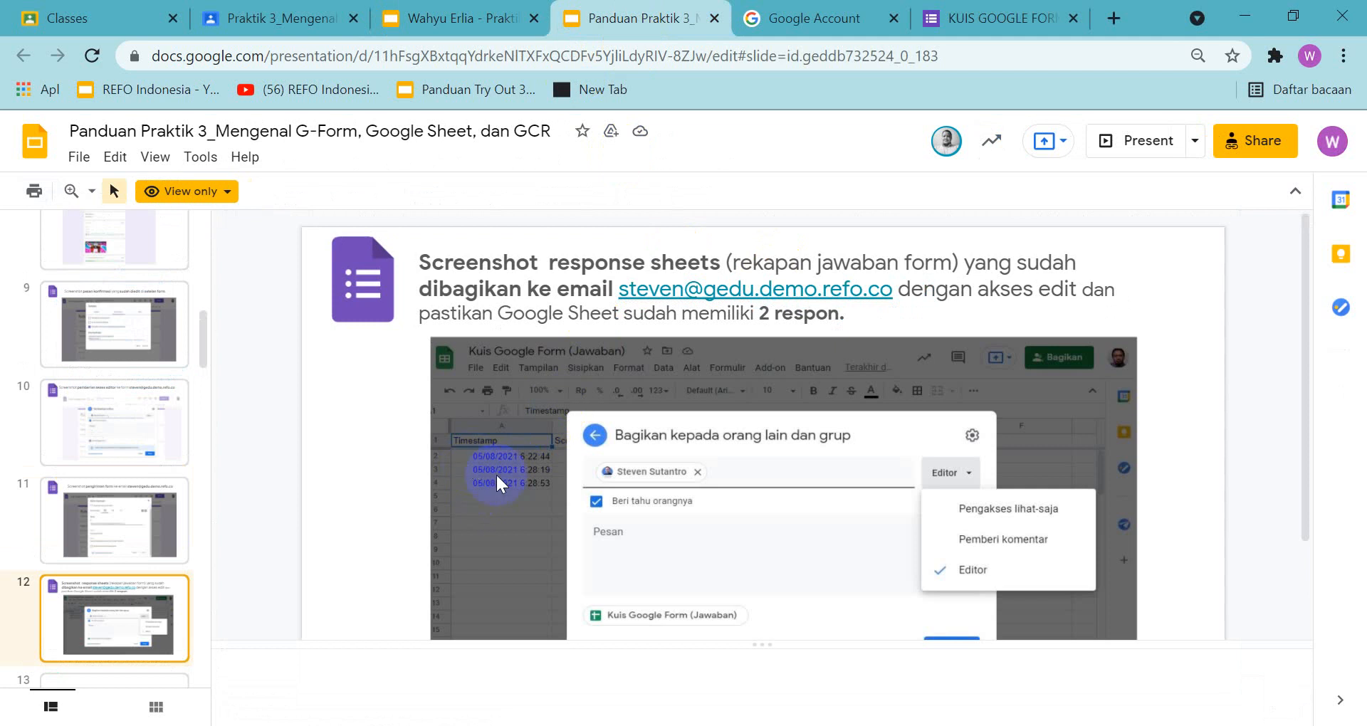
# Preview the KUIS GOOGLE FORM quiz, dismiss the autosave notice and enter the respondent's name under NAMA LENGKAP
pyautogui.click(994, 17)
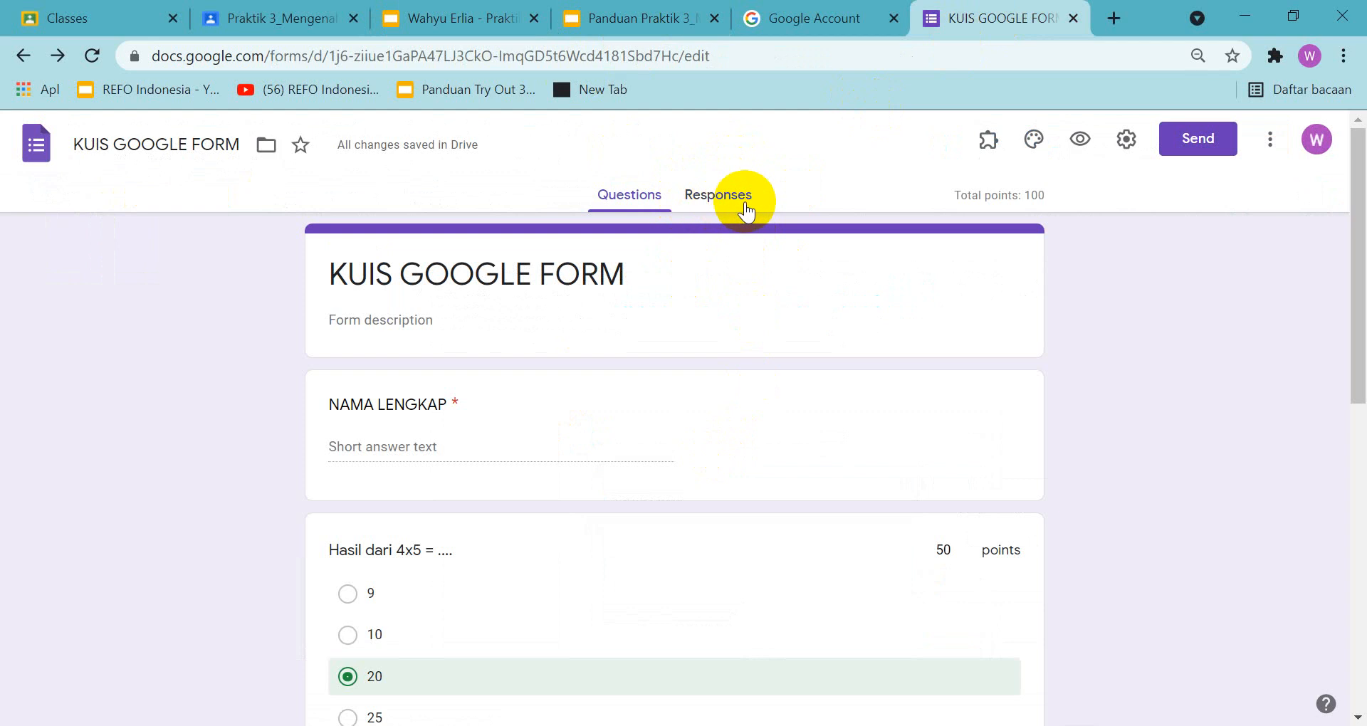
pyautogui.click(1080, 139)
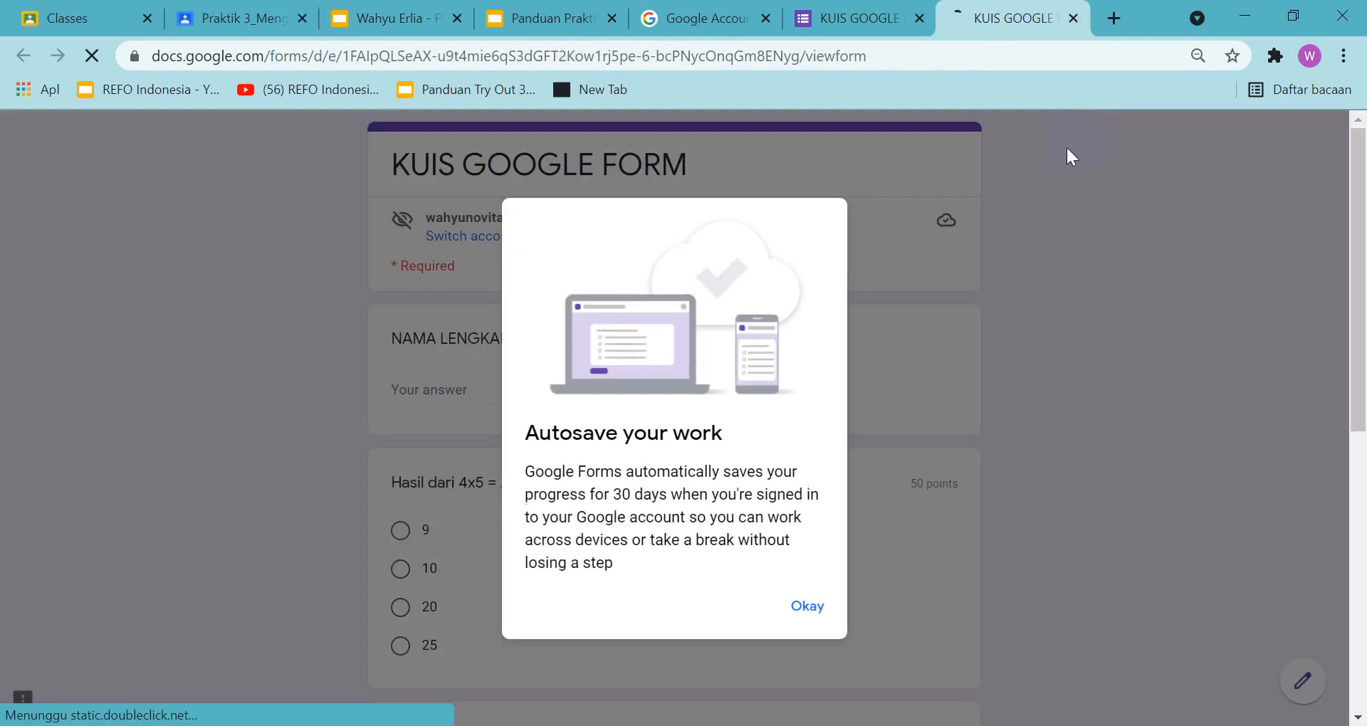
pyautogui.click(805, 609)
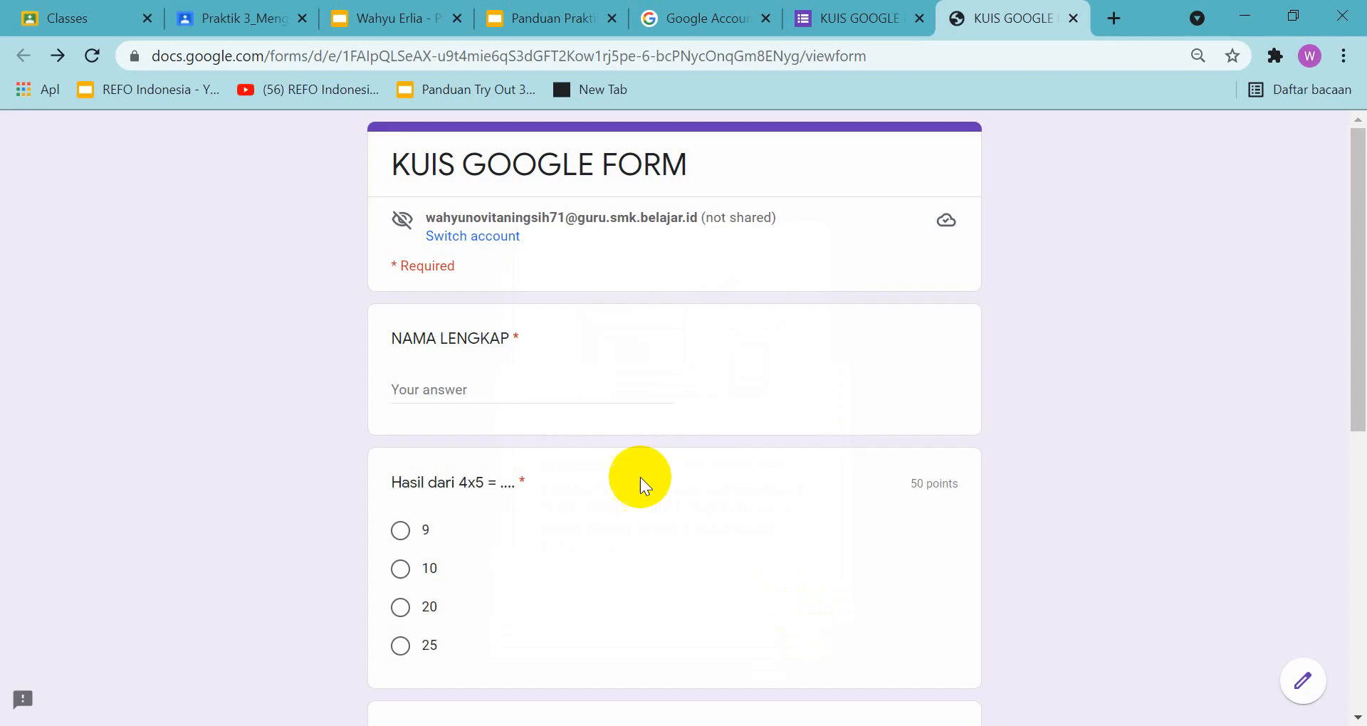
pyautogui.click(489, 390)
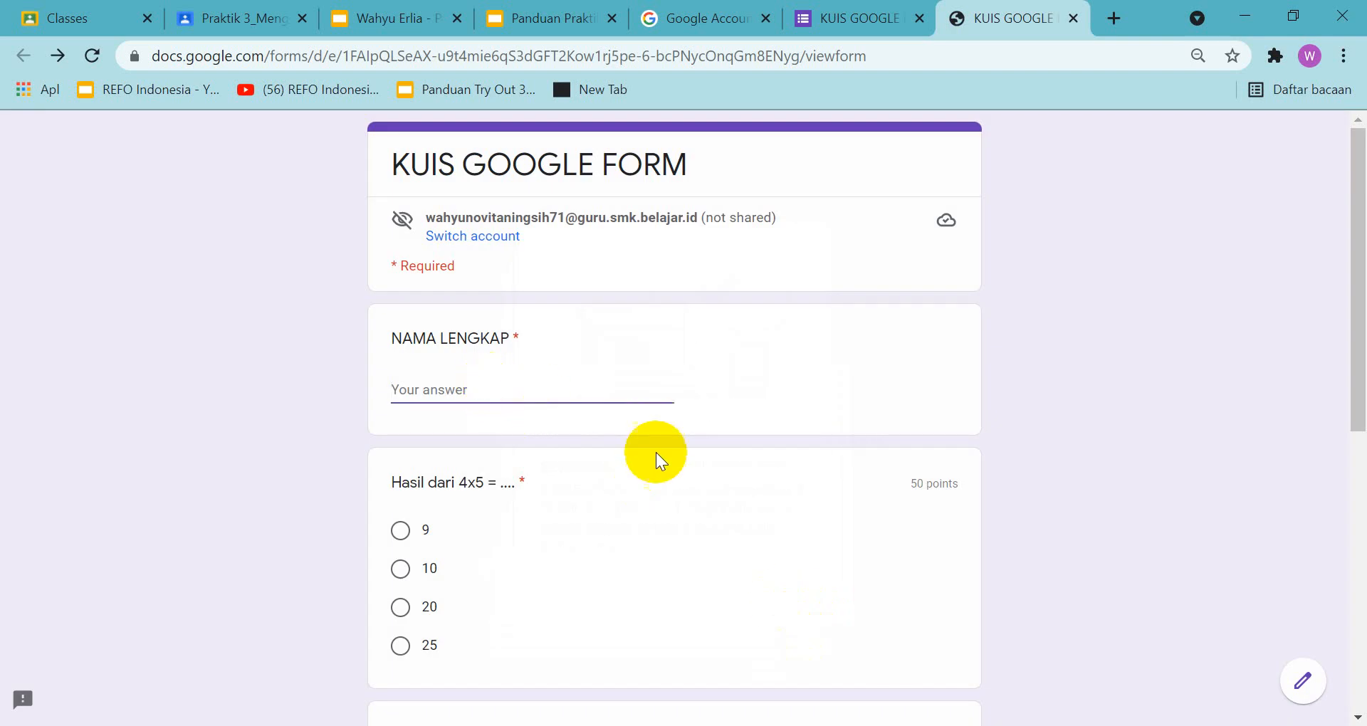
pyautogui.write('AHMA')
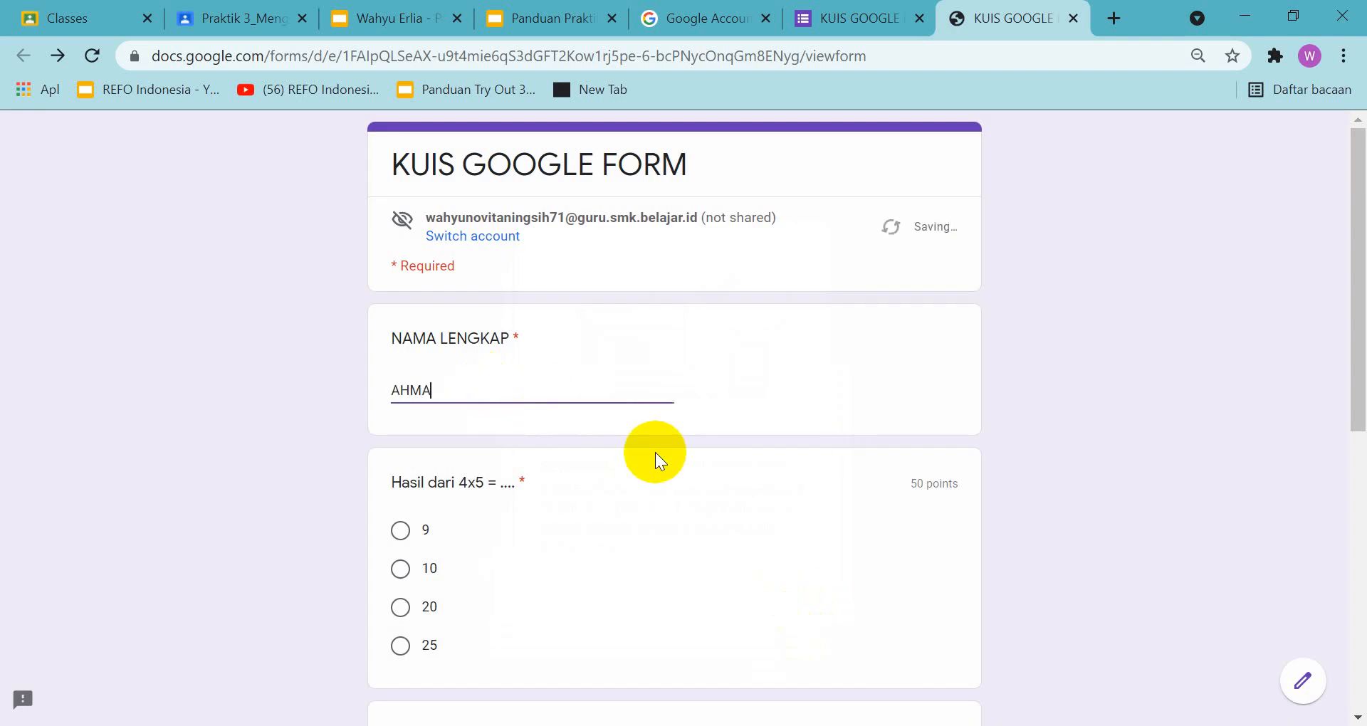
pyautogui.write('D')
# Answer the 4x5 question with 20 and the 8x9 question with 72
pyautogui.scroll(-1, 655, 451)
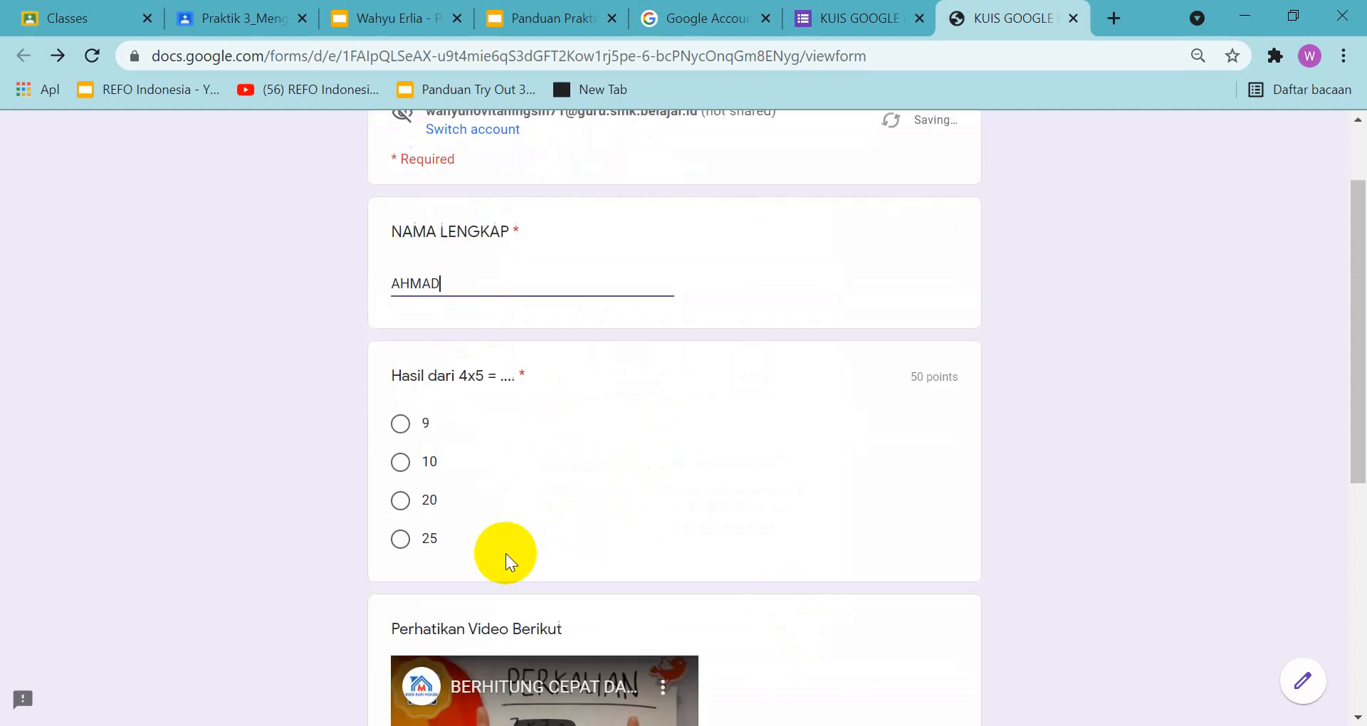
pyautogui.click(396, 500)
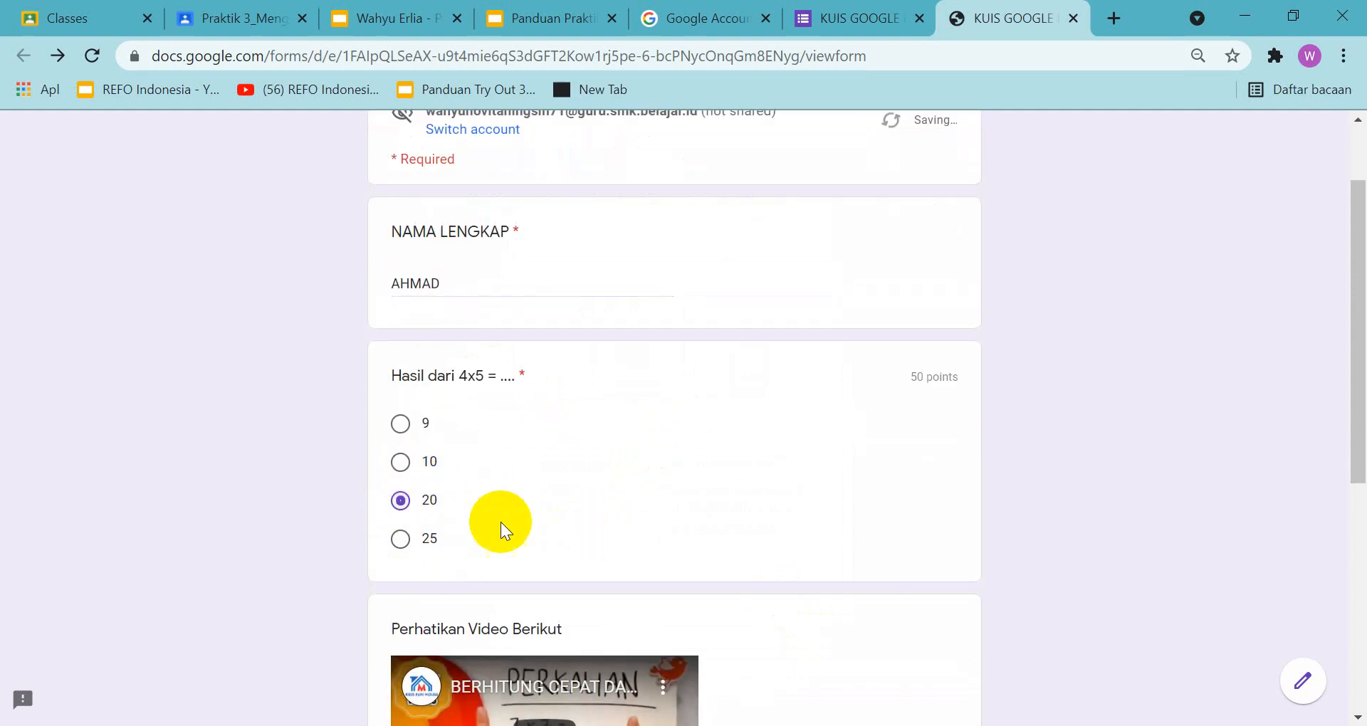
pyautogui.scroll(-3, 498, 524)
pyautogui.click(449, 634)
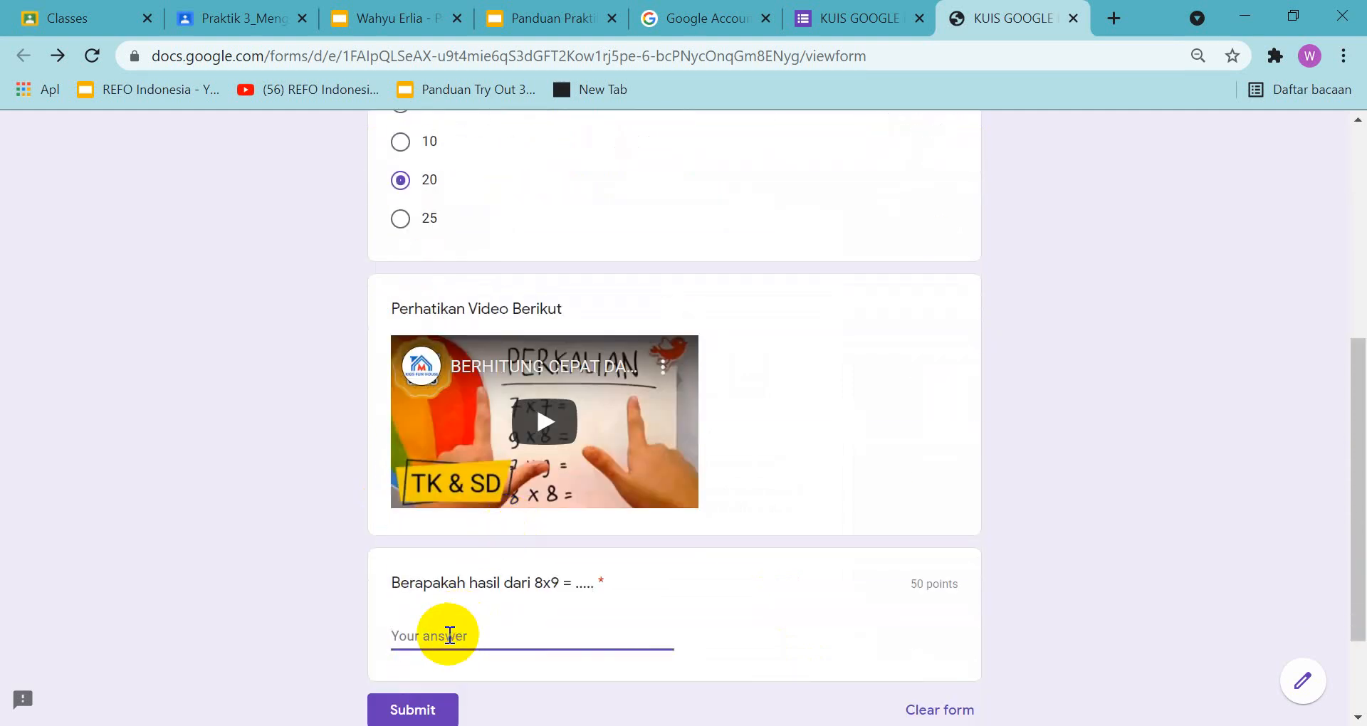
pyautogui.write('72')
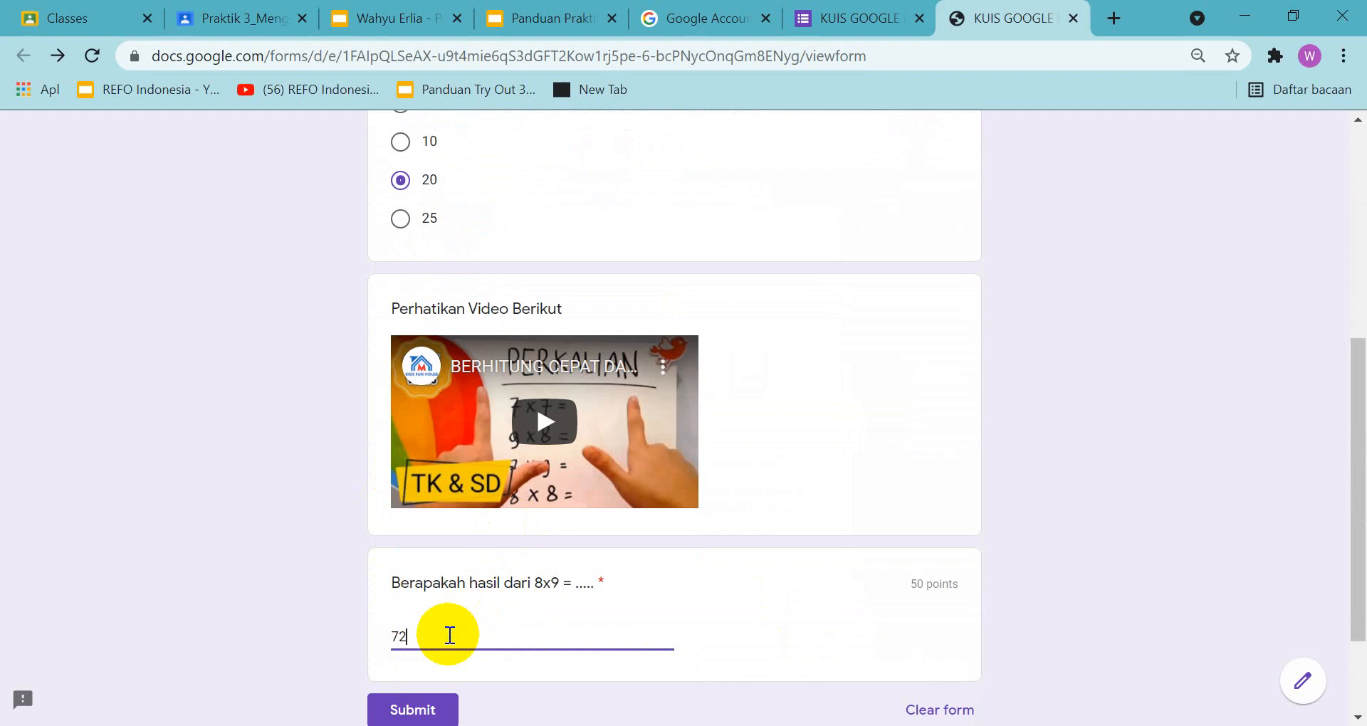
# Submit the first quiz response, view its score, and close the score and confirmation pages to return to the form editor
pyautogui.click(408, 710)
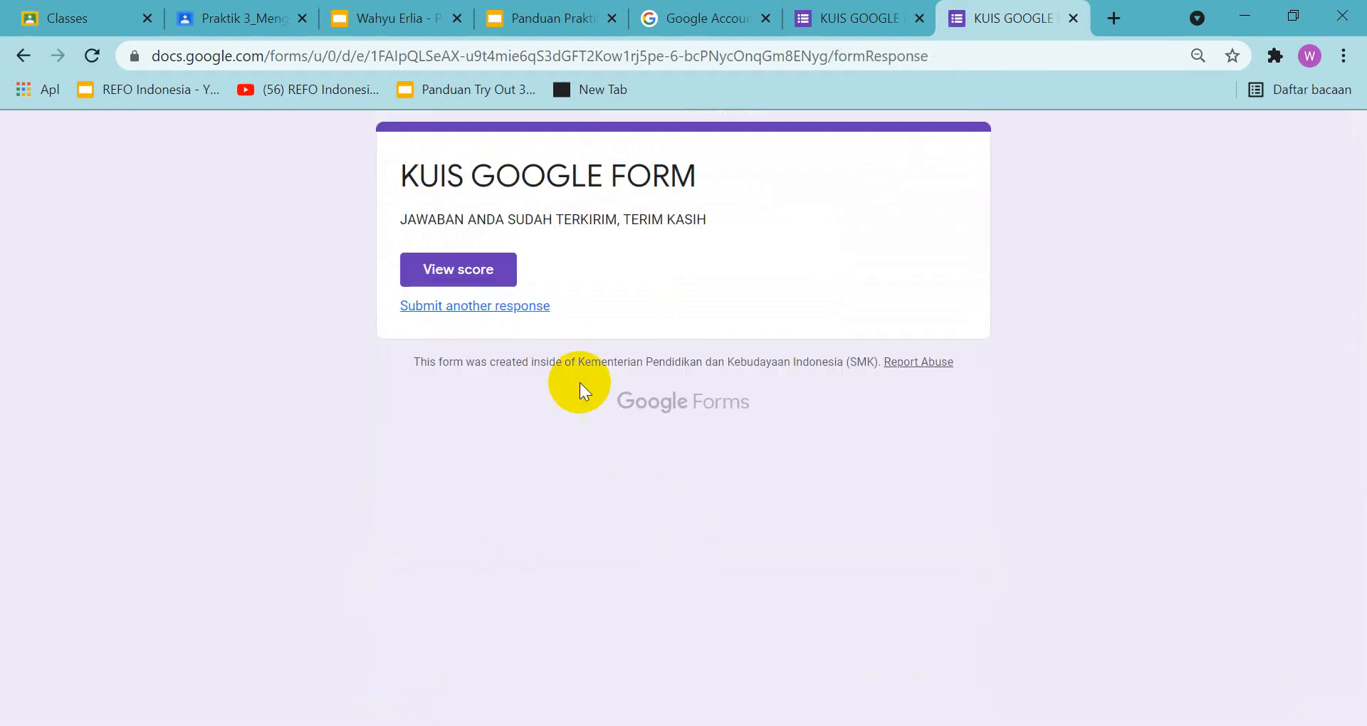
pyautogui.click(480, 271)
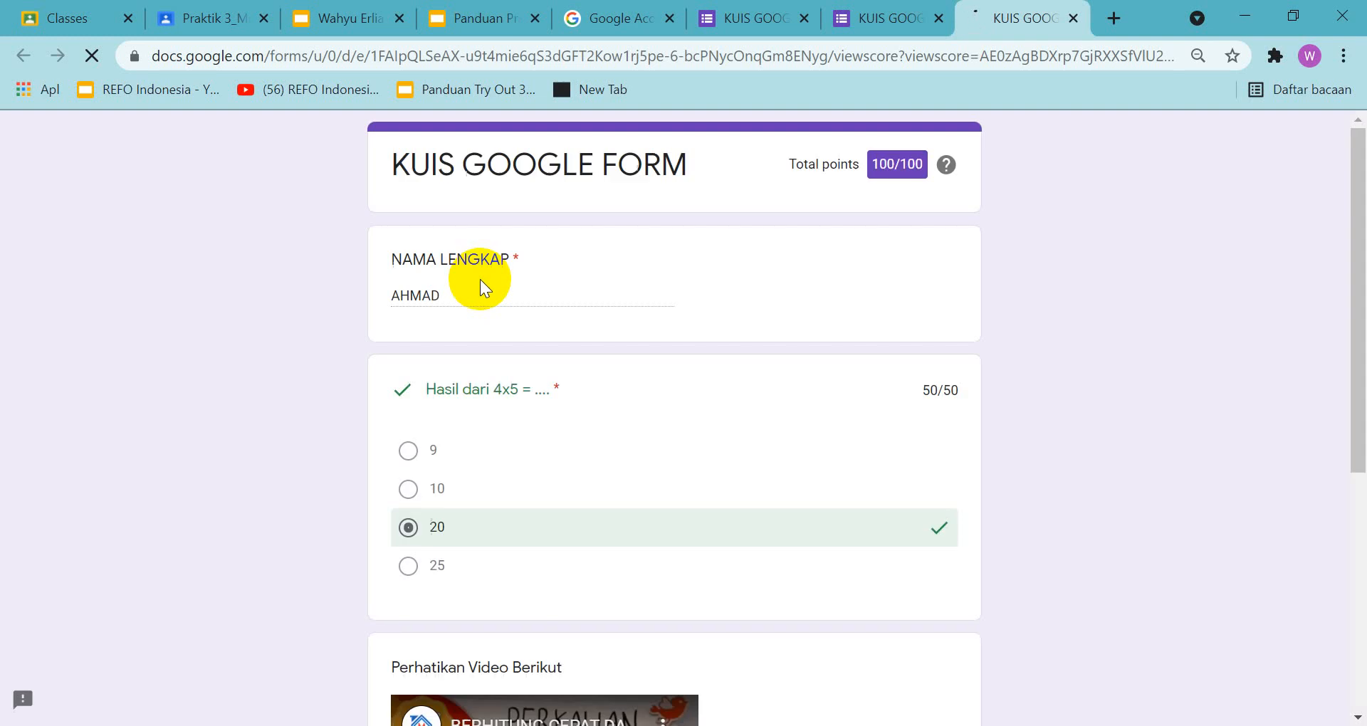
pyautogui.moveTo(946, 171)
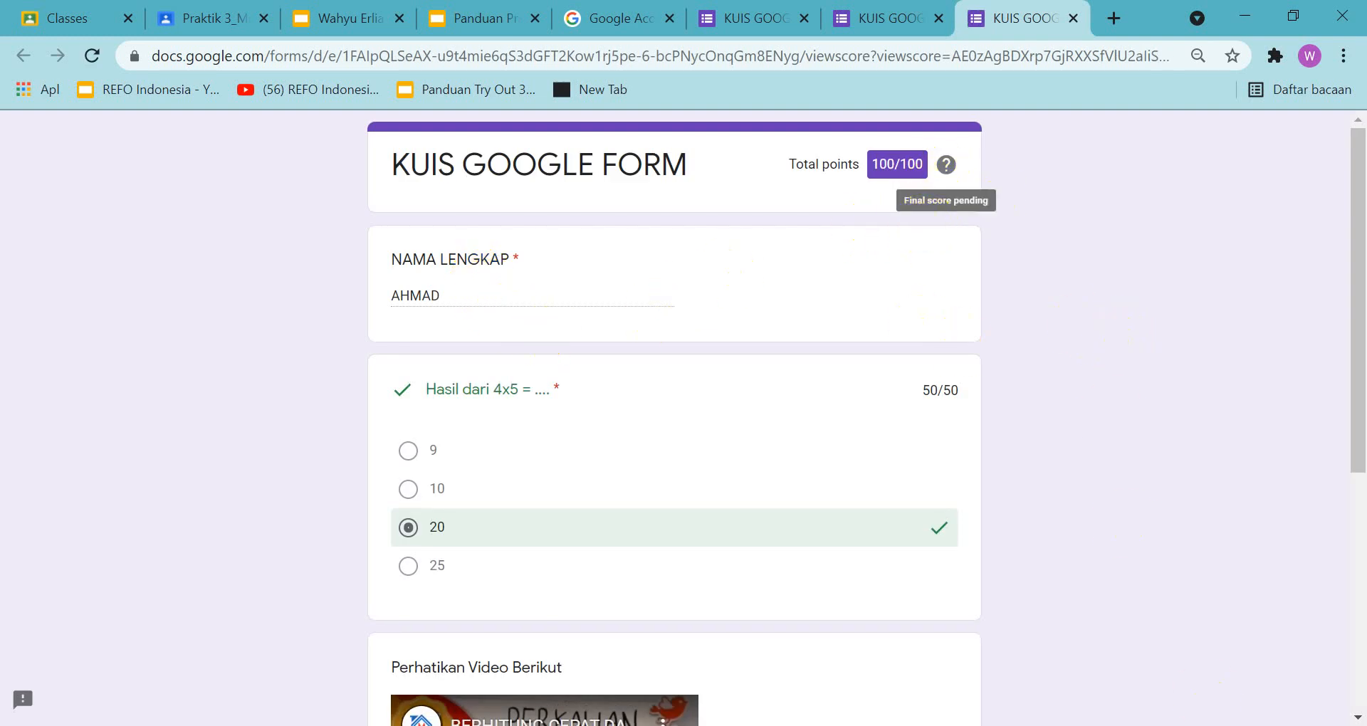
pyautogui.click(1073, 27)
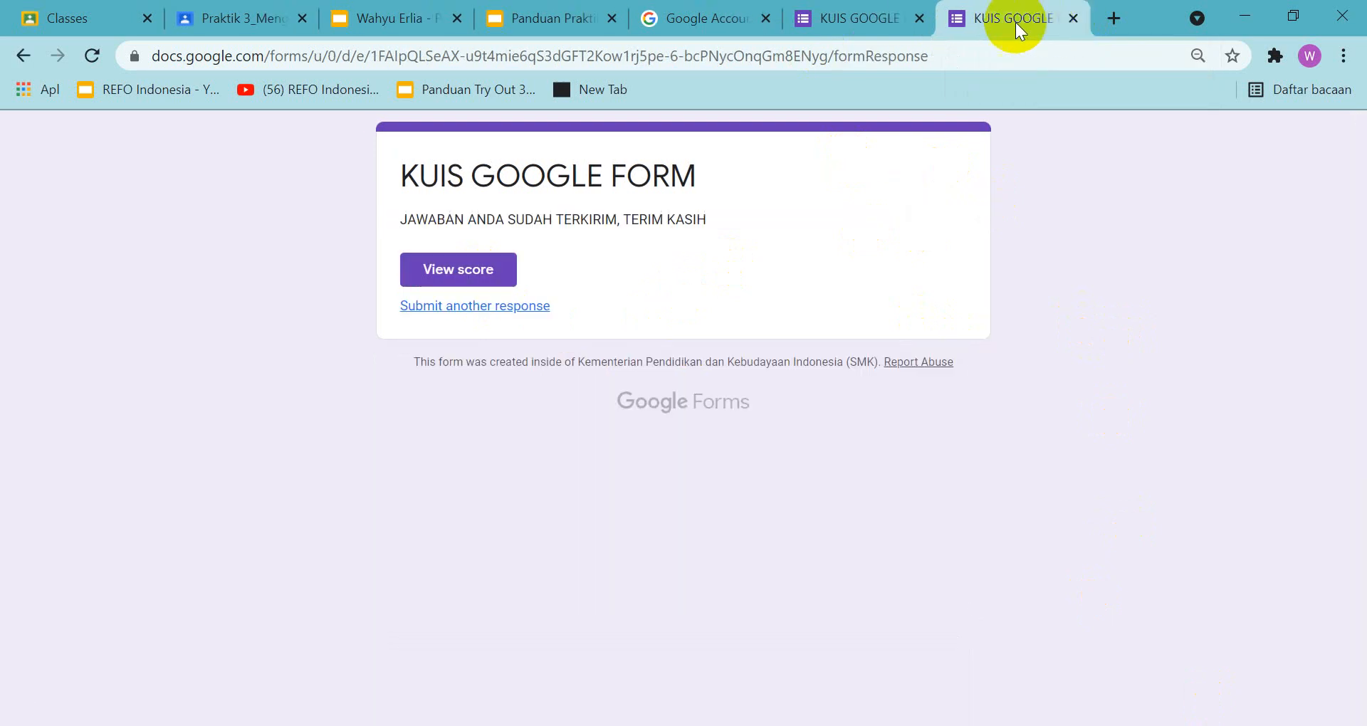
pyautogui.click(1073, 19)
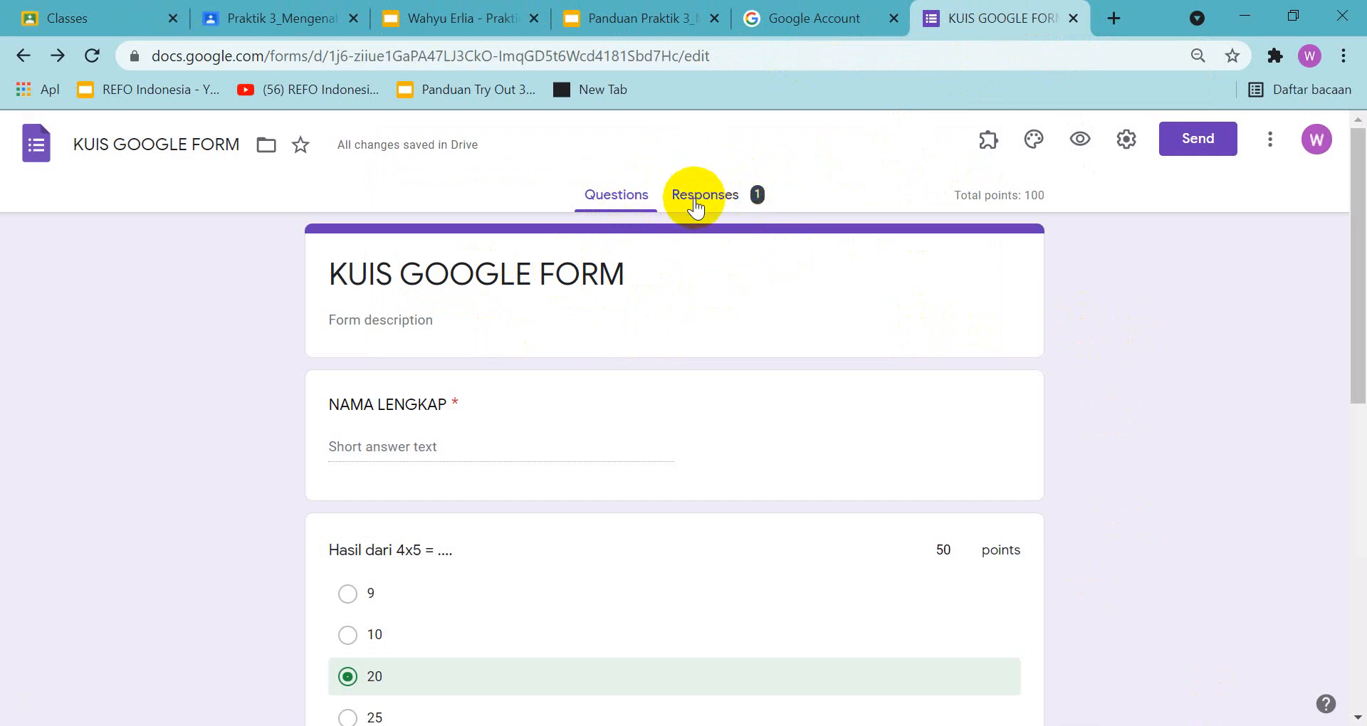
# Preview the quiz again and fill in a second respondent's name, 10 for 4x5 and 72 for 8x9
pyautogui.click(1081, 140)
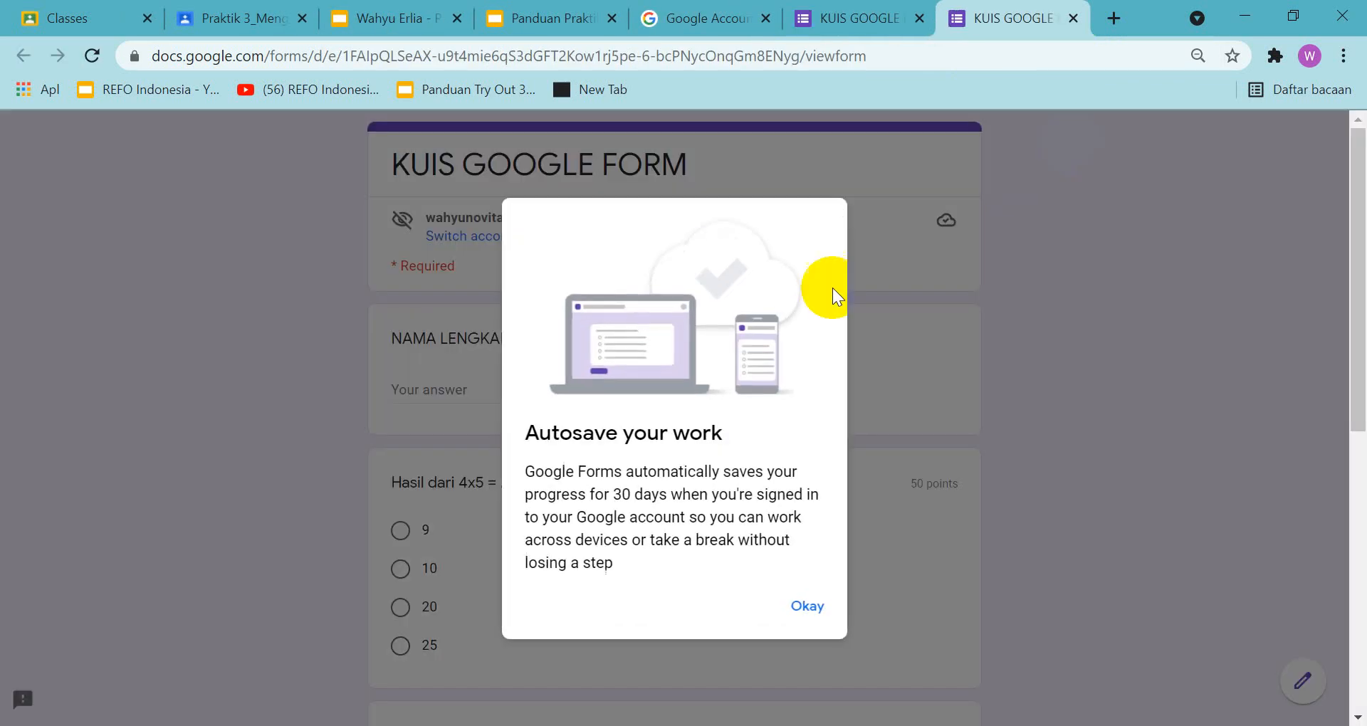
pyautogui.click(807, 605)
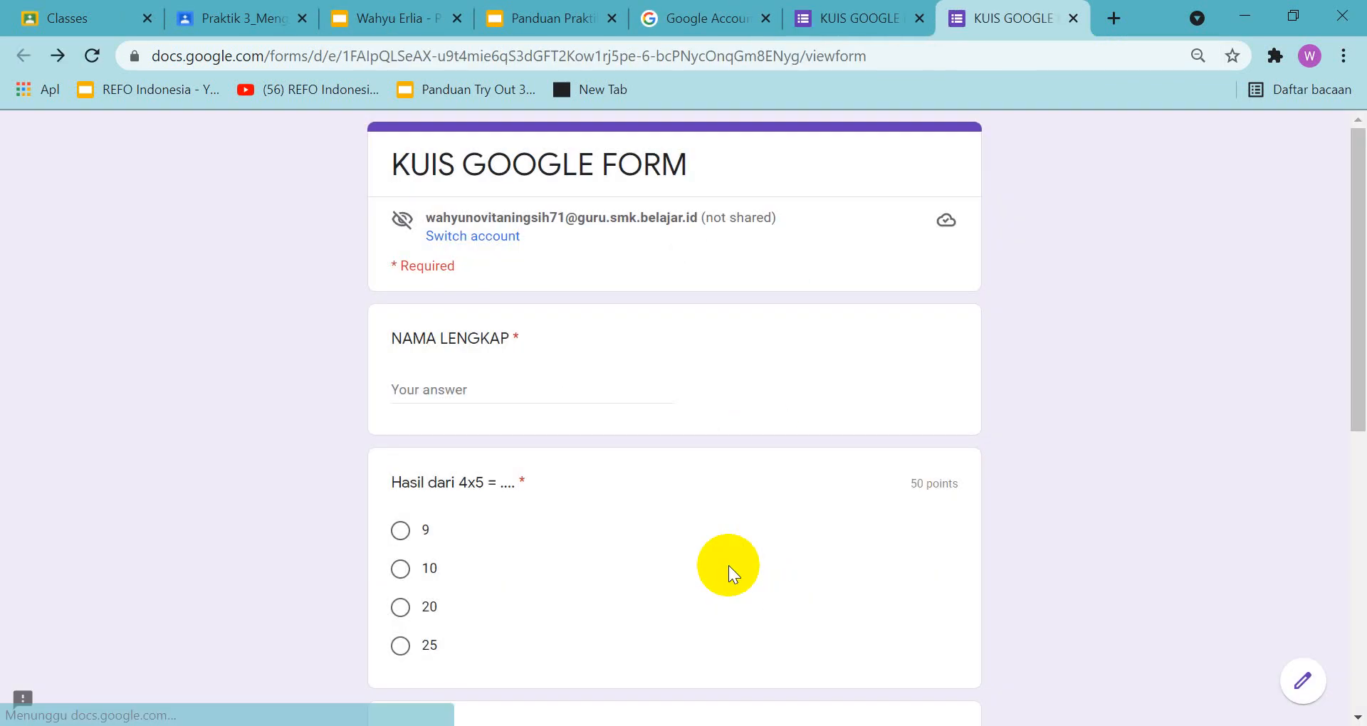
pyautogui.click(437, 394)
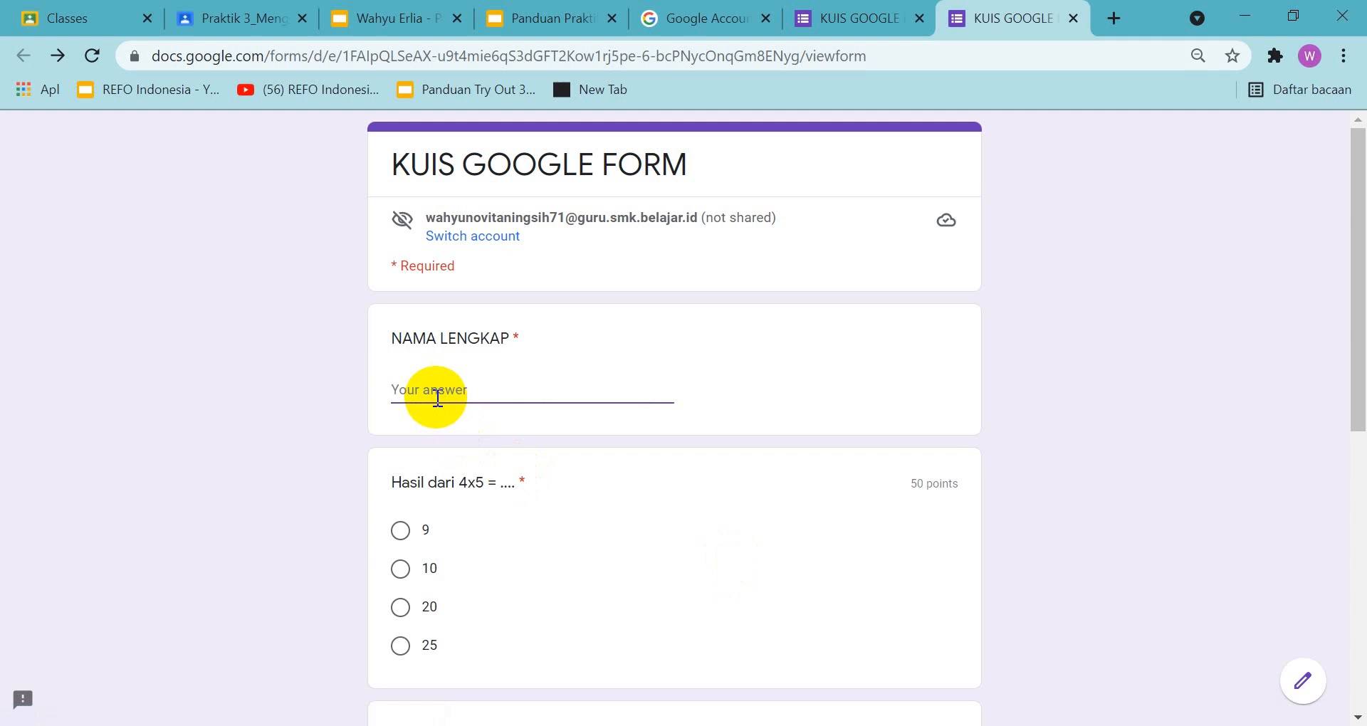
pyautogui.write('ABDUL')
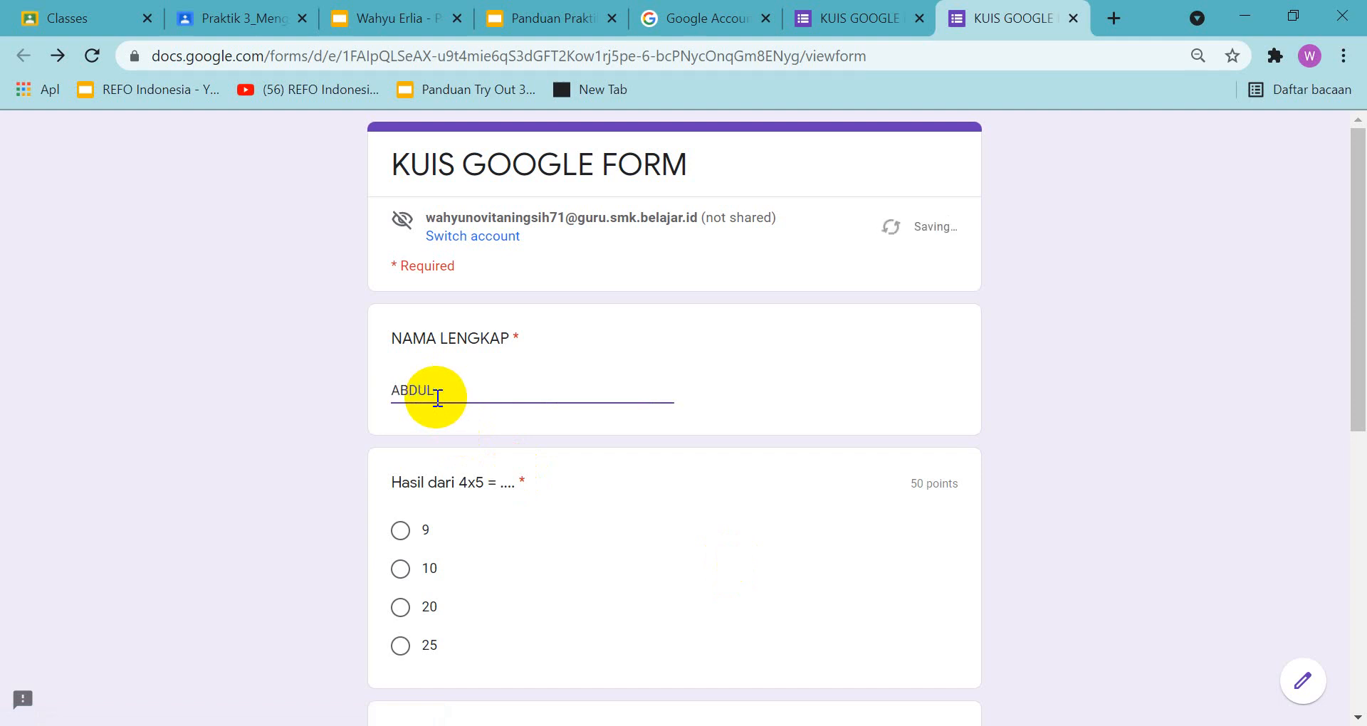
pyautogui.click(400, 568)
pyautogui.scroll(-6, 497, 545)
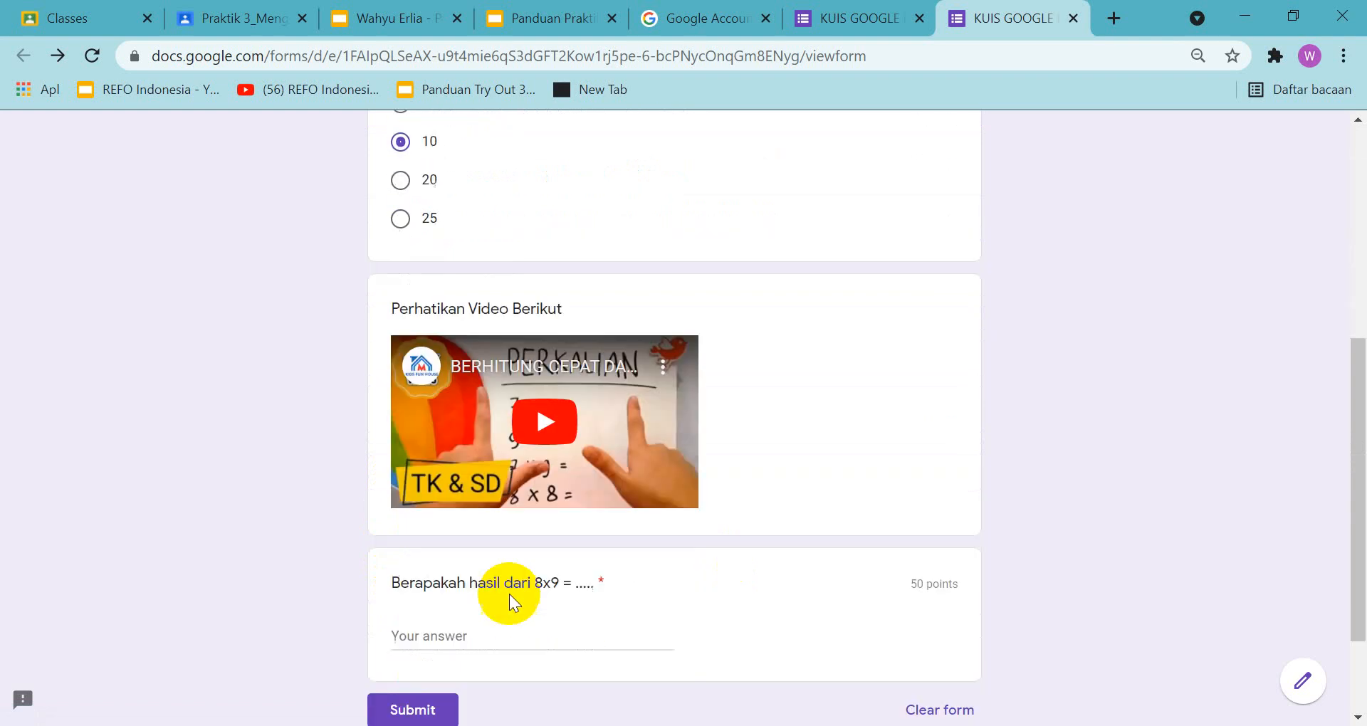
pyautogui.click(484, 639)
pyautogui.write('72')
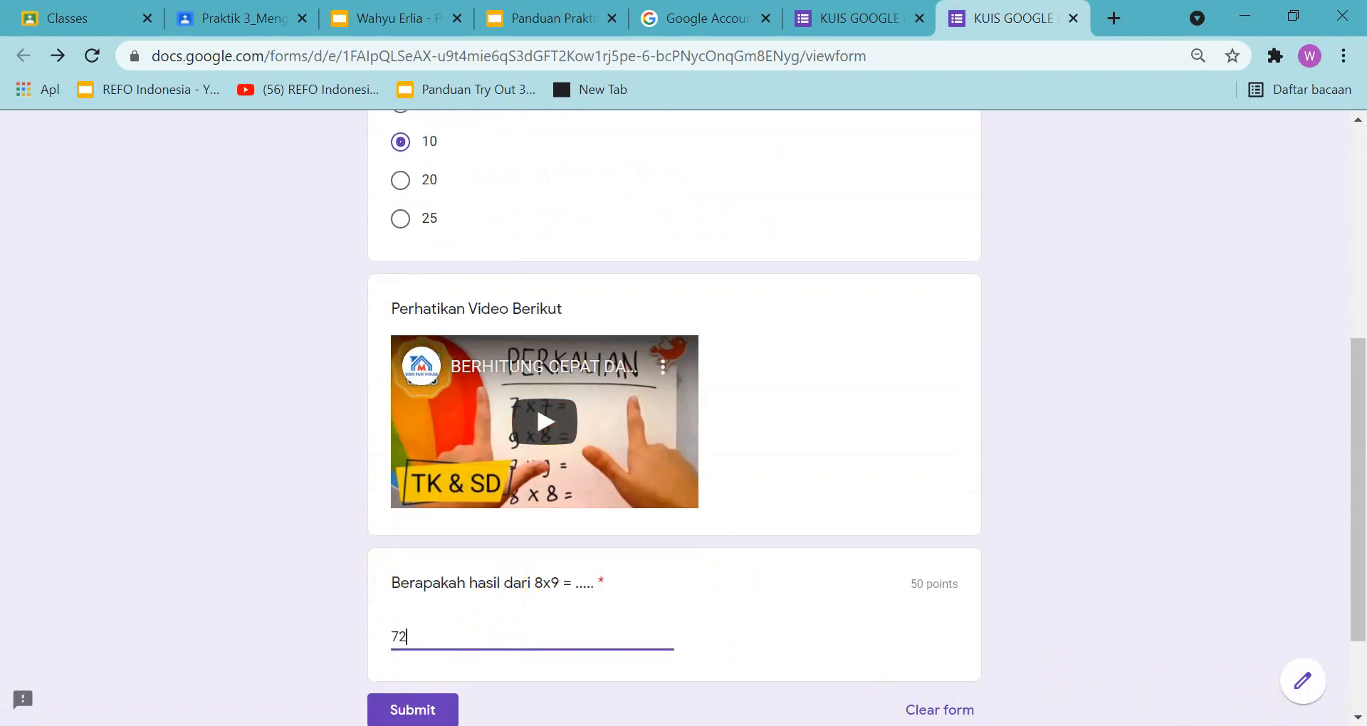
# Submit the second quiz response, check its score and return to the form editor
pyautogui.click(394, 710)
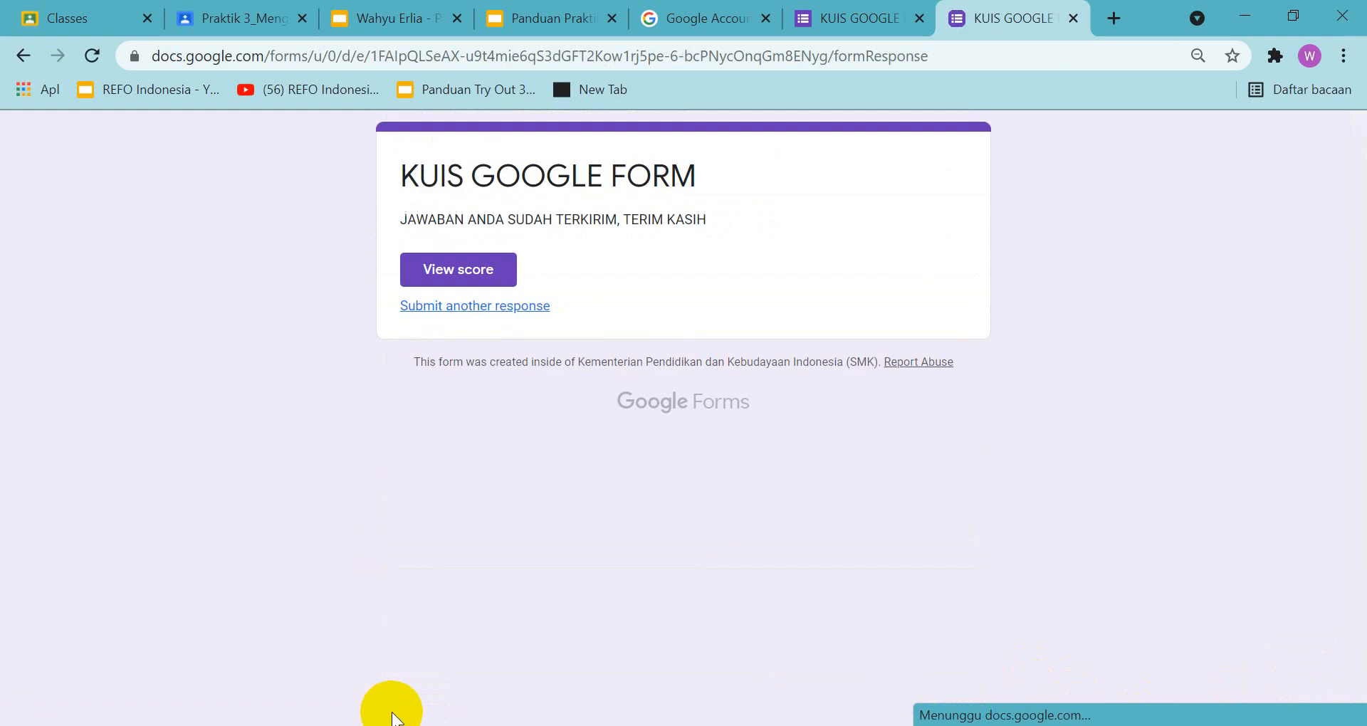
pyautogui.click(448, 258)
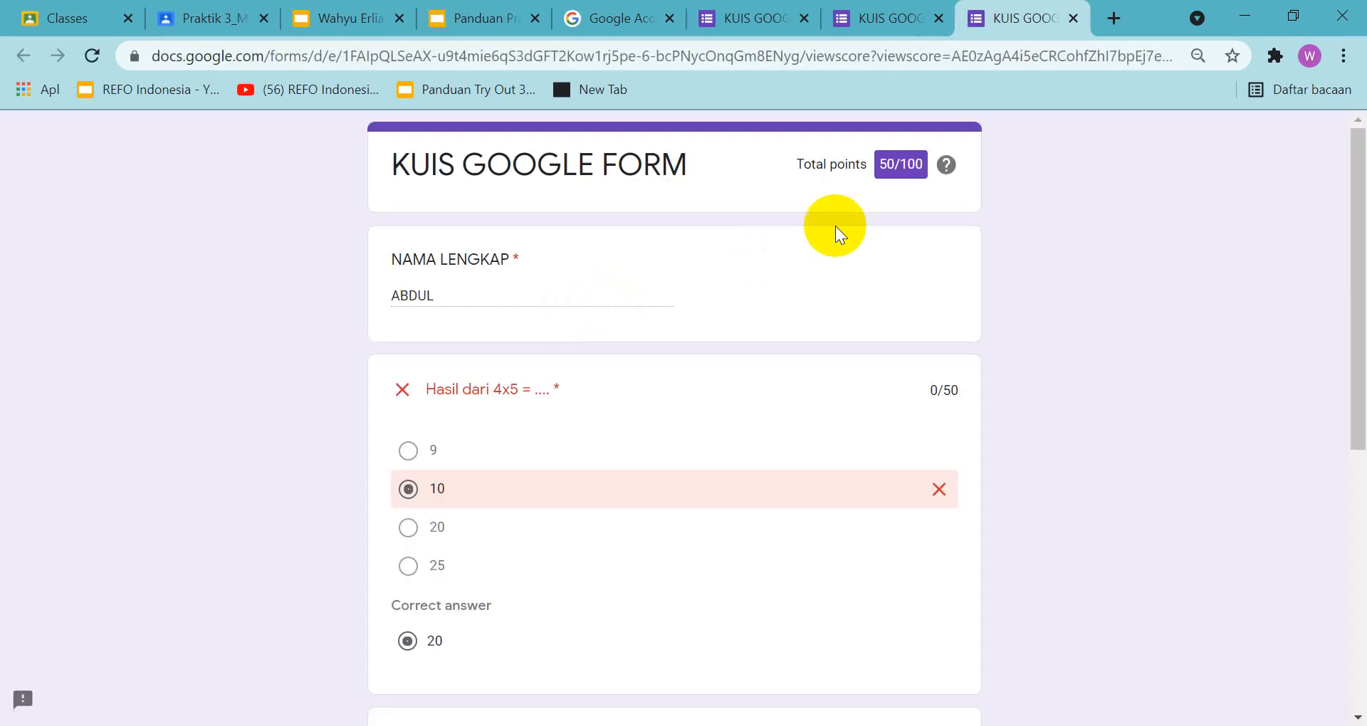
pyautogui.click(1072, 21)
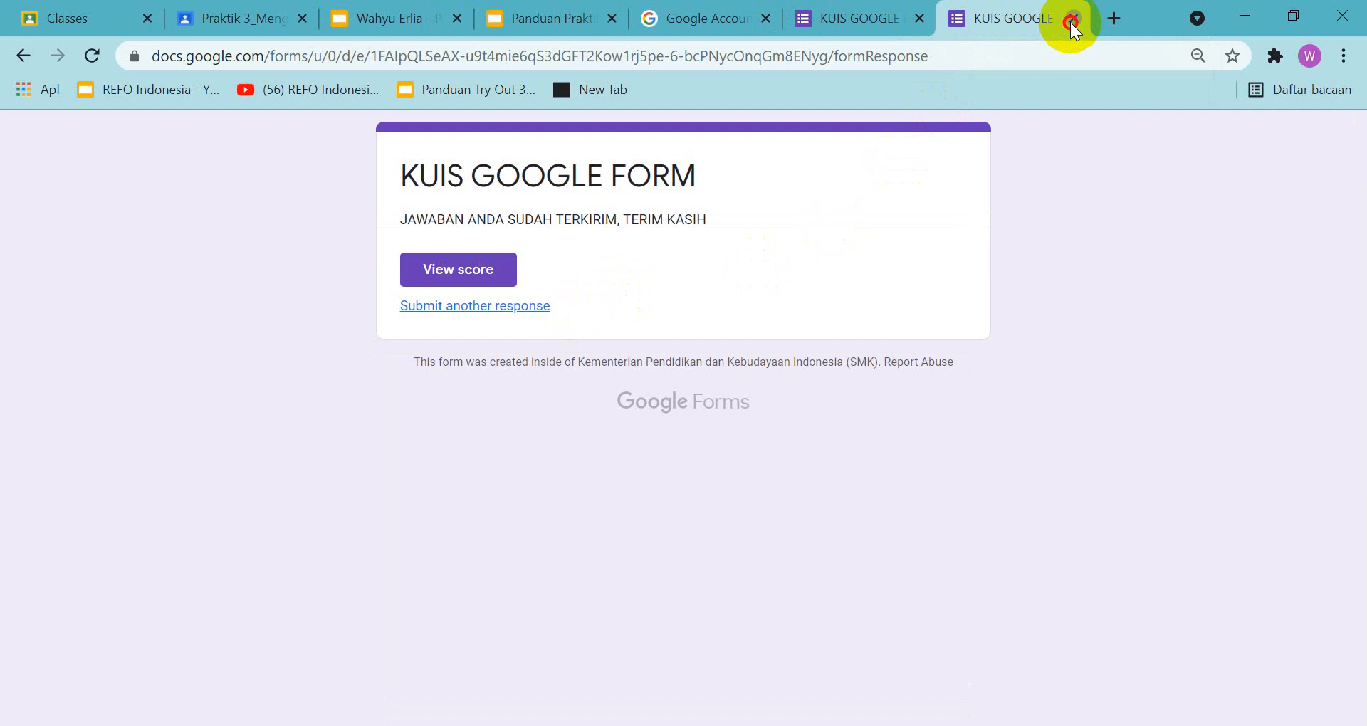
pyautogui.click(1073, 20)
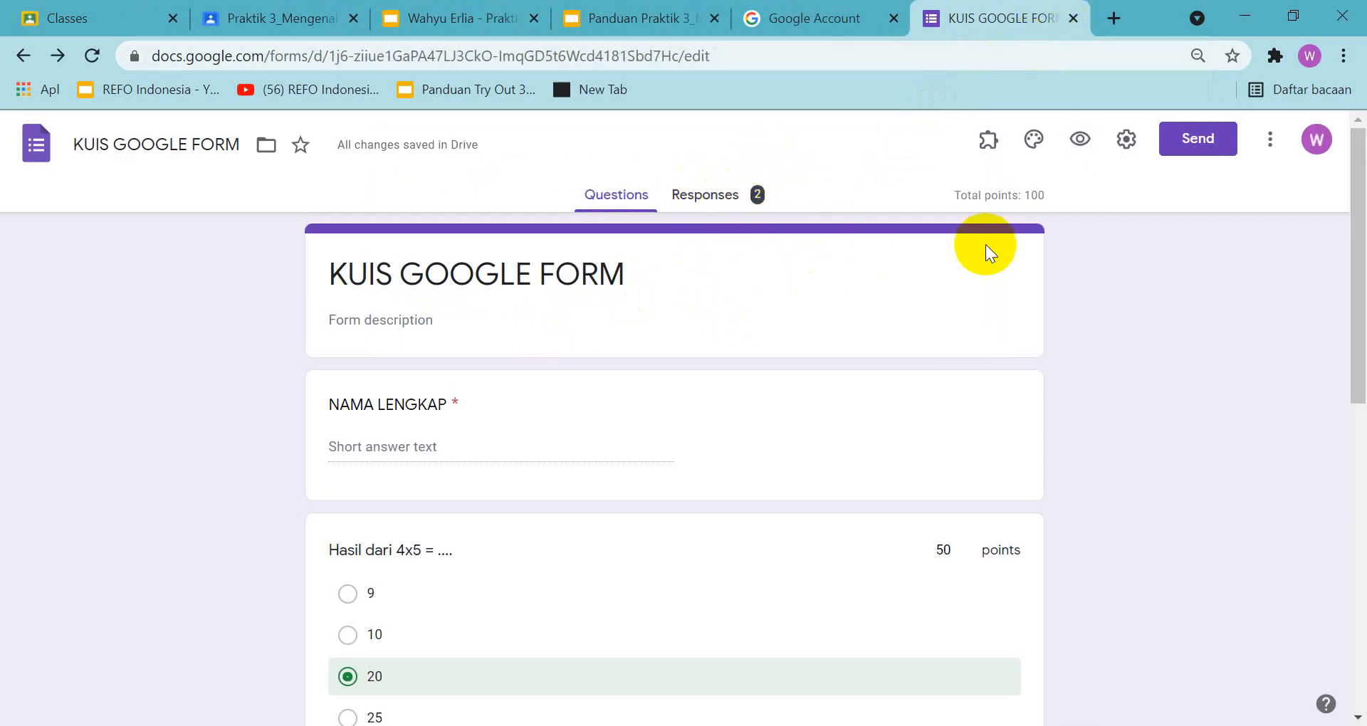
# Open another quiz preview and fill in a third respondent's name, 9 for 4x5 and 17 for 8x9
pyautogui.click(1079, 138)
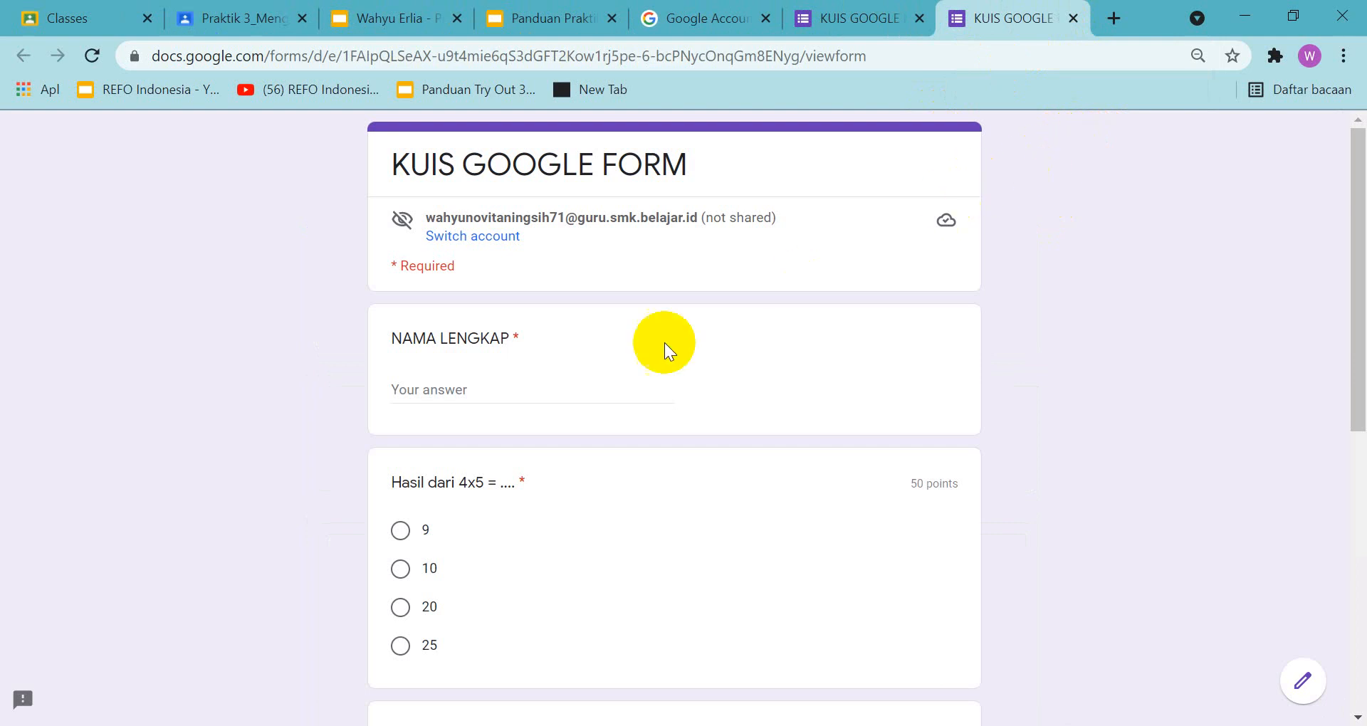
pyautogui.click(527, 391)
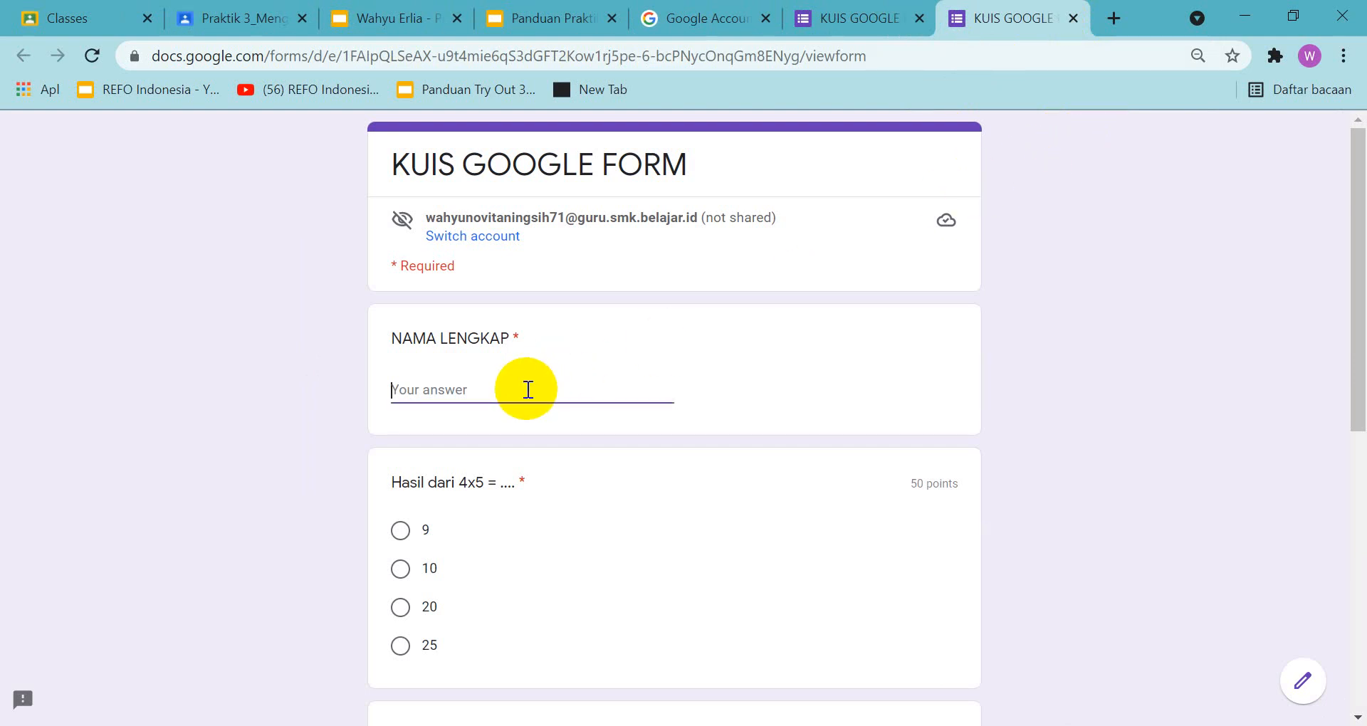
pyautogui.write('PANJUL')
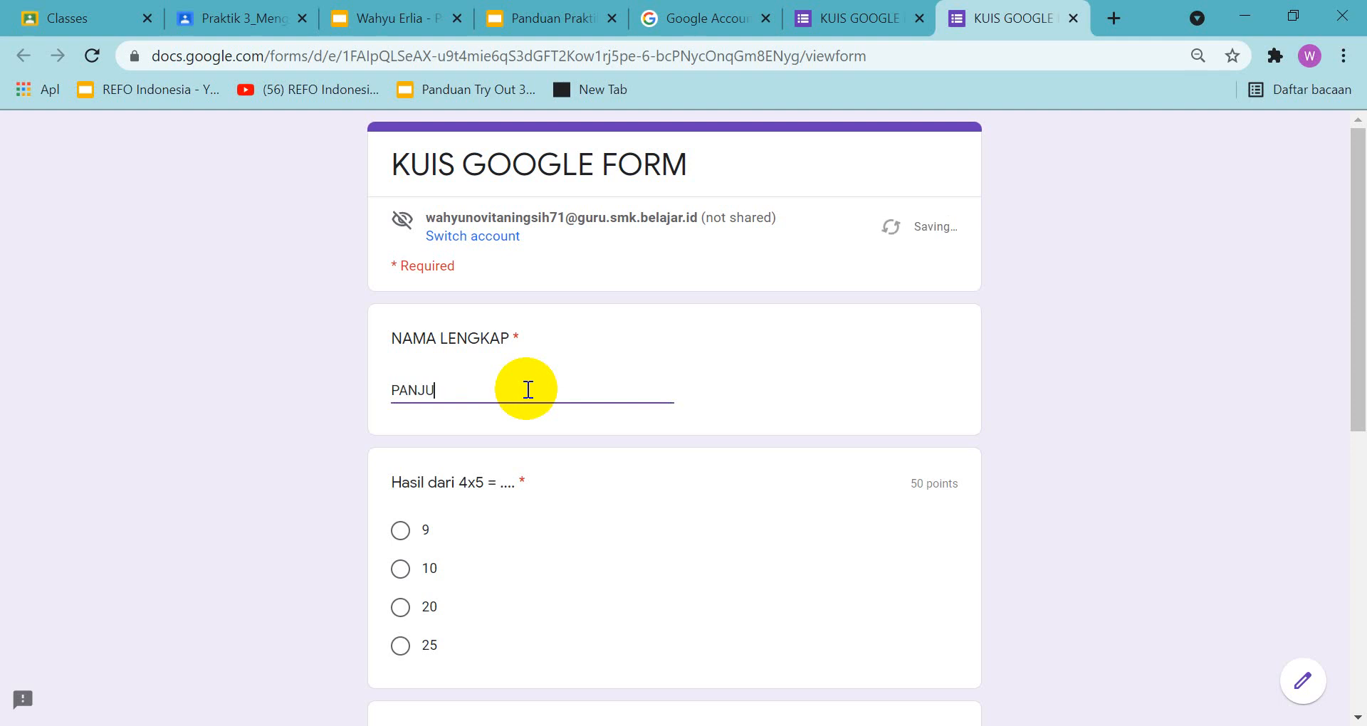
pyautogui.click(401, 530)
pyautogui.scroll(-5, 427, 555)
pyautogui.scroll(-3, 442, 571)
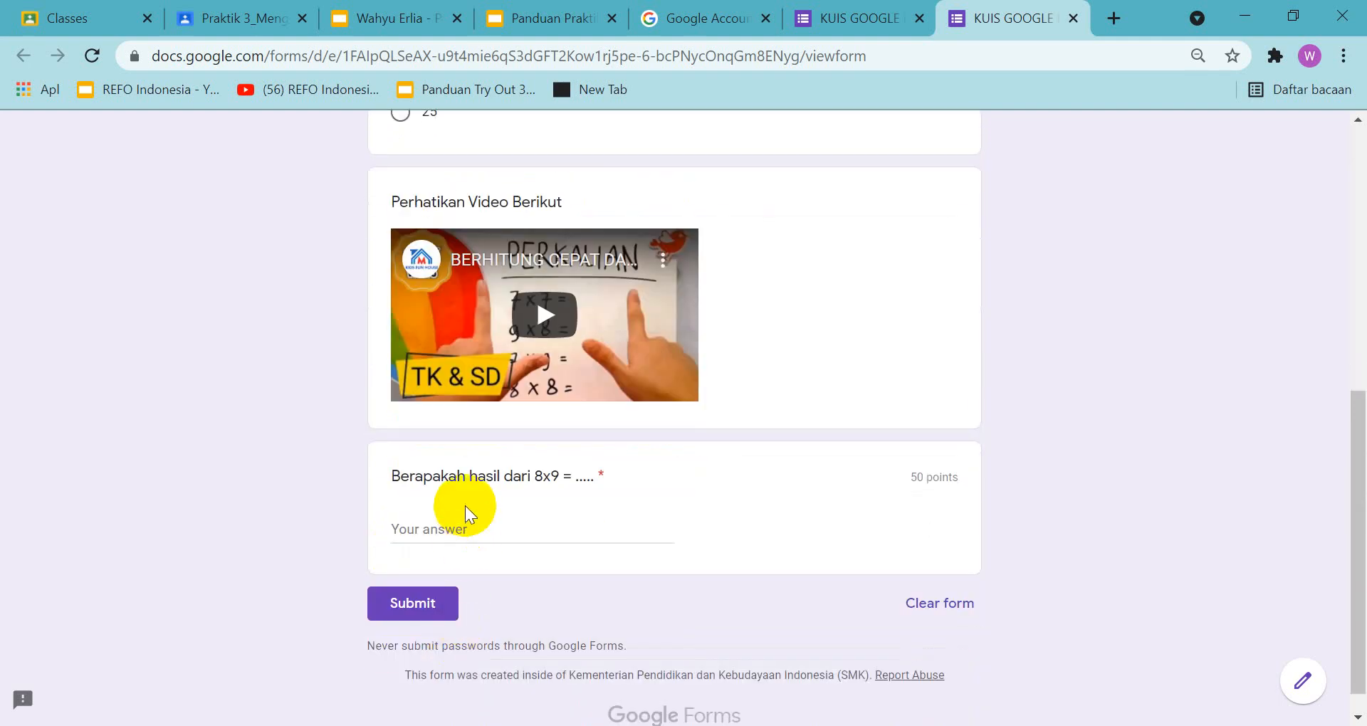
pyautogui.click(456, 529)
pyautogui.write('17')
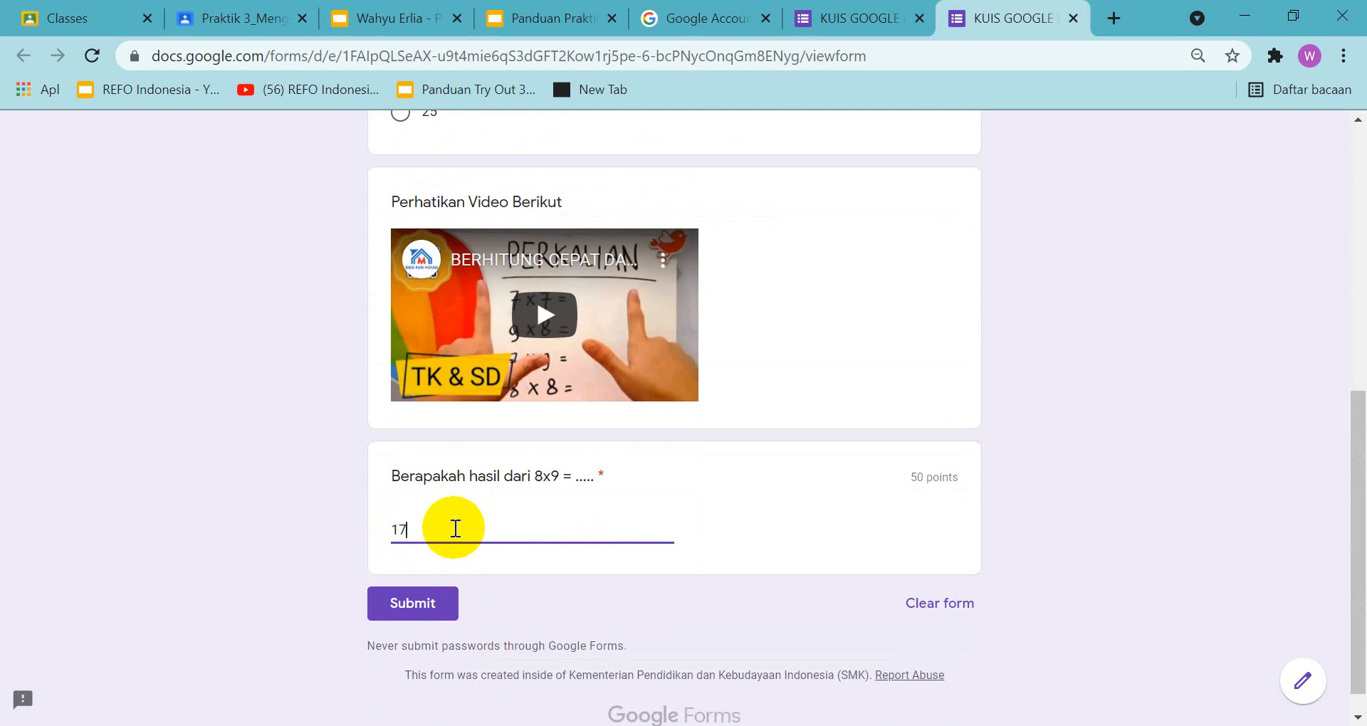
# Submit the third quiz response, review its score and close both response pages
pyautogui.click(425, 602)
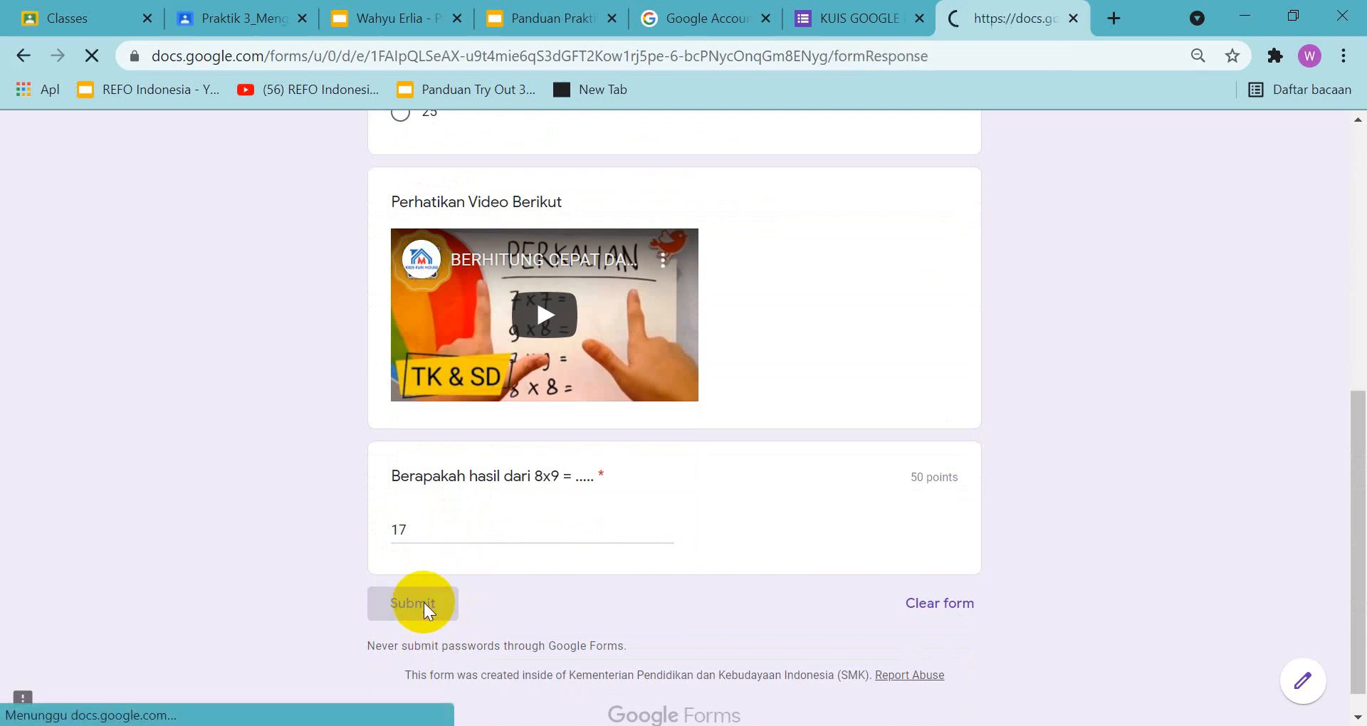
pyautogui.click(411, 274)
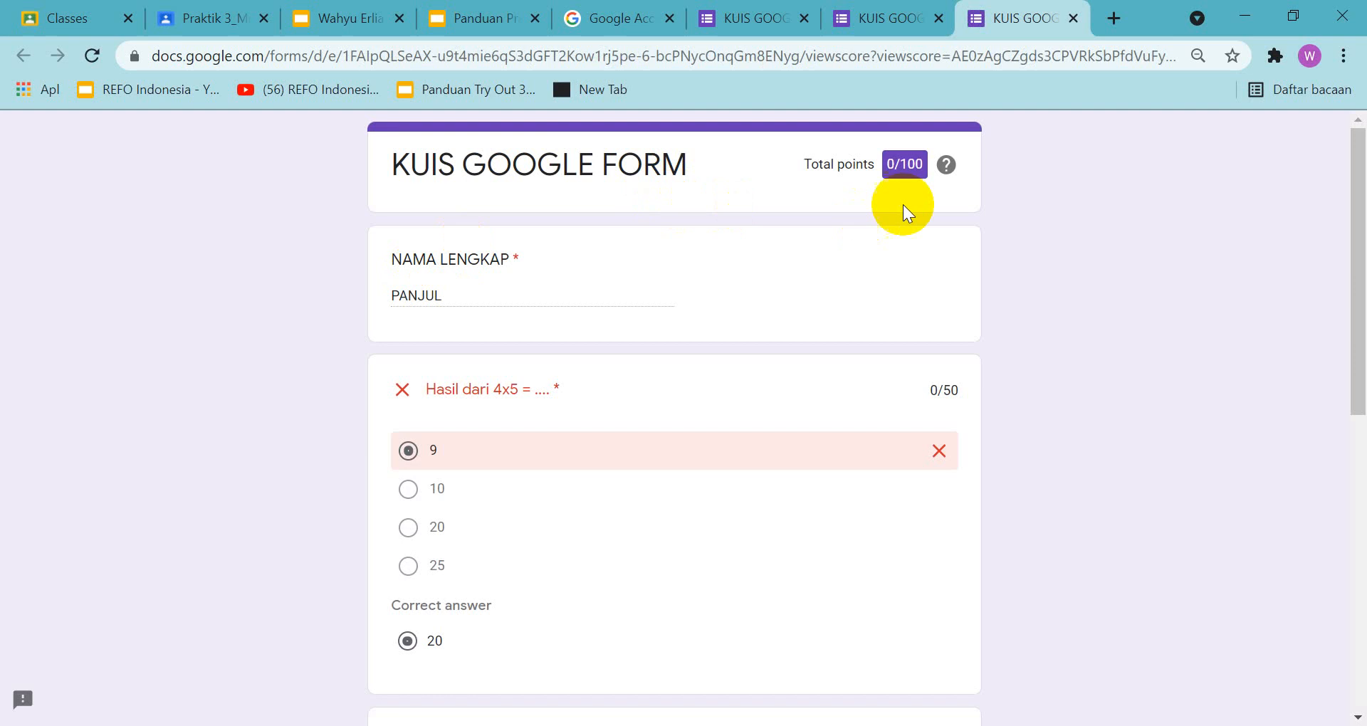
pyautogui.click(1074, 19)
pyautogui.click(1072, 19)
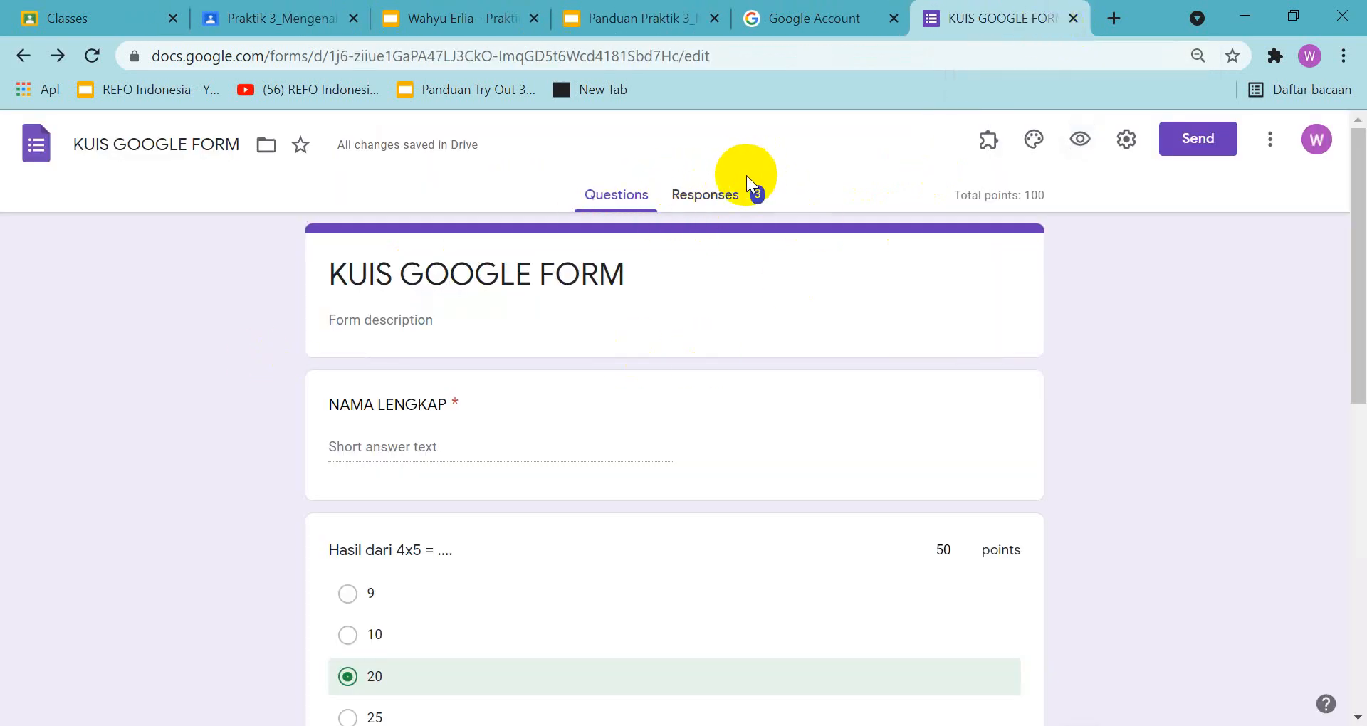
# Show the form's responses, dismiss the per-question tip and open the linked response spreadsheet
pyautogui.click(706, 199)
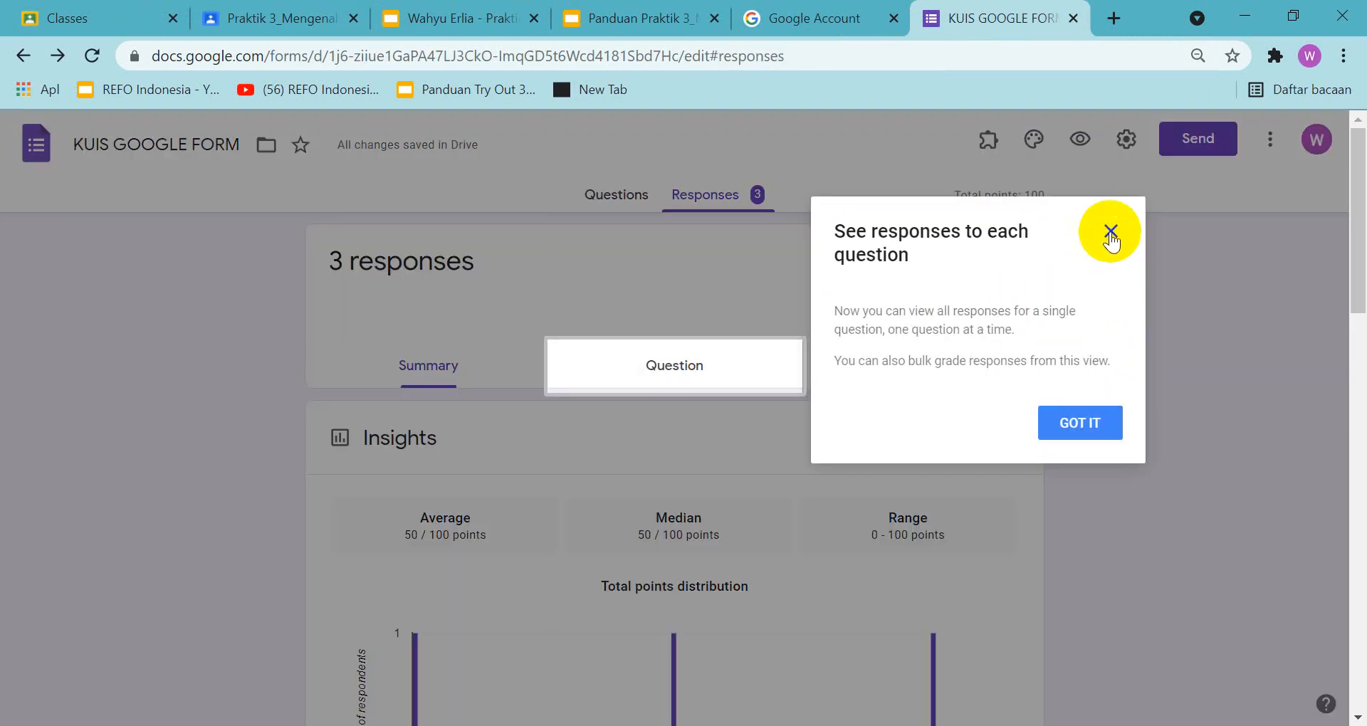
pyautogui.click(1110, 232)
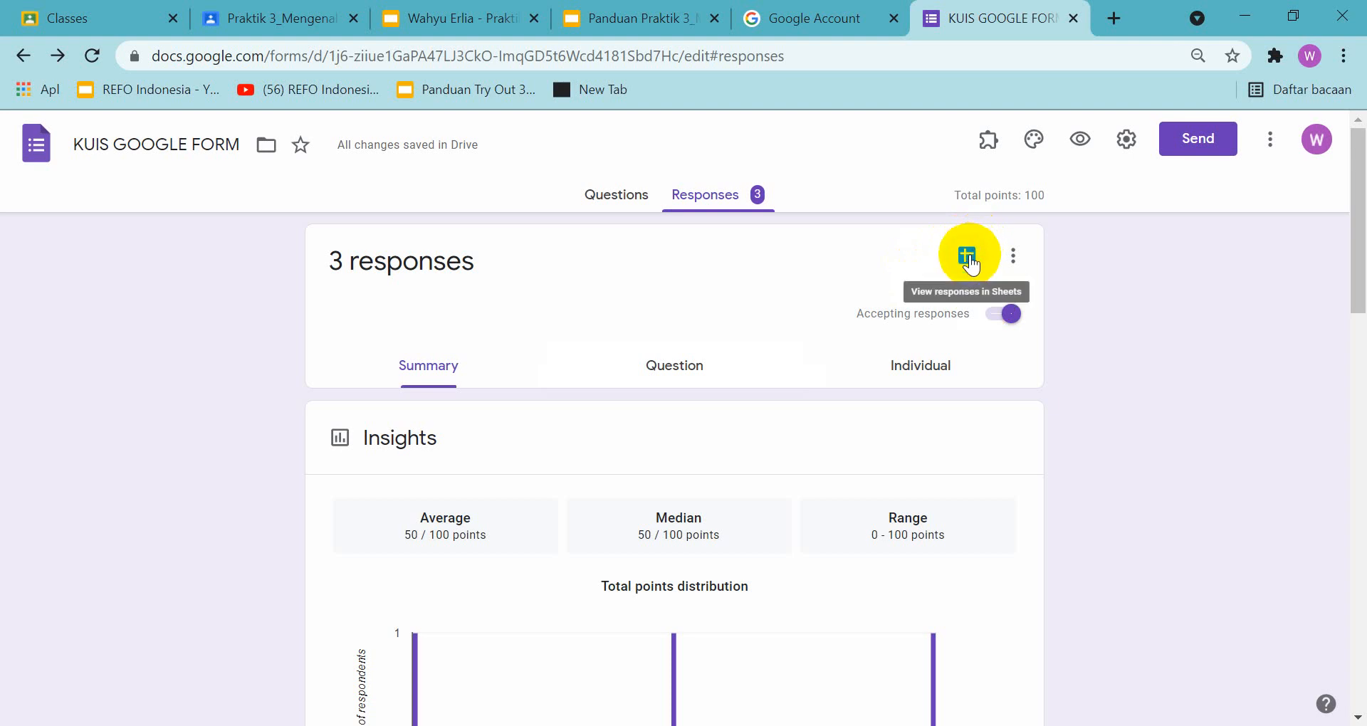
pyautogui.click(969, 258)
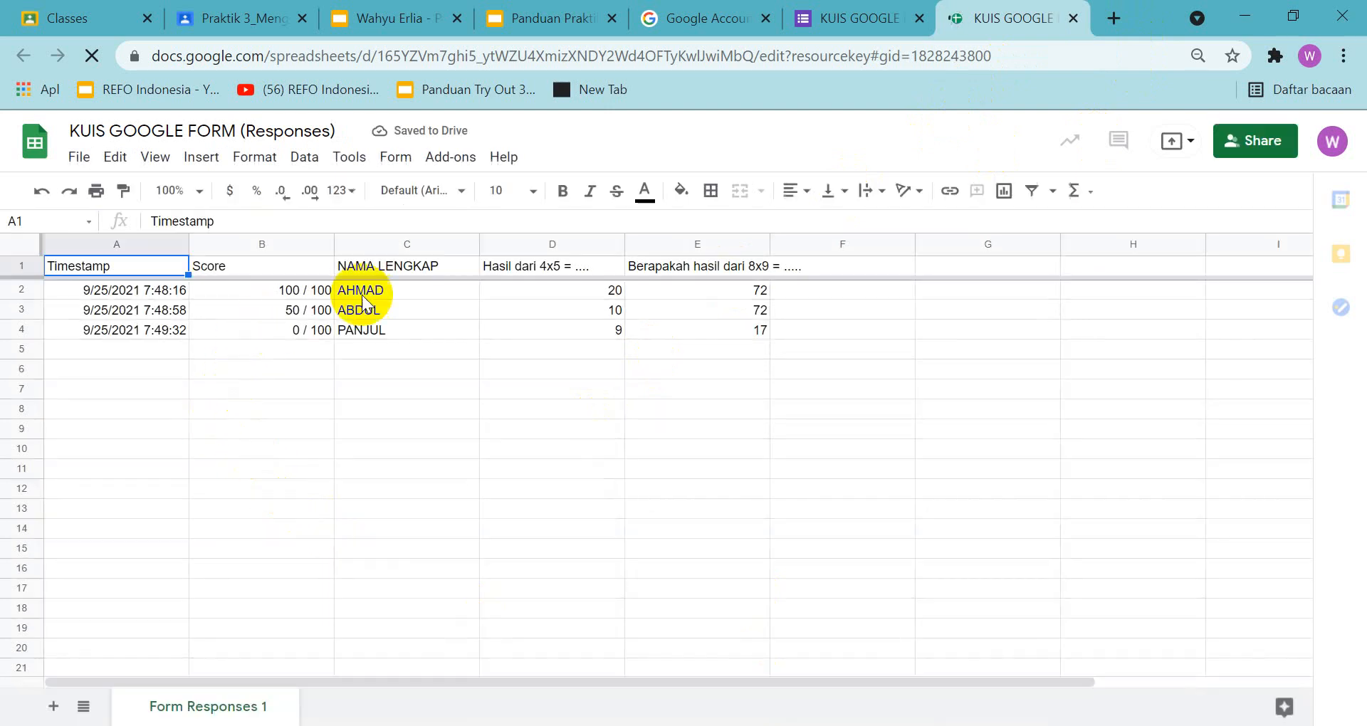
# Check the slide 12 sharing instructions in the guide and assignment presentations, and return to the response sheet
pyautogui.click(551, 24)
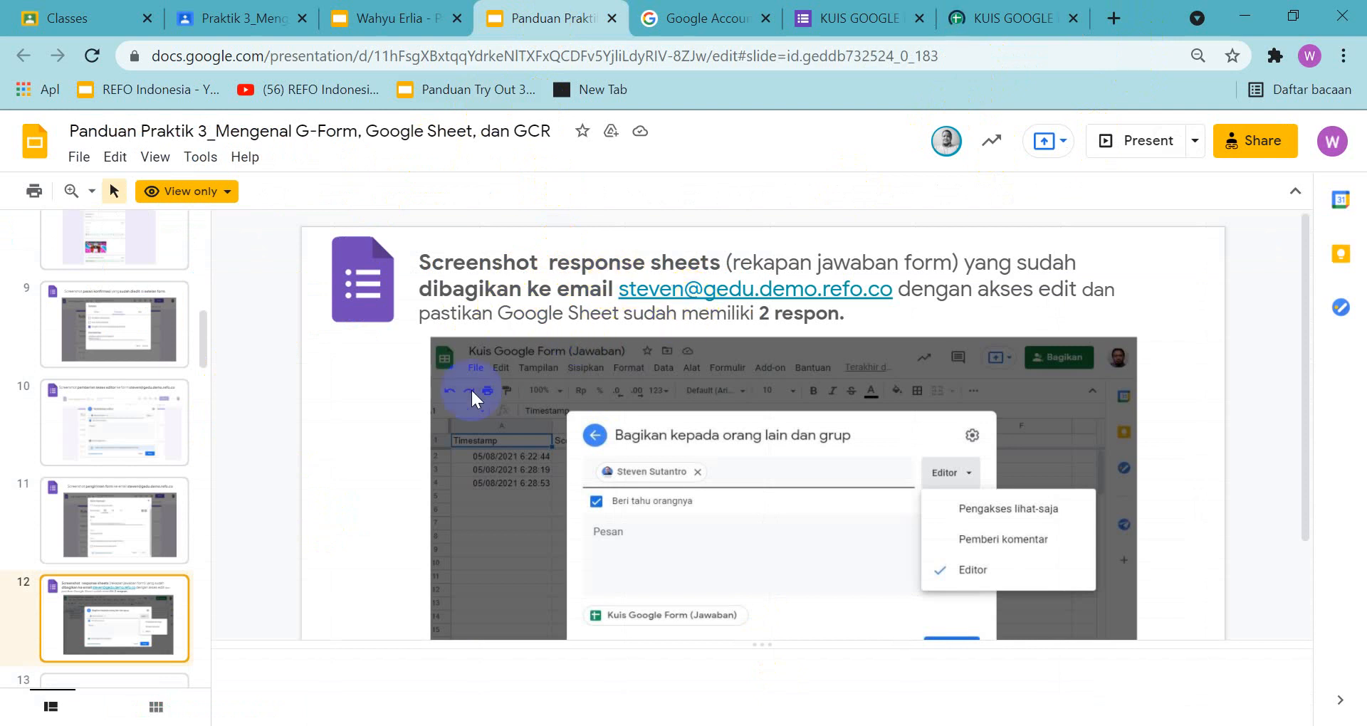
pyautogui.click(399, 18)
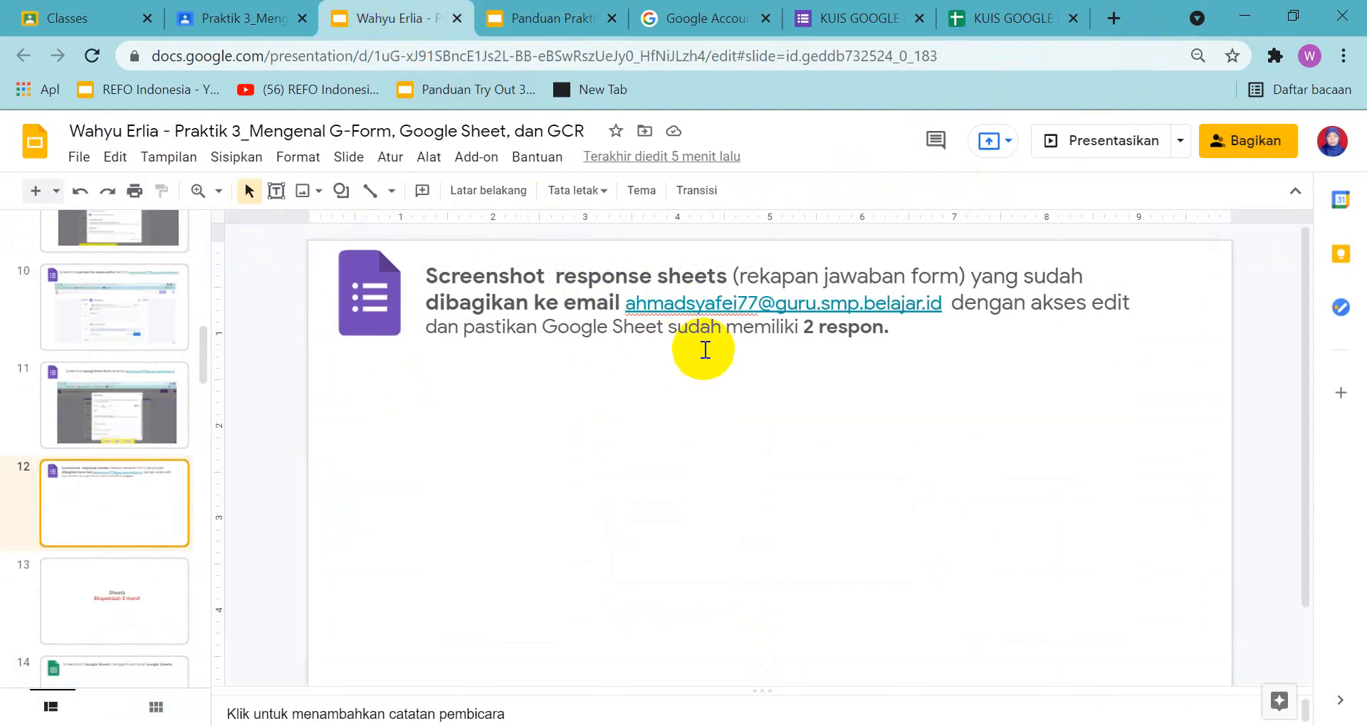
pyautogui.click(539, 20)
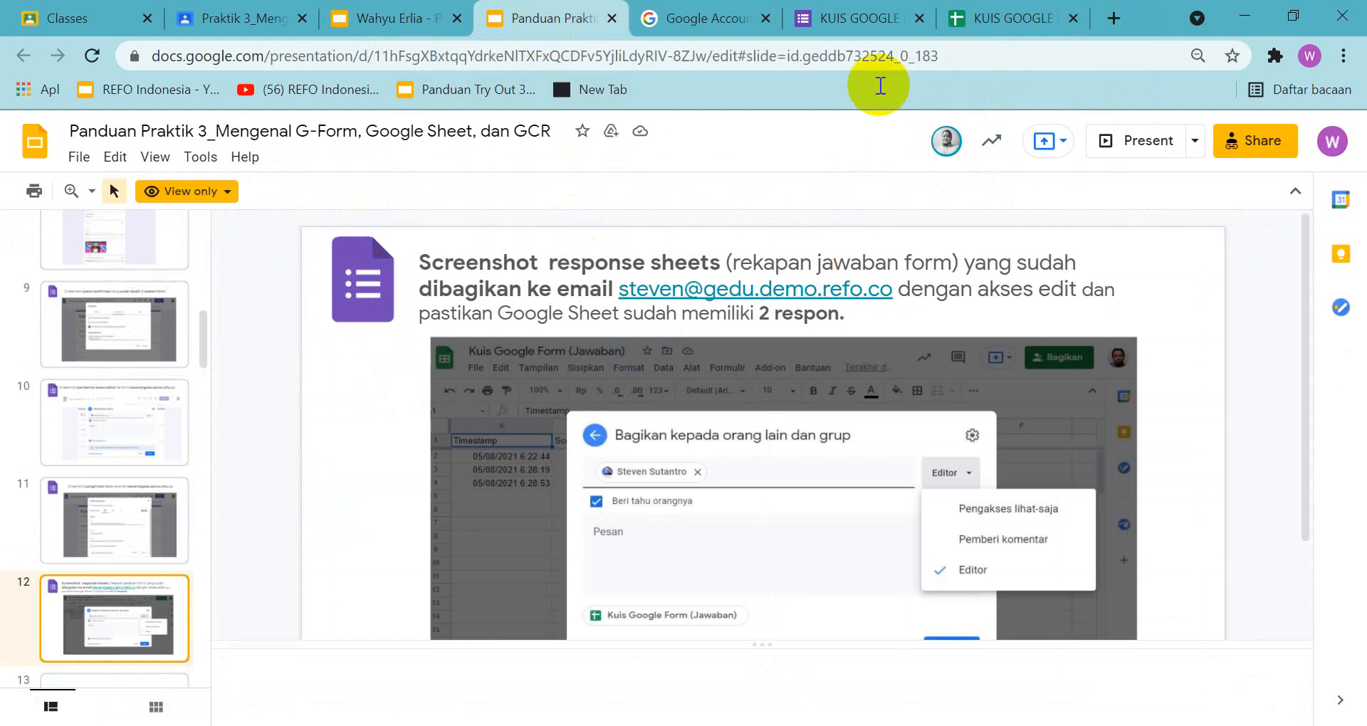
pyautogui.click(1016, 15)
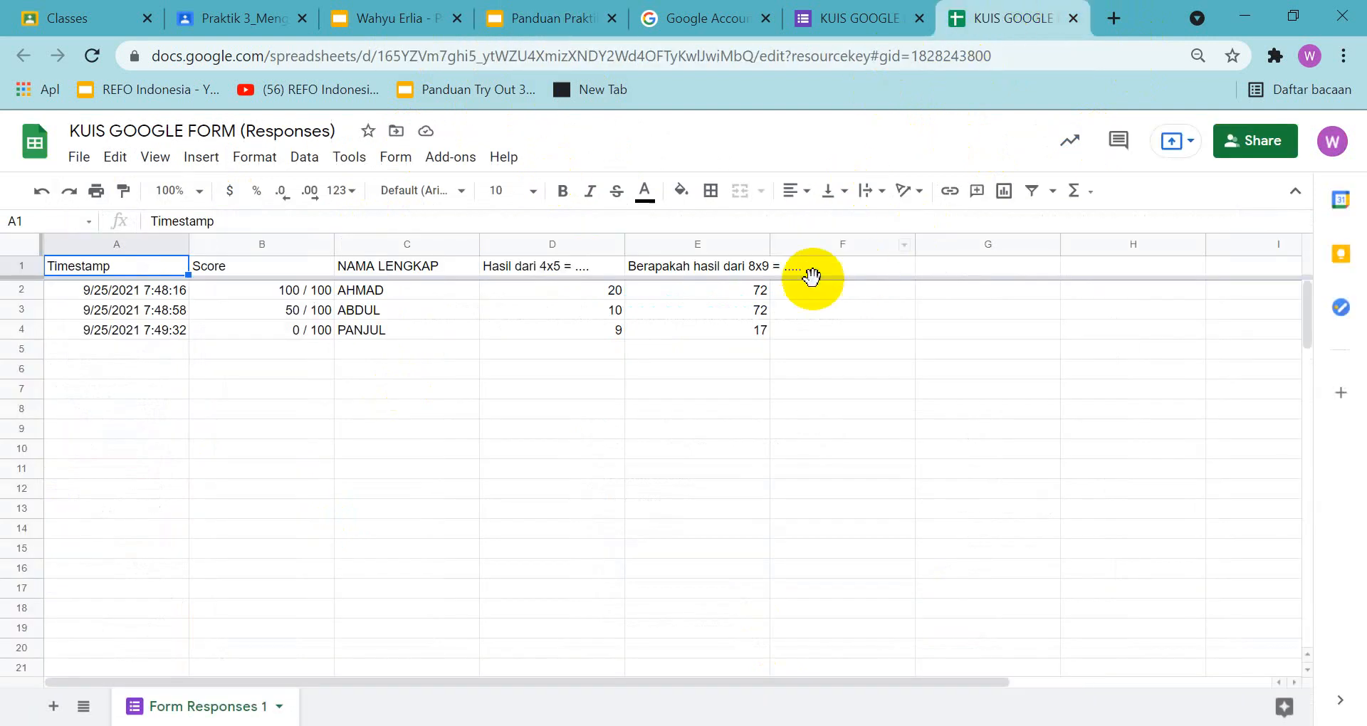
# Open sharing for the response sheet and add the e-mail address required on slide 12 as Editor
pyautogui.click(1270, 143)
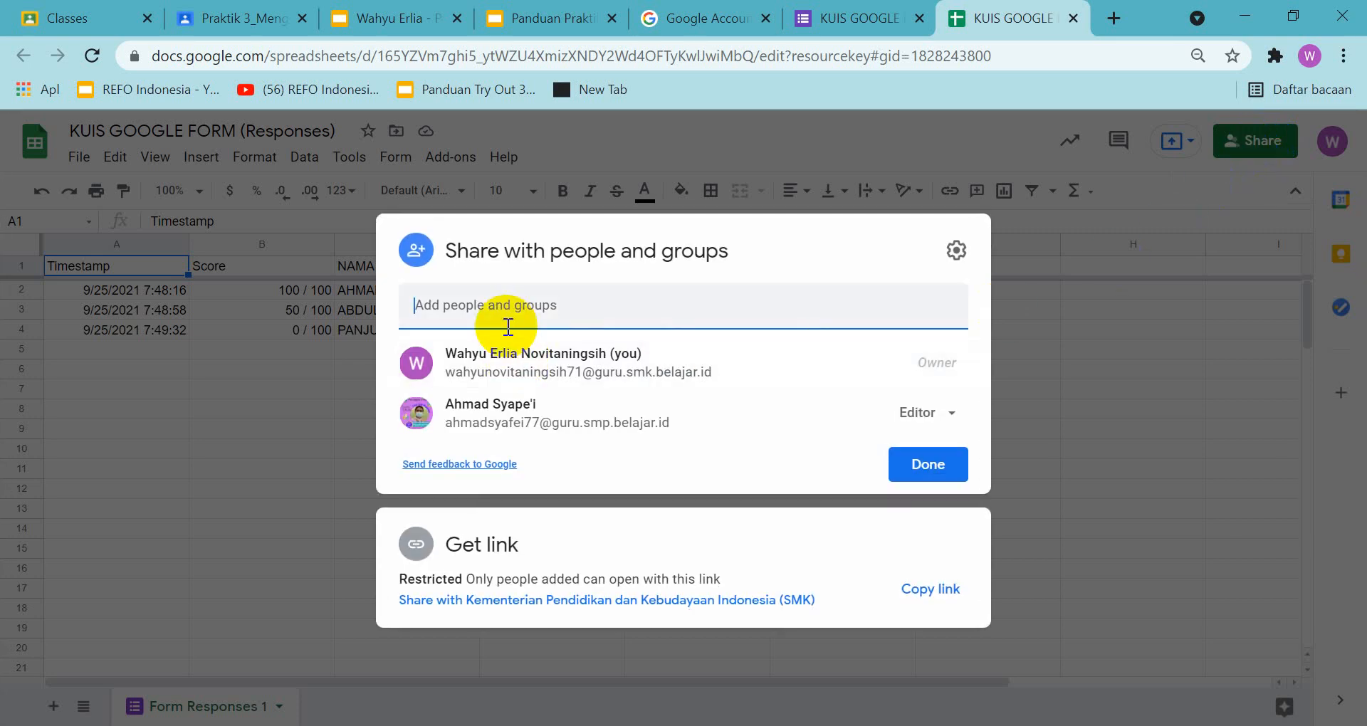
pyautogui.write('A')
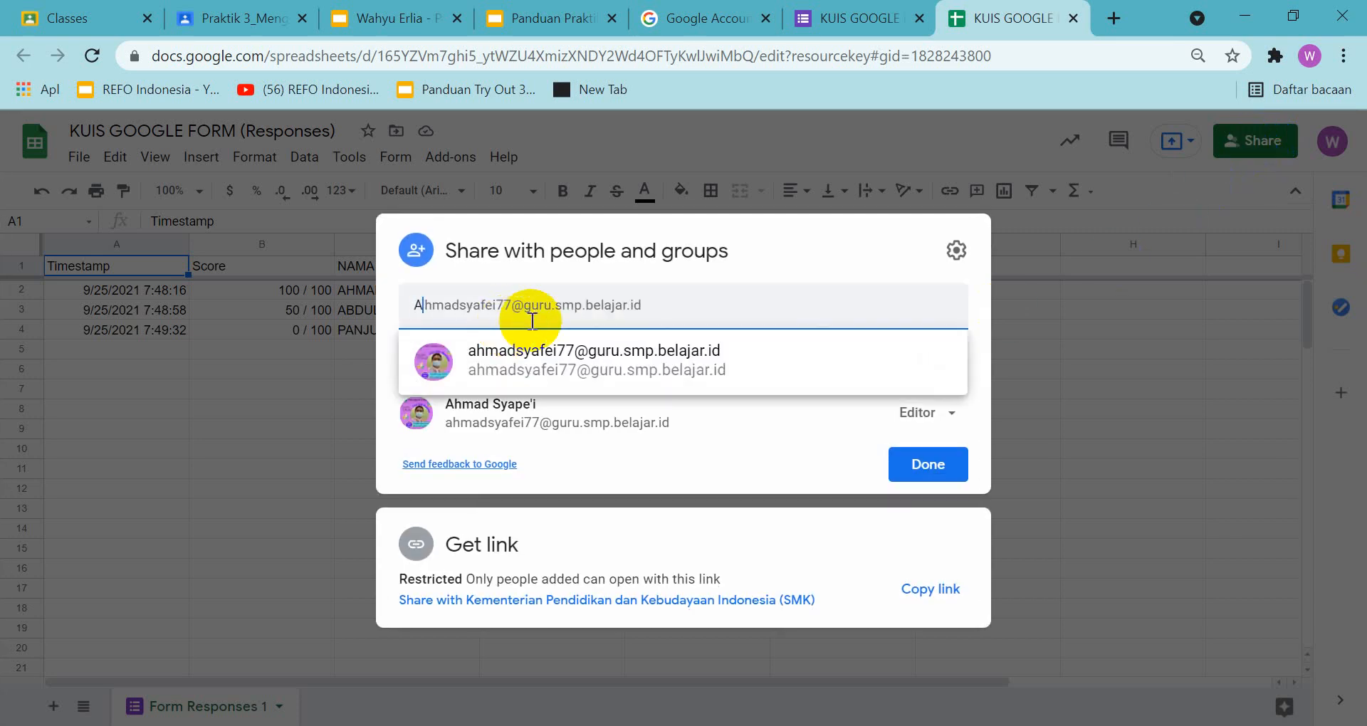
pyautogui.click(568, 368)
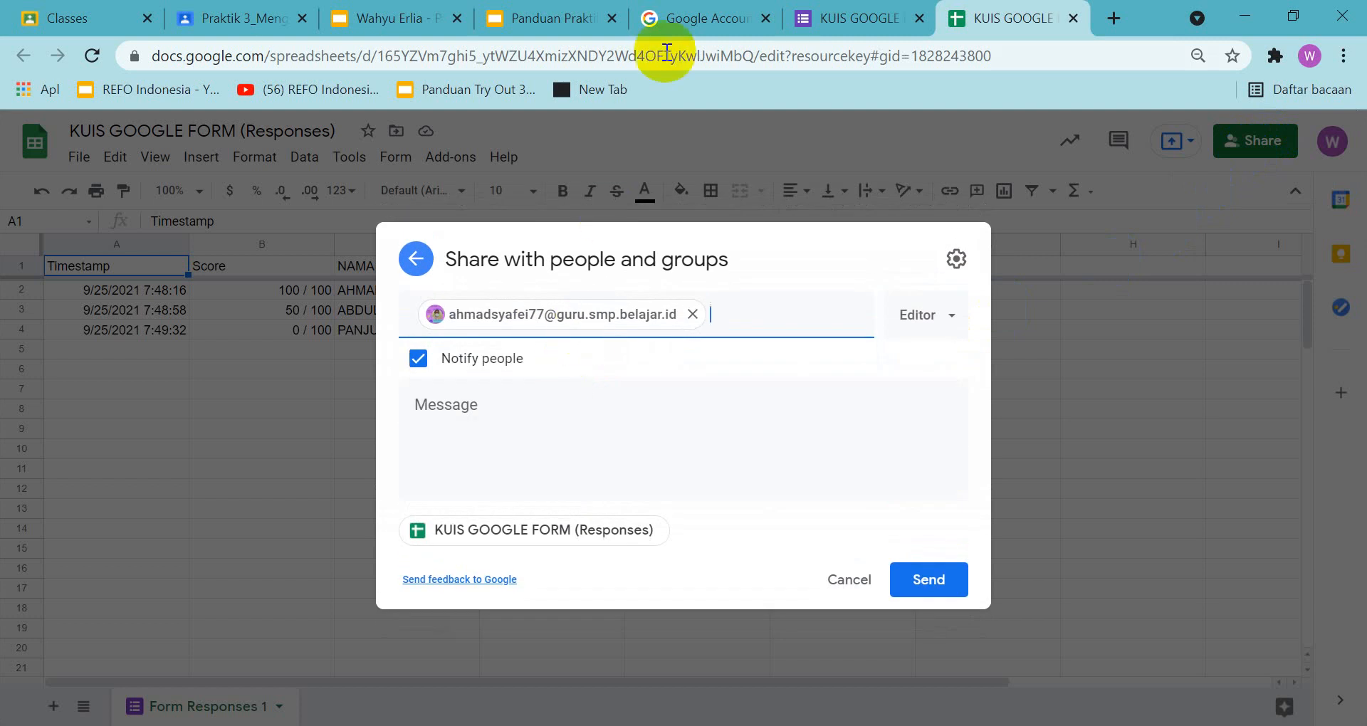
# Compare the response sheet's sharing dialog with slide 12 in the assignment and guide presentations
pyautogui.click(396, 19)
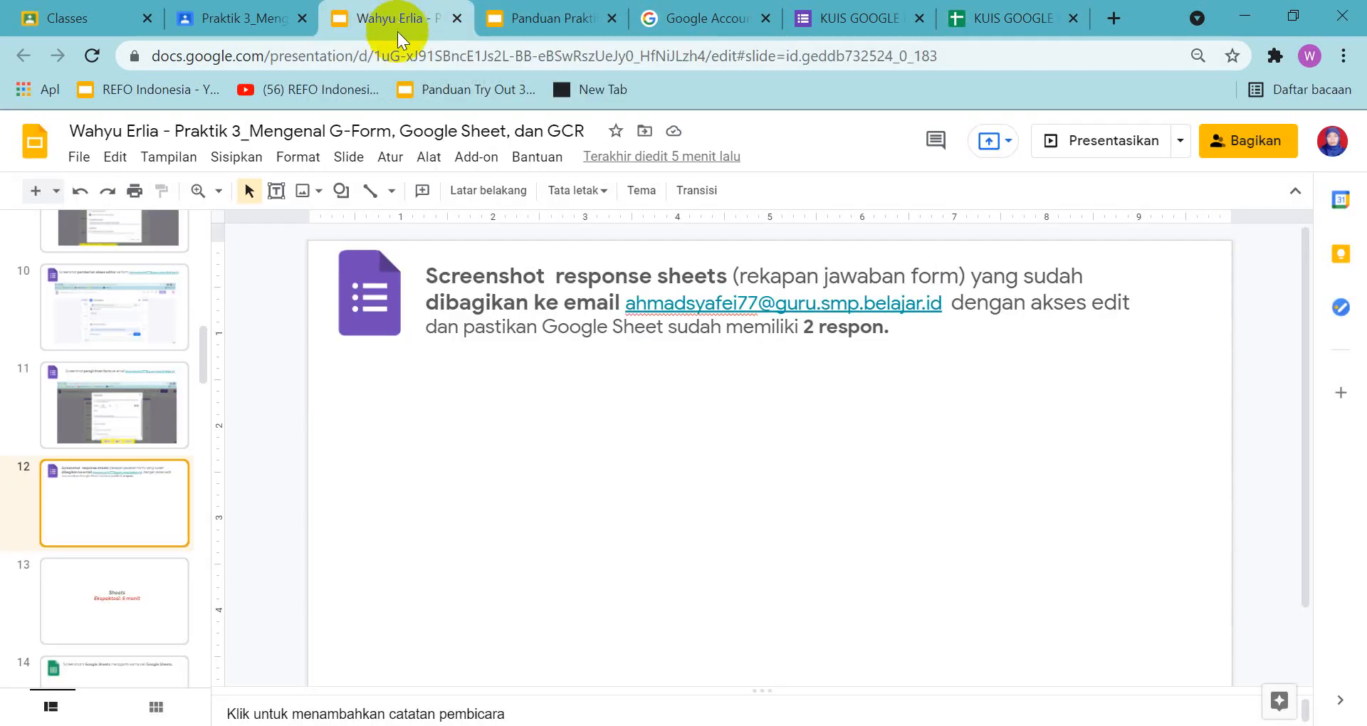
pyautogui.click(987, 21)
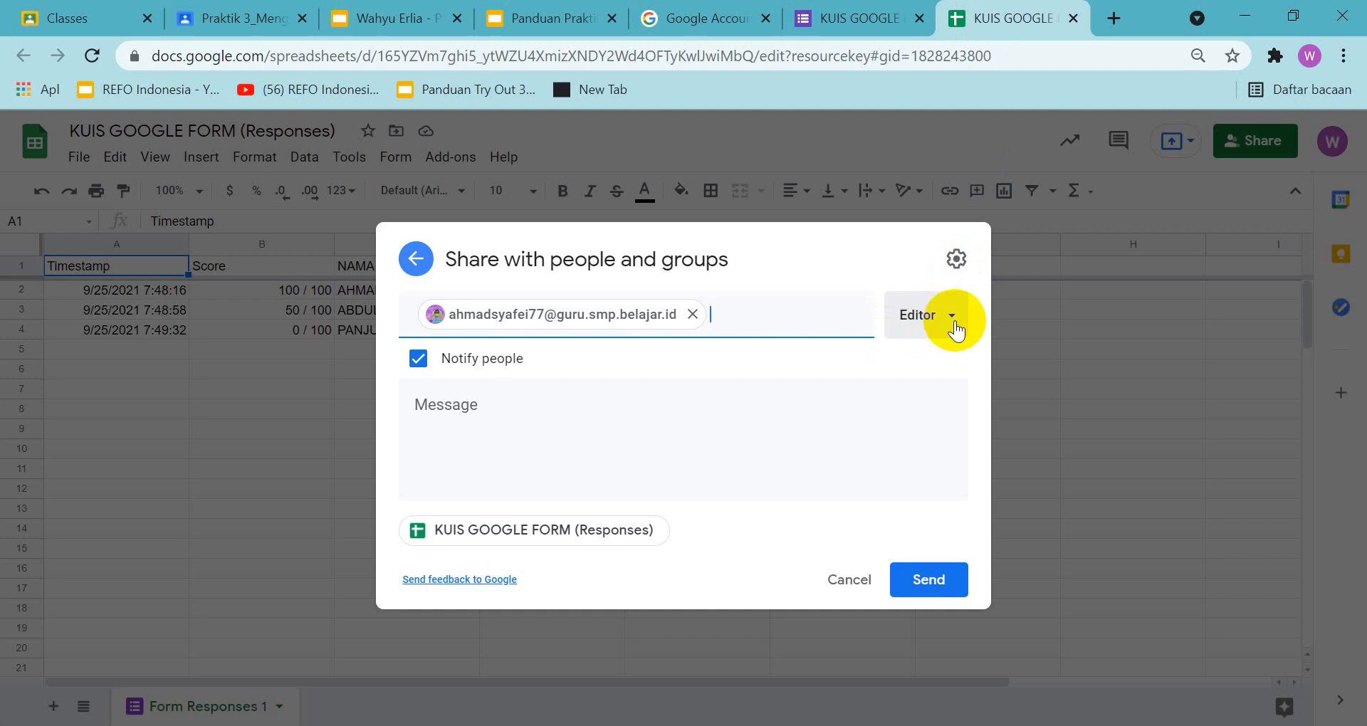
pyautogui.click(575, 24)
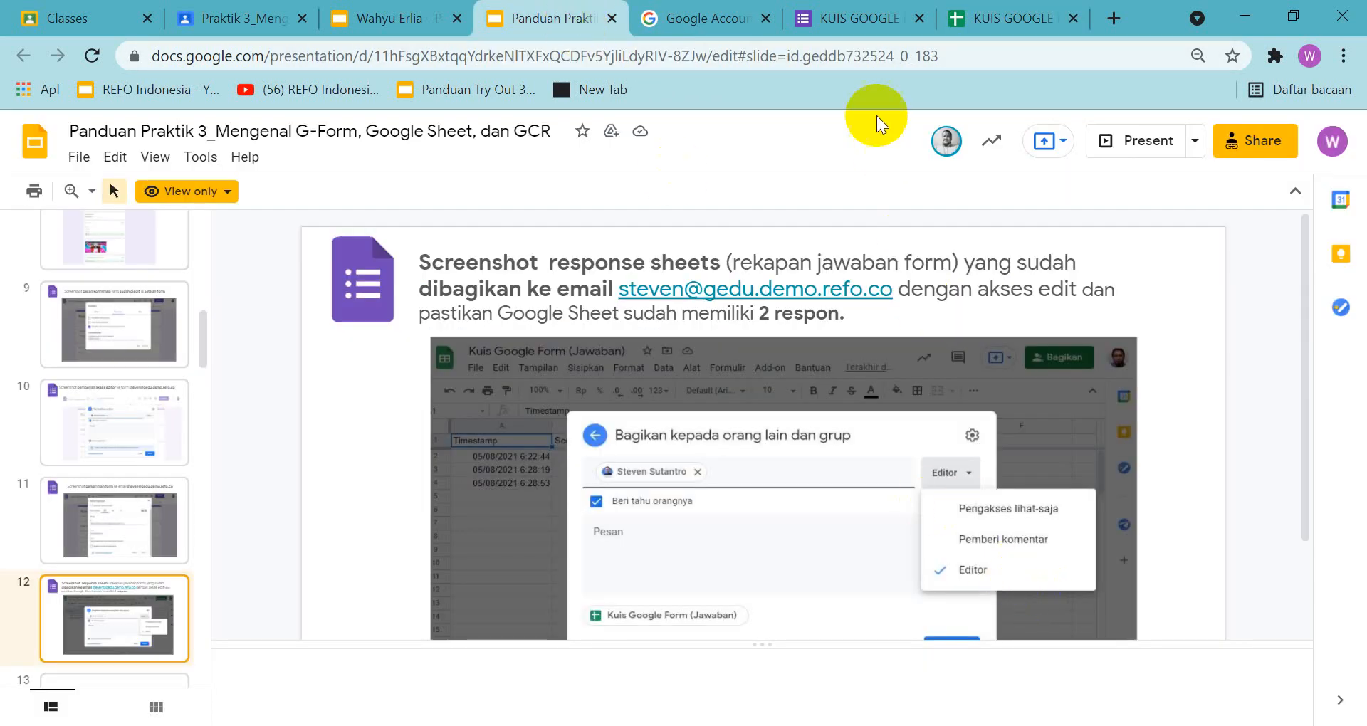
# Capture the response sheet with its sharing dialog and the access options expanded at Editor, and copy the screenshot to the clipboard
pyautogui.click(1005, 18)
pyautogui.click(953, 319)
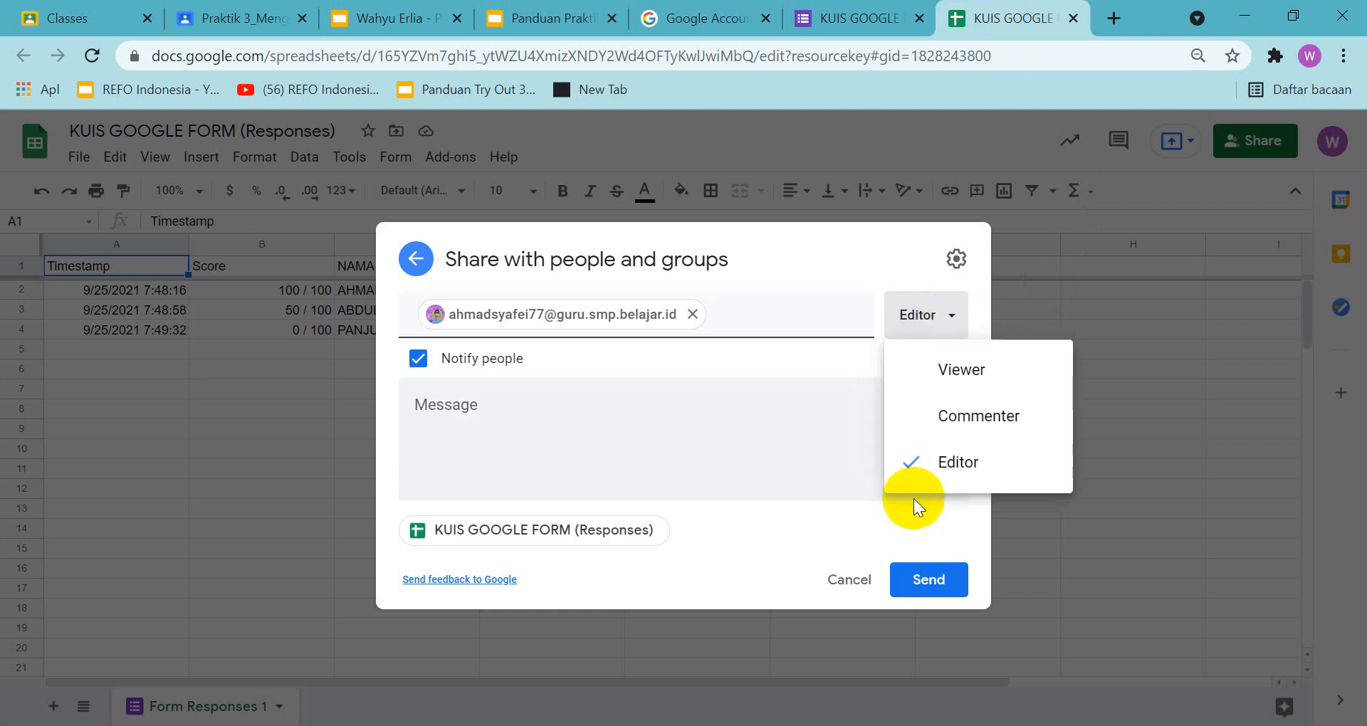
pyautogui.press('Print')
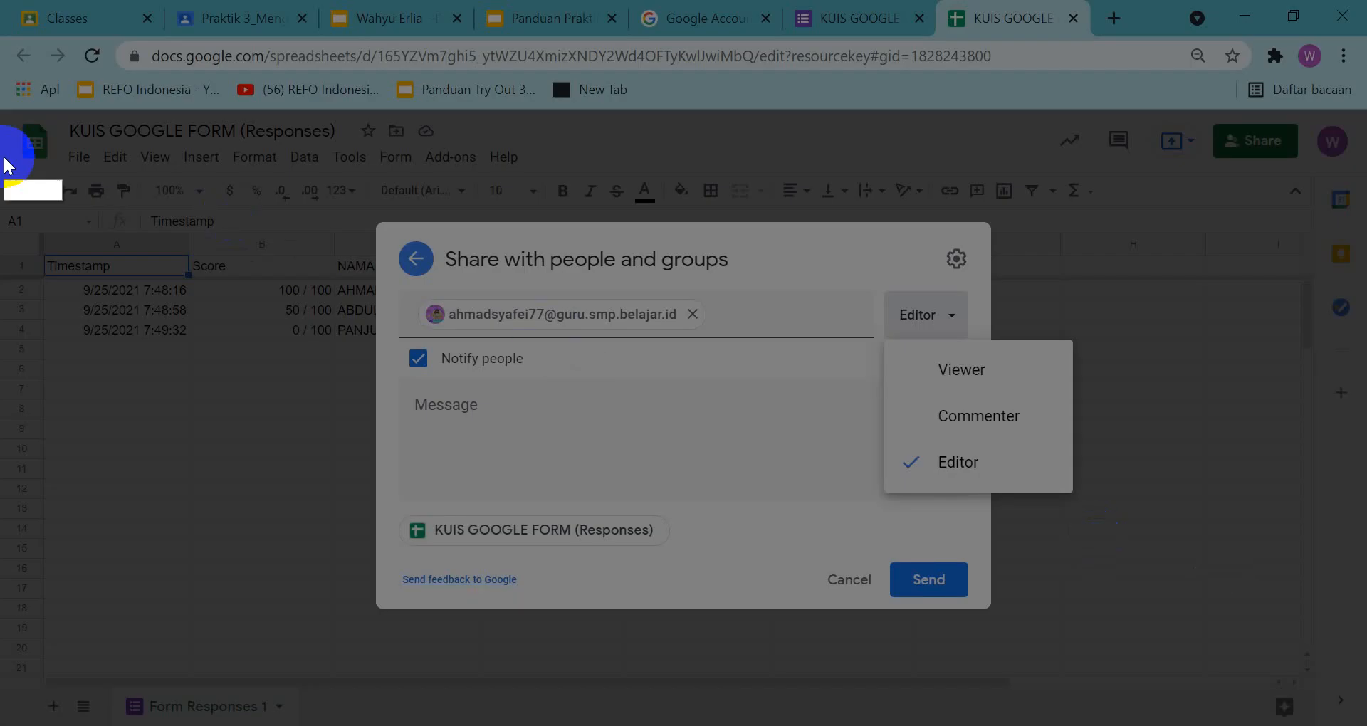
pyautogui.moveTo(9, 111); pyautogui.dragTo(1362, 725)
pyautogui.click(1254, 87)
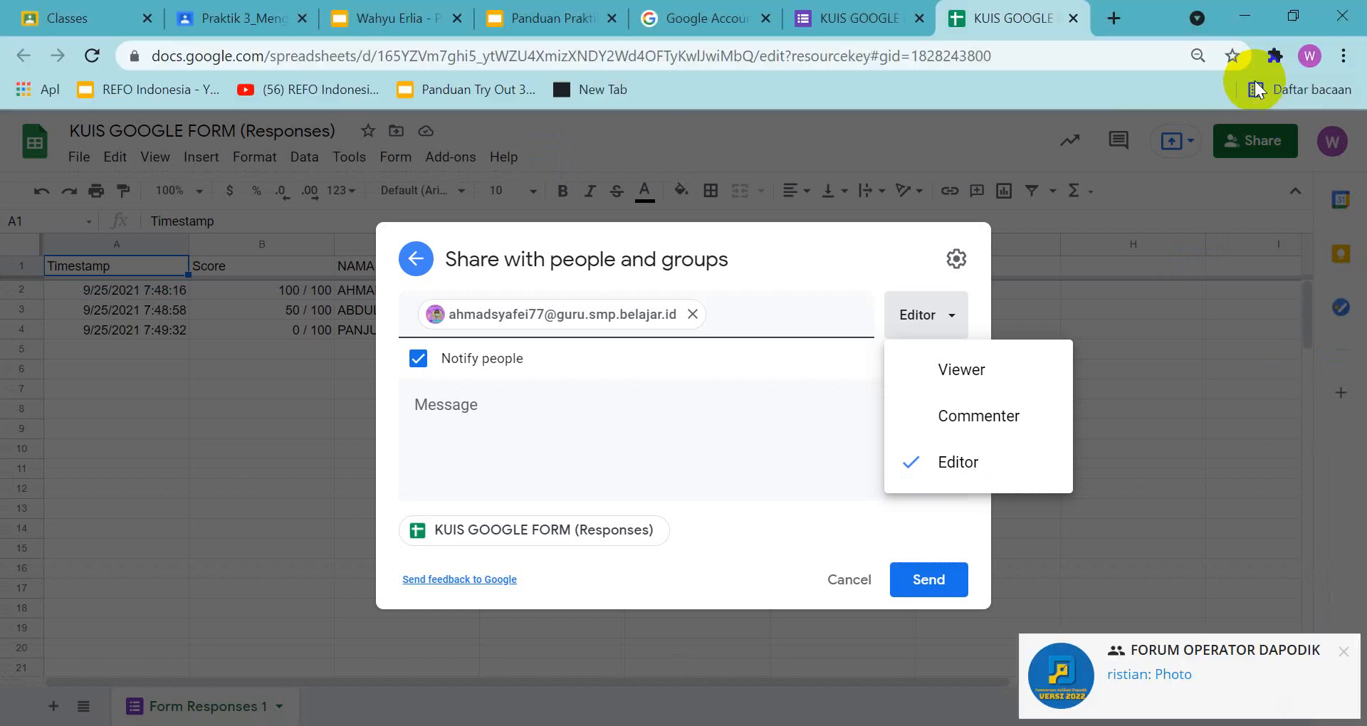
# Paste the sharing screenshot below the instructions on slide 12 of the assignment presentation, centre it on the slide, and open slide 13
pyautogui.click(413, 21)
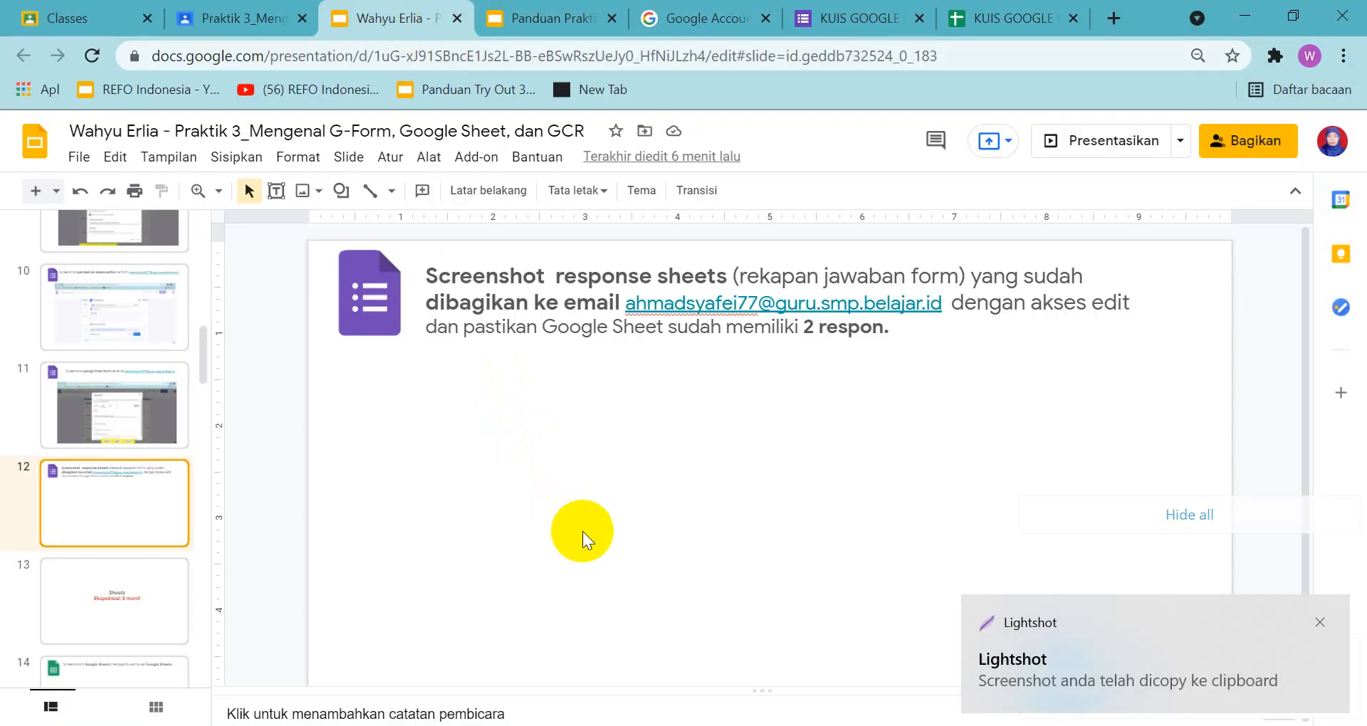
pyautogui.hotkey('ctrl', 'v')
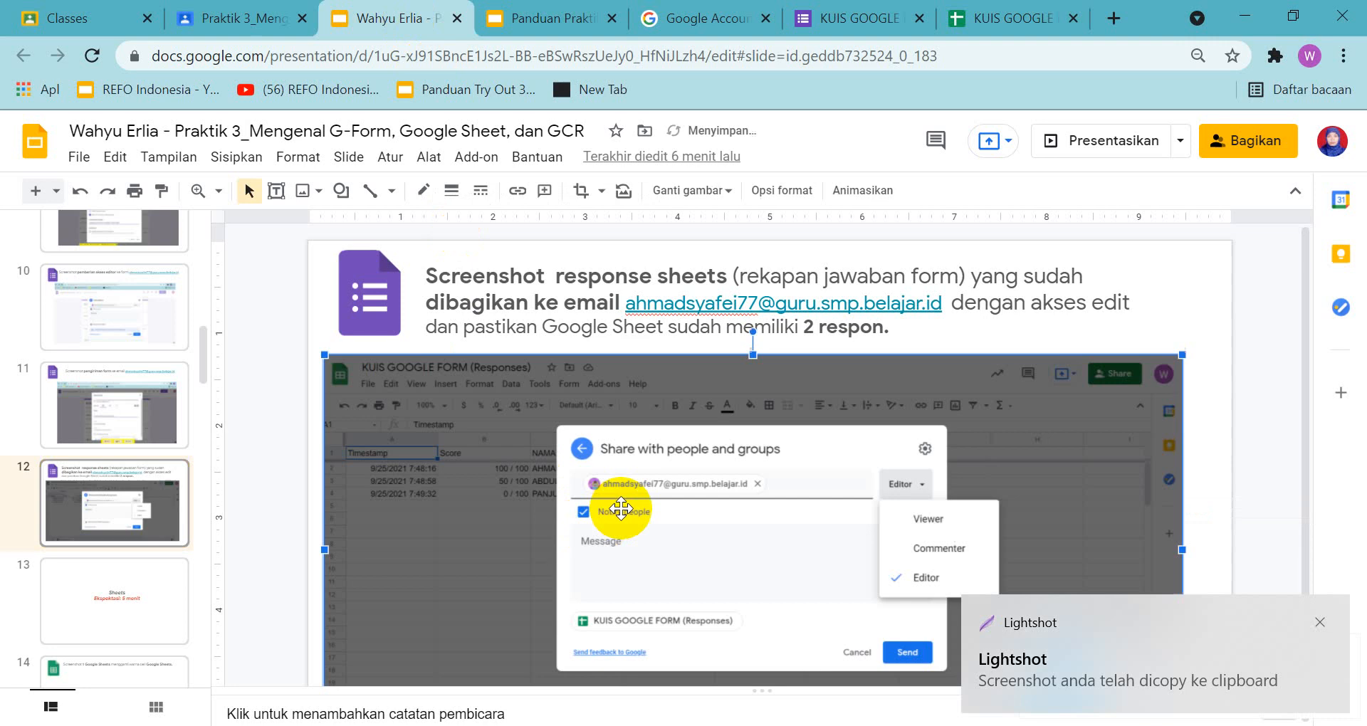
pyautogui.click(1315, 625)
pyautogui.scroll(-3, 1232, 488)
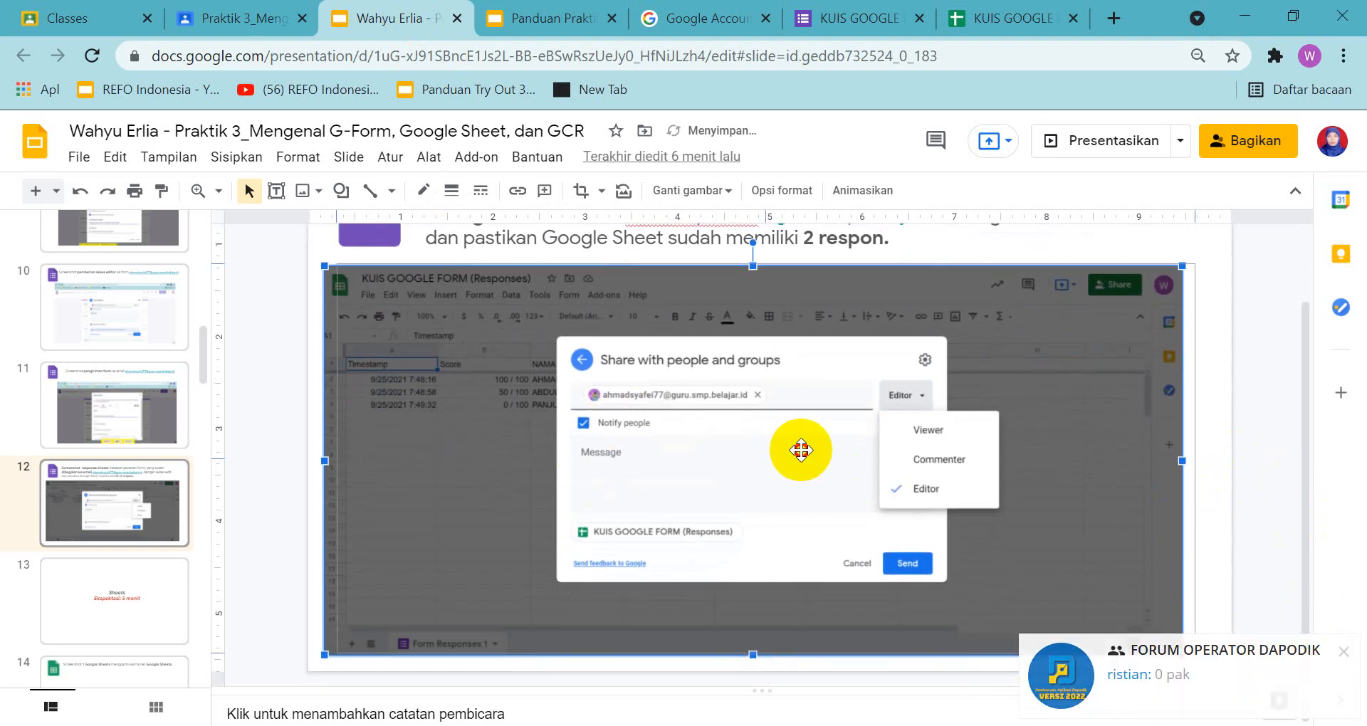
pyautogui.moveTo(801, 450); pyautogui.dragTo(823, 447)
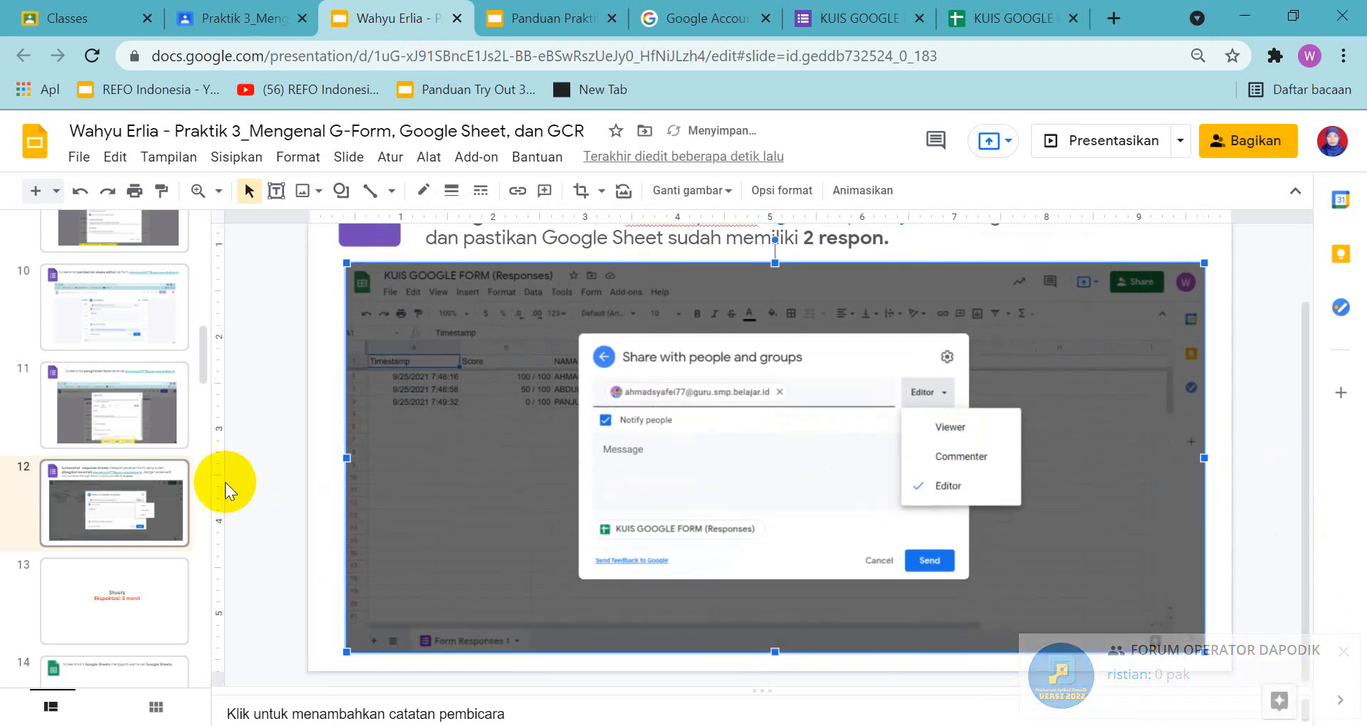
pyautogui.click(133, 579)
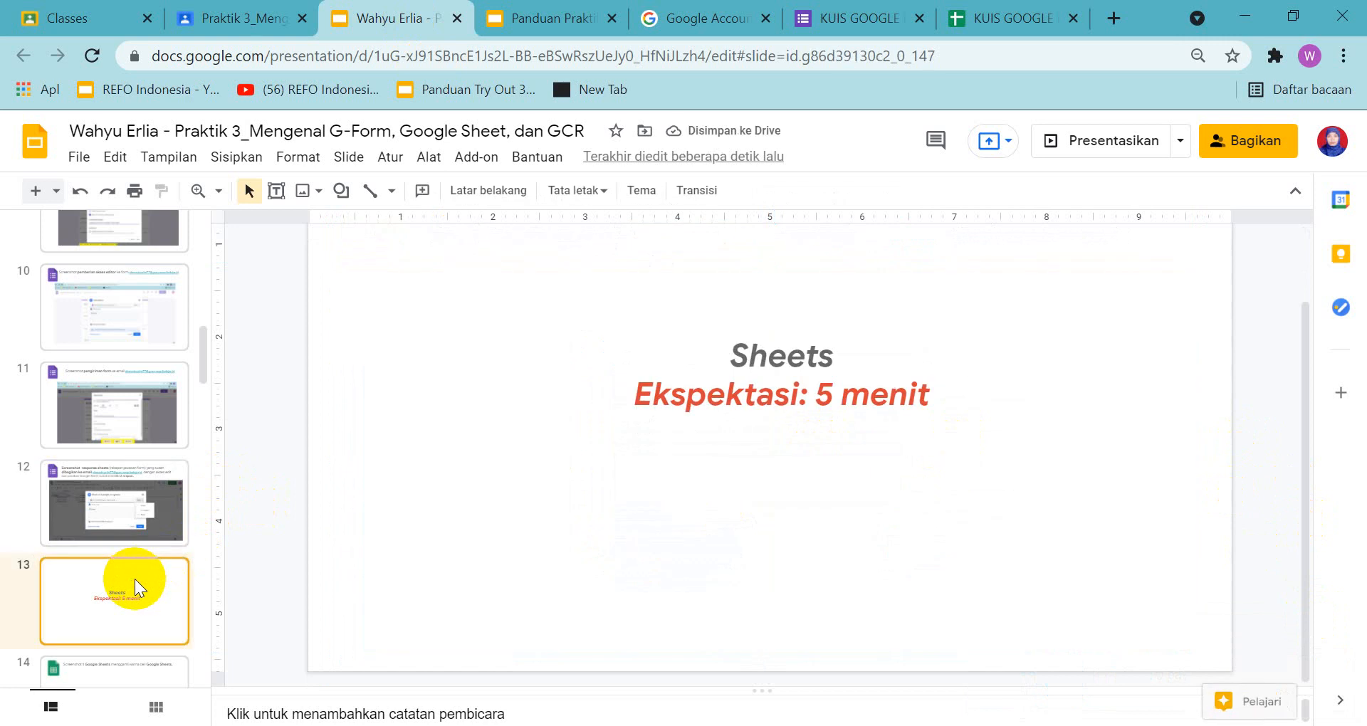
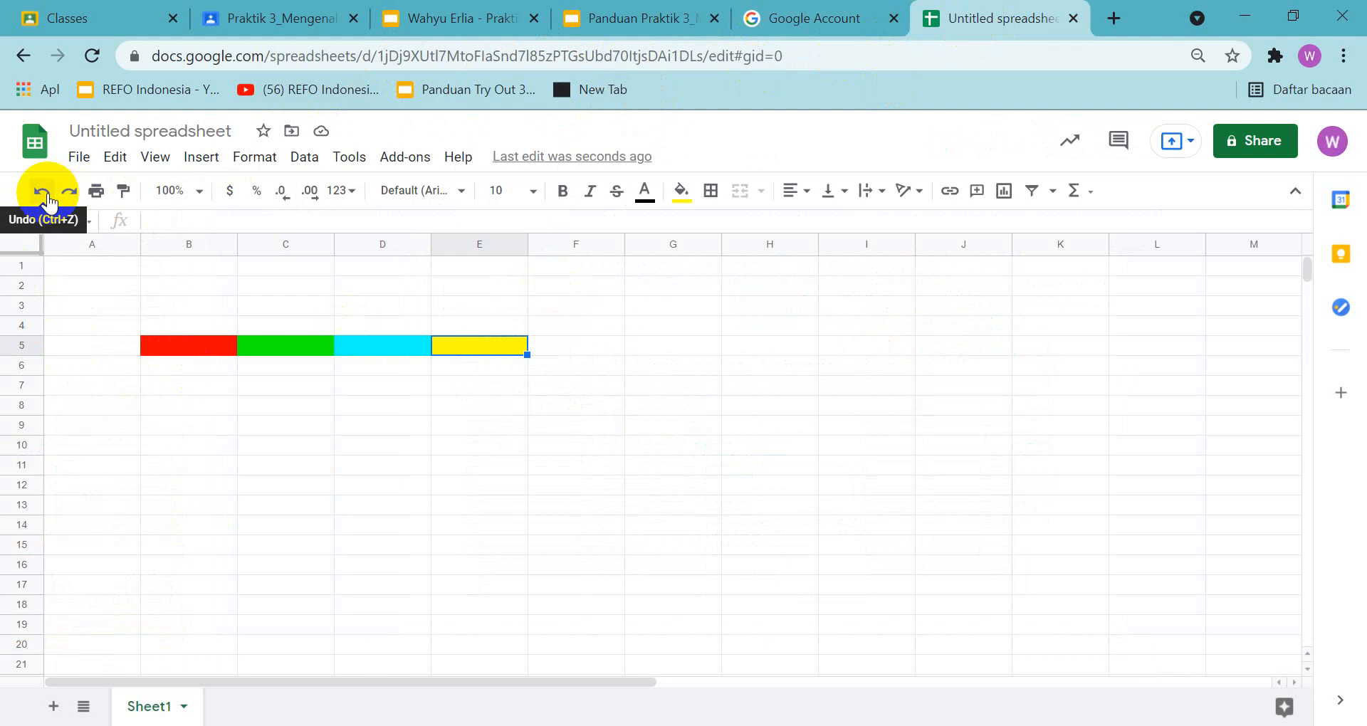
# Undo the colour fills in cells B5 to E5 of the untitled spreadsheet and select cell A1
pyautogui.click(45, 197)
pyautogui.click(45, 196)
pyautogui.click(45, 197)
pyautogui.click(45, 197)
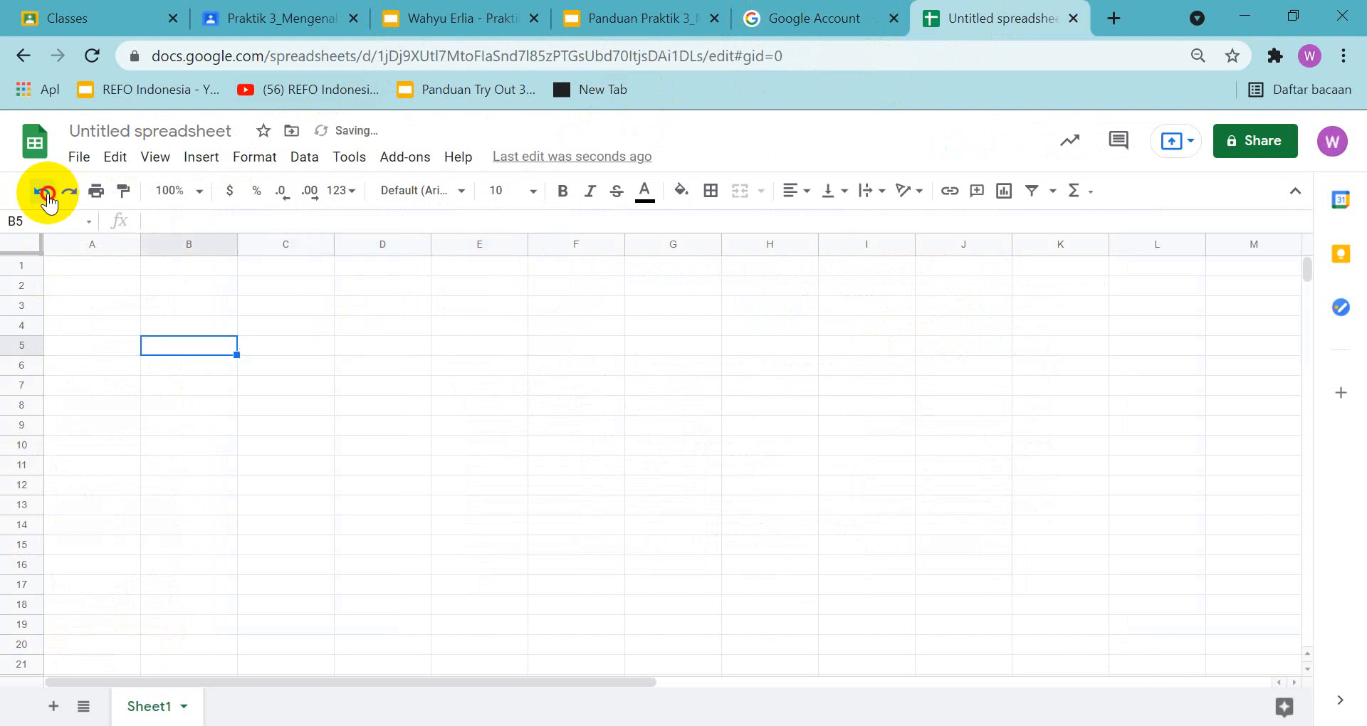
pyautogui.click(89, 270)
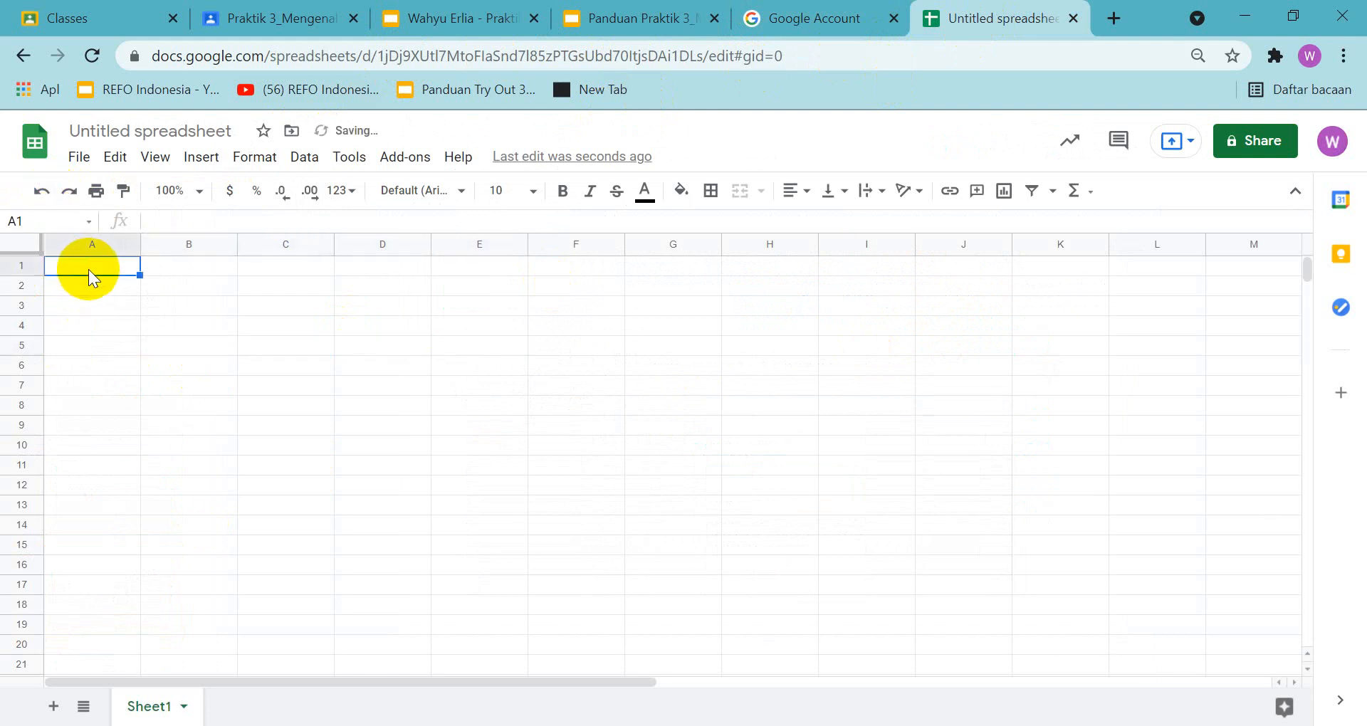
# Check slide 15 of the guide presentation and enter the headers NAMA, NILAI 1, NILAI 2 and RATA-RATA in cells A1 to D1
pyautogui.click(618, 18)
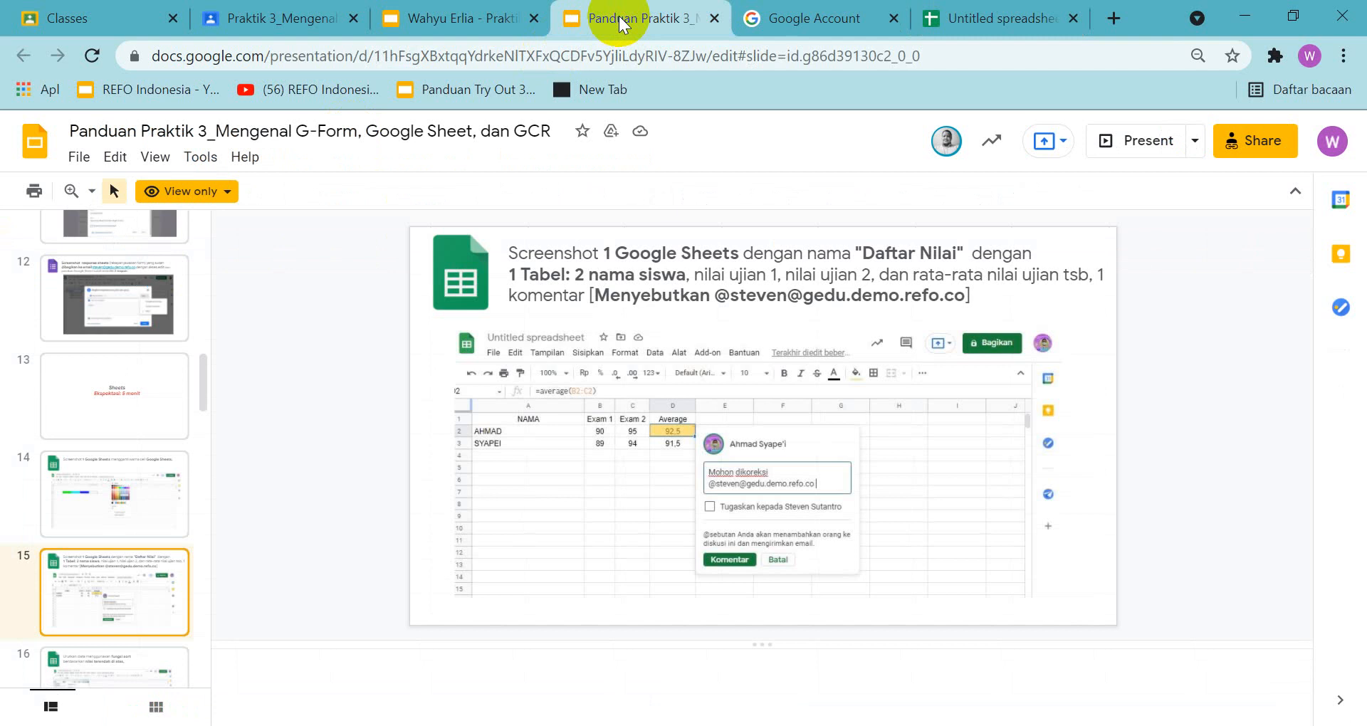
pyautogui.click(997, 18)
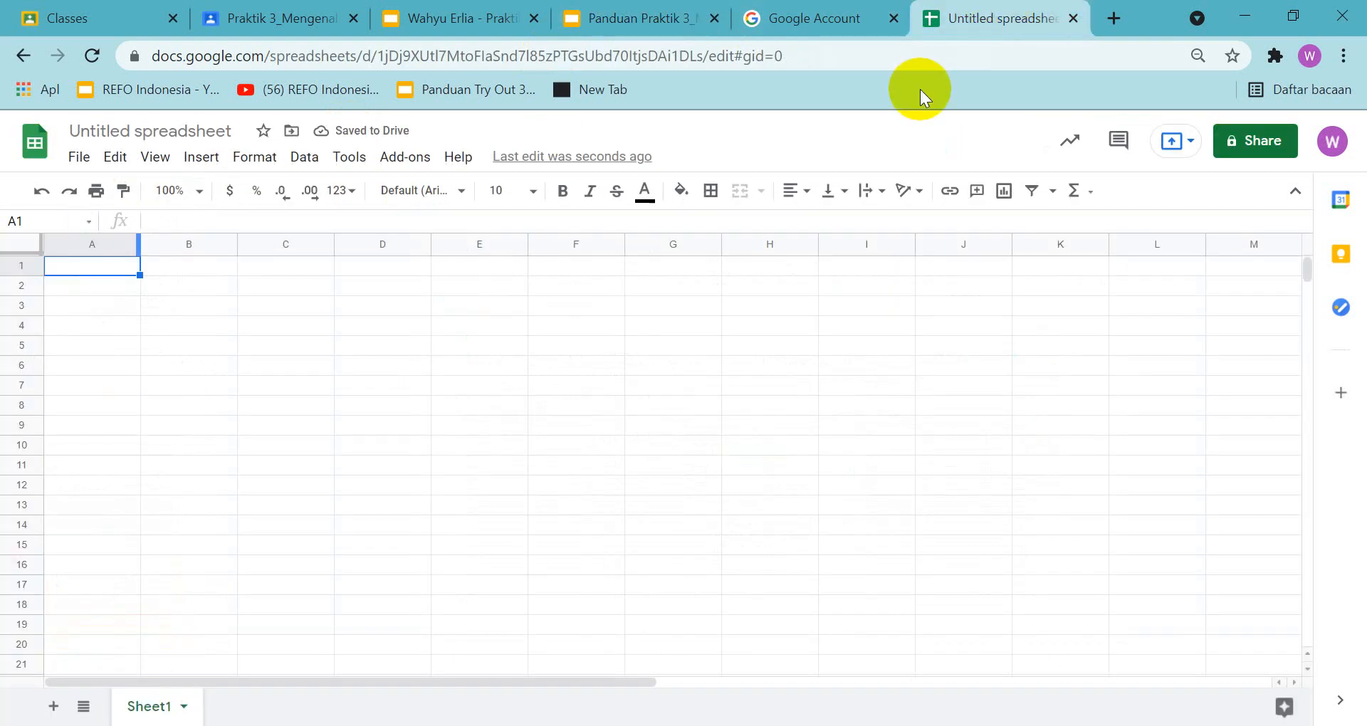
pyautogui.write('NAMA')
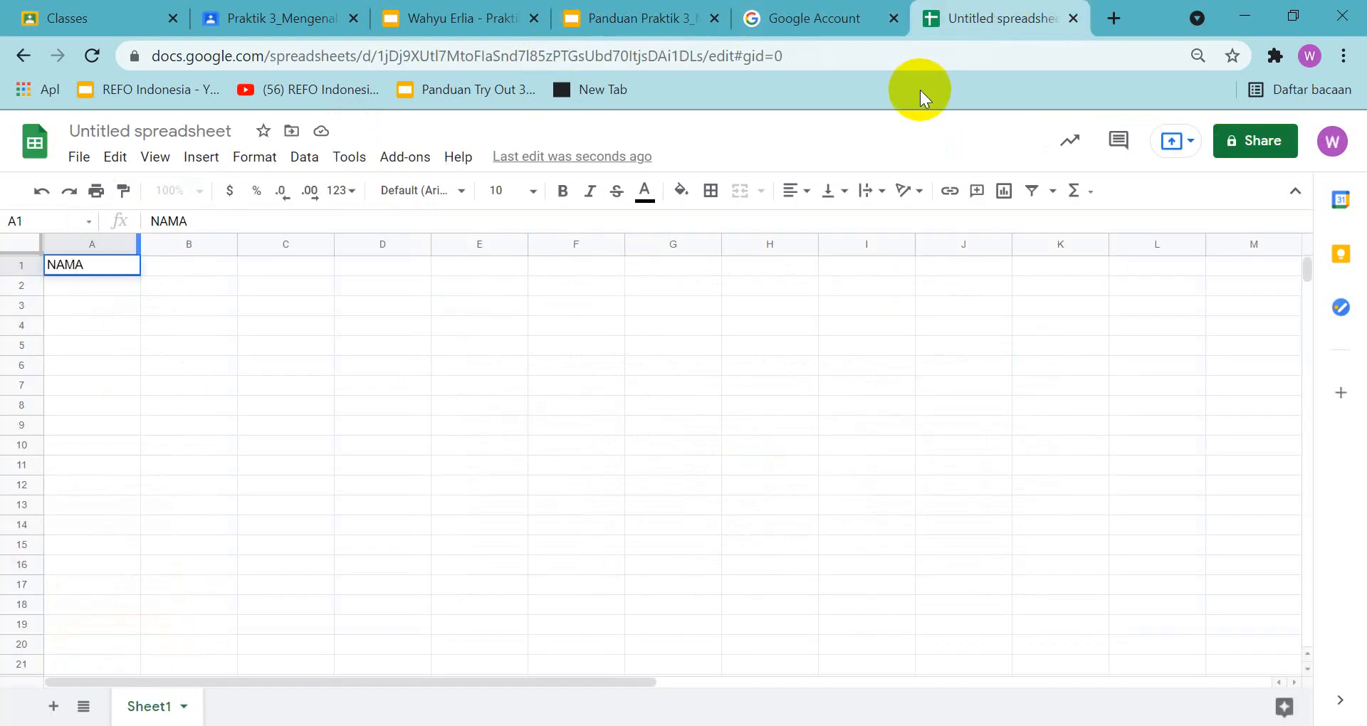
pyautogui.press('Tab')
pyautogui.write('NILAI 1')
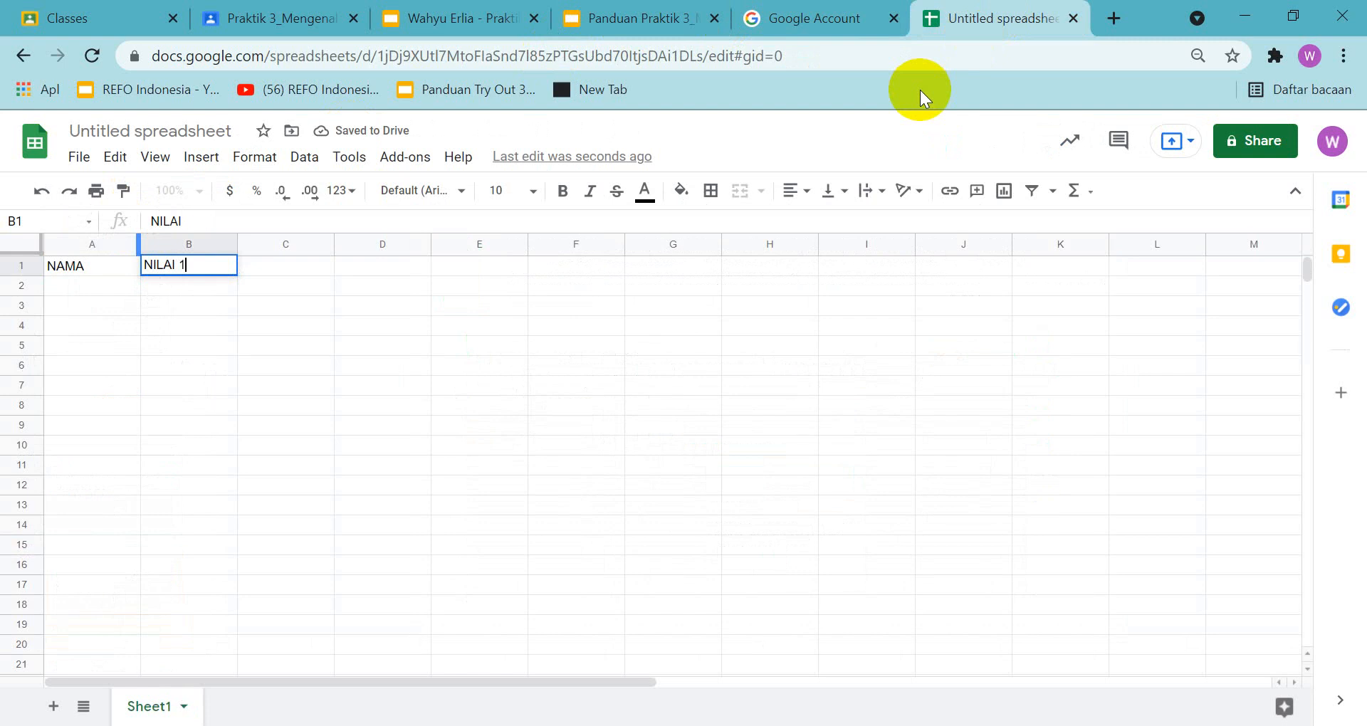
pyautogui.press('Tab')
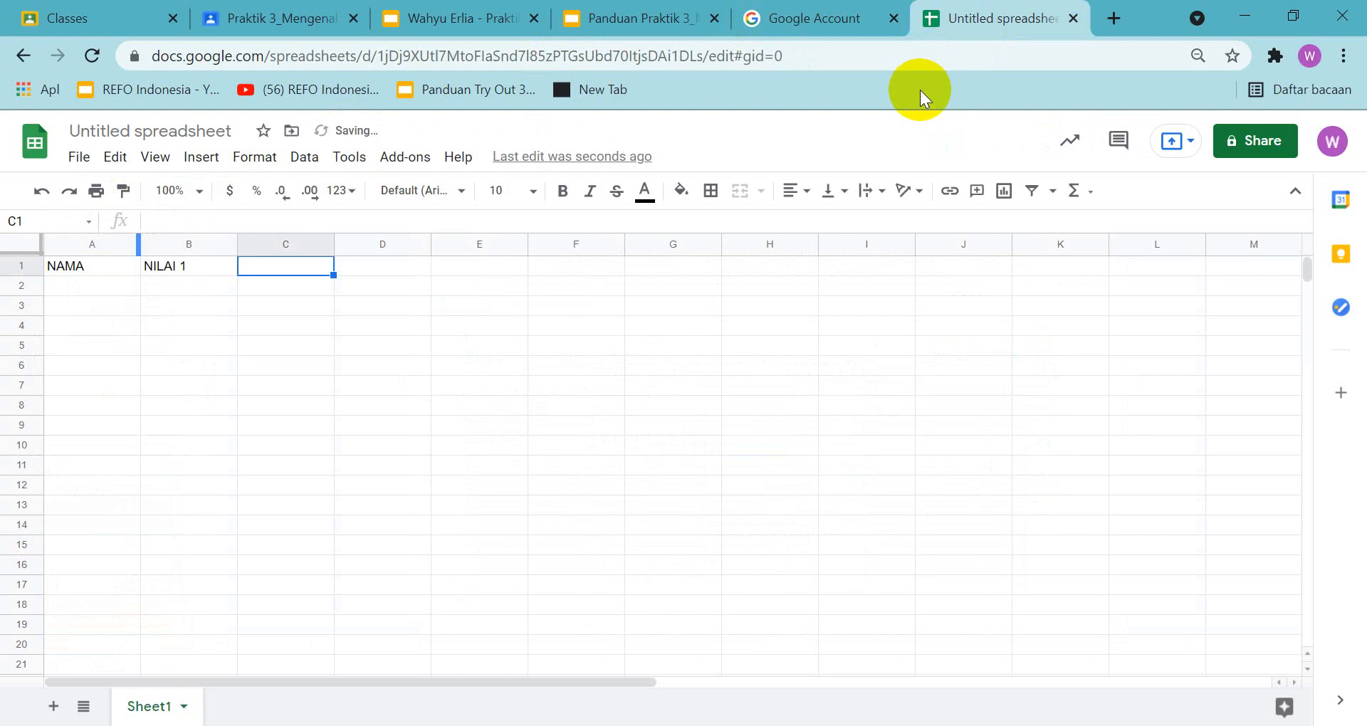
pyautogui.write('NILA')
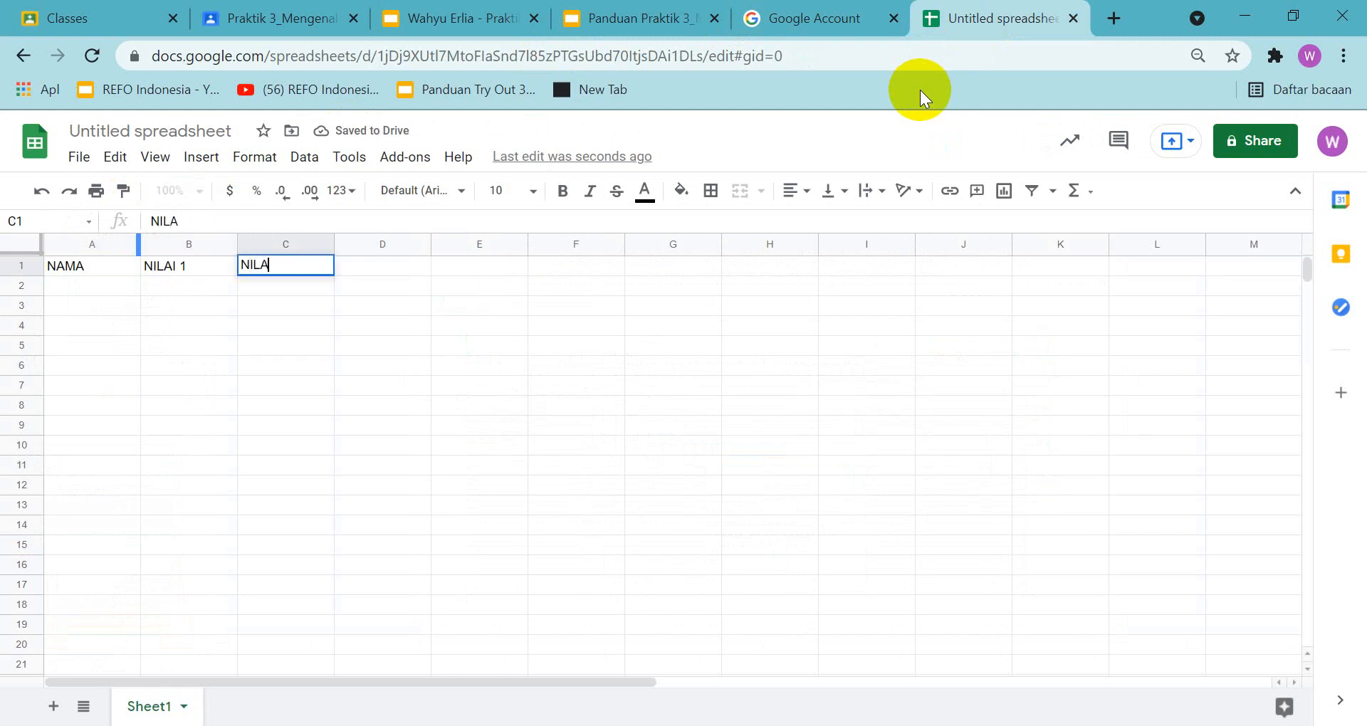
pyautogui.write('I 2')
pyautogui.press('Tab')
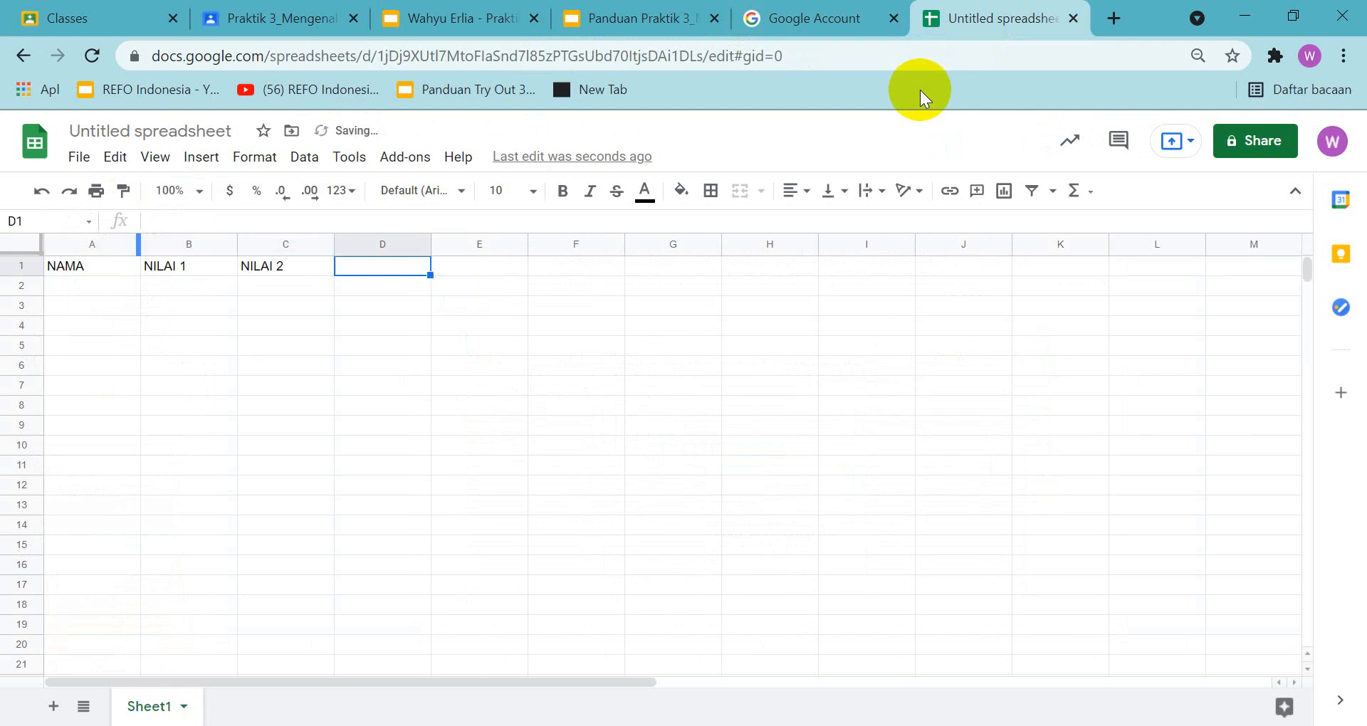
pyautogui.write('RATA-RATA')
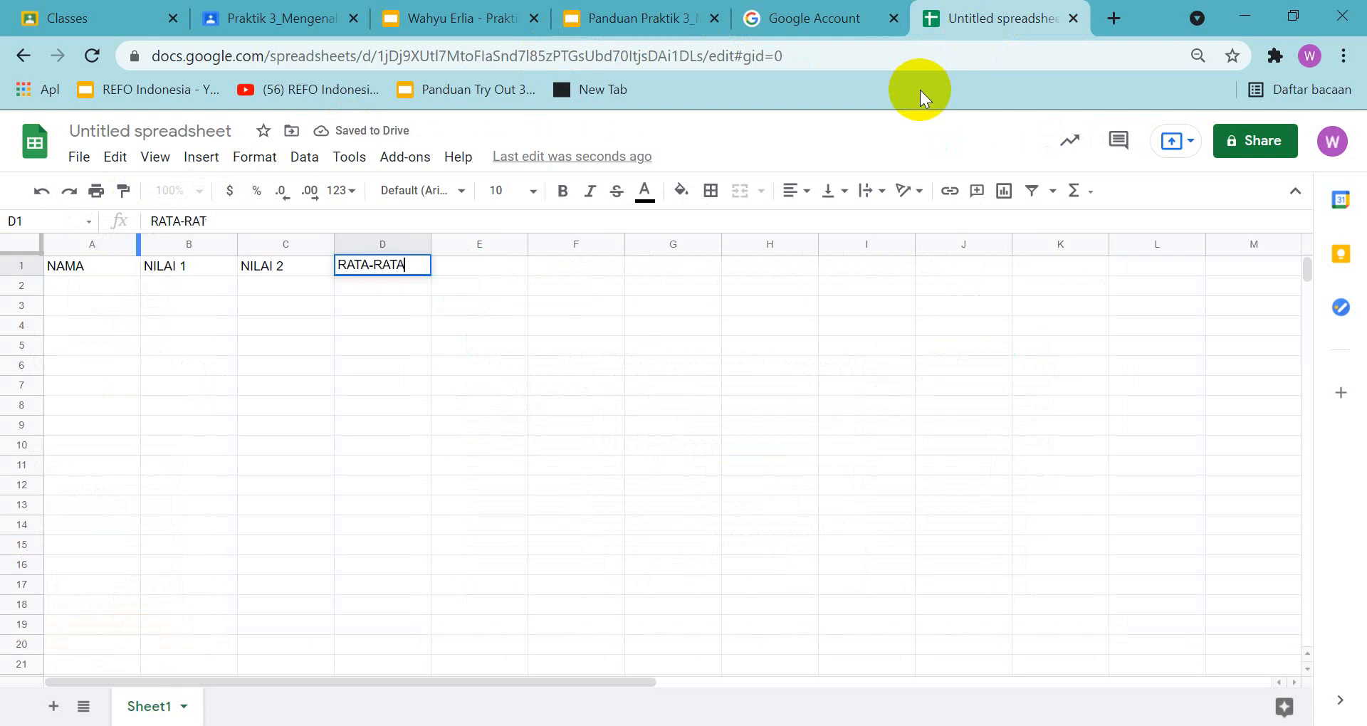
pyautogui.press('Return')
# Enter the two students' first names in cells A2 and A3
pyautogui.press('Left')
pyautogui.press('Left')
pyautogui.press('Left')
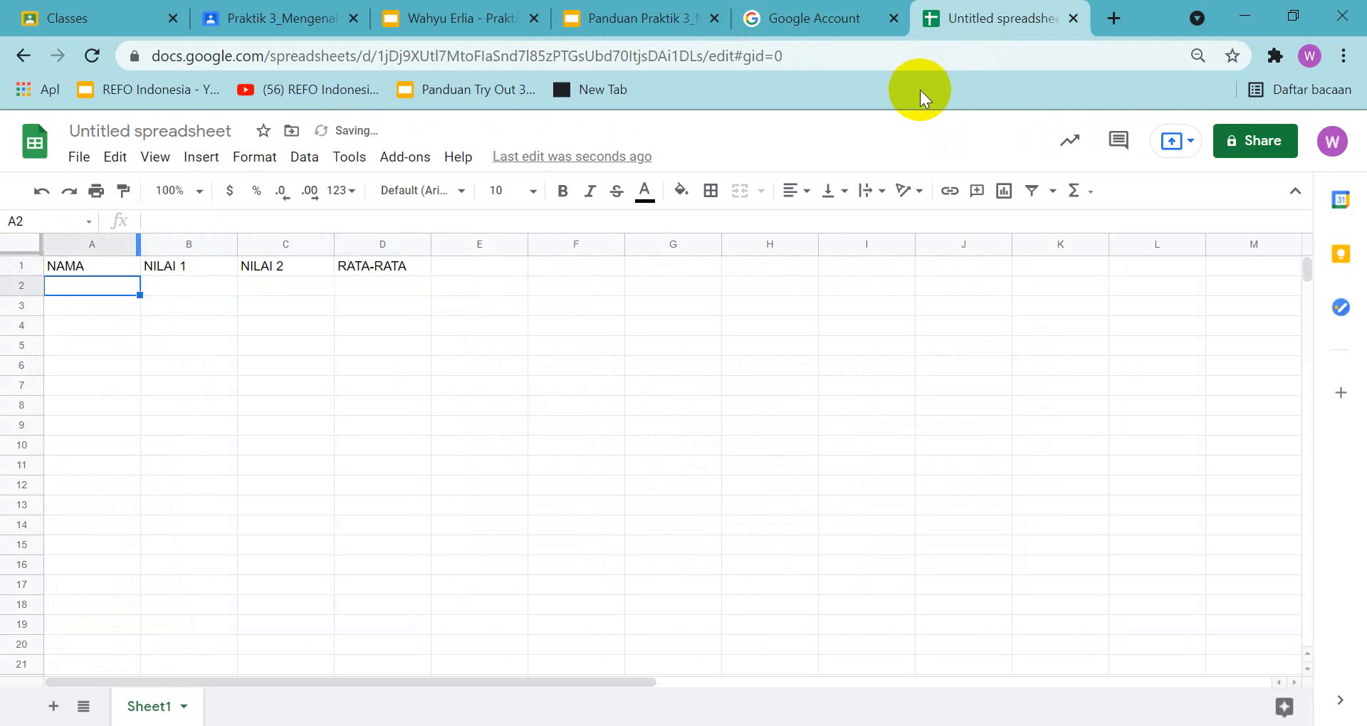
pyautogui.write('AHMAD')
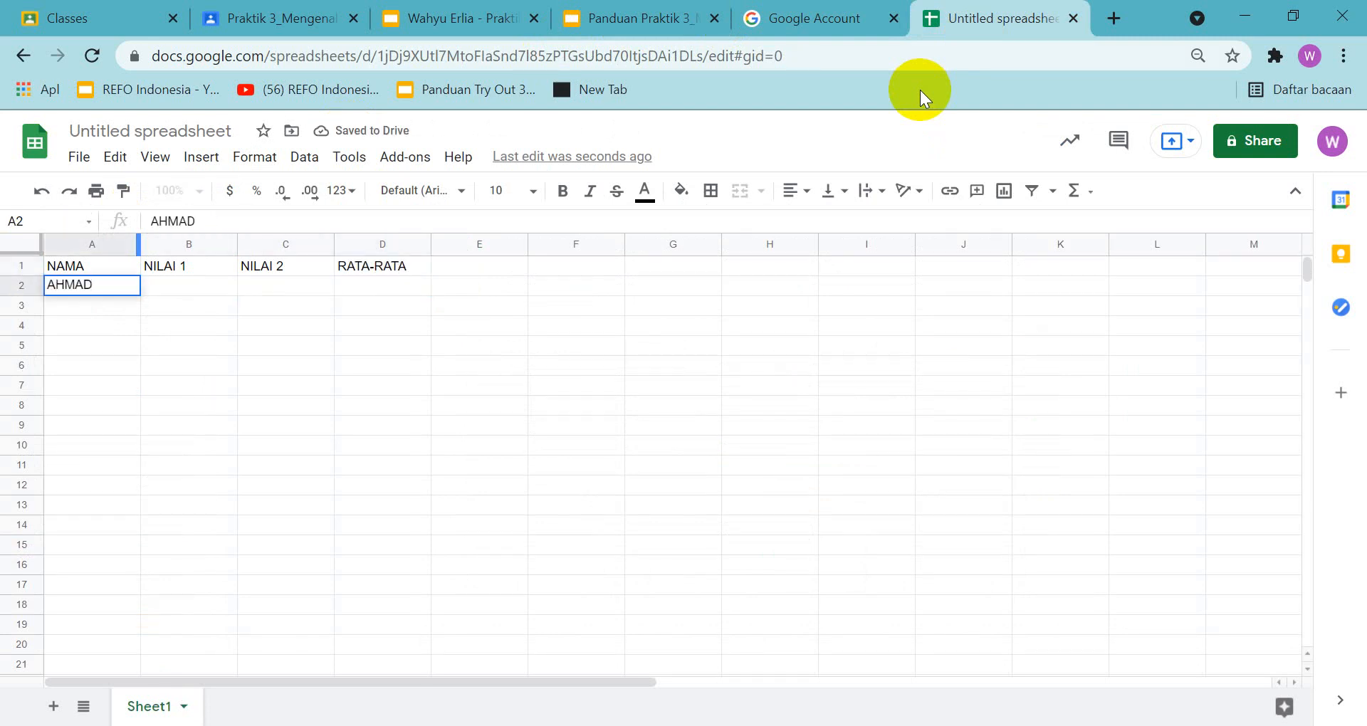
pyautogui.press('Return')
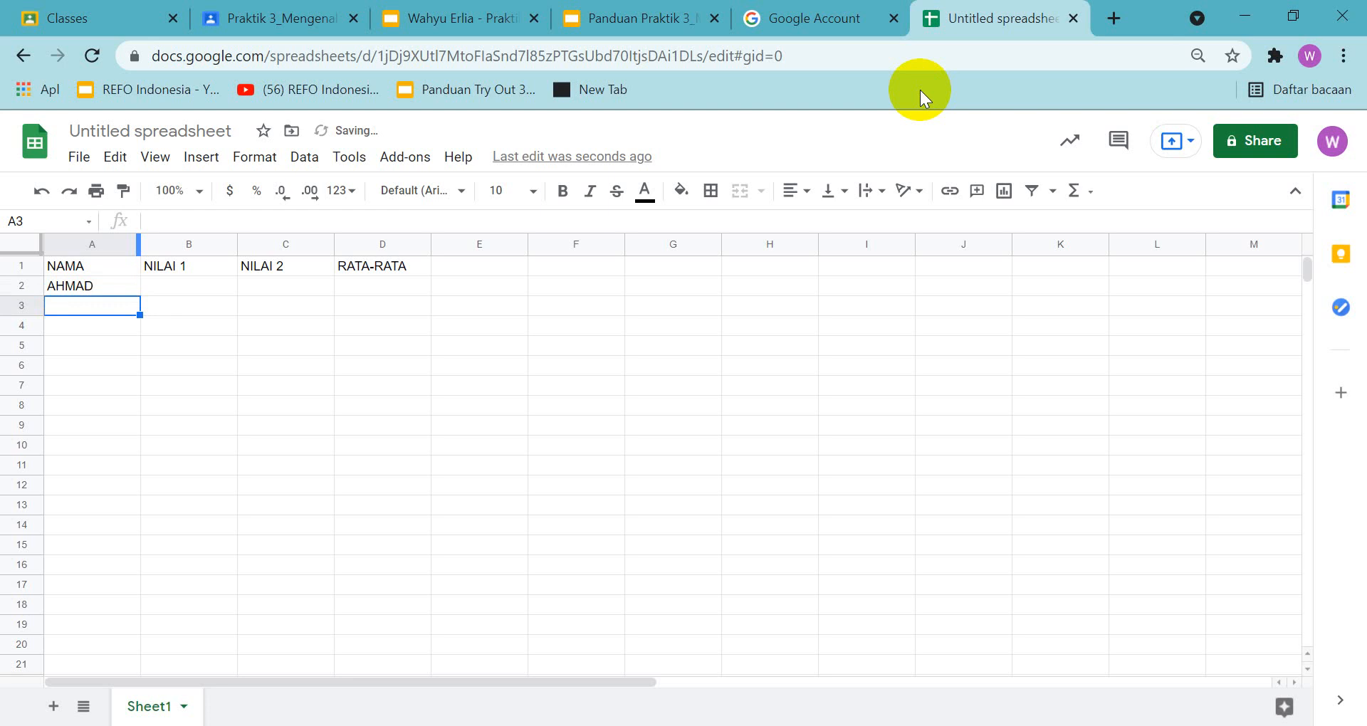
pyautogui.write('ABDY')
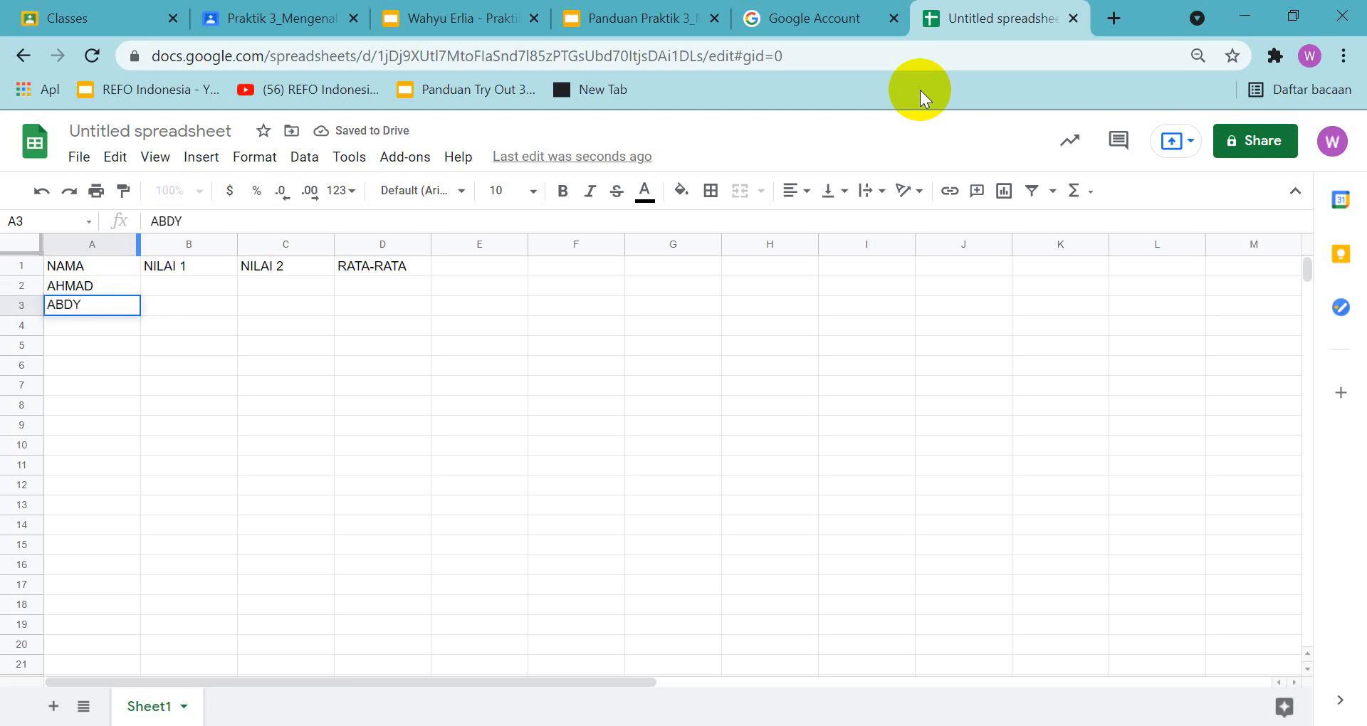
pyautogui.press('BackSpace')
pyautogui.write('UL')
pyautogui.press('Tab')
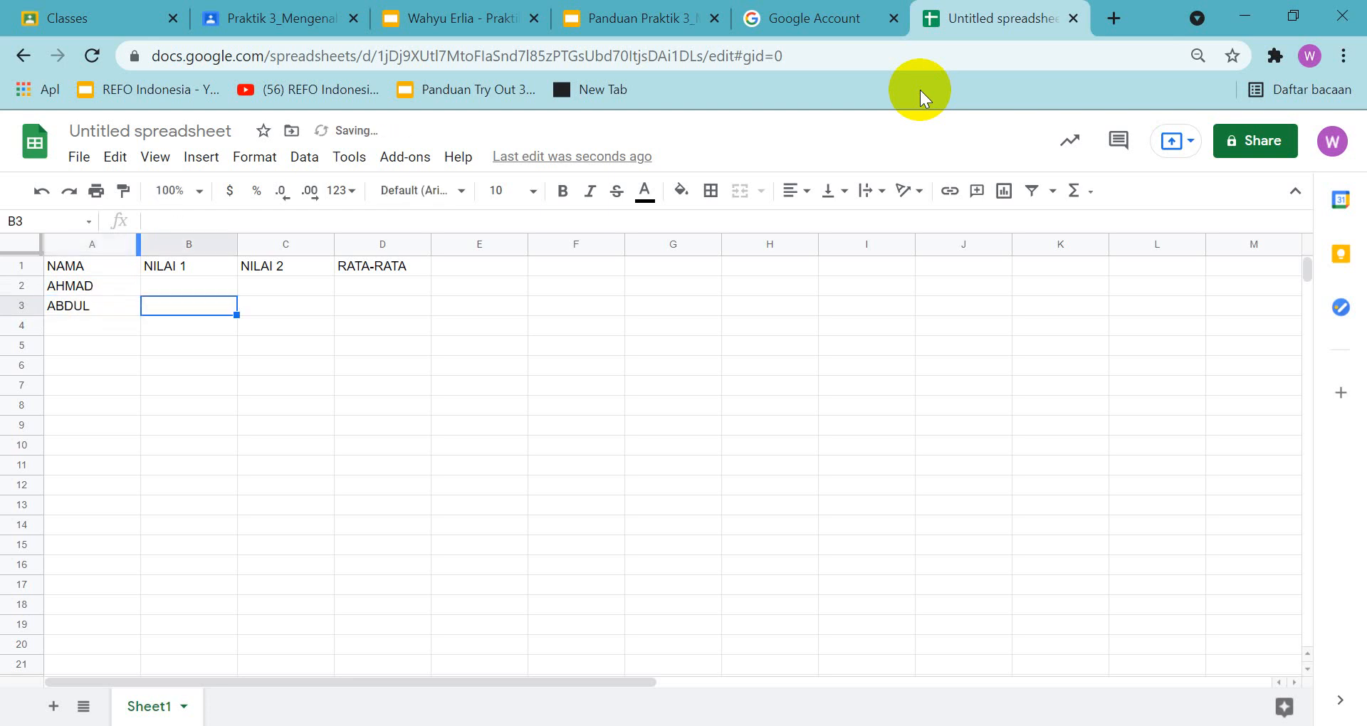
# Enter the scores 78 and 82 in B2:C2 for the first student and 75 and 85 in B3:C3 for the second
pyautogui.press('Up')
pyautogui.write('78')
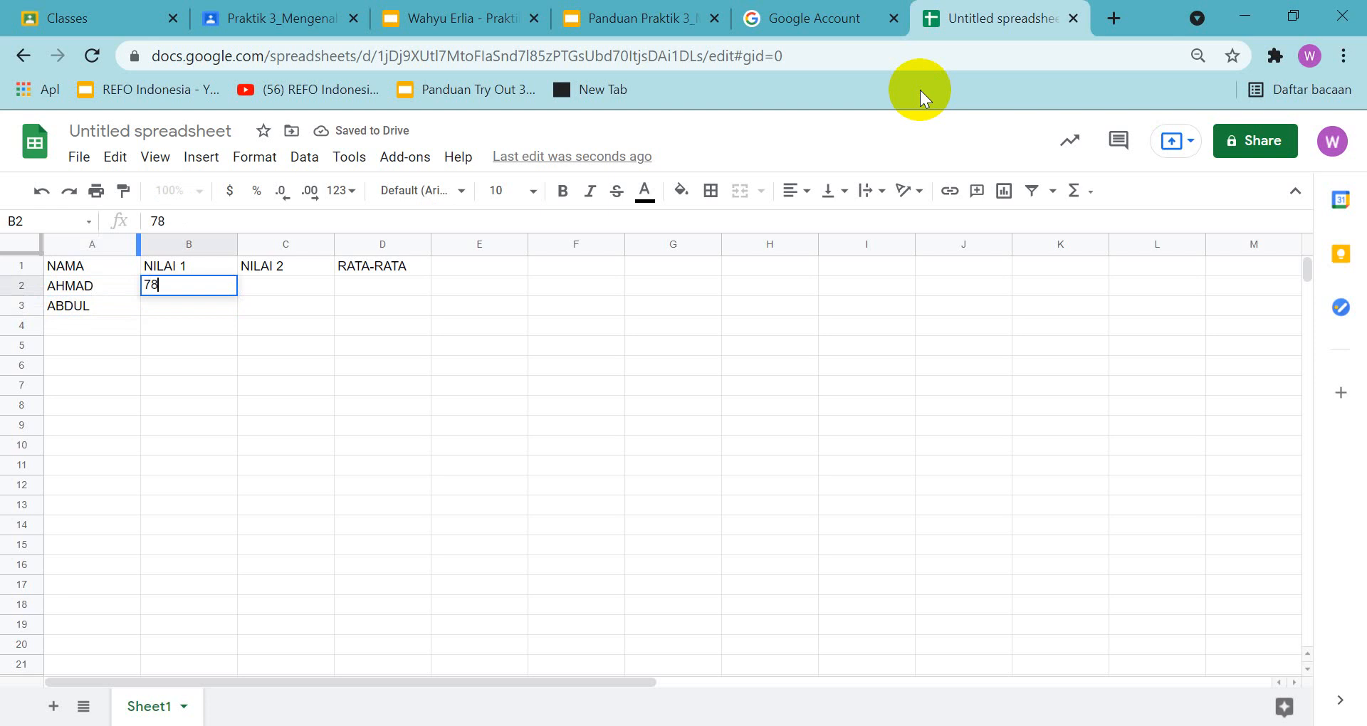
pyautogui.press('Tab')
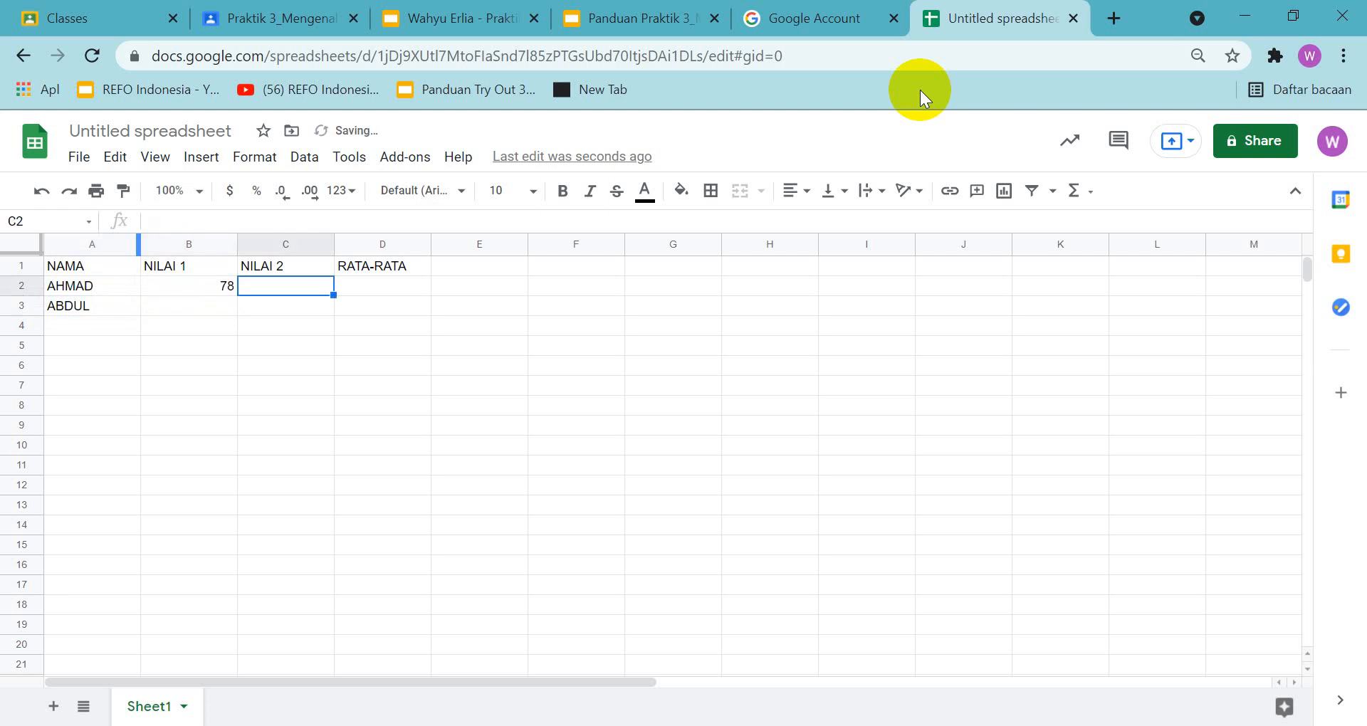
pyautogui.write('82')
pyautogui.press('Return')
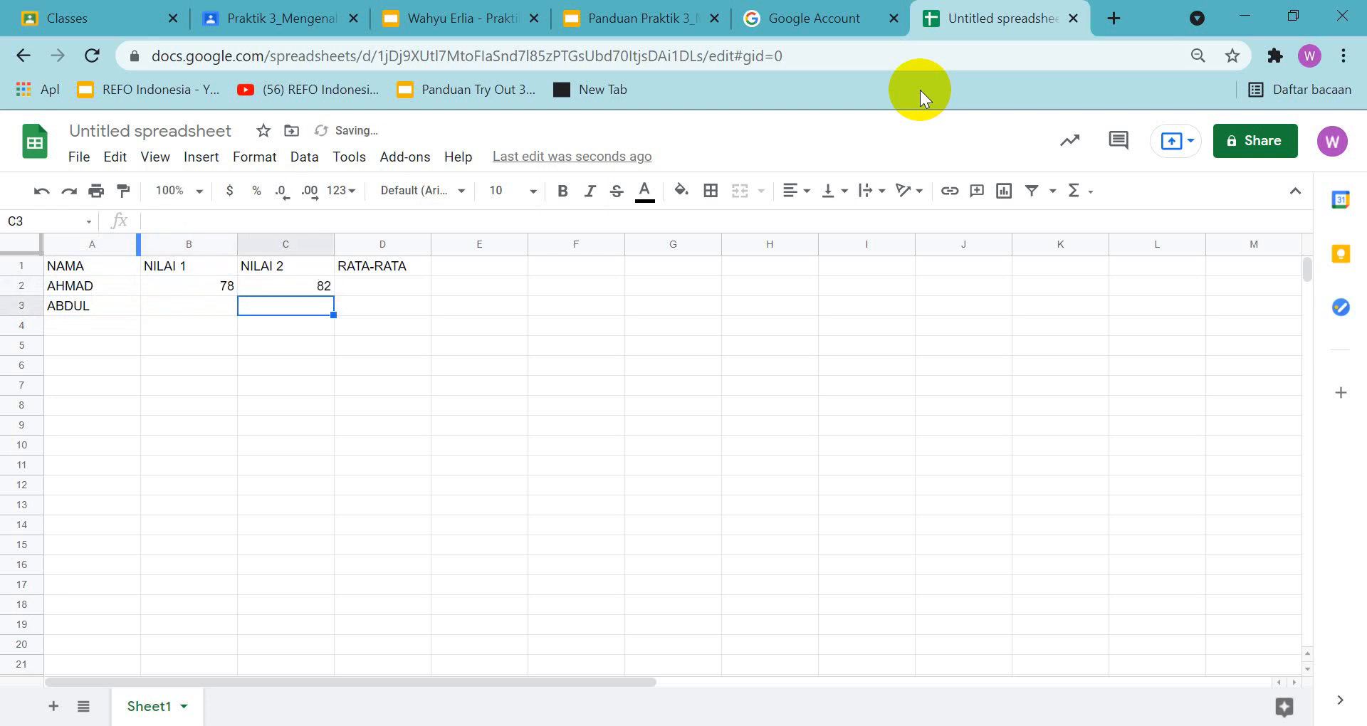
pyautogui.press('Left')
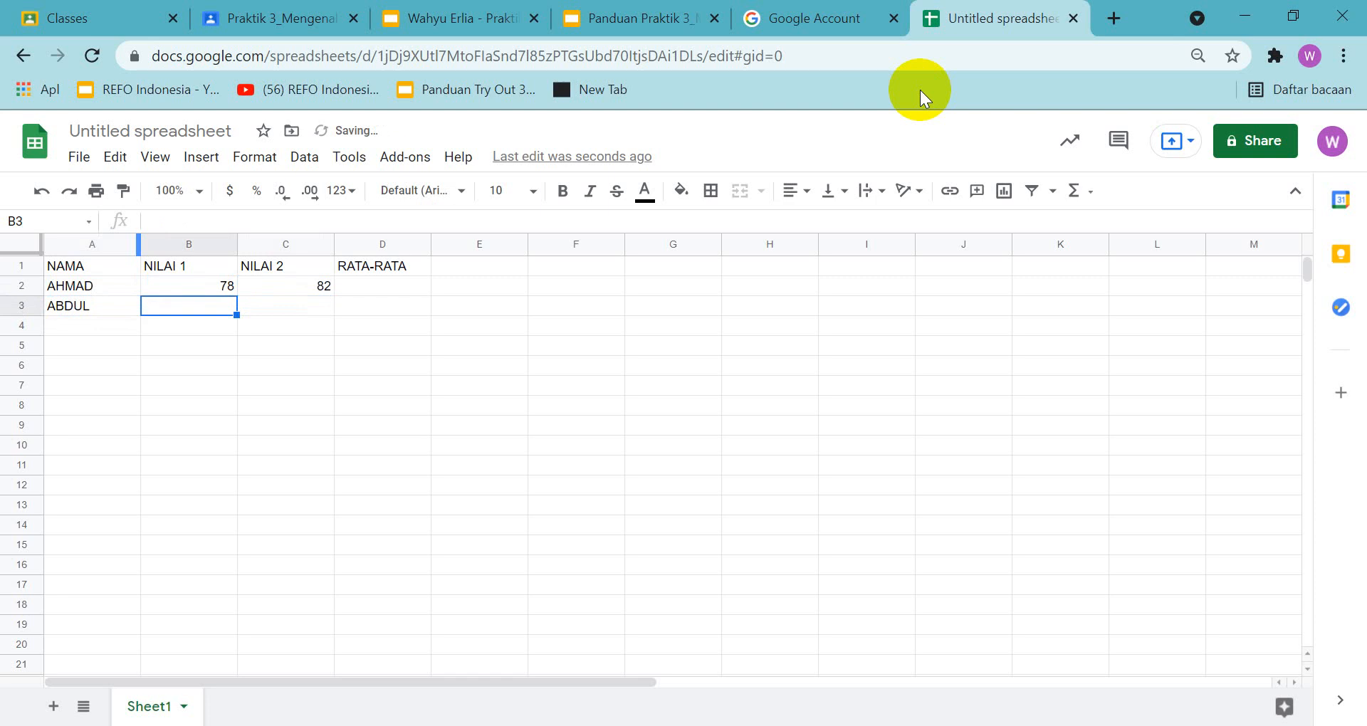
pyautogui.write('75')
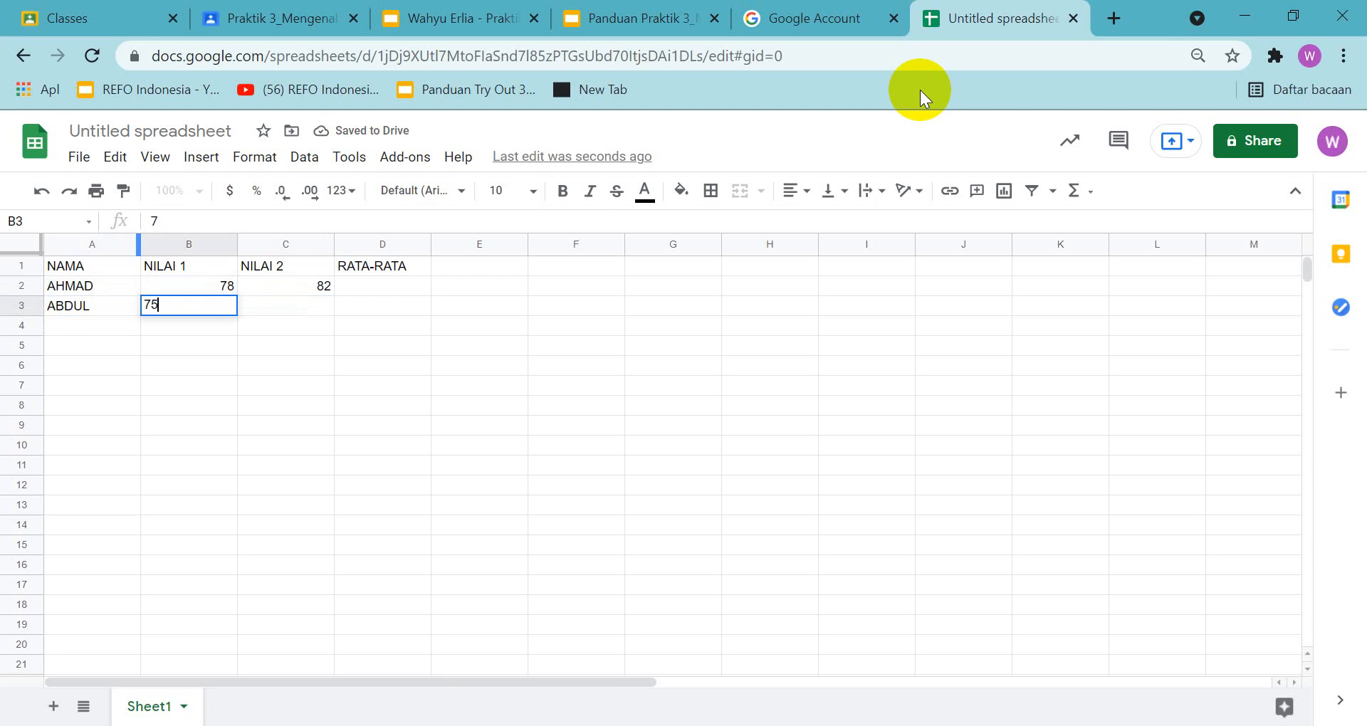
pyautogui.press('Tab')
pyautogui.write('85')
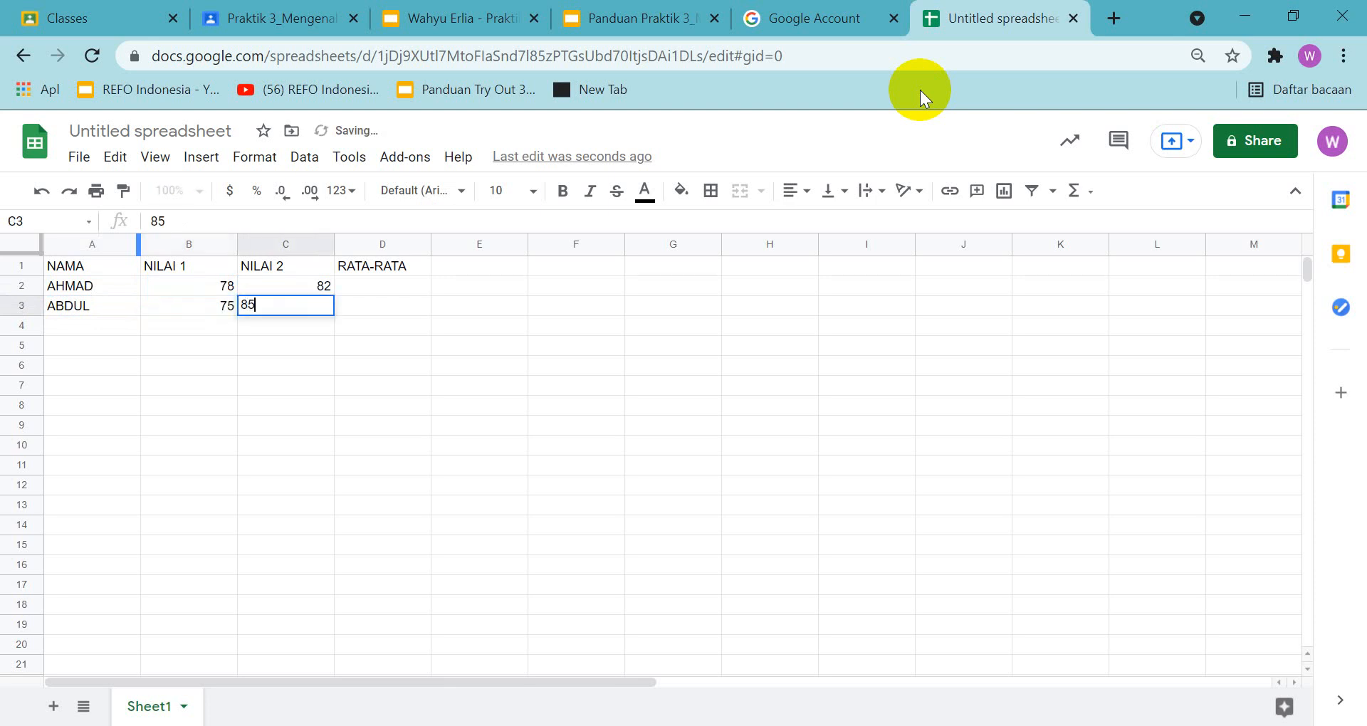
pyautogui.press('Tab')
# Insert the AVERAGE function over B2:C2 in cell D2 for the first student's average
pyautogui.press('Up')
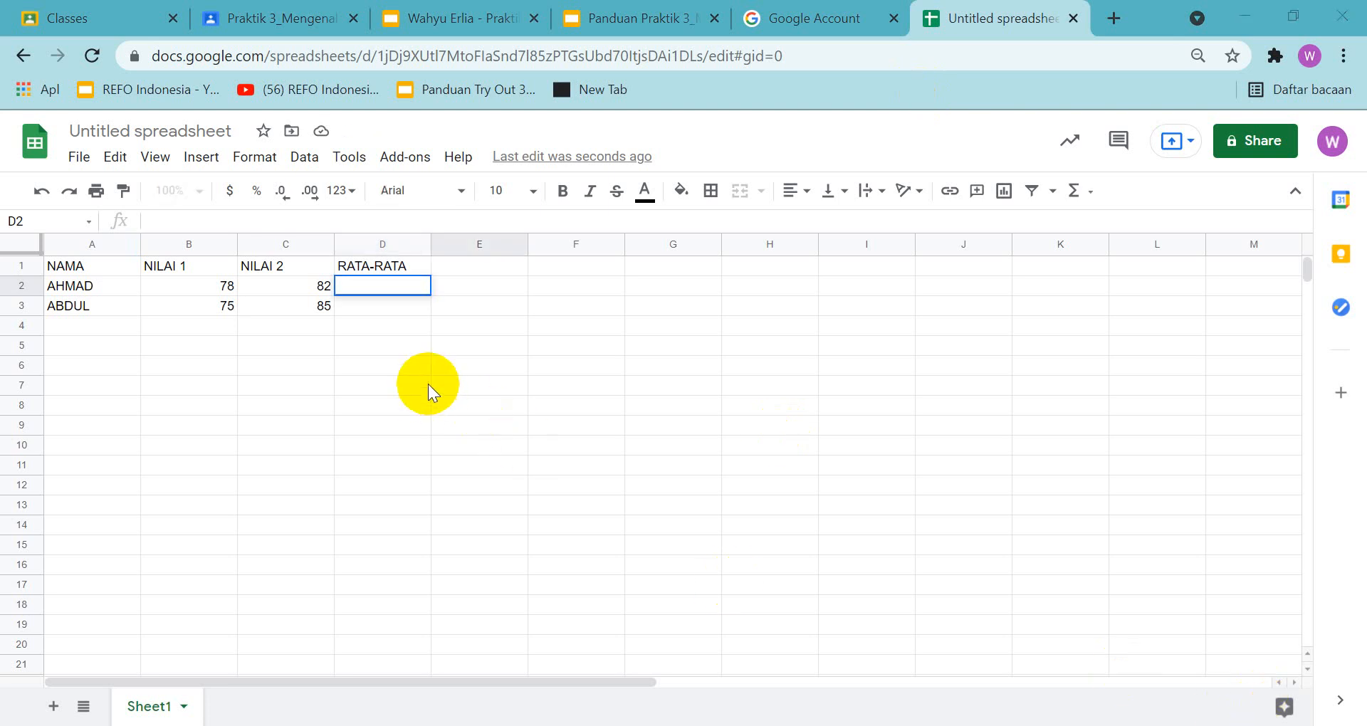
pyautogui.moveTo(428, 383); pyautogui.dragTo(399, 363)
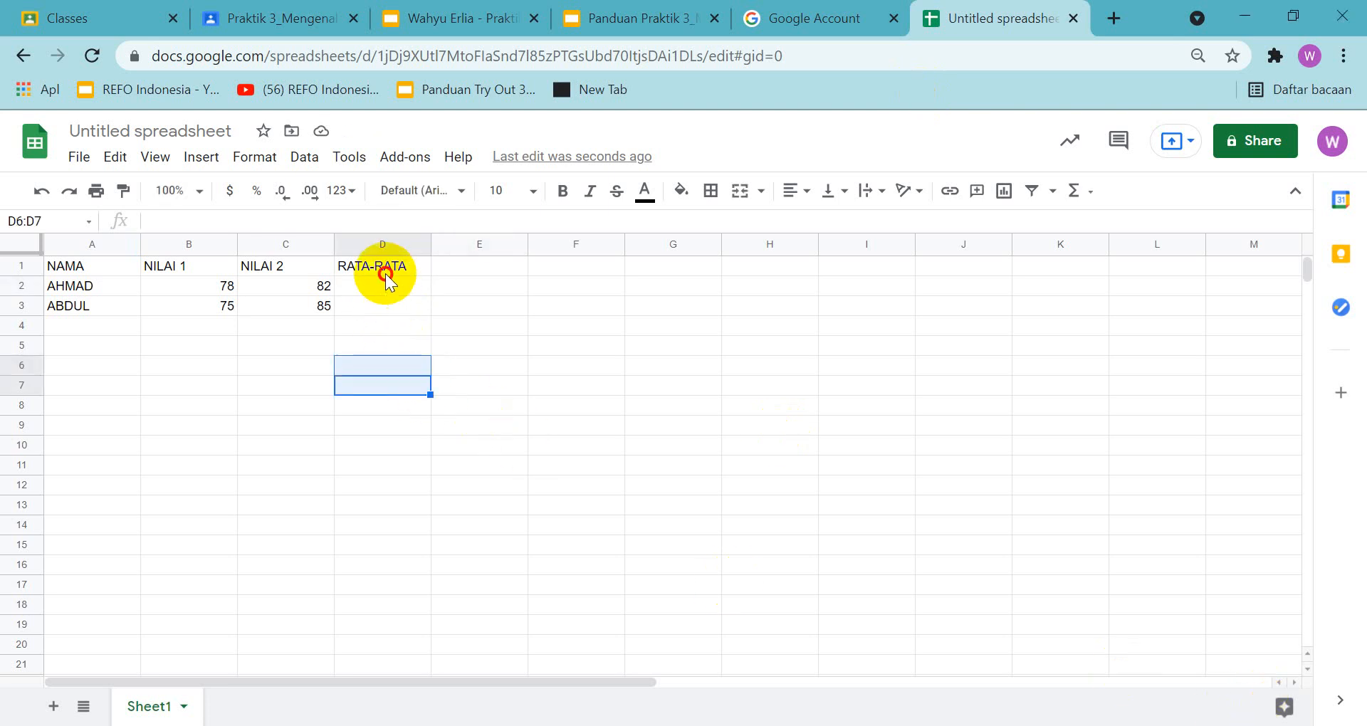
pyautogui.click(378, 268)
pyautogui.click(378, 286)
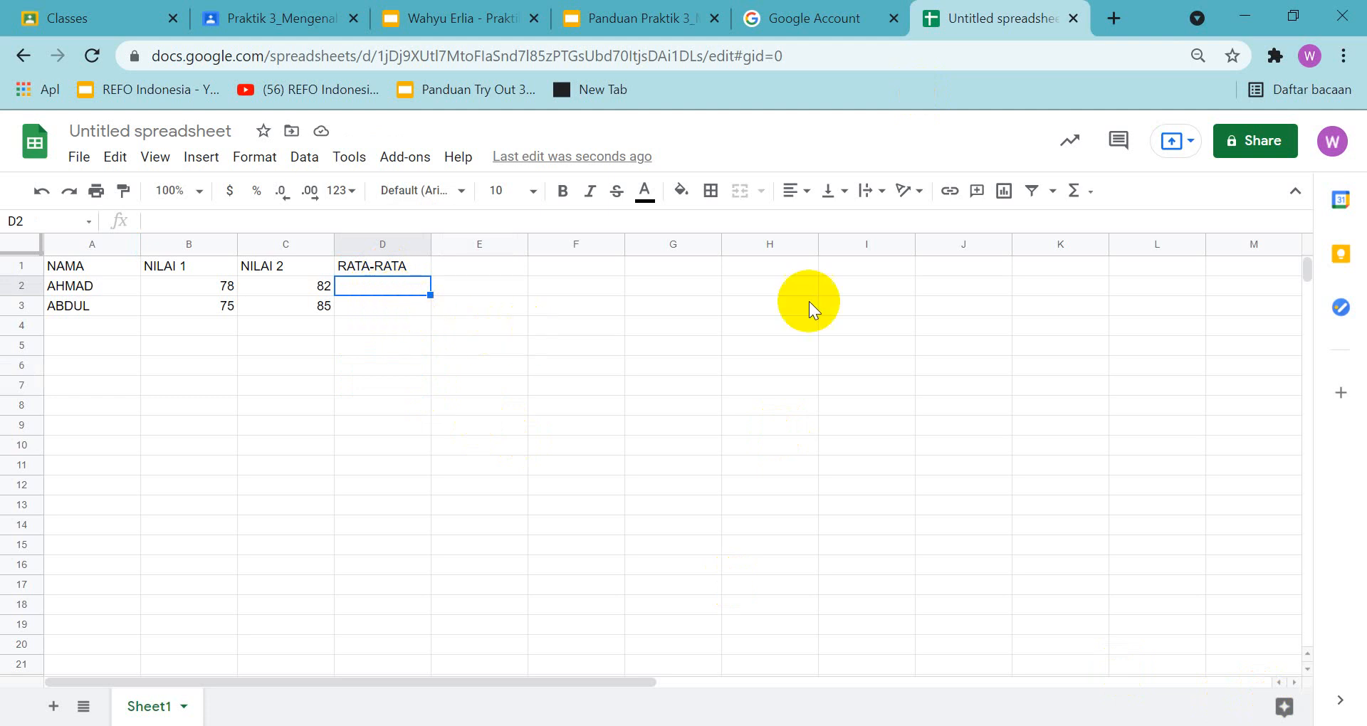
pyautogui.click(1091, 202)
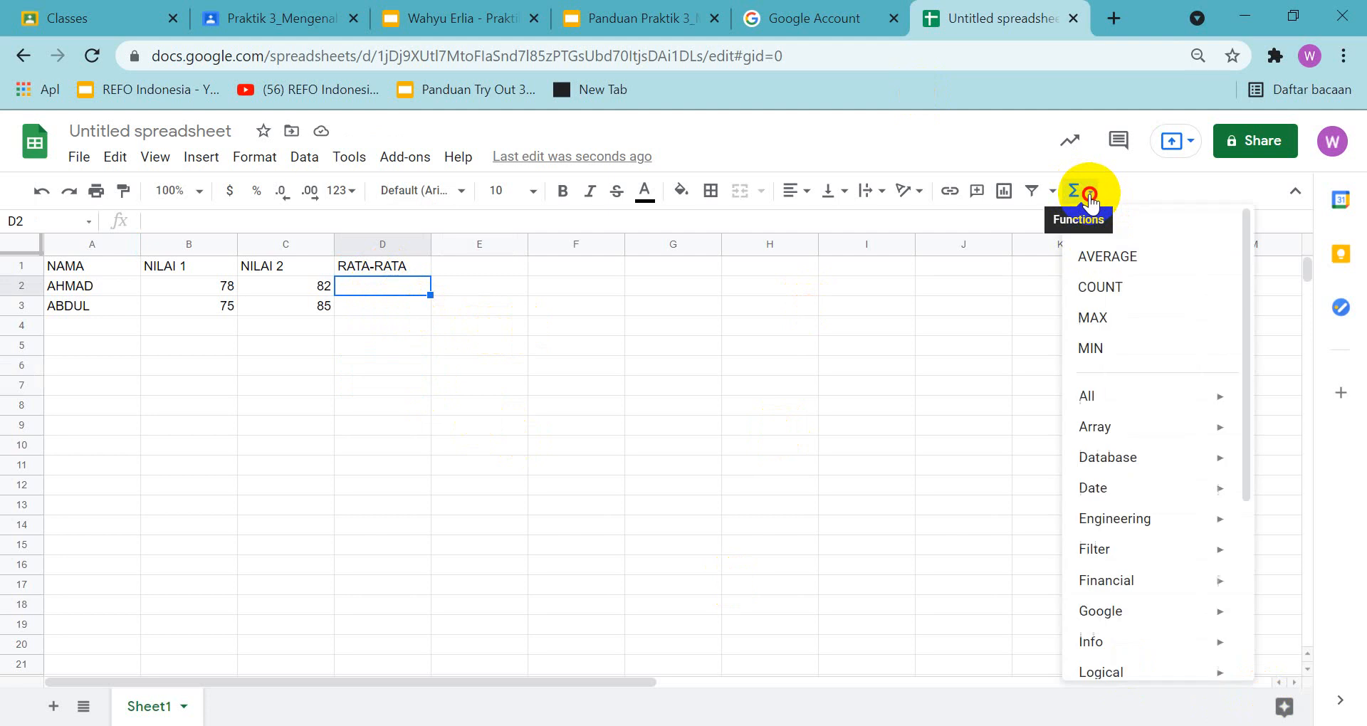
pyautogui.click(1103, 258)
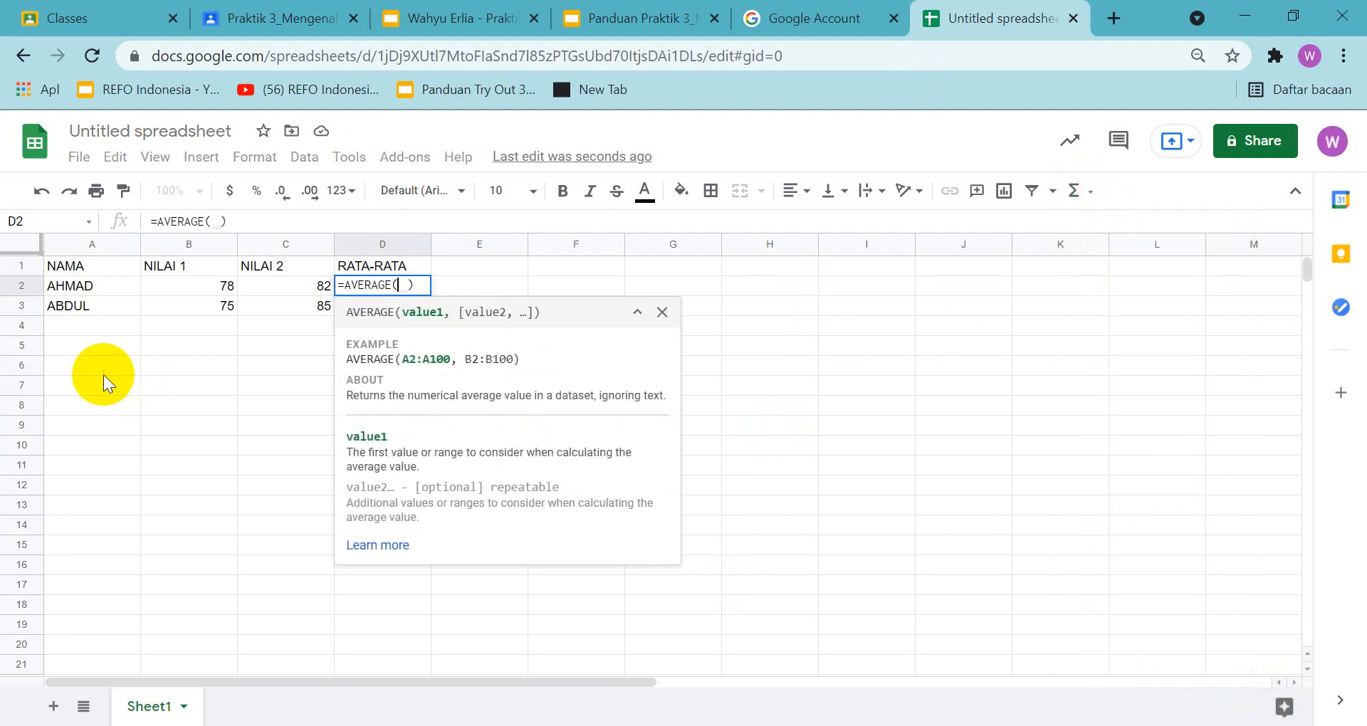
pyautogui.click(160, 280)
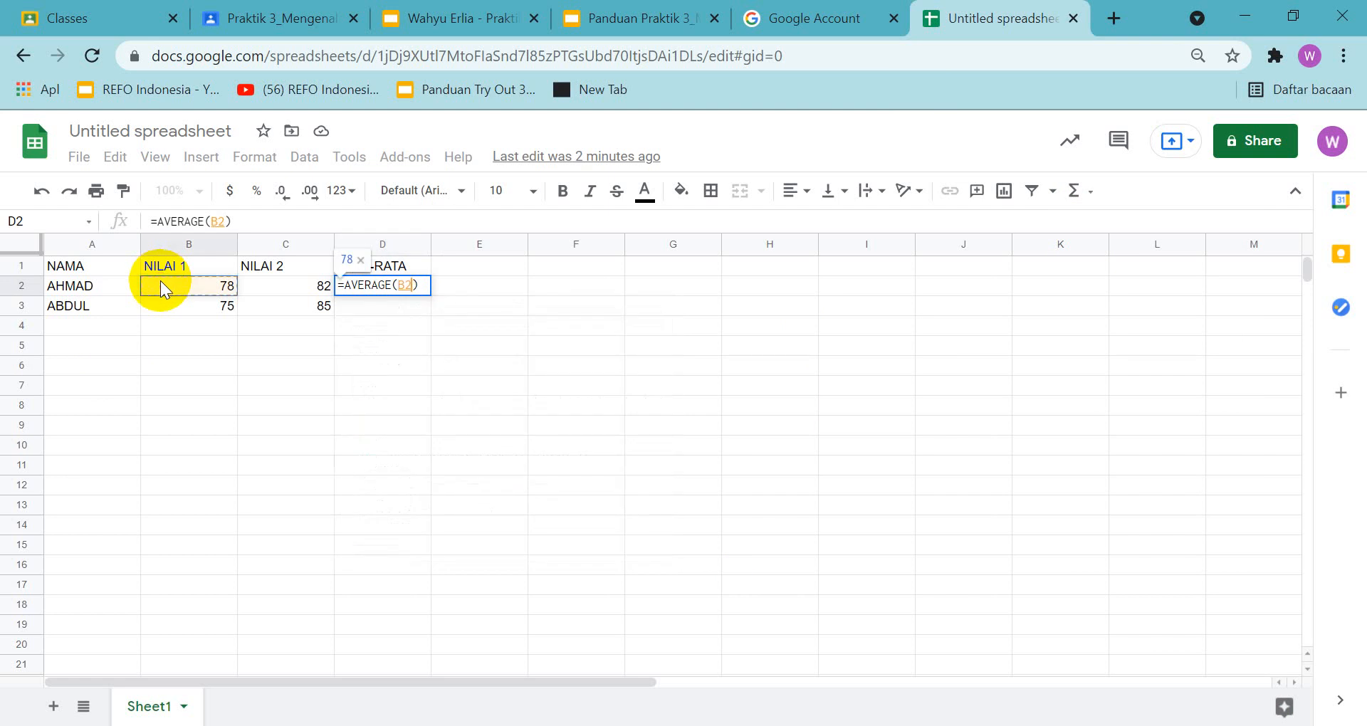
pyautogui.hotkey('shift', 'Right')
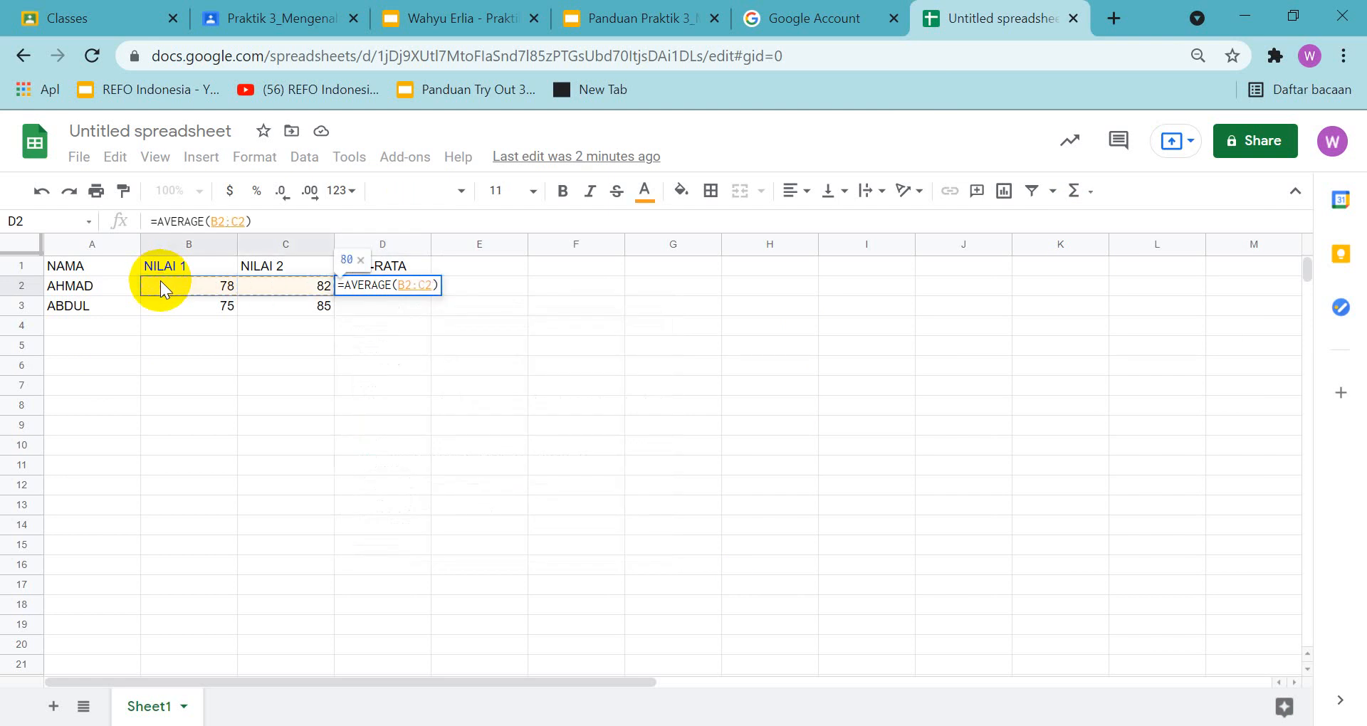
pyautogui.press('Return')
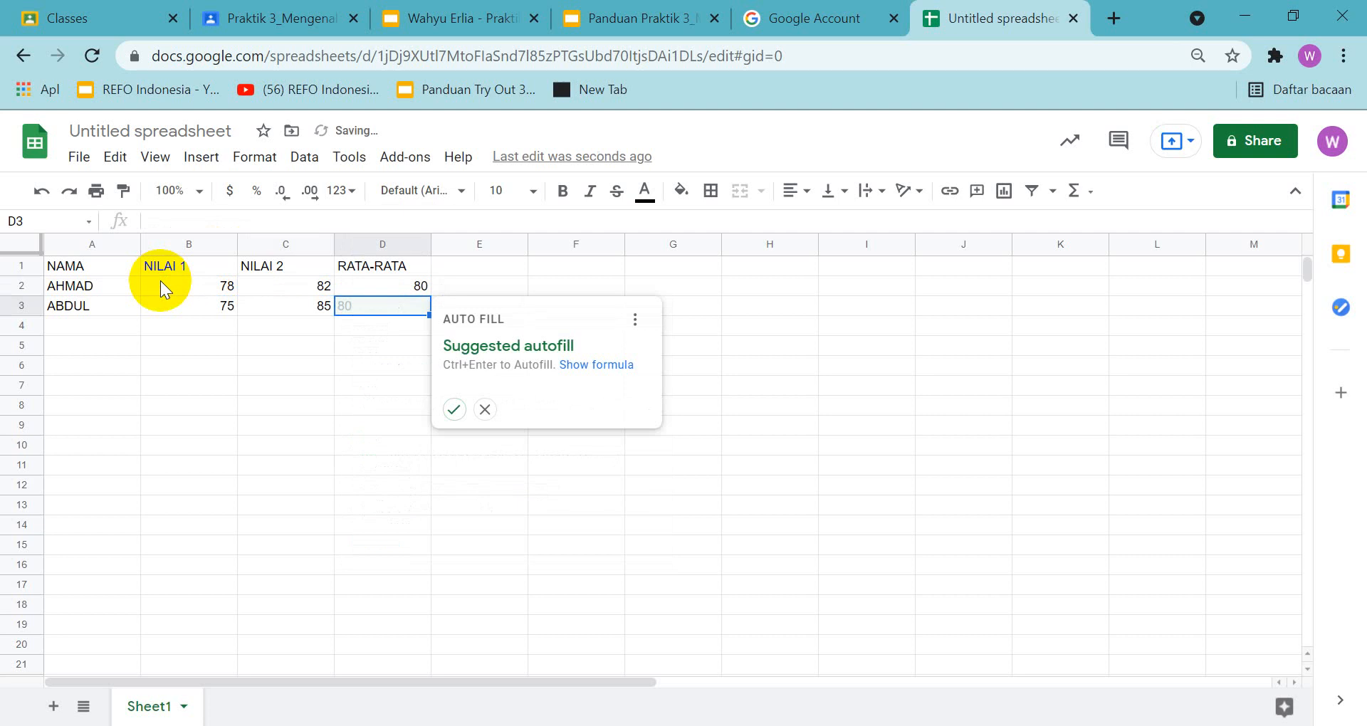
# Copy the average formula from D2 to D3 for the second student
pyautogui.press('Up')
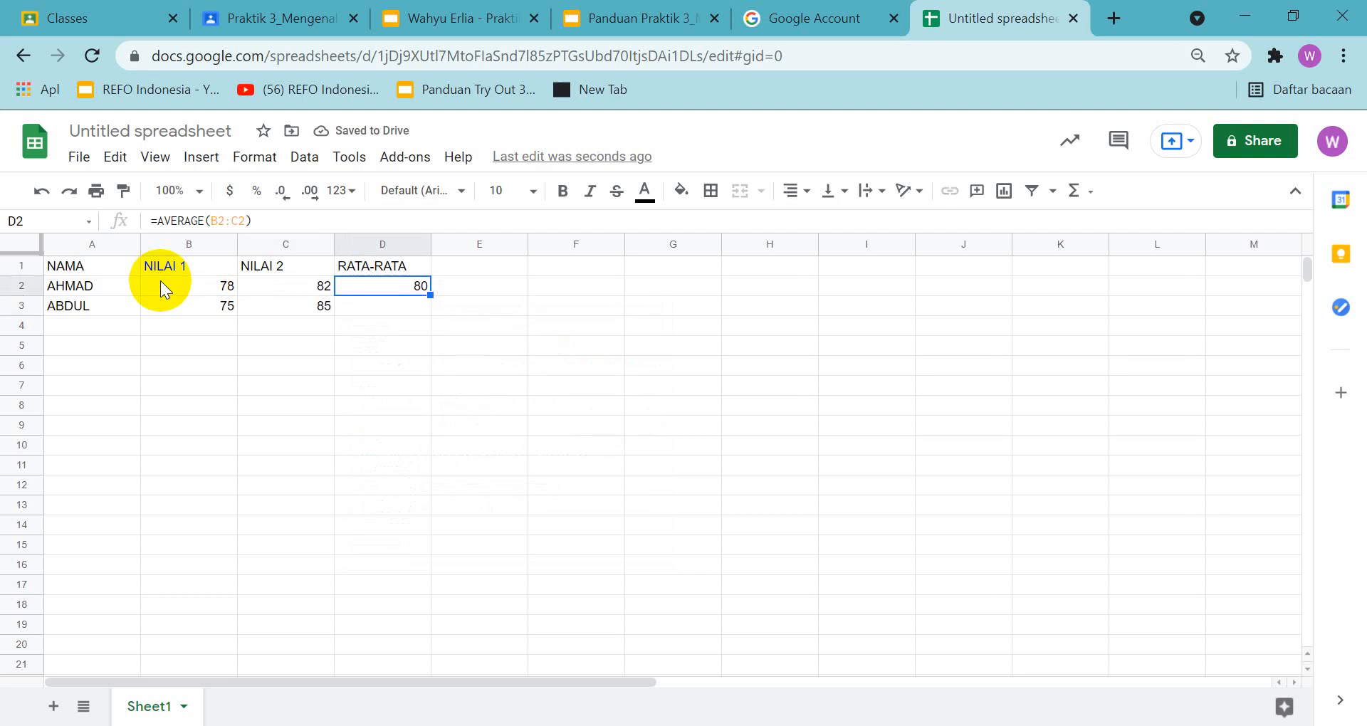
pyautogui.hotkey('ctrl', 'c')
pyautogui.press('Down')
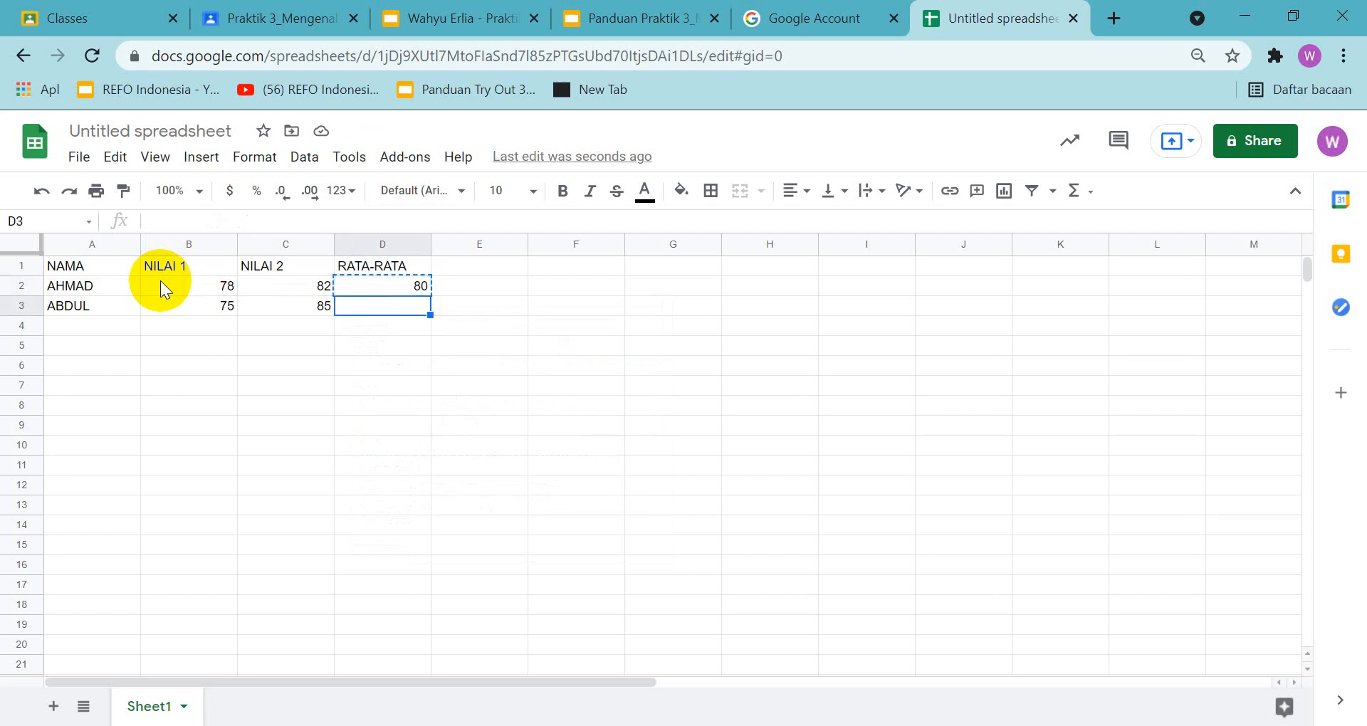
pyautogui.hotkey('ctrl', 'v')
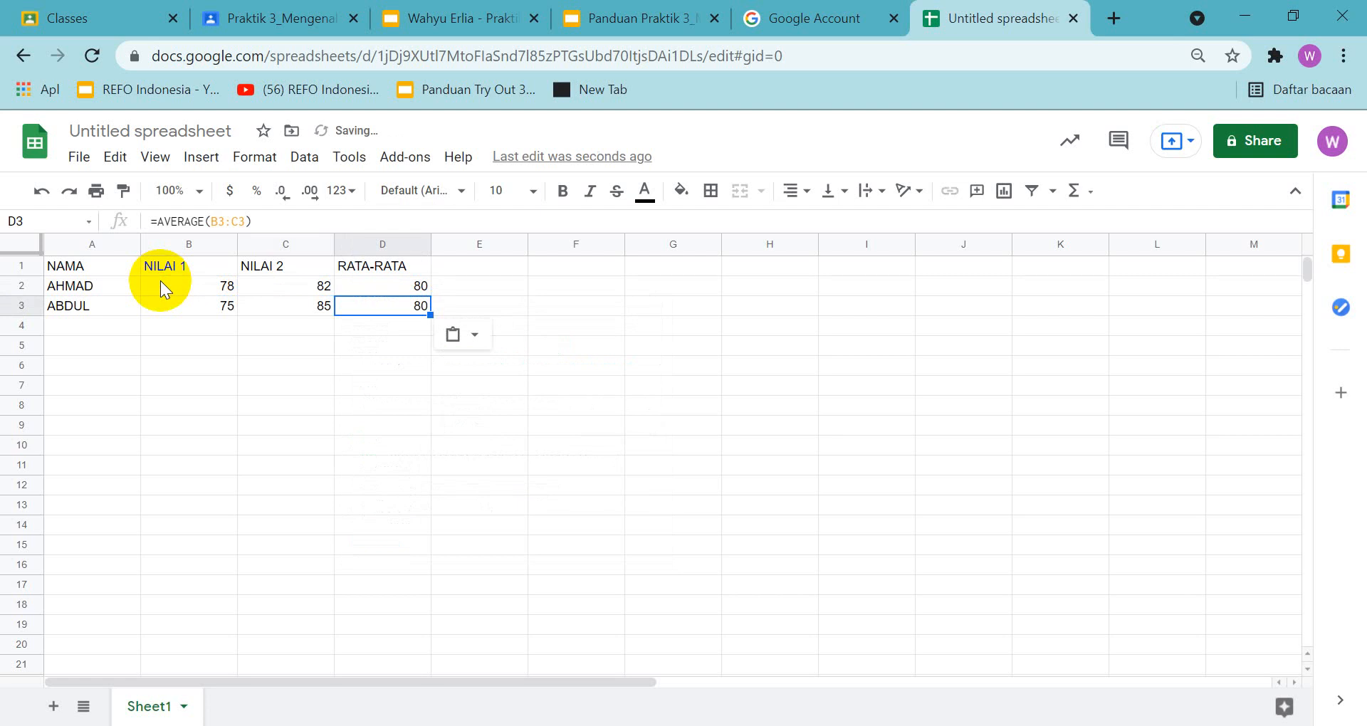
pyautogui.click(369, 393)
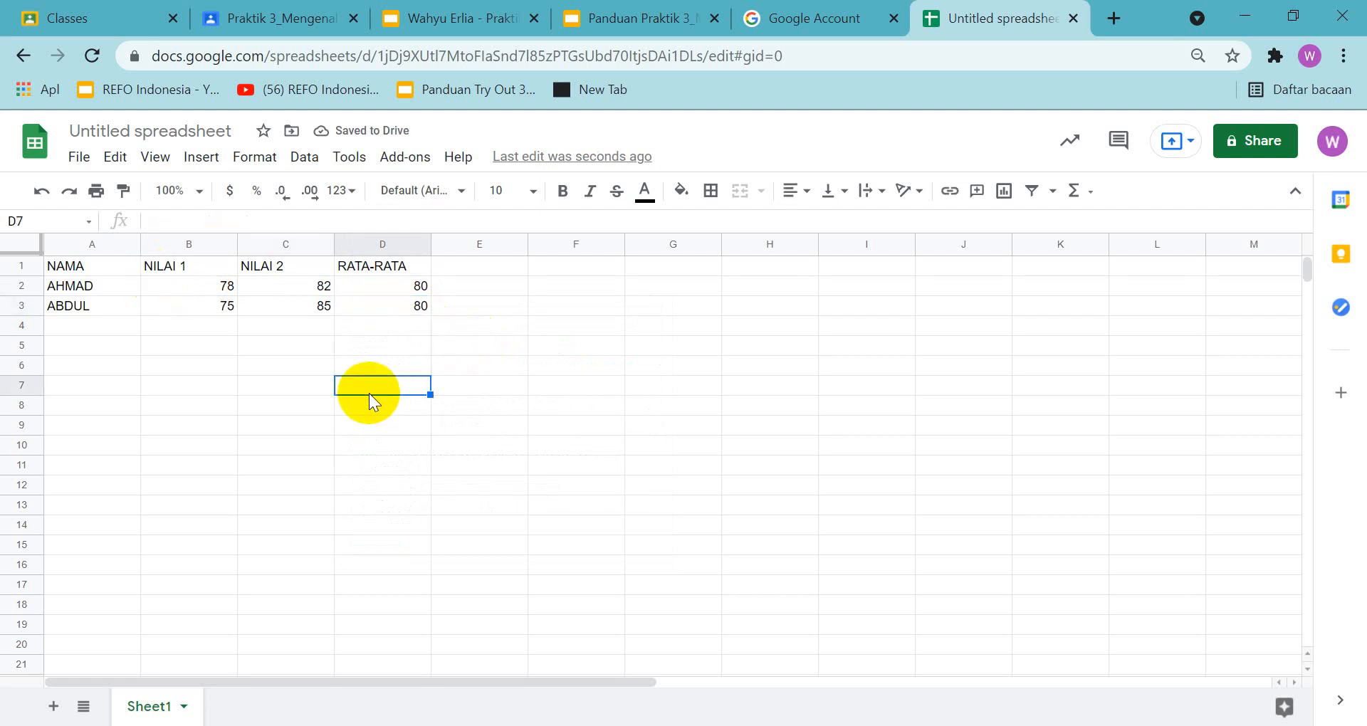
# Change the first student's NILAI 2 score in cell C2 to 90
pyautogui.click(272, 284)
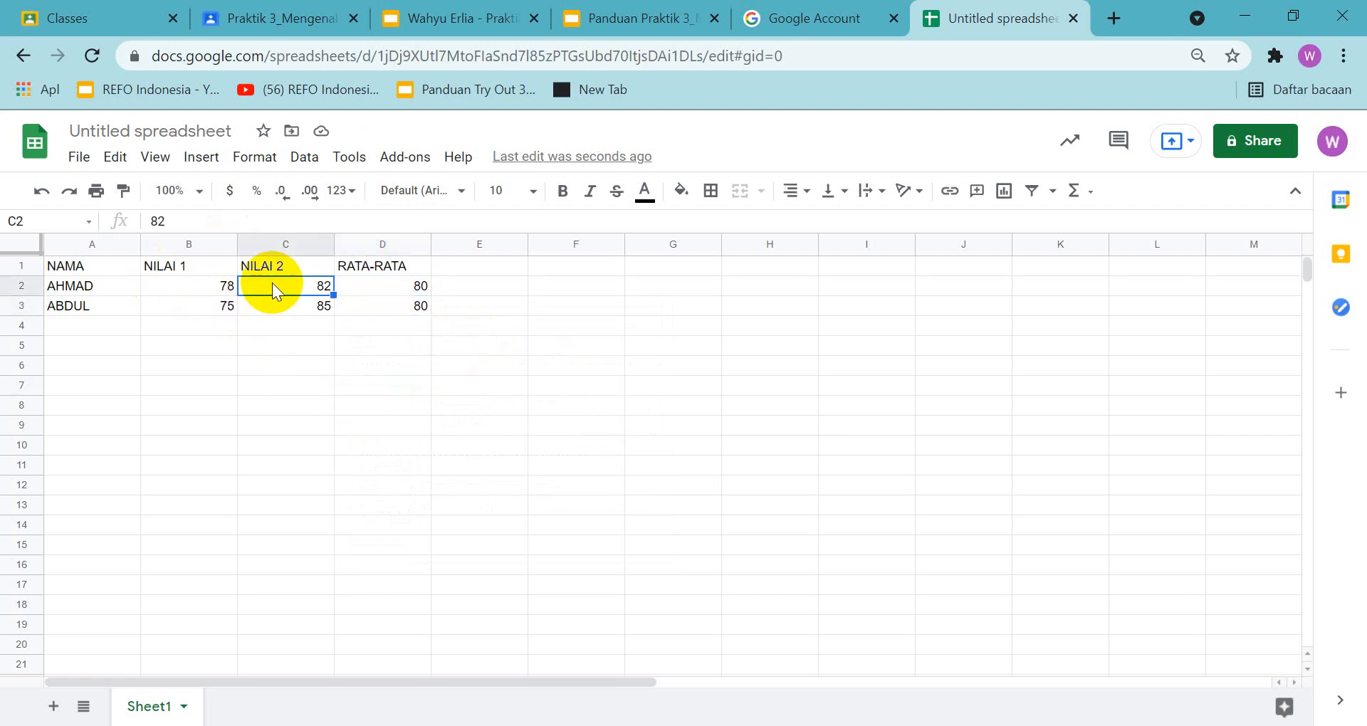
pyautogui.write('90')
pyautogui.press('Return')
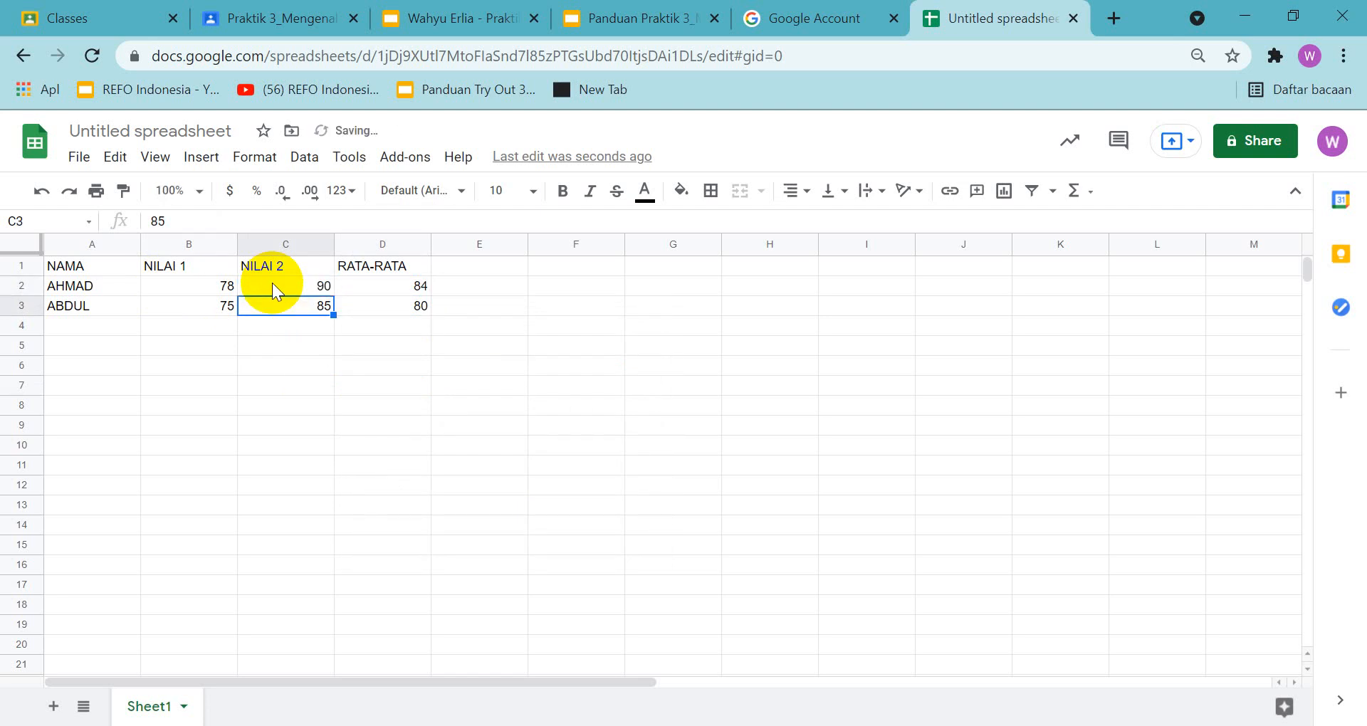
pyautogui.click(705, 25)
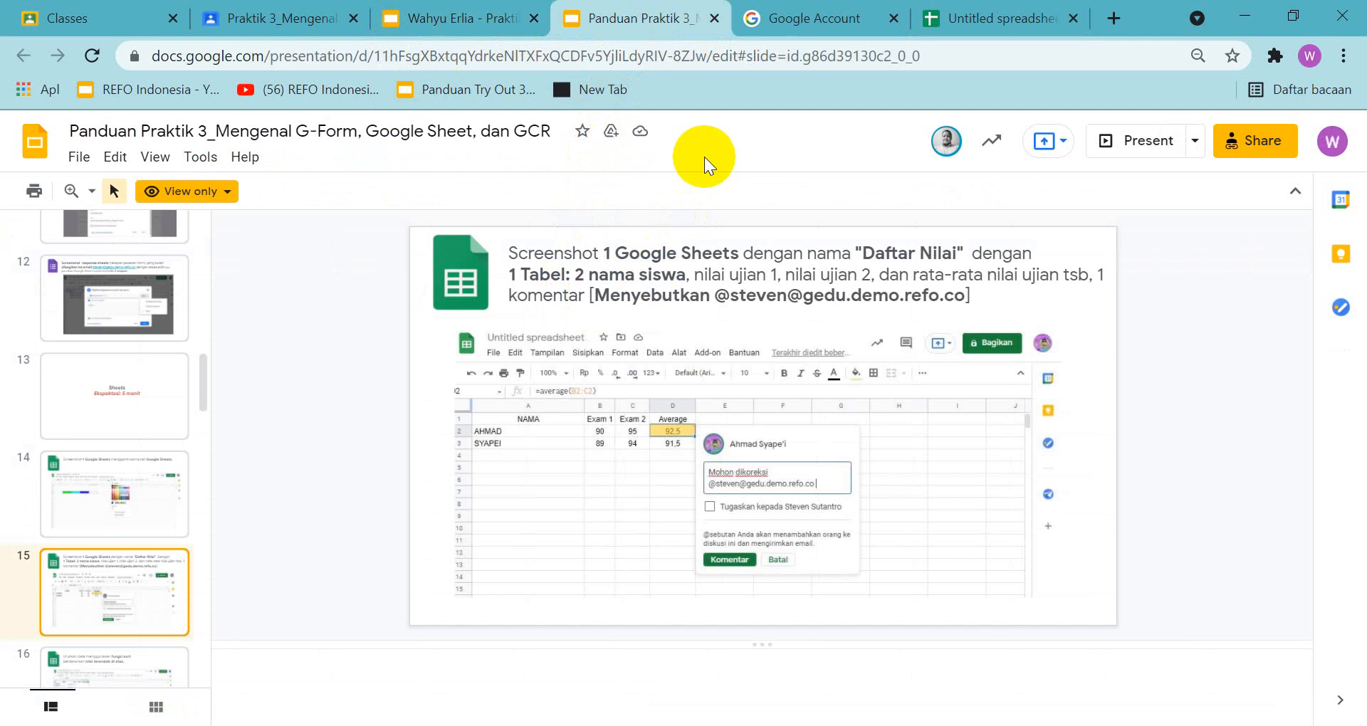
pyautogui.click(1024, 19)
pyautogui.click(389, 282)
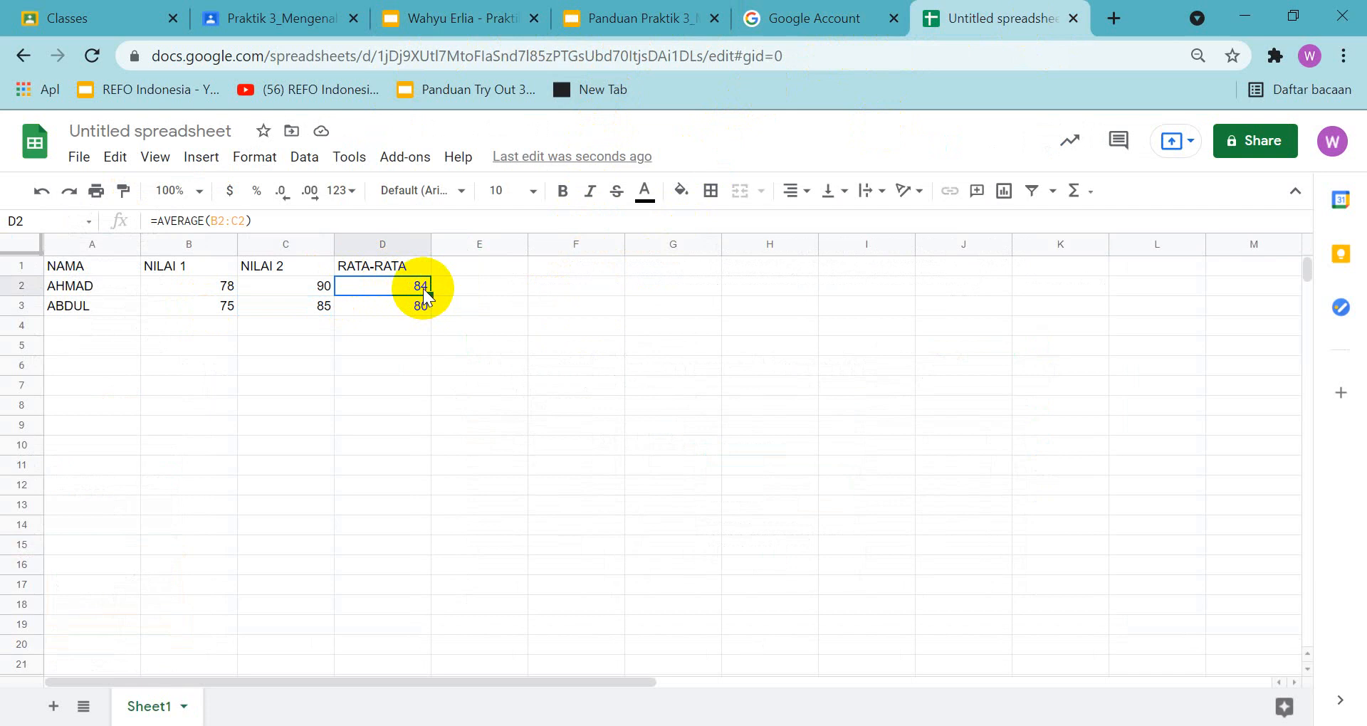
pyautogui.rightClick(423, 291)
pyautogui.moveTo(425, 293)
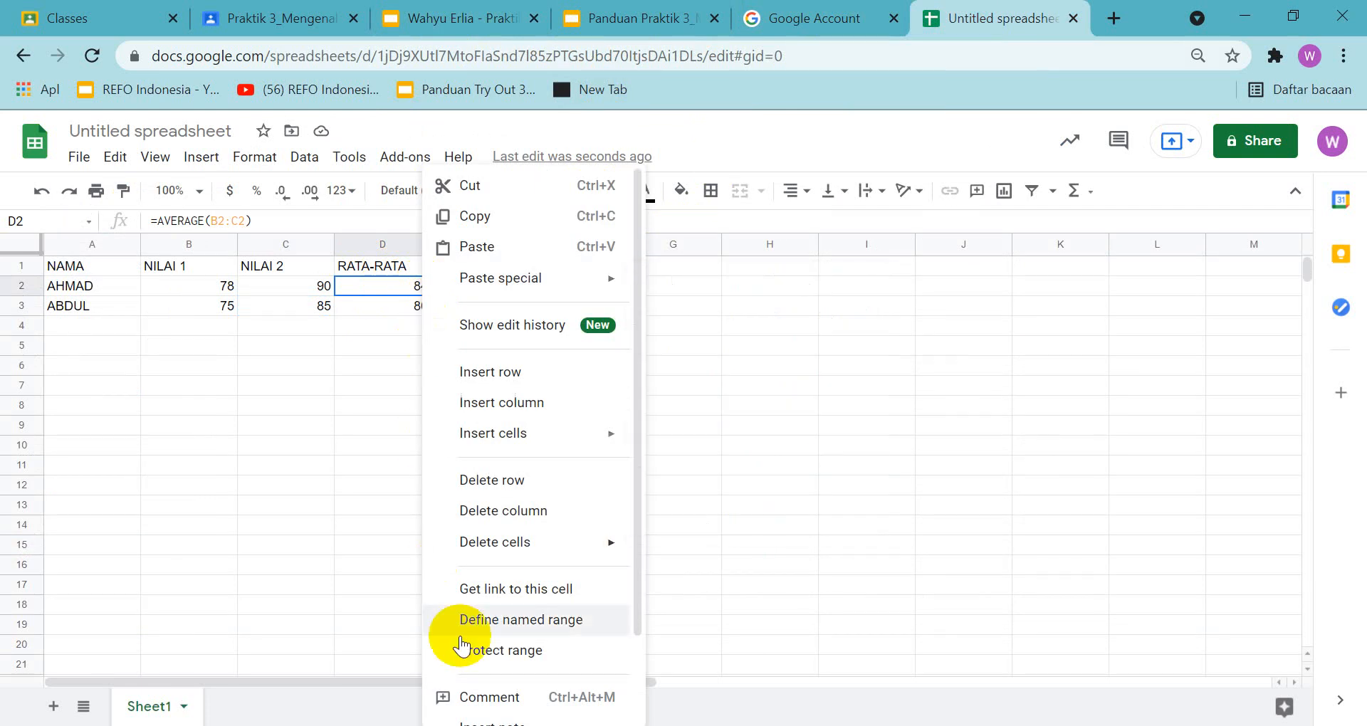
pyautogui.click(476, 705)
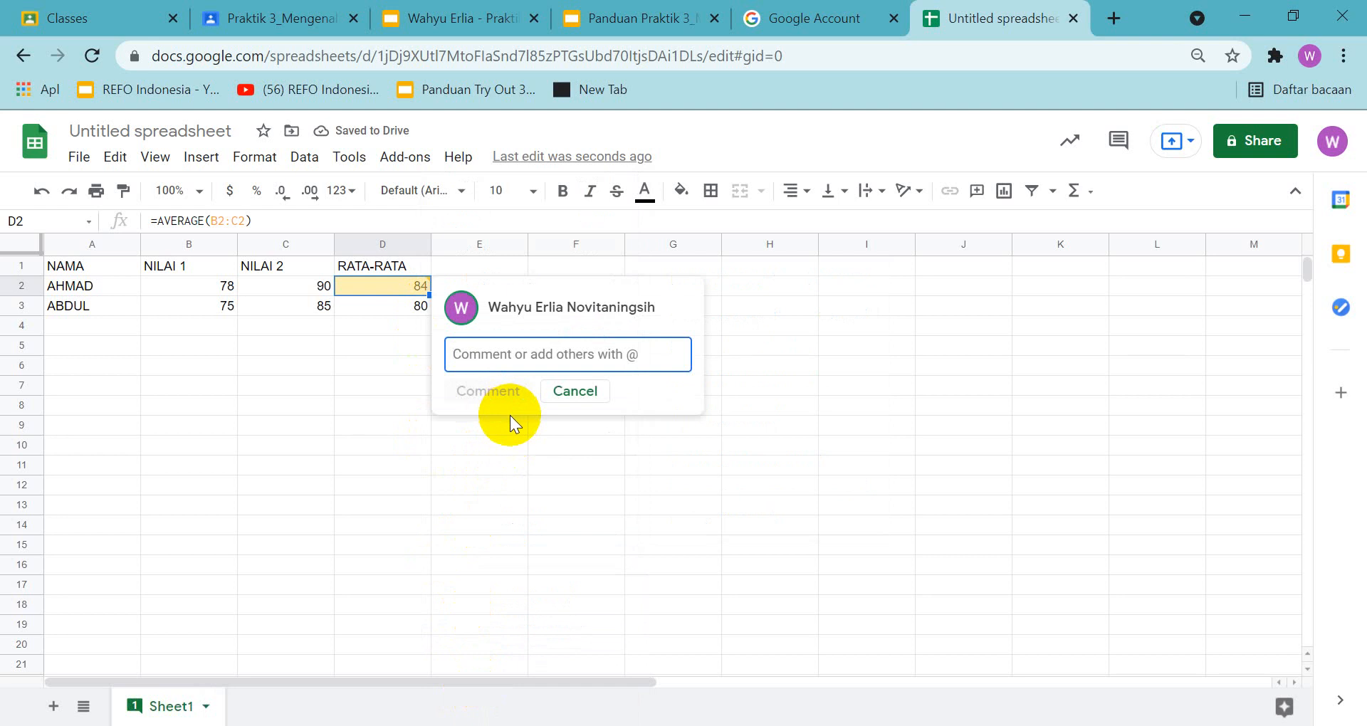
pyautogui.write('A')
pyautogui.press('BackSpace')
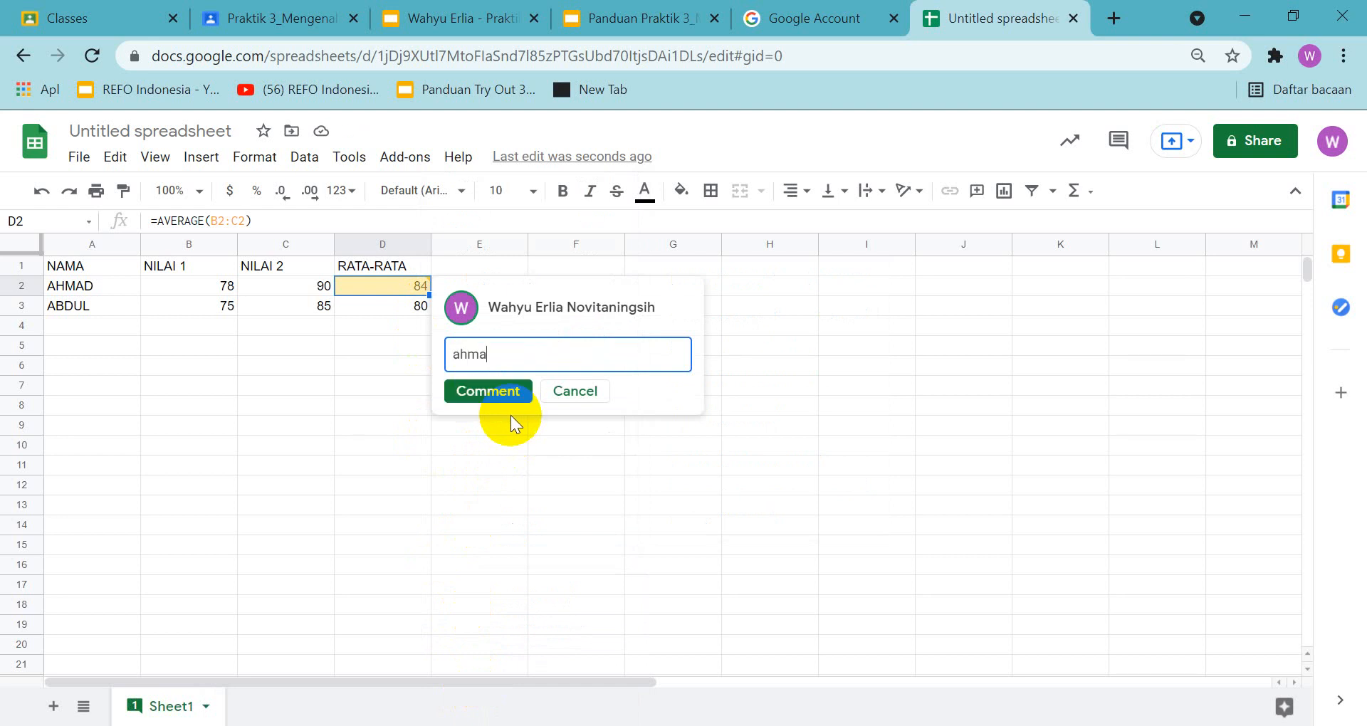
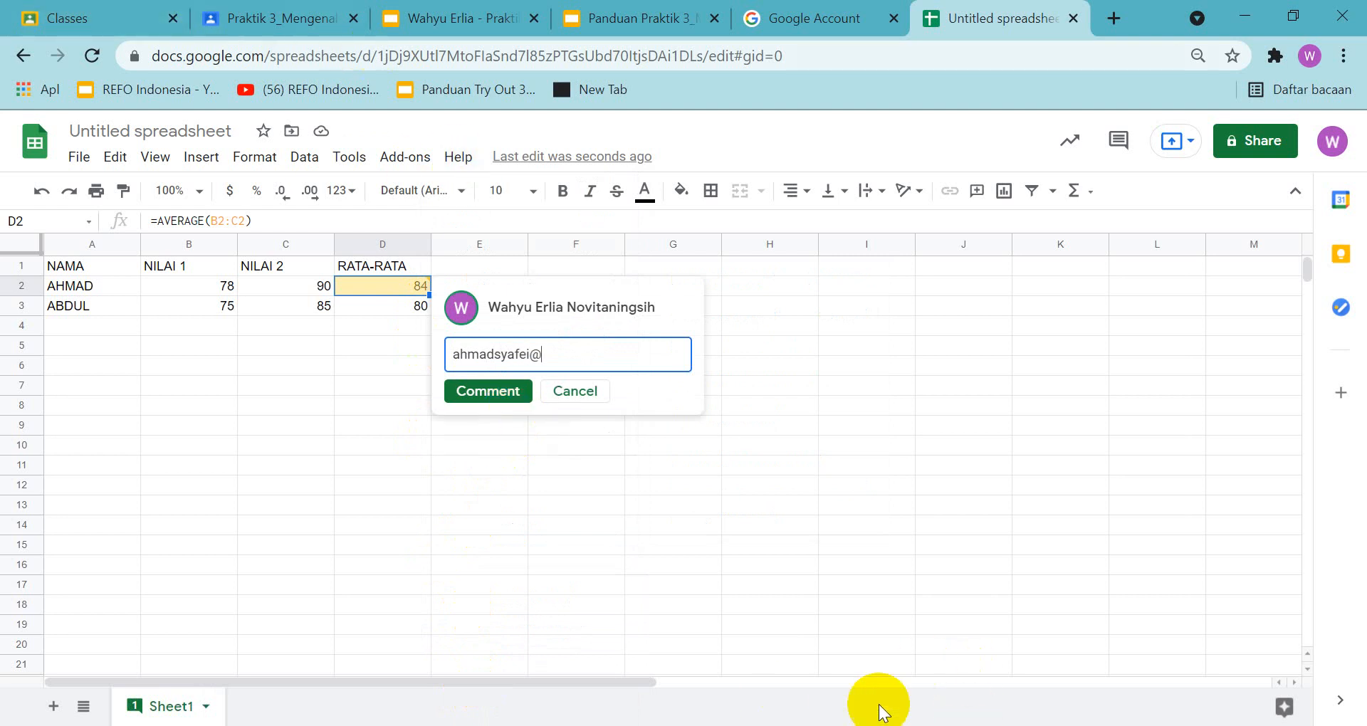
pyautogui.click(770, 385)
pyautogui.click(404, 293)
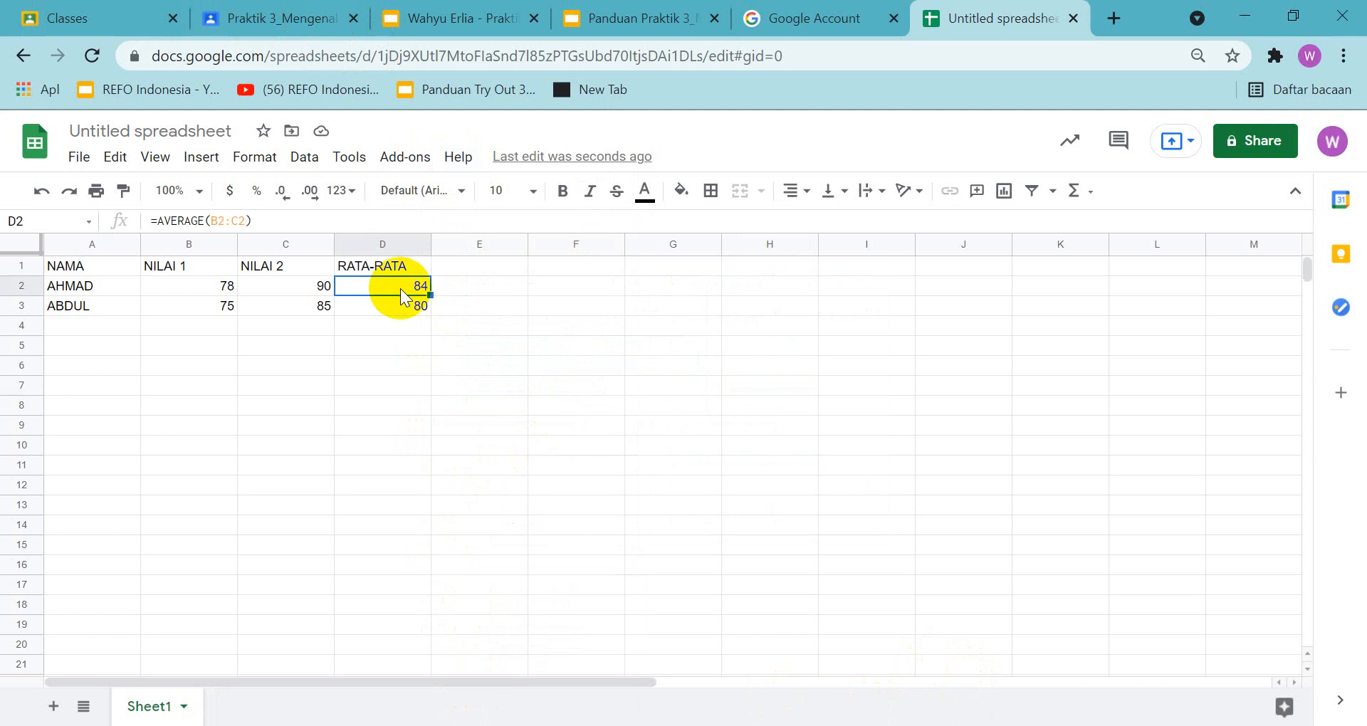
pyautogui.rightClick(410, 294)
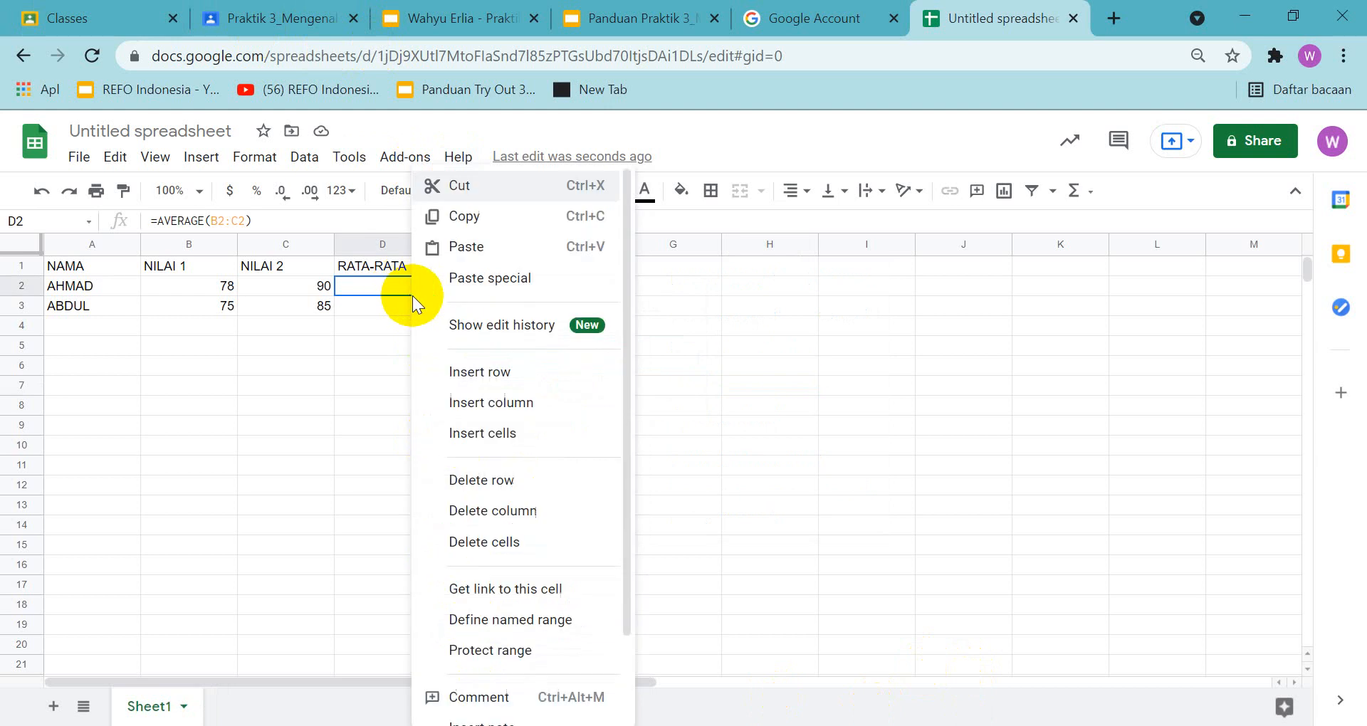
pyautogui.click(474, 697)
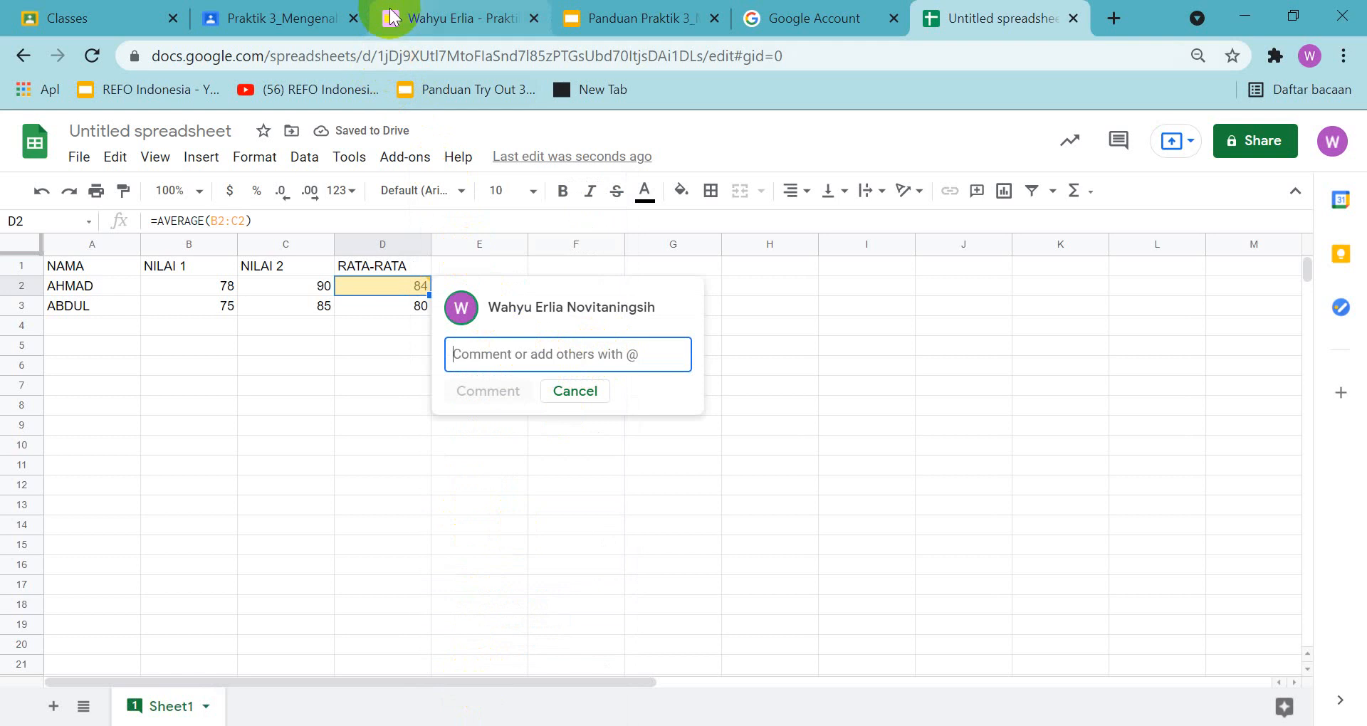
pyautogui.click(442, 19)
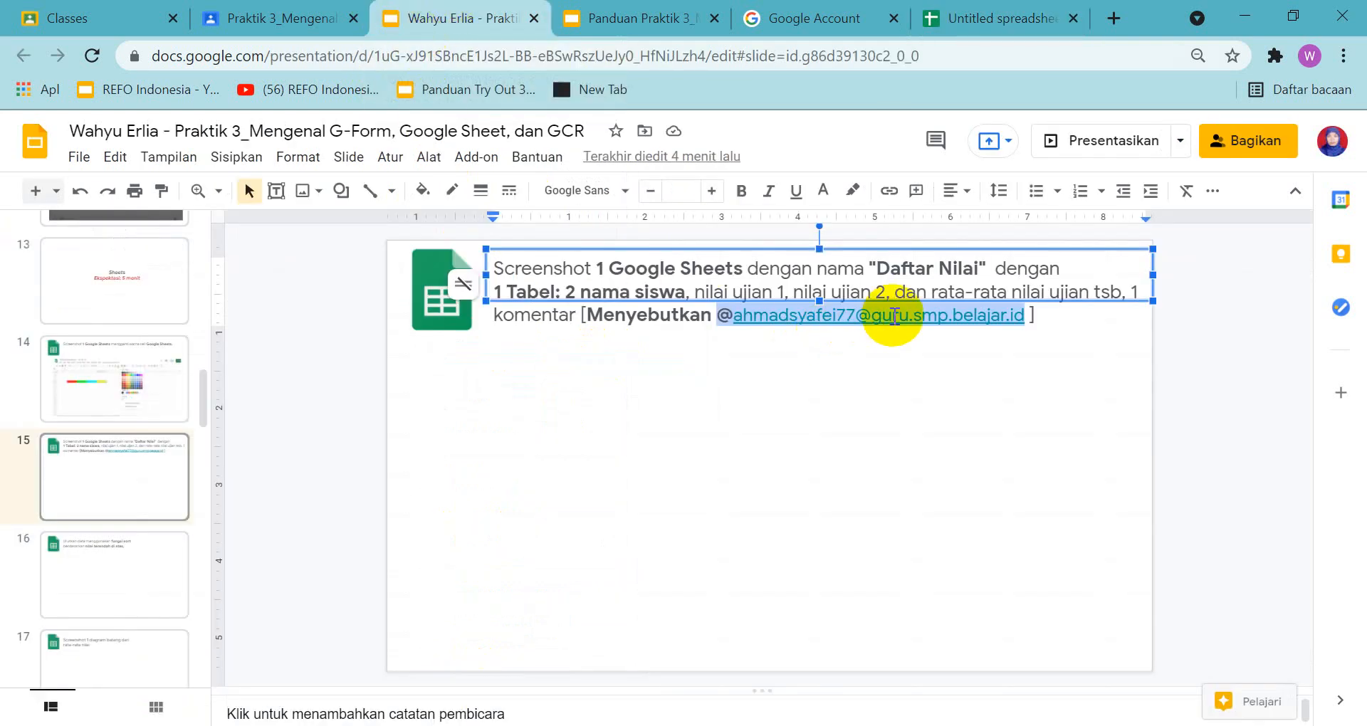
pyautogui.rightClick(895, 316)
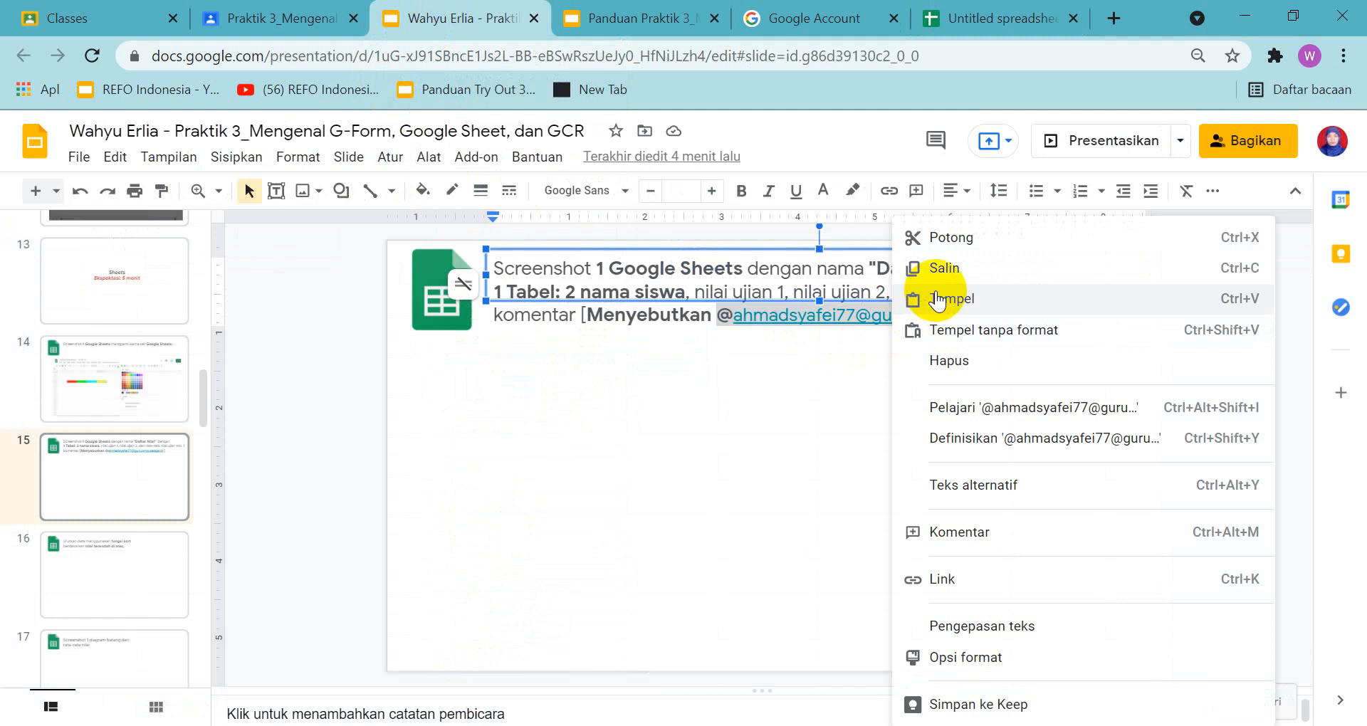
pyautogui.click(946, 271)
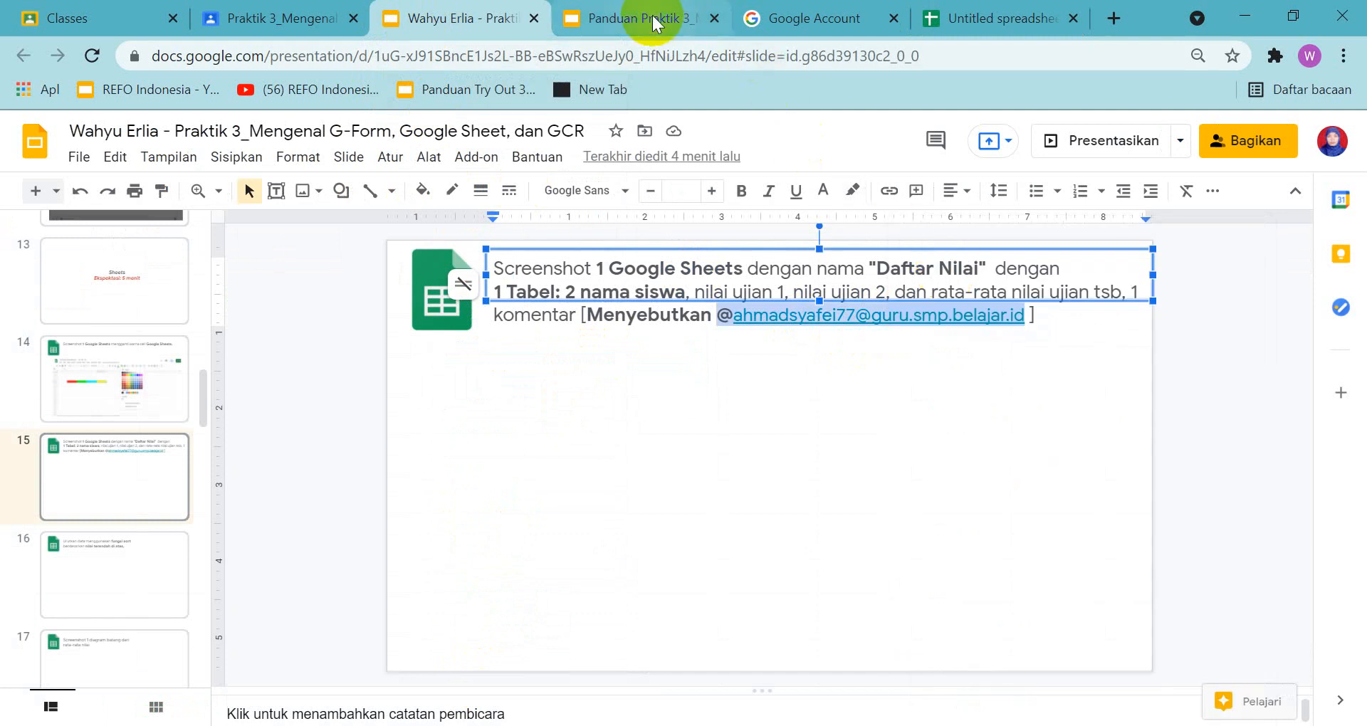
pyautogui.click(966, 20)
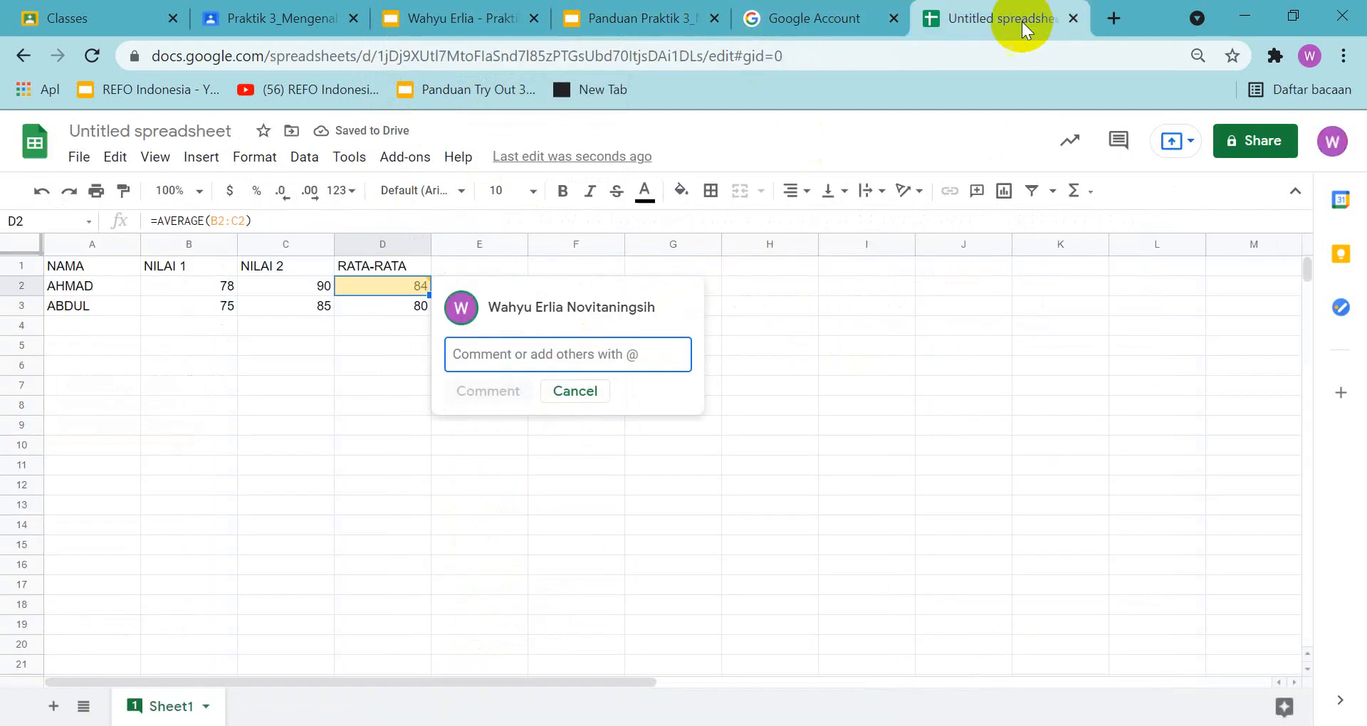
pyautogui.rightClick(600, 352)
pyautogui.click(660, 521)
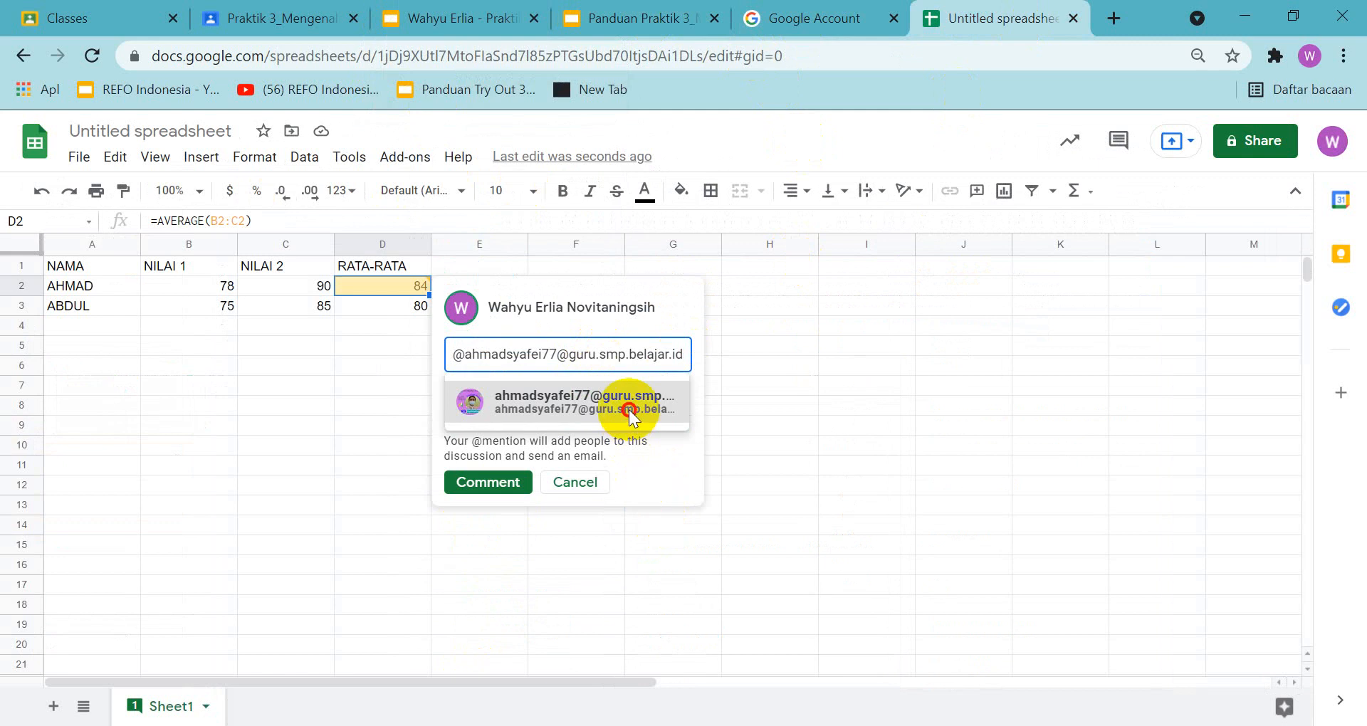
pyautogui.click(629, 408)
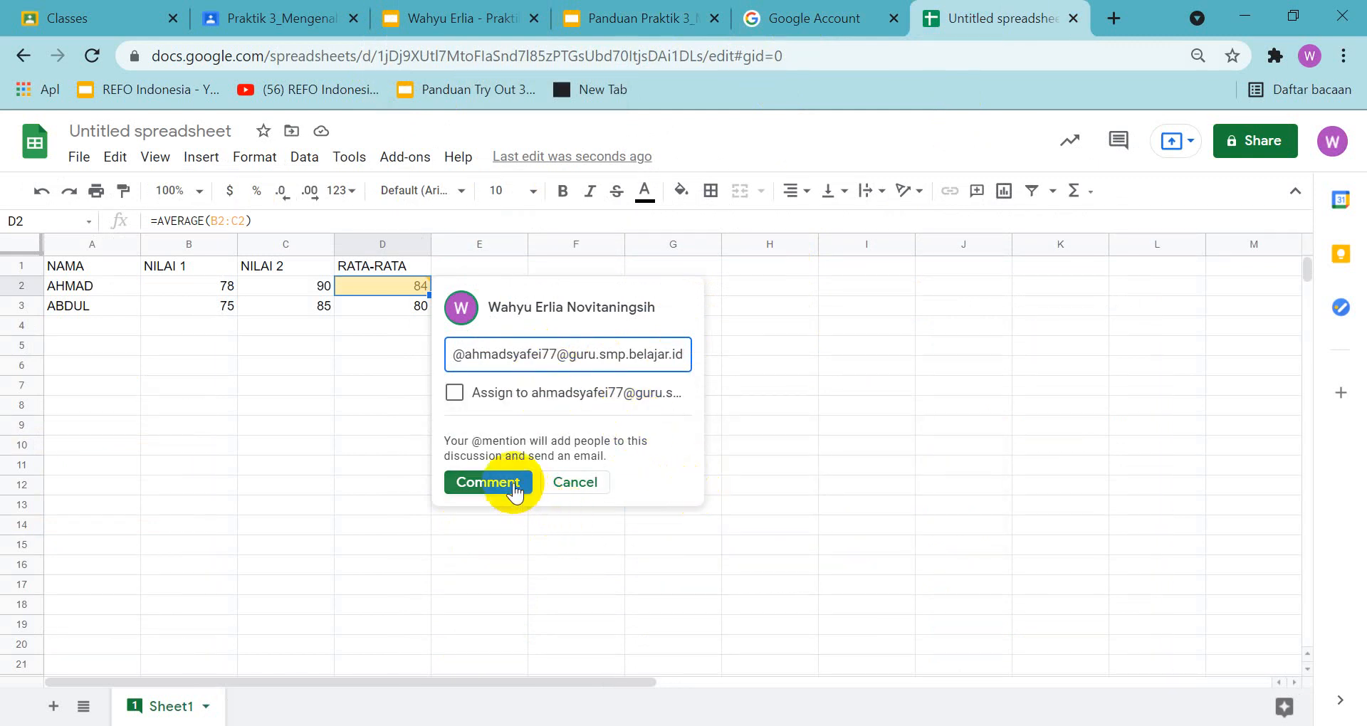
pyautogui.click(635, 8)
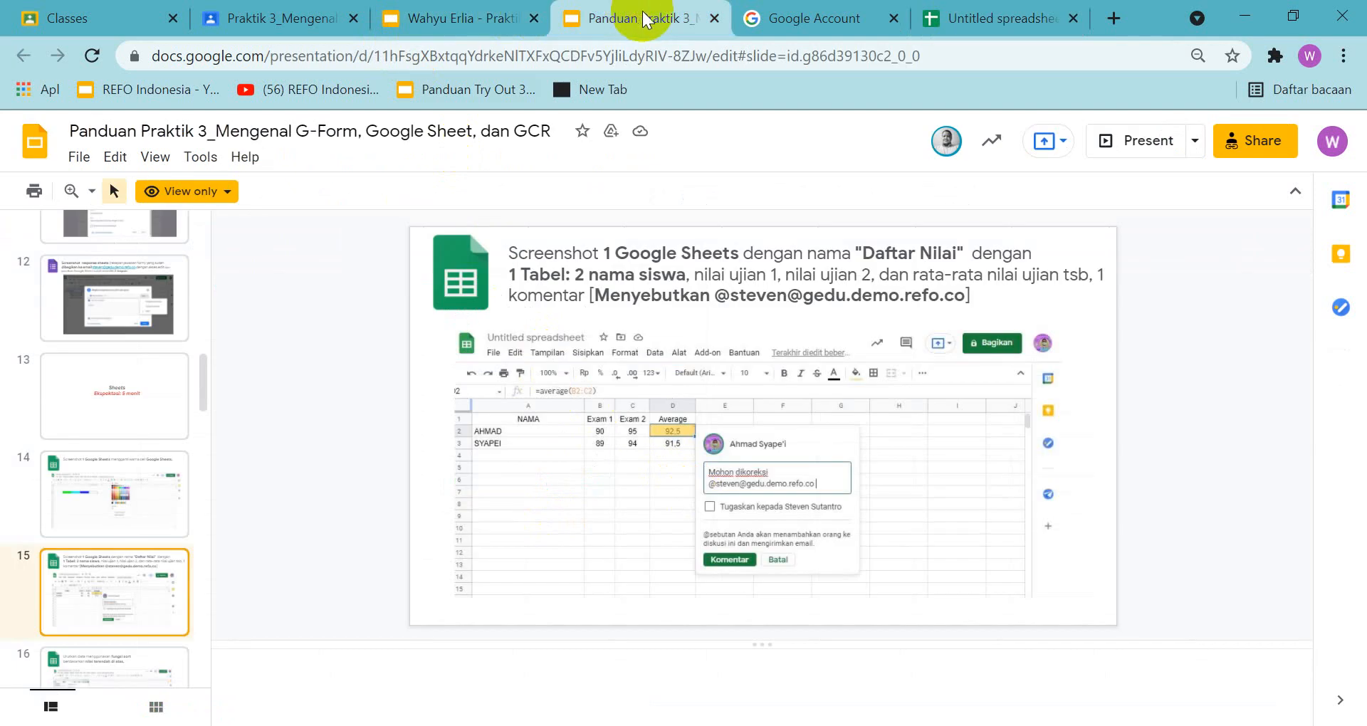
pyautogui.click(974, 24)
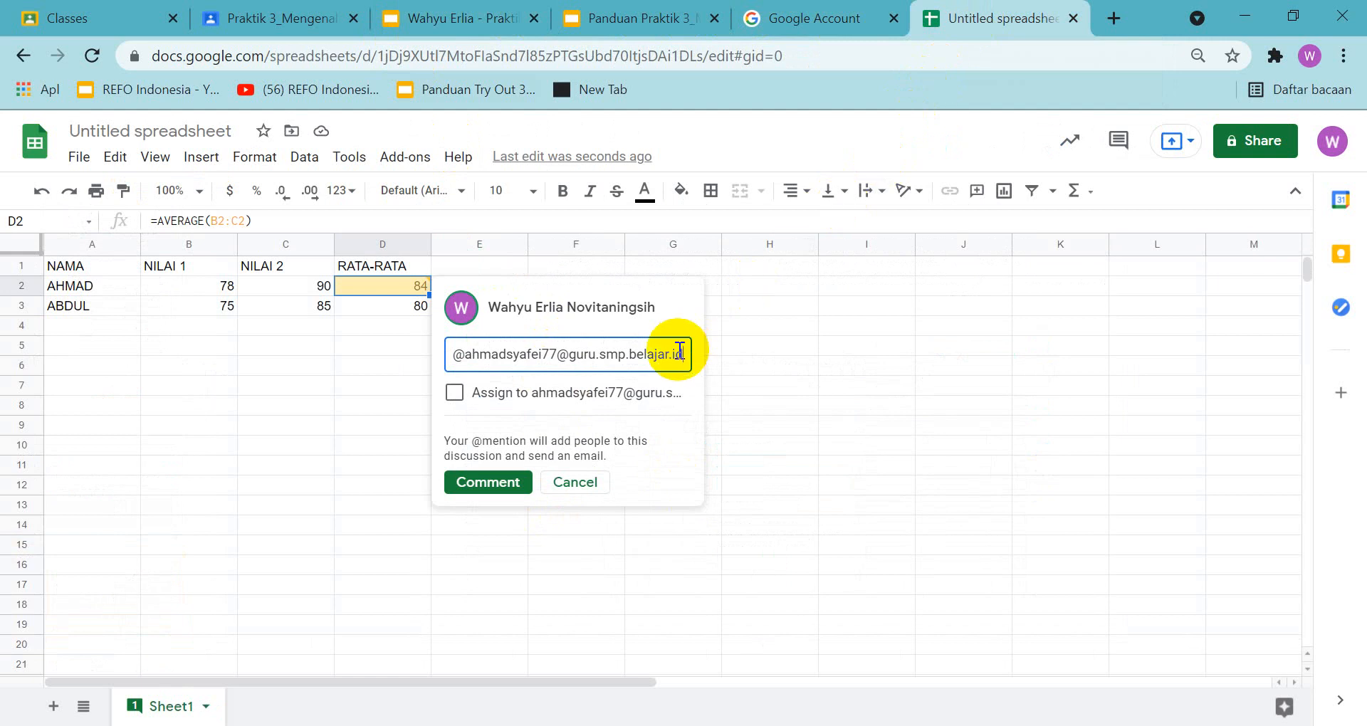
pyautogui.press('Return')
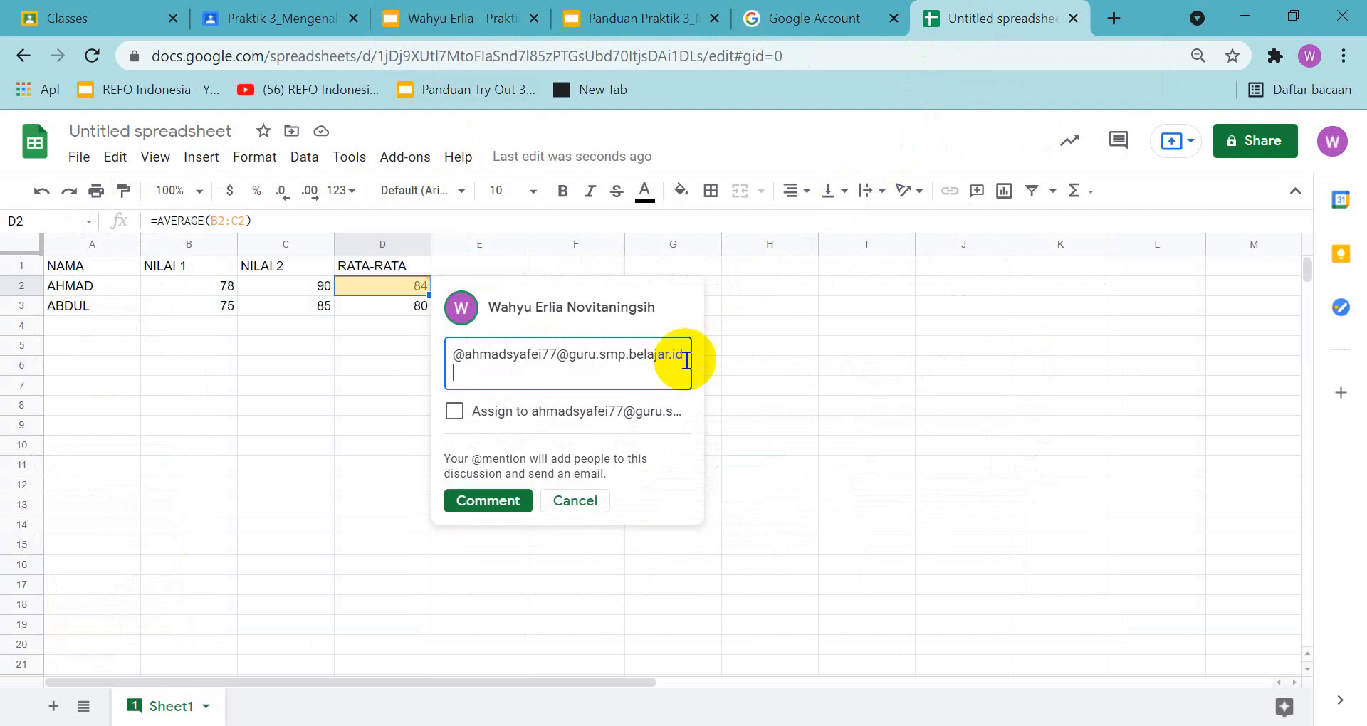
pyautogui.click(688, 361)
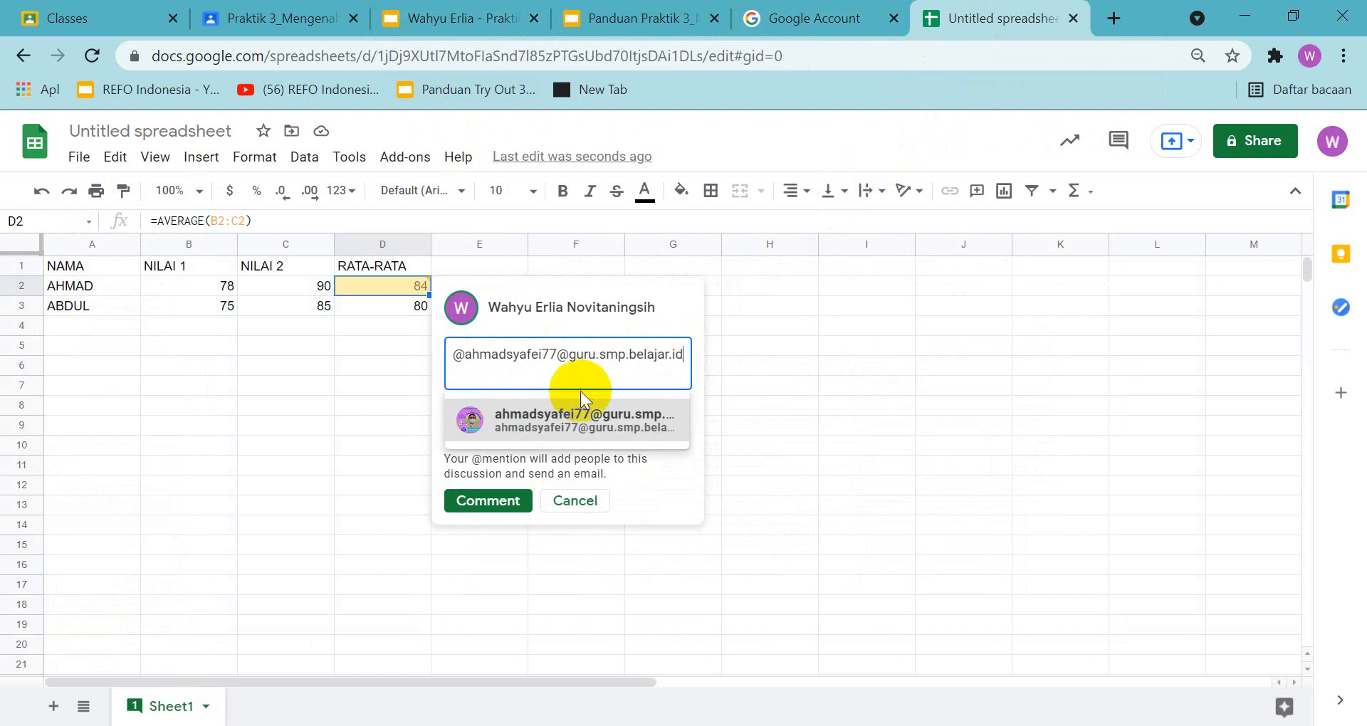
pyautogui.moveTo(562, 418)
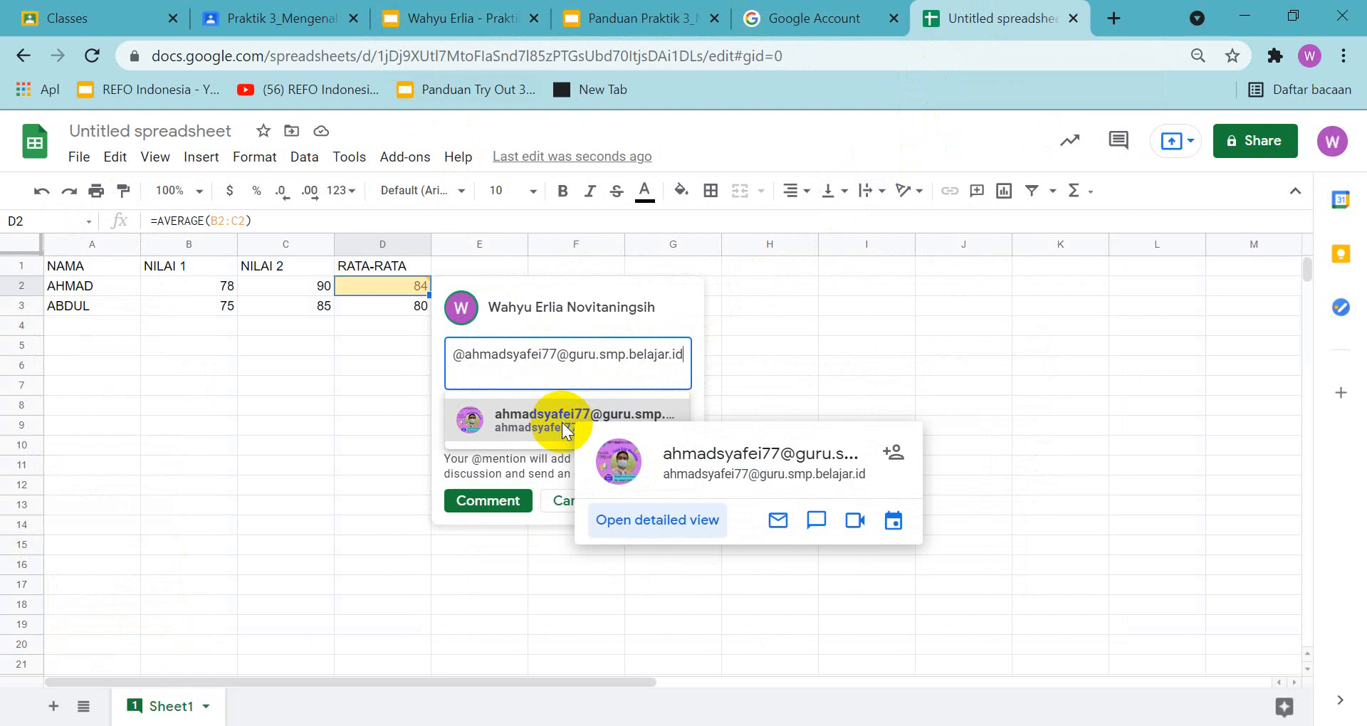
pyautogui.click(536, 427)
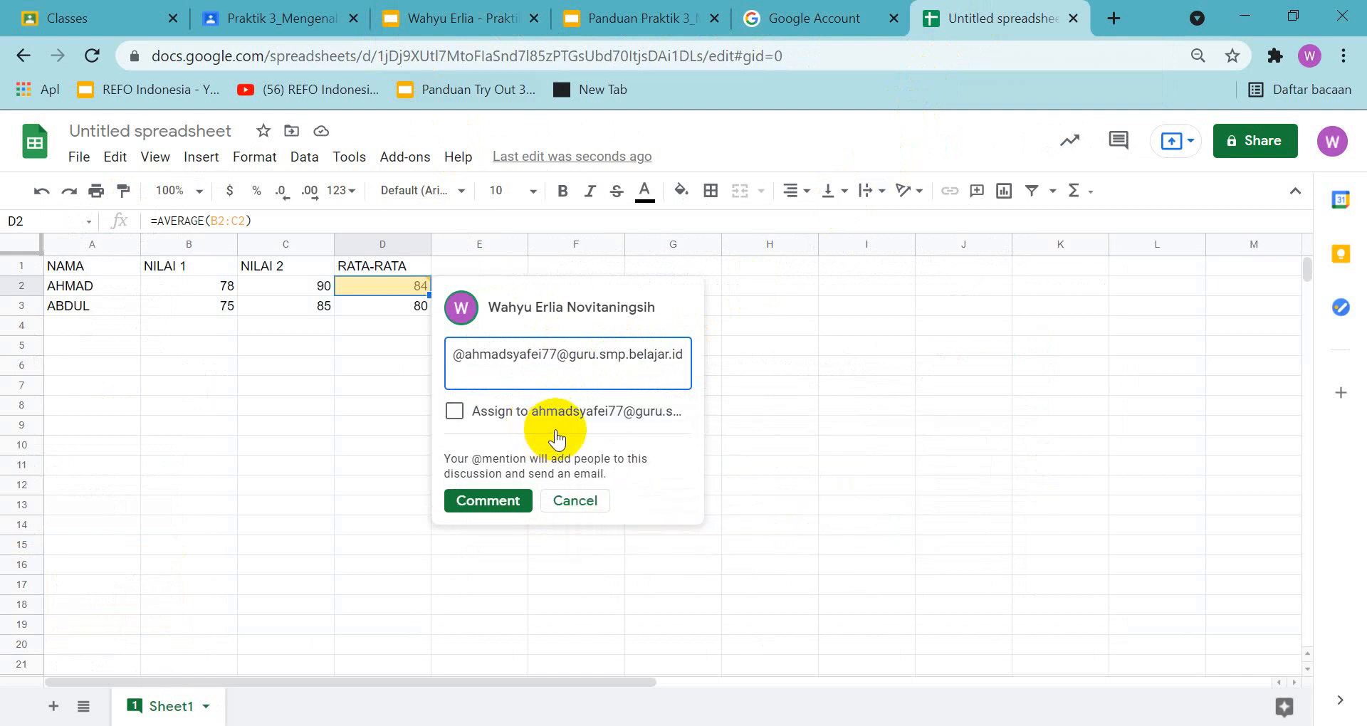
pyautogui.click(545, 420)
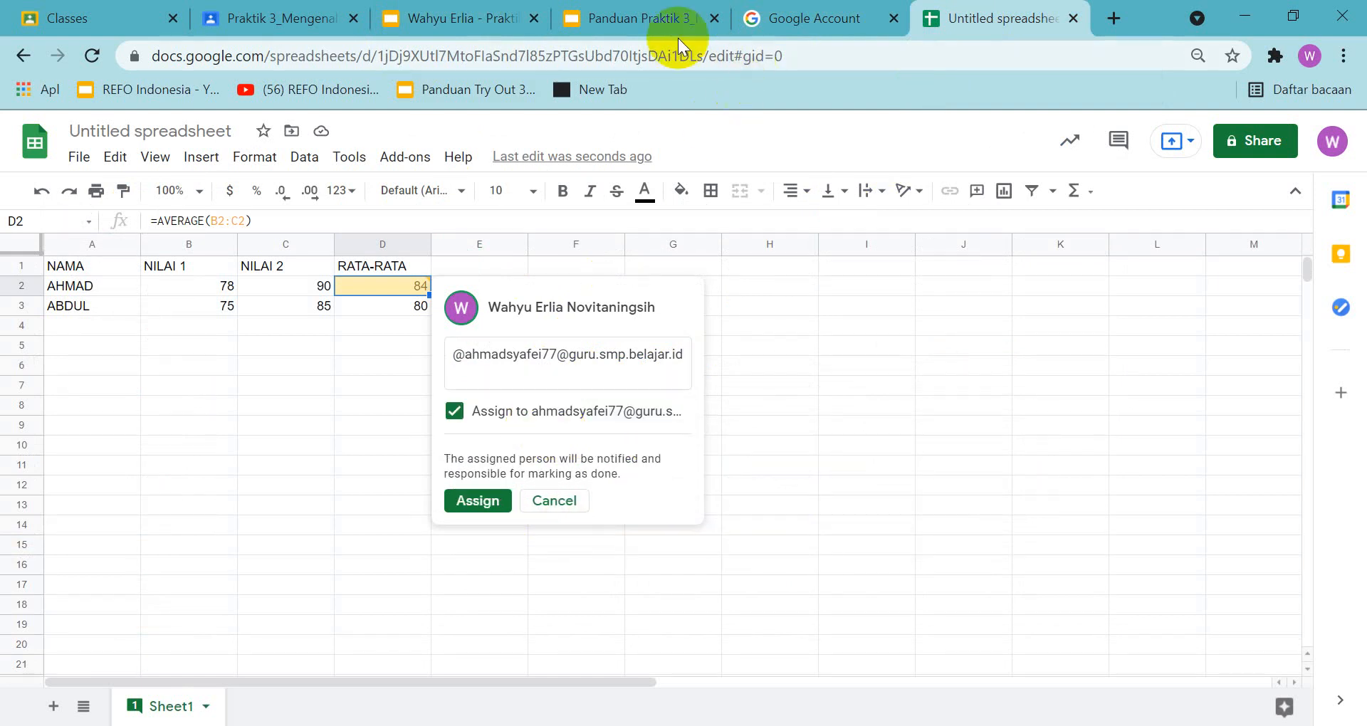
pyautogui.click(659, 28)
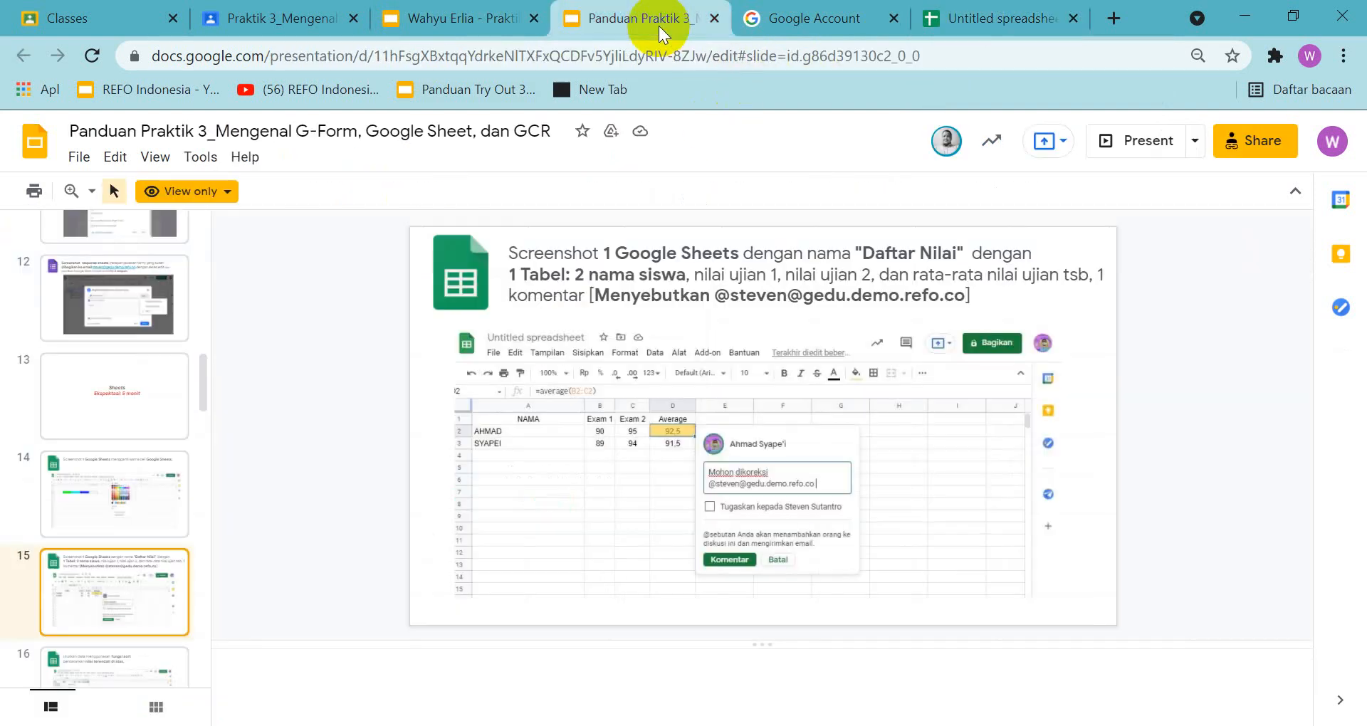
pyautogui.click(962, 19)
pyautogui.click(455, 412)
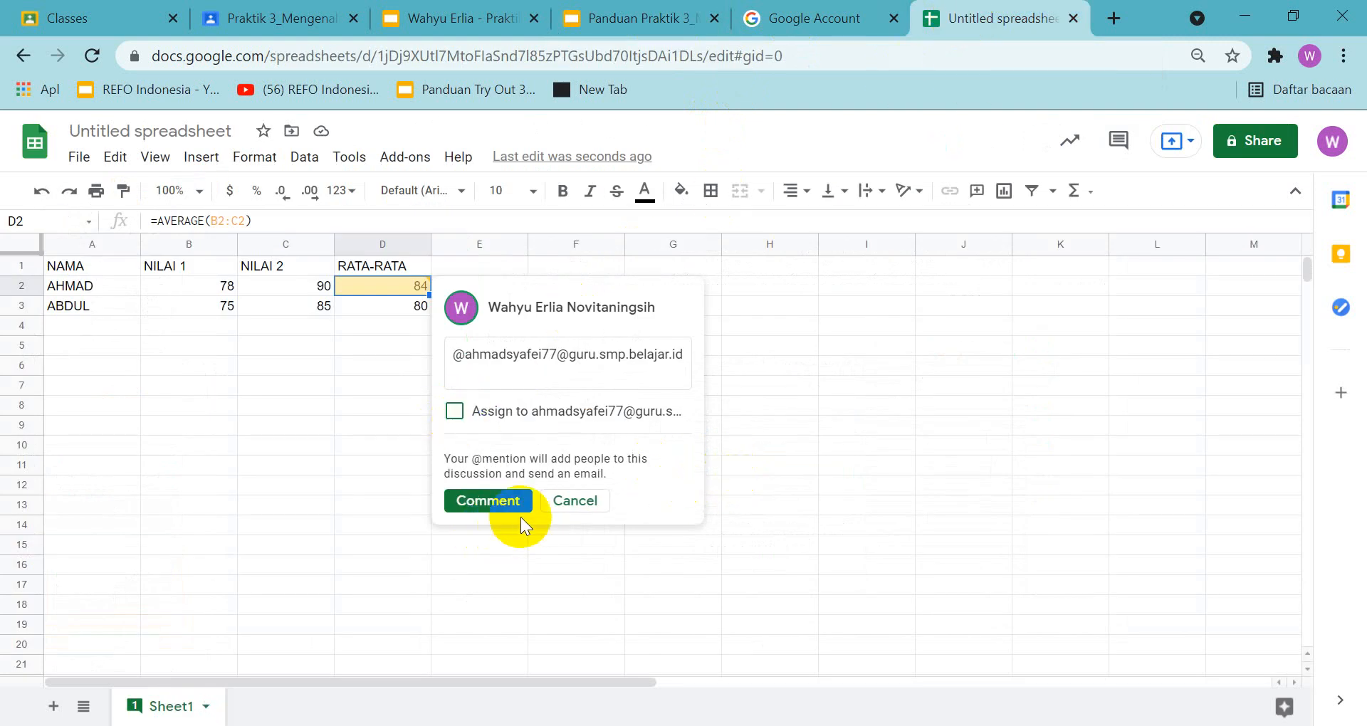
# Capture the spreadsheet area with the grade table and draft comment as a screenshot and copy it to the clipboard
pyautogui.press('Print')
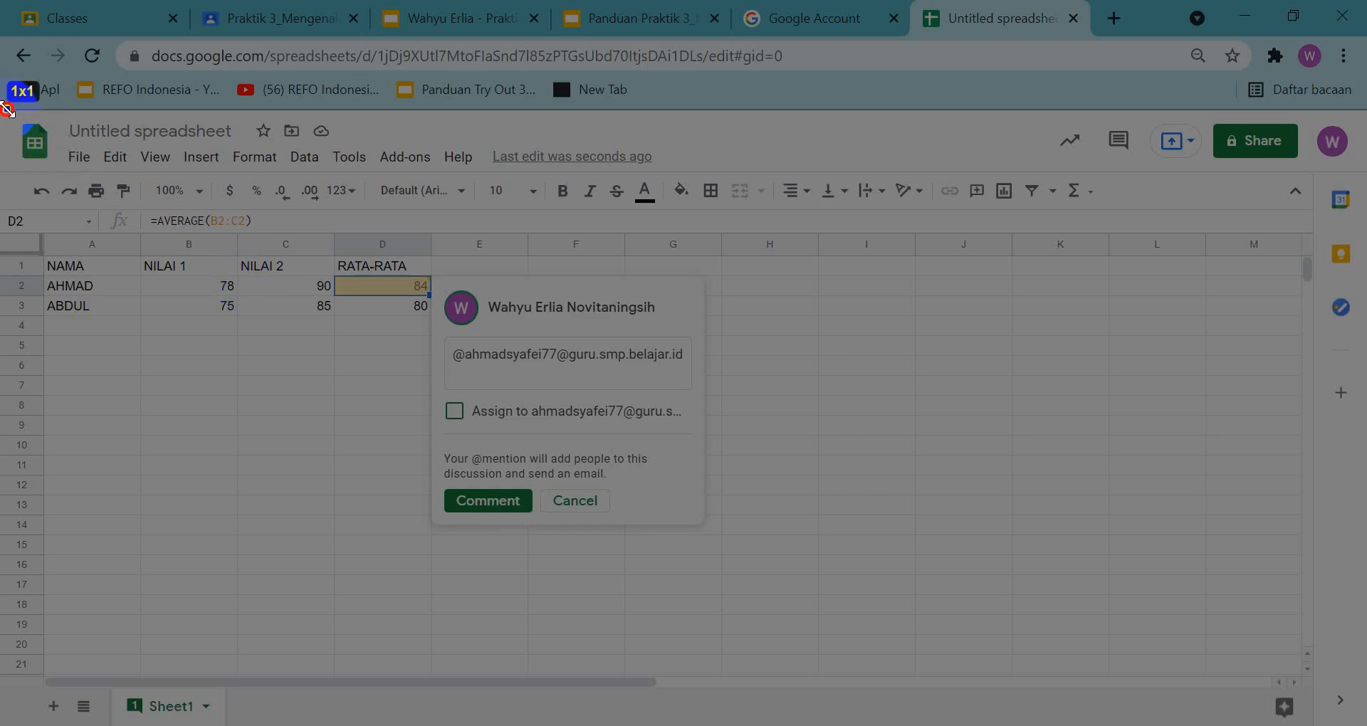
pyautogui.moveTo(7, 108)
pyautogui.mouseDown()
pyautogui.moveTo(778, 532)
pyautogui.moveTo(1364, 651)
pyautogui.moveTo(1323, 667)
pyautogui.moveTo(1312, 693)
pyautogui.mouseUp()
pyautogui.click(1186, 704)
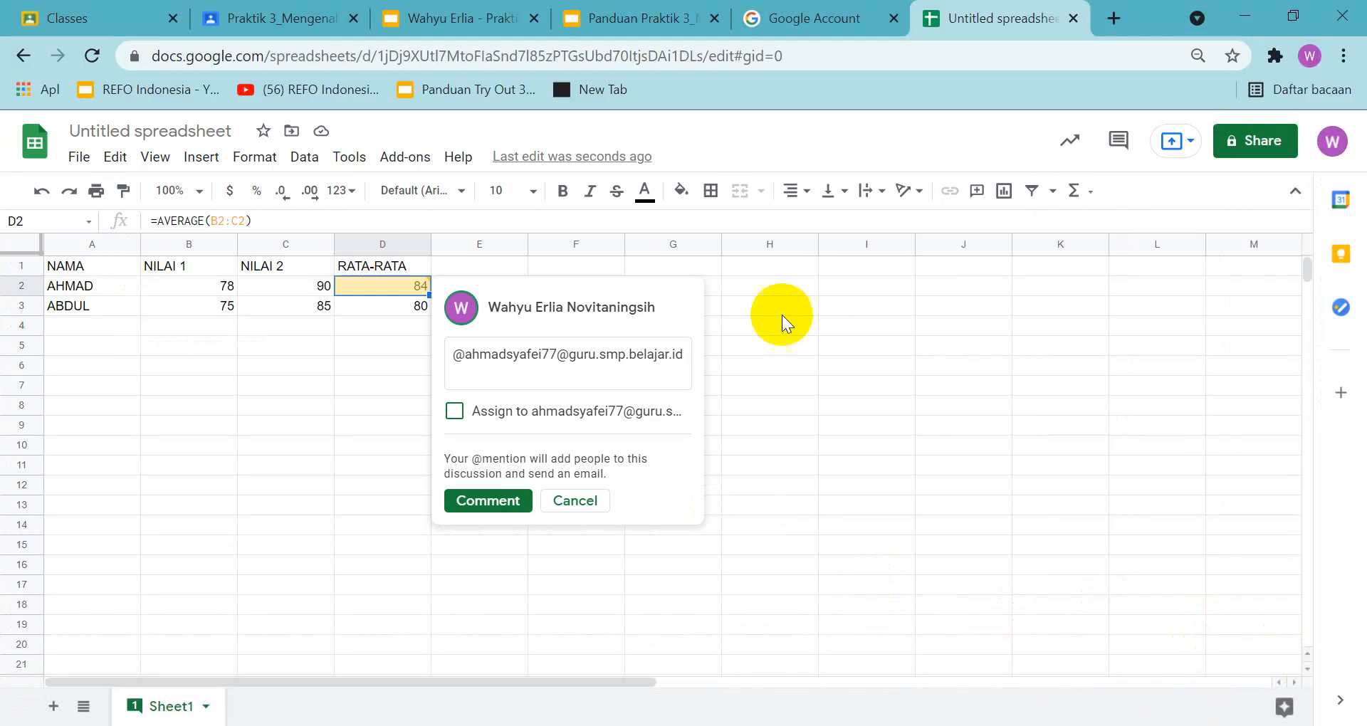
# Paste the screenshot into slide 15 of the answer presentation and position it below the task text
pyautogui.click(450, 25)
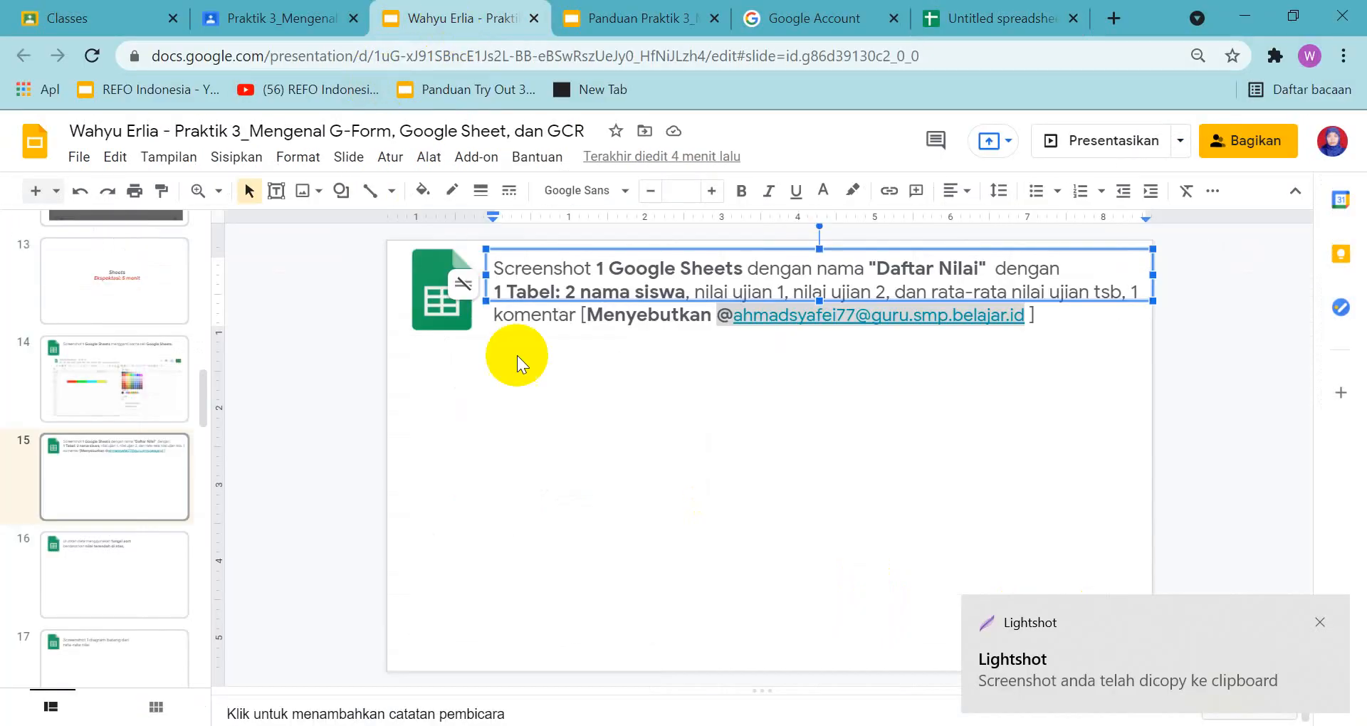
pyautogui.click(534, 420)
pyautogui.hotkey('ctrl', 'v')
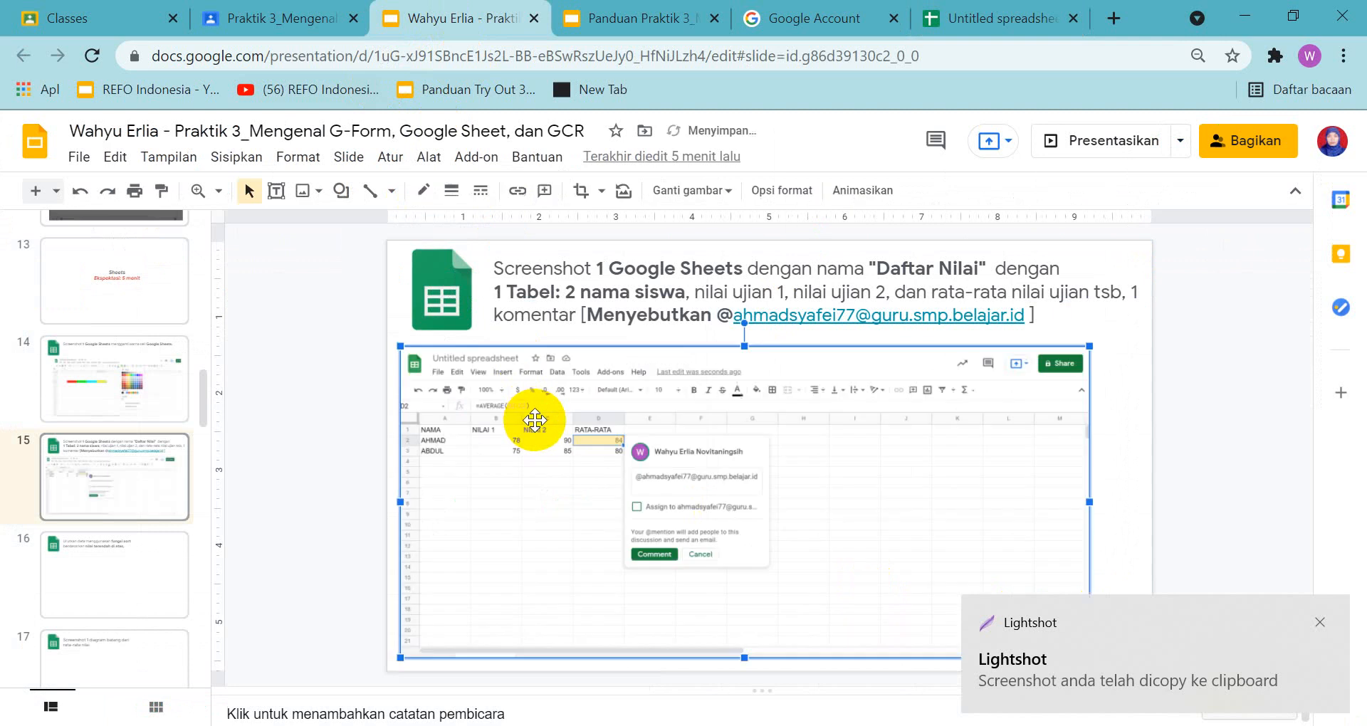
pyautogui.moveTo(562, 401); pyautogui.dragTo(587, 396)
# Check the guide's slide 16 sort example and sort the student rows A2:D3 in the spreadsheet by column A, A → Z
pyautogui.click(45, 566)
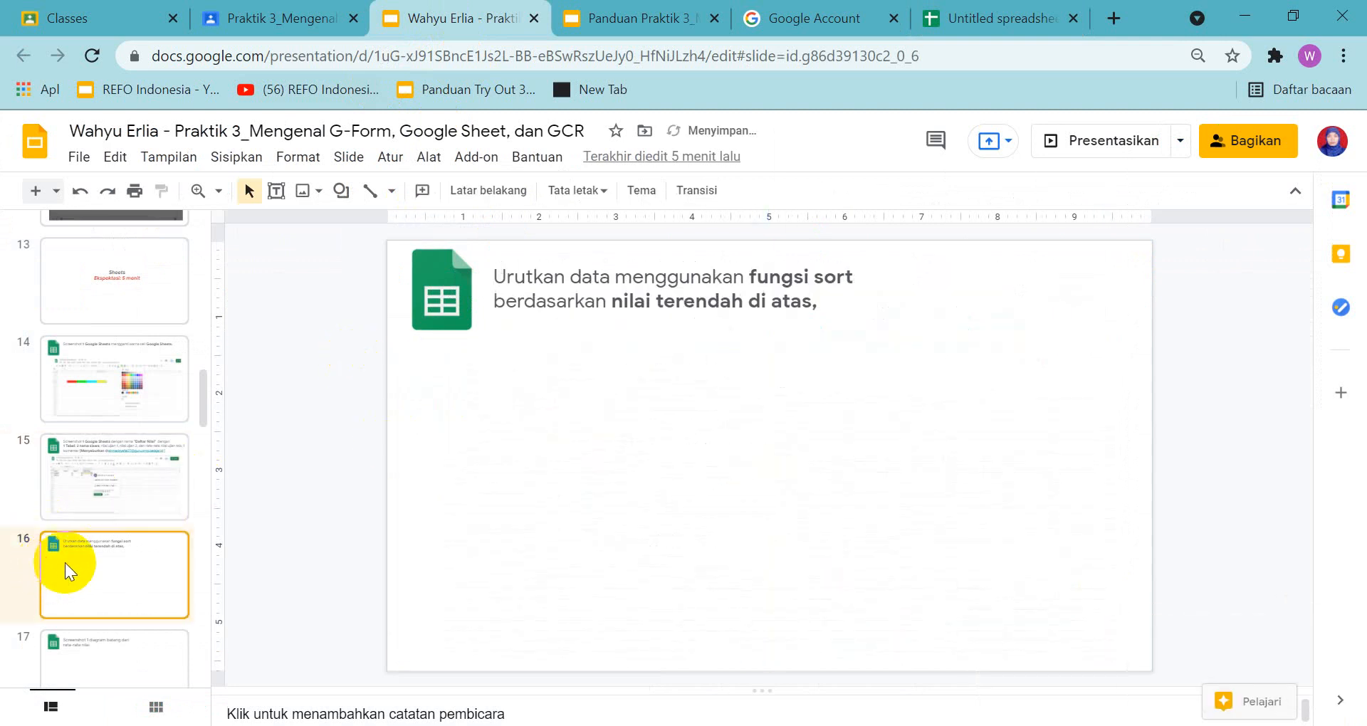
pyautogui.click(643, 18)
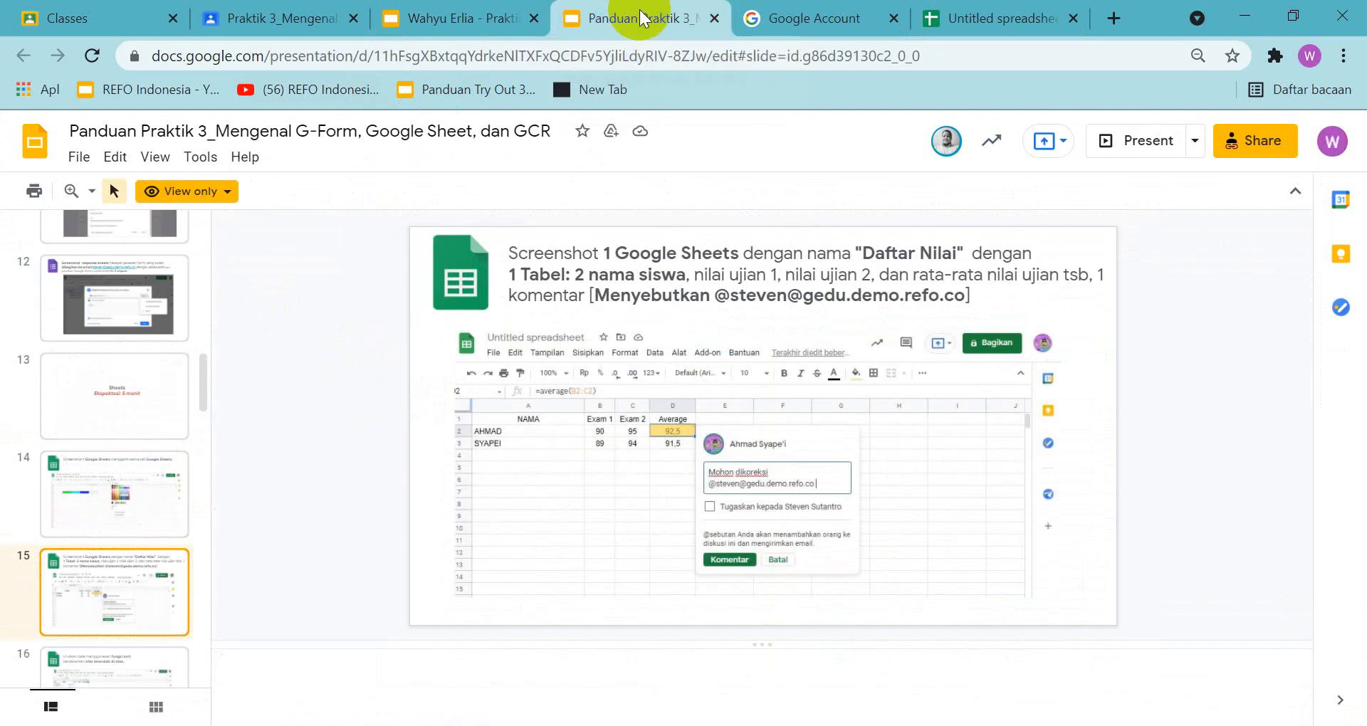
pyautogui.click(100, 601)
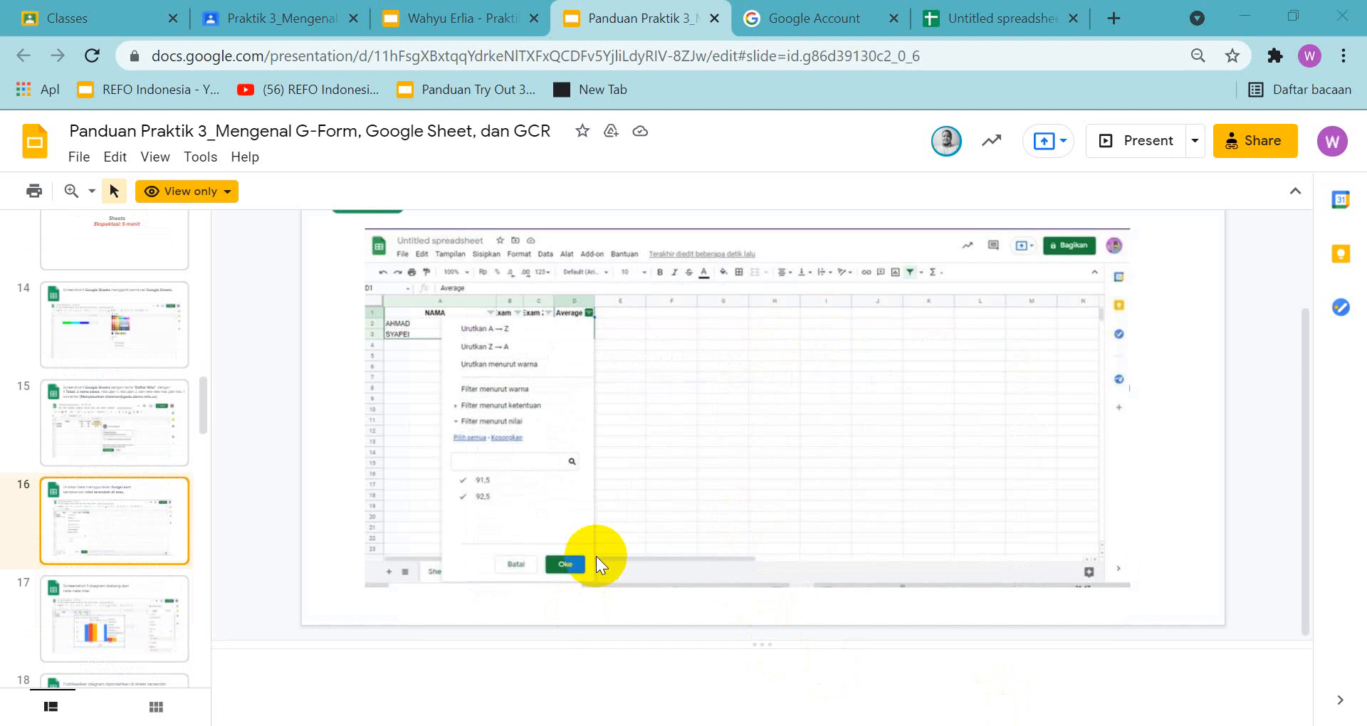
pyautogui.scroll(2, 634, 452)
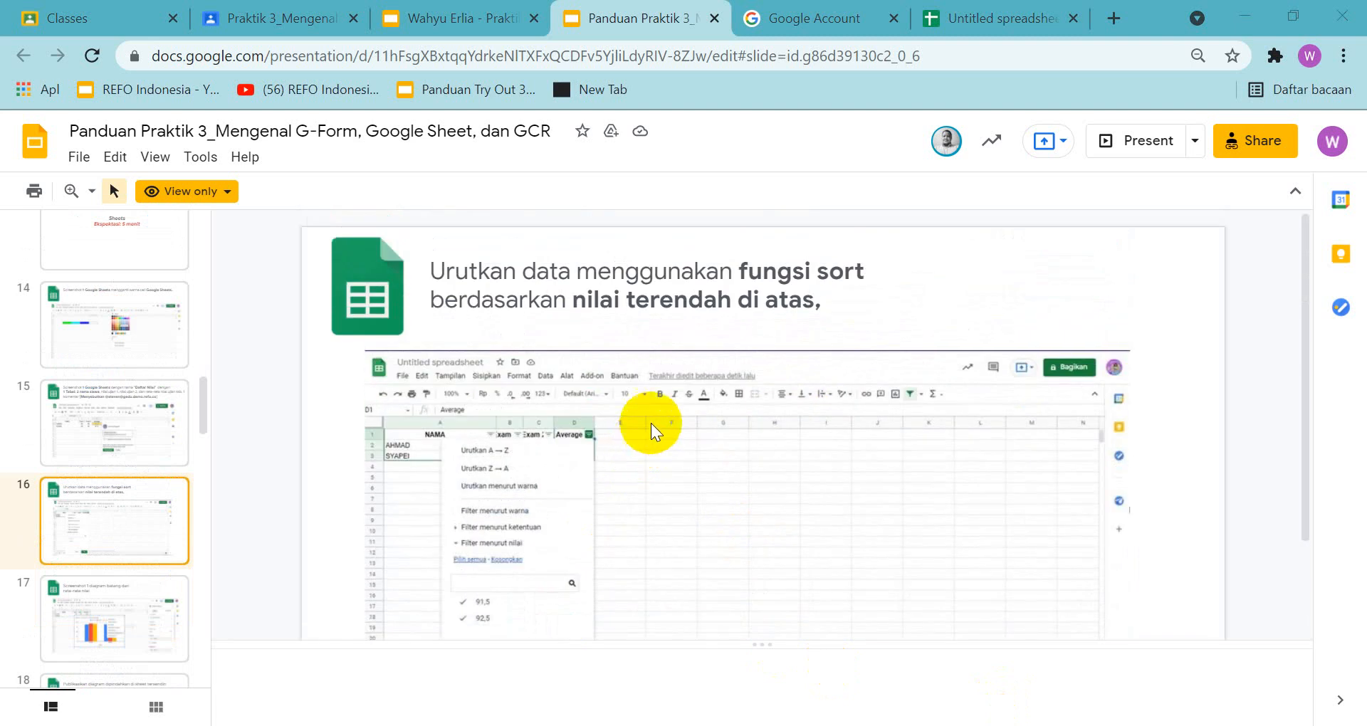
pyautogui.click(977, 21)
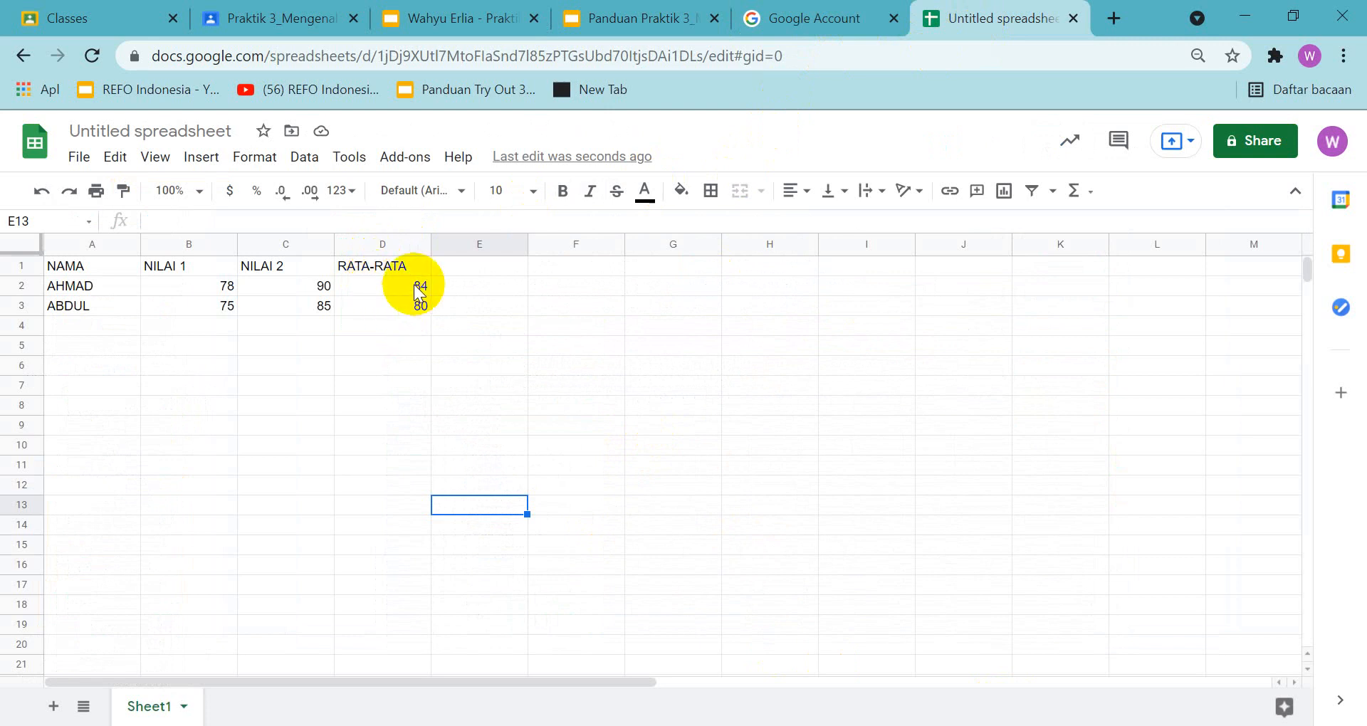
pyautogui.click(82, 284)
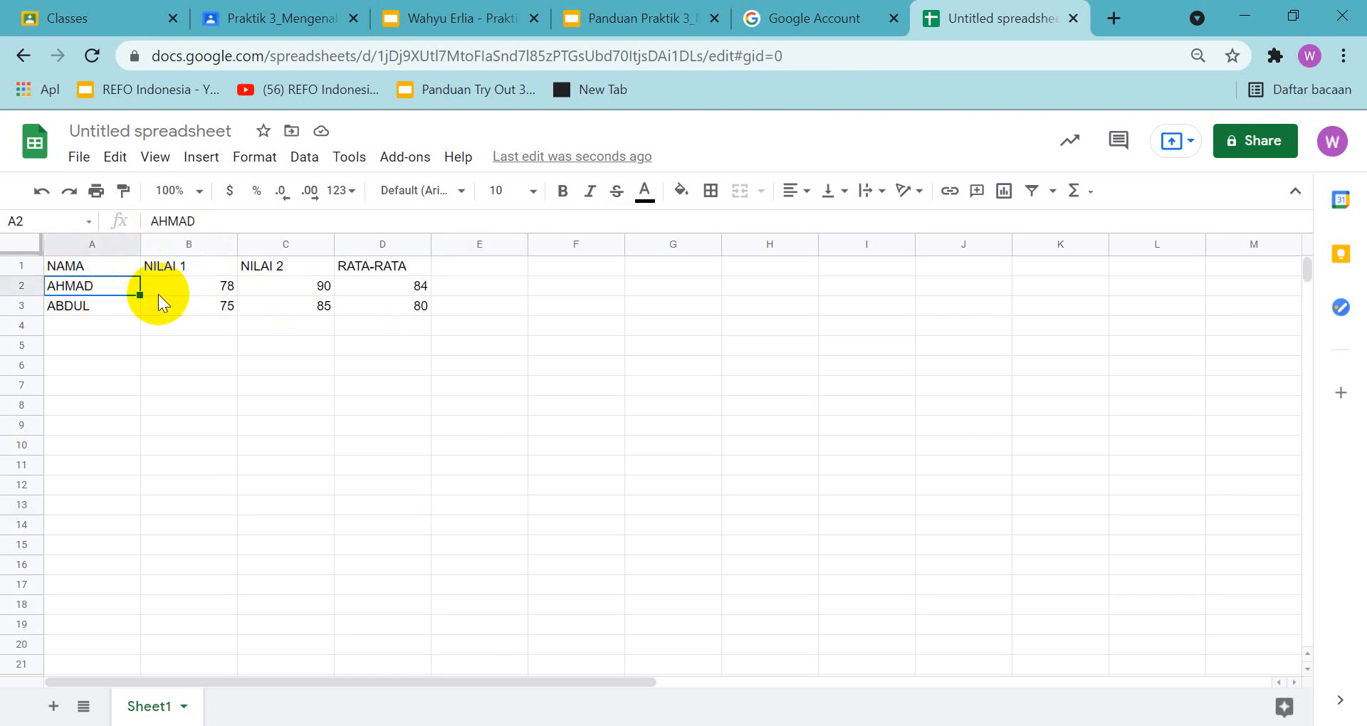
pyautogui.click(73, 287)
pyautogui.moveTo(74, 287); pyautogui.dragTo(407, 312)
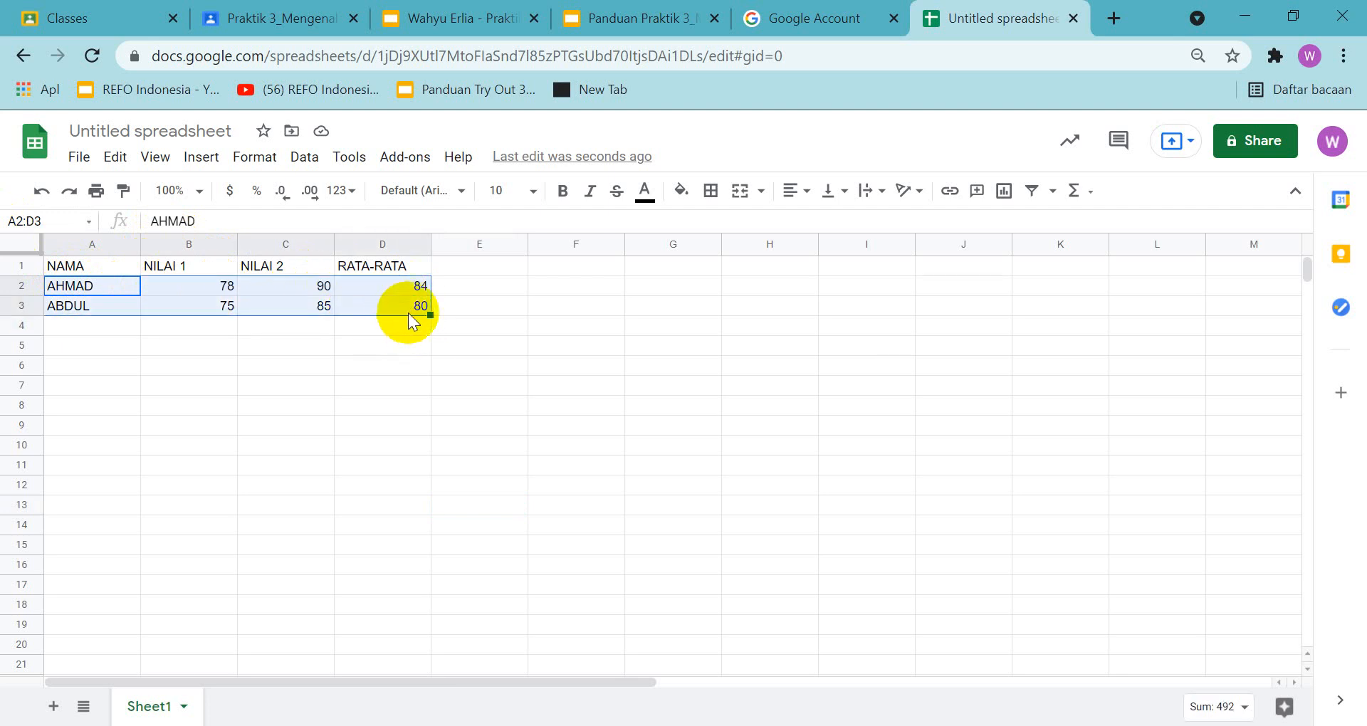
pyautogui.click(304, 158)
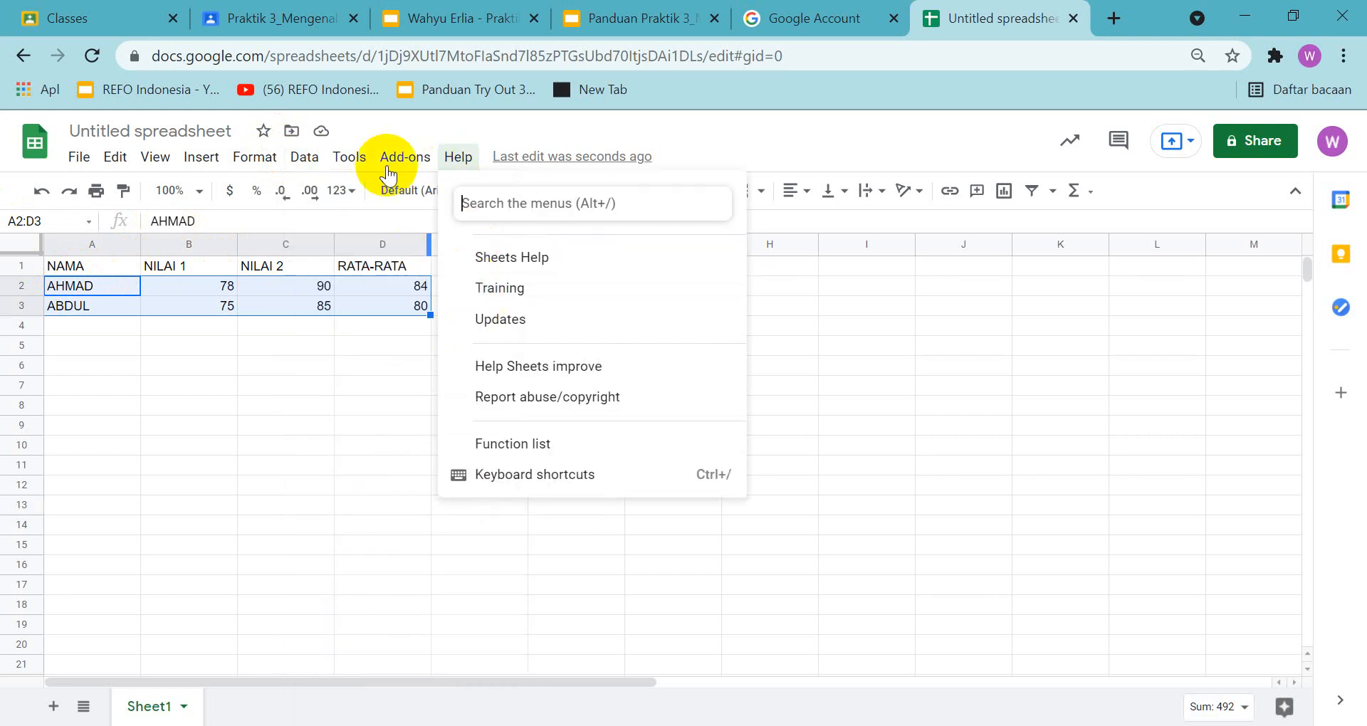
pyautogui.moveTo(313, 165)
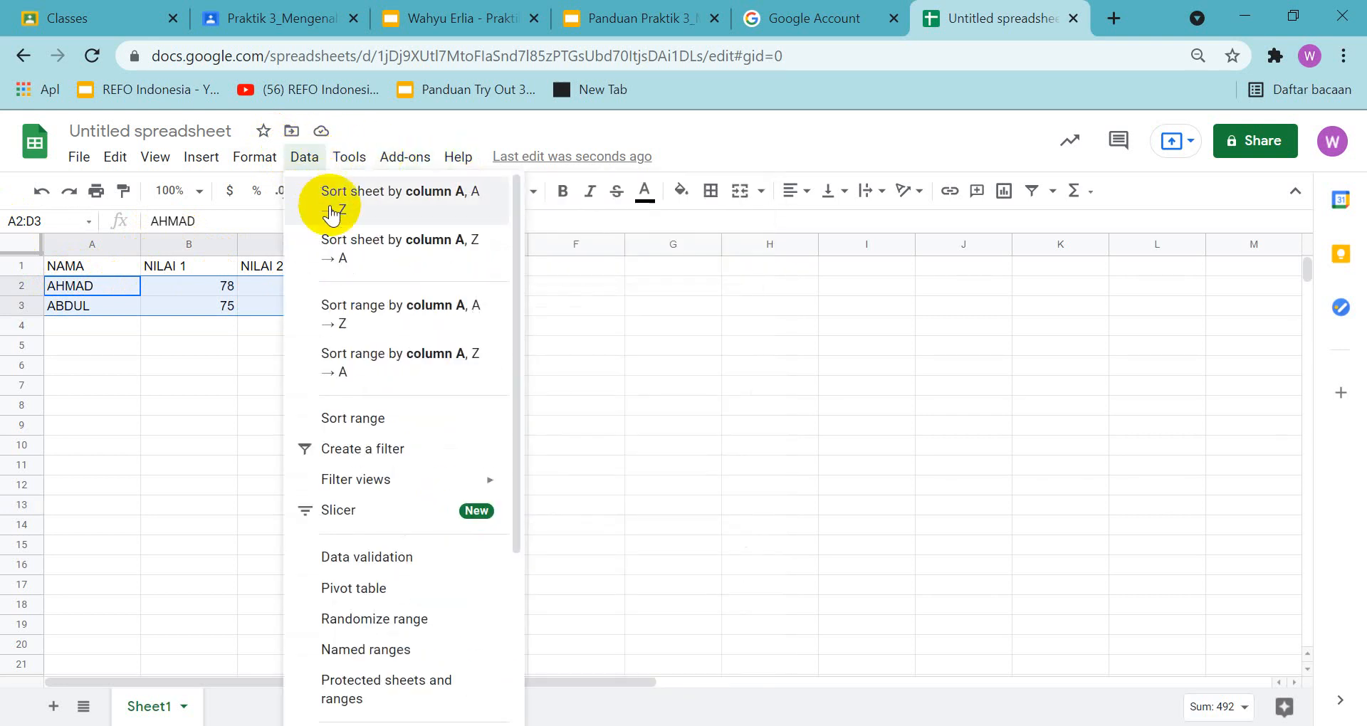
pyautogui.click(391, 311)
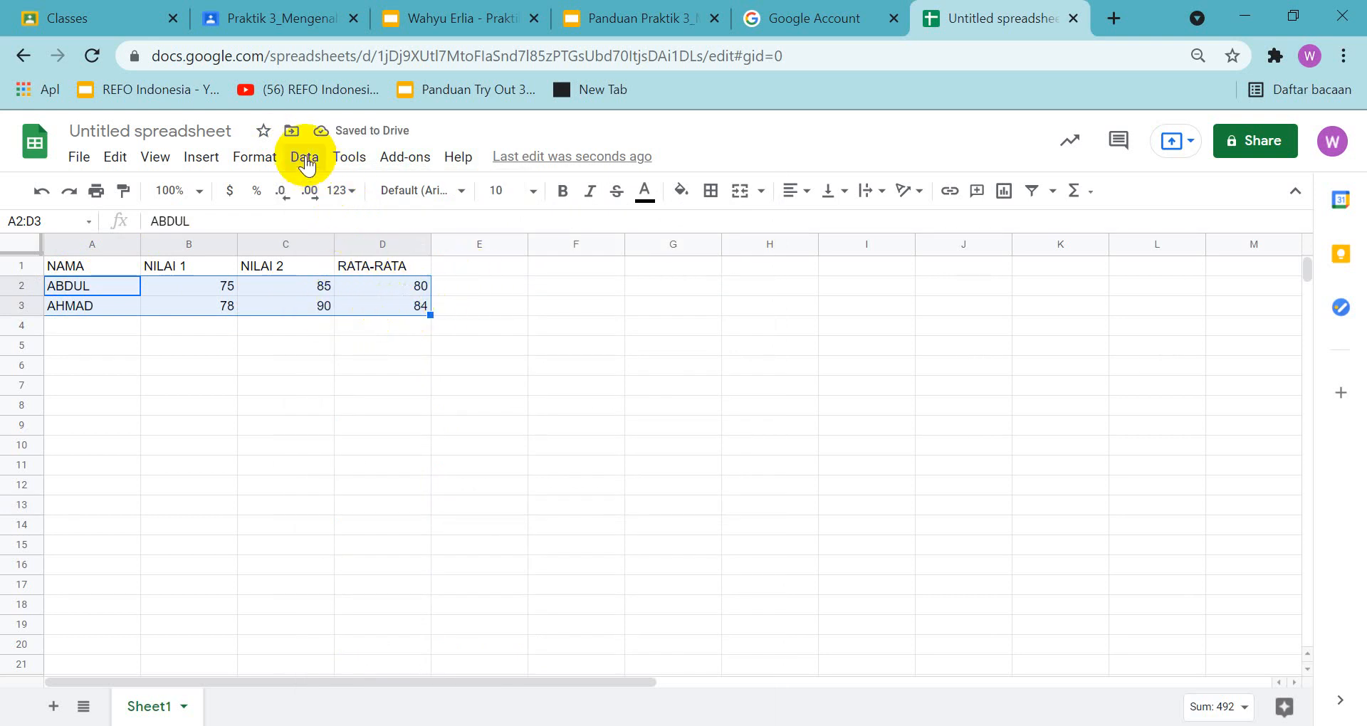
# Recheck the guide's slide 16 example and look over the sort commands available in the spreadsheet
pyautogui.click(657, 11)
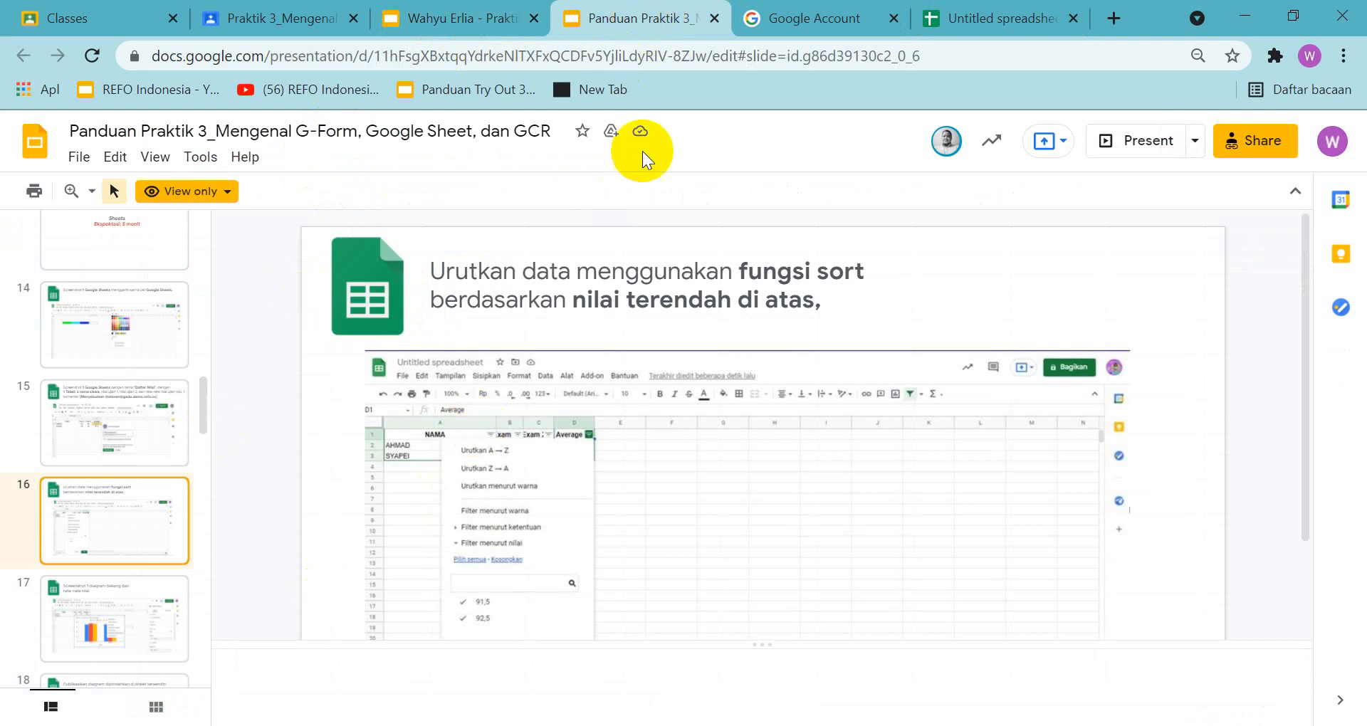
pyautogui.click(981, 13)
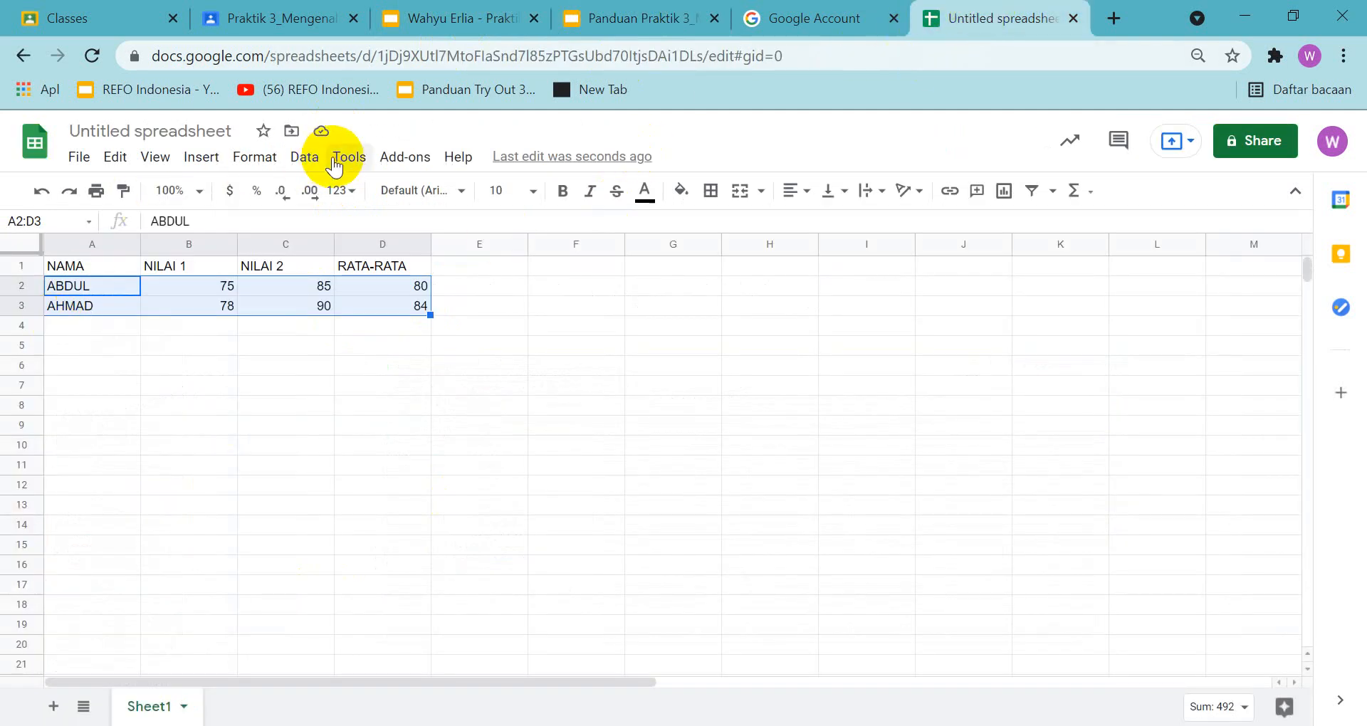
pyautogui.click(314, 163)
pyautogui.moveTo(349, 158)
pyautogui.scroll(-1, 545, 393)
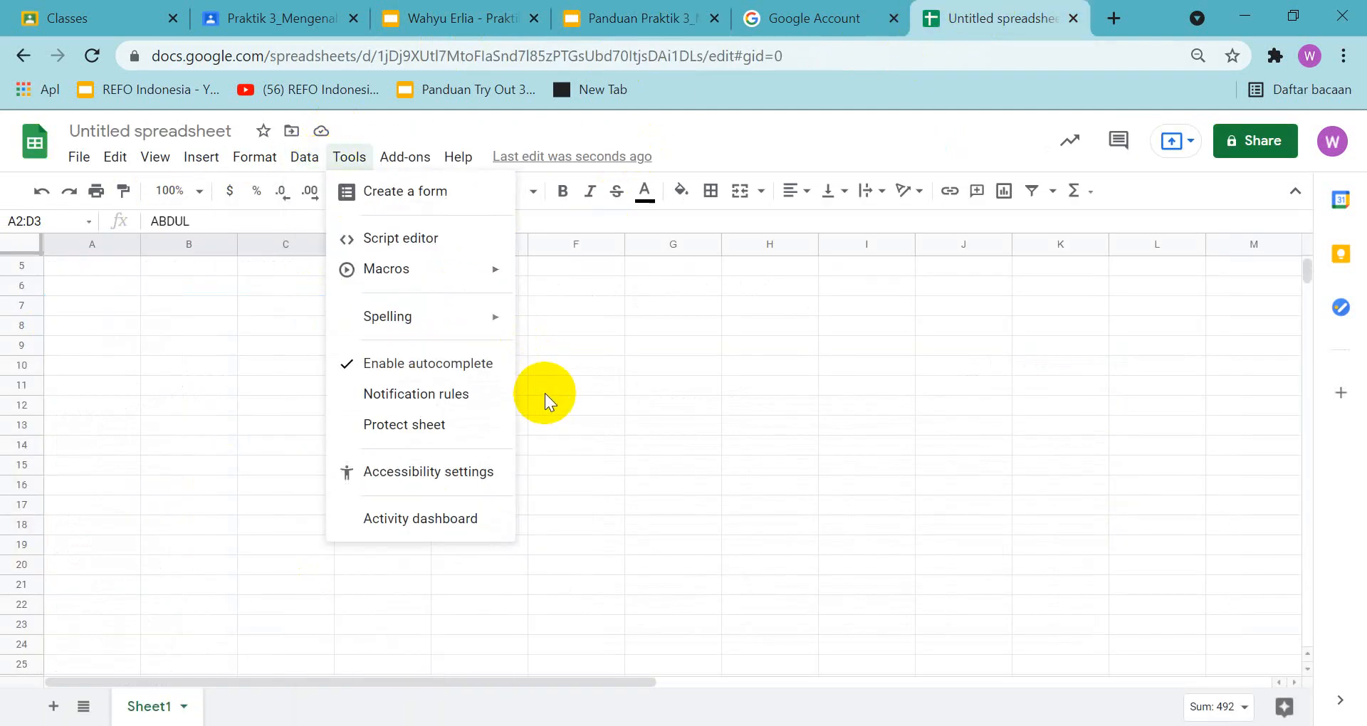
pyautogui.scroll(1, 257, 338)
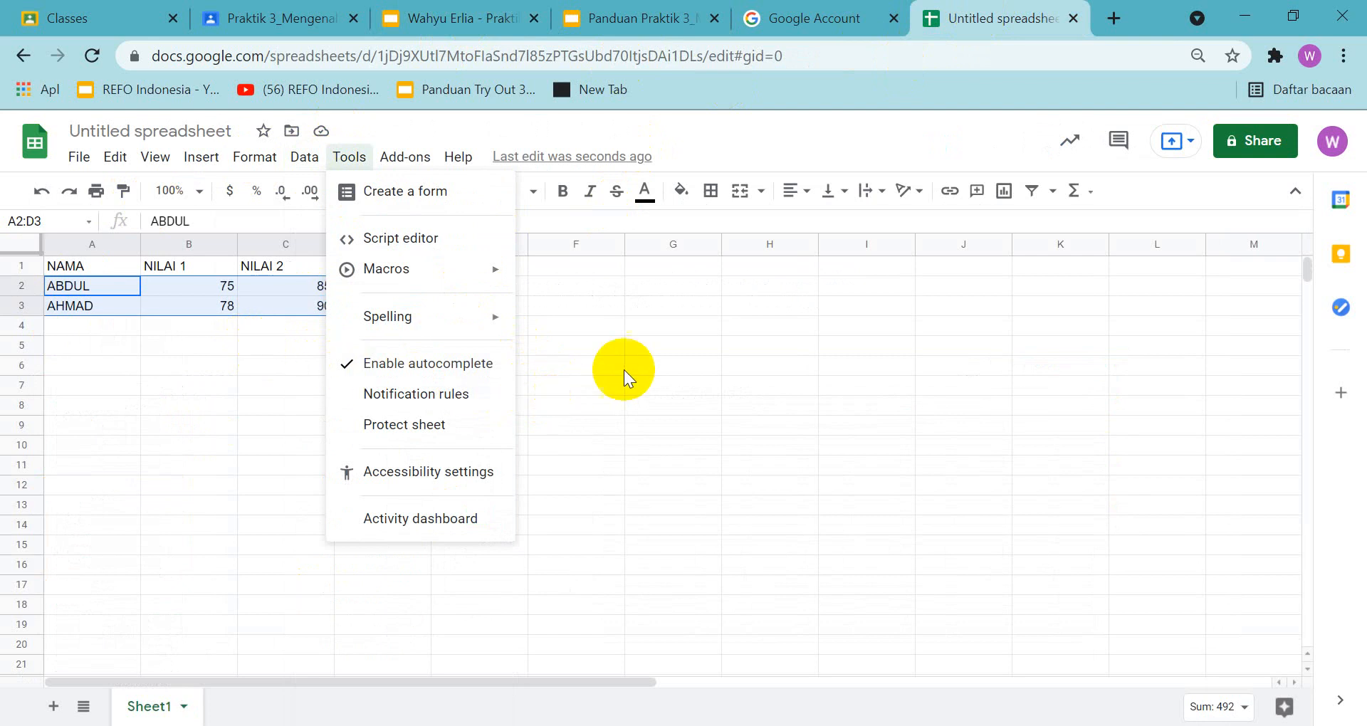
pyautogui.moveTo(303, 158)
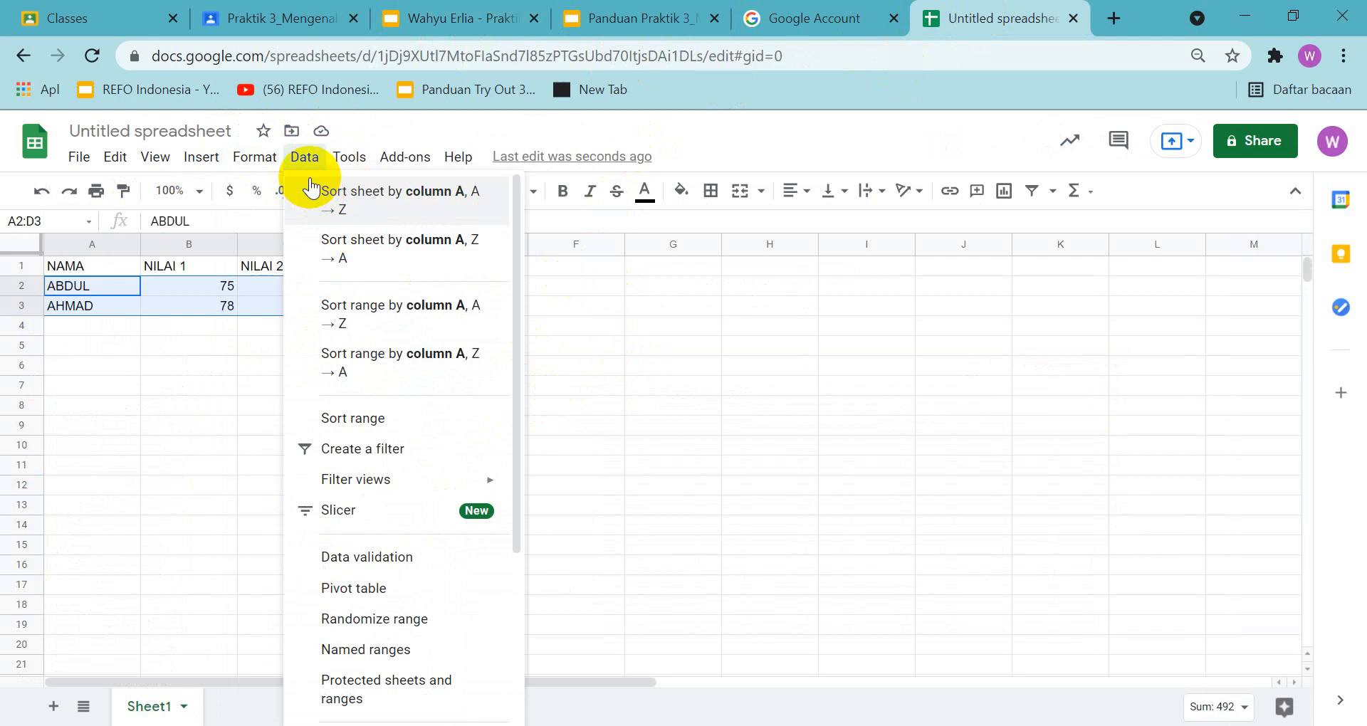
pyautogui.click(578, 348)
# Select D2, display the sort commands for column D, and copy a screenshot of the spreadsheet window to the clipboard
pyautogui.click(403, 289)
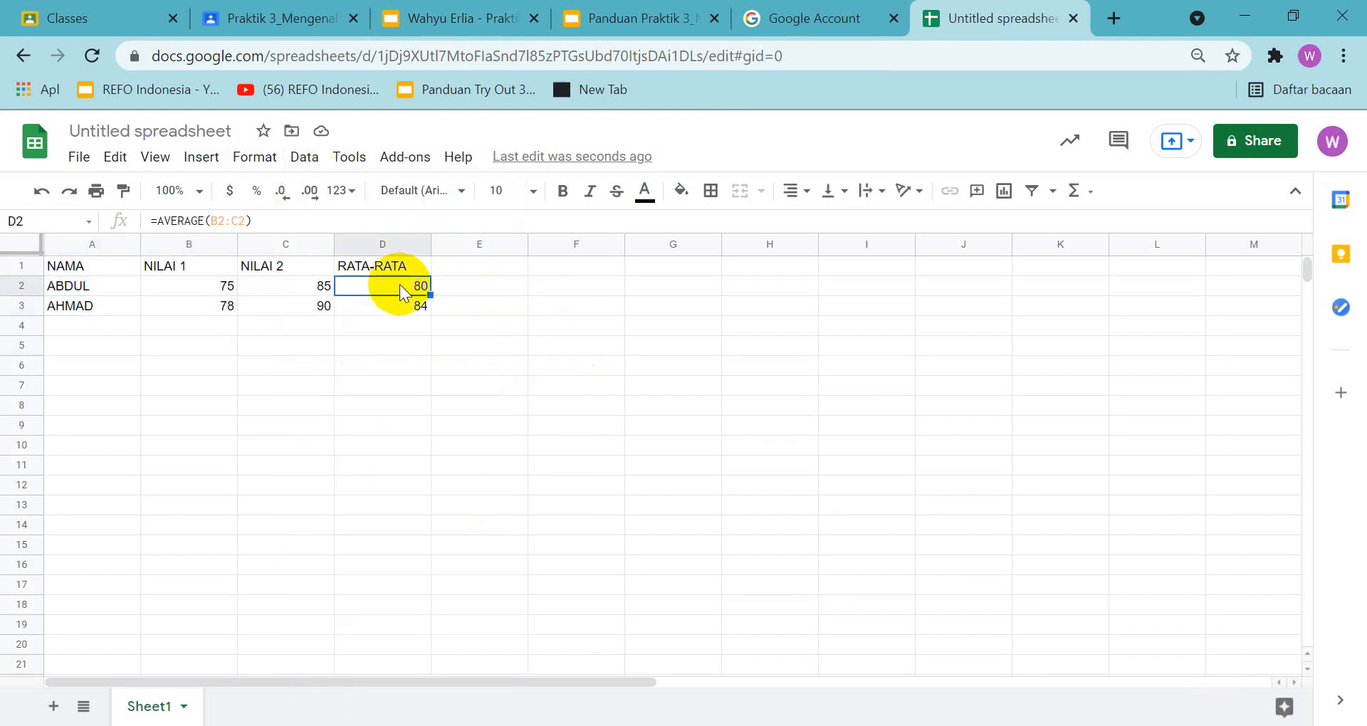
pyautogui.click(299, 160)
pyautogui.scroll(-2, 492, 386)
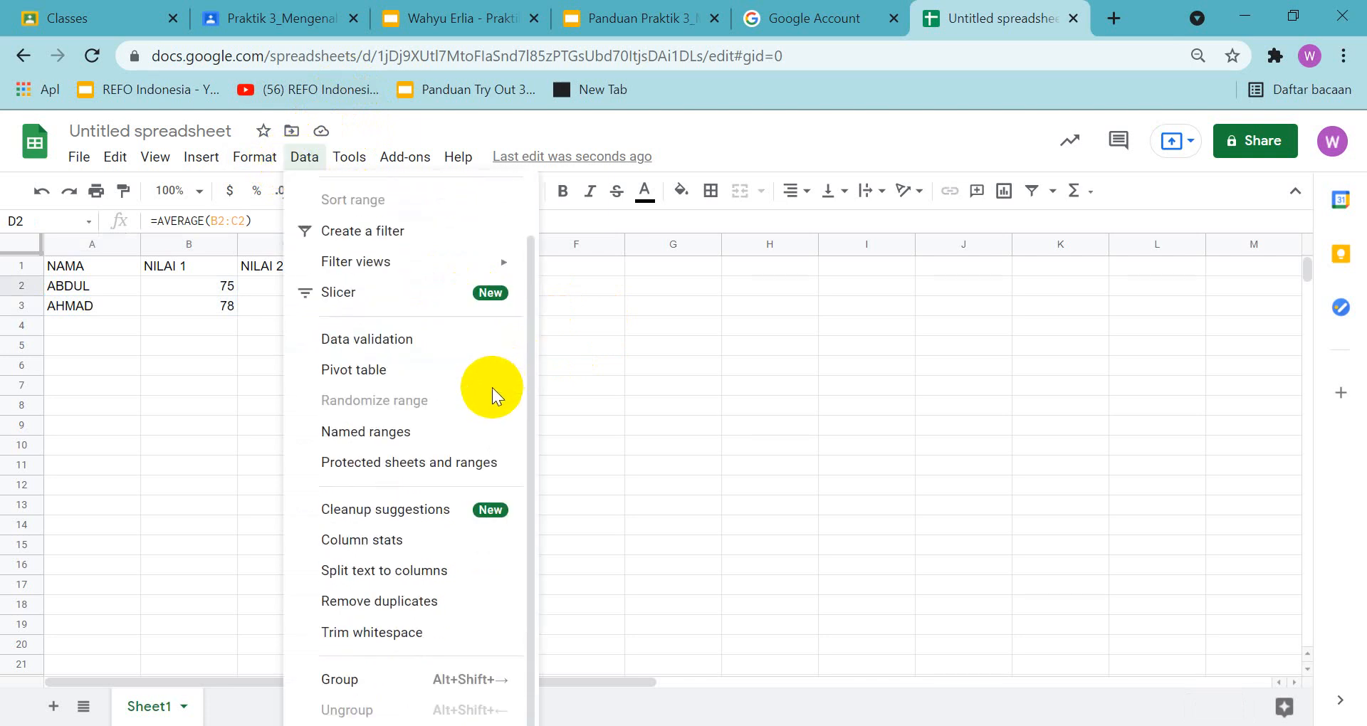
pyautogui.scroll(2, 491, 390)
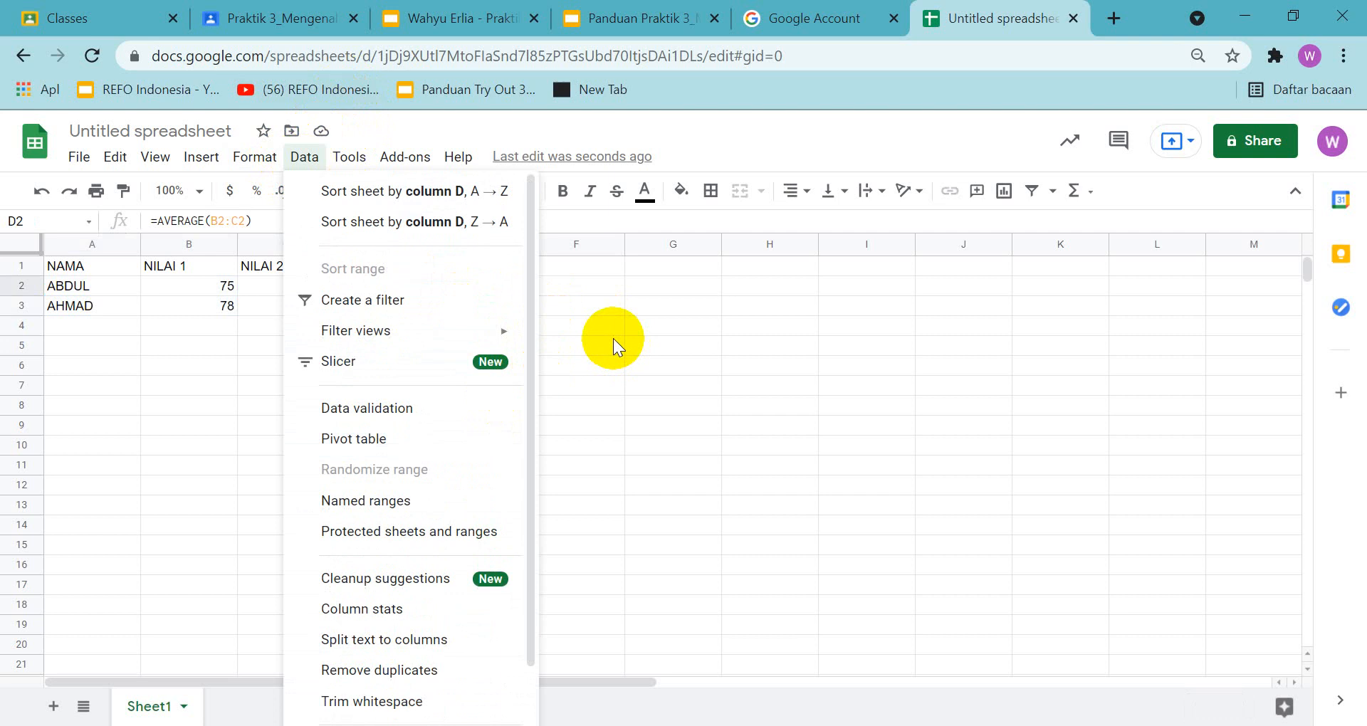
pyautogui.press('Print')
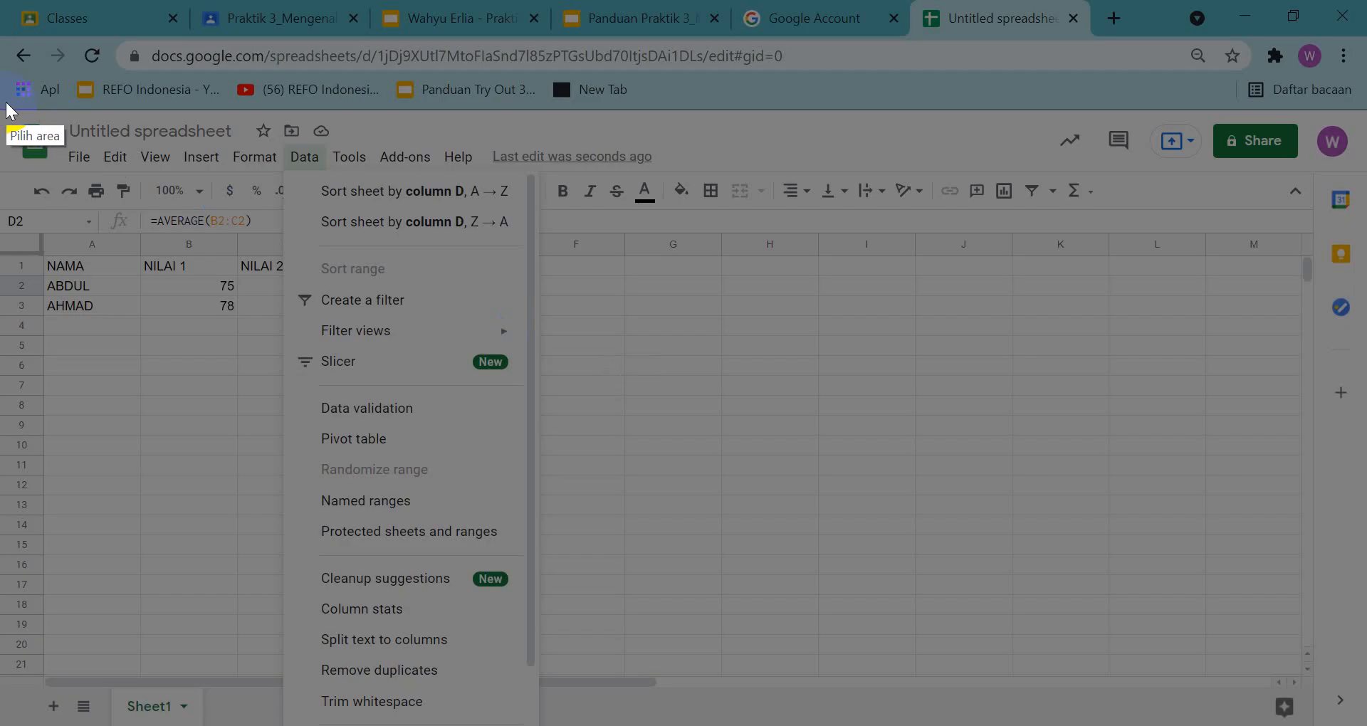
pyautogui.moveTo(7, 48)
pyautogui.mouseDown()
pyautogui.moveTo(1343, 678)
pyautogui.moveTo(1337, 724)
pyautogui.moveTo(1297, 669)
pyautogui.moveTo(1328, 722)
pyautogui.mouseUp()
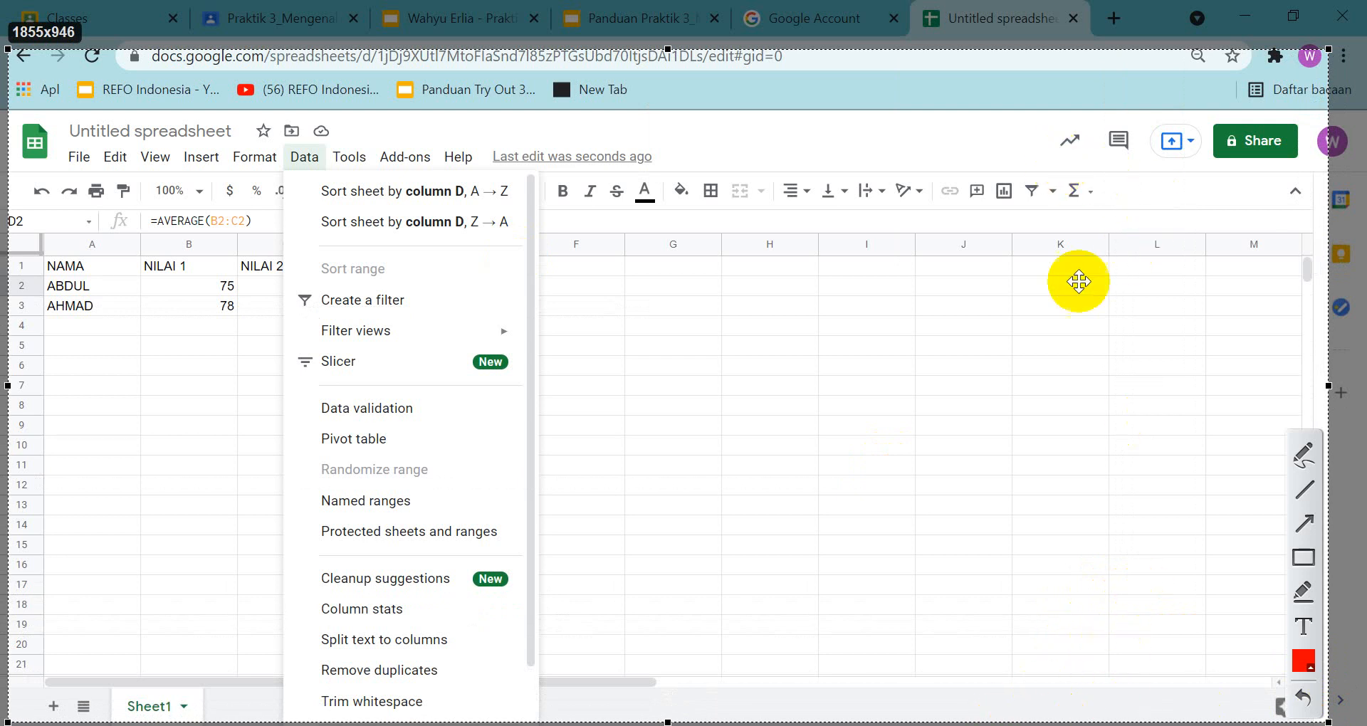
pyautogui.click(1279, 707)
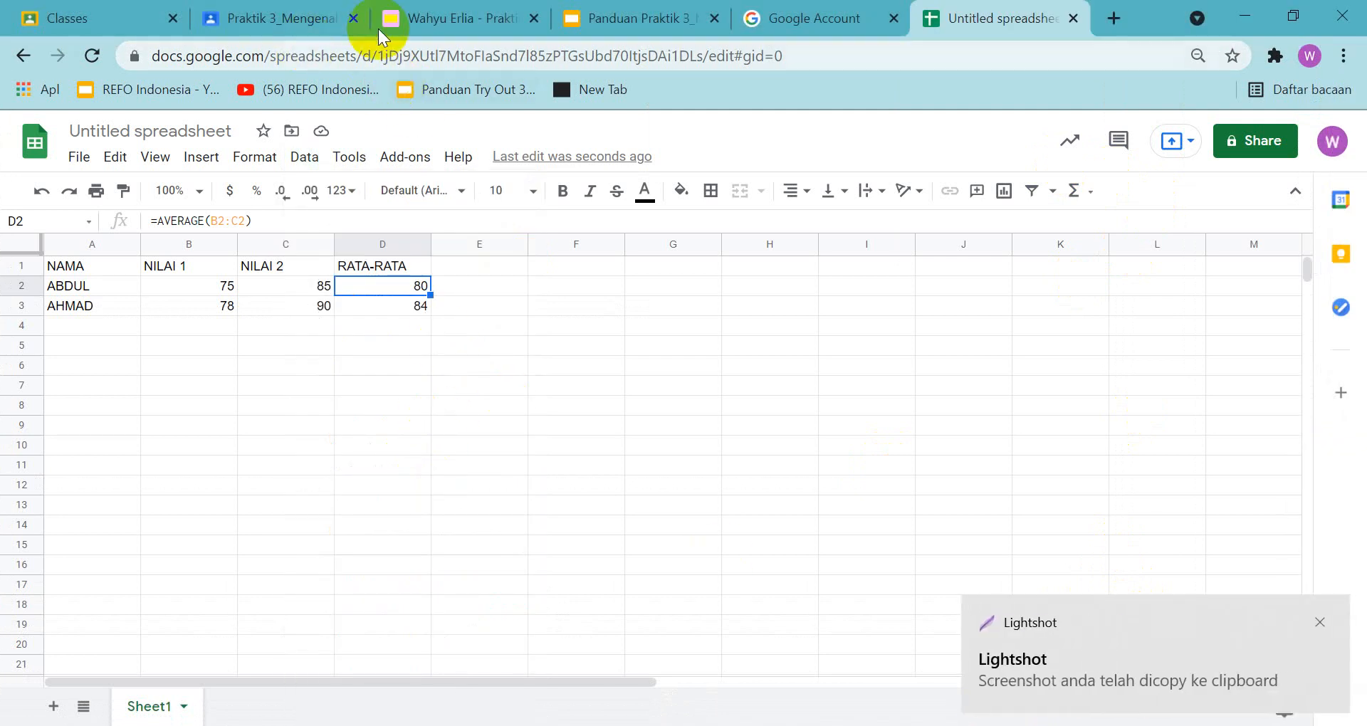
# Paste the sorting screenshot into slide 16 of the answer presentation
pyautogui.click(428, 19)
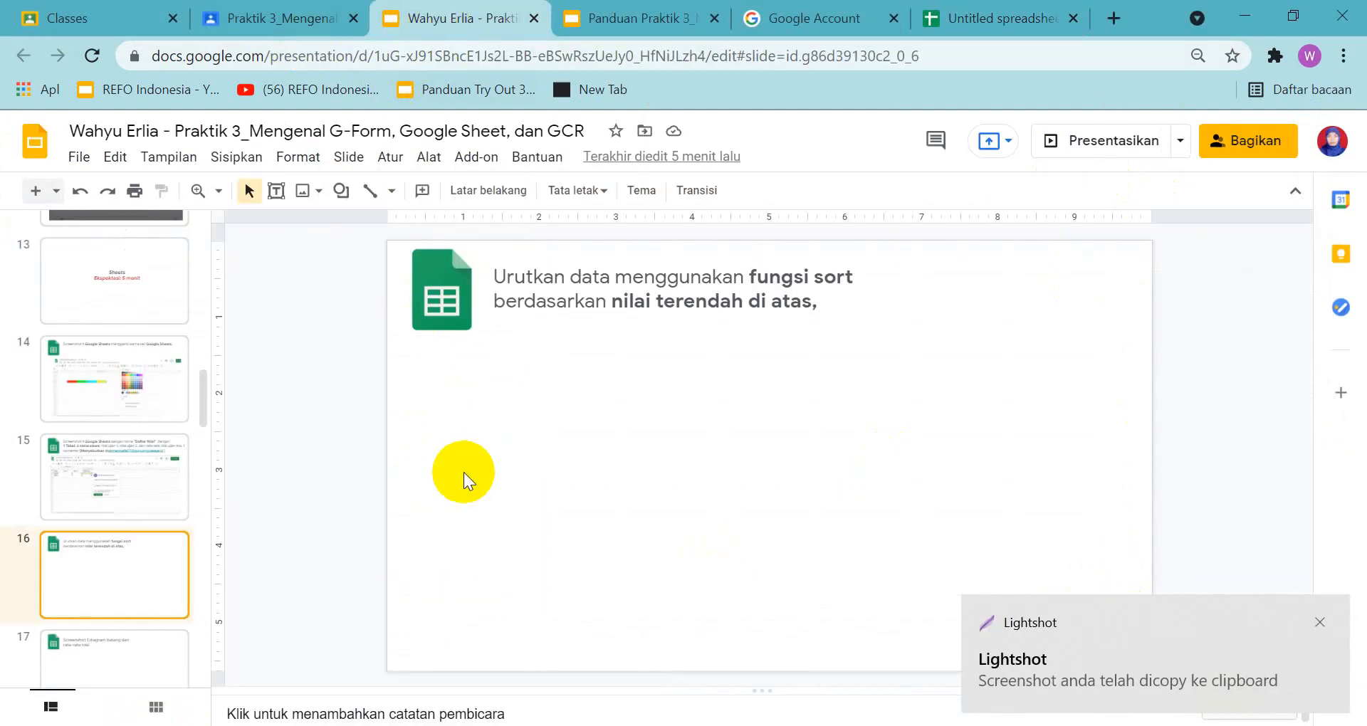
pyautogui.hotkey('ctrl', 'v')
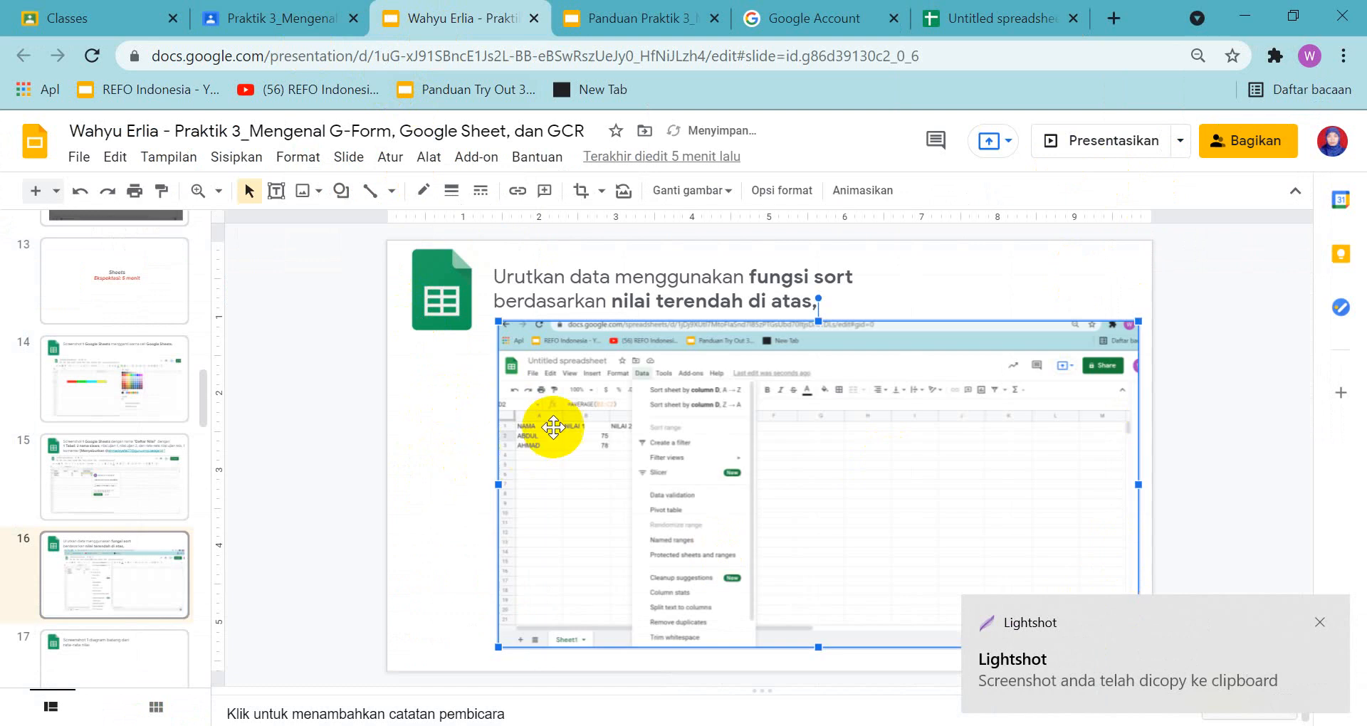
pyautogui.click(984, 286)
# Review the slide 17 task and the guide's bar chart example for the average grades
pyautogui.click(125, 644)
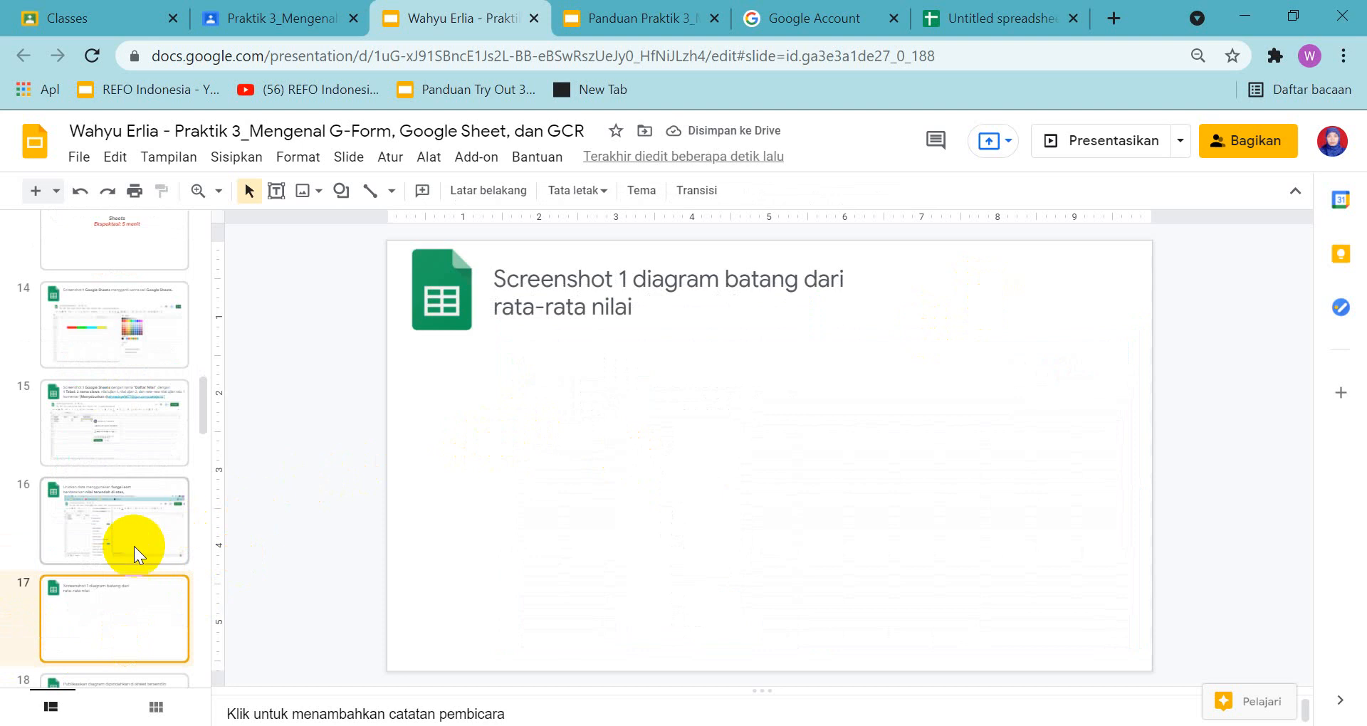
pyautogui.click(153, 516)
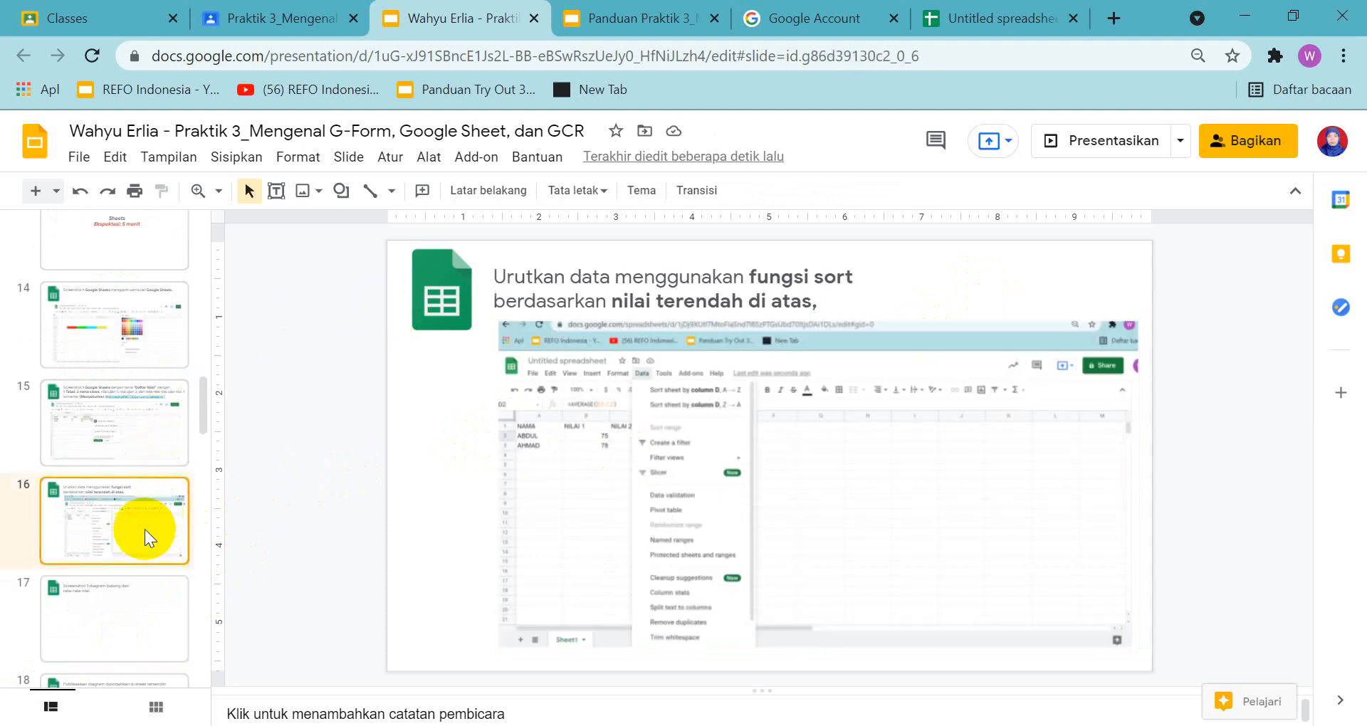
pyautogui.click(637, 21)
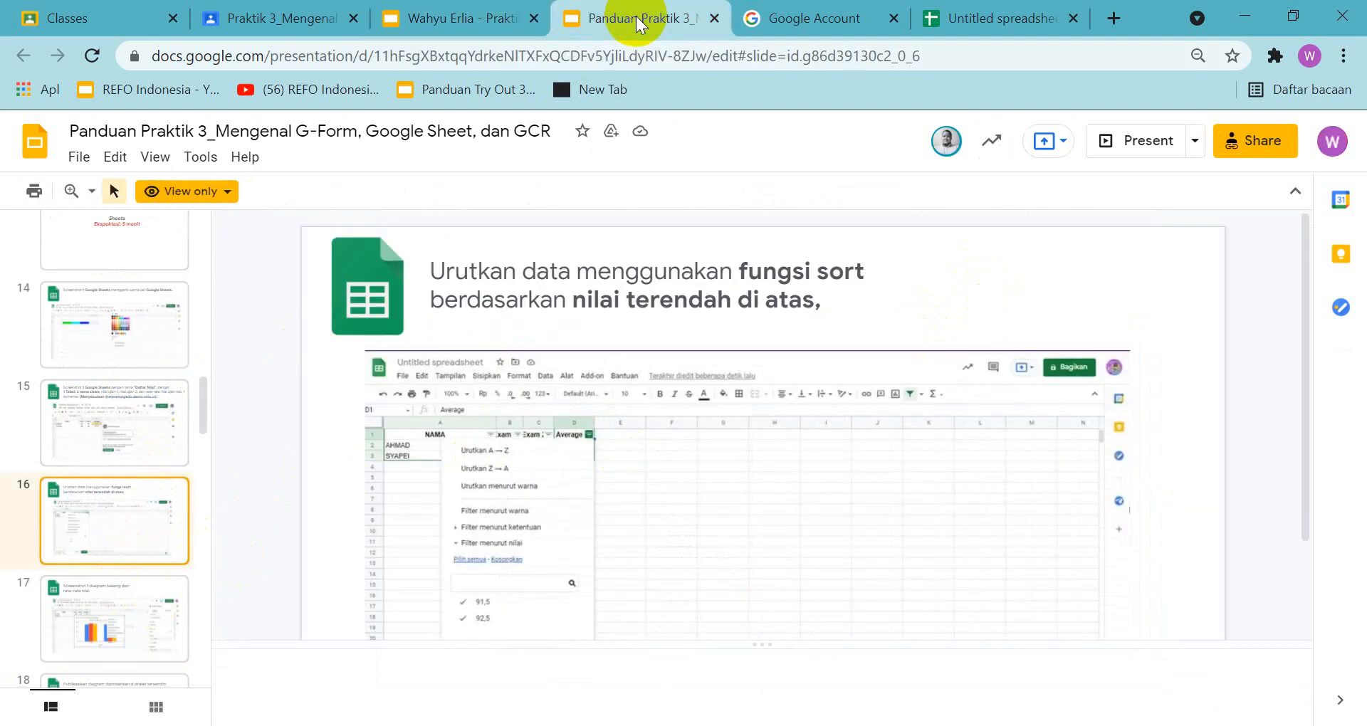
pyautogui.scroll(-2, 560, 342)
pyautogui.click(165, 618)
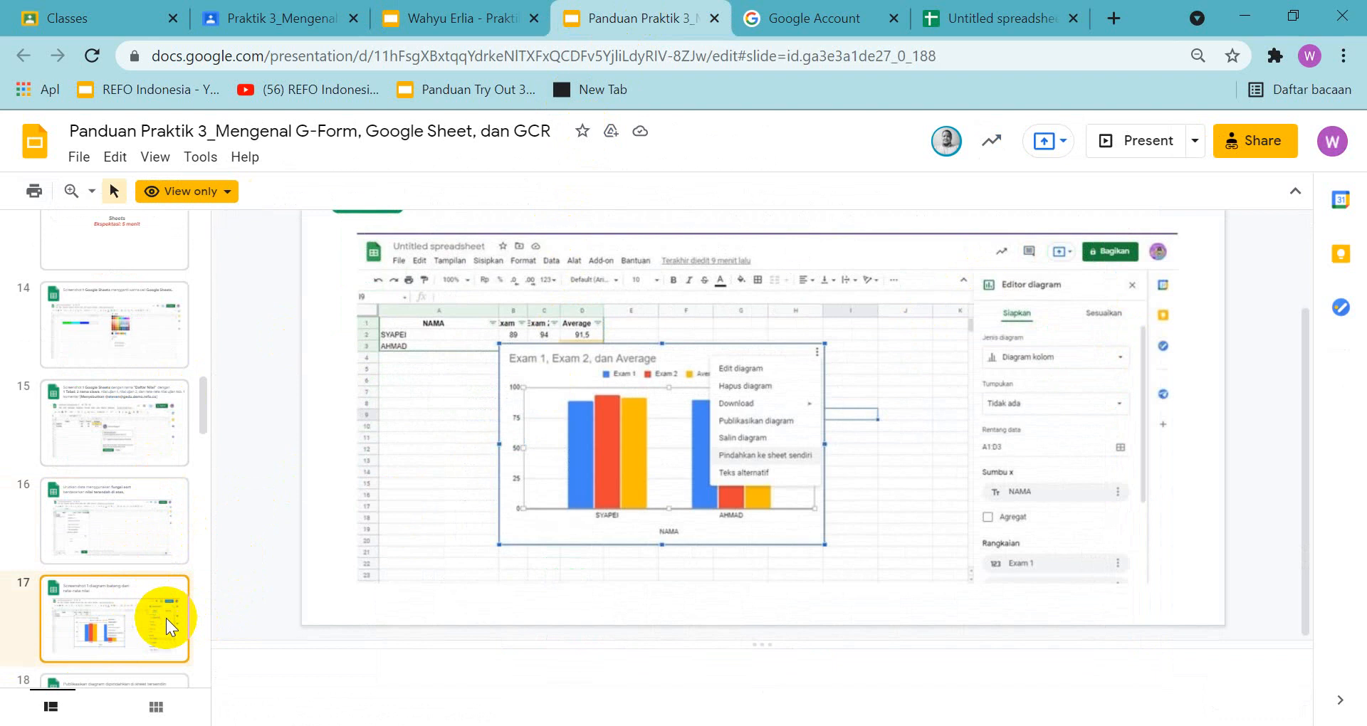
pyautogui.scroll(2, 426, 399)
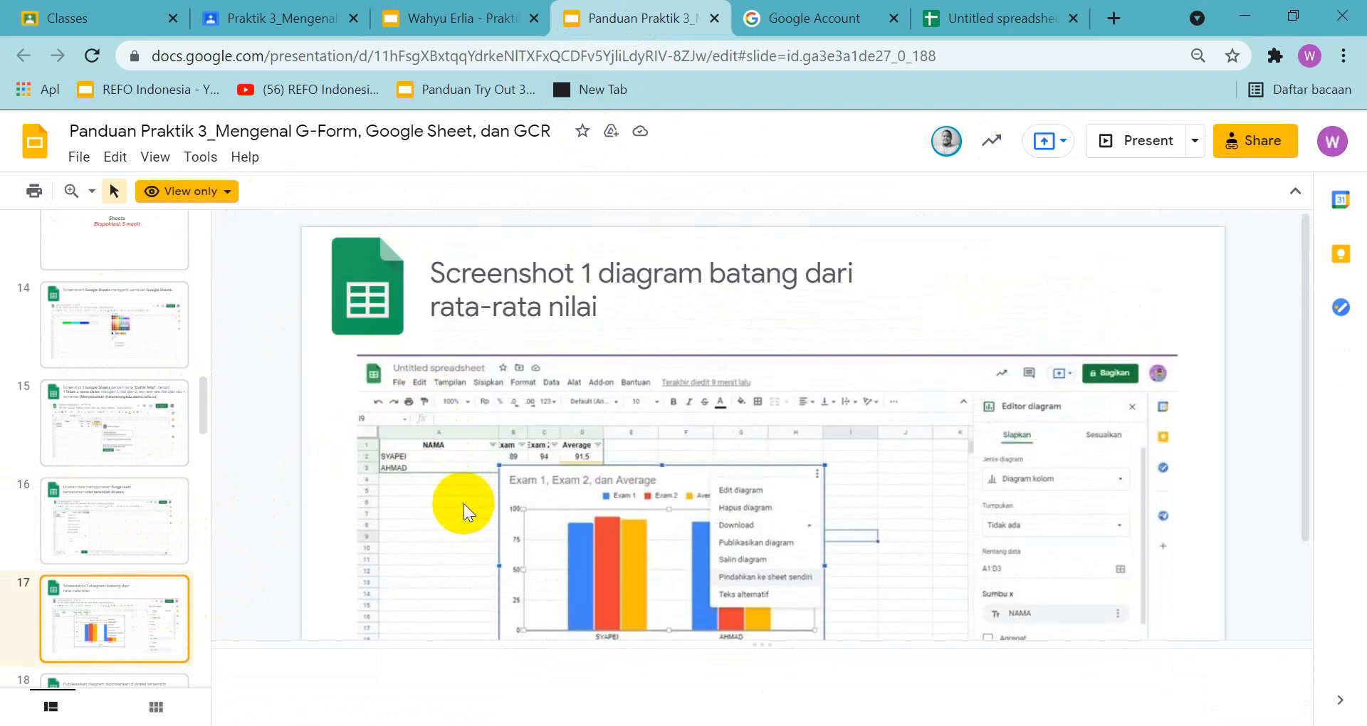
pyautogui.scroll(-2, 463, 526)
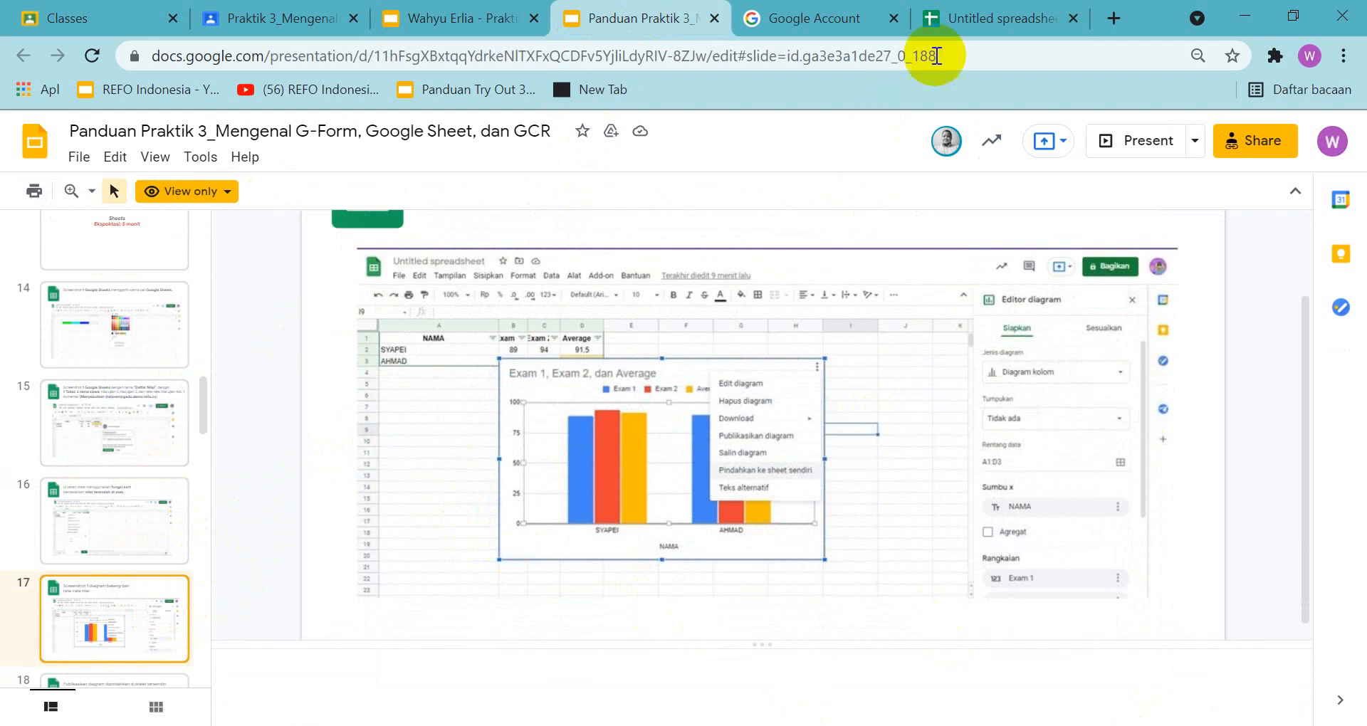
# Insert a column chart of the average grades in D2:D3 and move it so the first student's row is uncovered
pyautogui.click(961, 20)
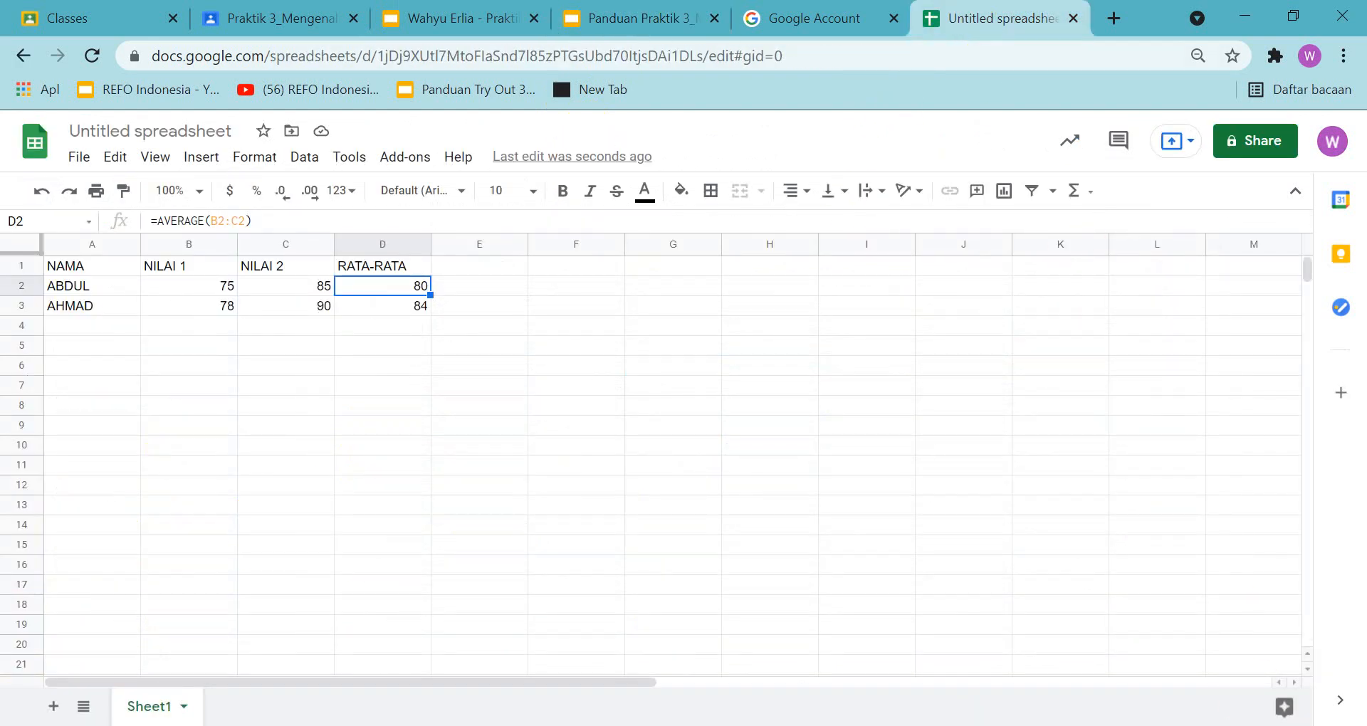
pyautogui.click(531, 319)
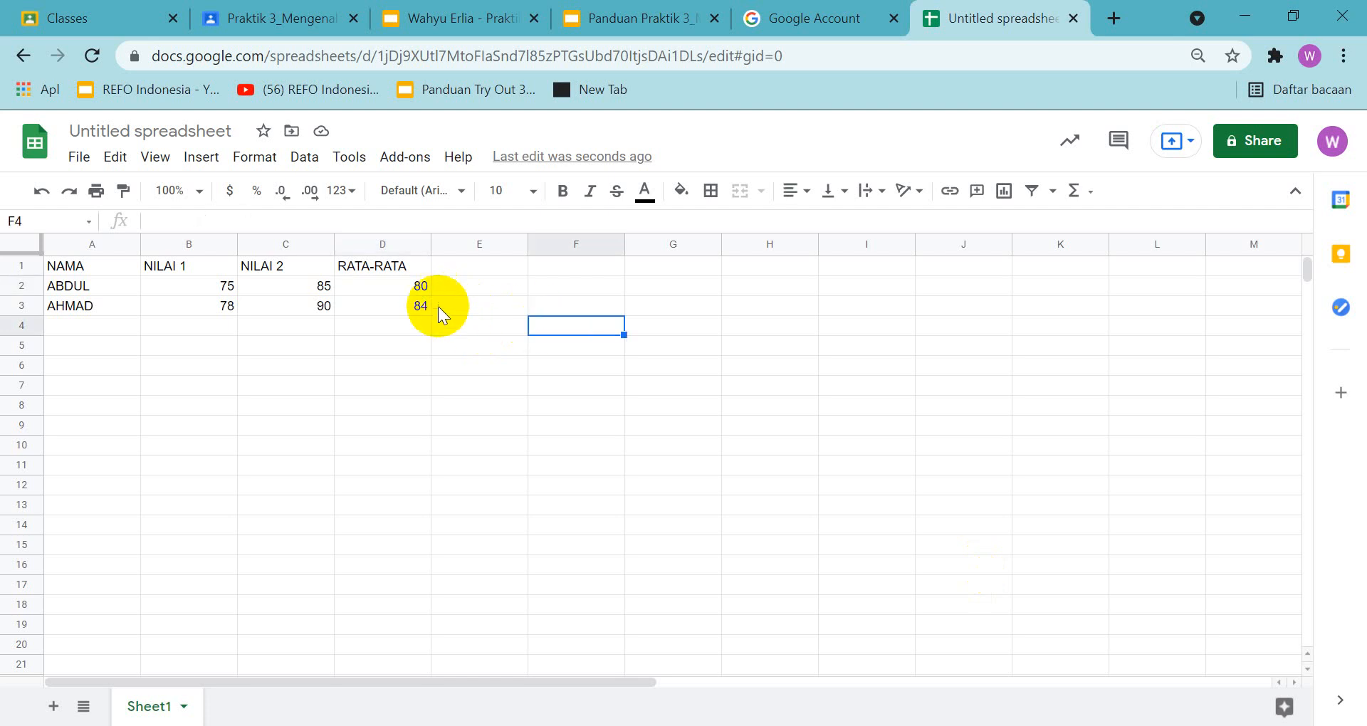
pyautogui.click(392, 269)
pyautogui.click(386, 287)
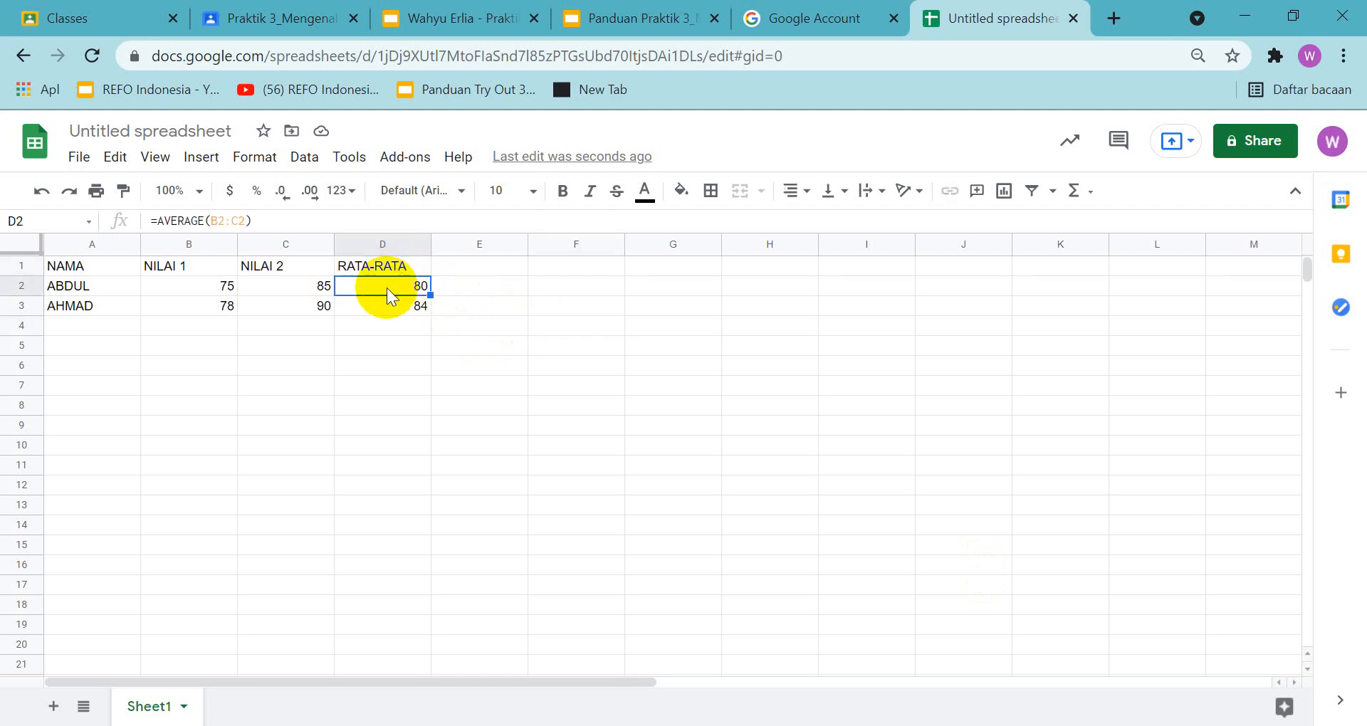
pyautogui.hotkey('shift', 'Down')
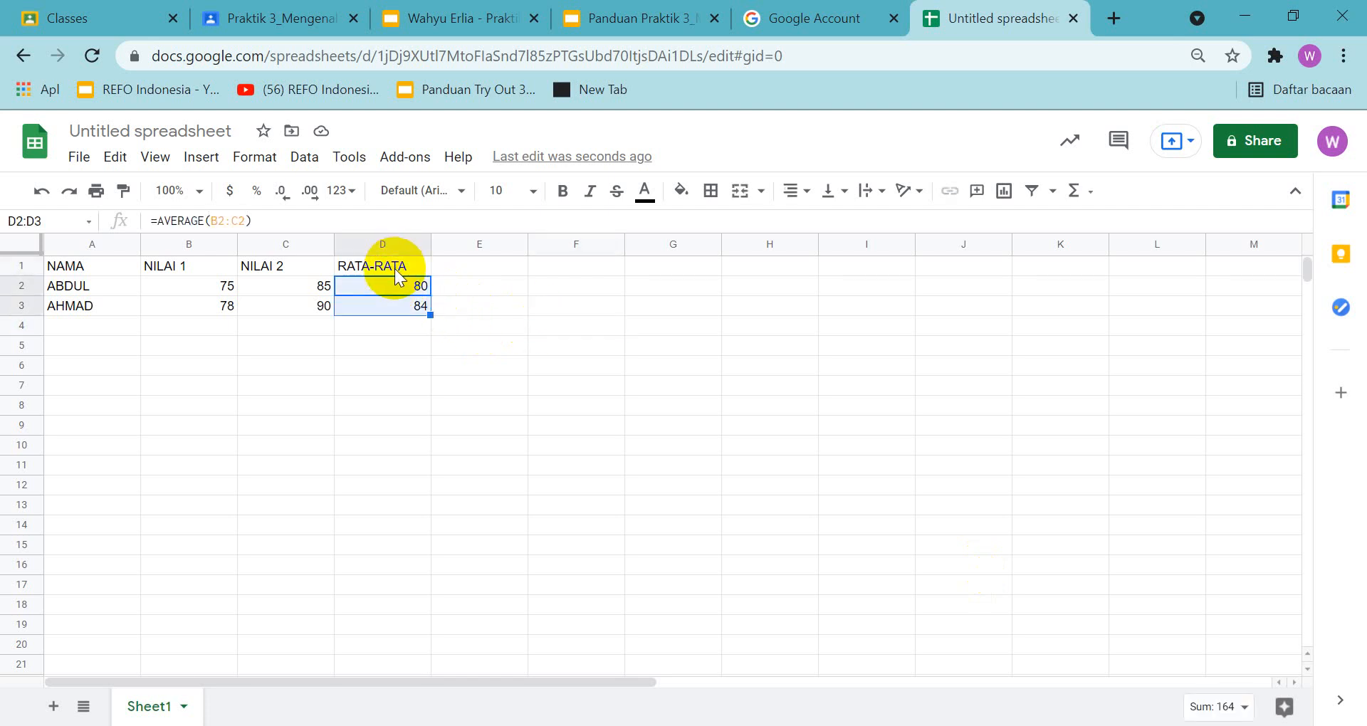
pyautogui.click(1007, 207)
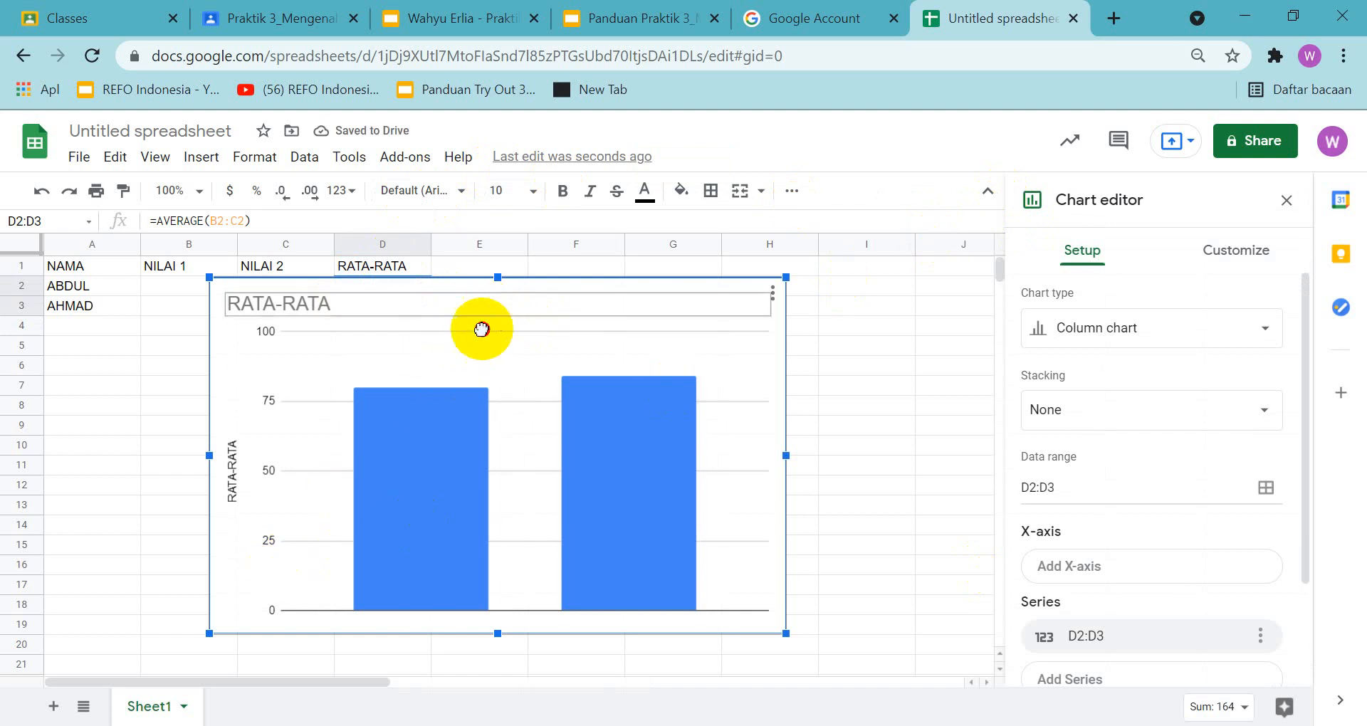
pyautogui.moveTo(481, 329); pyautogui.dragTo(597, 345)
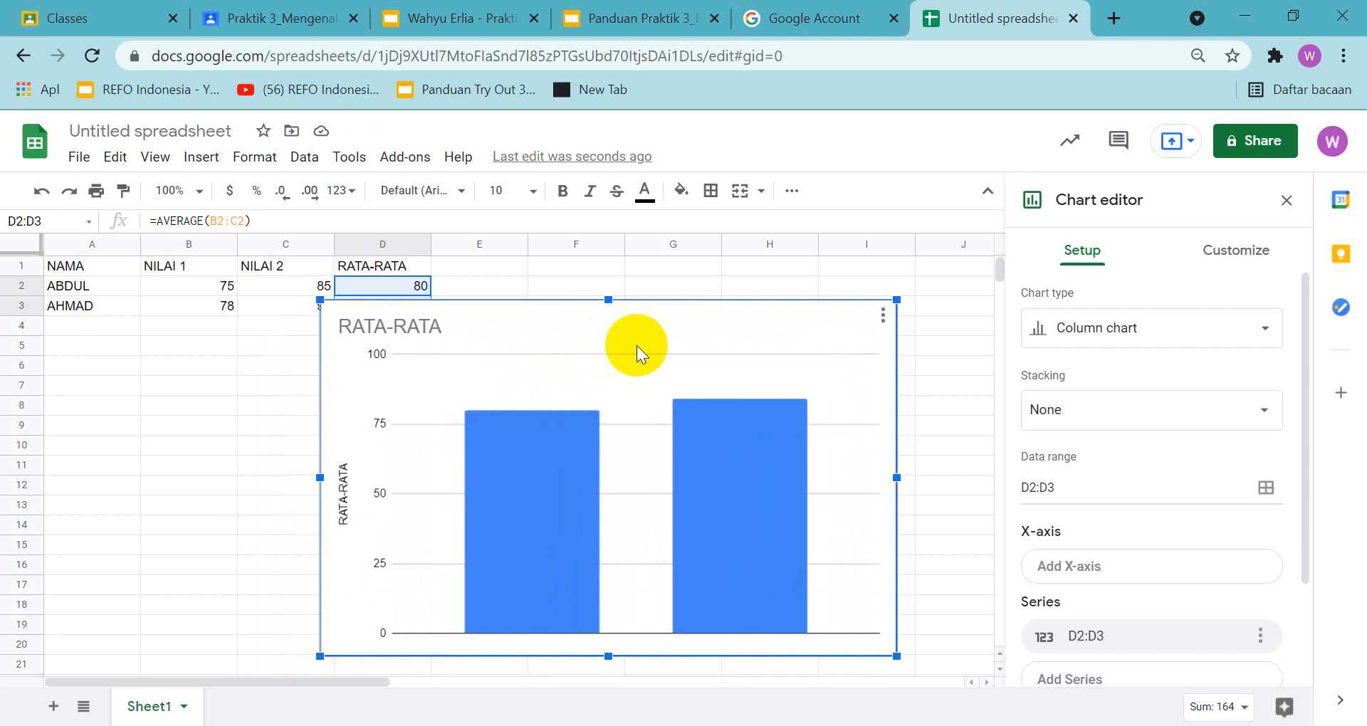
# Shrink the D2:D3 chart so both students' rows are uncovered, and compare it with the guide's slide 17 example
pyautogui.moveTo(896, 300); pyautogui.dragTo(838, 345)
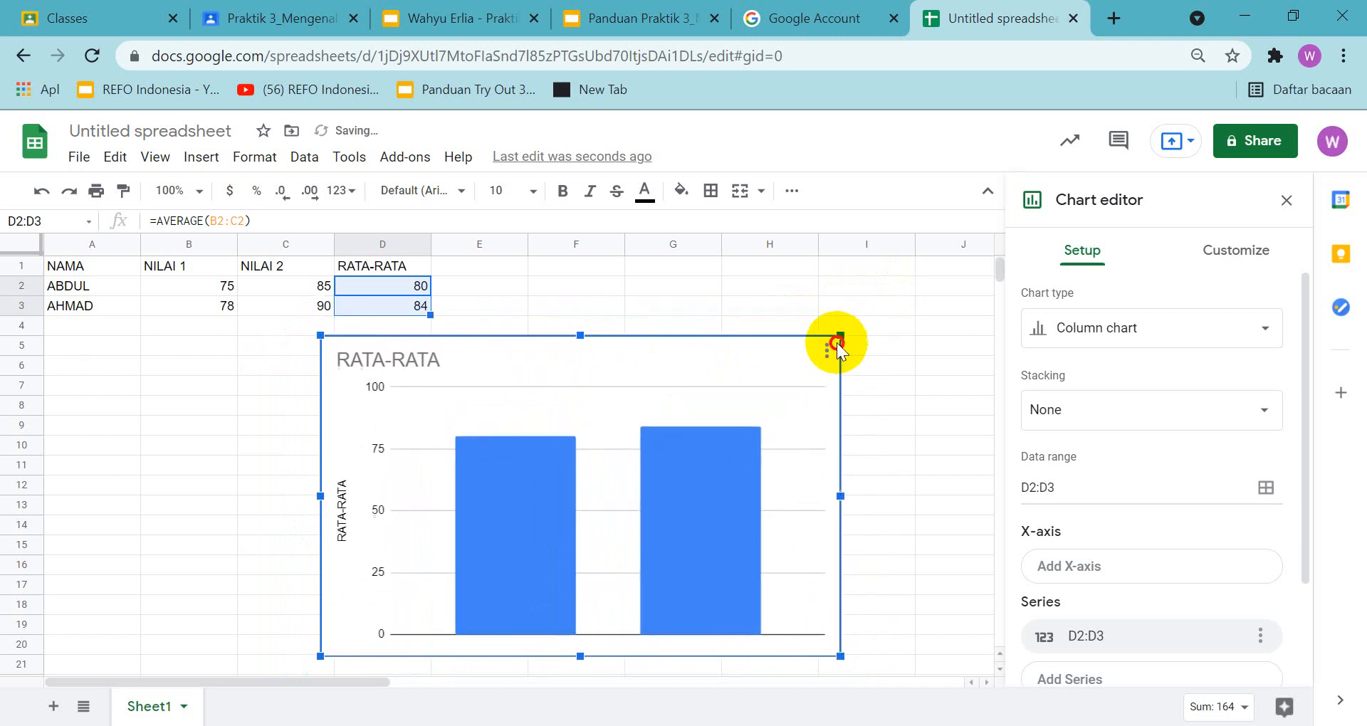
pyautogui.click(609, 25)
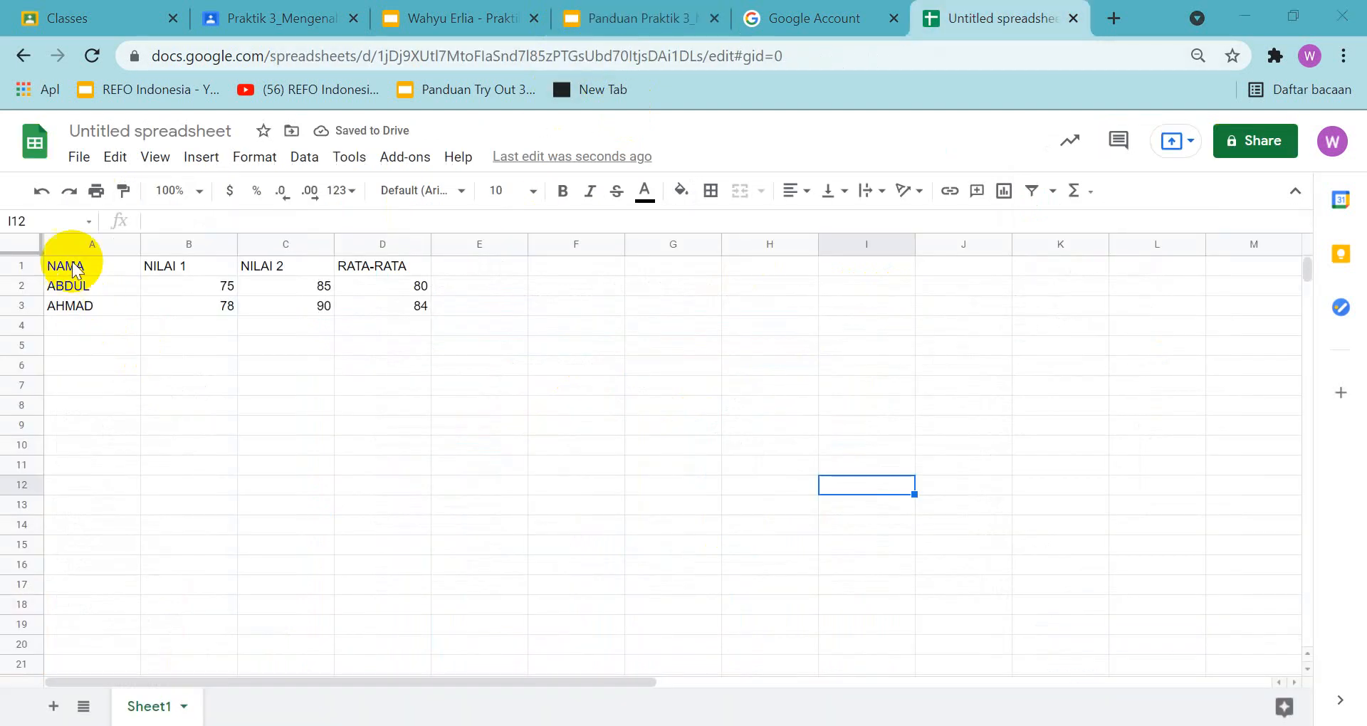
# Insert a column chart of A1:D3 with rows and columns unswitched, grouping the bars by student as in the guide's example
pyautogui.moveTo(75, 262); pyautogui.dragTo(397, 307)
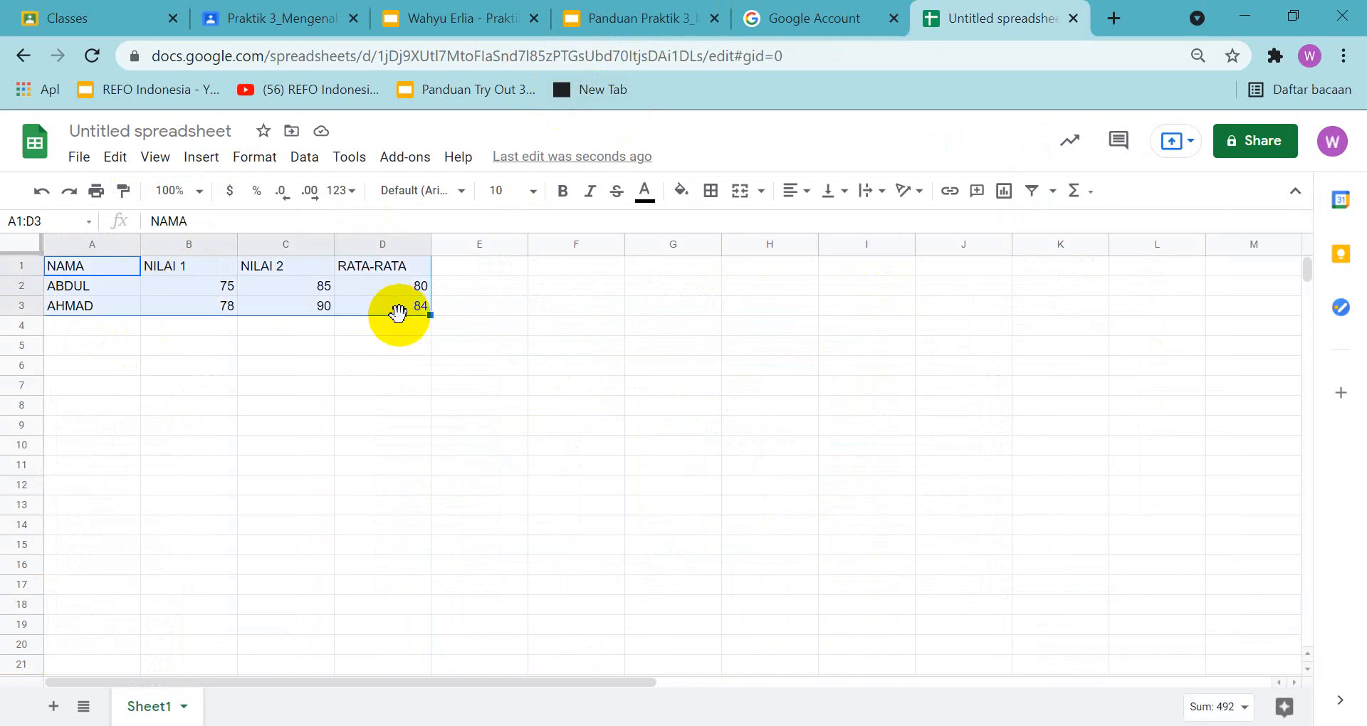
pyautogui.click(1004, 193)
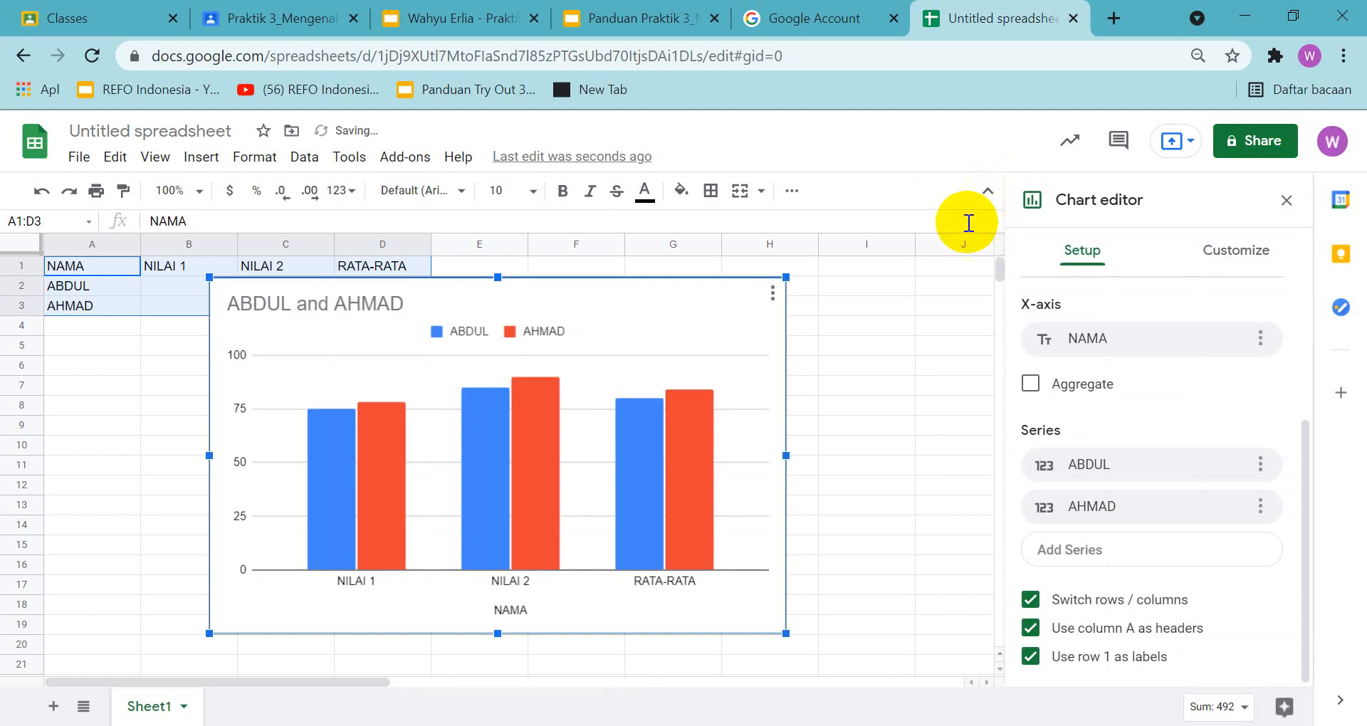
pyautogui.click(637, 23)
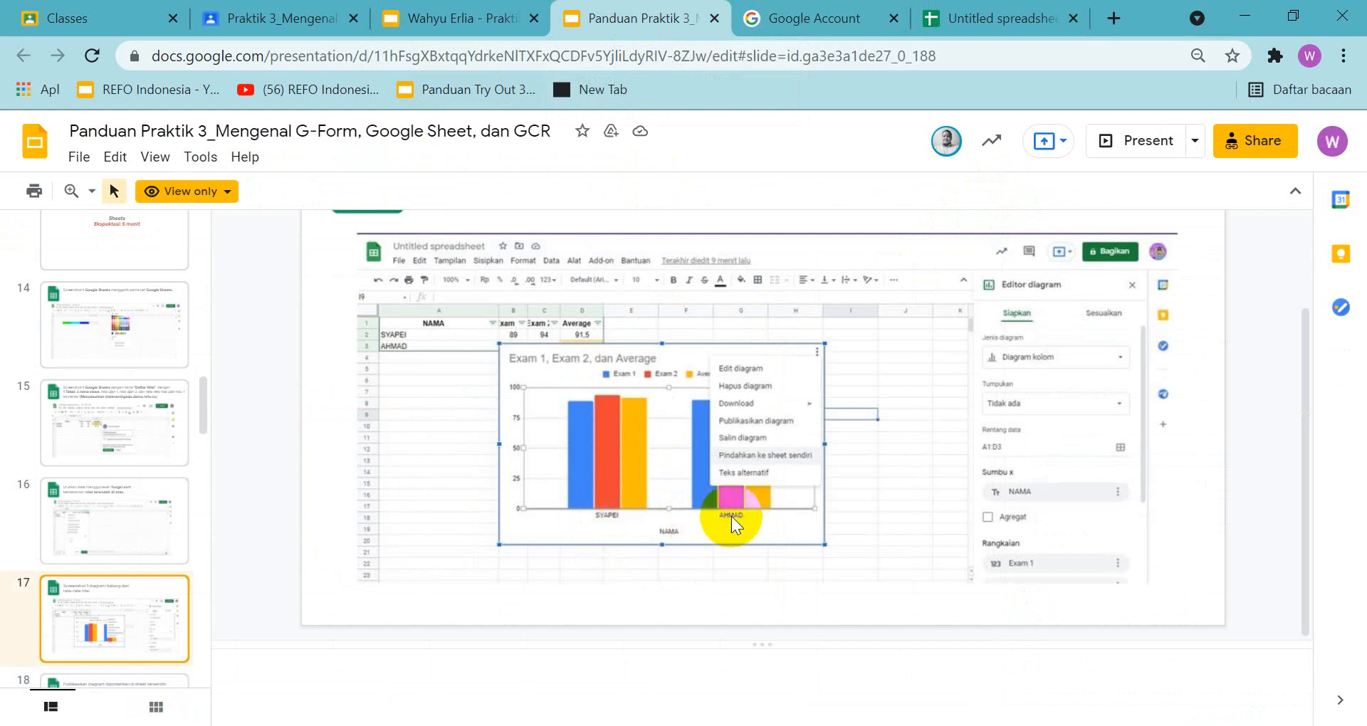
pyautogui.click(968, 34)
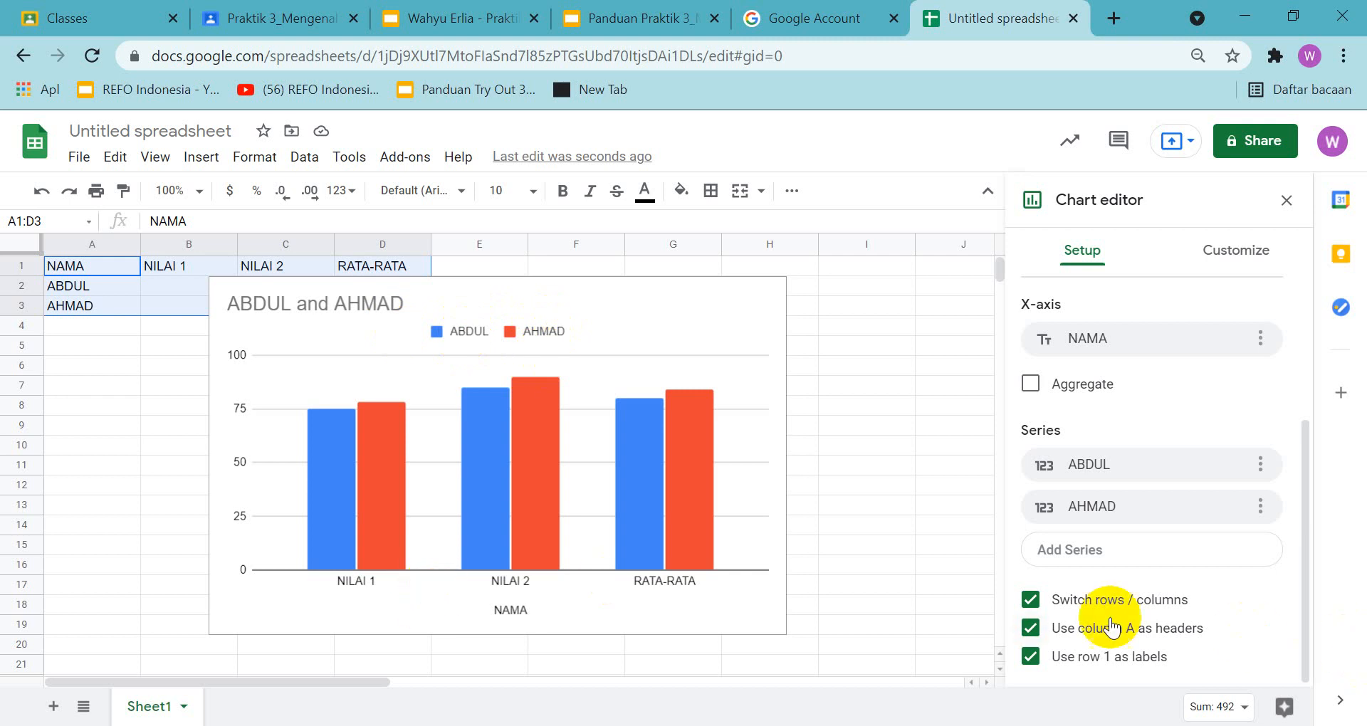
pyautogui.click(1075, 604)
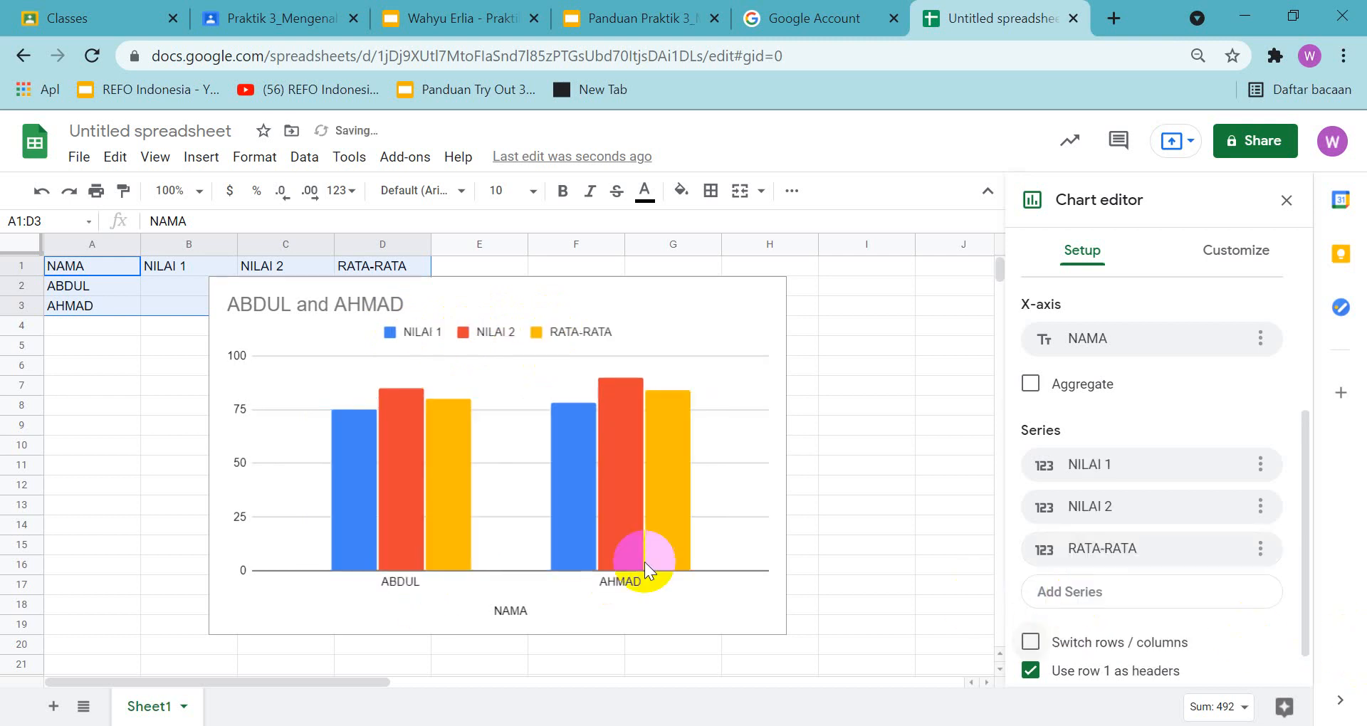
# Compare the new chart with the slide 17 task and example in the guide
pyautogui.click(650, 25)
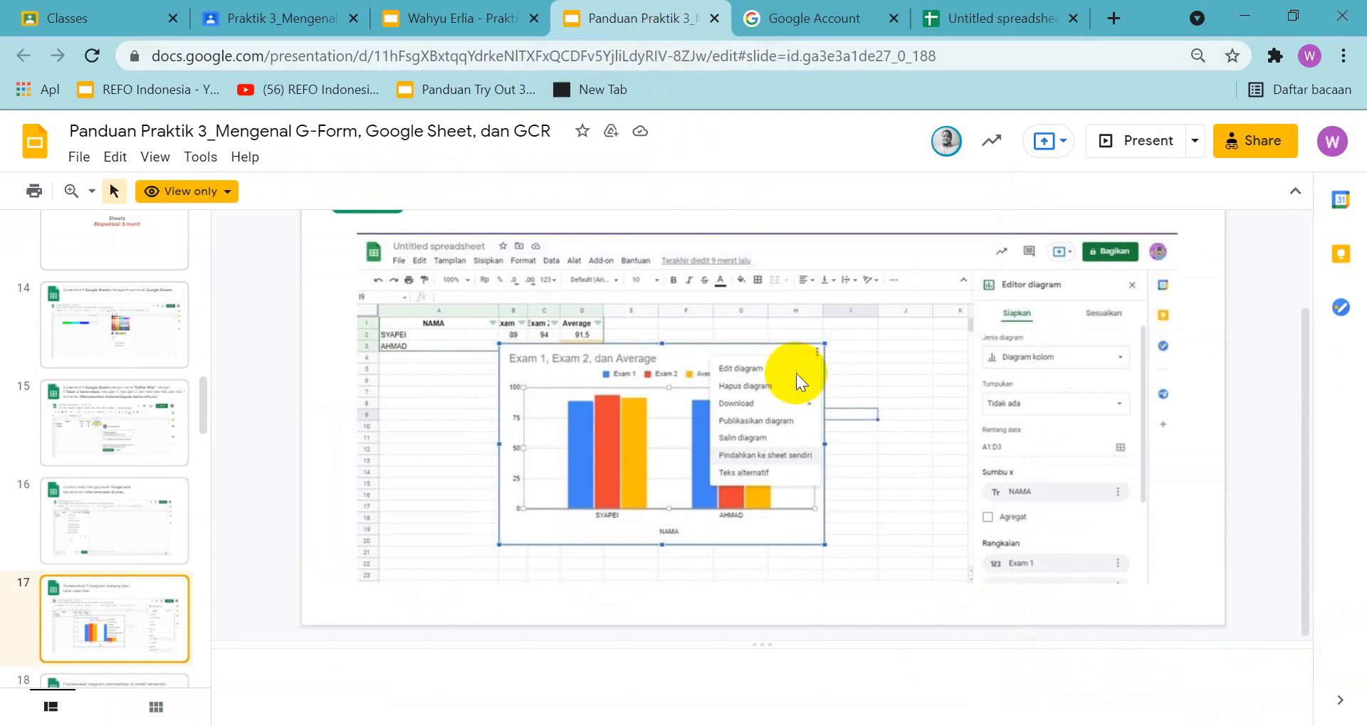
pyautogui.scroll(2, 833, 381)
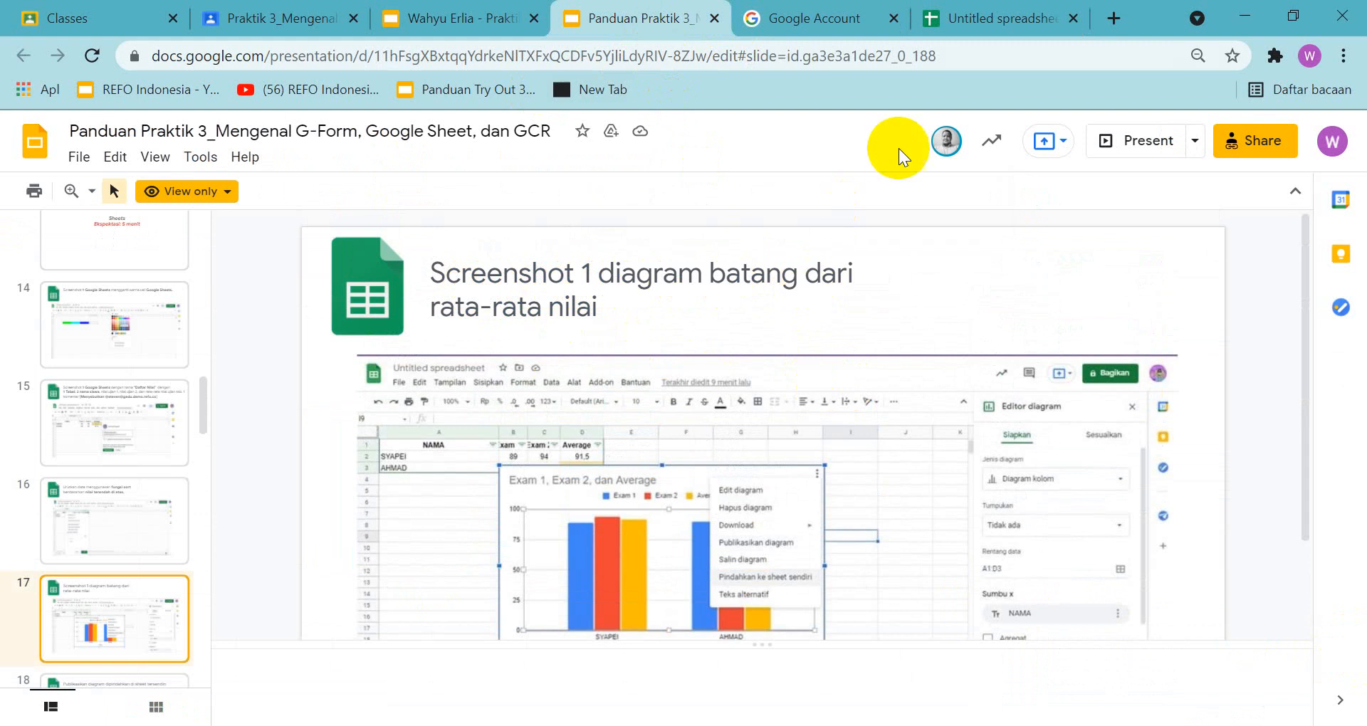
pyautogui.click(994, 23)
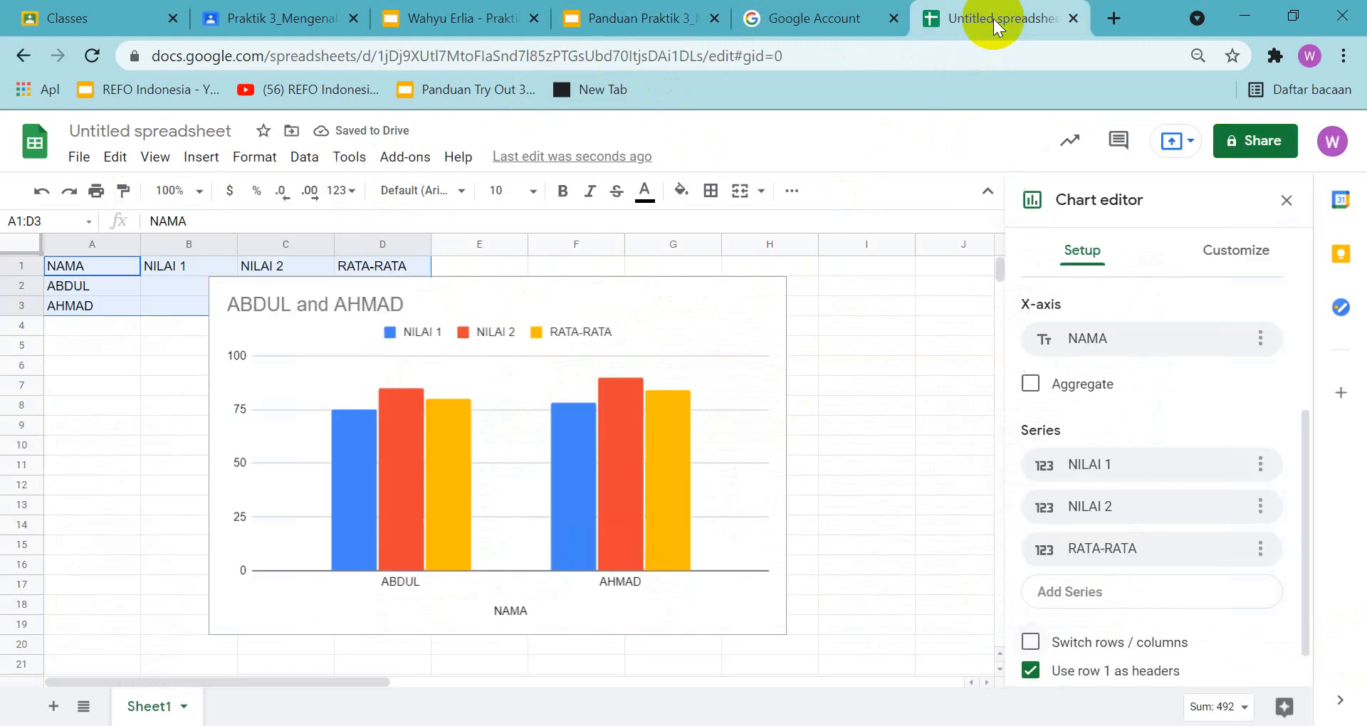
pyautogui.rightClick(744, 329)
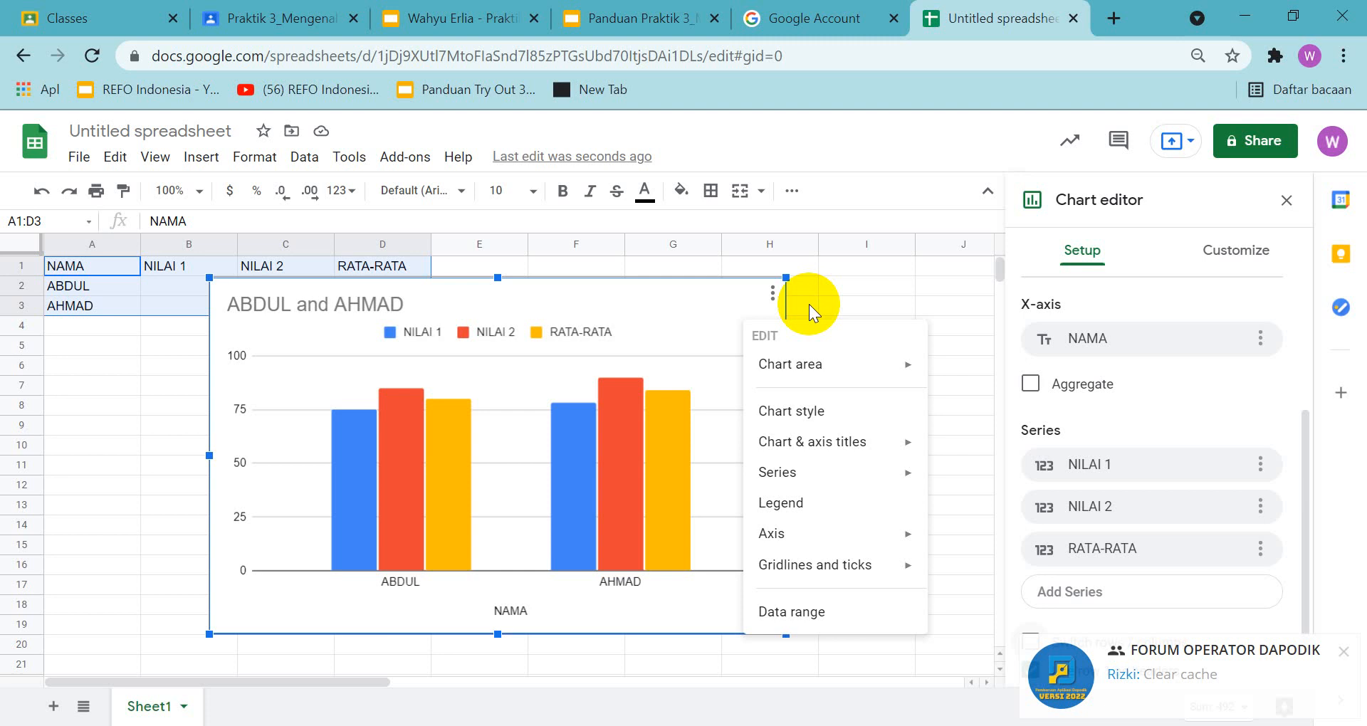
pyautogui.click(851, 286)
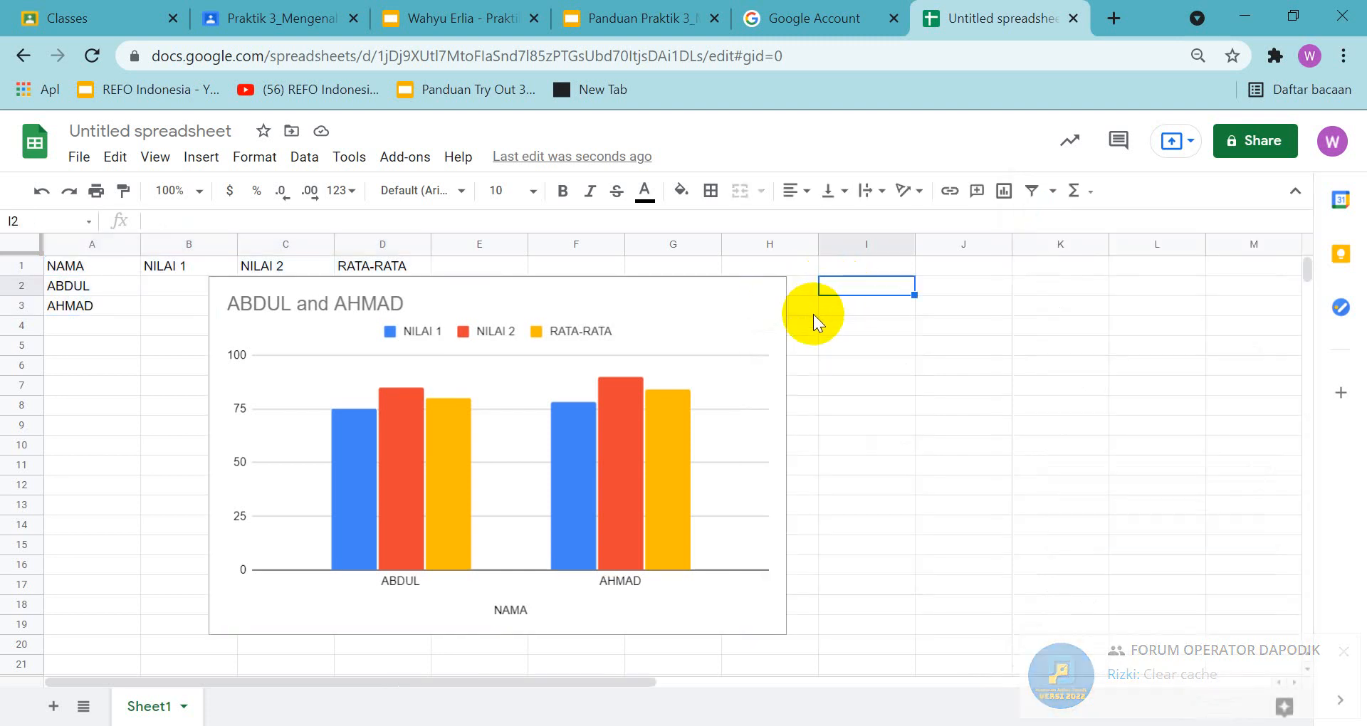
pyautogui.rightClick(766, 332)
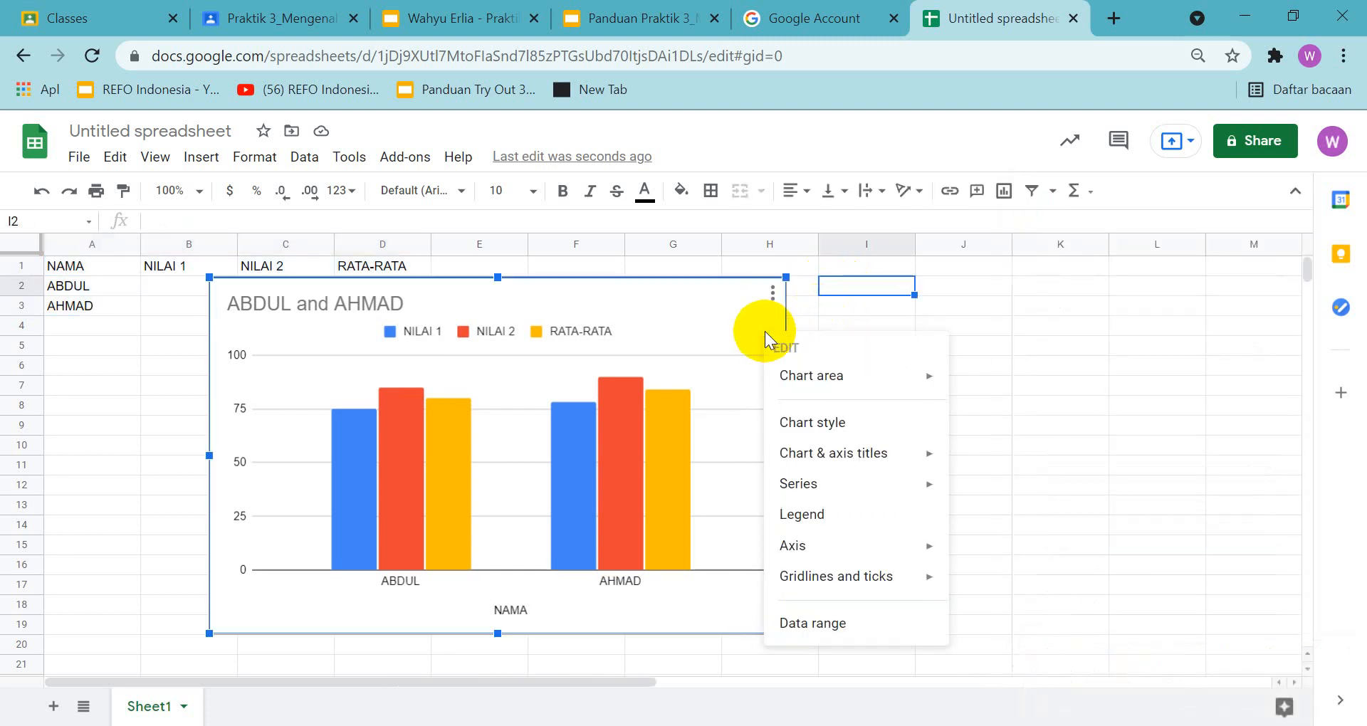
pyautogui.click(852, 309)
pyautogui.click(706, 338)
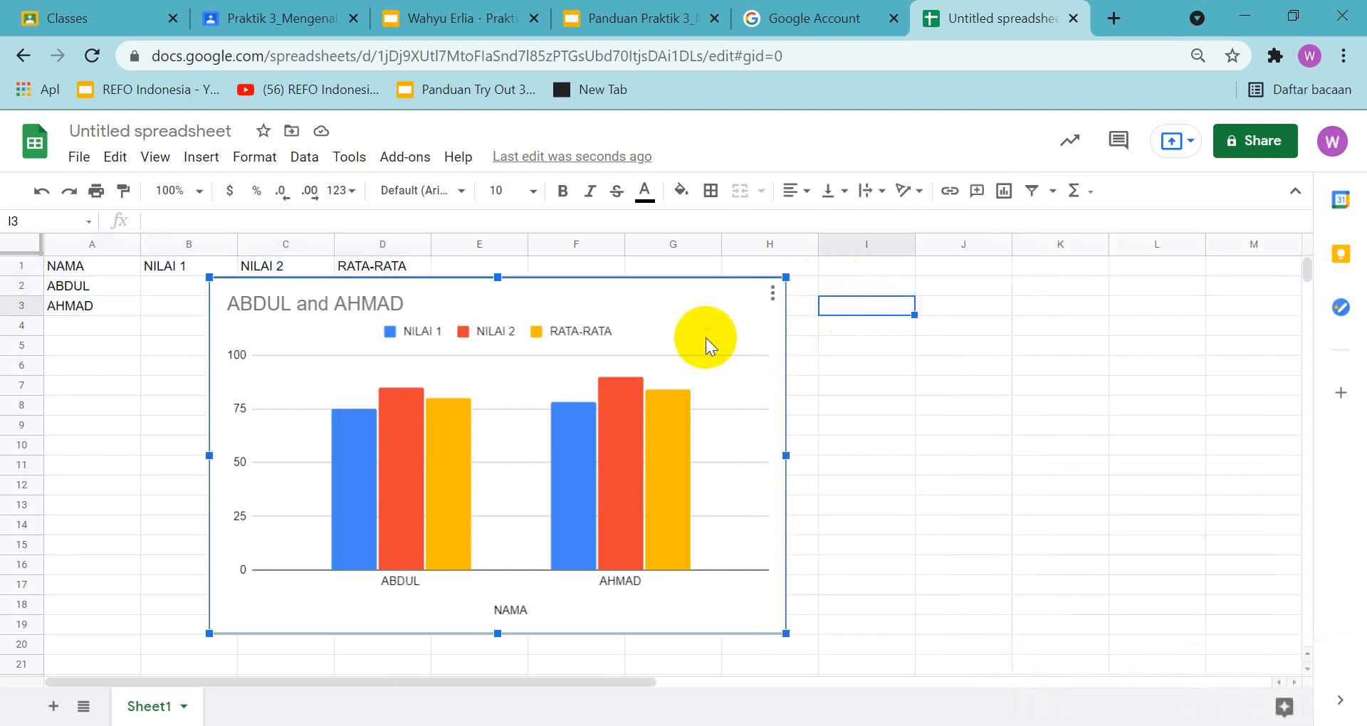
pyautogui.click(920, 411)
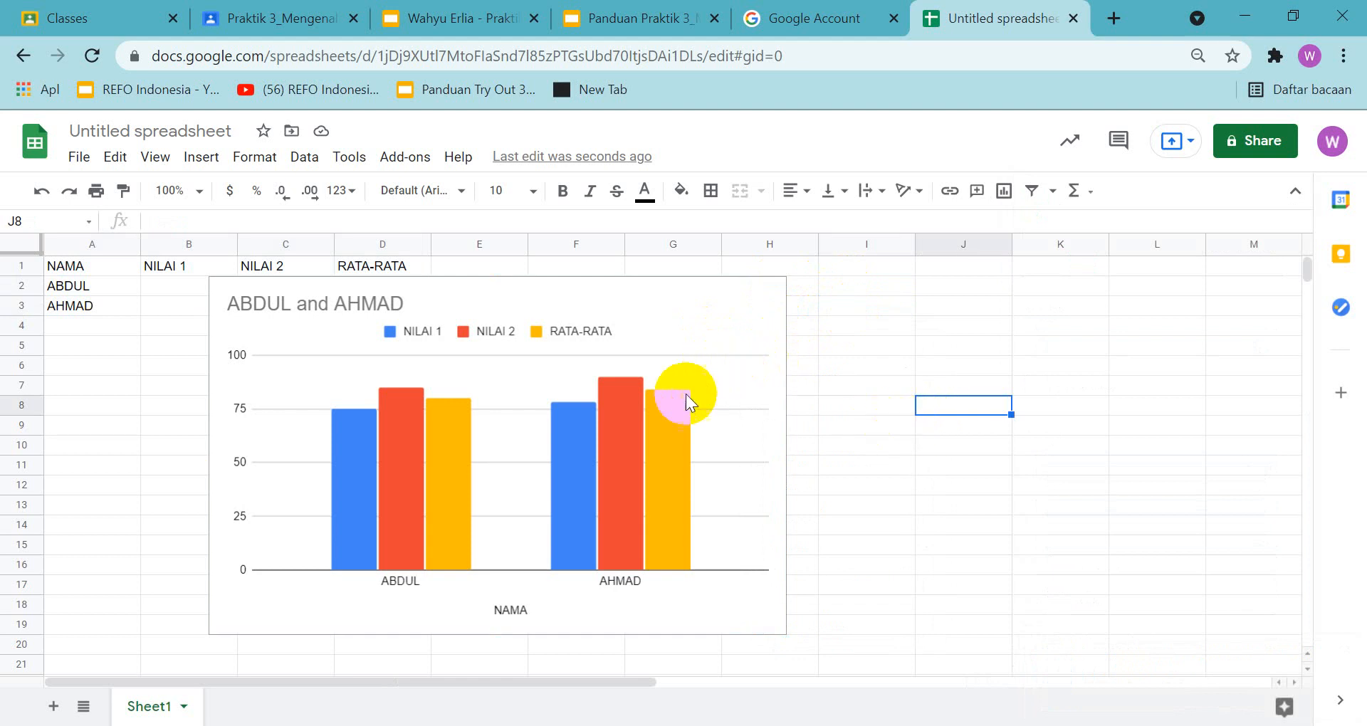
# Display the grades chart's edit options and copy a screenshot of the spreadsheet window to the clipboard
pyautogui.click(624, 507)
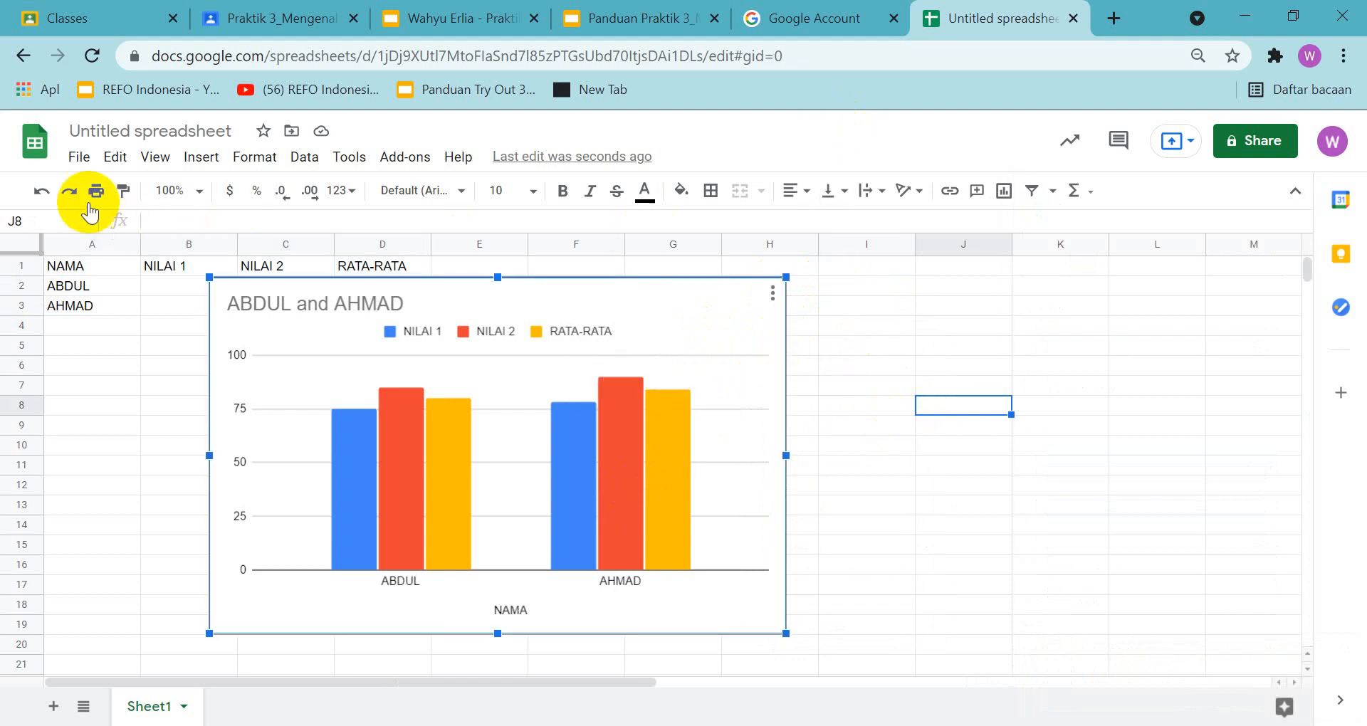
pyautogui.rightClick(744, 327)
pyautogui.press('Print')
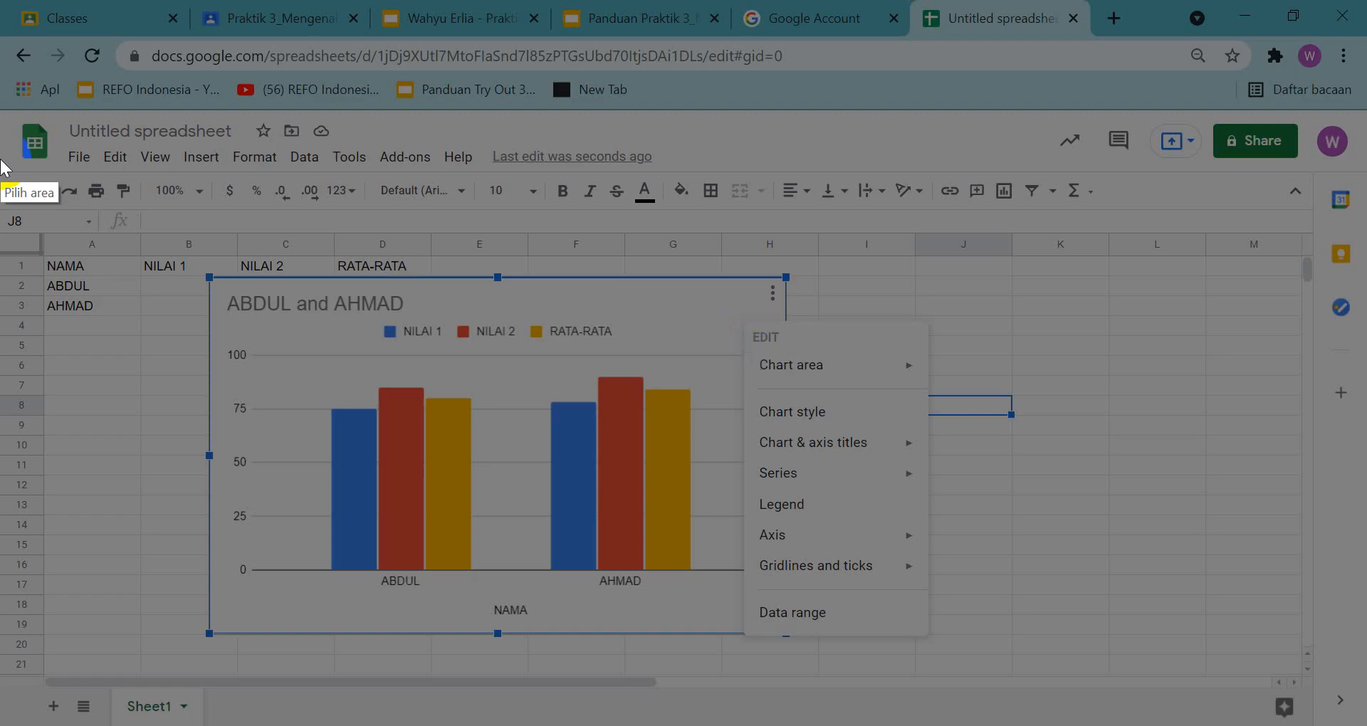
pyautogui.moveTo(4, 43); pyautogui.dragTo(1286, 695)
pyautogui.click(1178, 716)
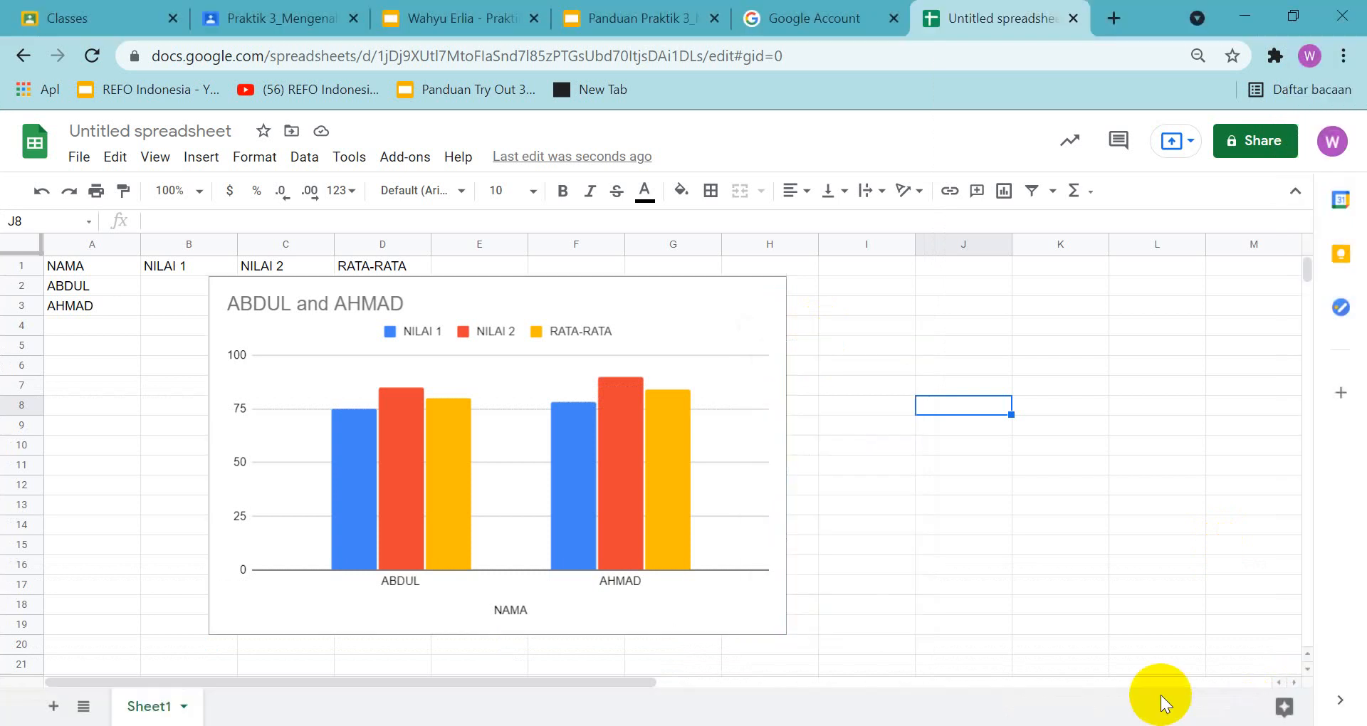
# Paste the chart screenshot into slide 17 of the answer presentation and shrink it to fit below the title
pyautogui.click(448, 18)
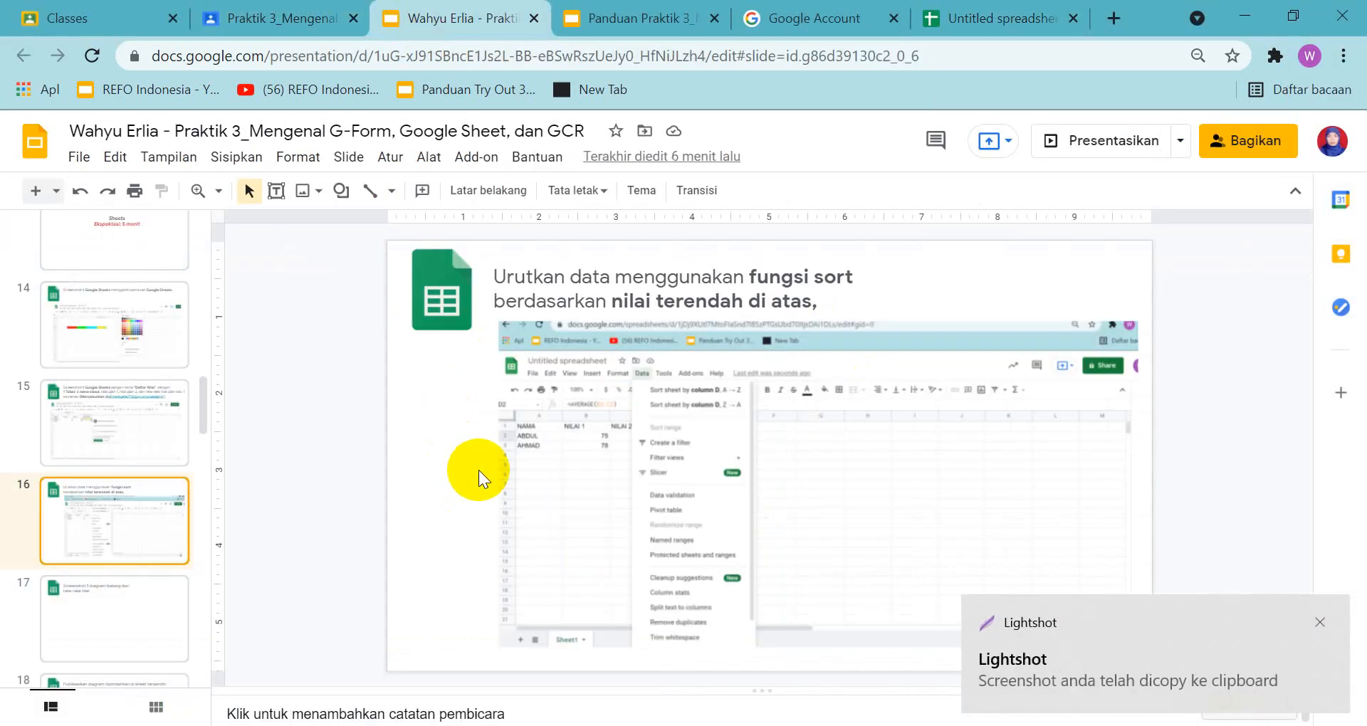
pyautogui.click(110, 608)
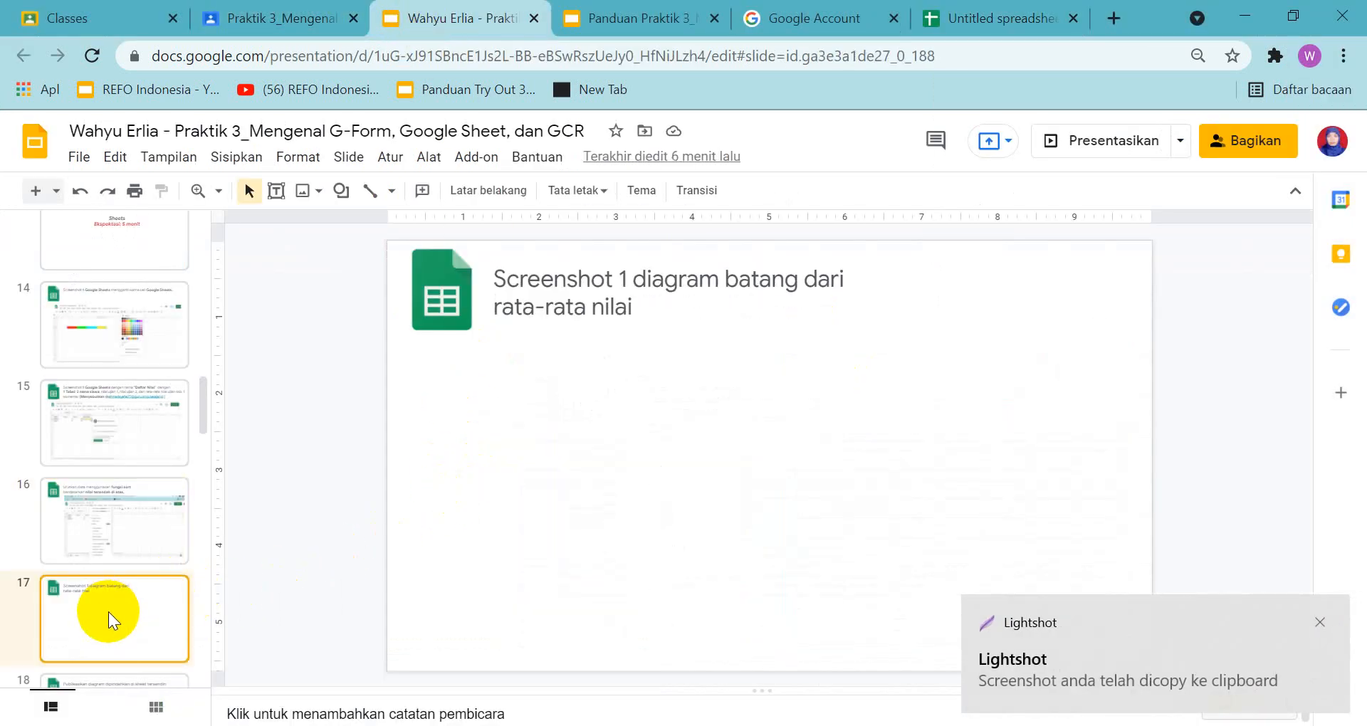
pyautogui.hotkey('ctrl', 'v')
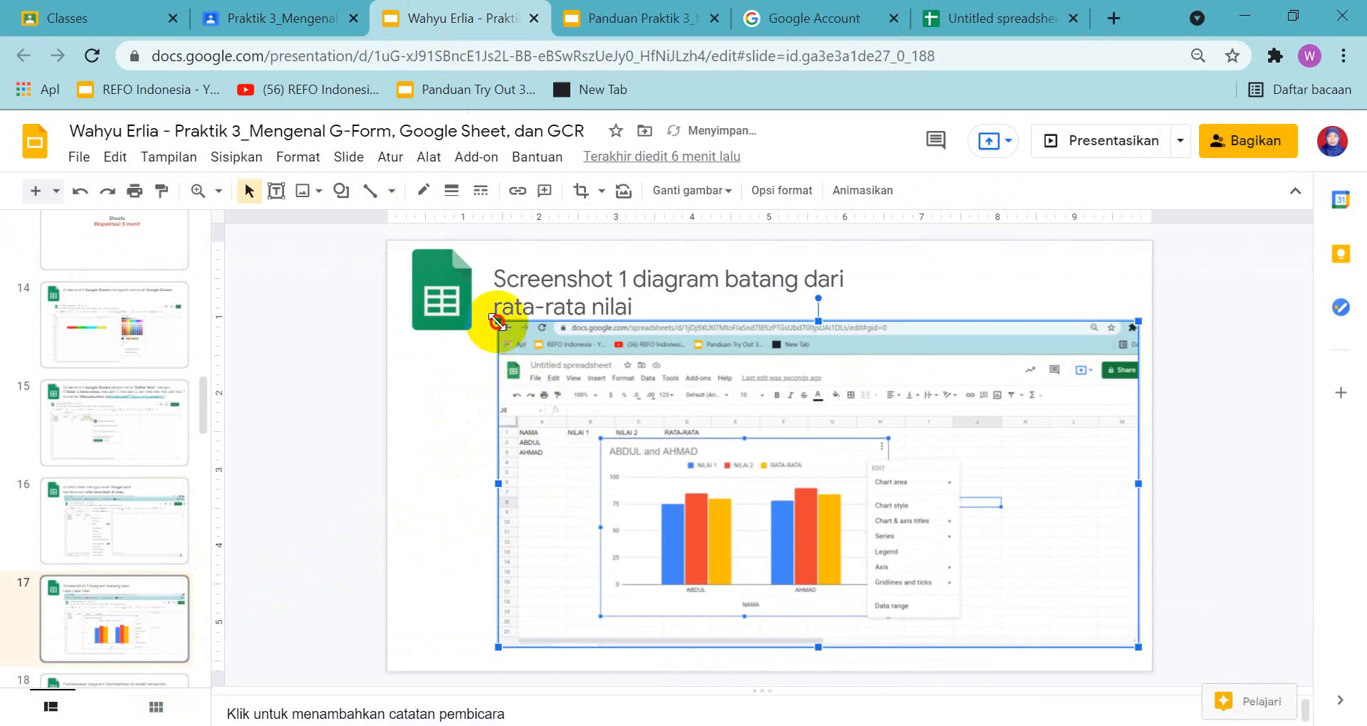
pyautogui.moveTo(498, 322); pyautogui.dragTo(592, 389)
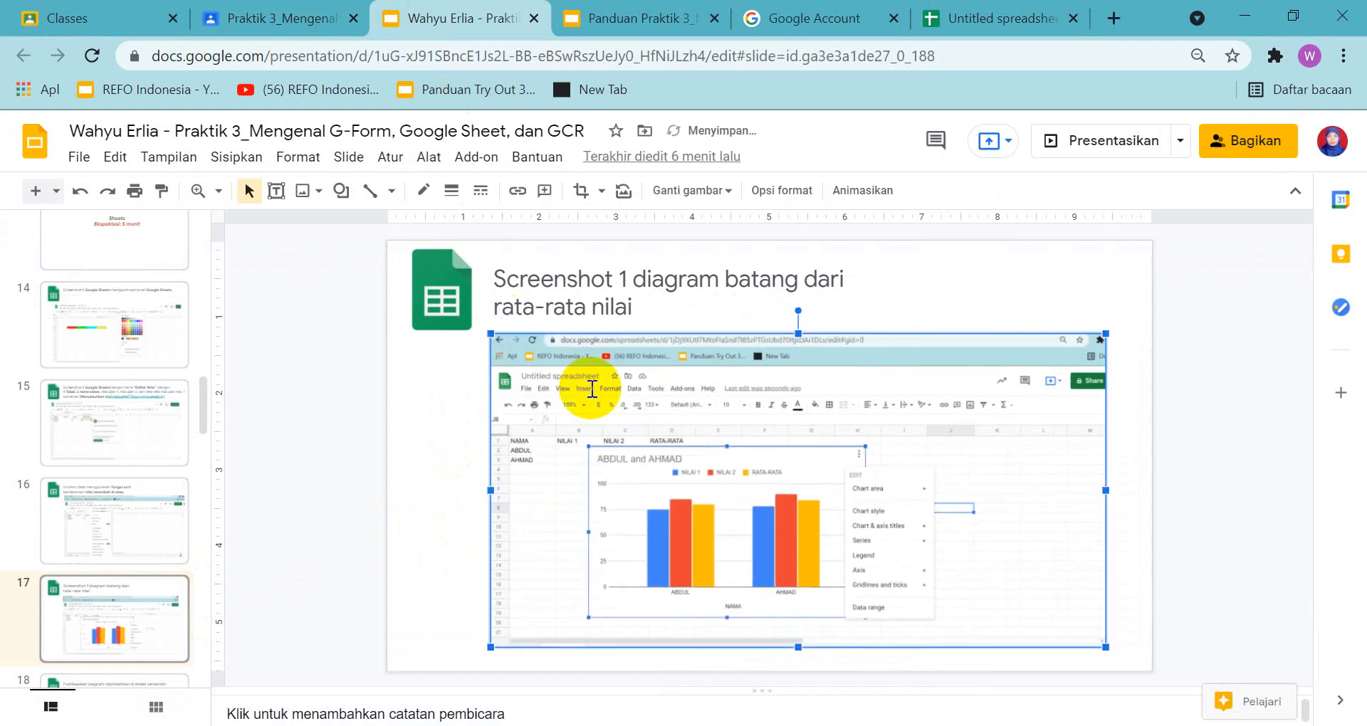
# Review the slide 18 task in the guide, and move the grades chart to its own sheet
pyautogui.click(628, 15)
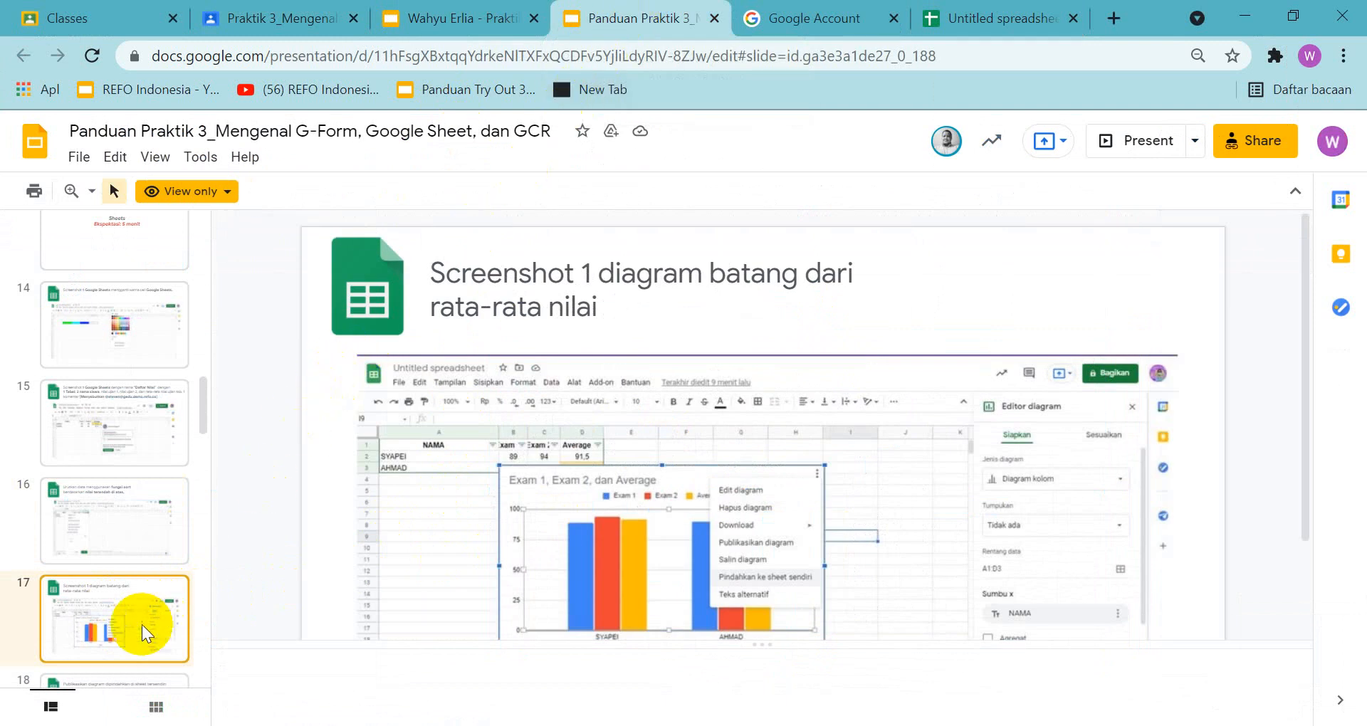
pyautogui.press('Down')
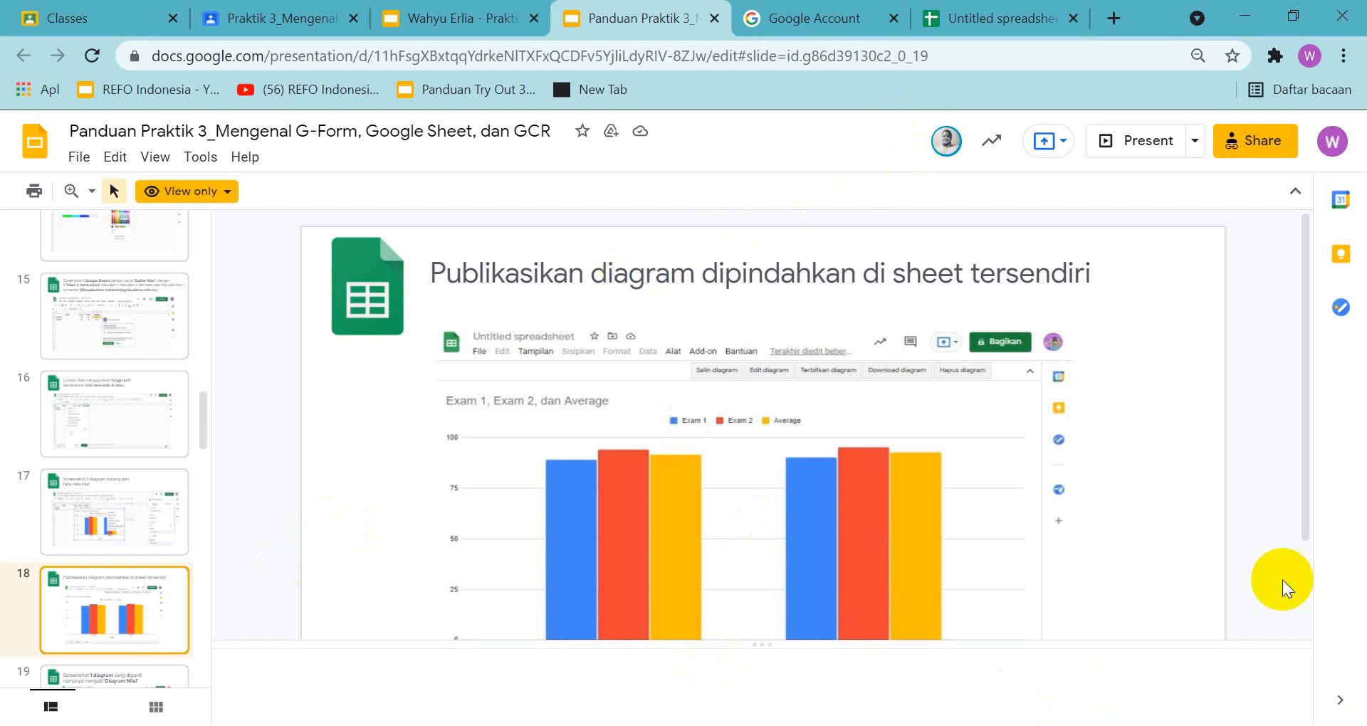
pyautogui.click(971, 20)
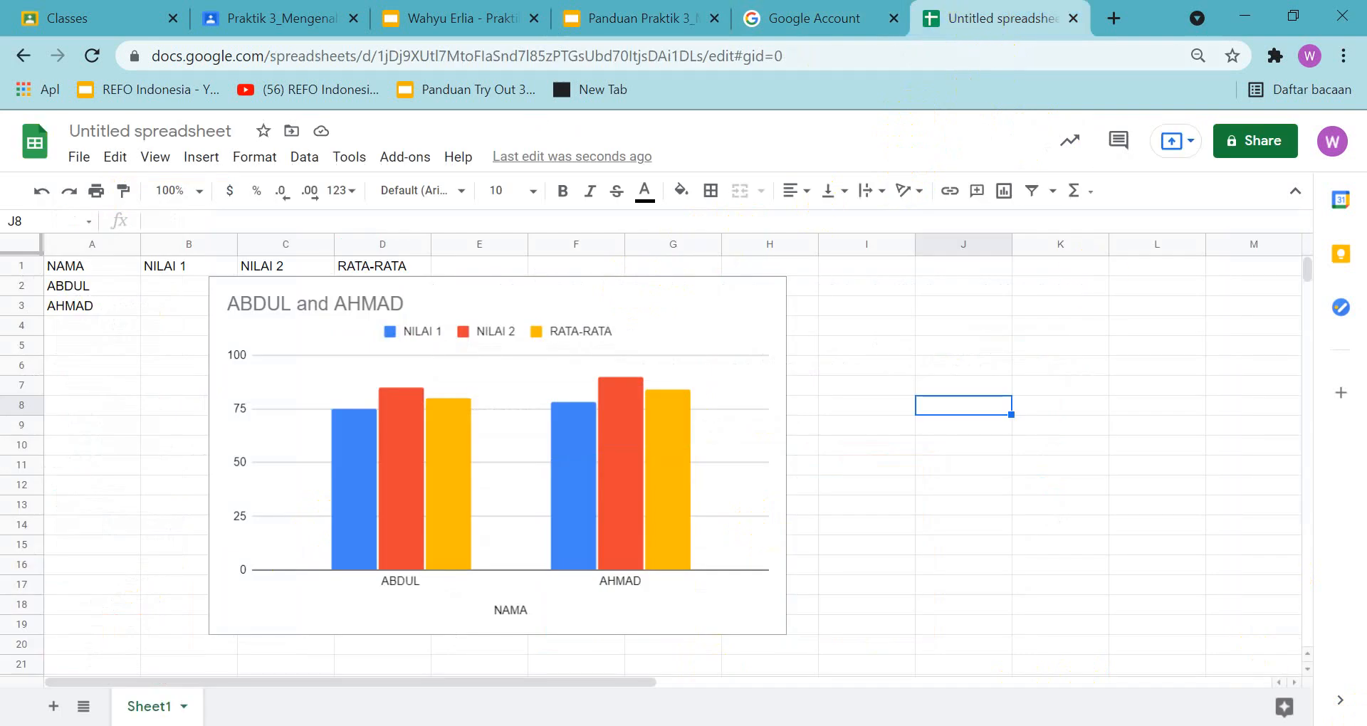
pyautogui.rightClick(561, 357)
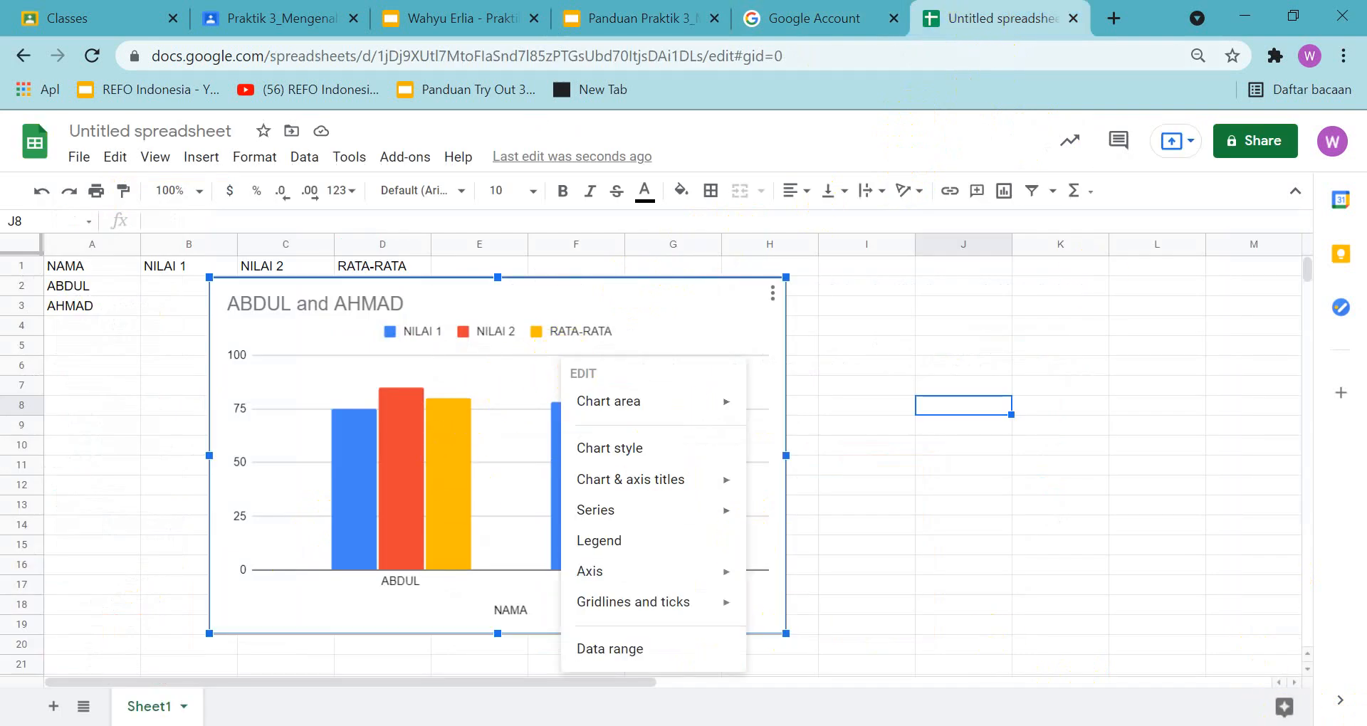
pyautogui.click(811, 360)
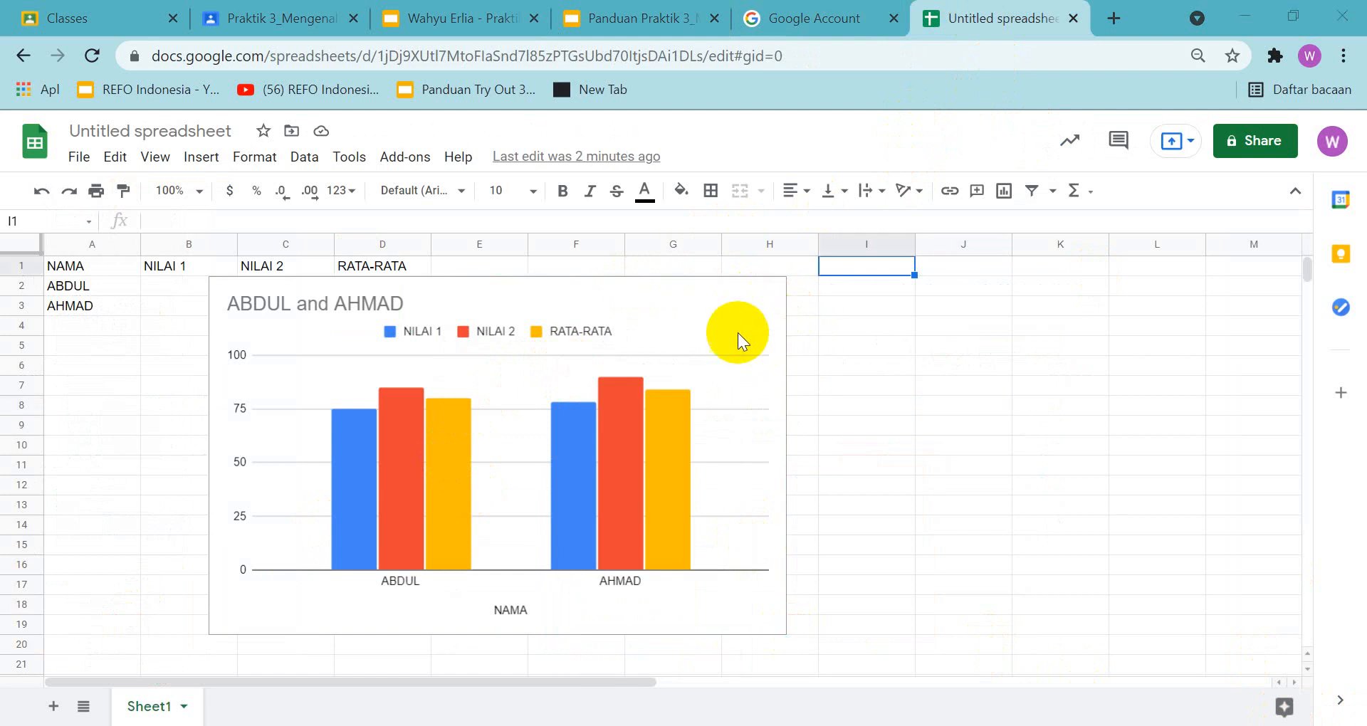
pyautogui.click(725, 317)
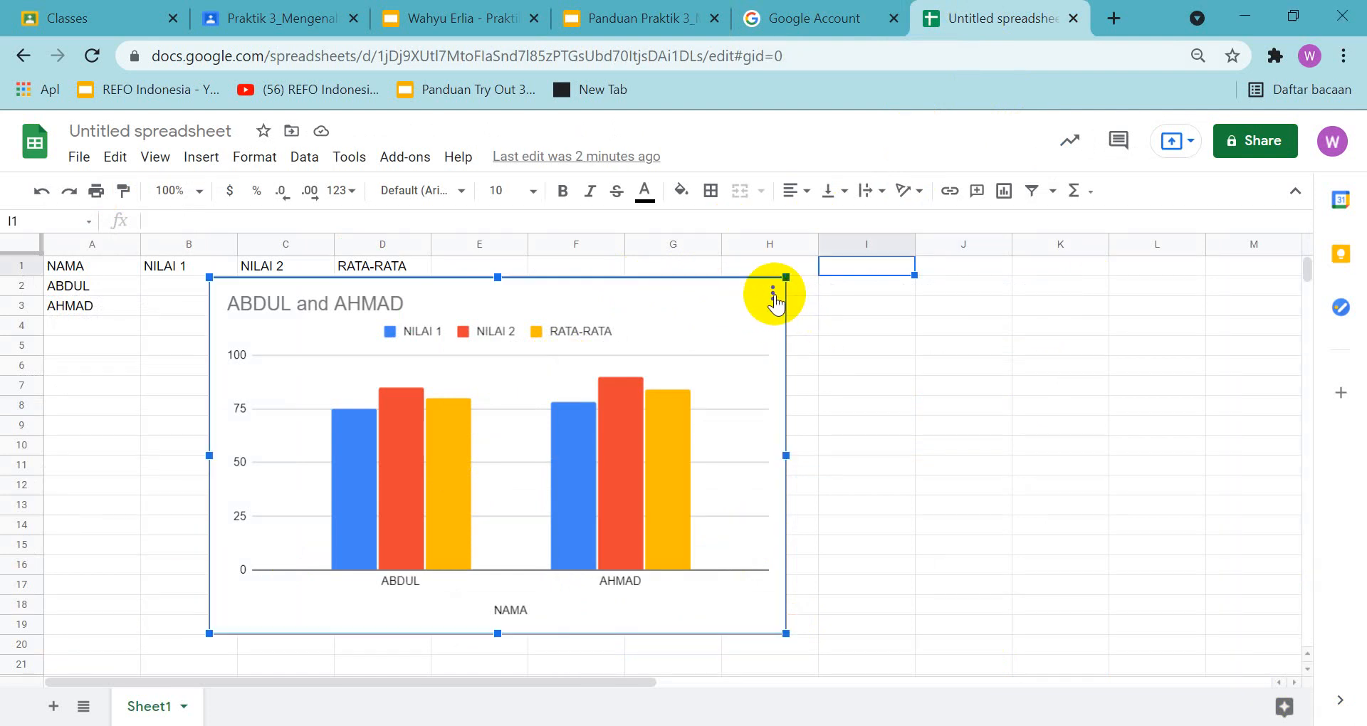
pyautogui.click(774, 295)
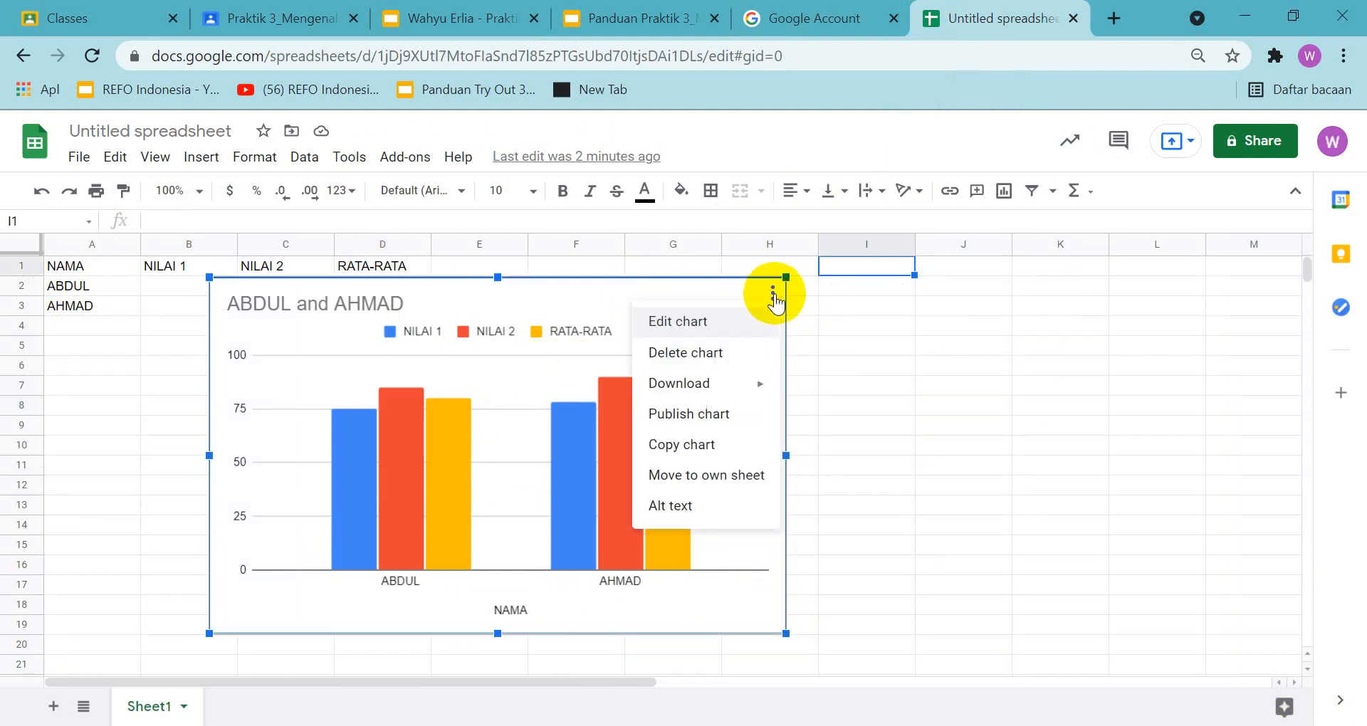
pyautogui.click(725, 476)
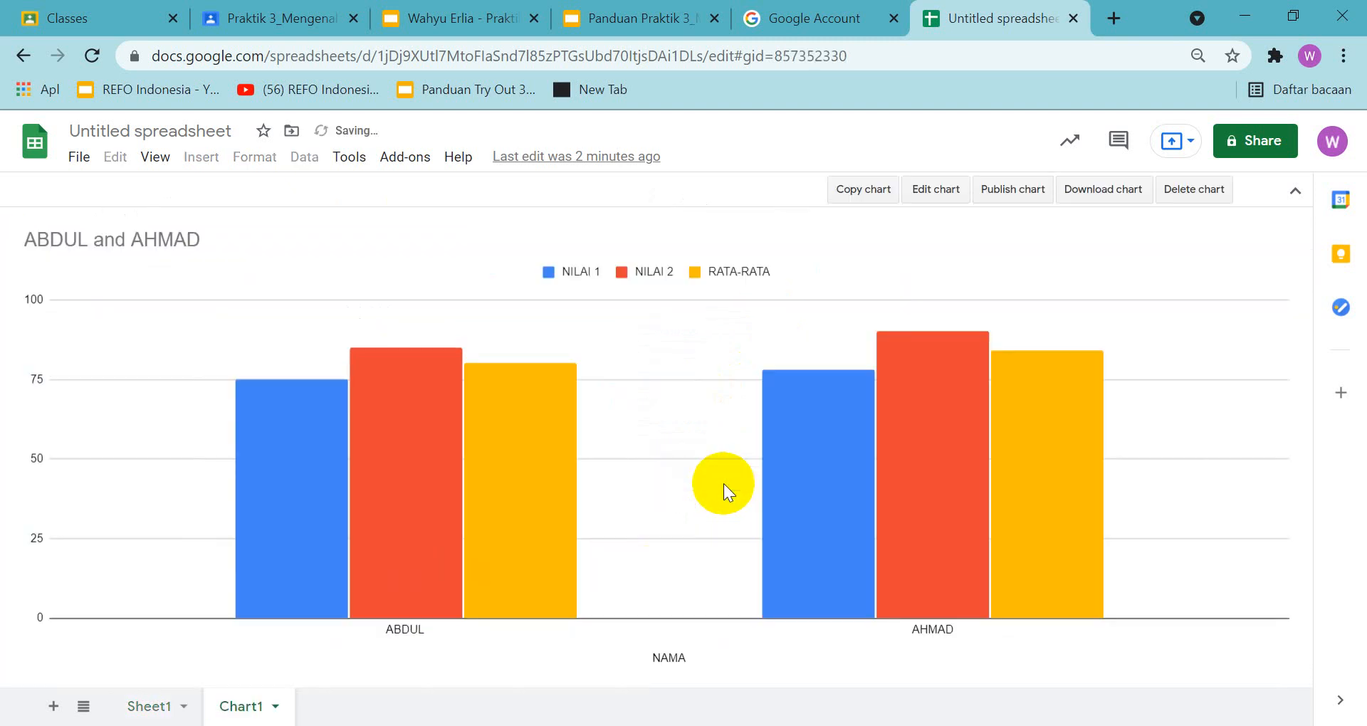
# Compare the chart on its own sheet with the slide 18 example in the guide
pyautogui.click(623, 20)
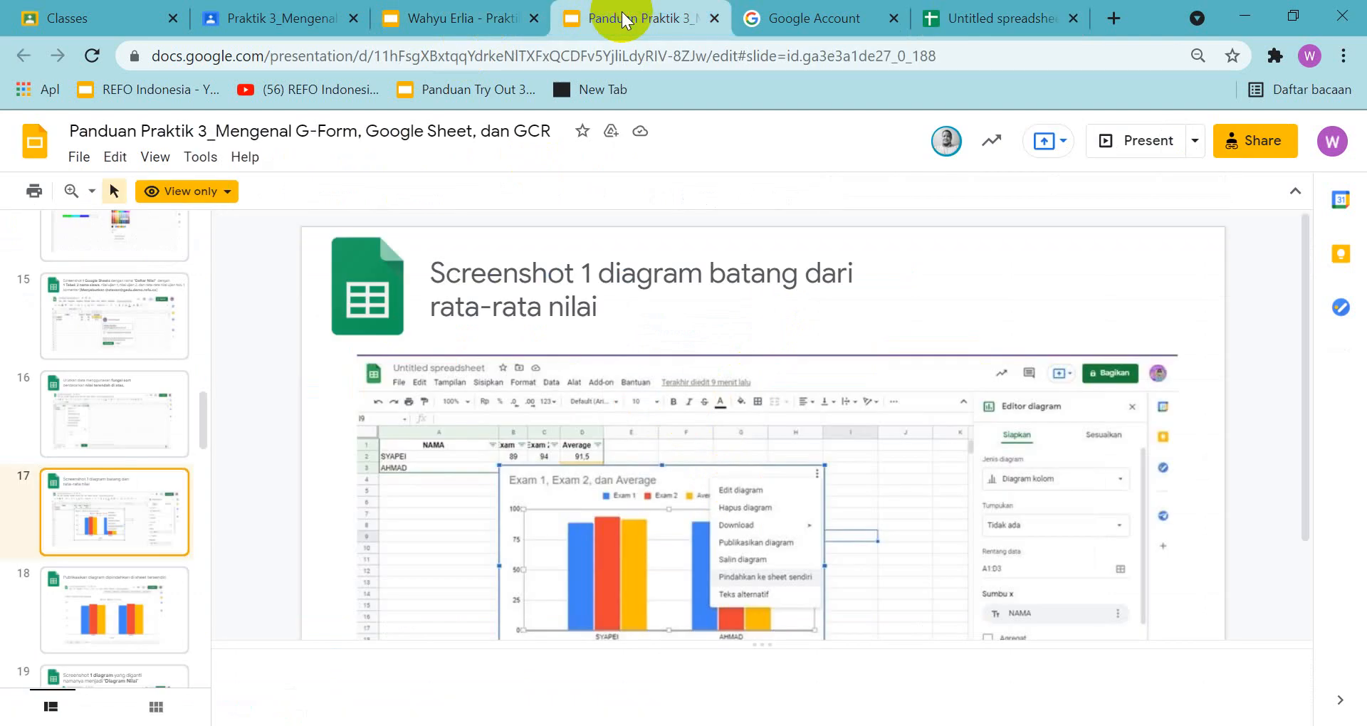
pyautogui.click(135, 595)
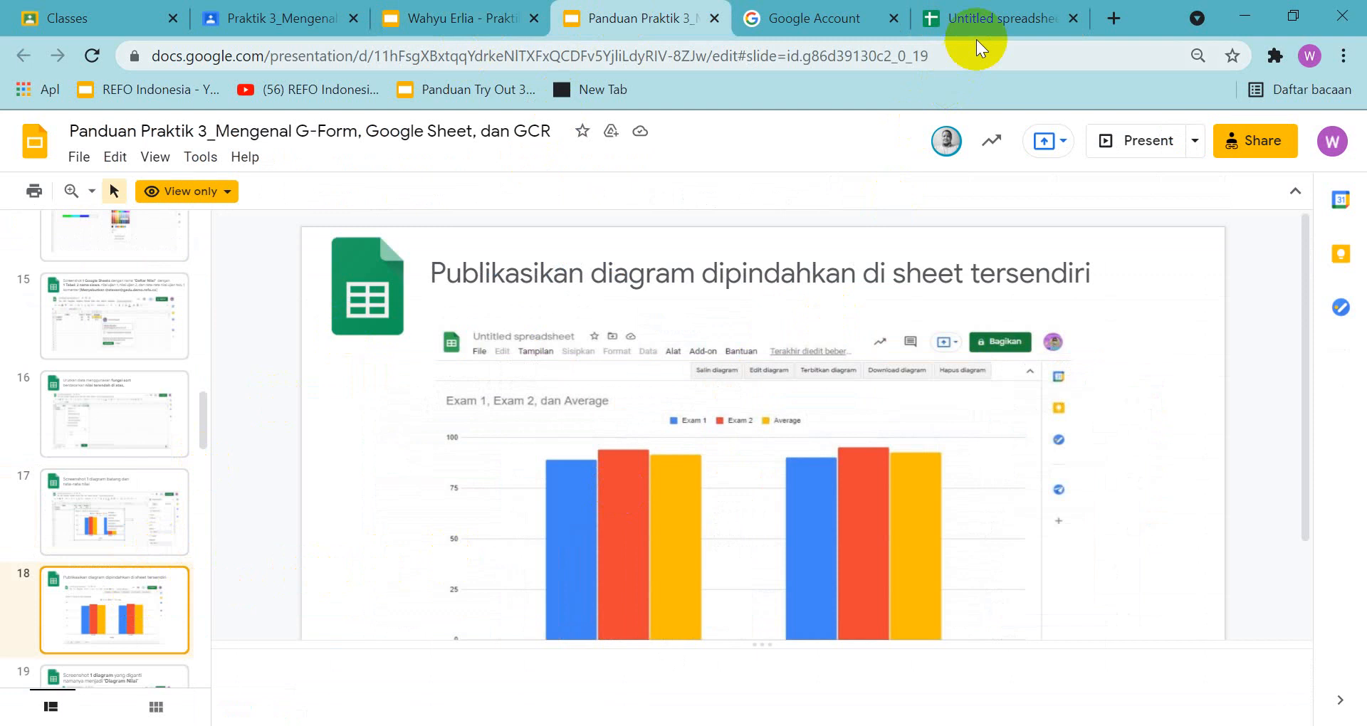
pyautogui.click(985, 22)
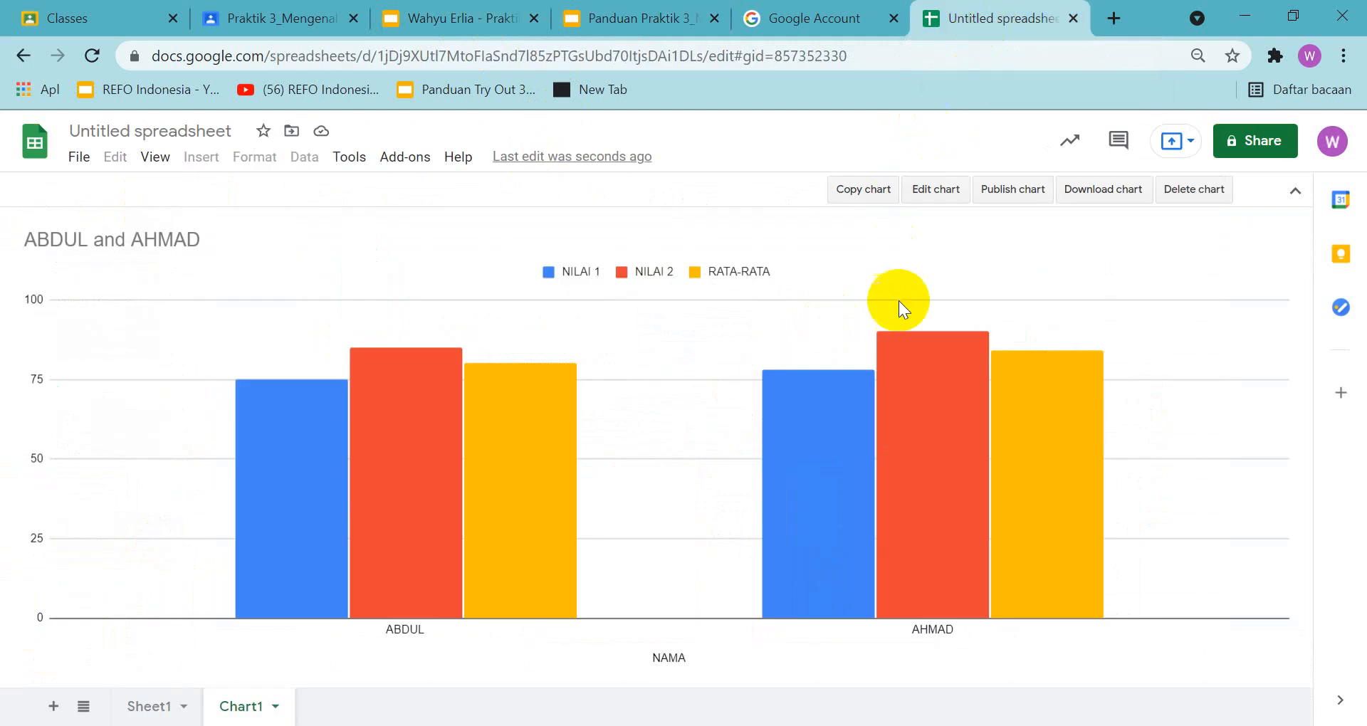
# Set the browser zoom to 100% and copy a screenshot of the Chart1 sheet to the clipboard
pyautogui.click(1346, 54)
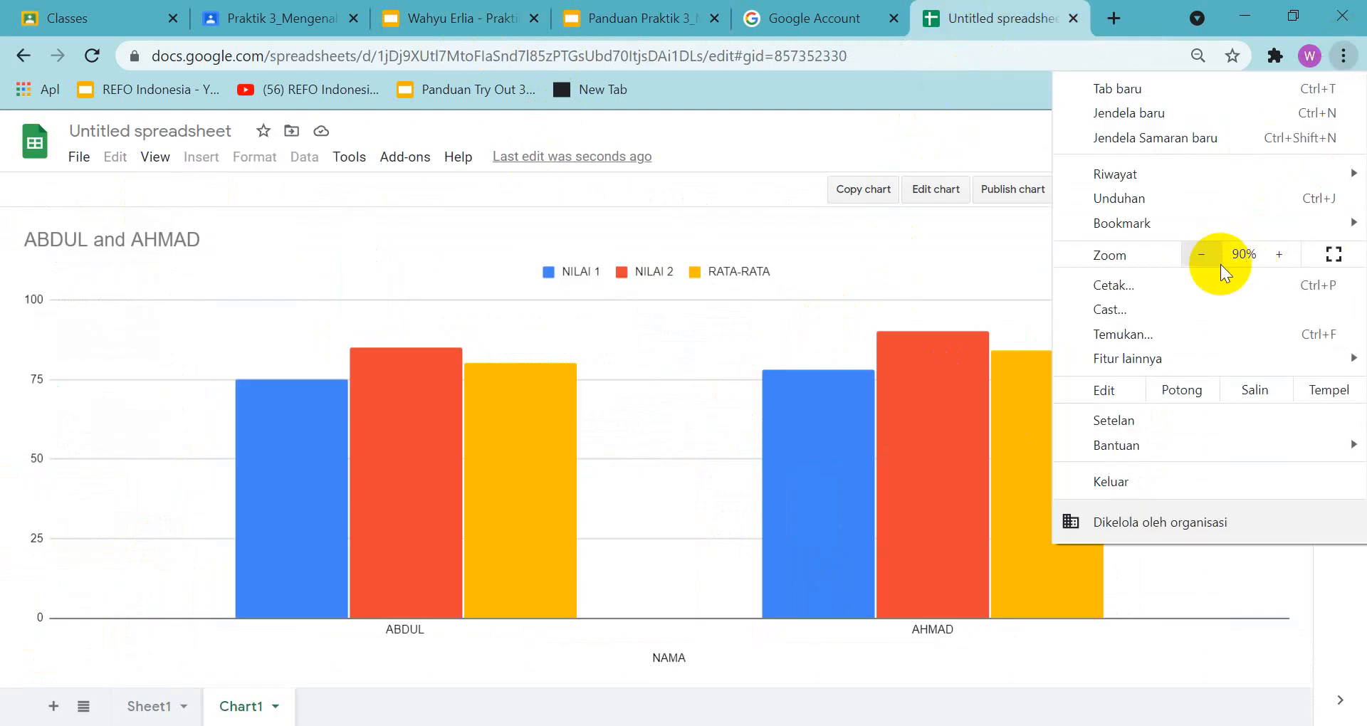
pyautogui.click(1203, 255)
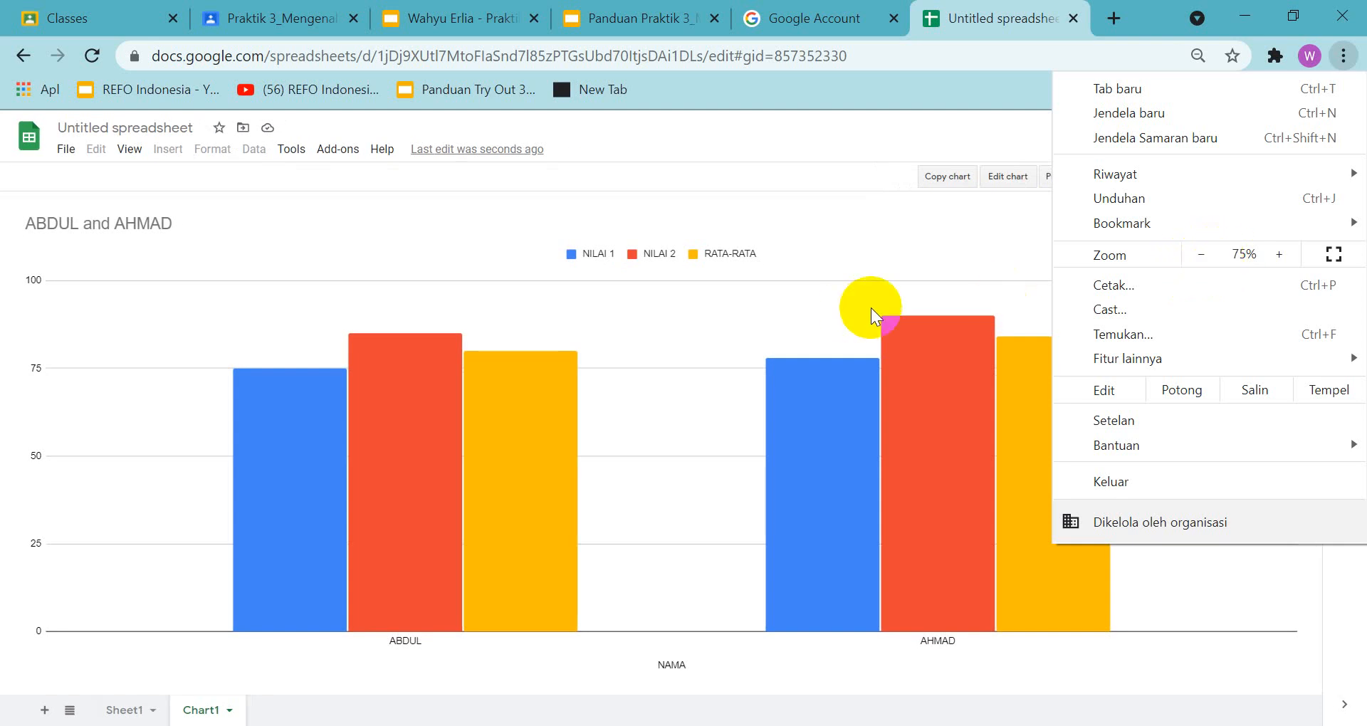
pyautogui.click(1279, 255)
pyautogui.click(1275, 255)
pyautogui.click(1276, 254)
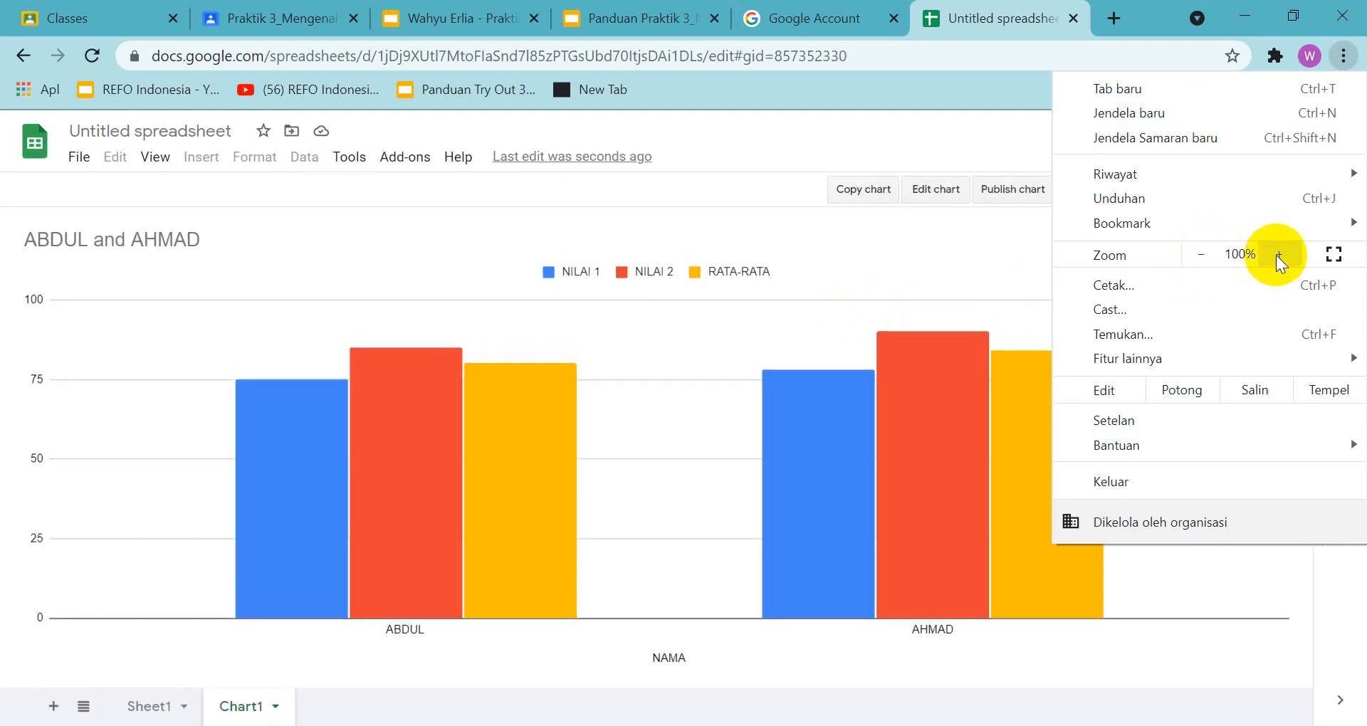
pyautogui.click(924, 88)
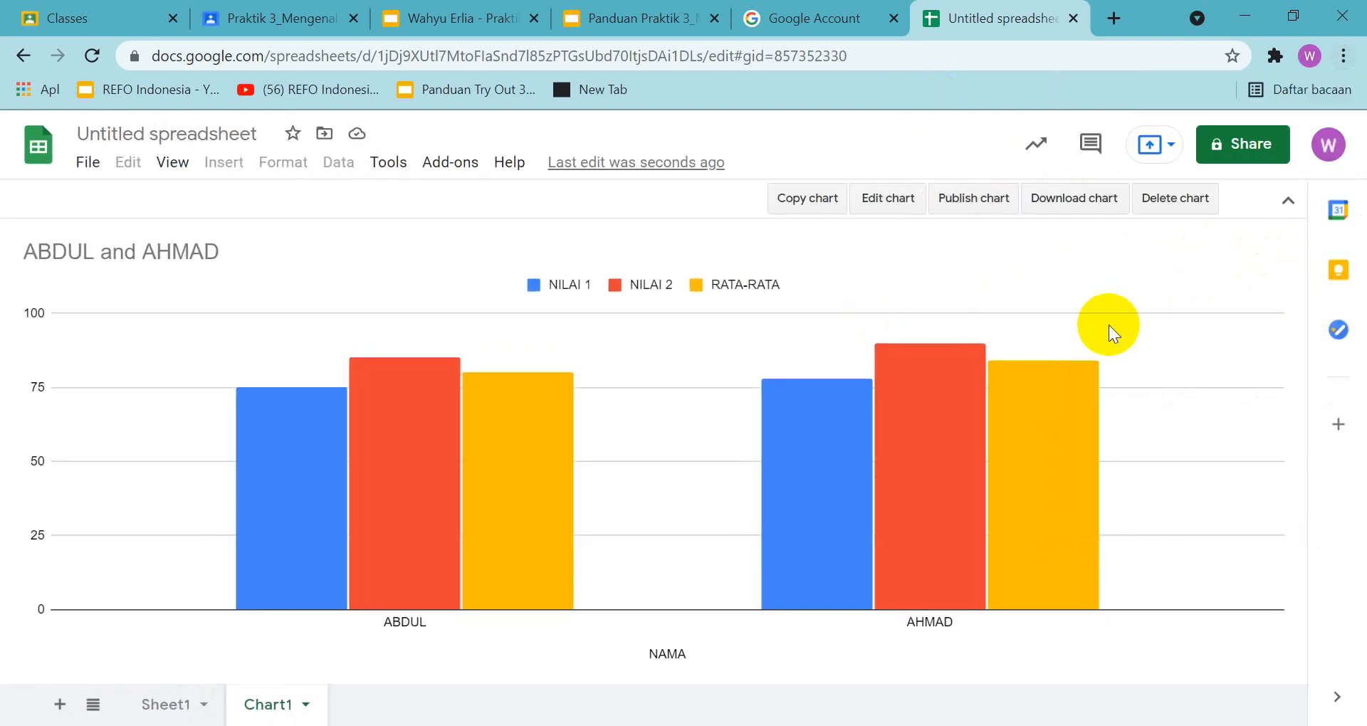
pyautogui.press('super+shift+s')
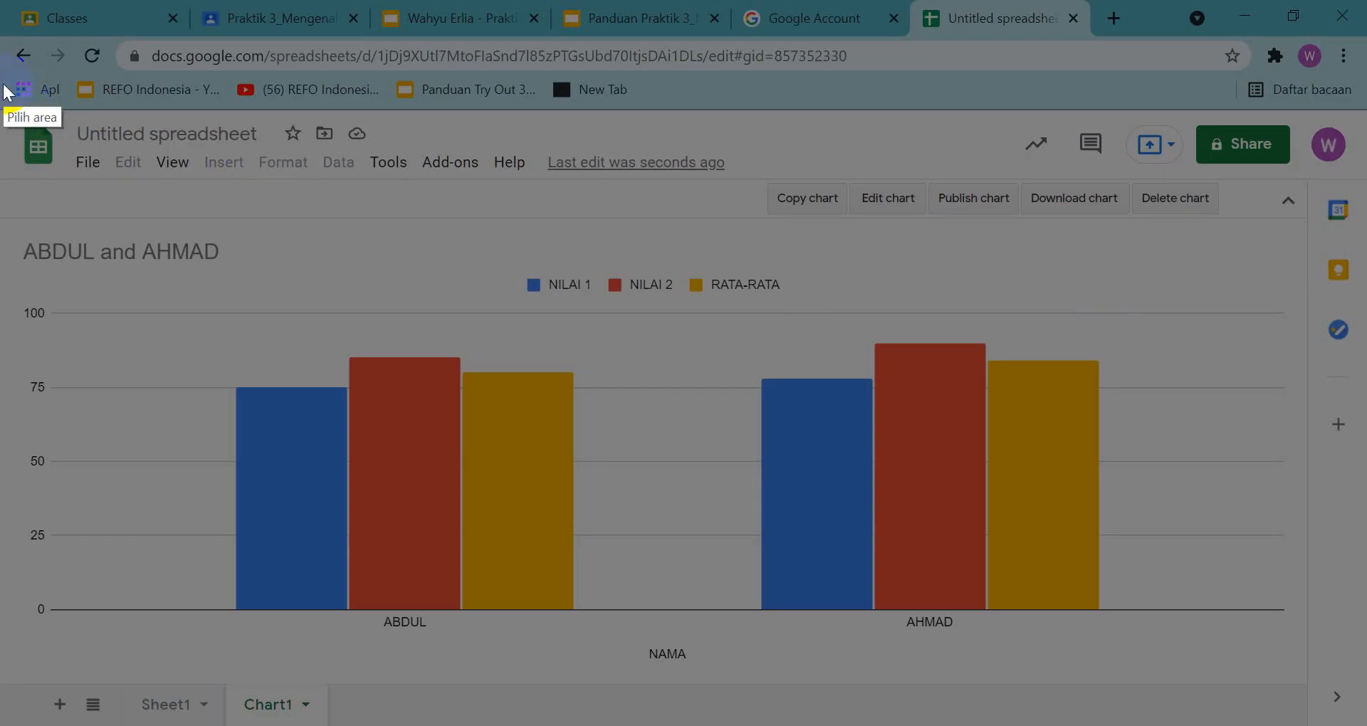
pyautogui.moveTo(6, 99)
pyautogui.mouseDown()
pyautogui.moveTo(1056, 611)
pyautogui.moveTo(1340, 723)
pyautogui.mouseUp()
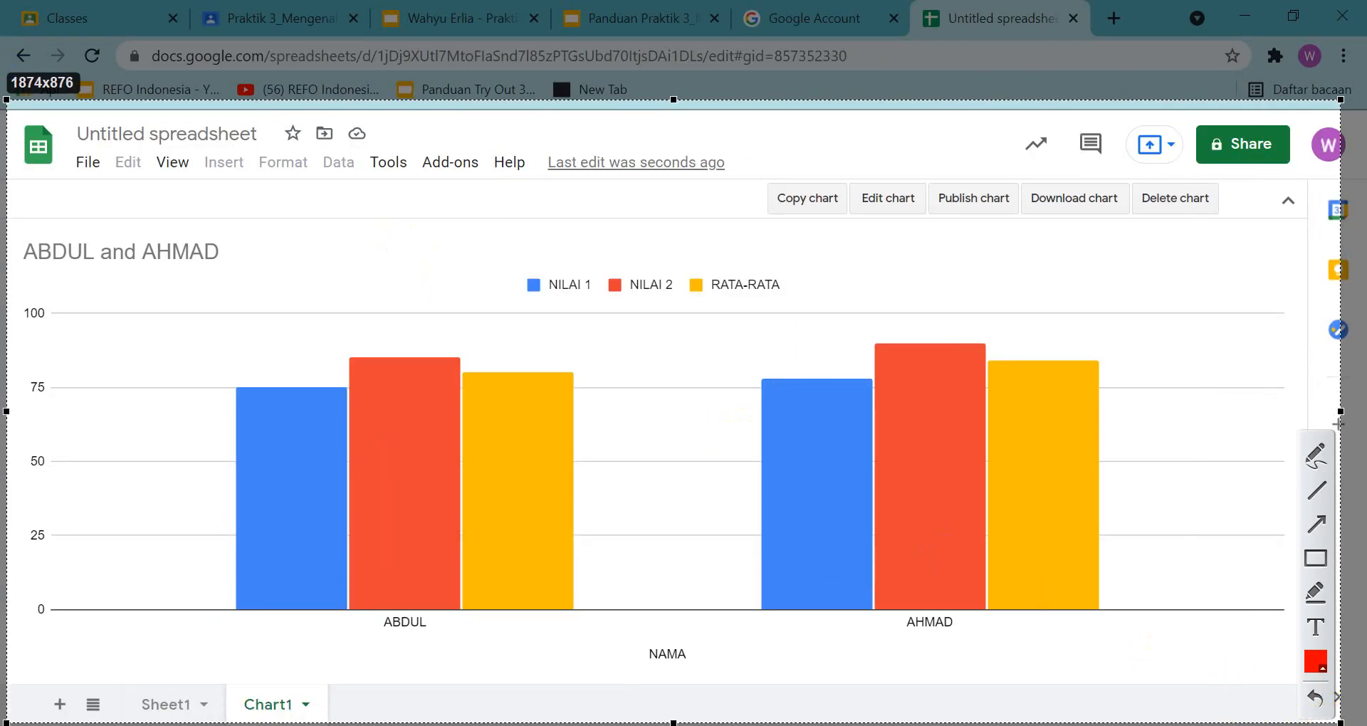
pyautogui.hotkey('ctrl', 'c')
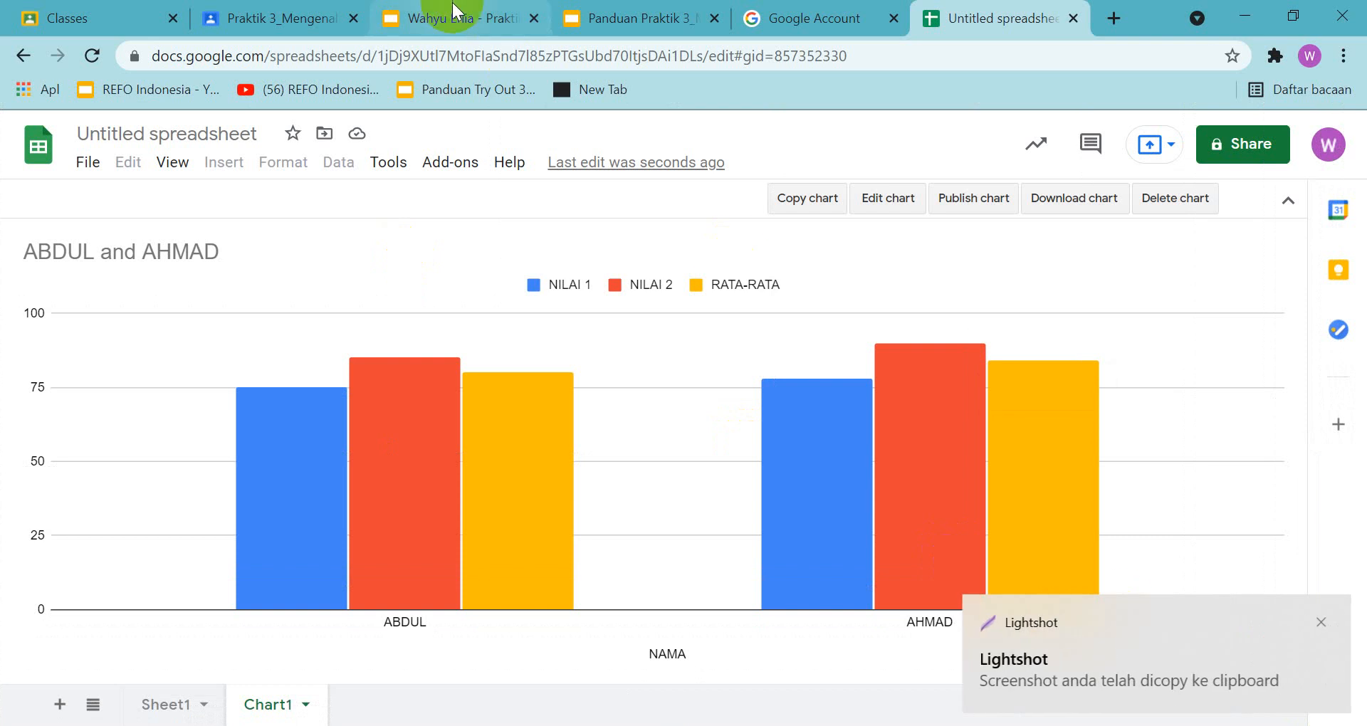
# Paste the chart sheet screenshot into slide 18 of the answer presentation and position it below the title
pyautogui.click(449, 18)
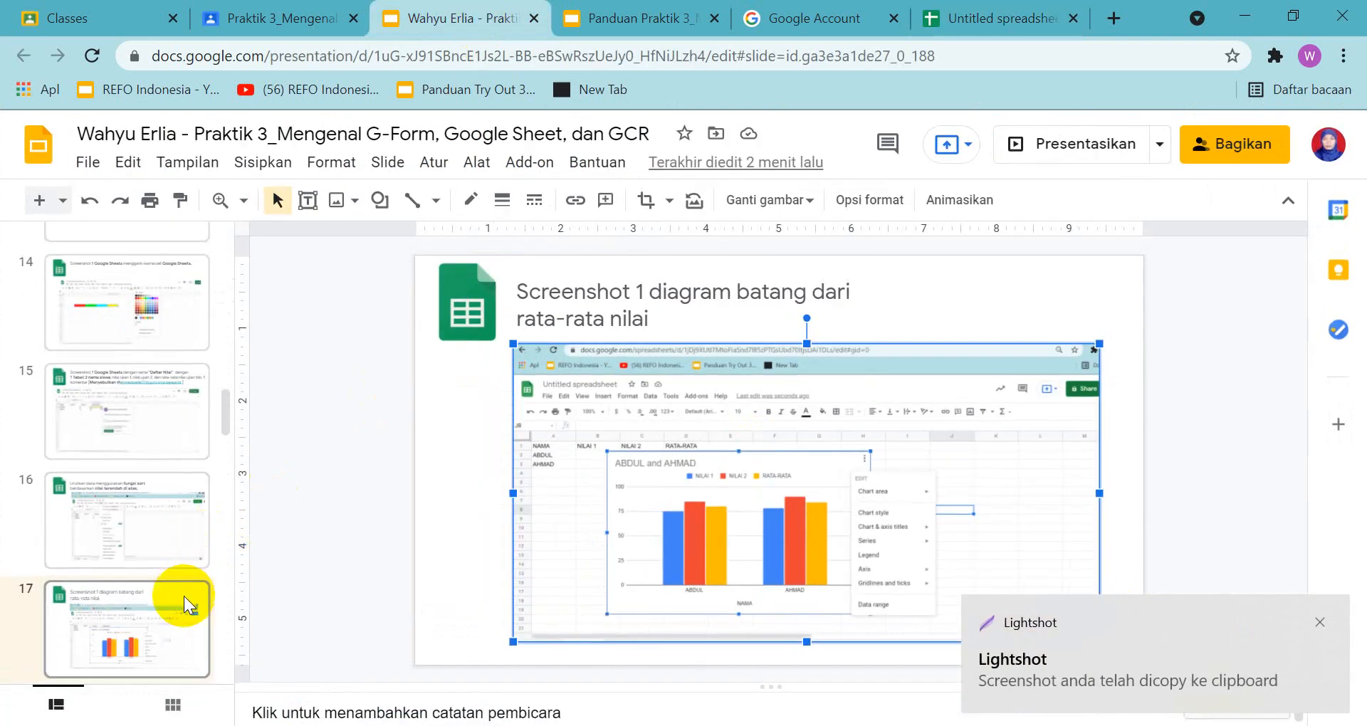
pyautogui.scroll(-1, 185, 604)
pyautogui.click(171, 623)
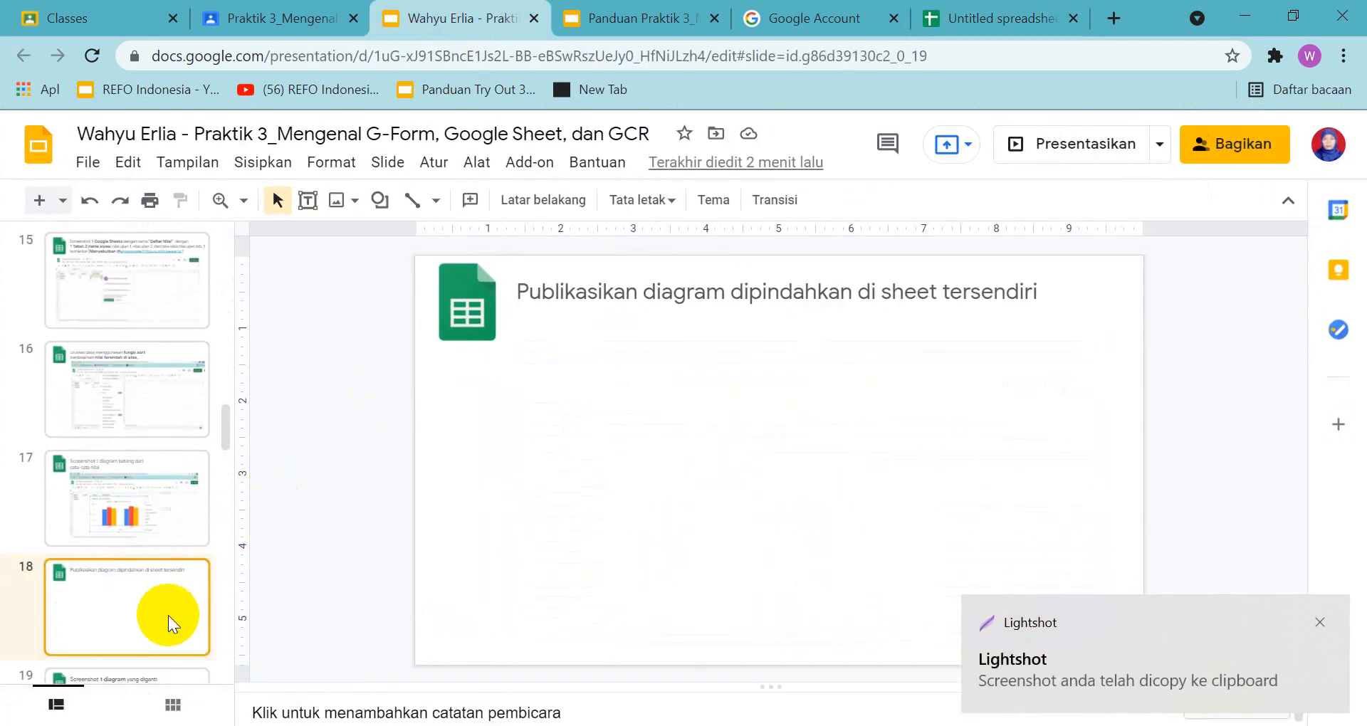
pyautogui.hotkey('ctrl', 'v')
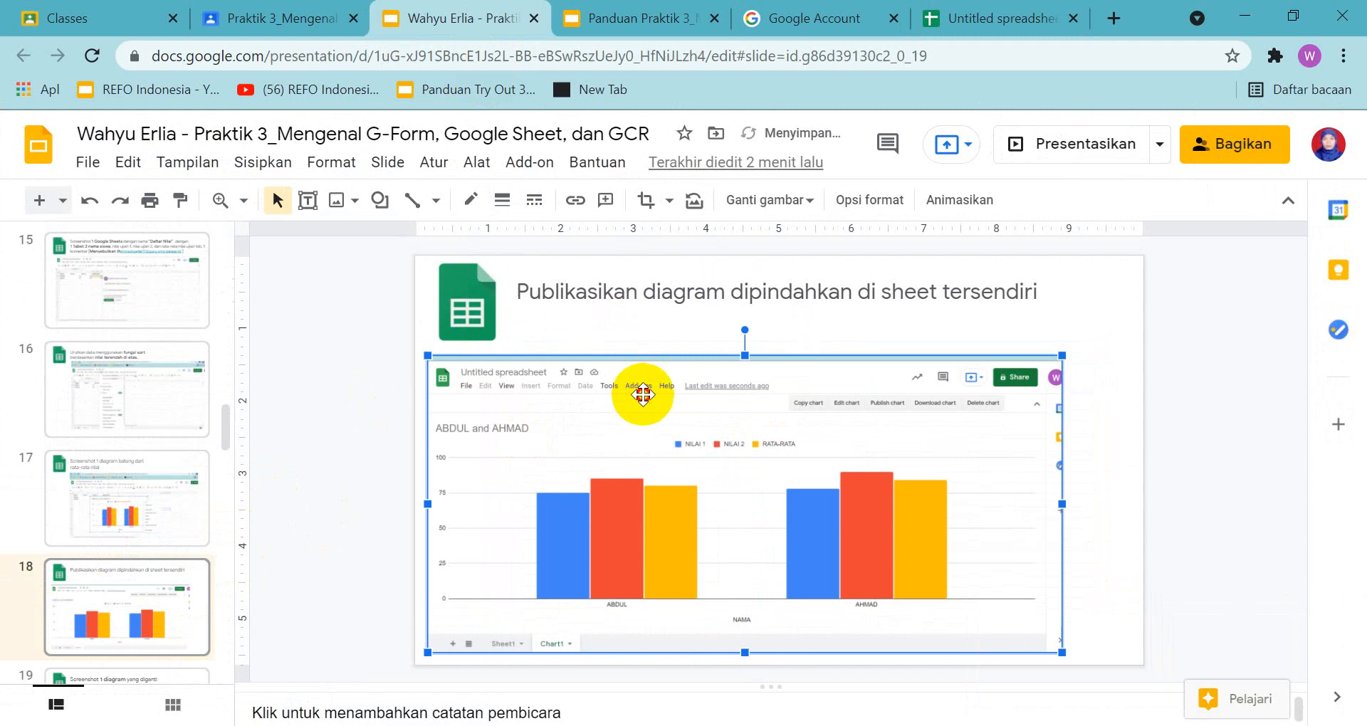
pyautogui.moveTo(634, 391); pyautogui.dragTo(773, 369)
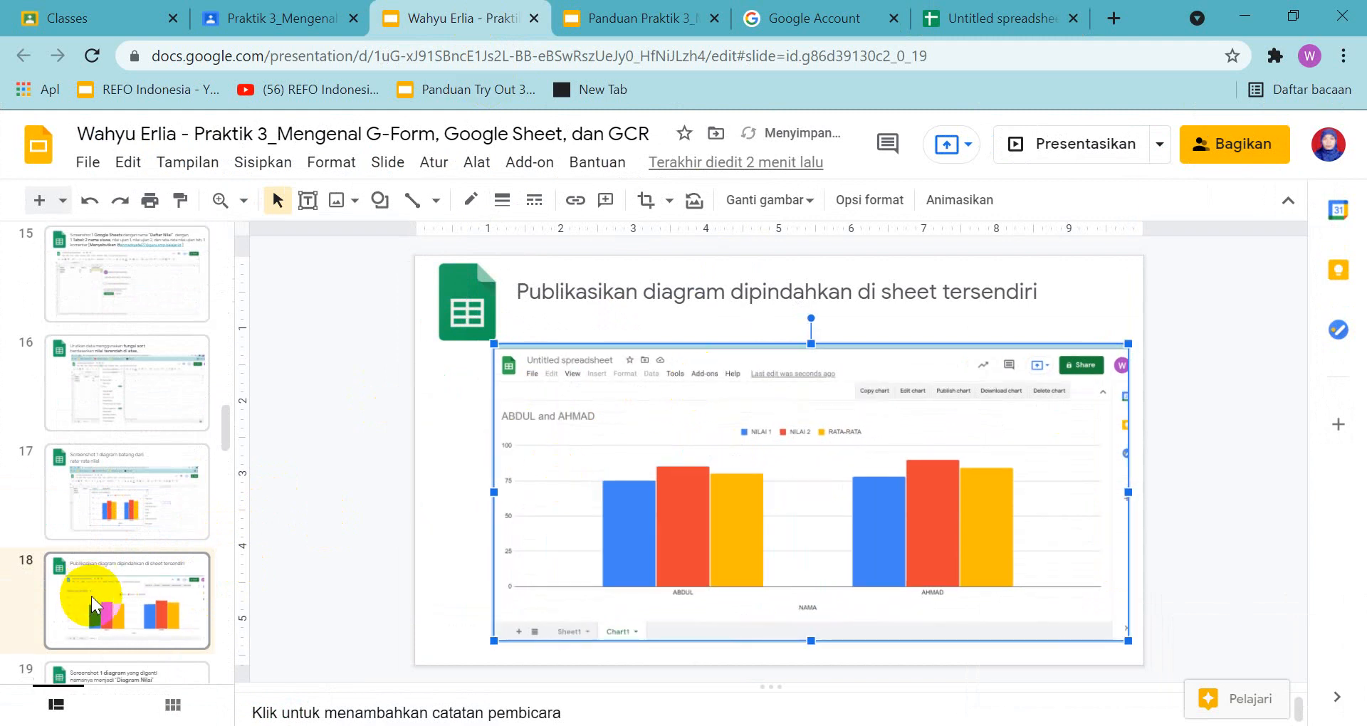
# Review the slide 19 task in the answer presentation and its example in the guide
pyautogui.scroll(-3, 99, 584)
pyautogui.click(122, 513)
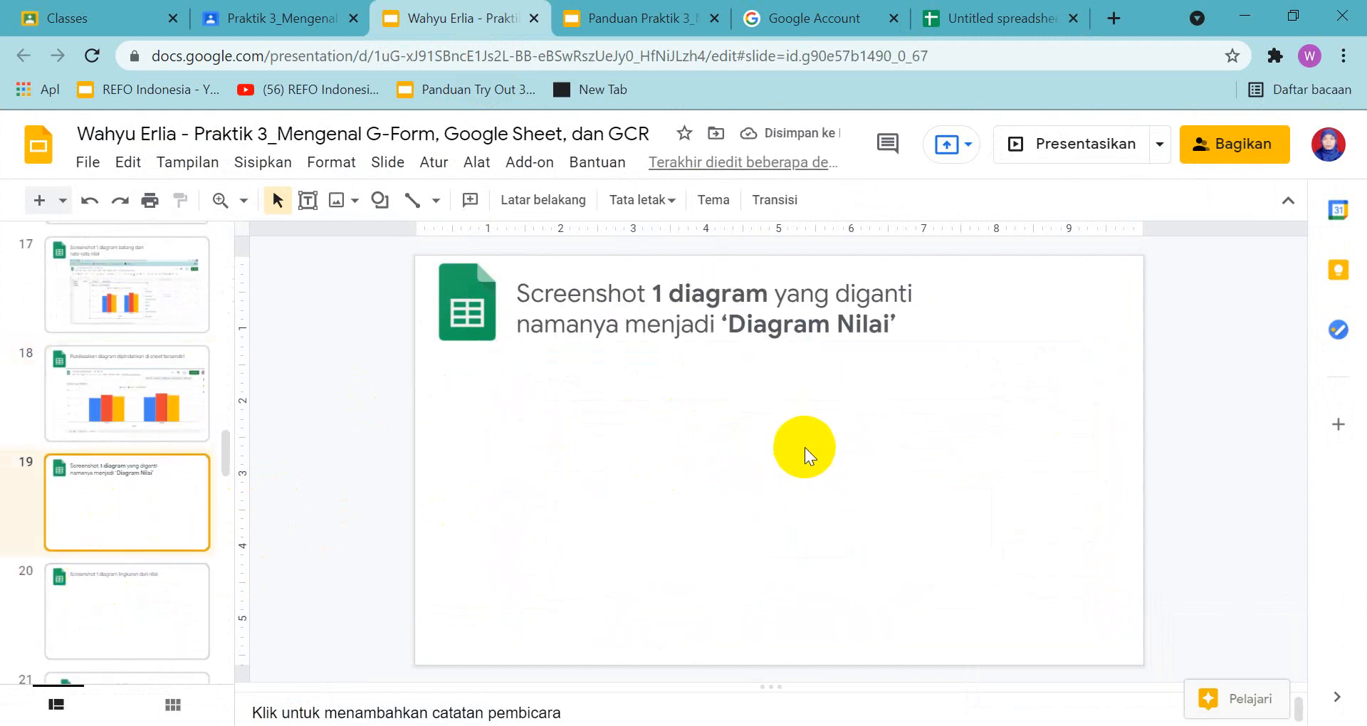
pyautogui.click(654, 22)
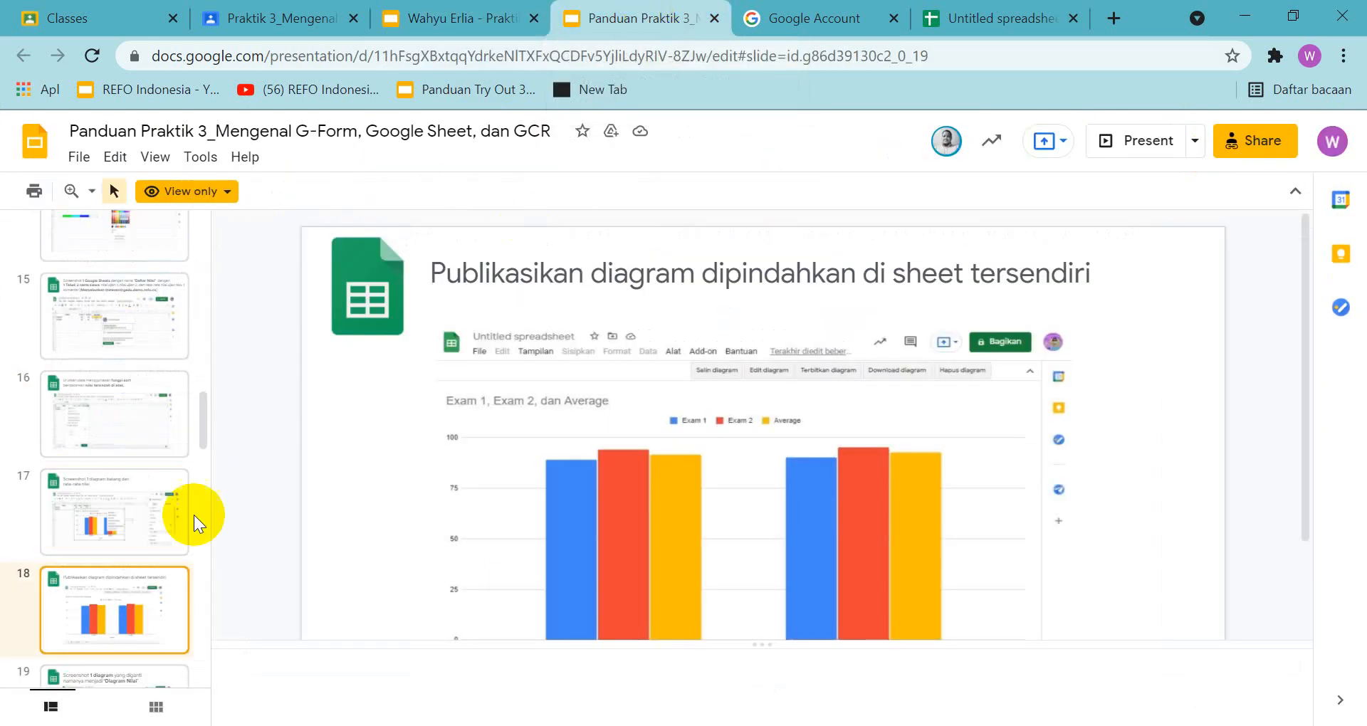
pyautogui.scroll(-3, 117, 626)
pyautogui.click(116, 543)
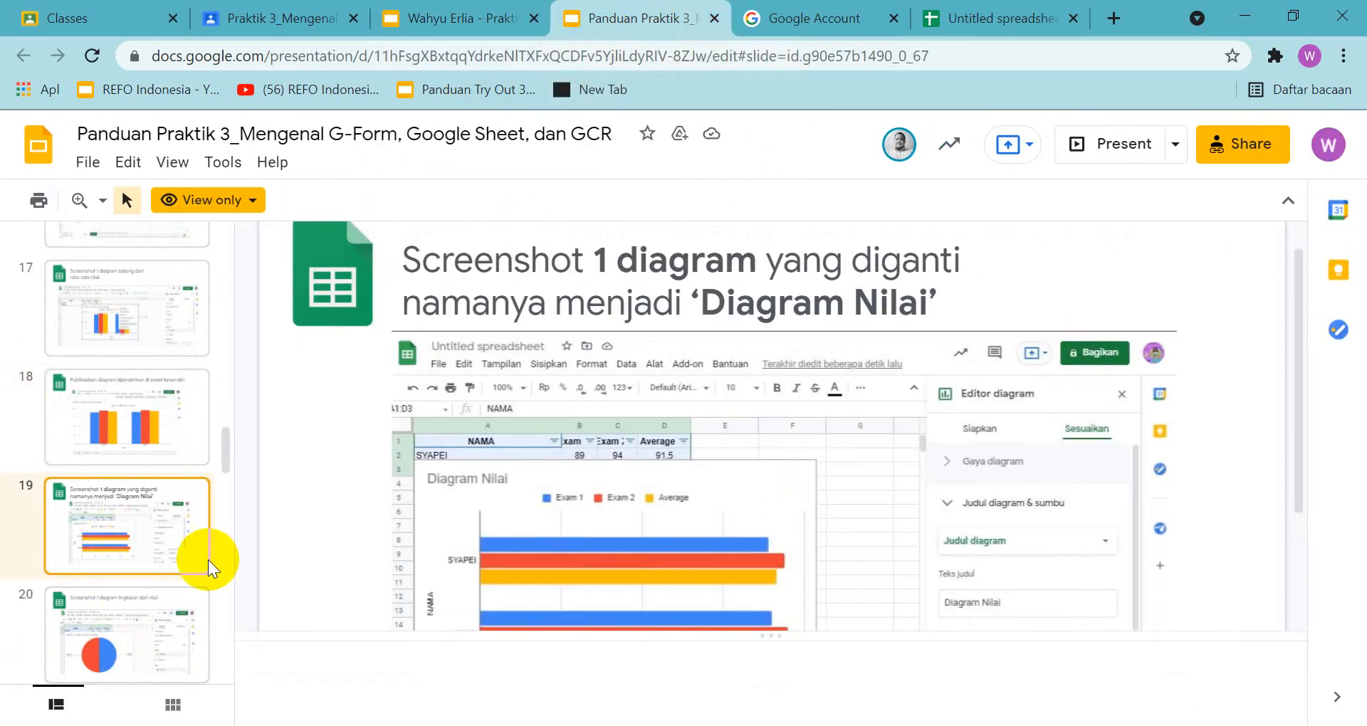
pyautogui.scroll(-2, 907, 631)
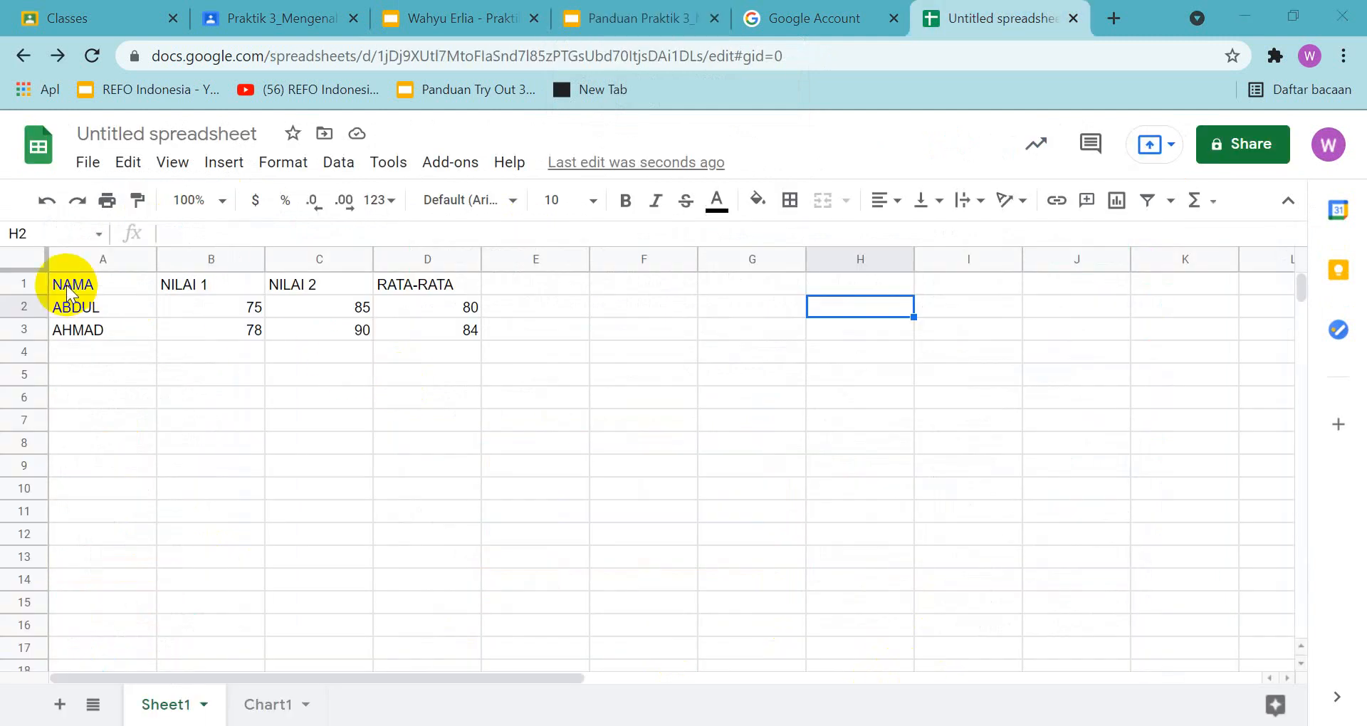
# Insert a chart from the grades range A1:D3 on Sheet1 and compare it with the guide's slide 19 example
pyautogui.moveTo(71, 292); pyautogui.dragTo(450, 342)
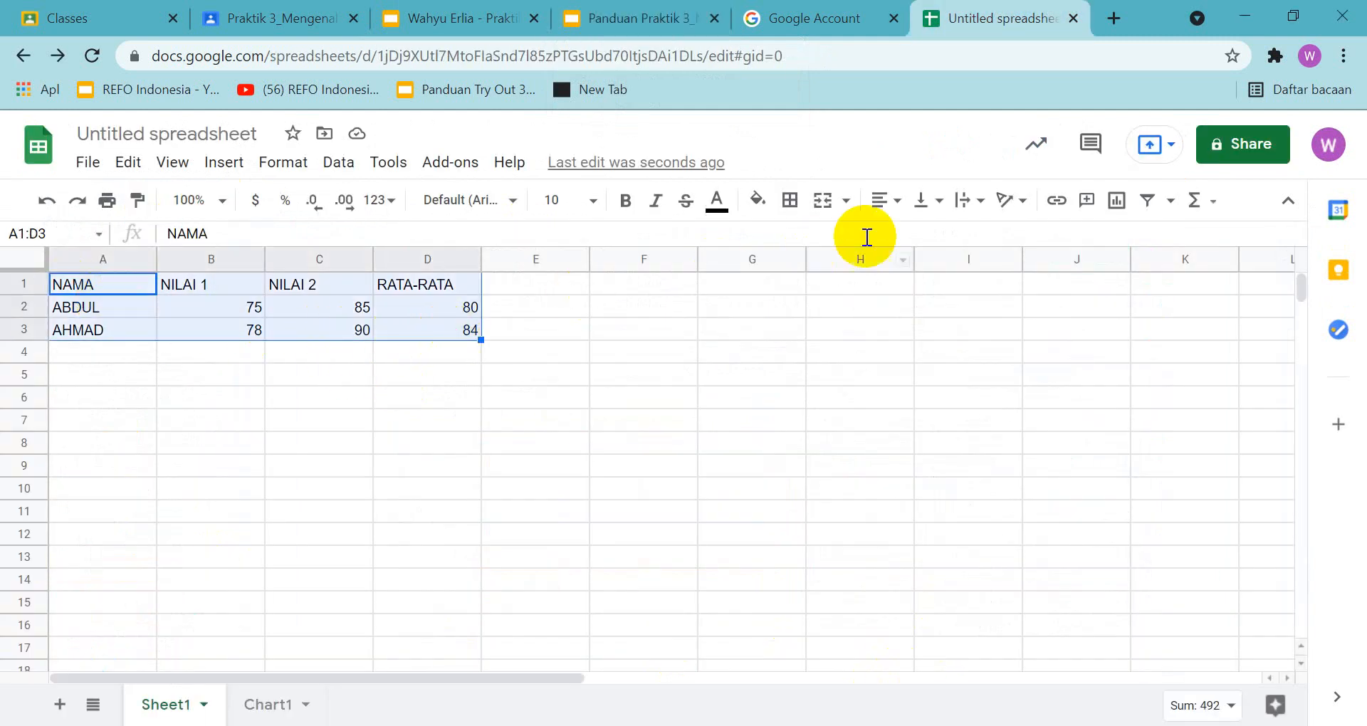
pyautogui.click(1116, 201)
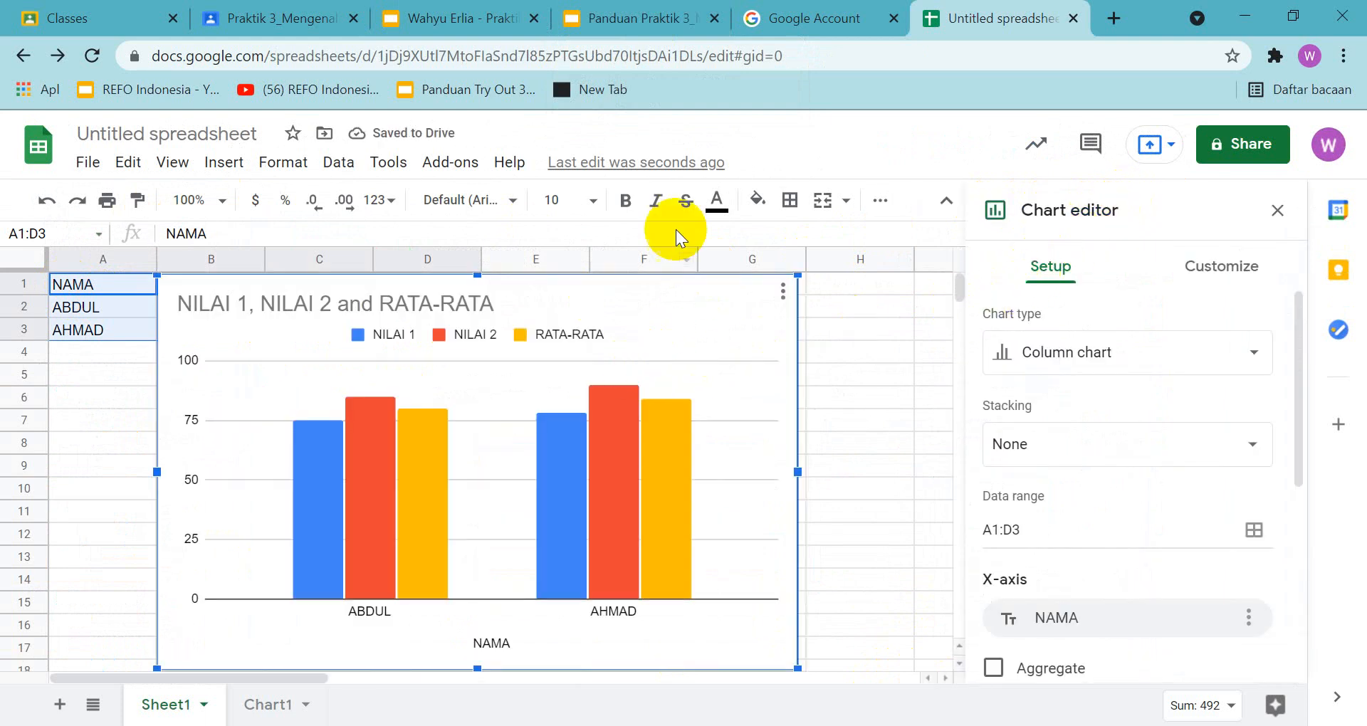
pyautogui.click(643, 20)
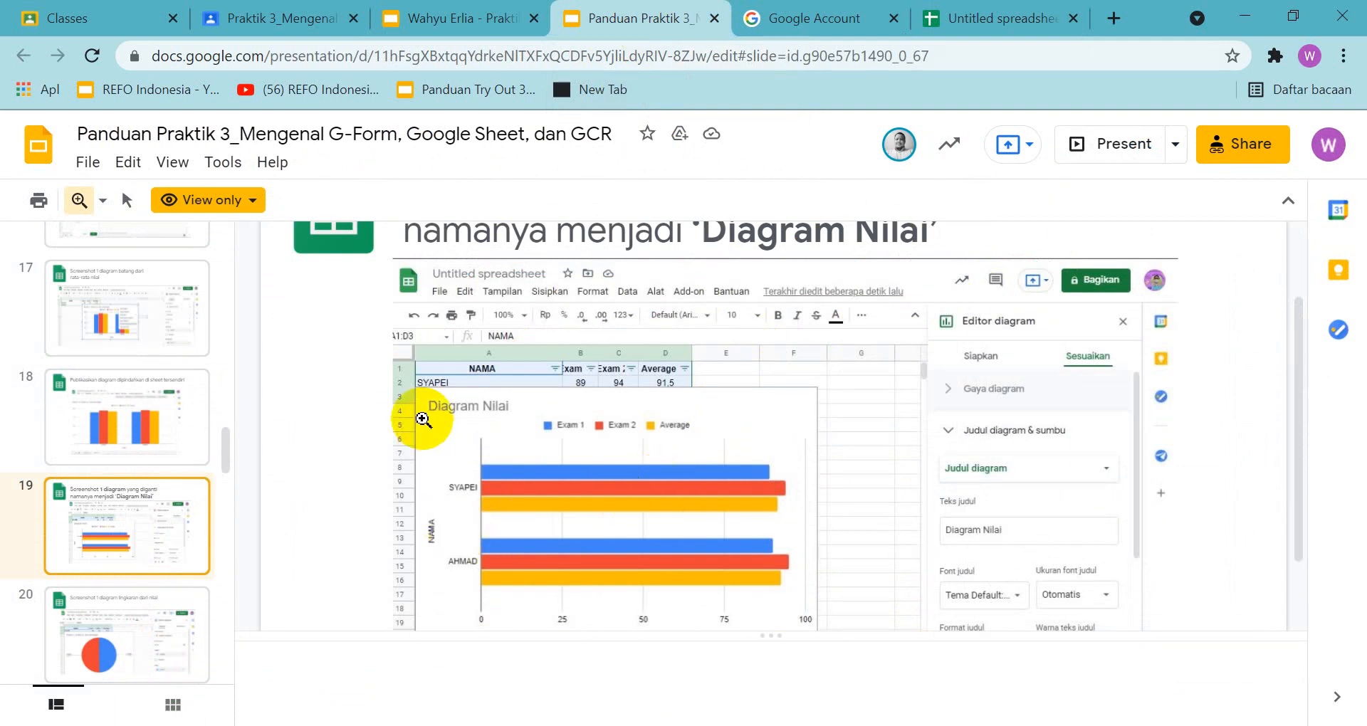
pyautogui.click(960, 20)
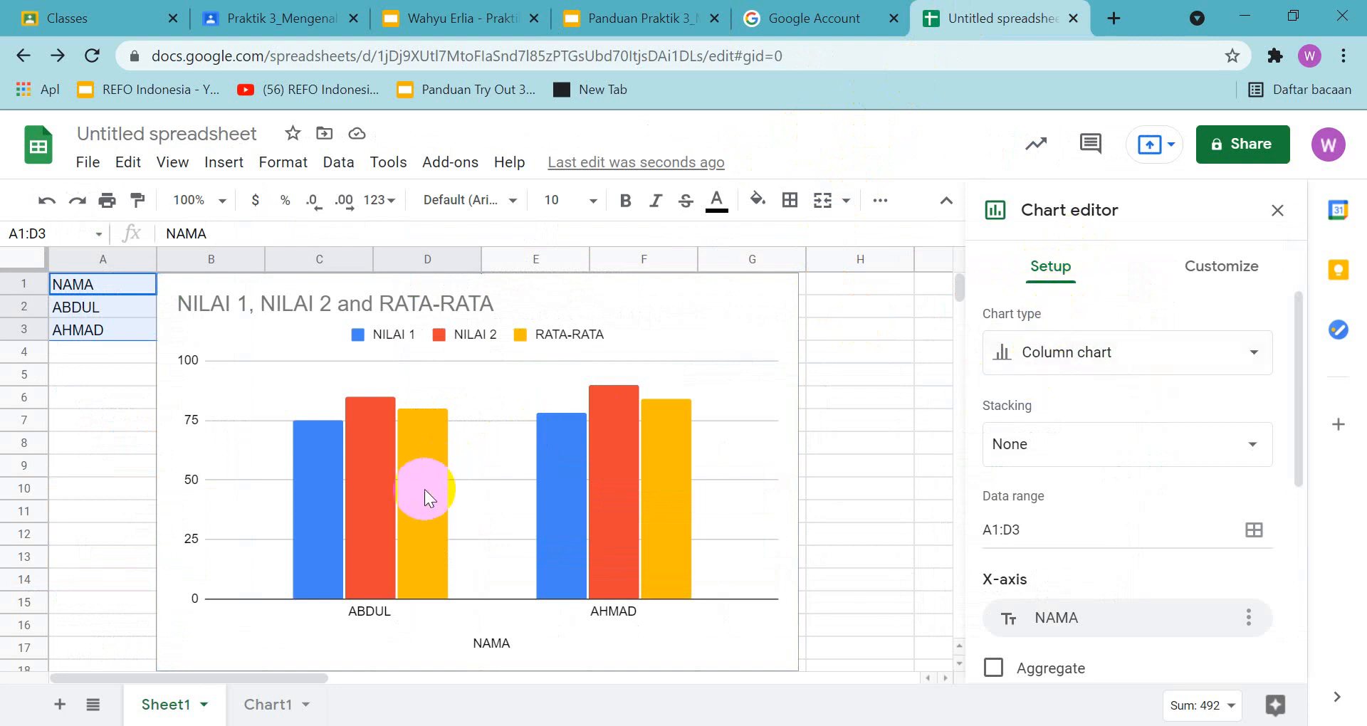
# Change the new chart's type to Bar chart, checking it against the guide's slide 19 example
pyautogui.click(1254, 354)
pyautogui.scroll(-10, 1184, 492)
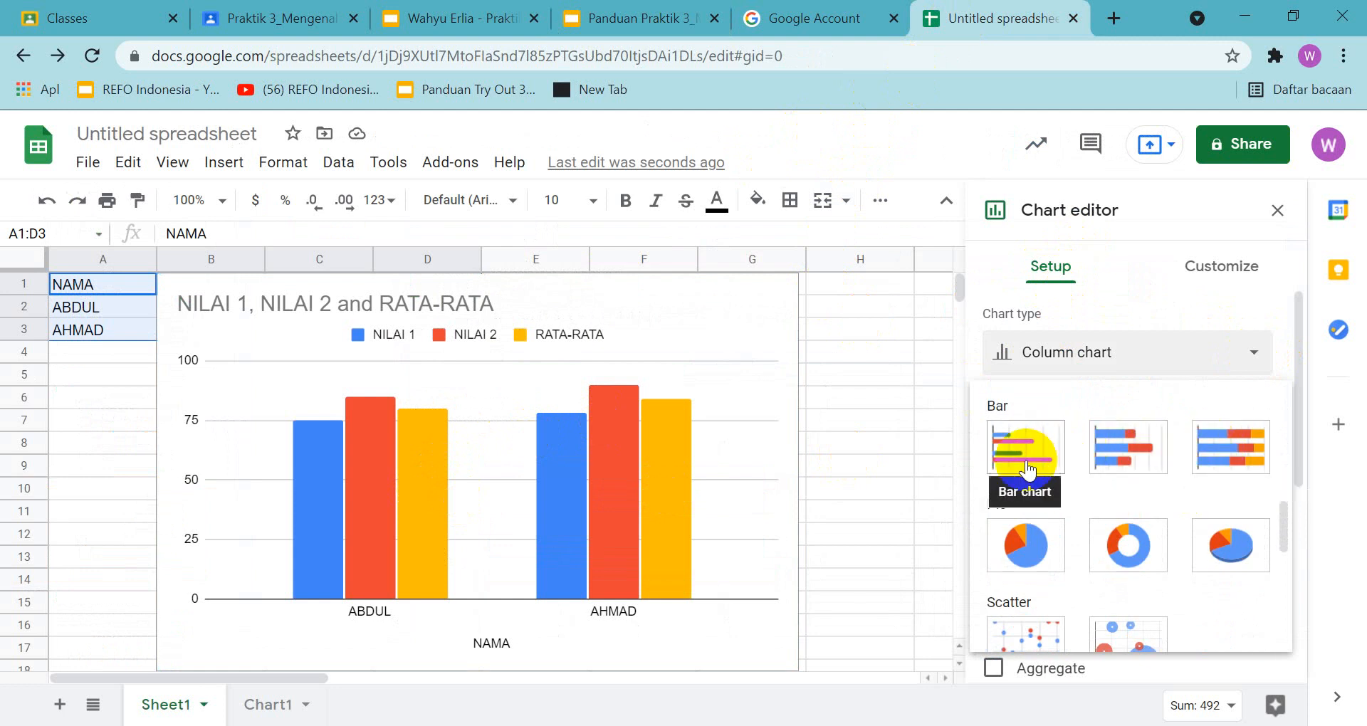
pyautogui.click(665, 17)
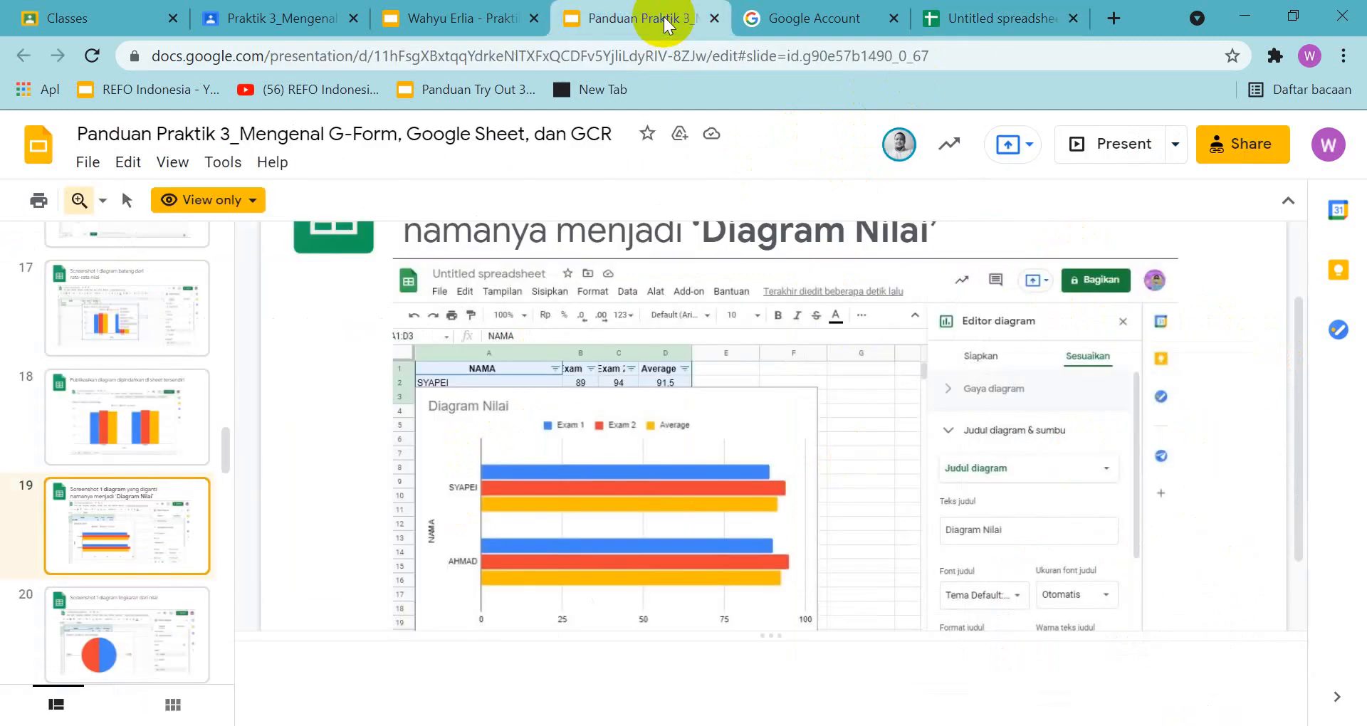
pyautogui.click(963, 20)
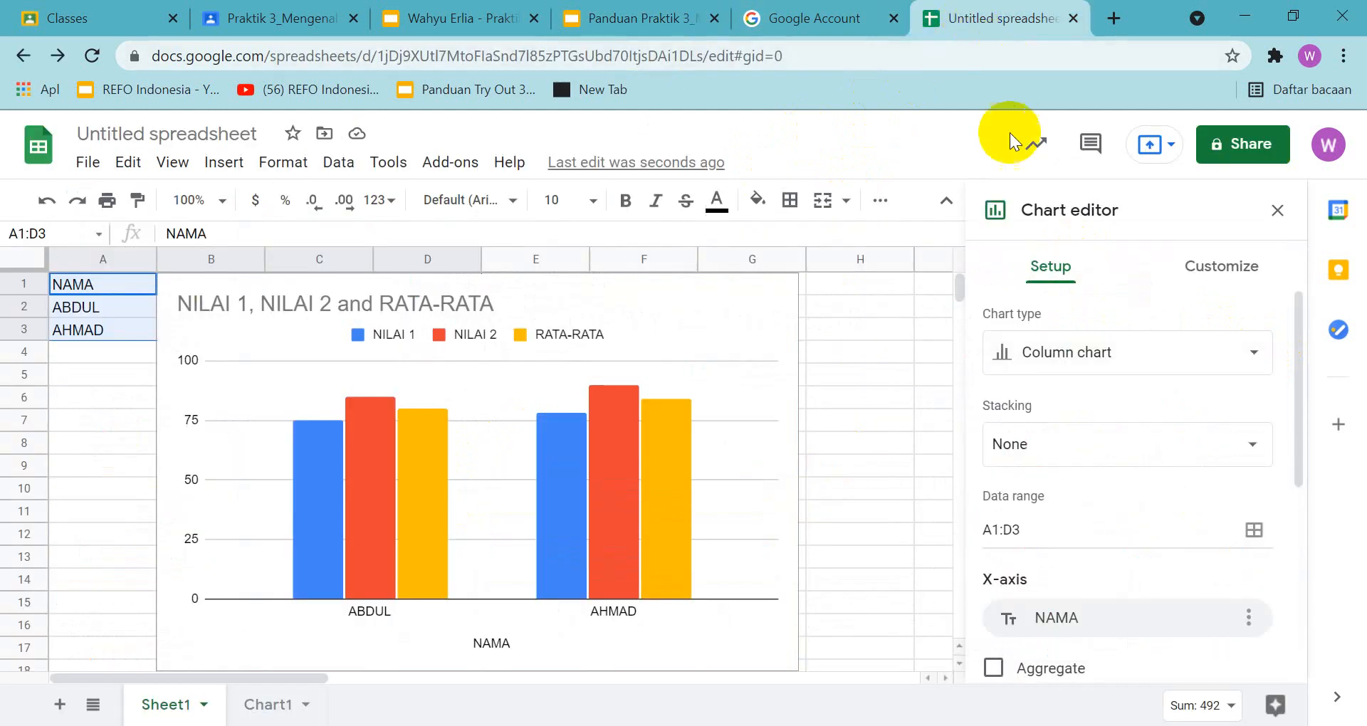
pyautogui.click(657, 20)
pyautogui.click(969, 20)
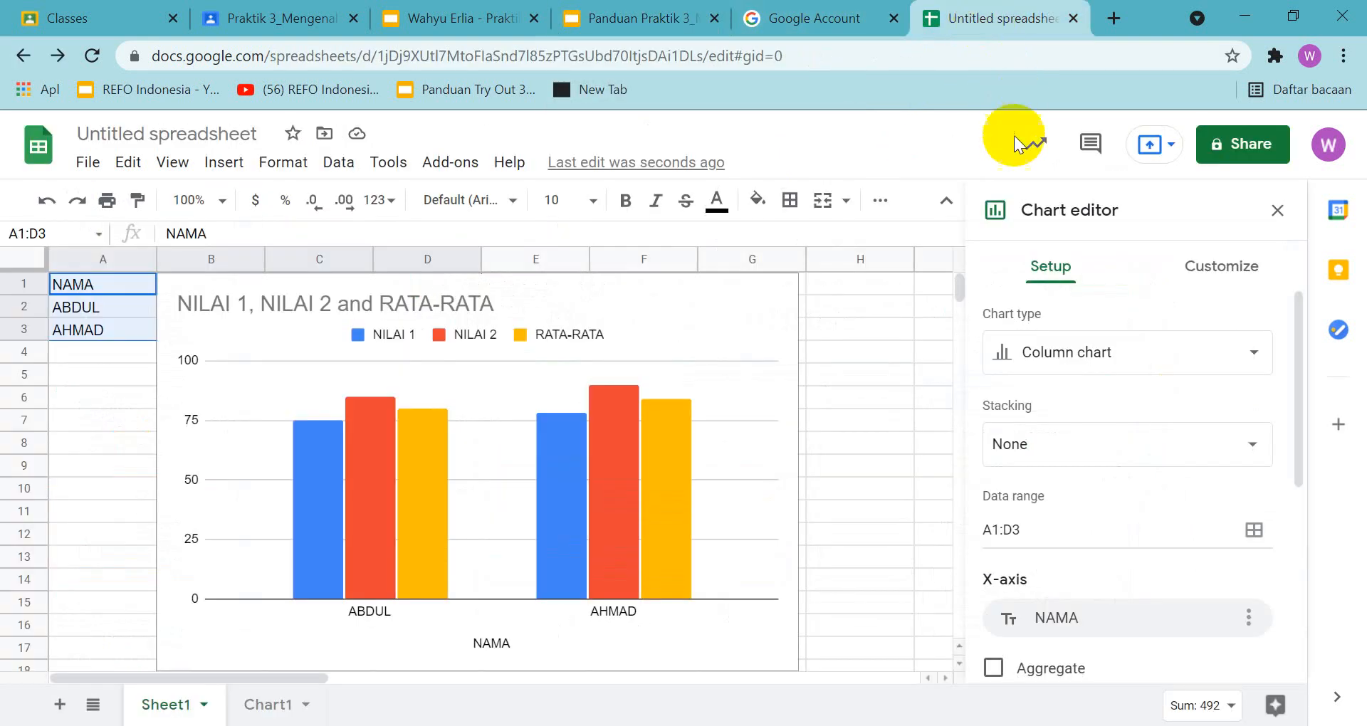
pyautogui.click(1145, 356)
pyautogui.scroll(-10, 1108, 562)
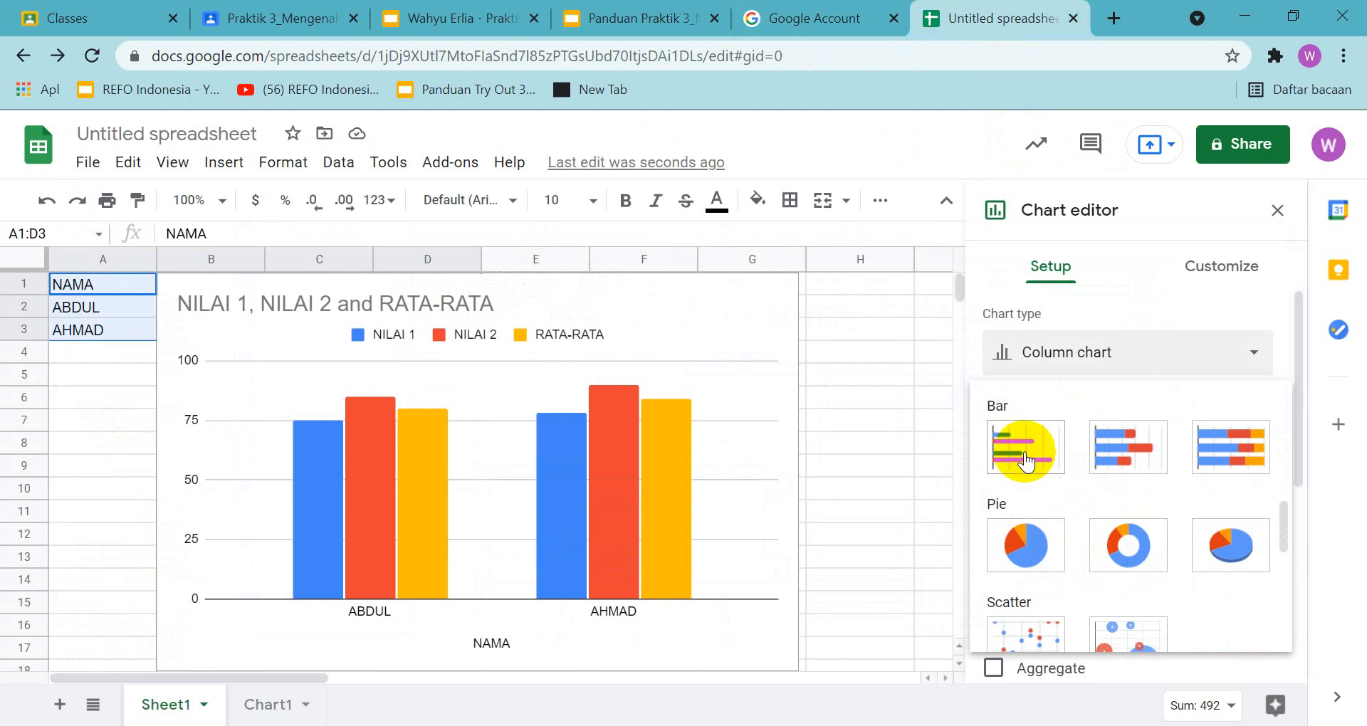
pyautogui.click(1025, 450)
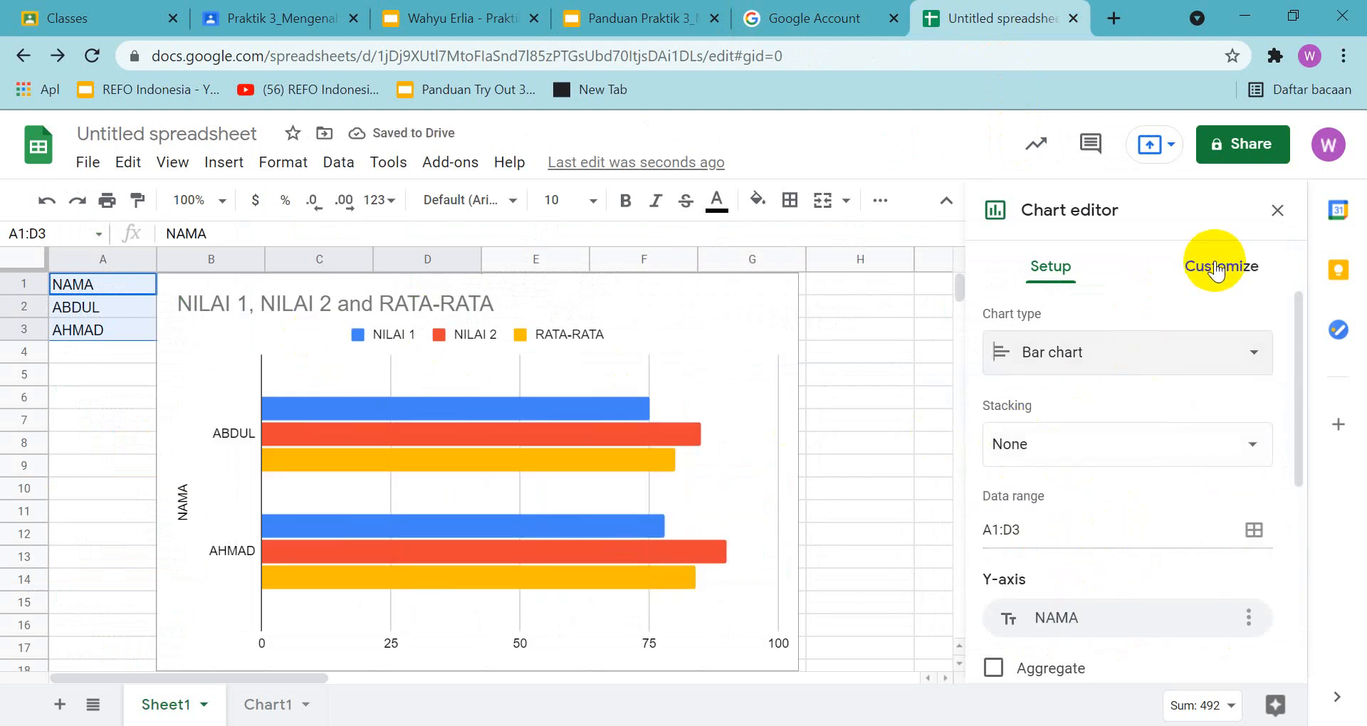
# Set the bar chart's title to "Diagram Nilai" as in the guide and leave the chart editor
pyautogui.click(1217, 269)
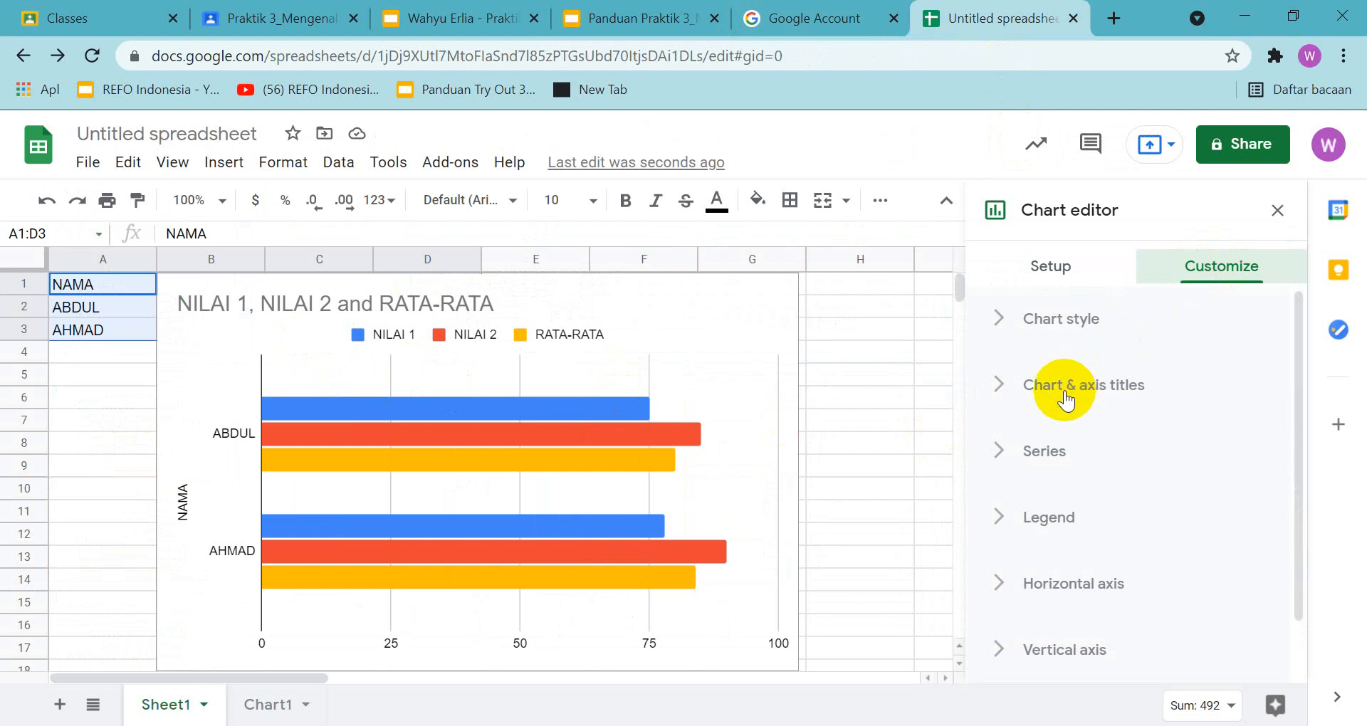
pyautogui.click(648, 20)
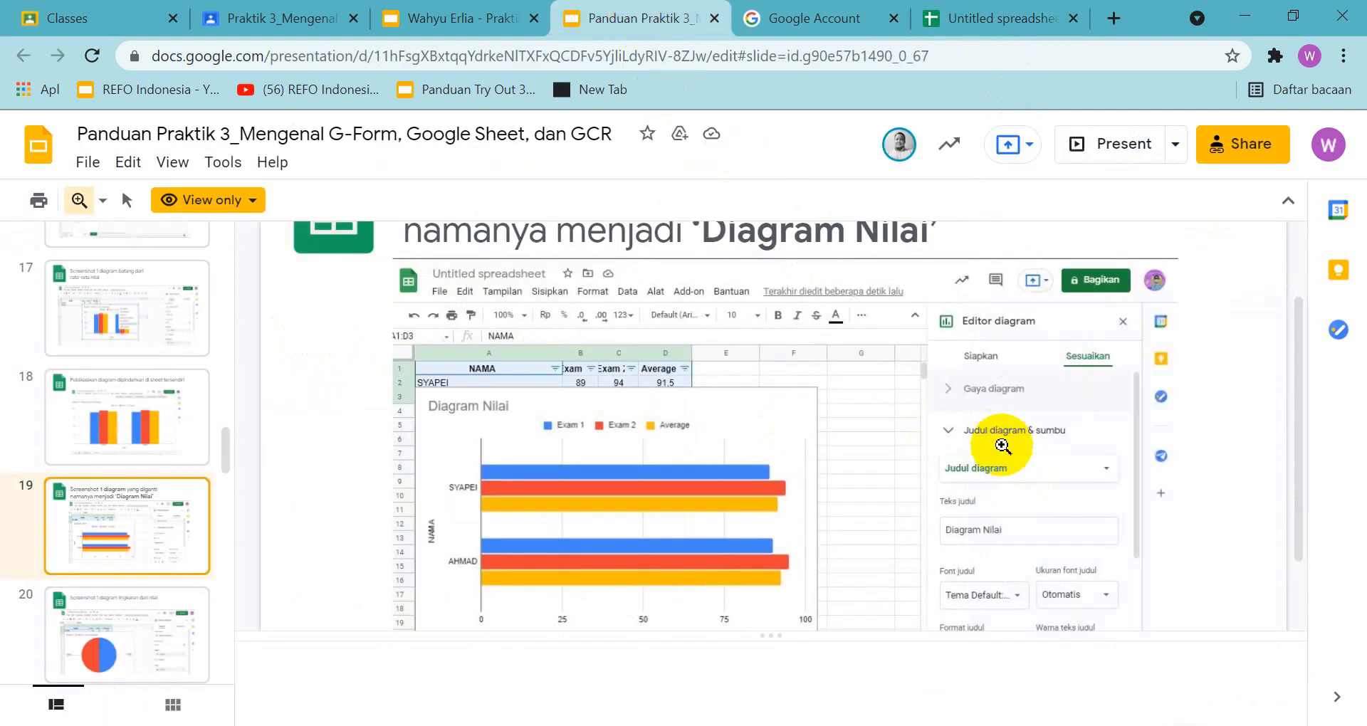
pyautogui.click(1036, 15)
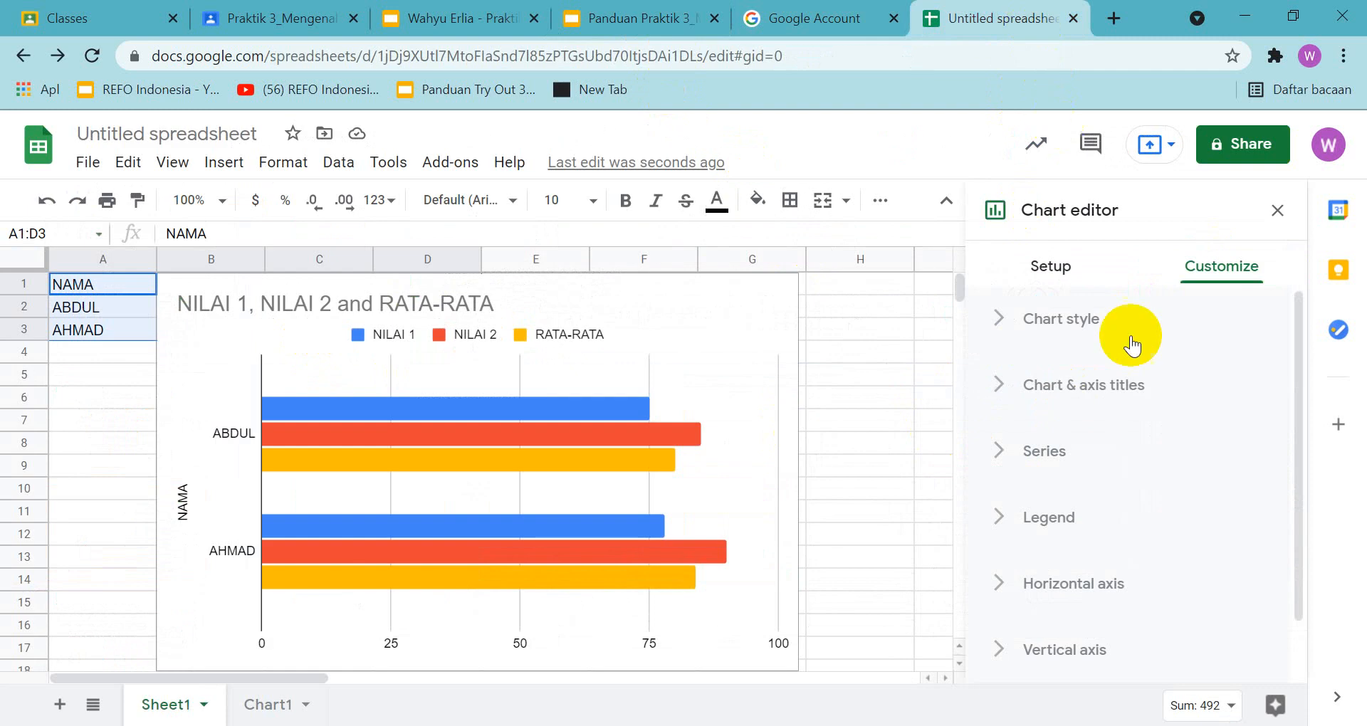
pyautogui.click(1144, 388)
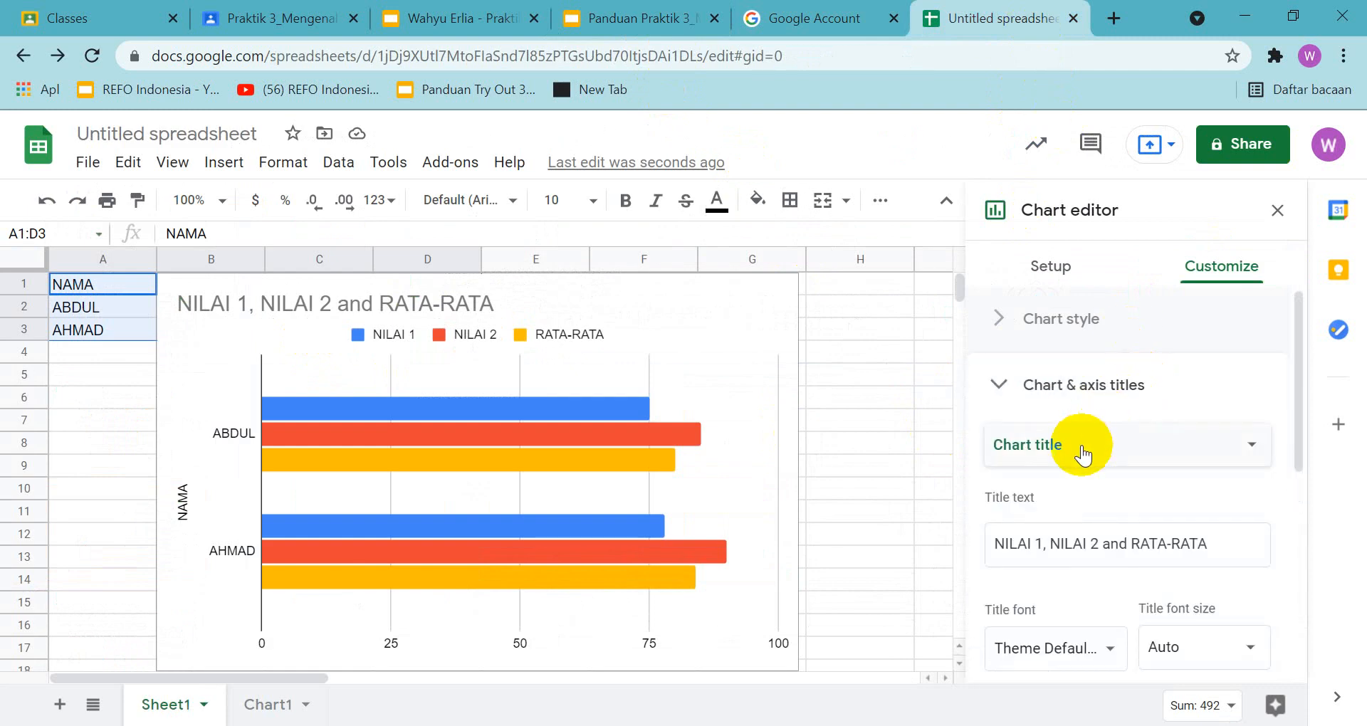
pyautogui.click(1208, 545)
pyautogui.hotkey('ctrl', 'a')
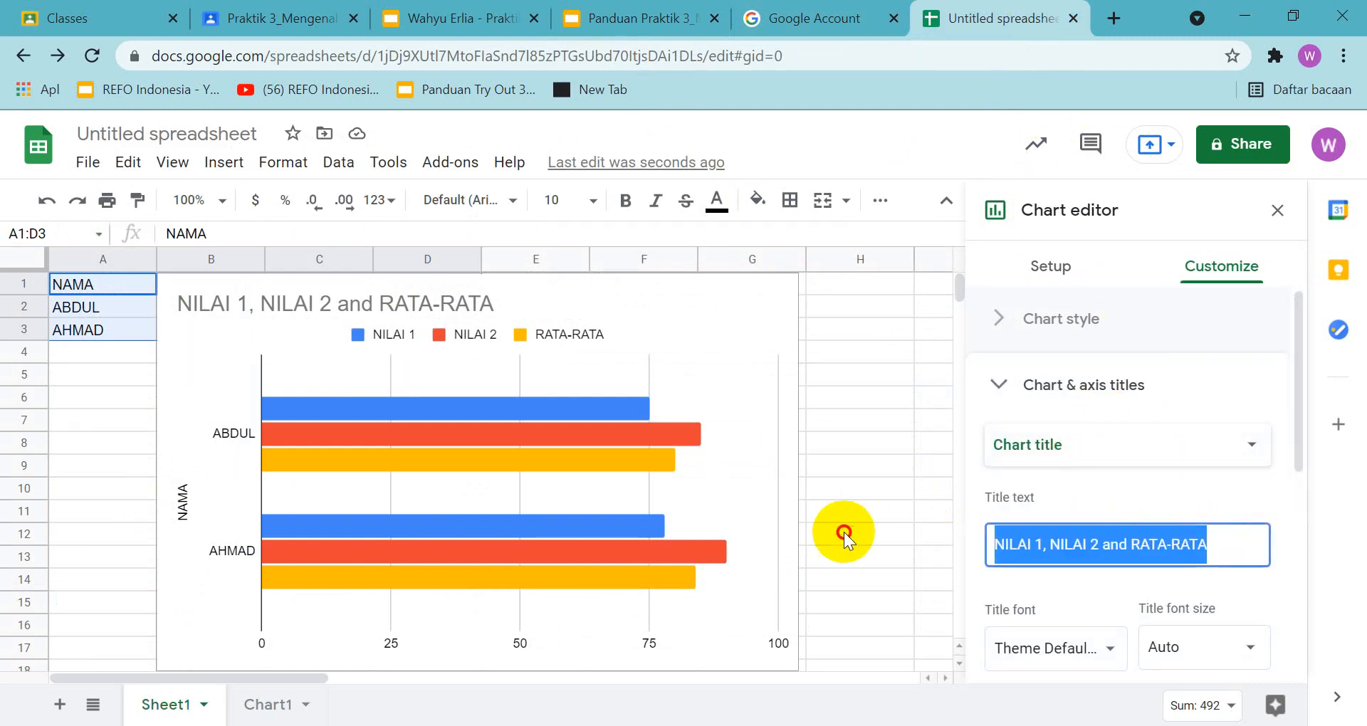
pyautogui.write('Dia')
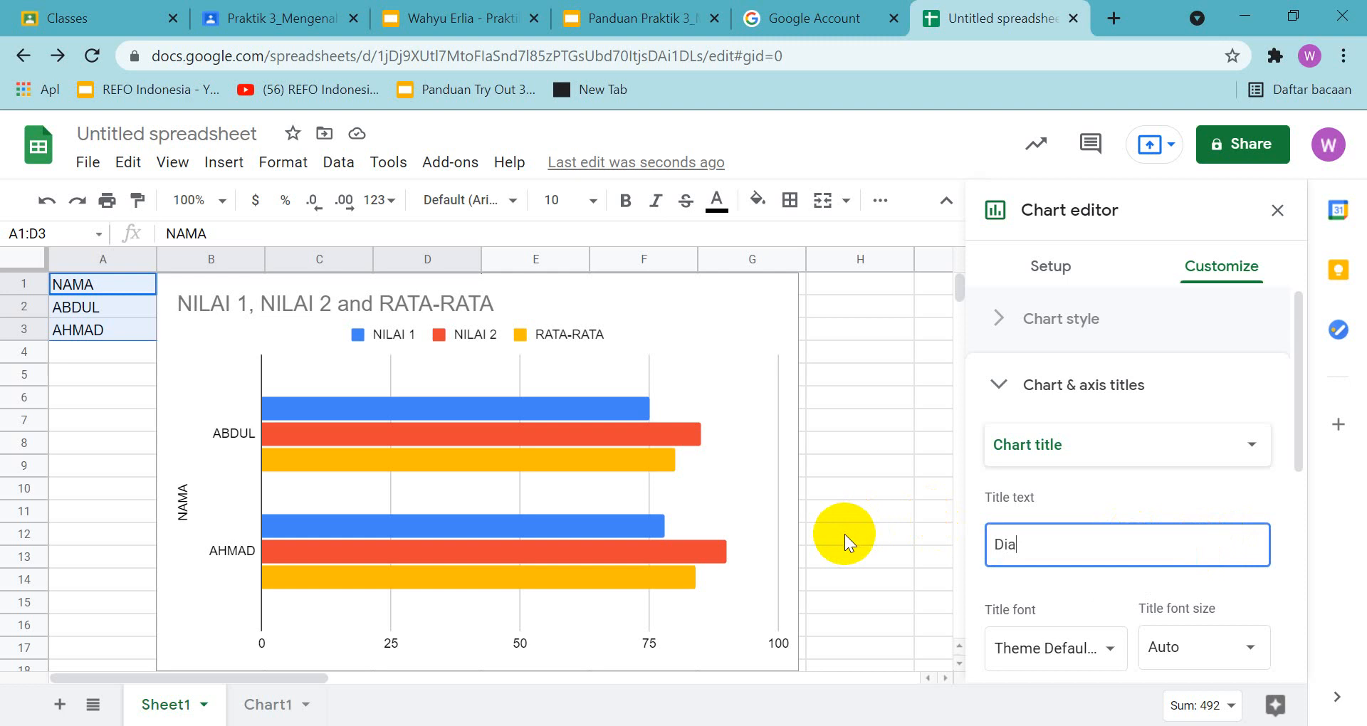
pyautogui.write('gram Nilai')
pyautogui.click(882, 491)
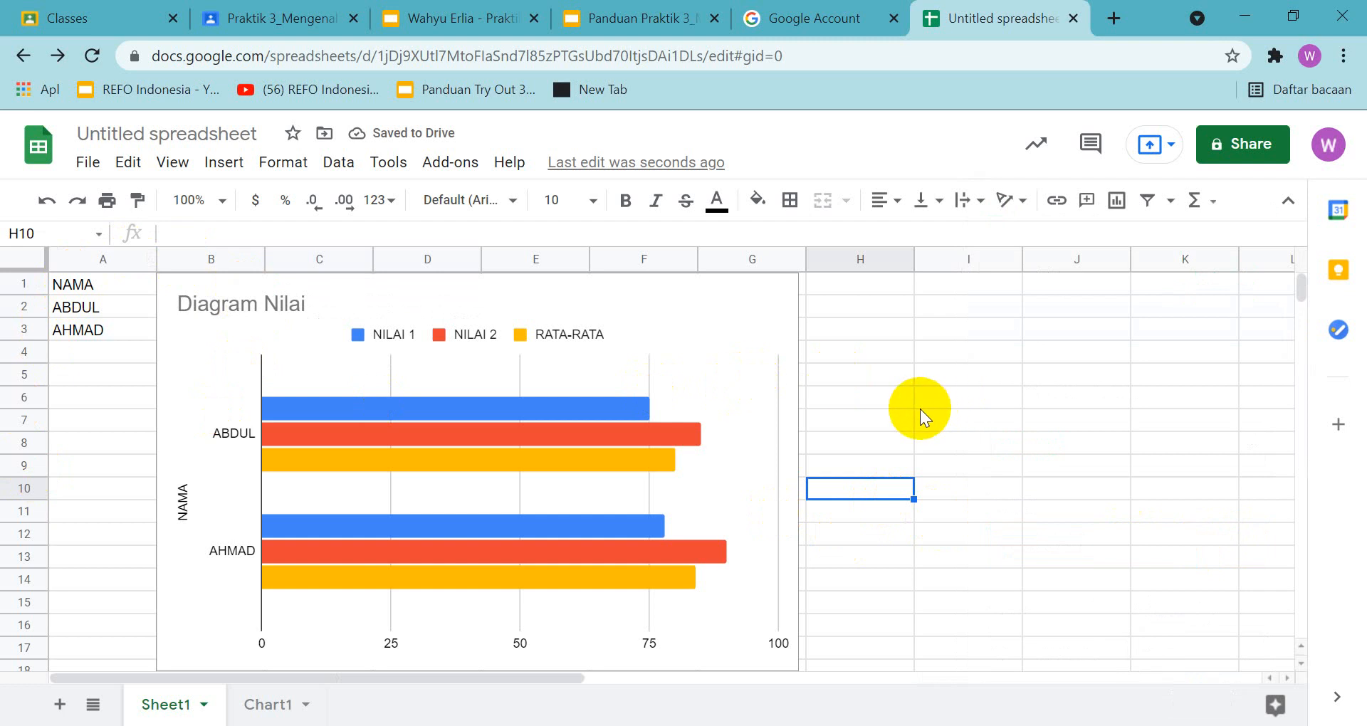
# Capture a screenshot of the spreadsheet with the "Diagram Nilai" bar chart and place it below the heading on slide 19 of the answer presentation
pyautogui.press('super+shift+s')
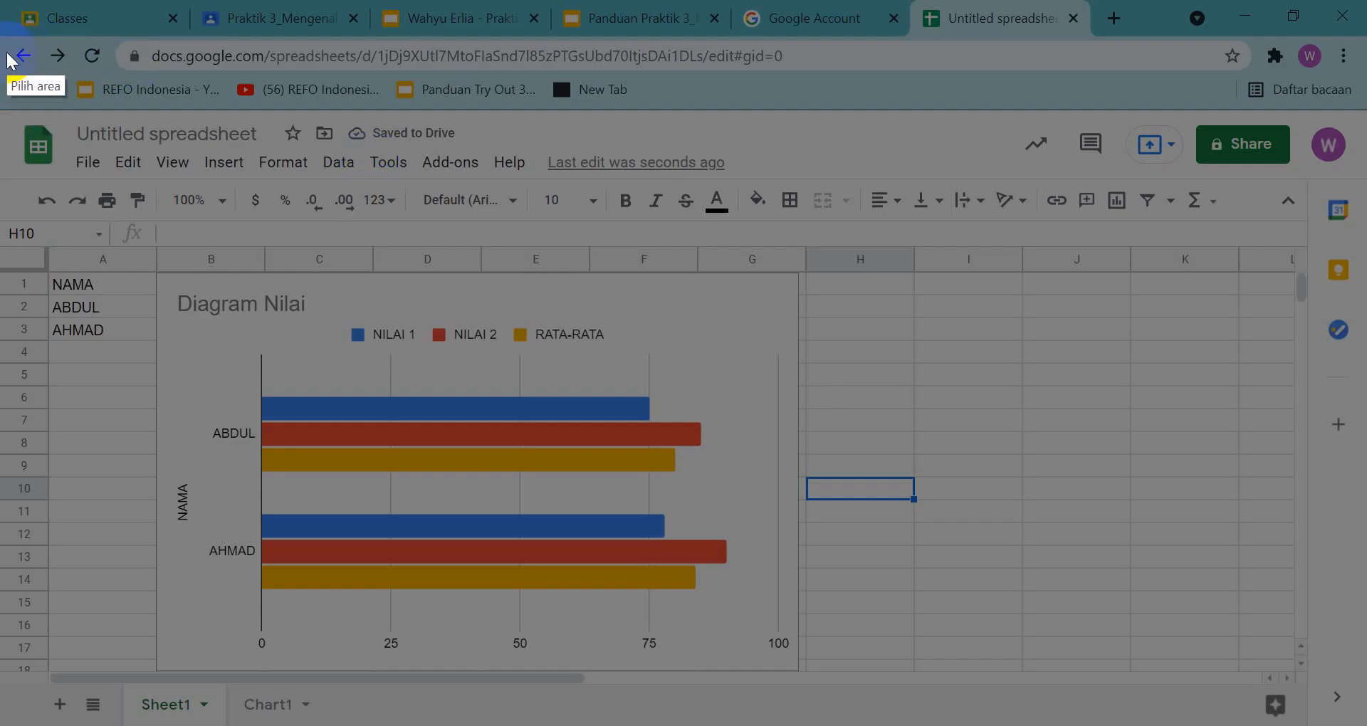
pyautogui.moveTo(3, 40)
pyautogui.mouseDown()
pyautogui.moveTo(858, 311)
pyautogui.moveTo(1342, 719)
pyautogui.mouseUp()
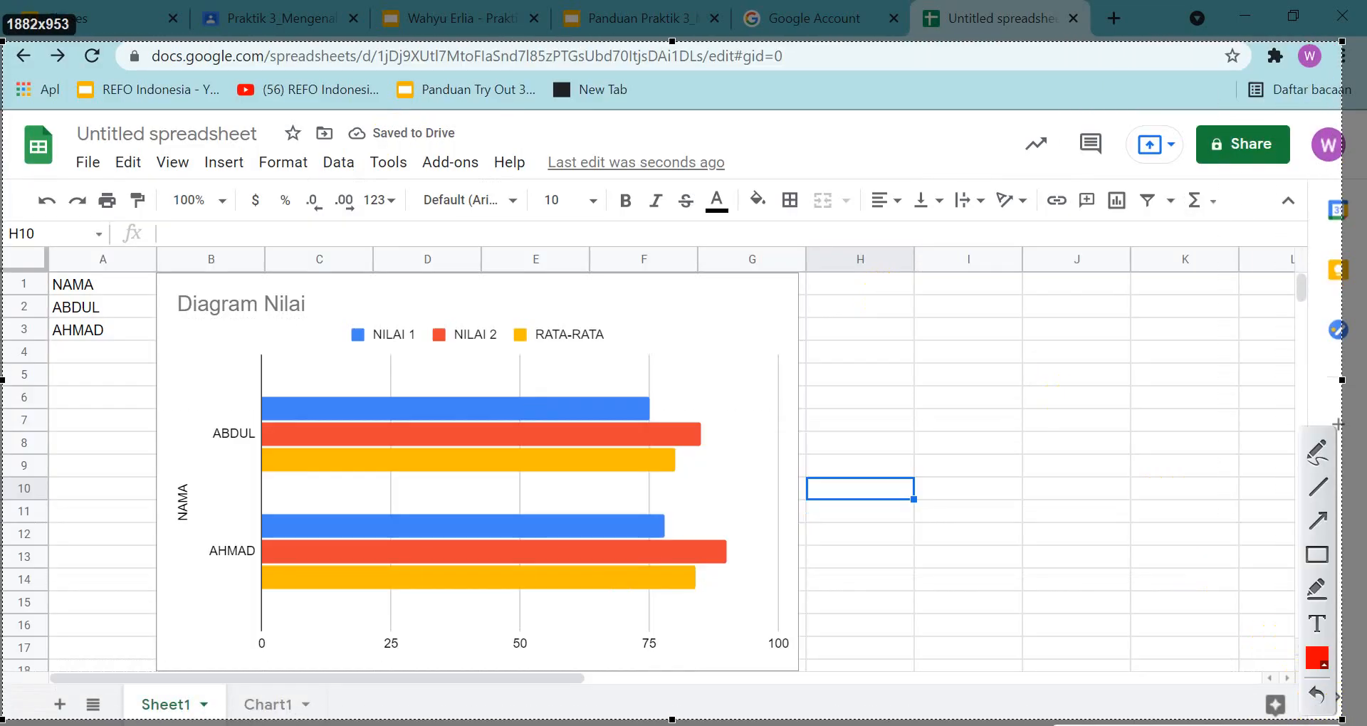
pyautogui.hotkey('ctrl', 'c')
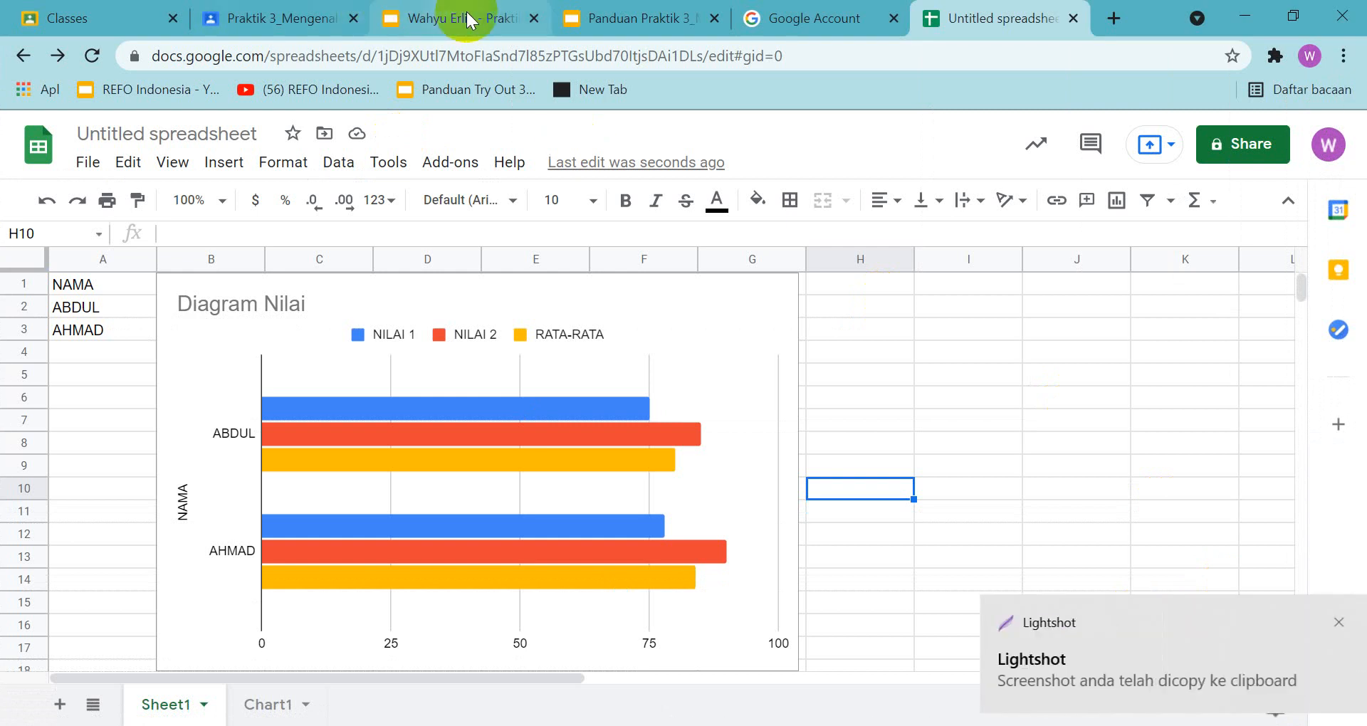
pyautogui.click(462, 18)
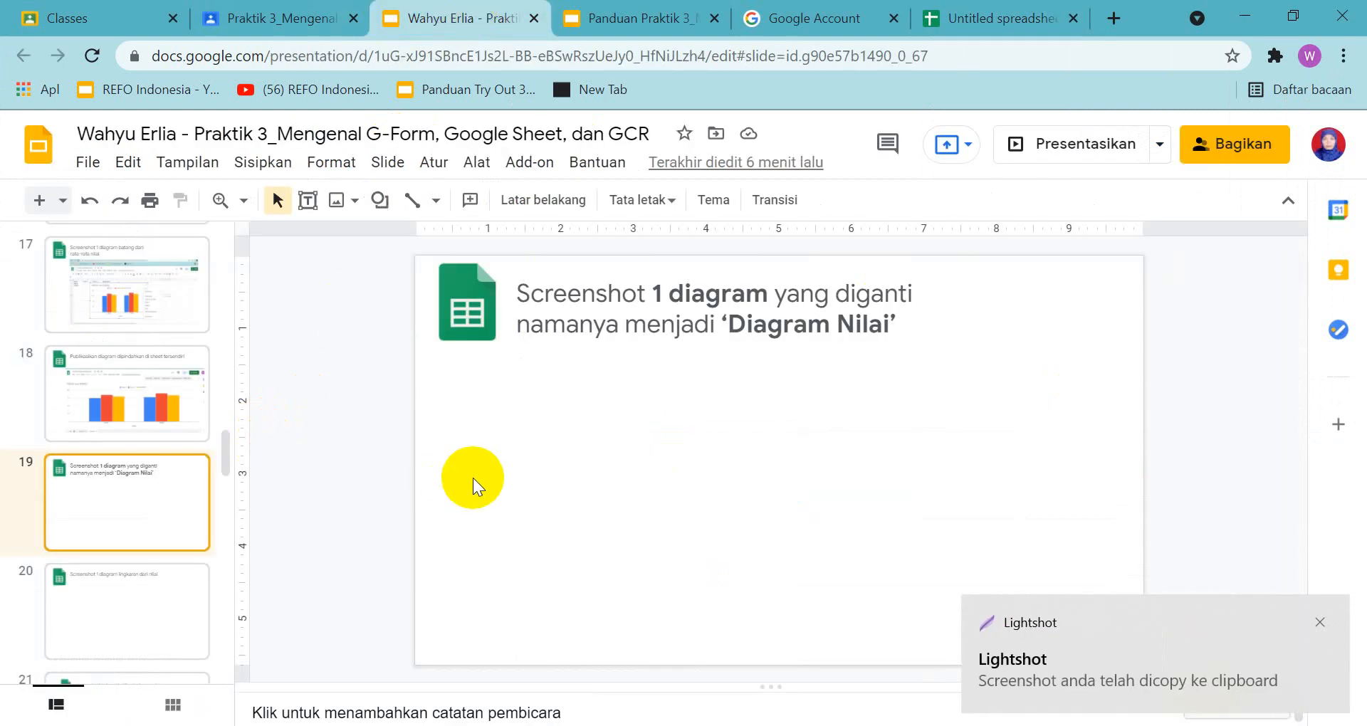
pyautogui.hotkey('ctrl', 'v')
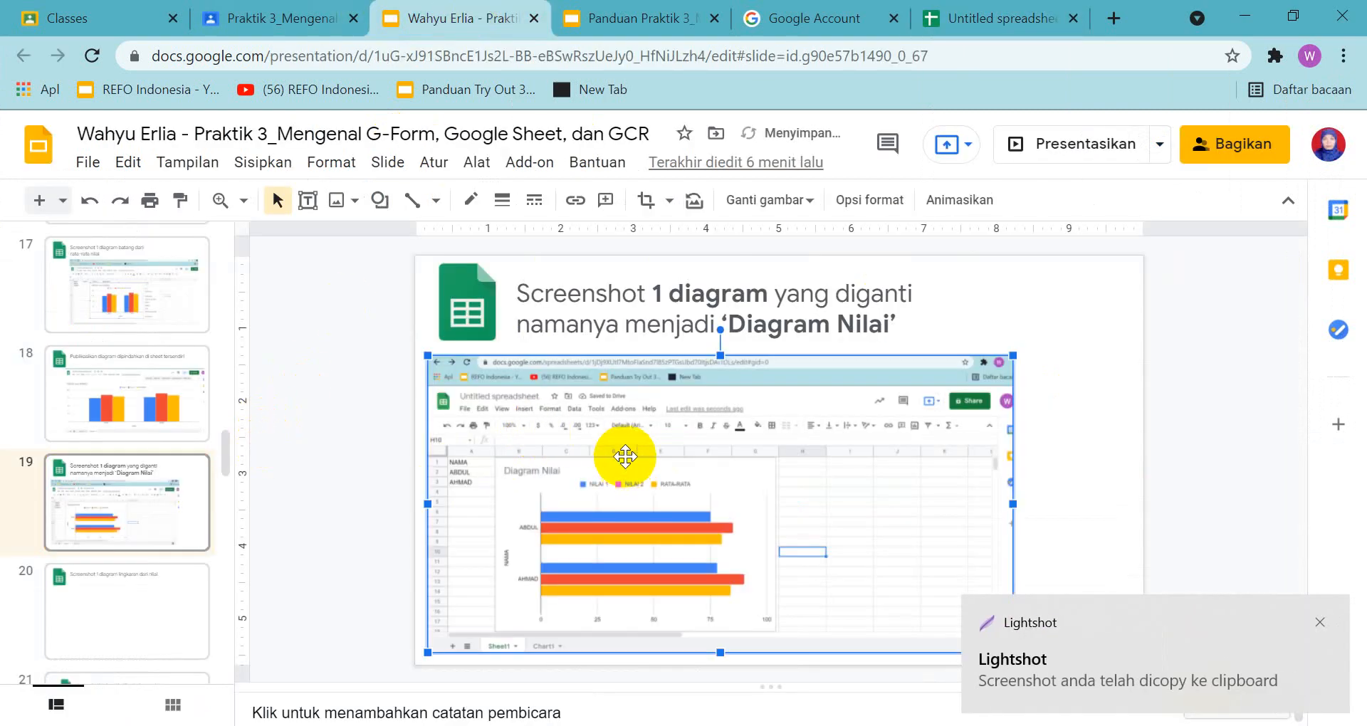
pyautogui.moveTo(704, 443); pyautogui.dragTo(785, 431)
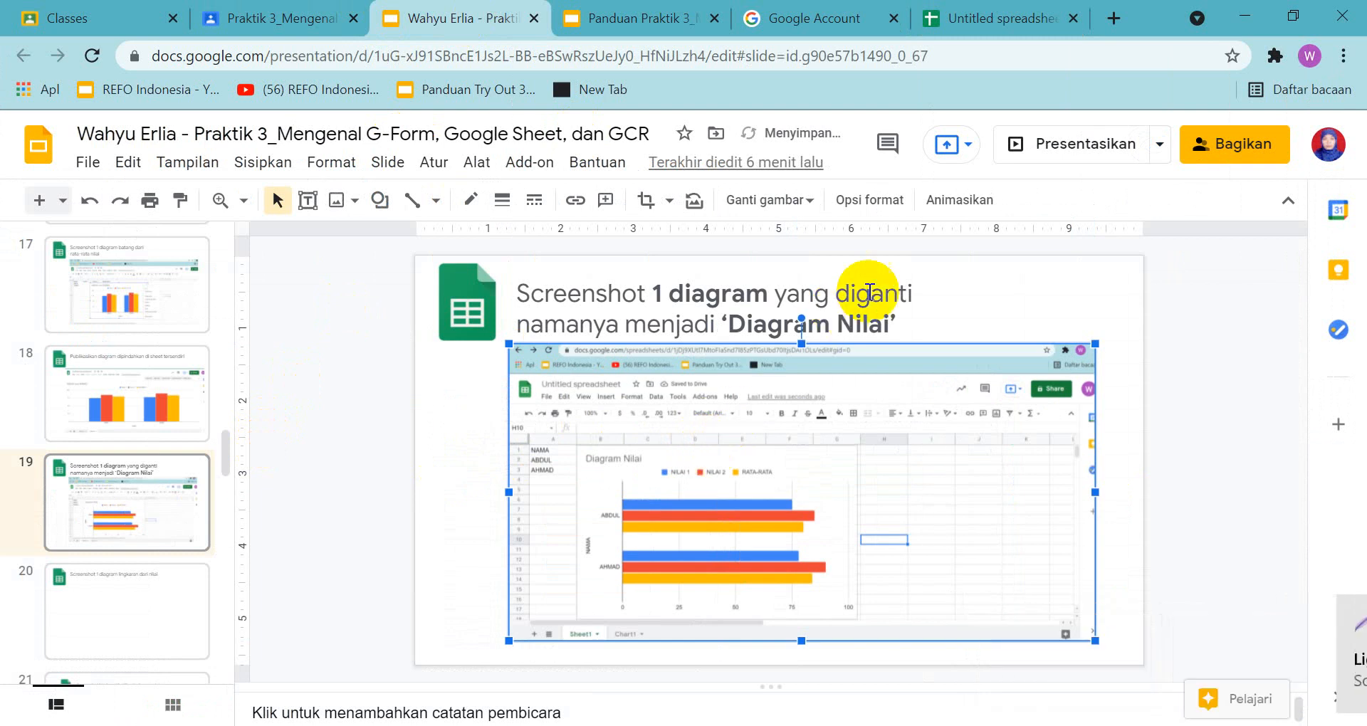
pyautogui.click(985, 293)
# Review the slide 20 task in the answer presentation and its example in the guide
pyautogui.click(121, 609)
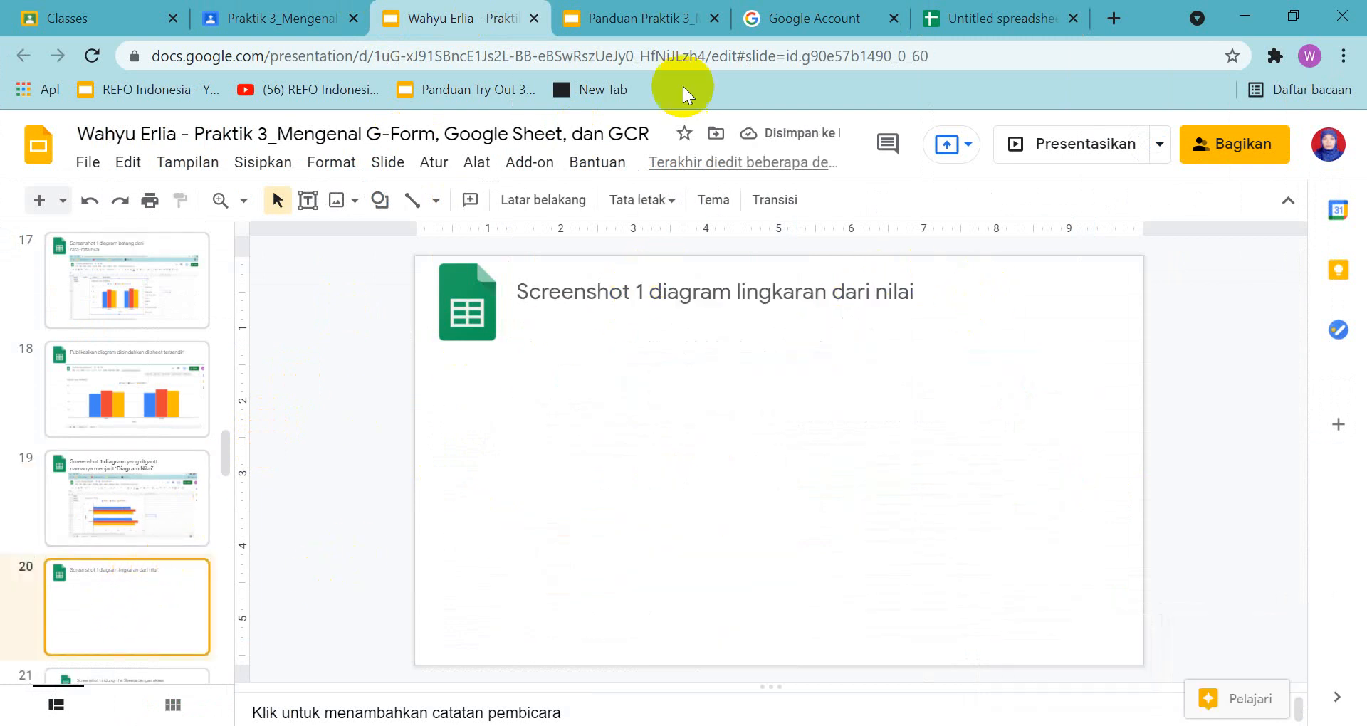
pyautogui.click(626, 18)
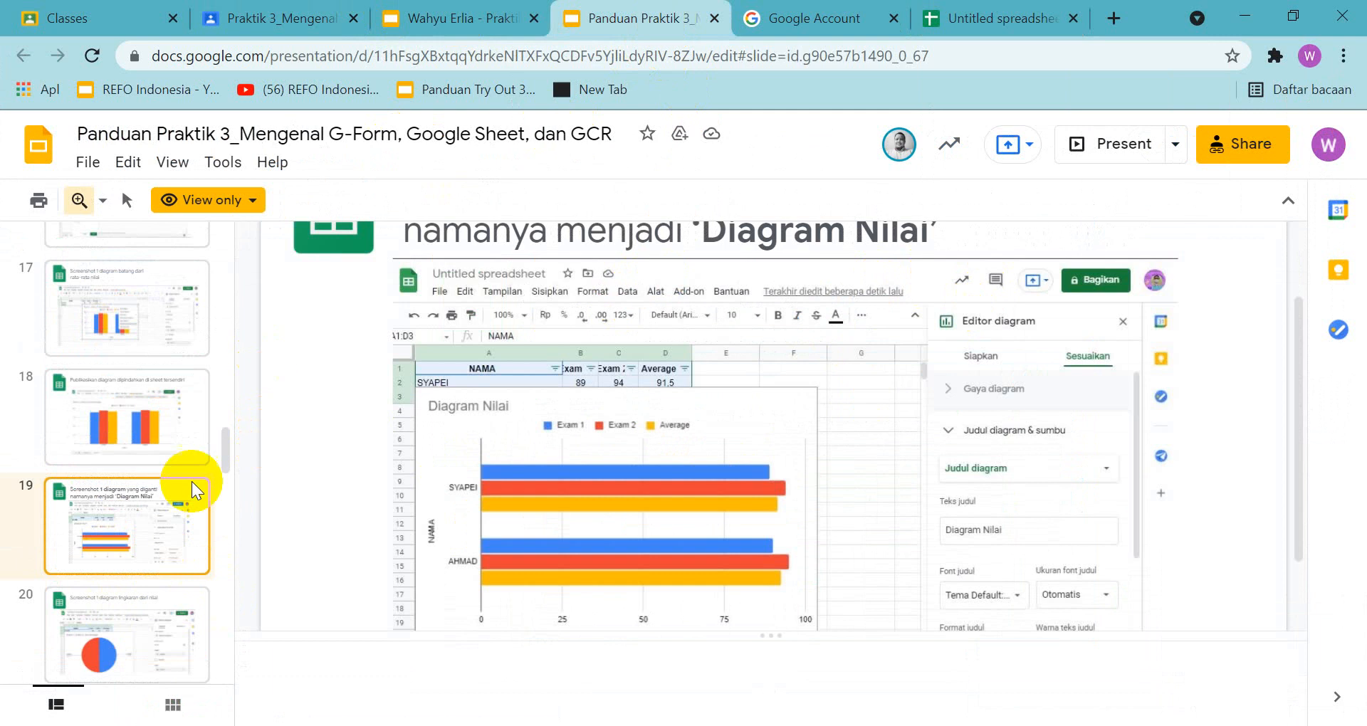
pyautogui.click(162, 626)
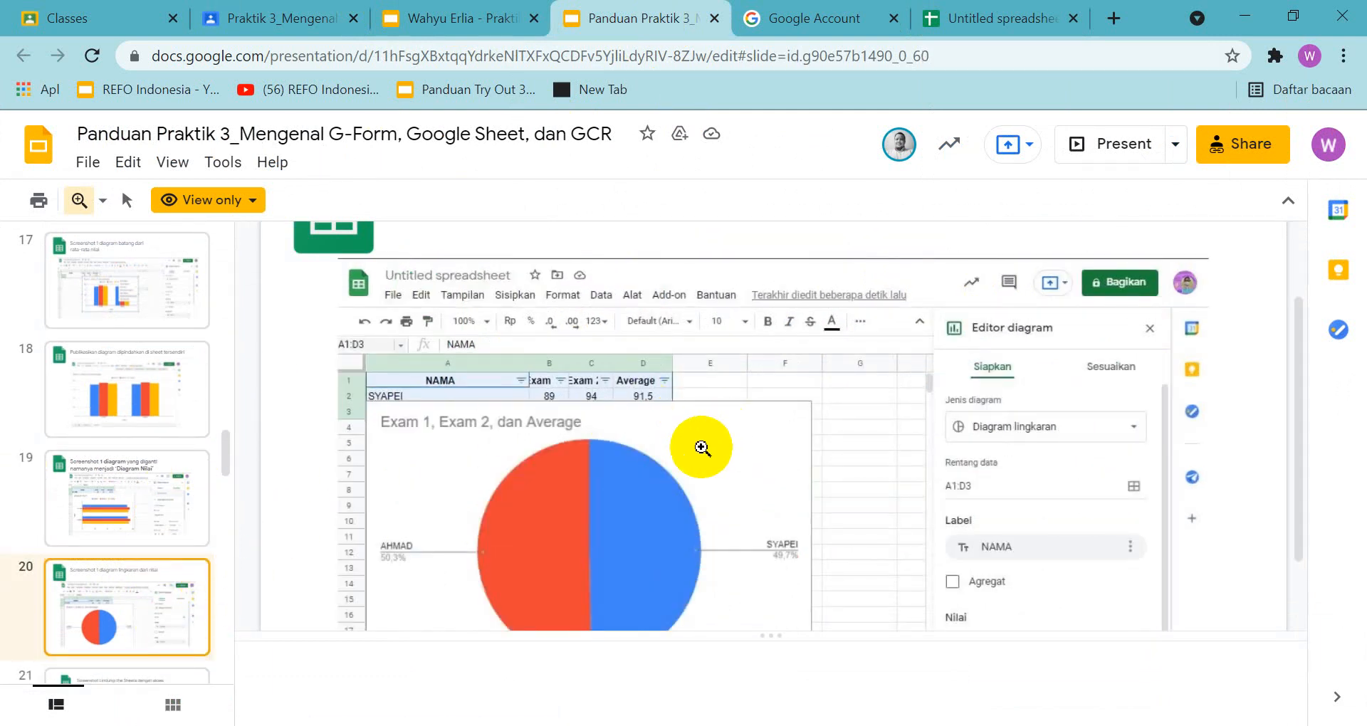
# Delete the "Diagram Nilai" bar chart from Sheet1 of the untitled spreadsheet
pyautogui.click(1014, 20)
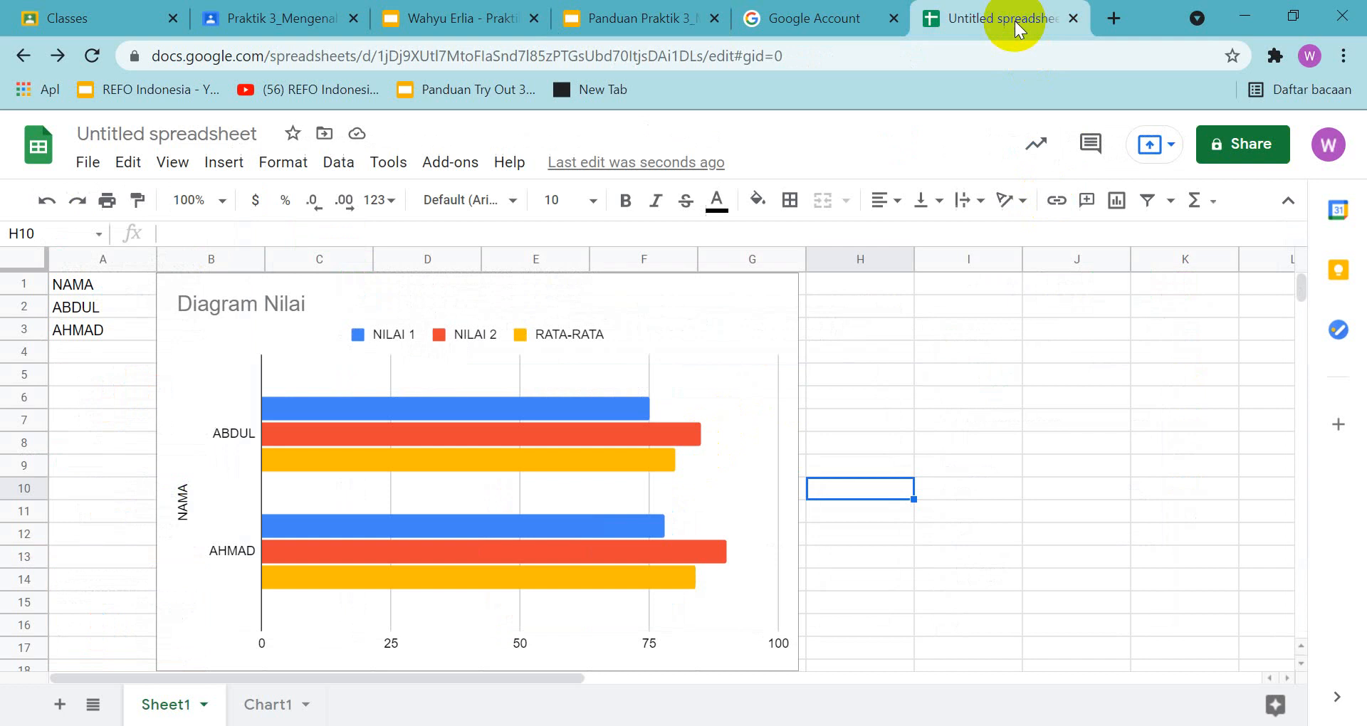
pyautogui.click(650, 441)
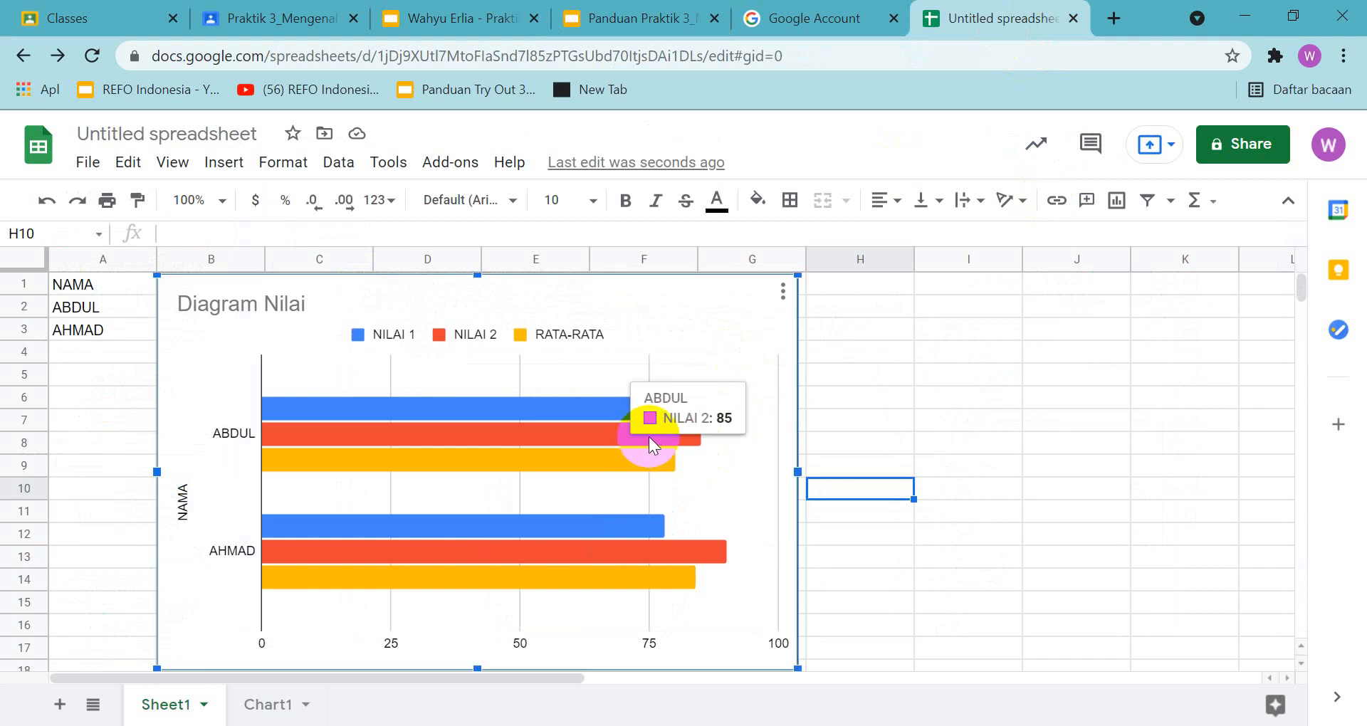
pyautogui.press('Delete')
# Insert a chart from A1:D3 on Sheet1 as a Pie chart and compare it with the guide's slide 20 example
pyautogui.moveTo(84, 284); pyautogui.dragTo(448, 332)
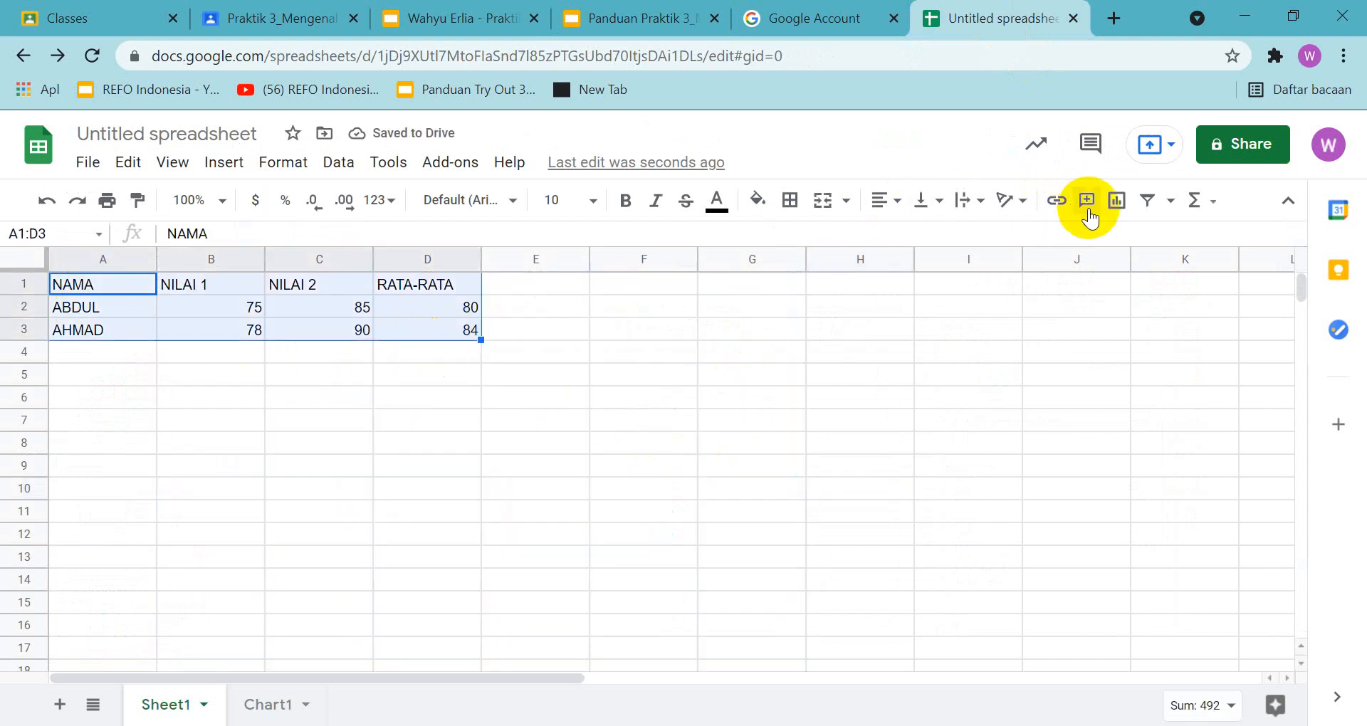
pyautogui.click(1117, 201)
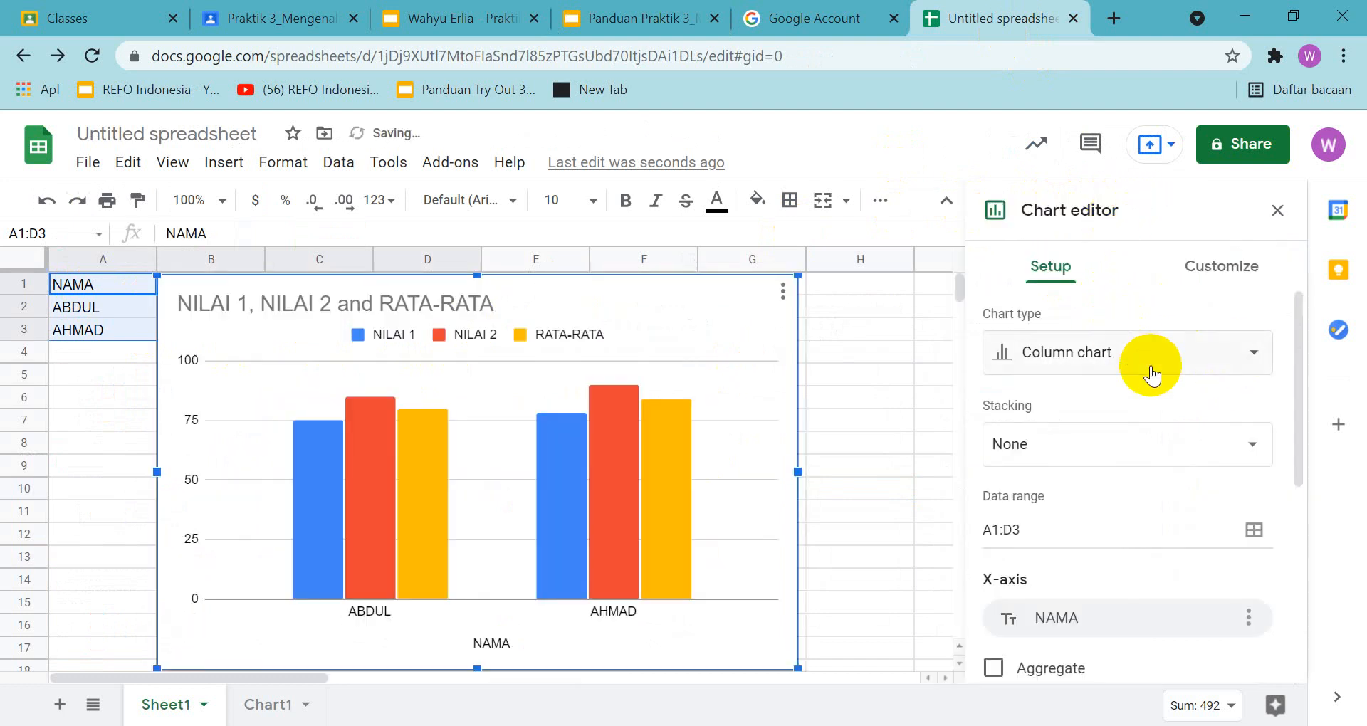
pyautogui.click(1242, 363)
pyautogui.scroll(-5, 1139, 463)
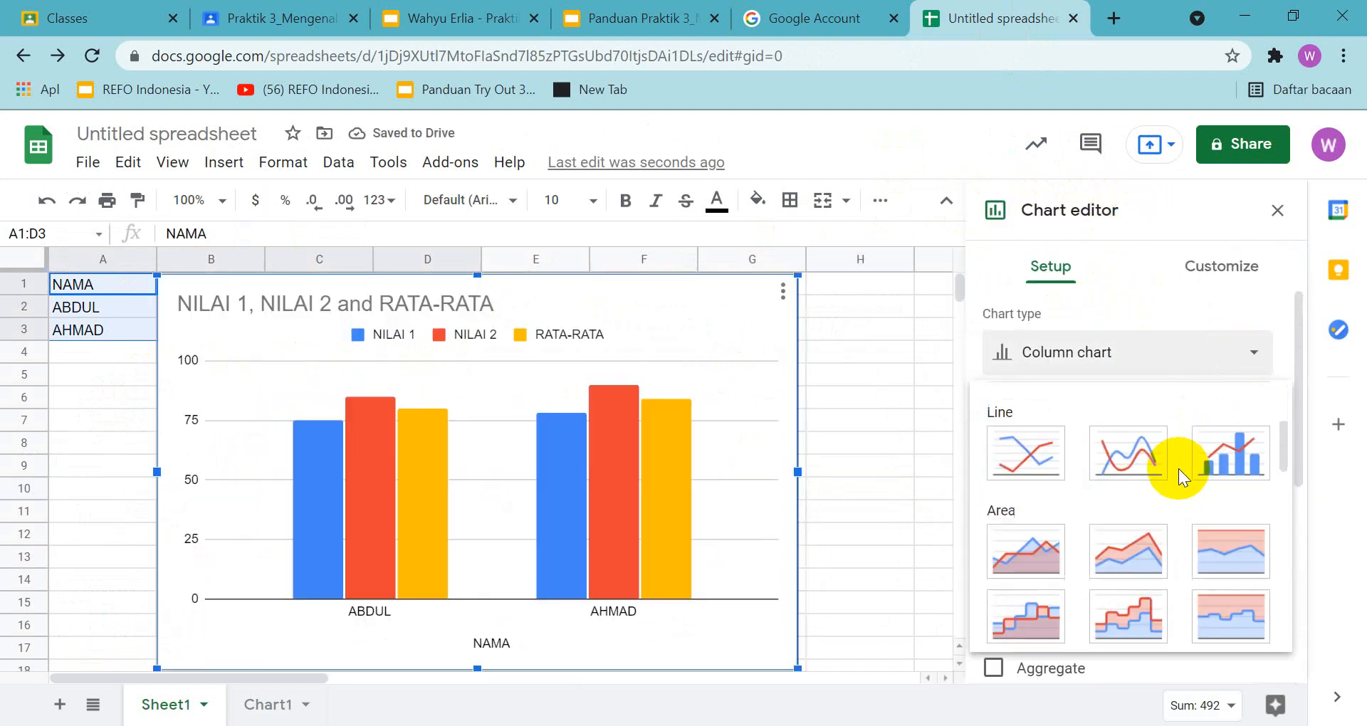
pyautogui.scroll(-3, 1165, 492)
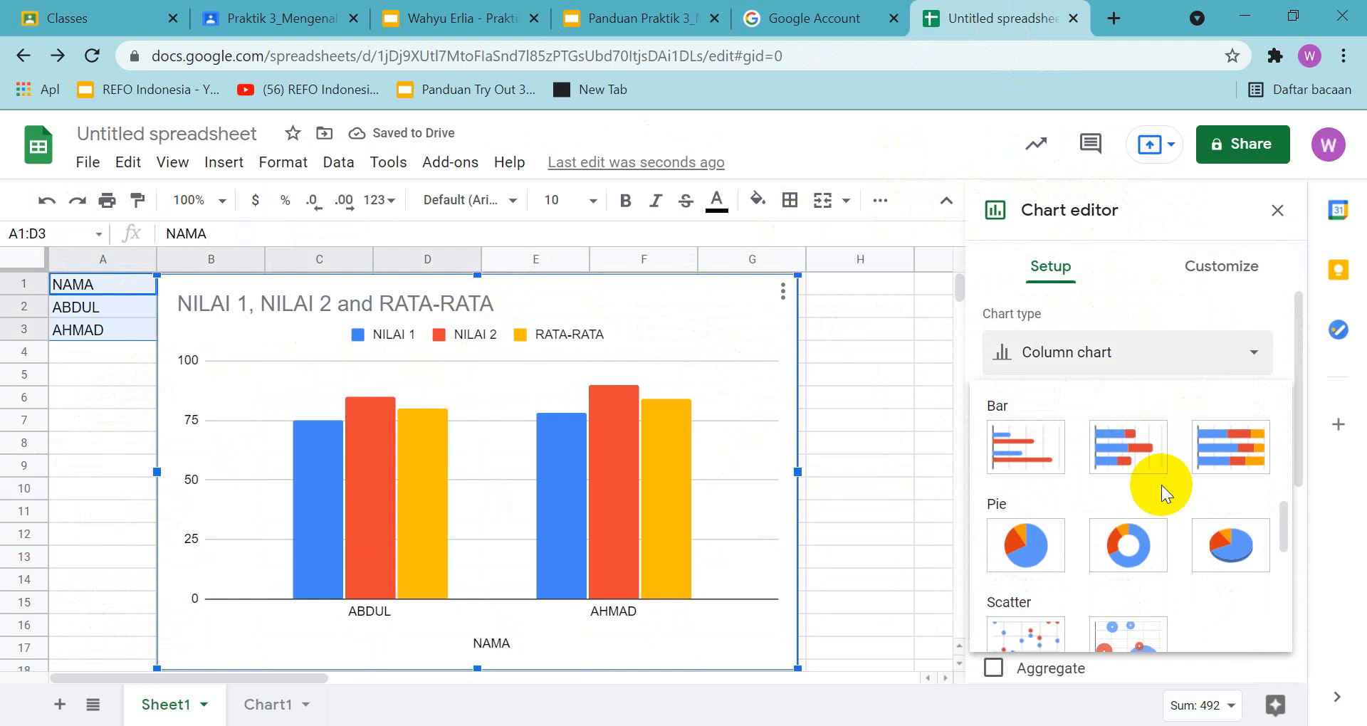
pyautogui.click(1003, 568)
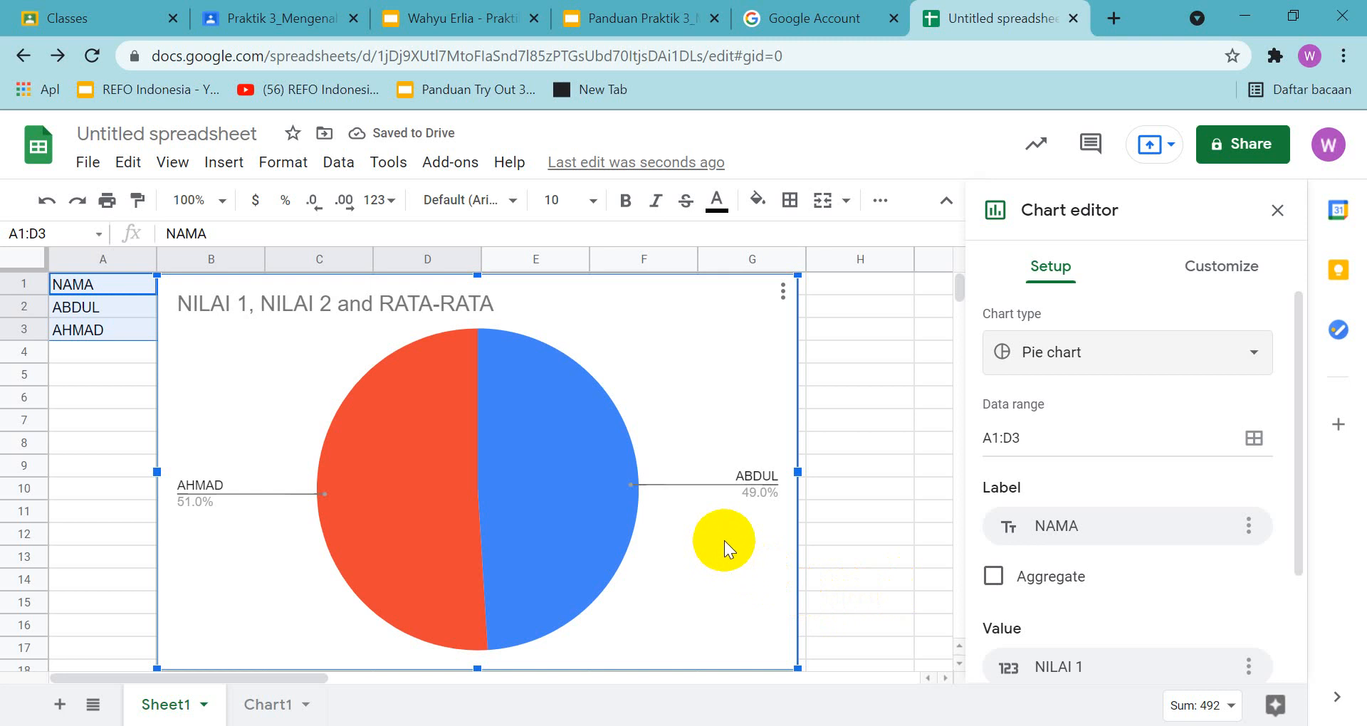
pyautogui.click(621, 21)
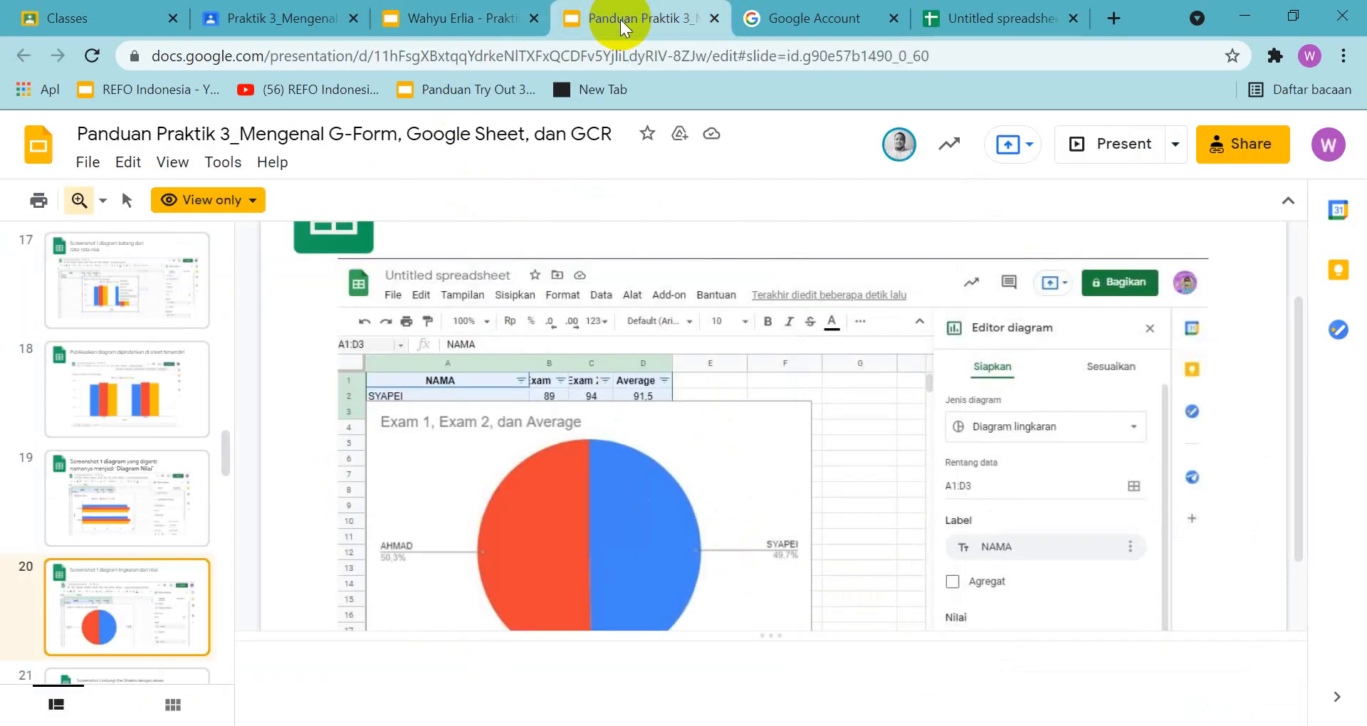
# Capture a screenshot of the spreadsheet with the pie chart and its chart settings, and place it on slide 20 of the answer presentation
pyautogui.click(1023, 22)
pyautogui.press('Print')
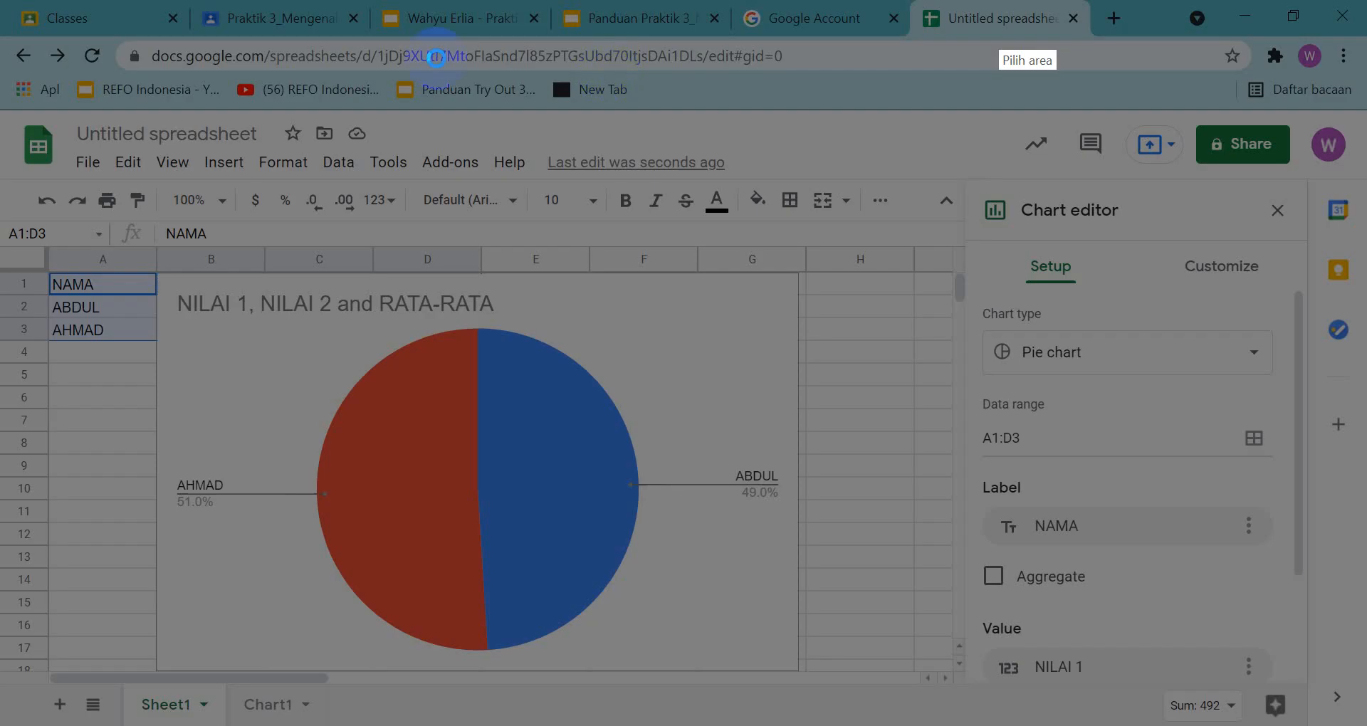
pyautogui.moveTo(3, 105)
pyautogui.mouseDown()
pyautogui.moveTo(1365, 348)
pyautogui.moveTo(1333, 722)
pyautogui.mouseUp()
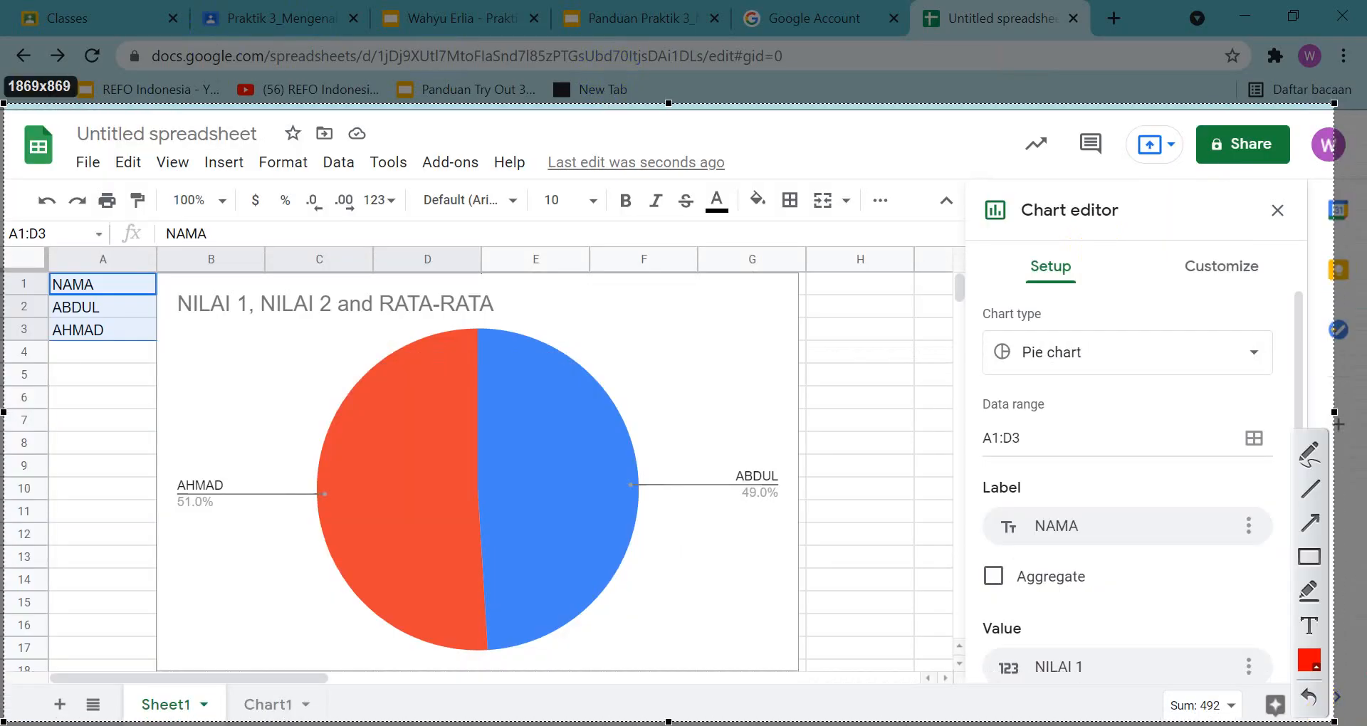
pyautogui.hotkey('ctrl', 'c')
pyautogui.click(460, 21)
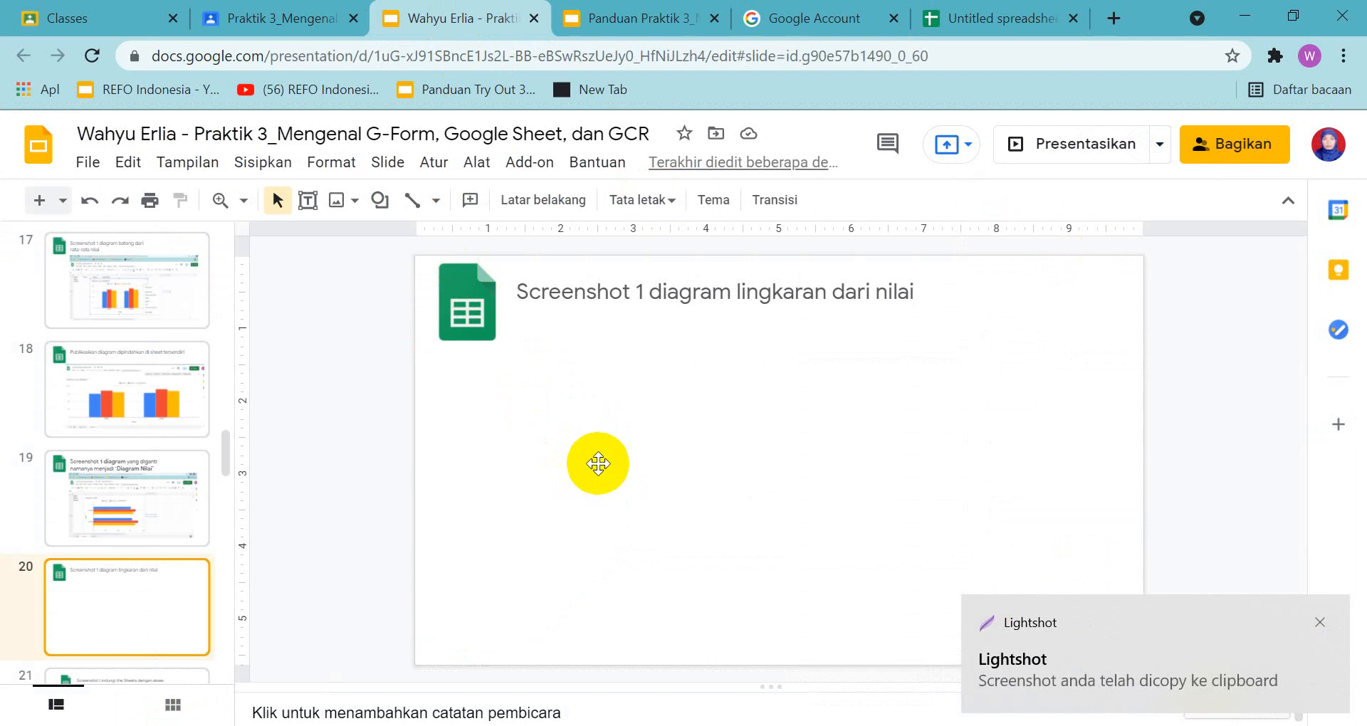
pyautogui.hotkey('ctrl', 'v')
pyautogui.moveTo(653, 442); pyautogui.dragTo(735, 424)
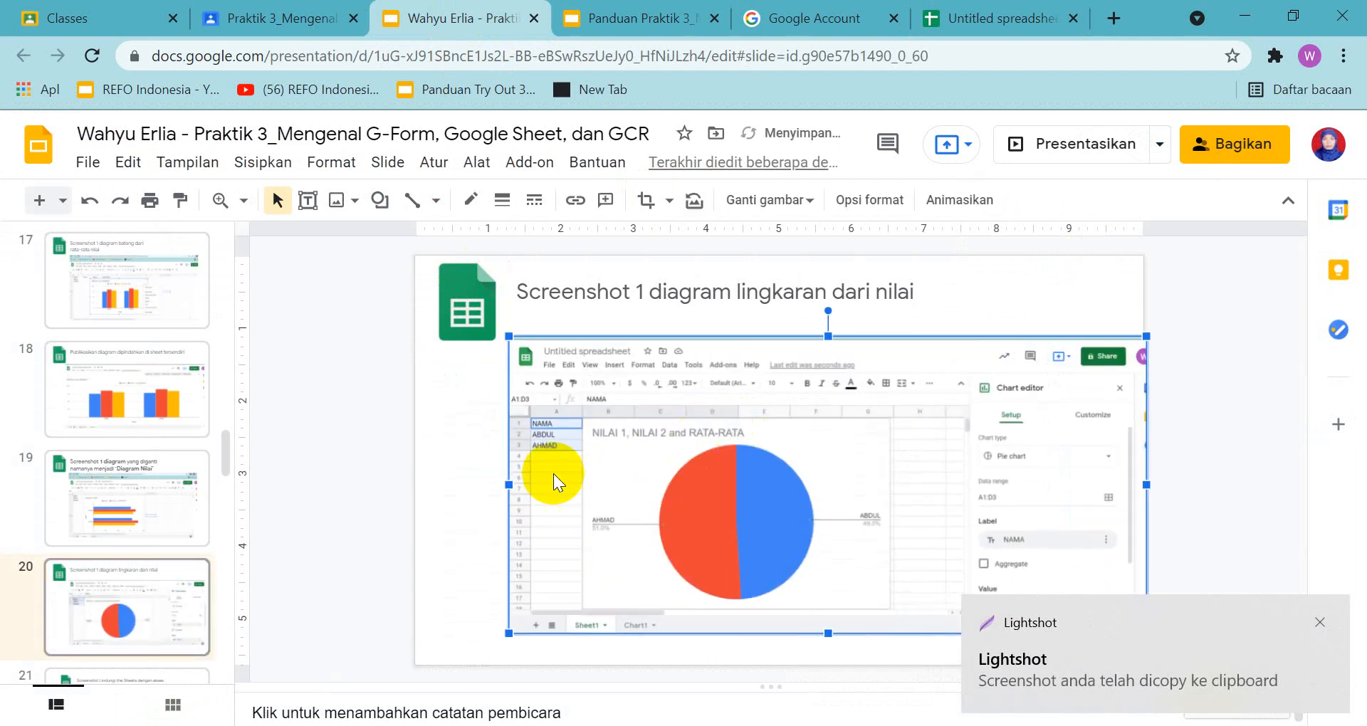
pyautogui.click(360, 482)
# Review the slide 21 sheet protection task in the answer presentation and its example in the guide
pyautogui.scroll(-1, 265, 546)
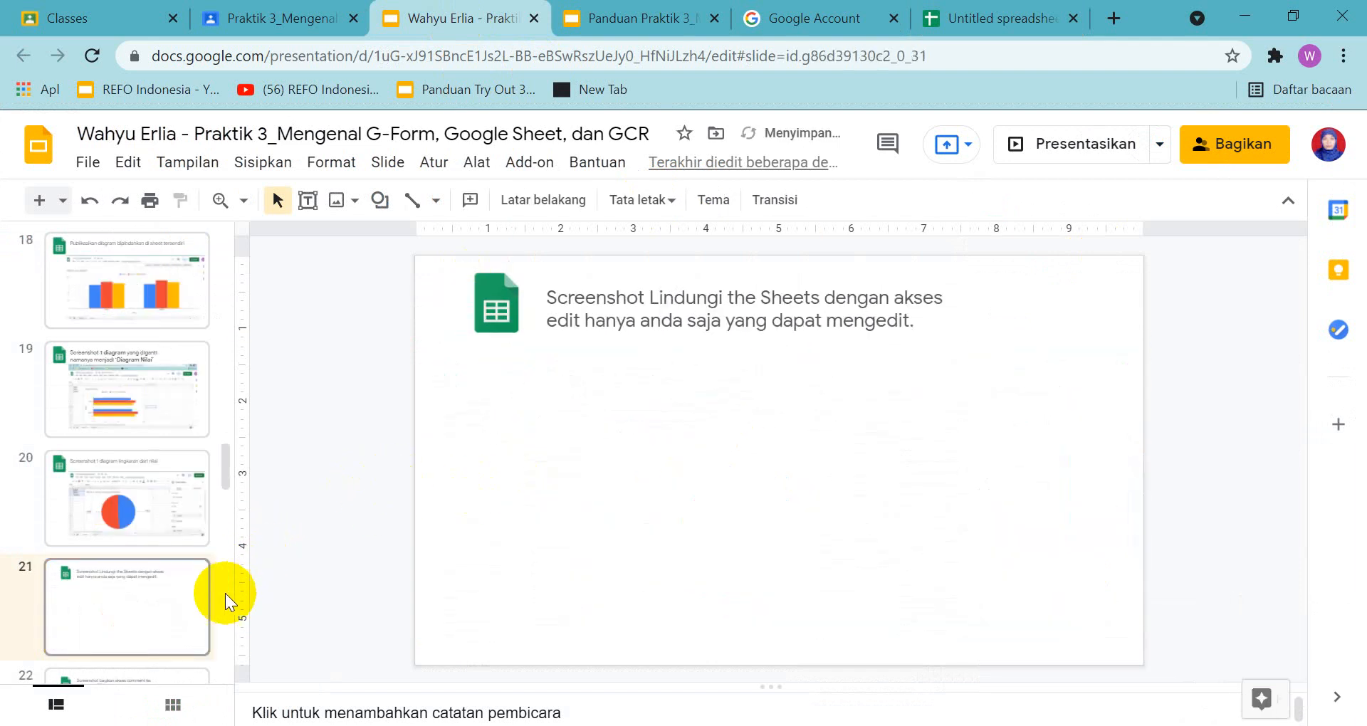
pyautogui.click(161, 625)
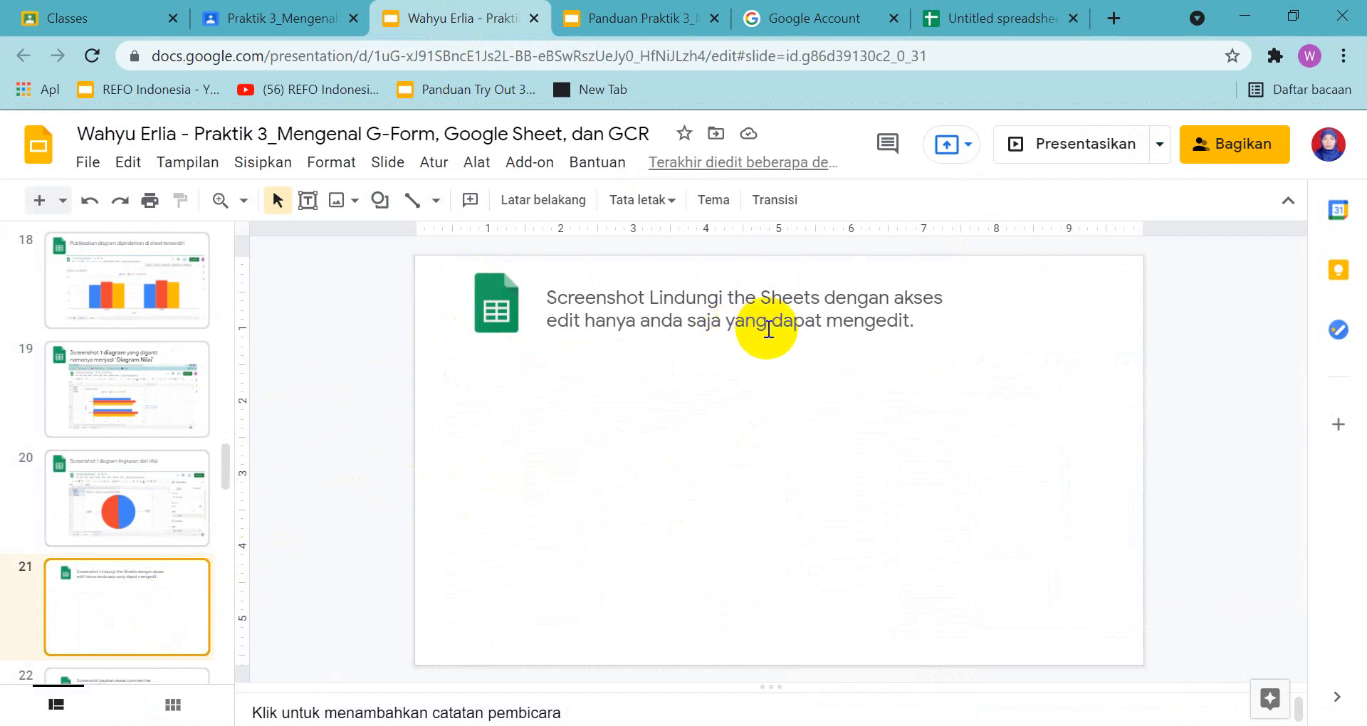
pyautogui.click(673, 18)
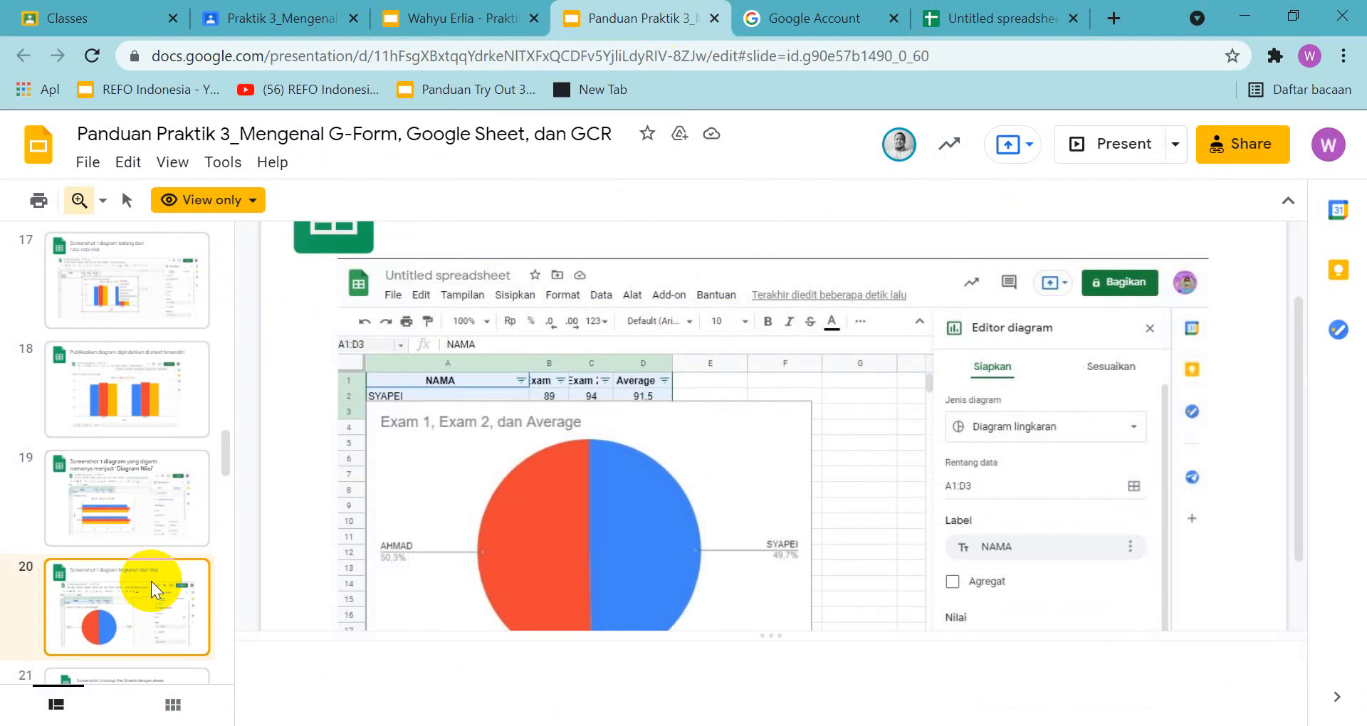
pyautogui.scroll(-1, 139, 614)
pyautogui.click(128, 601)
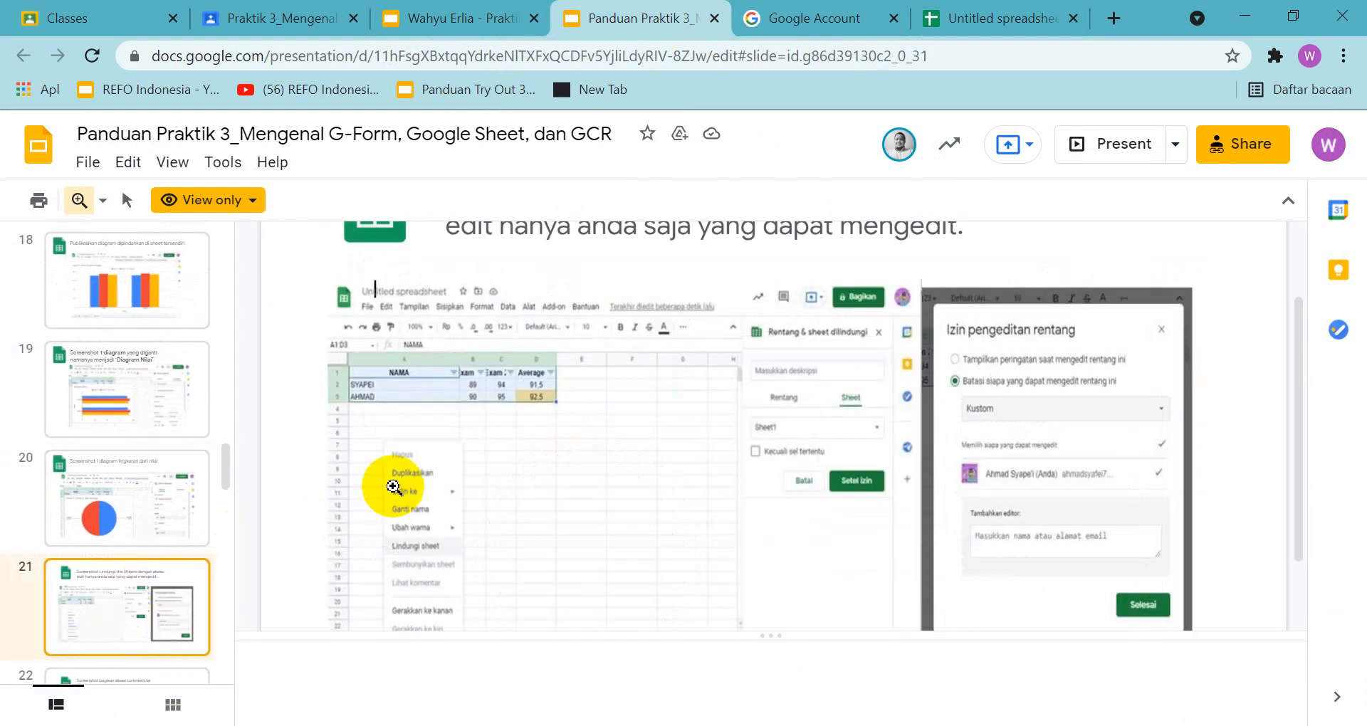
pyautogui.scroll(-2, 400, 472)
pyautogui.scroll(2, 448, 483)
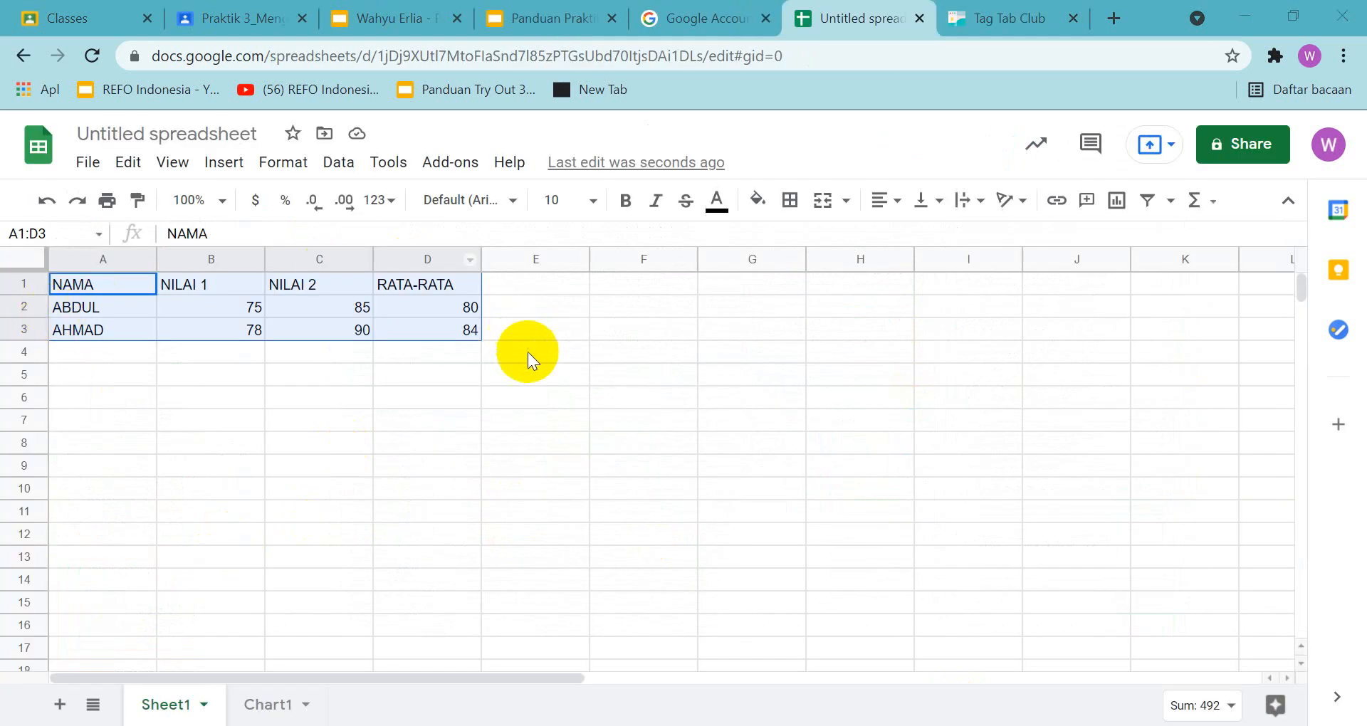
# Open the protection settings for the range A1:D3 on Sheet1
pyautogui.rightClick(522, 352)
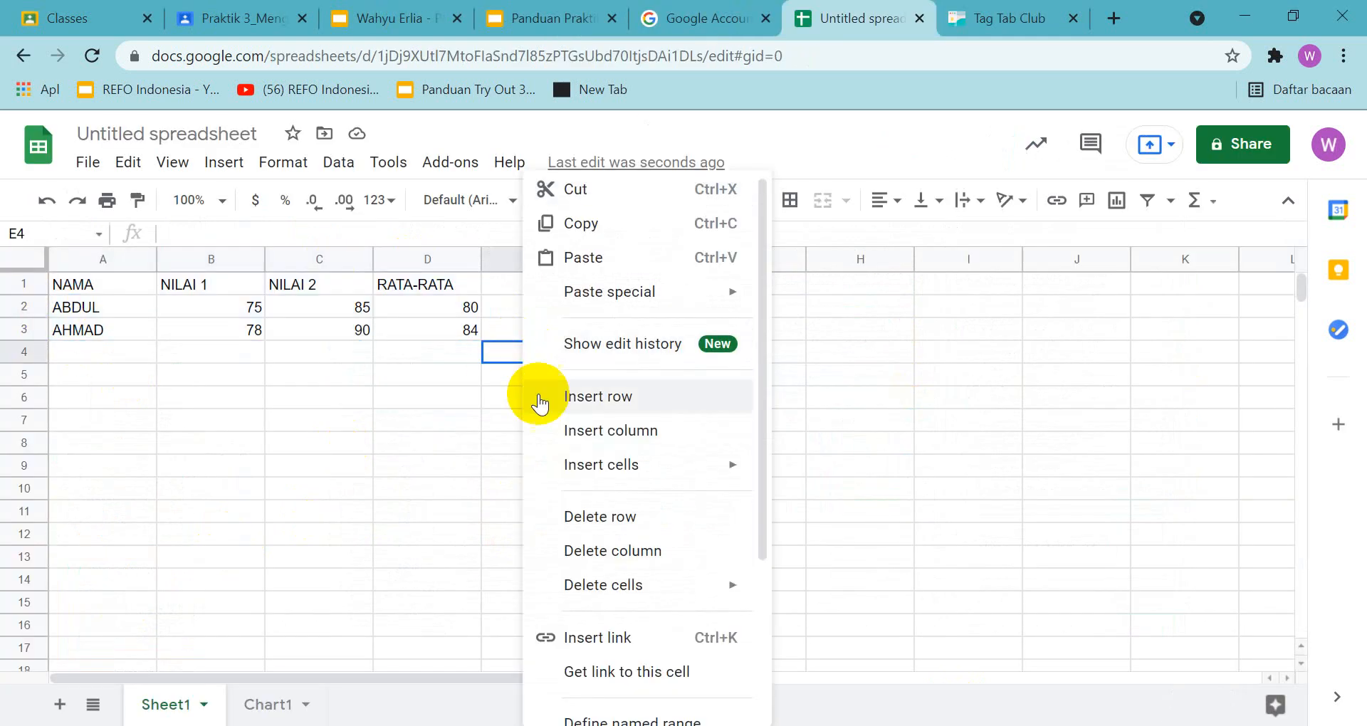
pyautogui.click(975, 420)
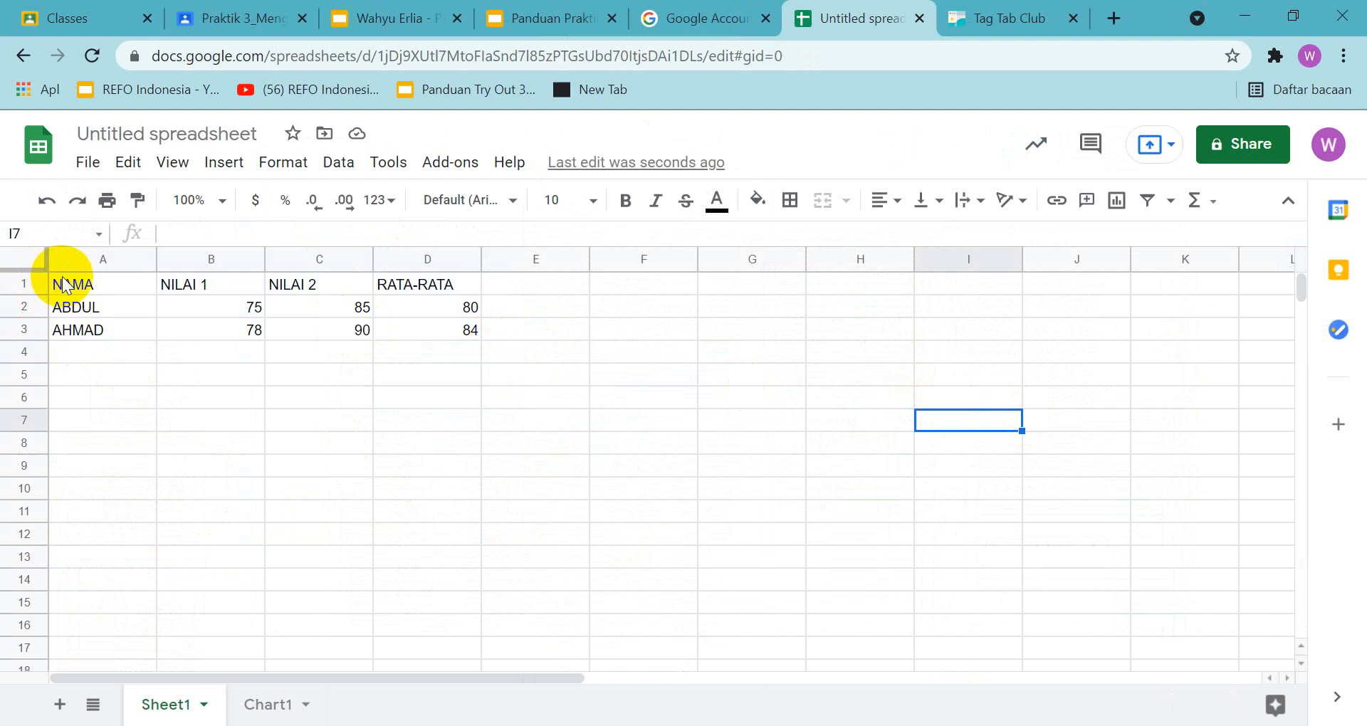
pyautogui.moveTo(64, 285); pyautogui.dragTo(457, 329)
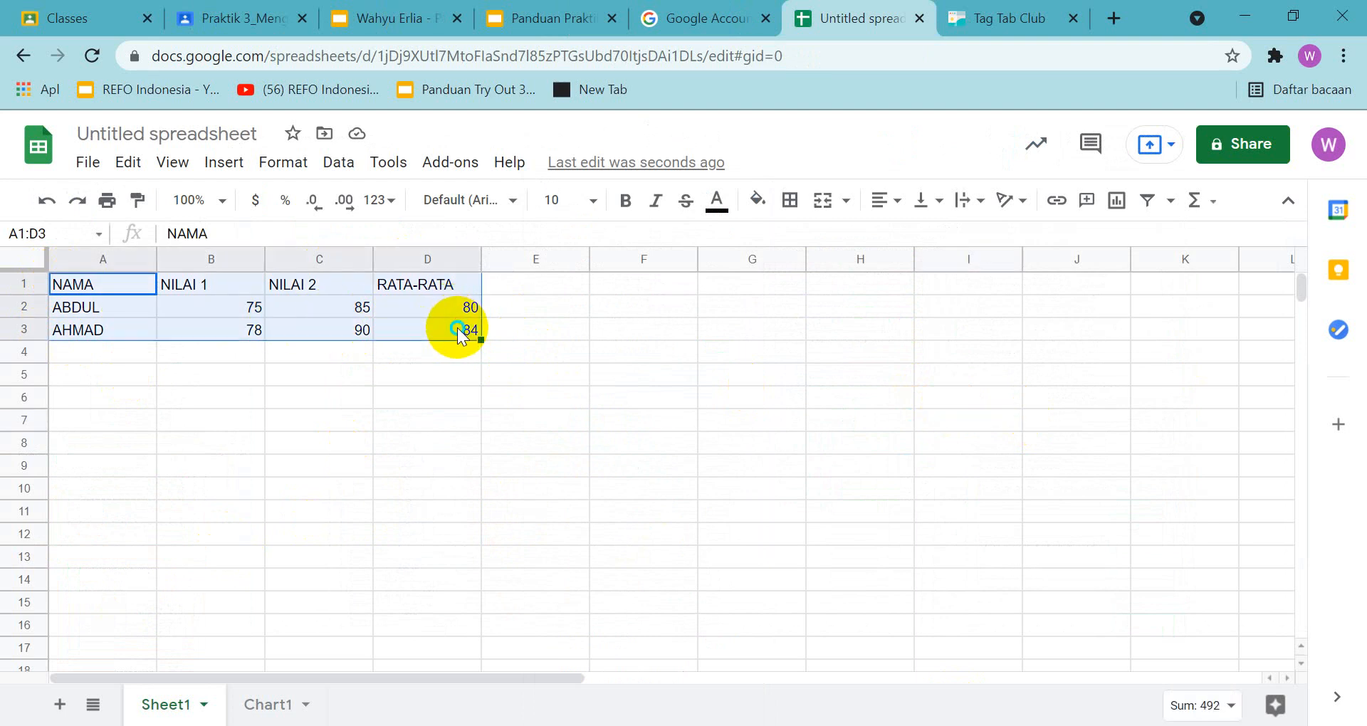
pyautogui.rightClick(457, 329)
pyautogui.scroll(-3, 531, 488)
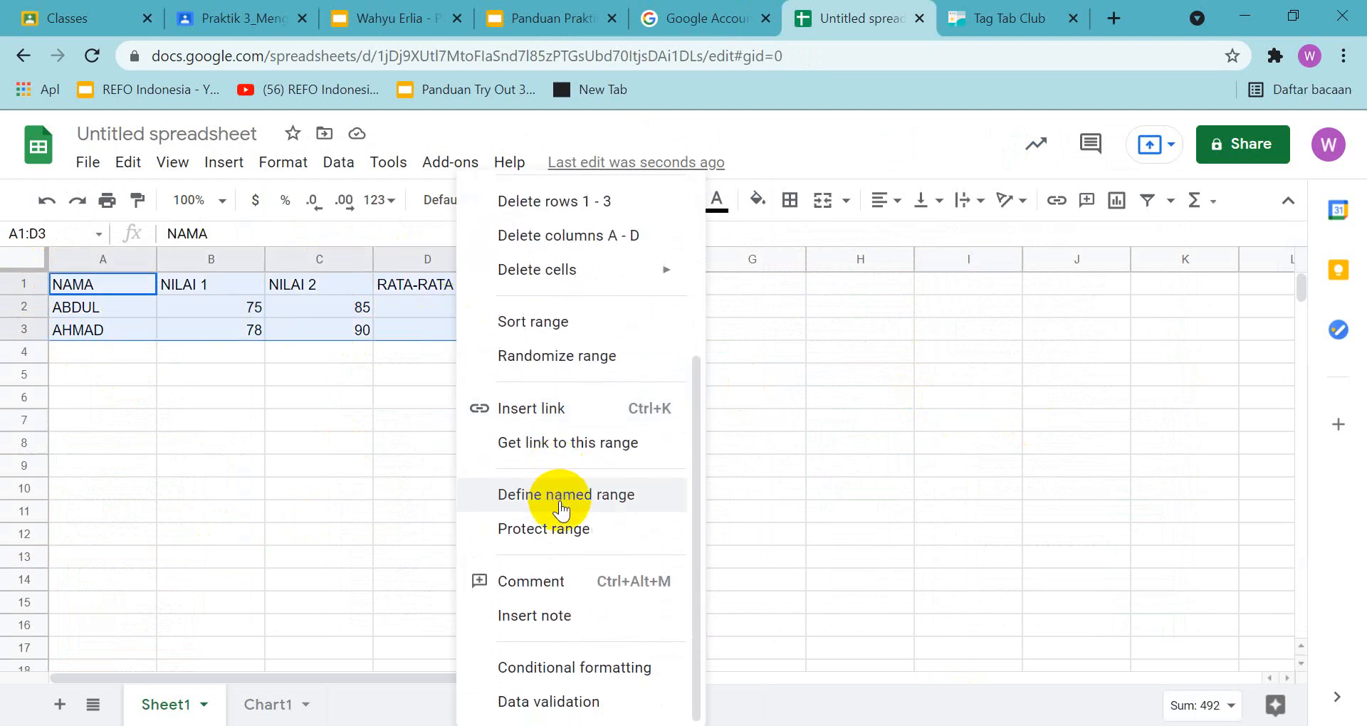
pyautogui.click(576, 547)
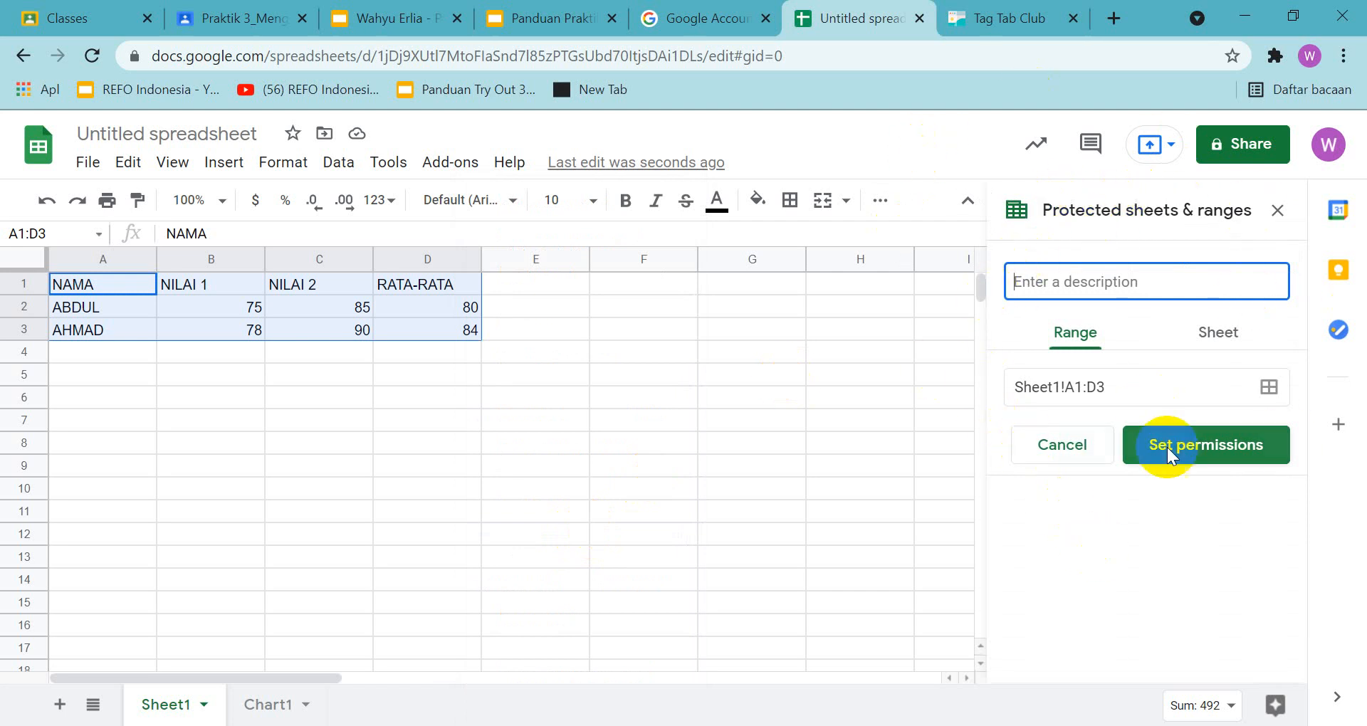
# Set the protection to cover the whole sheet Sheet1 and compare the settings with the guide's slide 21 example
pyautogui.click(1205, 336)
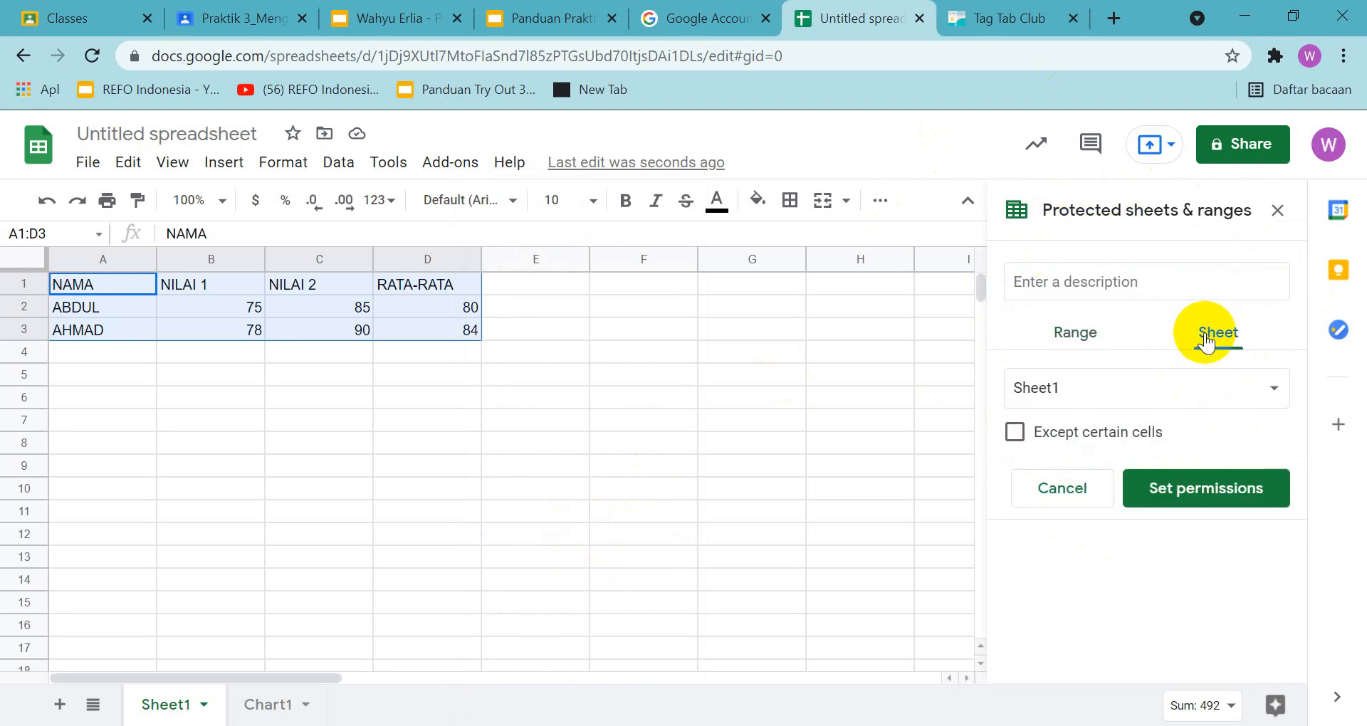
pyautogui.click(1220, 490)
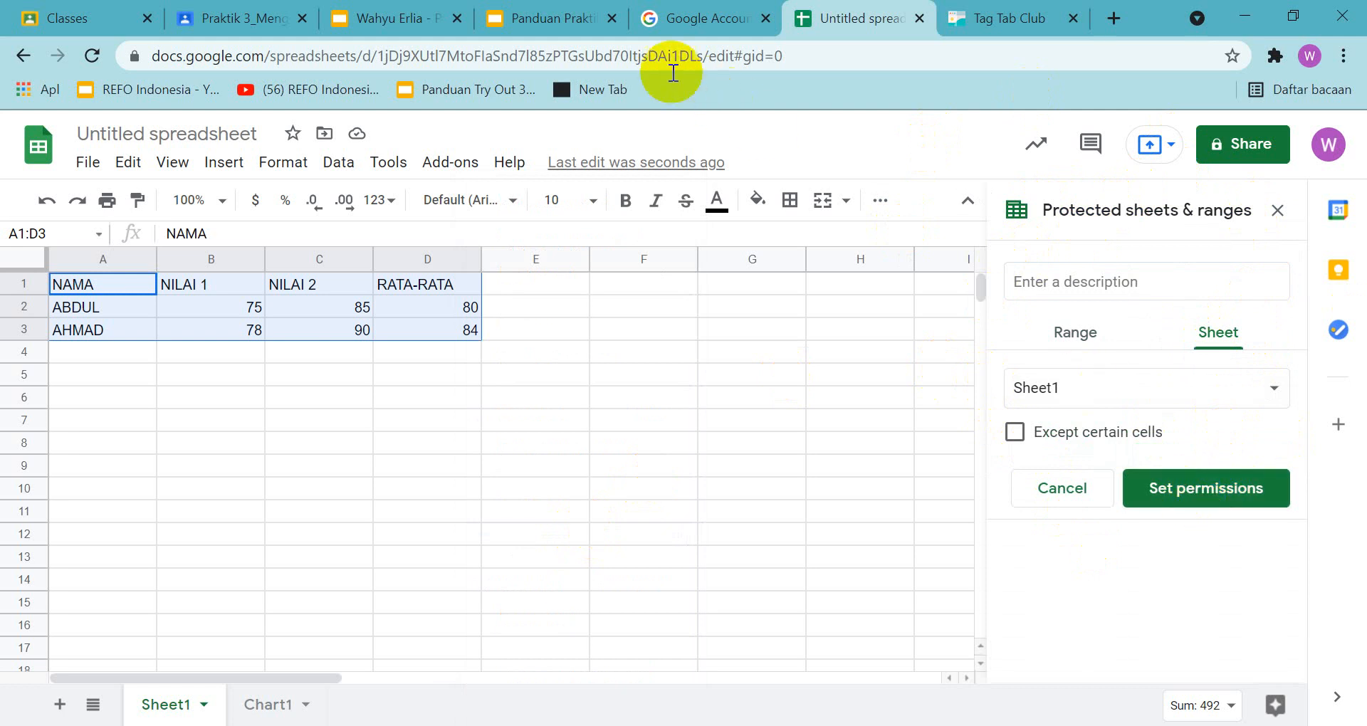
pyautogui.click(539, 19)
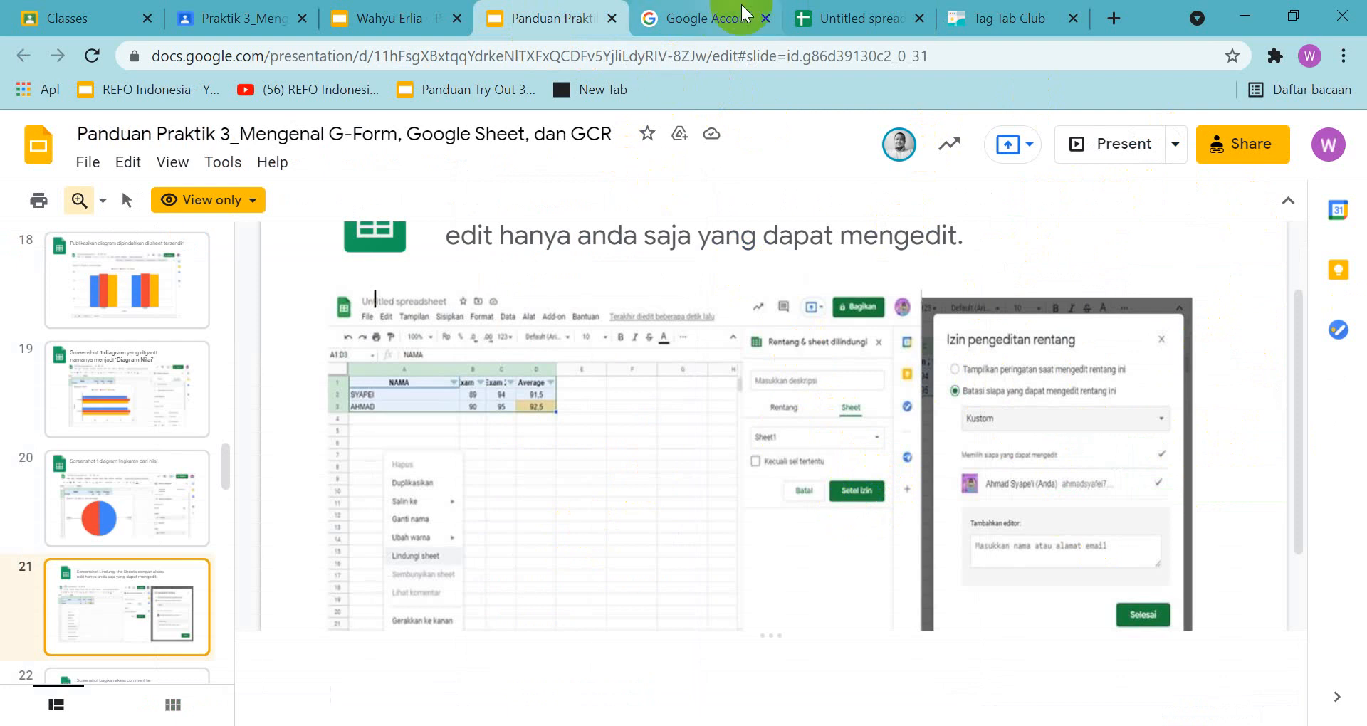
pyautogui.click(860, 19)
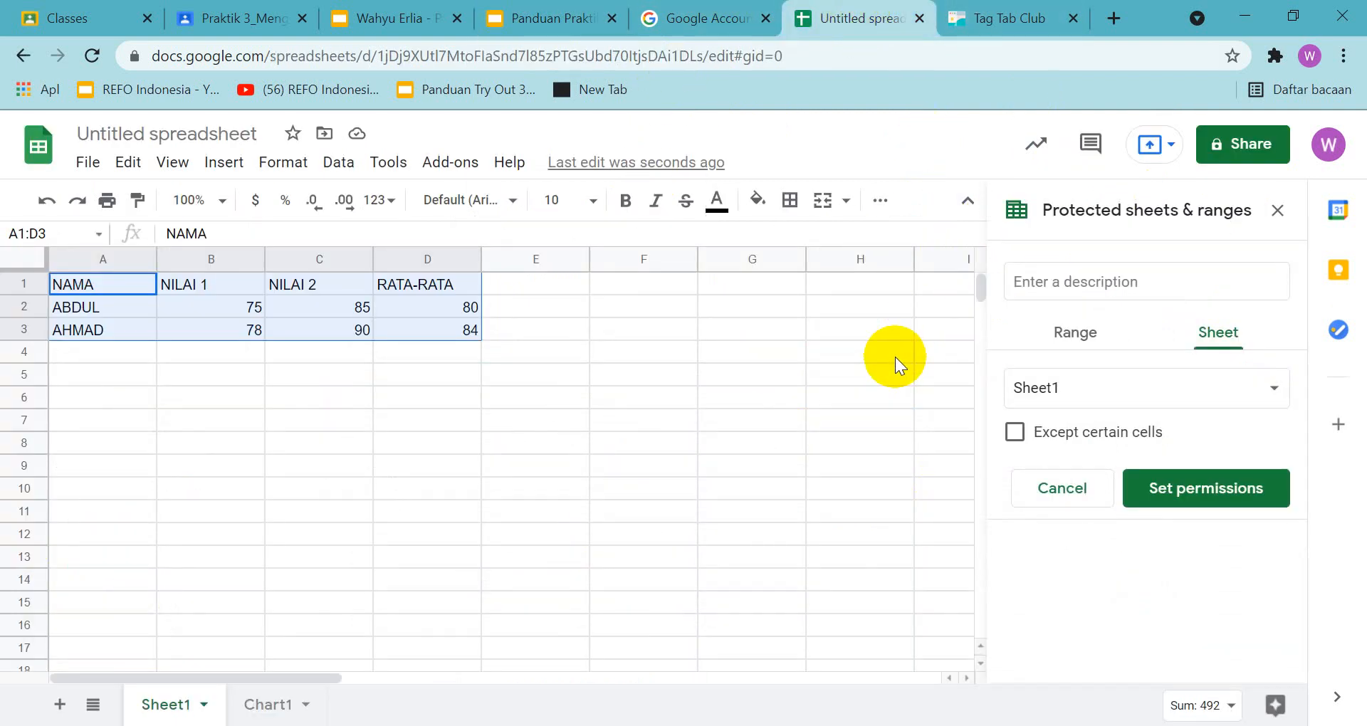
# Capture a screenshot of the spreadsheet with its sheet protection settings, place it on slide 21 of the answer presentation, and select the pasted image
pyautogui.press('Print')
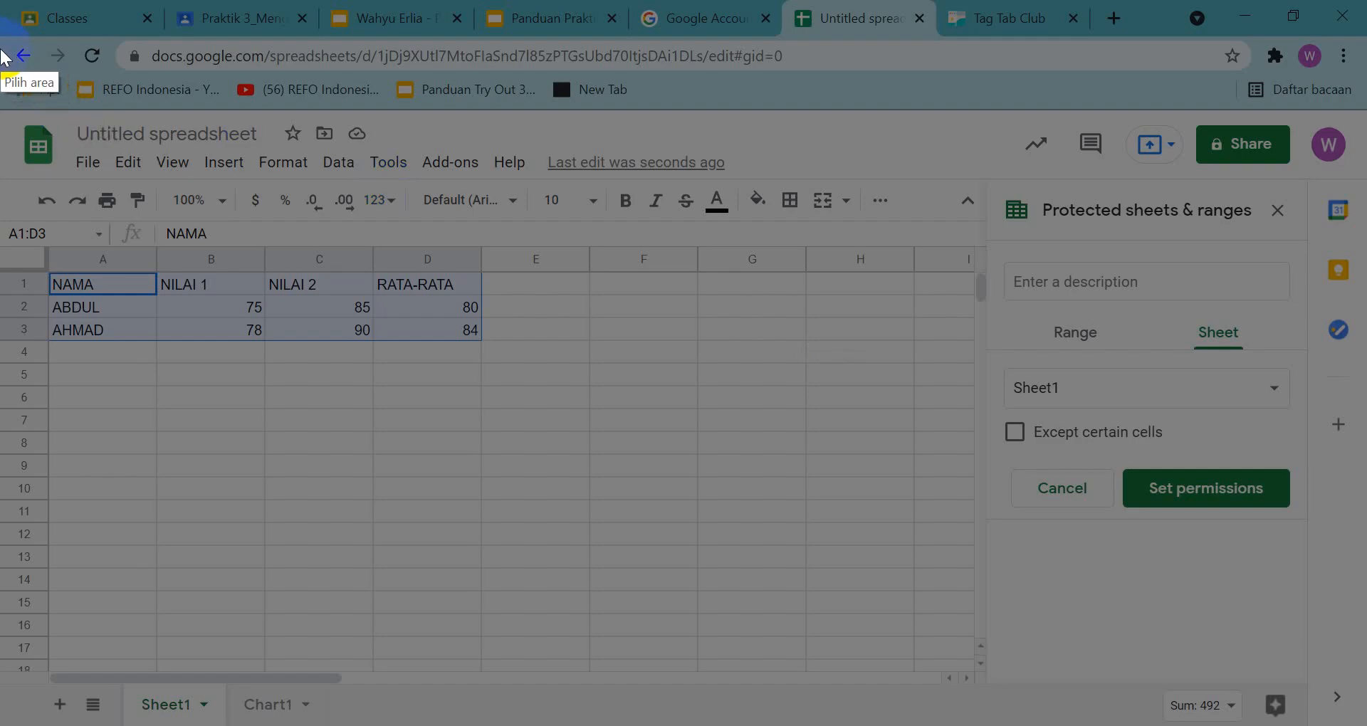
pyautogui.moveTo(6, 41)
pyautogui.mouseDown()
pyautogui.moveTo(1175, 543)
pyautogui.moveTo(1332, 692)
pyautogui.moveTo(1307, 724)
pyautogui.moveTo(1273, 725)
pyautogui.moveTo(1301, 714)
pyautogui.mouseUp()
pyautogui.hotkey('ctrl', 'c')
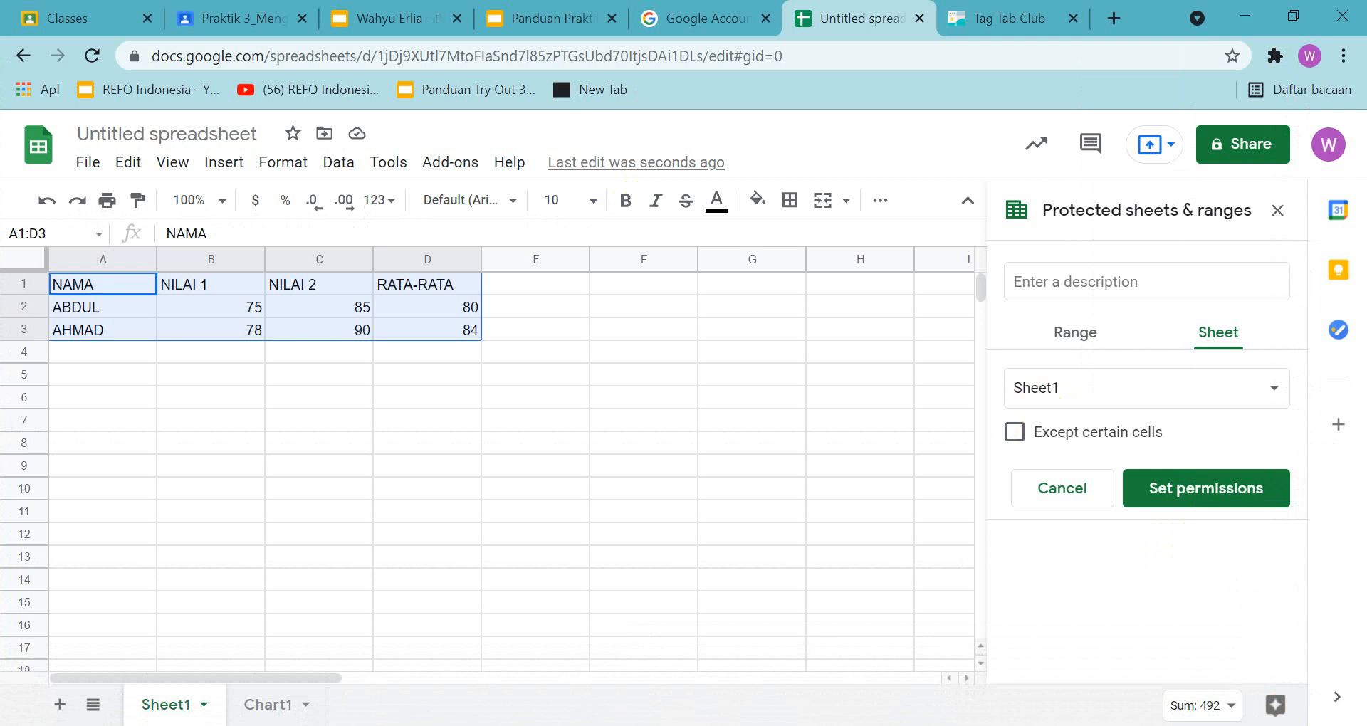
pyautogui.click(378, 19)
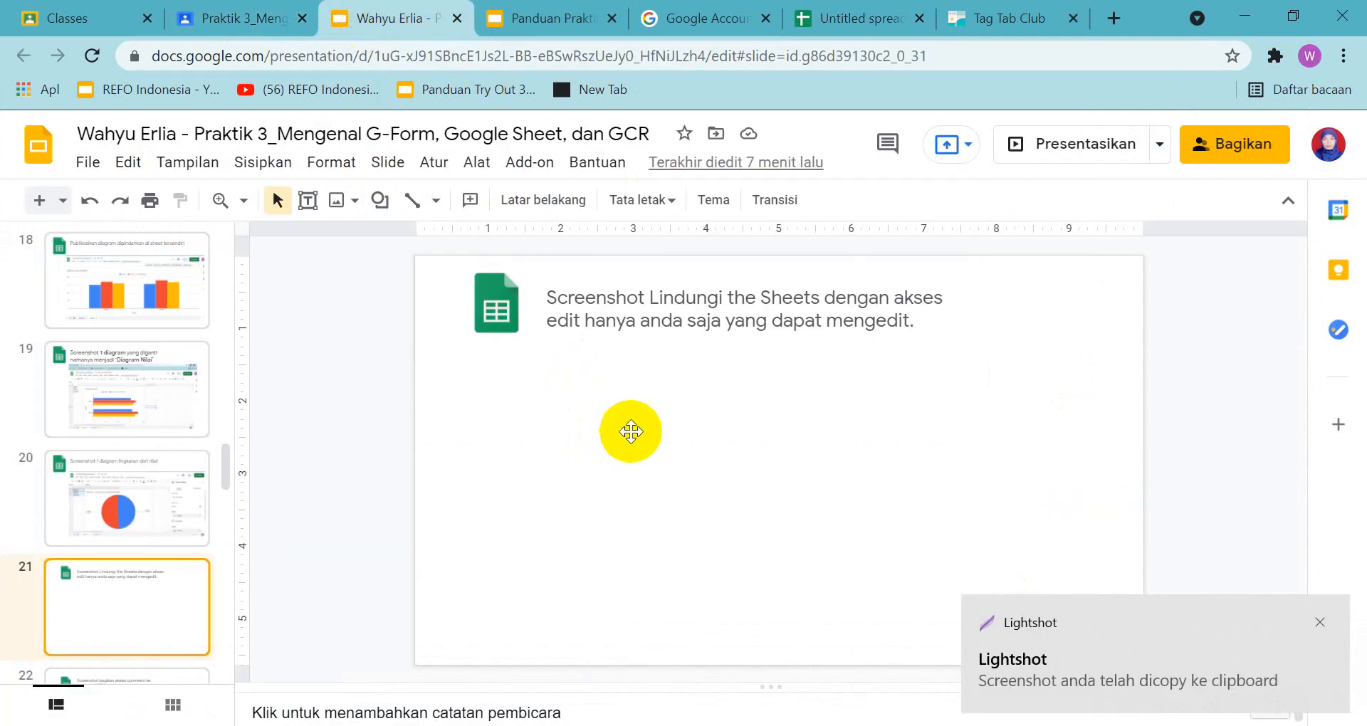
pyautogui.hotkey('ctrl', 'v')
pyautogui.scroll(-1, 1004, 555)
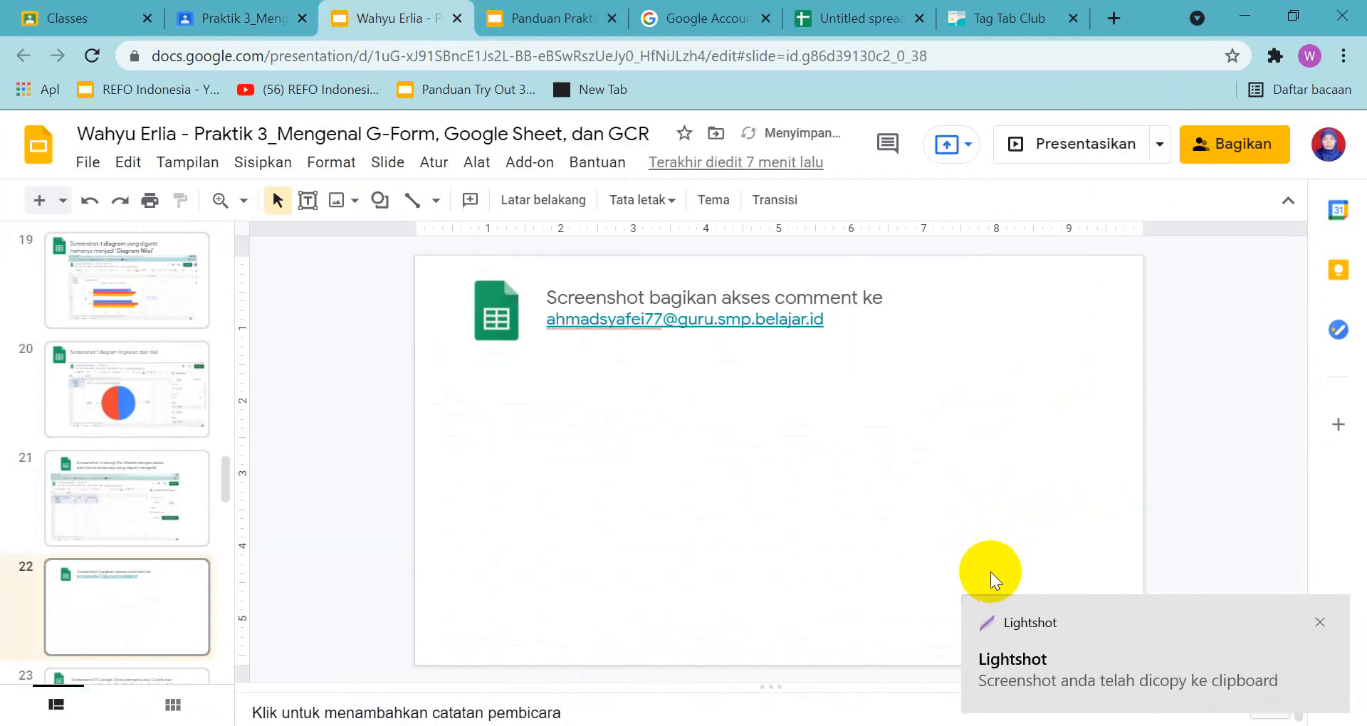
pyautogui.scroll(1, 887, 480)
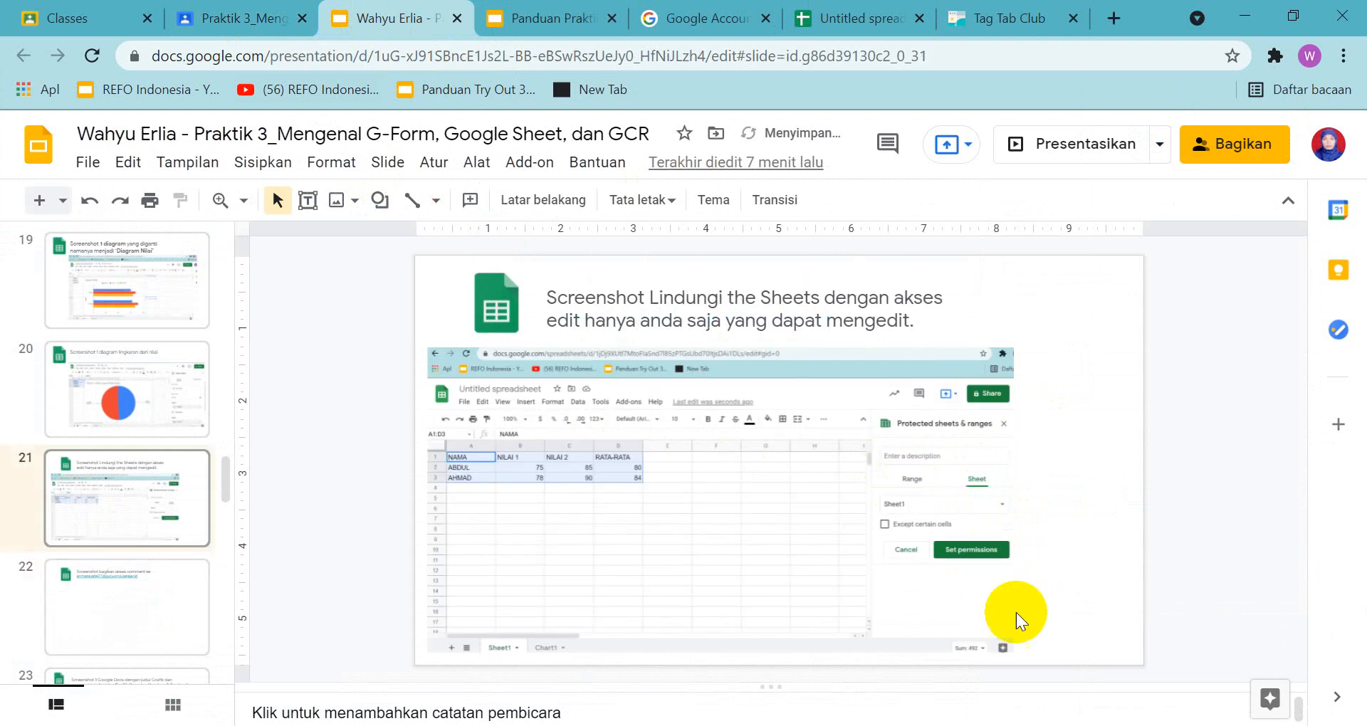
pyautogui.click(1000, 633)
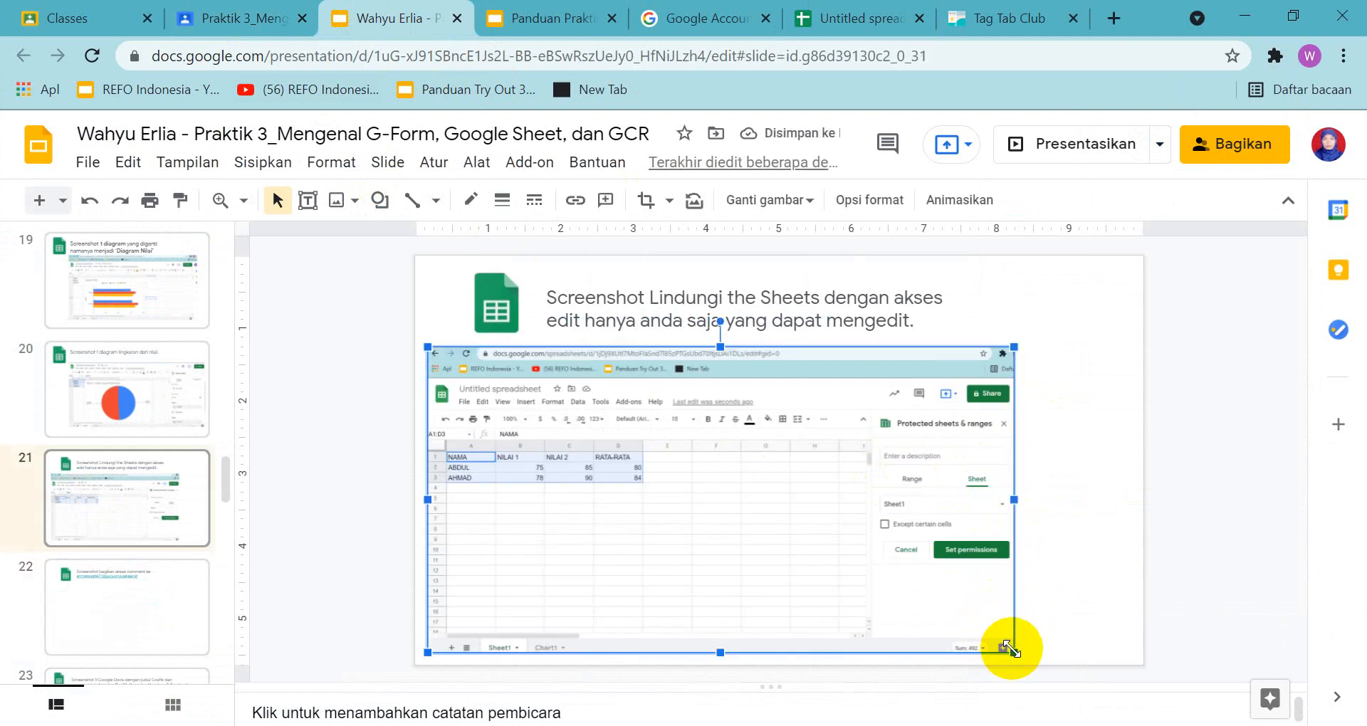
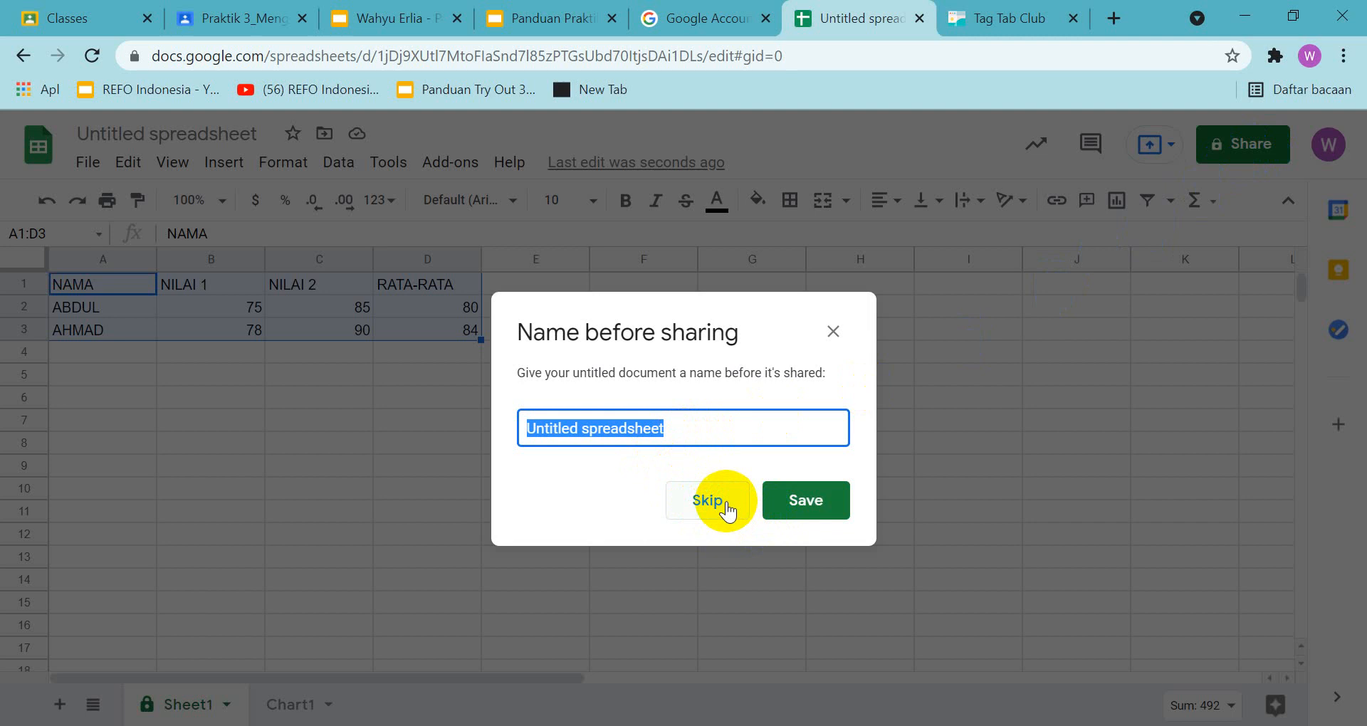
# Name the spreadsheet Daftar Nilai and add the assignment's e-mail address to its sharing settings with Commenter access
pyautogui.write('Daftar Nilai')
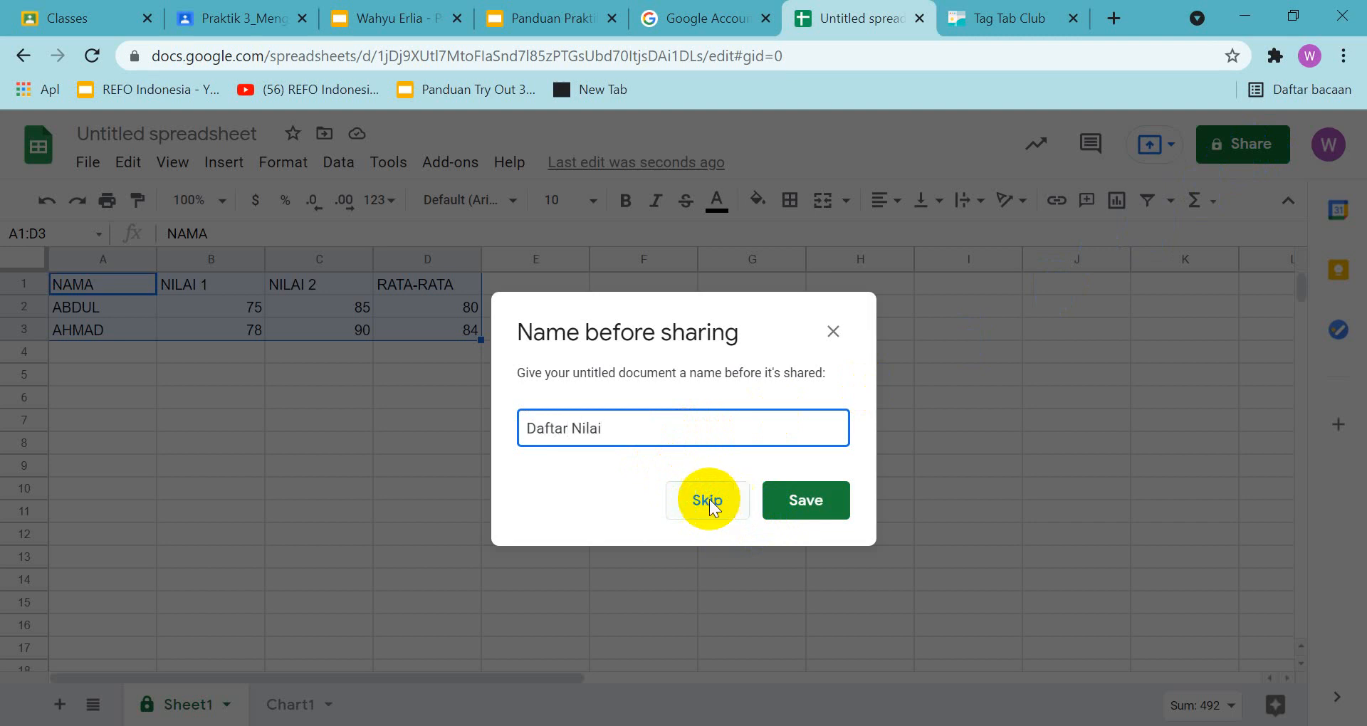
pyautogui.click(793, 502)
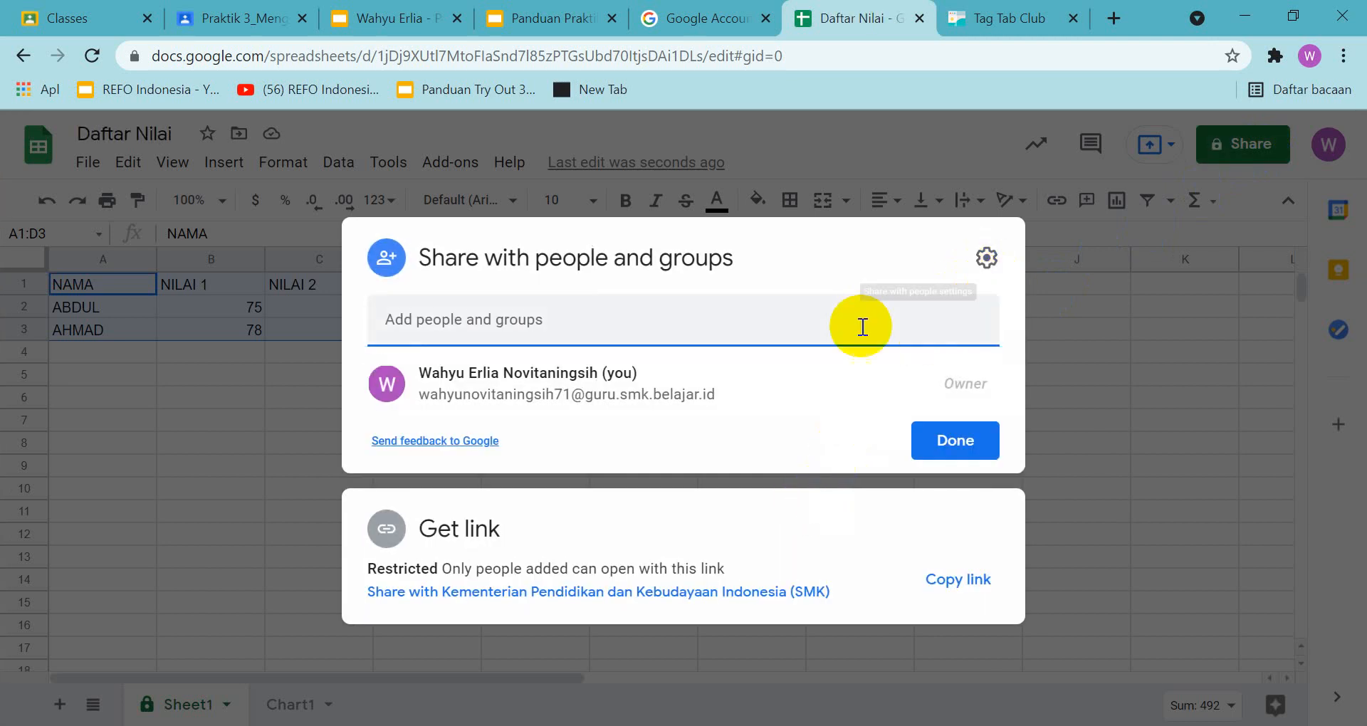
pyautogui.hotkey('ctrl', 'v')
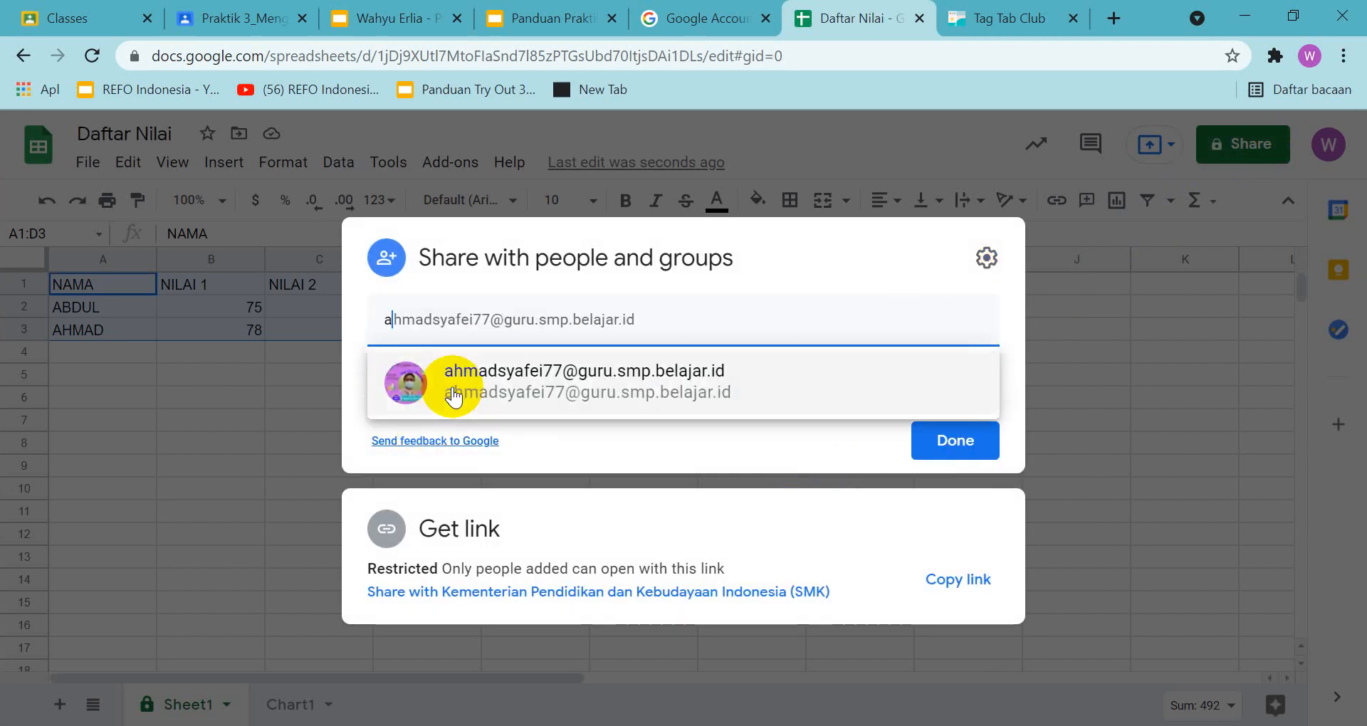
pyautogui.click(456, 385)
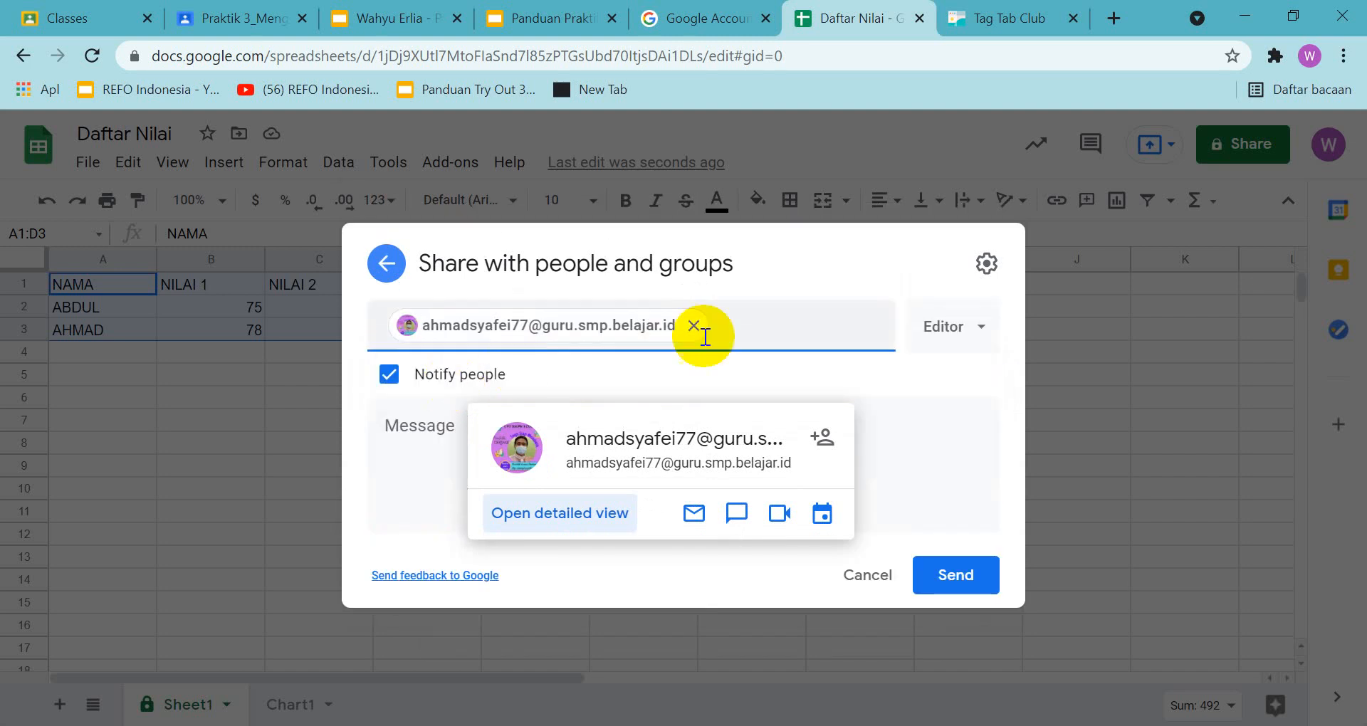
pyautogui.click(981, 342)
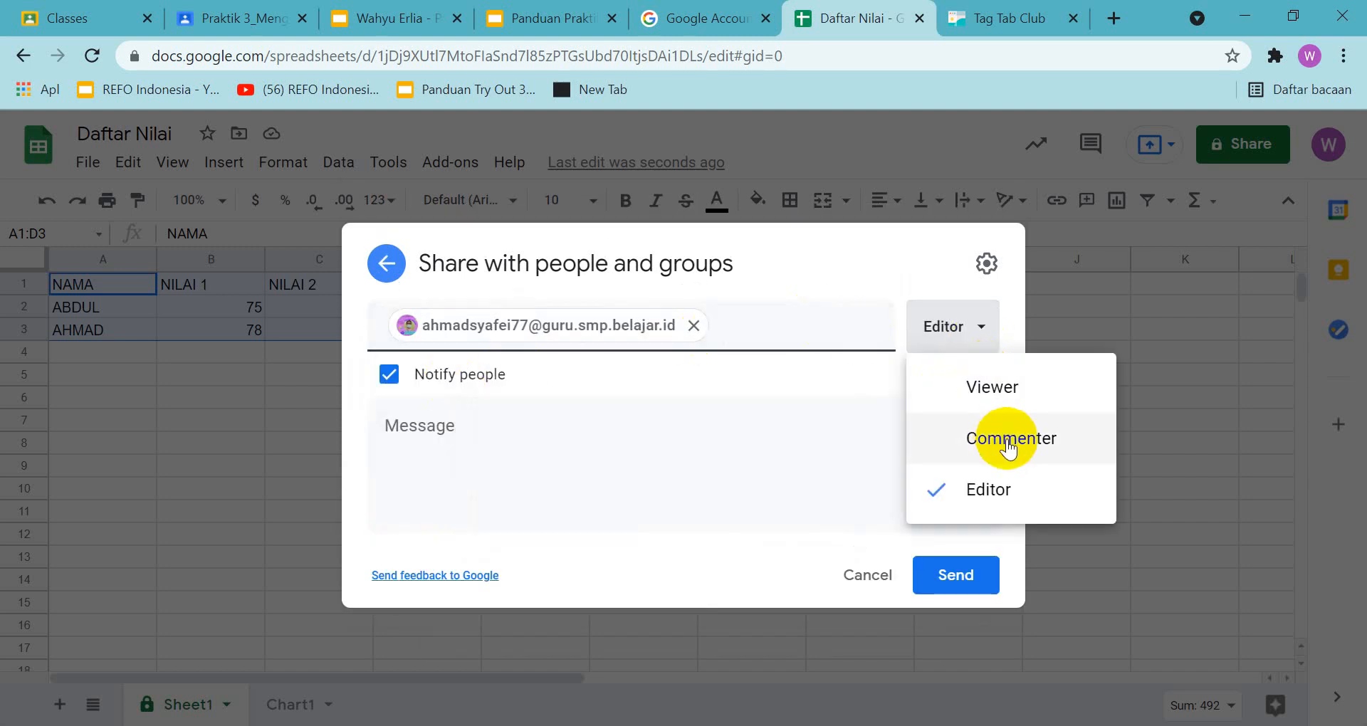
pyautogui.click(932, 437)
# Capture a screenshot of the sharing settings with the access role choices shown, and place it below the heading on slide 22 of the answer presentation
pyautogui.click(981, 331)
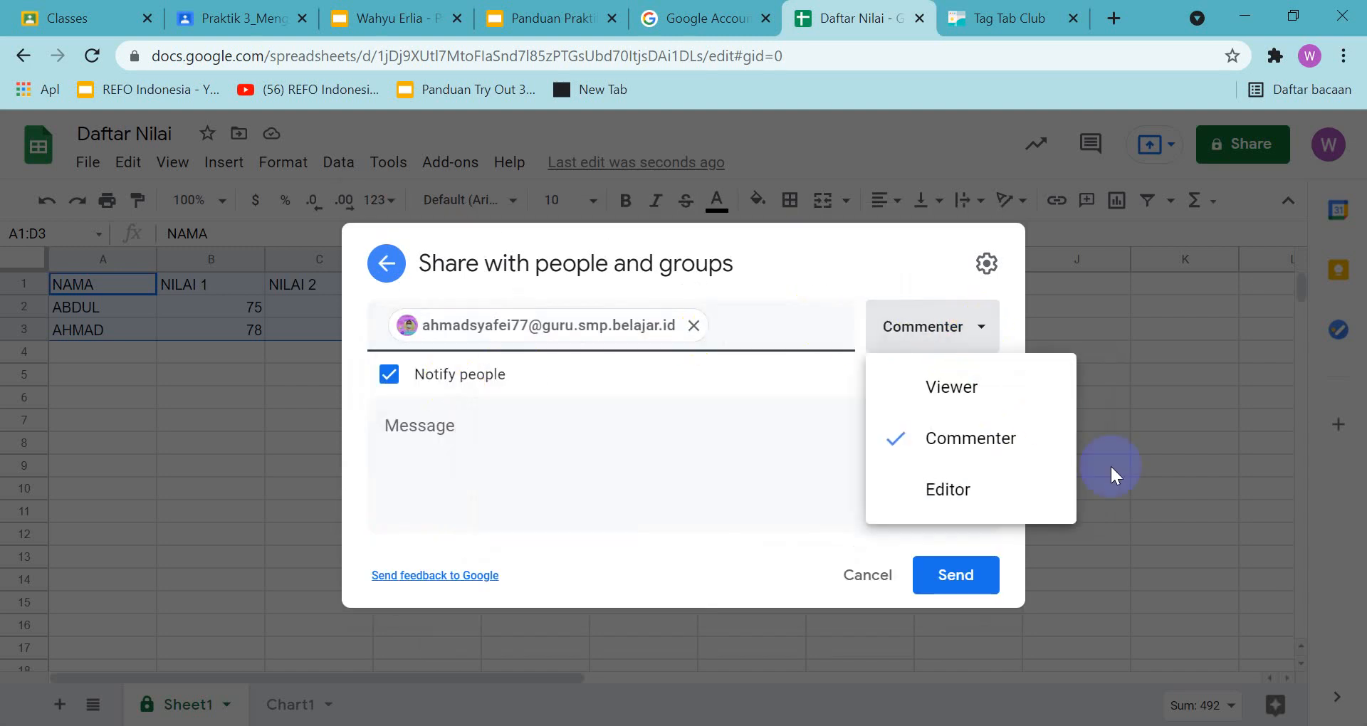
pyautogui.press('super+shift+s')
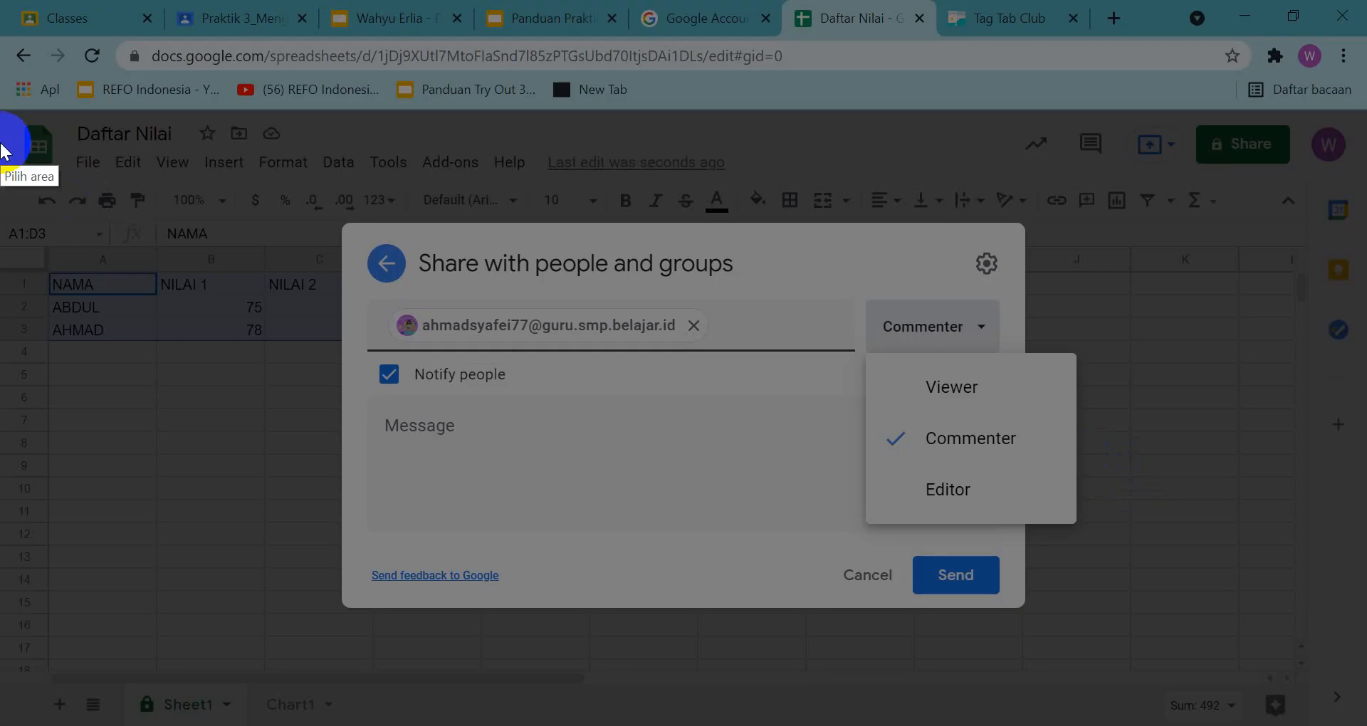
pyautogui.moveTo(11, 33)
pyautogui.mouseDown()
pyautogui.moveTo(1364, 722)
pyautogui.moveTo(1331, 710)
pyautogui.moveTo(1350, 723)
pyautogui.mouseUp()
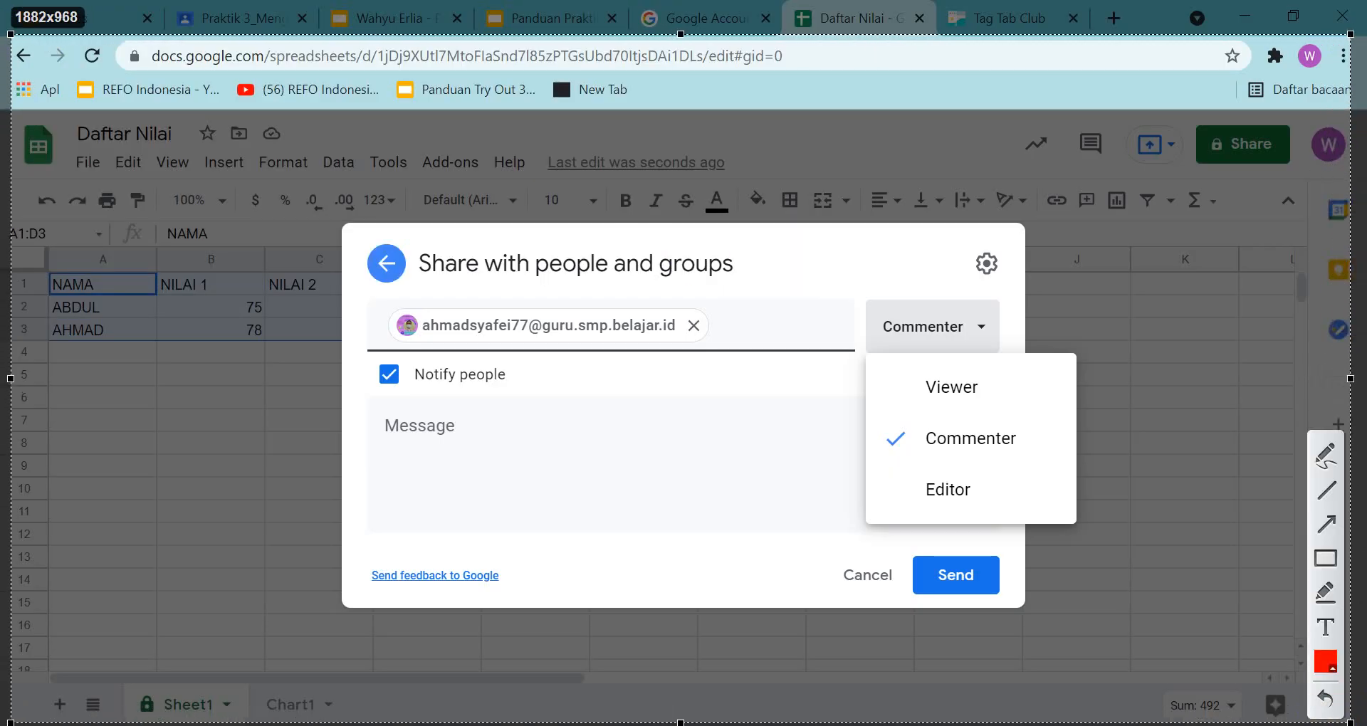
pyautogui.hotkey('ctrl', 'c')
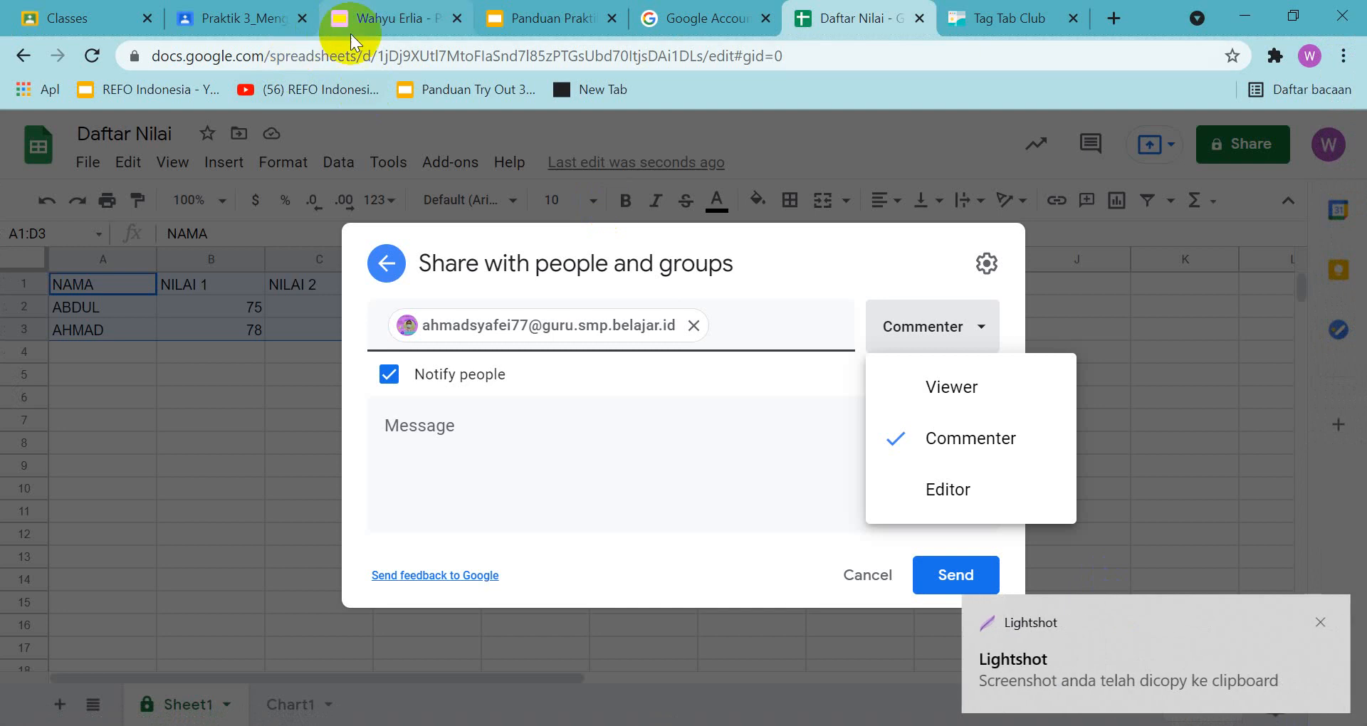
pyautogui.click(388, 18)
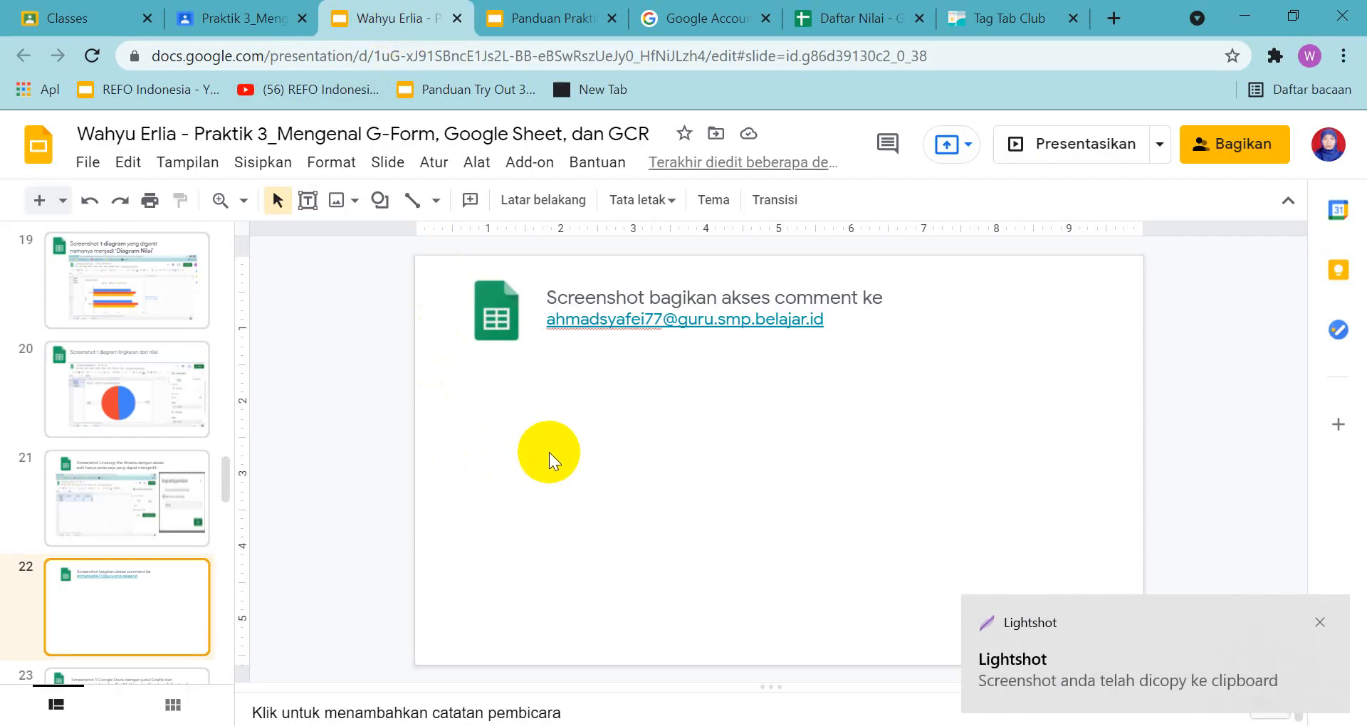
pyautogui.hotkey('ctrl', 'v')
pyautogui.moveTo(580, 427); pyautogui.dragTo(649, 431)
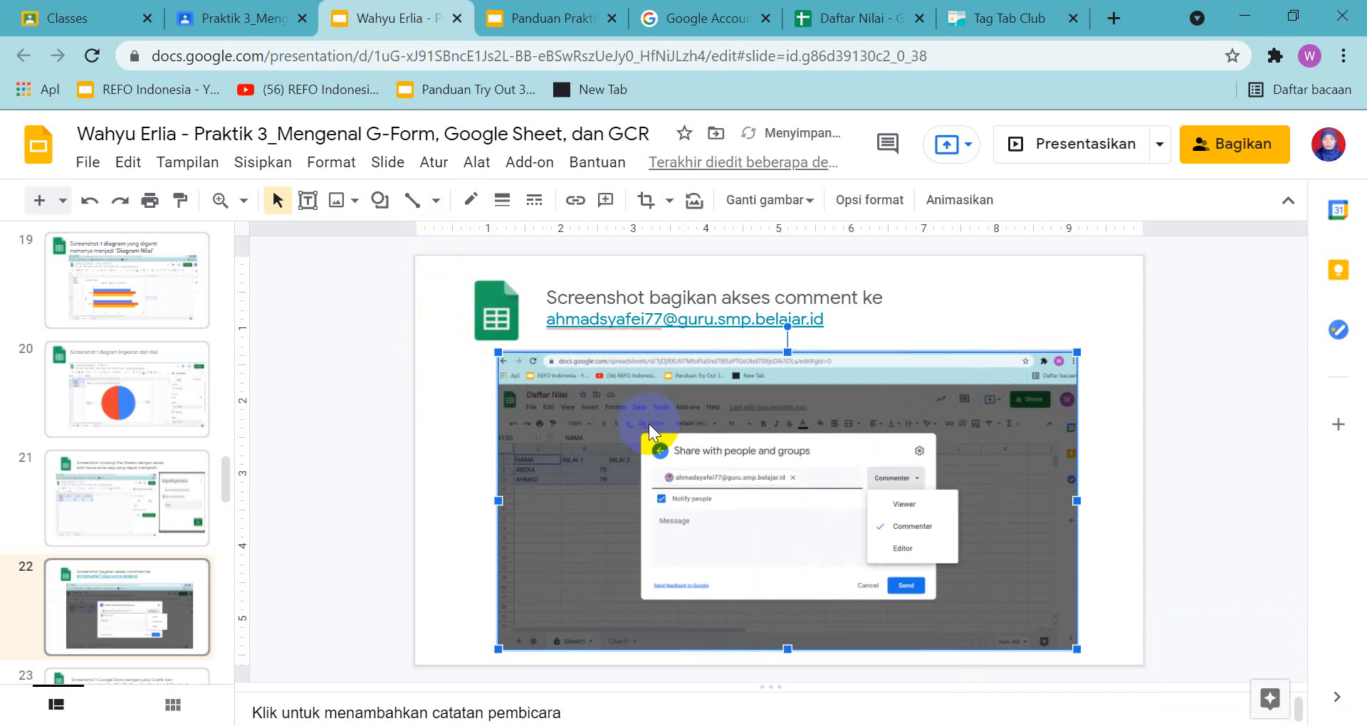
# Review the slide 23 header task in the answer presentation and its example in the guide, fitted to the window
pyautogui.scroll(-1, 250, 634)
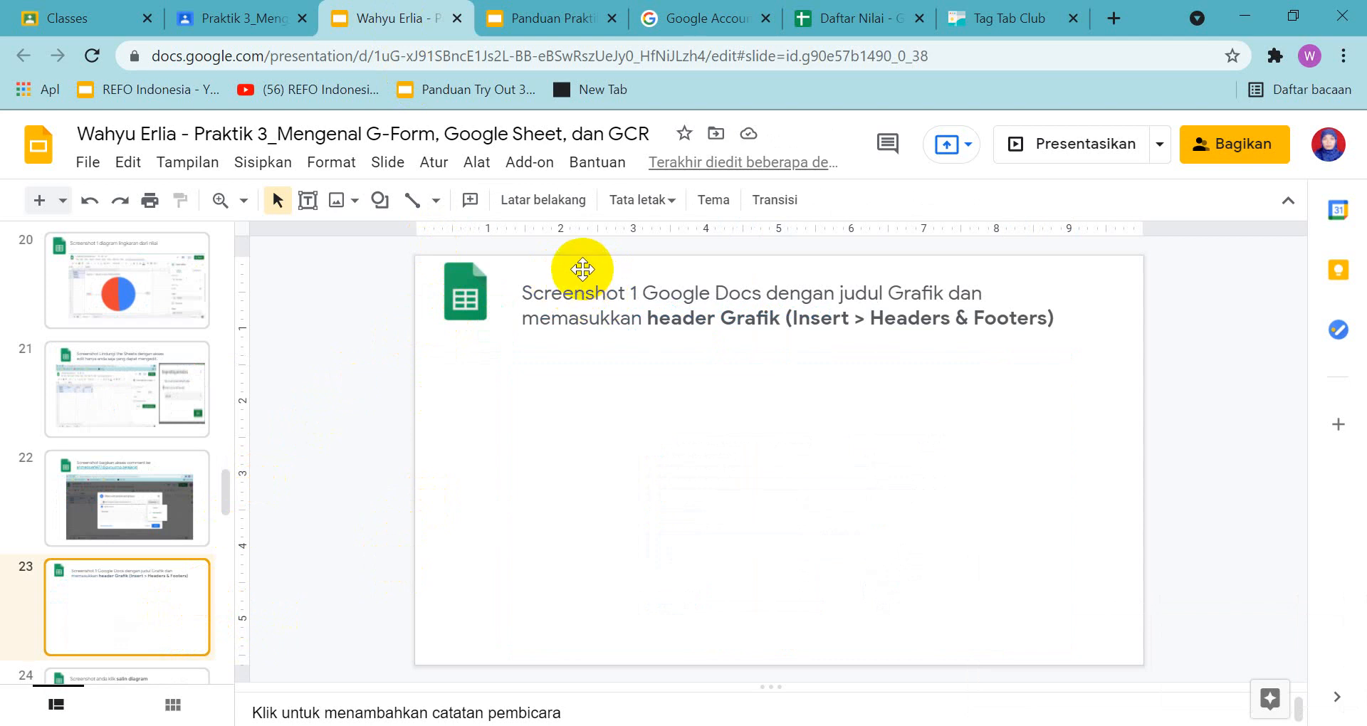
pyautogui.click(564, 18)
pyautogui.click(149, 591)
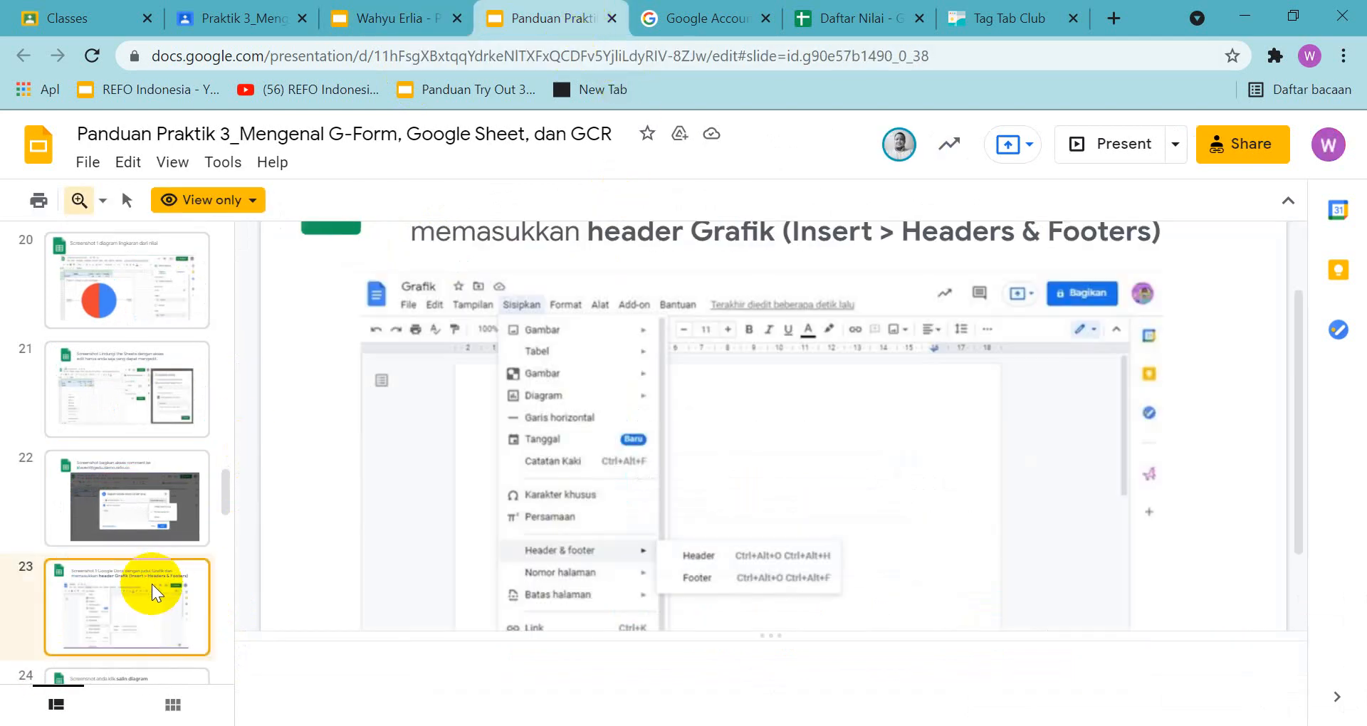
pyautogui.click(102, 200)
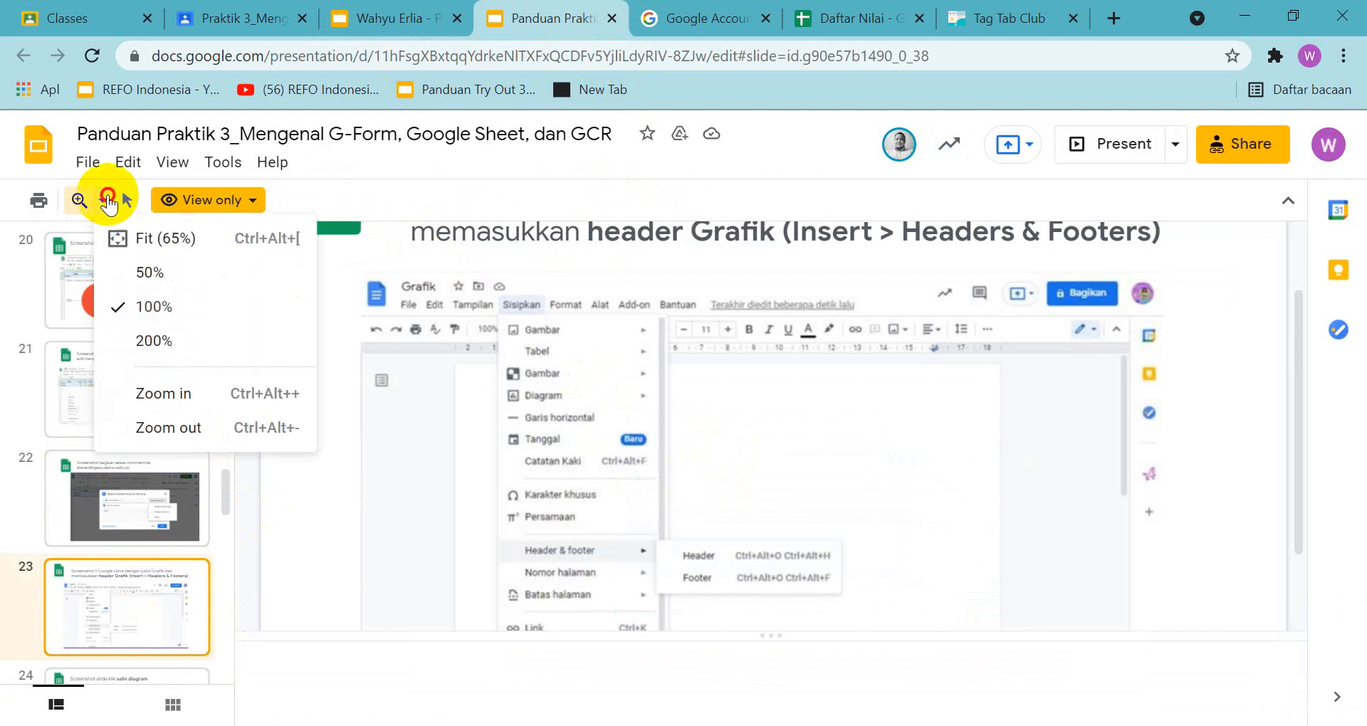
pyautogui.click(168, 240)
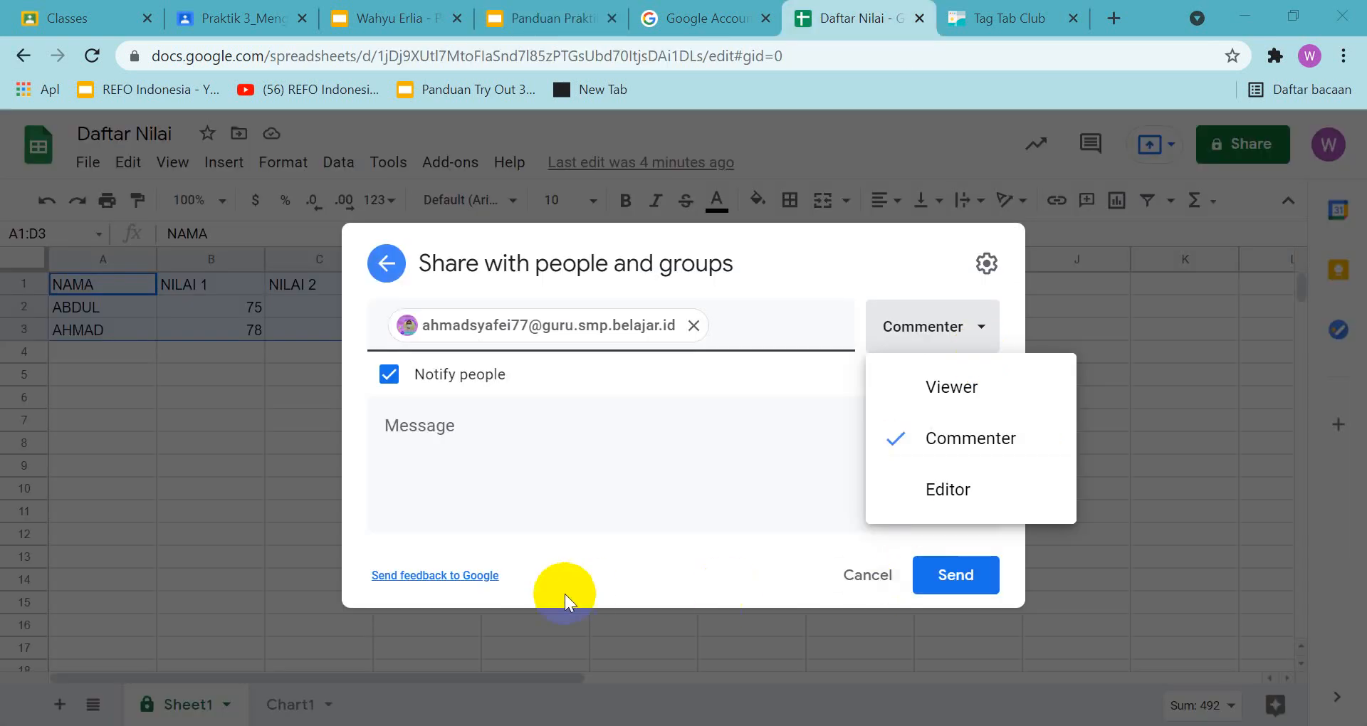
# Cancel the pending share of Daftar Nilai and create a new blank Google Docs document
pyautogui.click(866, 575)
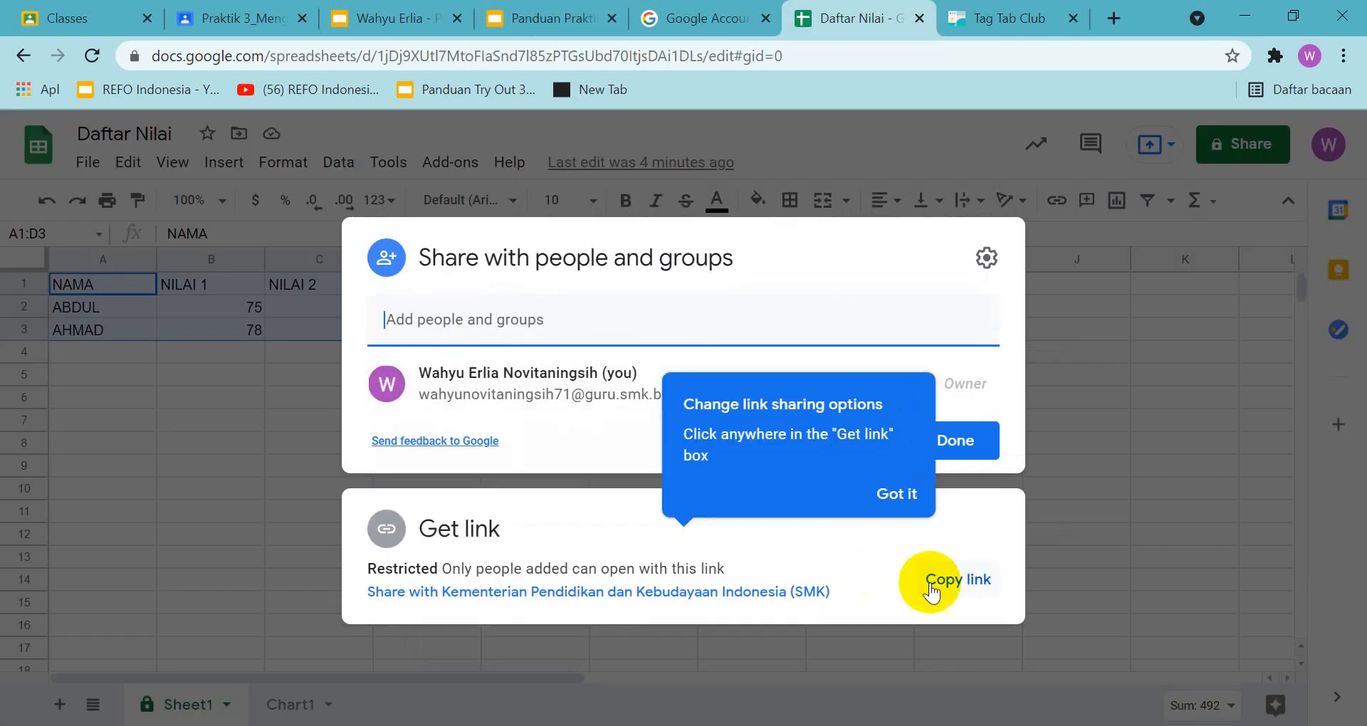
pyautogui.click(973, 481)
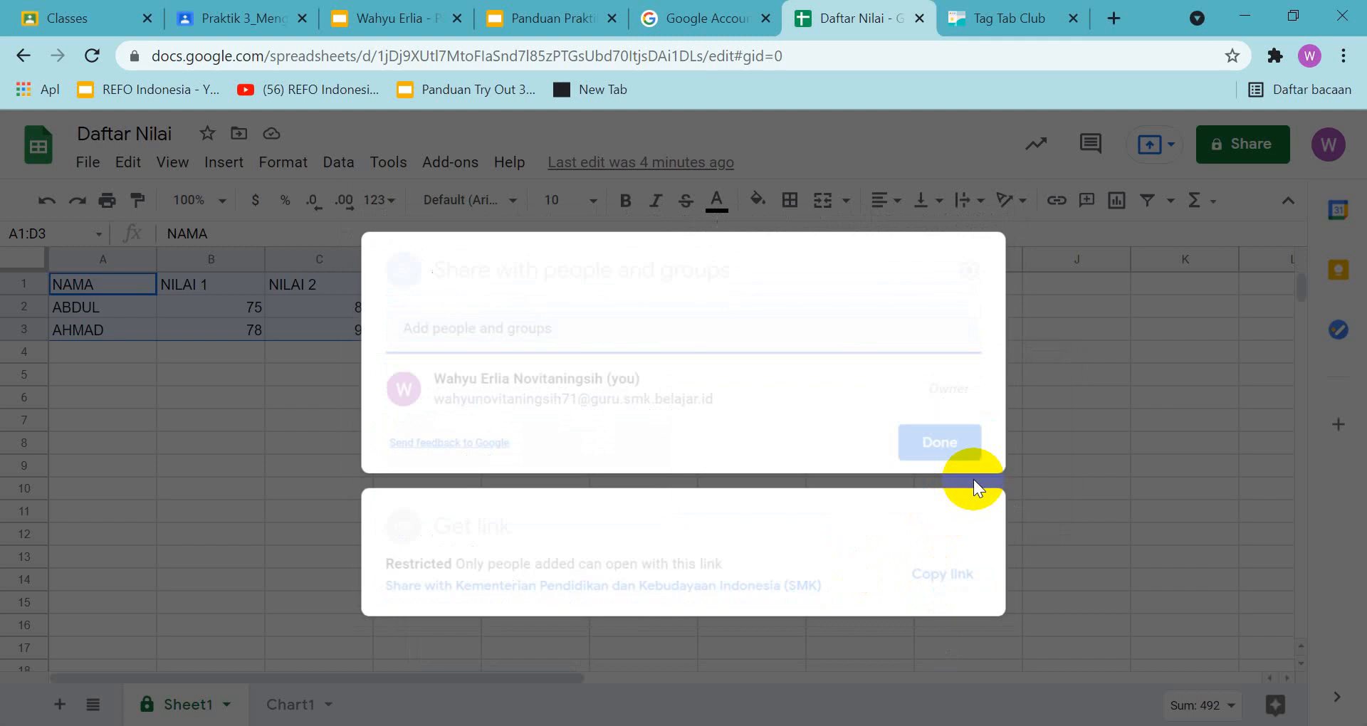
pyautogui.click(676, 25)
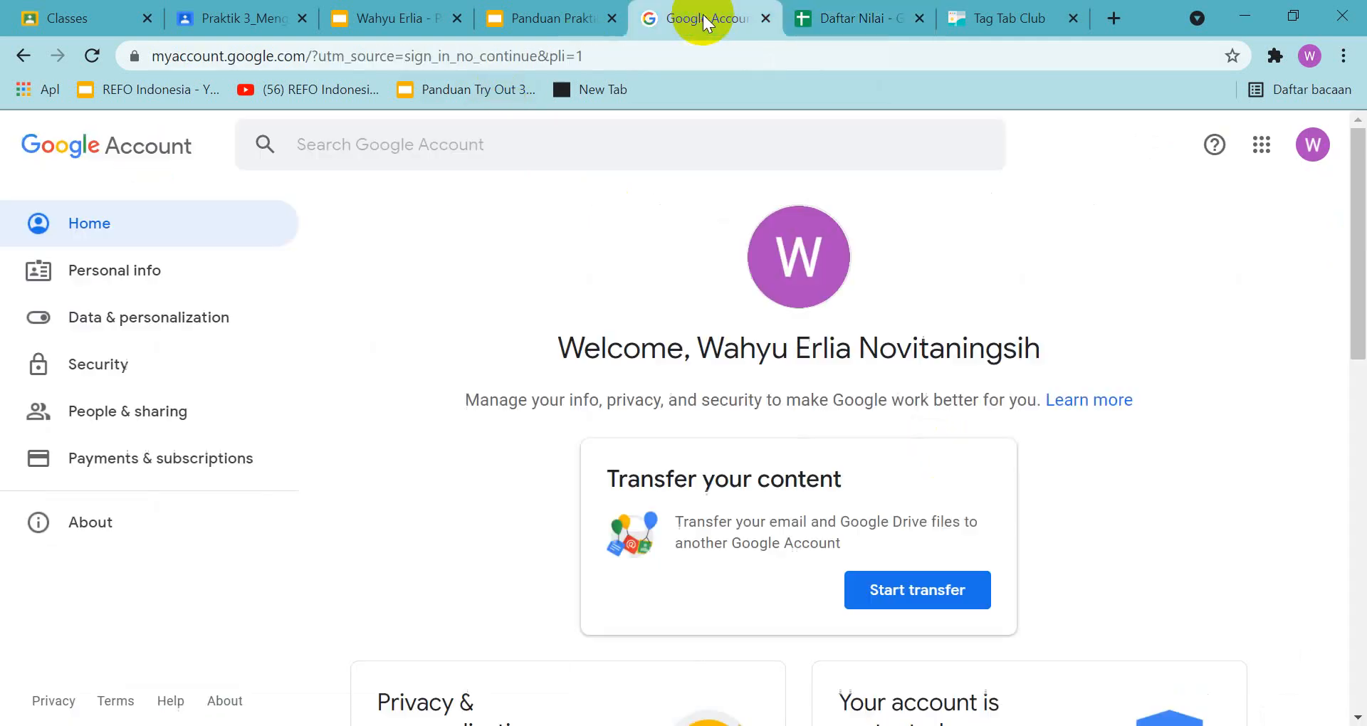
pyautogui.click(1261, 145)
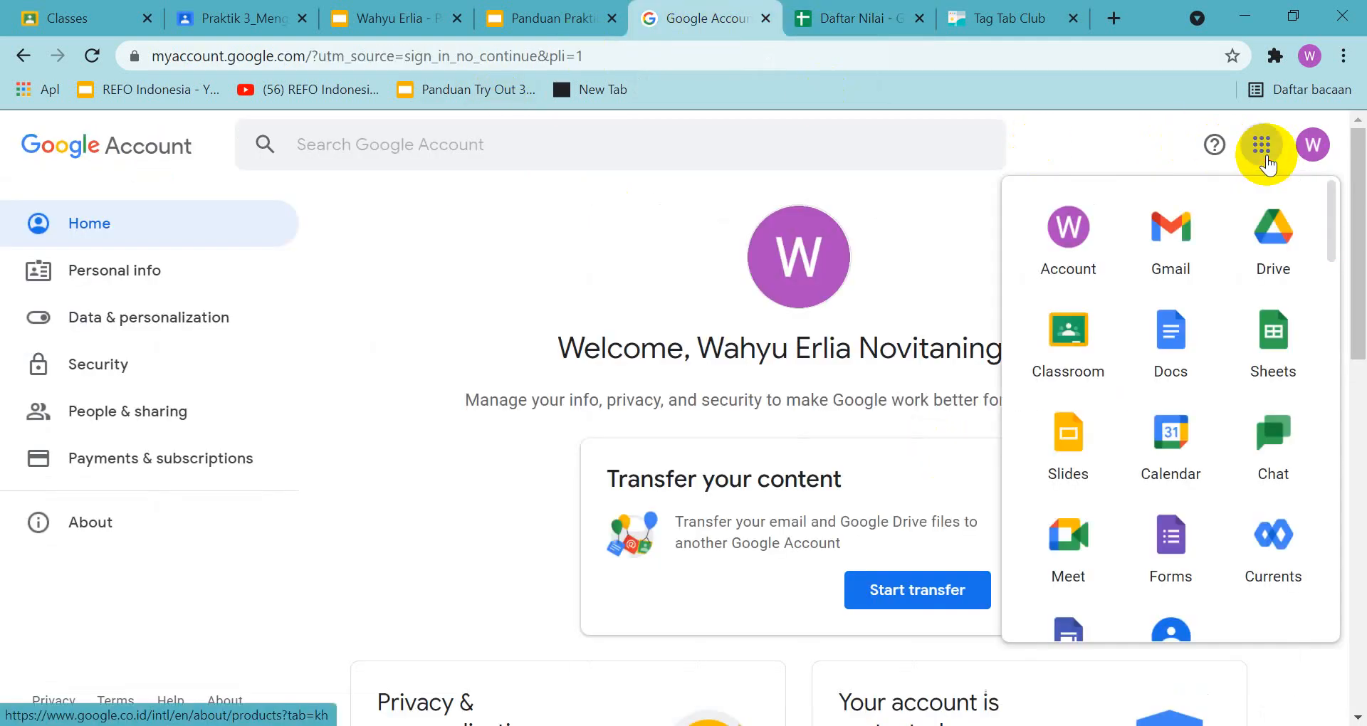
pyautogui.click(1184, 342)
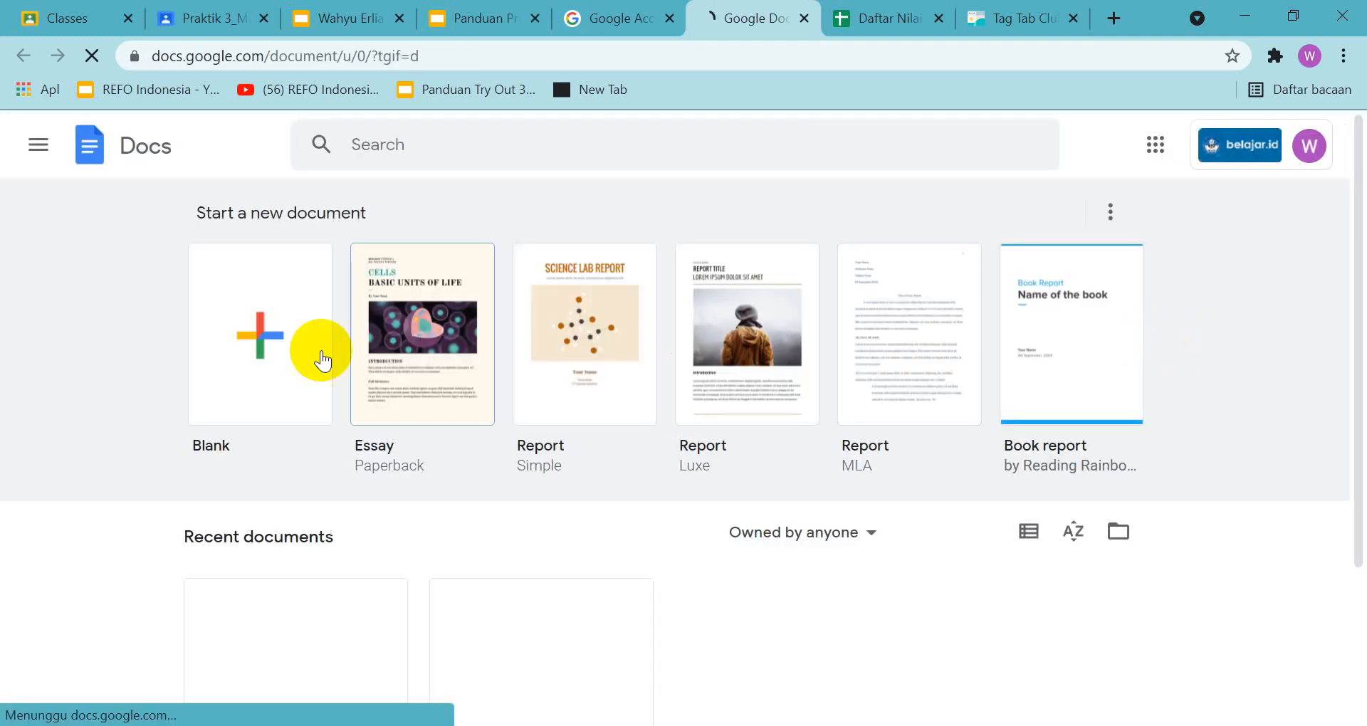
pyautogui.click(266, 305)
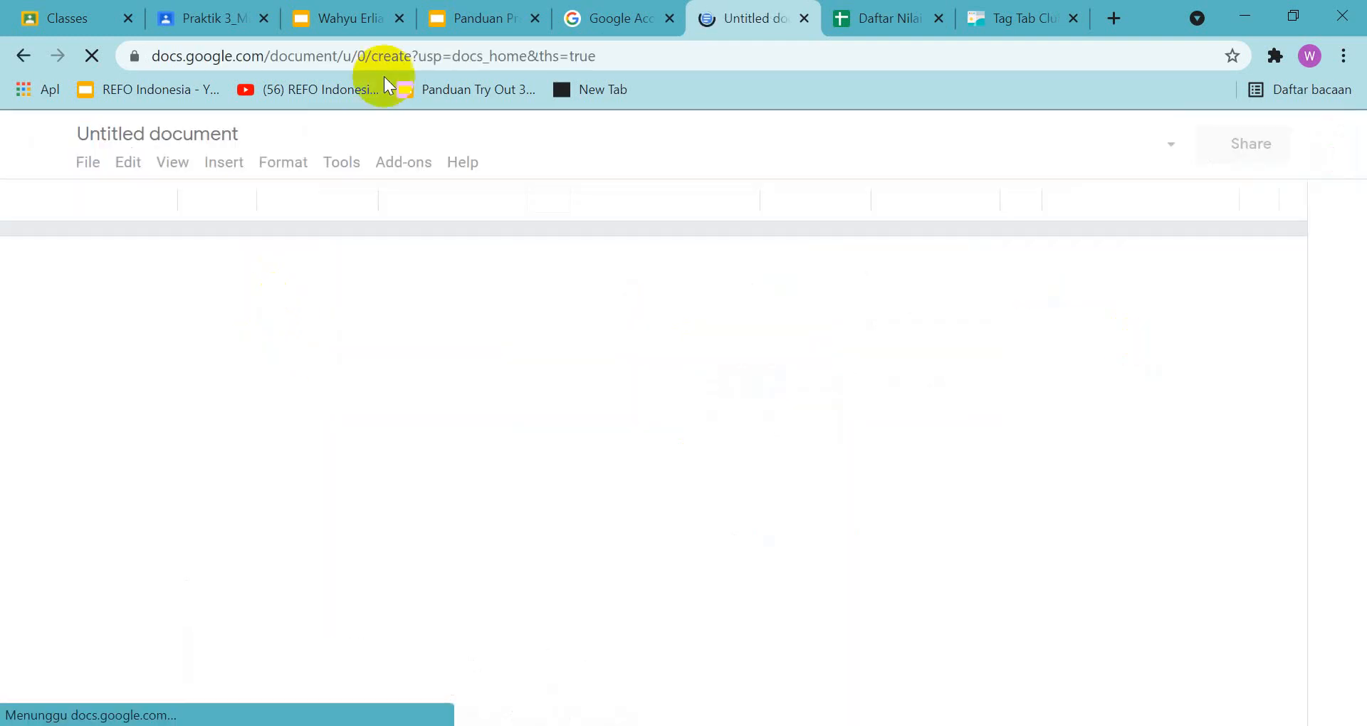
# Check the guide's slide 23 example and bring up the Headers & footers choices for inserting a header in the blank document
pyautogui.click(472, 19)
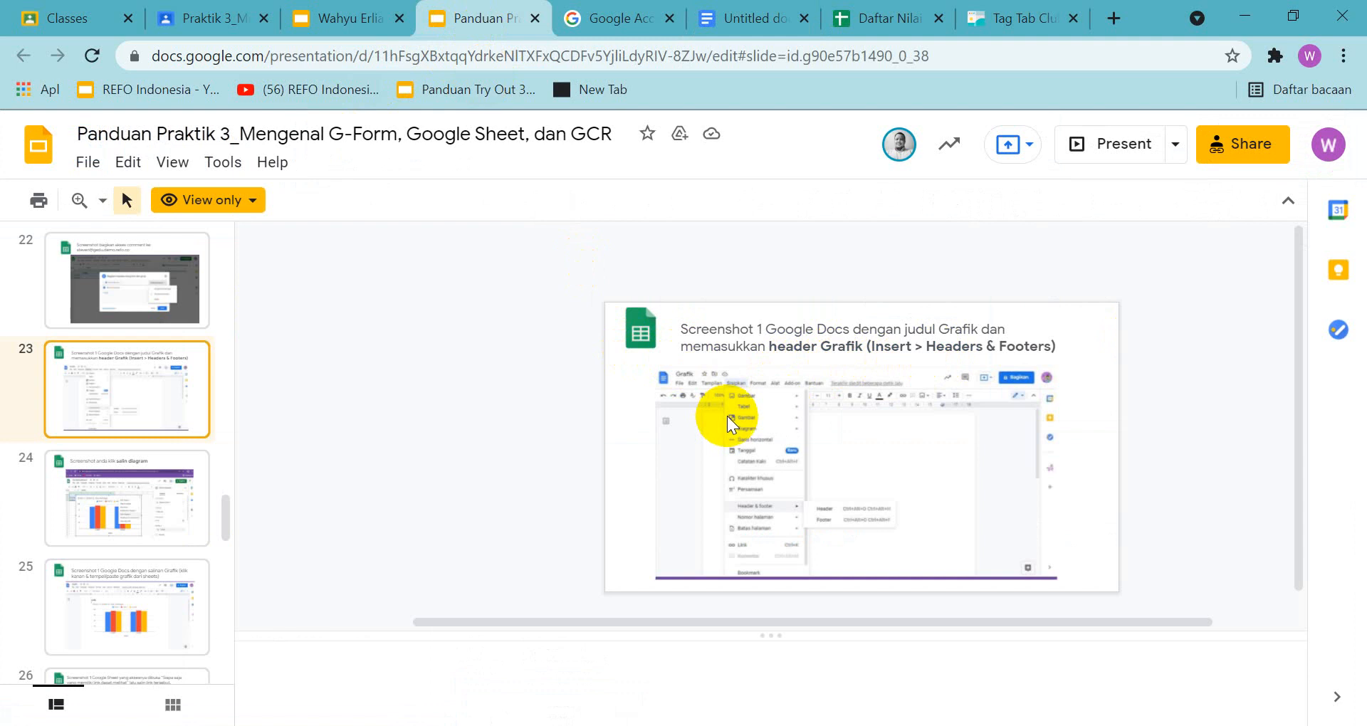
pyautogui.click(759, 17)
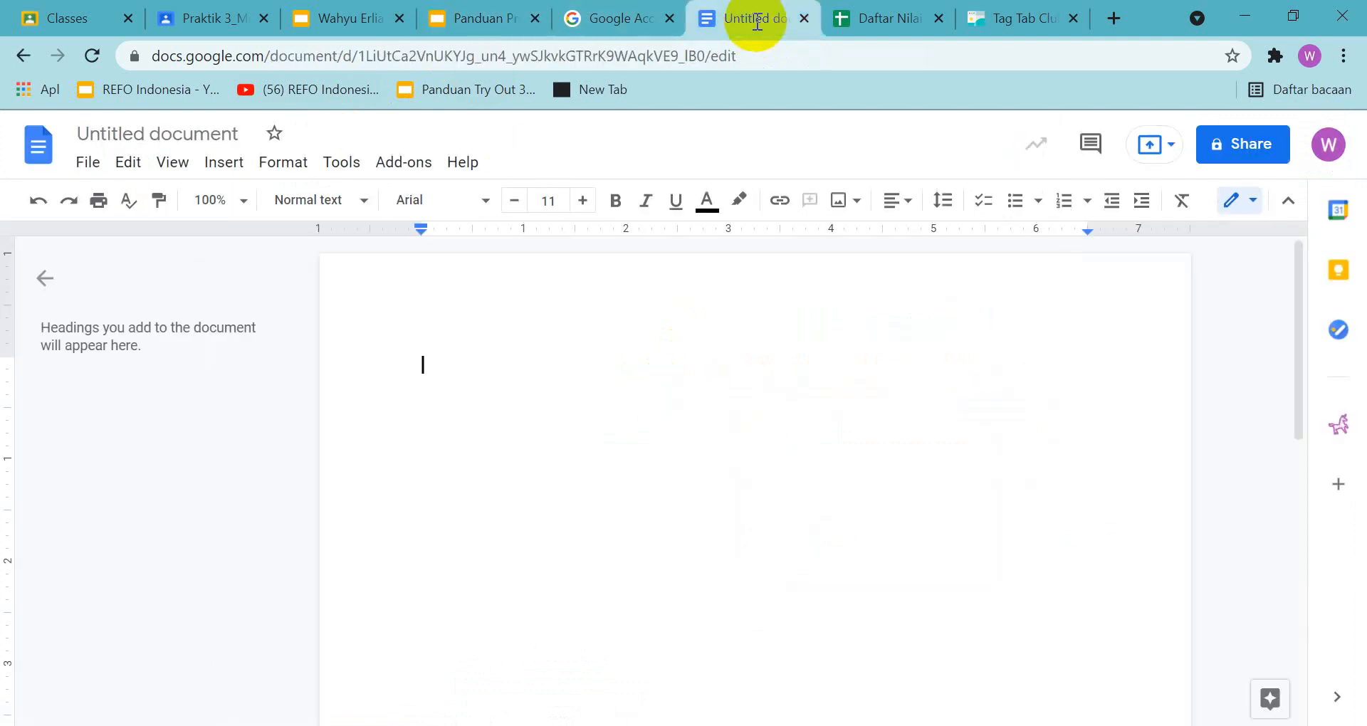
pyautogui.click(221, 163)
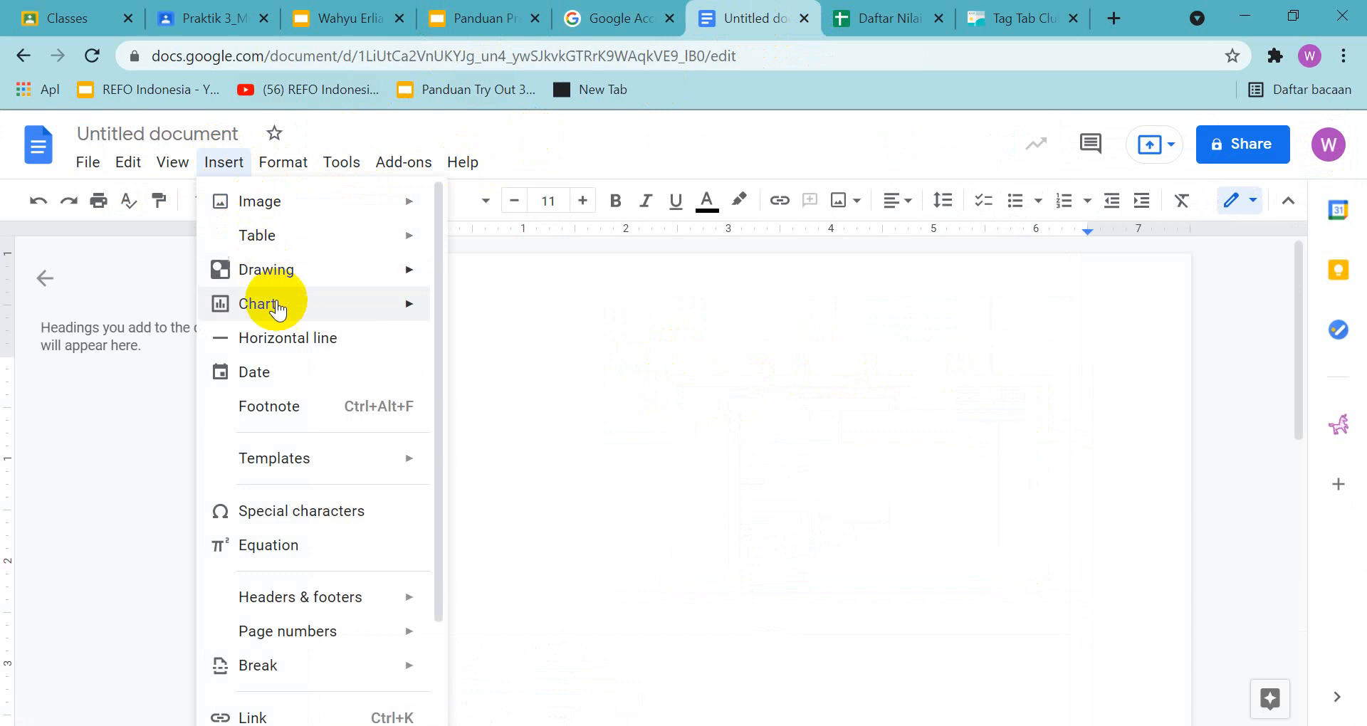
pyautogui.moveTo(381, 612)
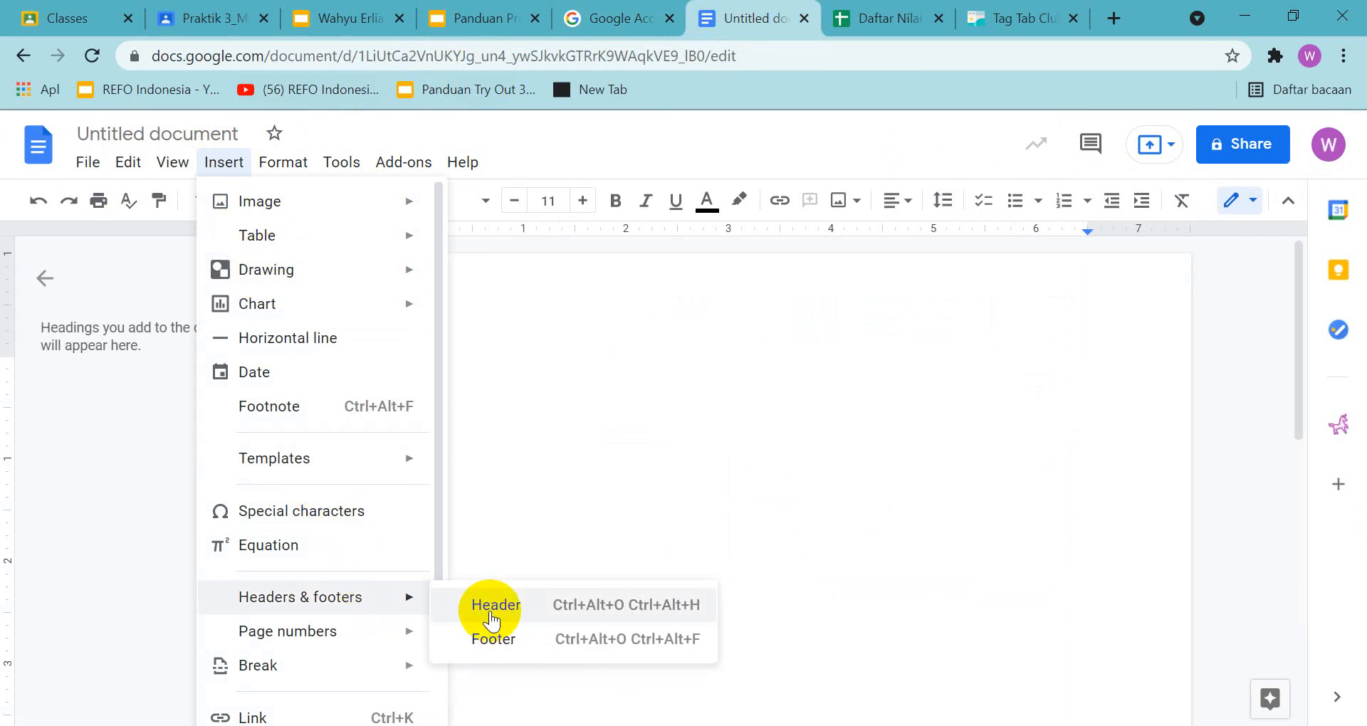
# Capture a screenshot of the document with the Header option shown and place it on slide 23 of the answer presentation
pyautogui.press('Print')
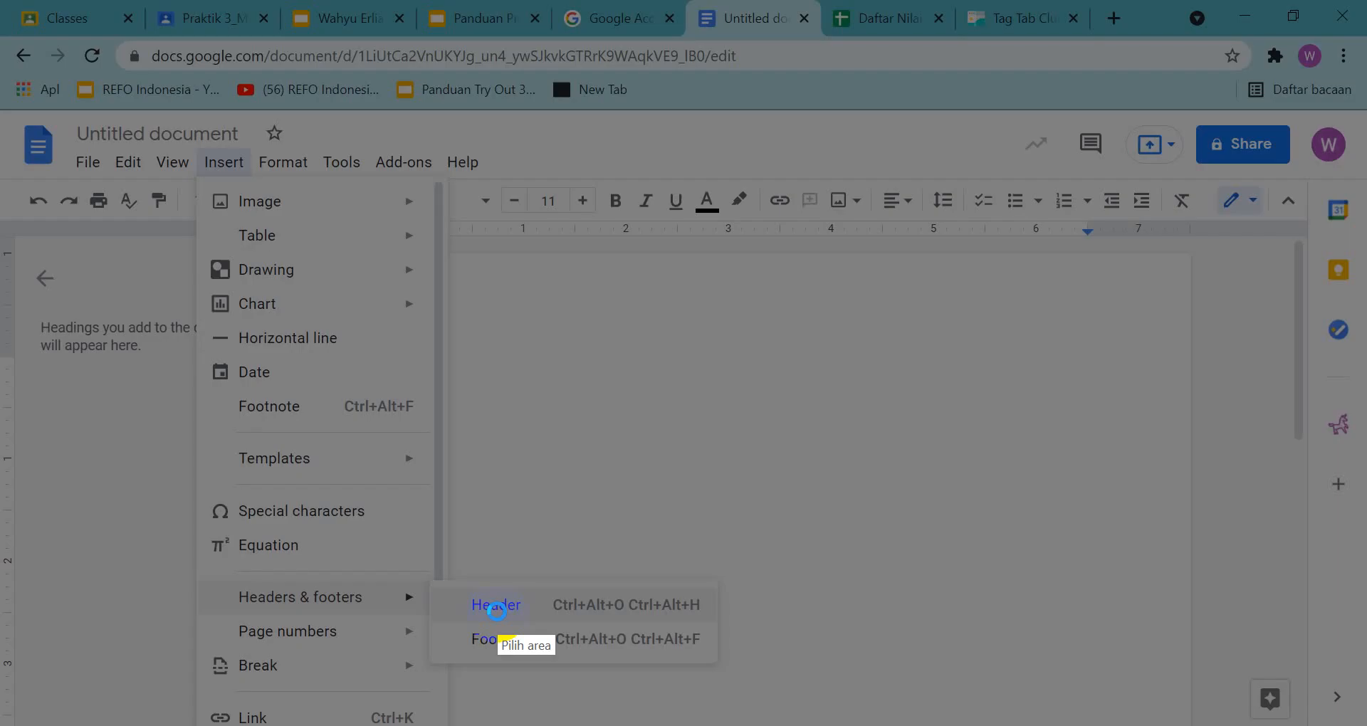
pyautogui.moveTo(25, 51)
pyautogui.mouseDown()
pyautogui.moveTo(1165, 612)
pyautogui.moveTo(1338, 680)
pyautogui.moveTo(1348, 717)
pyautogui.mouseUp()
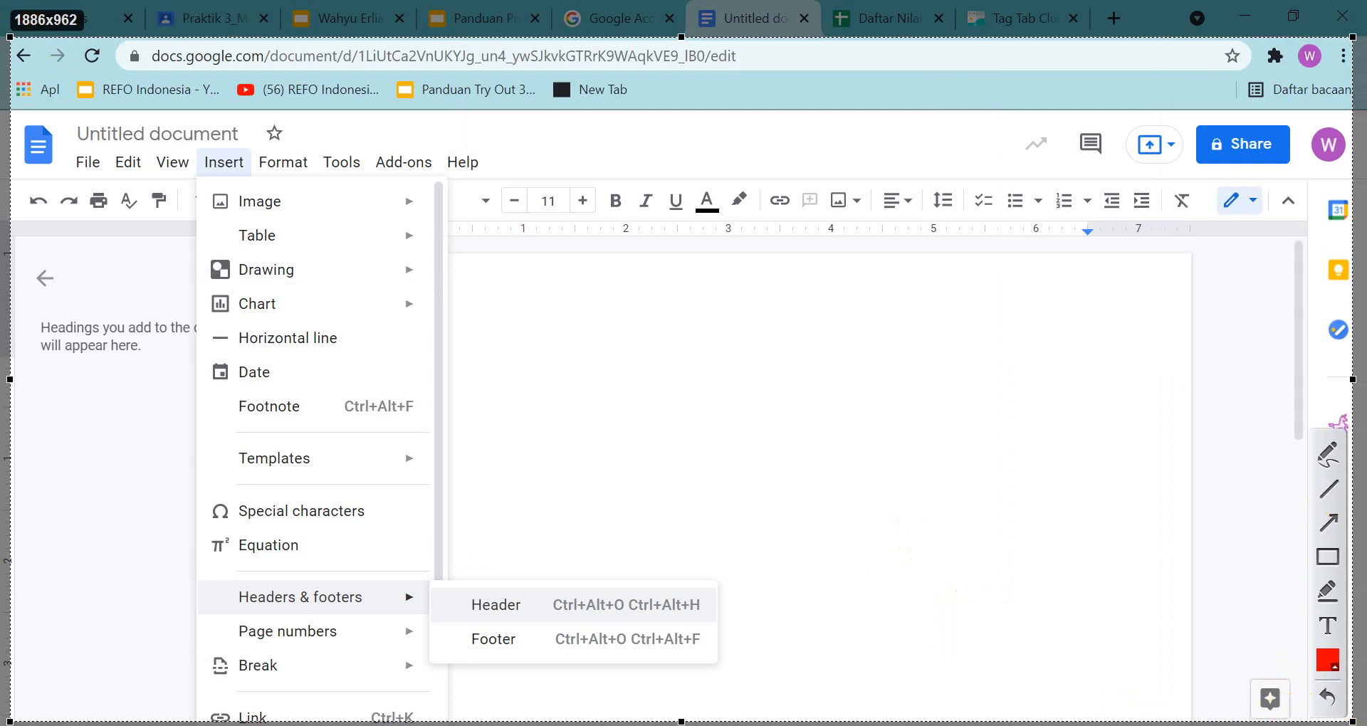
pyautogui.hotkey('ctrl', 'c')
pyautogui.click(352, 24)
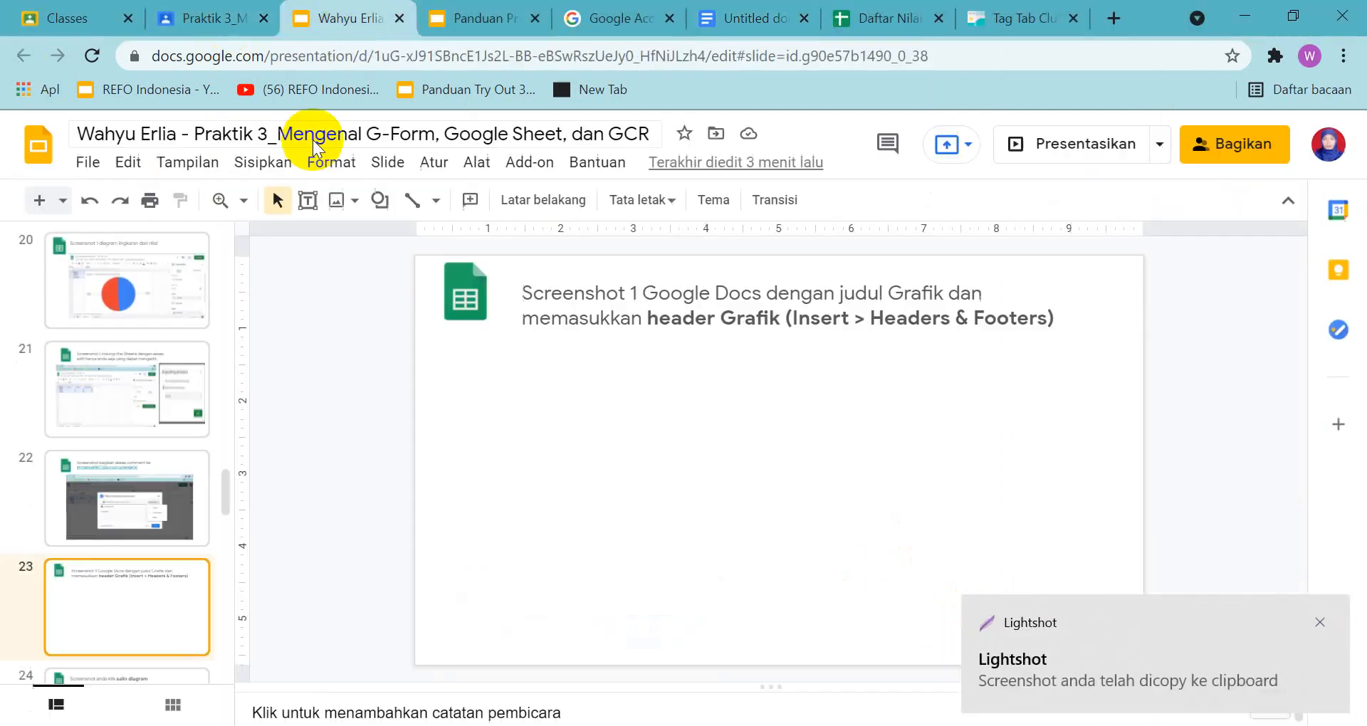
pyautogui.press('Up')
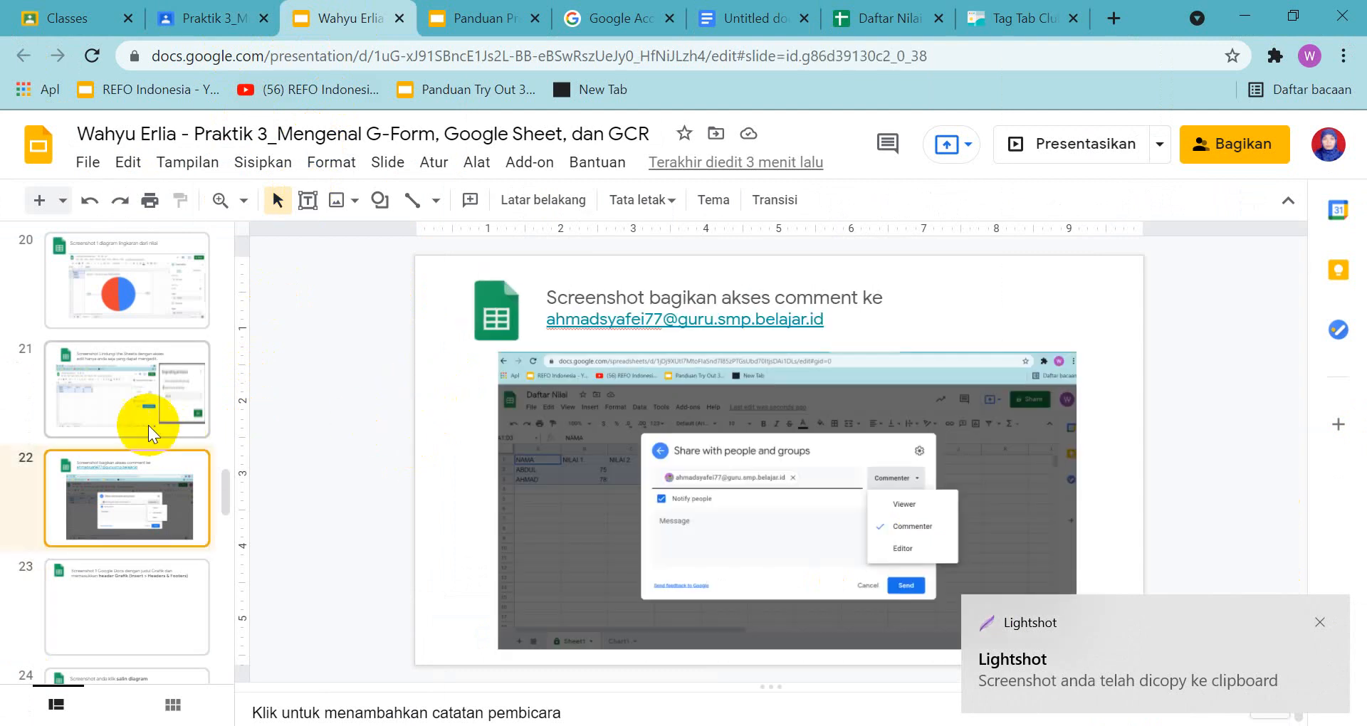
pyautogui.scroll(-1, 146, 438)
pyautogui.click(136, 470)
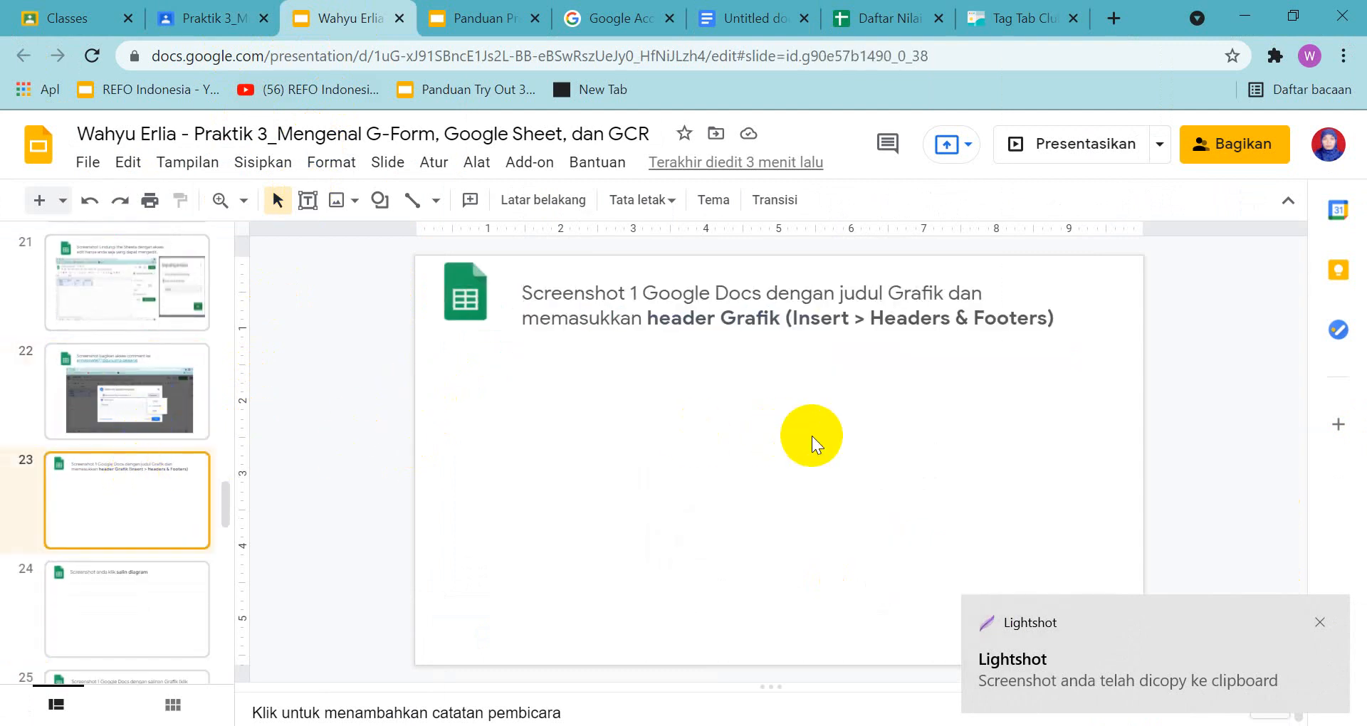
pyautogui.hotkey('ctrl', 'v')
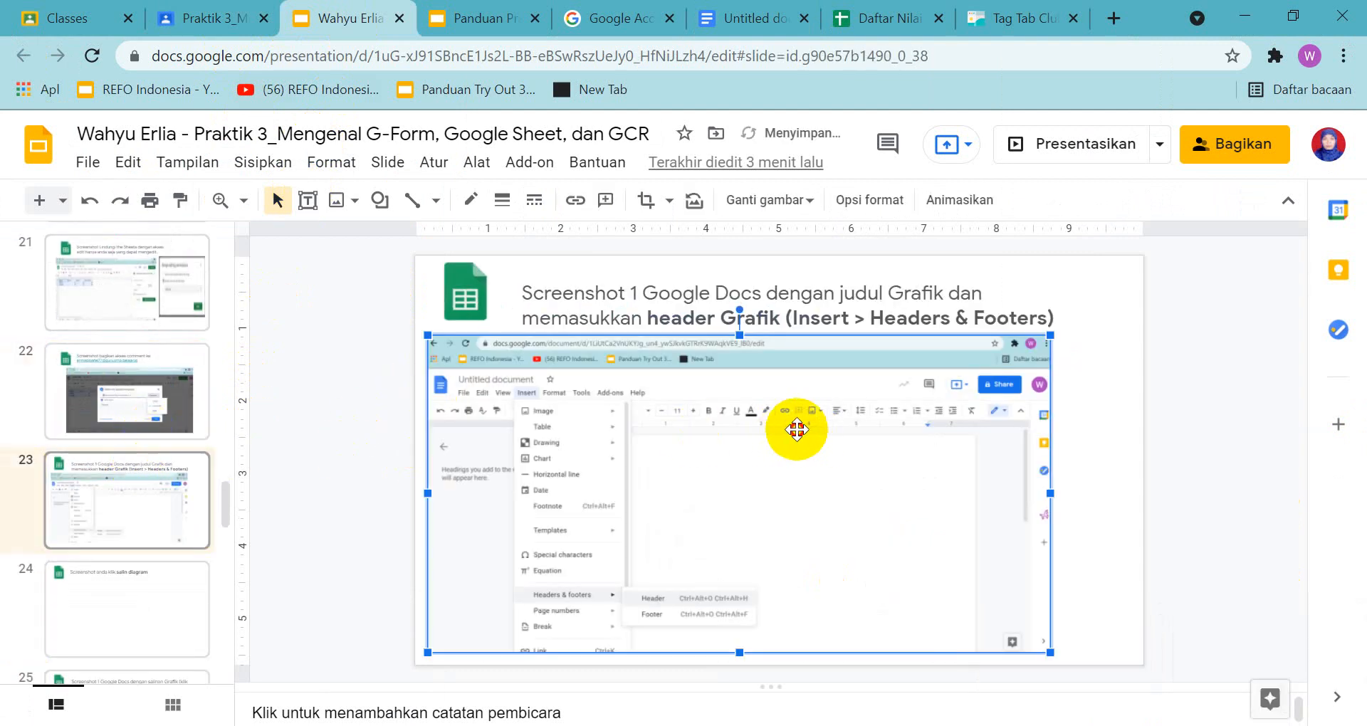
pyautogui.moveTo(797, 427); pyautogui.dragTo(912, 433)
# Check the guide's slide 24 example and insert a column chart of A1:D3 in the Daftar Nilai spreadsheet
pyautogui.click(519, 20)
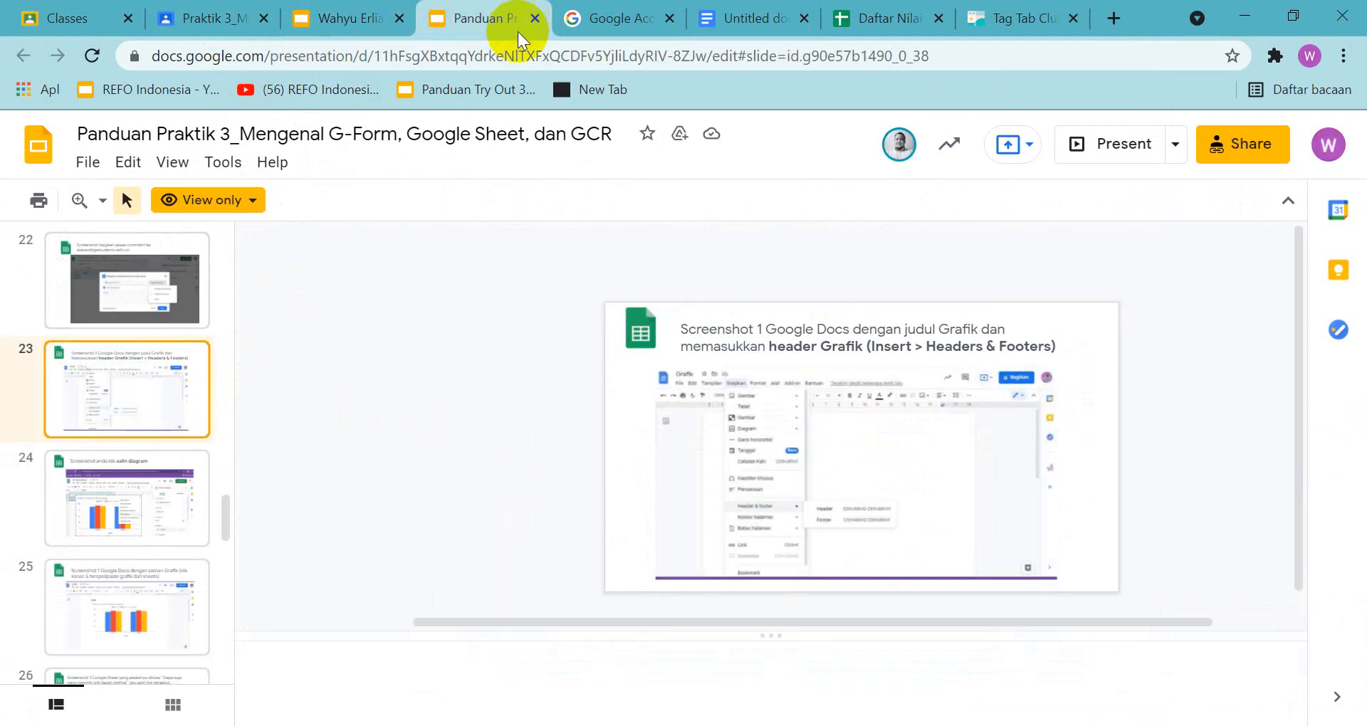
pyautogui.click(108, 511)
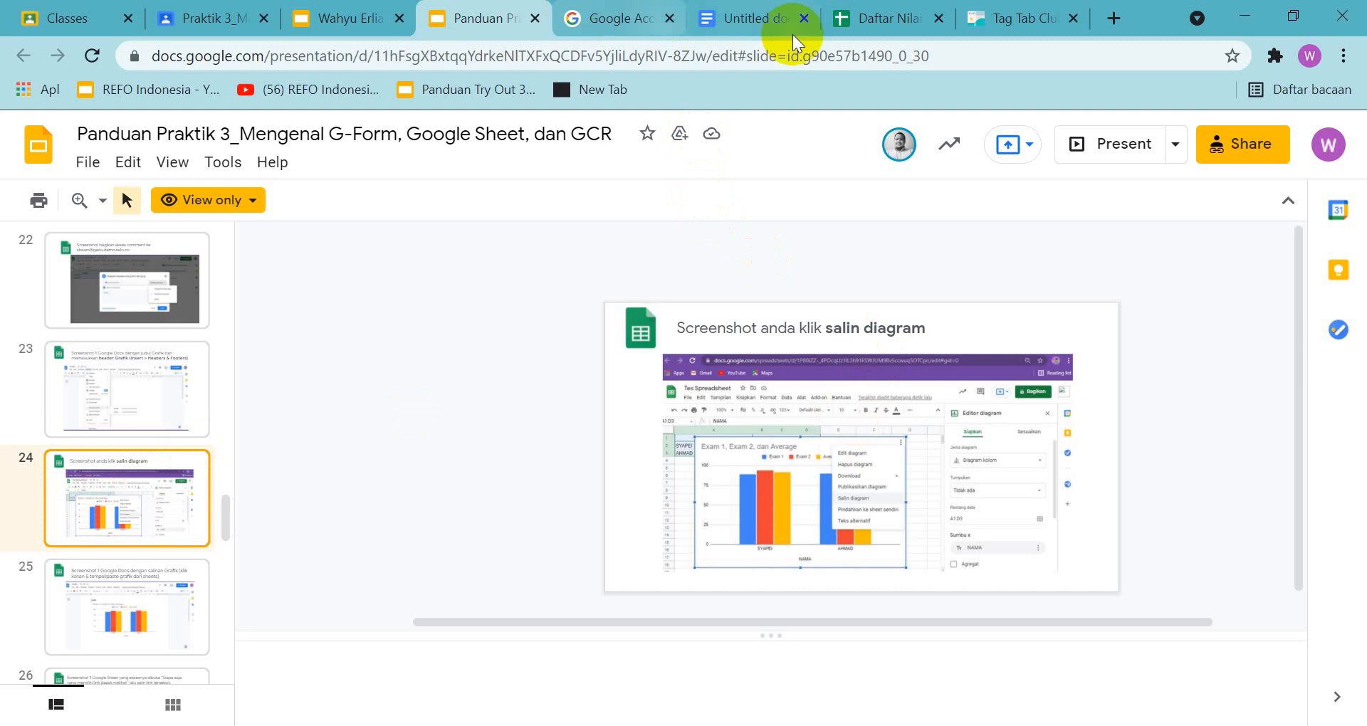
pyautogui.click(877, 22)
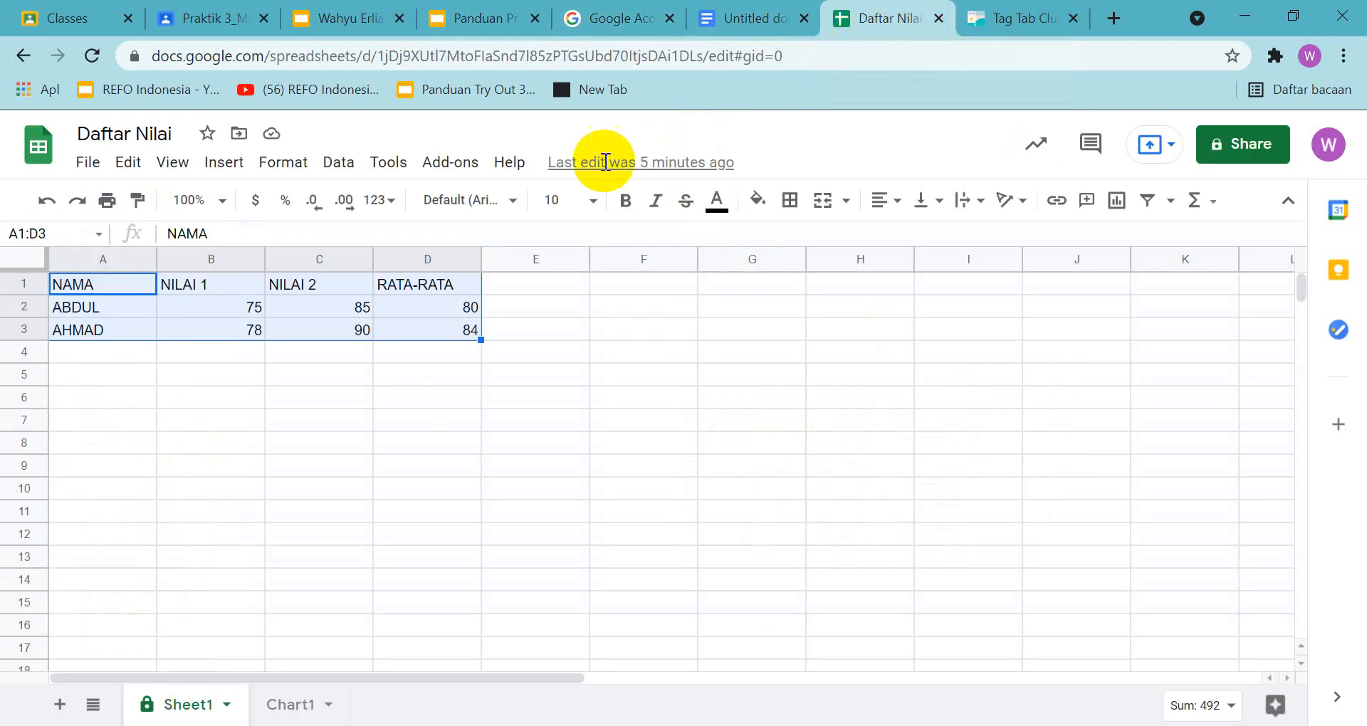
pyautogui.click(890, 207)
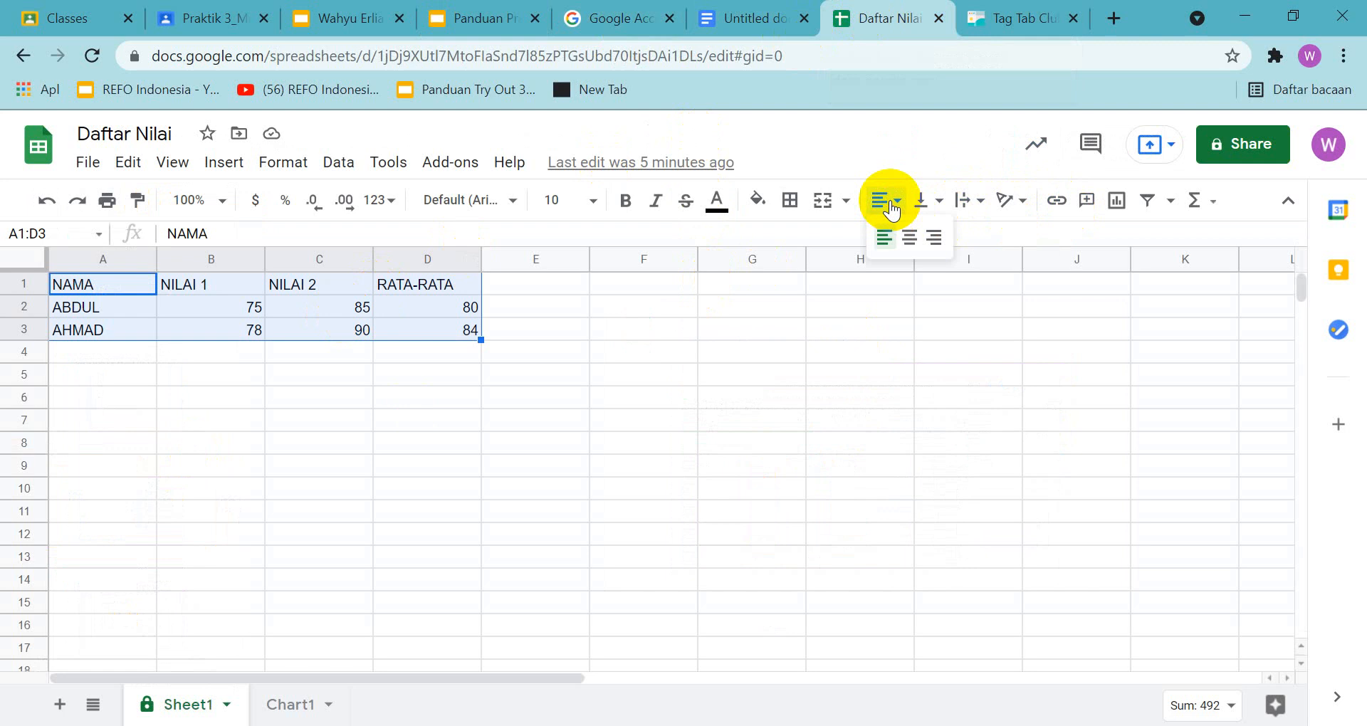
pyautogui.click(1116, 202)
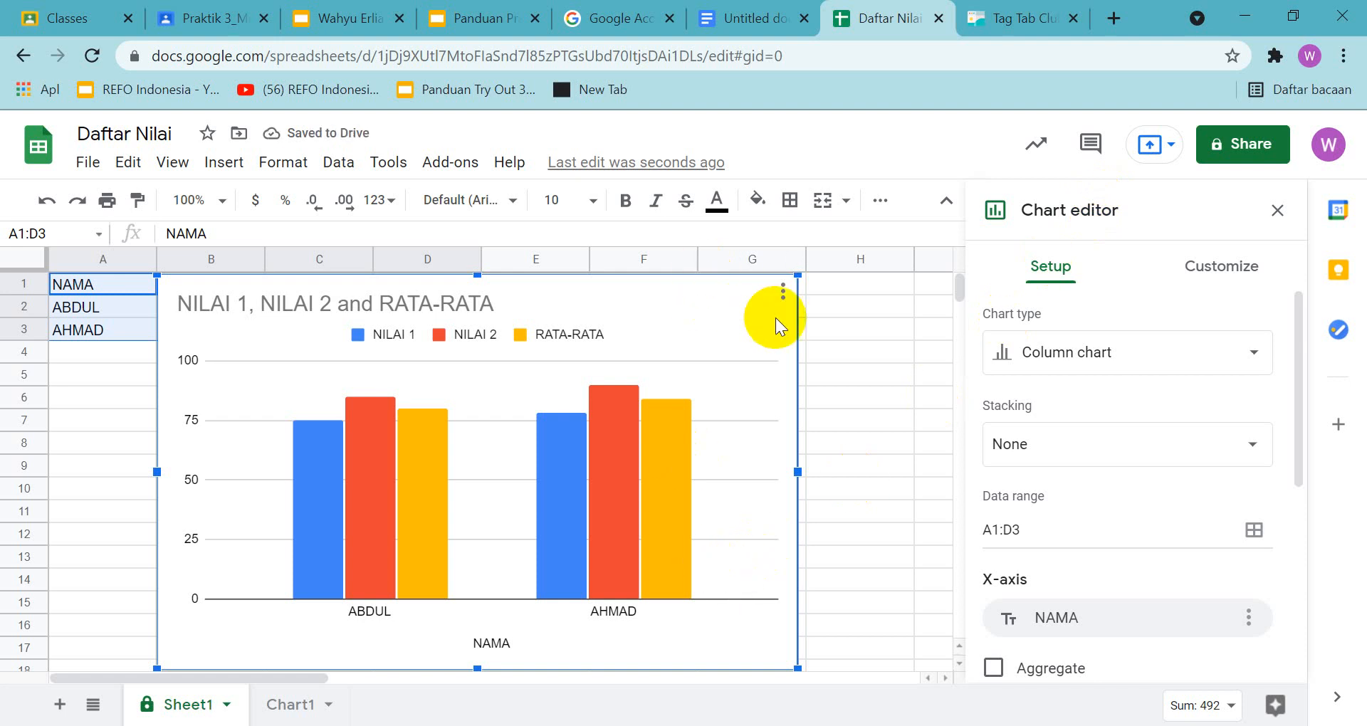
# Copy the new chart and capture a screenshot of the spreadsheet with the chart's Copy chart option shown
pyautogui.click(782, 292)
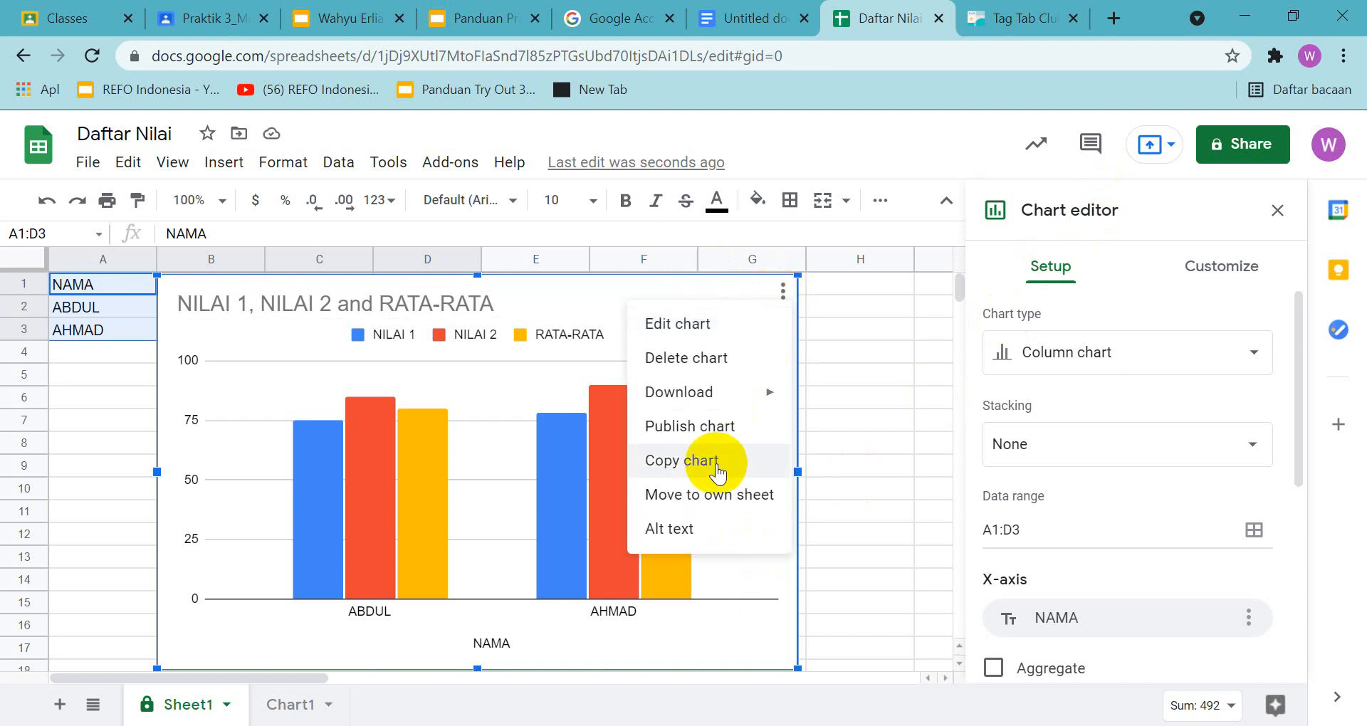
pyautogui.click(717, 463)
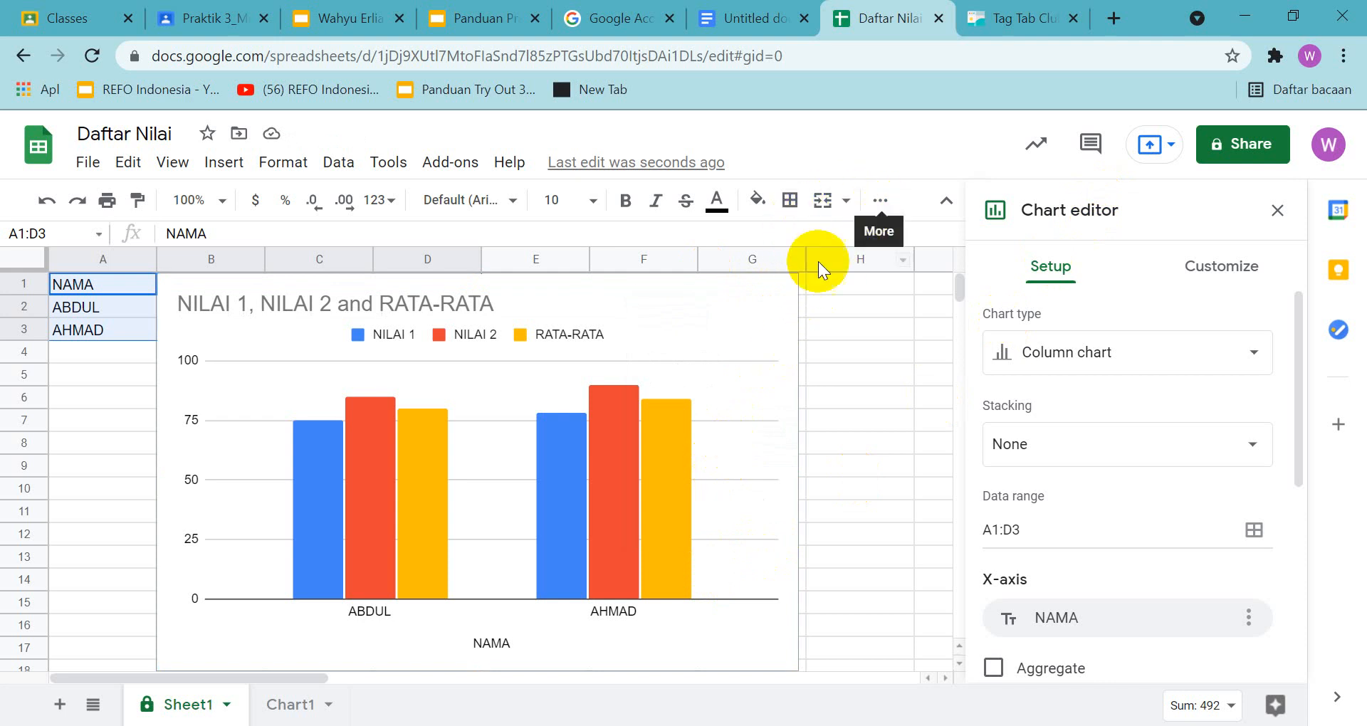
pyautogui.click(772, 315)
pyautogui.click(783, 298)
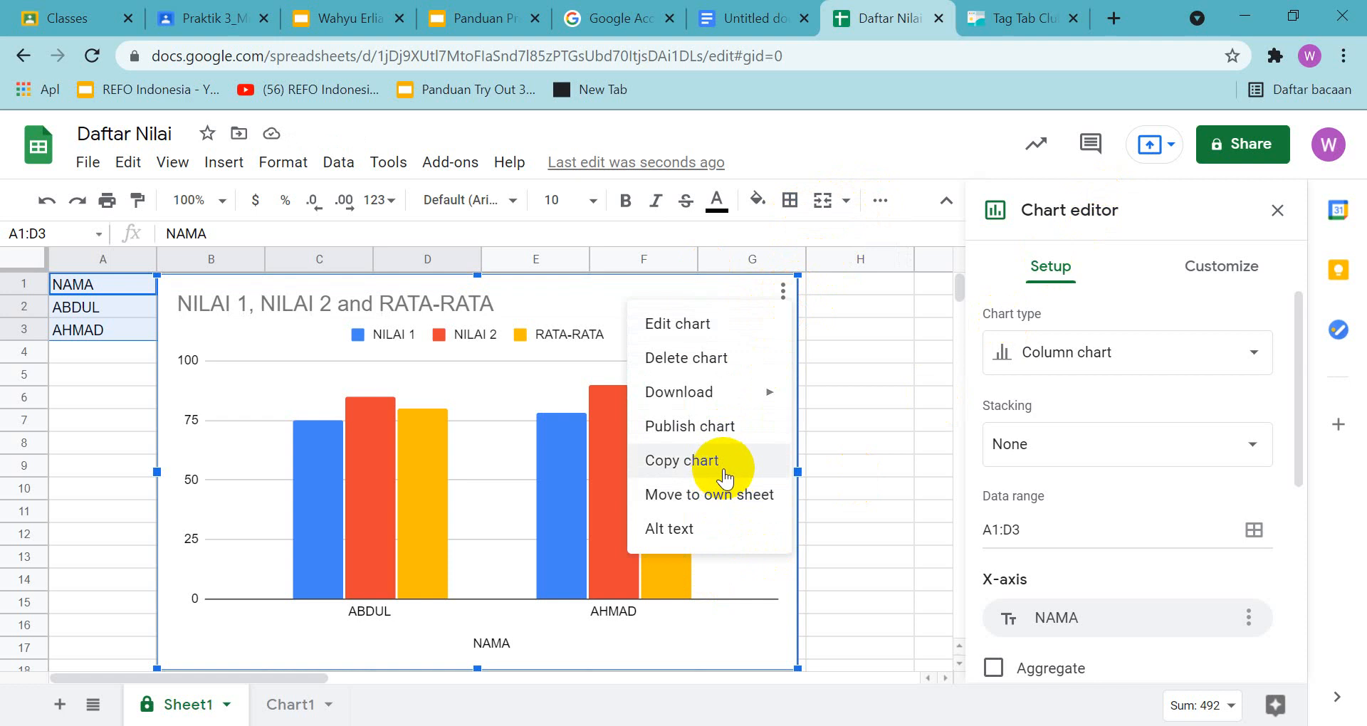
pyautogui.press('Print')
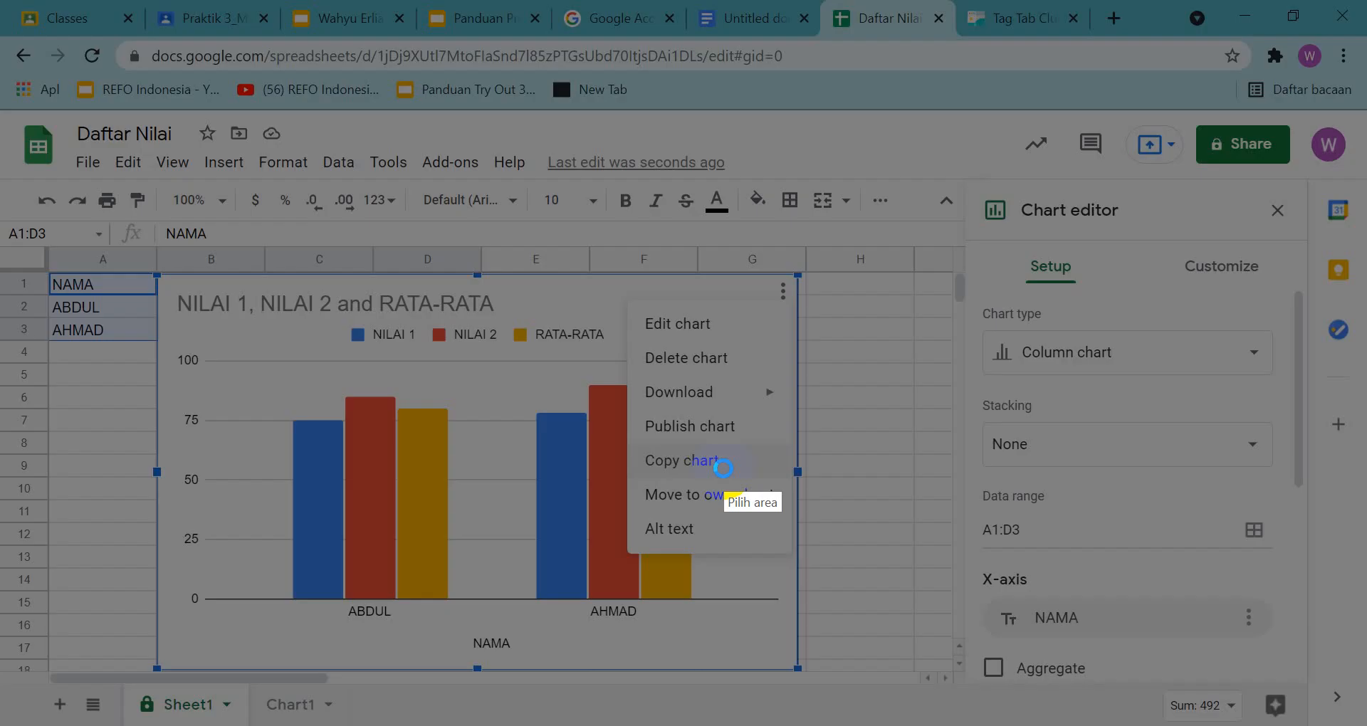
pyautogui.moveTo(1, 34)
pyautogui.mouseDown()
pyautogui.moveTo(1094, 453)
pyautogui.moveTo(1339, 723)
pyautogui.moveTo(1297, 725)
pyautogui.moveTo(1353, 719)
pyautogui.mouseUp()
pyautogui.hotkey('ctrl', 'c')
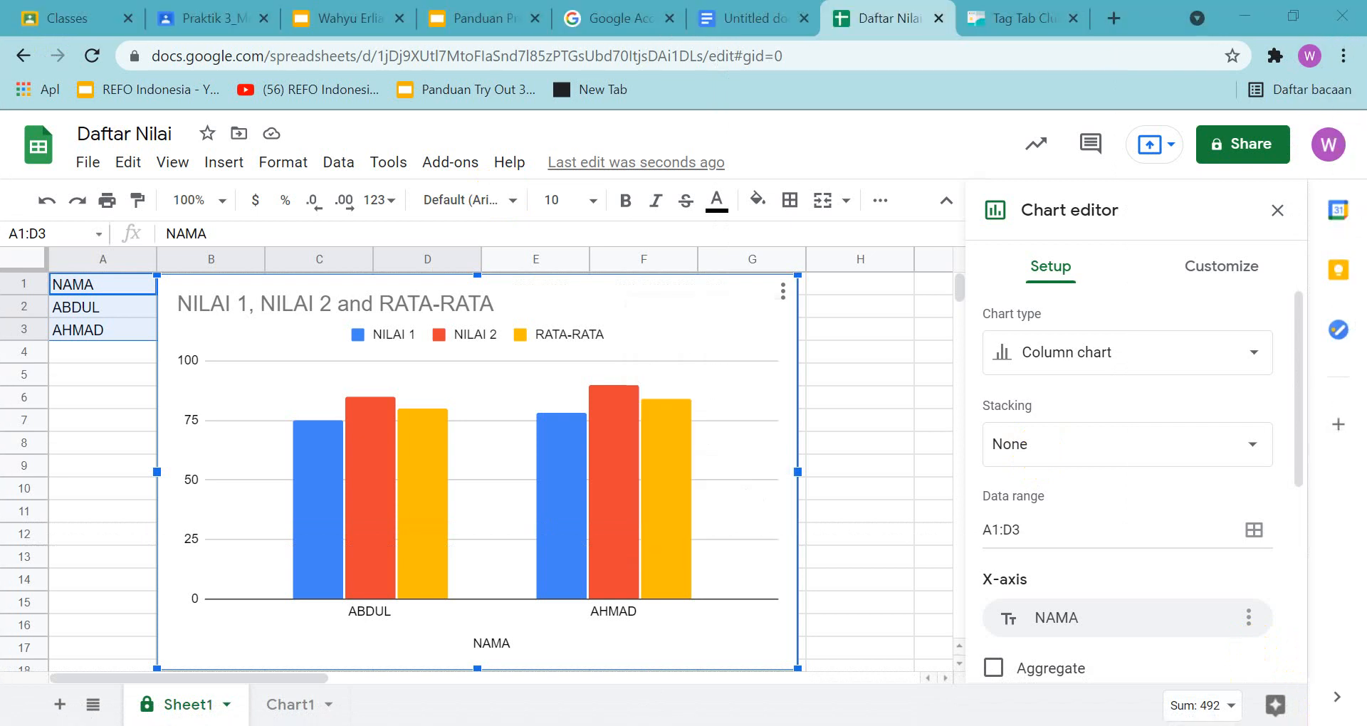
# Place the Copy chart screenshot on slide 24 of the answer presentation, centred below the heading
pyautogui.click(503, 20)
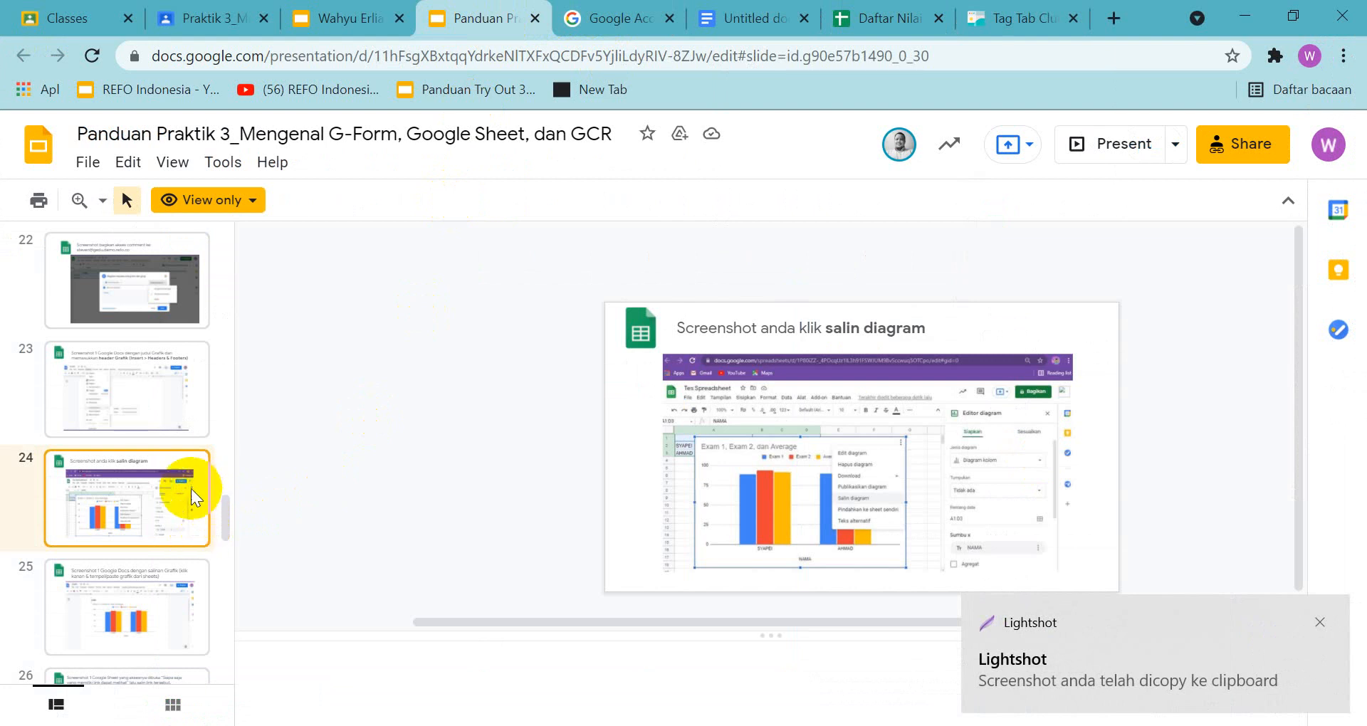
pyautogui.click(334, 20)
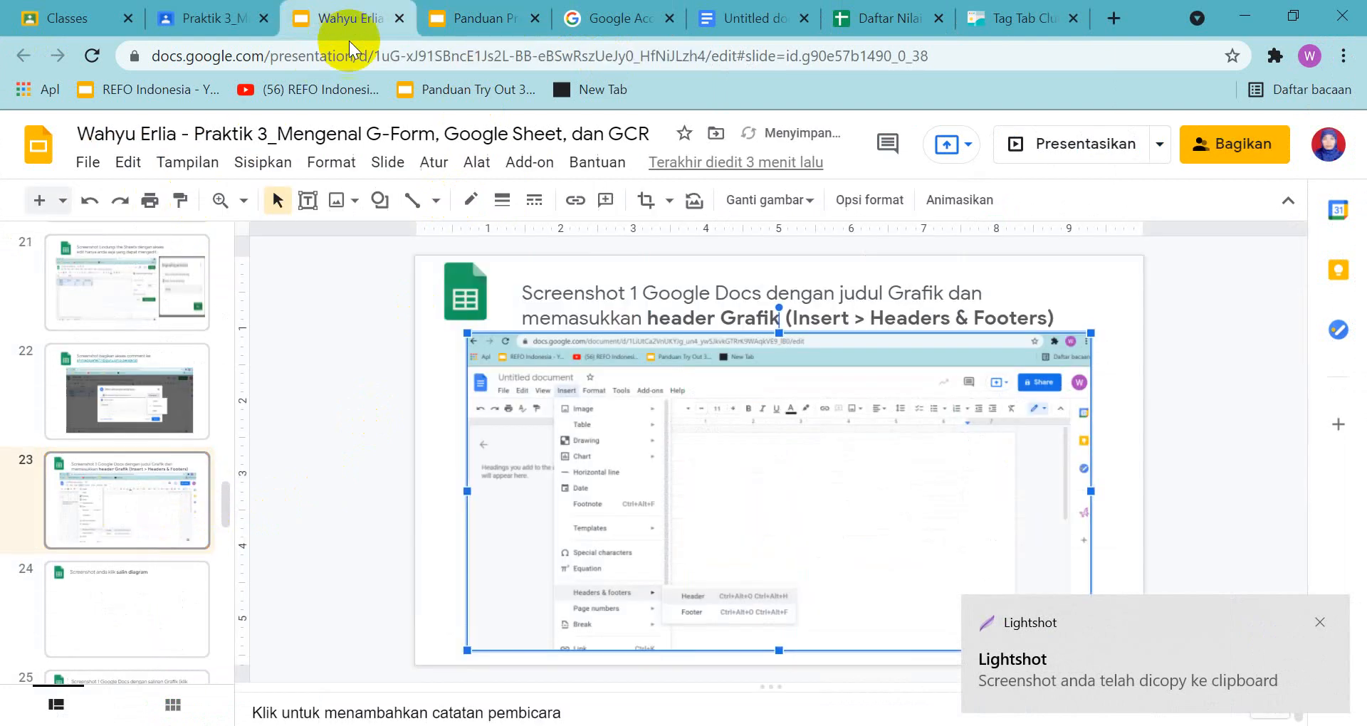
pyautogui.click(118, 617)
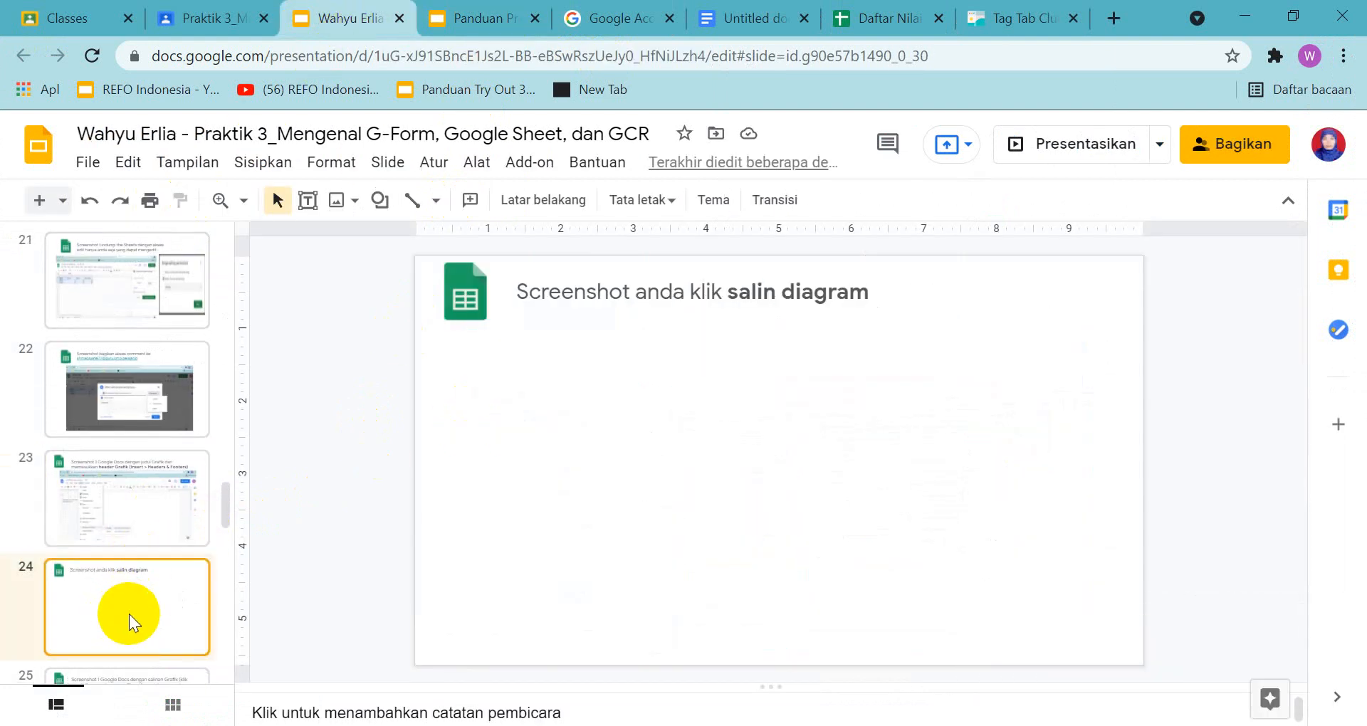
pyautogui.hotkey('ctrl', 'v')
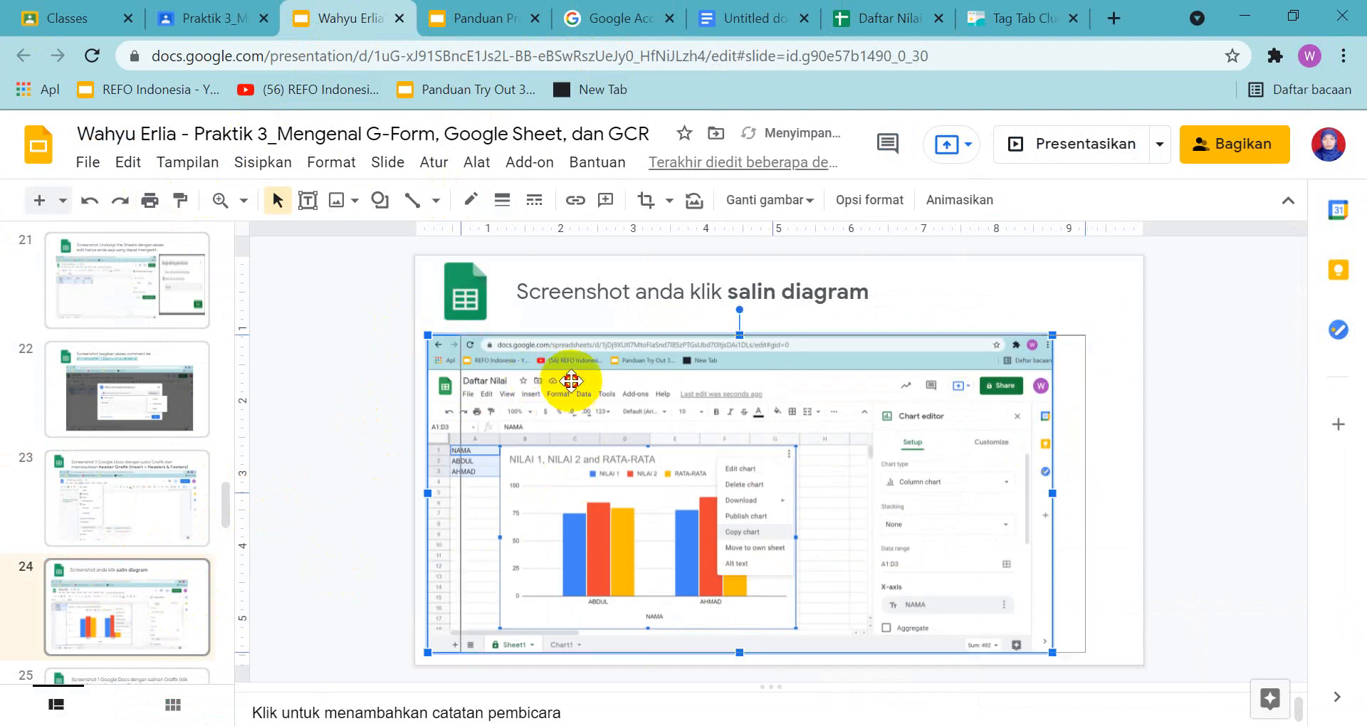
pyautogui.moveTo(571, 381); pyautogui.dragTo(610, 382)
# Review the slide 25 pasted-chart task in the answer presentation and its example in the guide
pyautogui.scroll(-3, 84, 576)
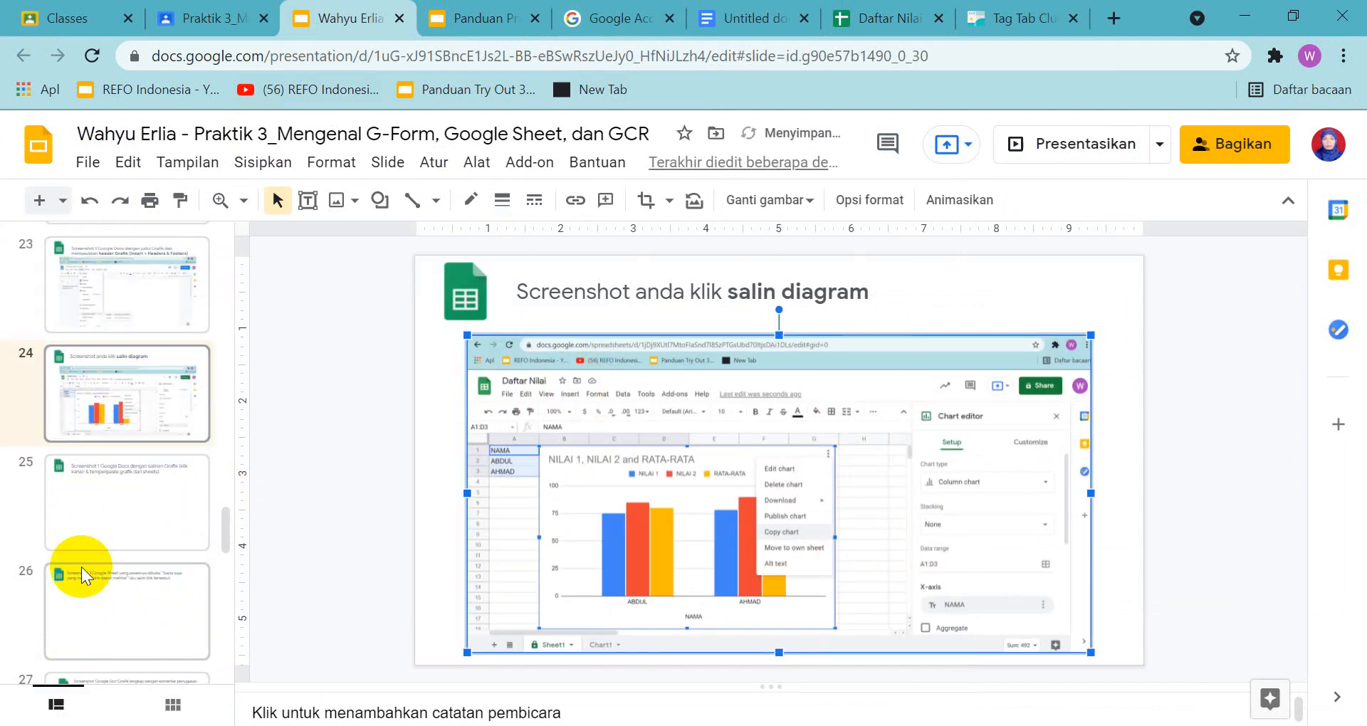
pyautogui.click(94, 520)
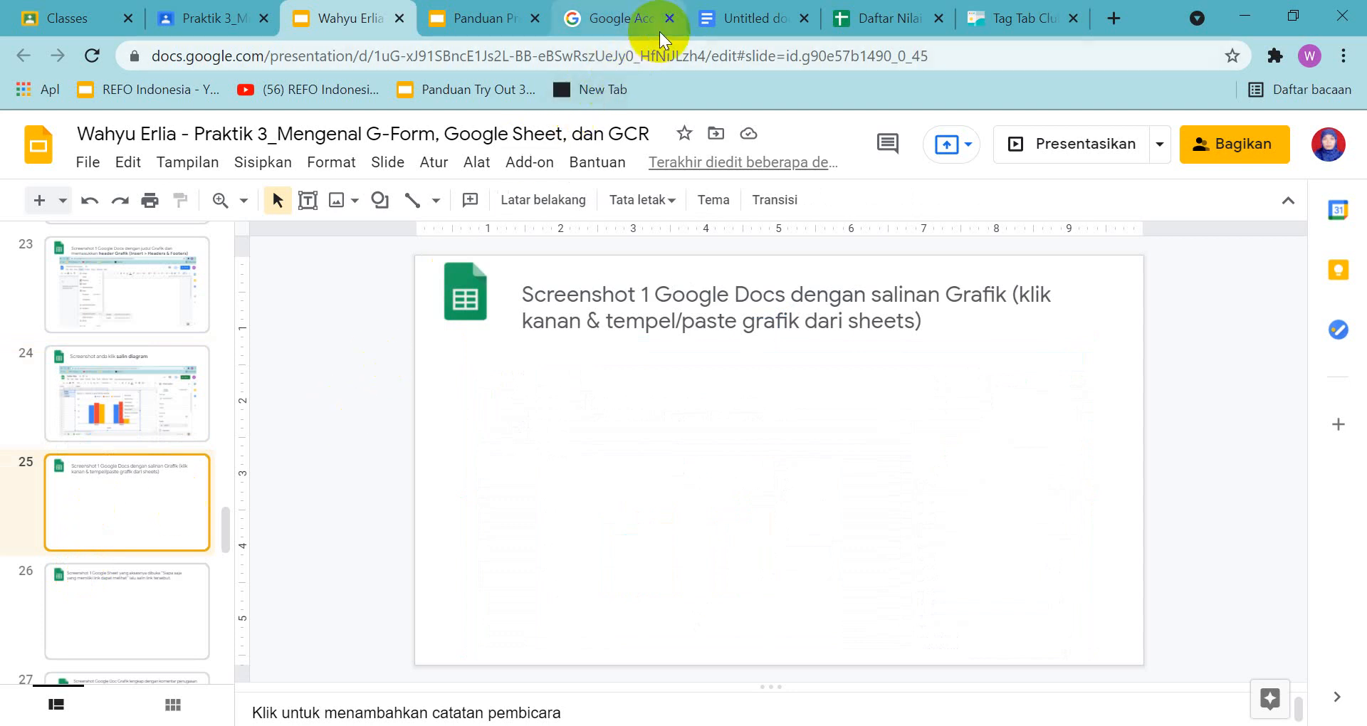
pyautogui.click(510, 22)
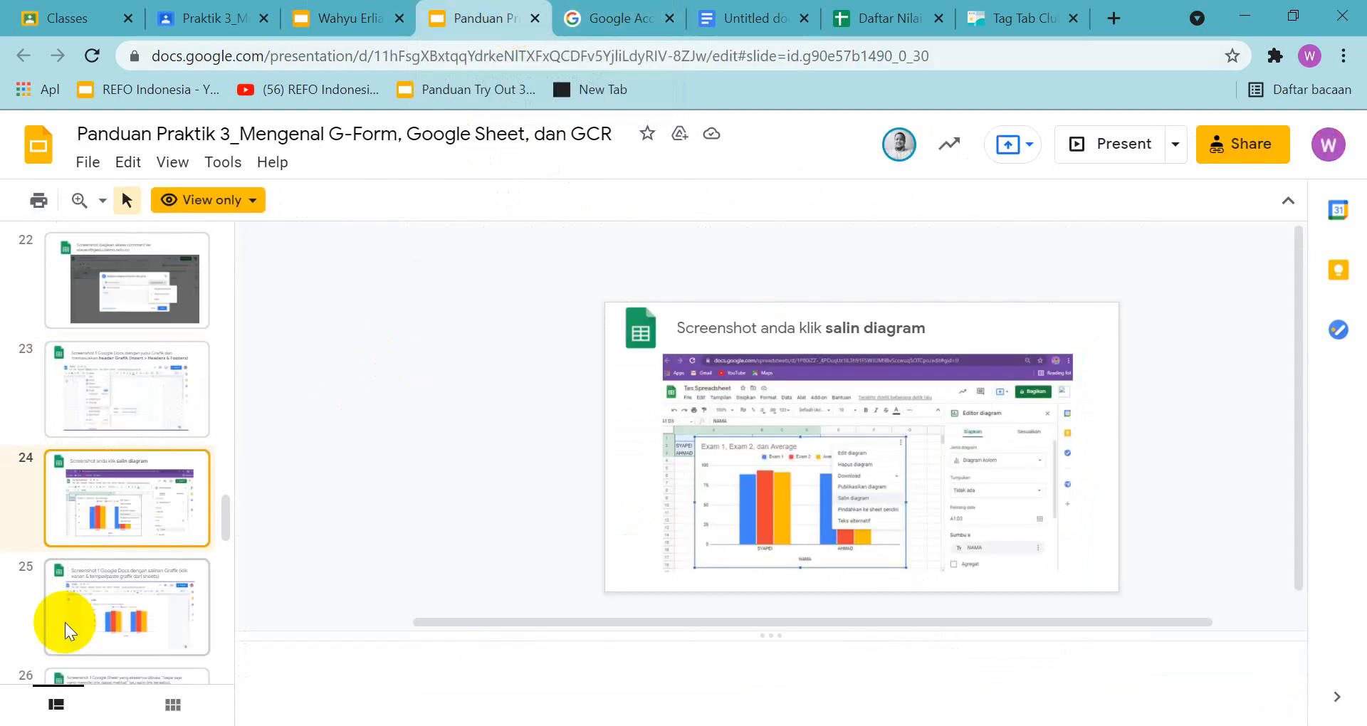
pyautogui.click(72, 617)
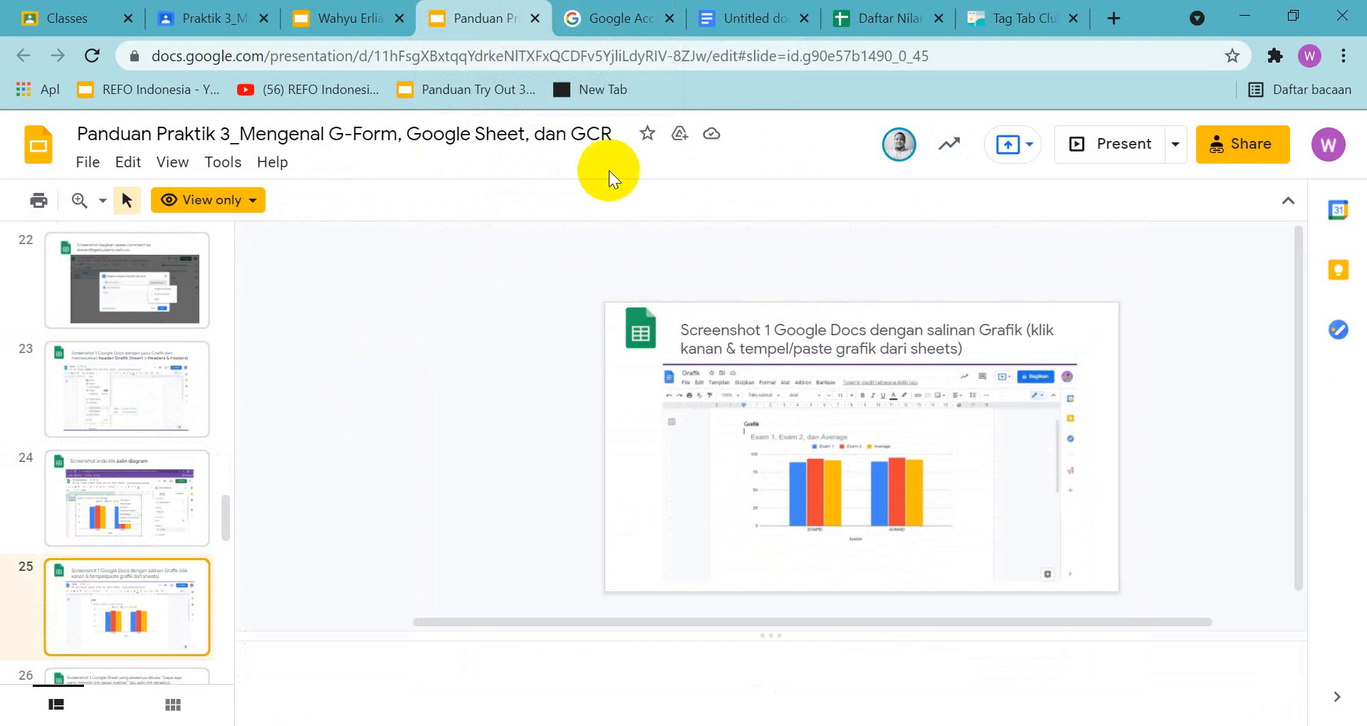
# Copy the column chart from Daftar Nilai and paste it into the untitled document with a link to the spreadsheet
pyautogui.click(762, 27)
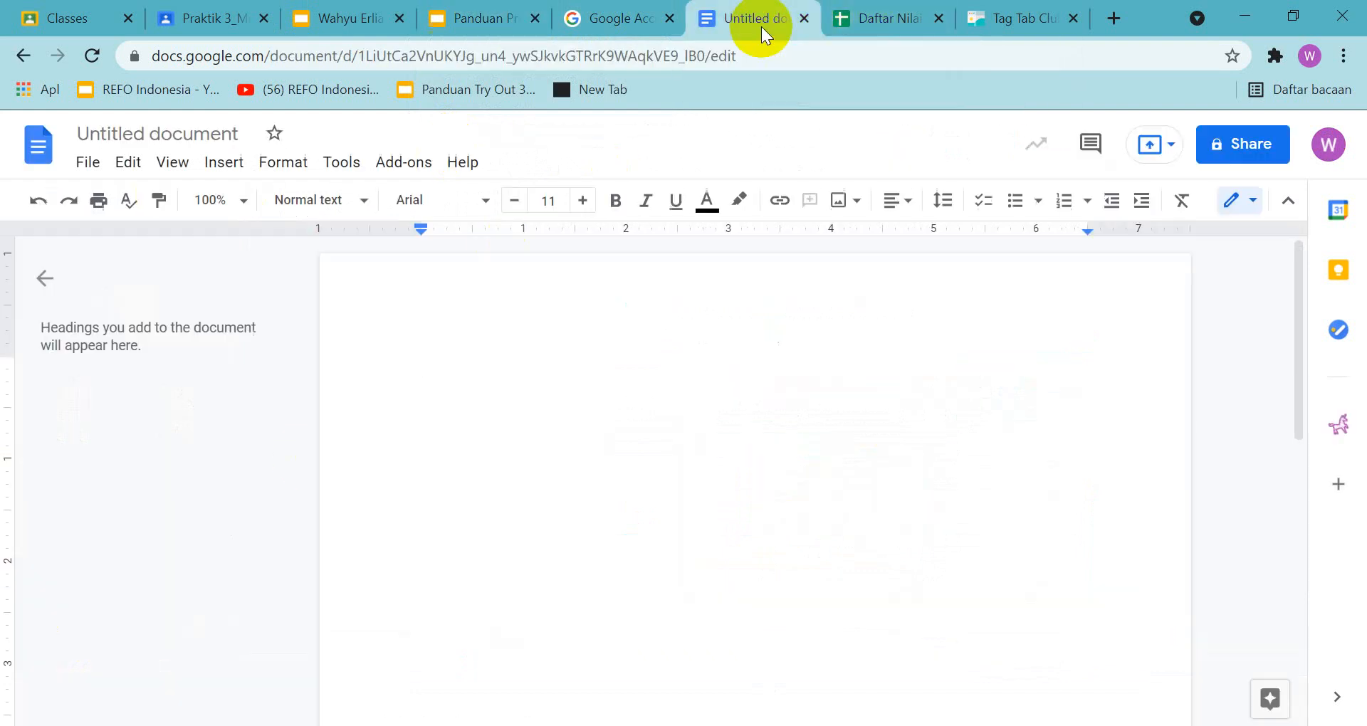
pyautogui.click(900, 27)
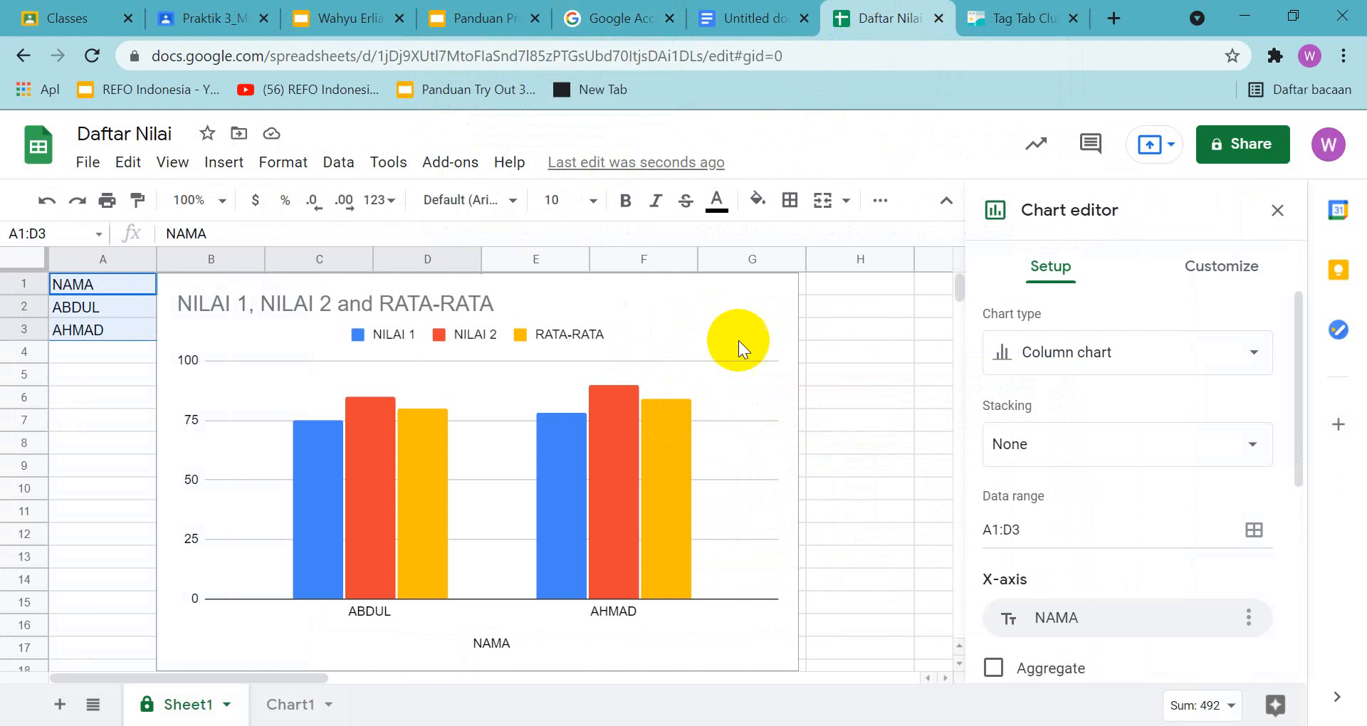
pyautogui.click(761, 376)
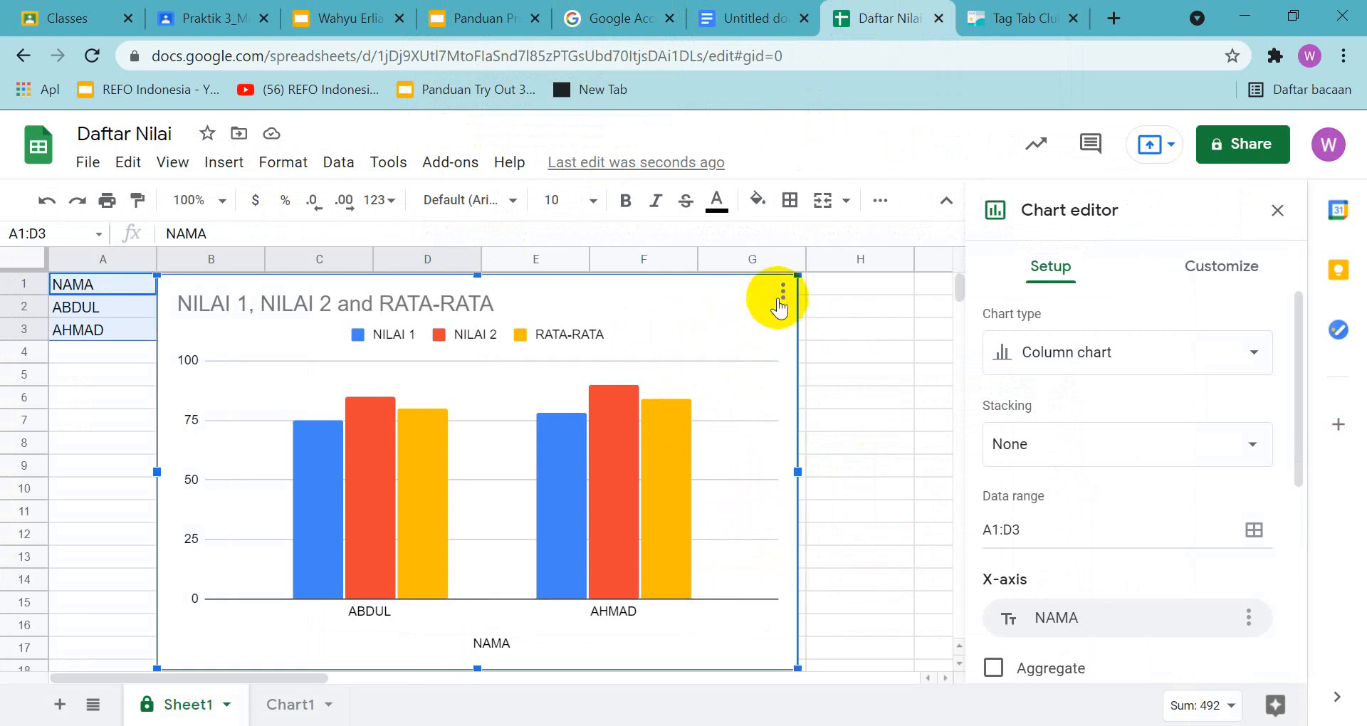
pyautogui.click(782, 288)
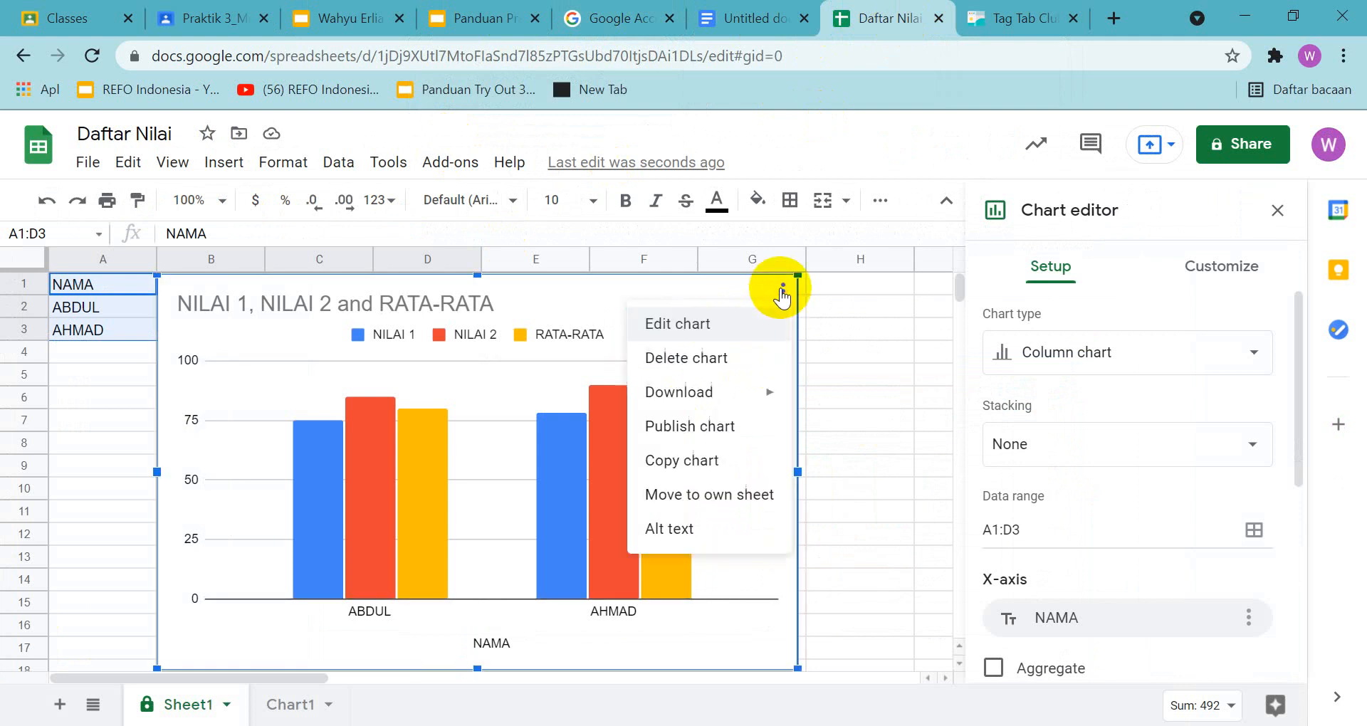
pyautogui.click(695, 463)
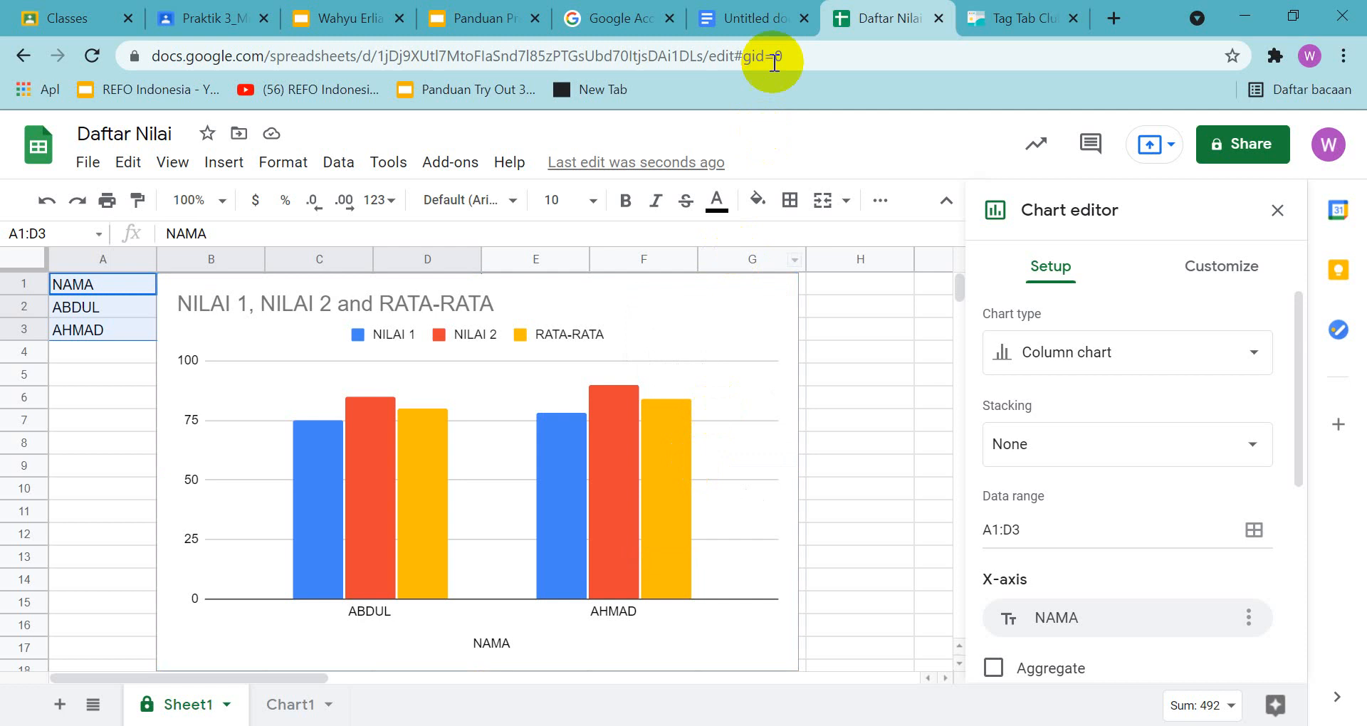
pyautogui.click(763, 20)
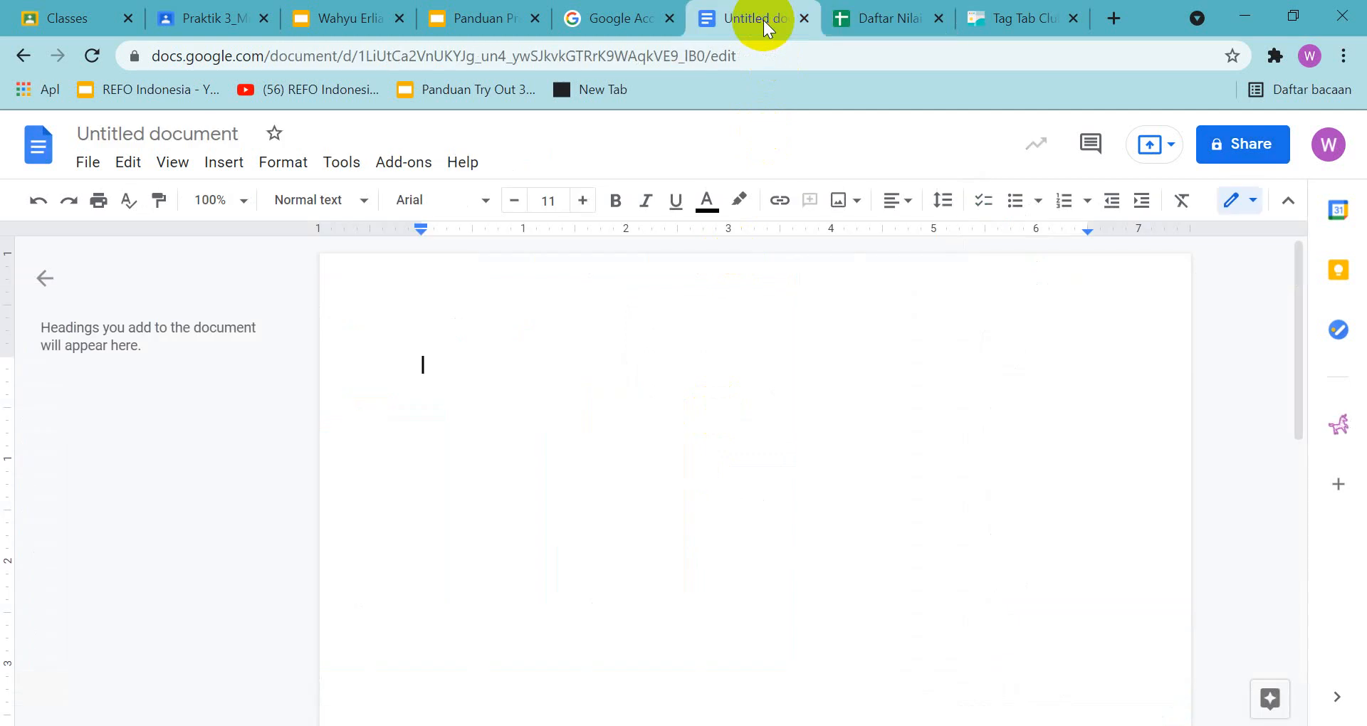
pyautogui.rightClick(658, 356)
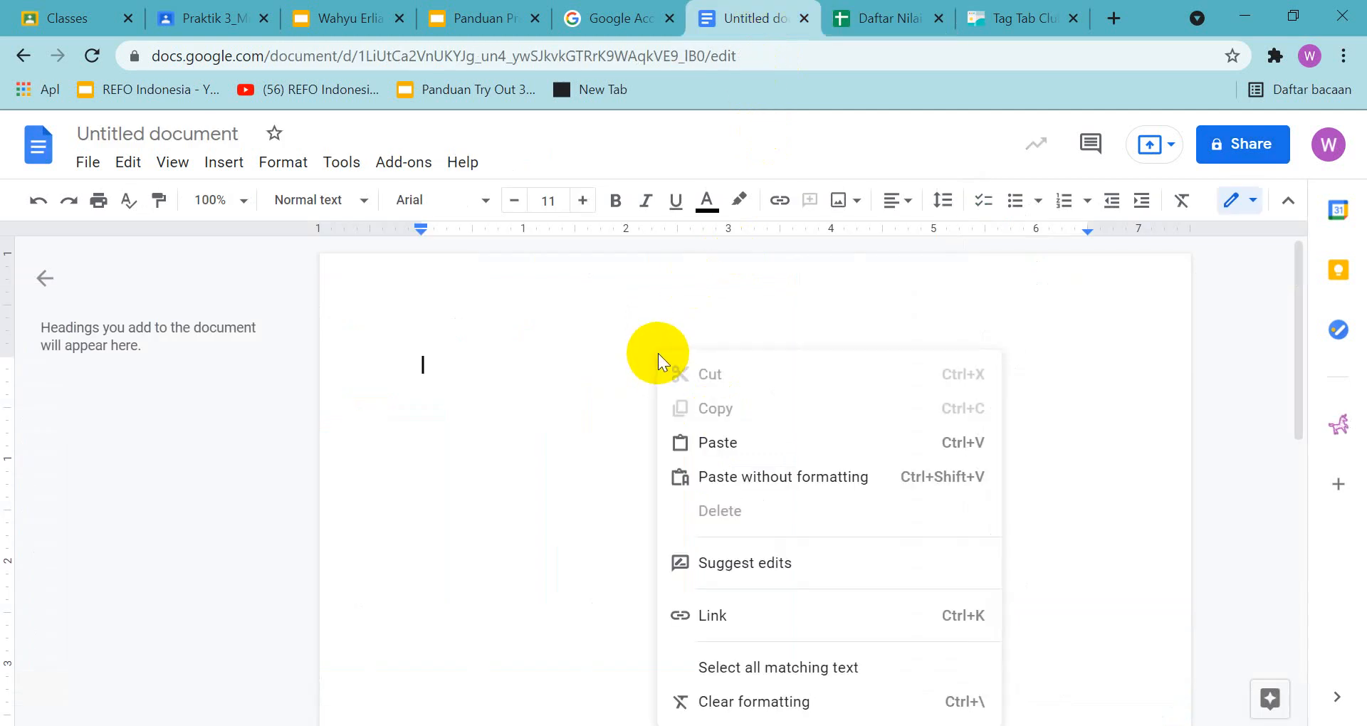
pyautogui.click(715, 442)
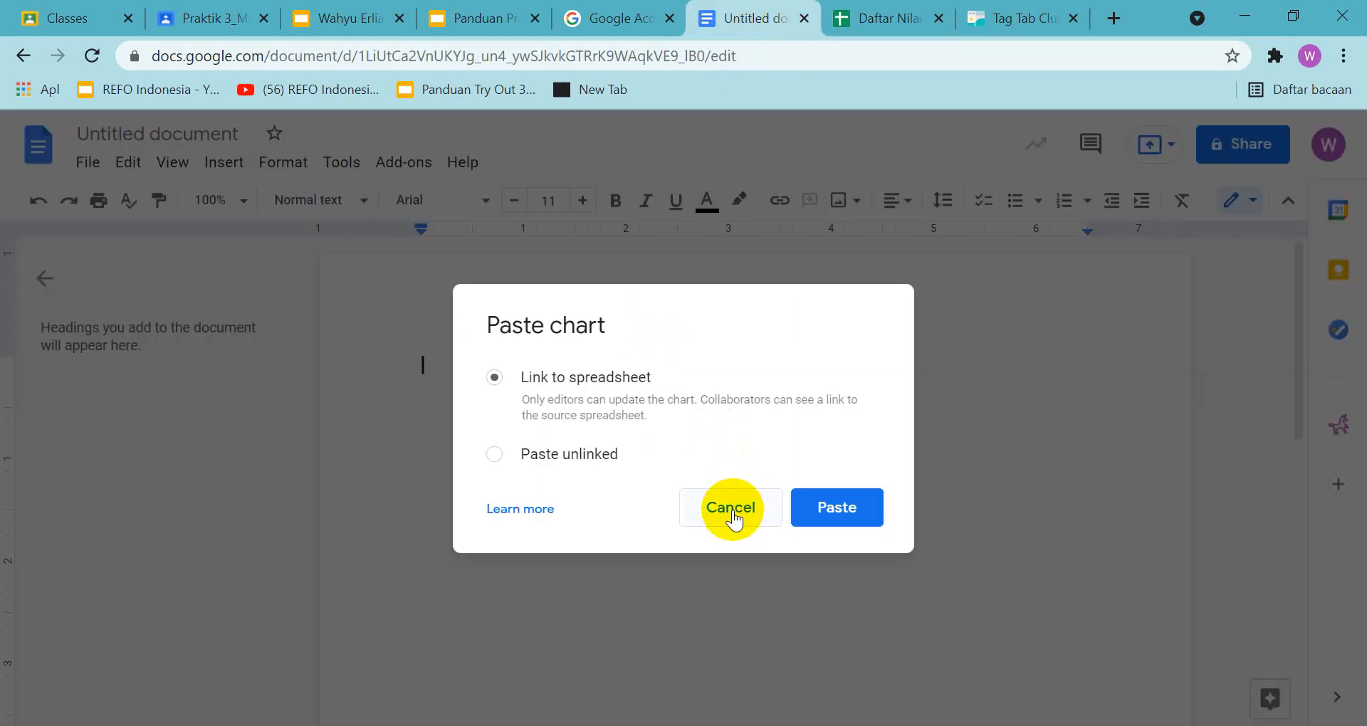
pyautogui.click(812, 517)
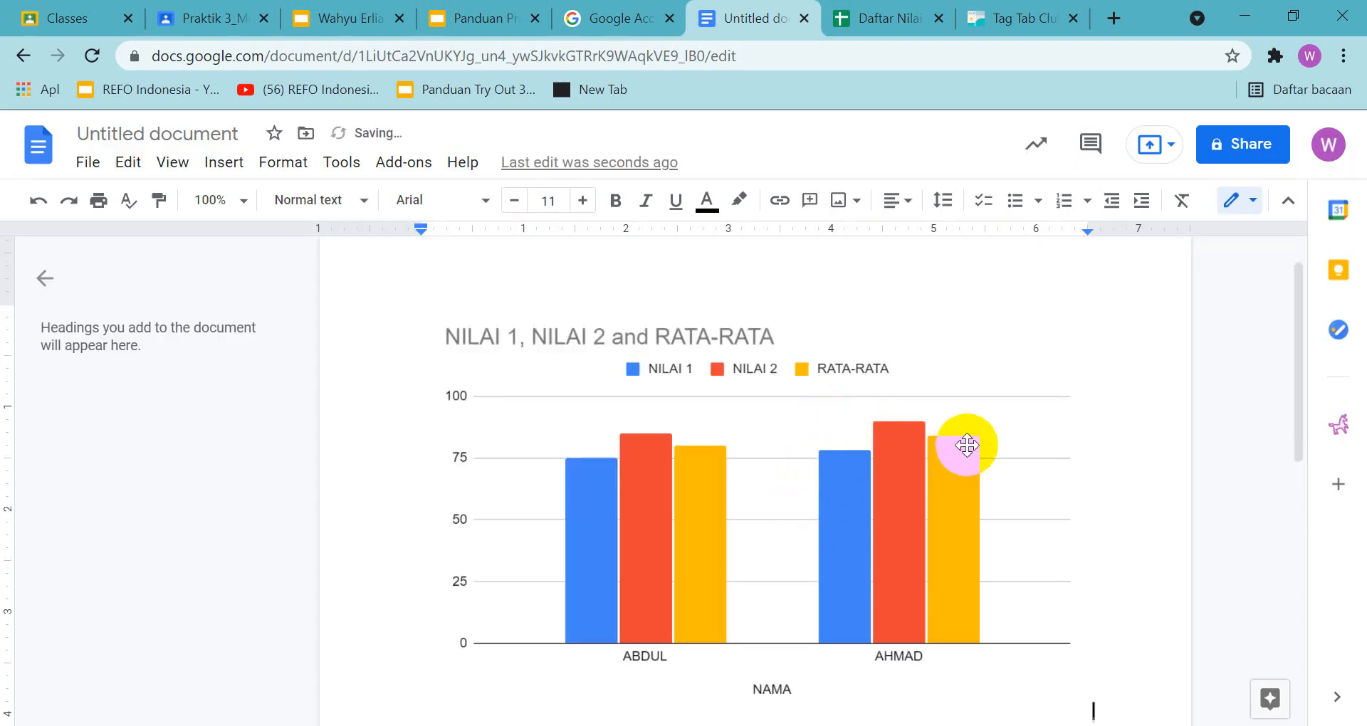
# Capture a screenshot of the document with the pasted chart and place it below the heading on slide 25 of the answer presentation
pyautogui.press('Print')
pyautogui.moveTo(4, 34); pyautogui.dragTo(1364, 725)
pyautogui.click(1251, 702)
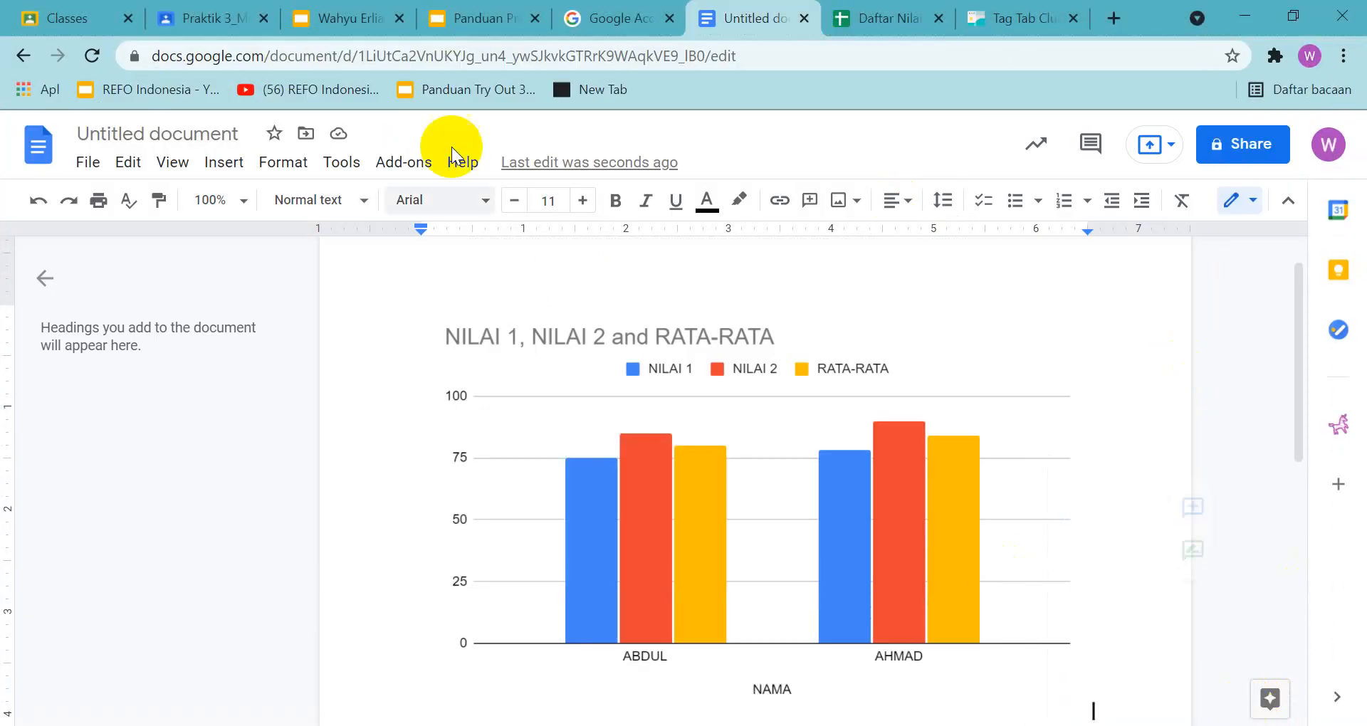
pyautogui.click(356, 20)
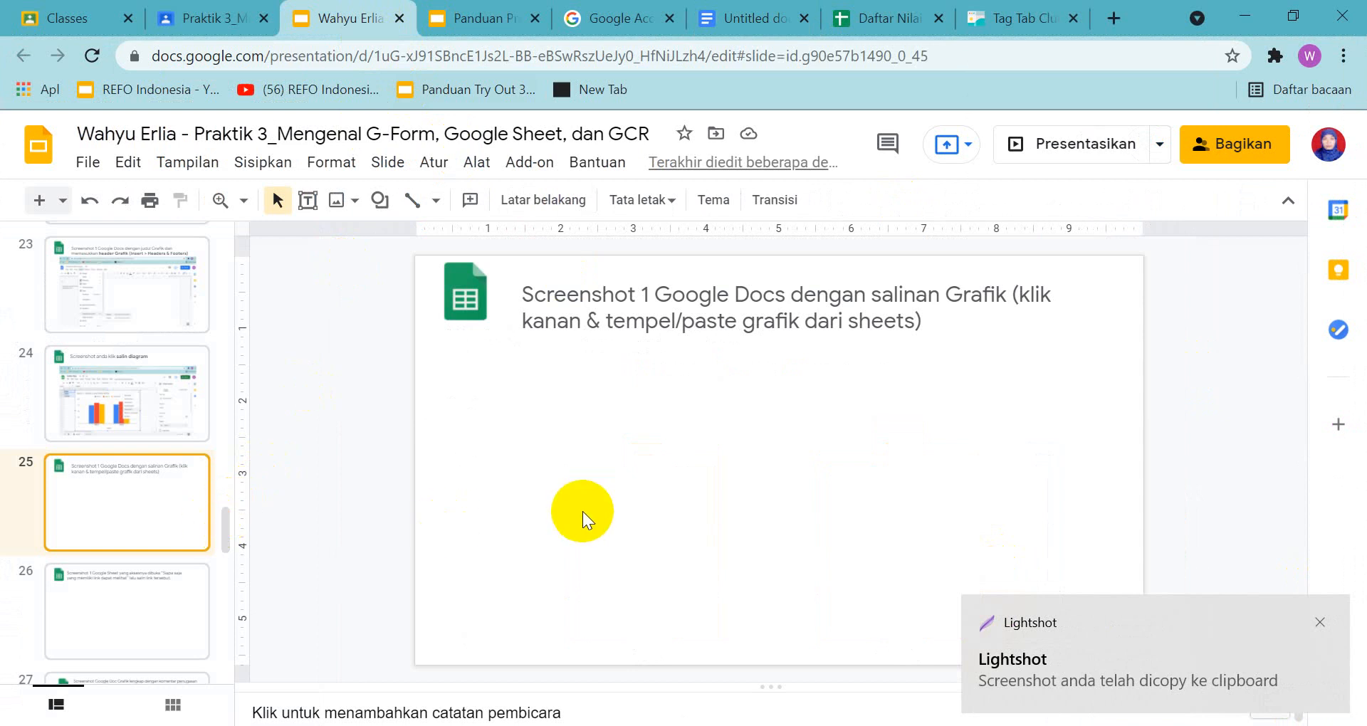
pyautogui.hotkey('ctrl', 'v')
pyautogui.moveTo(613, 479); pyautogui.dragTo(675, 479)
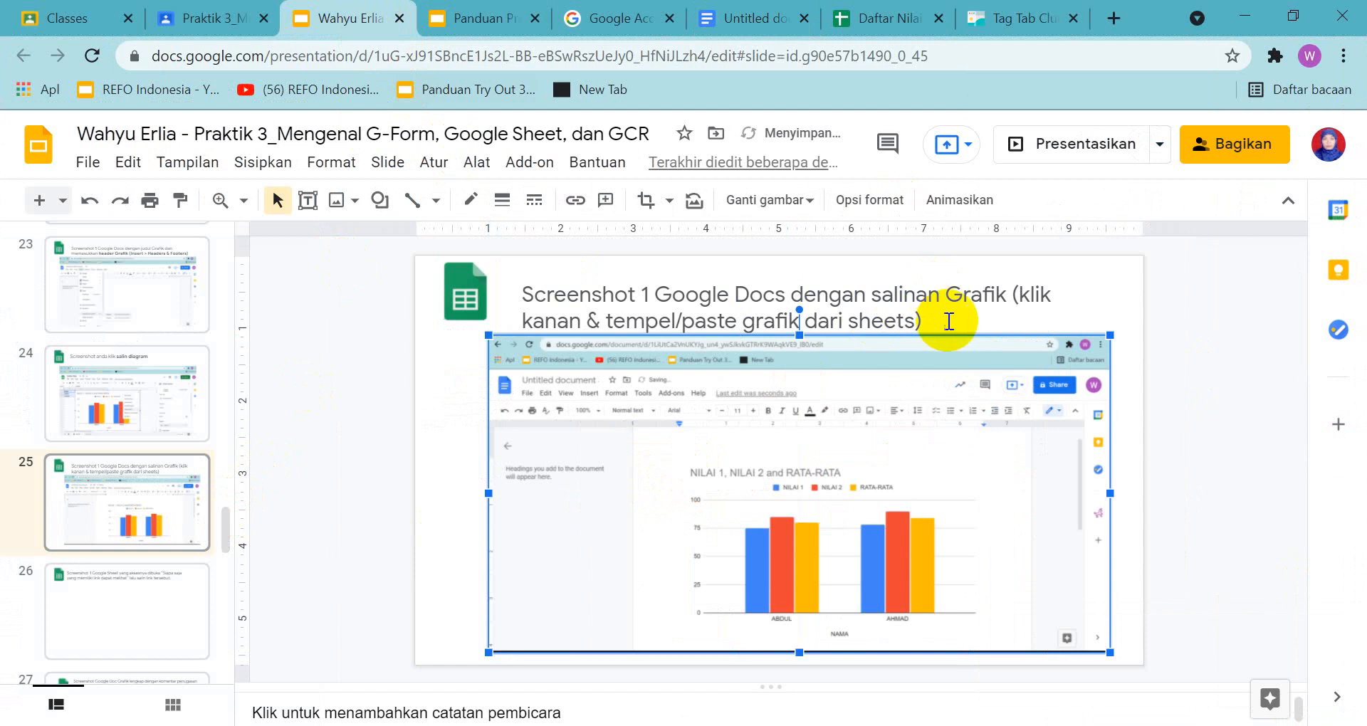
pyautogui.click(949, 321)
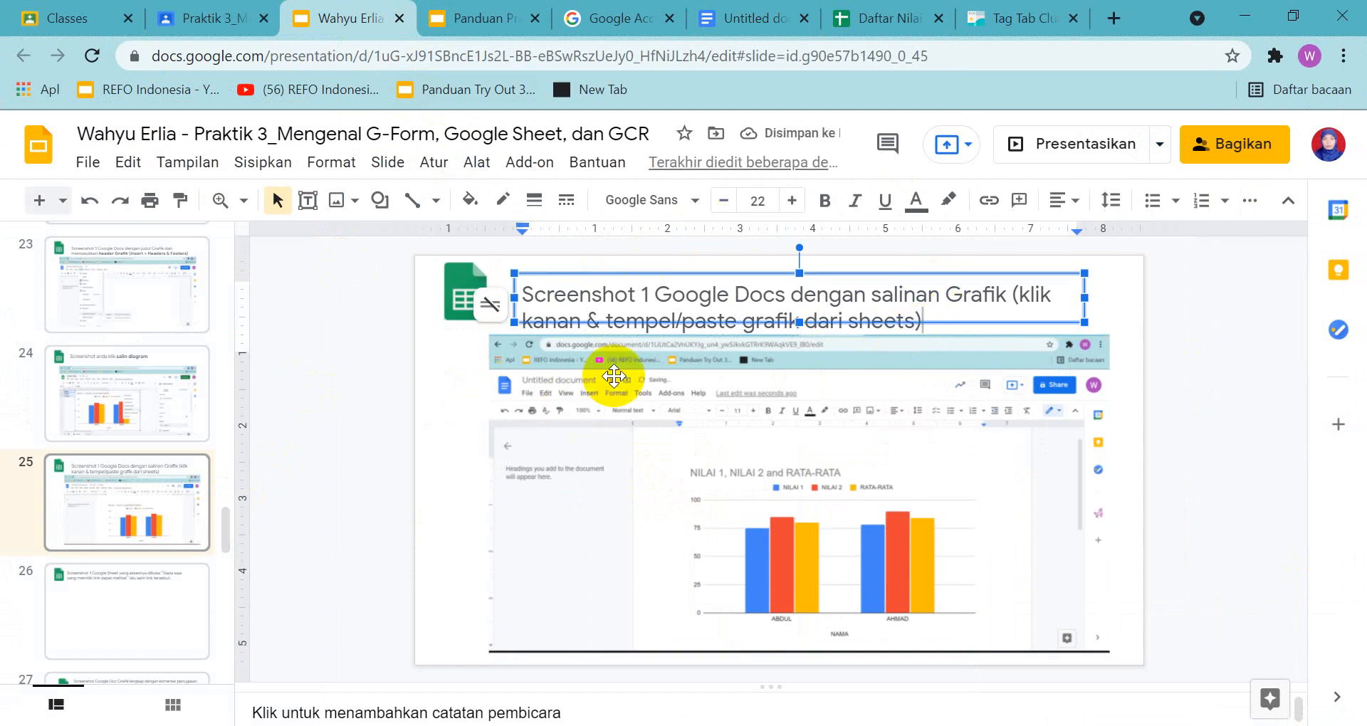
pyautogui.click(864, 339)
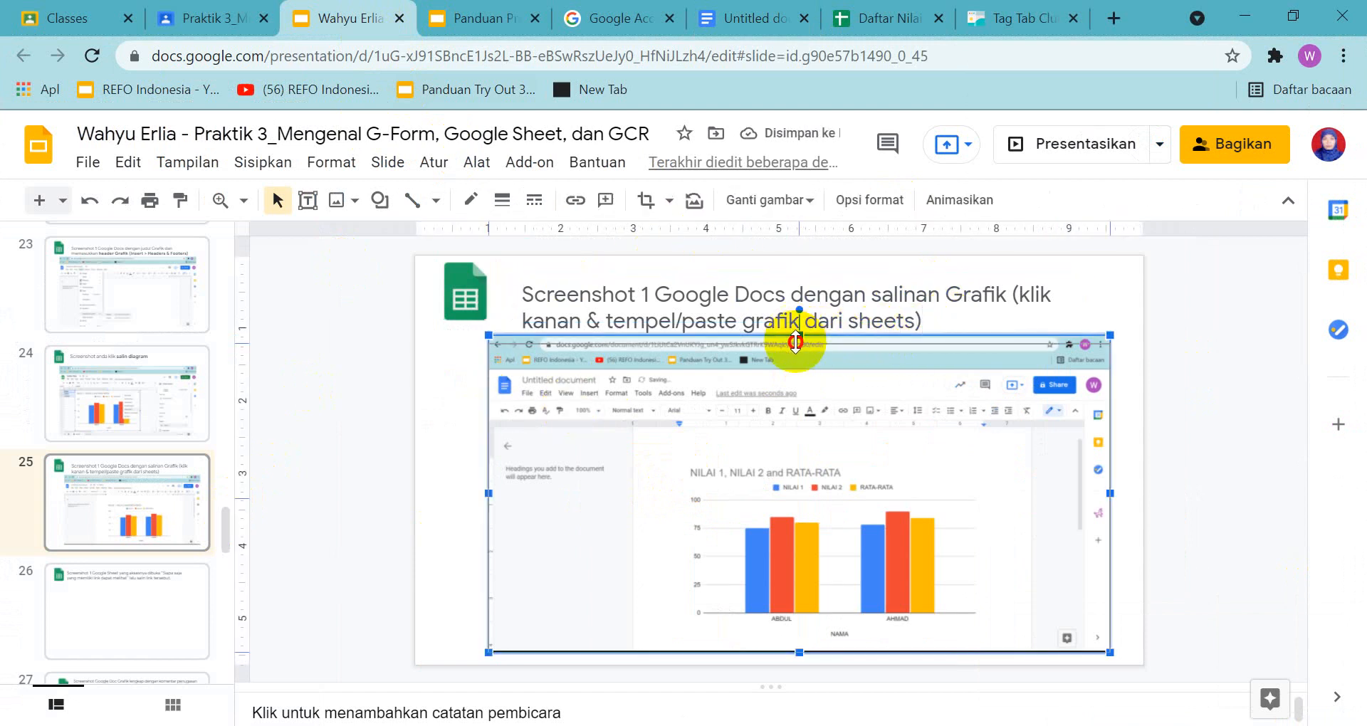
pyautogui.click(442, 412)
# Check the guide's slide 26 example on opening a Google Sheet's access to anyone with the link
pyautogui.click(489, 23)
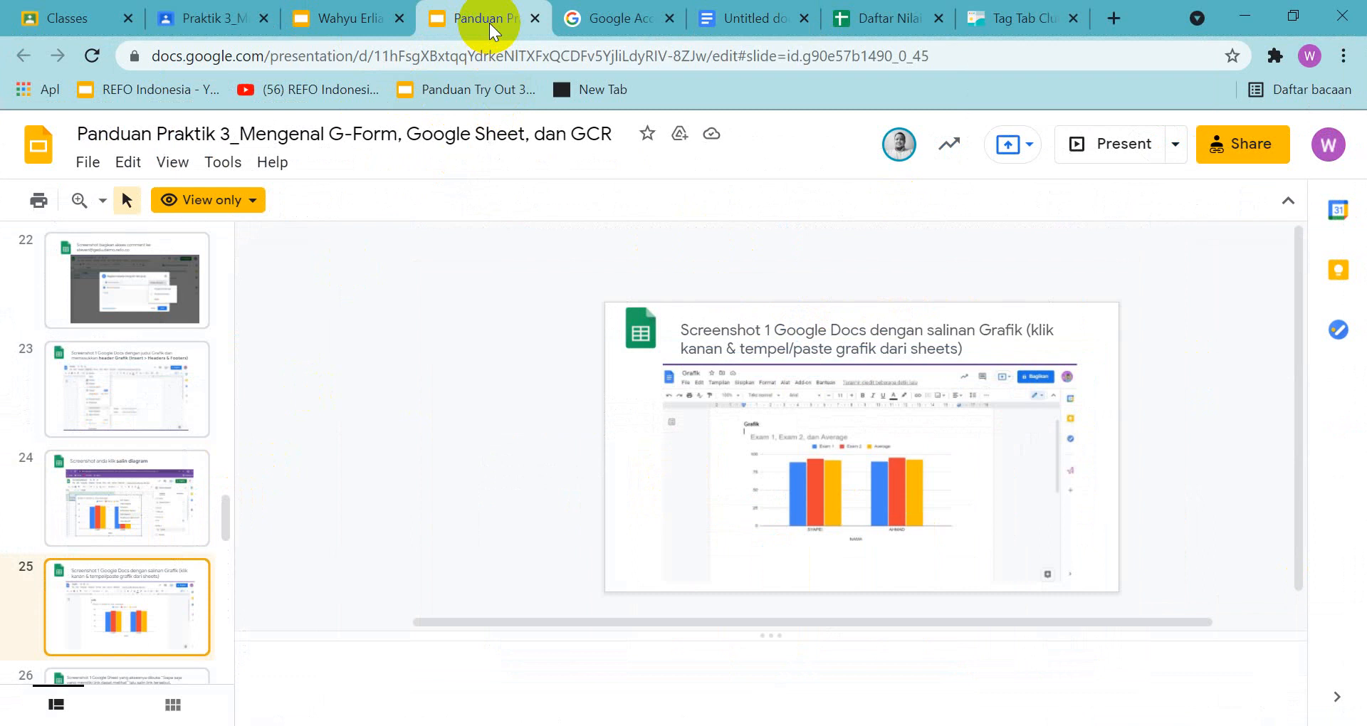
pyautogui.scroll(-3, 122, 613)
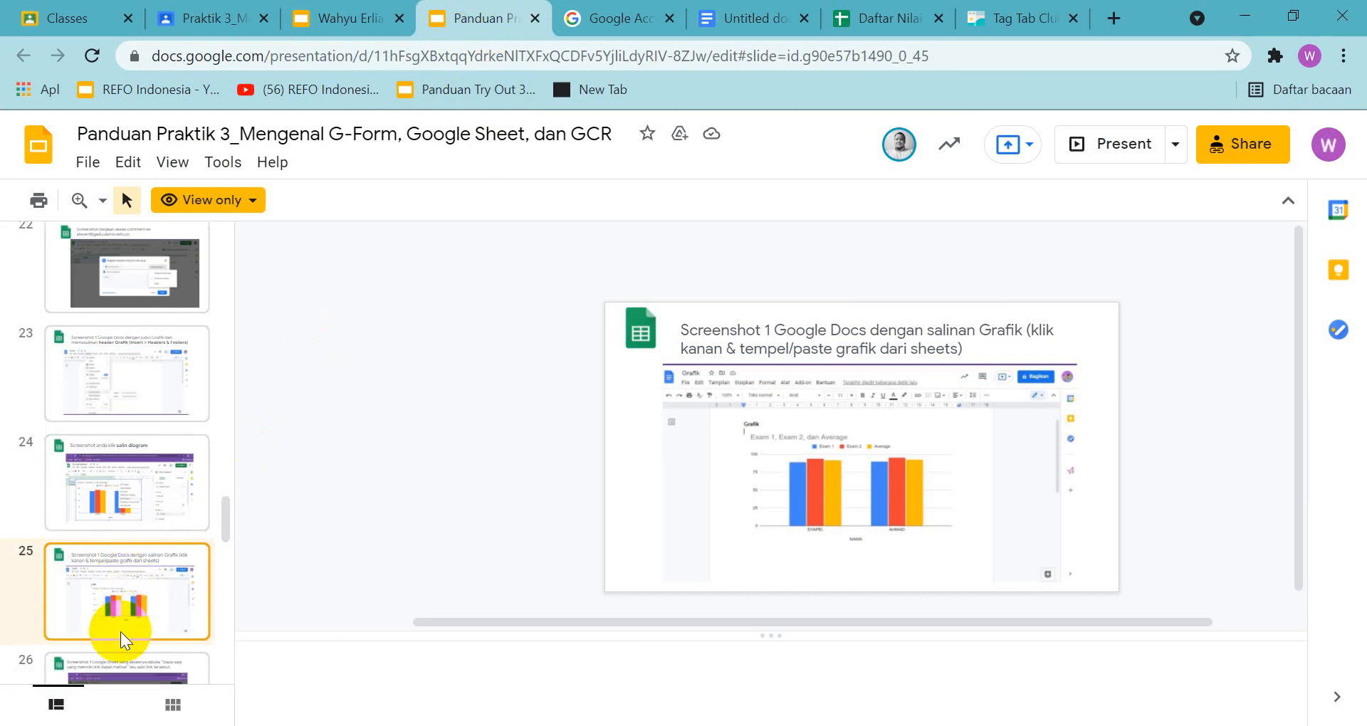
pyautogui.click(105, 601)
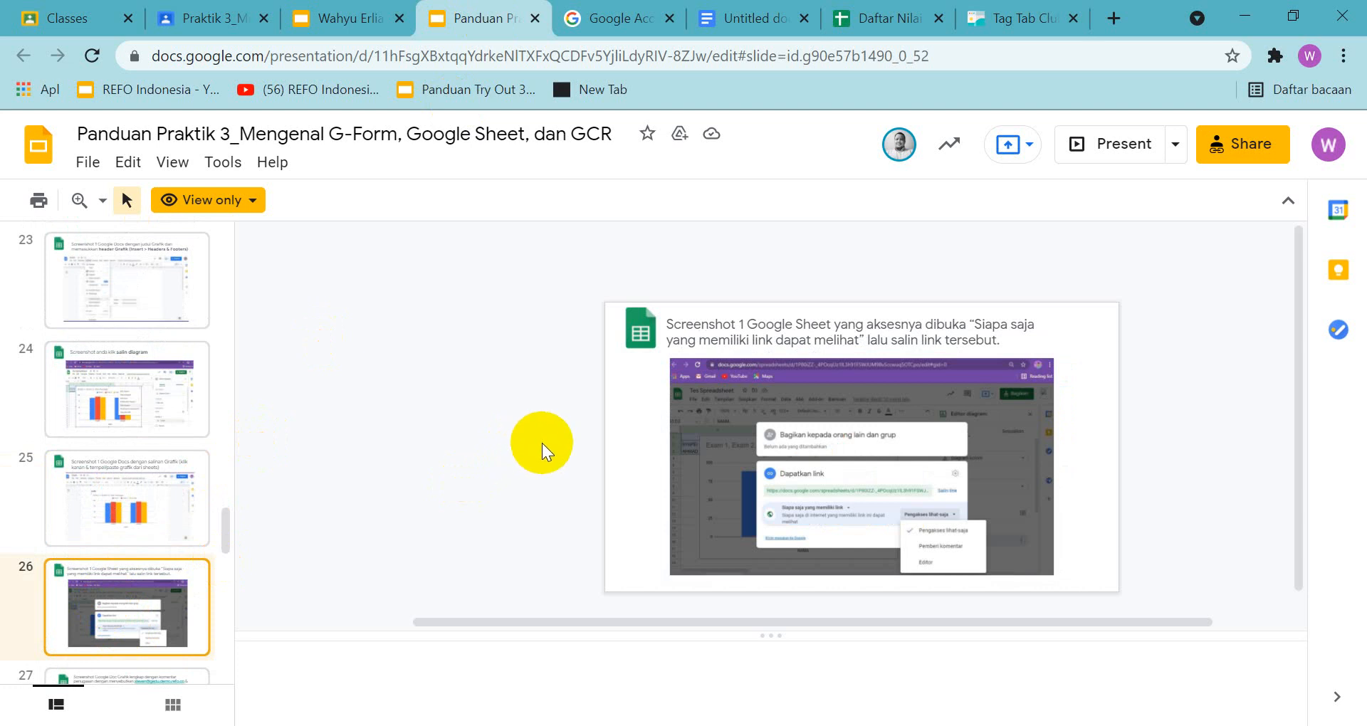
# Open the sharing settings of the Daftar Nilai spreadsheet and share its link with Kementerian Pendidikan dan Kebudayaan Indonesia (SMK)
pyautogui.click(867, 21)
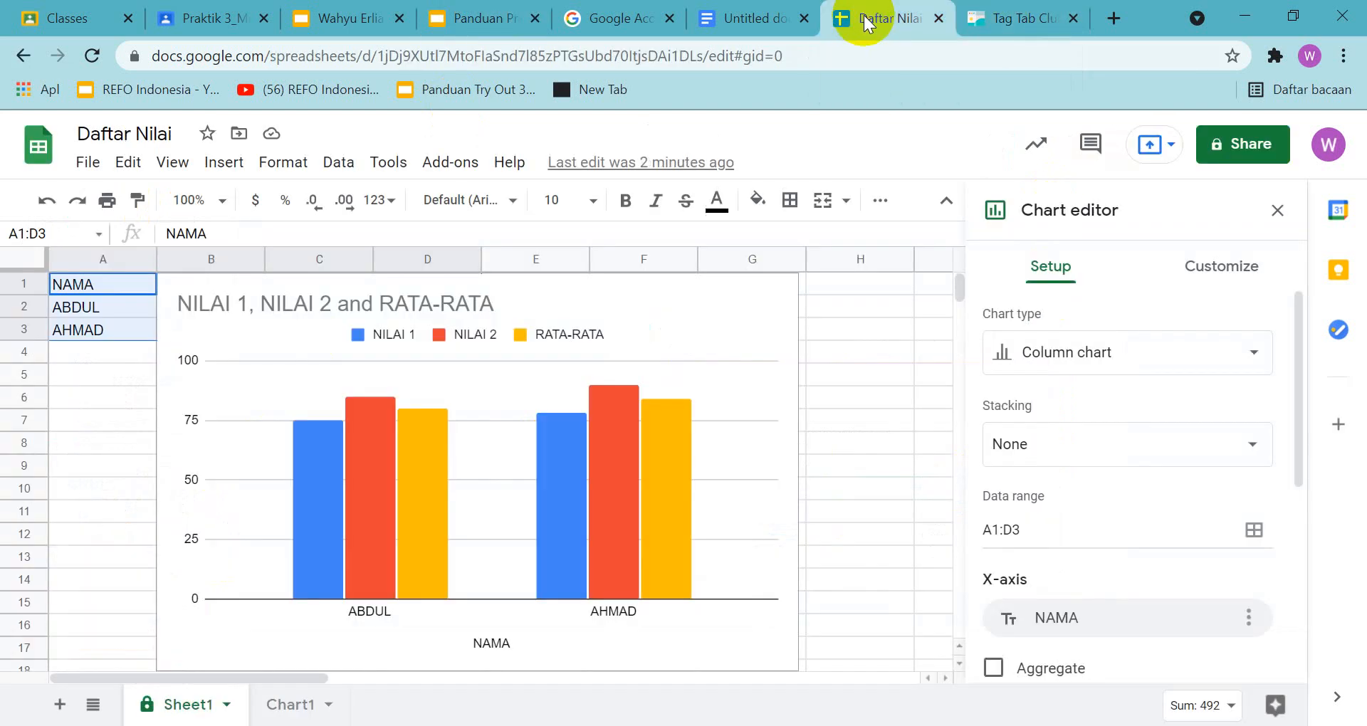
pyautogui.click(1231, 148)
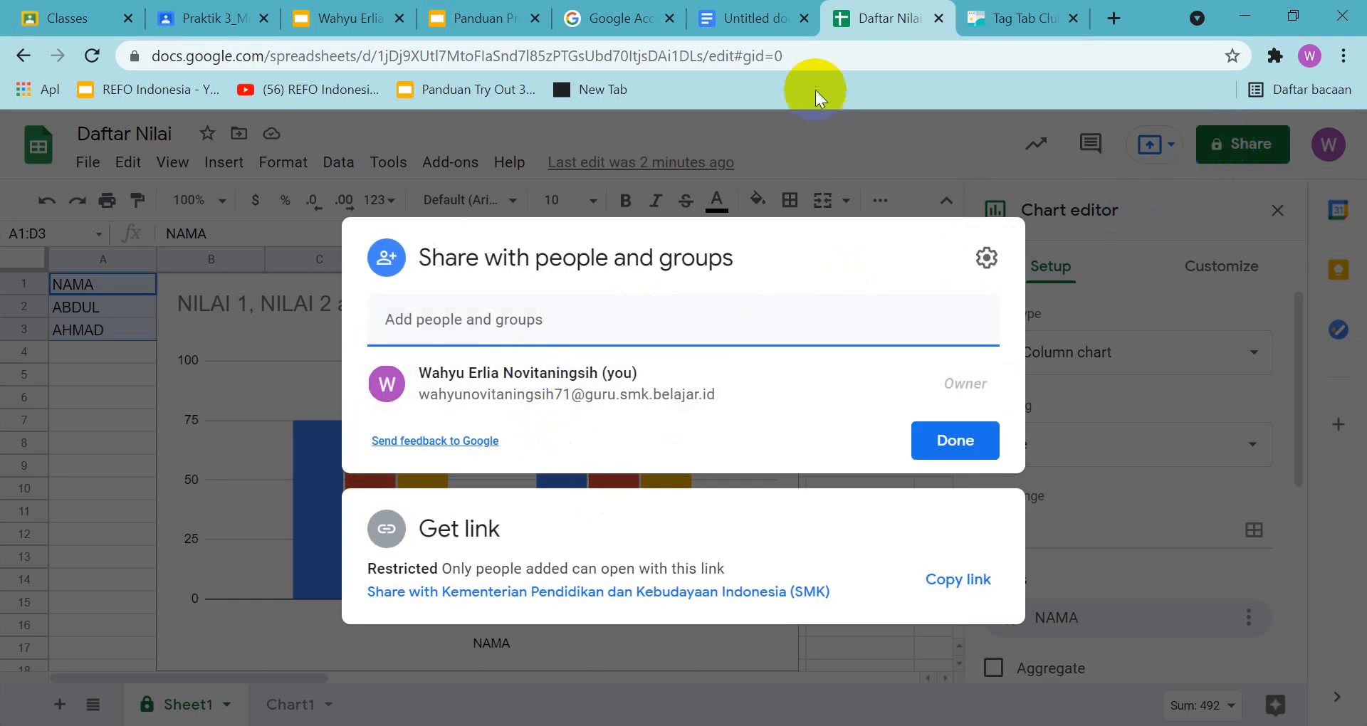
pyautogui.click(483, 25)
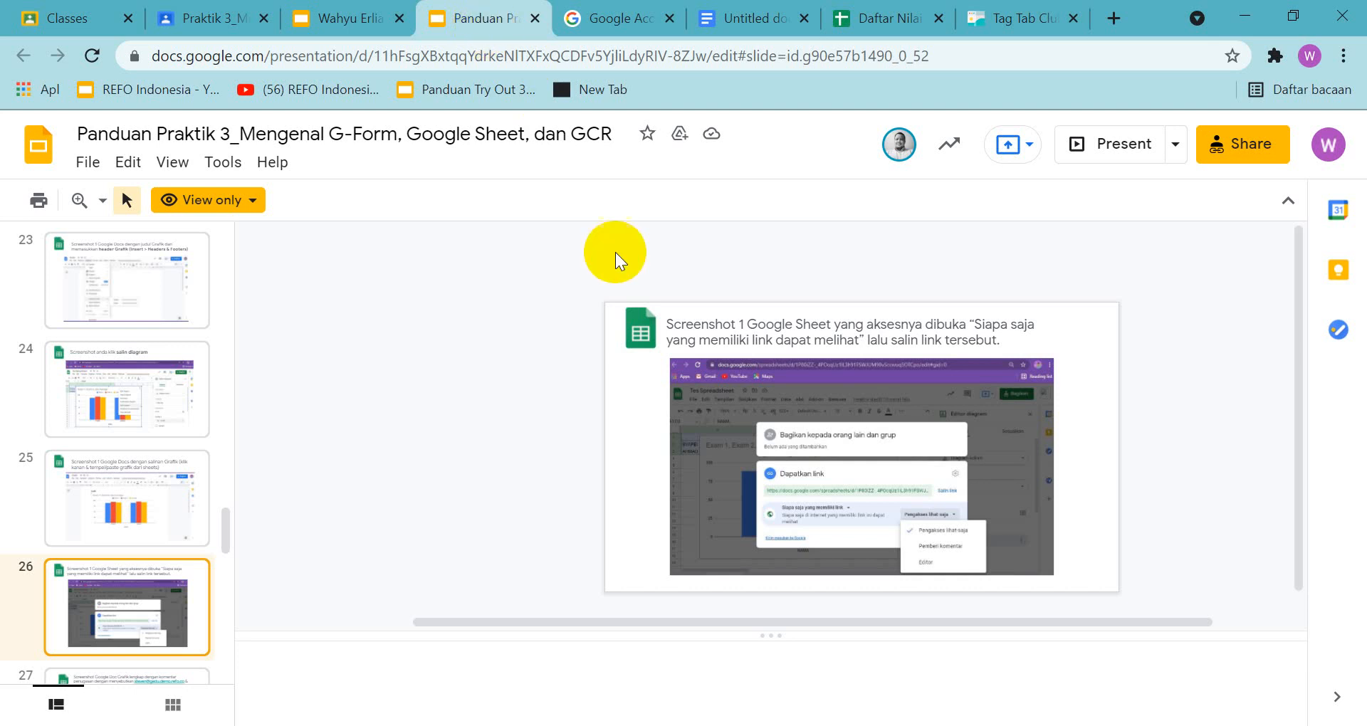
pyautogui.click(883, 17)
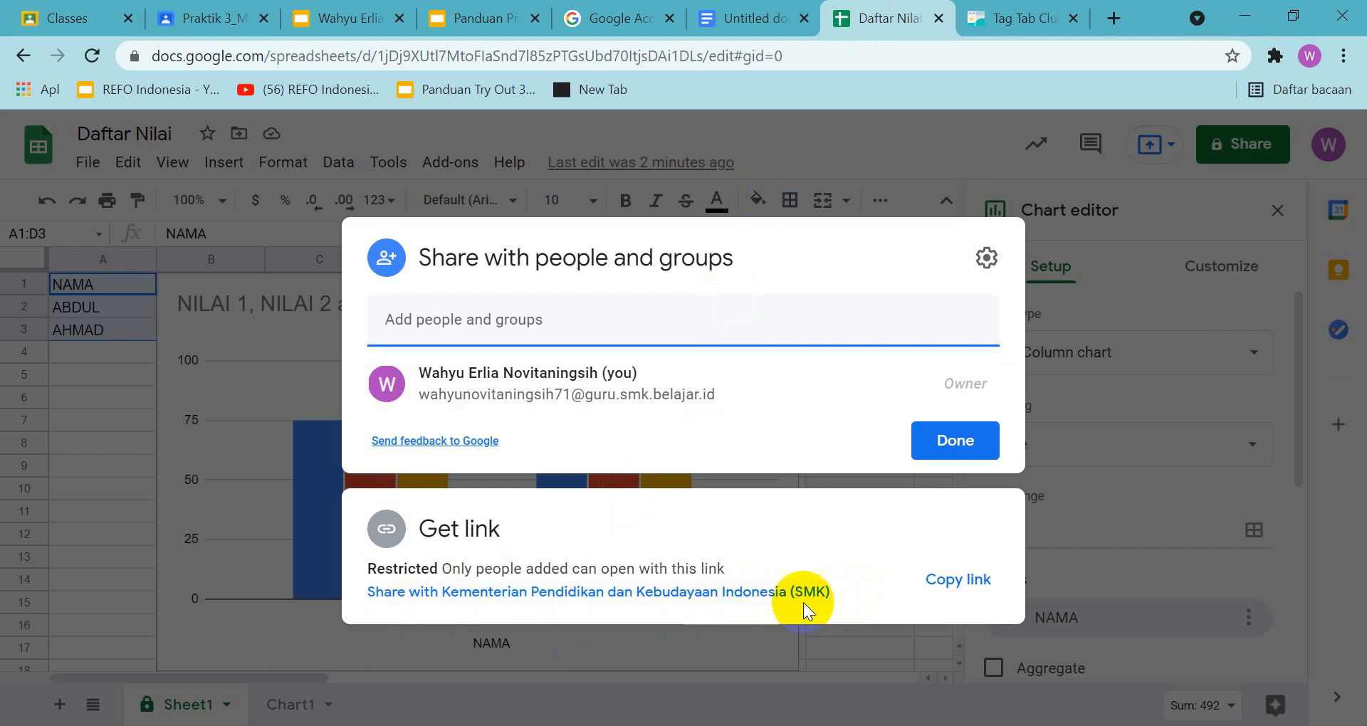
pyautogui.click(712, 593)
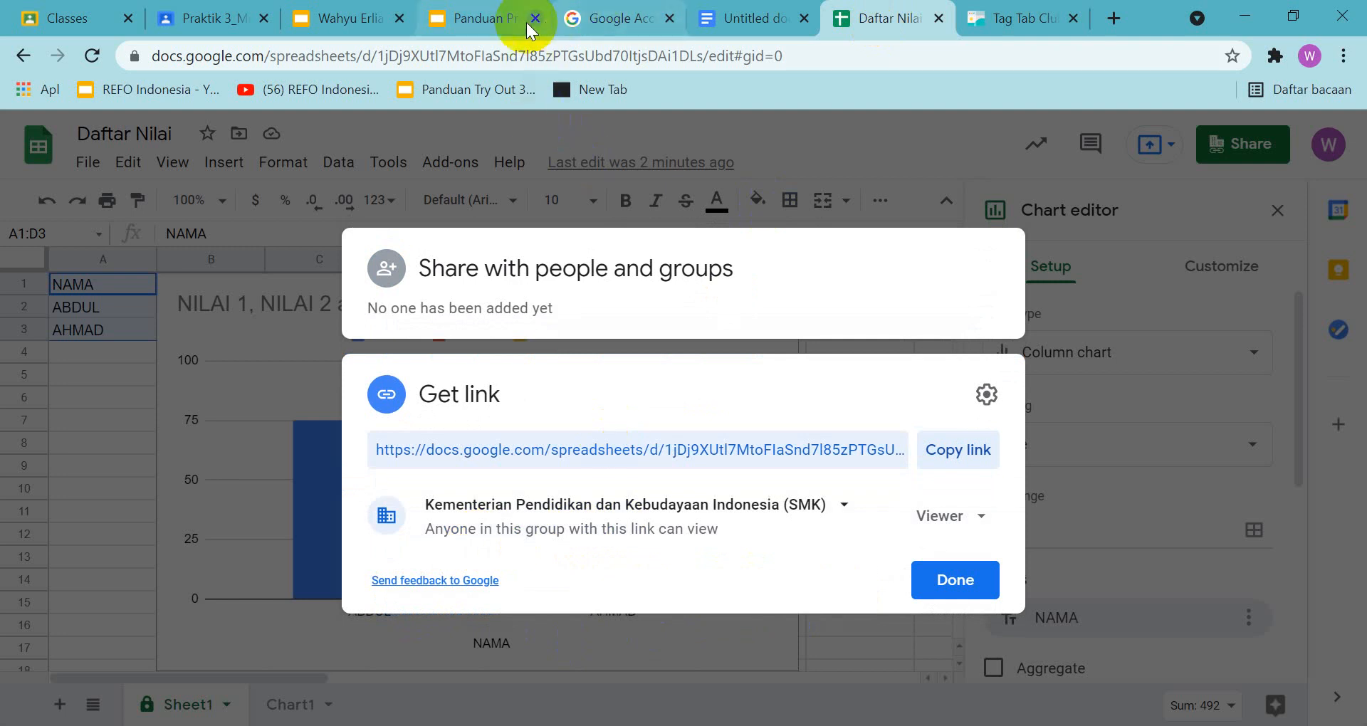
# Check the enlarged slide 26 example in the guide and set Daftar Nilai's link access to Anyone with the link
pyautogui.click(503, 22)
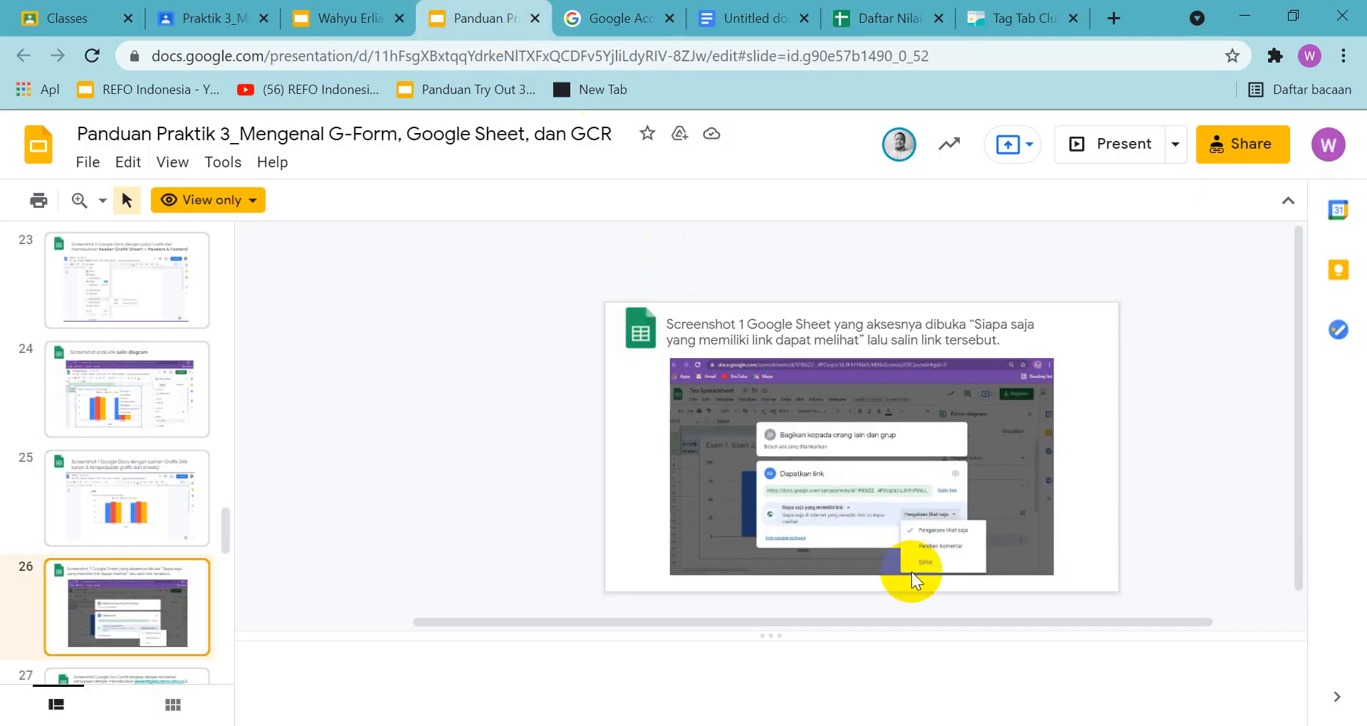
pyautogui.click(102, 203)
pyautogui.click(171, 313)
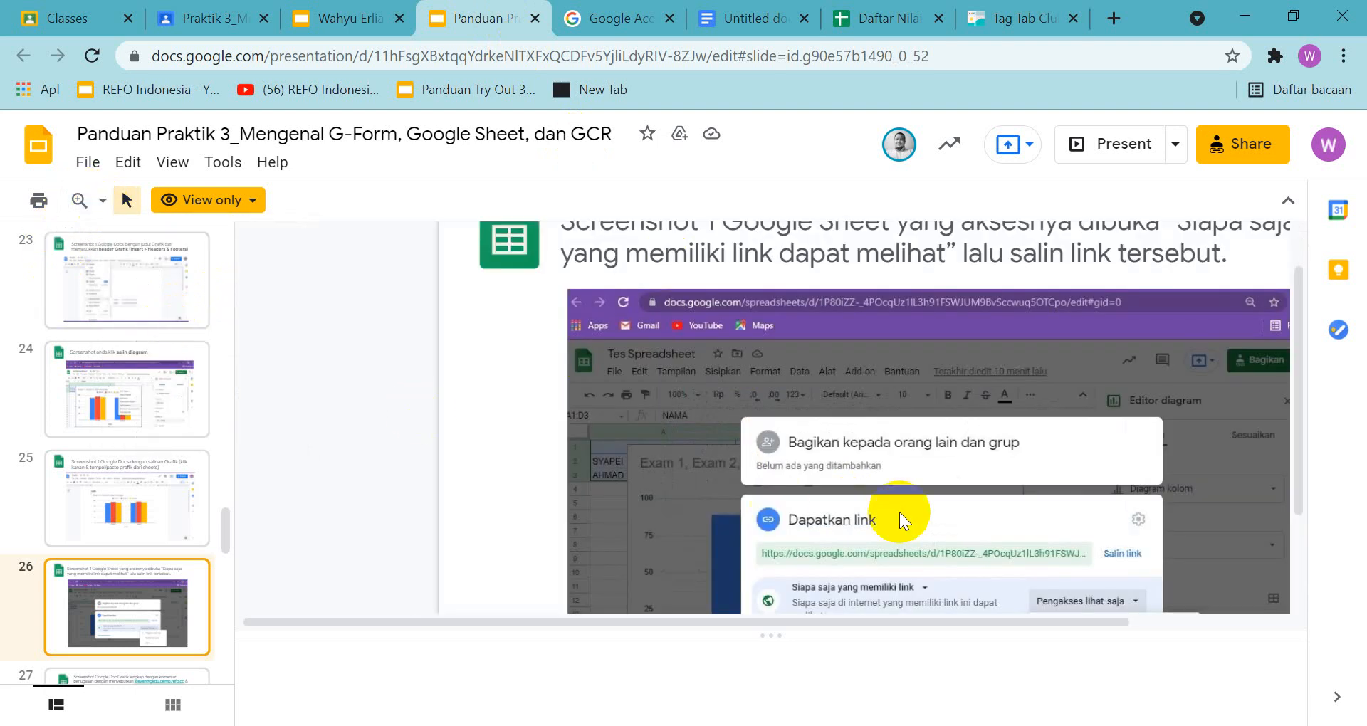
pyautogui.scroll(-2, 949, 510)
pyautogui.scroll(-1, 950, 510)
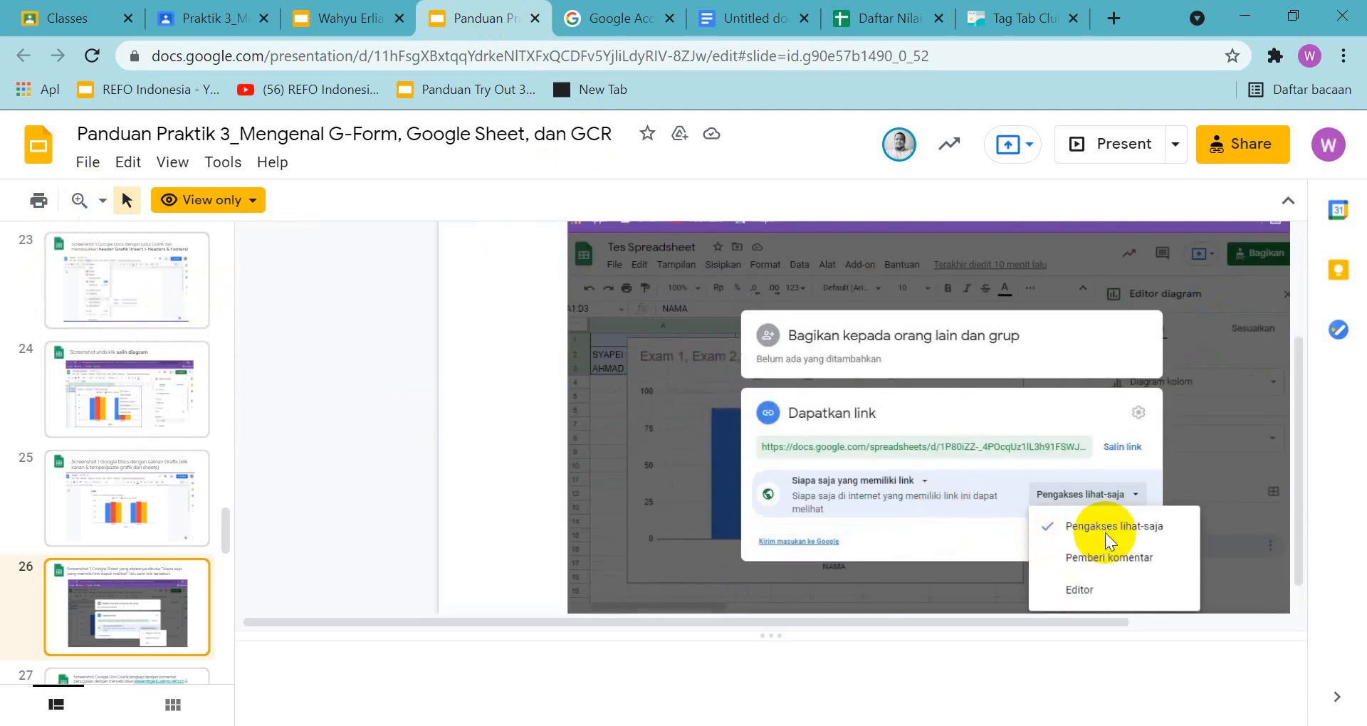
pyautogui.click(883, 18)
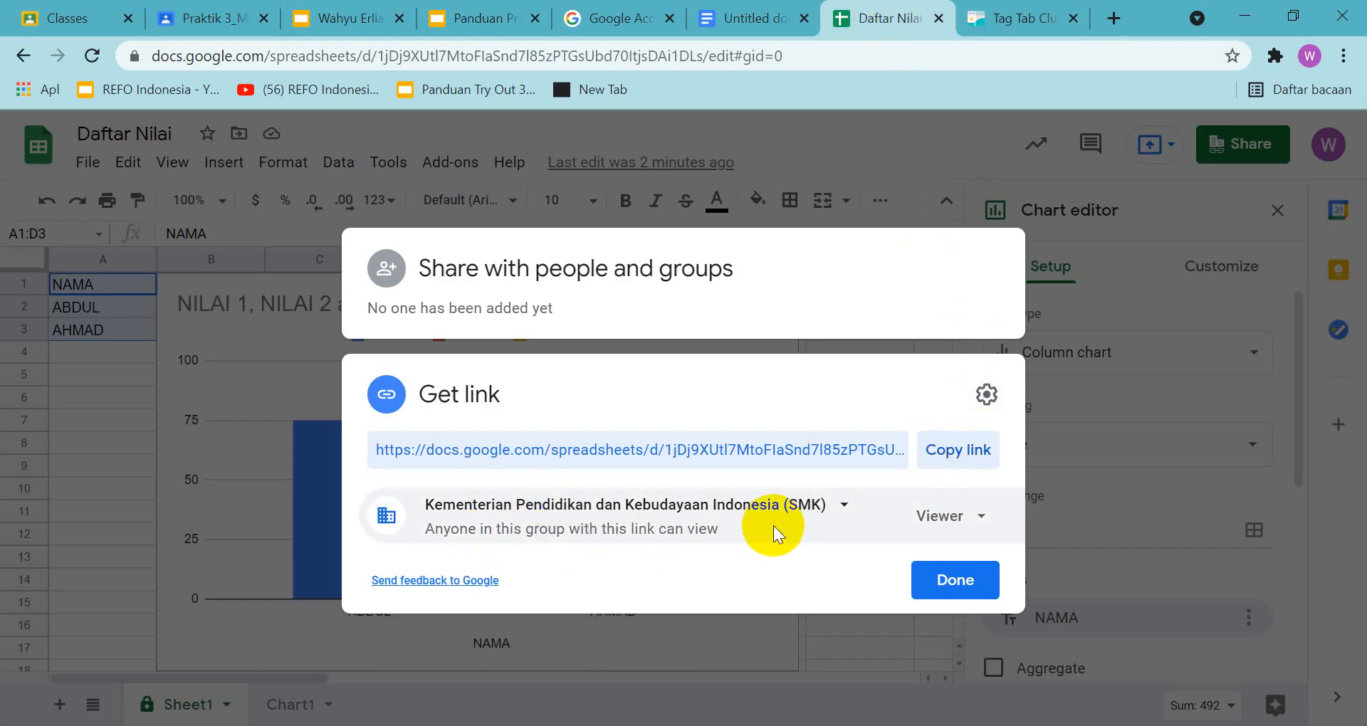
pyautogui.click(843, 507)
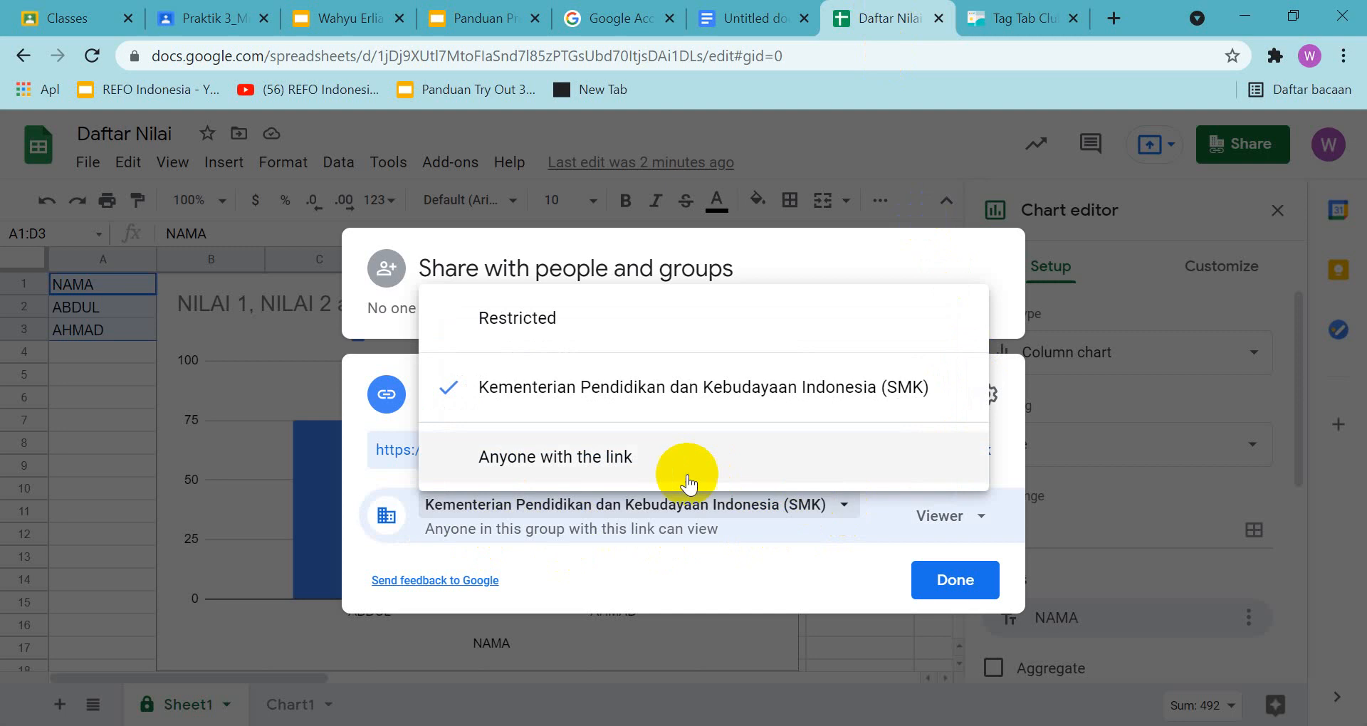
pyautogui.click(635, 467)
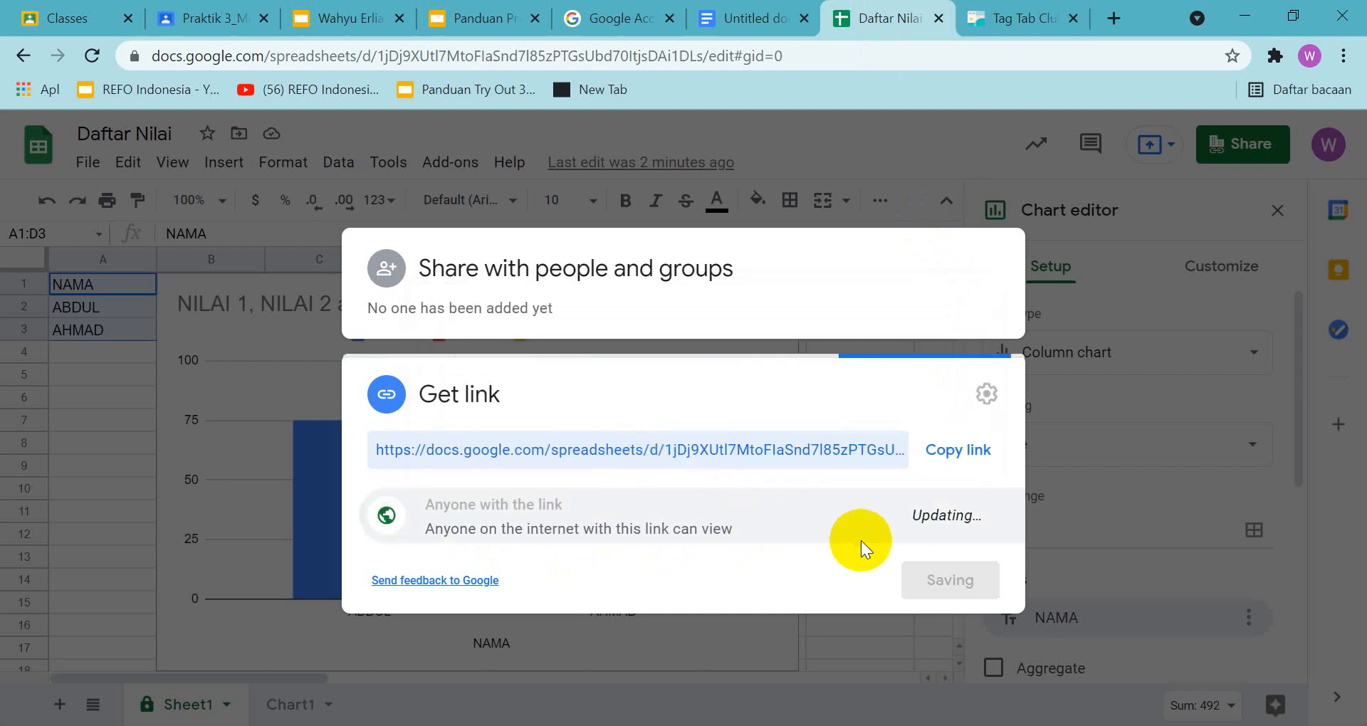
# Capture a screenshot of the link-sharing dialog with its role list open and place it below the heading on slide 26 of the answer presentation
pyautogui.click(983, 527)
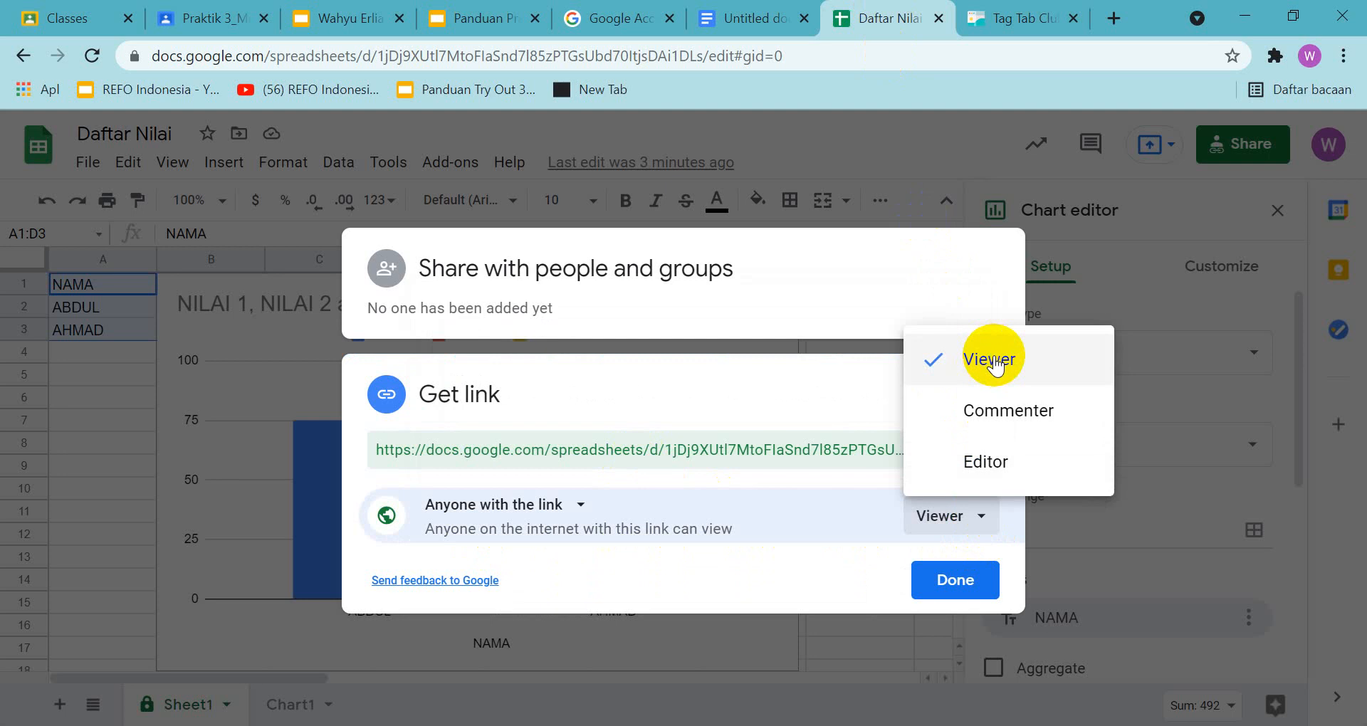
pyautogui.press('Print')
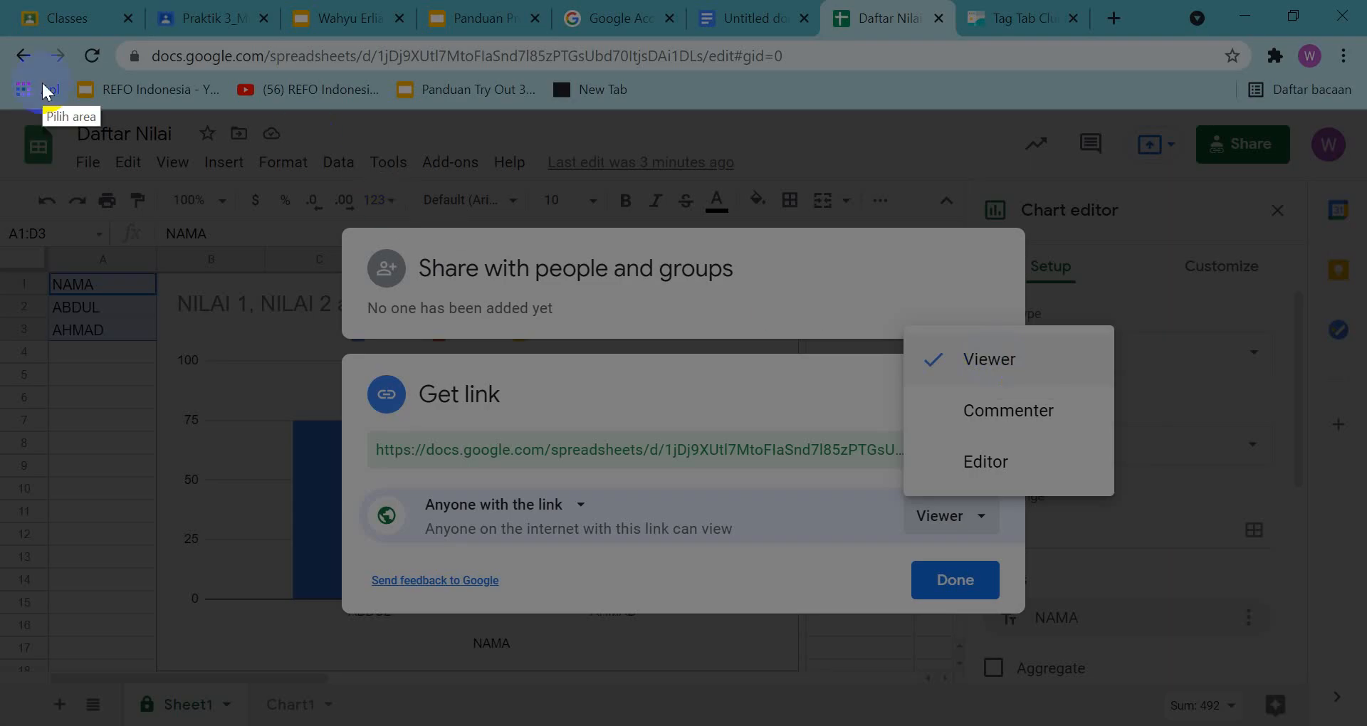
pyautogui.moveTo(7, 32); pyautogui.dragTo(1366, 724)
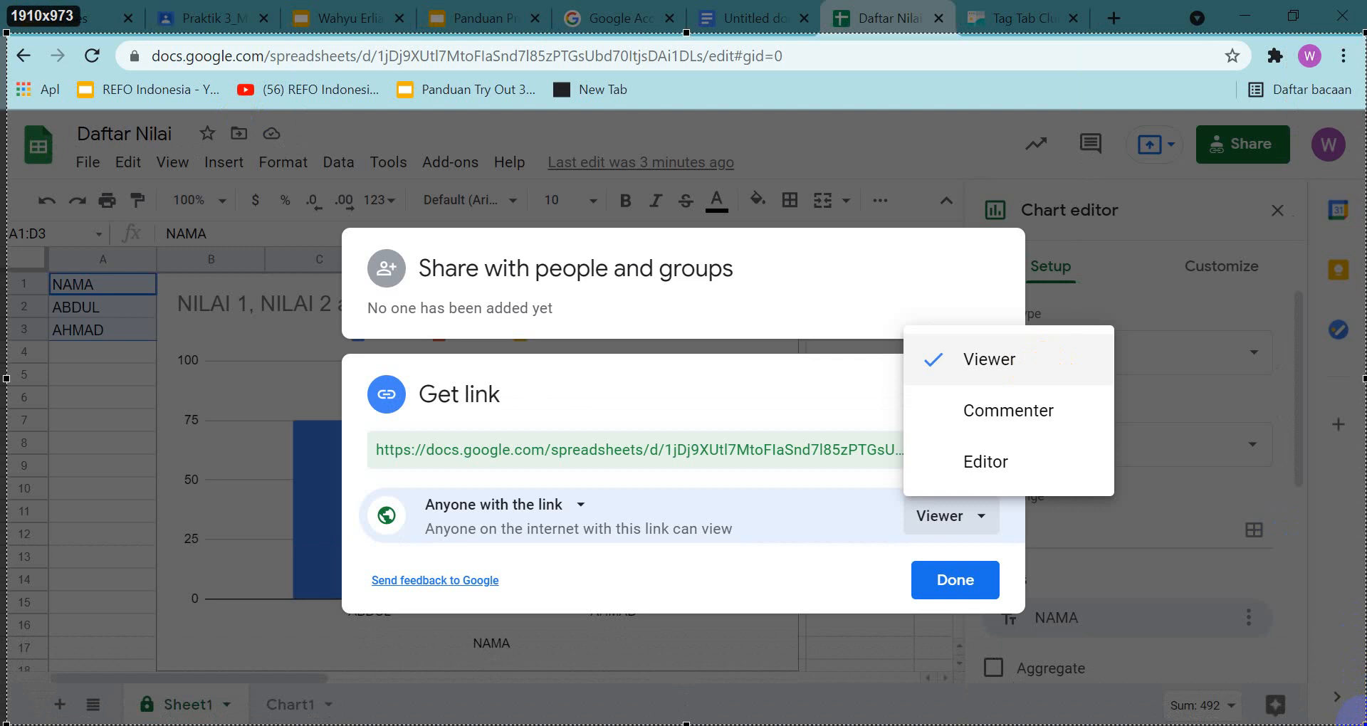
pyautogui.moveTo(1366, 724)
pyautogui.mouseDown()
pyautogui.moveTo(1348, 725)
pyautogui.moveTo(1360, 722)
pyautogui.mouseUp()
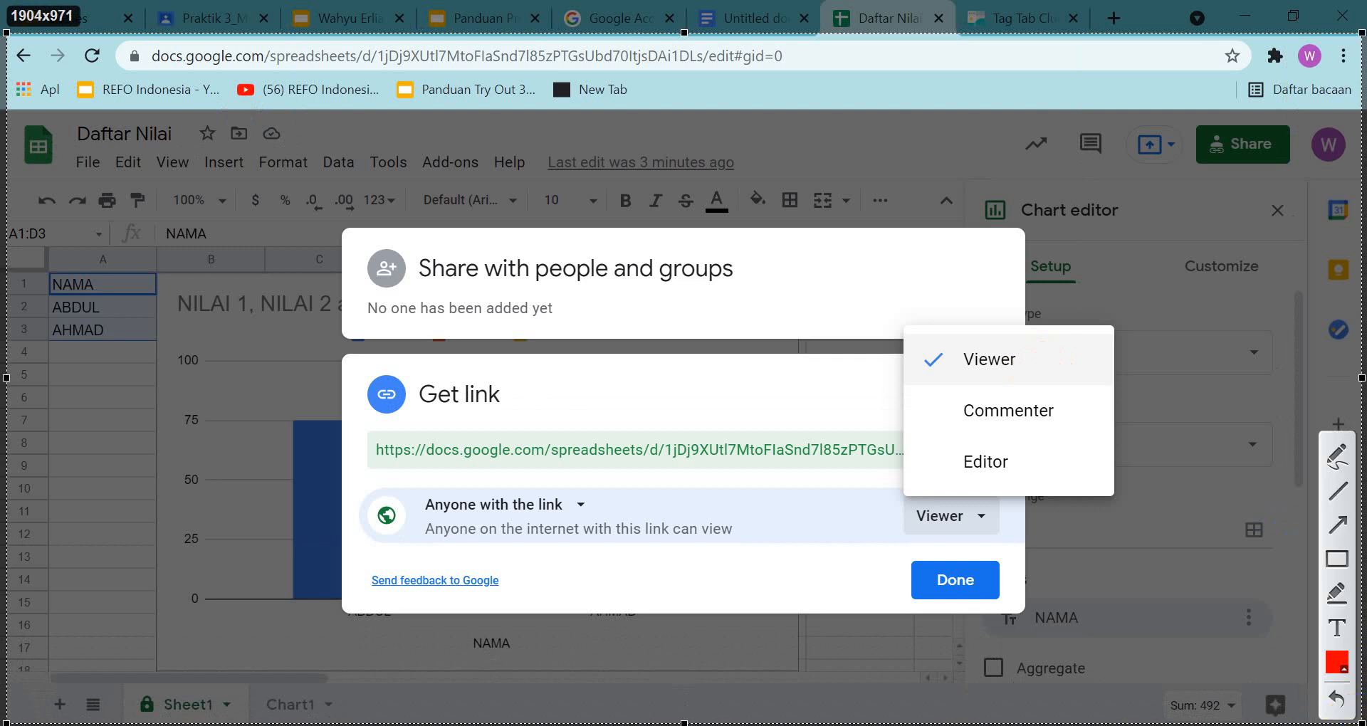
pyautogui.hotkey('ctrl', 'c')
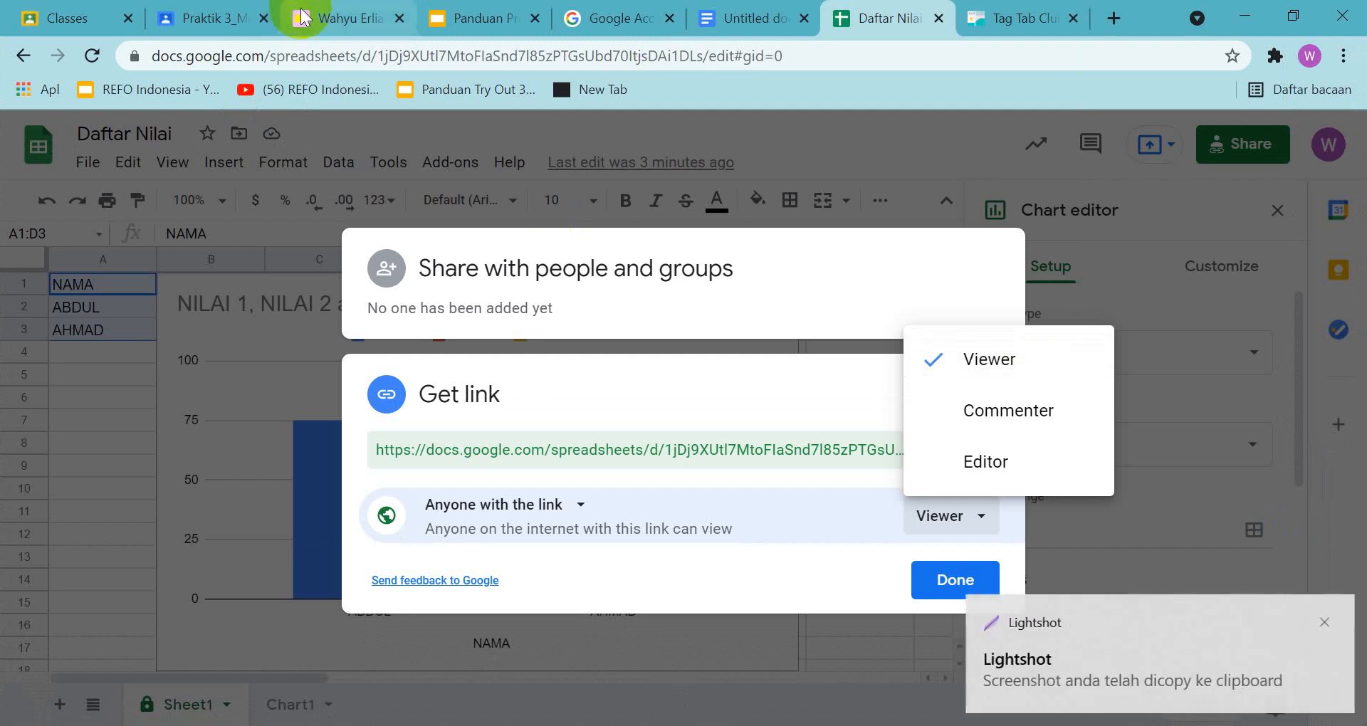
pyautogui.click(324, 18)
pyautogui.click(205, 583)
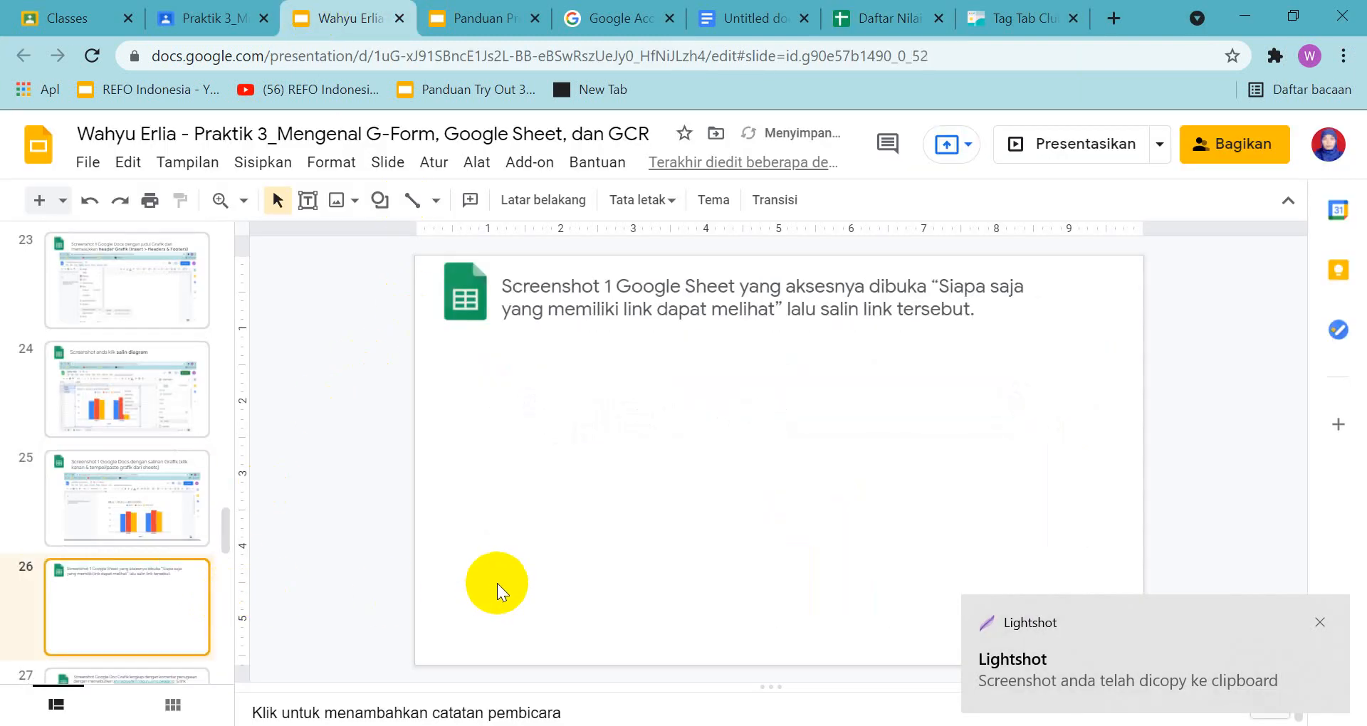
pyautogui.hotkey('ctrl', 'v')
pyautogui.moveTo(536, 416); pyautogui.dragTo(582, 412)
# Review the slide 27 assignment-comment task in the answer presentation and examine its example in the guide
pyautogui.click(183, 676)
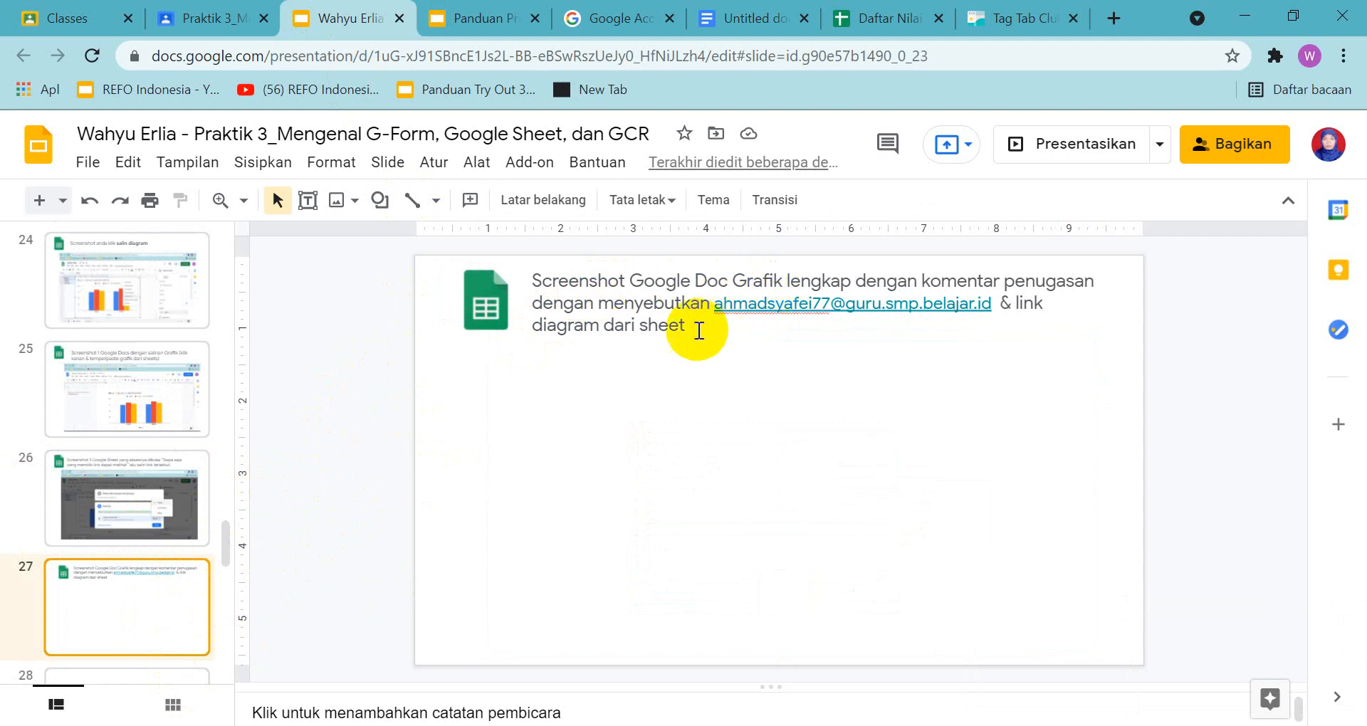
pyautogui.click(490, 20)
pyautogui.scroll(-3, 217, 498)
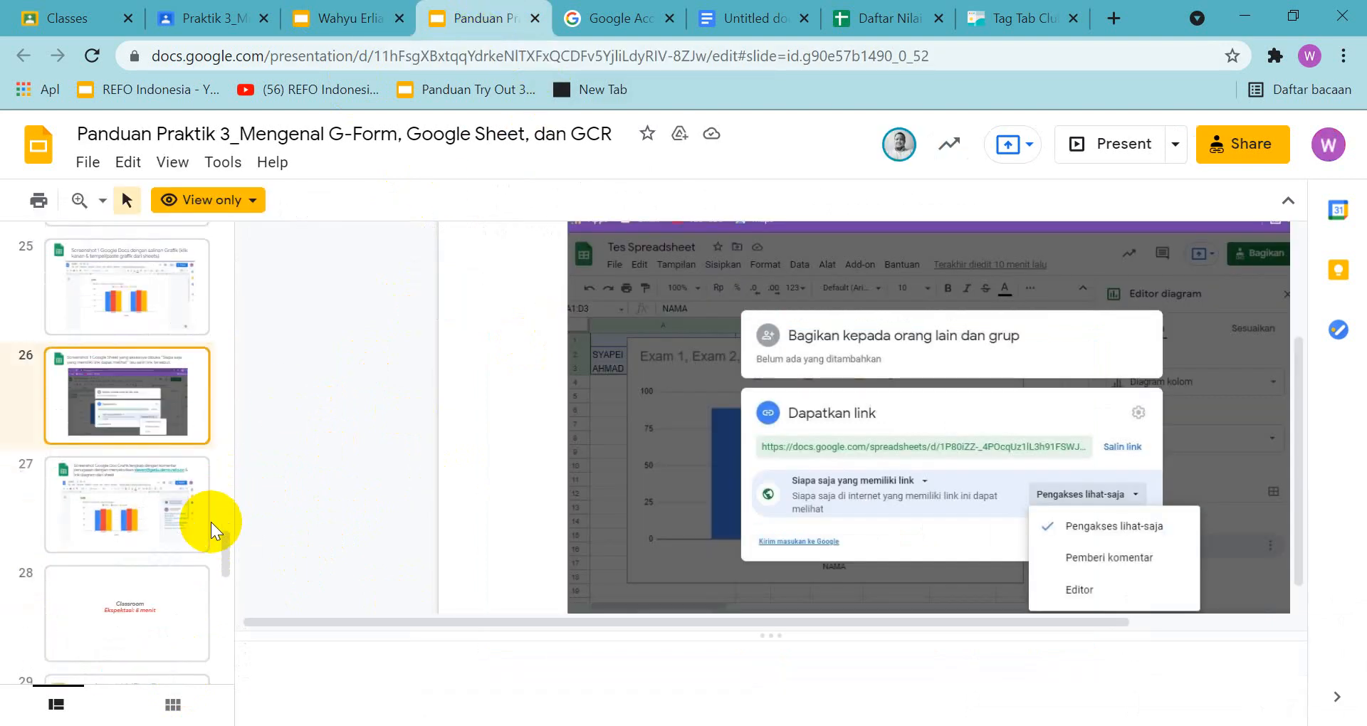
pyautogui.click(121, 511)
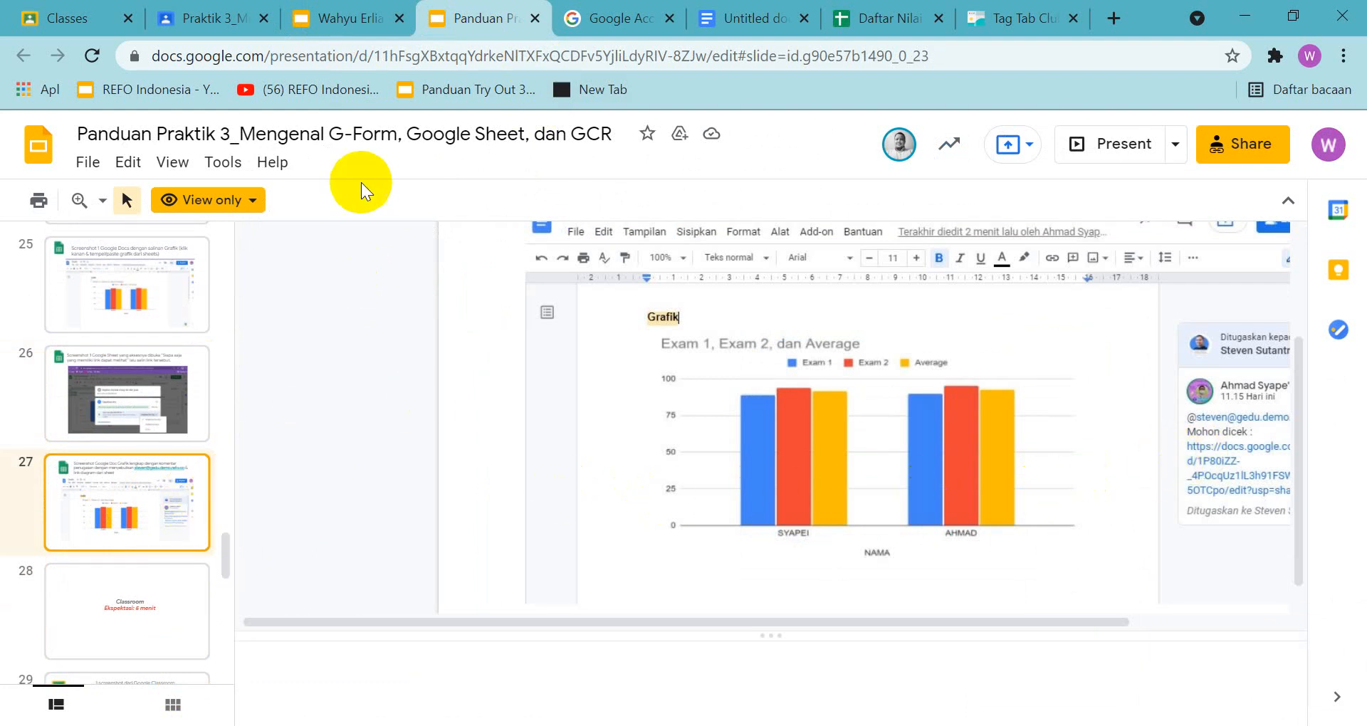
pyautogui.scroll(2, 957, 296)
pyautogui.scroll(-2, 957, 297)
pyautogui.scroll(2, 957, 296)
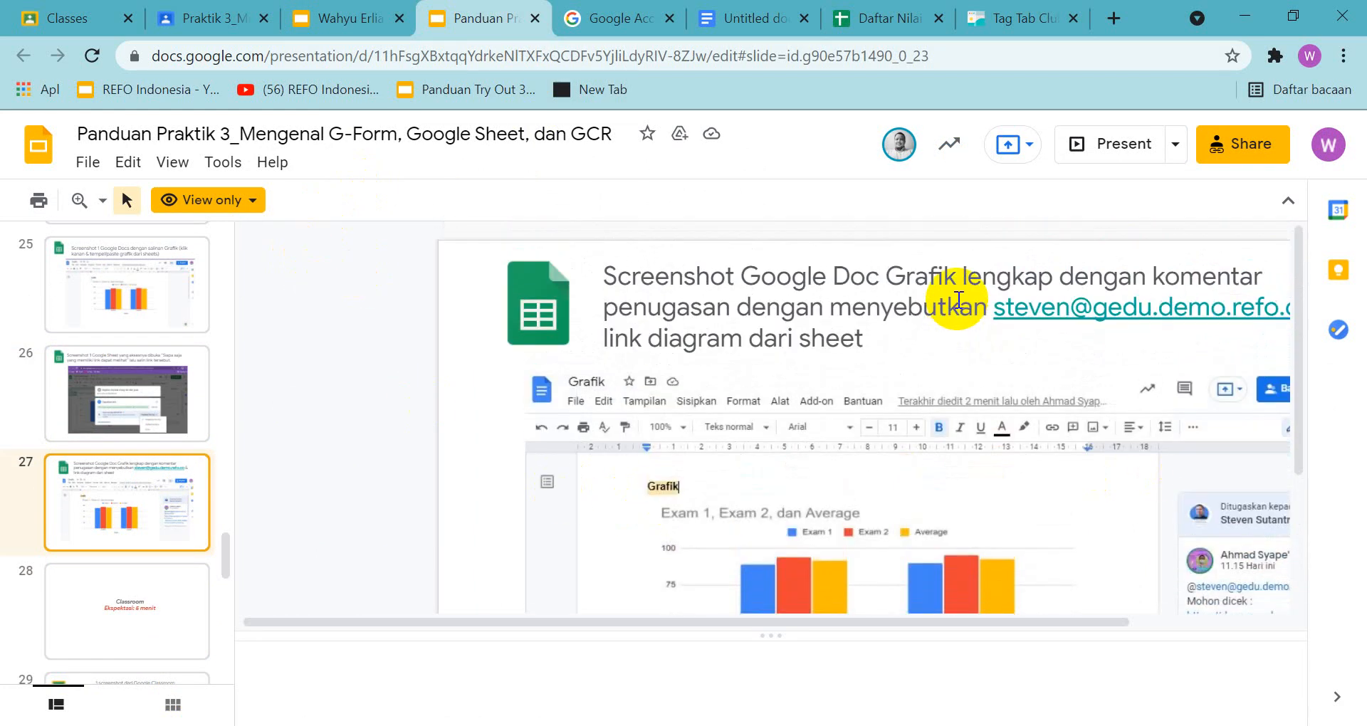
pyautogui.scroll(-2, 957, 300)
pyautogui.scroll(2, 957, 300)
pyautogui.scroll(-2, 957, 301)
pyautogui.scroll(2, 957, 303)
pyautogui.scroll(-3, 955, 303)
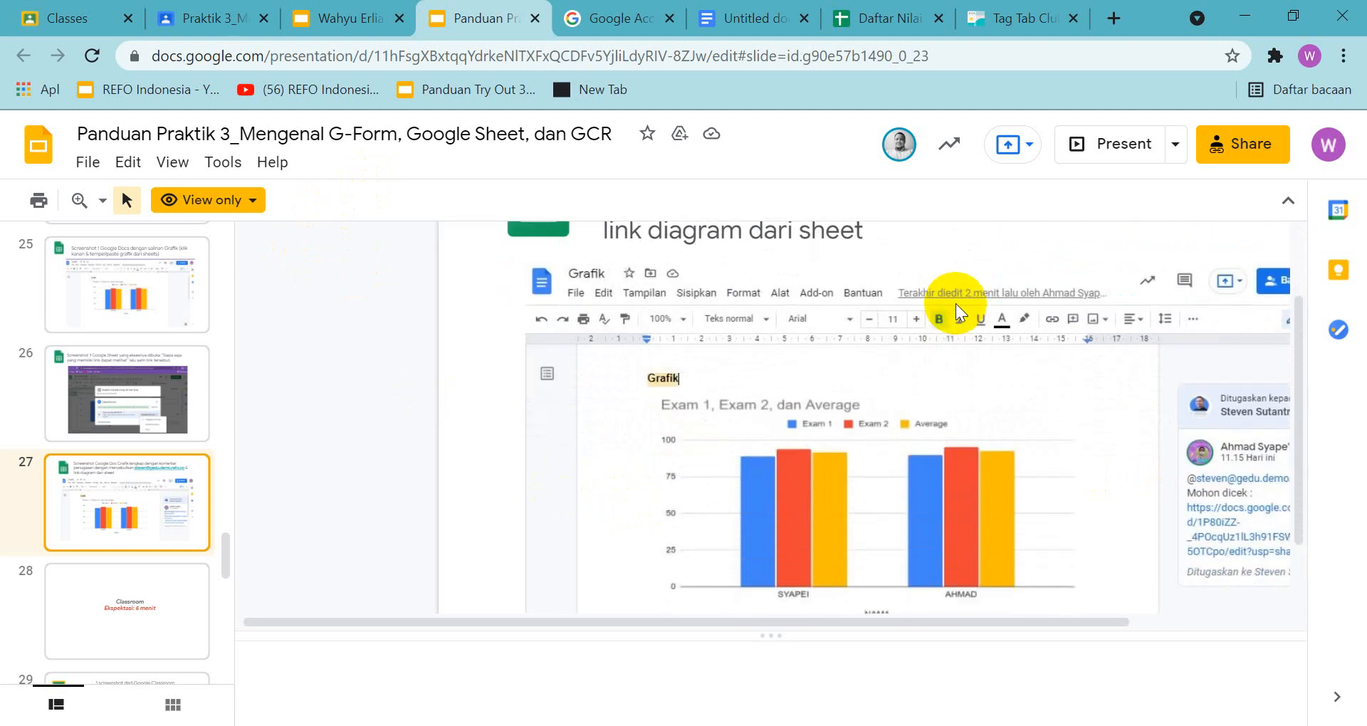
# Start a comment on the chart in the untitled document and reduce the browser zoom to 80% so the comment box fits
pyautogui.click(745, 22)
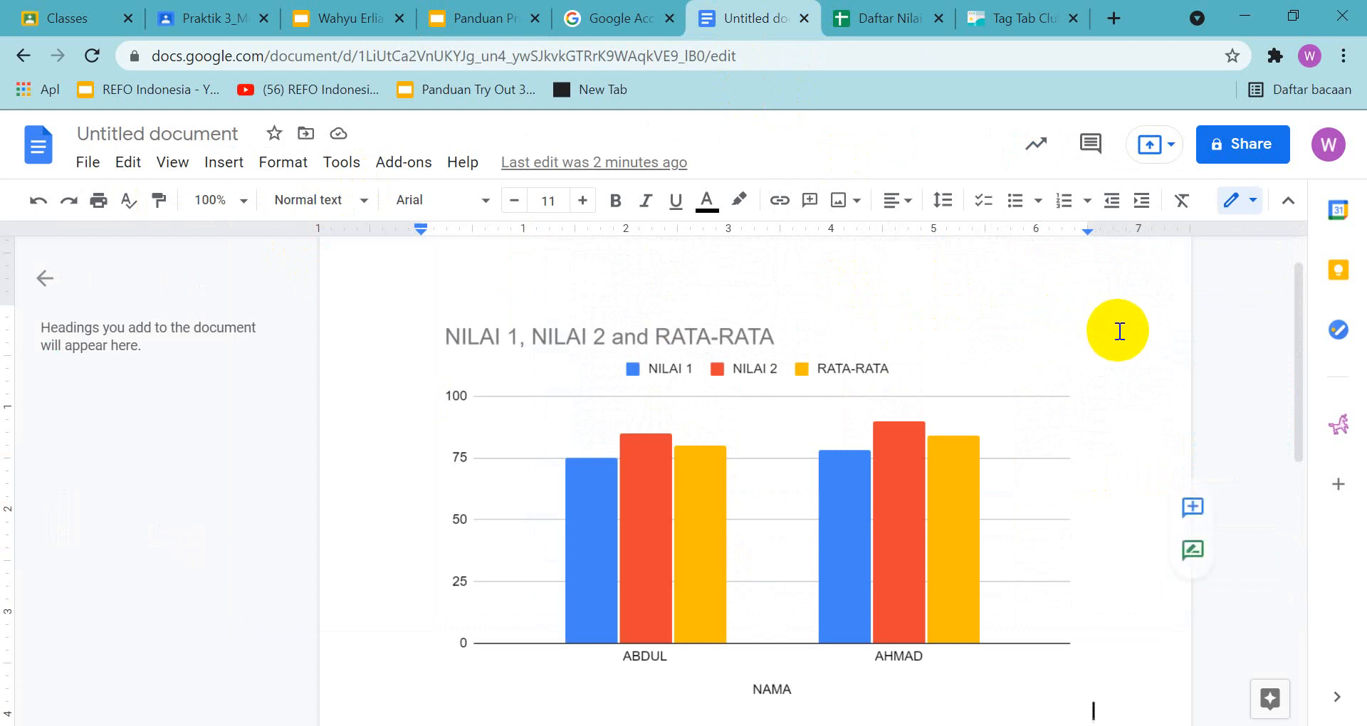
pyautogui.click(1194, 508)
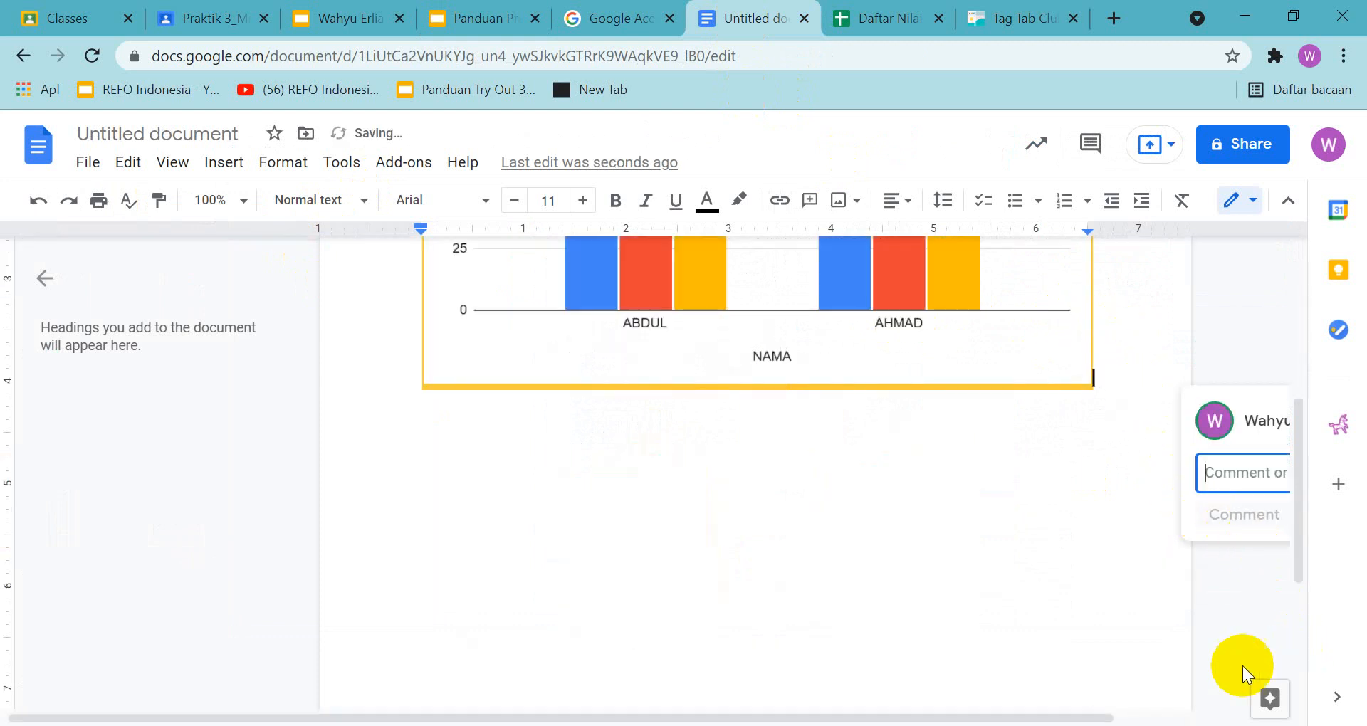
pyautogui.click(1343, 56)
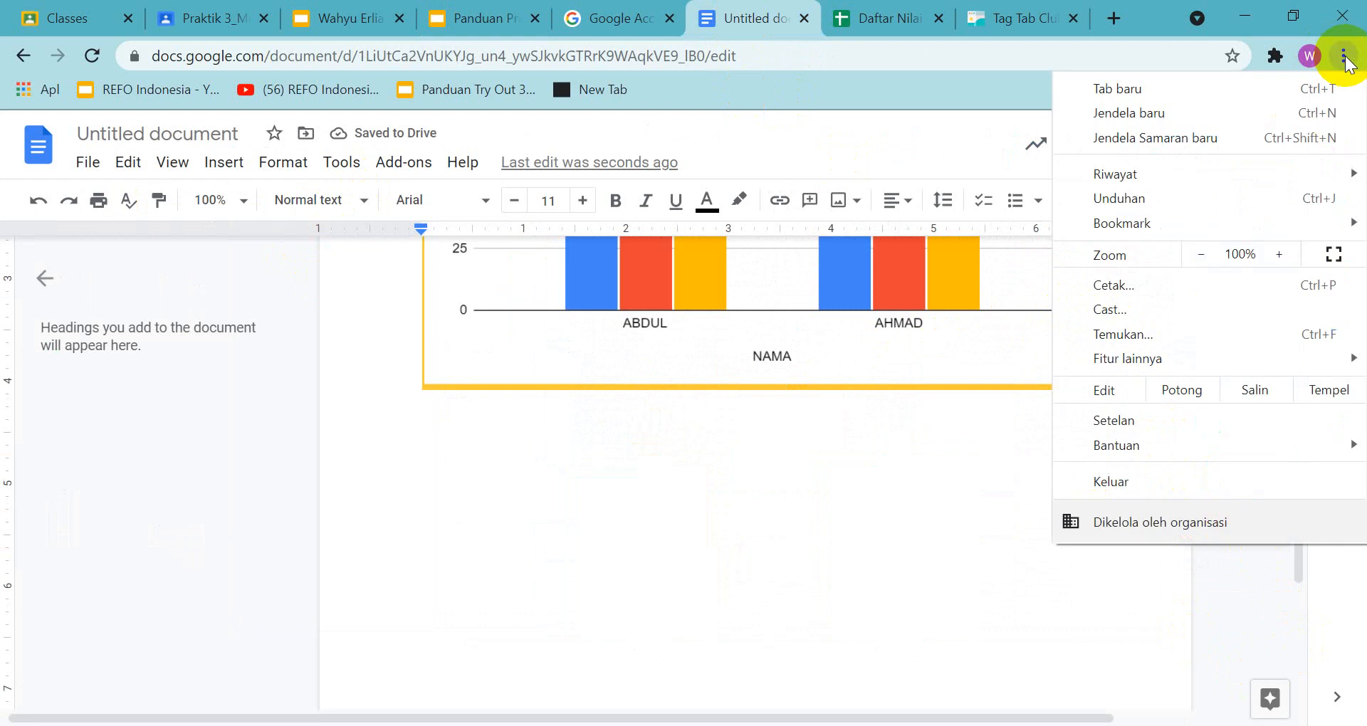
pyautogui.click(1201, 255)
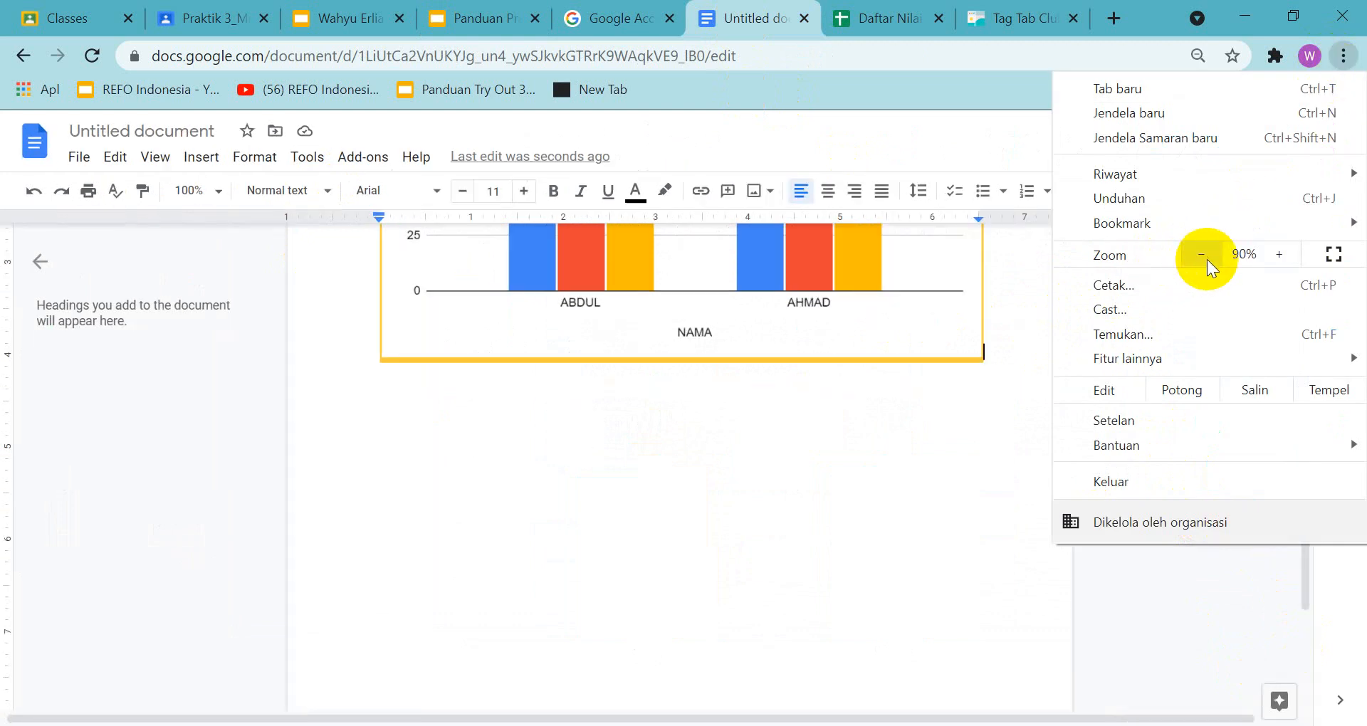
pyautogui.click(878, 567)
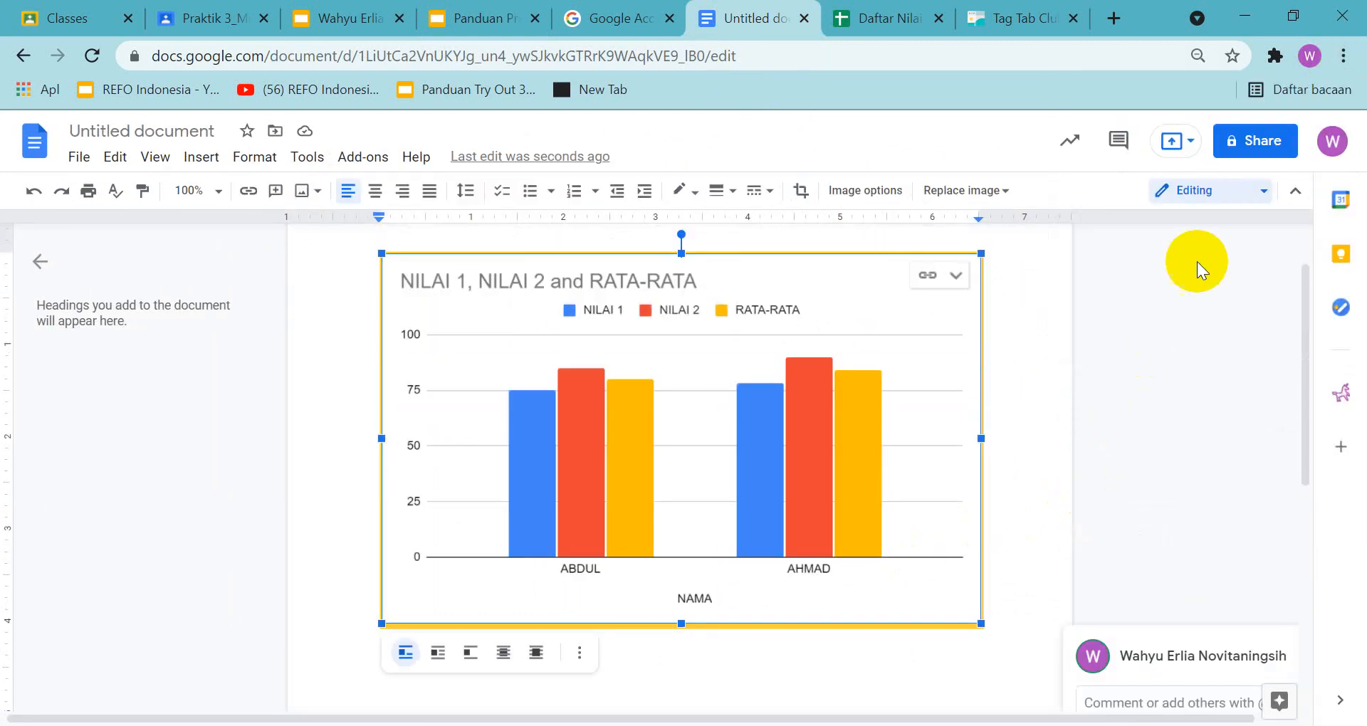
pyautogui.click(1344, 57)
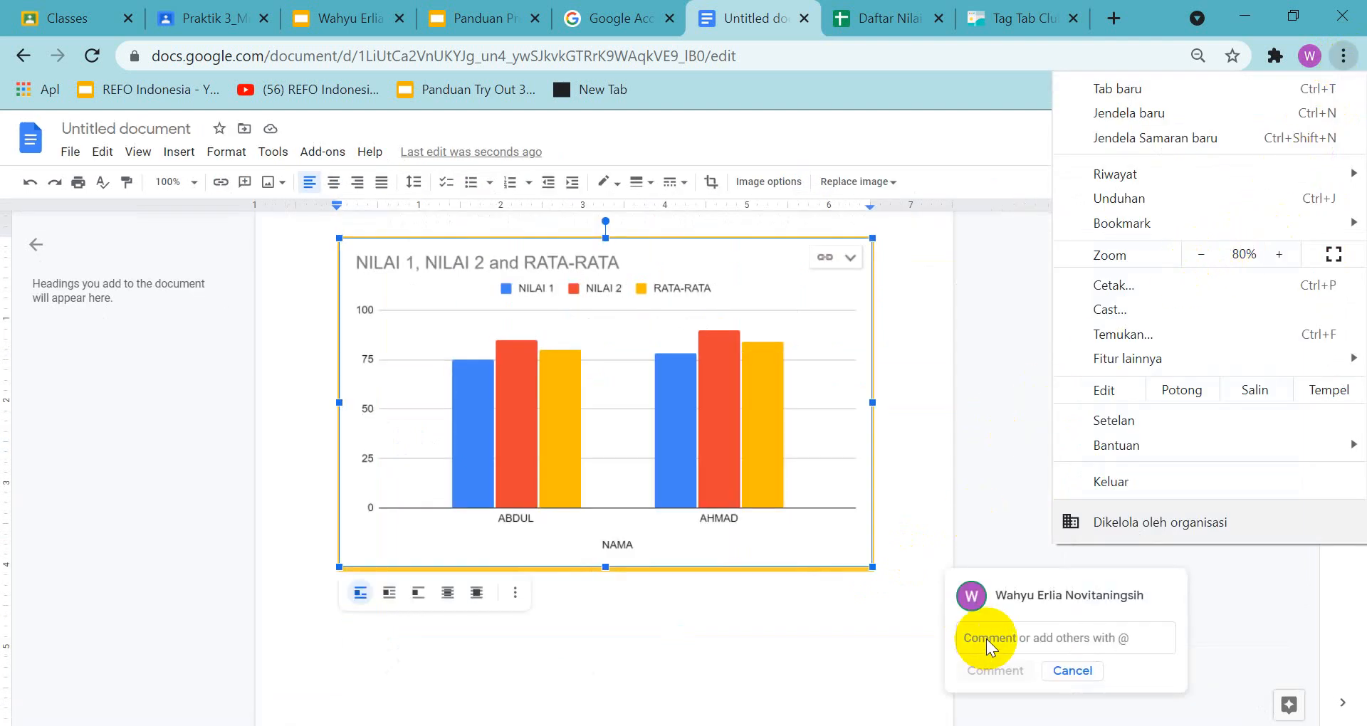
# Copy the required e-mail link from slide 27 of the answer presentation and mention that contact in the chart comment
pyautogui.click(377, 20)
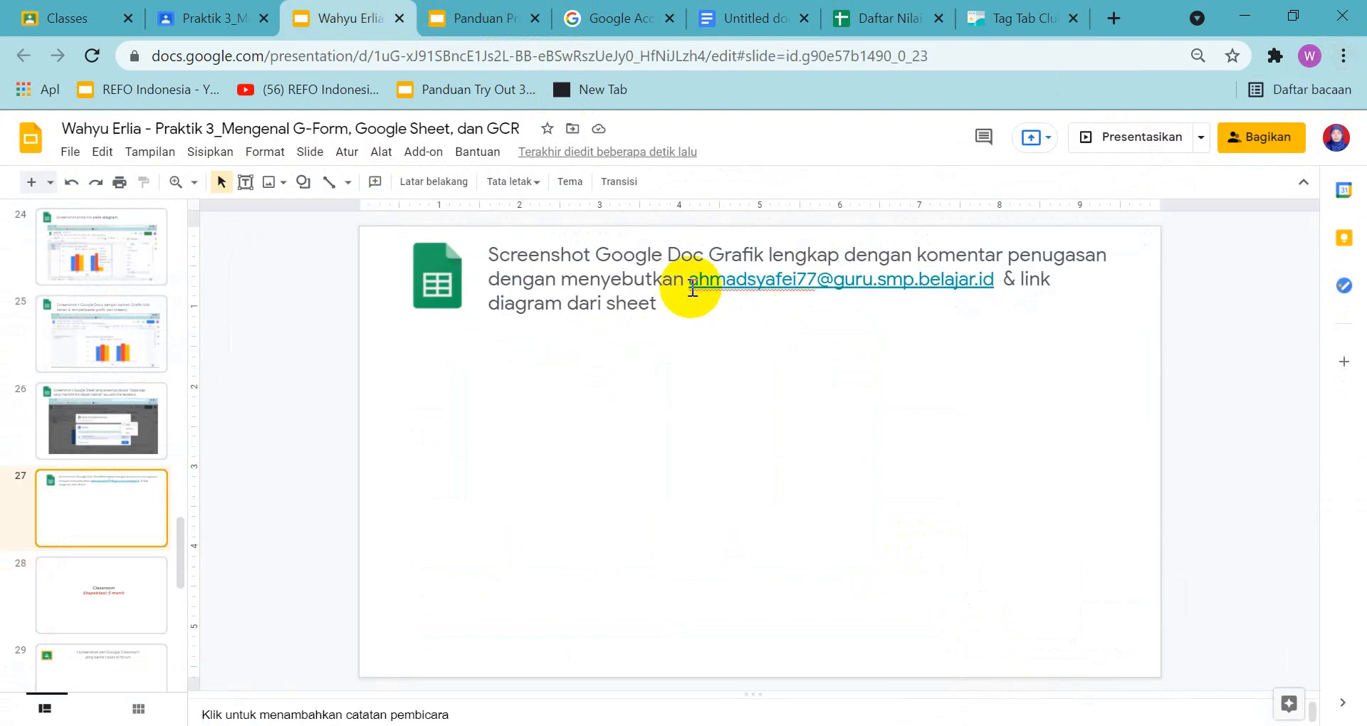
pyautogui.moveTo(692, 287); pyautogui.dragTo(979, 287)
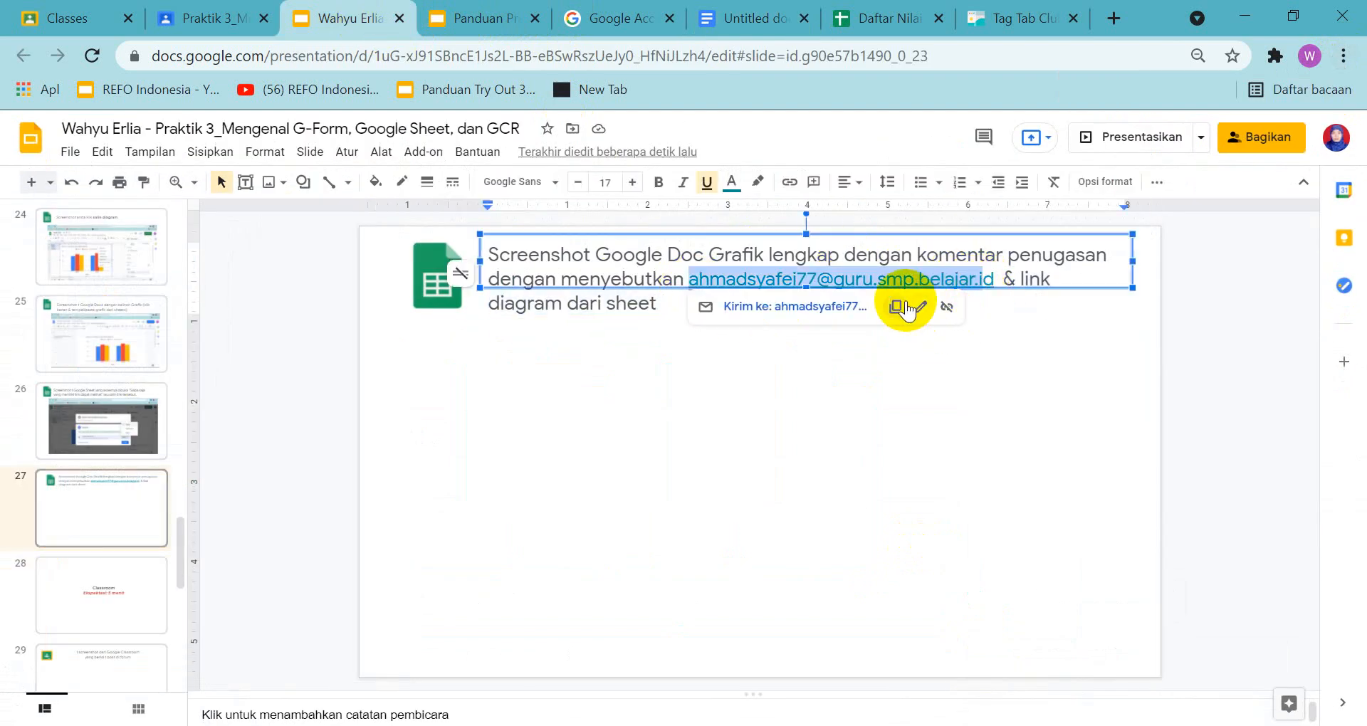
pyautogui.click(896, 306)
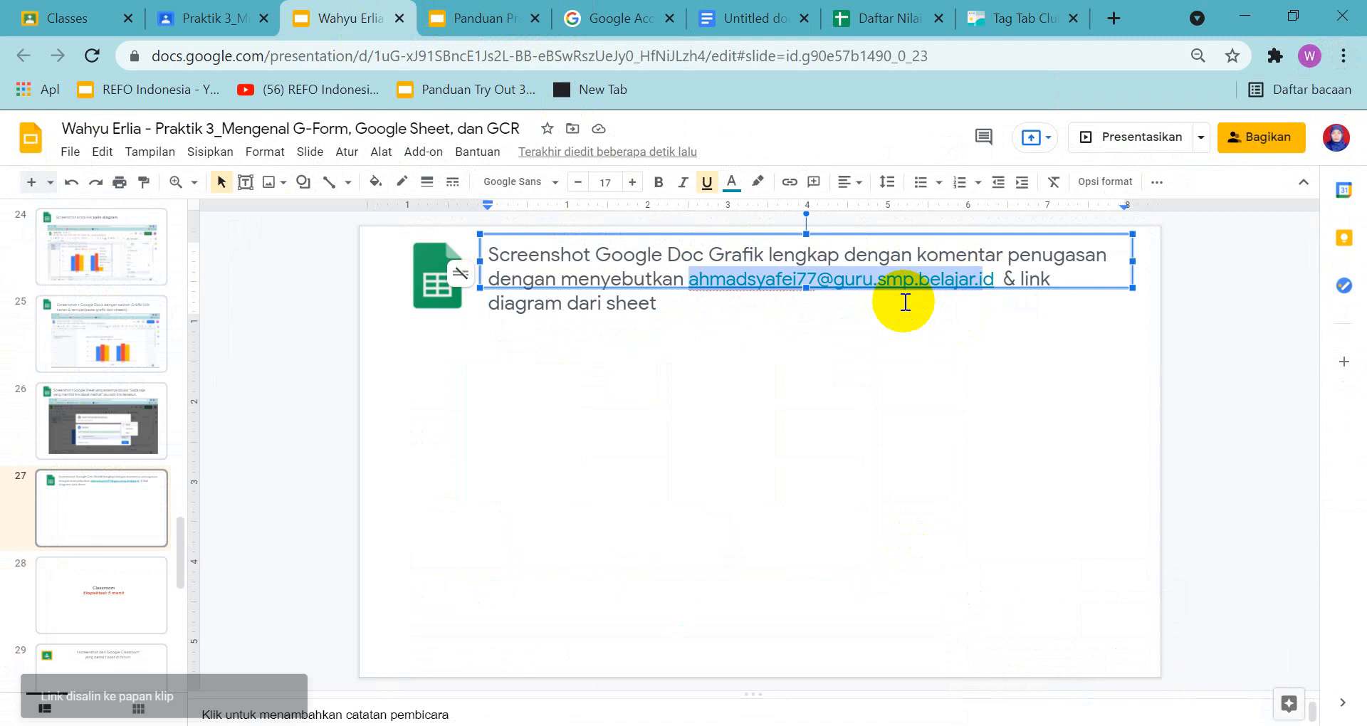
pyautogui.click(748, 18)
pyautogui.click(1051, 639)
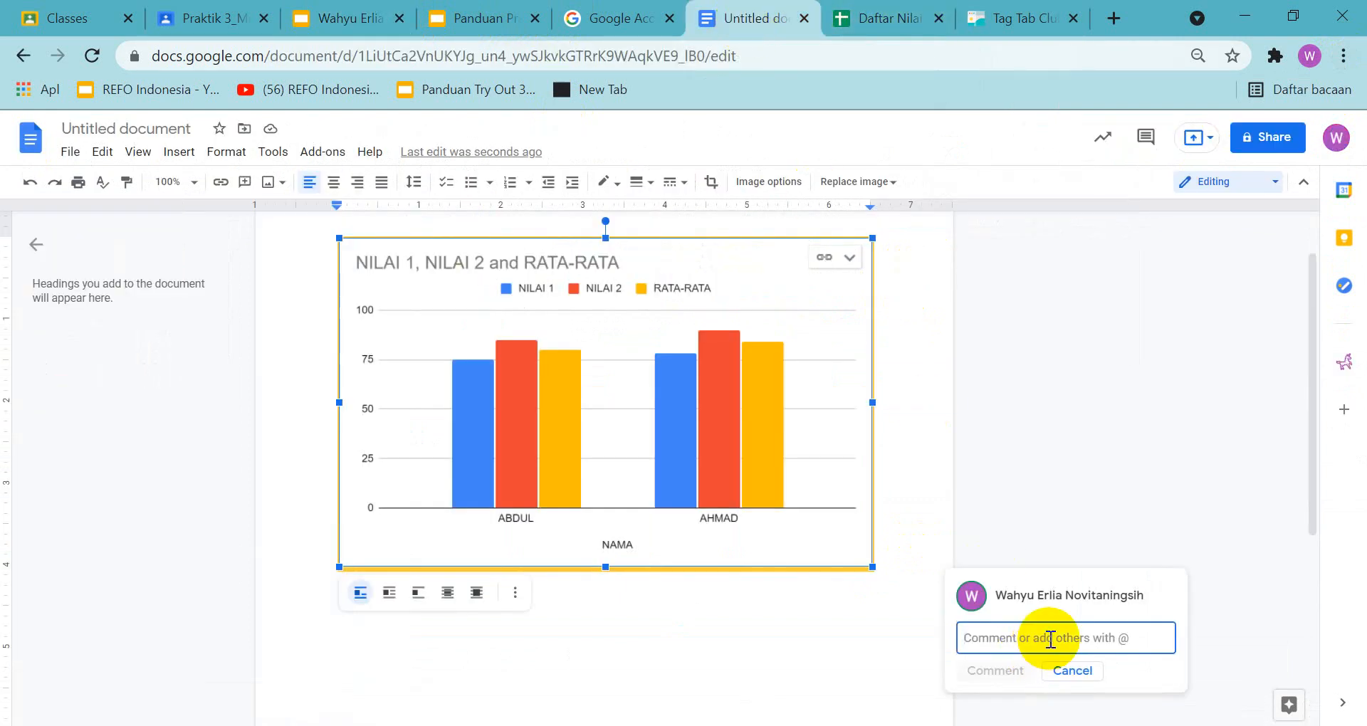
pyautogui.write('@')
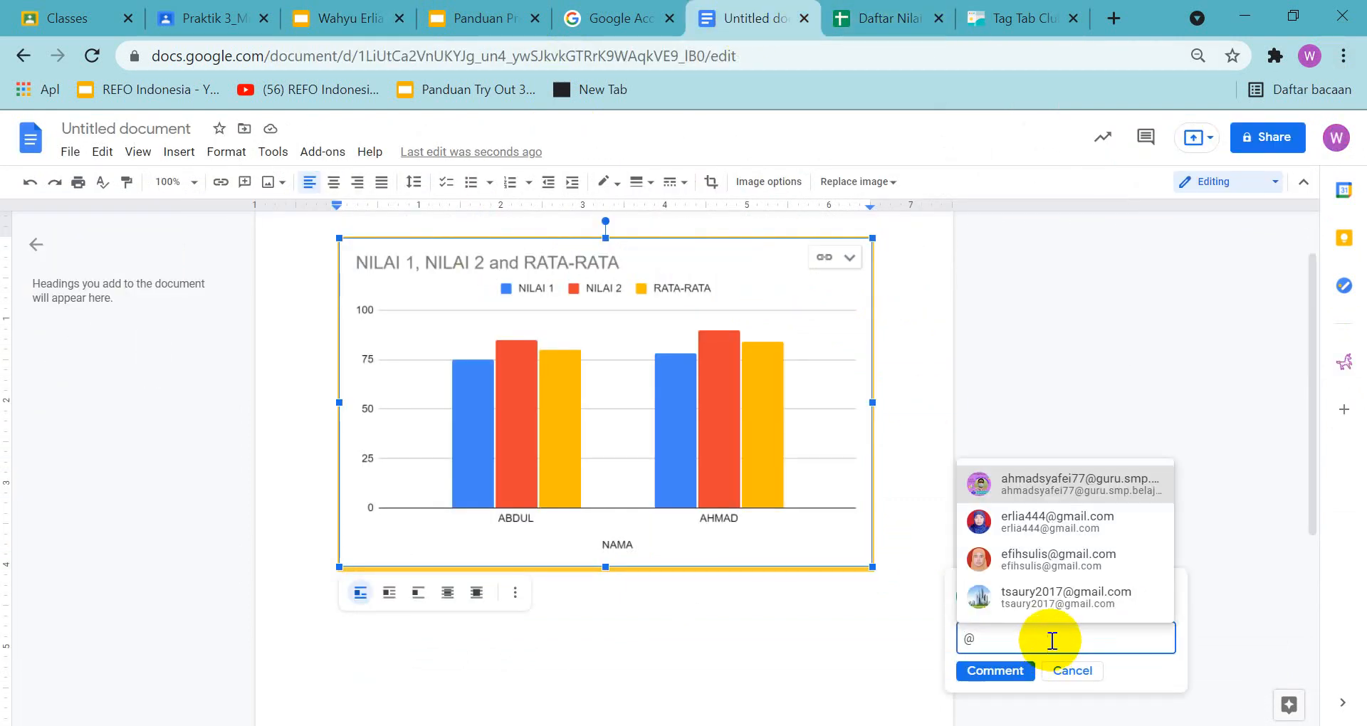
pyautogui.click(1034, 484)
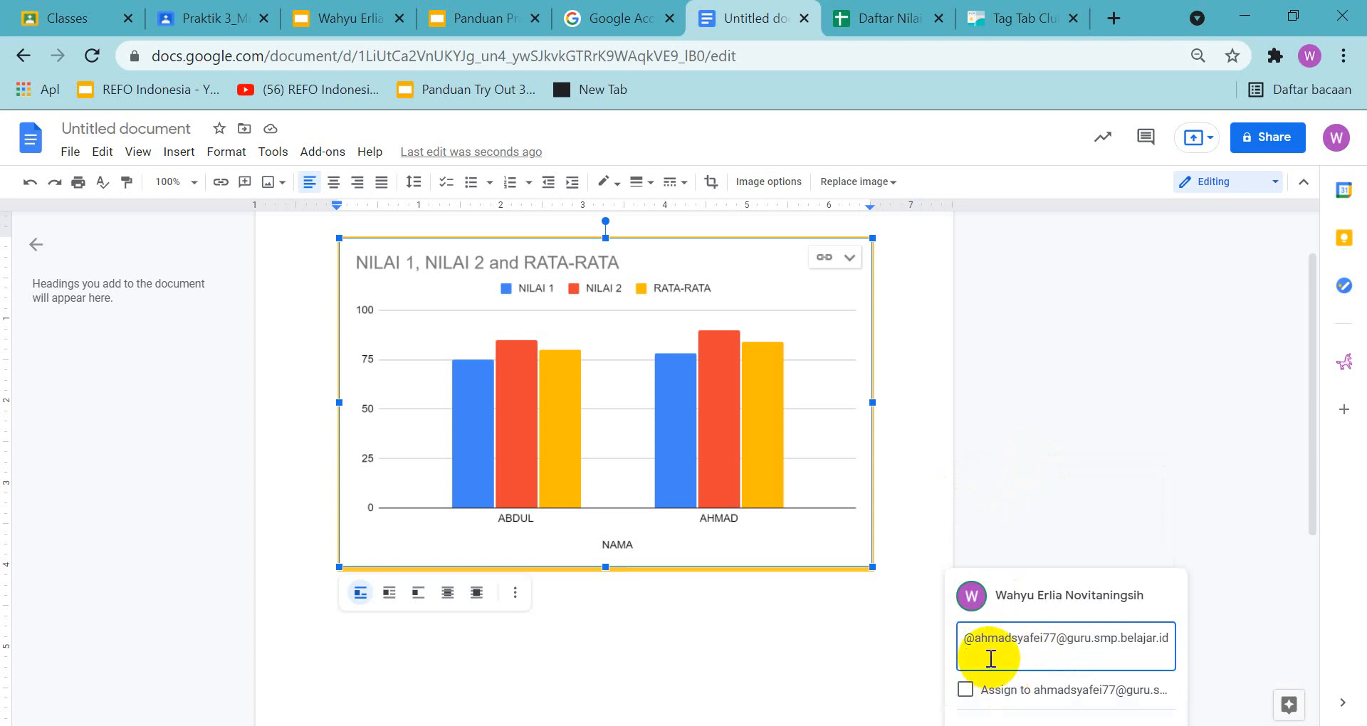
# Try replacing the mention in the comment with the copied e-mail link, and mention the suggested contact again
pyautogui.hotkey('ctrl', 'a')
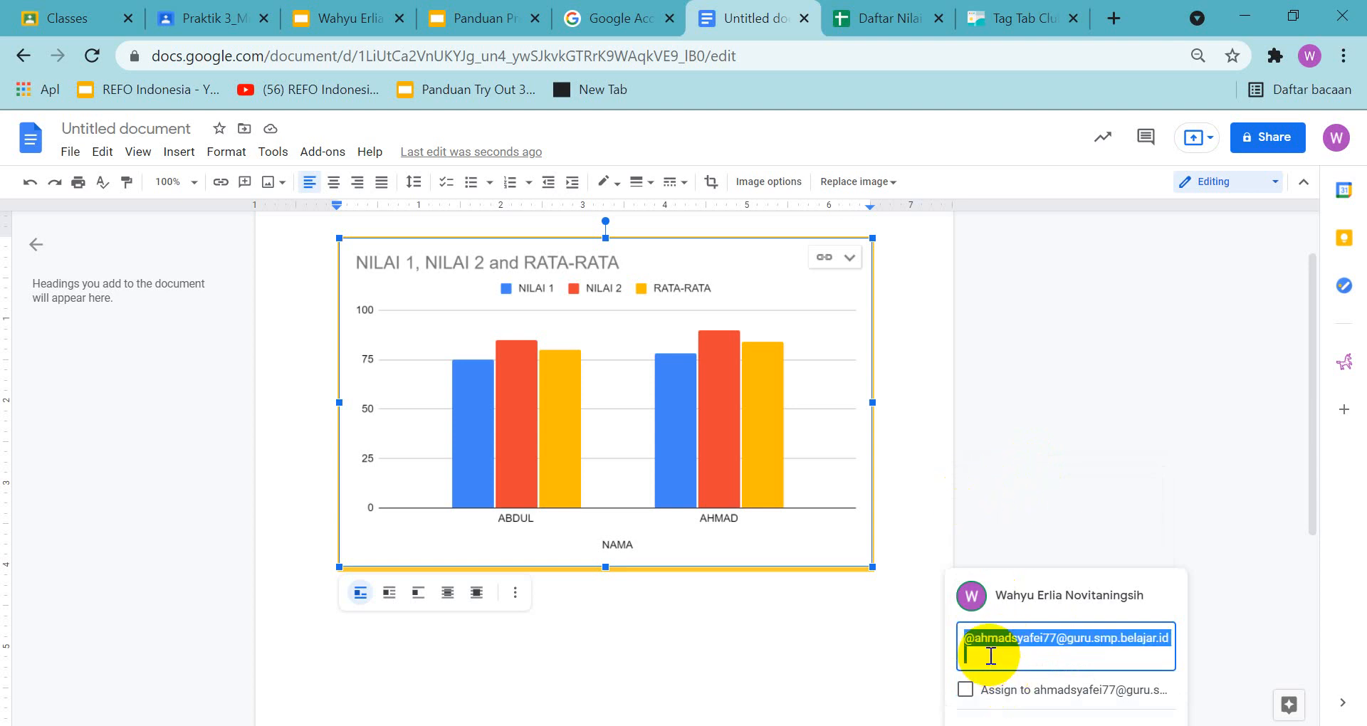
pyautogui.hotkey('ctrl', 'v')
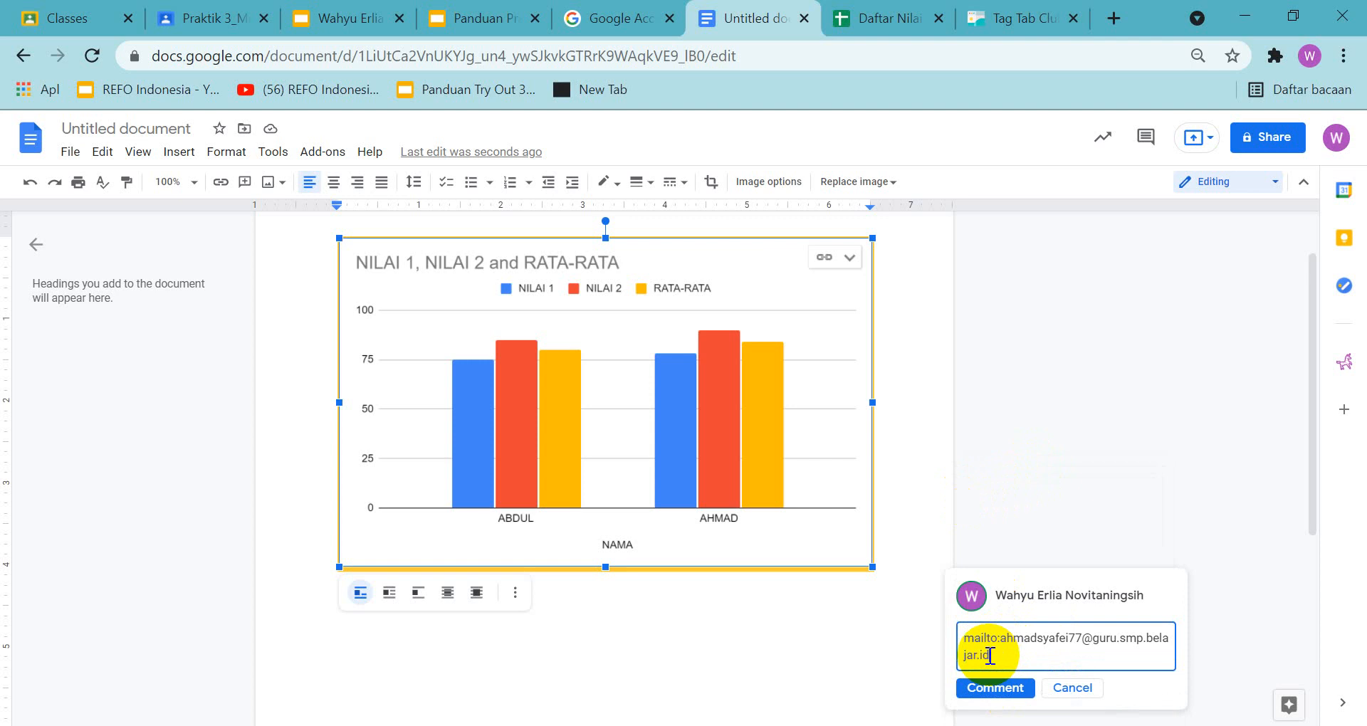
pyautogui.hotkey('ctrl', 'a')
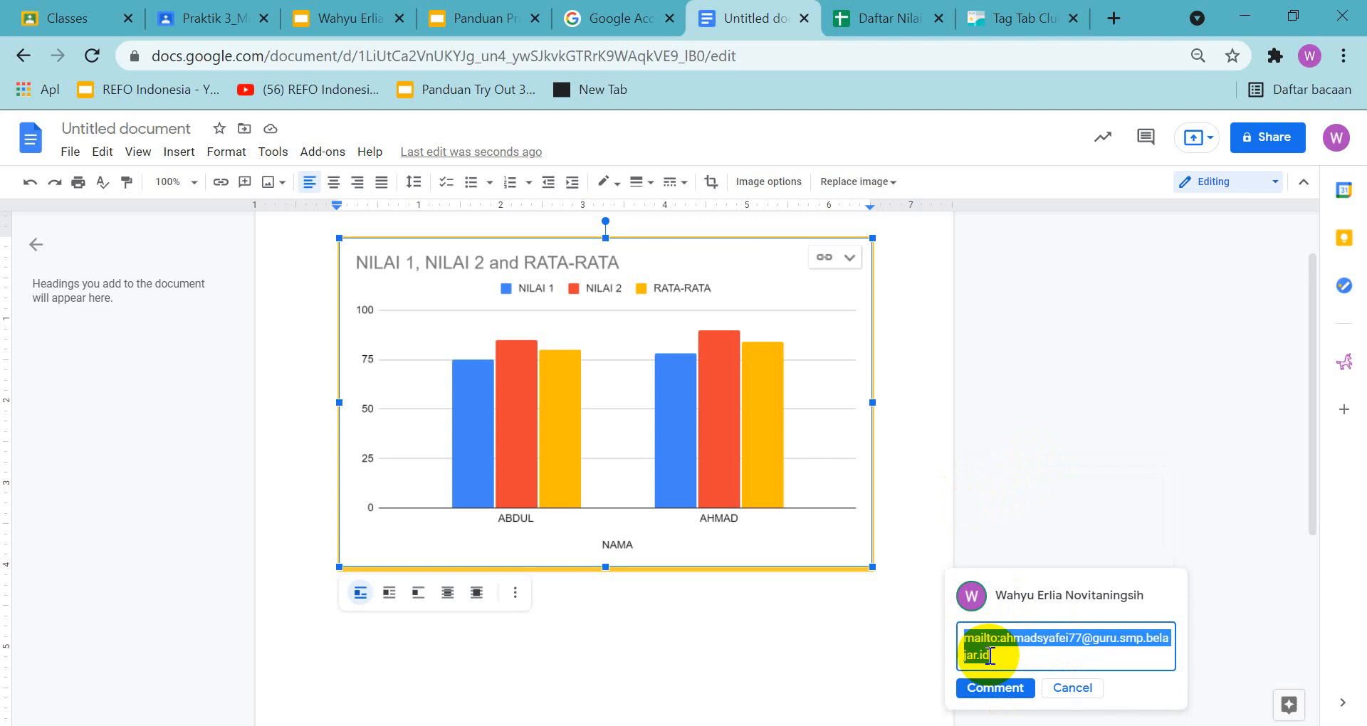
pyautogui.write('@')
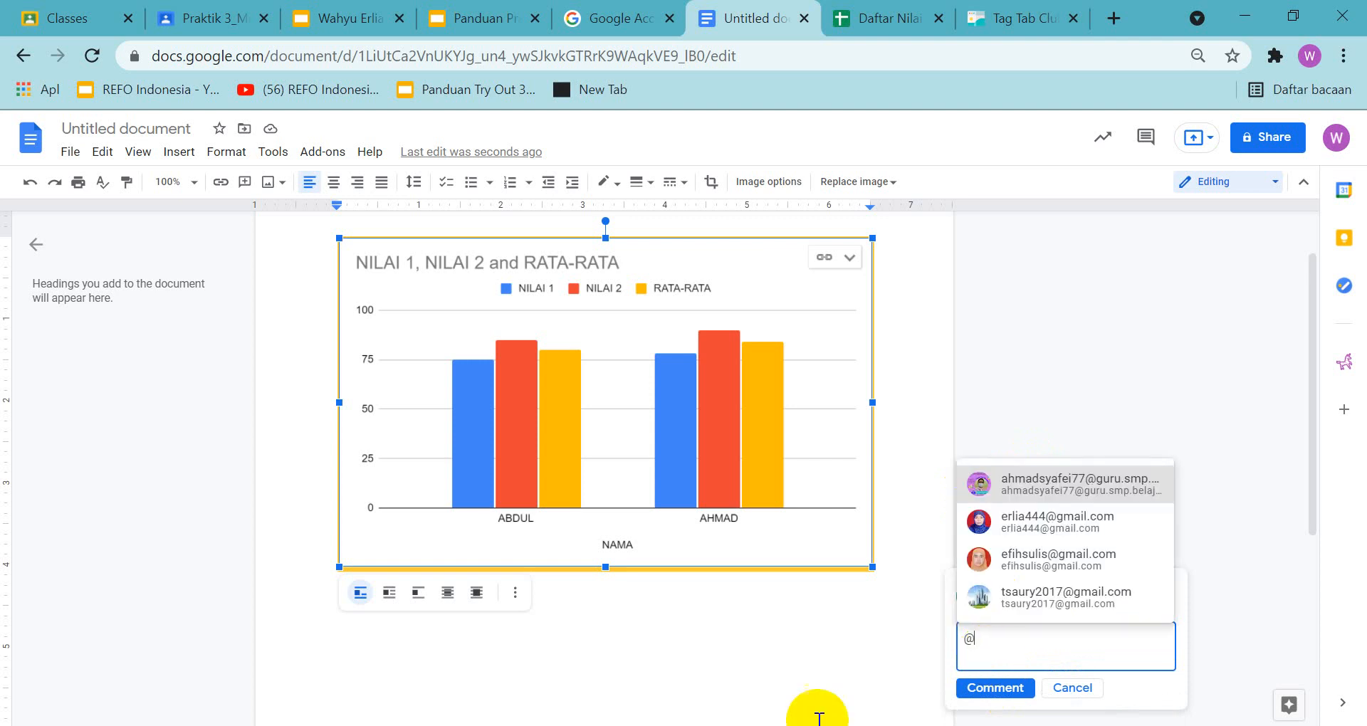
pyautogui.click(1060, 484)
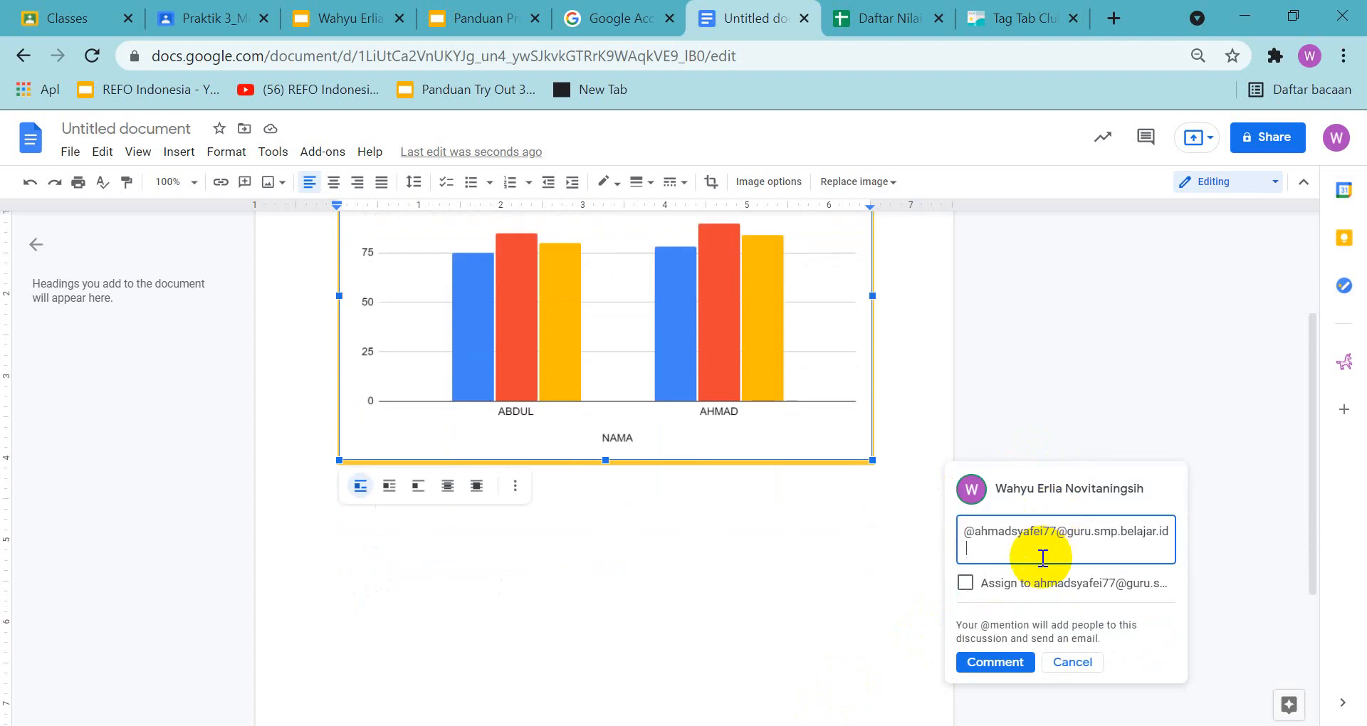
pyautogui.click(1043, 558)
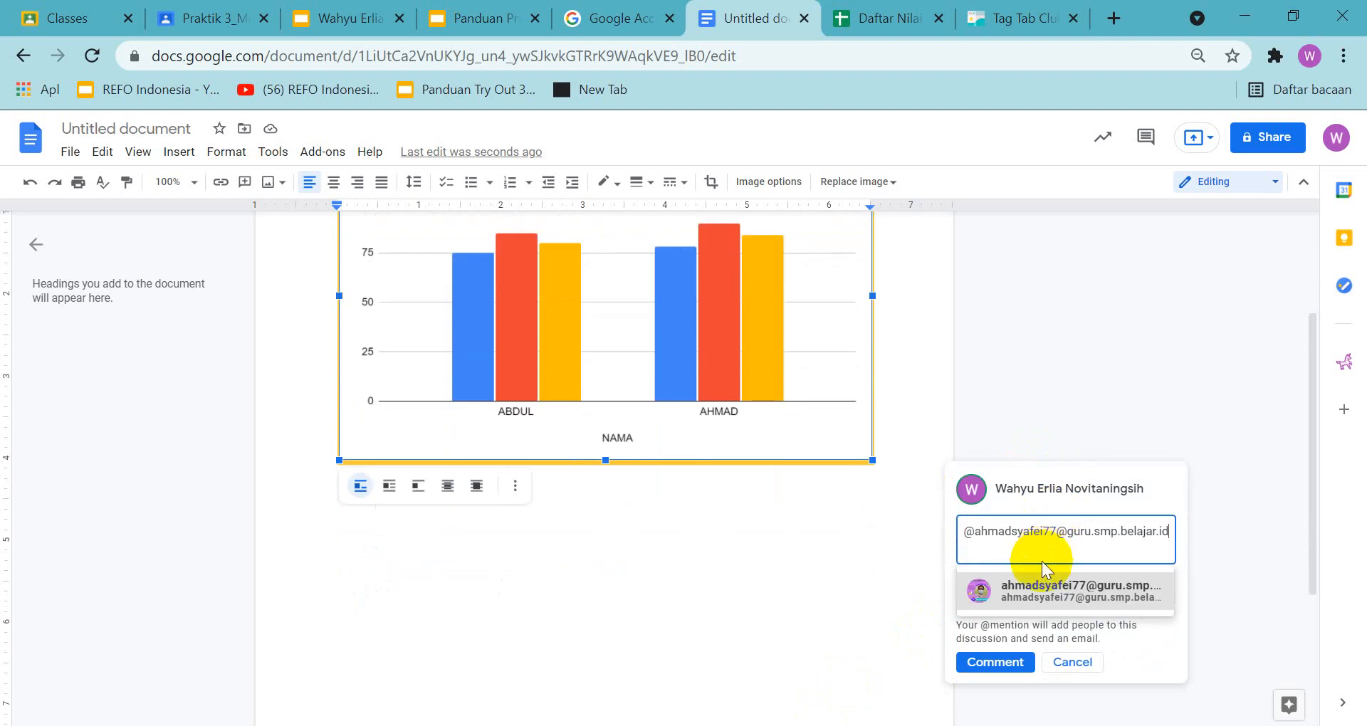
pyautogui.click(1053, 596)
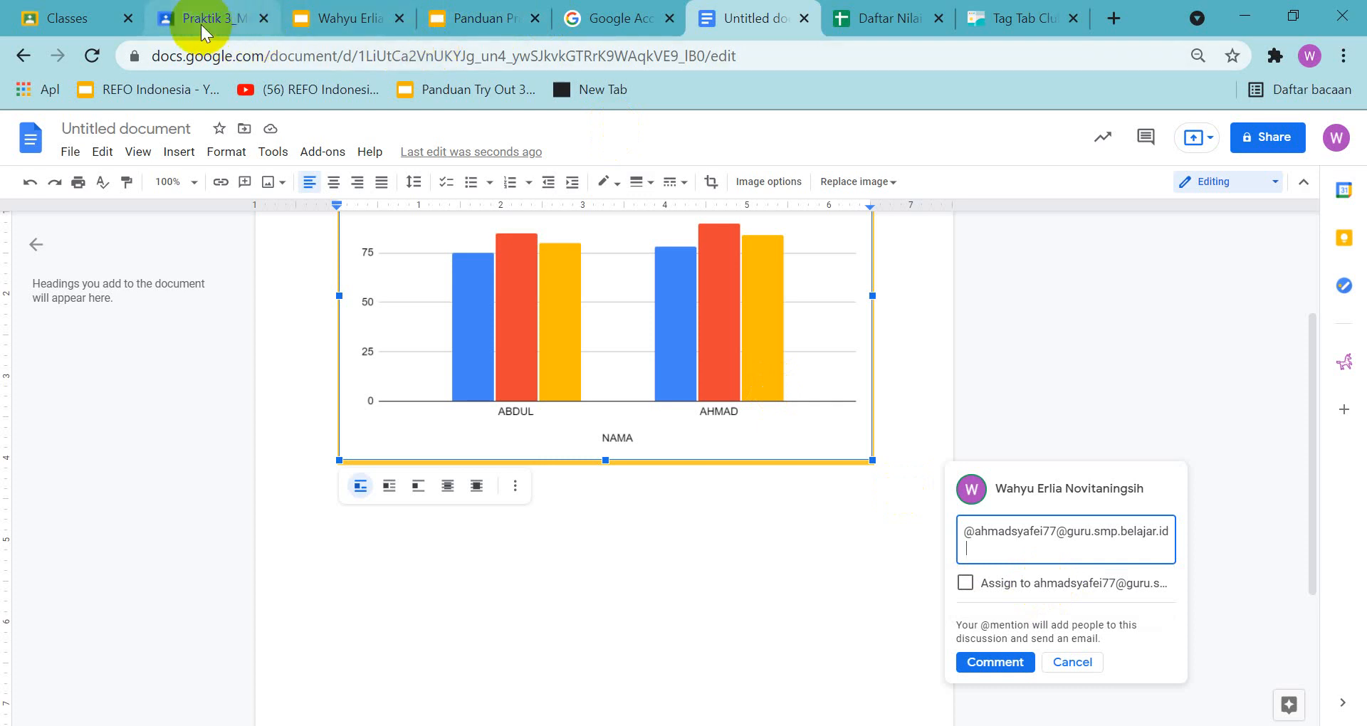
# Check the slide 27 example in the guide and capture a screenshot of the document showing both the chart and the full comment box
pyautogui.click(450, 17)
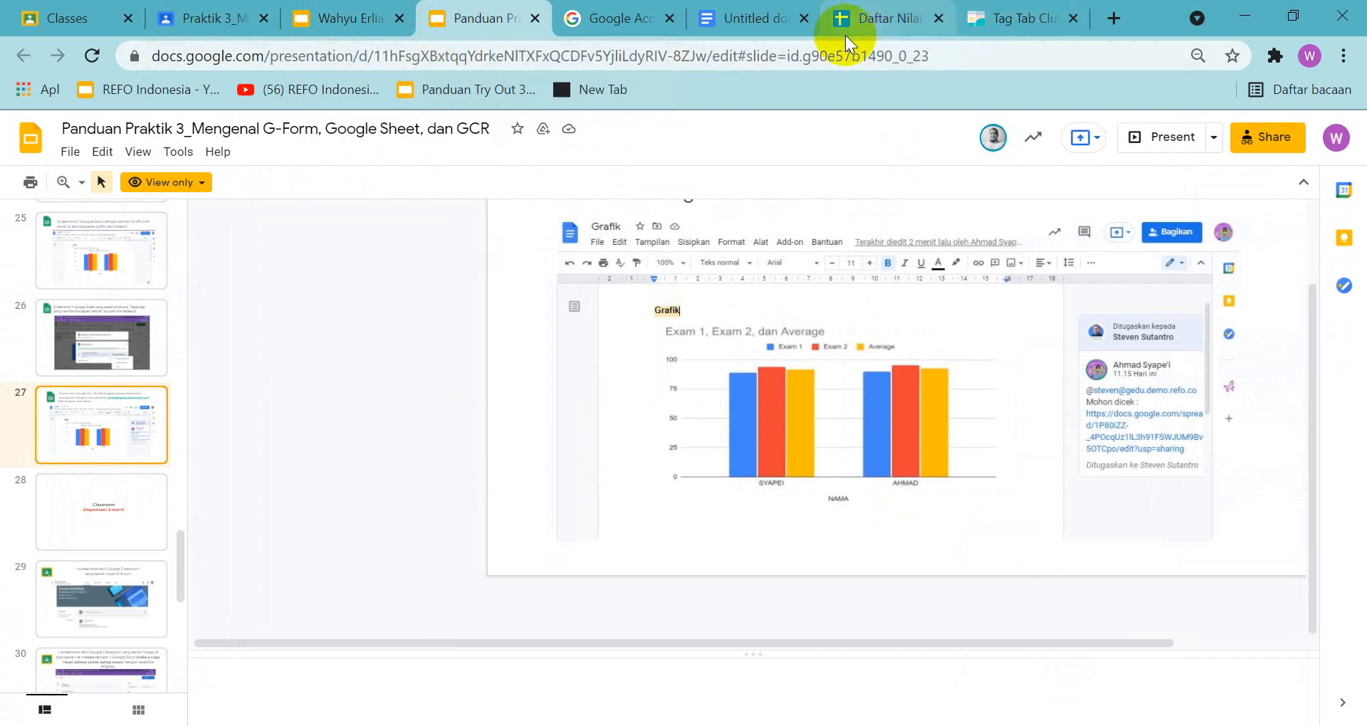
pyautogui.click(724, 19)
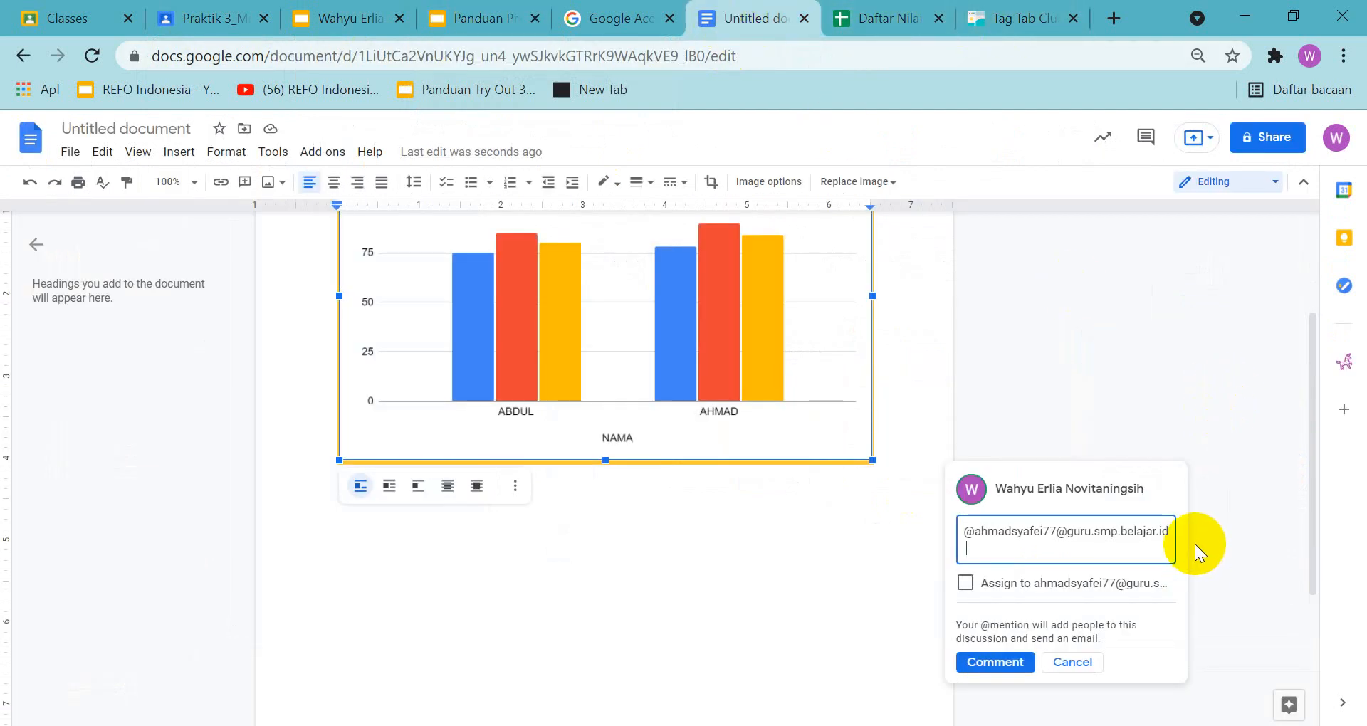
pyautogui.press('Print')
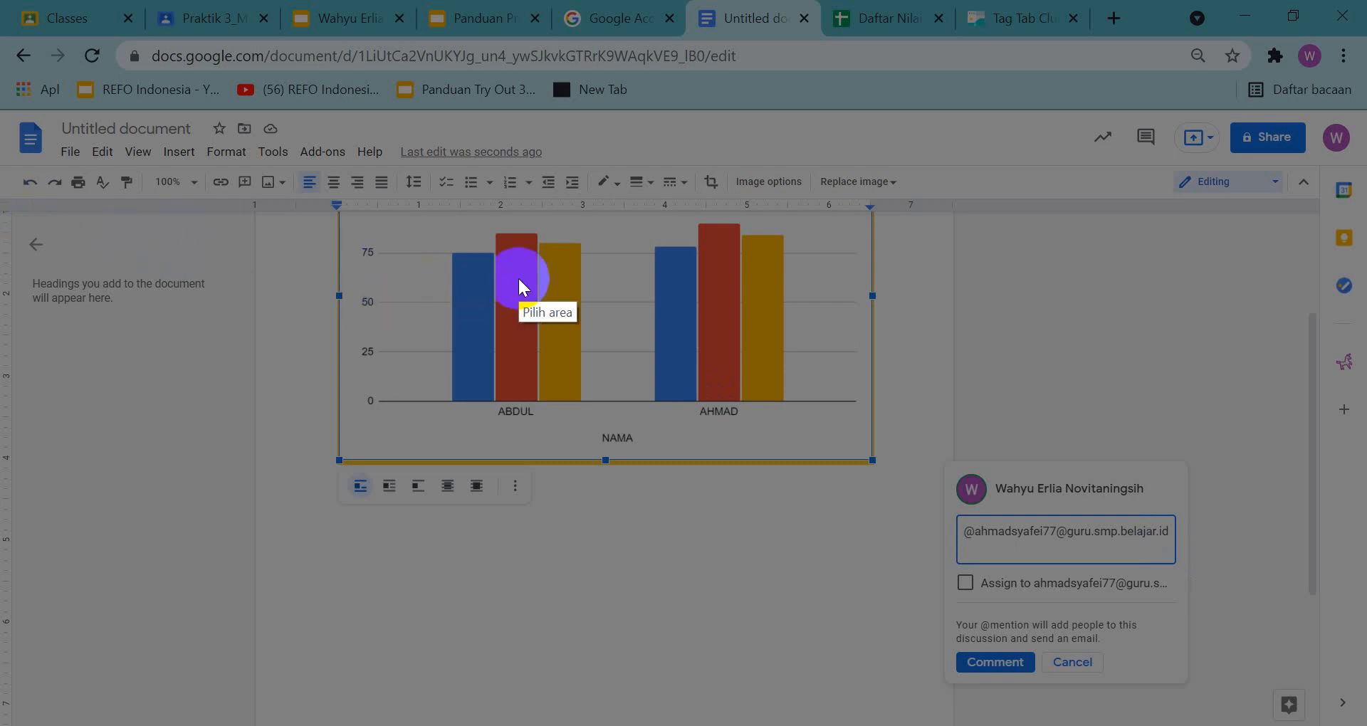
pyautogui.press('Escape')
pyautogui.scroll(1, 735, 373)
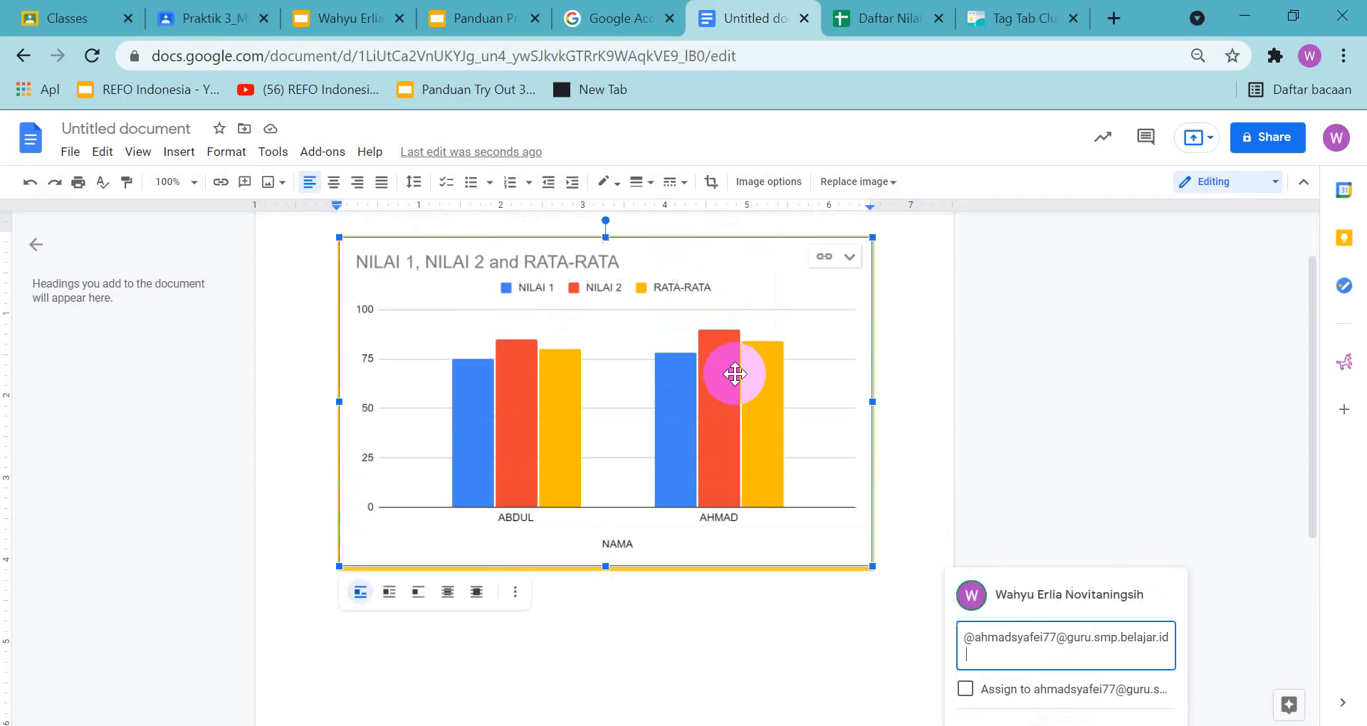
pyautogui.scroll(-1, 736, 374)
pyautogui.moveTo(1315, 438); pyautogui.dragTo(1296, 415)
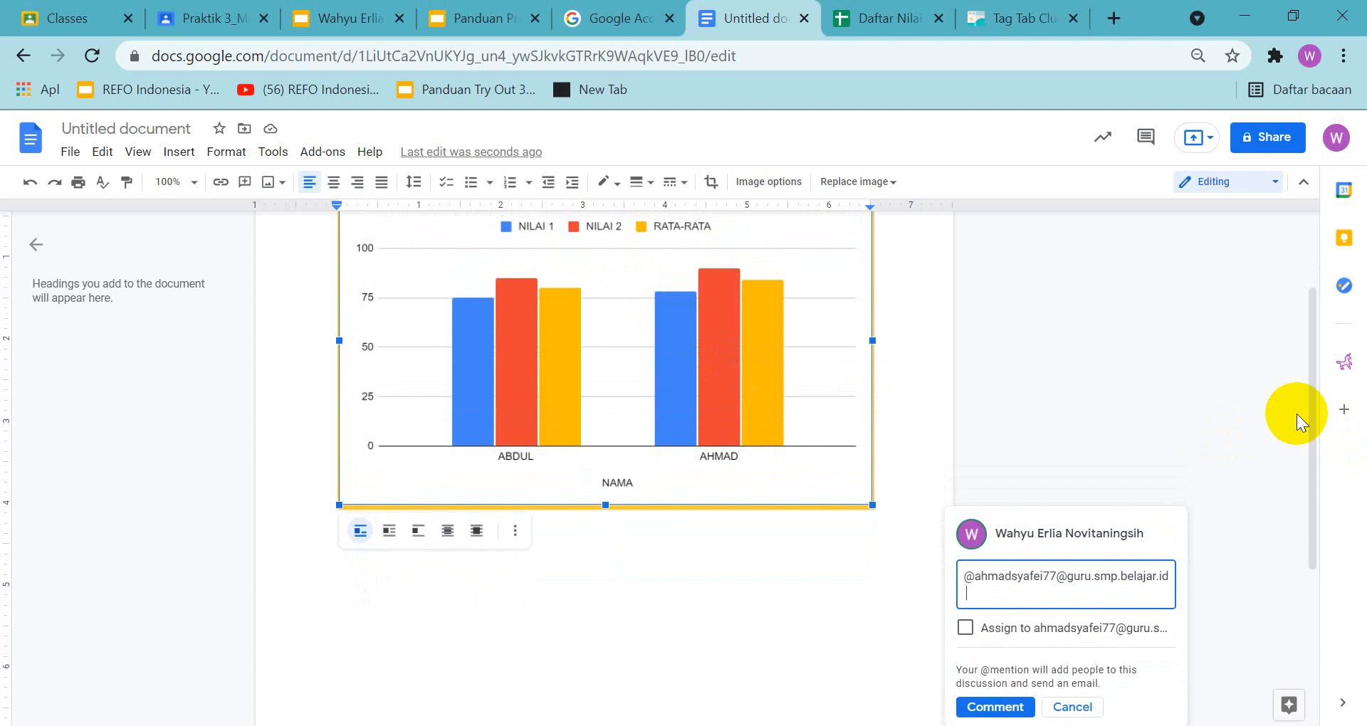
pyautogui.press('Print')
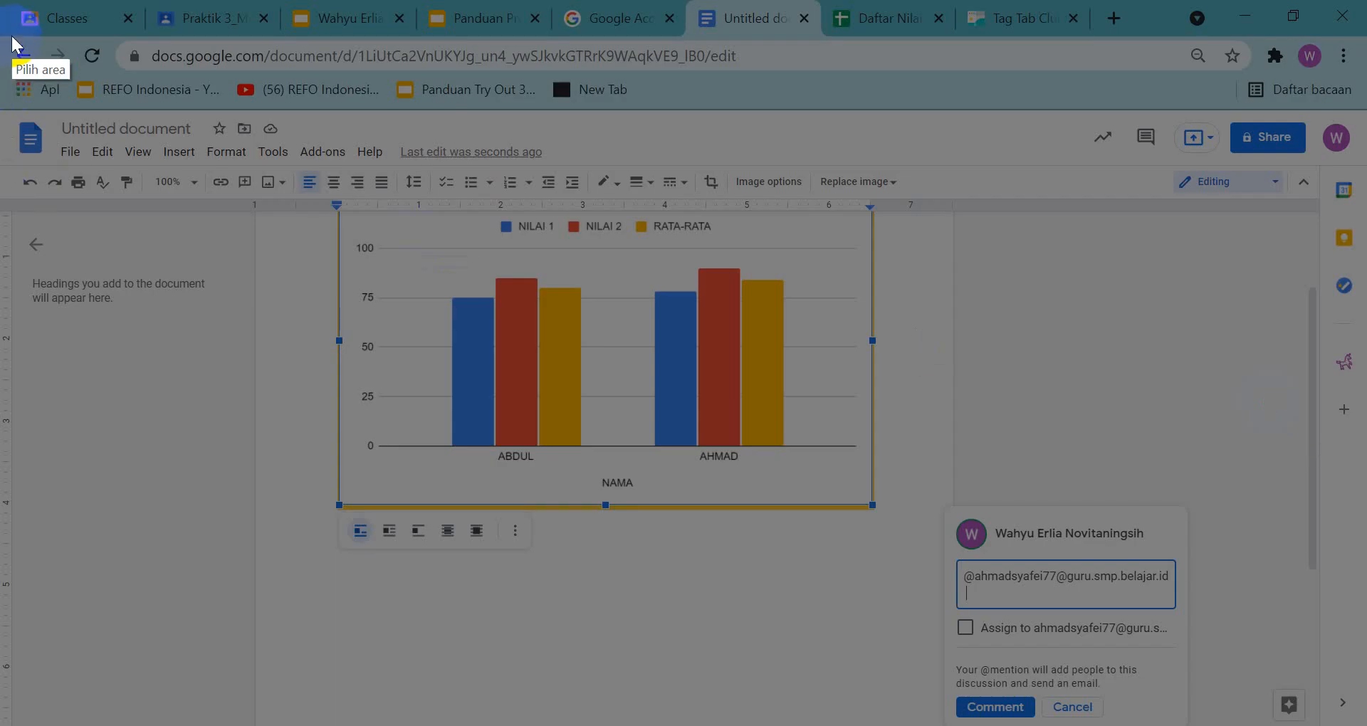
pyautogui.moveTo(11, 32)
pyautogui.mouseDown()
pyautogui.moveTo(1362, 688)
pyautogui.moveTo(1361, 721)
pyautogui.moveTo(1351, 716)
pyautogui.mouseUp()
pyautogui.hotkey('ctrl', 'c')
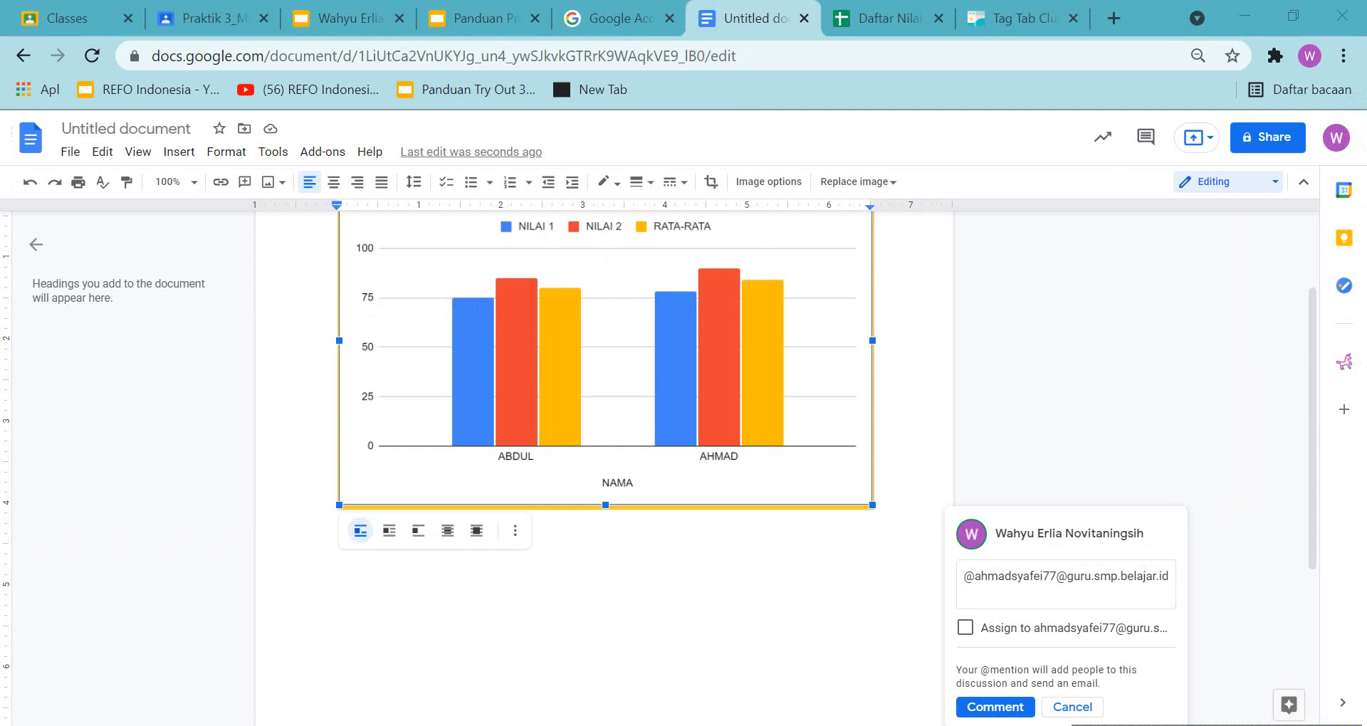
# Place the captured chart-comment screenshot on slide 27 of the answer presentation, centered below the heading
pyautogui.click(357, 18)
pyautogui.click(134, 512)
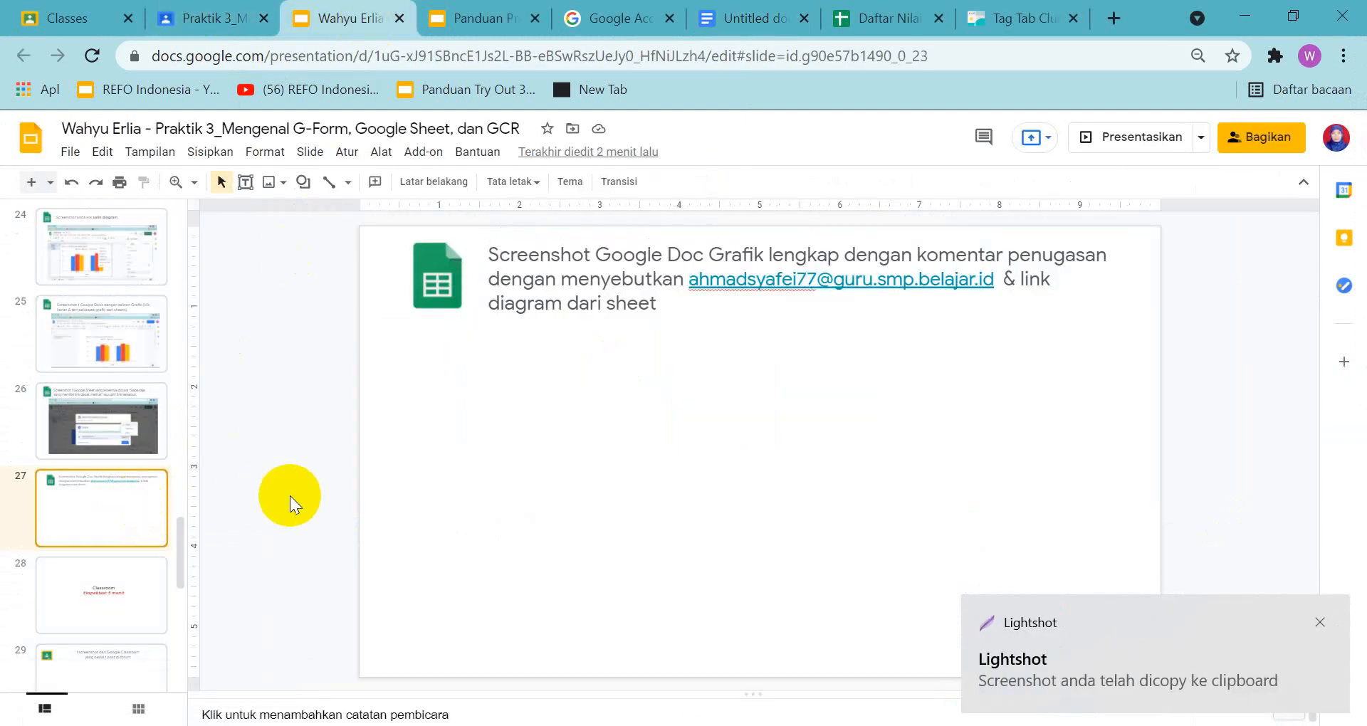
pyautogui.hotkey('ctrl', 'v')
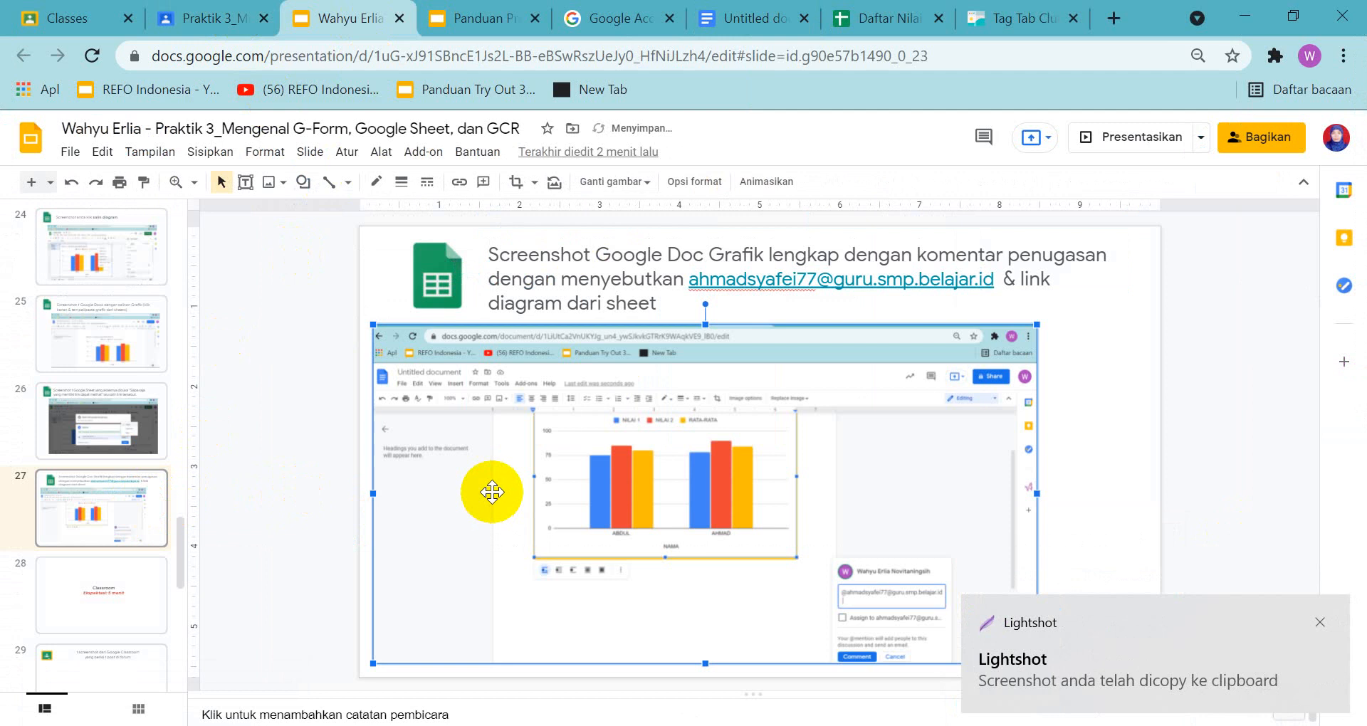
pyautogui.moveTo(426, 391); pyautogui.dragTo(509, 397)
pyautogui.click(391, 442)
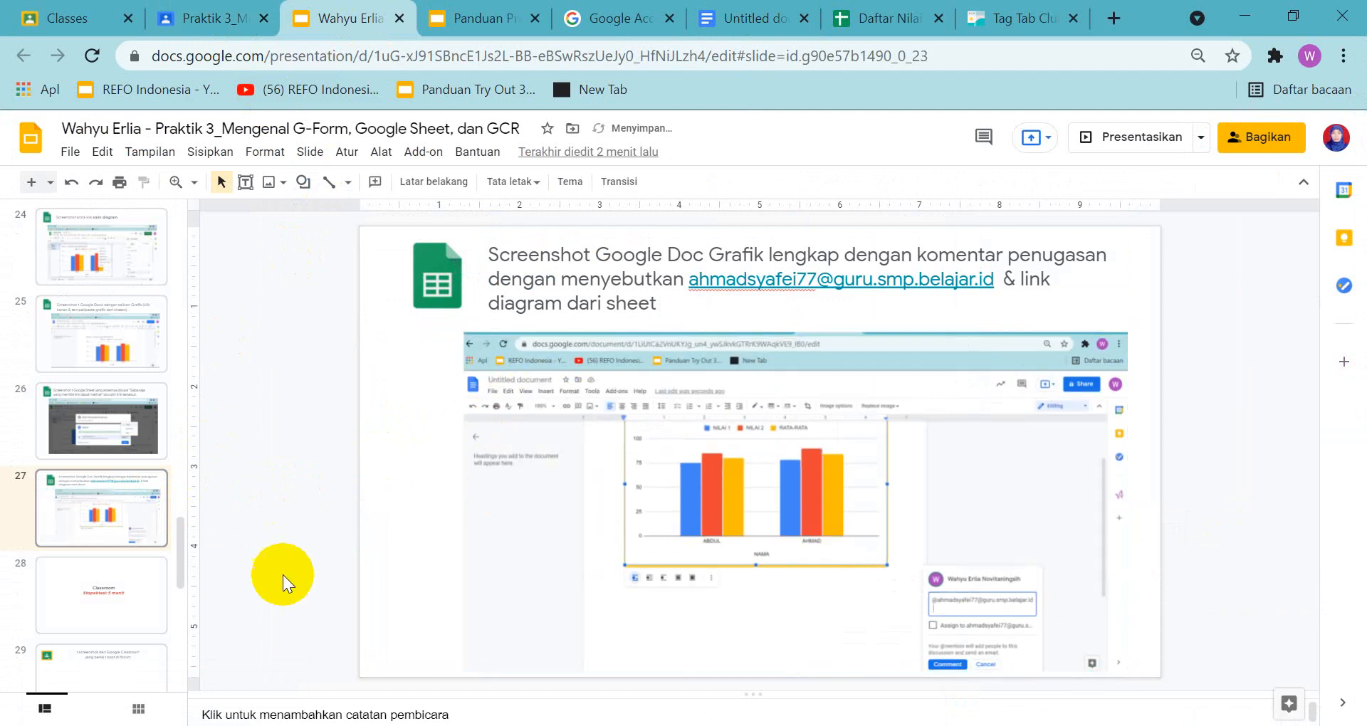
# Review the Classroom forum-post task on slide 29 and close the Daftar Nilai, untitled document and Tag Tab Club pages
pyautogui.click(44, 593)
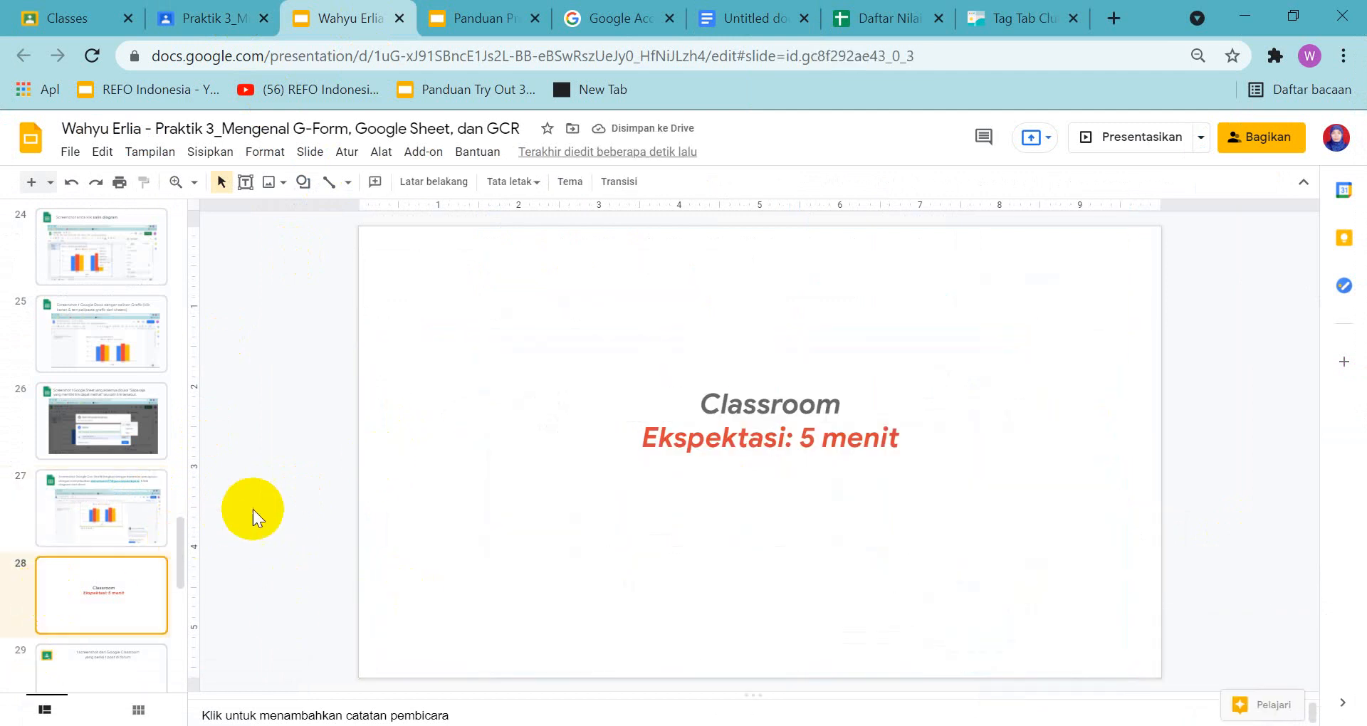
pyautogui.click(163, 650)
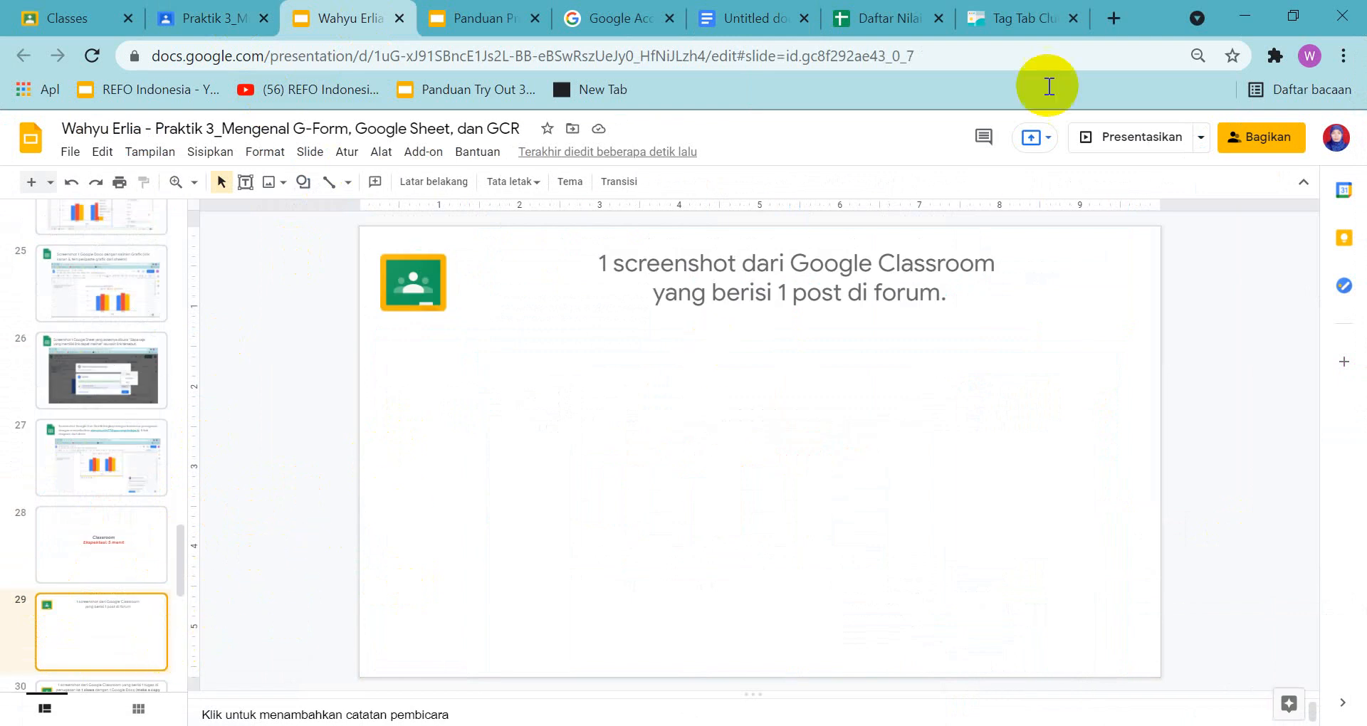
pyautogui.click(883, 23)
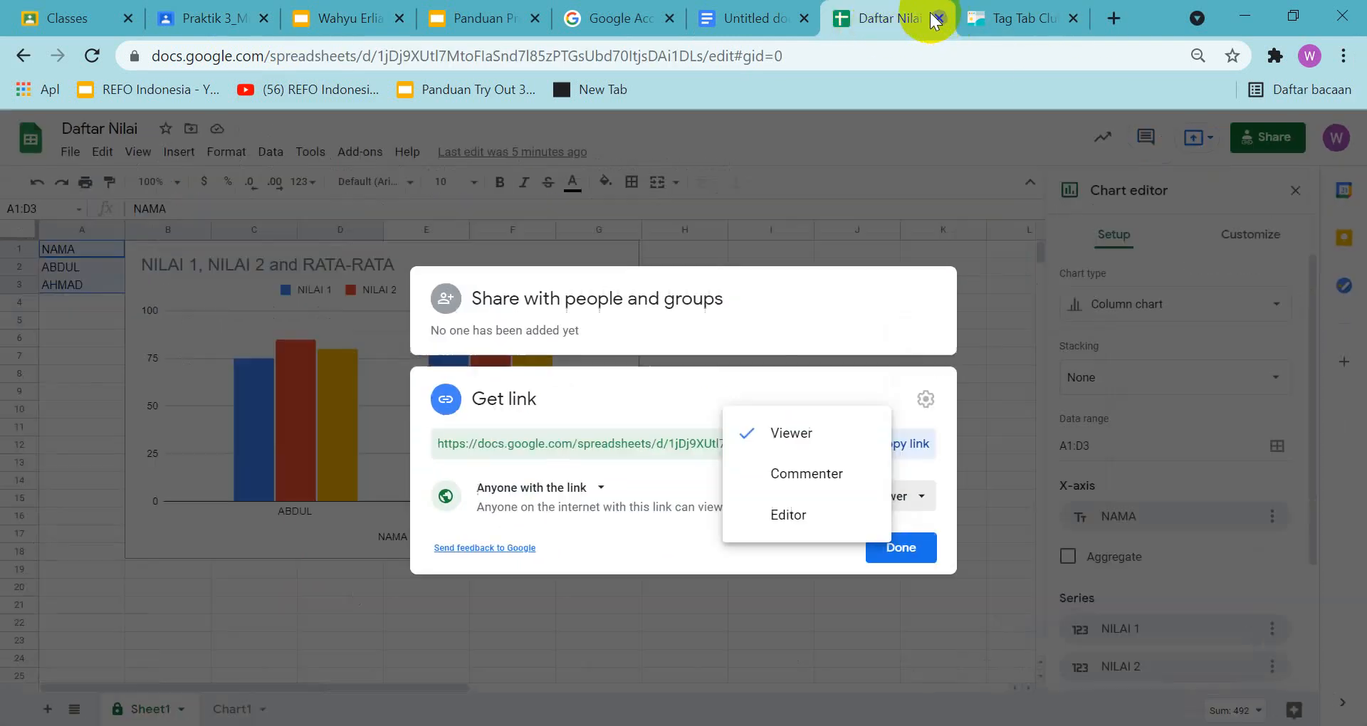
pyautogui.click(939, 18)
pyautogui.click(768, 21)
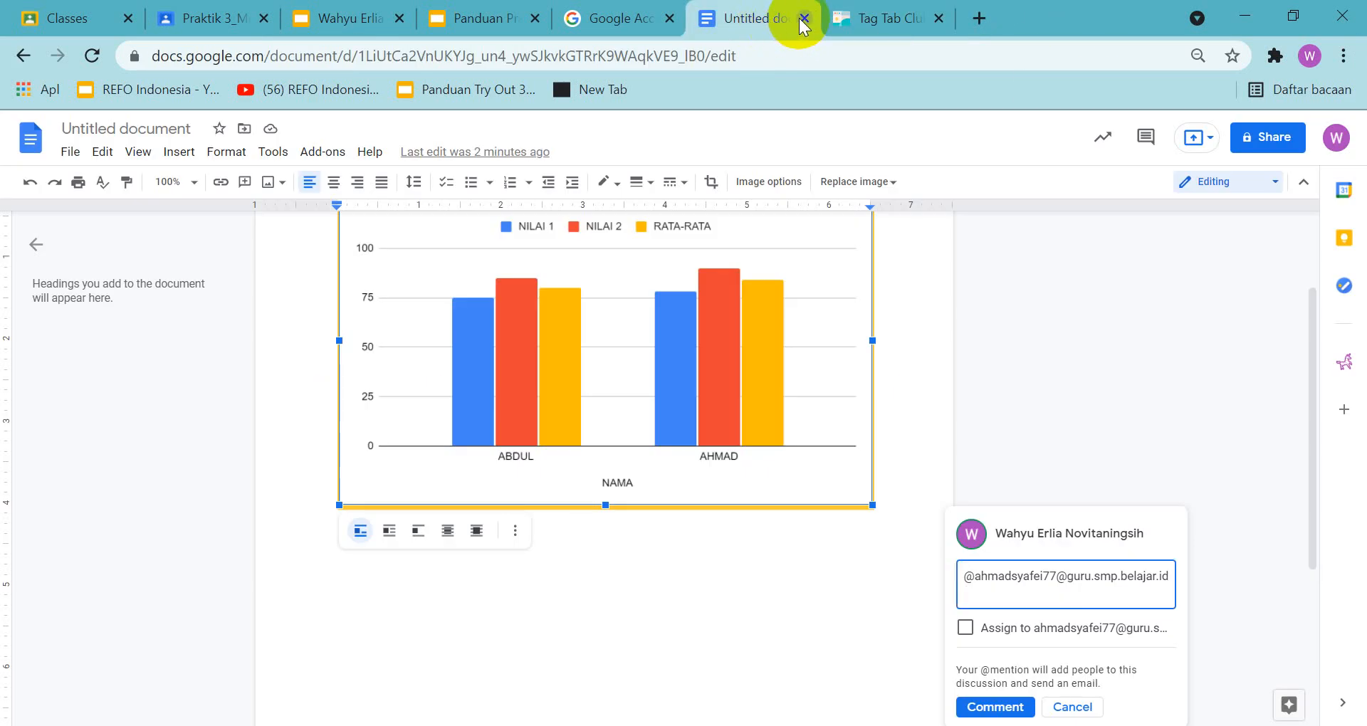
pyautogui.click(803, 19)
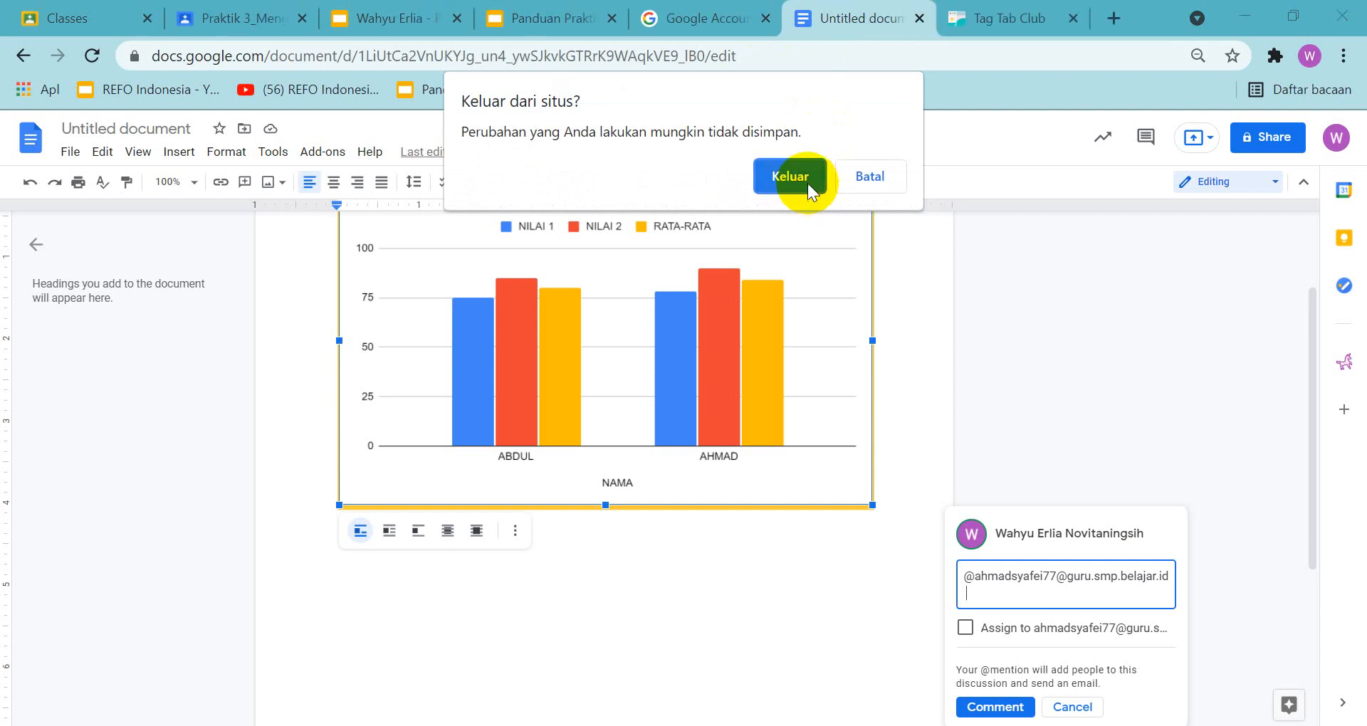
pyautogui.click(807, 182)
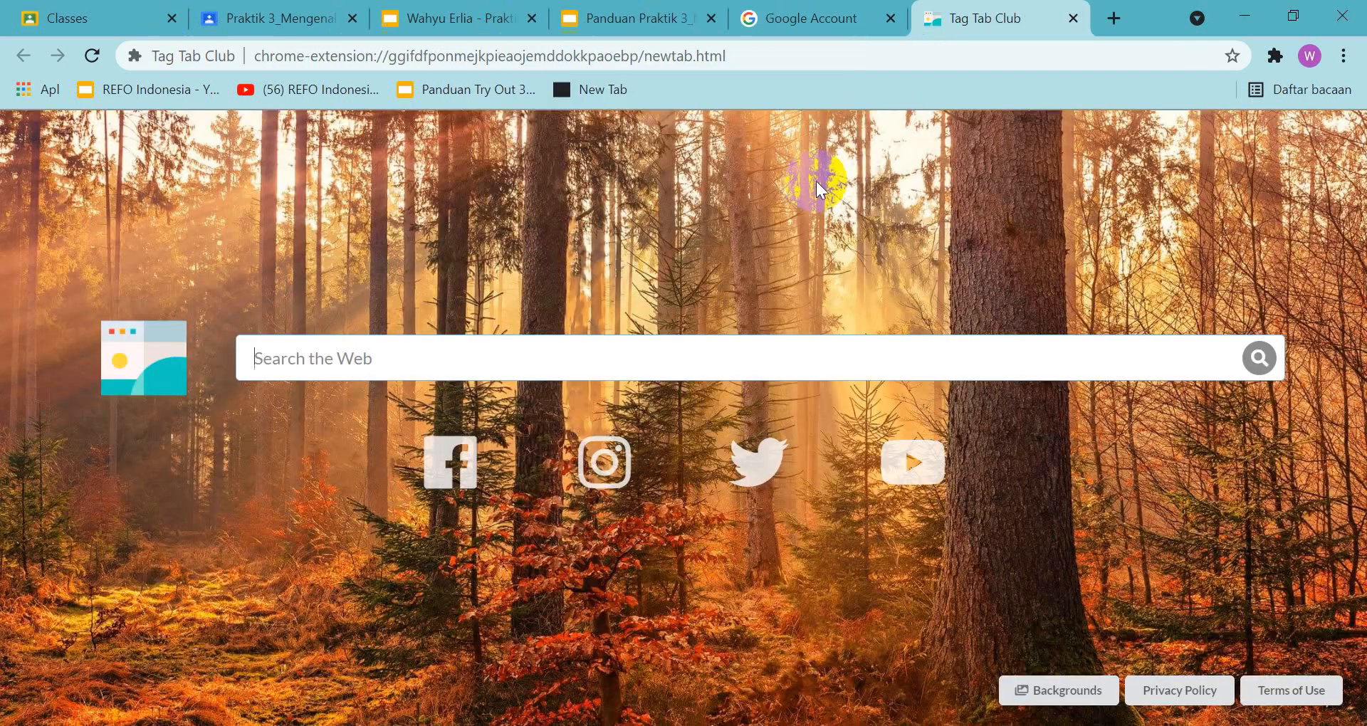
pyautogui.click(1073, 18)
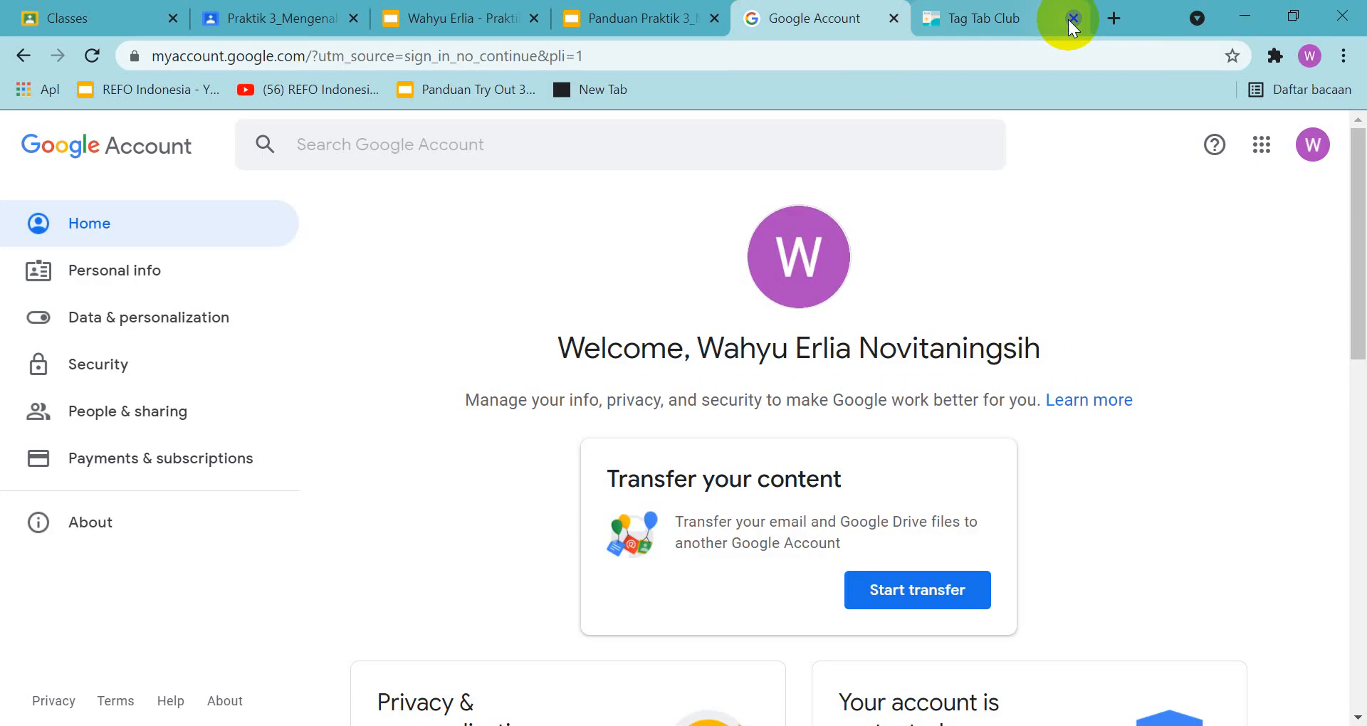
# Open Google Classroom and start creating a class named EXAM MATERIAL, following the slide 29 example in the guide
pyautogui.click(1262, 145)
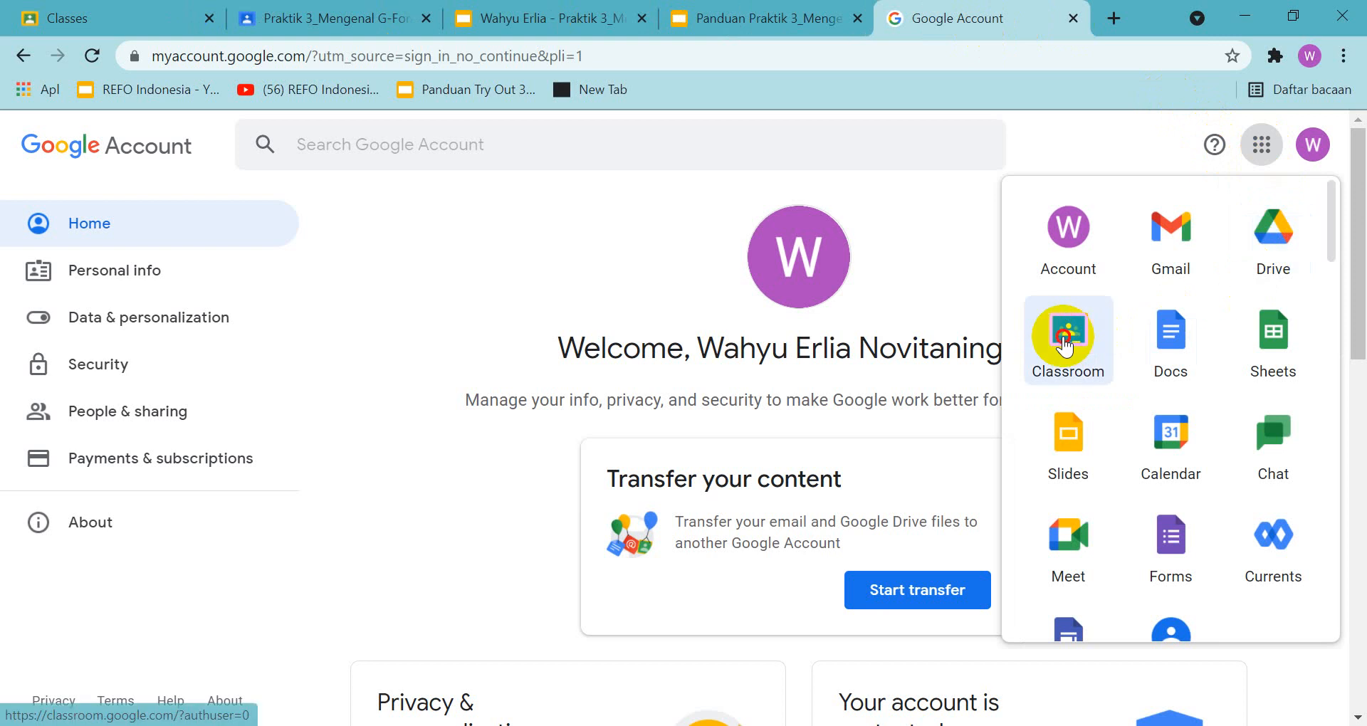
pyautogui.click(1065, 336)
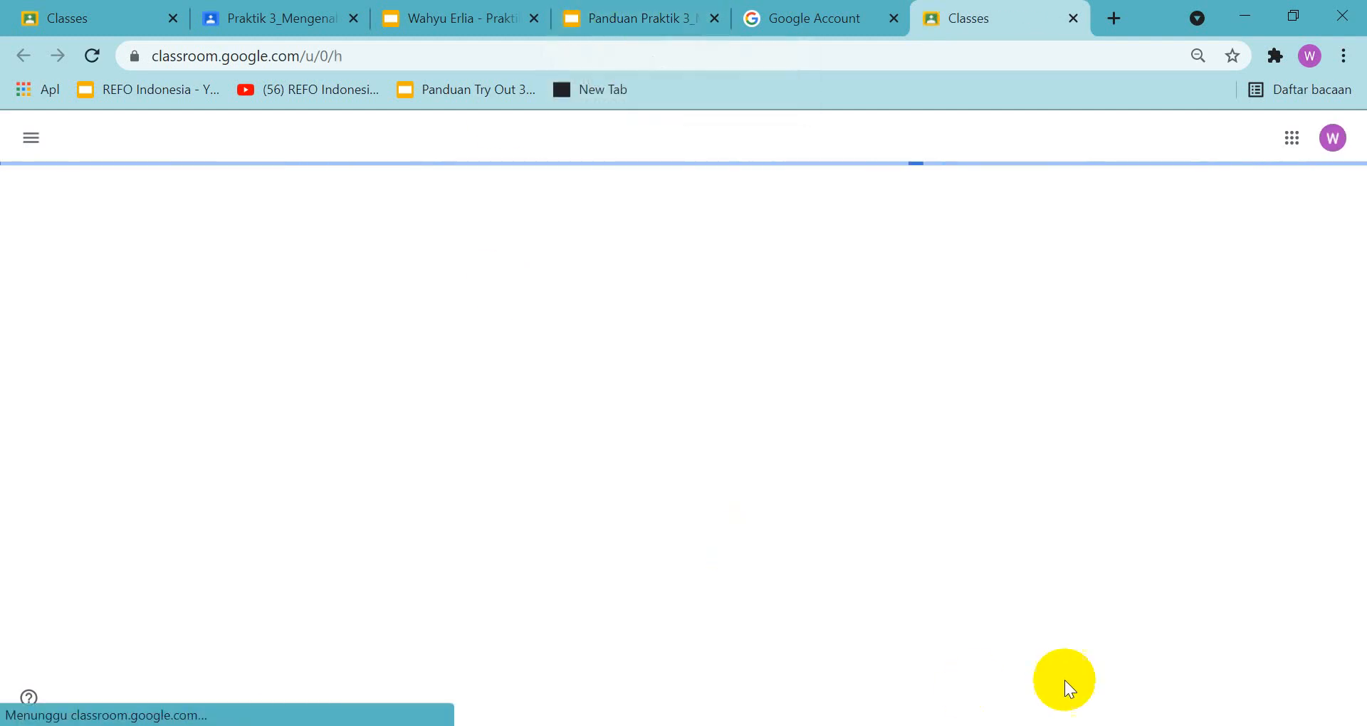
pyautogui.click(1247, 138)
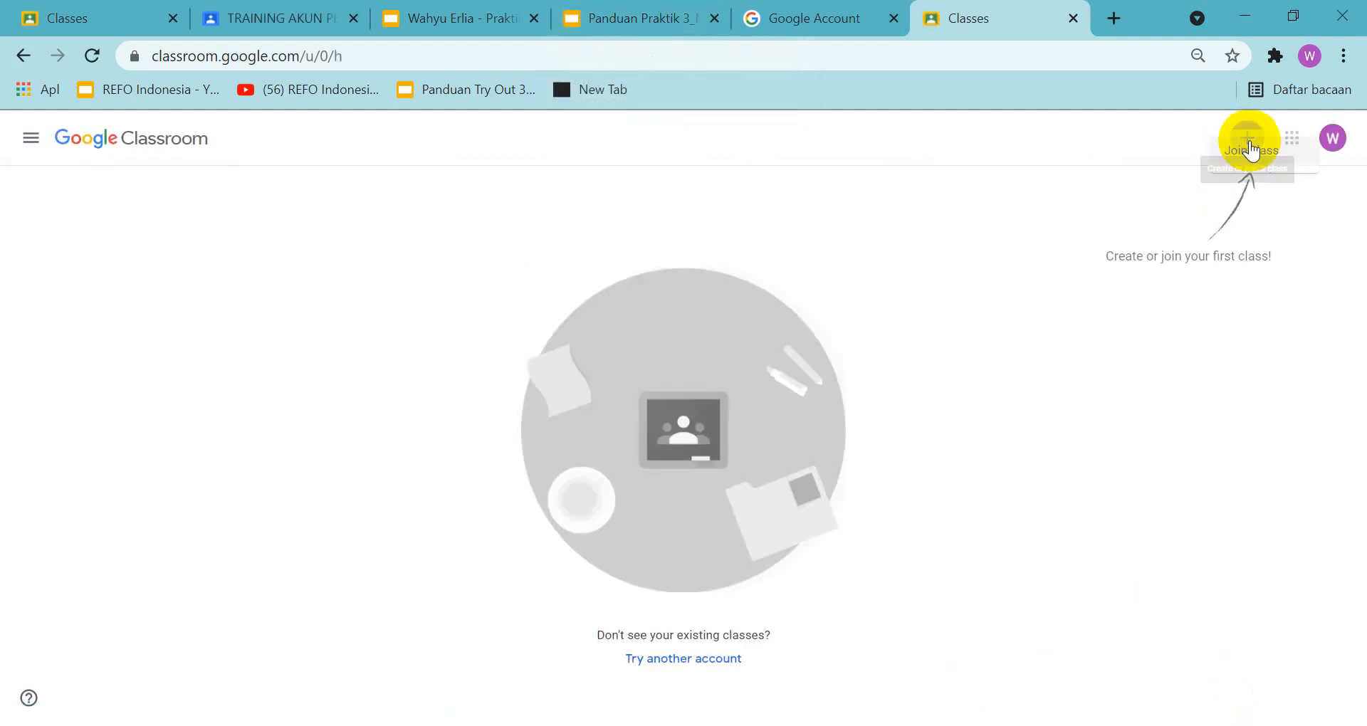
pyautogui.click(1185, 207)
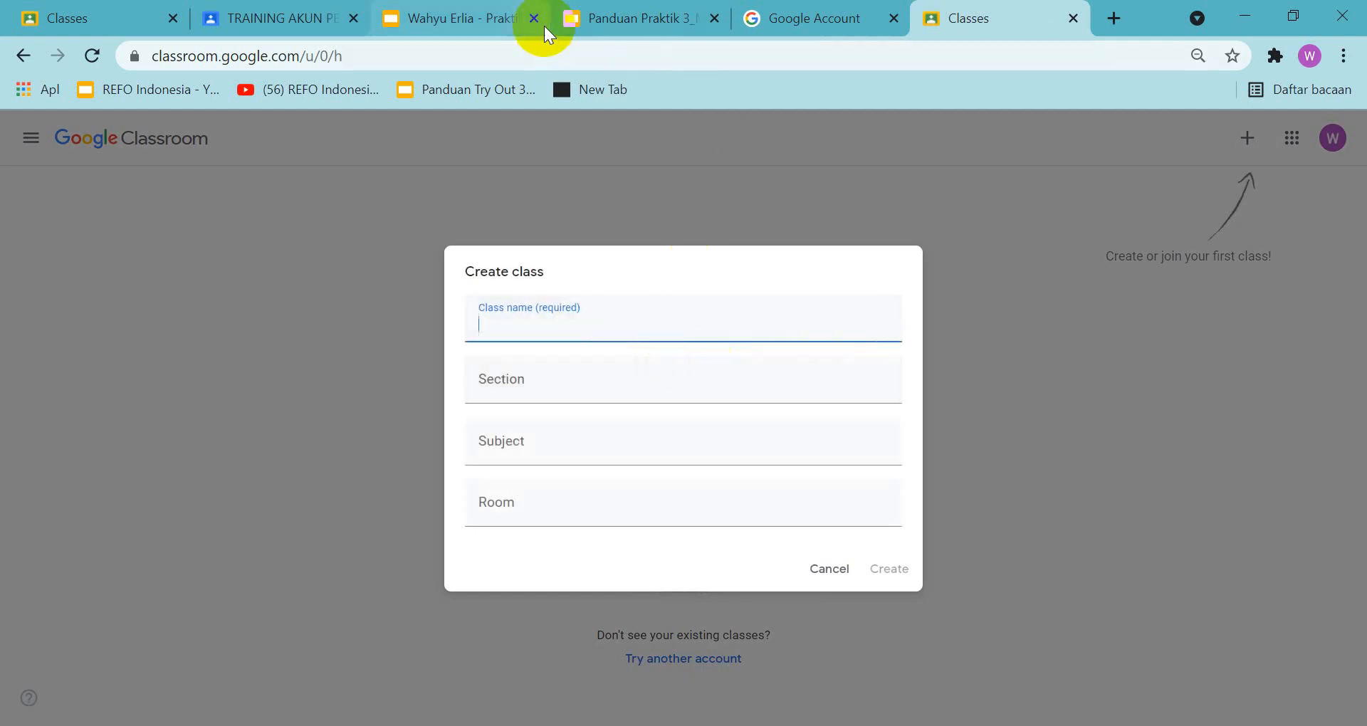
pyautogui.click(649, 22)
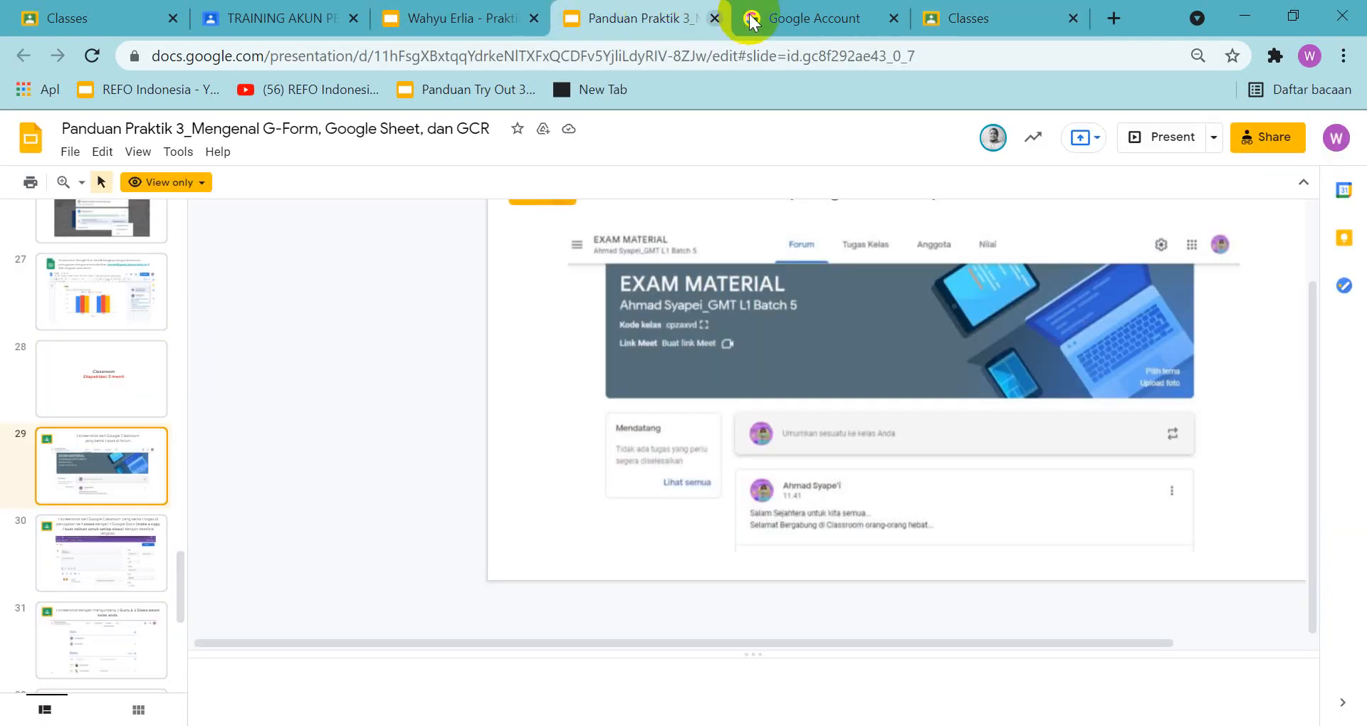
pyautogui.click(950, 18)
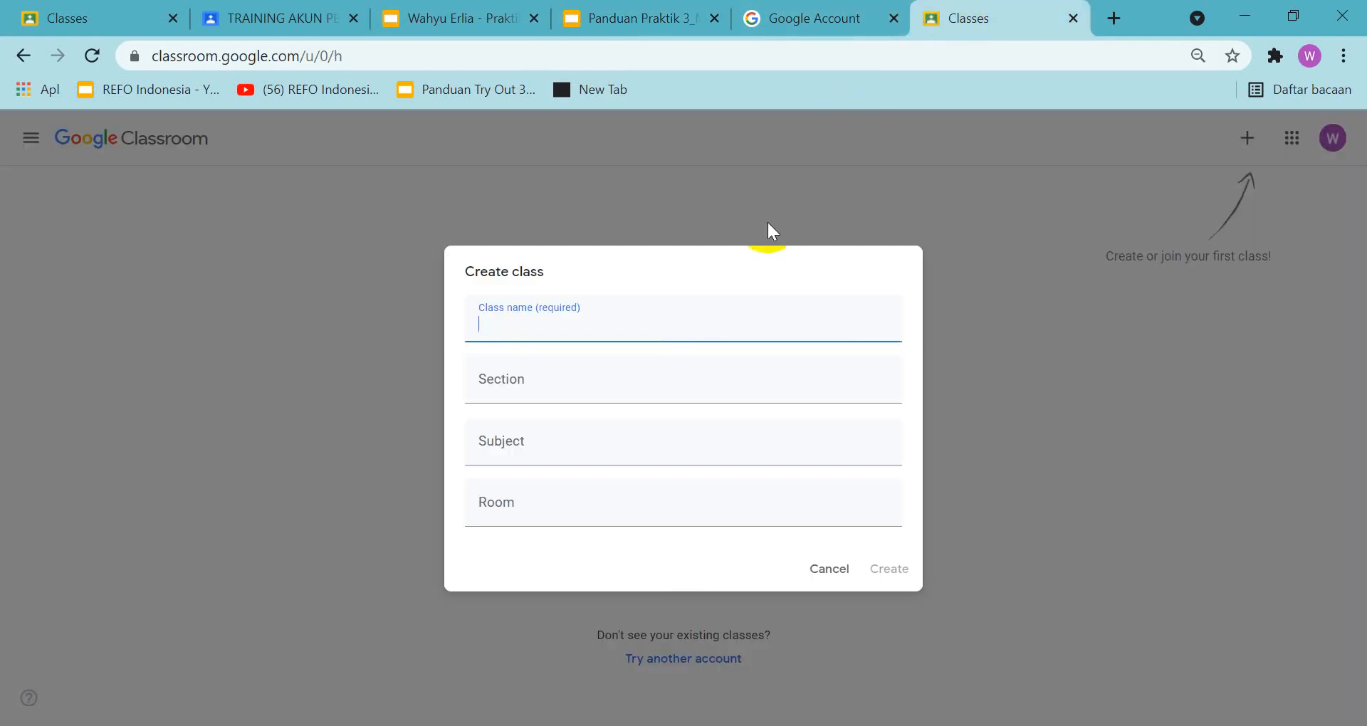
pyautogui.write('EXAM MATERIAL')
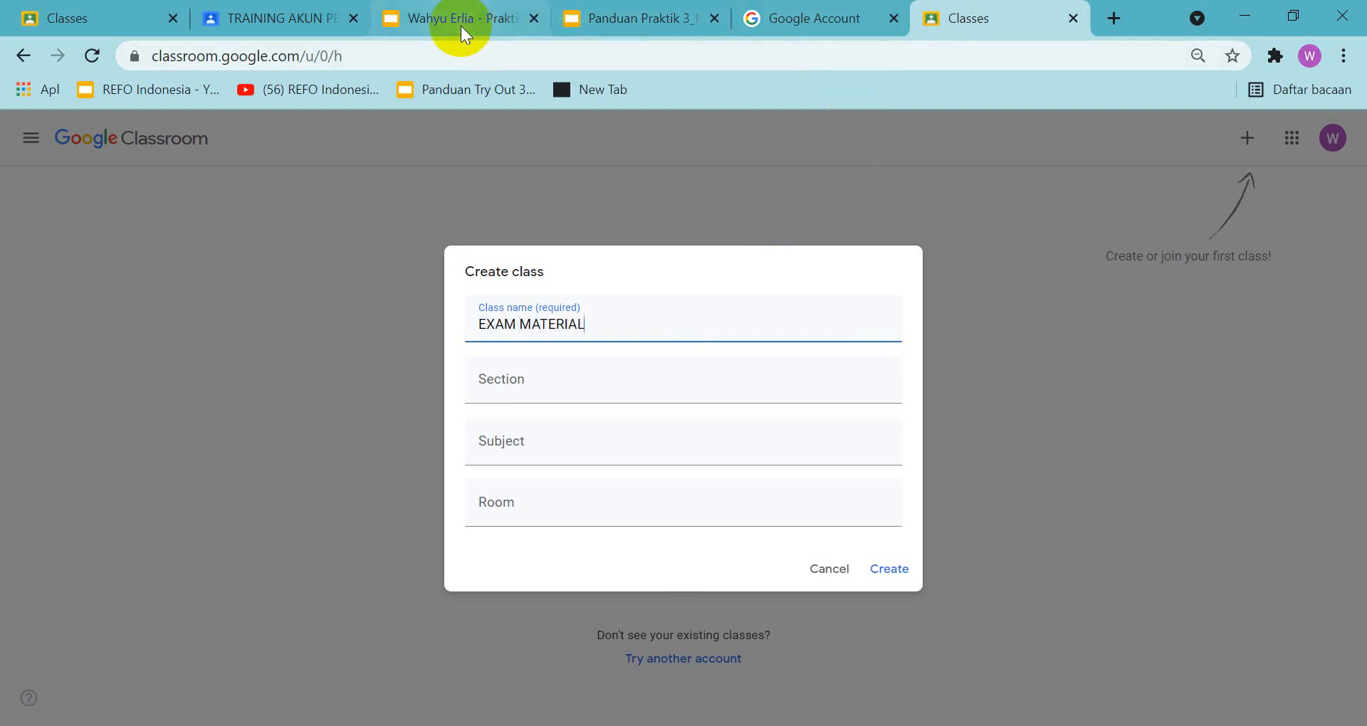
# Check the guide's class header, enter the teacher's name as the section, and create the class
pyautogui.click(633, 13)
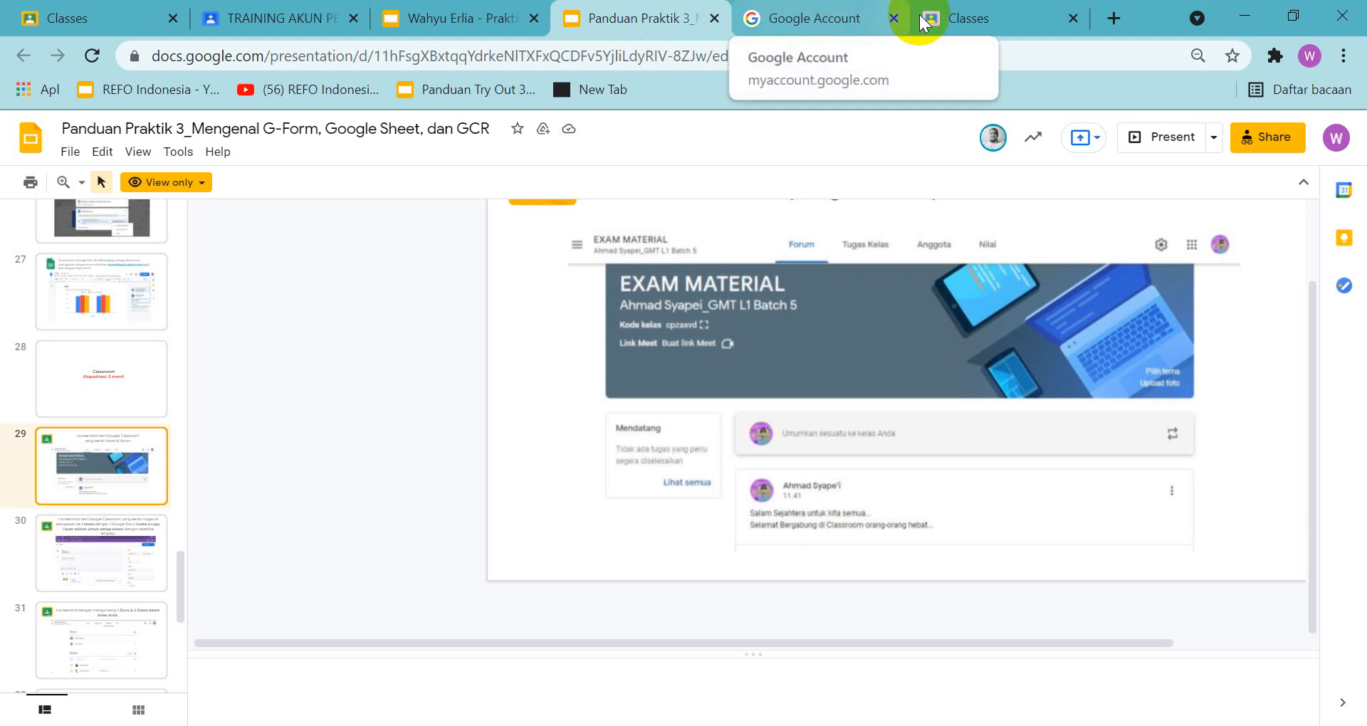
pyautogui.click(975, 22)
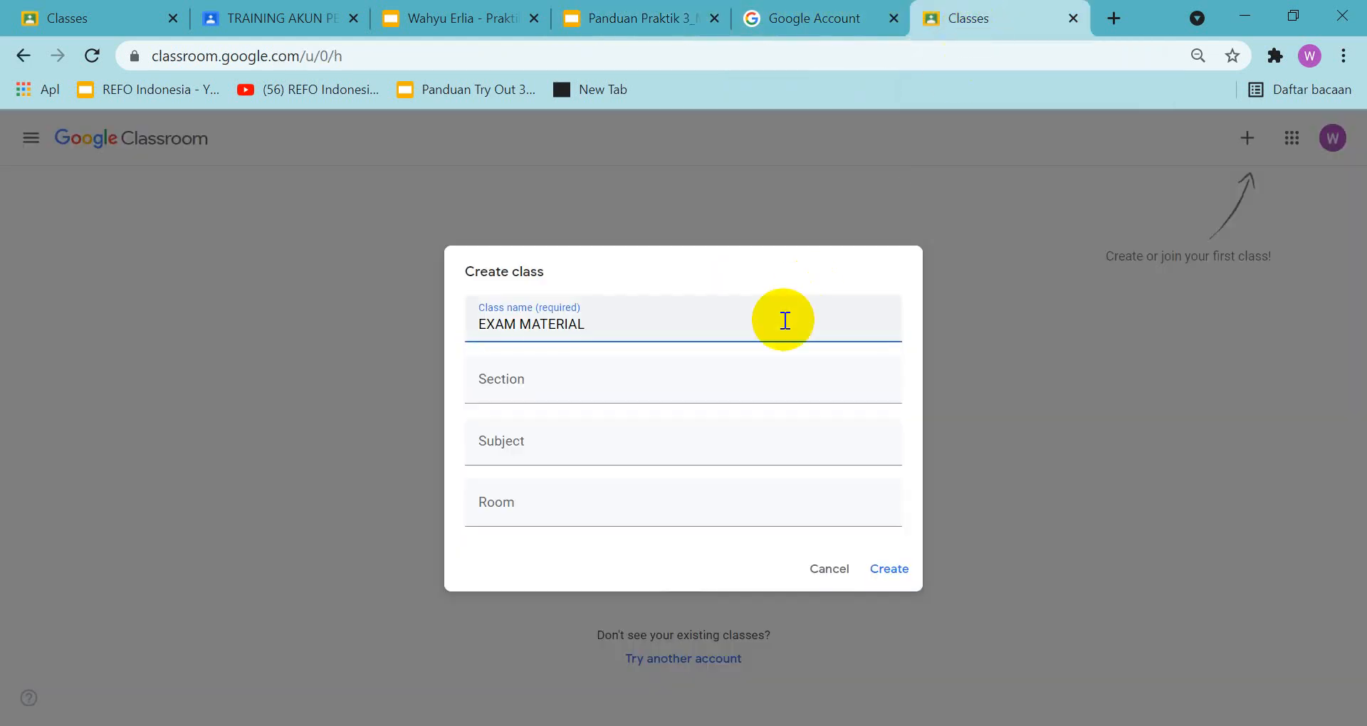
pyautogui.click(674, 395)
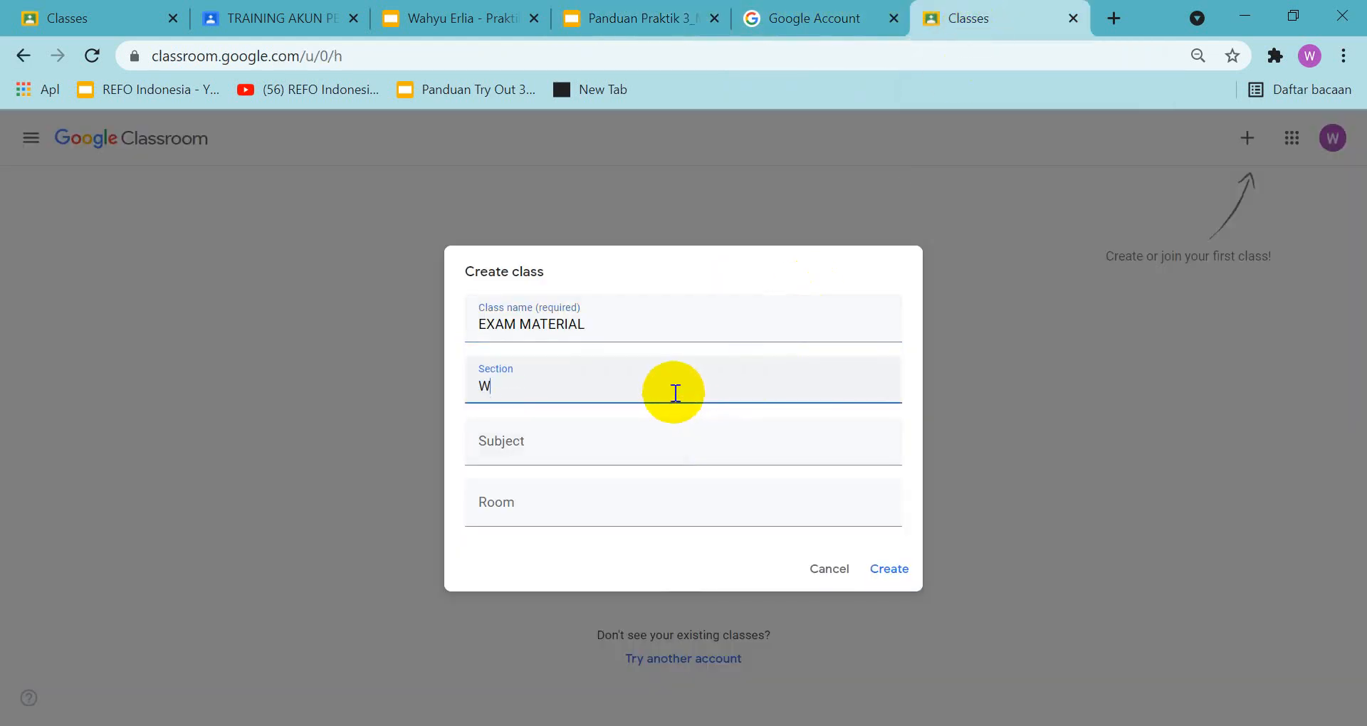
pyautogui.click(895, 571)
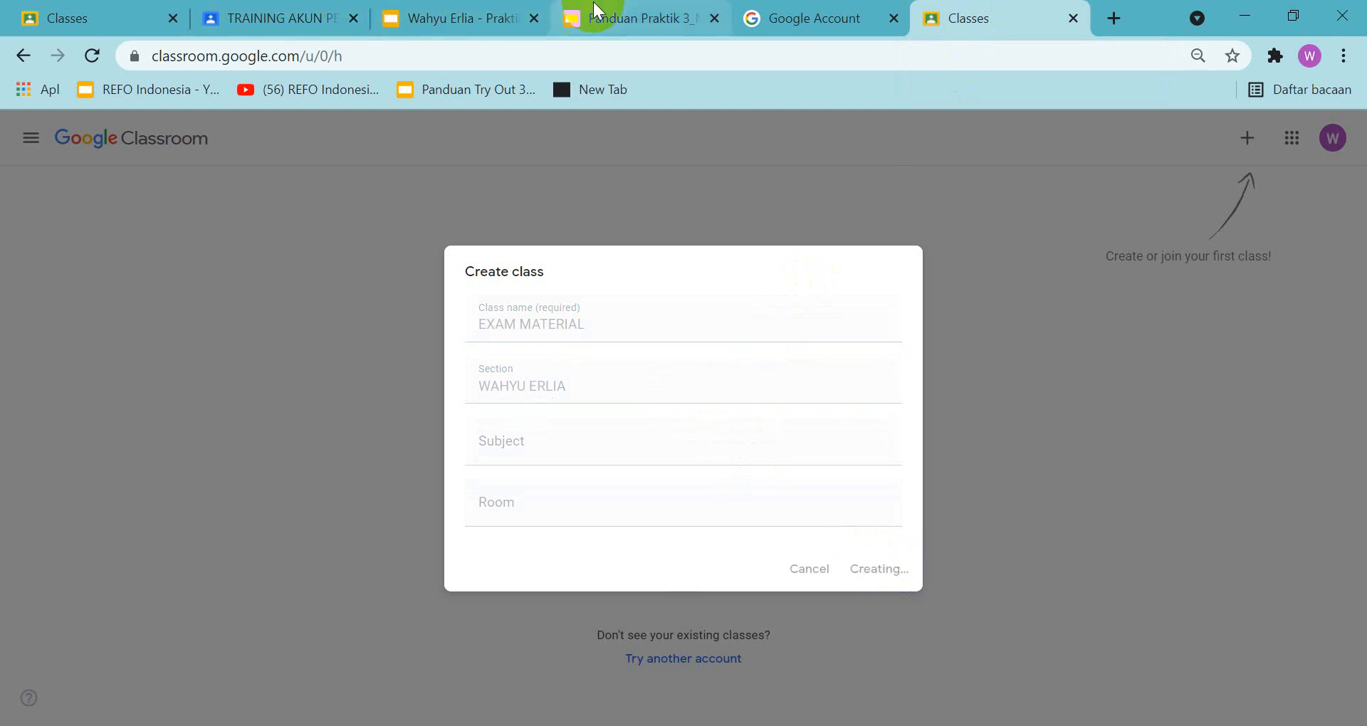
# Dismiss the student invitation tip in the new class and check the forum post example in the guide
pyautogui.click(611, 18)
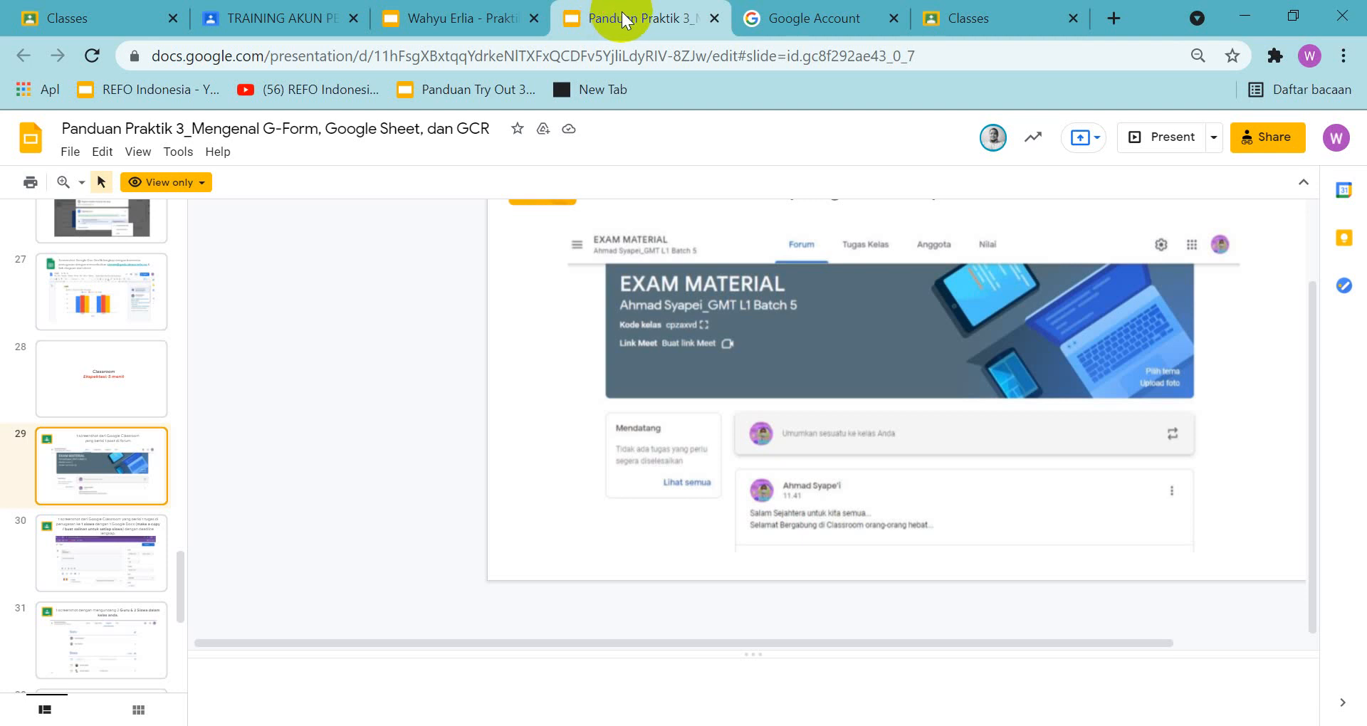
pyautogui.click(1028, 19)
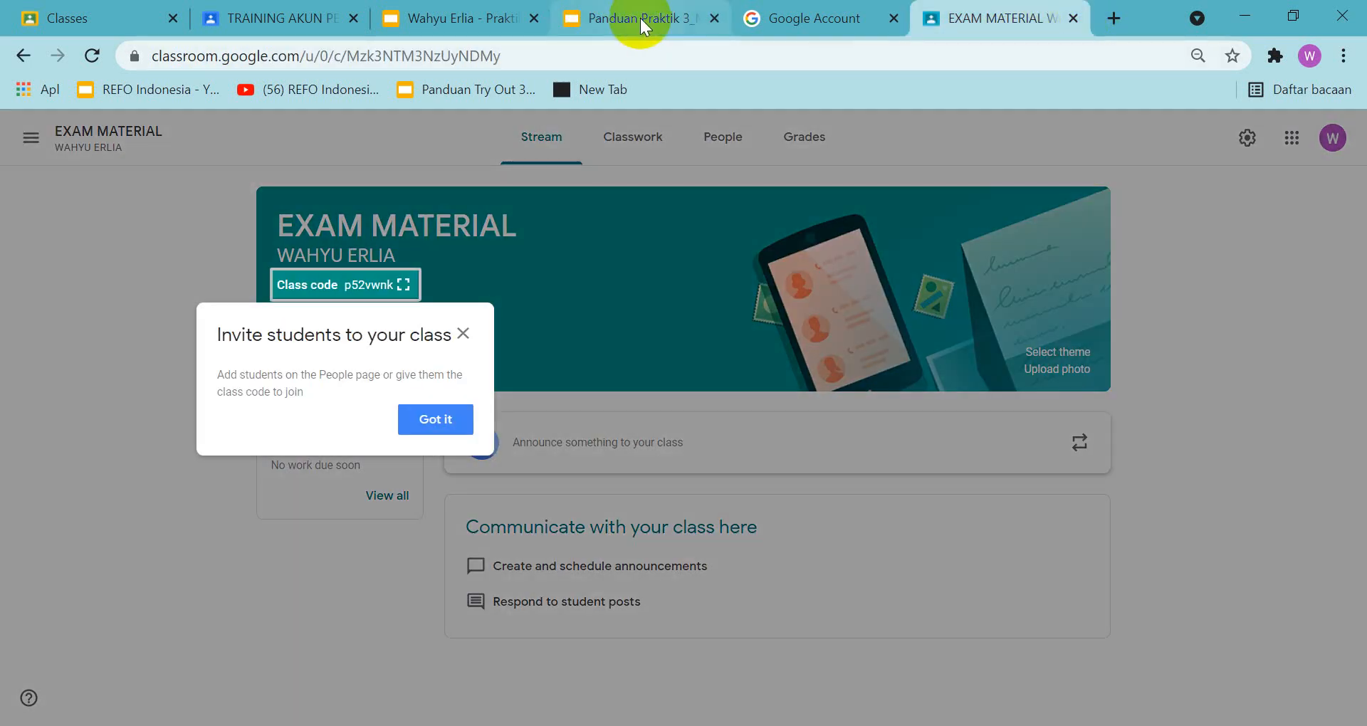
pyautogui.click(436, 424)
pyautogui.click(660, 23)
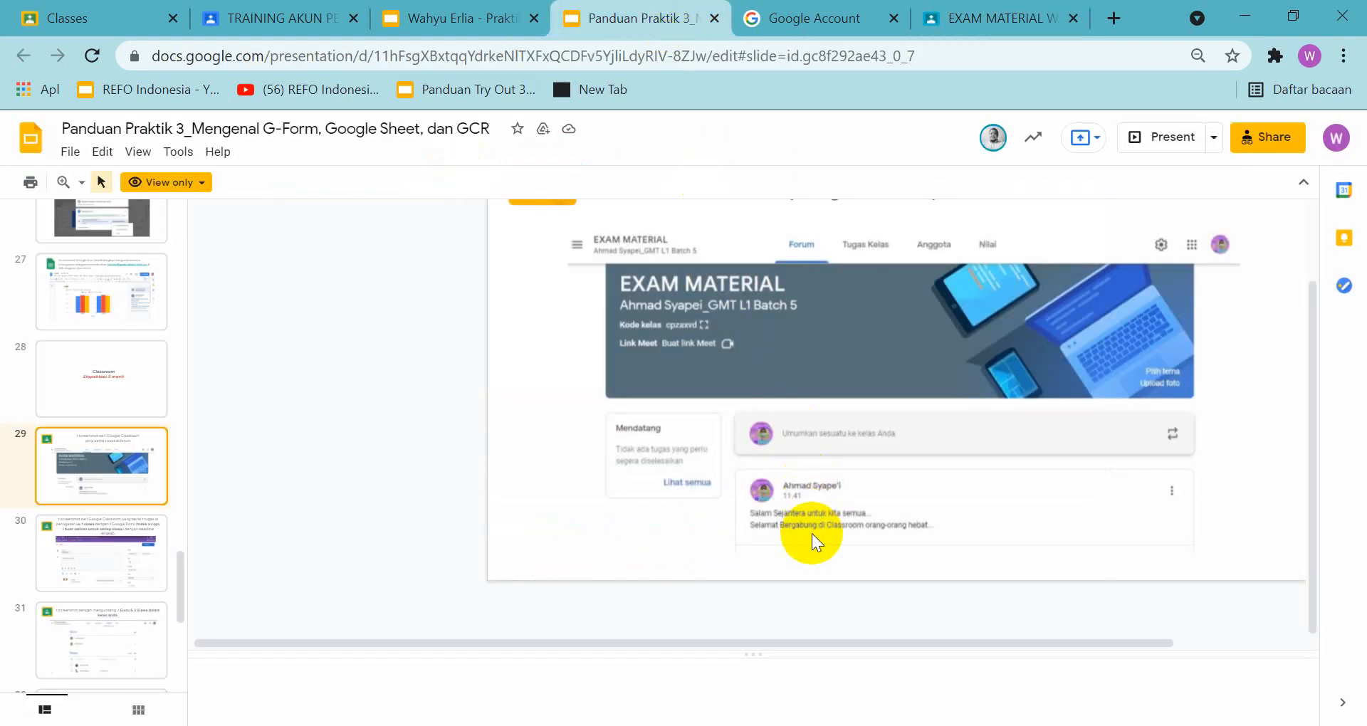
pyautogui.click(961, 18)
# Write a class announcement for all students reading "Assalaamu'alaikum Wr. Wb." with "Selamat Datang" on the second line
pyautogui.click(642, 441)
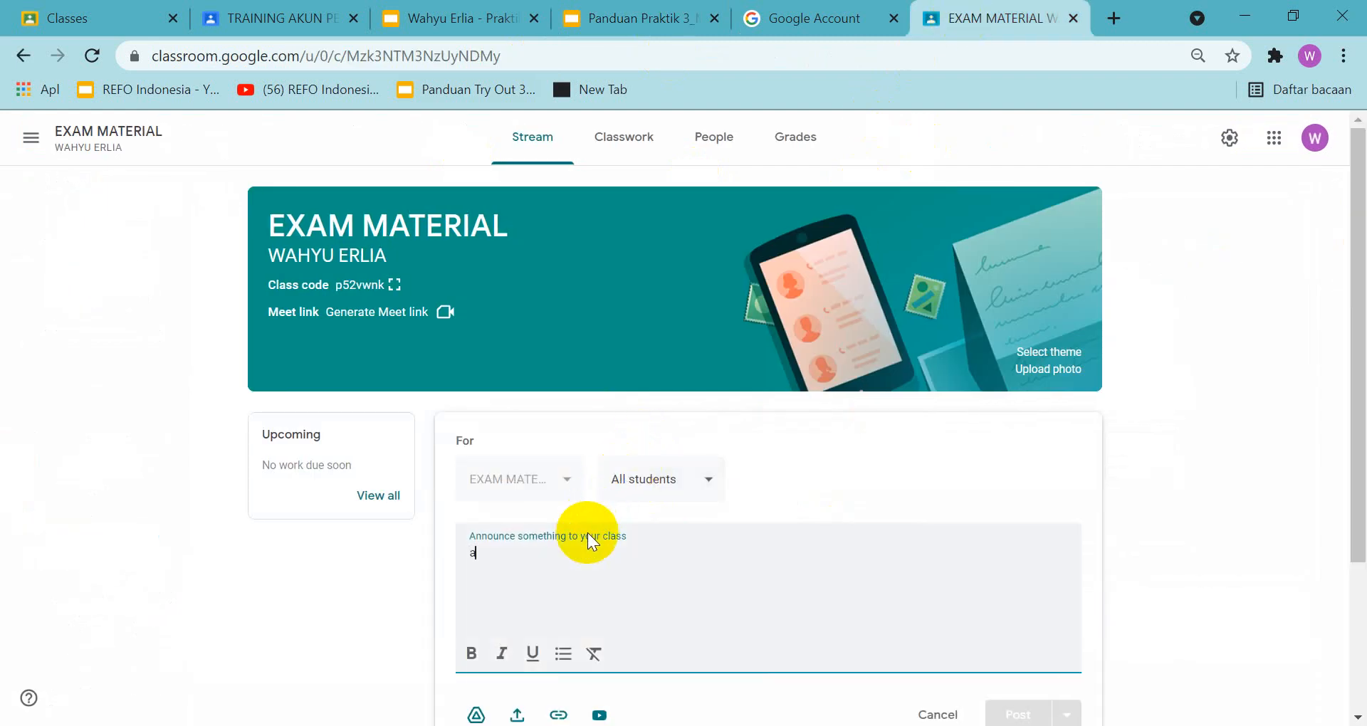
pyautogui.write('Assal')
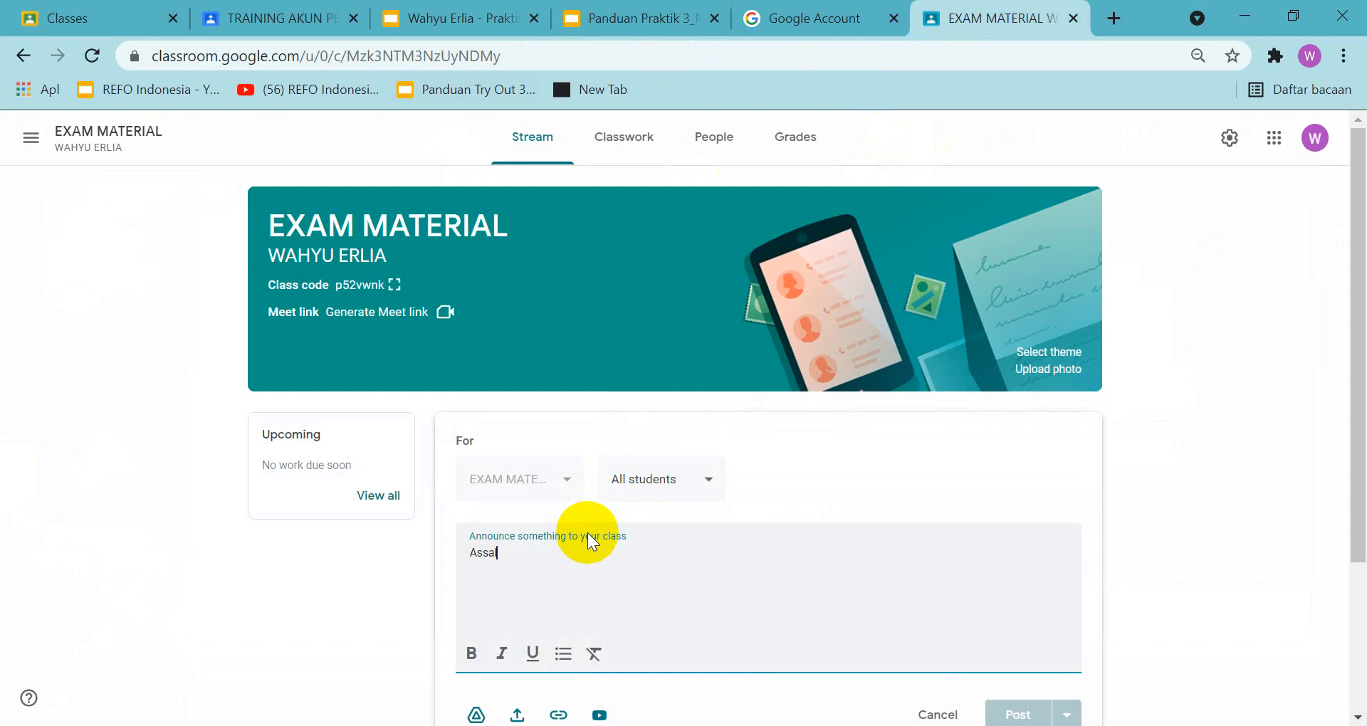
pyautogui.write("aamu'alaikum Wr")
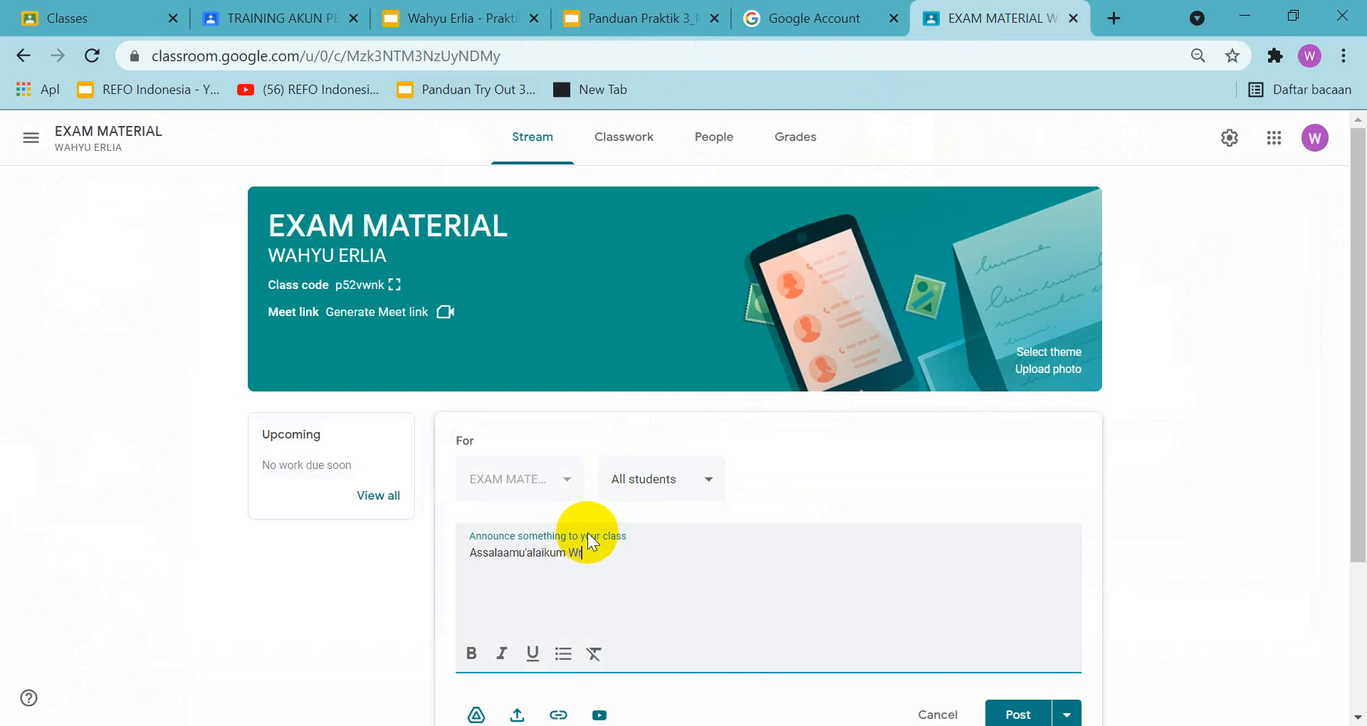
pyautogui.write('. Wb.')
pyautogui.press('Return')
pyautogui.write('Selamat Darang')
pyautogui.press('BackSpace')
pyautogui.press('BackSpace')
pyautogui.press('BackSpace')
pyautogui.write('tang')
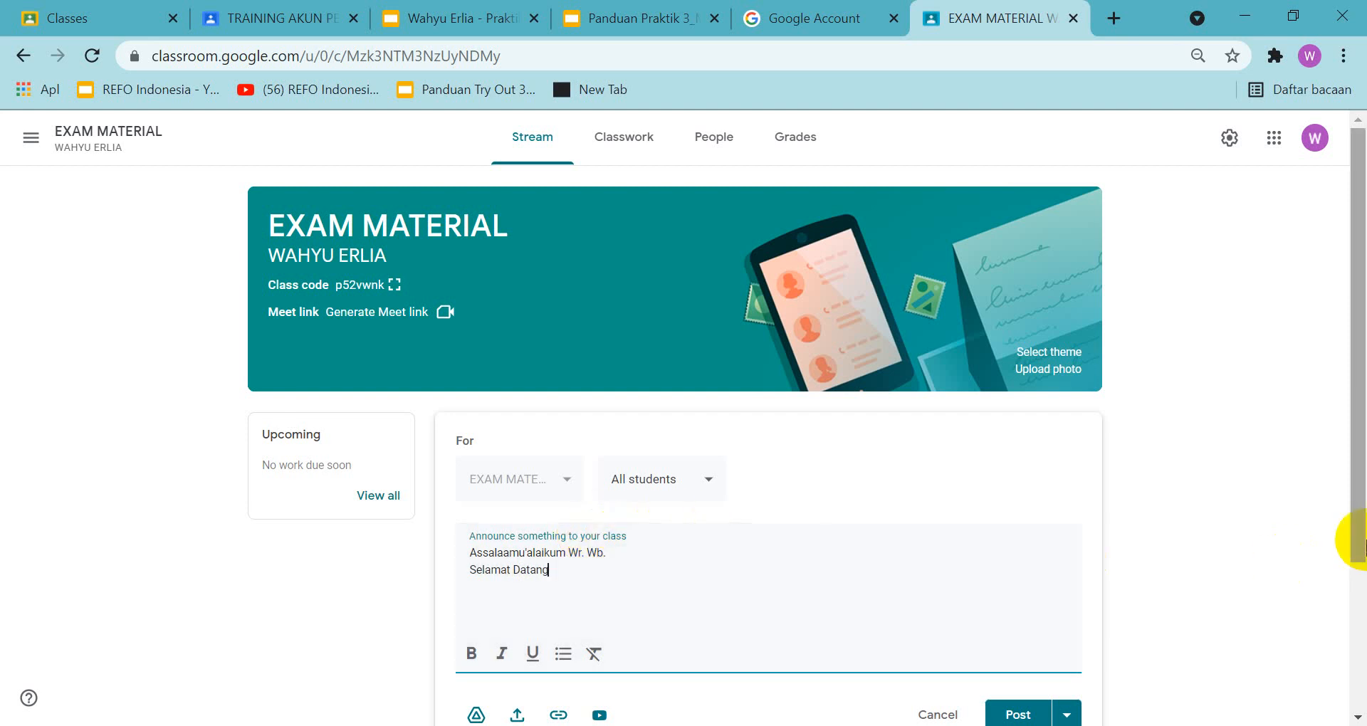
pyautogui.press('Print')
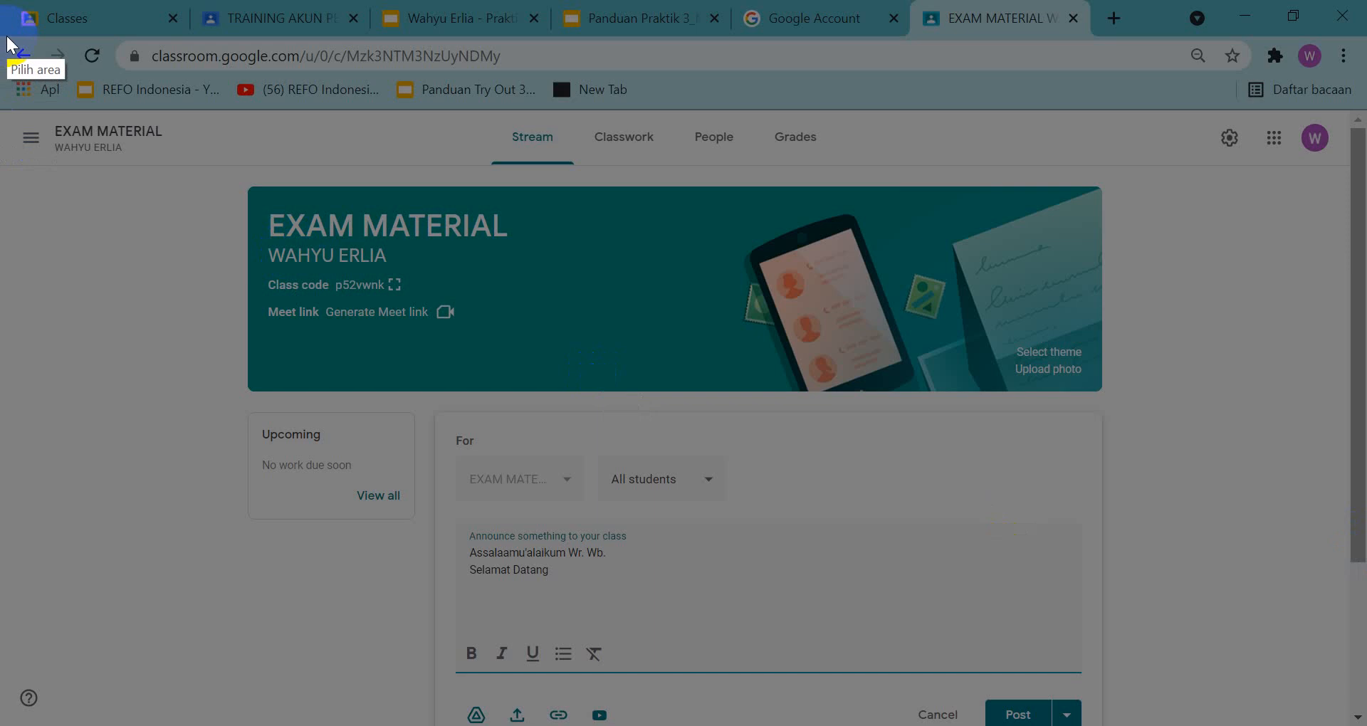
pyautogui.moveTo(7, 33); pyautogui.dragTo(280, 114)
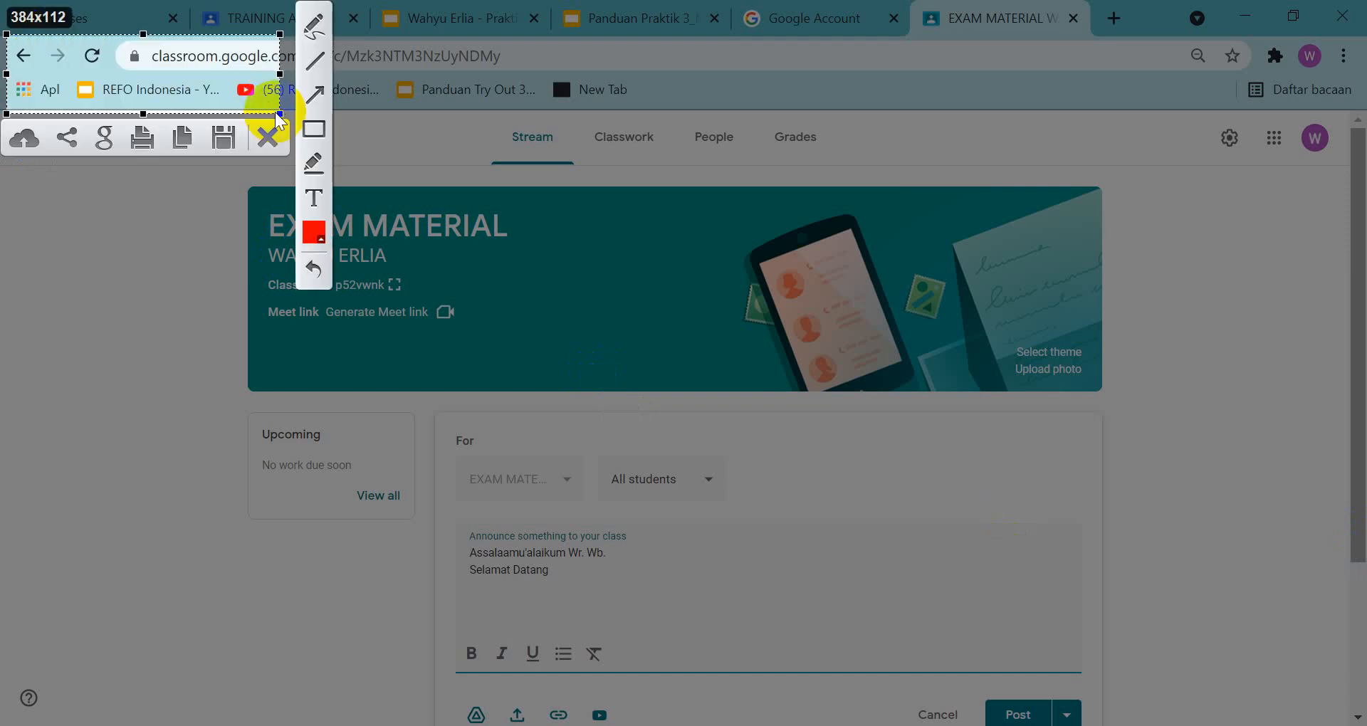
pyautogui.press('Escape')
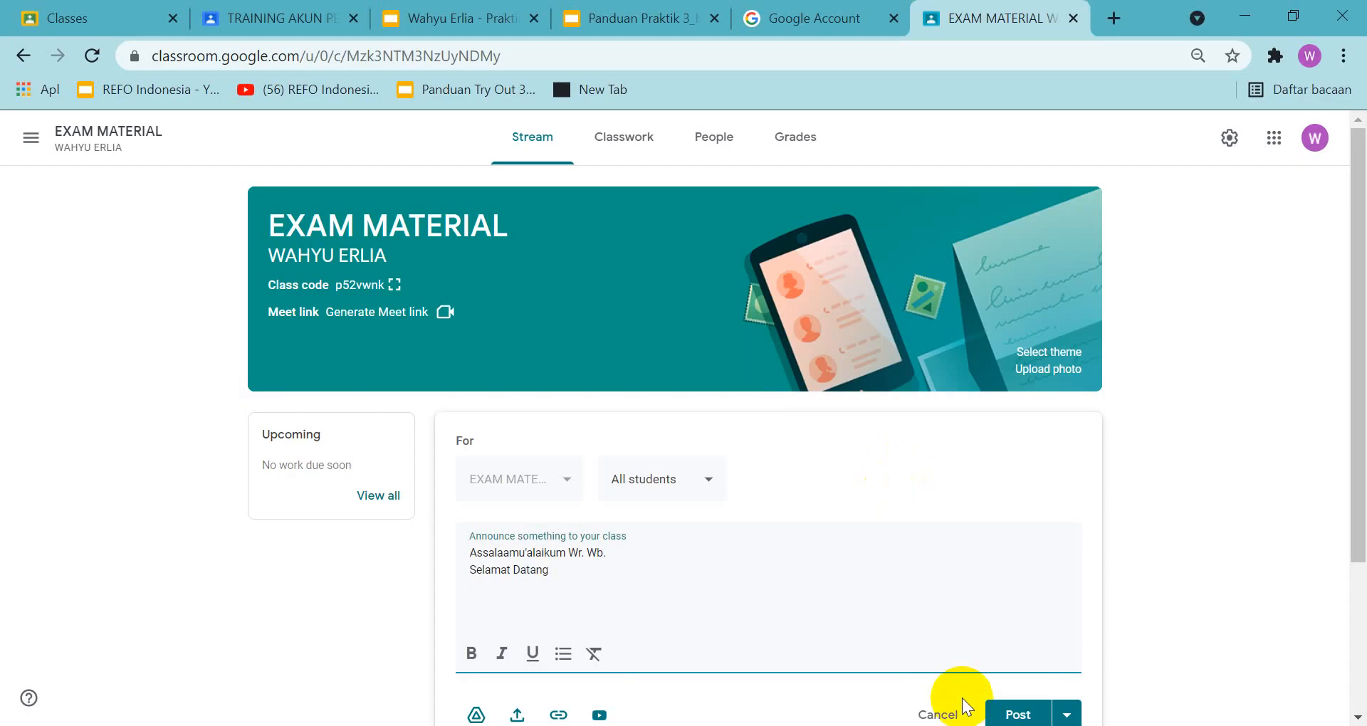
# Post the announcement and copy a screenshot of the whole class stream page
pyautogui.click(1008, 709)
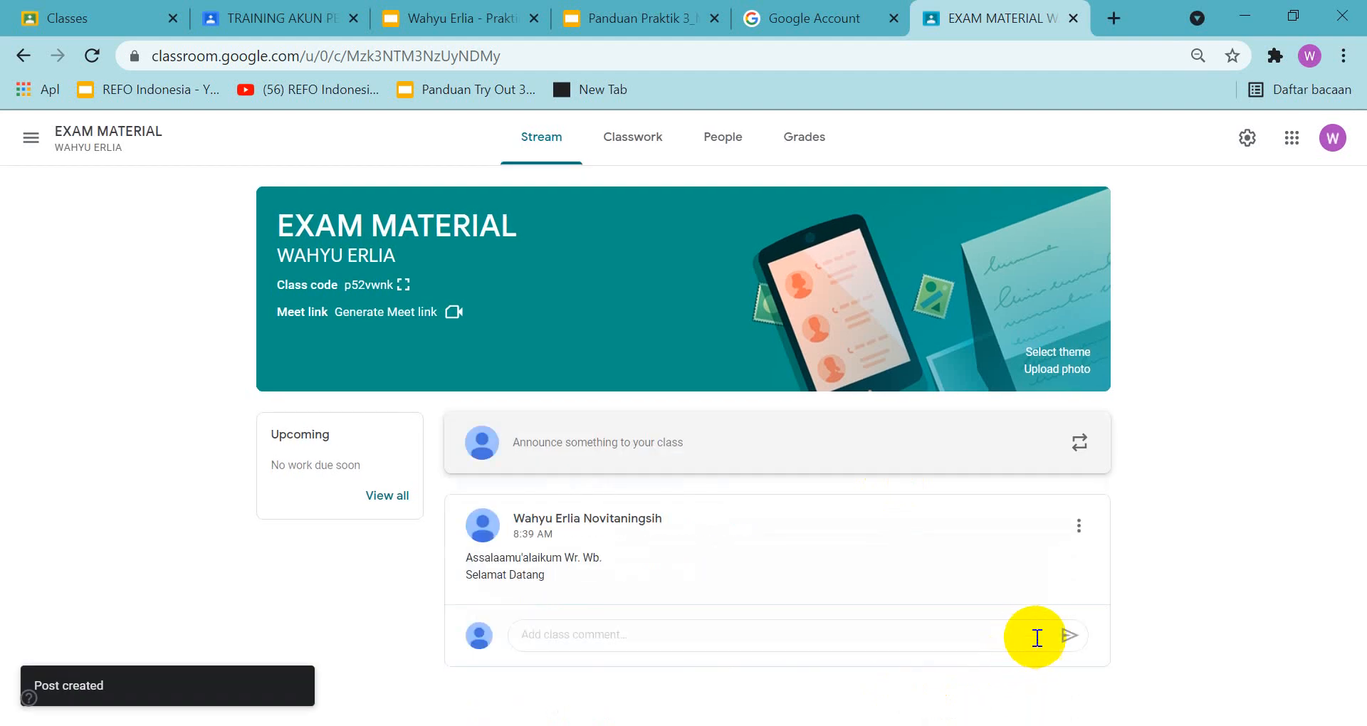
pyautogui.press('super+shift+s')
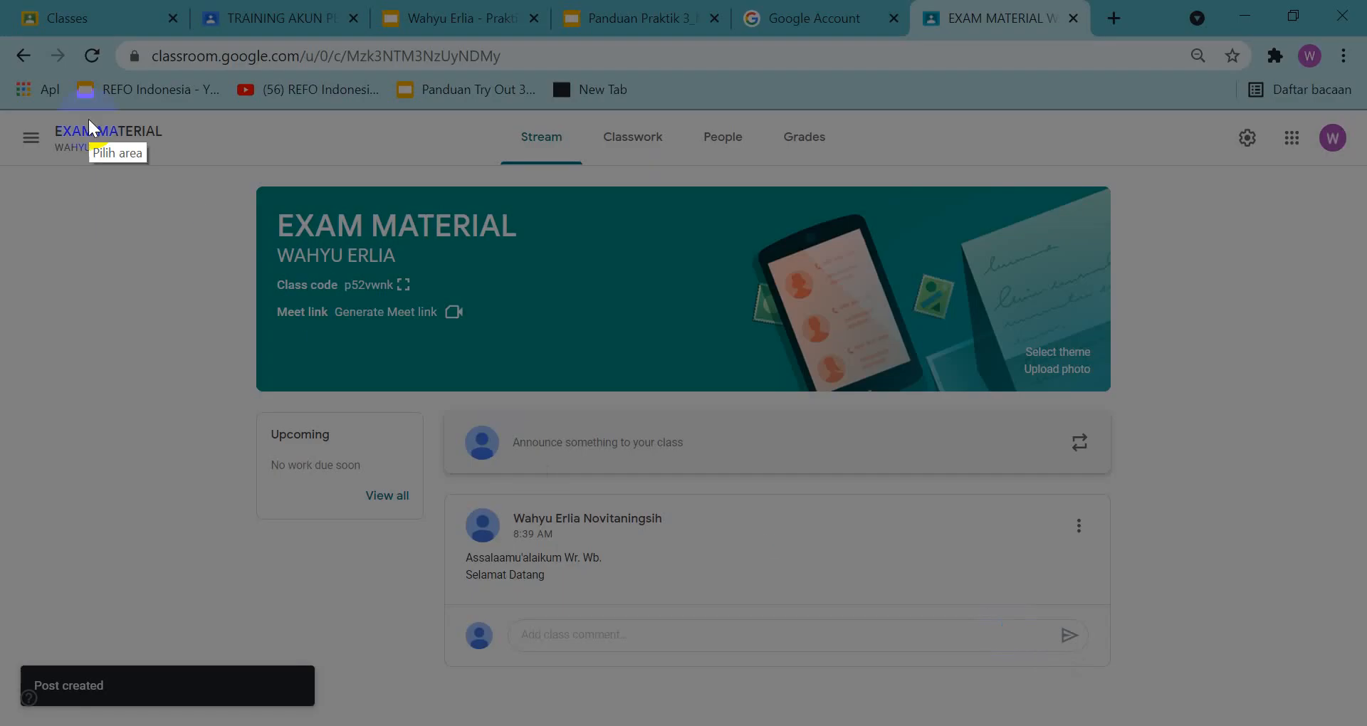
pyautogui.moveTo(7, 29)
pyautogui.mouseDown()
pyautogui.moveTo(1088, 452)
pyautogui.moveTo(1362, 705)
pyautogui.mouseUp()
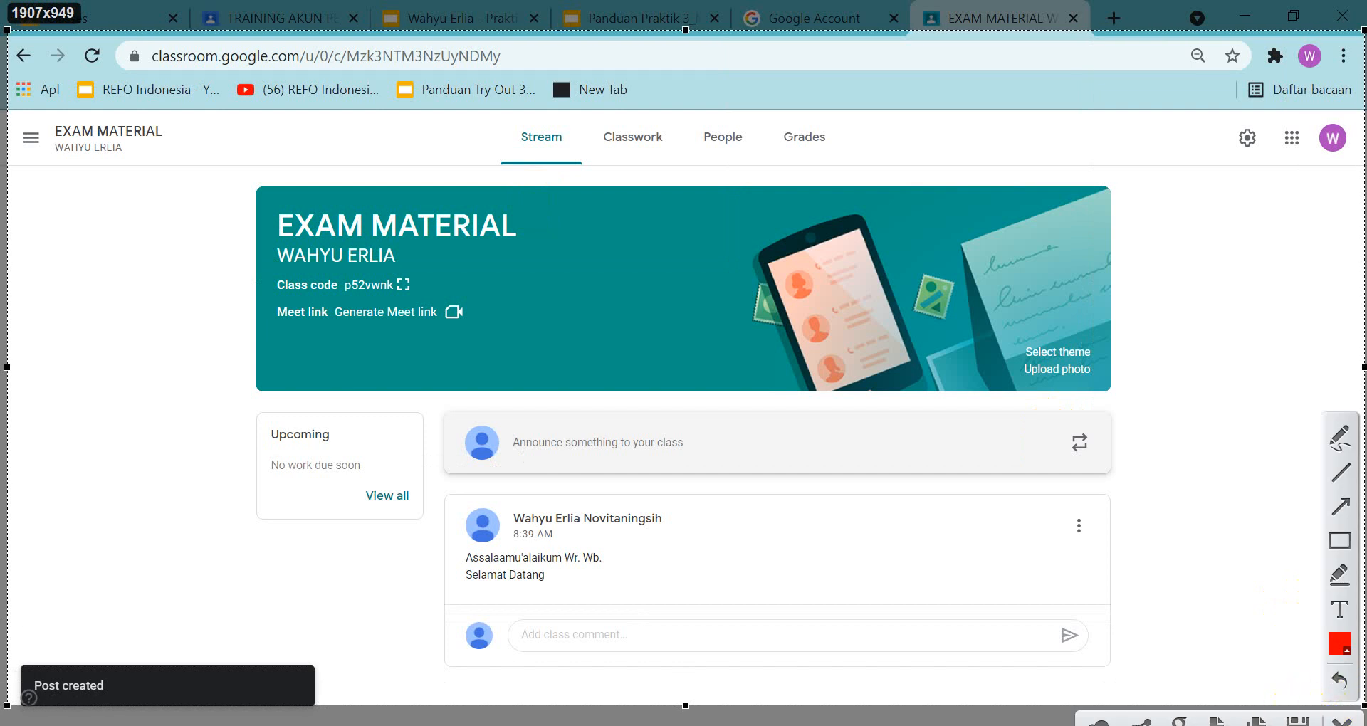
pyautogui.click(1249, 715)
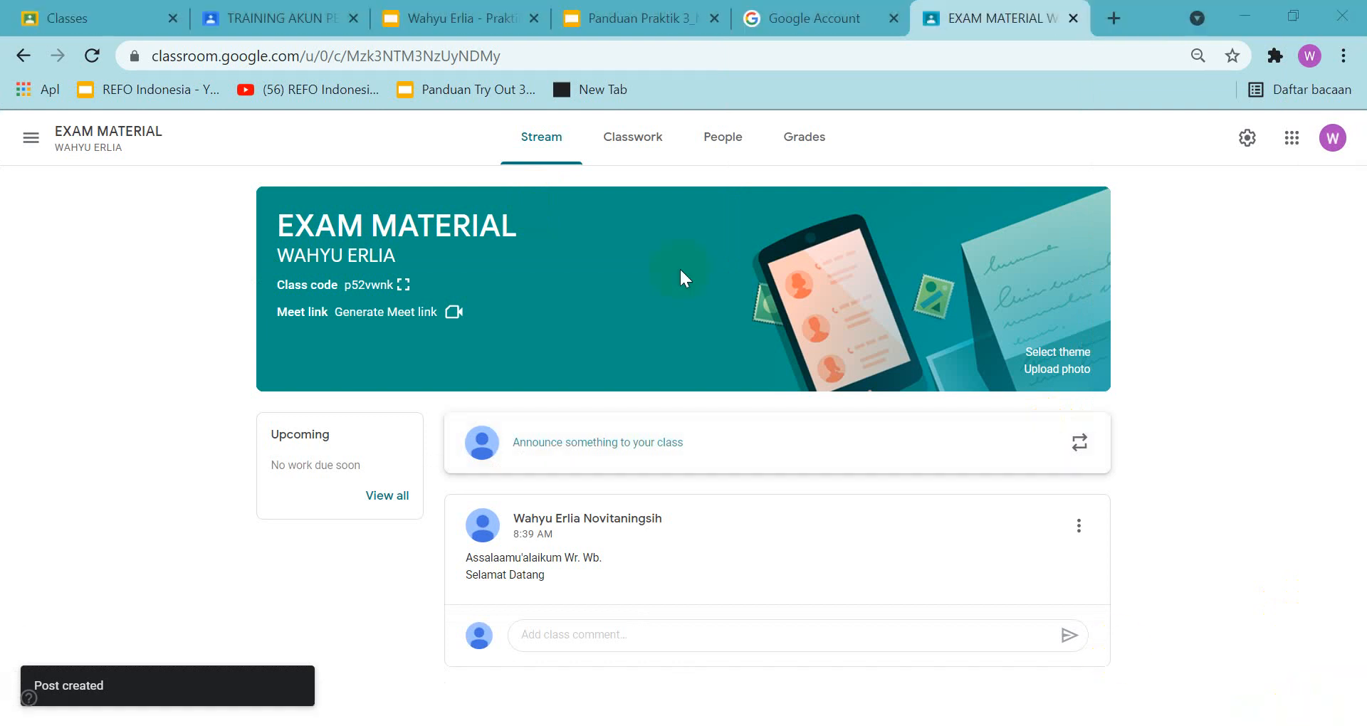
# Place the copied class stream screenshot on slide 29 of the answer presentation, centered below the heading
pyautogui.click(410, 10)
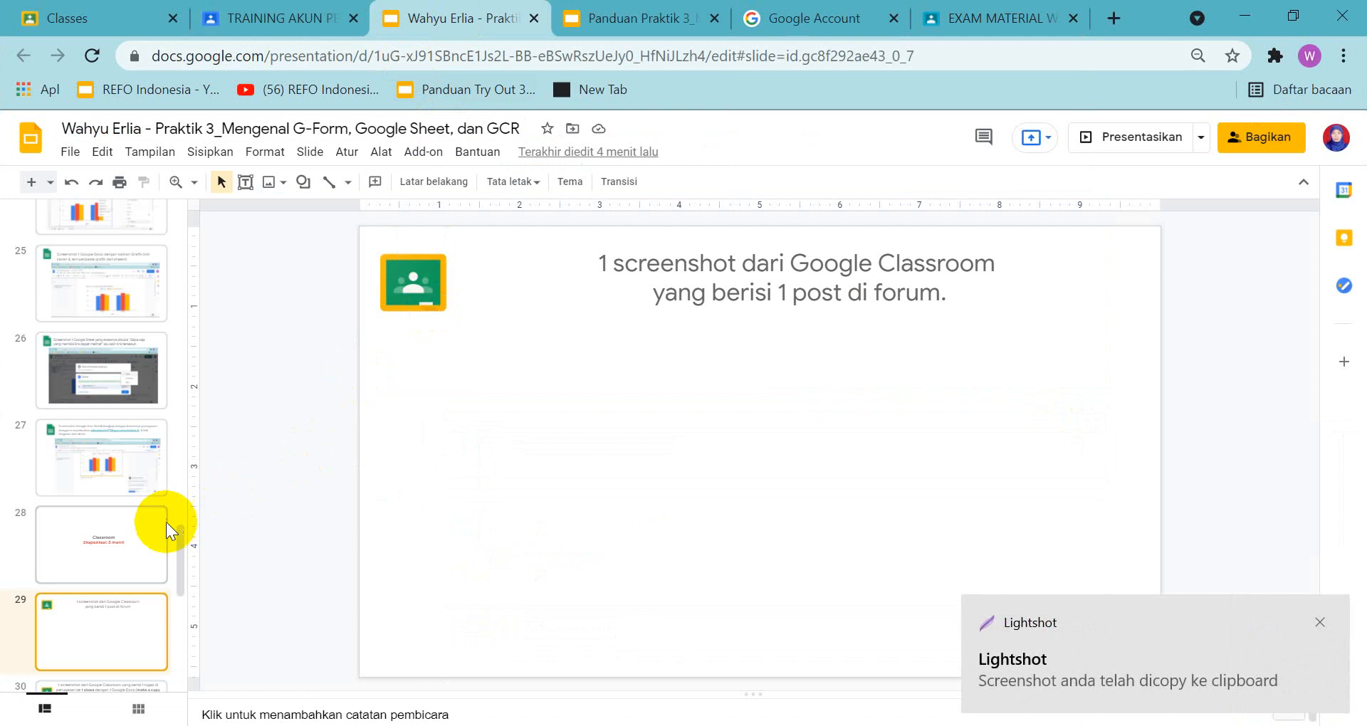
pyautogui.click(123, 652)
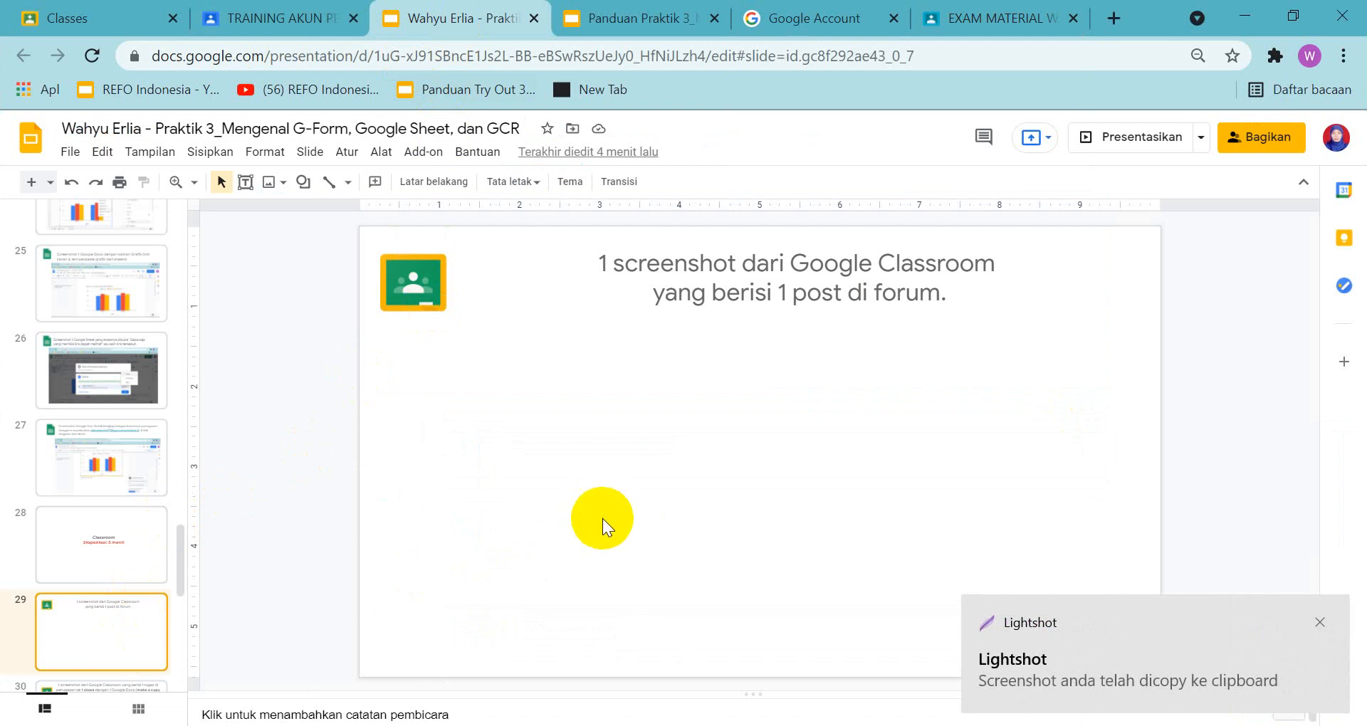
pyautogui.hotkey('ctrl', 'v')
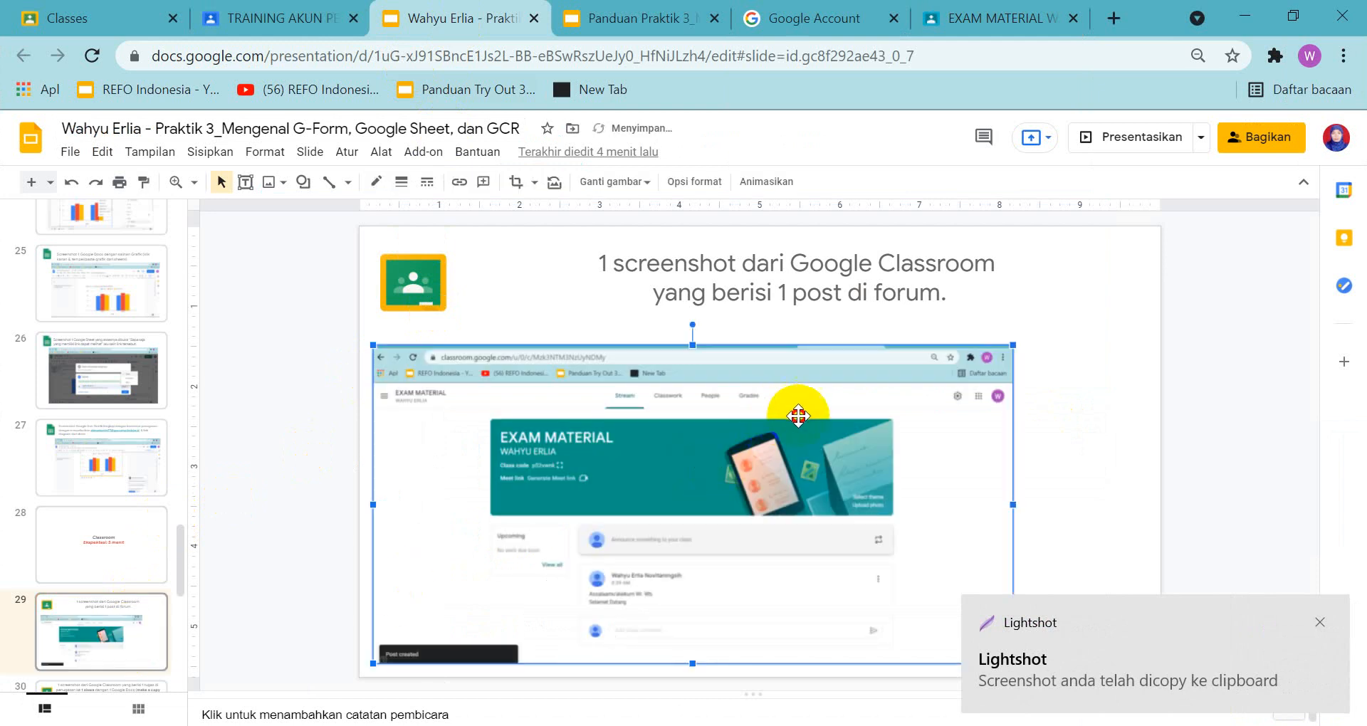
pyautogui.moveTo(777, 415); pyautogui.dragTo(857, 401)
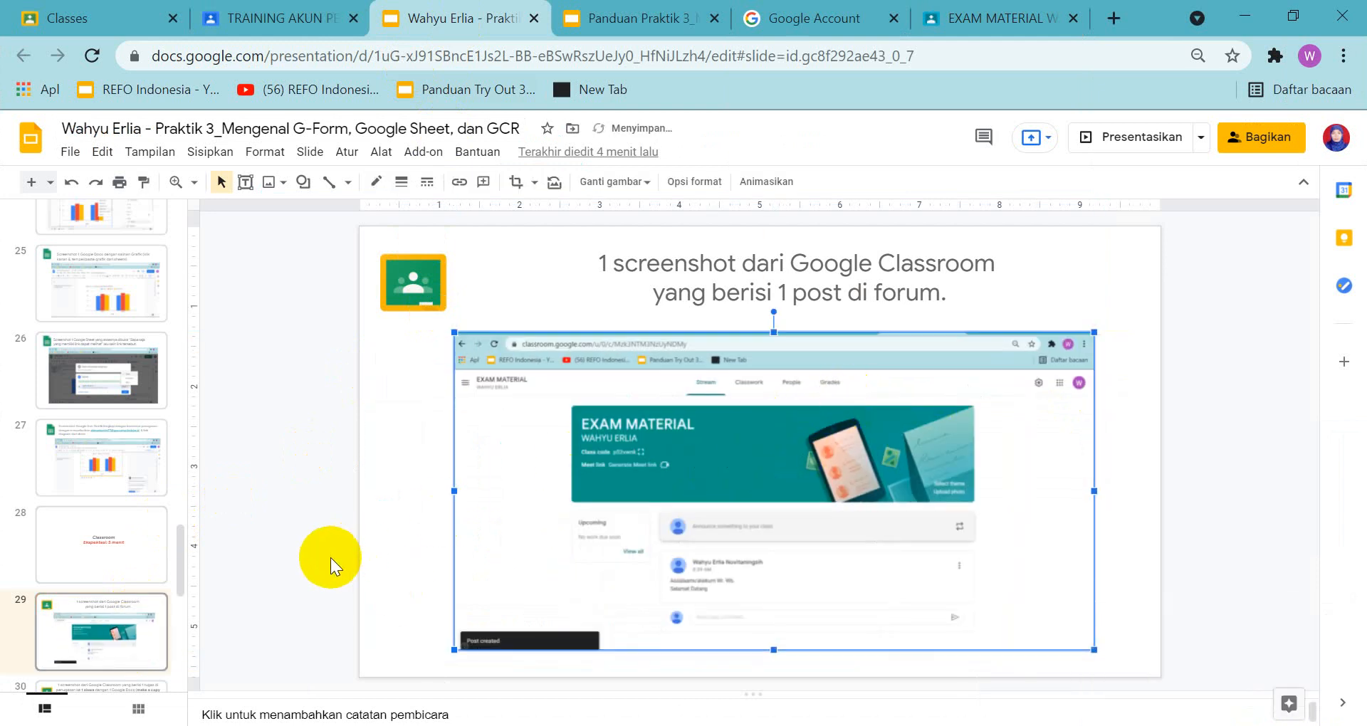
# Review the slide 30 assignment task in the answer presentation and its example in the guide
pyautogui.click(101, 648)
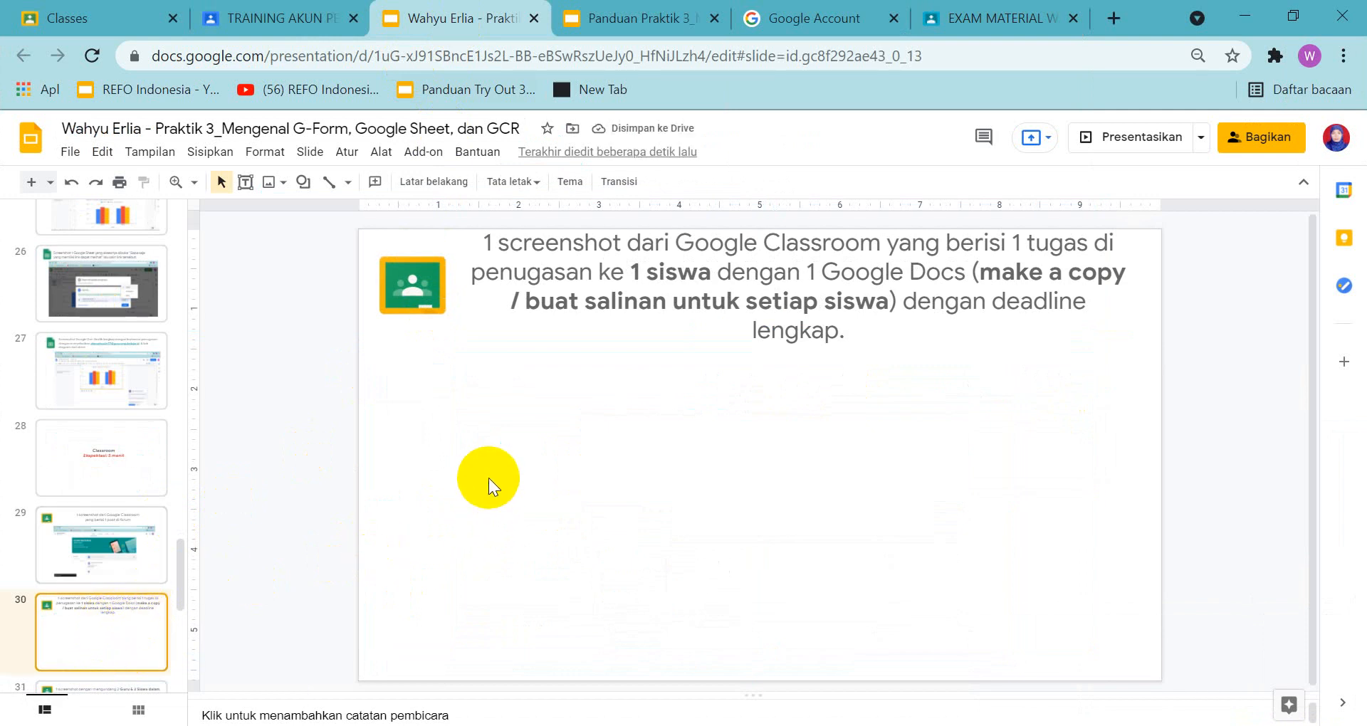
pyautogui.click(598, 10)
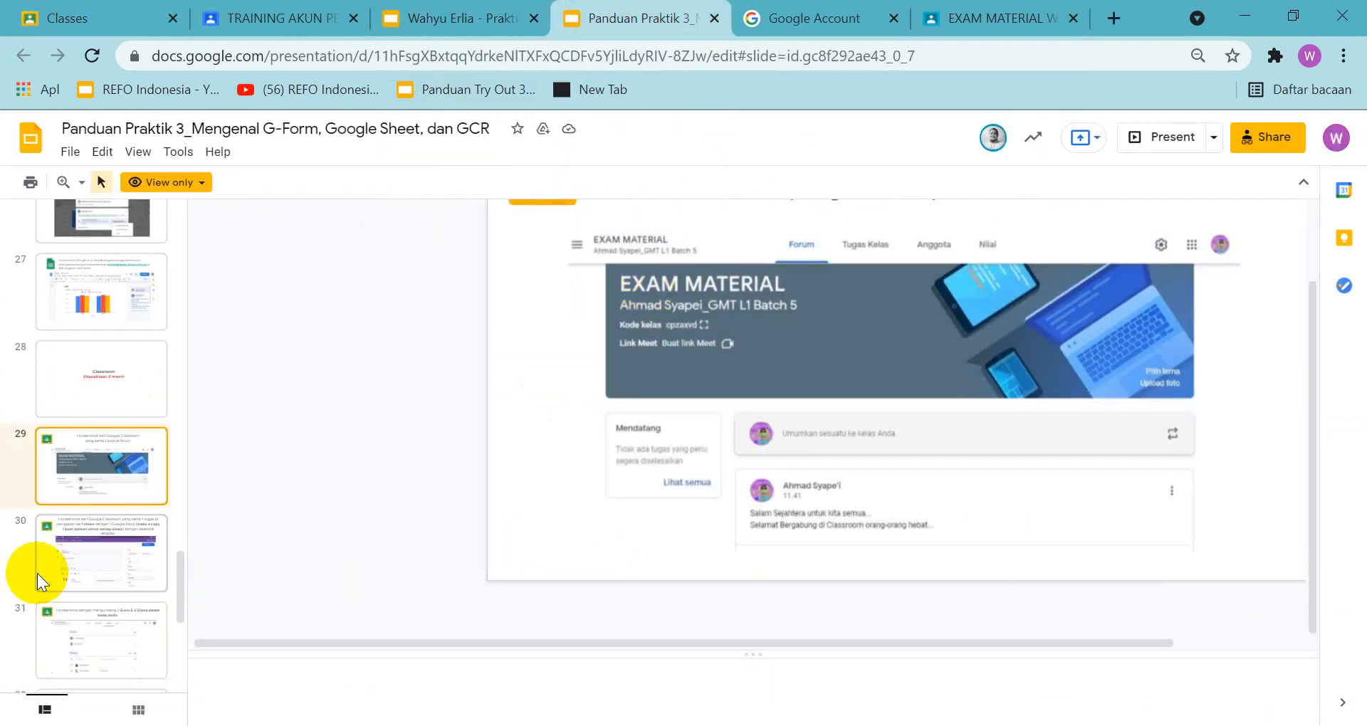
pyautogui.click(109, 553)
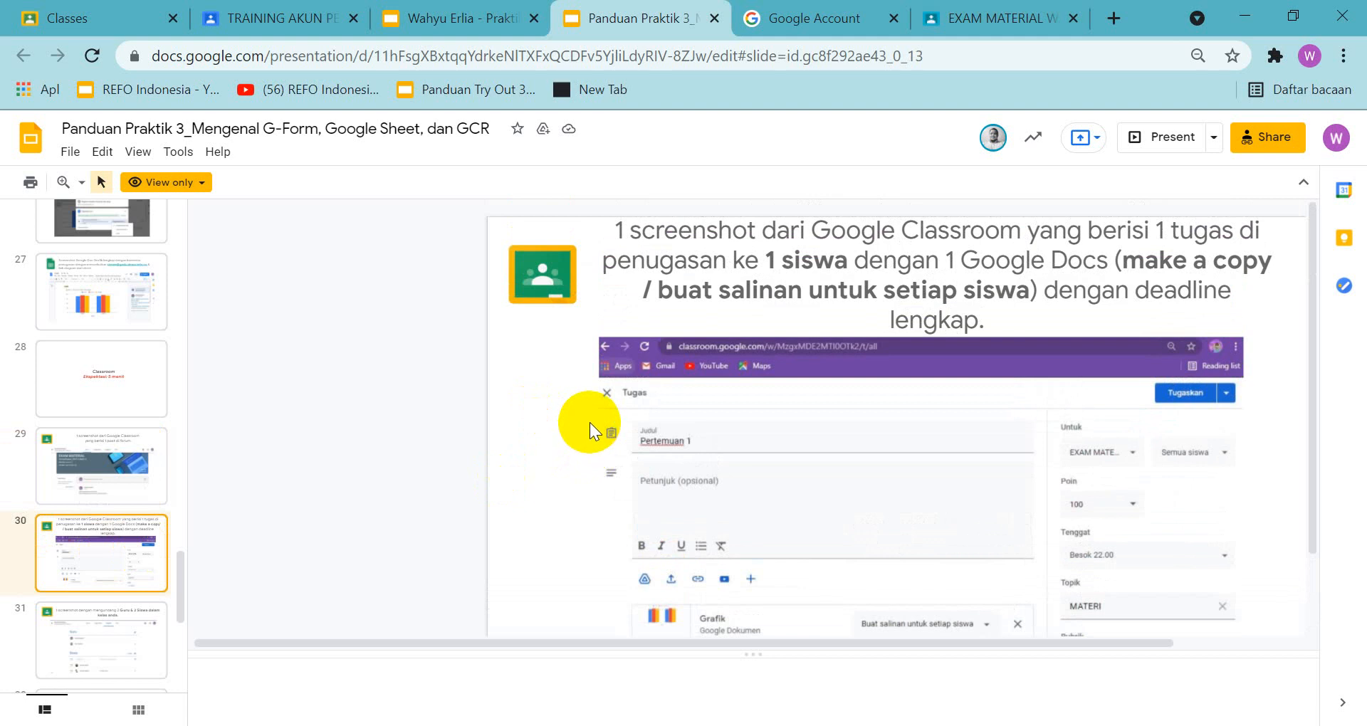
pyautogui.scroll(-2, 602, 395)
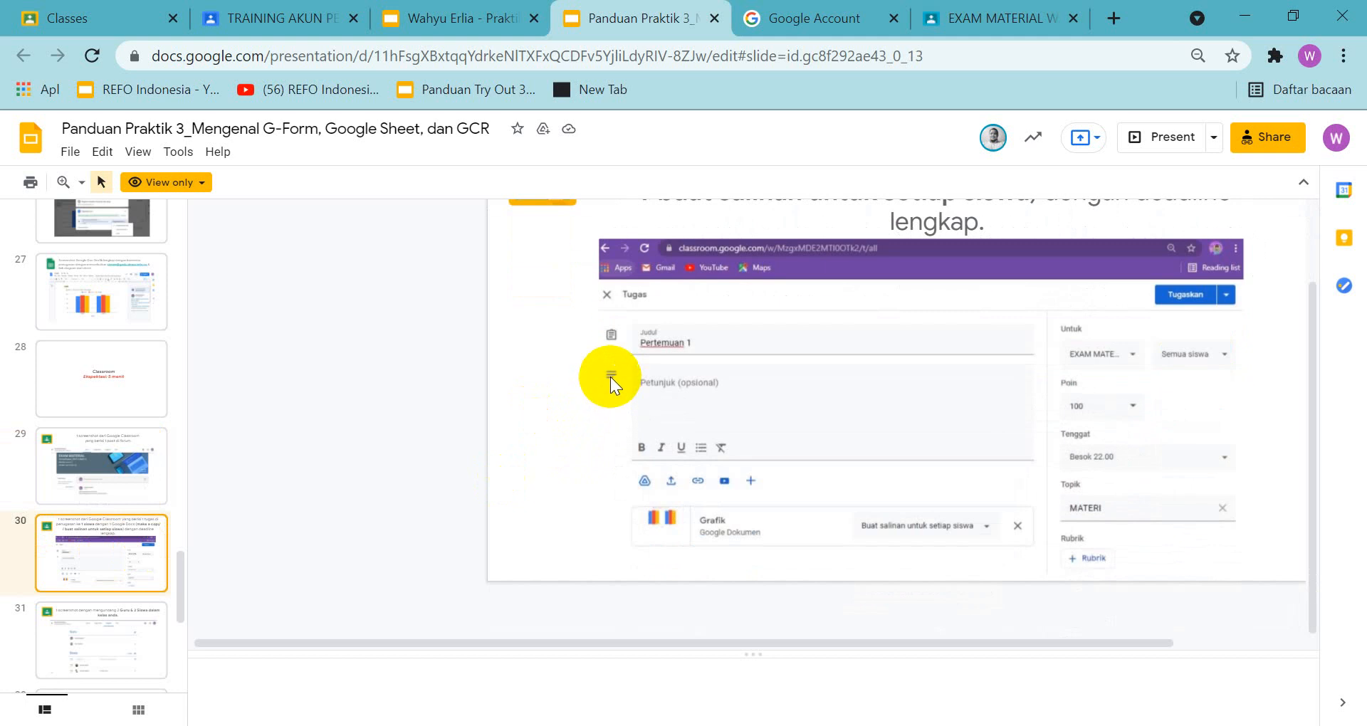
pyautogui.scroll(2, 610, 377)
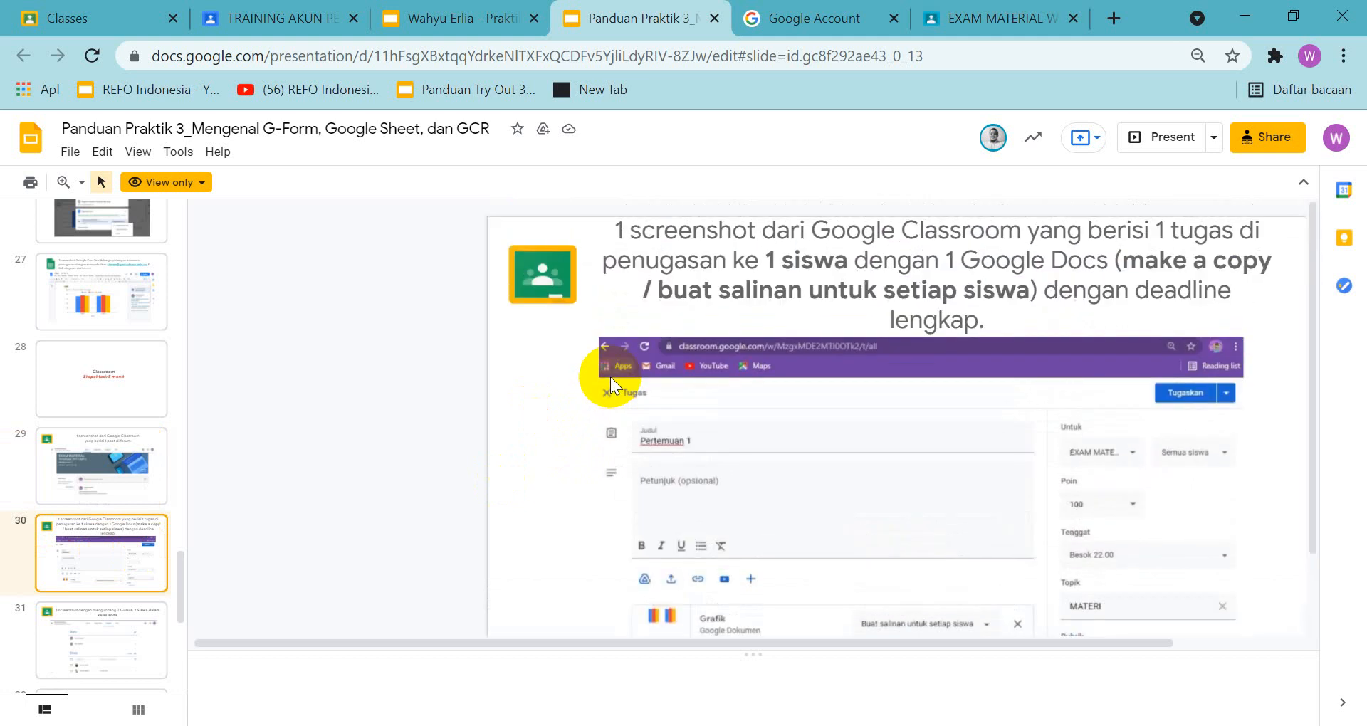
# Create a new assignment in the EXAM MATERIAL class with the title "Pertemuan I"
pyautogui.scroll(-2, 609, 378)
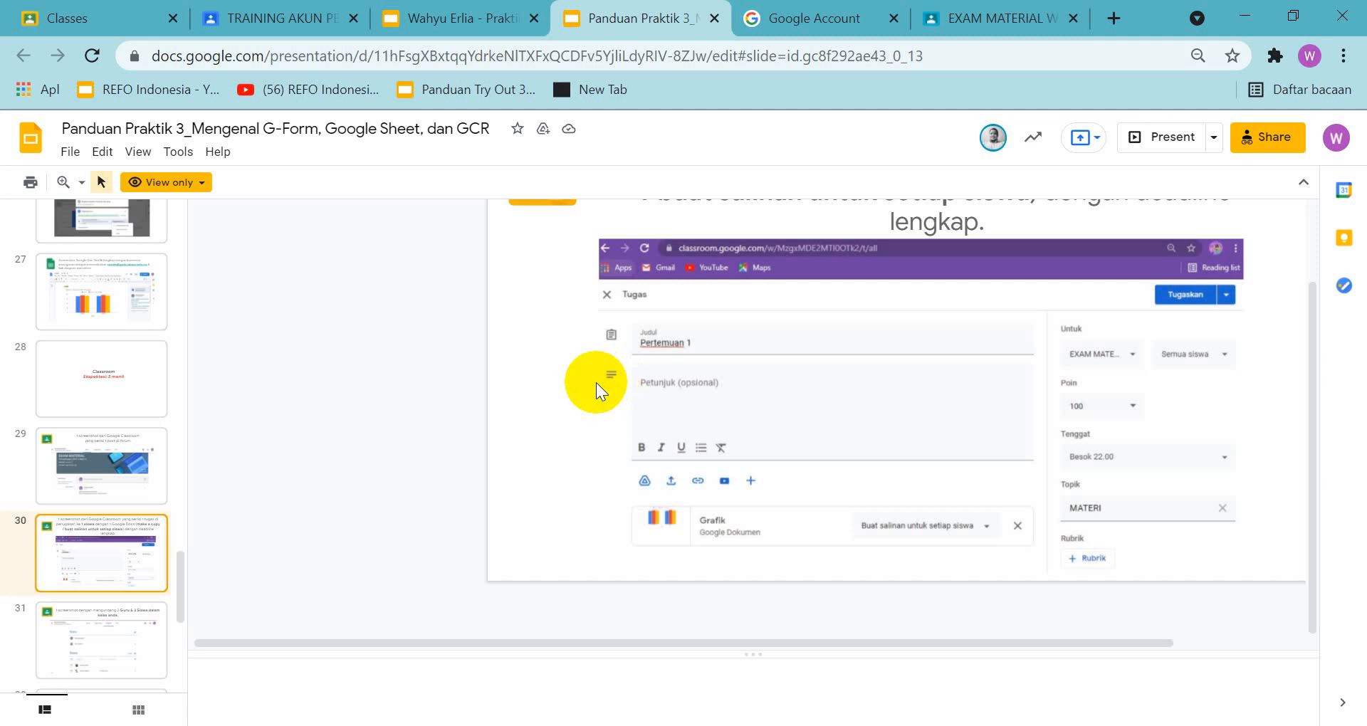
pyautogui.click(953, 18)
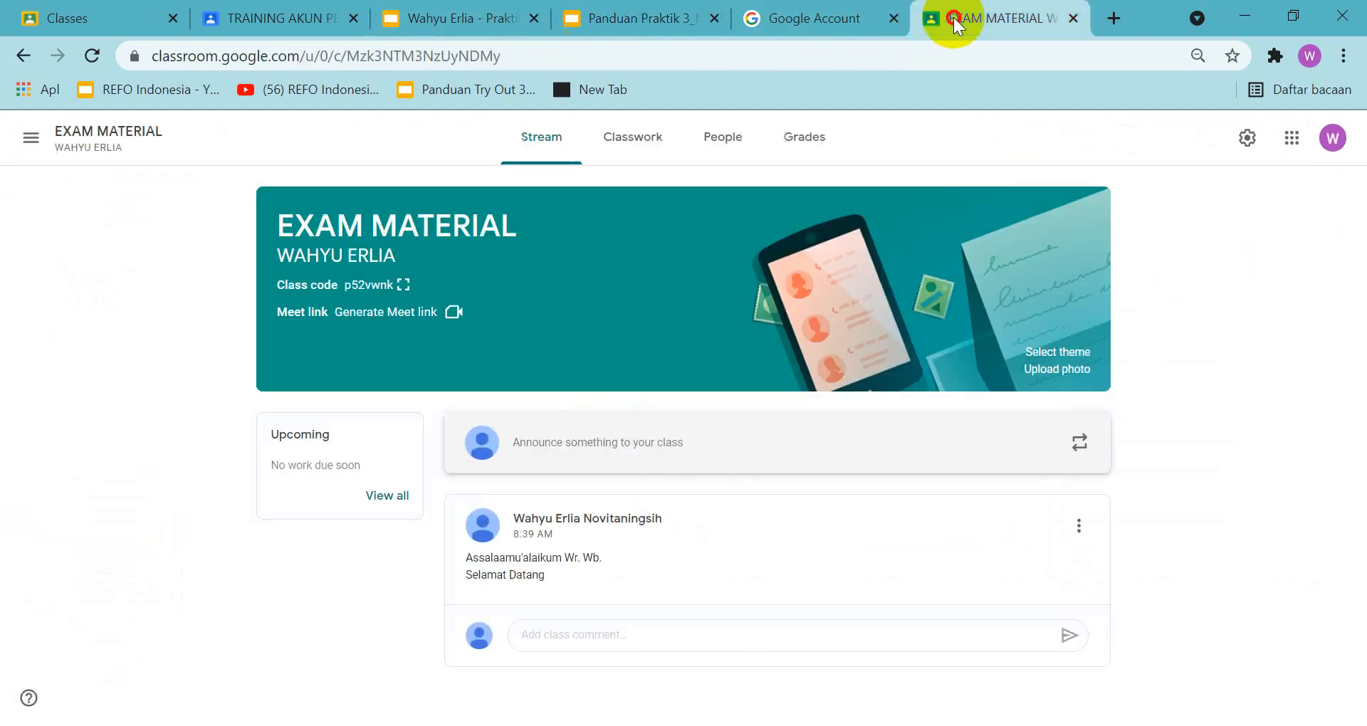
pyautogui.click(630, 146)
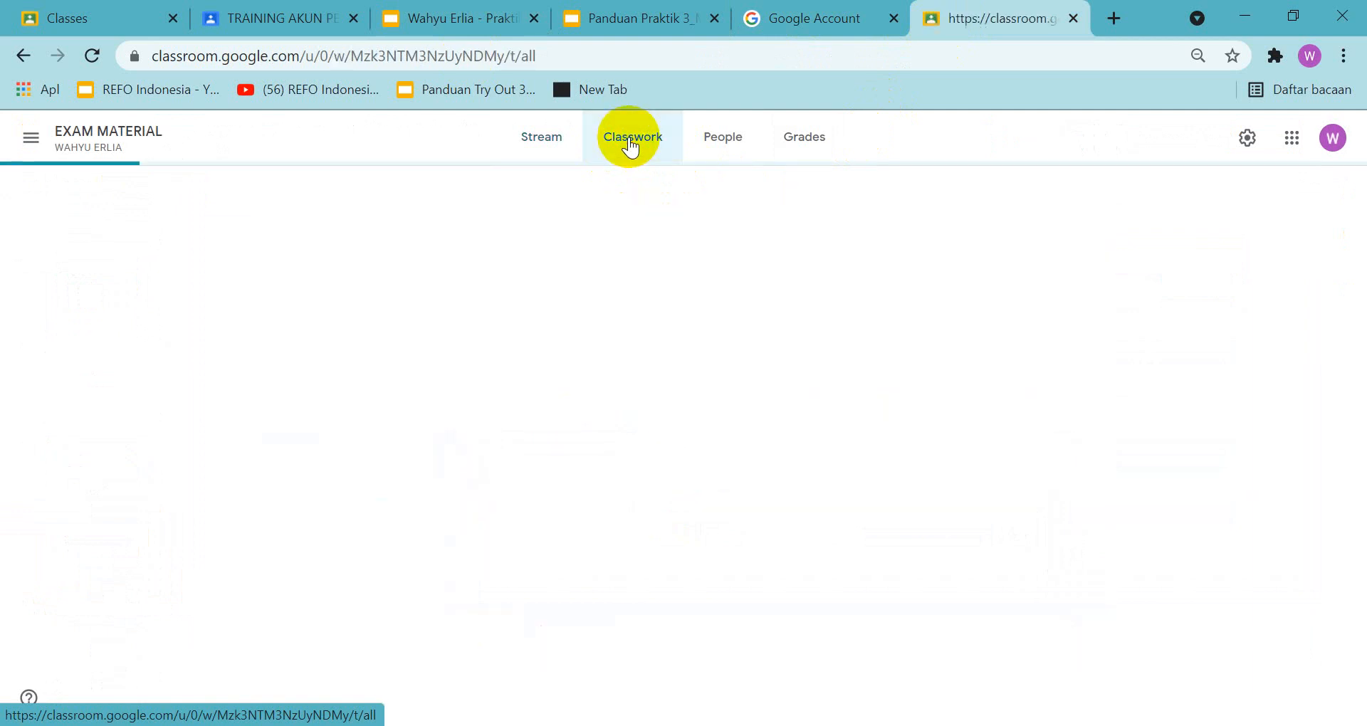
pyautogui.click(391, 212)
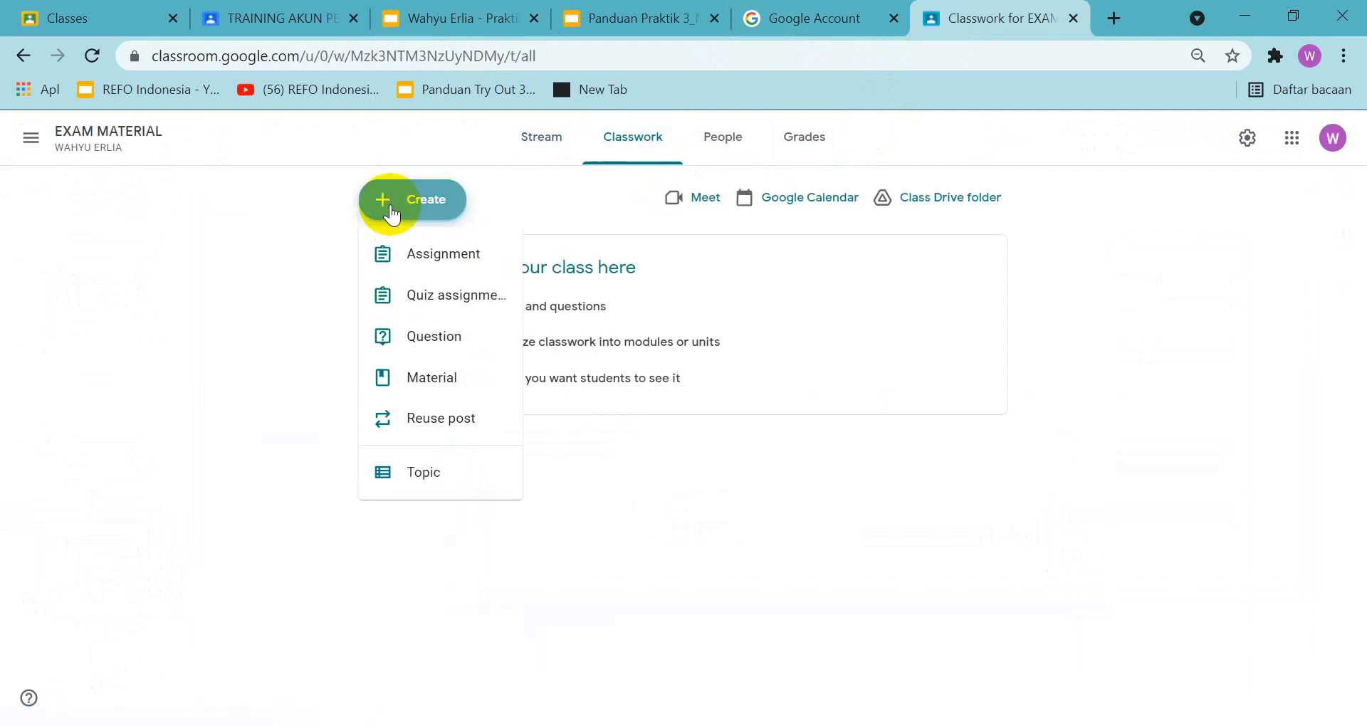
pyautogui.click(427, 258)
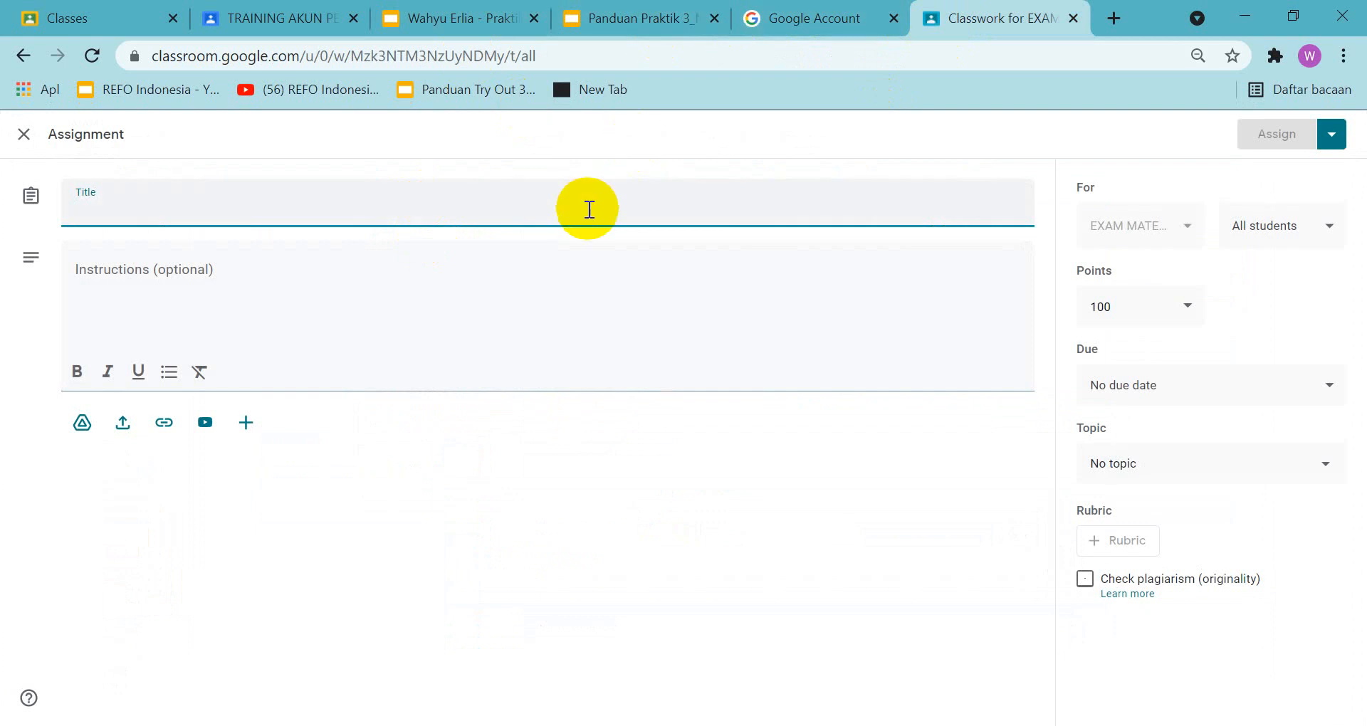
pyautogui.write('Pert')
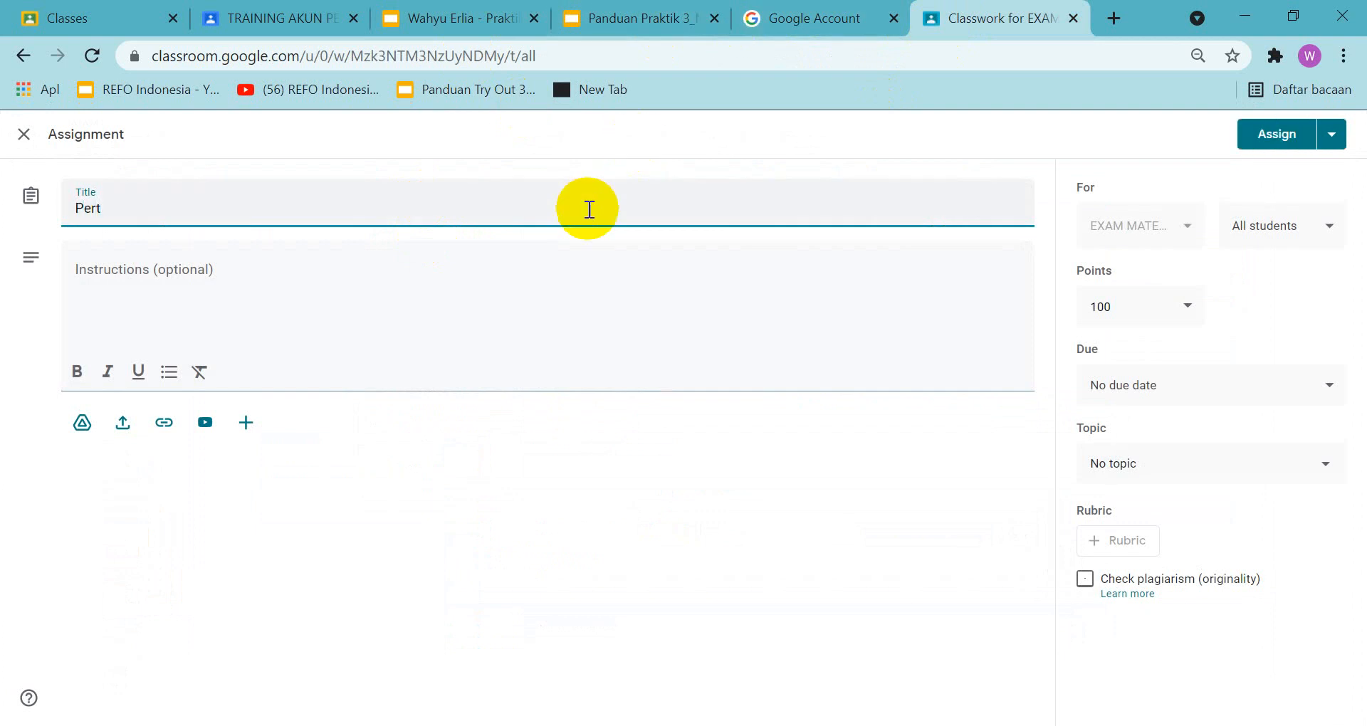
pyautogui.write('emuan')
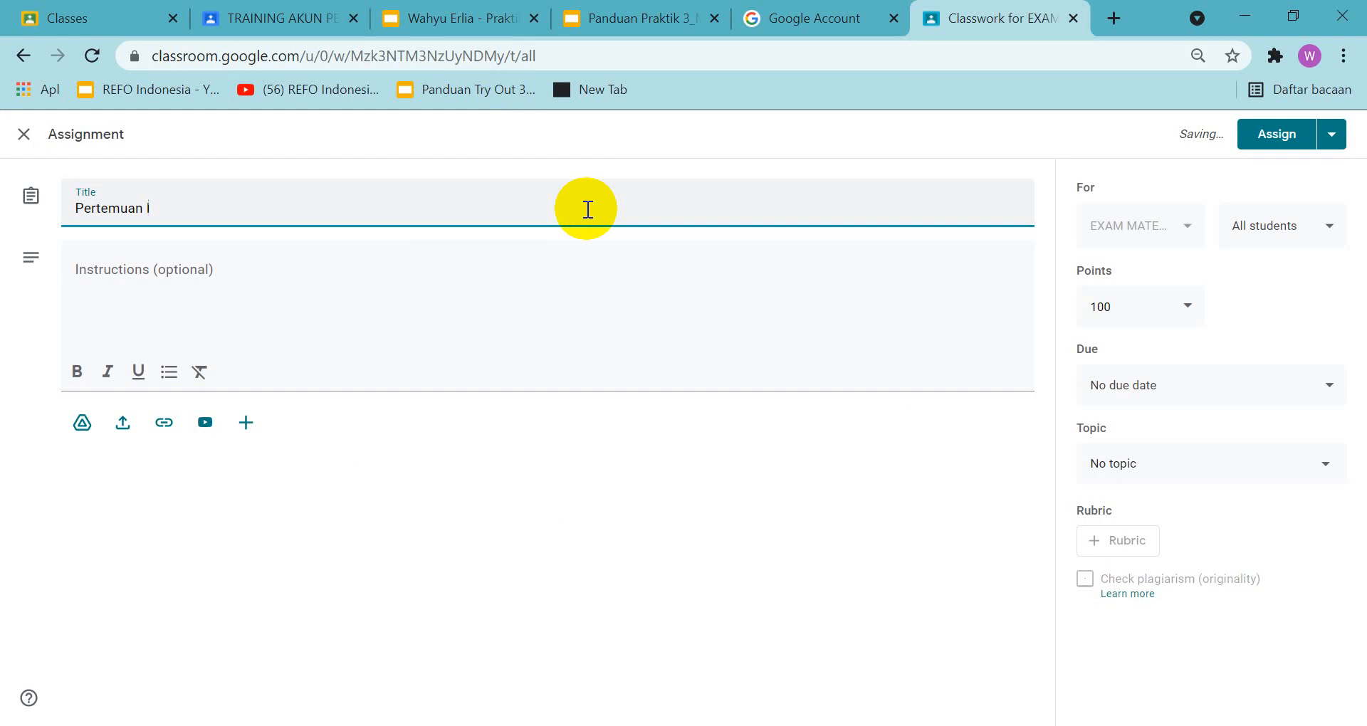
pyautogui.write('I')
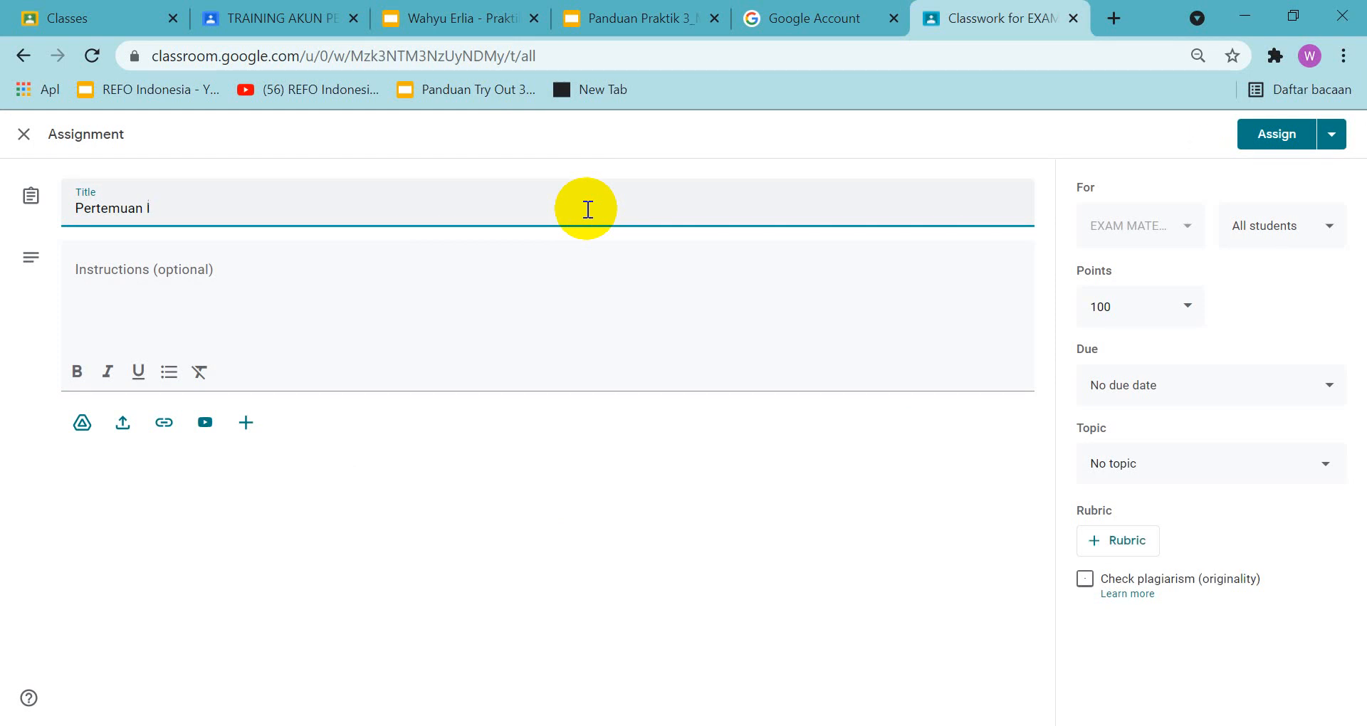
# Attach the Google Docs file "Untitled document" from Drive to the assignment, following the guide's example
pyautogui.click(626, 21)
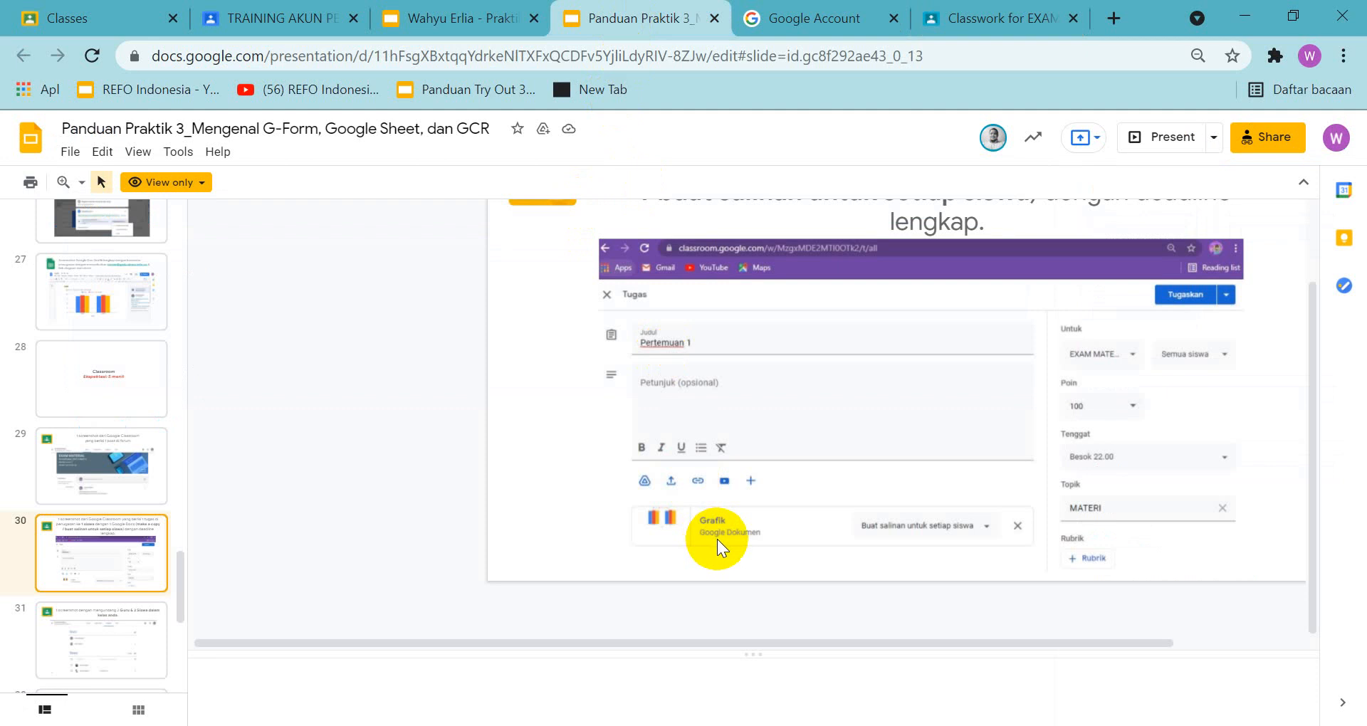
pyautogui.click(1015, 19)
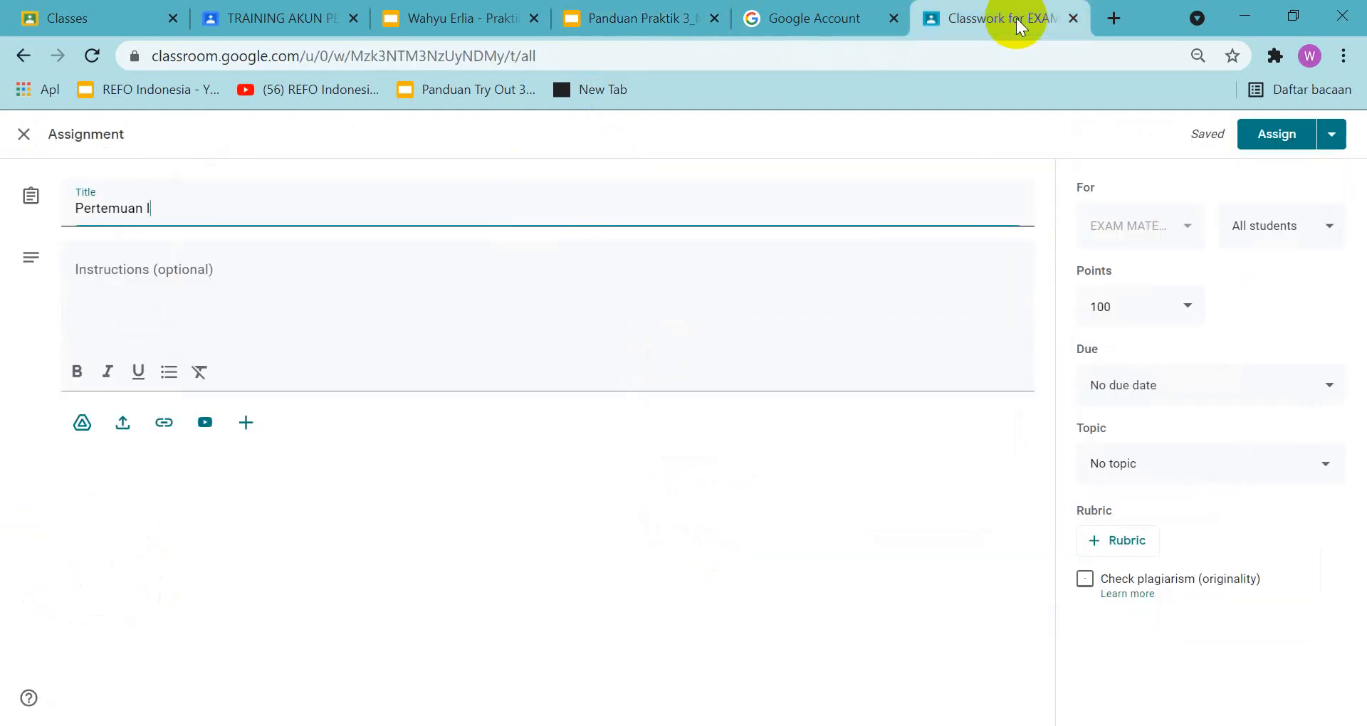
pyautogui.click(82, 422)
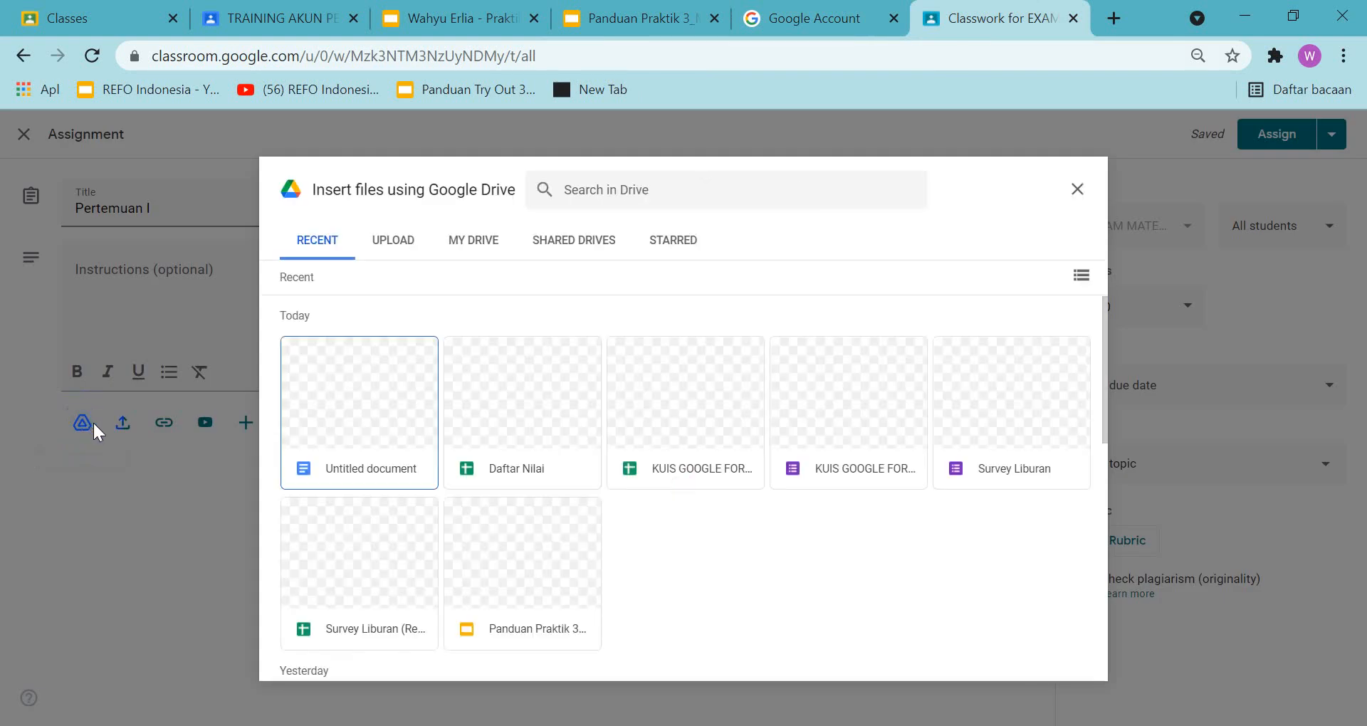
pyautogui.click(328, 393)
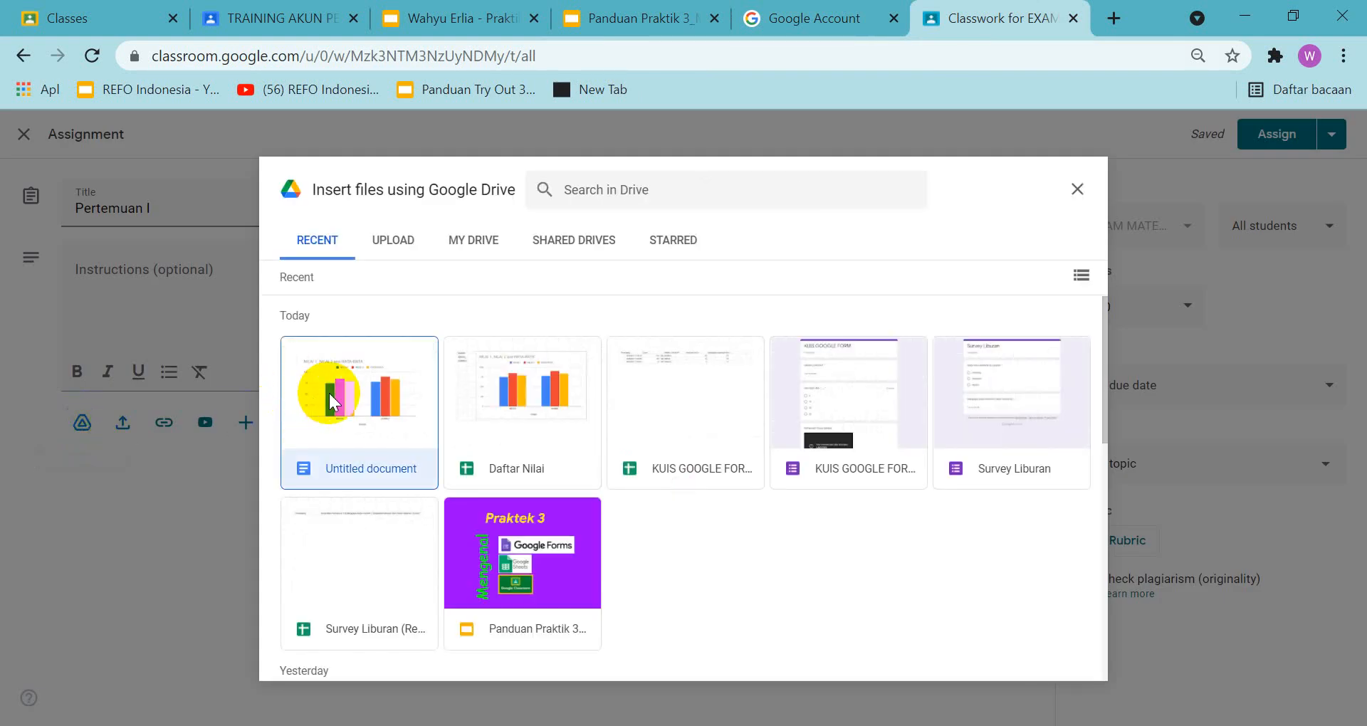
pyautogui.click(1064, 659)
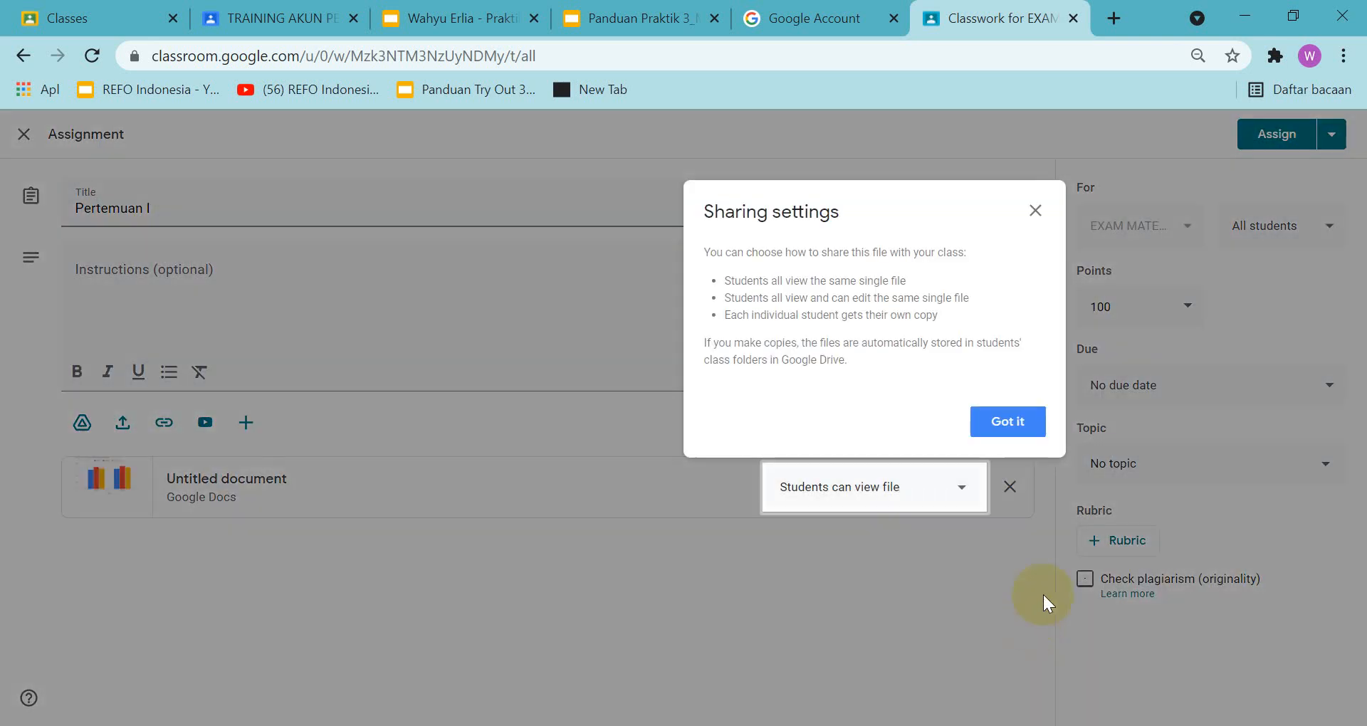
pyautogui.click(1023, 424)
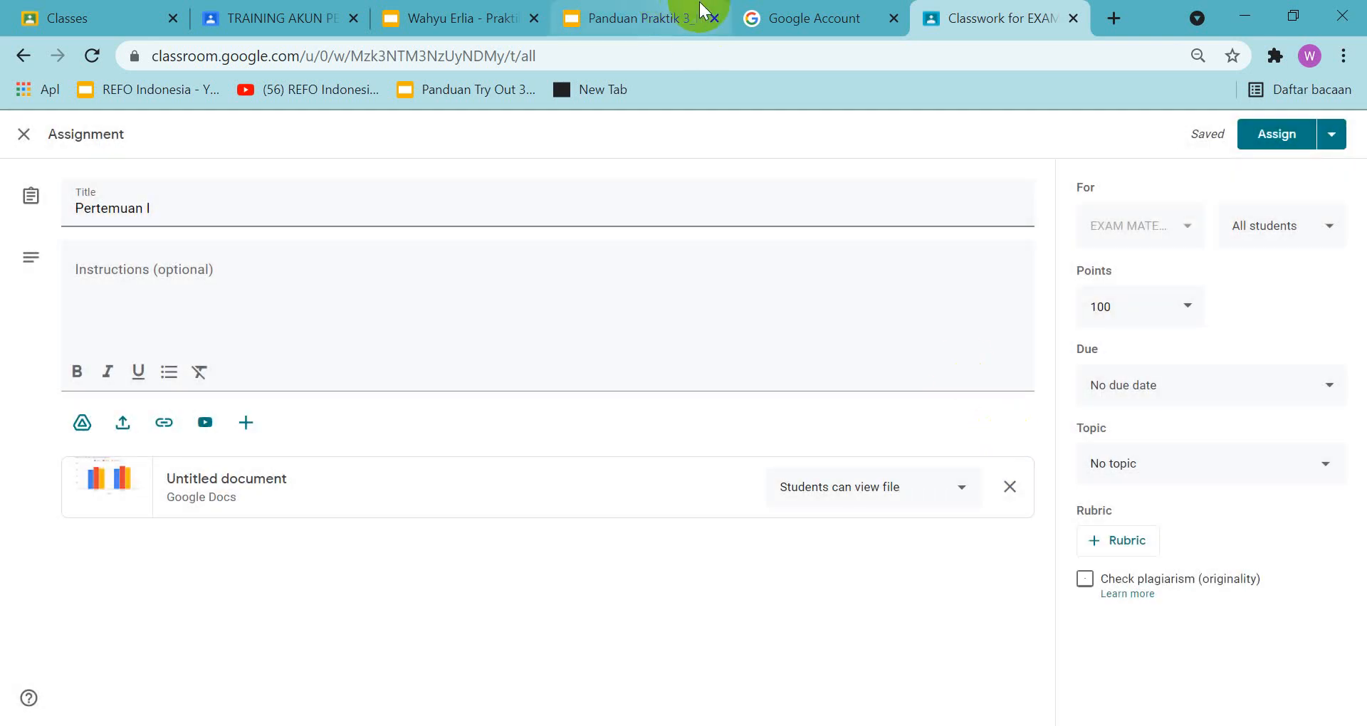
pyautogui.click(653, 19)
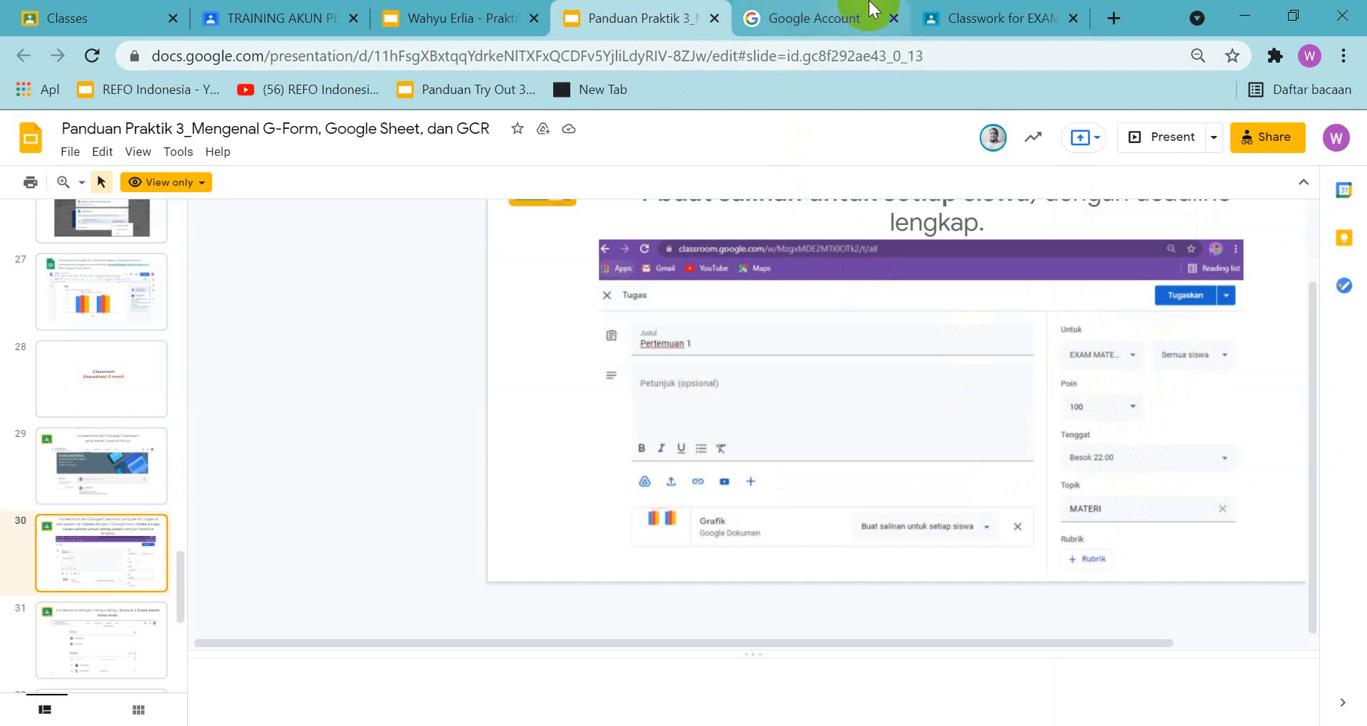
pyautogui.click(974, 21)
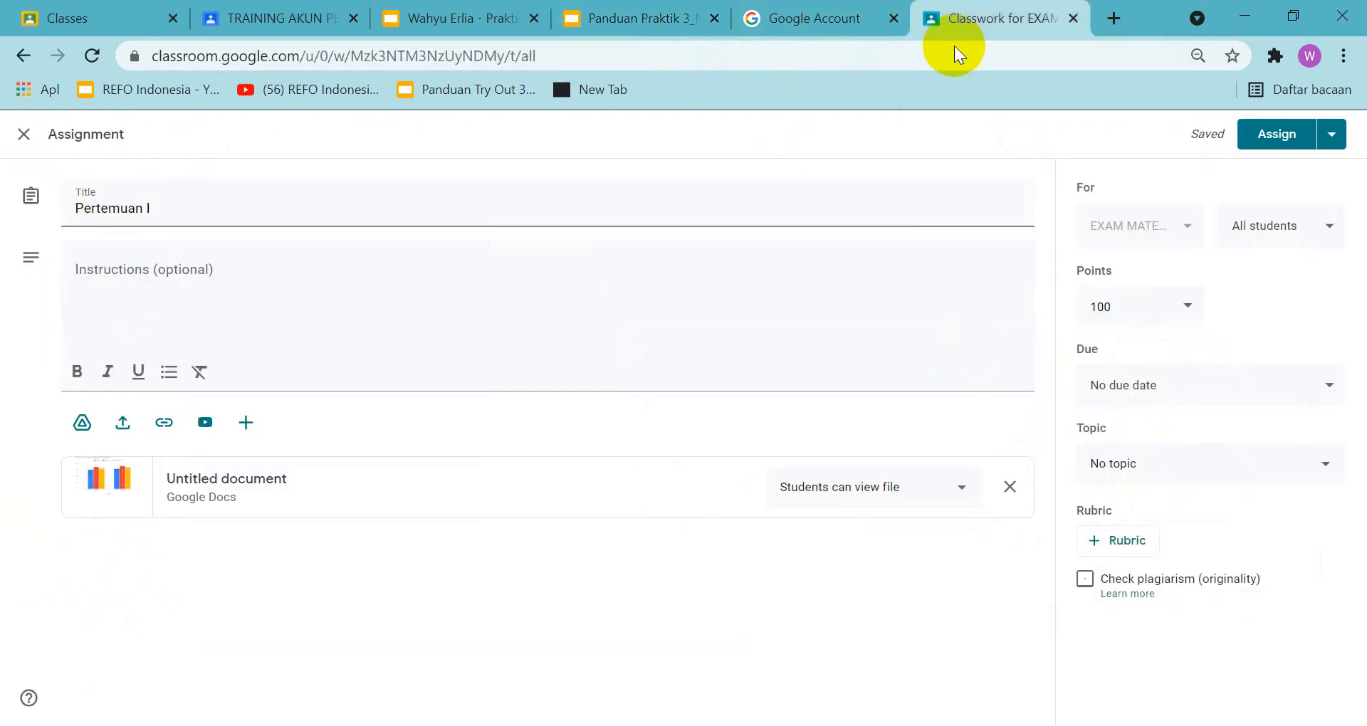
pyautogui.click(1114, 467)
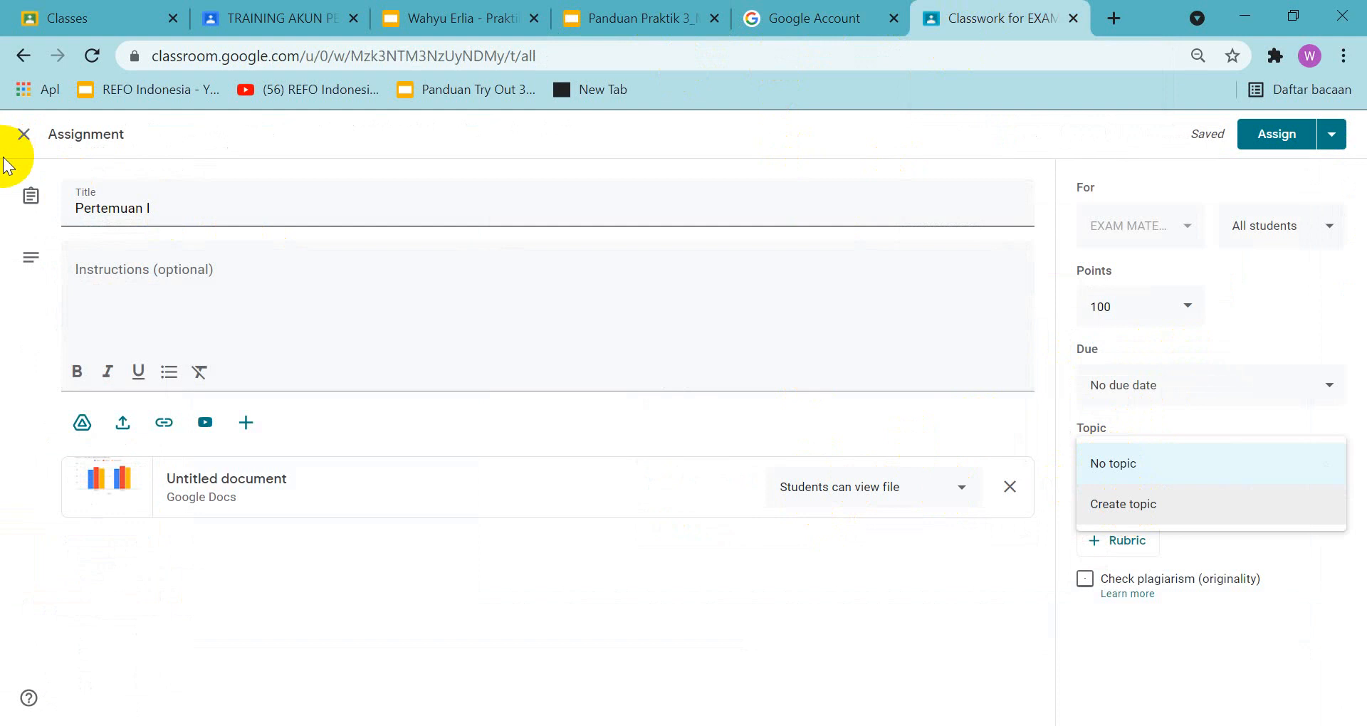
pyautogui.click(1259, 280)
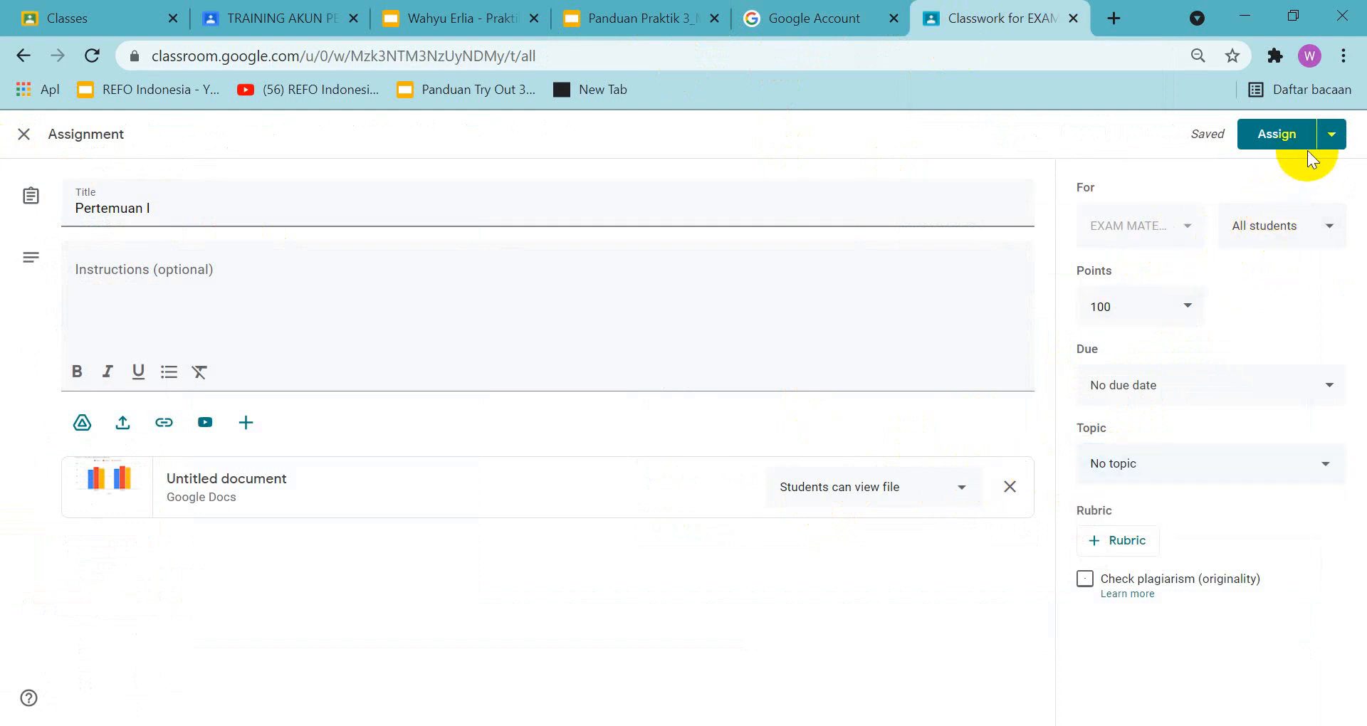
# Set the assignment's due date to Sep 27, 2021 at 11:59 PM
pyautogui.click(1162, 388)
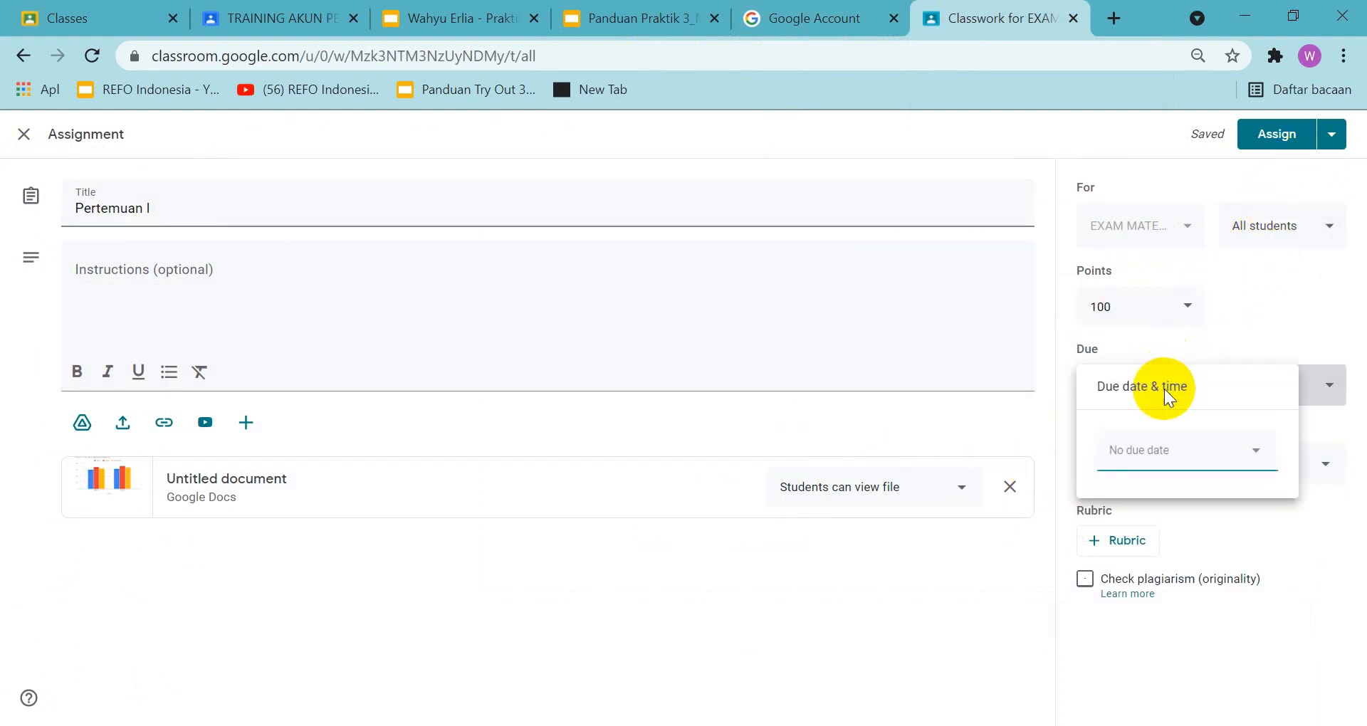
pyautogui.click(1176, 459)
pyautogui.click(1143, 648)
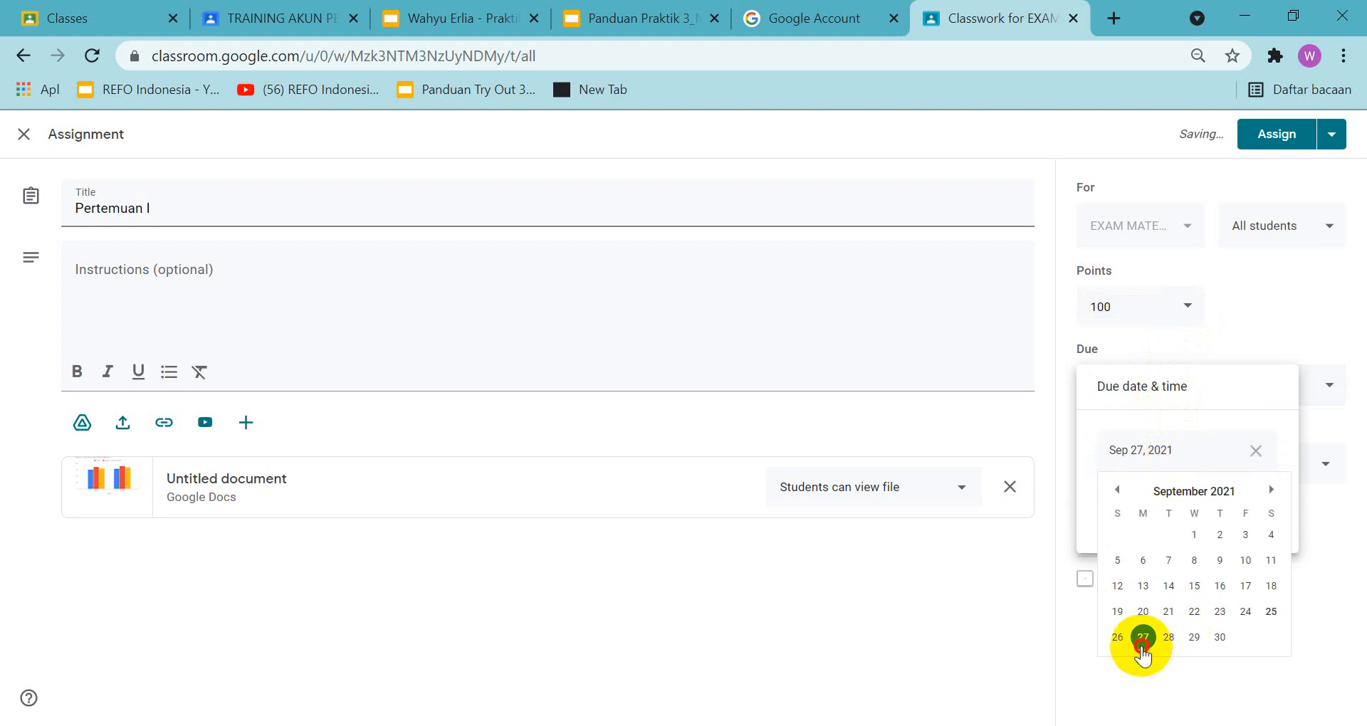
pyautogui.click(1144, 503)
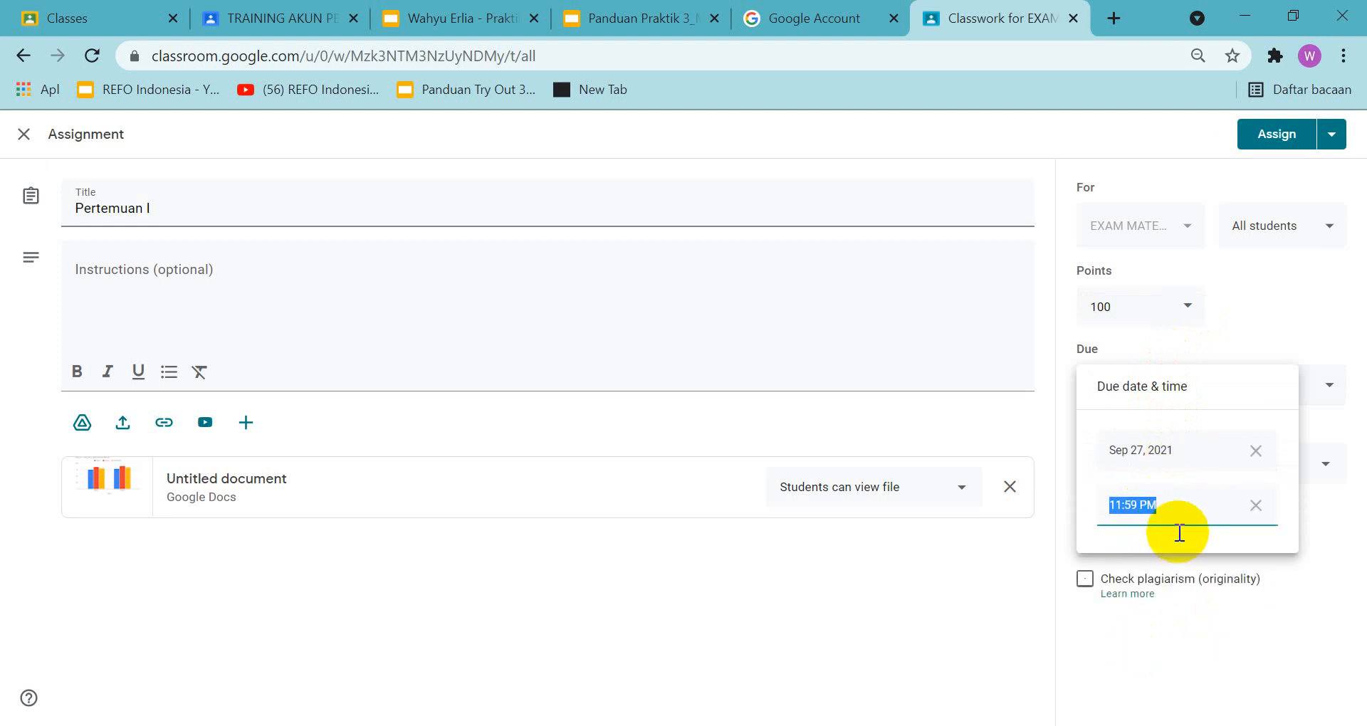
pyautogui.click(1323, 539)
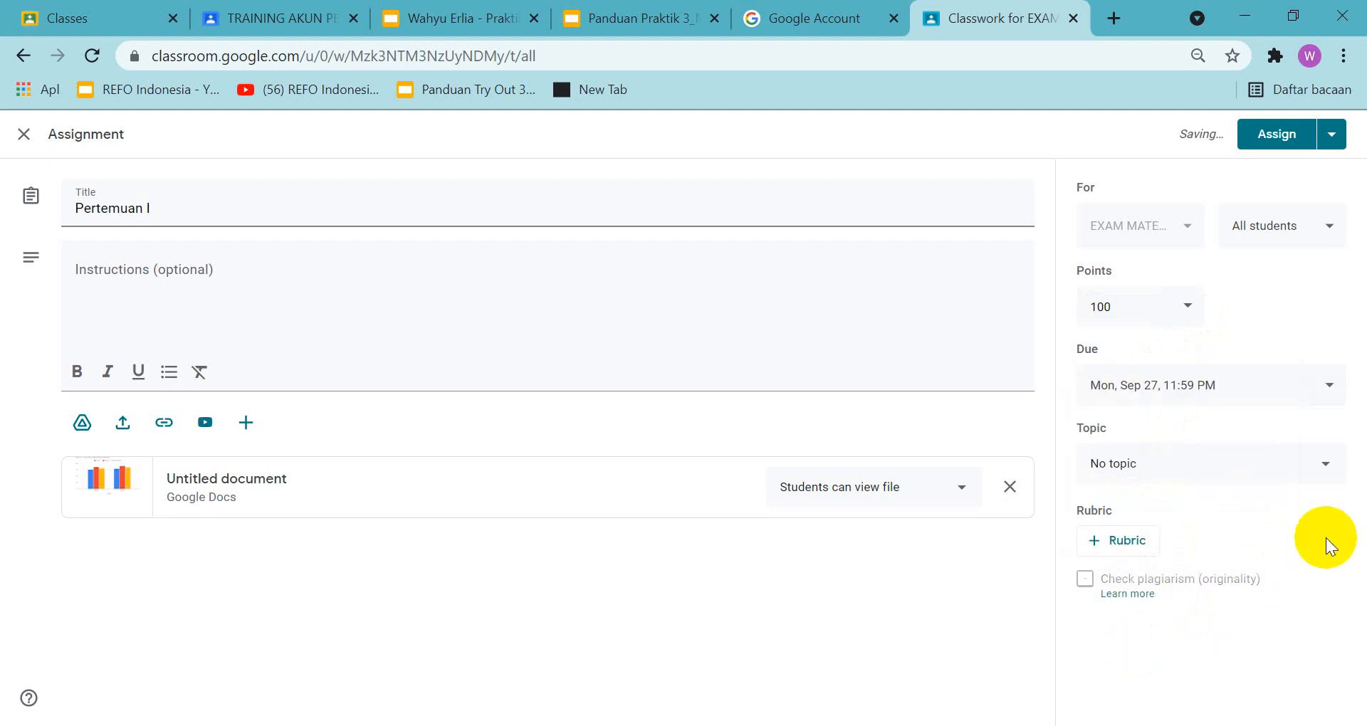
pyautogui.click(1208, 470)
pyautogui.click(1211, 466)
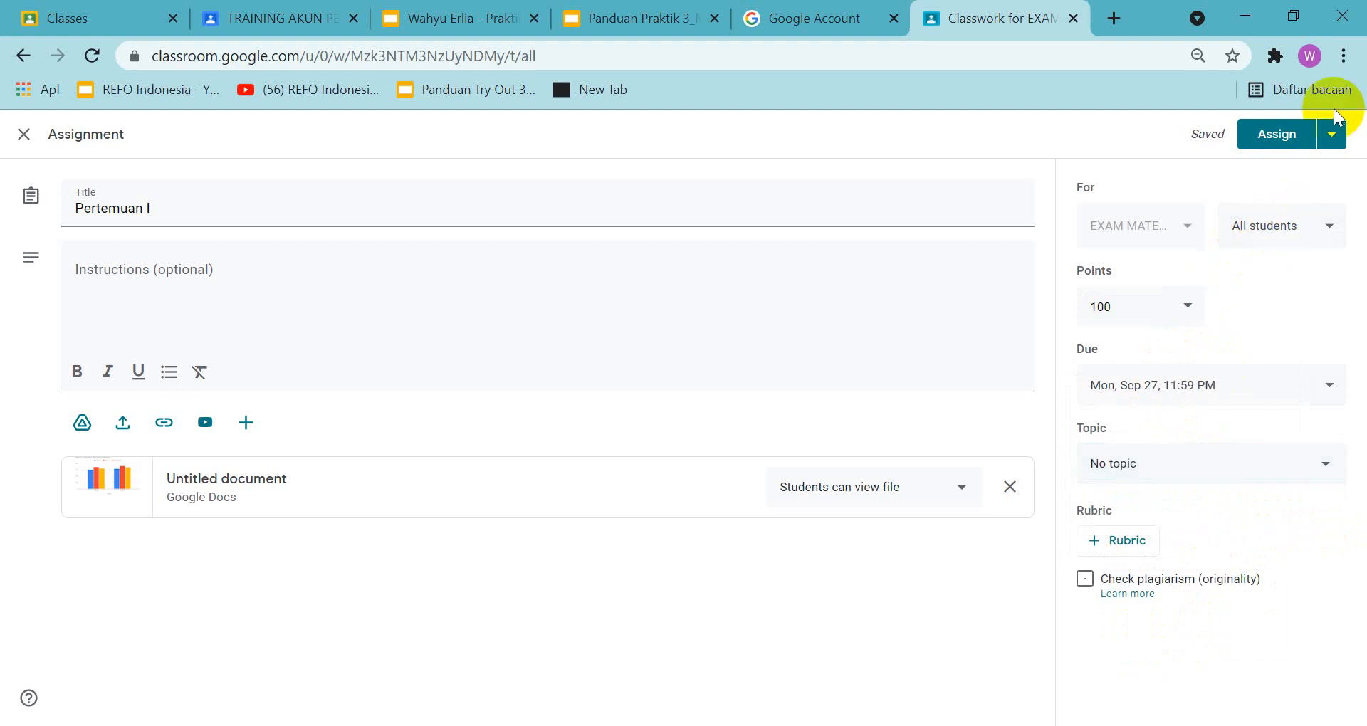
# Check the assignment form against the guide's example and copy a screenshot of the whole form page
pyautogui.click(672, 18)
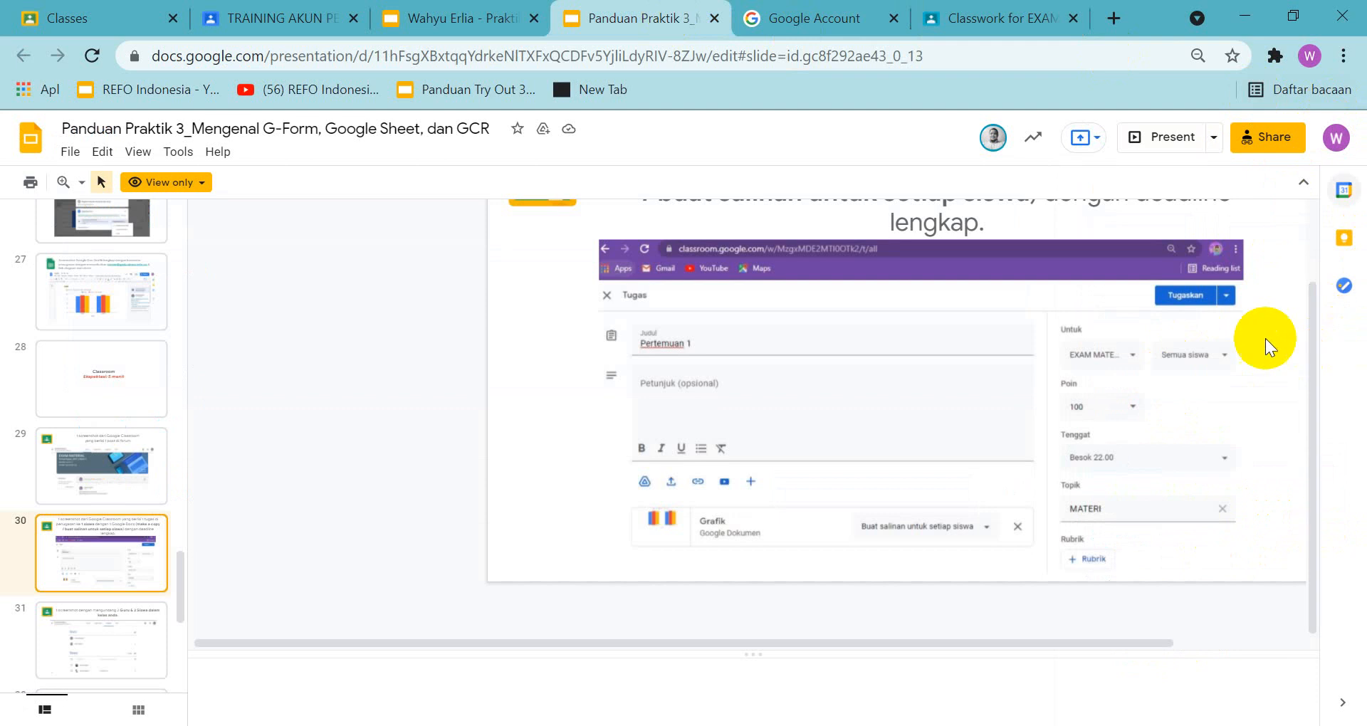
pyautogui.click(975, 20)
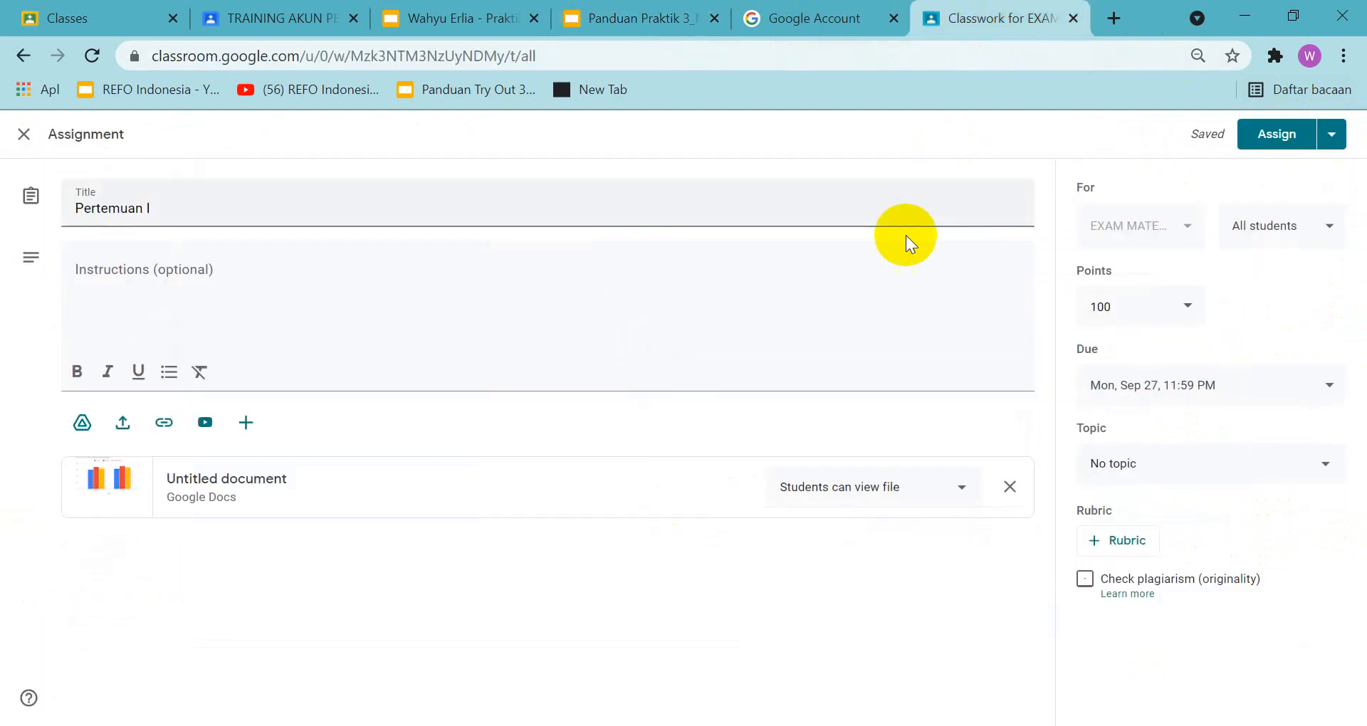
pyautogui.press('Print')
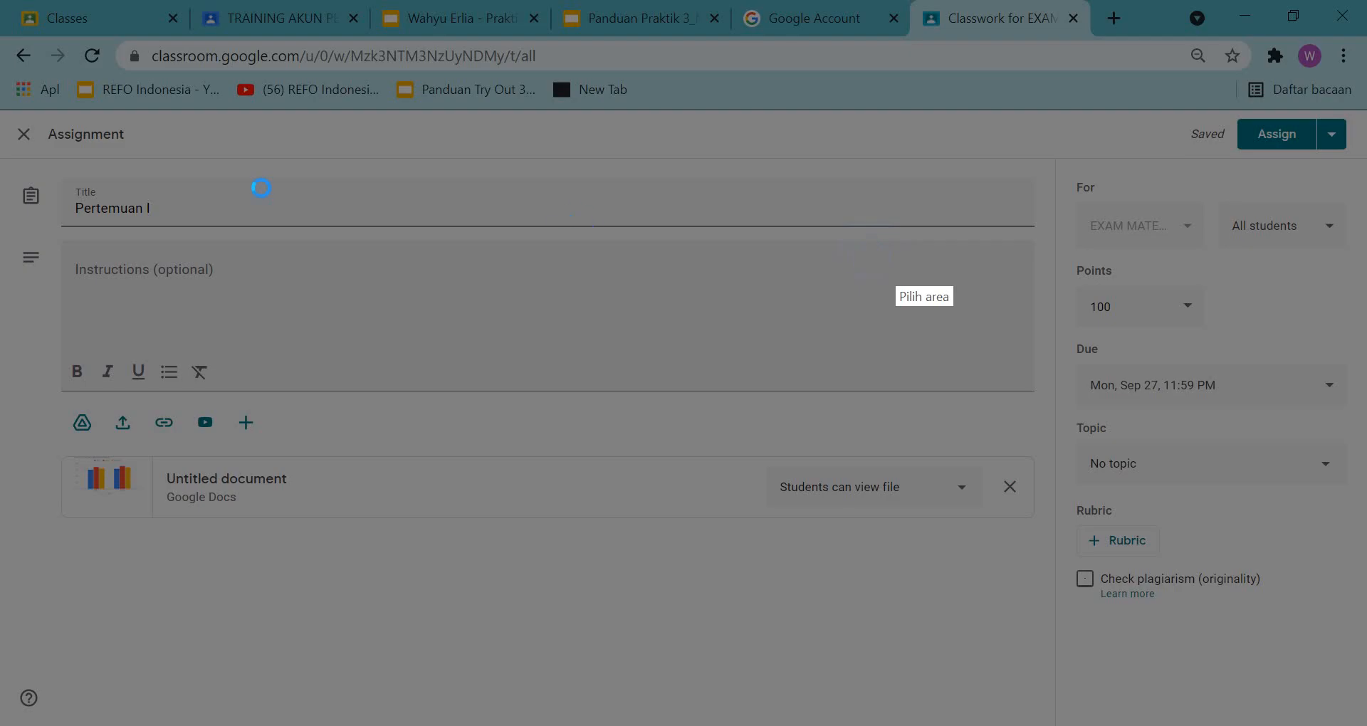
pyautogui.moveTo(2, 37); pyautogui.dragTo(726, 368)
pyautogui.moveTo(626, 328)
pyautogui.mouseDown()
pyautogui.moveTo(1366, 645)
pyautogui.moveTo(1353, 710)
pyautogui.mouseUp()
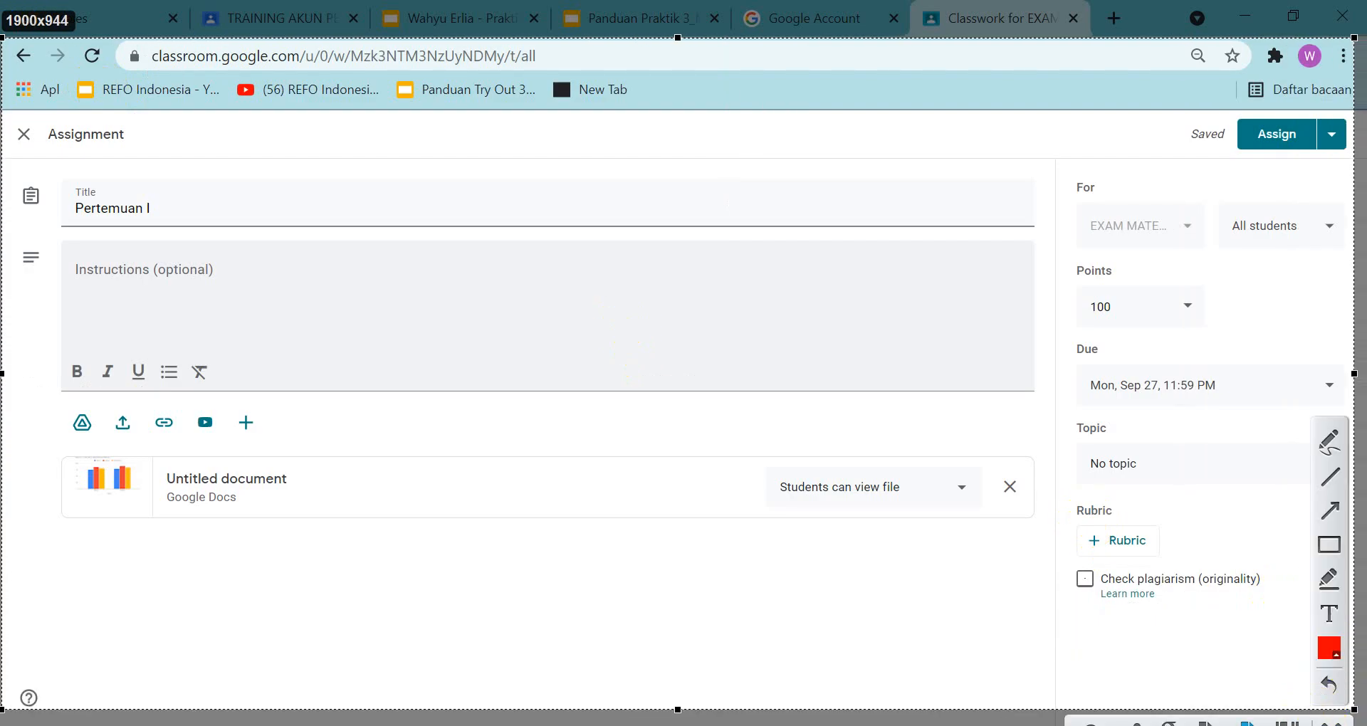
pyautogui.click(1245, 720)
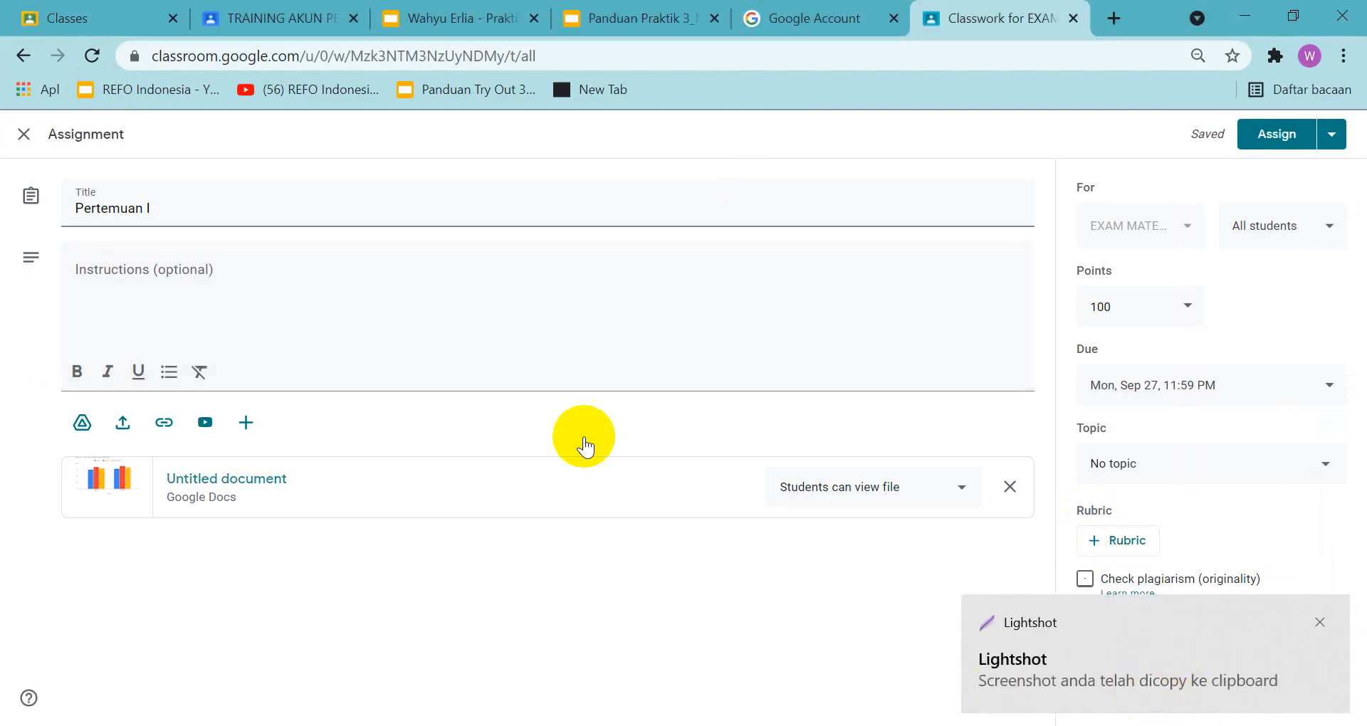
# Paste the copied assignment screenshot onto slide 30 of the answer presentation and move it into place below the heading
pyautogui.click(436, 5)
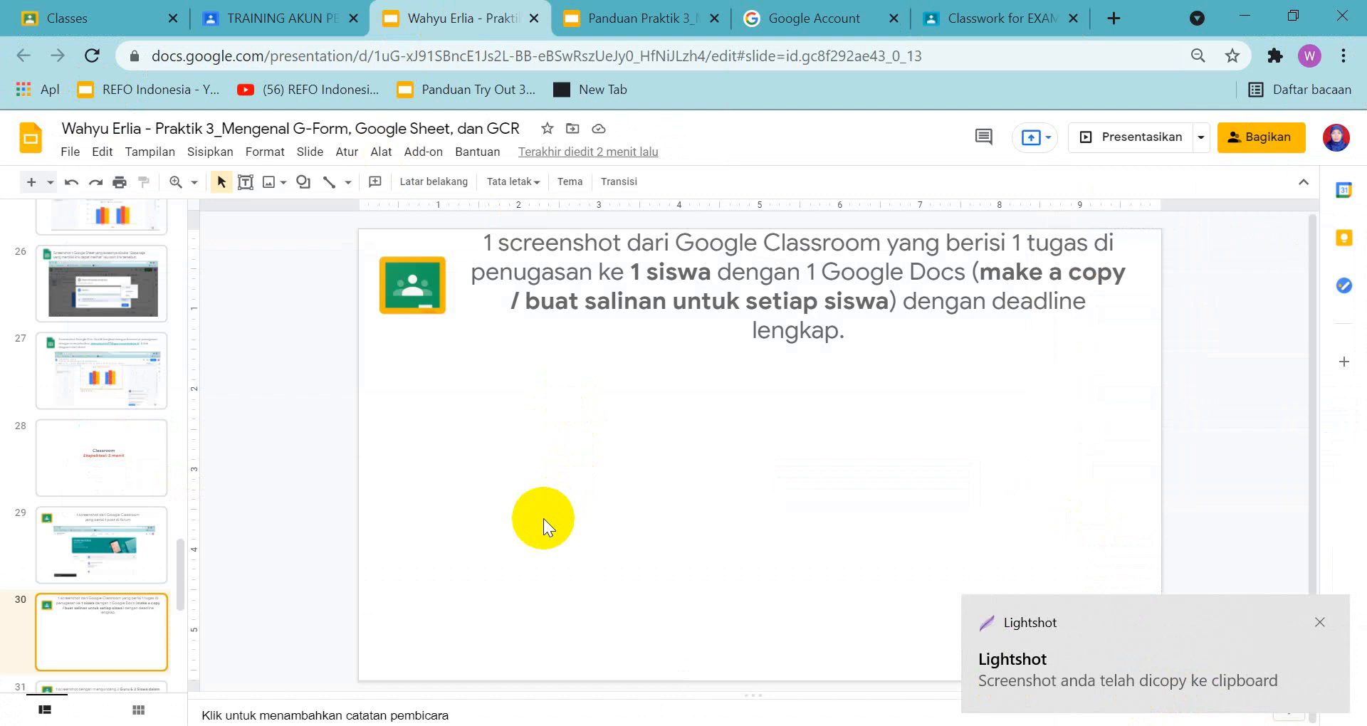
pyautogui.hotkey('ctrl', 'v')
pyautogui.moveTo(616, 483); pyautogui.dragTo(750, 459)
# Assign "Pertemuan I" to the class and add a classwork topic named "MATERI"
pyautogui.click(959, 20)
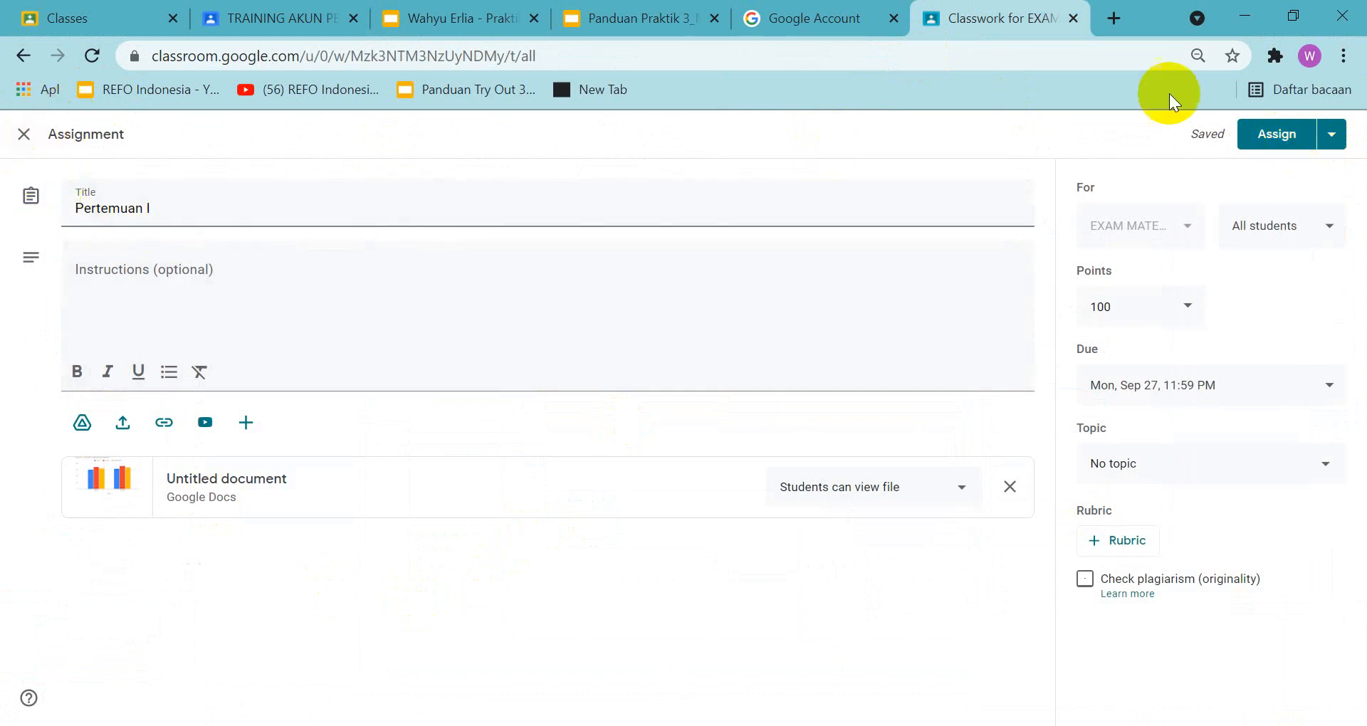
pyautogui.click(1272, 134)
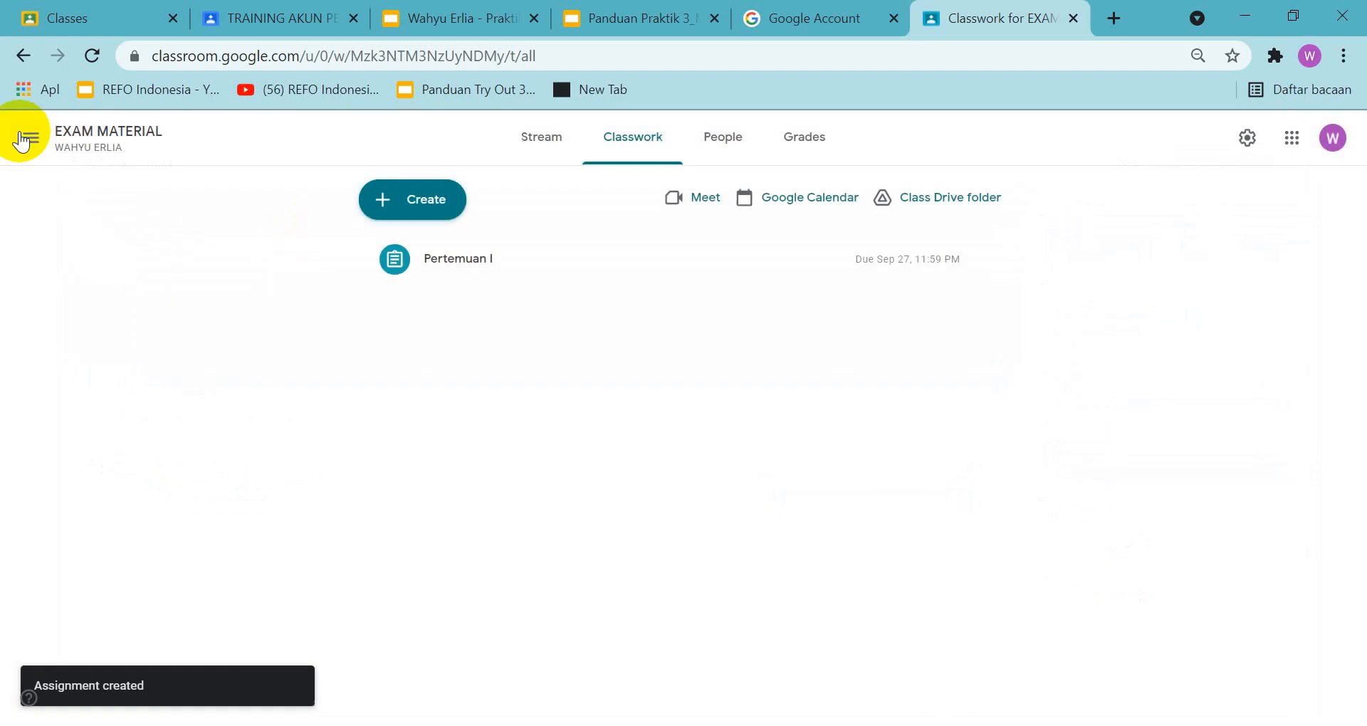
pyautogui.click(385, 213)
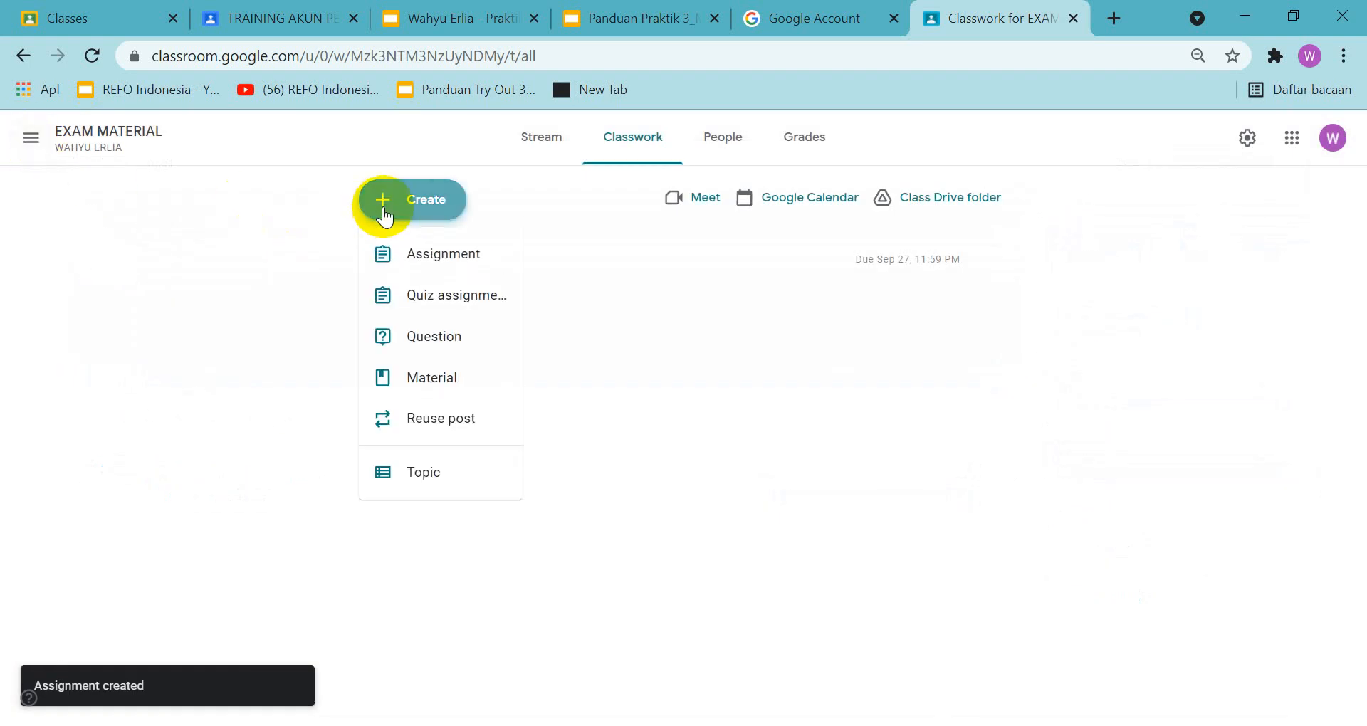
pyautogui.click(451, 473)
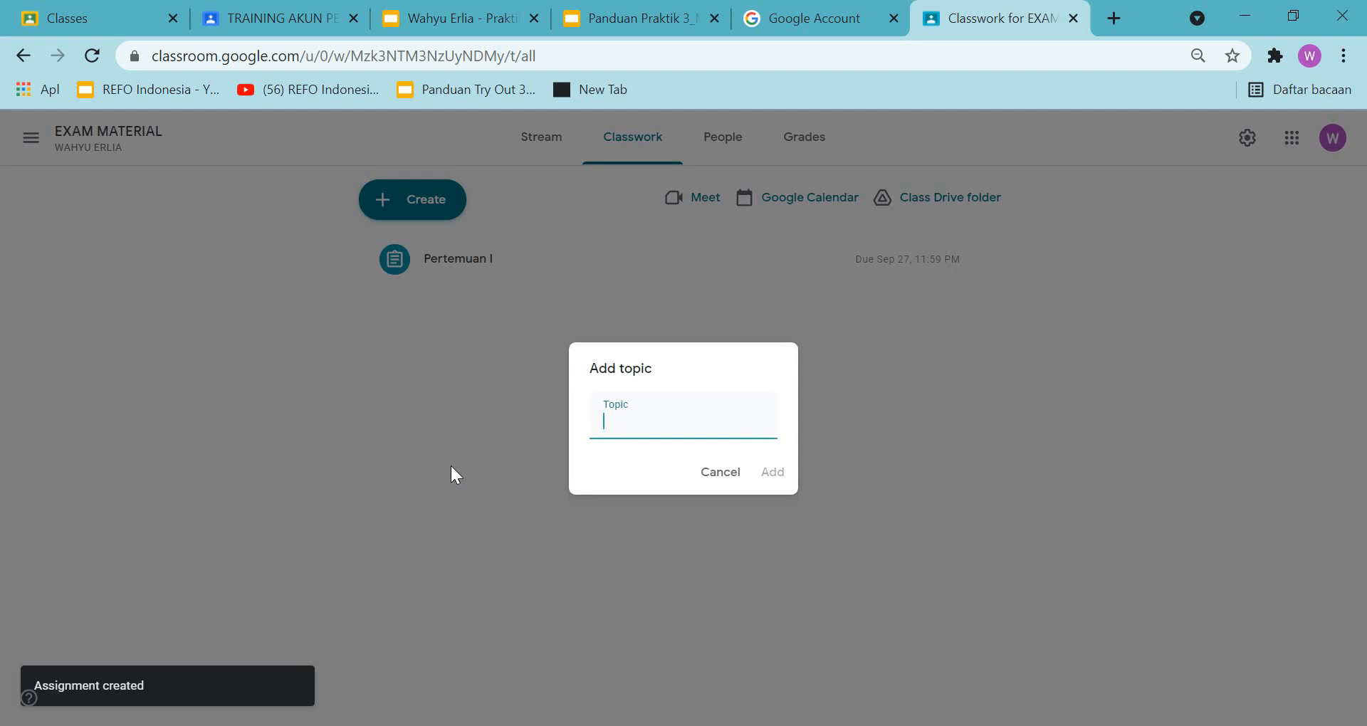
pyautogui.write('MATERI')
pyautogui.click(772, 471)
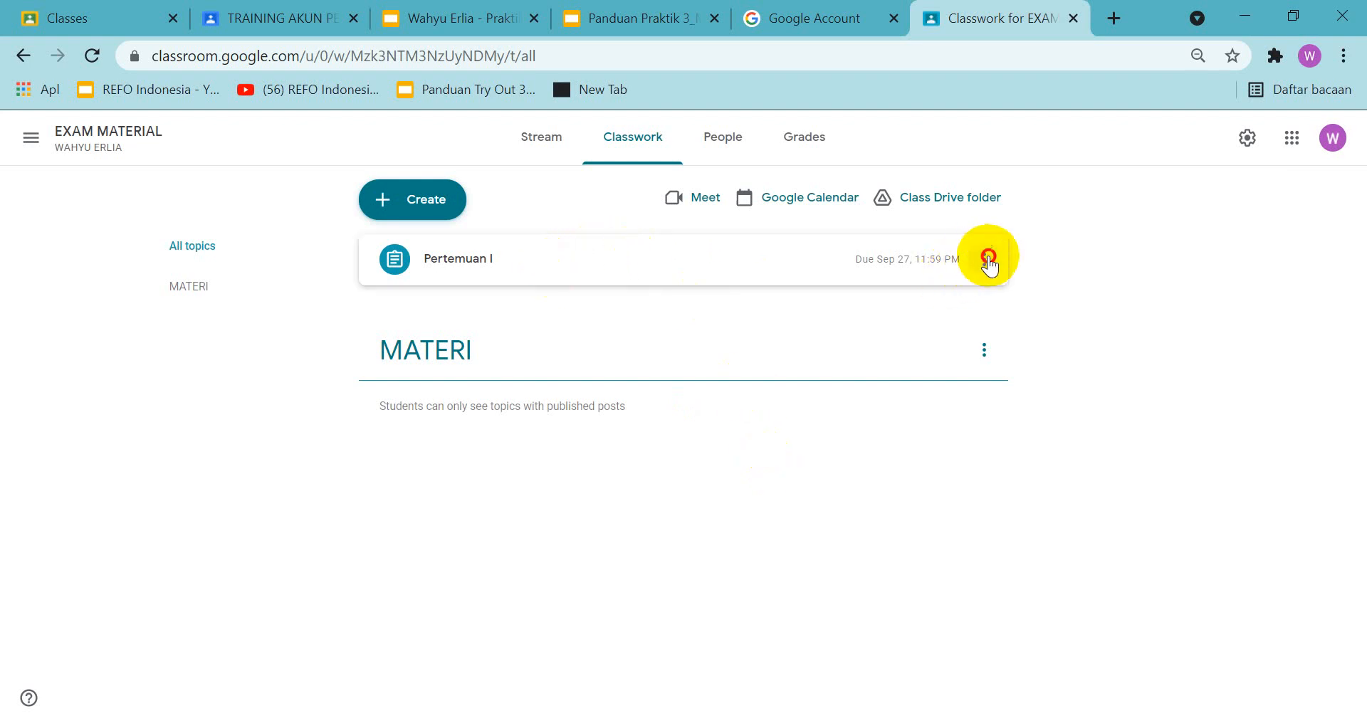
# Edit the "Pertemuan I" assignment to place it under the topic MATERI and save it
pyautogui.click(984, 259)
pyautogui.click(947, 301)
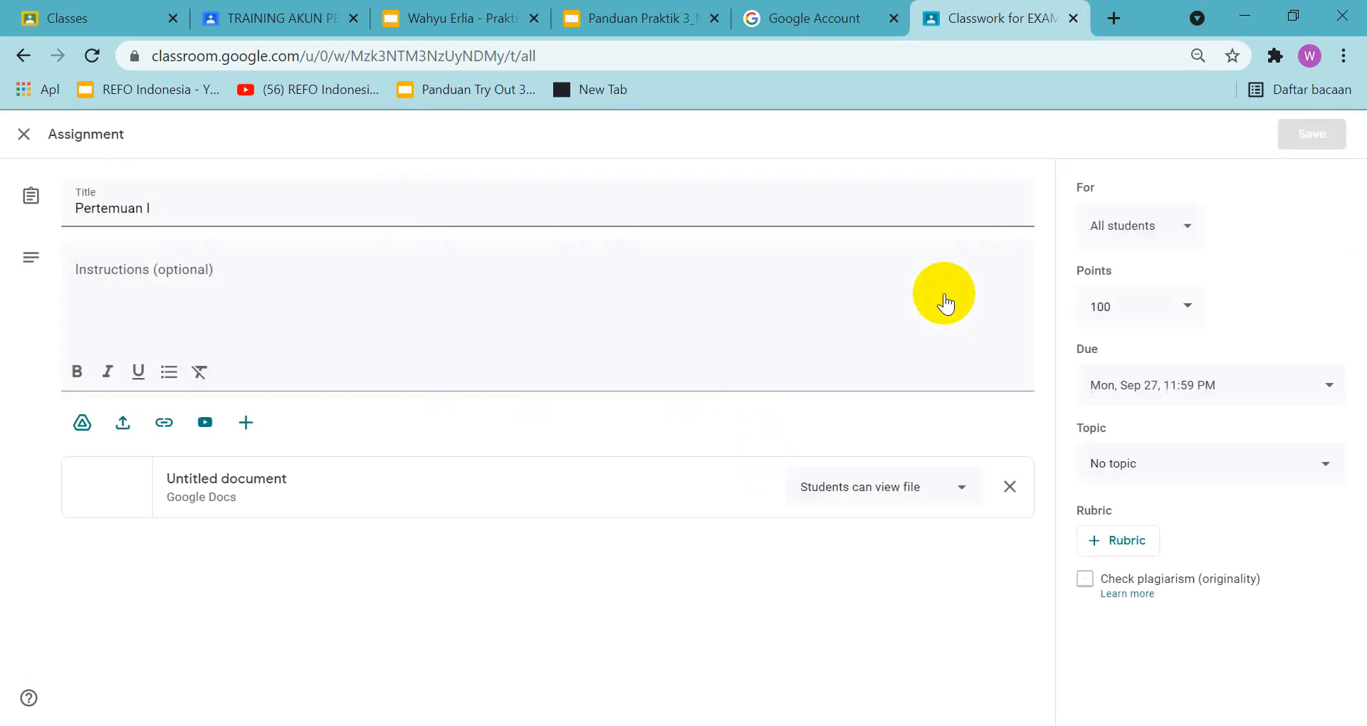
pyautogui.click(1132, 469)
pyautogui.click(1129, 552)
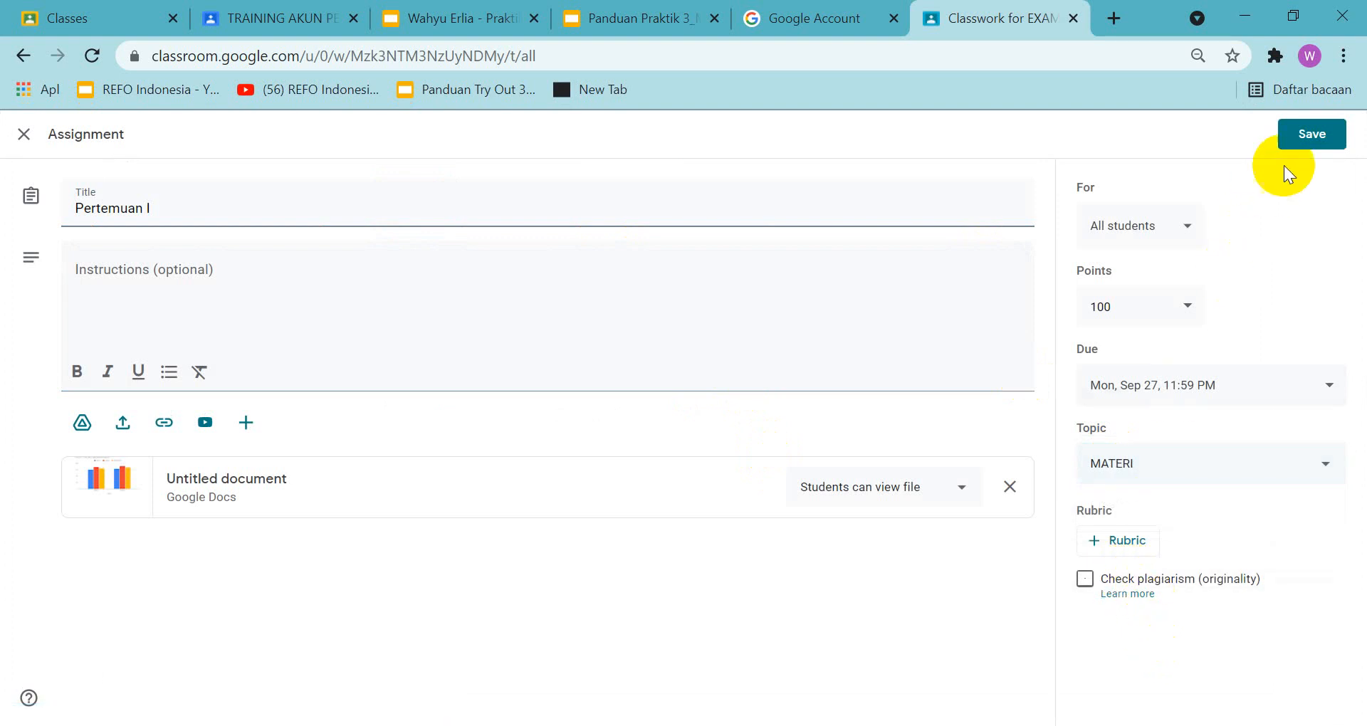
pyautogui.click(1310, 131)
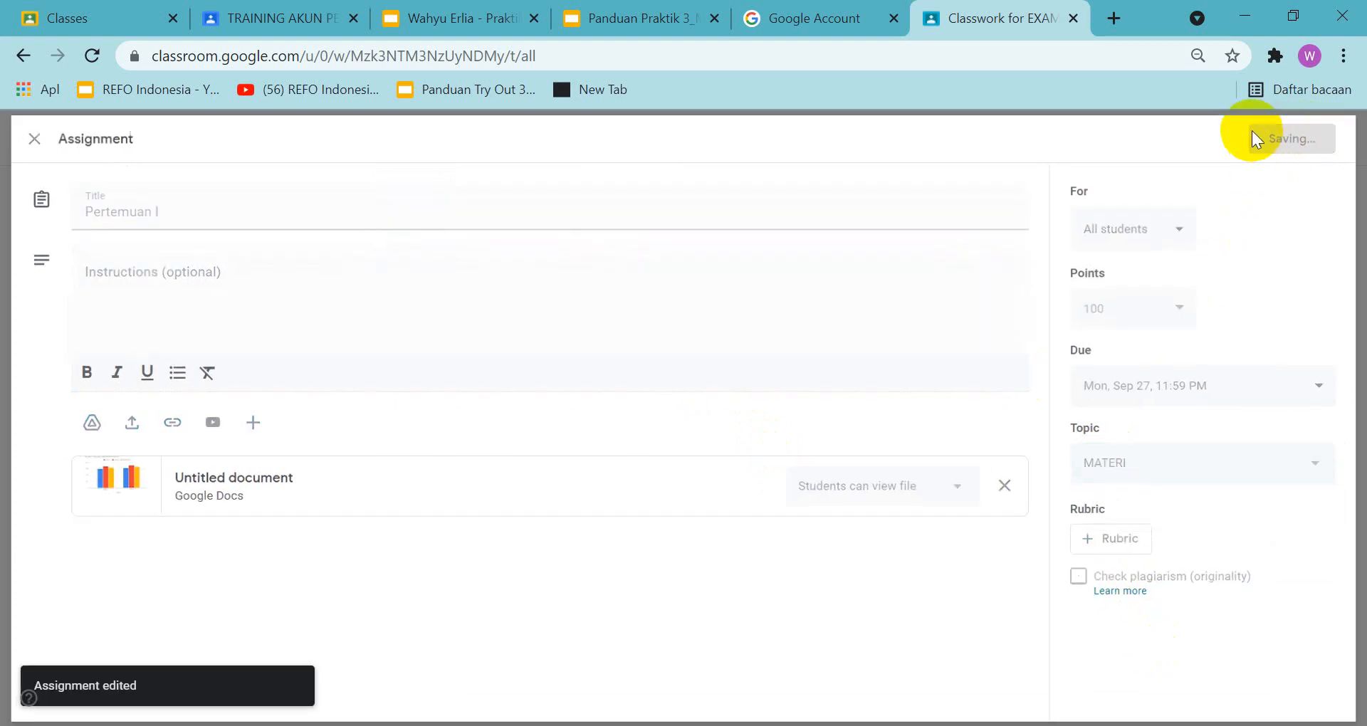
# Check the task on slide 31 of the answer presentation and the guide's matching example of invited teachers and students
pyautogui.click(398, 11)
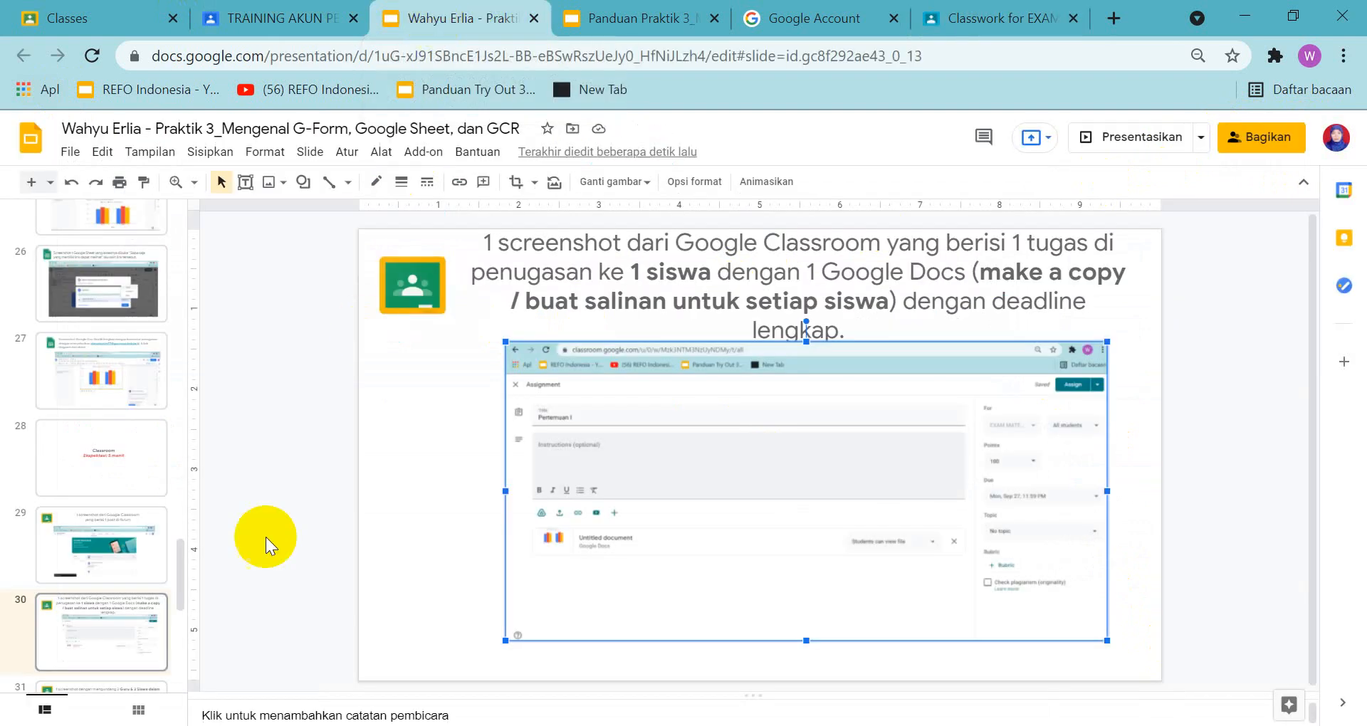
pyautogui.scroll(-1, 205, 596)
pyautogui.scroll(-3, 117, 644)
pyautogui.click(108, 518)
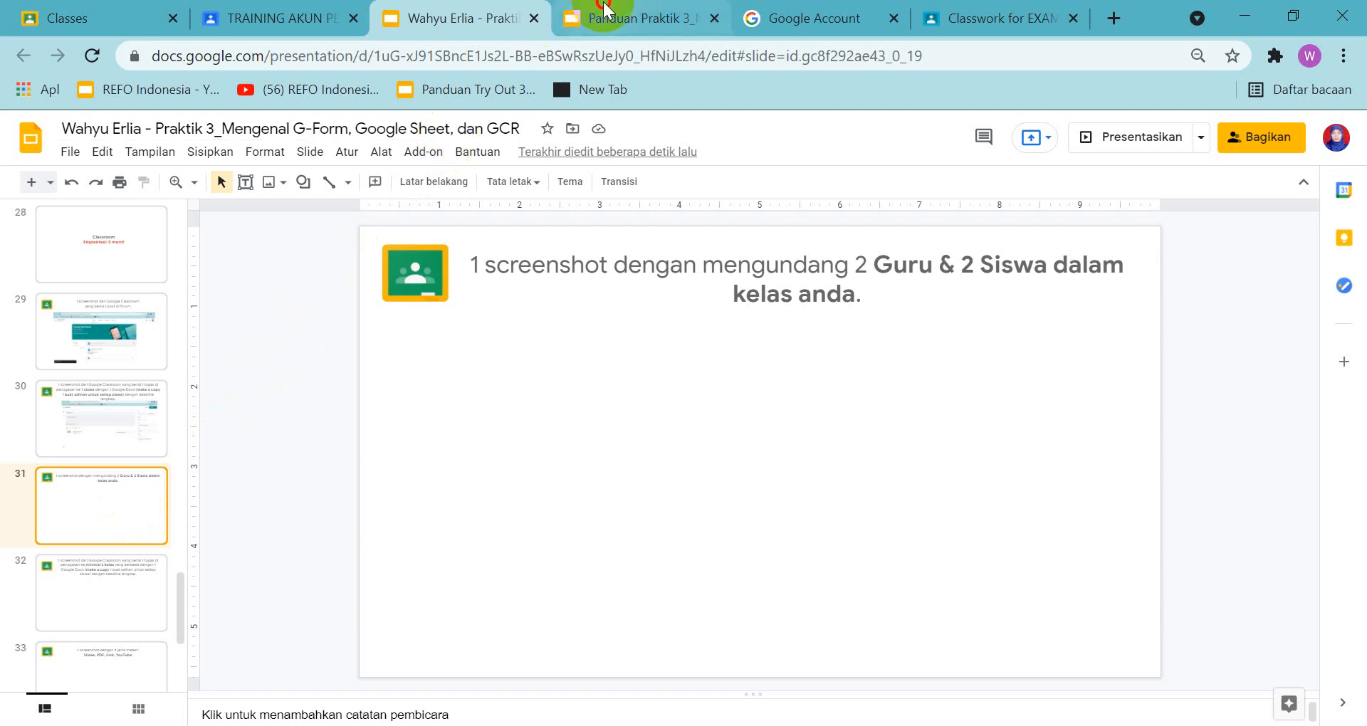
pyautogui.click(571, 29)
pyautogui.click(138, 625)
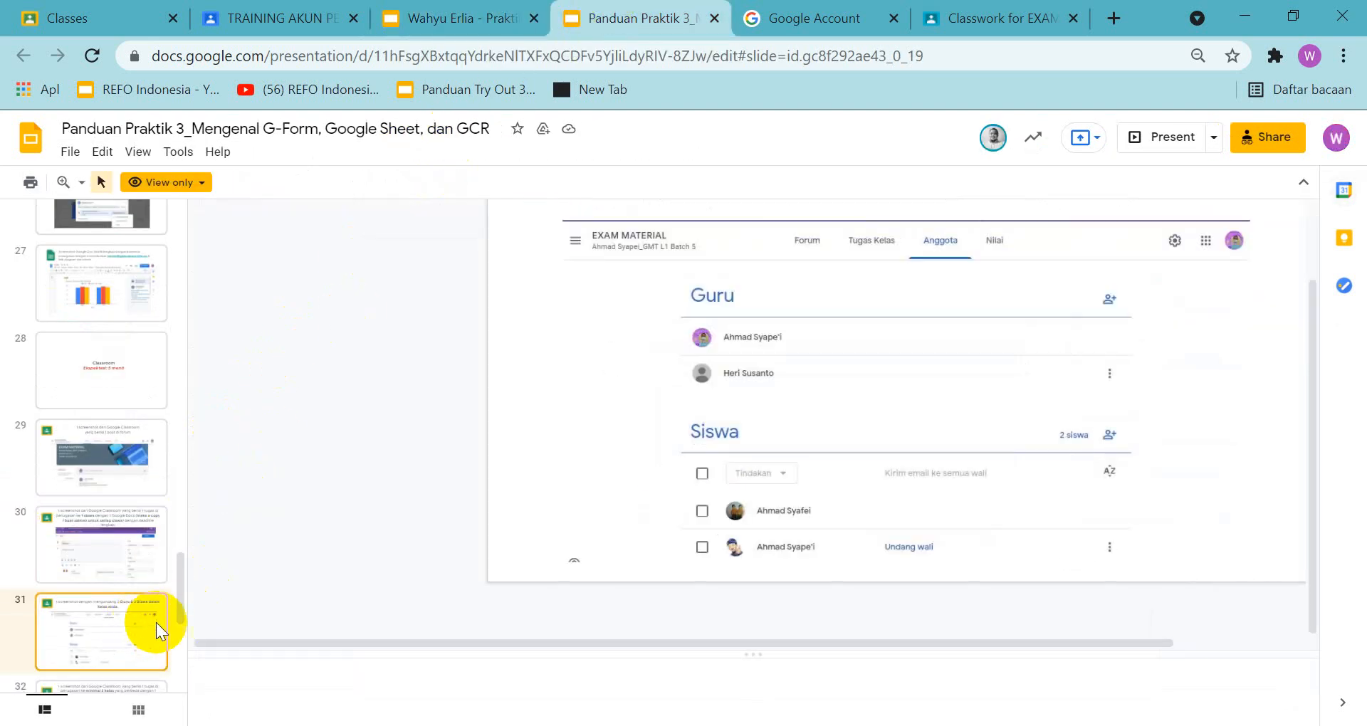
pyautogui.scroll(3, 626, 387)
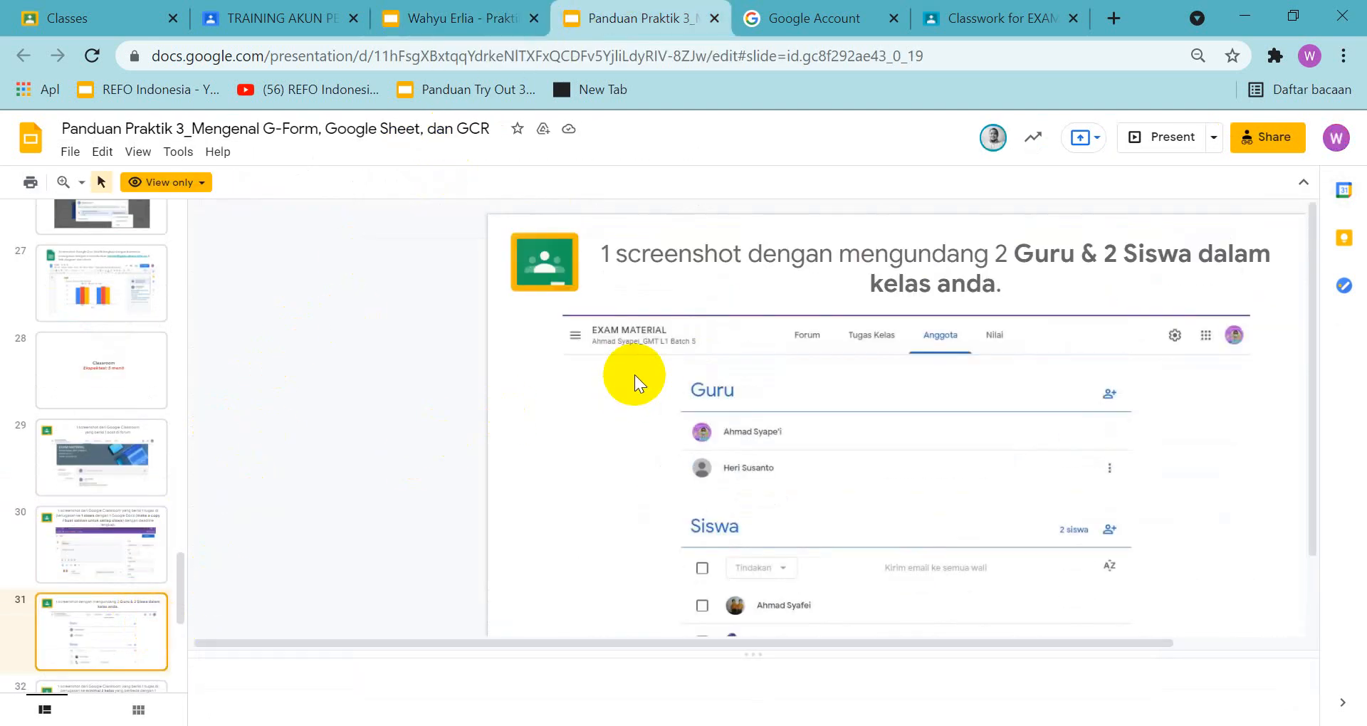
pyautogui.scroll(-3, 634, 373)
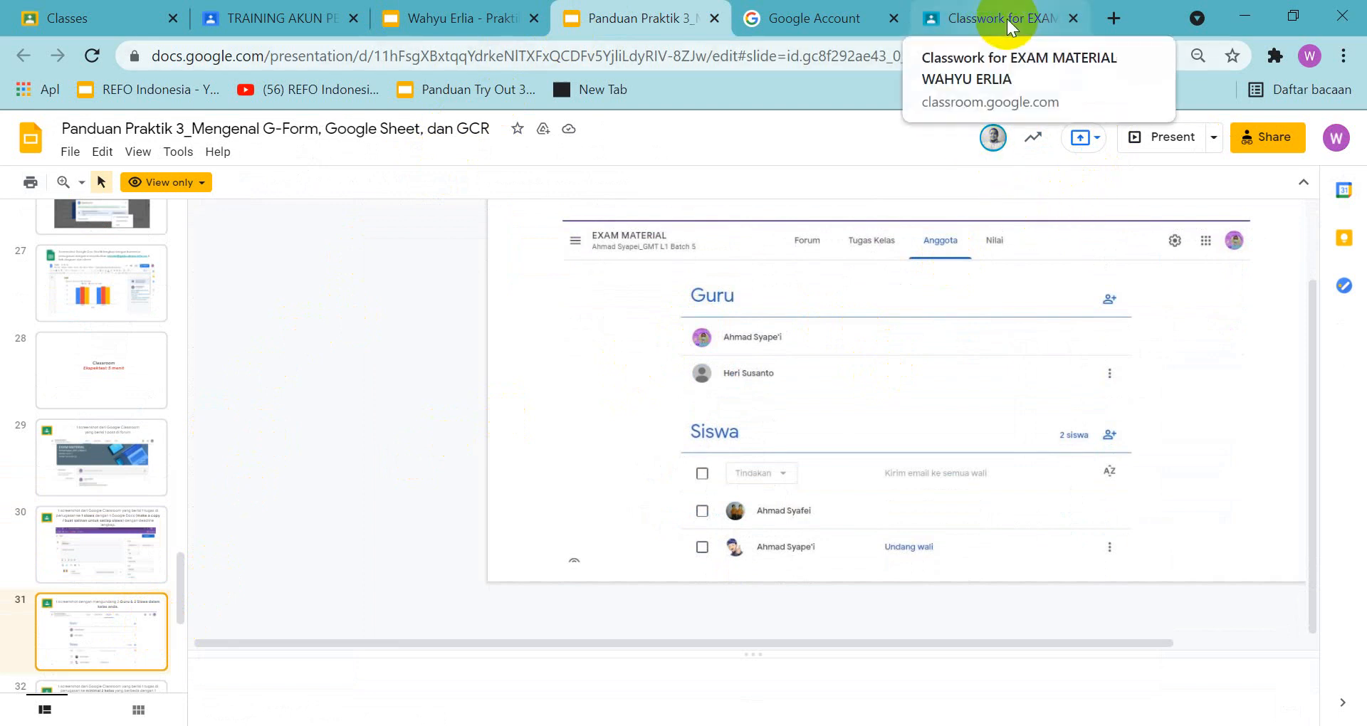
# Start a teacher invitation on the EXAM MATERIAL class's People page and add the suggested teacher starting with "A" as the first invitee
pyautogui.click(963, 18)
pyautogui.click(723, 142)
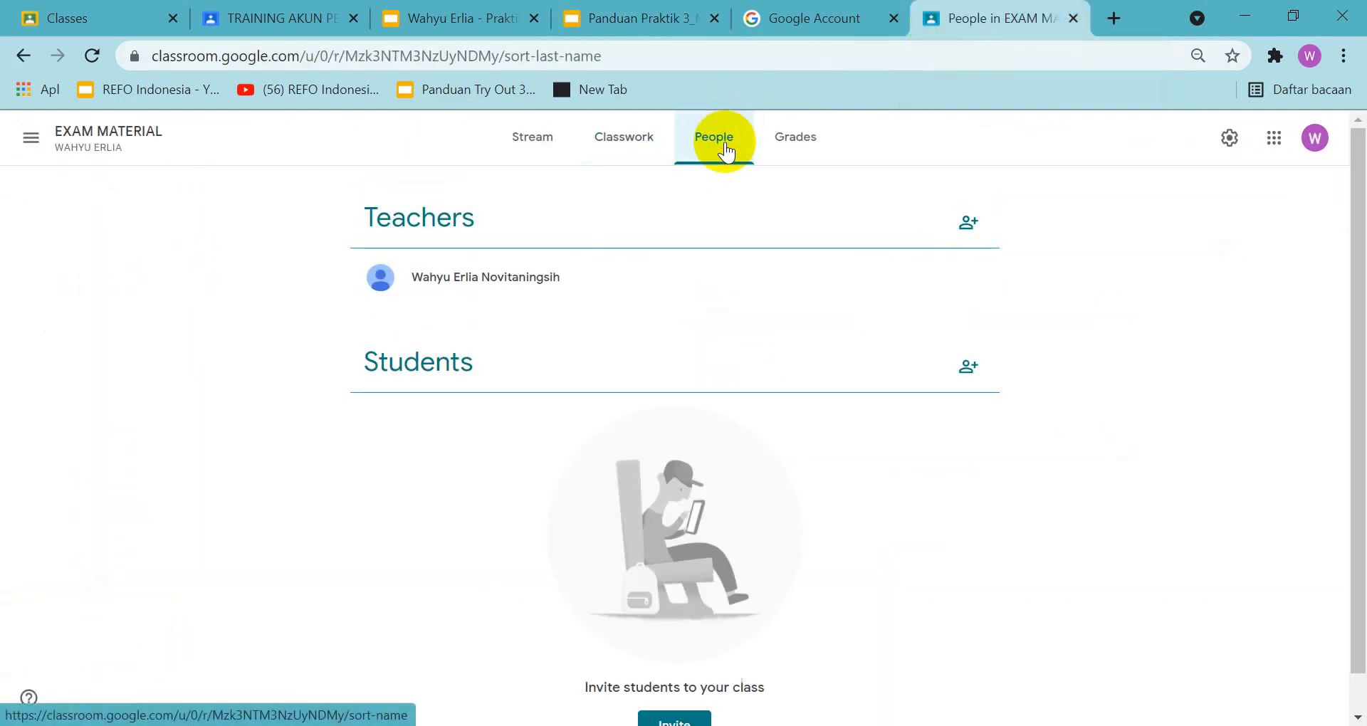
pyautogui.click(969, 224)
pyautogui.click(816, 293)
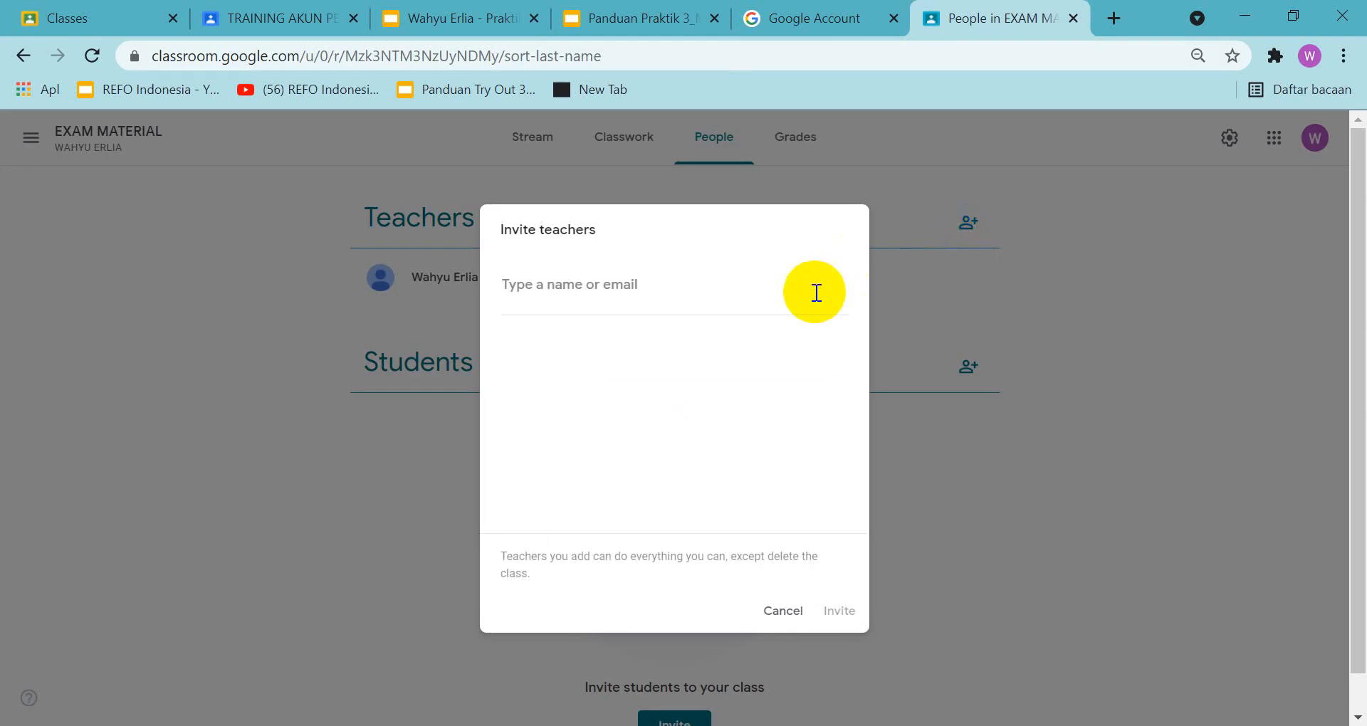
pyautogui.write('S')
pyautogui.press('BackSpace')
pyautogui.write('A')
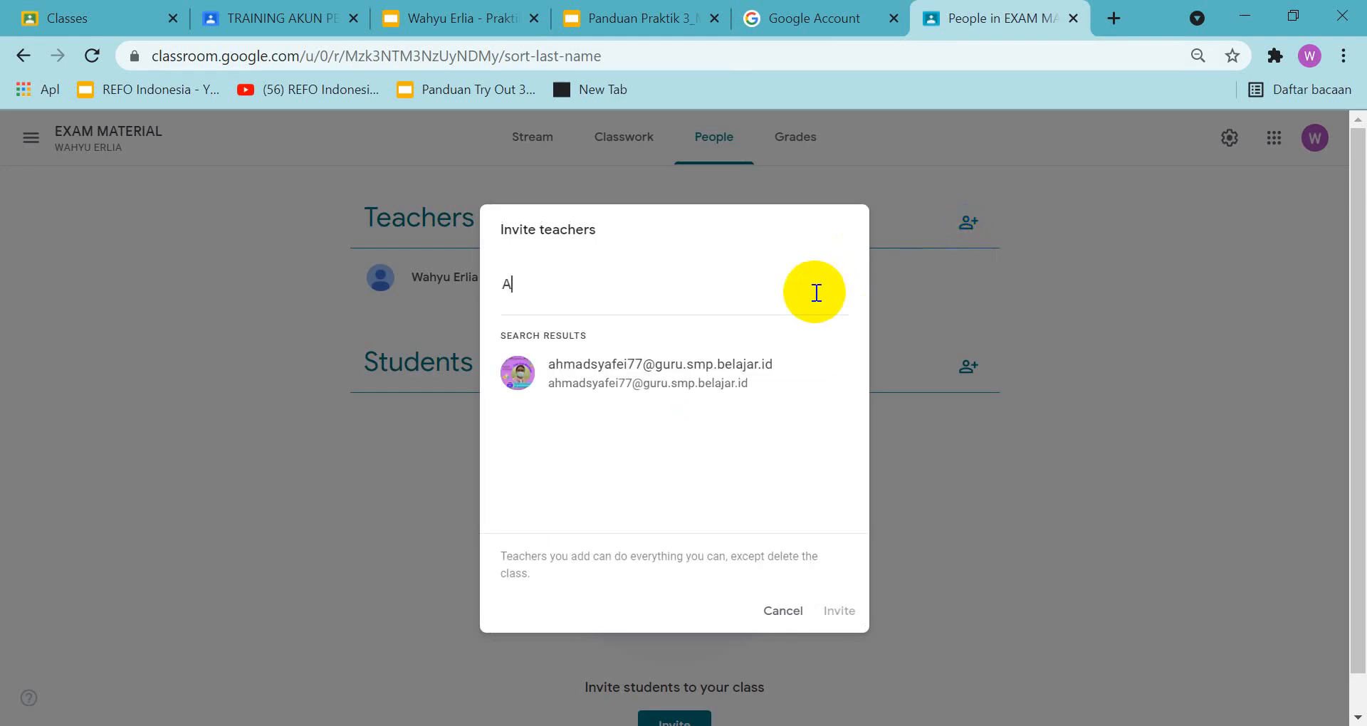
pyautogui.click(766, 385)
# Add a second teacher to the invitation by entering their e-mail address, and send both teacher invitations
pyautogui.write('MUH')
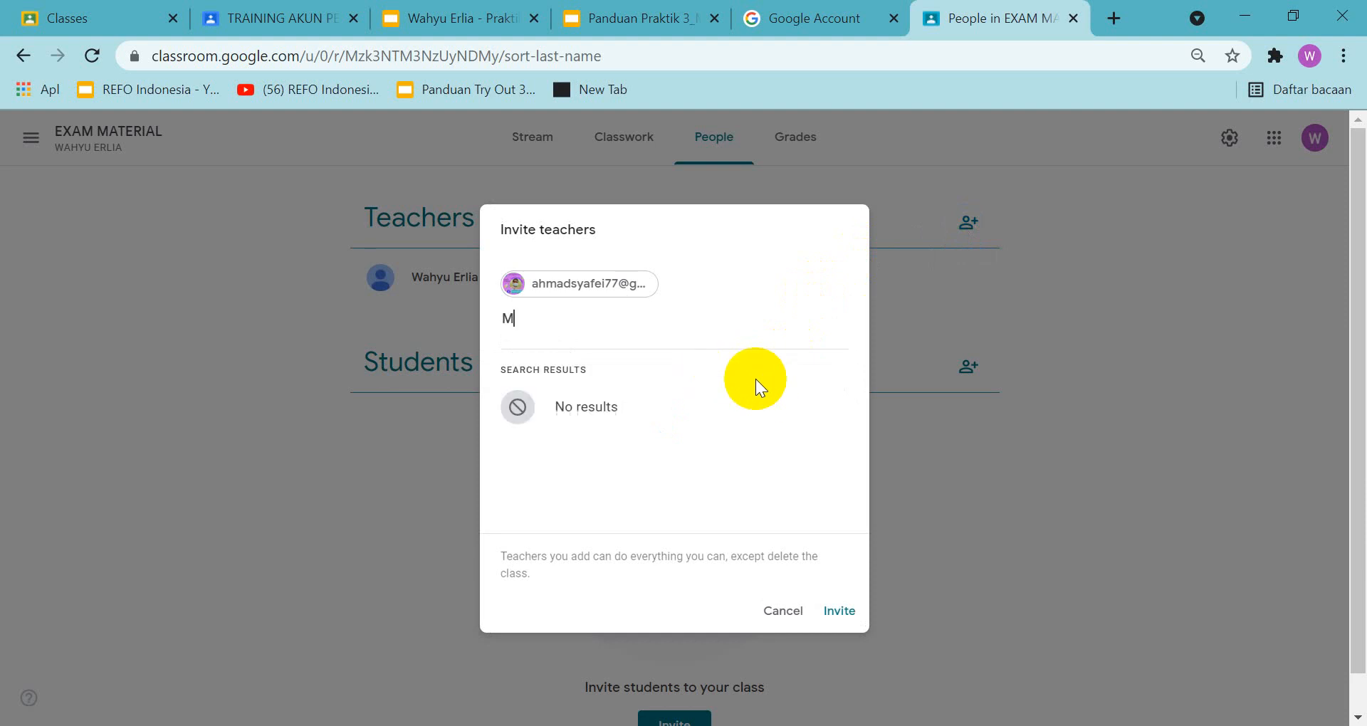
pyautogui.press('BackSpace')
pyautogui.press('BackSpace')
pyautogui.press('BackSpace')
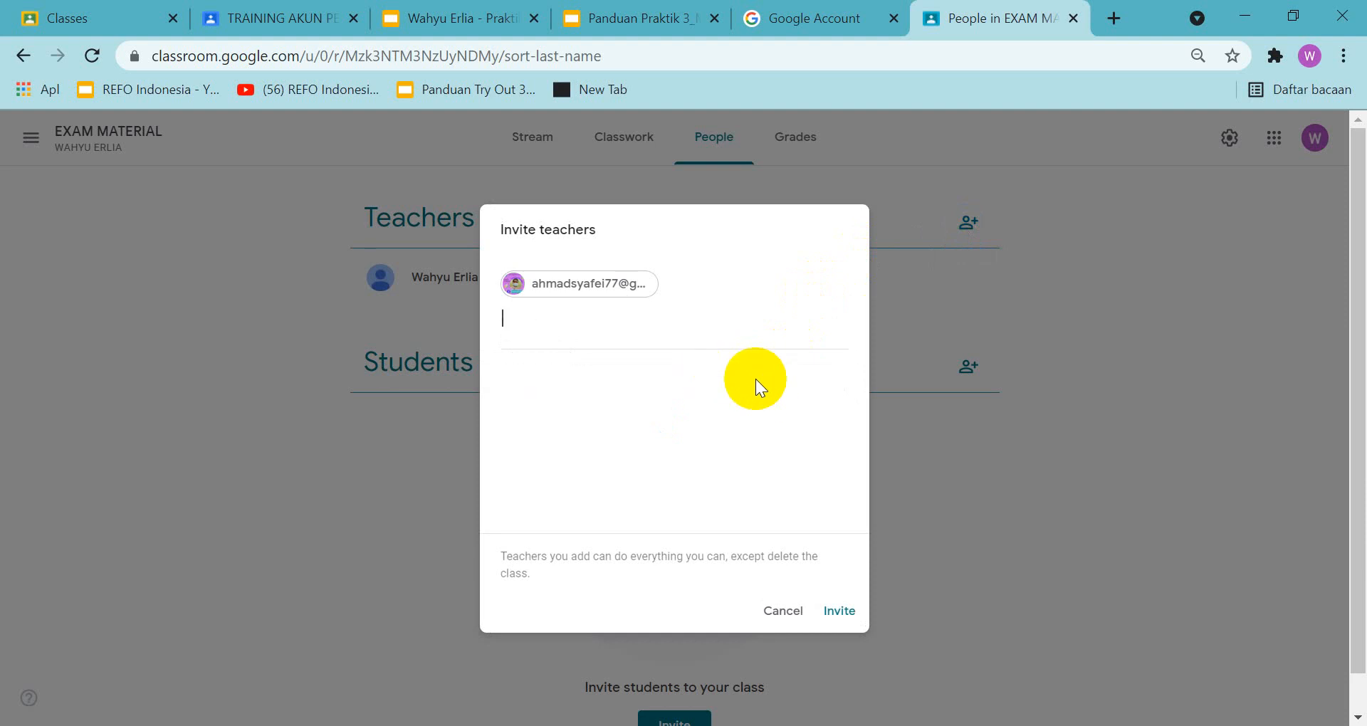
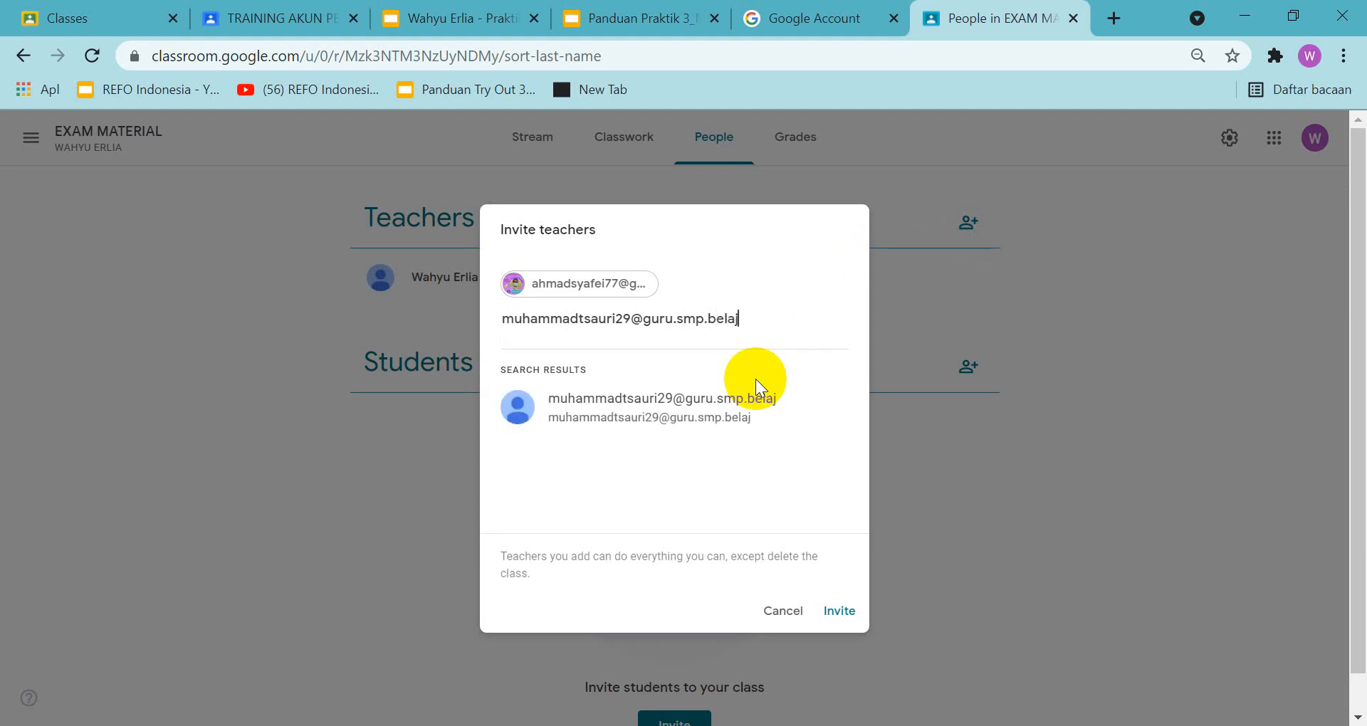
pyautogui.click(738, 407)
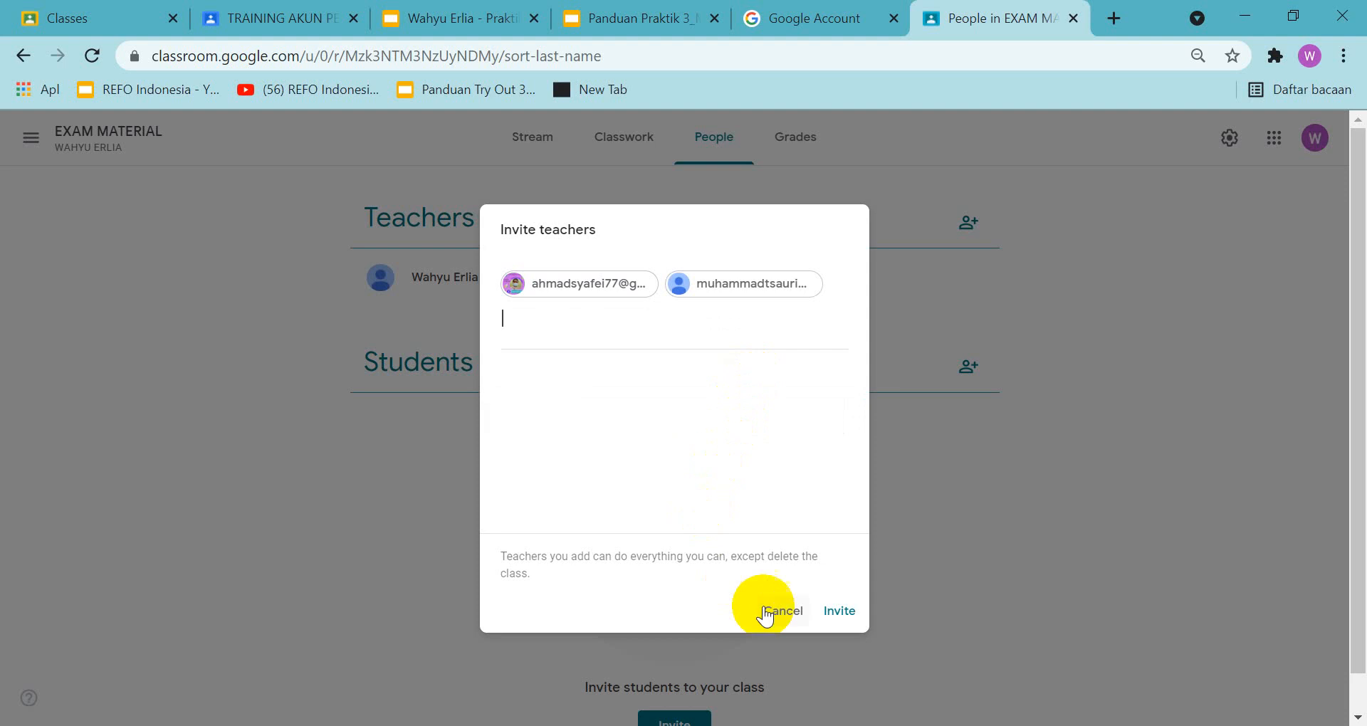
pyautogui.click(837, 612)
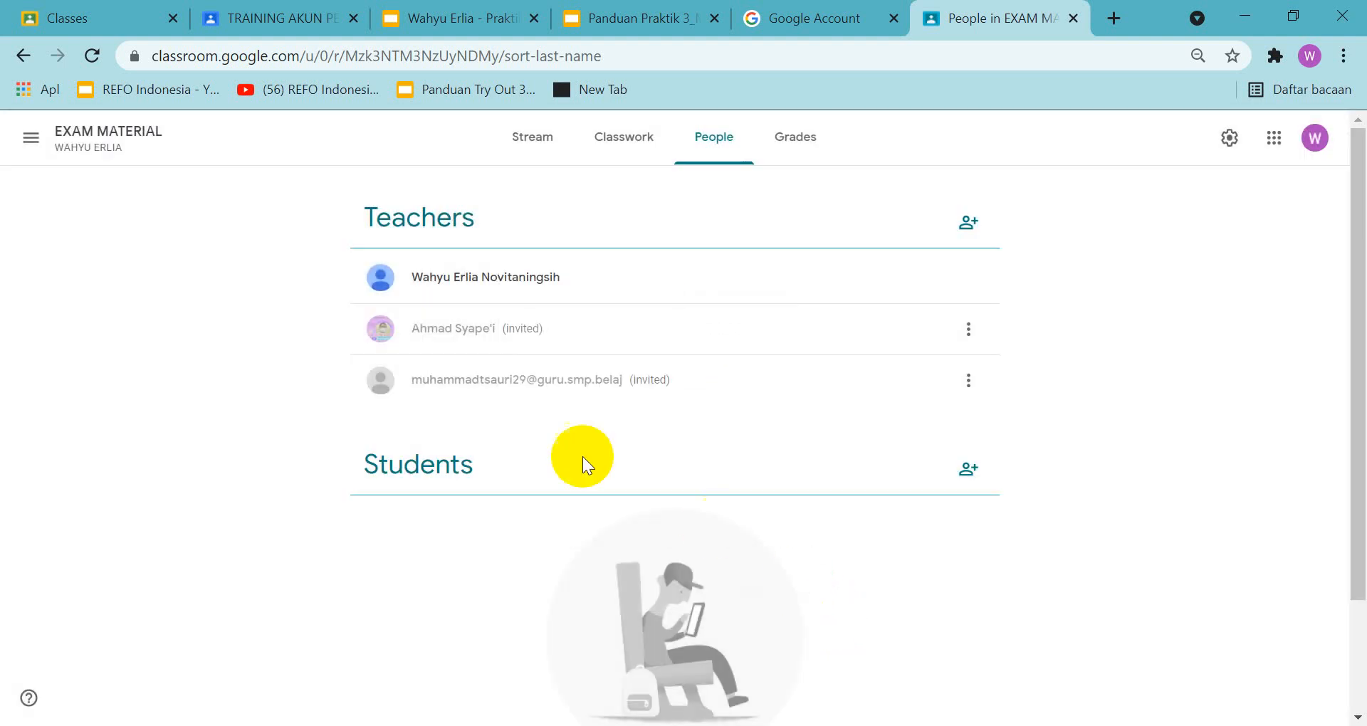
# Invite the first student to the class by searching for "ef" and picking the suggested account
pyautogui.click(965, 470)
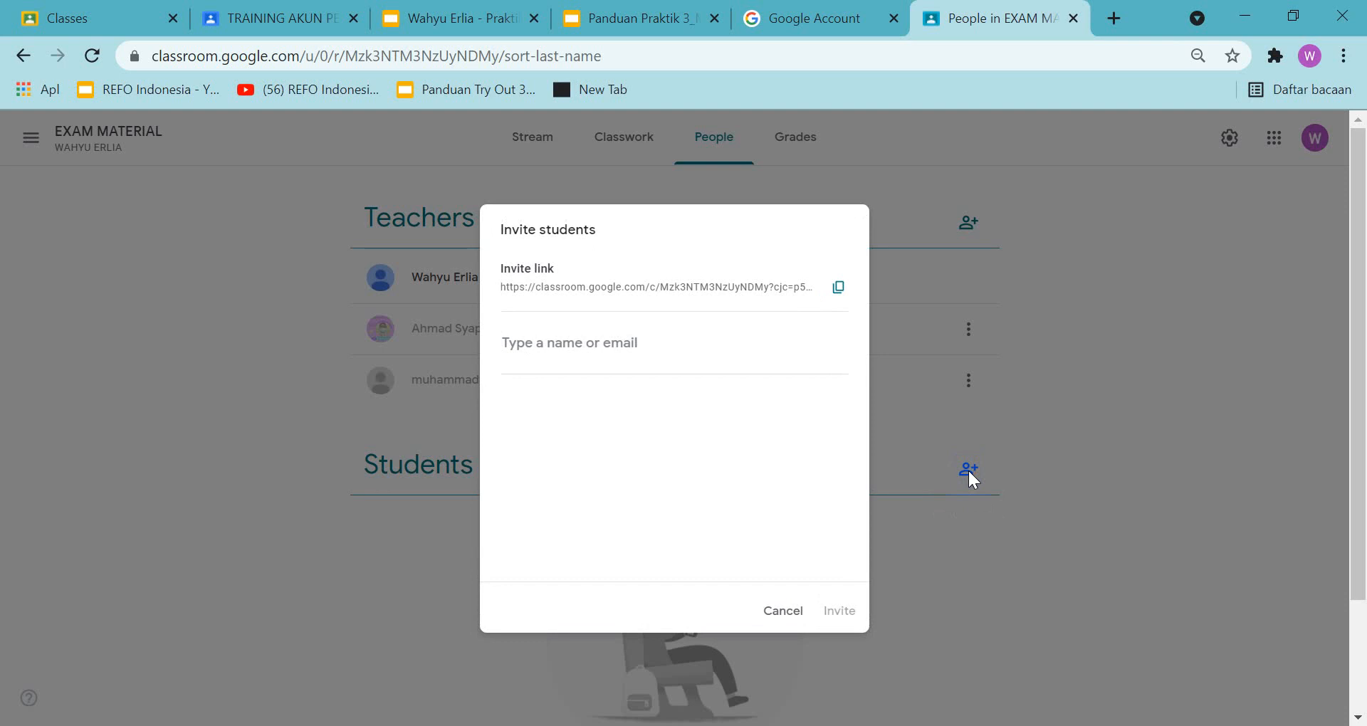
pyautogui.click(589, 344)
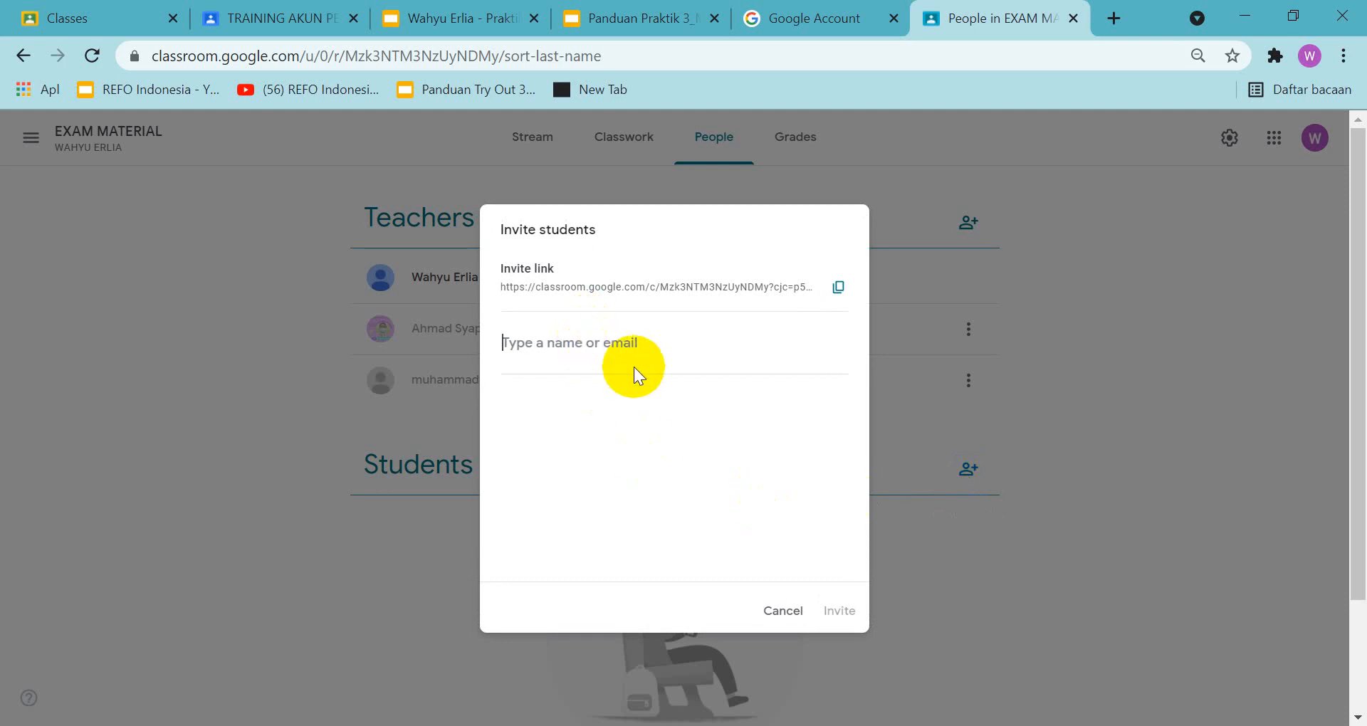
pyautogui.write('ef')
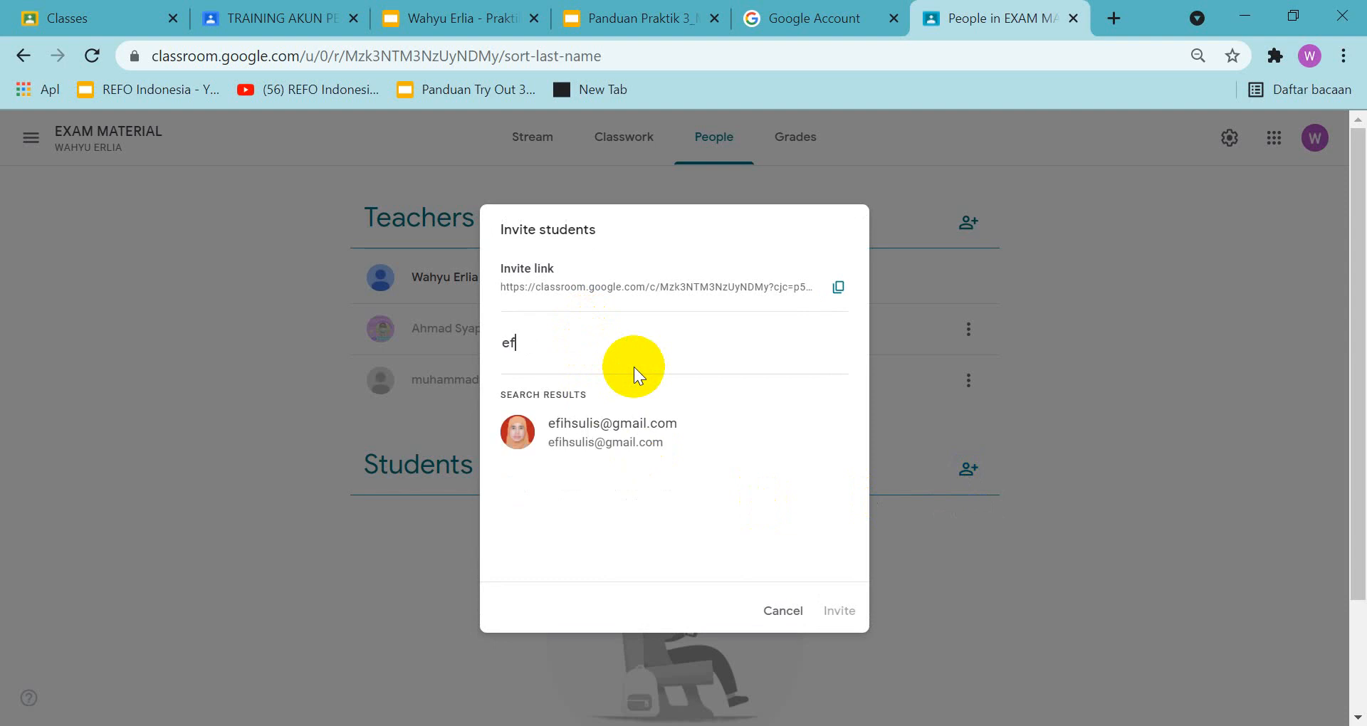
pyautogui.click(596, 419)
pyautogui.click(839, 620)
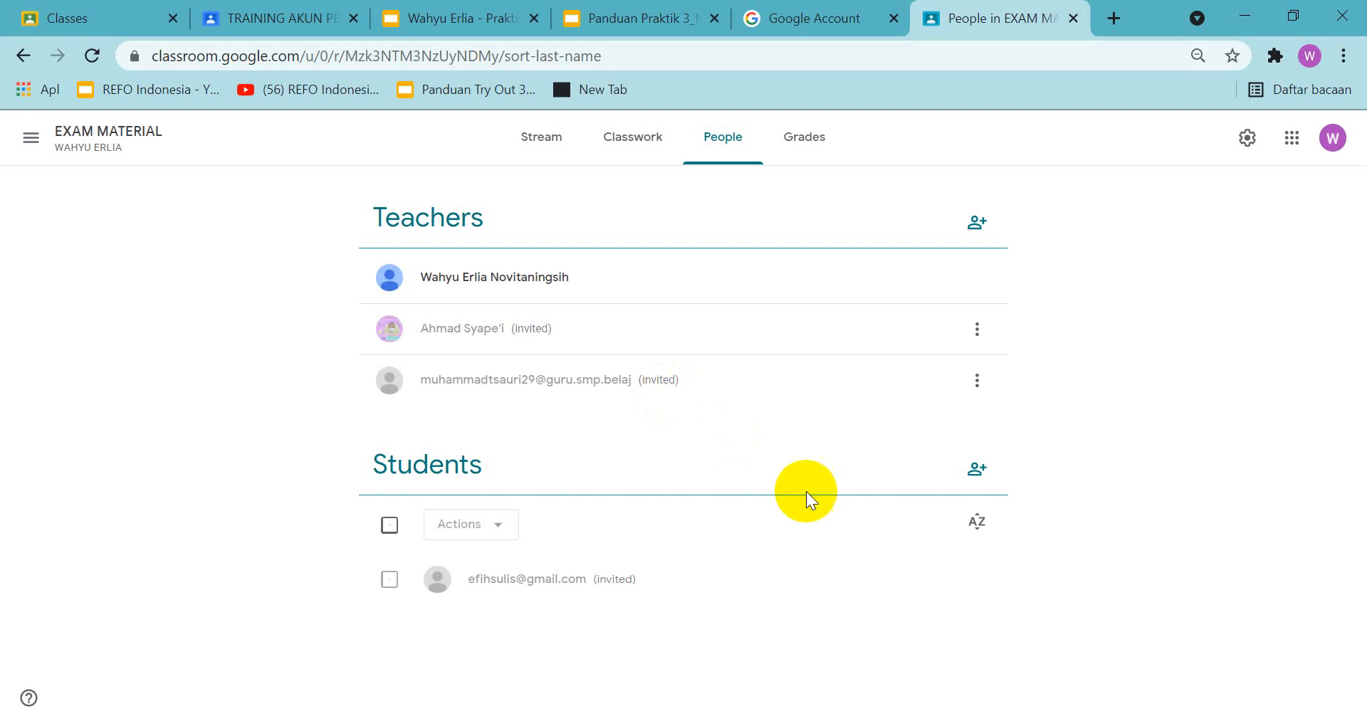
# Invite a second student to the class by entering the e-mail address of the account already used for the second teacher
pyautogui.click(978, 470)
pyautogui.write('bam')
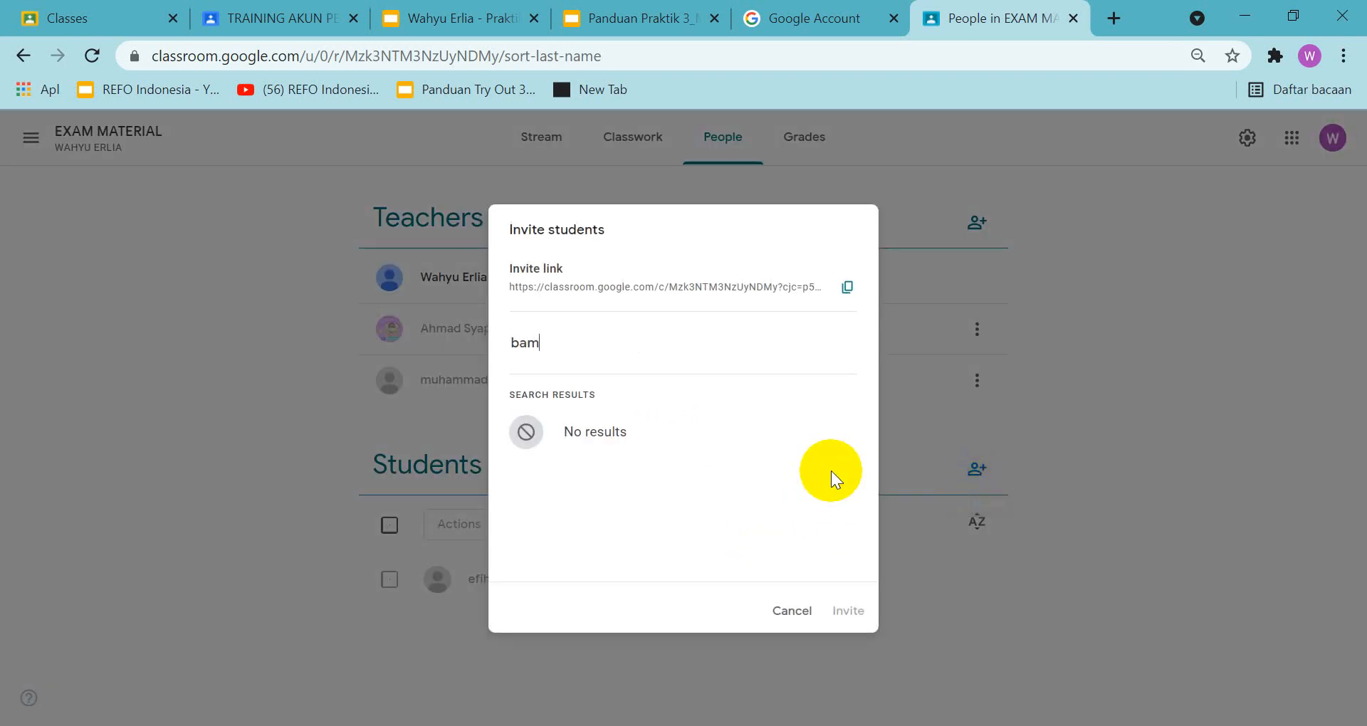
pyautogui.write('bang')
pyautogui.press('BackSpace')
pyautogui.press('BackSpace')
pyautogui.press('BackSpace')
pyautogui.press('BackSpace')
pyautogui.press('BackSpace')
pyautogui.press('BackSpace')
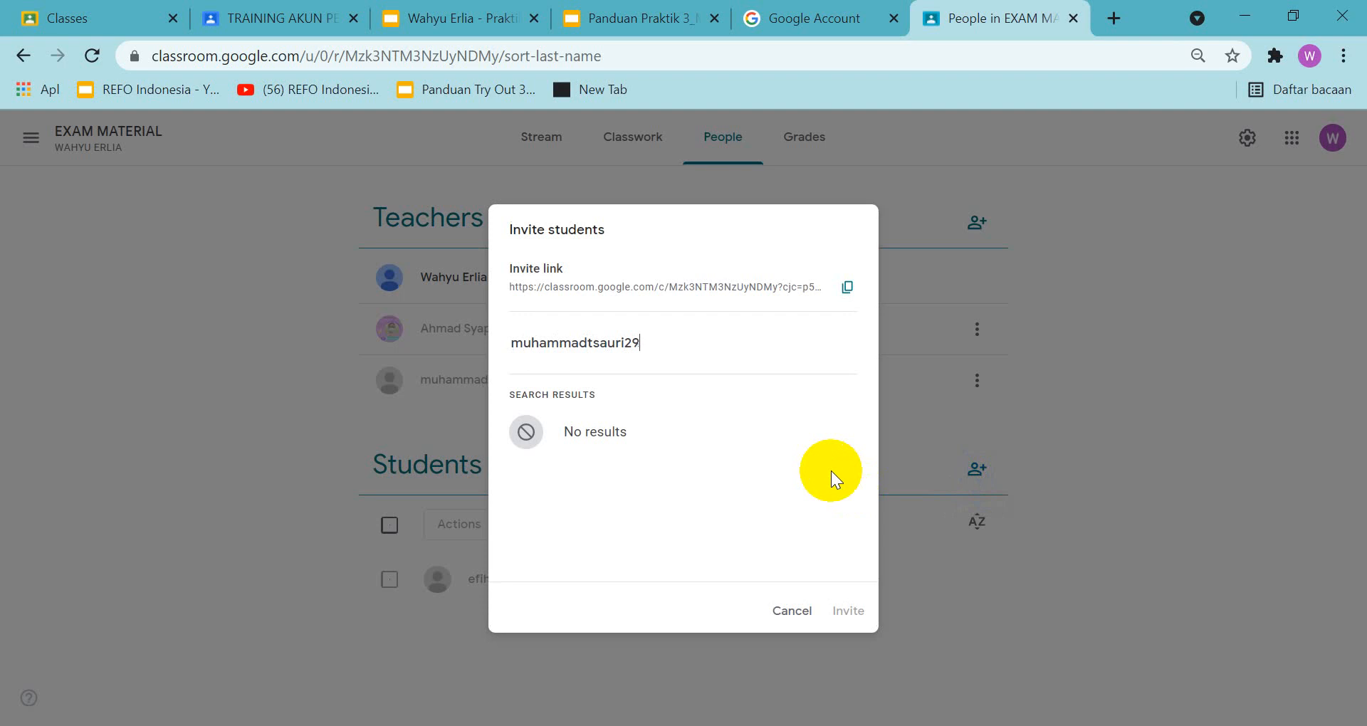
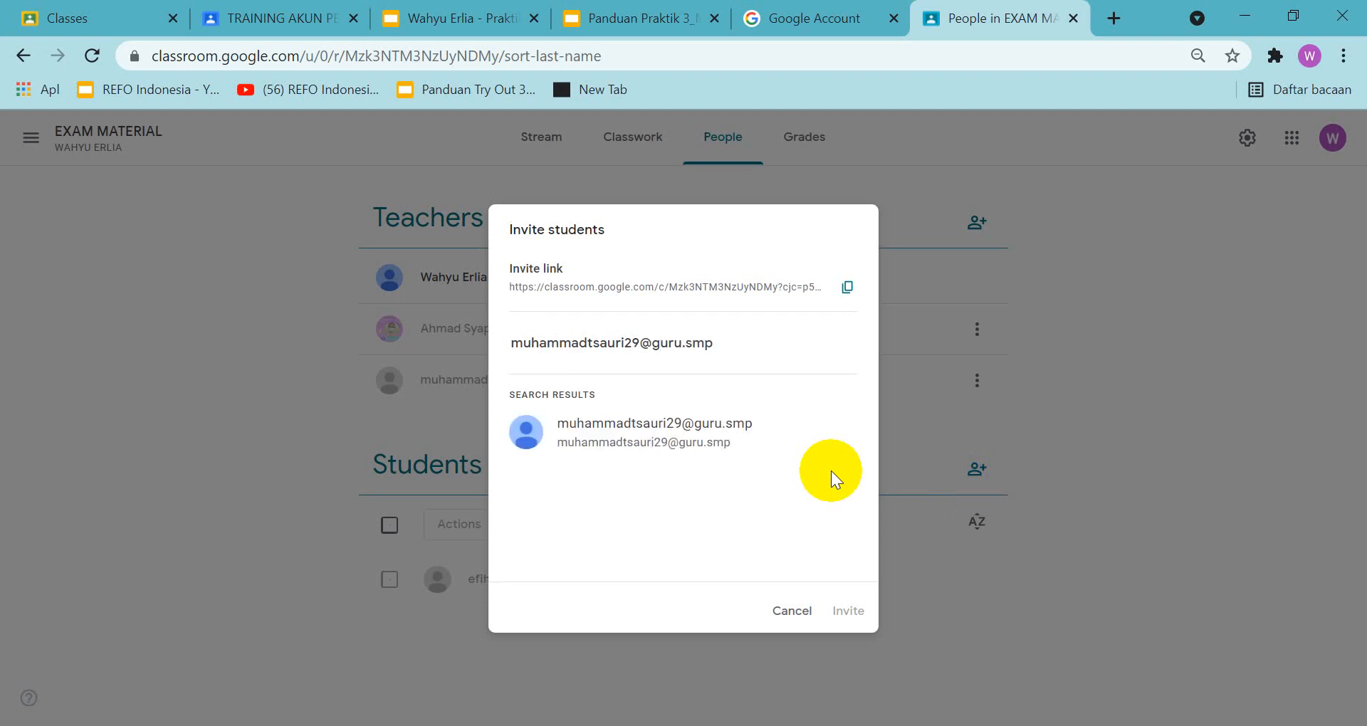
pyautogui.click(720, 436)
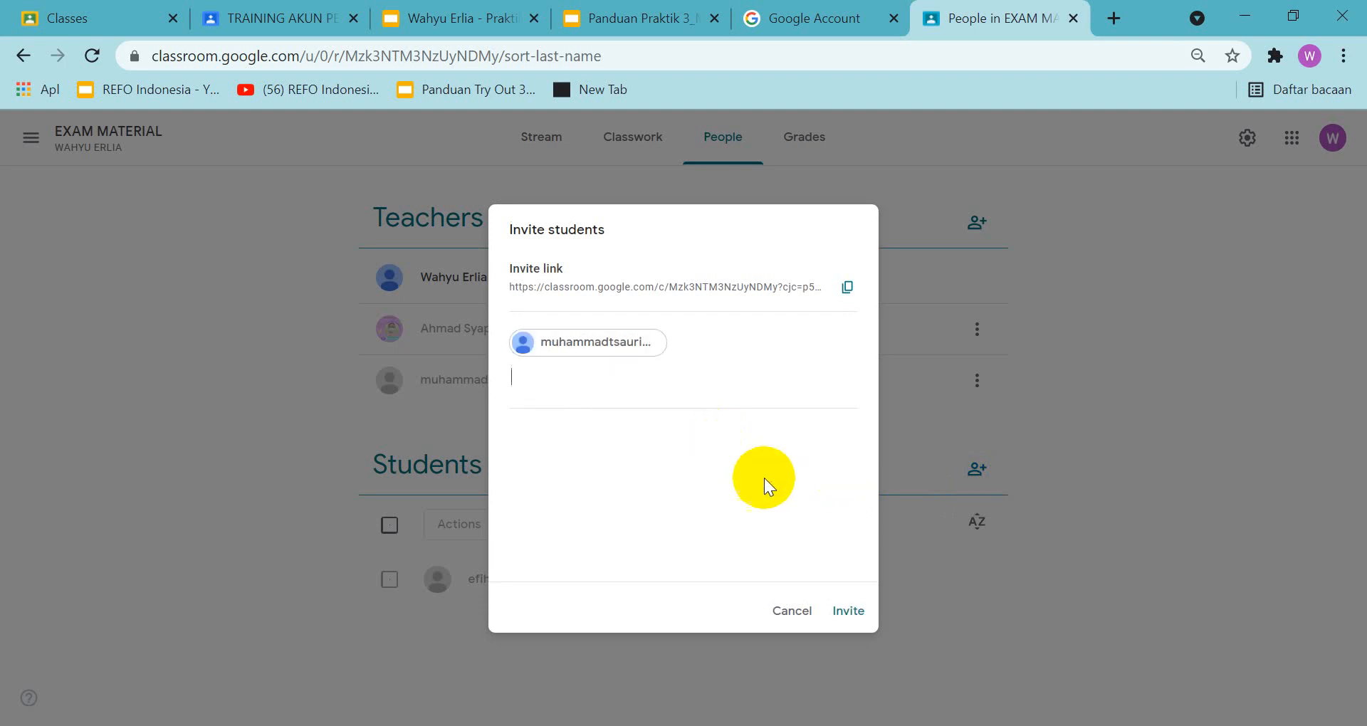
pyautogui.click(852, 609)
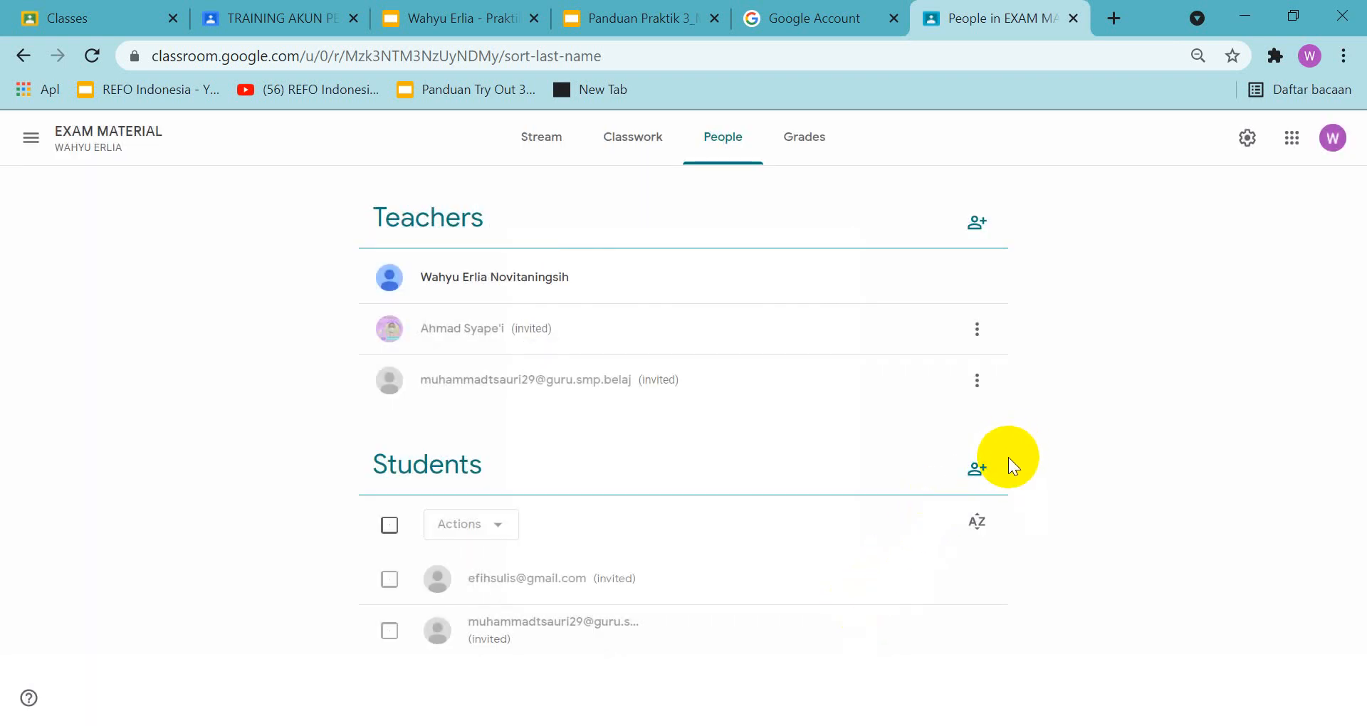
# Copy a screenshot of the whole People page and paste it onto slide 31 of the answer presentation, positioned below the heading
pyautogui.press('Print')
pyautogui.moveTo(5, 40)
pyautogui.mouseDown()
pyautogui.moveTo(335, 67)
pyautogui.moveTo(1331, 662)
pyautogui.moveTo(1356, 725)
pyautogui.mouseUp()
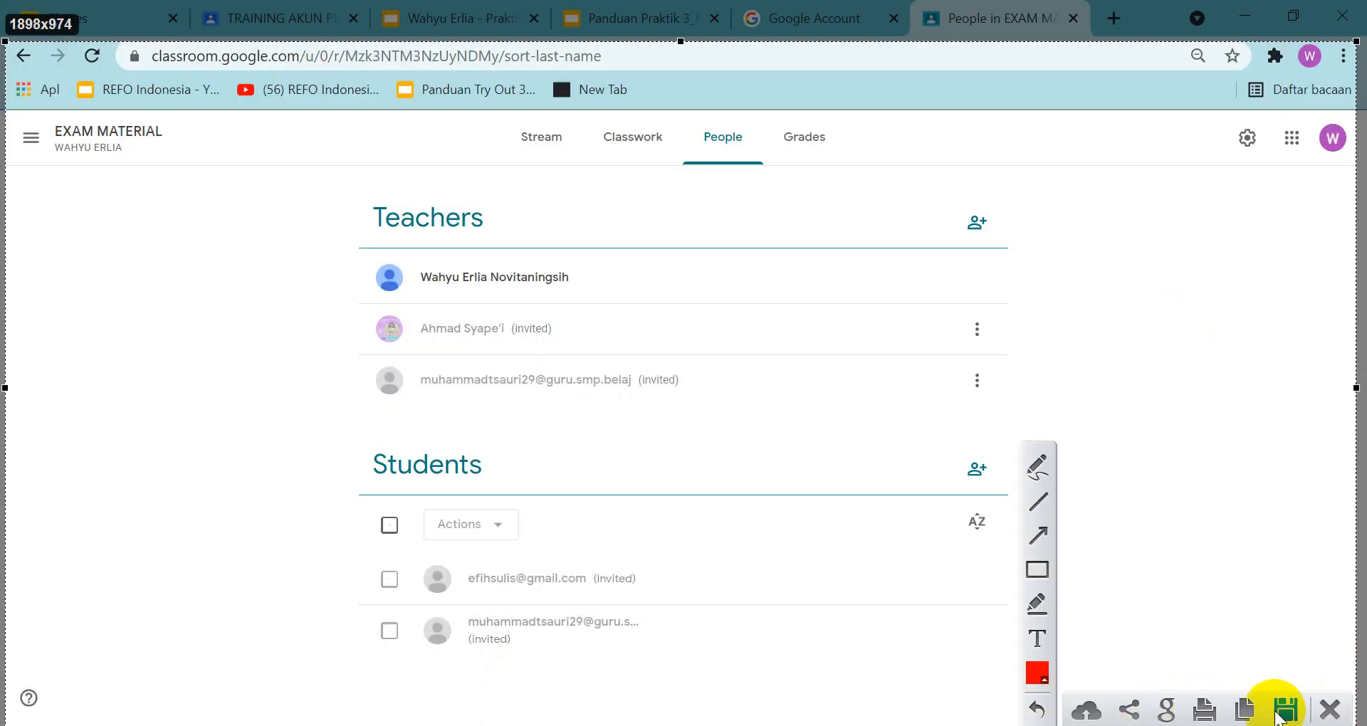
pyautogui.click(1244, 710)
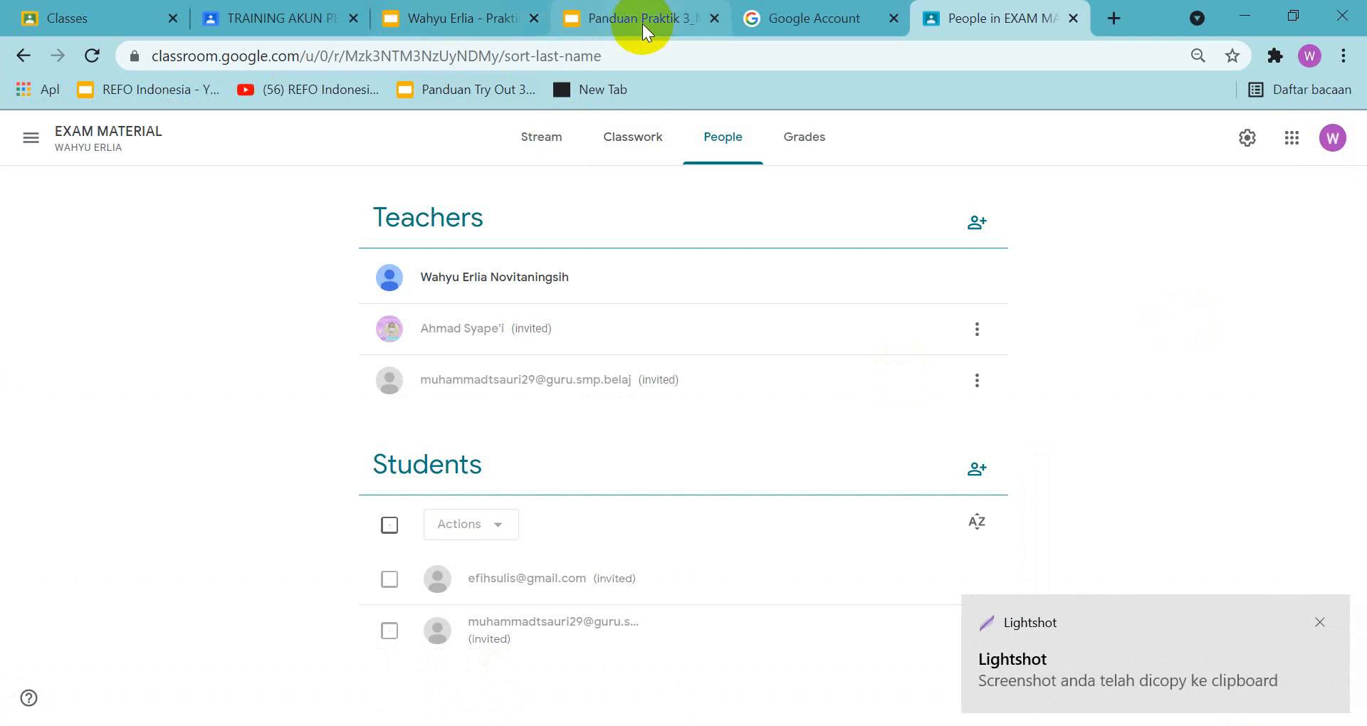
pyautogui.click(496, 26)
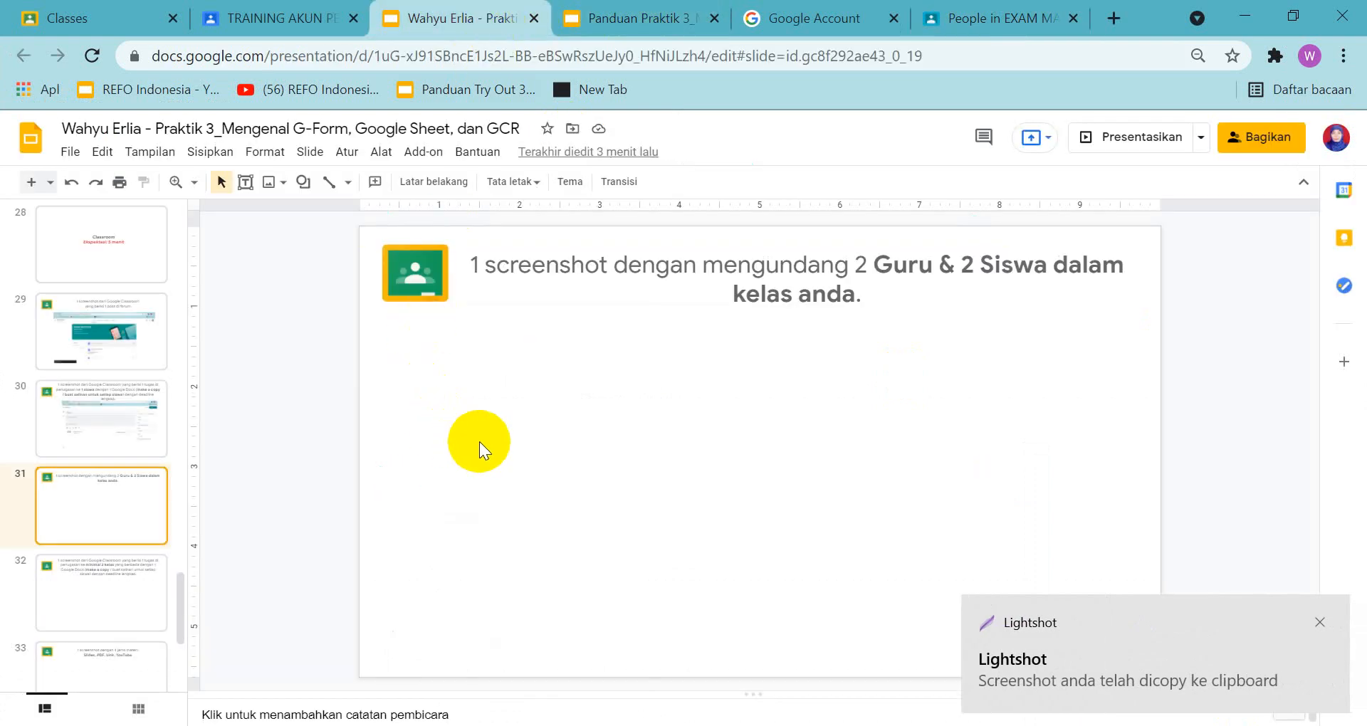
pyautogui.hotkey('ctrl', 'v')
pyautogui.moveTo(492, 427); pyautogui.dragTo(539, 421)
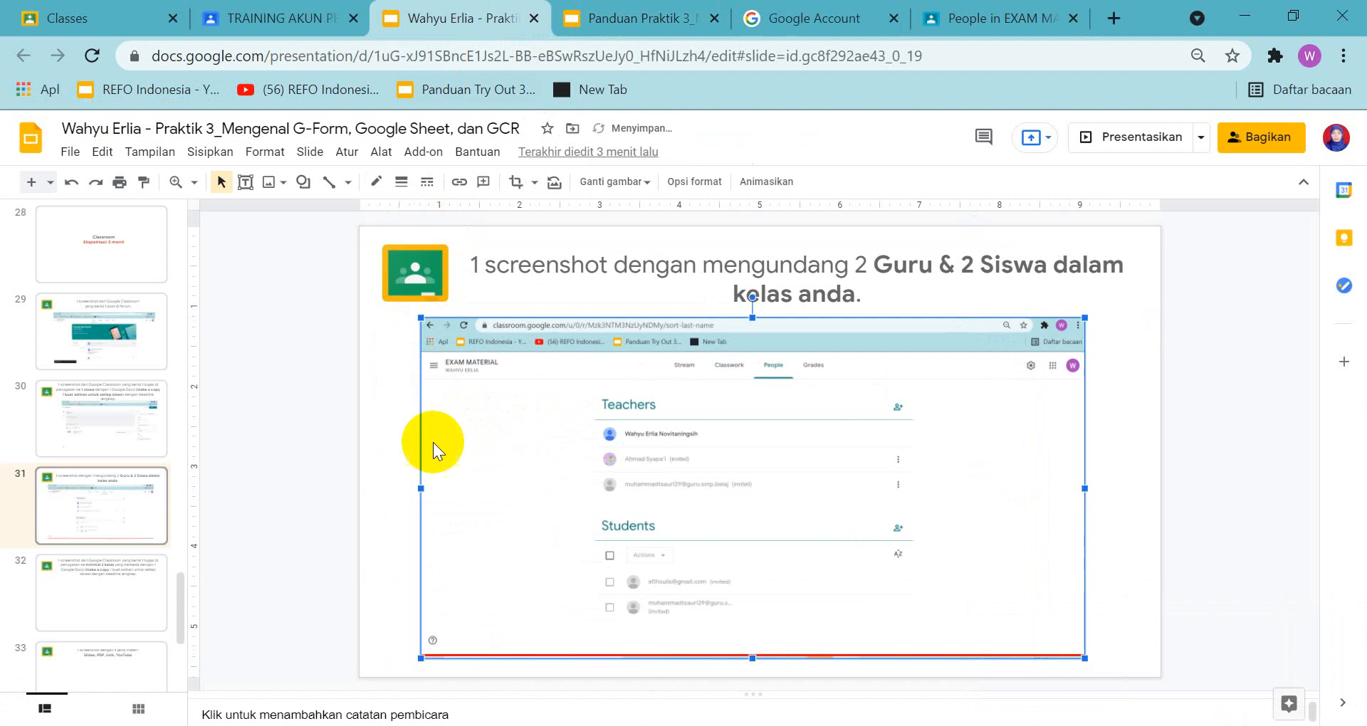
# Check the task on slide 32 of the answer presentation and open the guide's example for assigning to at least two classes
pyautogui.click(124, 587)
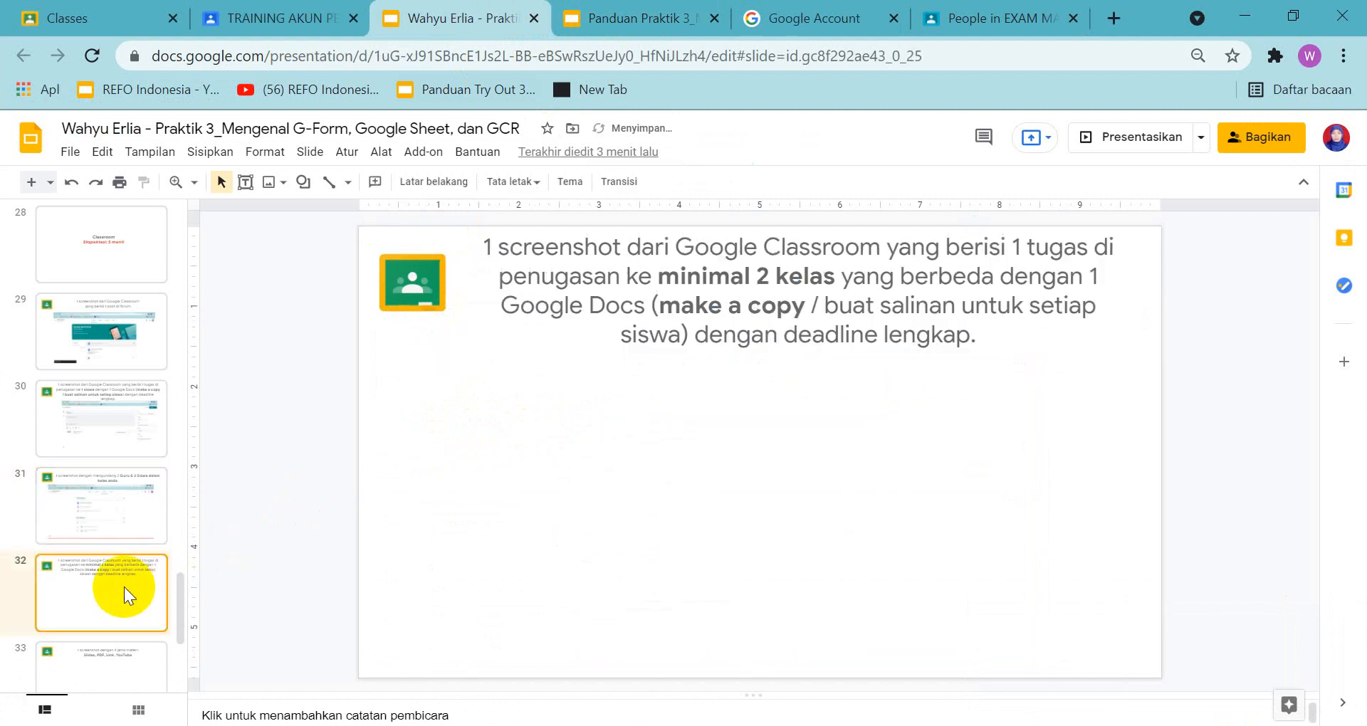
pyautogui.click(643, 12)
pyautogui.scroll(-3, 104, 604)
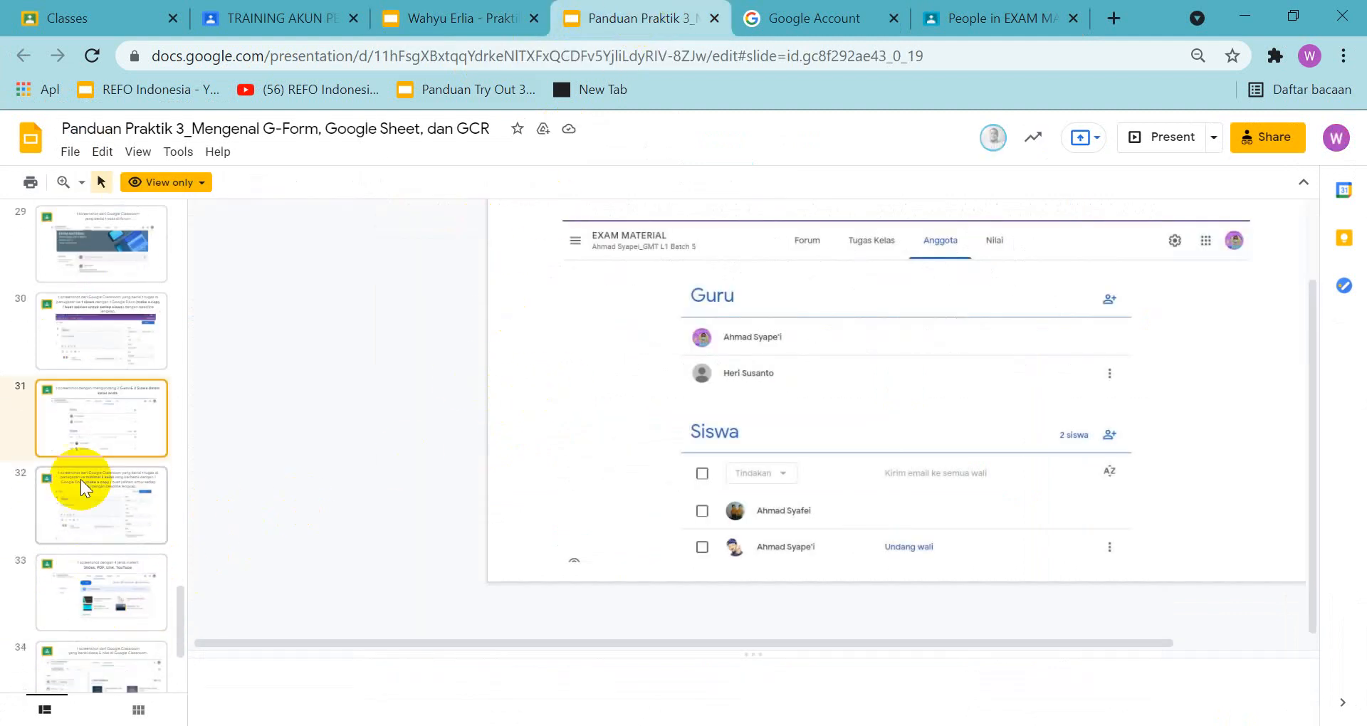
pyautogui.click(71, 484)
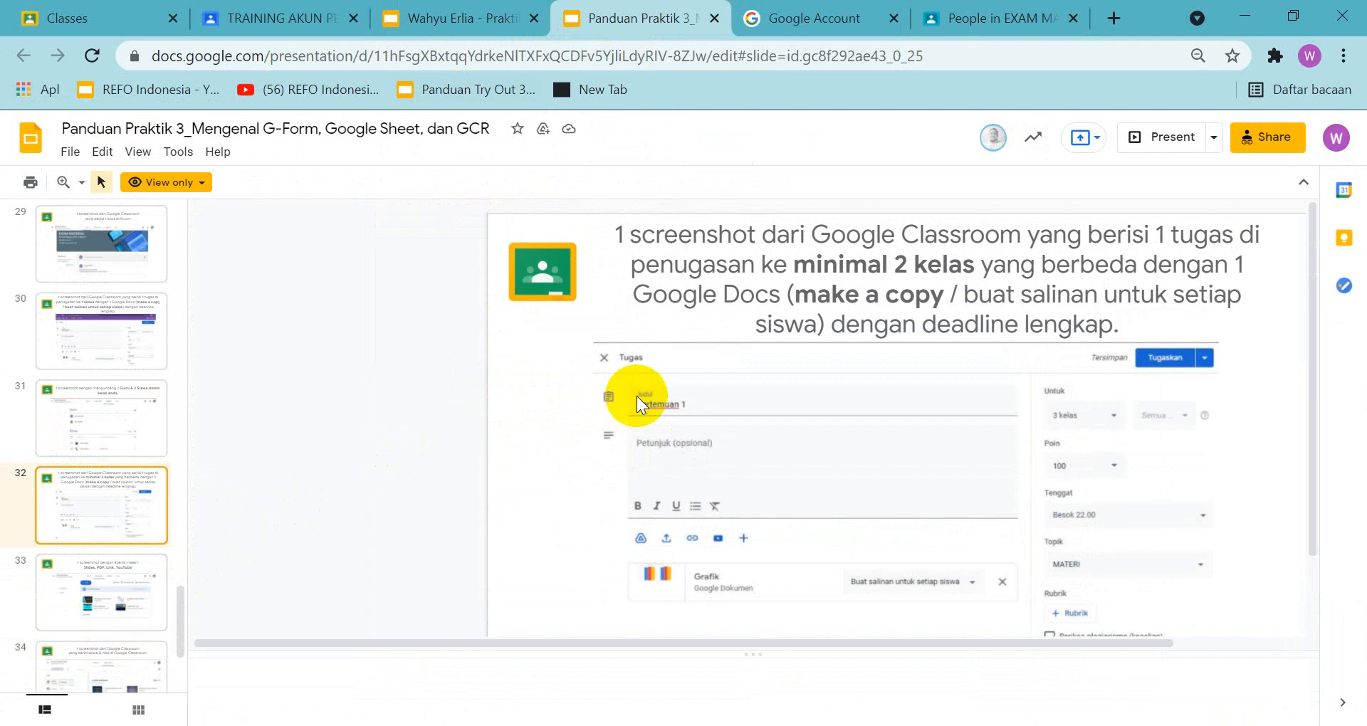
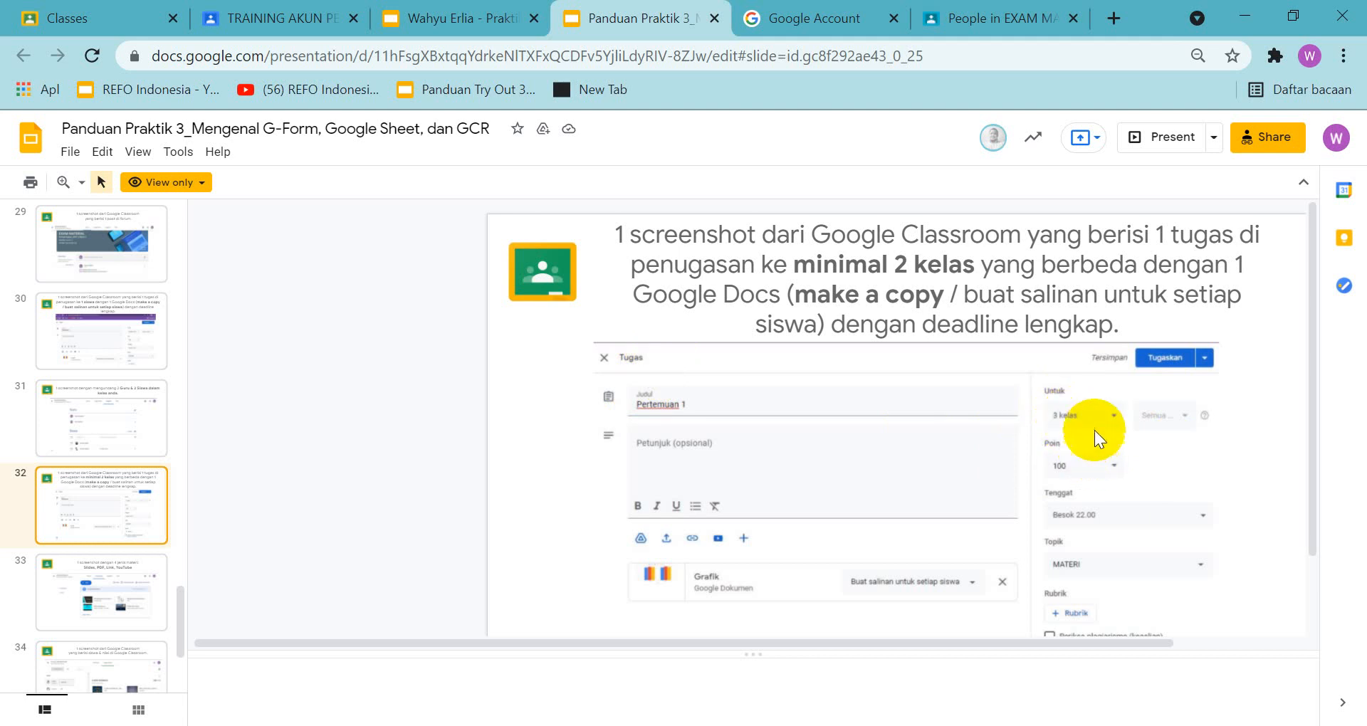
# Review the Google Classroom assignment example on slide 32 of the guide, and go to the Classroom list of classes
pyautogui.scroll(-2, 1096, 417)
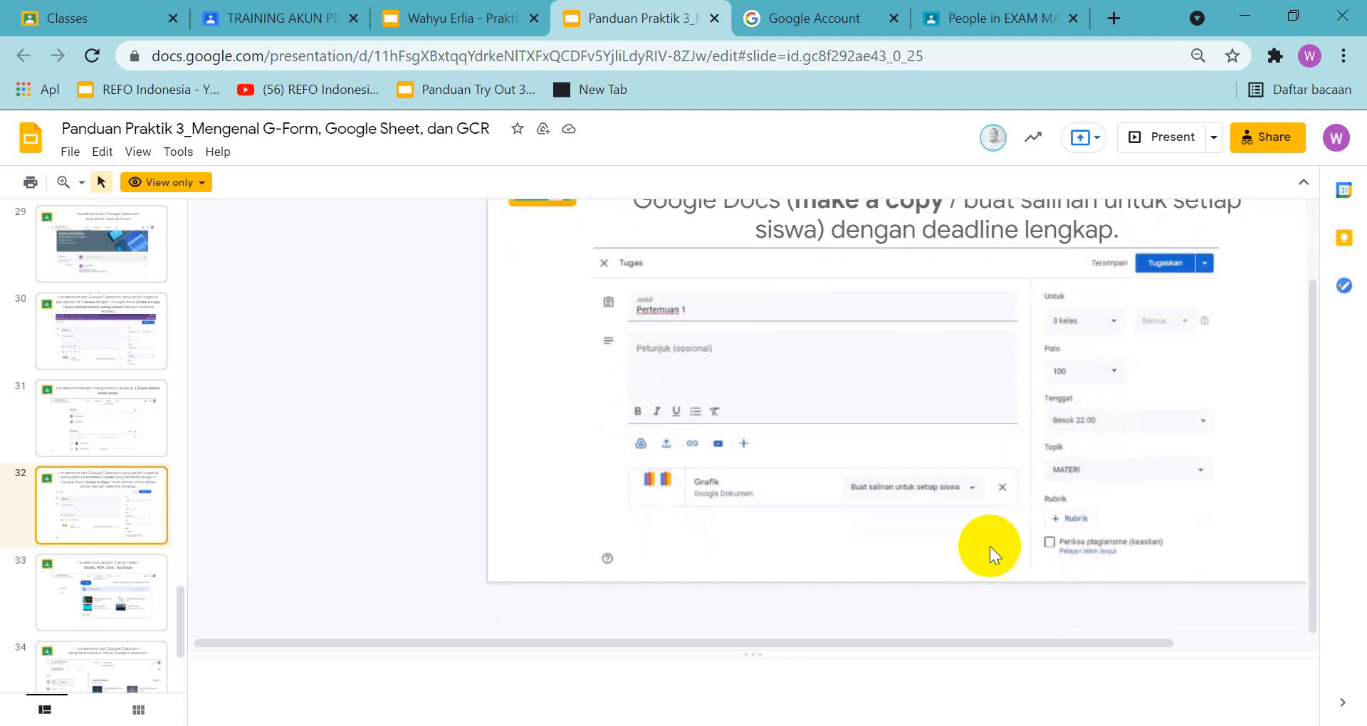
pyautogui.scroll(2, 981, 538)
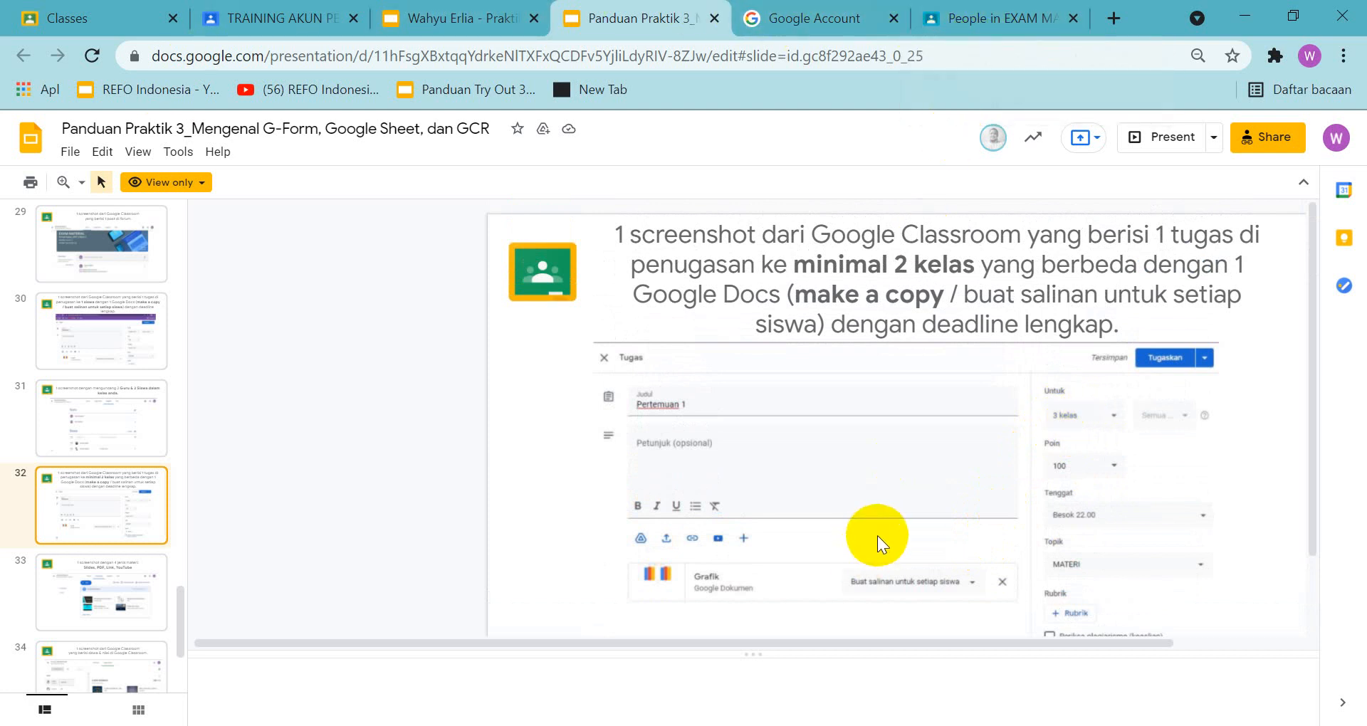
pyautogui.click(1018, 17)
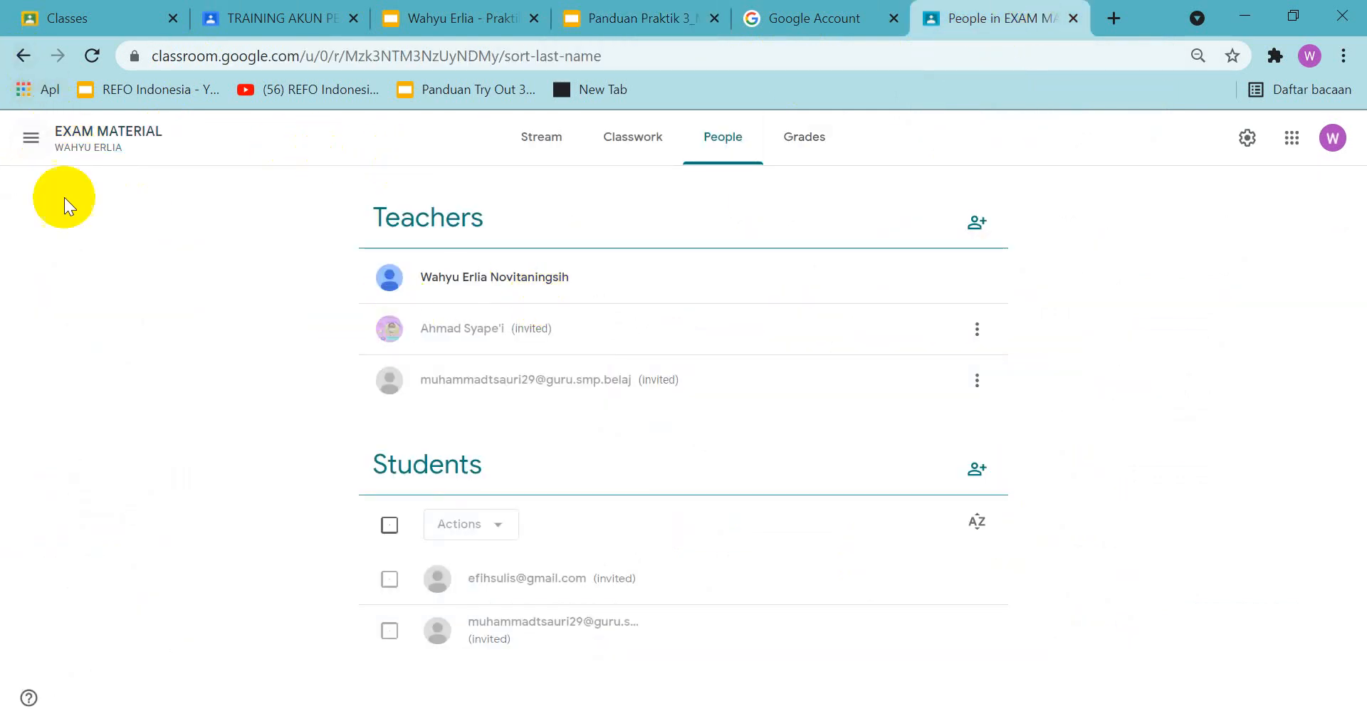
pyautogui.click(30, 139)
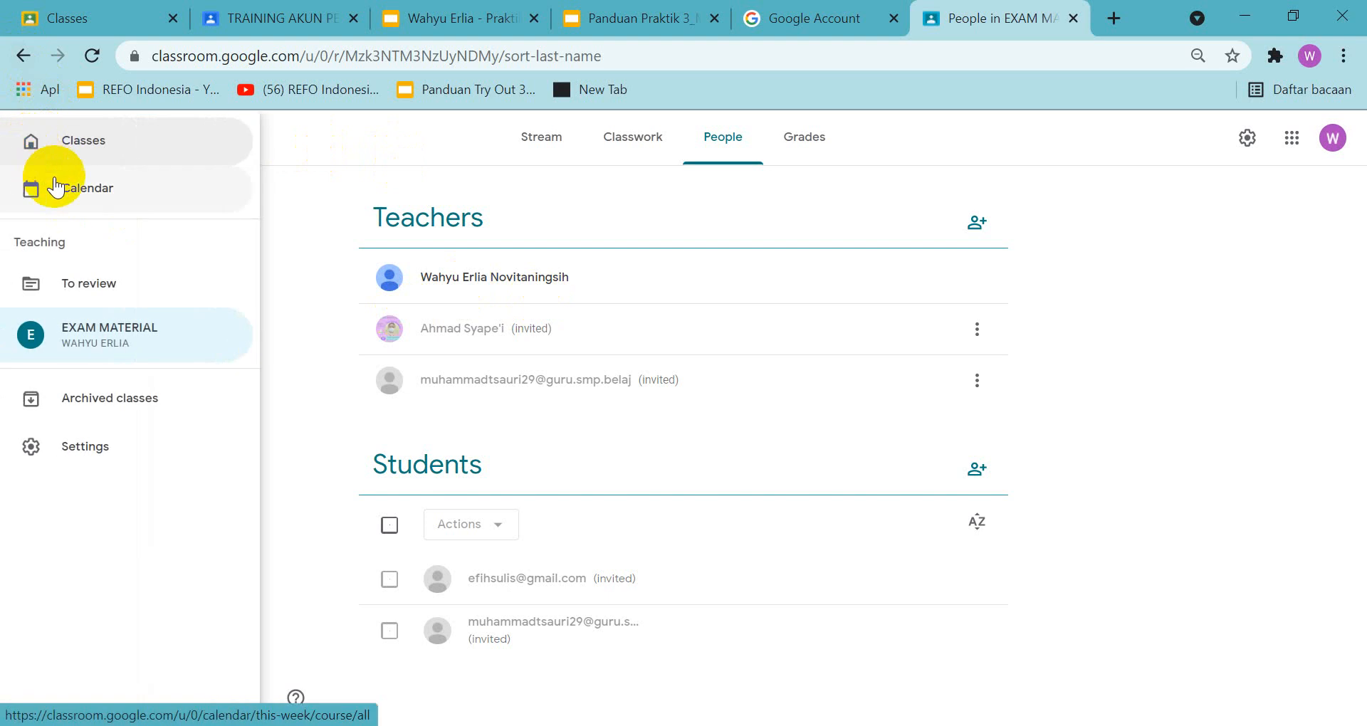
pyautogui.click(74, 143)
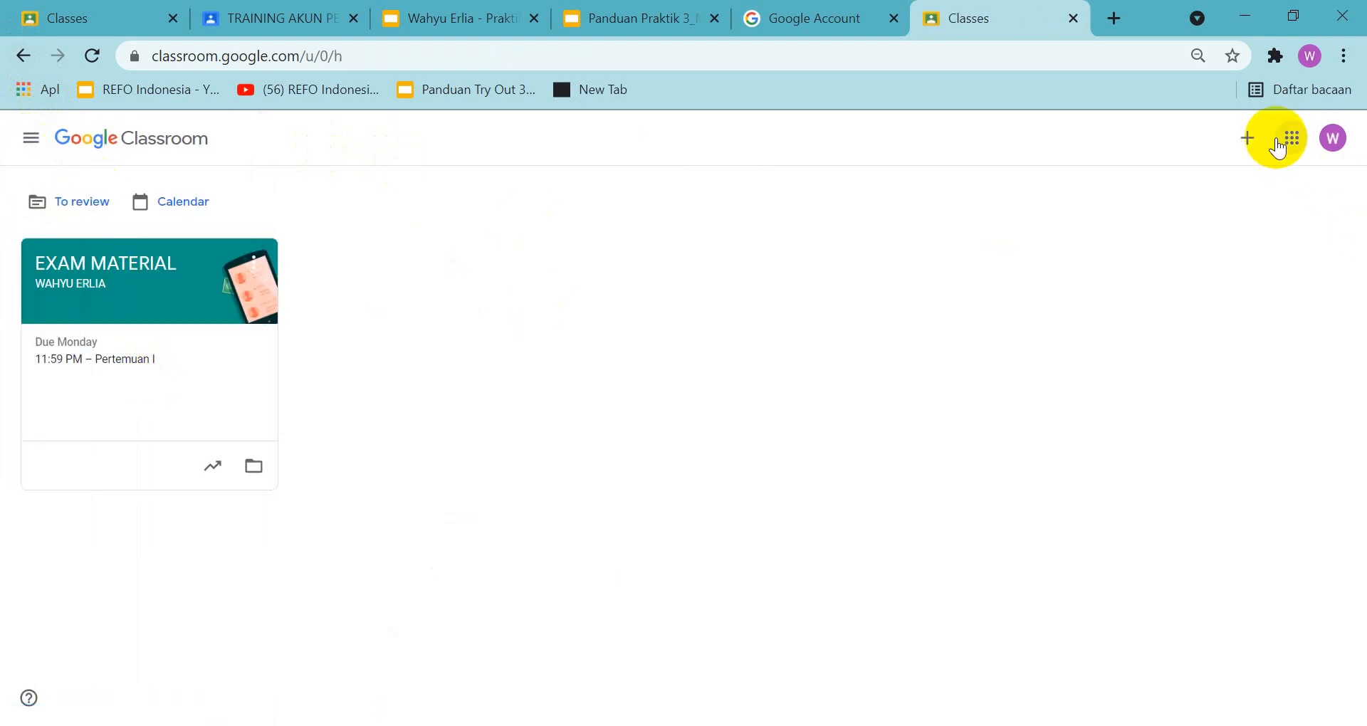
# Create a new class named KELAS 10 TKR 1
pyautogui.click(1244, 138)
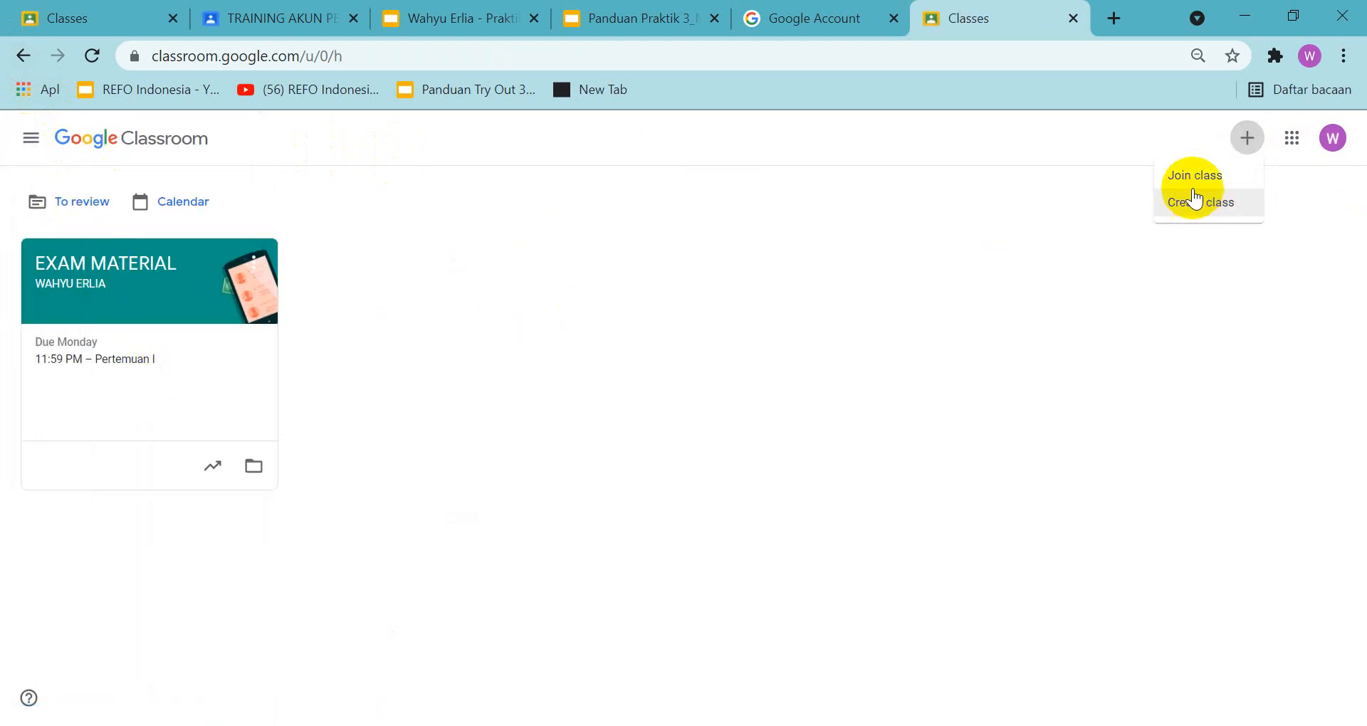
pyautogui.click(1193, 204)
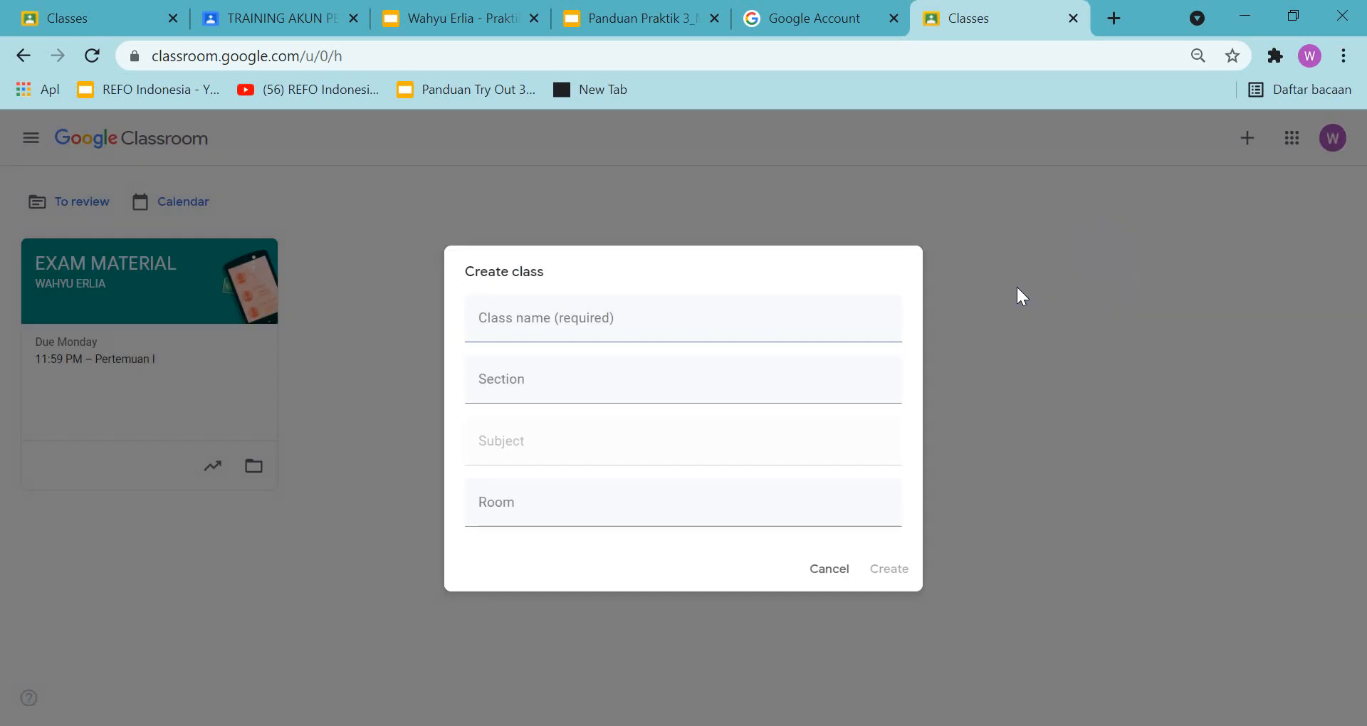
pyautogui.click(787, 338)
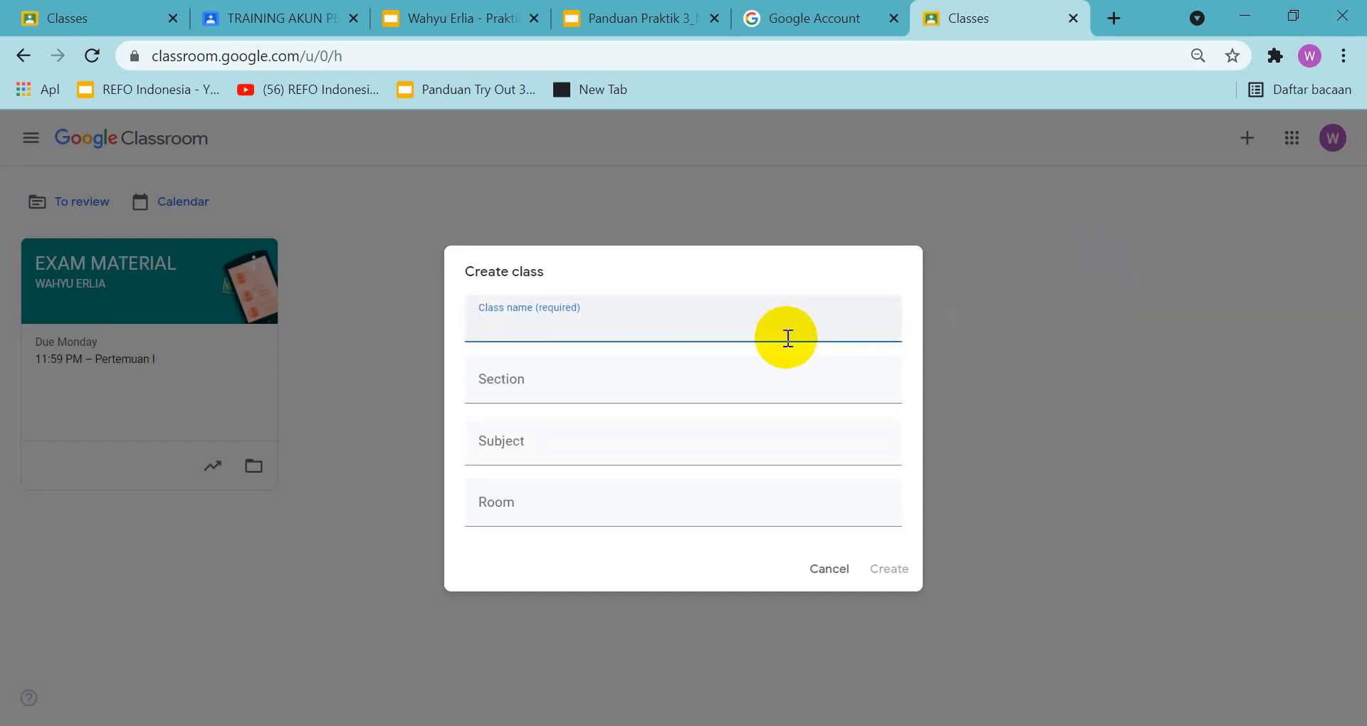
pyautogui.write('KELAS 10 TKR 1')
pyautogui.click(890, 572)
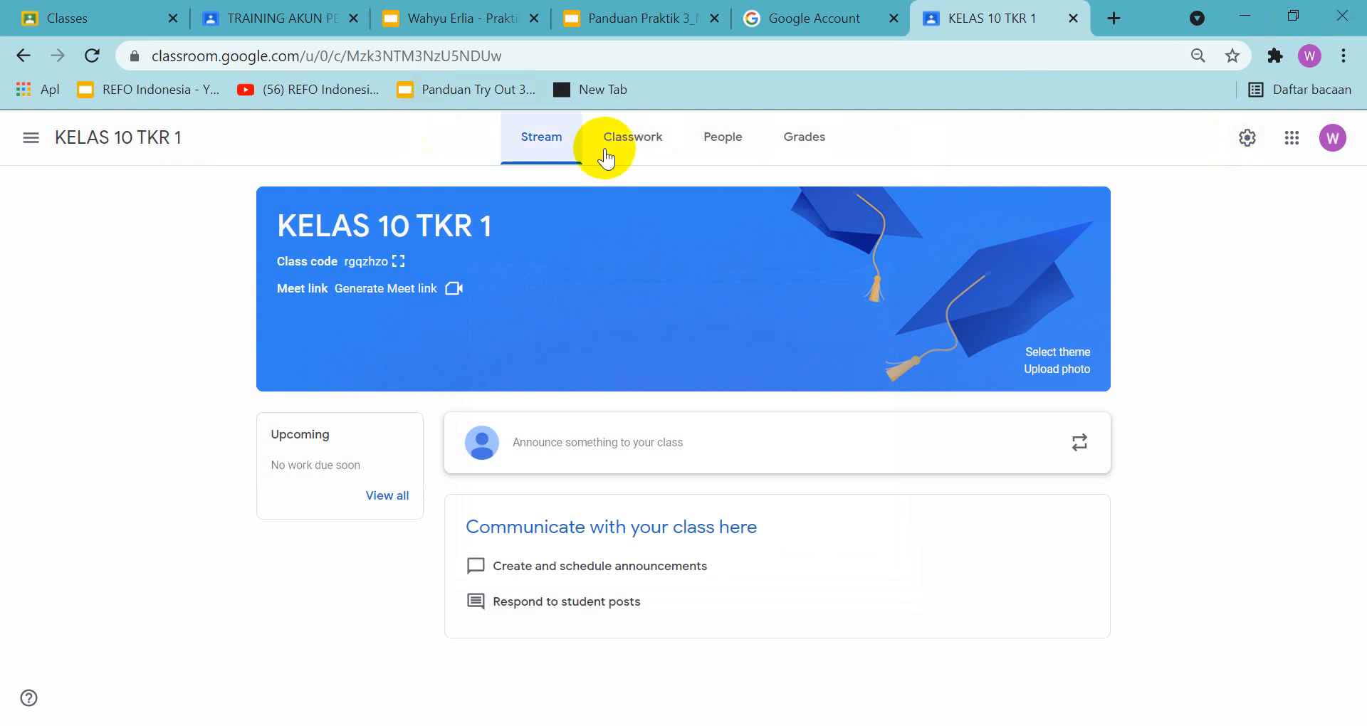
# Return to the class list and create another class named kelas 10 TKR 2
pyautogui.click(31, 137)
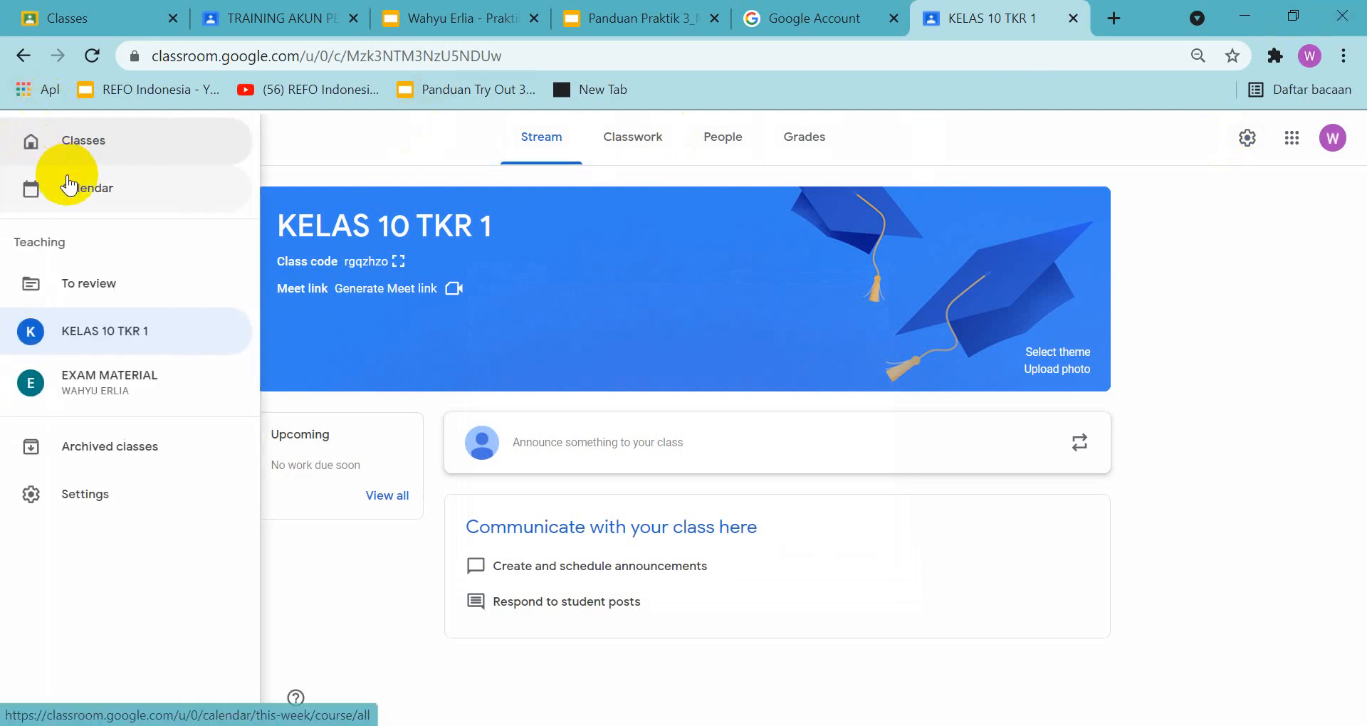
pyautogui.click(79, 141)
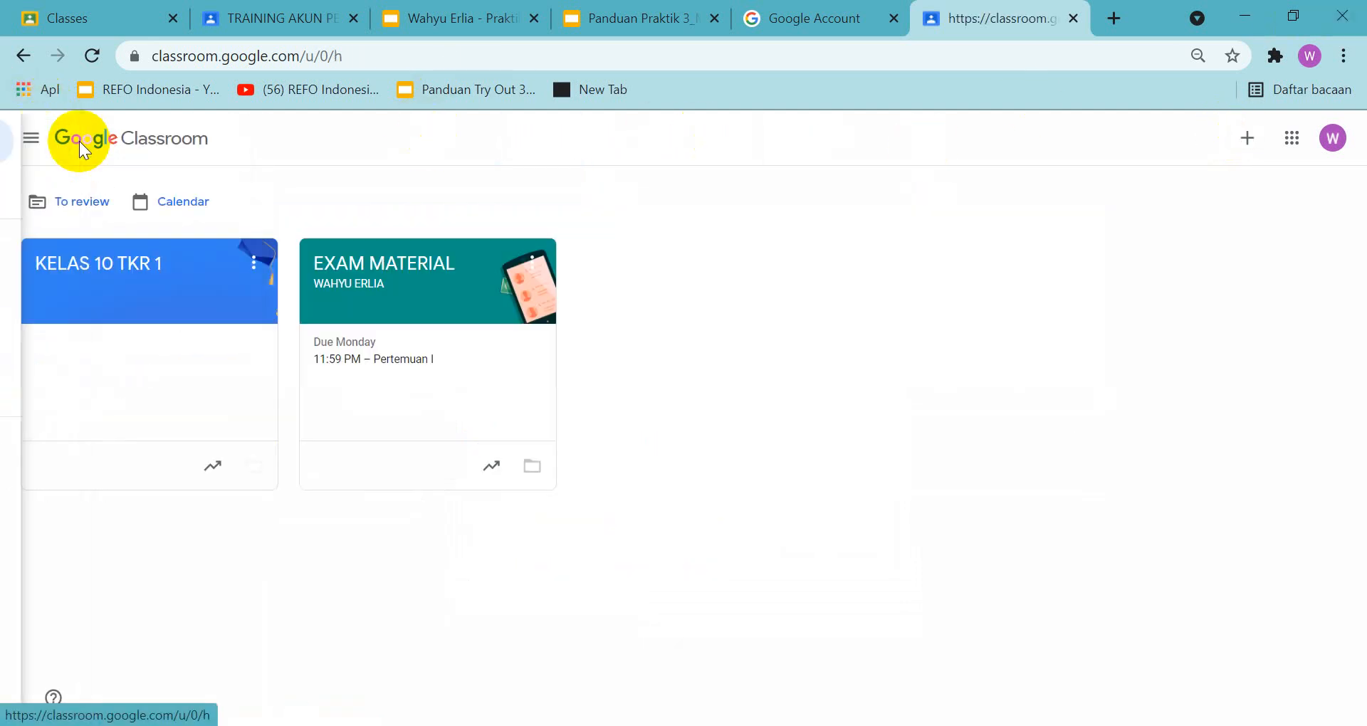
pyautogui.click(1246, 141)
pyautogui.click(1208, 206)
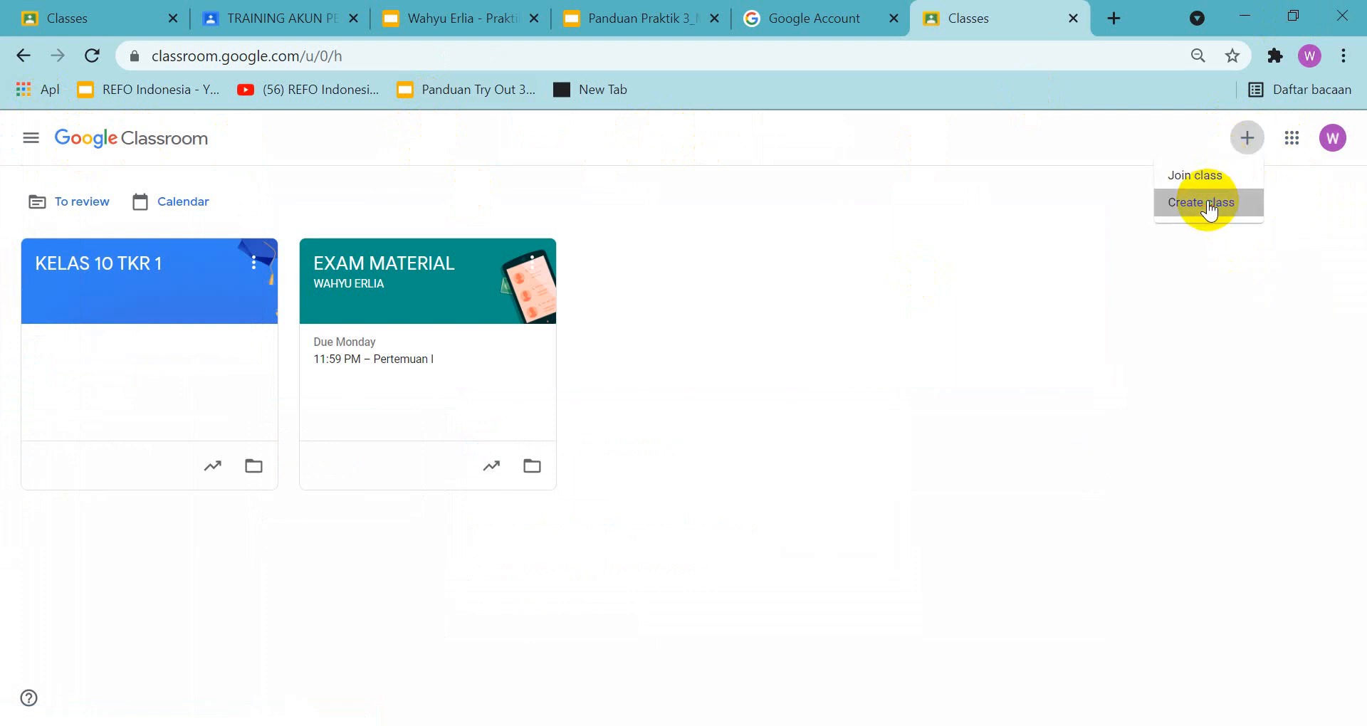
pyautogui.write('10')
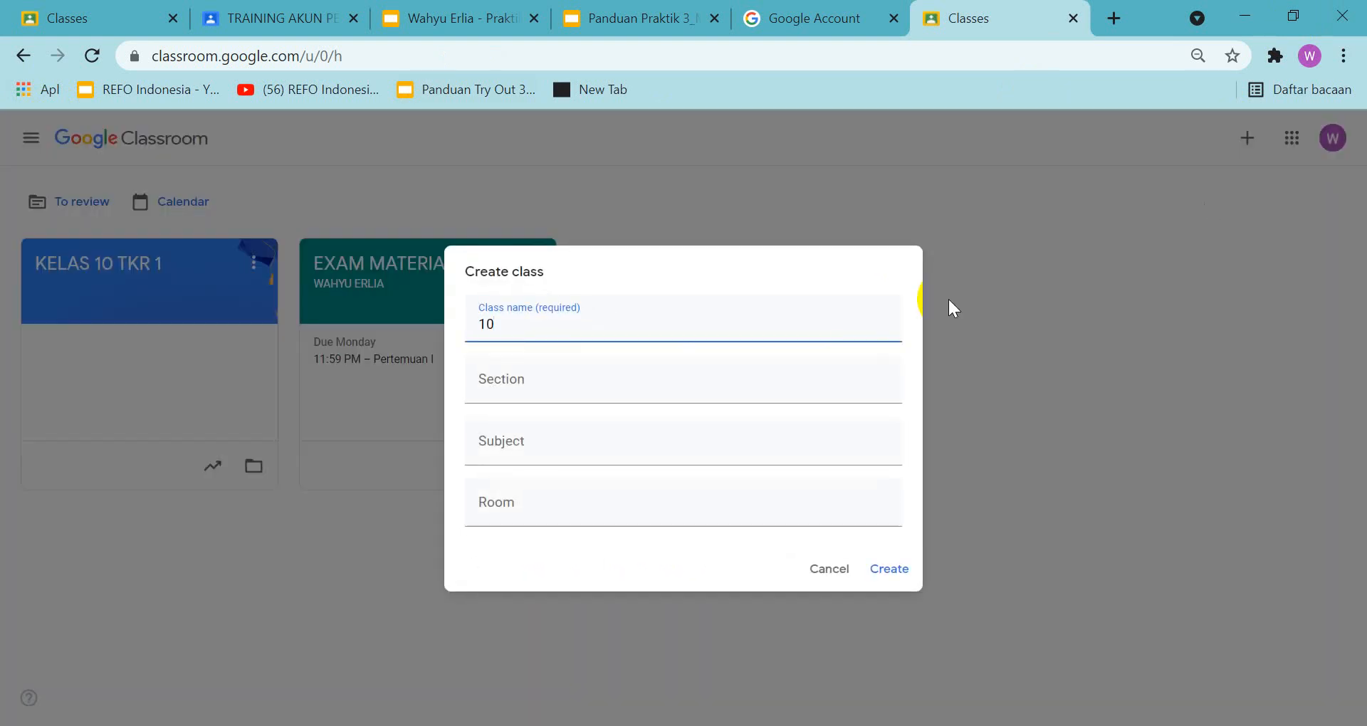
pyautogui.press('BackSpace')
pyautogui.press('BackSpace')
pyautogui.write('kelas 10 tkr')
pyautogui.press('BackSpace')
pyautogui.press('BackSpace')
pyautogui.press('BackSpace')
pyautogui.write('TKR 2')
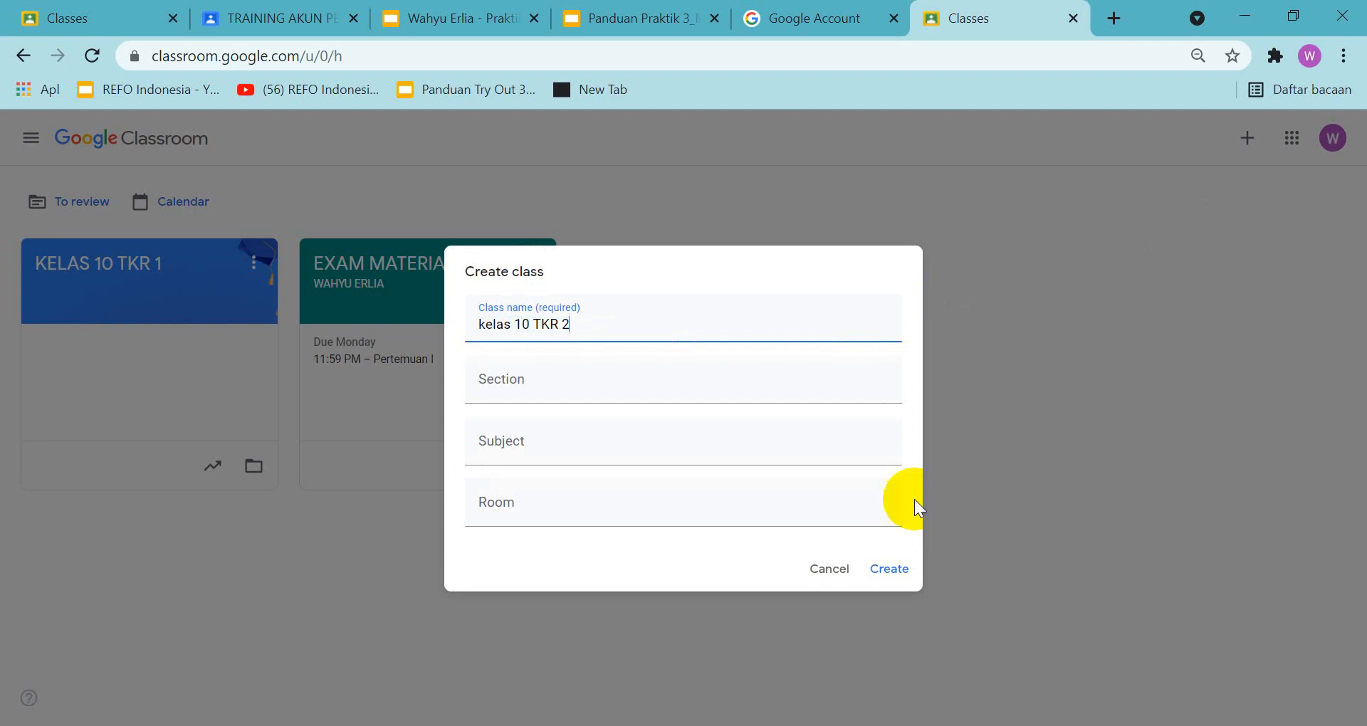
pyautogui.click(892, 570)
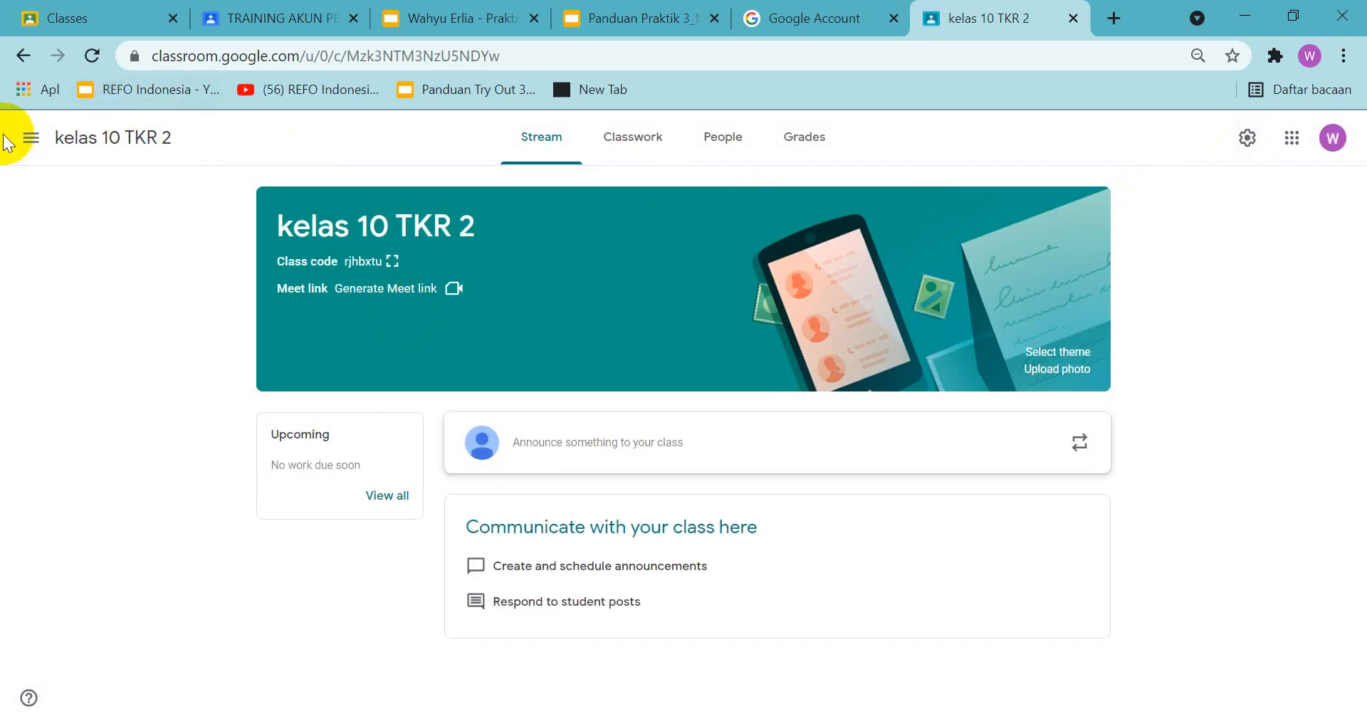
# Return to the class list and create a third class named KELAS 10 TKR 3
pyautogui.click(31, 138)
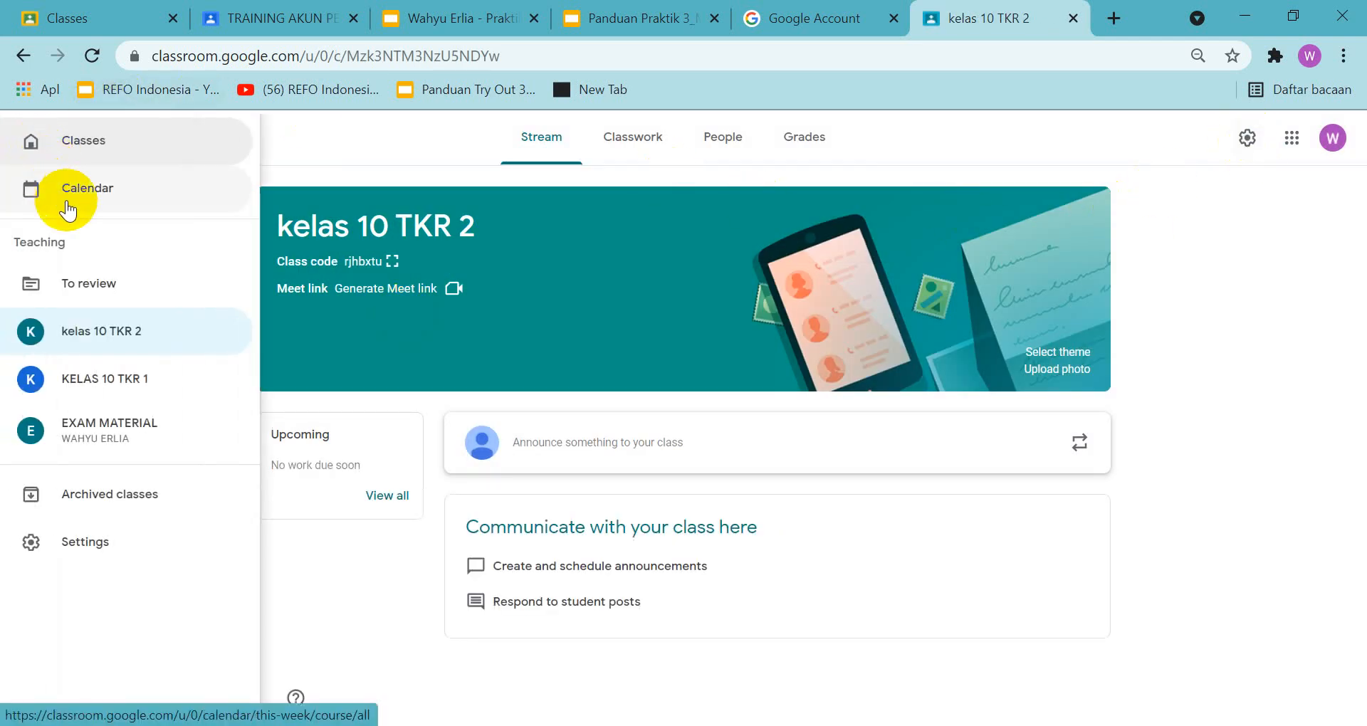
pyautogui.click(67, 144)
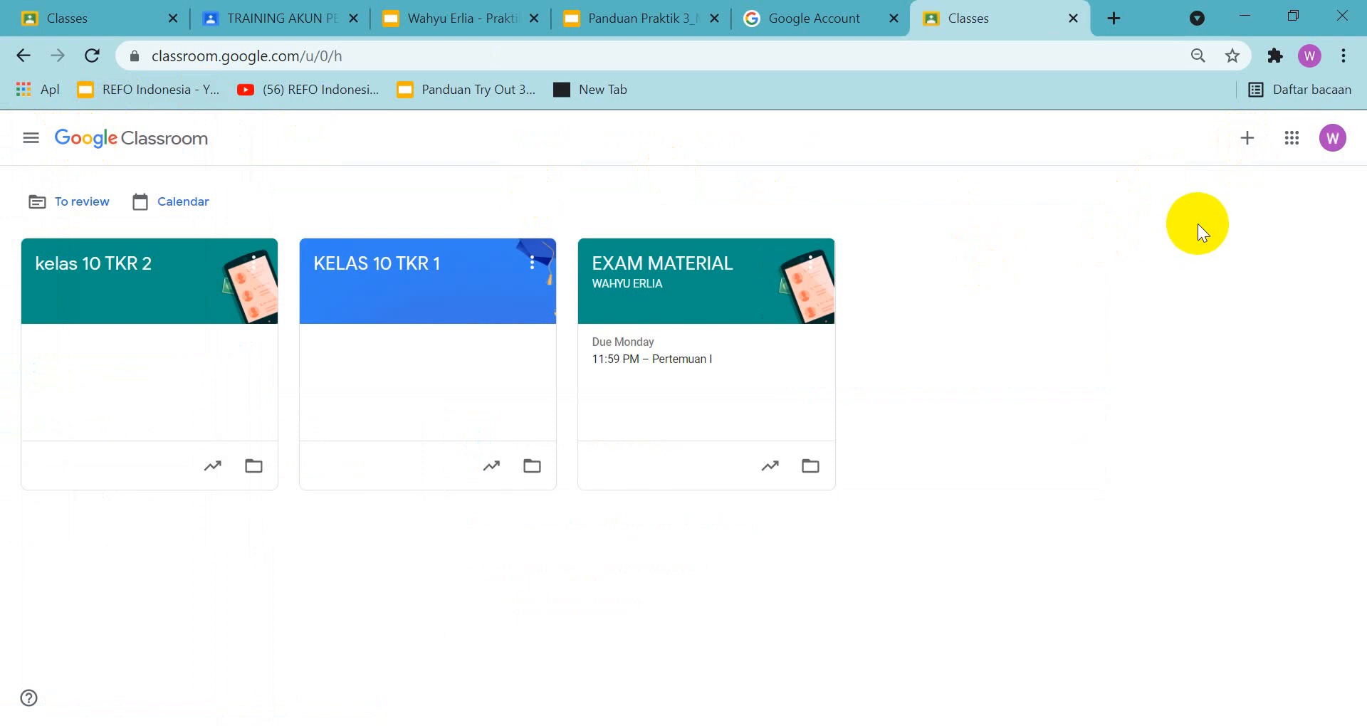
pyautogui.click(1247, 138)
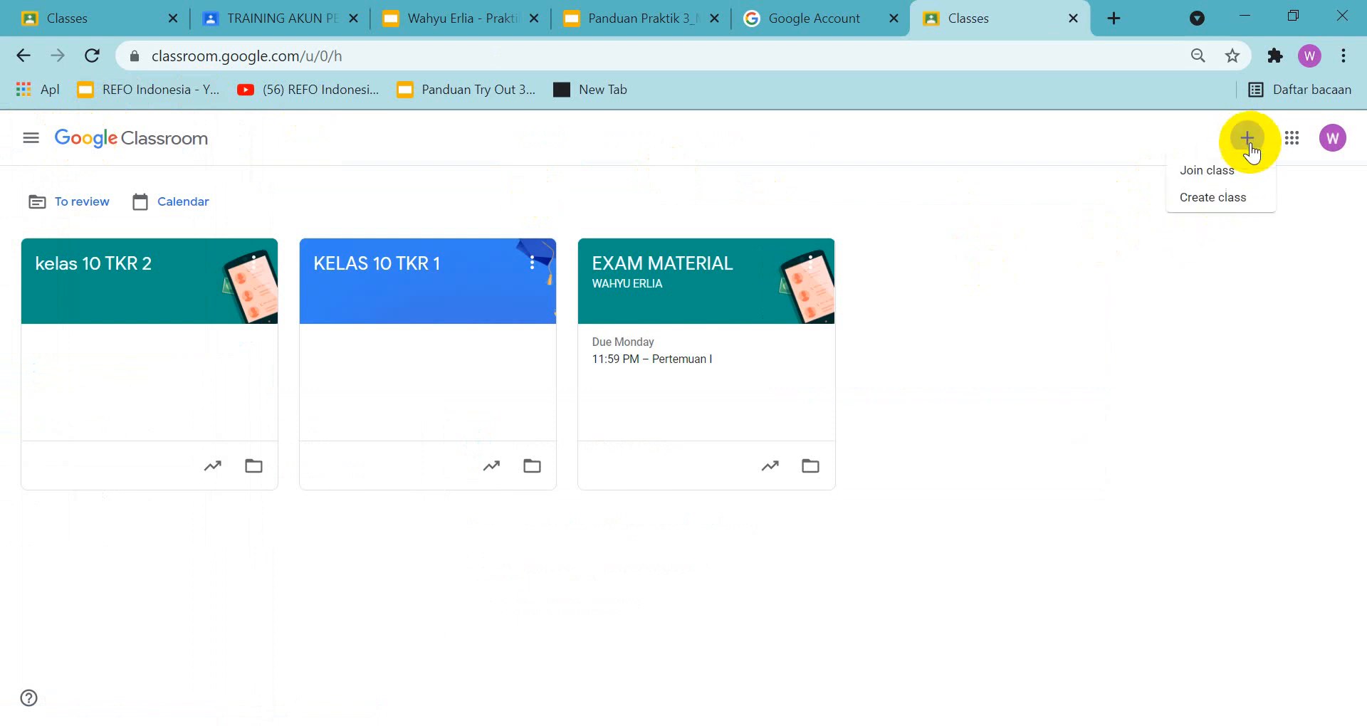
pyautogui.click(1205, 205)
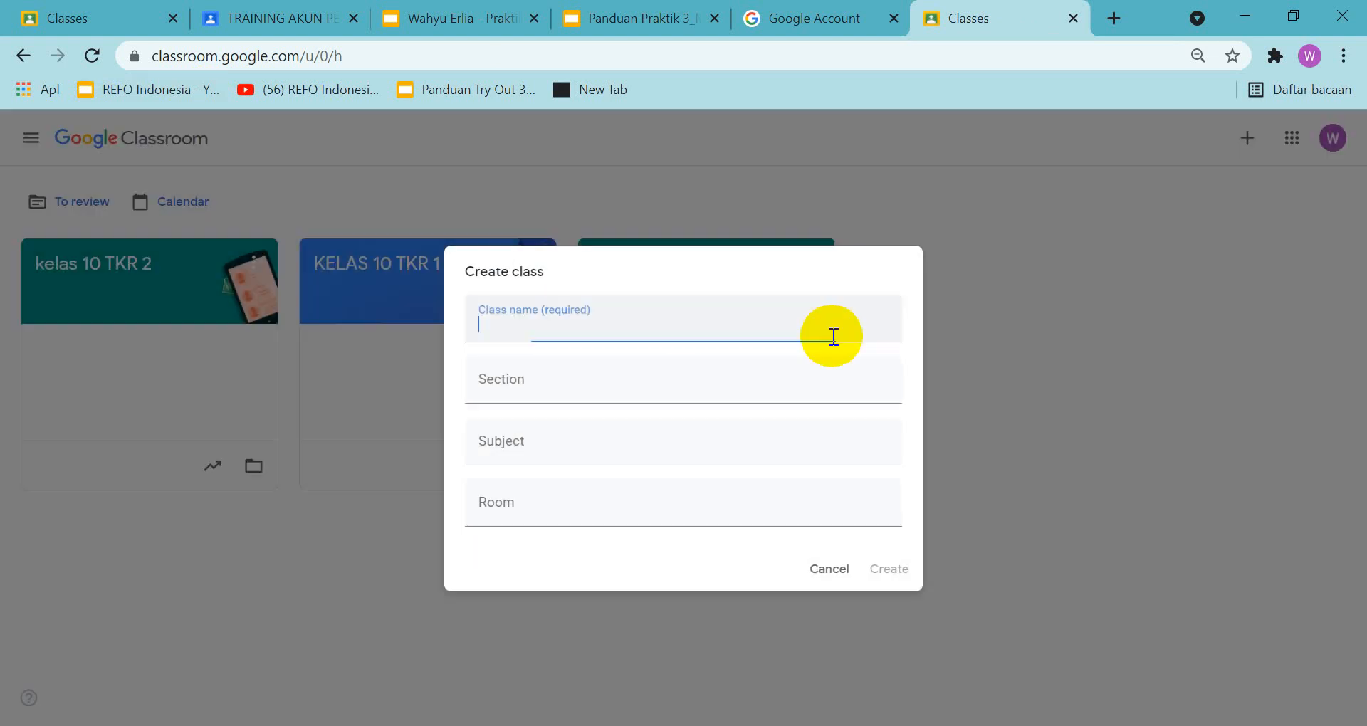
pyautogui.write('KW')
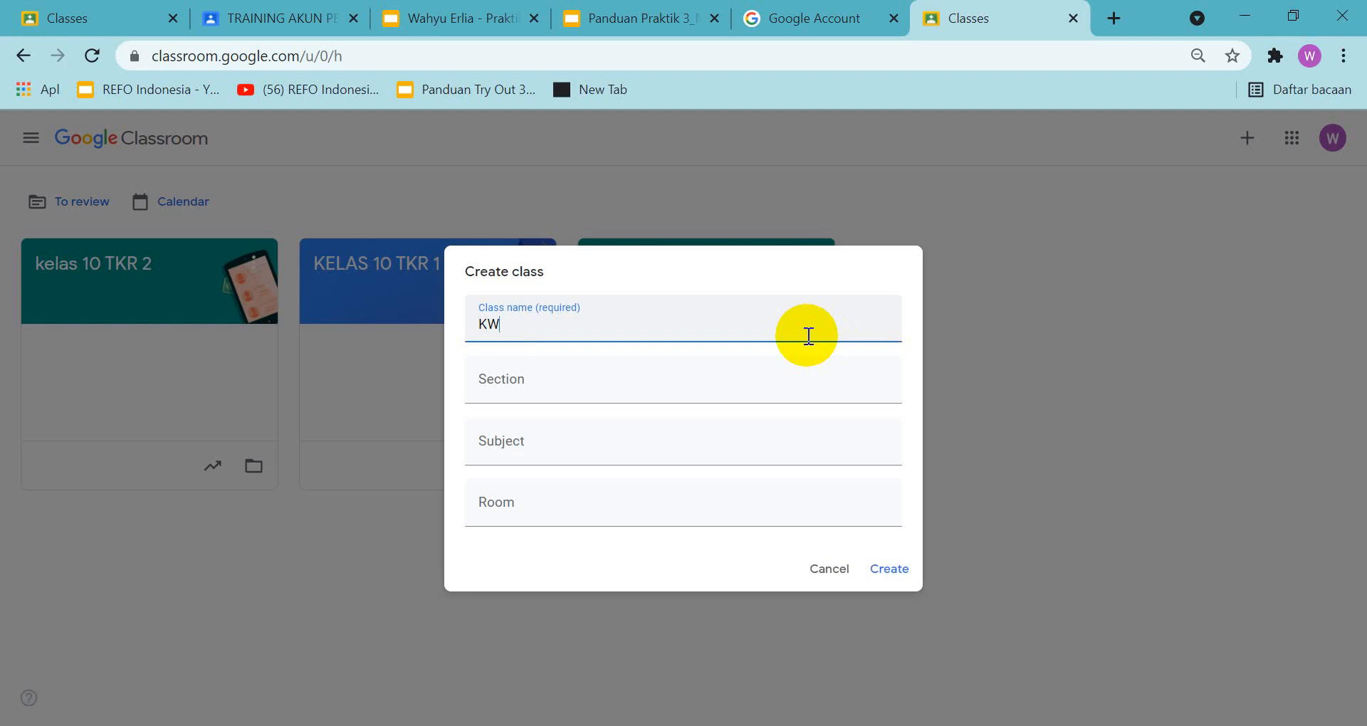
pyautogui.press('BackSpace')
pyautogui.write('ELAS 10 TKR 3')
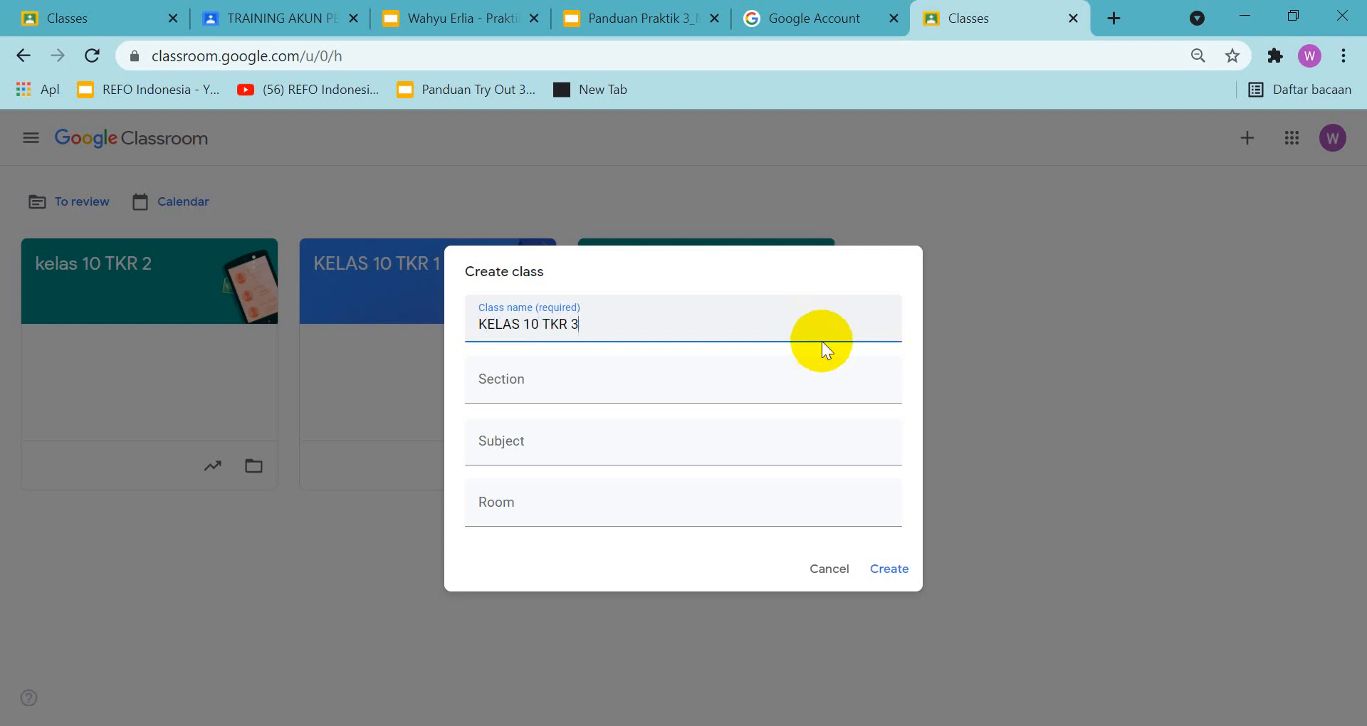
pyautogui.click(890, 571)
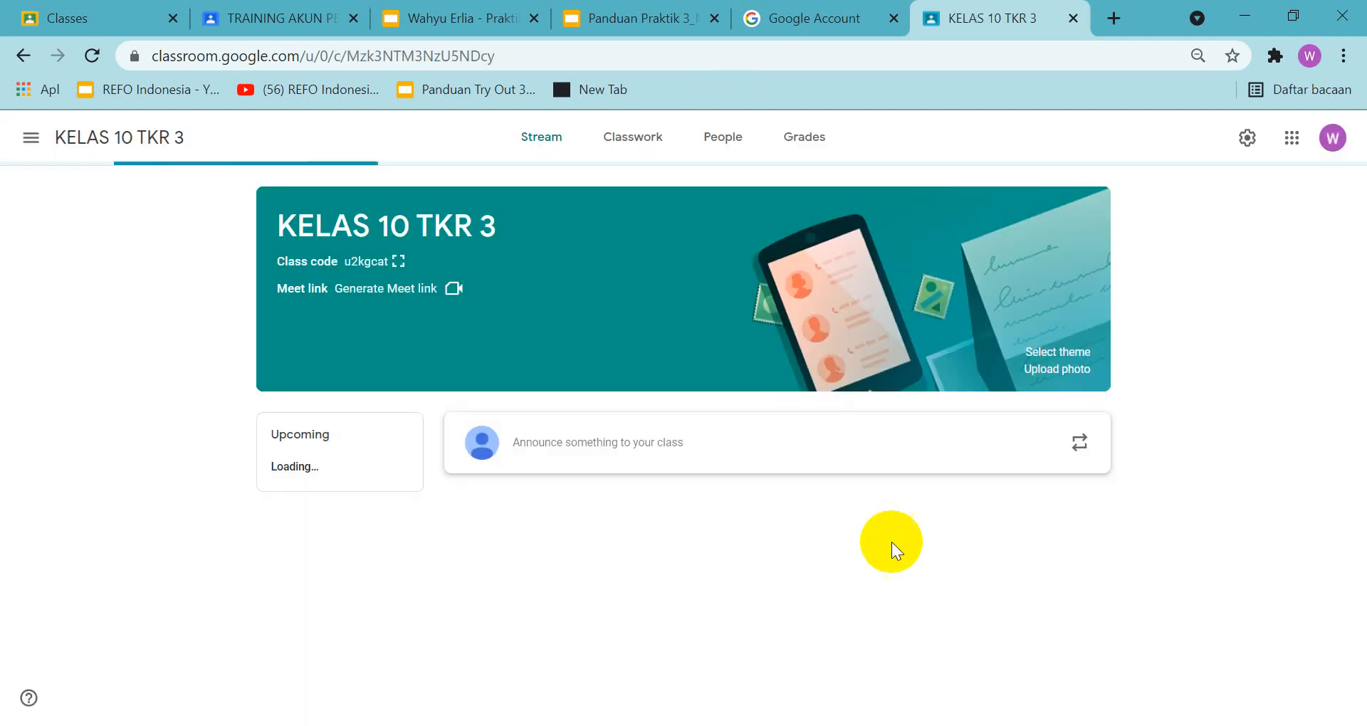
# Open the classwork of the EXAM MATERIAL class
pyautogui.click(30, 138)
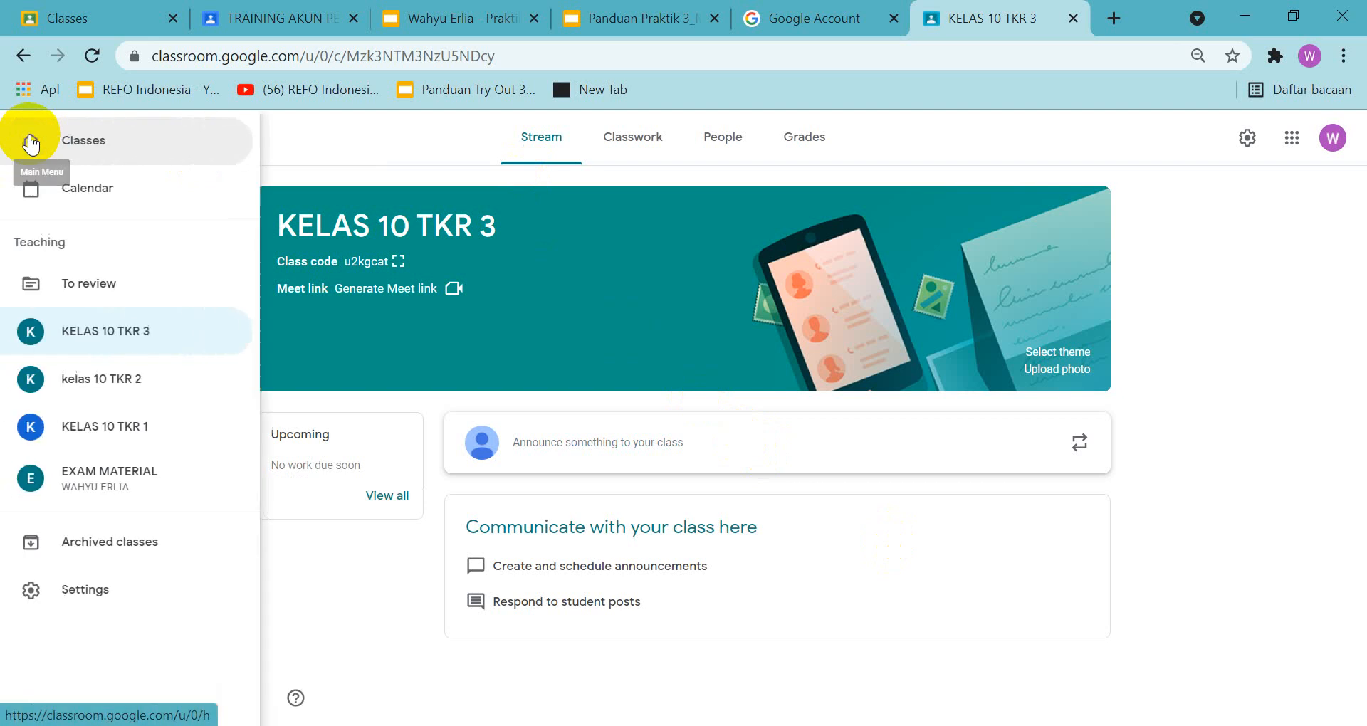
pyautogui.click(116, 477)
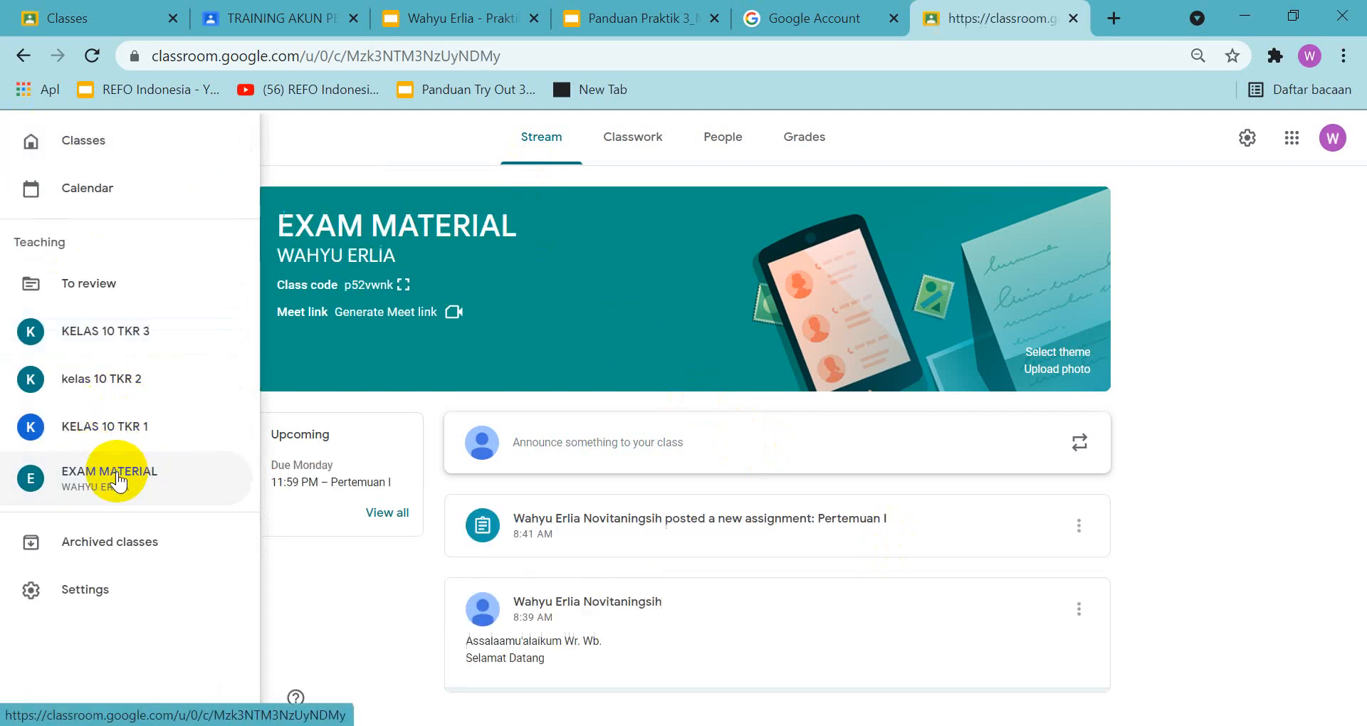
pyautogui.click(639, 155)
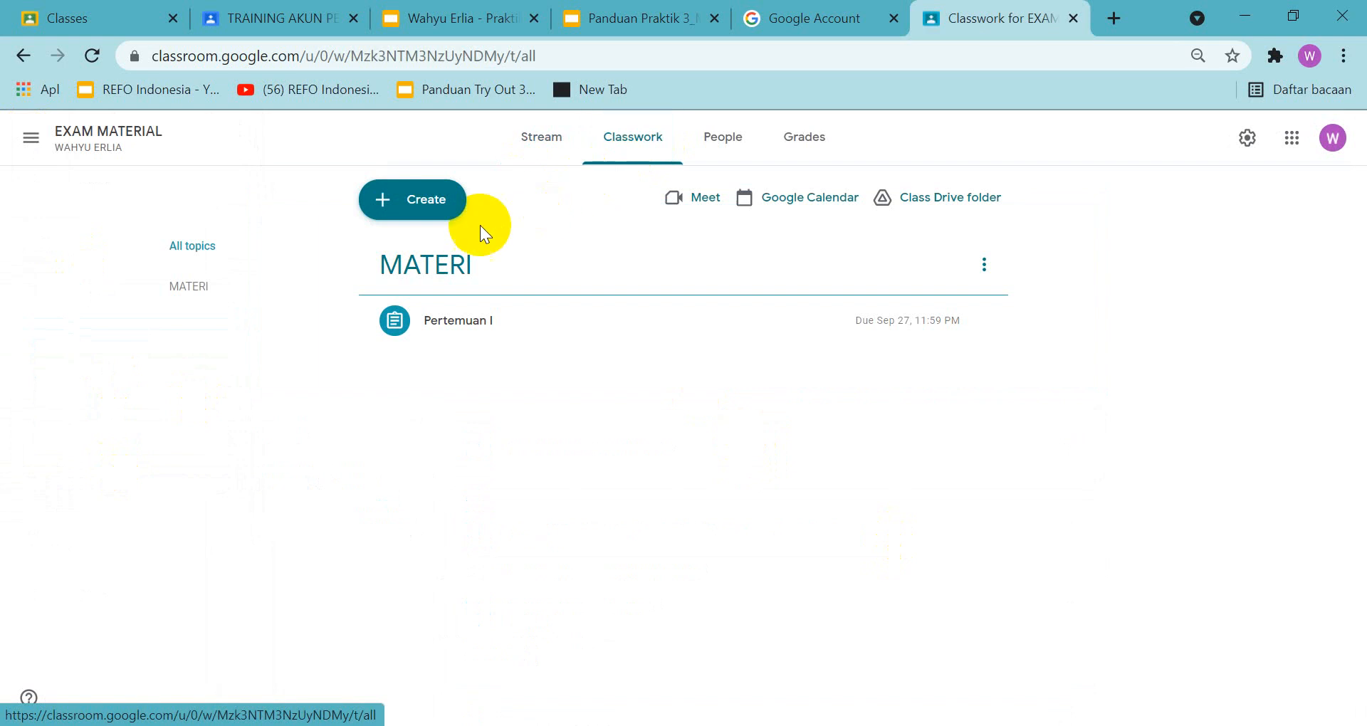
pyautogui.click(371, 201)
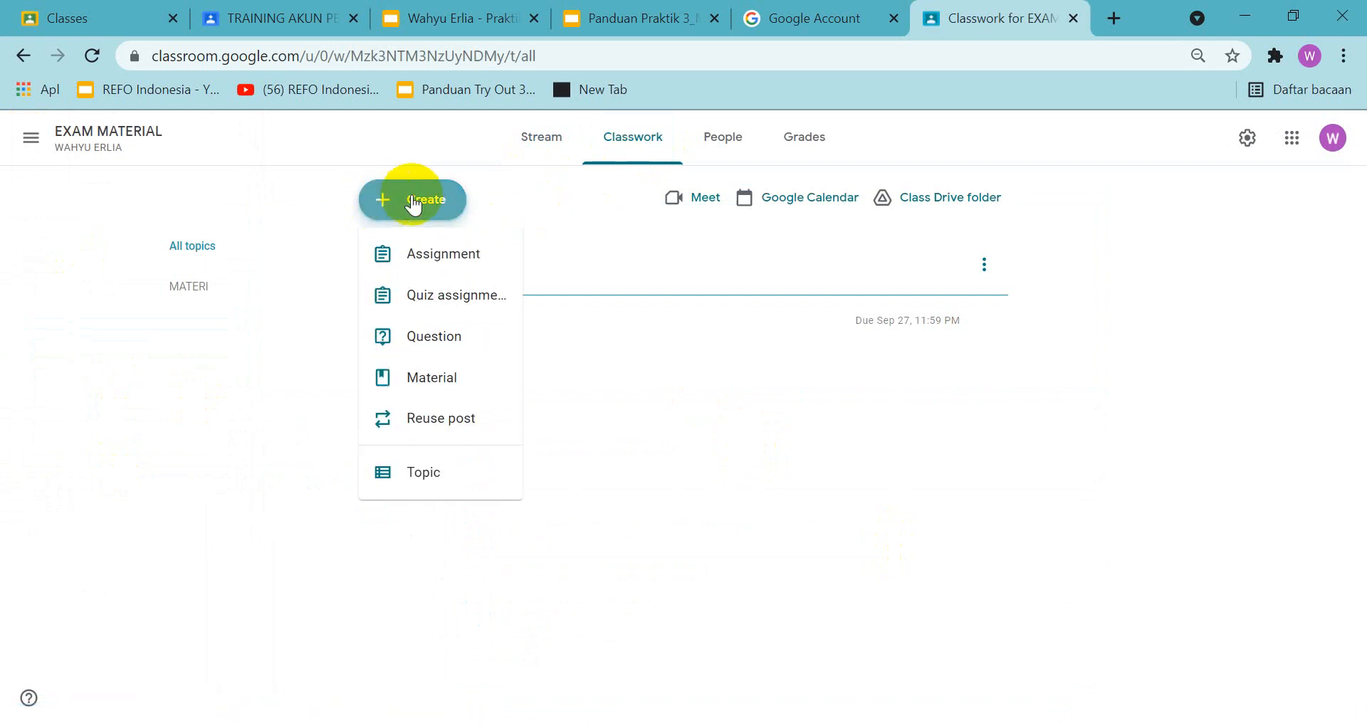
pyautogui.click(793, 403)
# Check the Praktik 3 instructions in the TRAINING AKUN PEMBELAJARAN classwork and the guide slide about assigning work to two classes
pyautogui.click(668, 20)
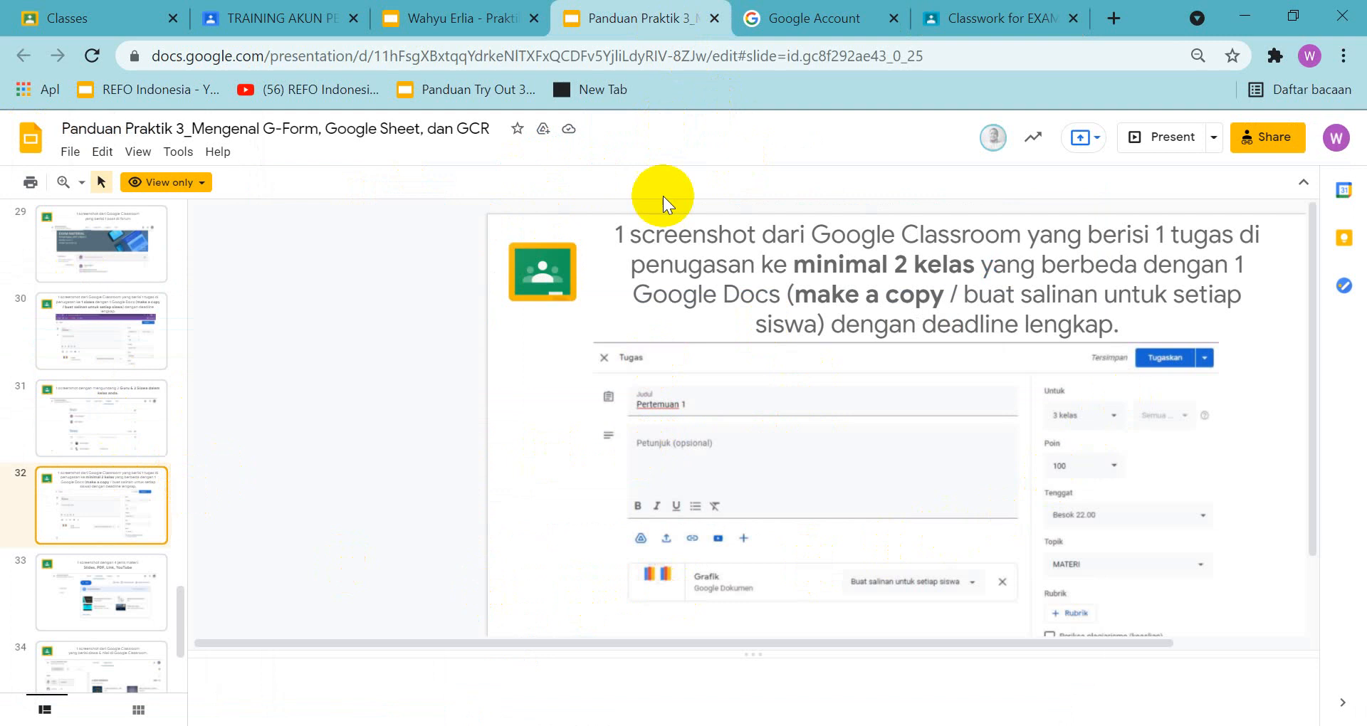
pyautogui.click(270, 20)
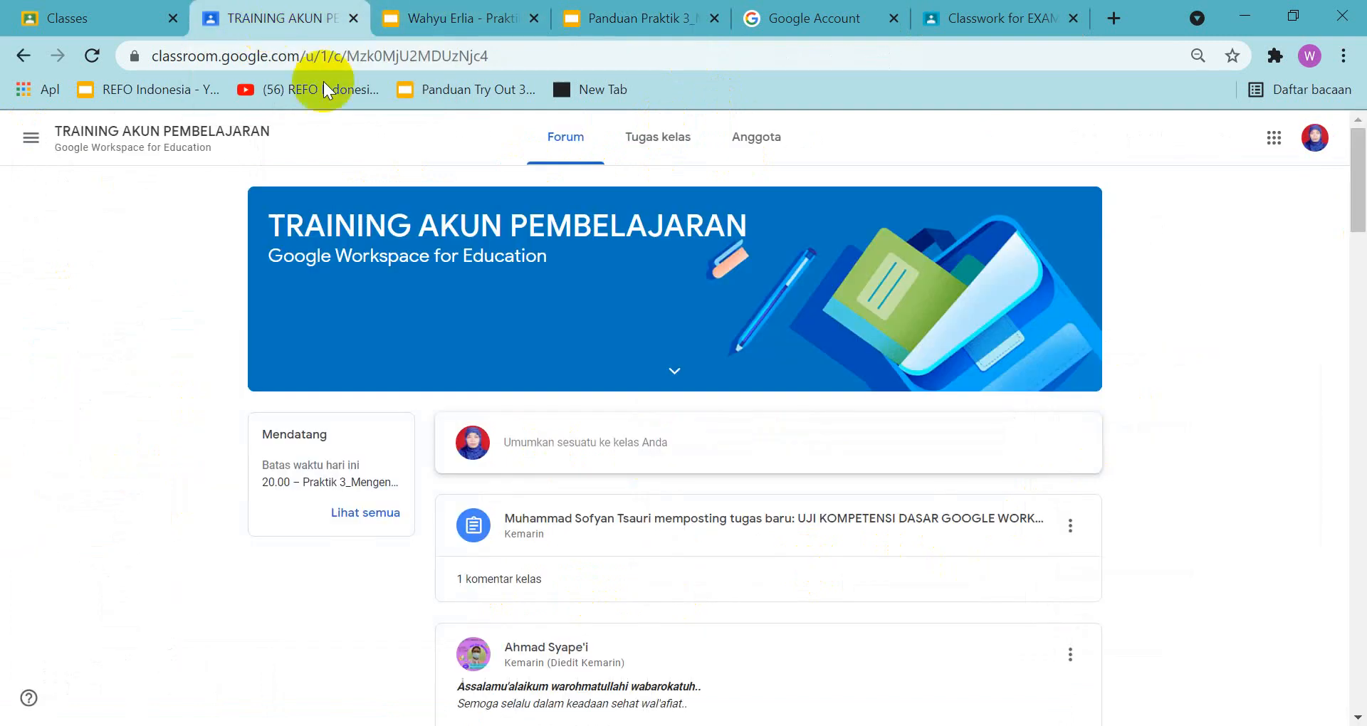
pyautogui.click(643, 135)
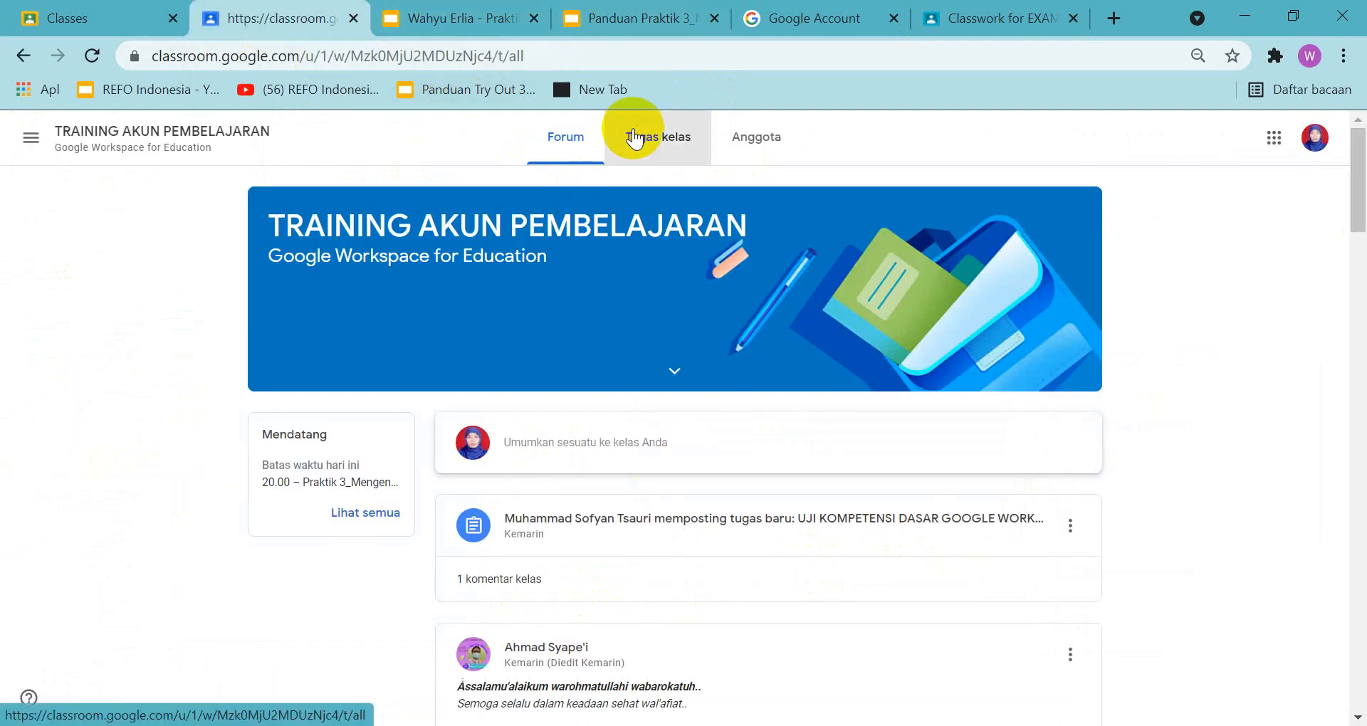
pyautogui.click(613, 20)
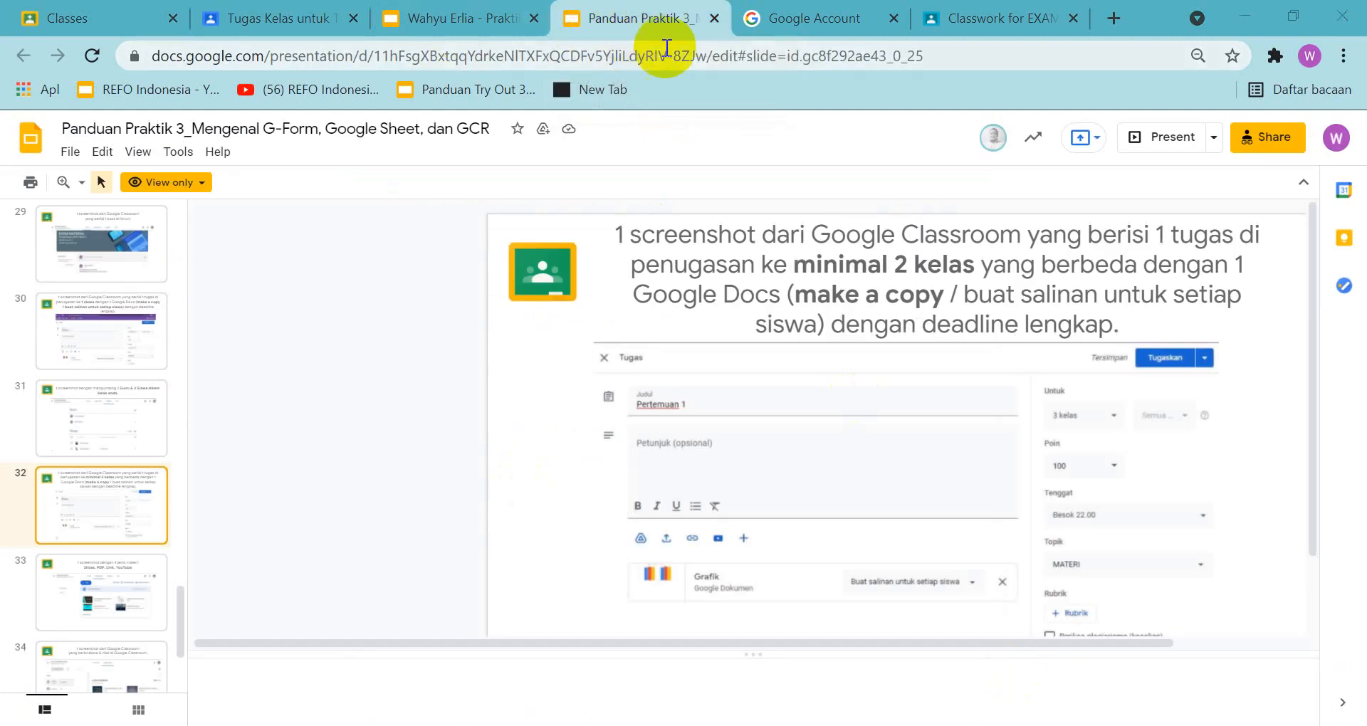
# Reuse the Pertemuan I post from the EXAM MATERIAL class as a new assignment in that class's classwork
pyautogui.click(969, 15)
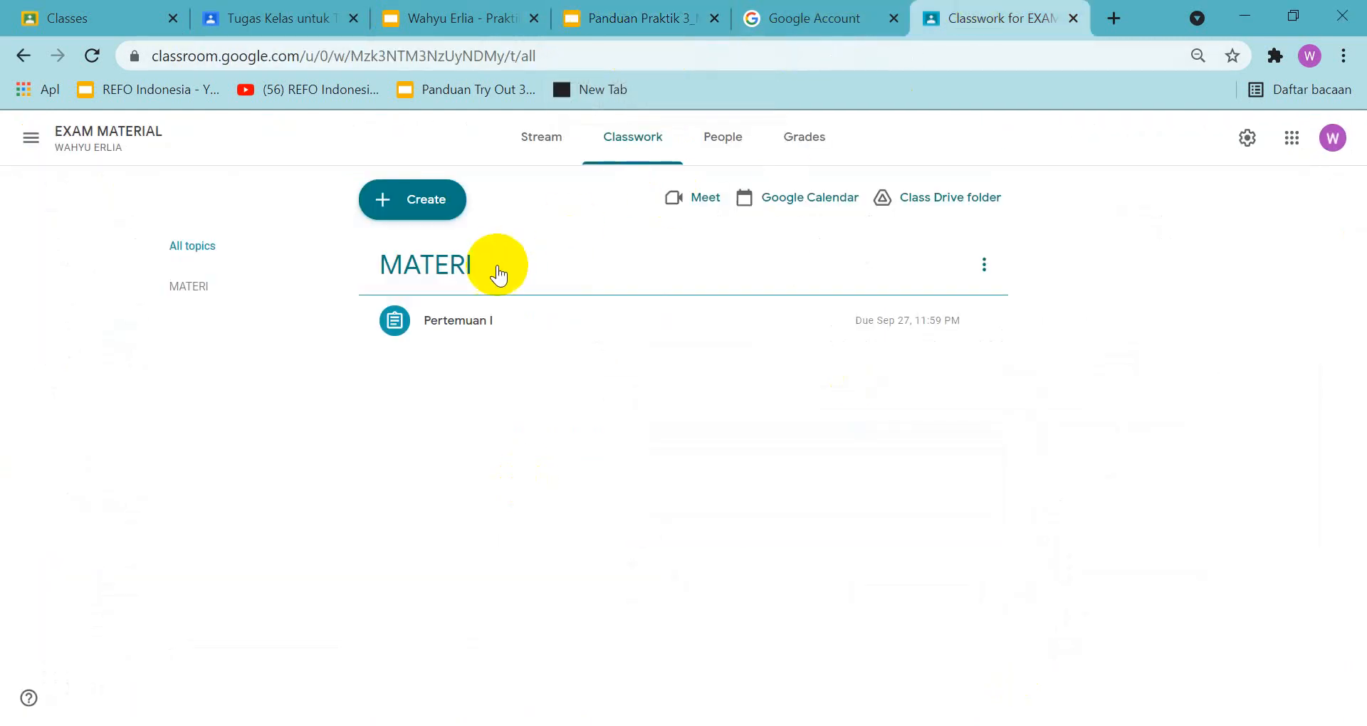
pyautogui.click(412, 206)
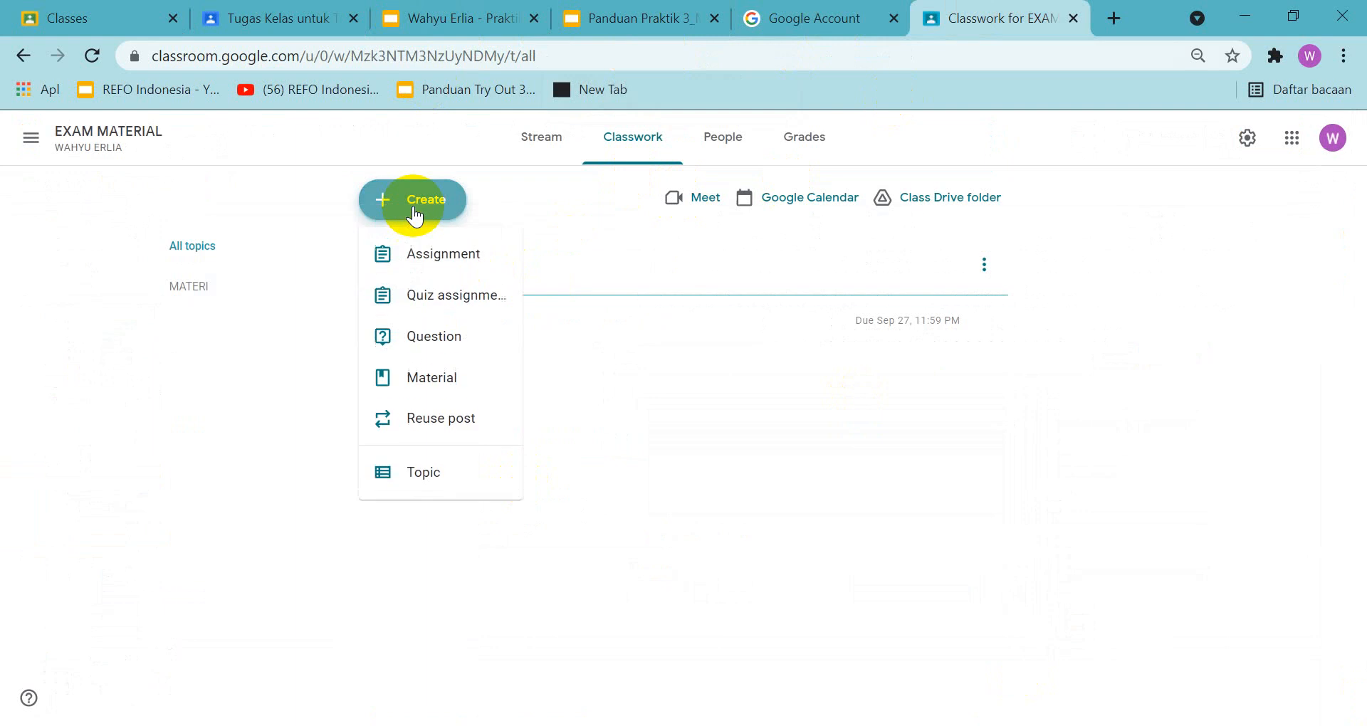
pyautogui.click(439, 420)
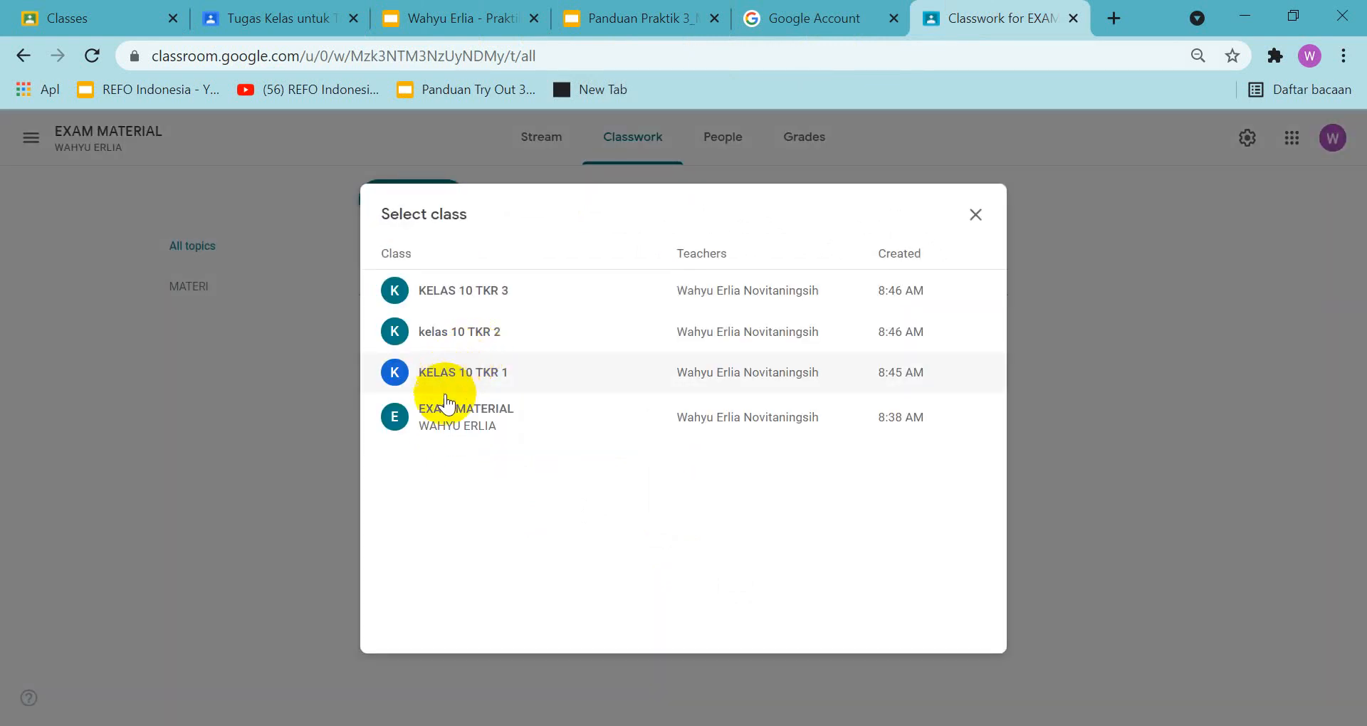
pyautogui.click(455, 418)
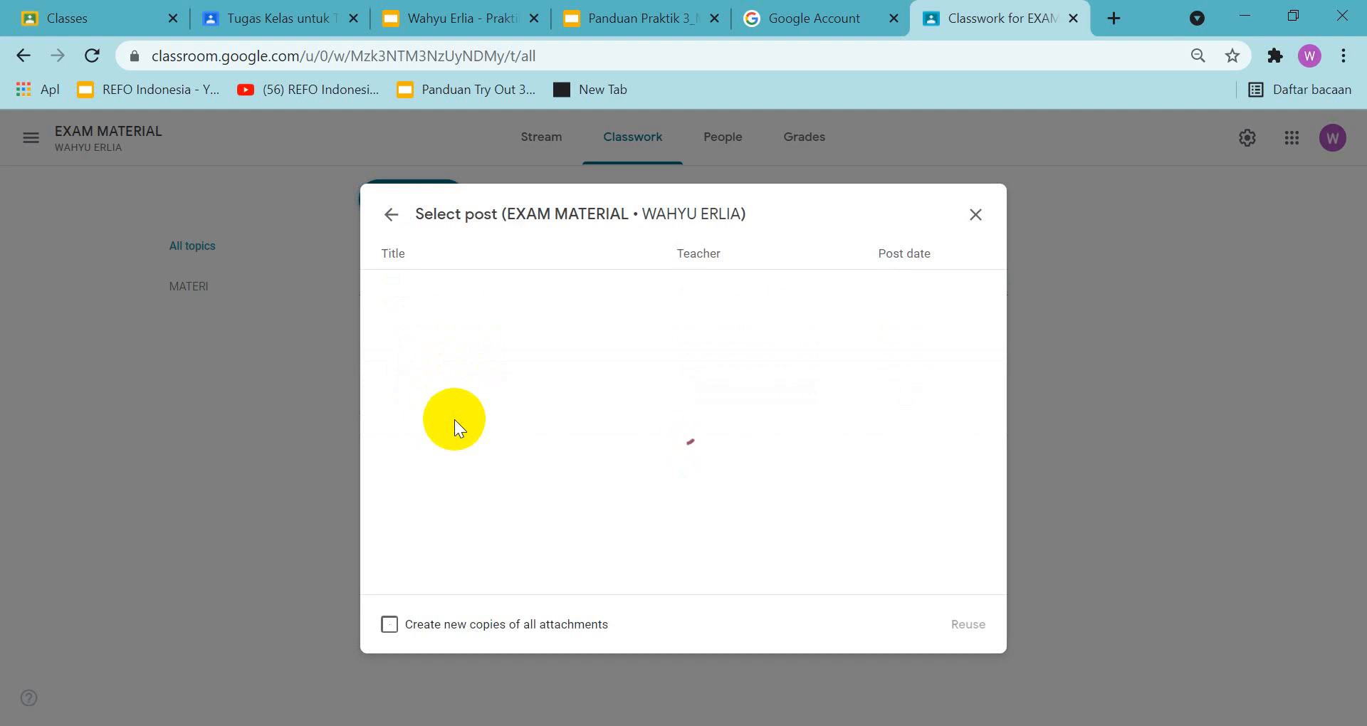
pyautogui.click(448, 296)
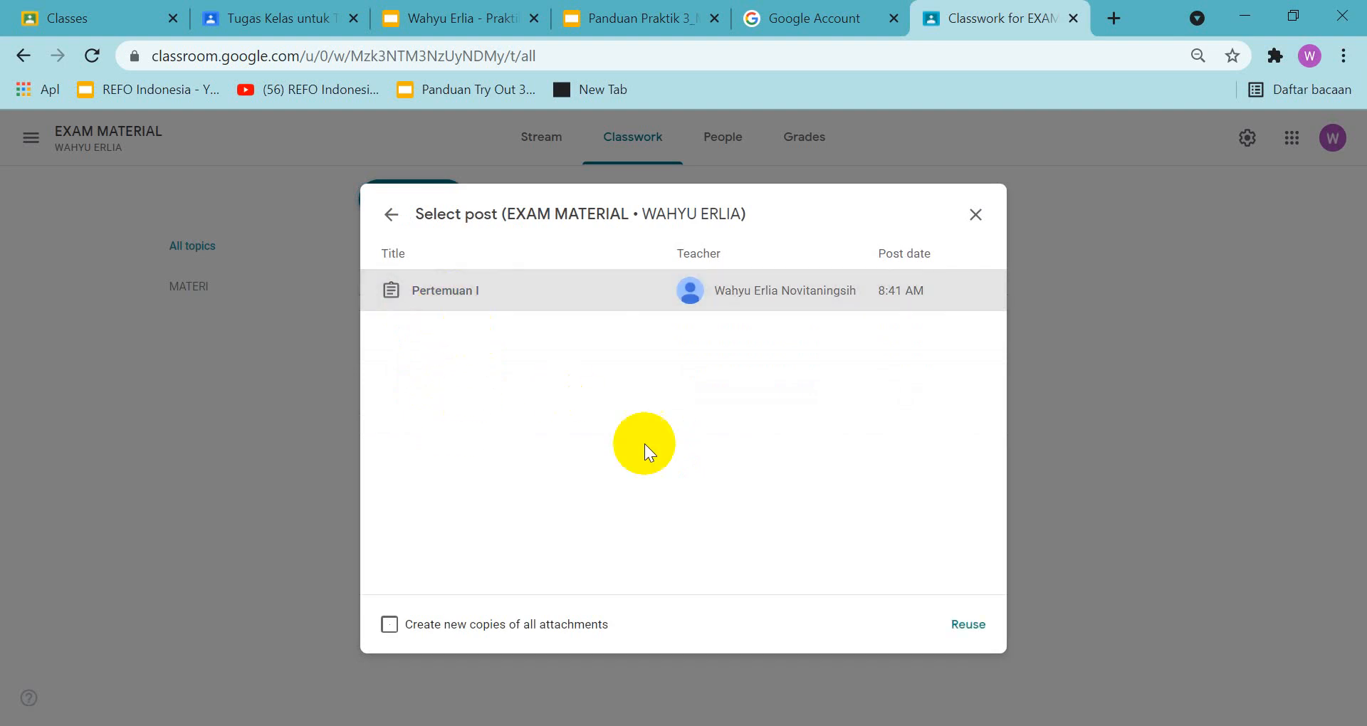
pyautogui.click(966, 626)
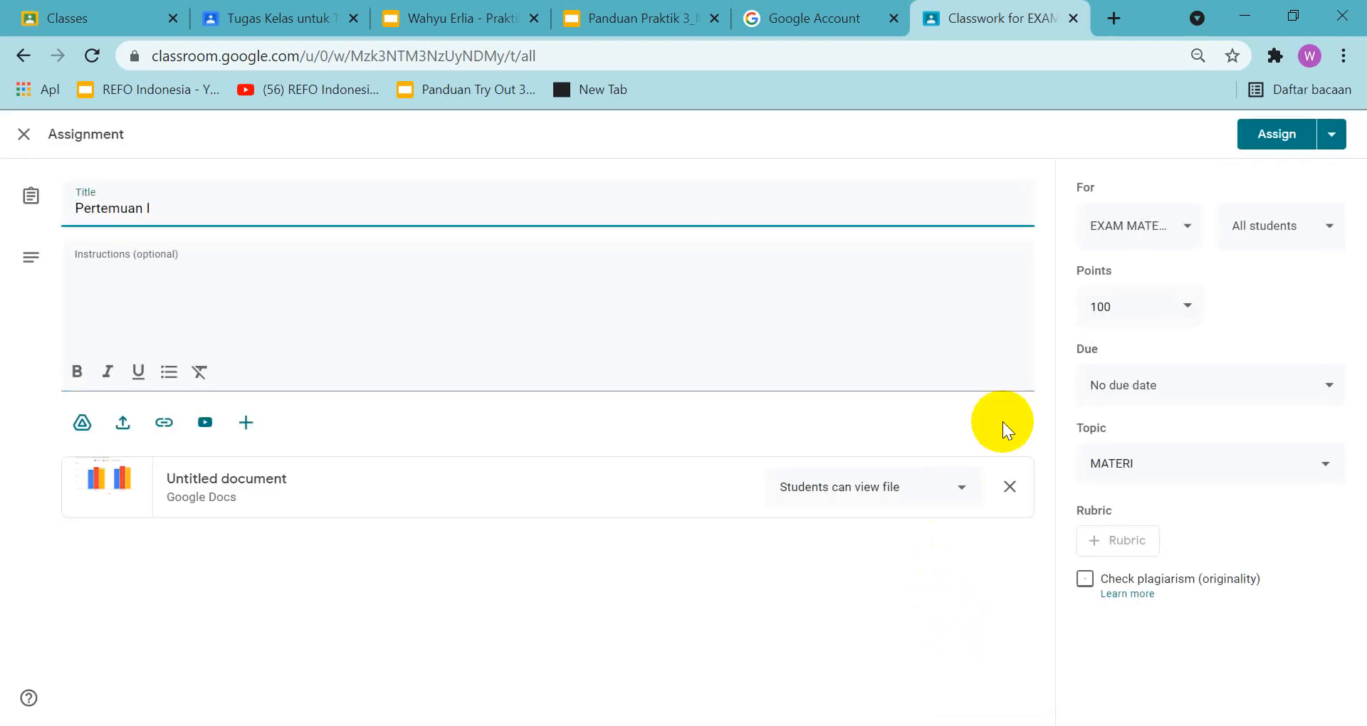
# Add KELAS 10 TKR 3, kelas 10 TKR 2 and KELAS 10 TKR 1 as recipient classes of the assignment
pyautogui.click(1191, 225)
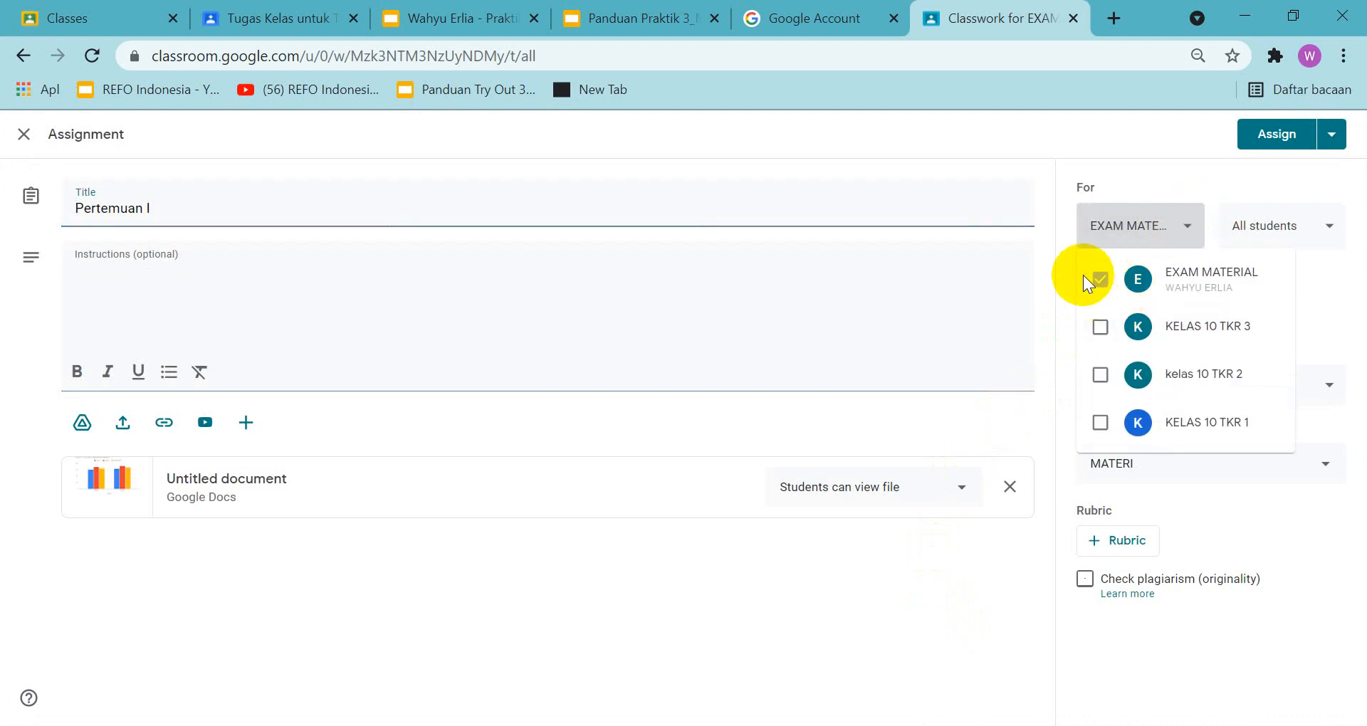
pyautogui.click(1099, 329)
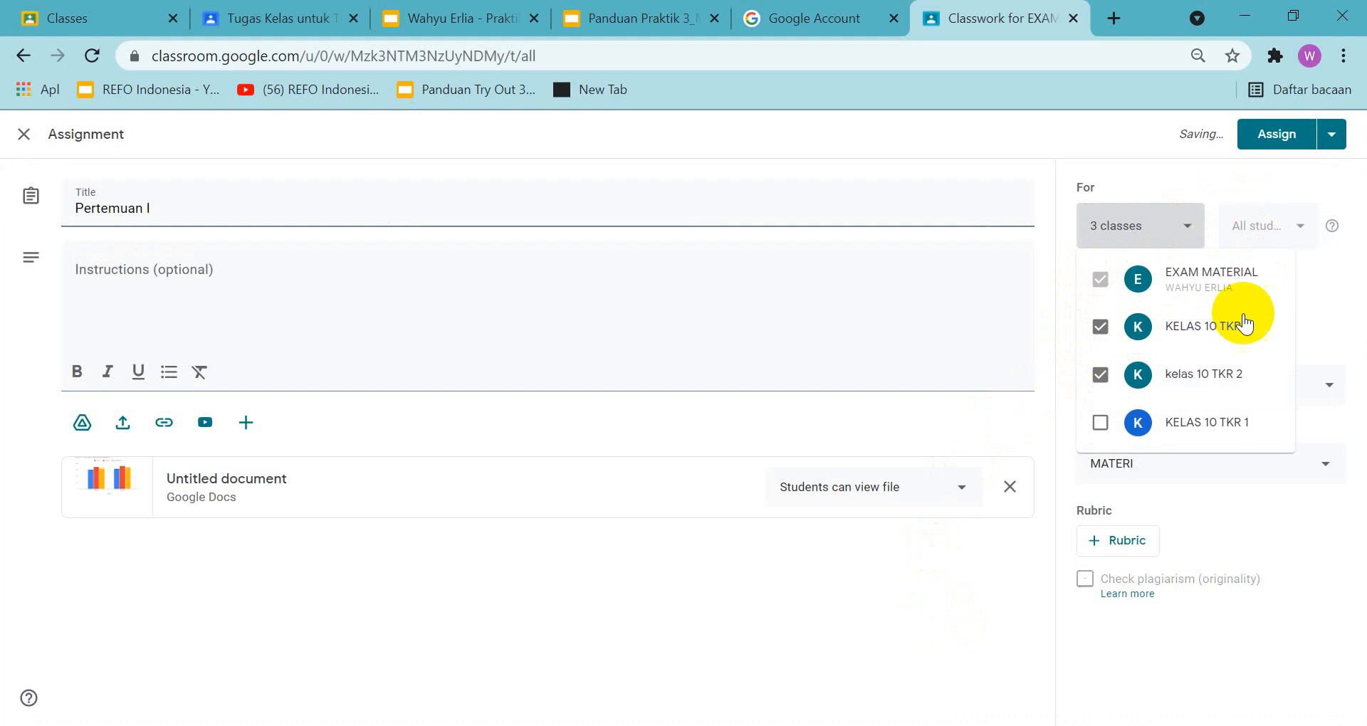
pyautogui.click(1101, 423)
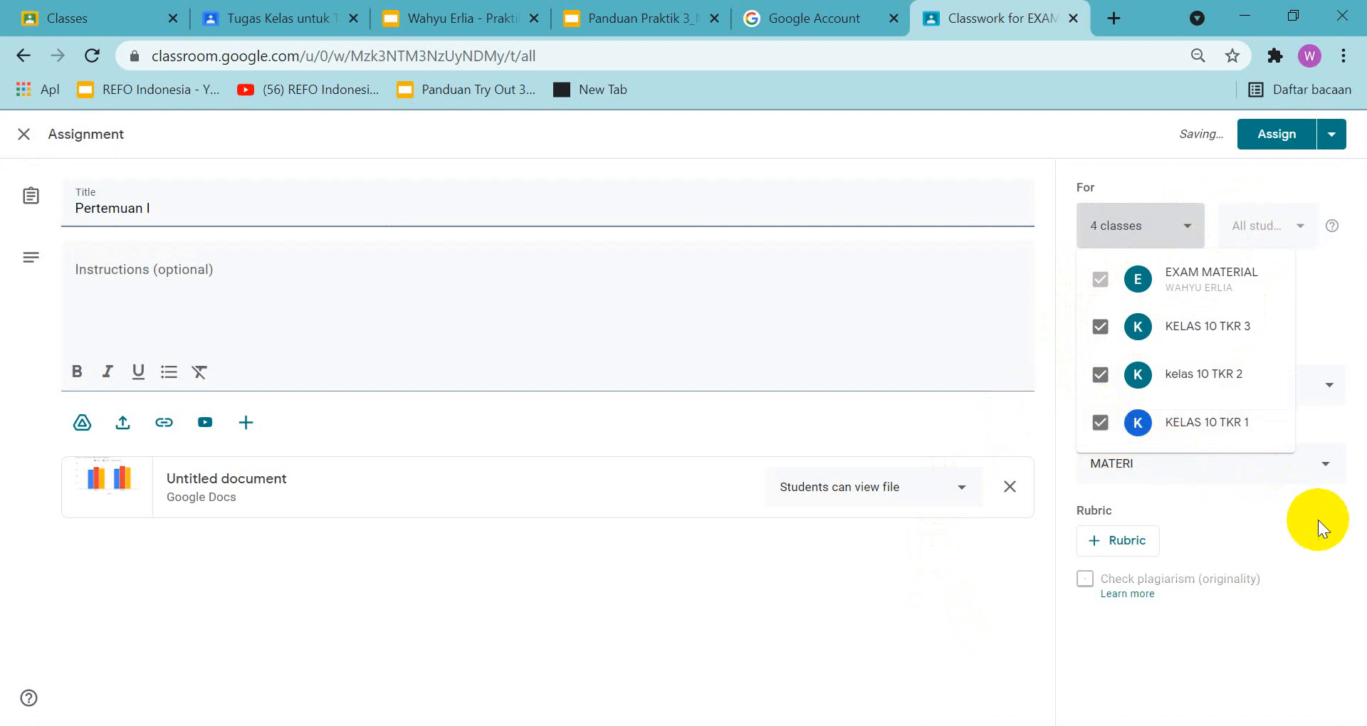
pyautogui.click(1298, 615)
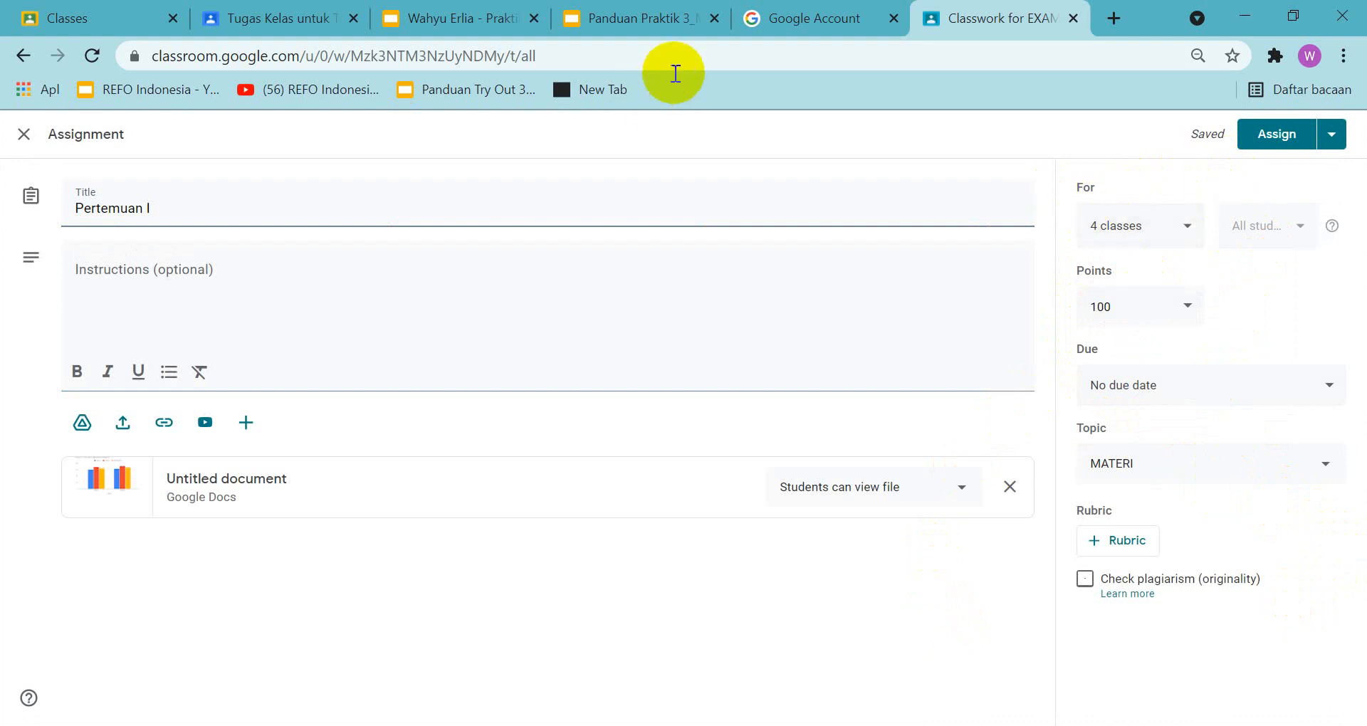
# Check the guide slide and set the assignment's due date to Sep 30, 2021 at 11:59 PM
pyautogui.click(620, 20)
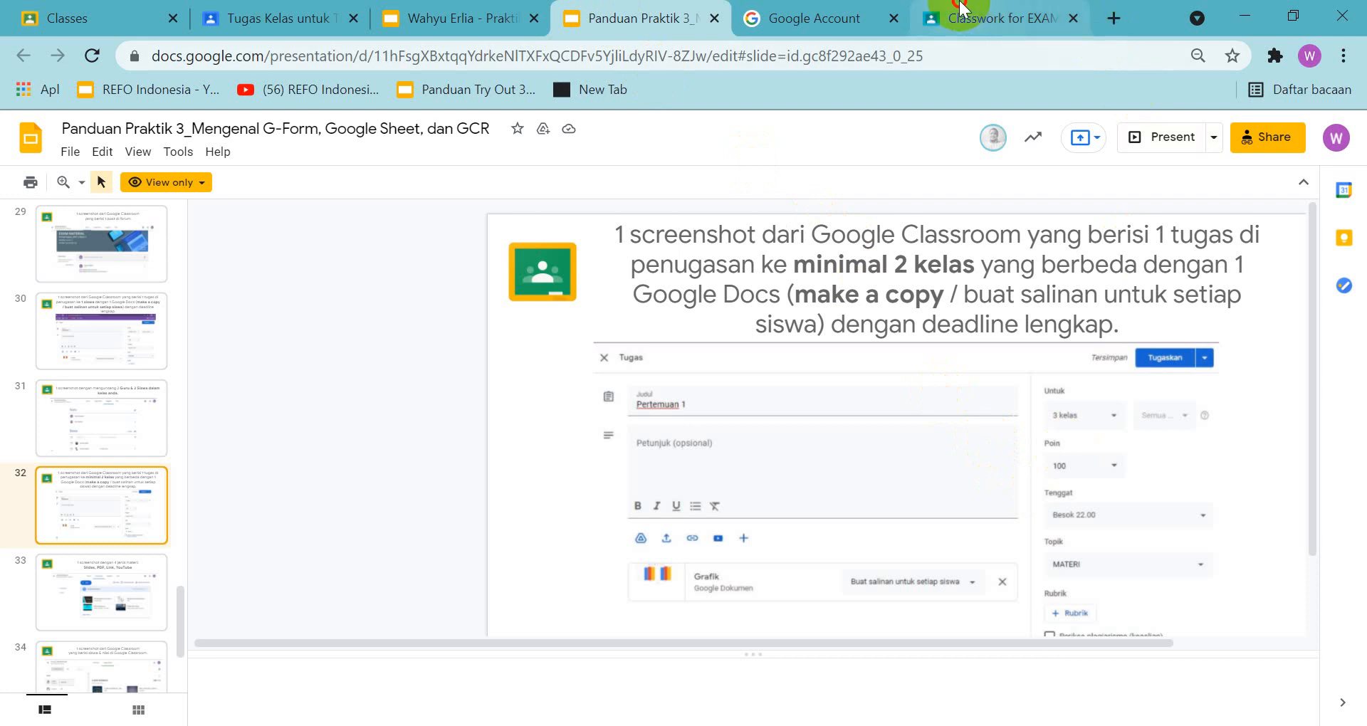
pyautogui.click(972, 18)
pyautogui.click(1212, 388)
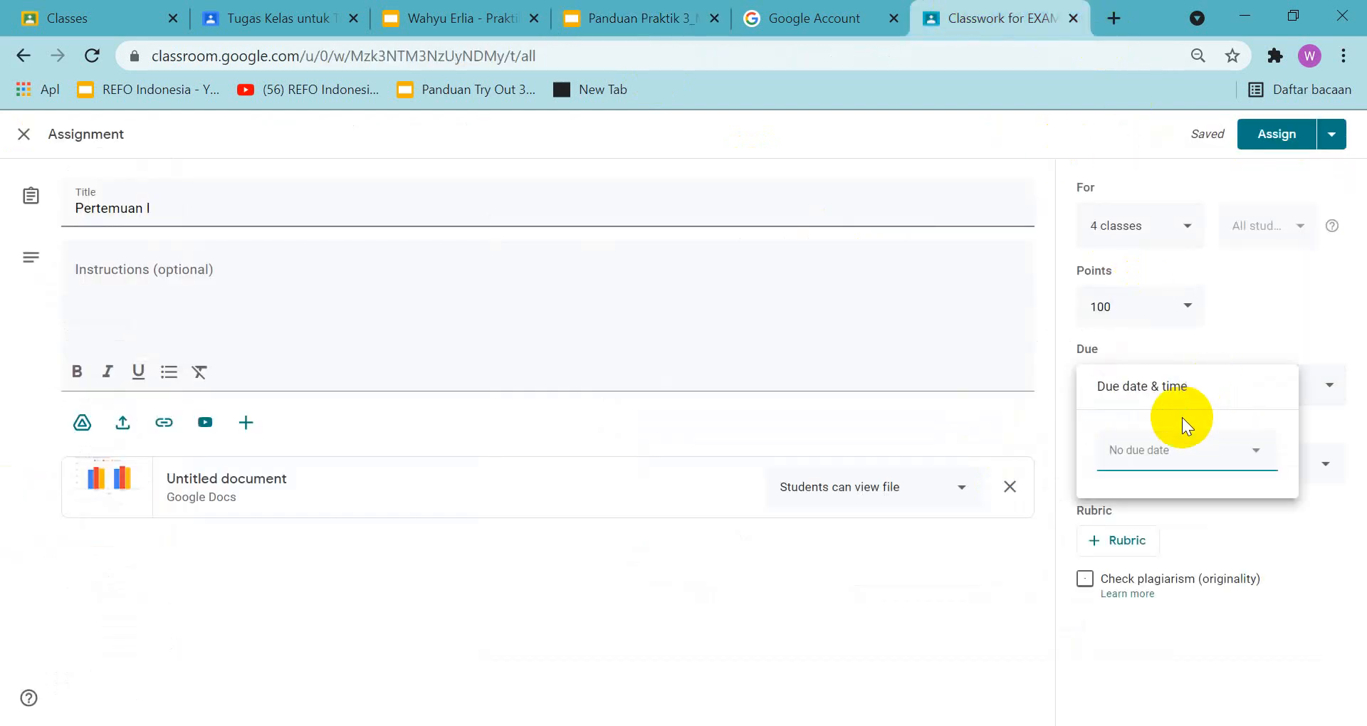
pyautogui.click(1164, 455)
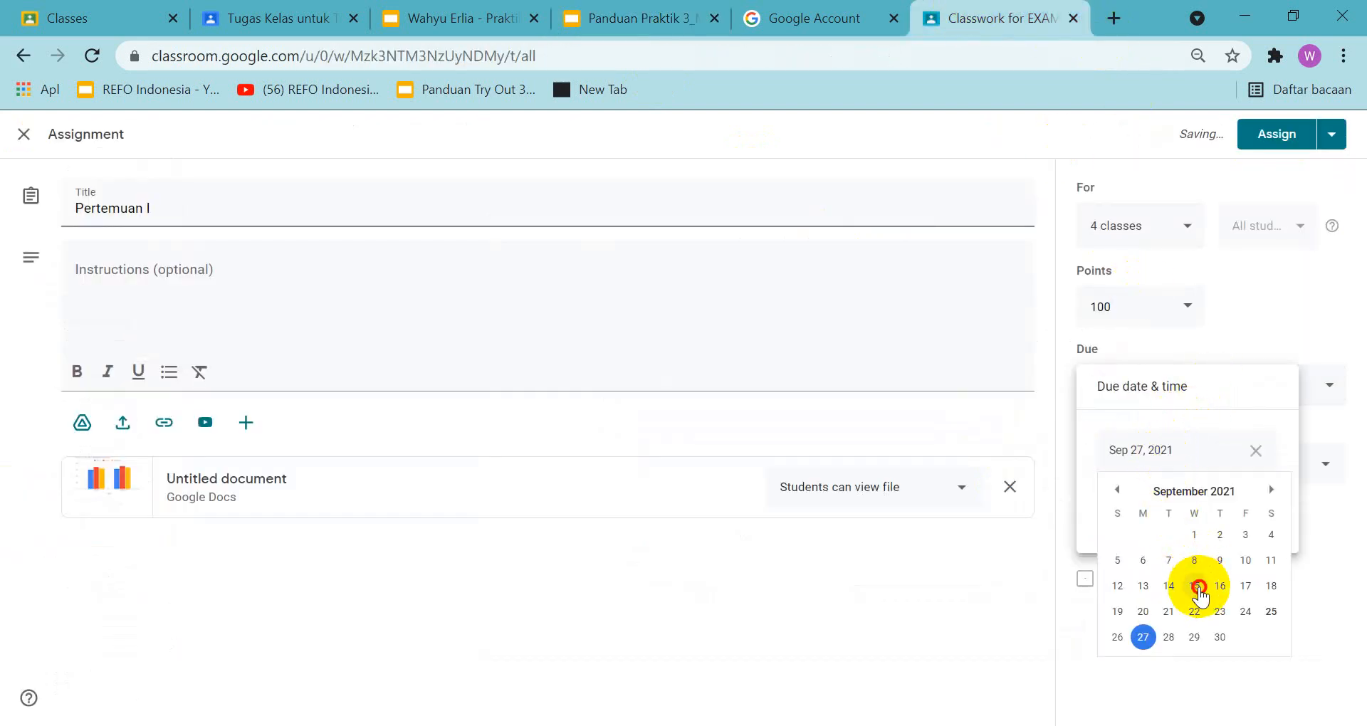
pyautogui.click(1196, 586)
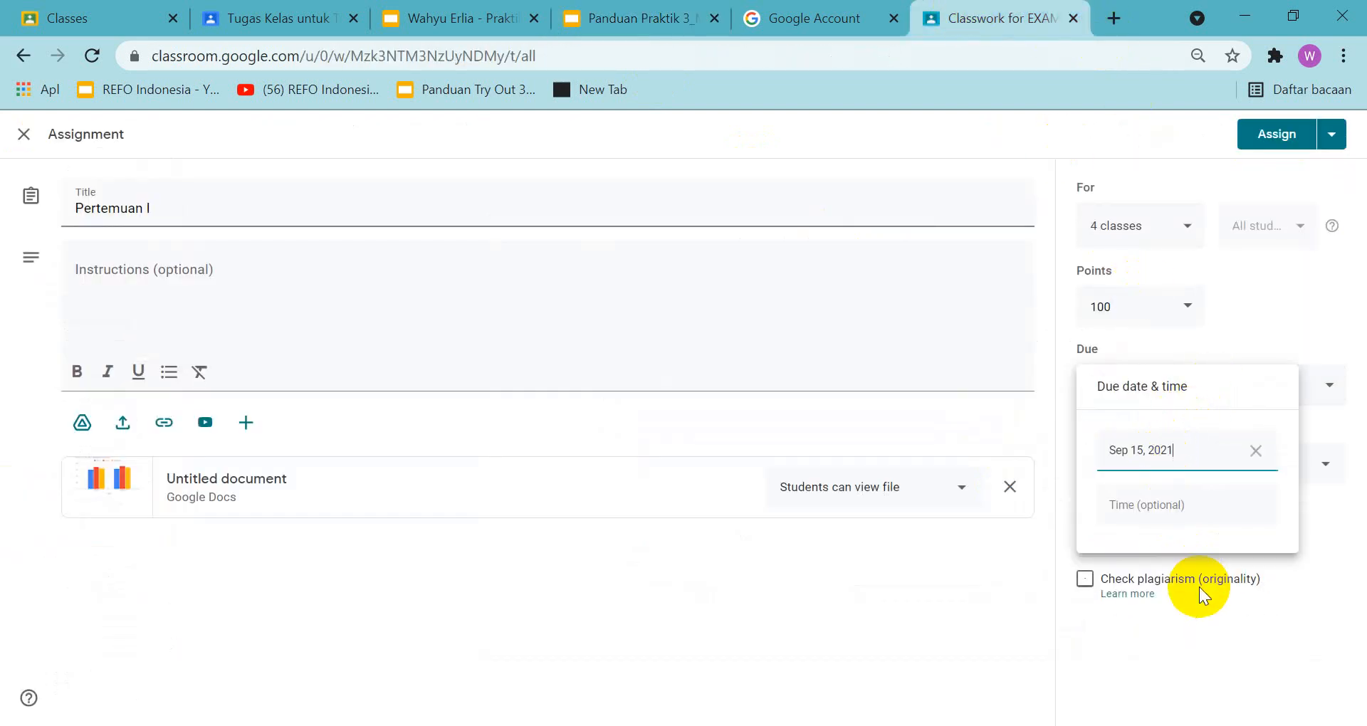
pyautogui.click(1161, 455)
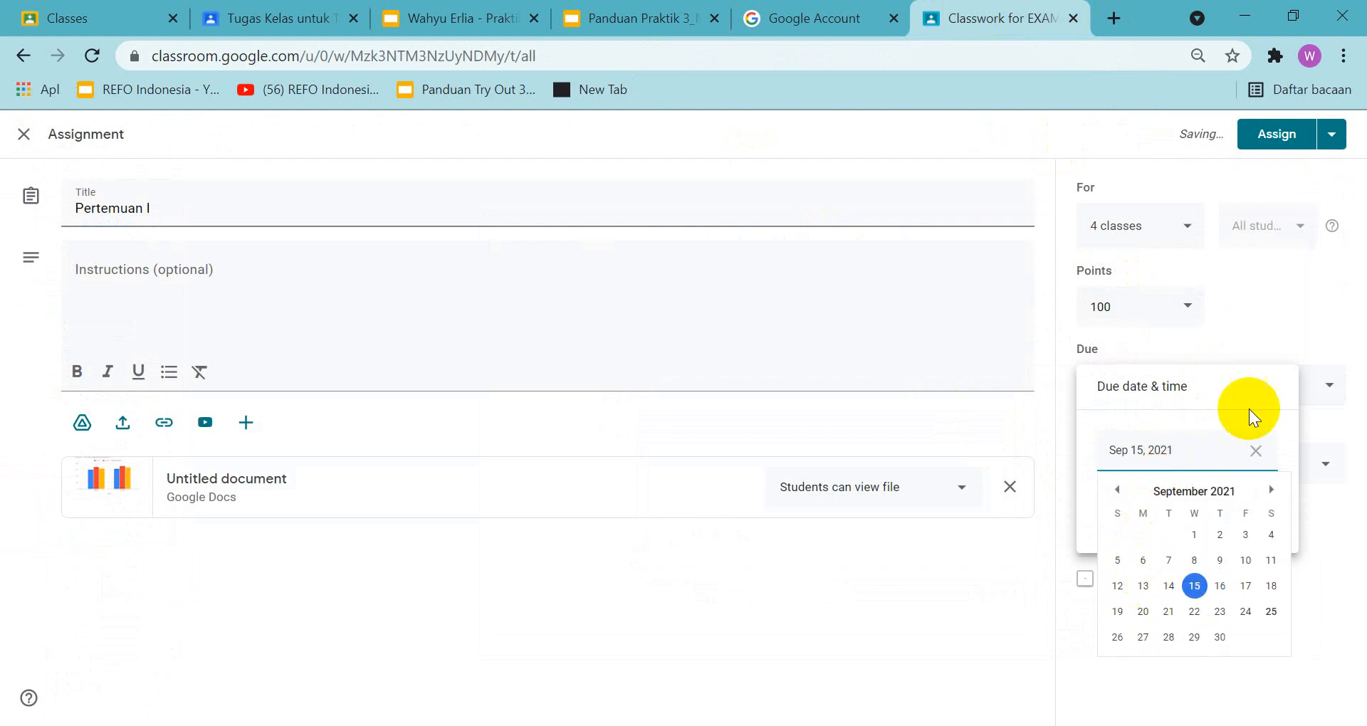
pyautogui.click(1222, 648)
pyautogui.click(1140, 507)
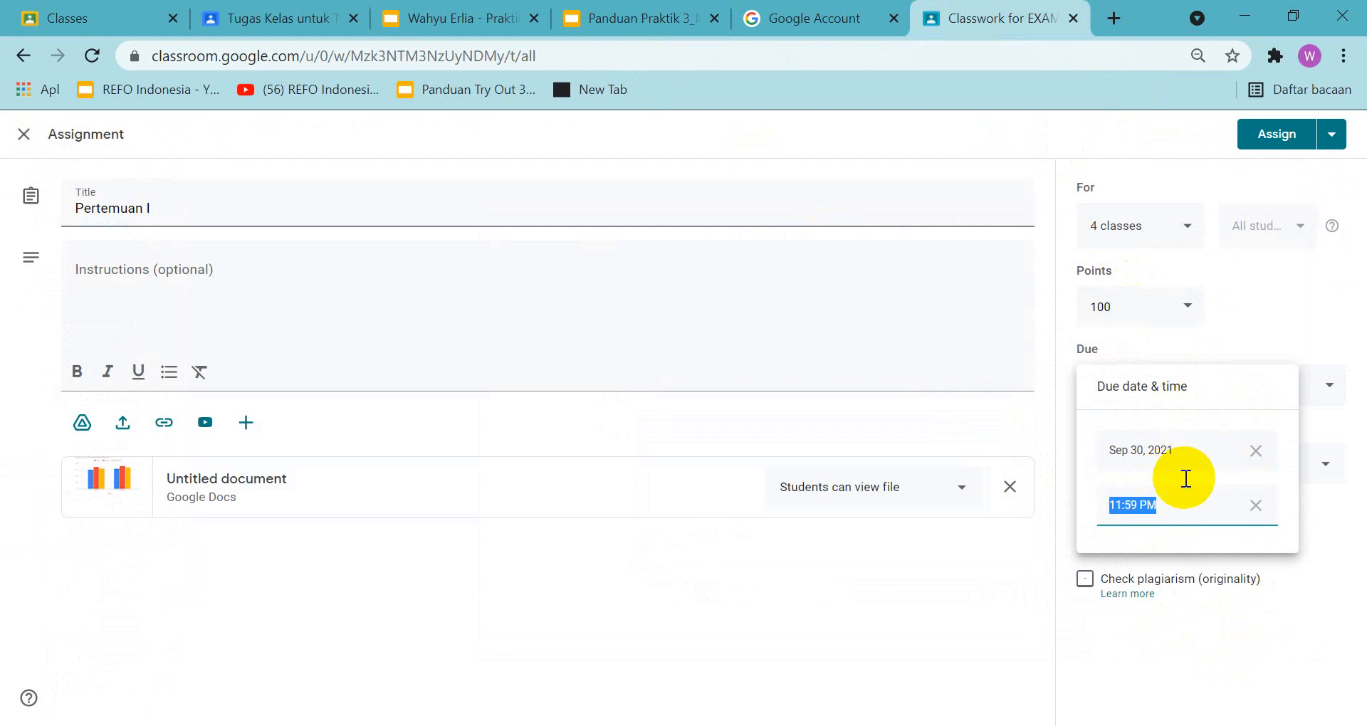
pyautogui.click(1282, 655)
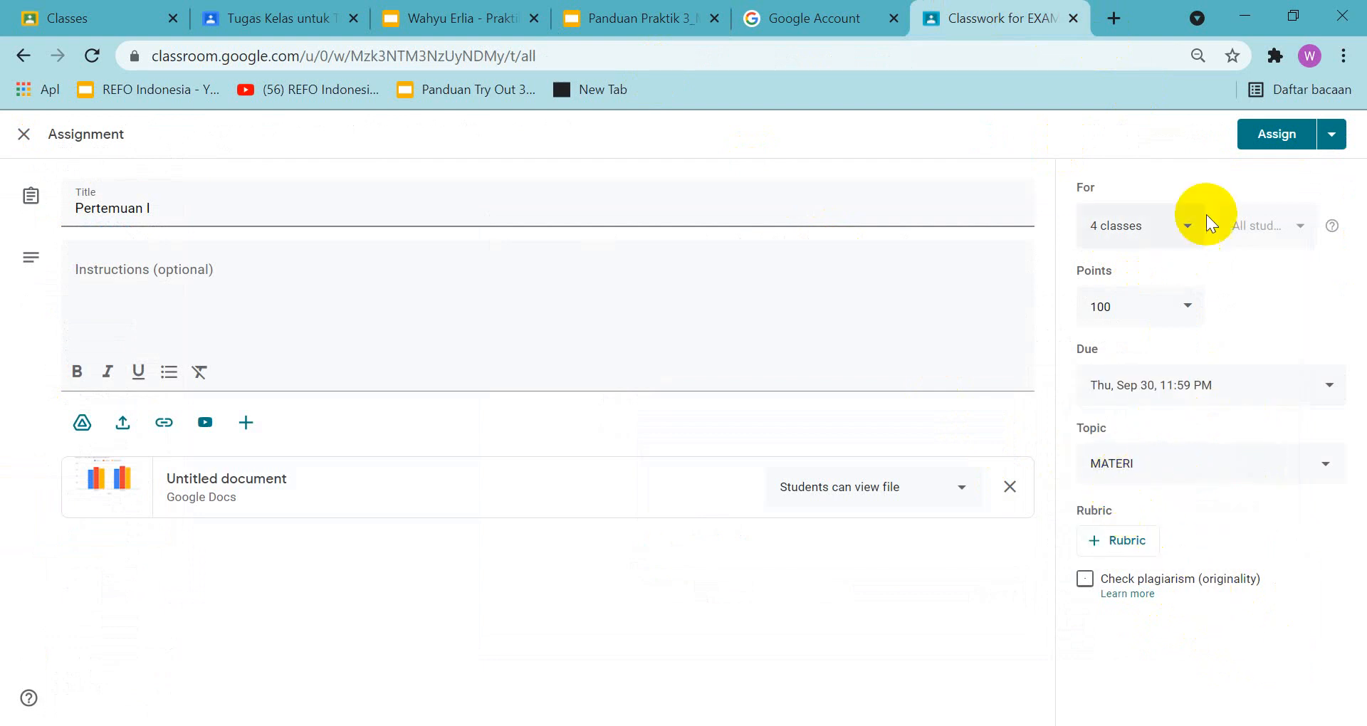
# Capture a screenshot of the completed assignment form with Lightshot and paste it onto slide 32 of the Praktik 3 answer presentation
pyautogui.click(648, 28)
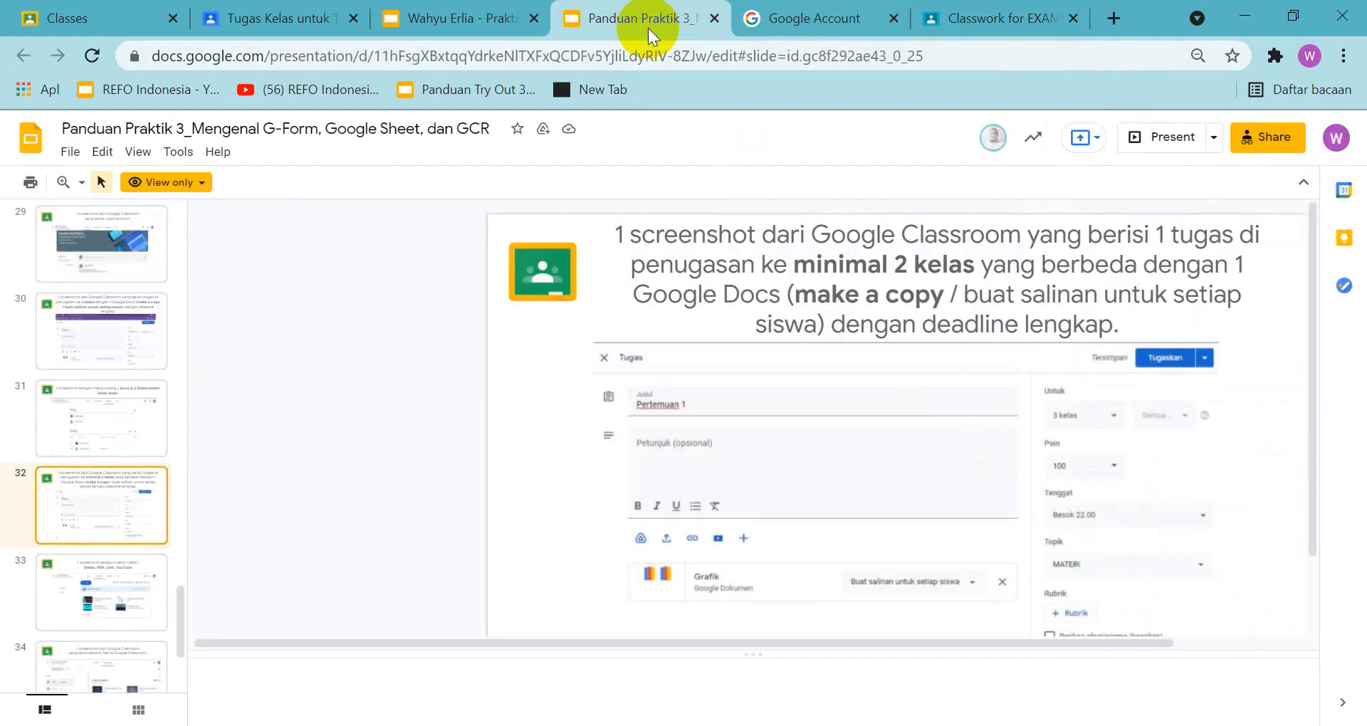
pyautogui.click(1021, 25)
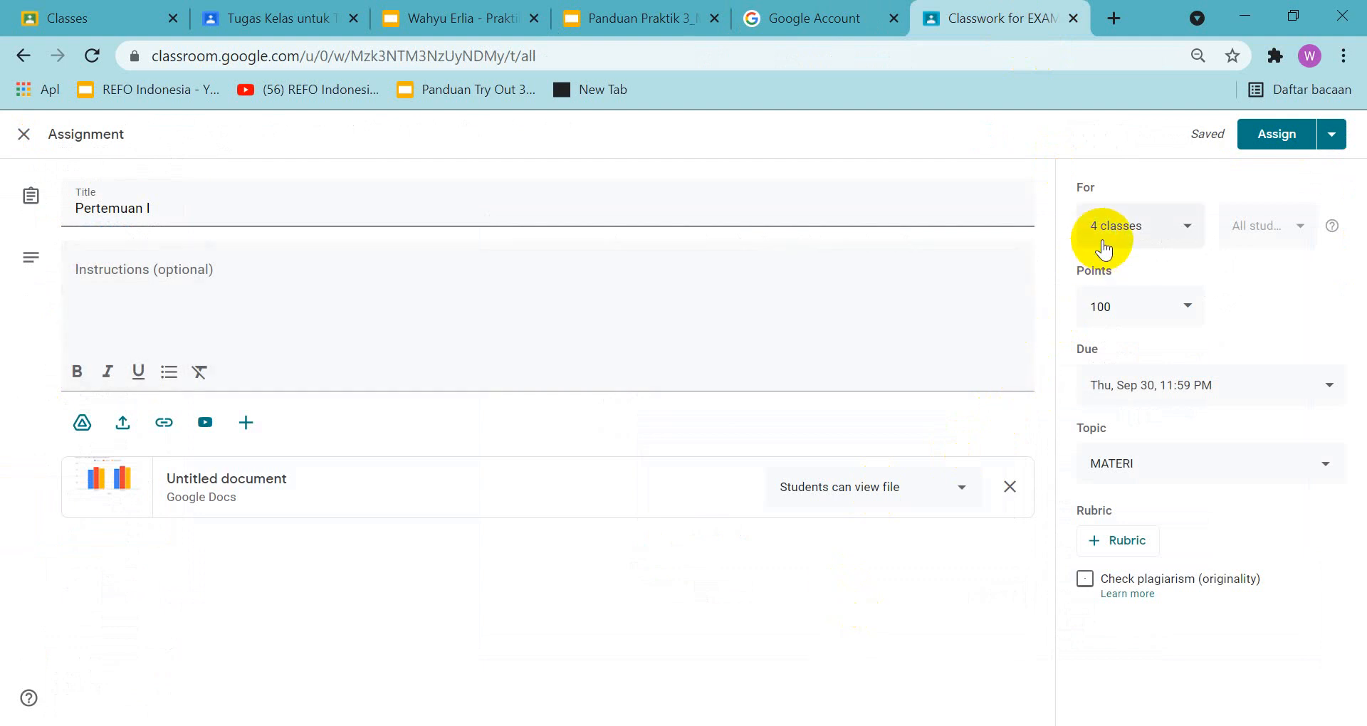
pyautogui.press('Print')
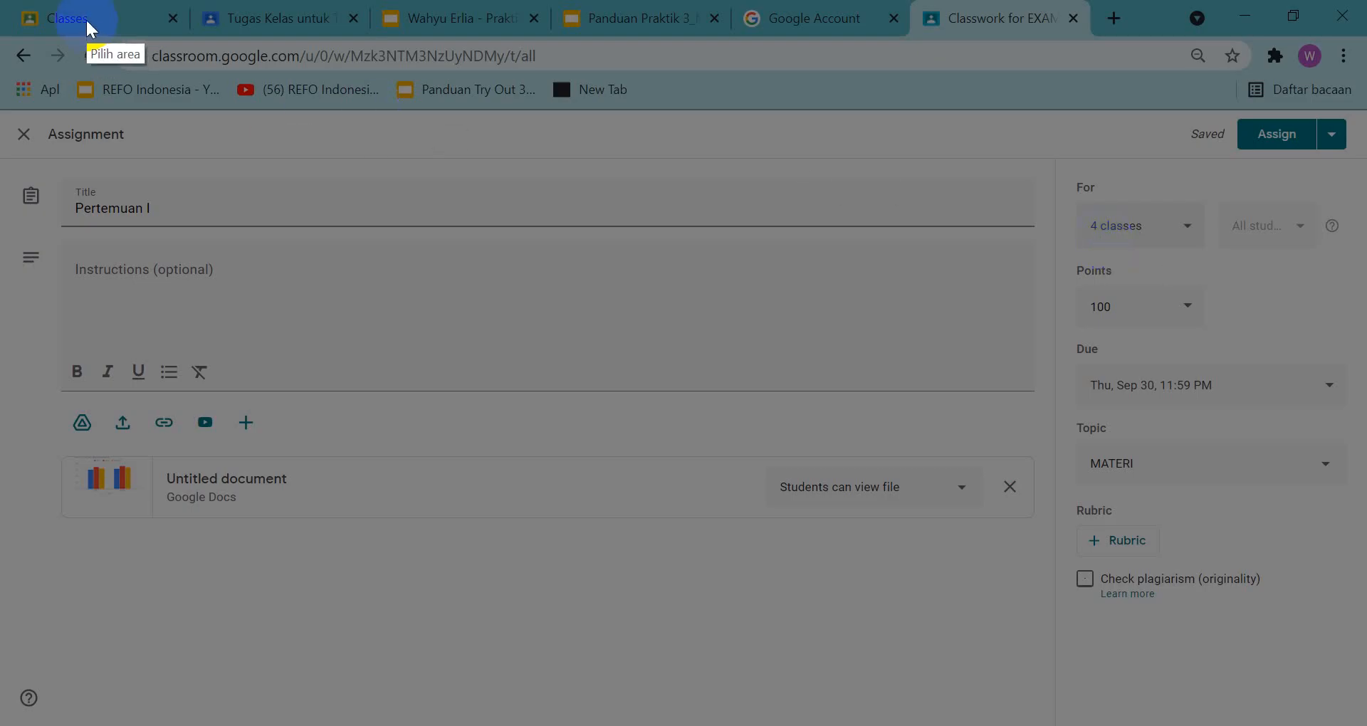
pyautogui.moveTo(0, 32)
pyautogui.mouseDown()
pyautogui.moveTo(152, 94)
pyautogui.moveTo(1196, 690)
pyautogui.moveTo(1366, 725)
pyautogui.moveTo(1349, 725)
pyautogui.mouseUp()
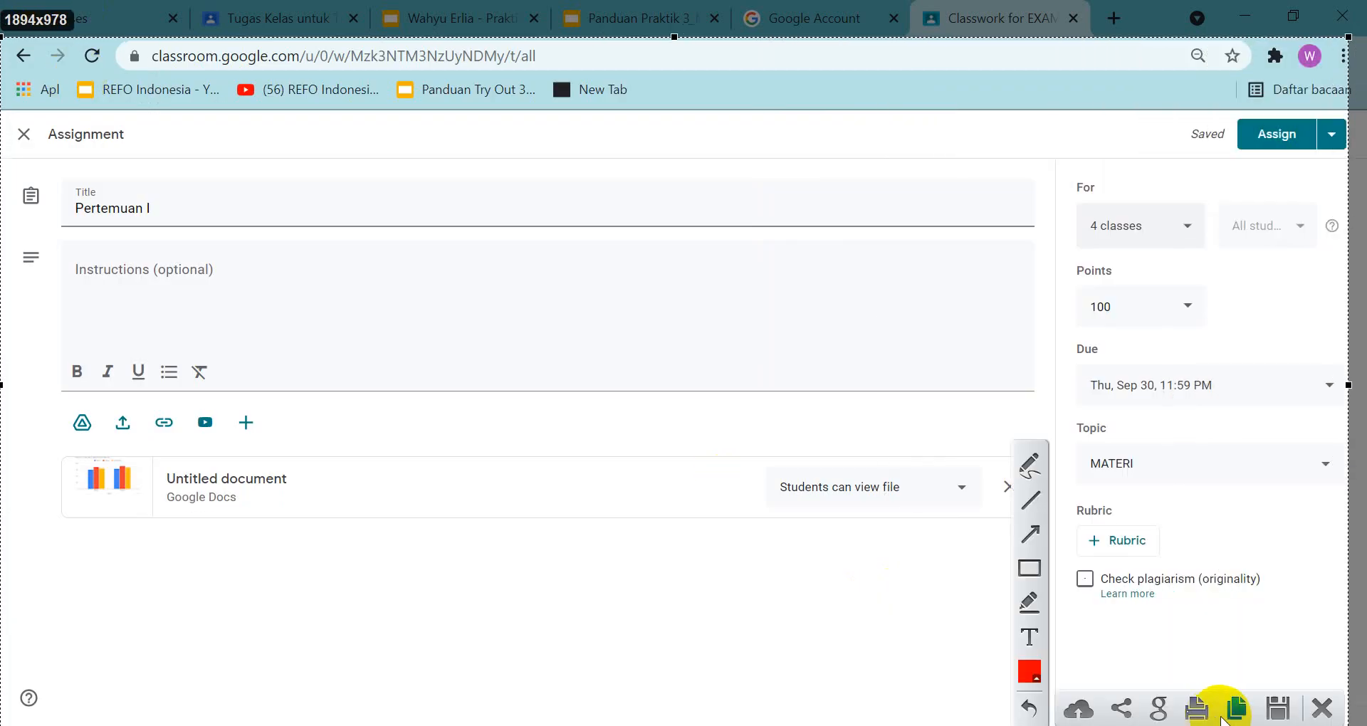
pyautogui.click(1236, 708)
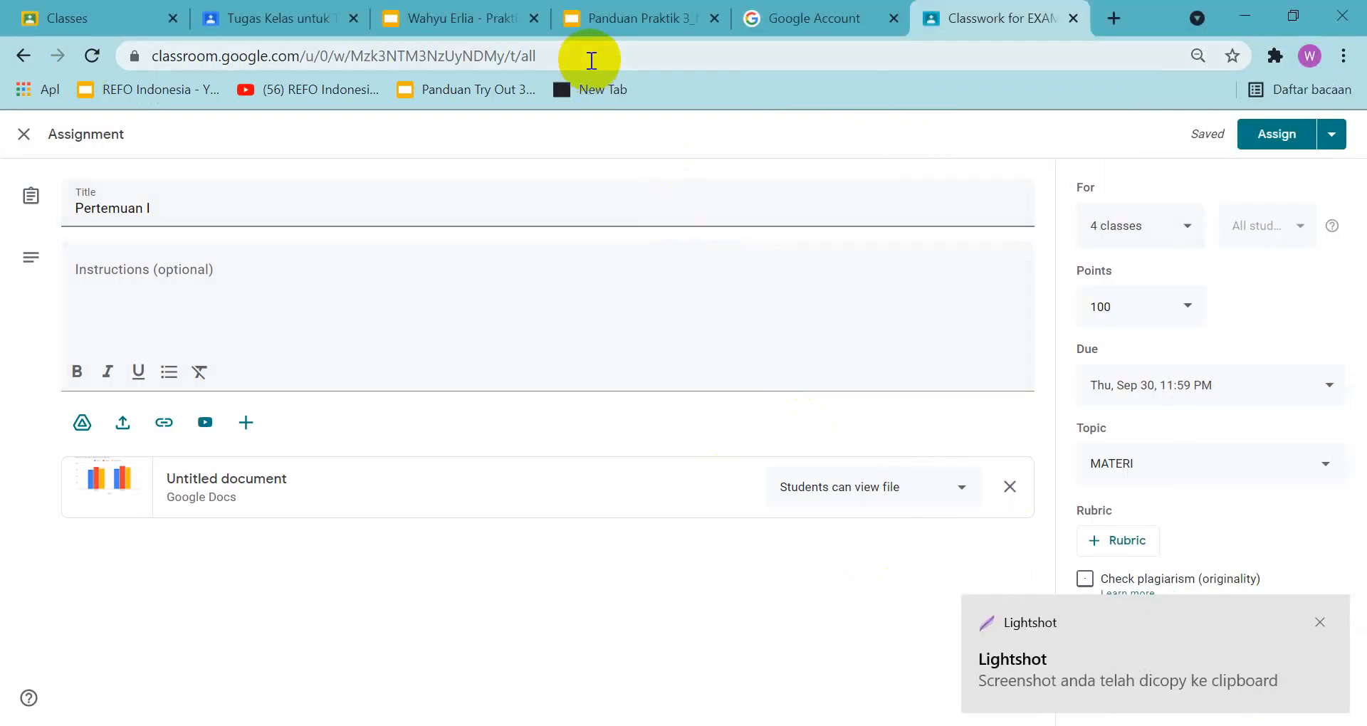
pyautogui.click(480, 15)
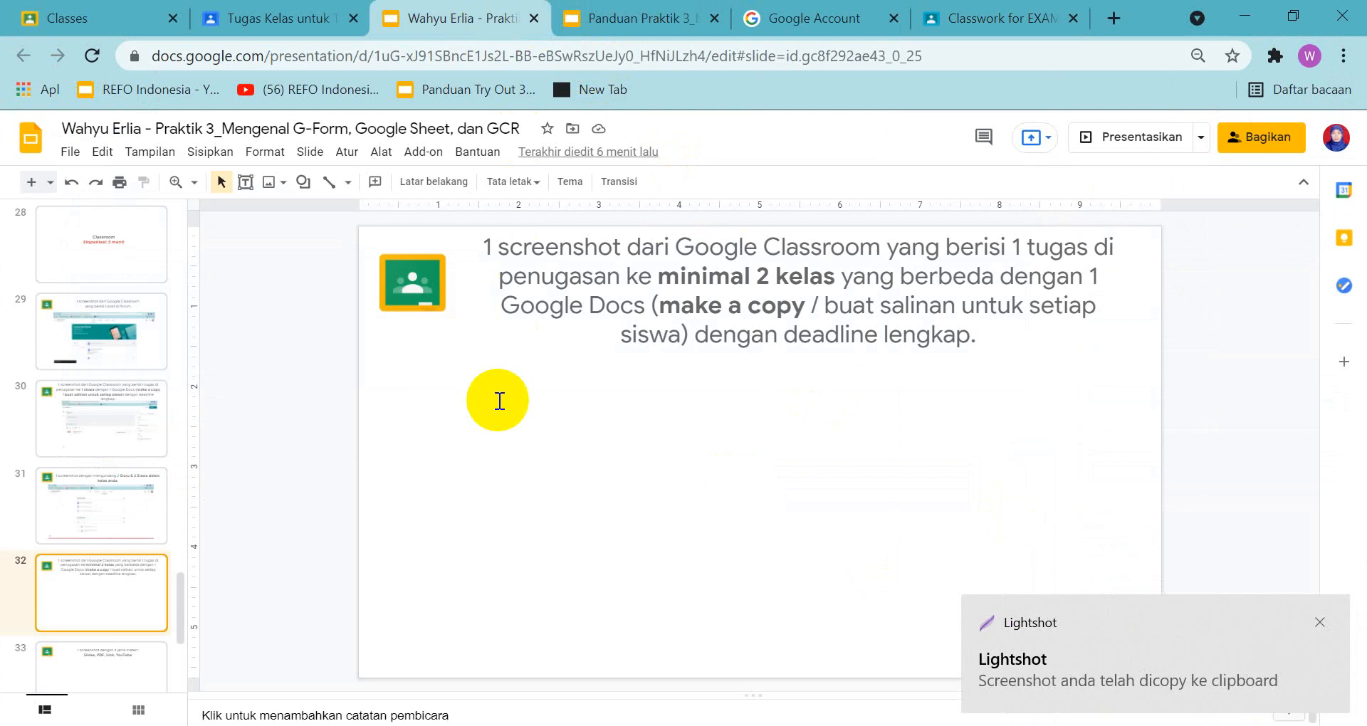
pyautogui.hotkey('ctrl', 'v')
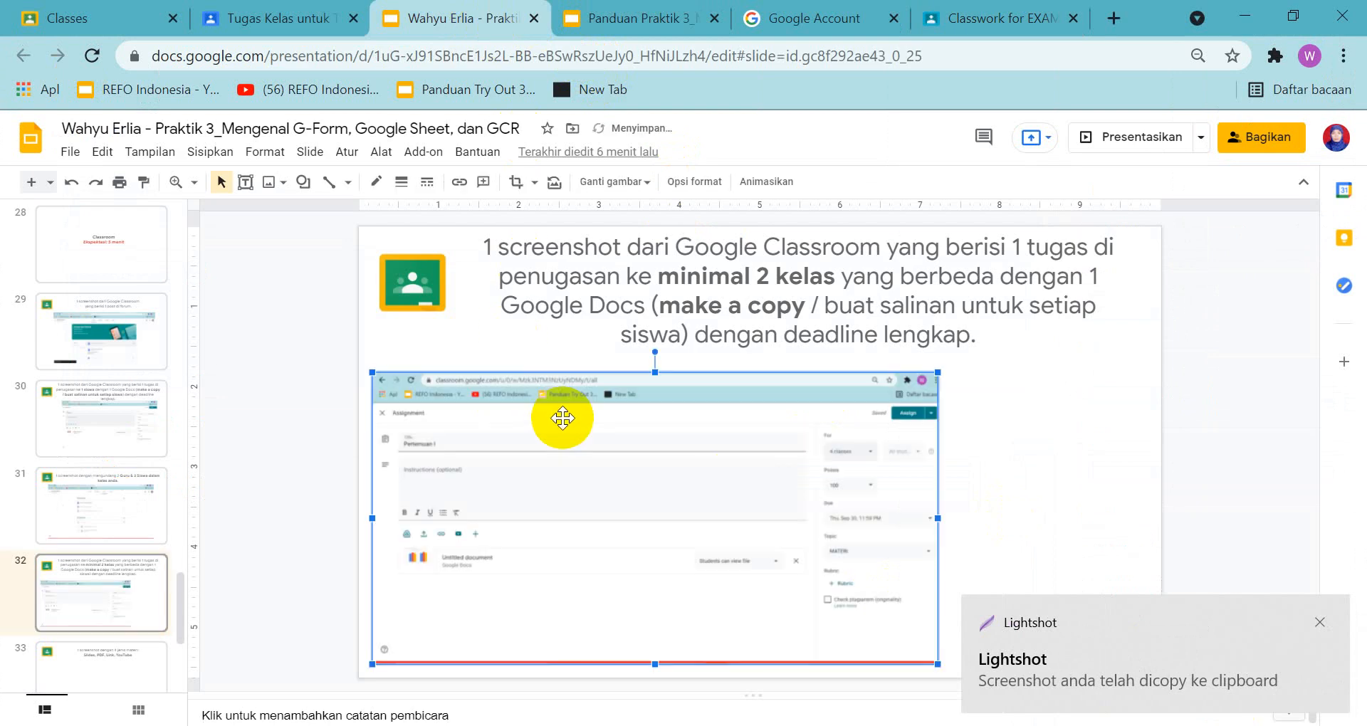
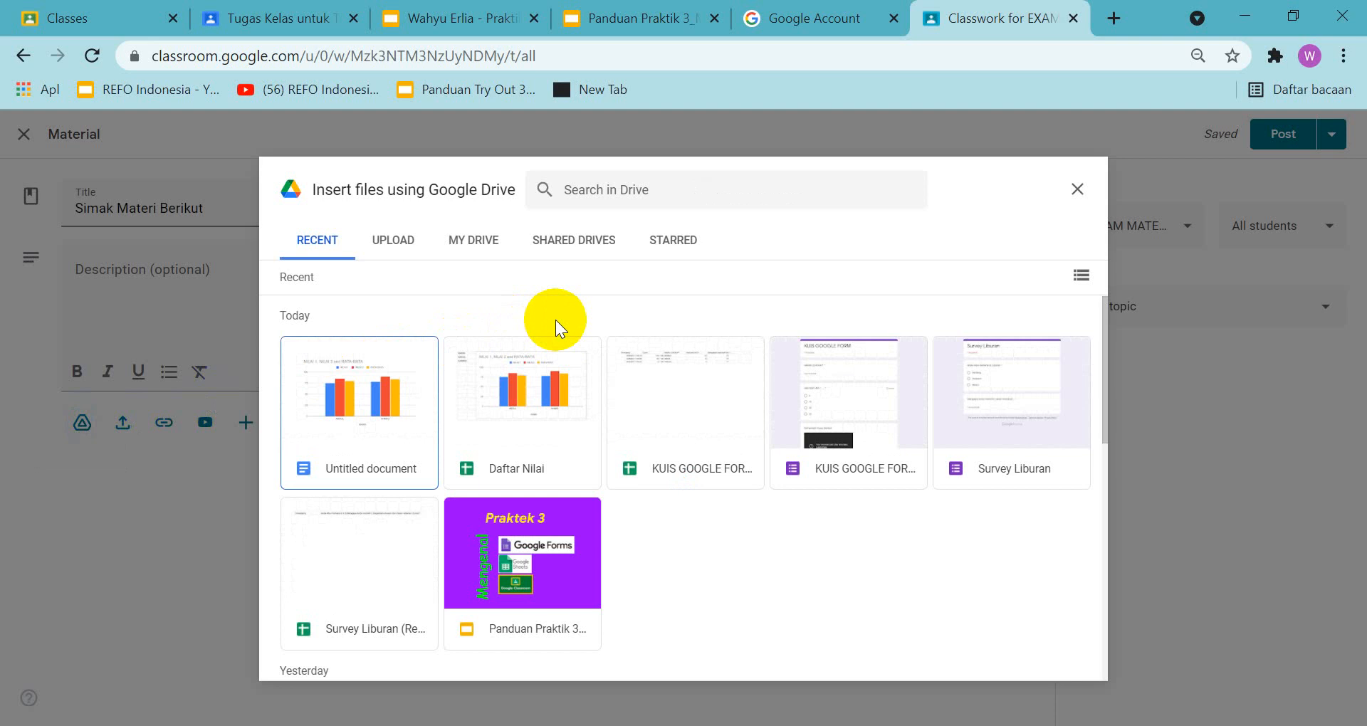
# Attach the Panduan Praktik 3 Google Slides file from Drive's recent files to the Simak Materi Berikut material
pyautogui.click(539, 567)
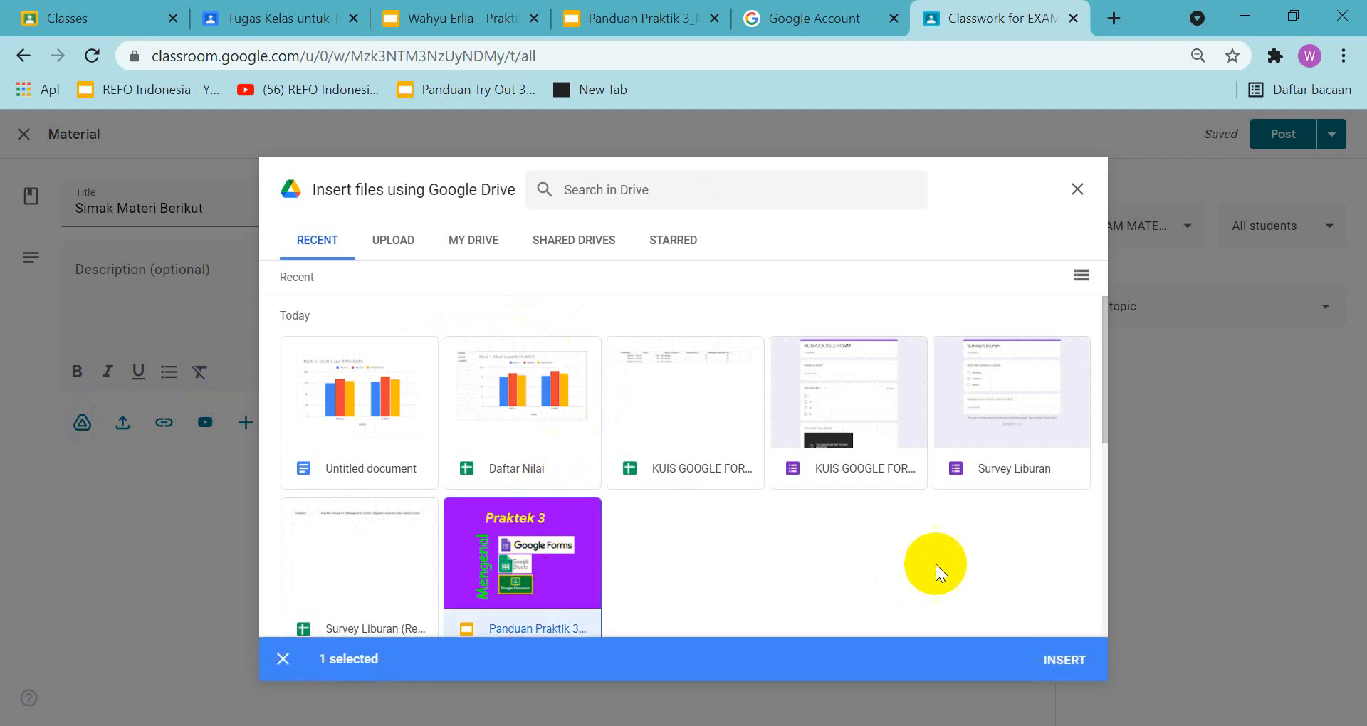
pyautogui.click(1034, 641)
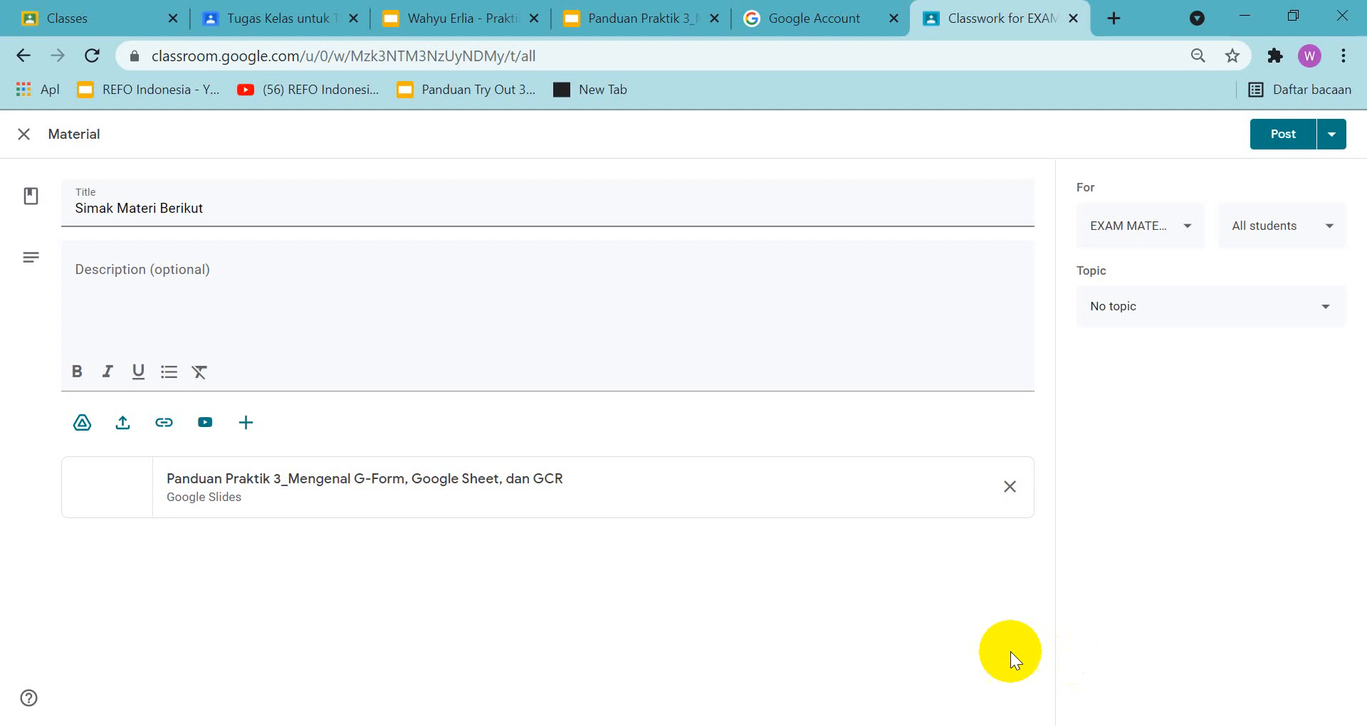
pyautogui.click(82, 425)
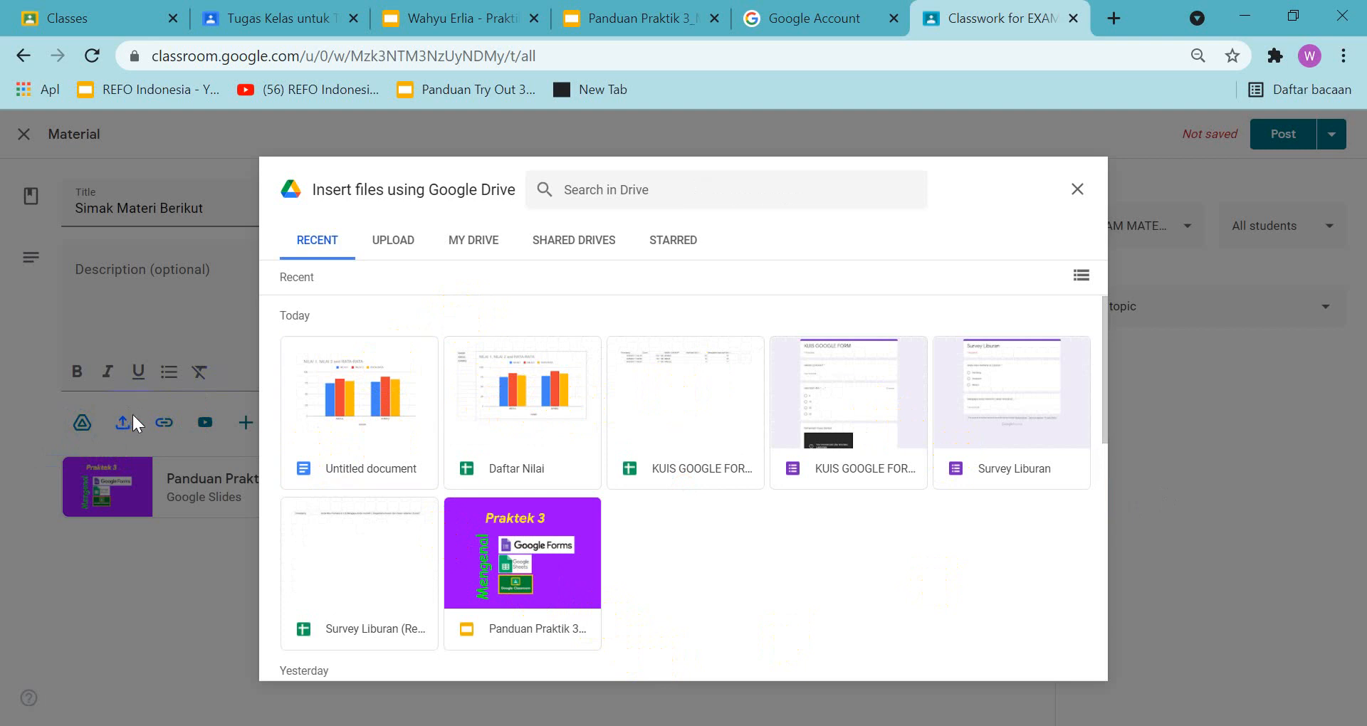
pyautogui.click(1077, 189)
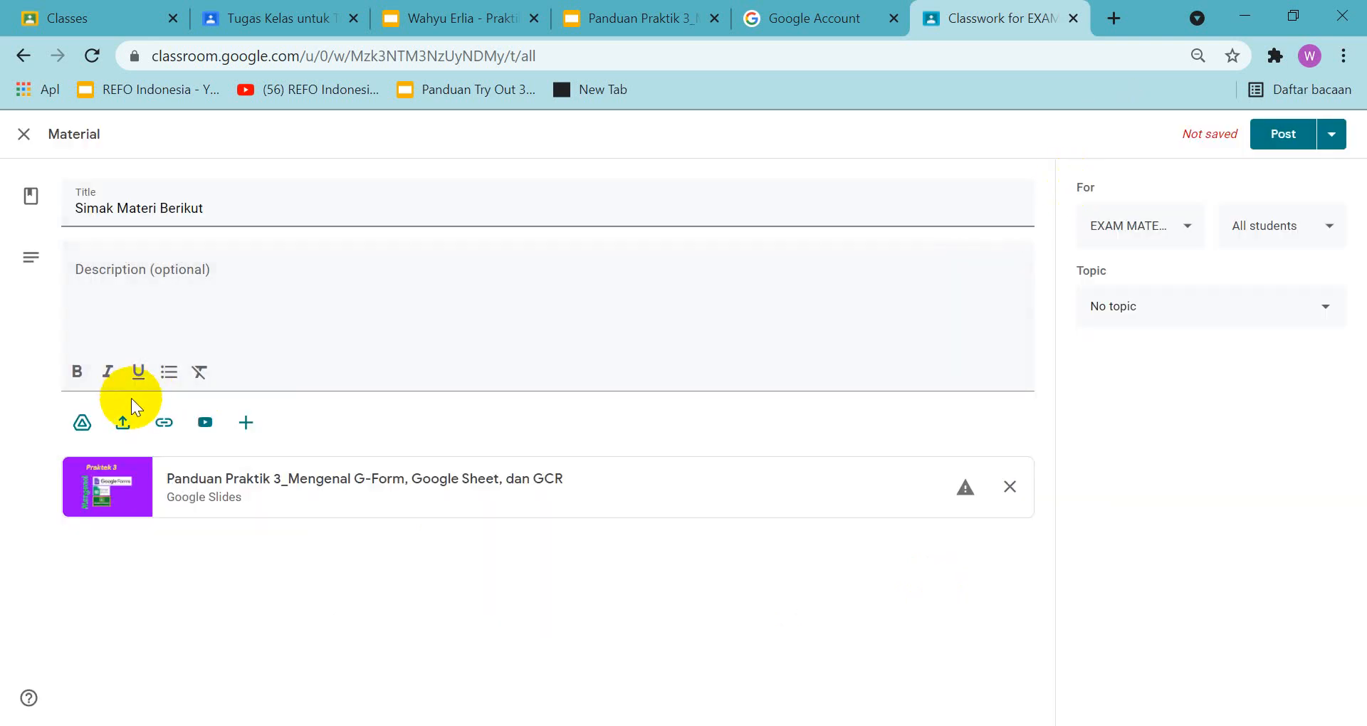
# Upload the PDF SE Sesjen Nomor 37 Tahun 2020(4) from the Downloads folder as an attachment to the material
pyautogui.click(124, 436)
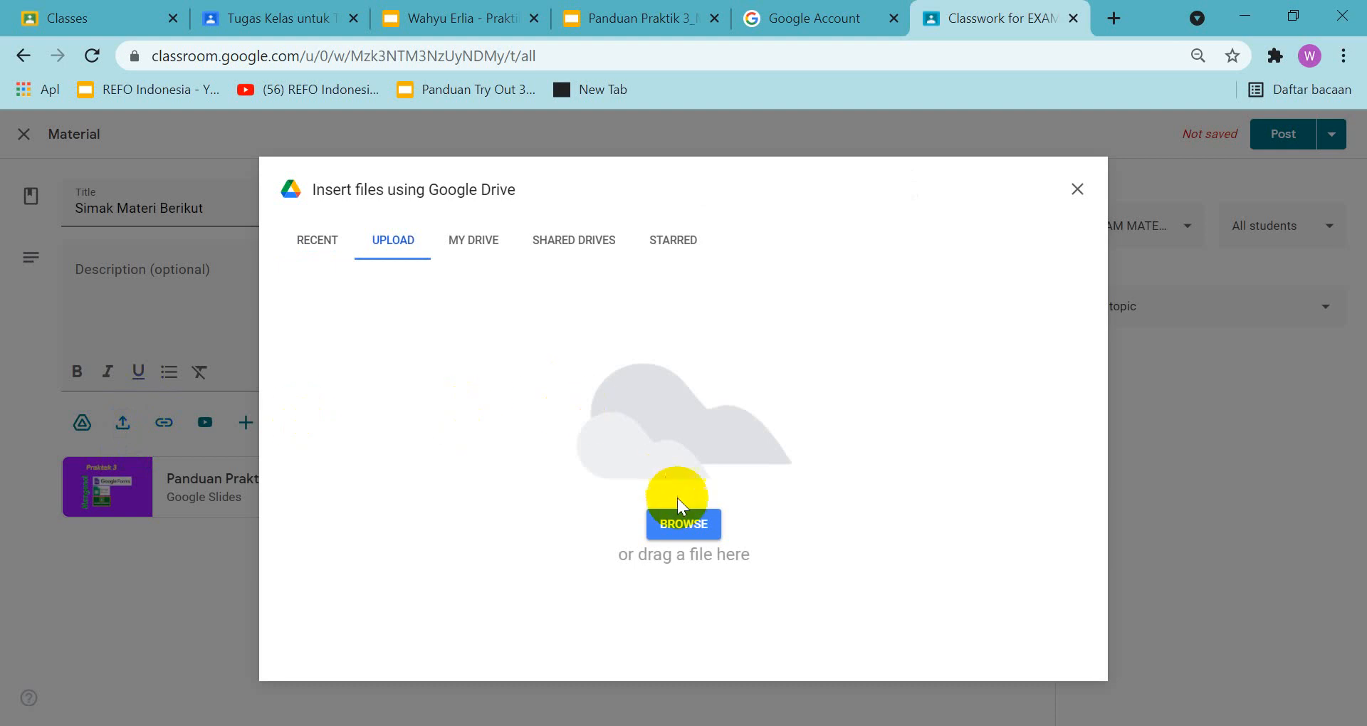
pyautogui.click(680, 526)
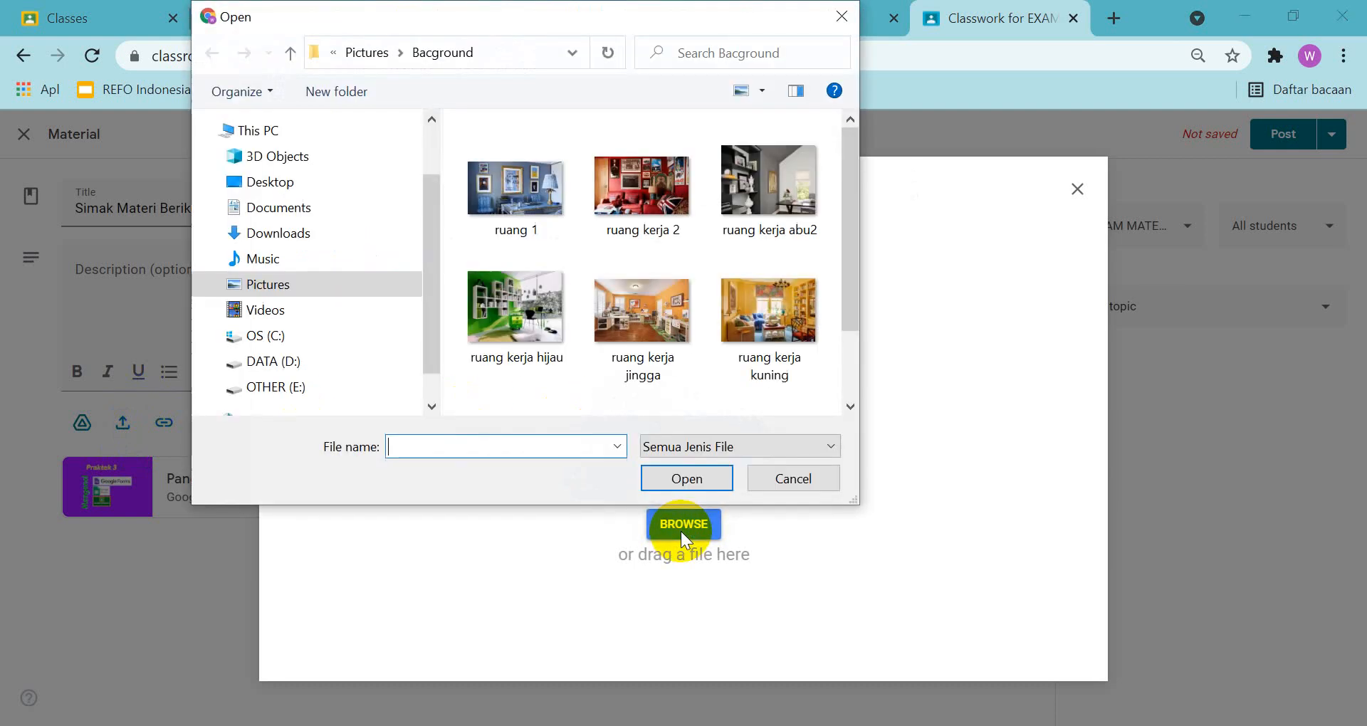
pyautogui.click(279, 240)
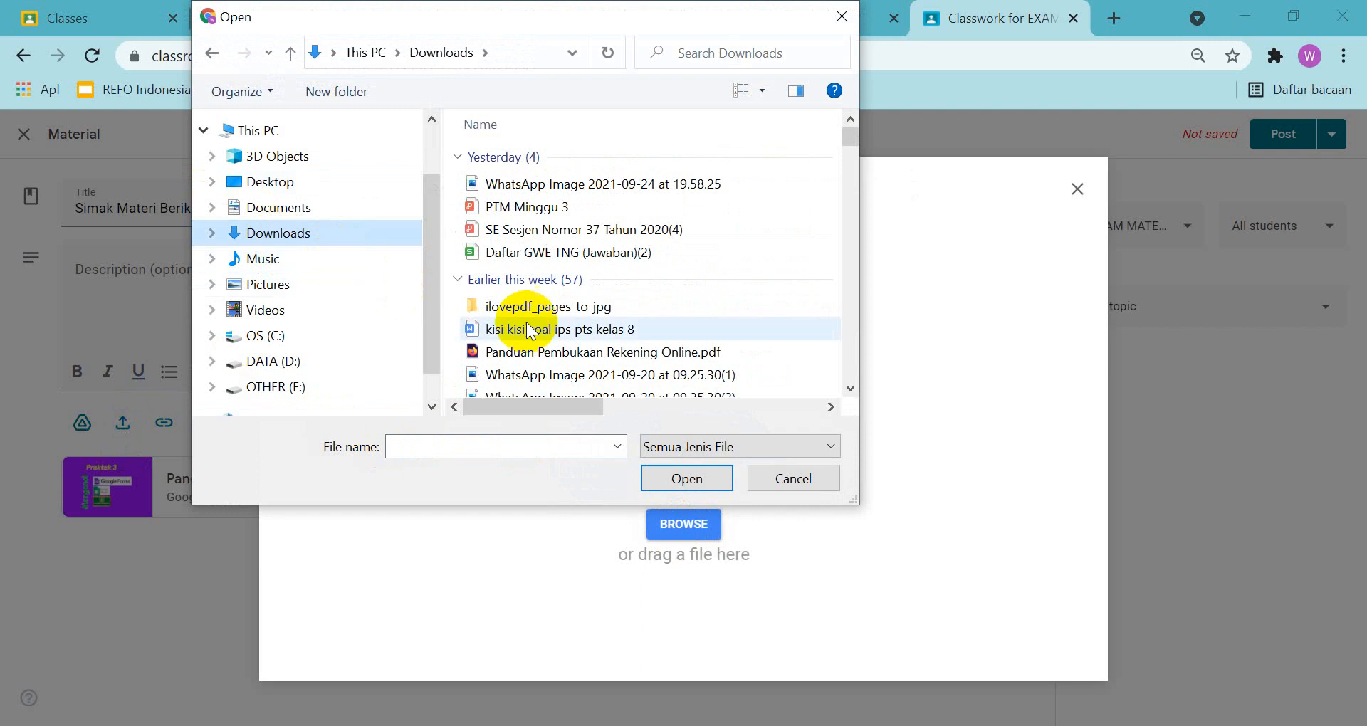
pyautogui.click(594, 229)
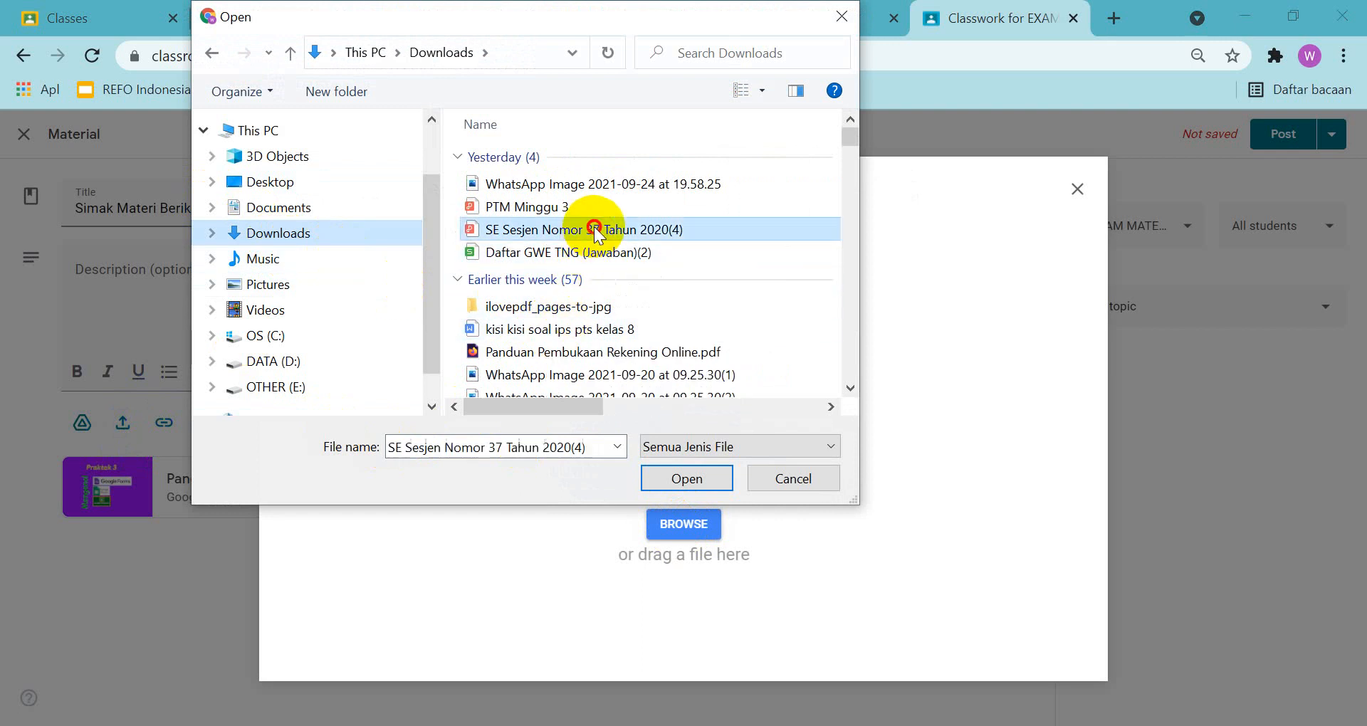
pyautogui.click(687, 475)
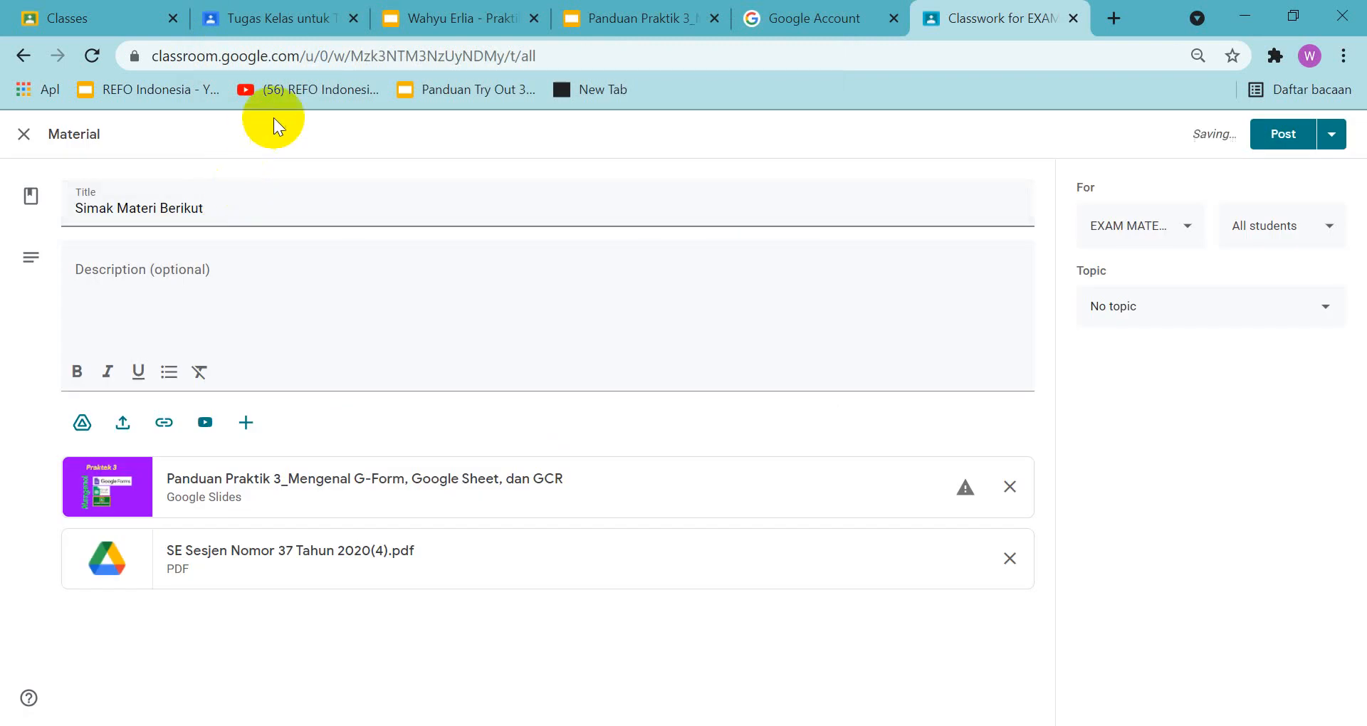
# Search YouTube for otomotif and attach the Otomotif TV video about the Can-Am Ryker 900 CC to the material
pyautogui.click(205, 424)
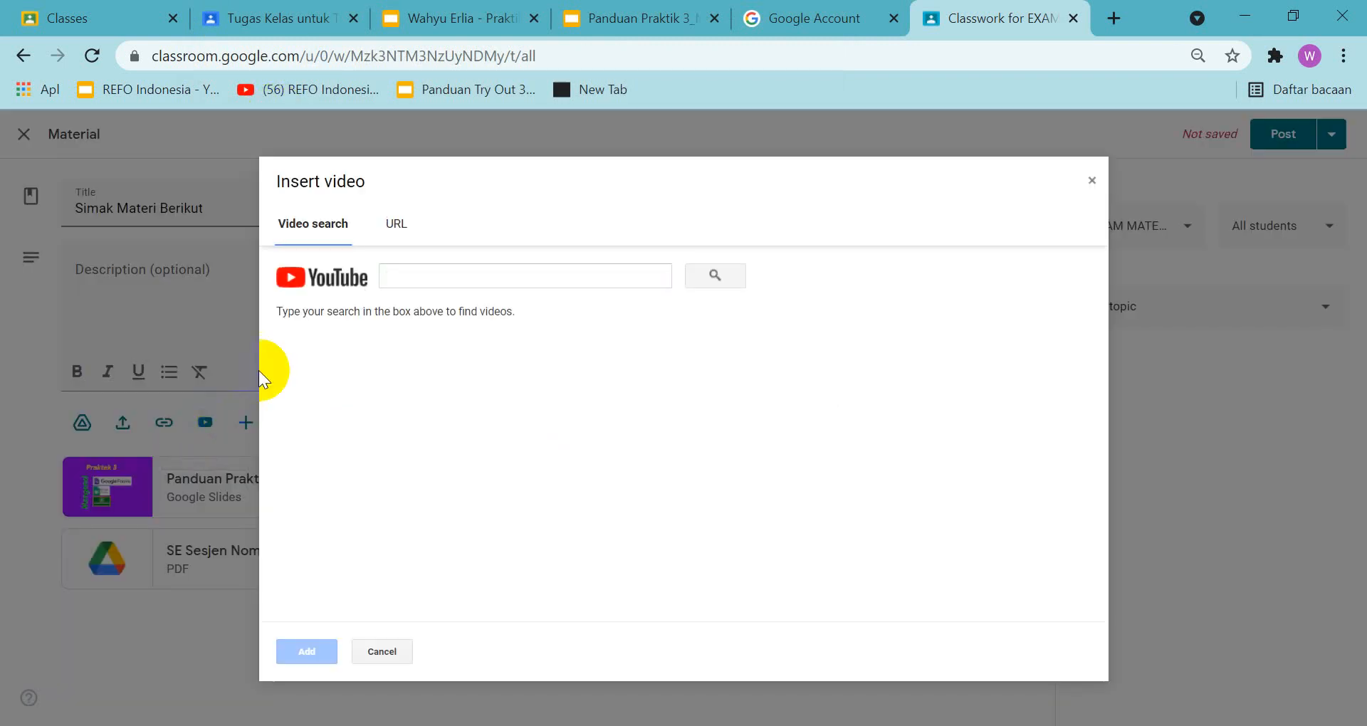
pyautogui.click(442, 273)
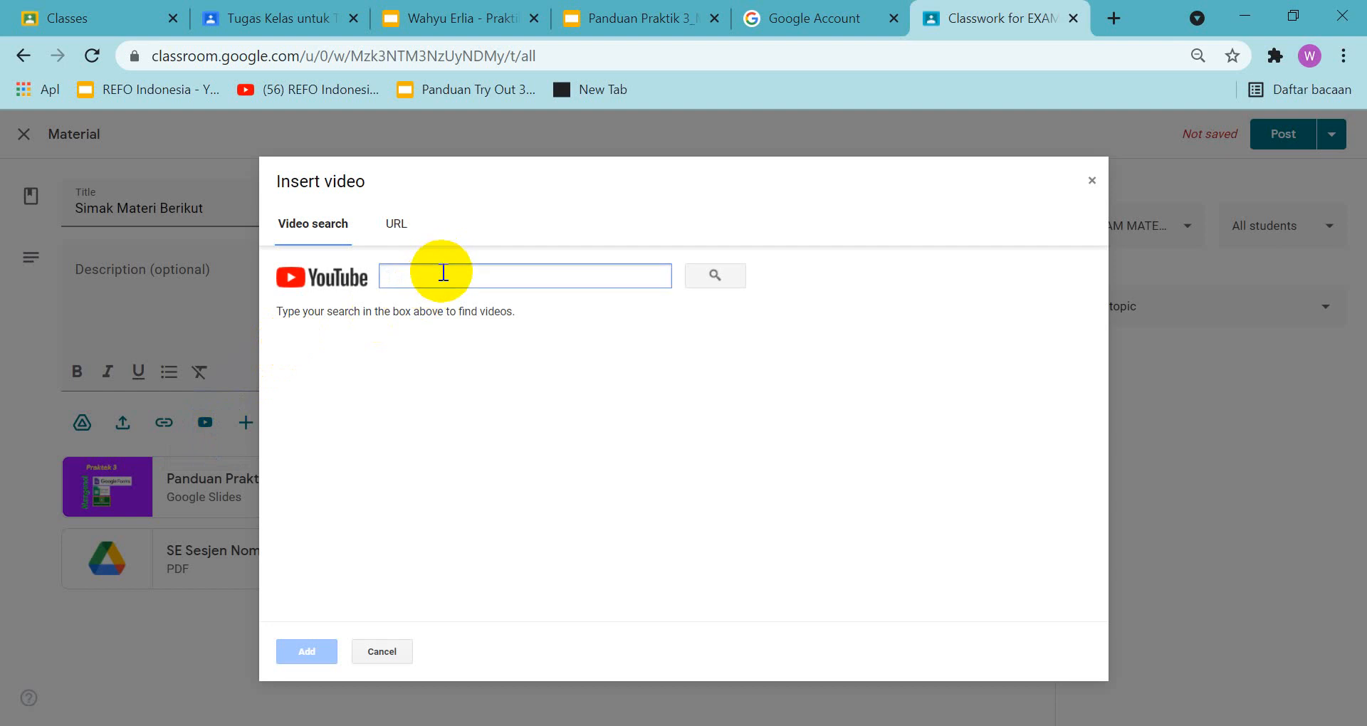
pyautogui.write('otomo')
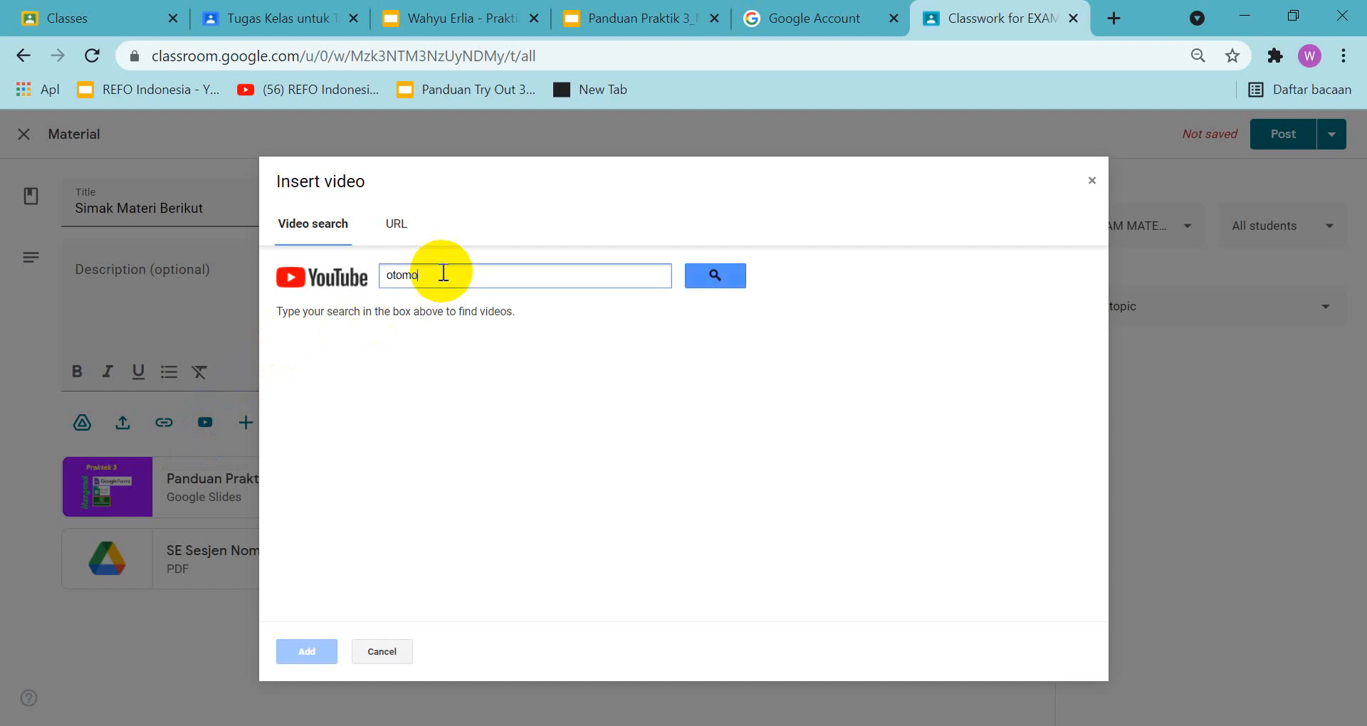
pyautogui.write('tif')
pyautogui.press('Return')
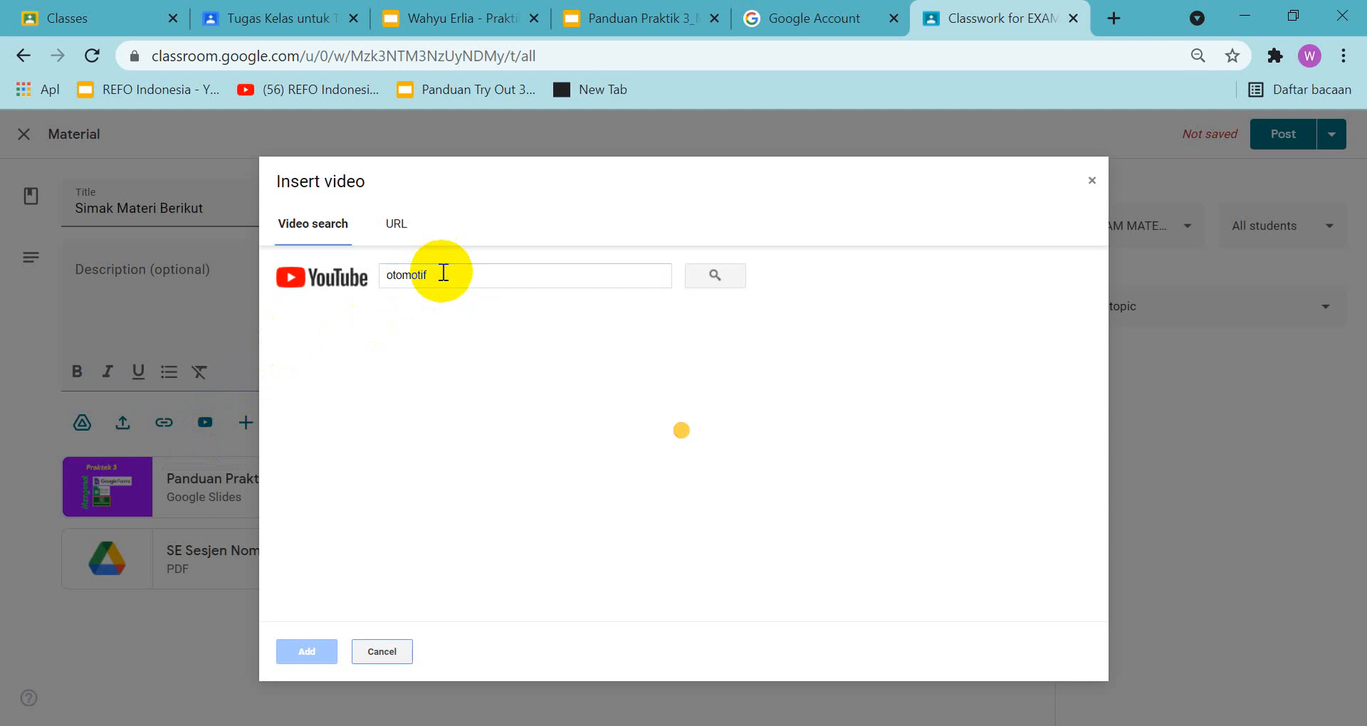
pyautogui.click(377, 353)
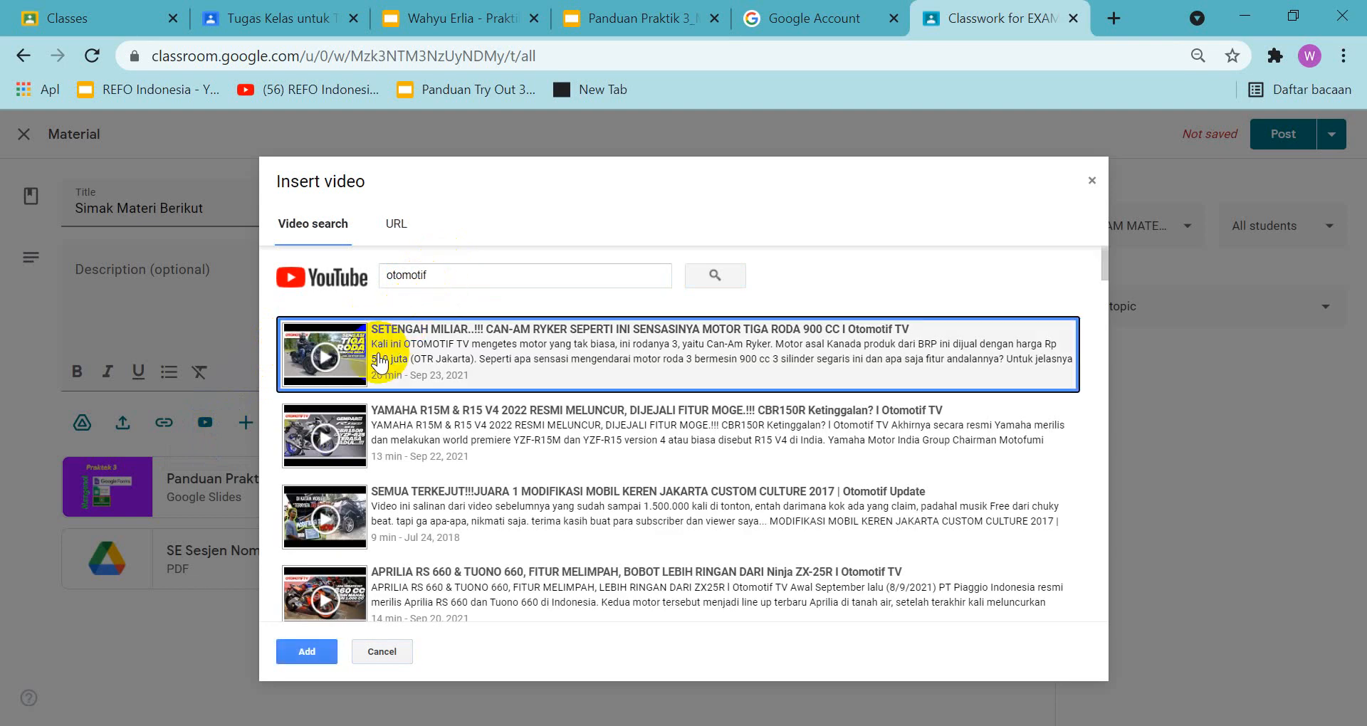
pyautogui.click(307, 652)
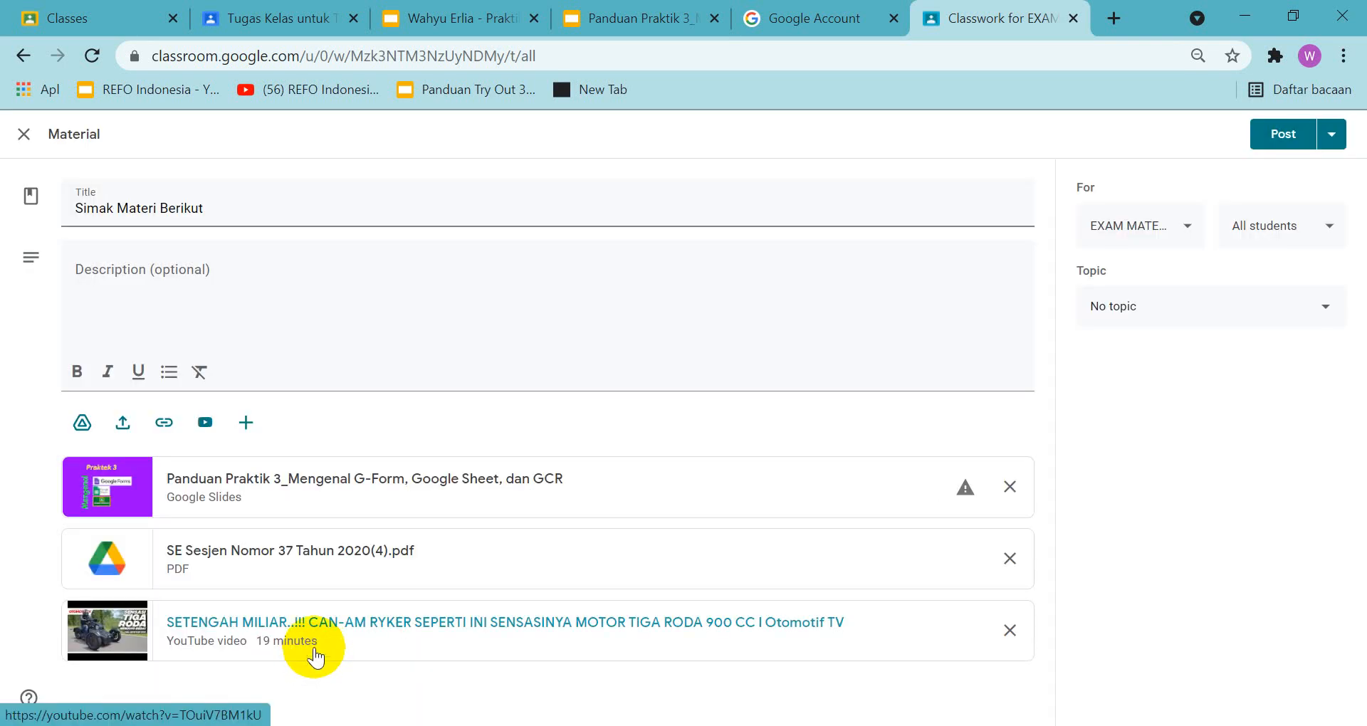
# Search the web for belajar otomotif in a new browser tab and open the Bisa Otomotif site to use as the material's link
pyautogui.click(159, 424)
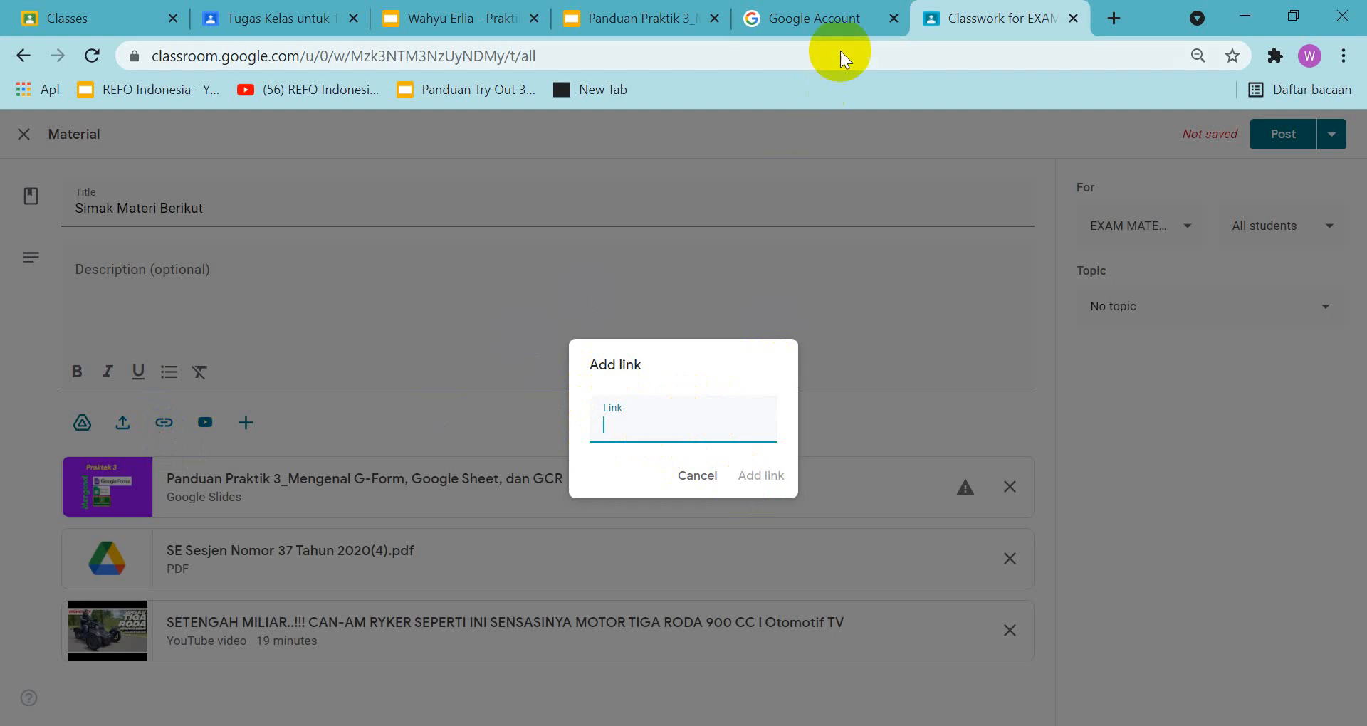
pyautogui.click(841, 17)
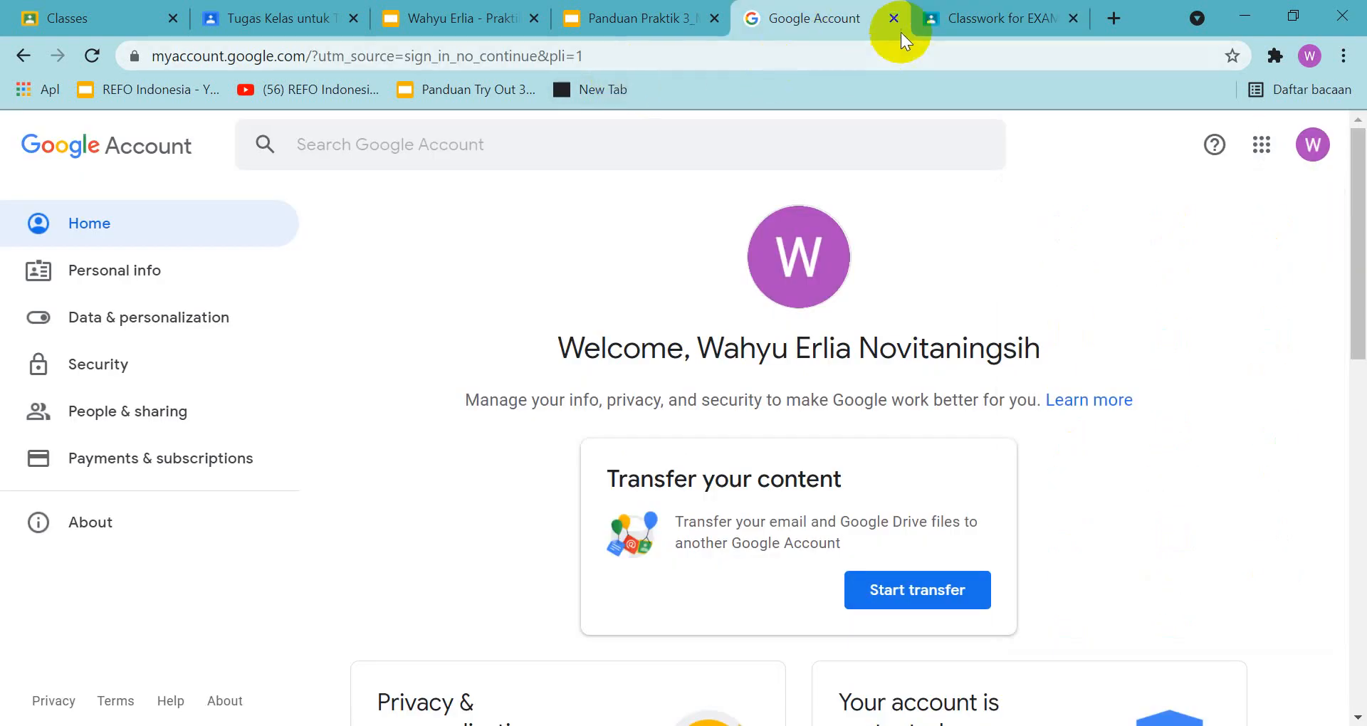
pyautogui.click(1114, 18)
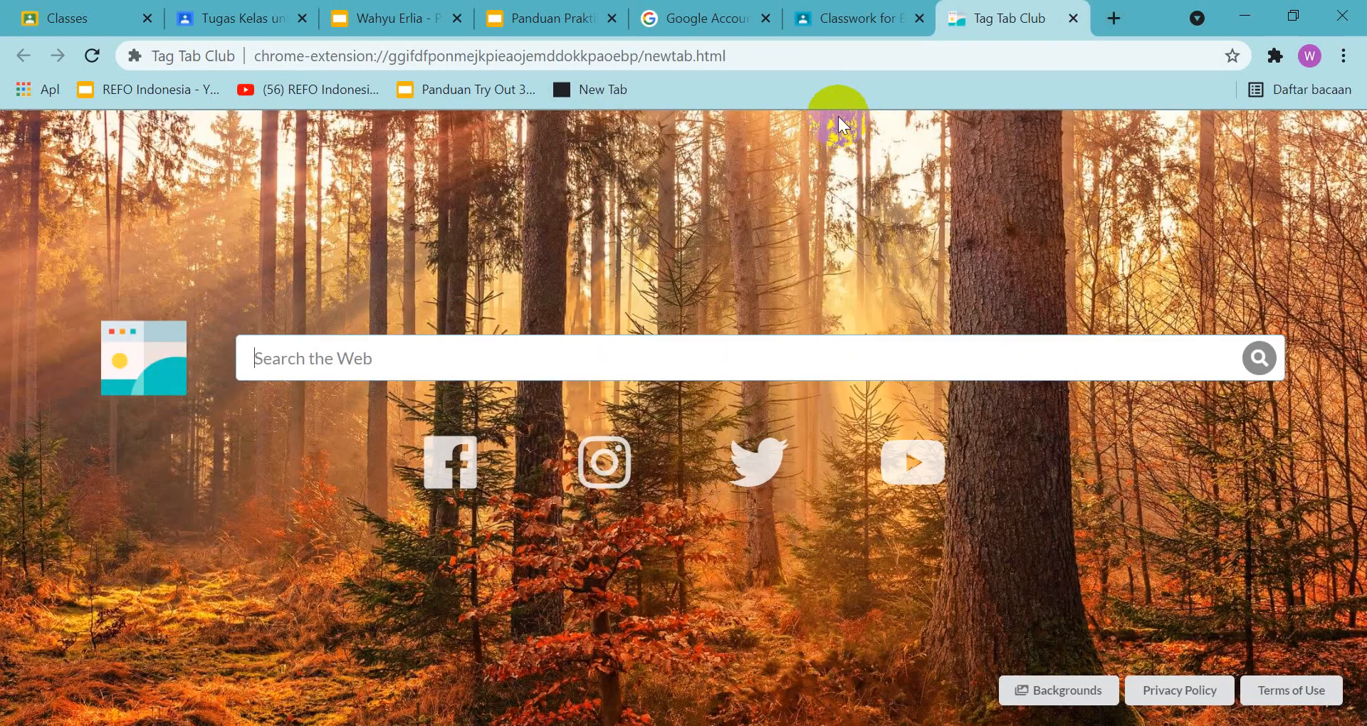
pyautogui.click(600, 370)
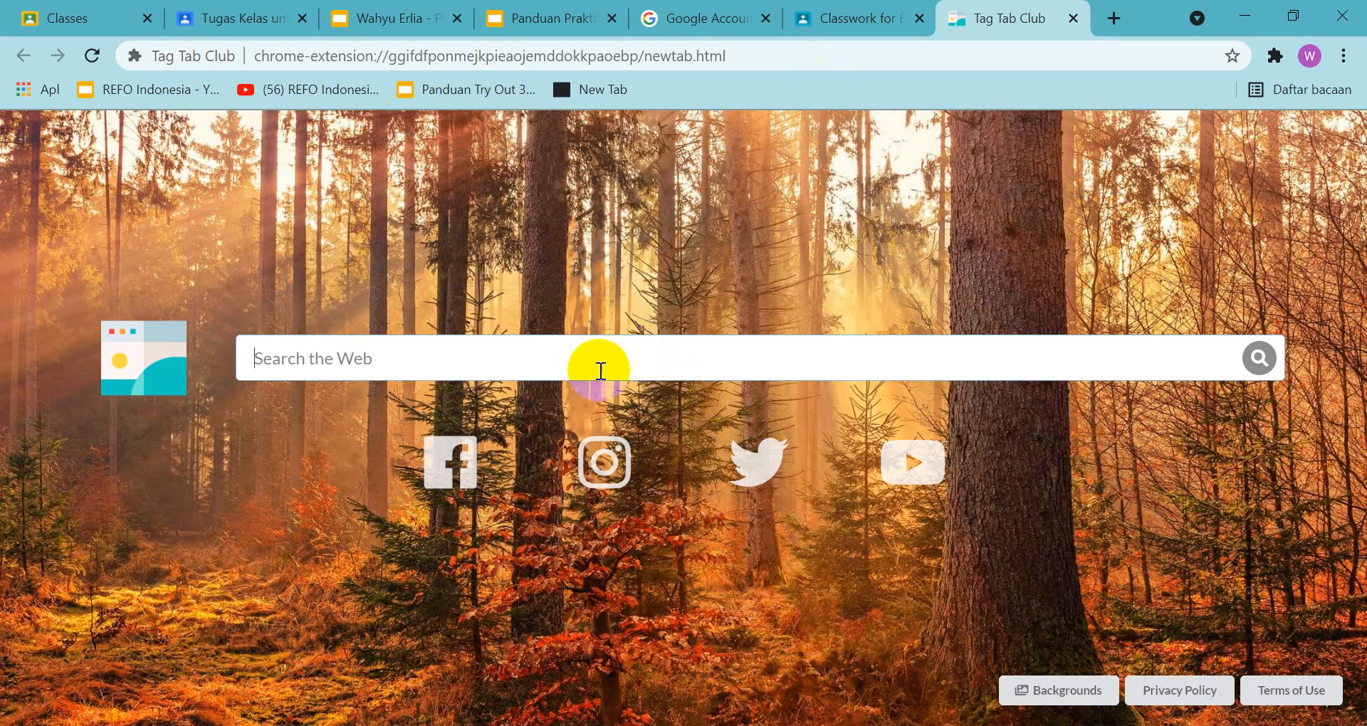
pyautogui.write('oto')
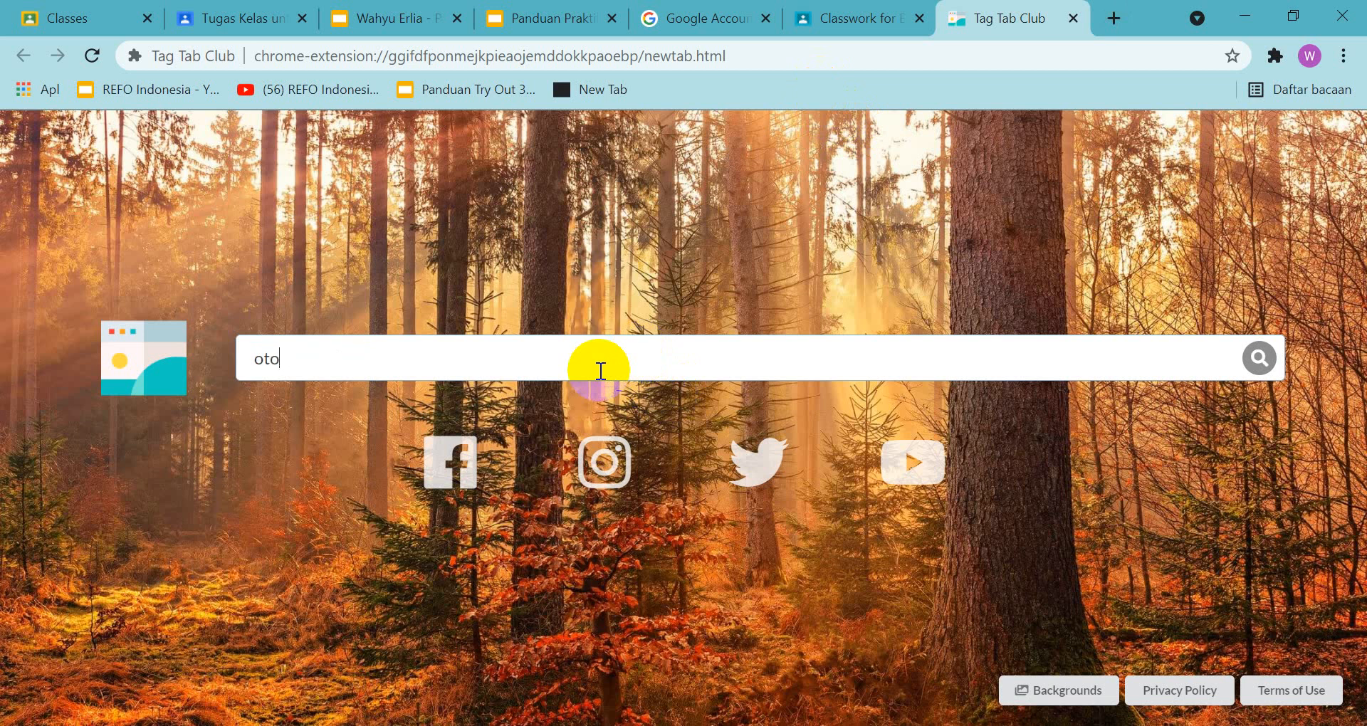
pyautogui.press('BackSpace')
pyautogui.press('BackSpace')
pyautogui.press('BackSpace')
pyautogui.write('beljar')
pyautogui.press('BackSpace')
pyautogui.press('BackSpace')
pyautogui.write('ajar otomotif')
pyautogui.press('Return')
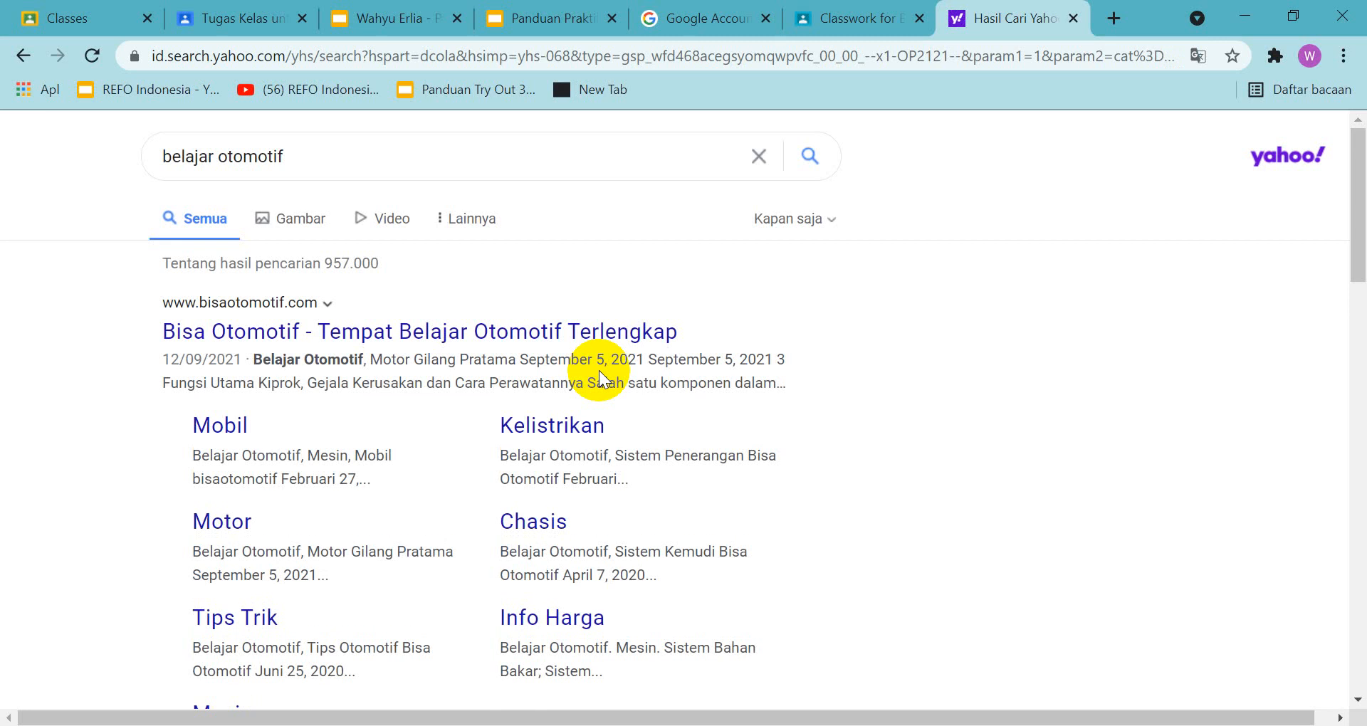
pyautogui.click(187, 334)
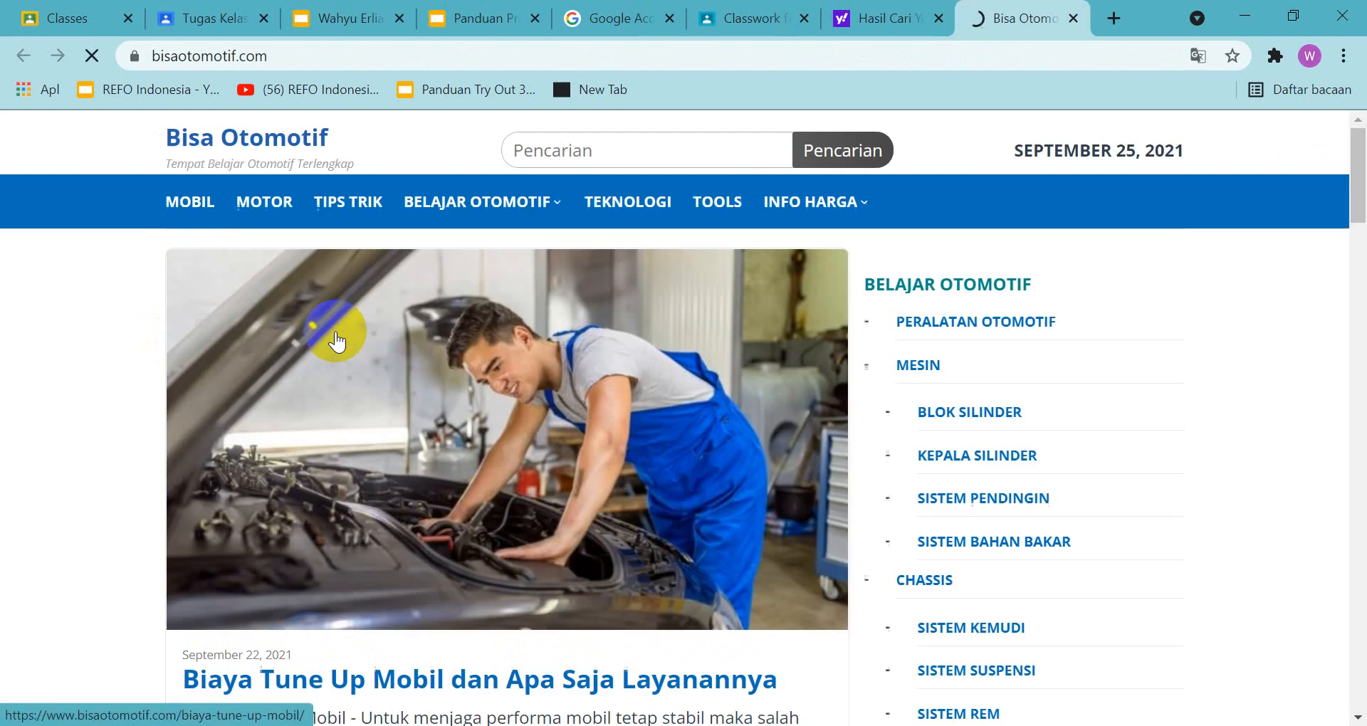
# Copy the bisaotomotif.com address, add it as a link attachment to the material, and close the search and website tabs
pyautogui.click(287, 57)
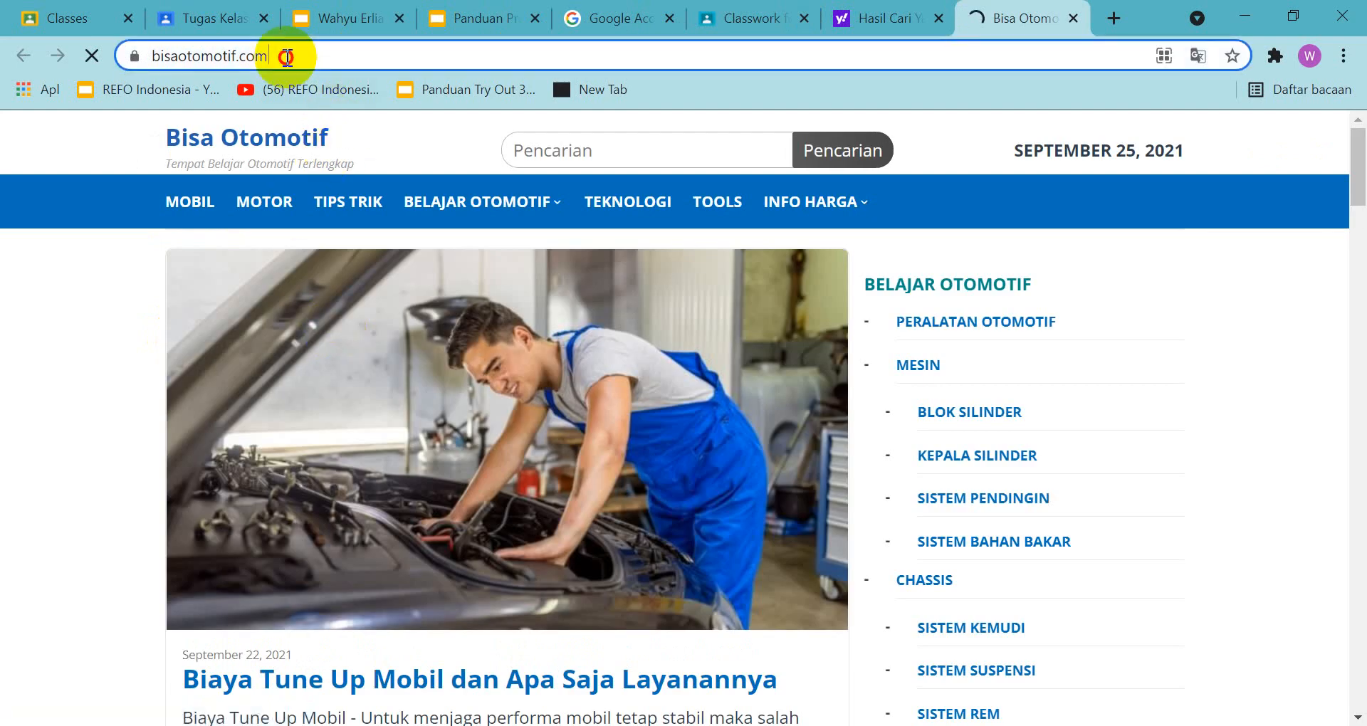
pyautogui.moveTo(285, 56); pyautogui.dragTo(50, 28)
pyautogui.hotkey('ctrl', 'c')
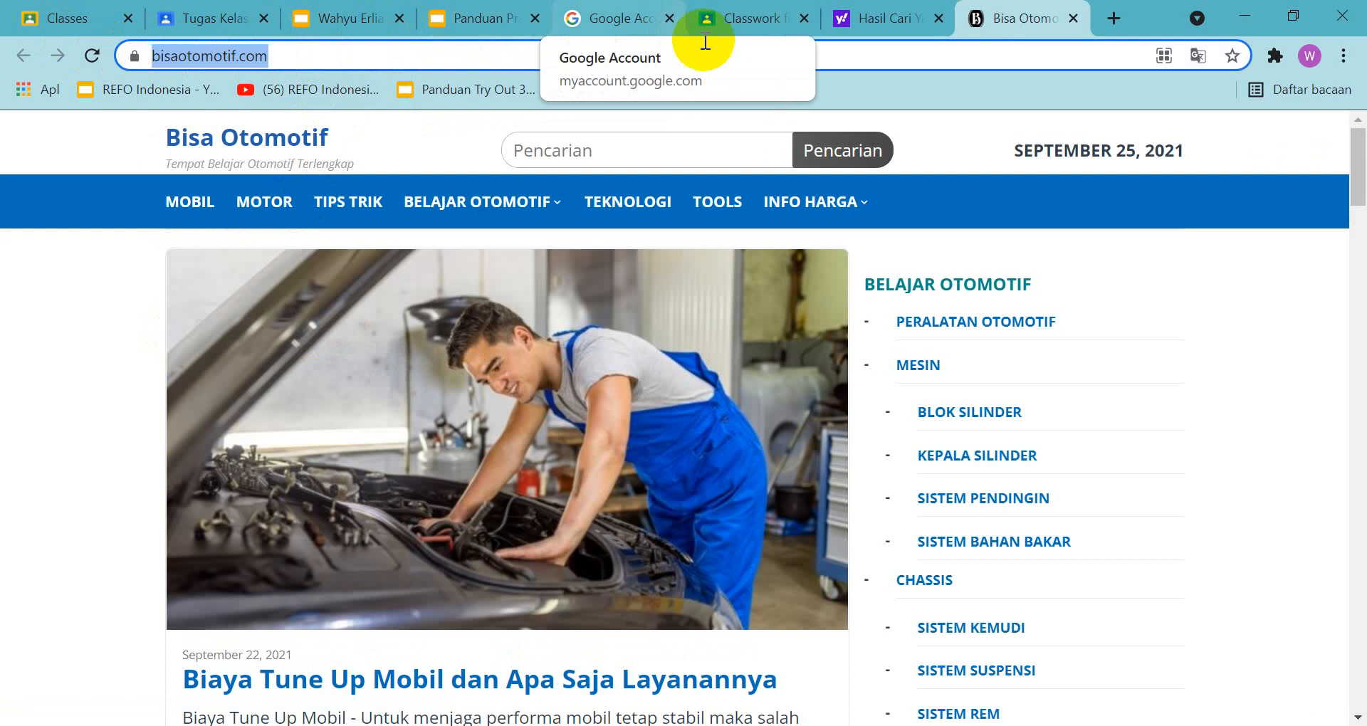
pyautogui.click(769, 21)
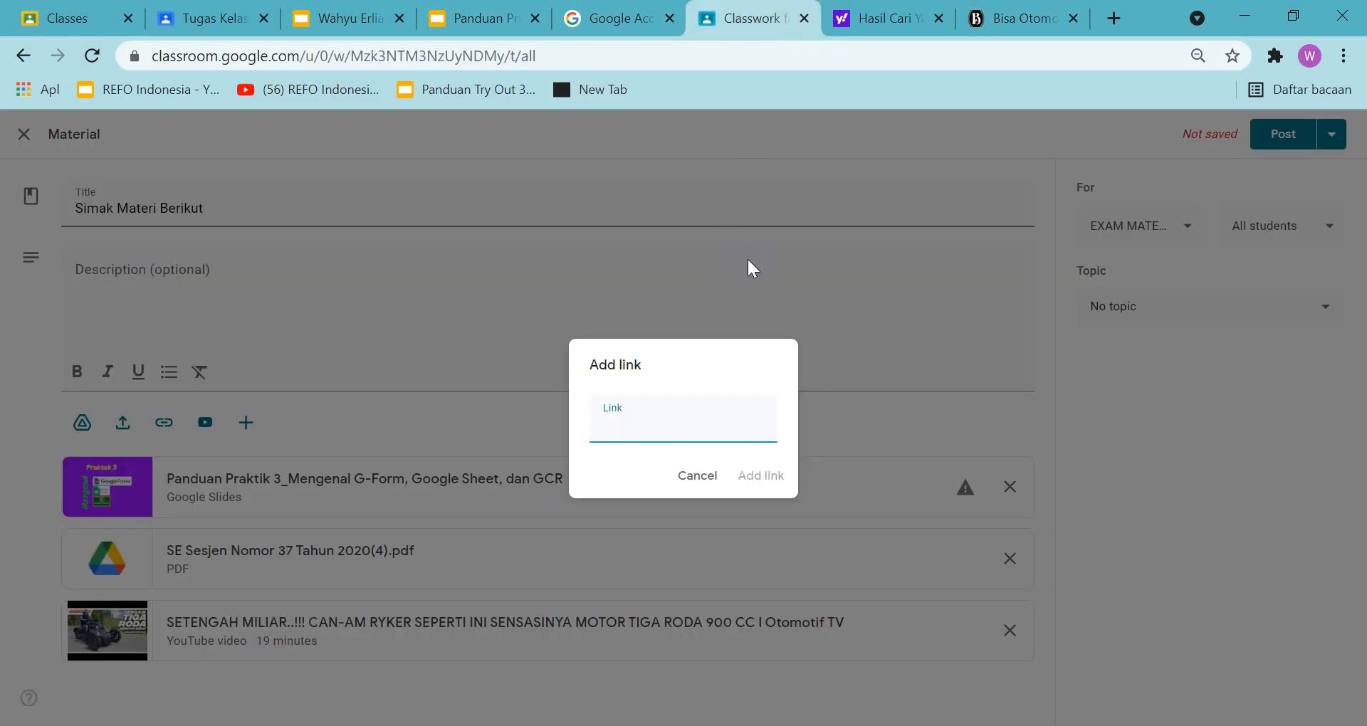
pyautogui.hotkey('ctrl', 'v')
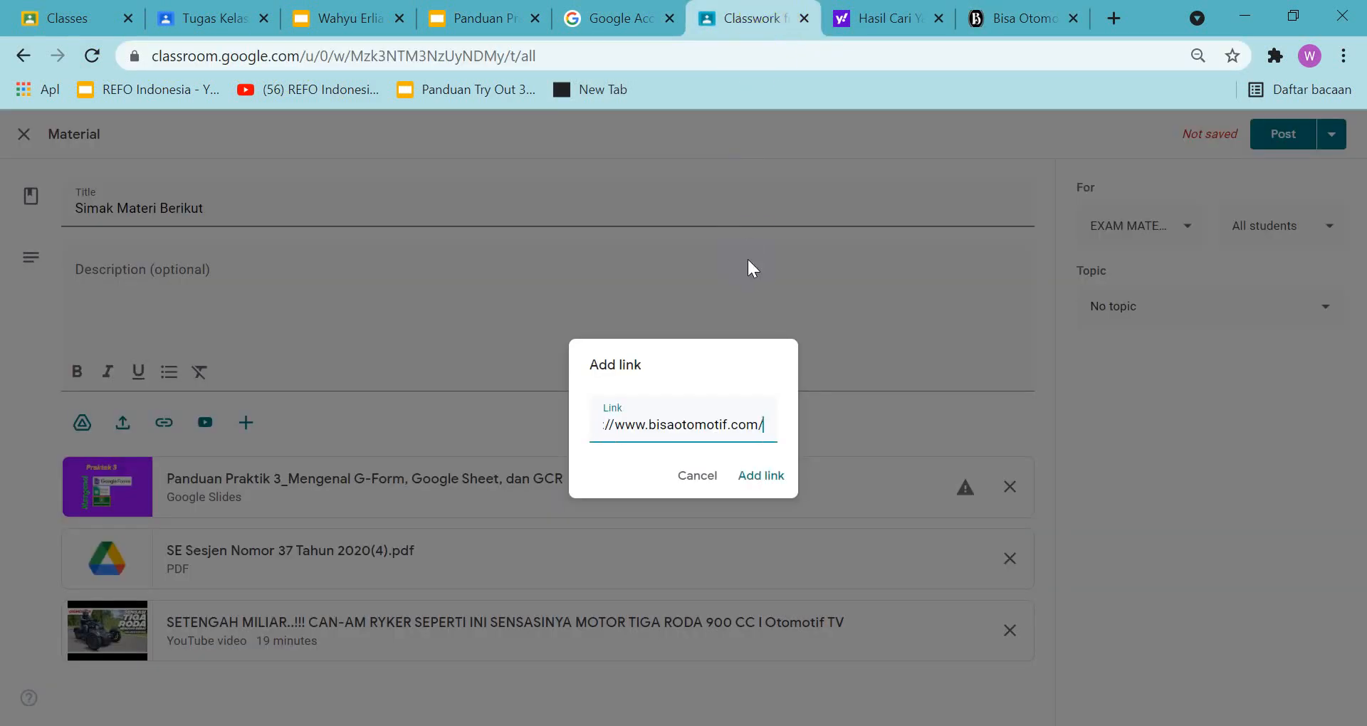
pyautogui.click(752, 477)
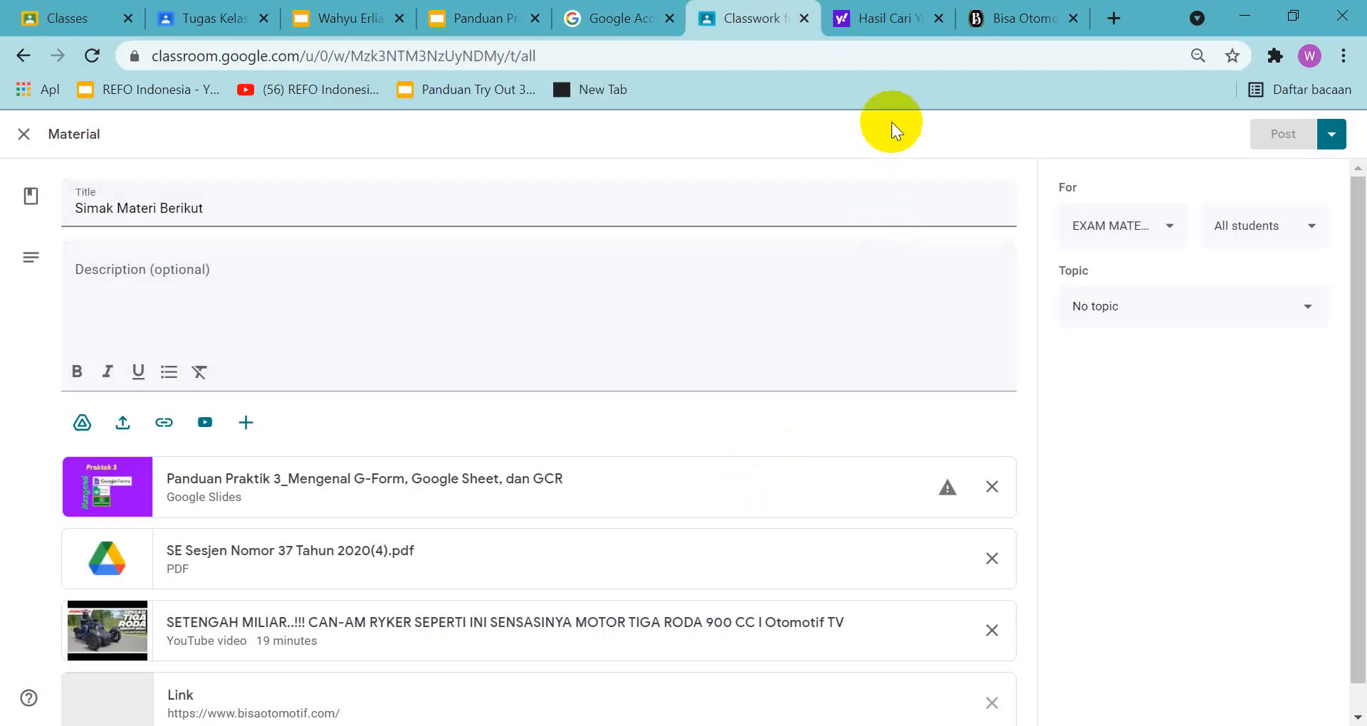
pyautogui.scroll(-1, 591, 485)
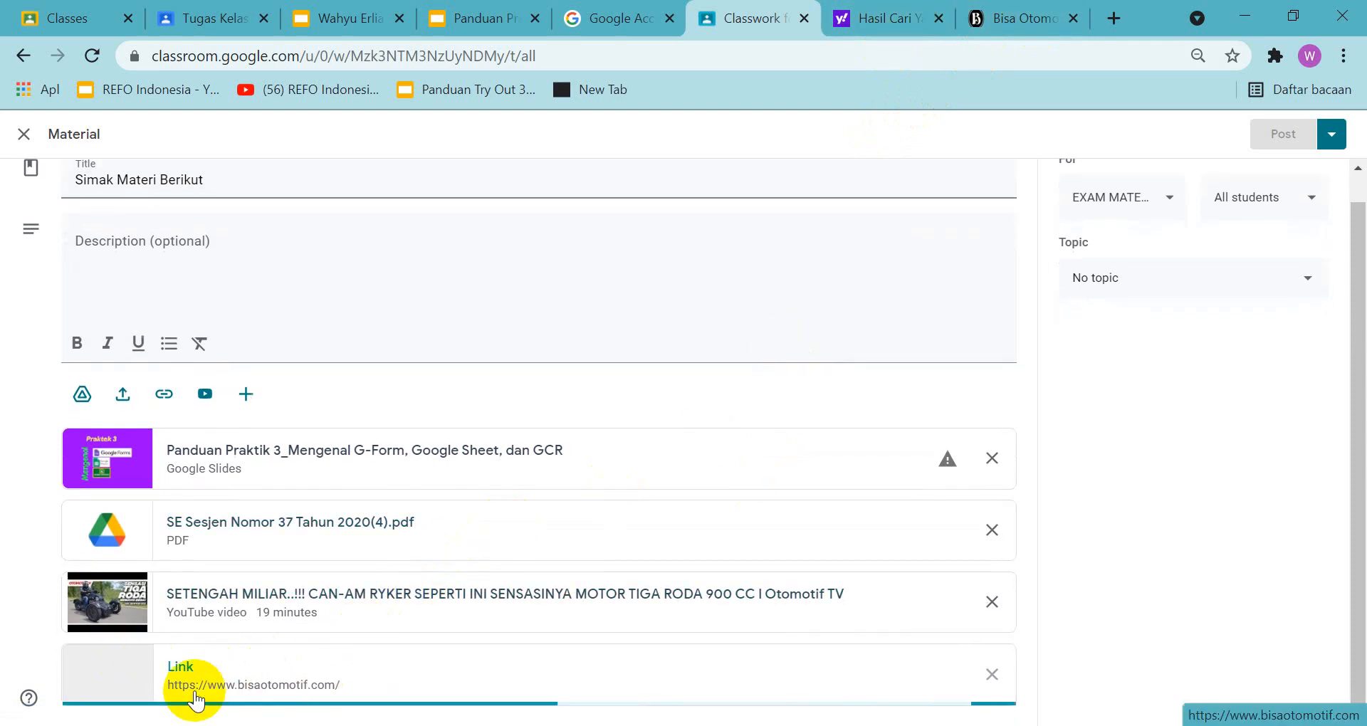
pyautogui.click(939, 20)
pyautogui.click(938, 20)
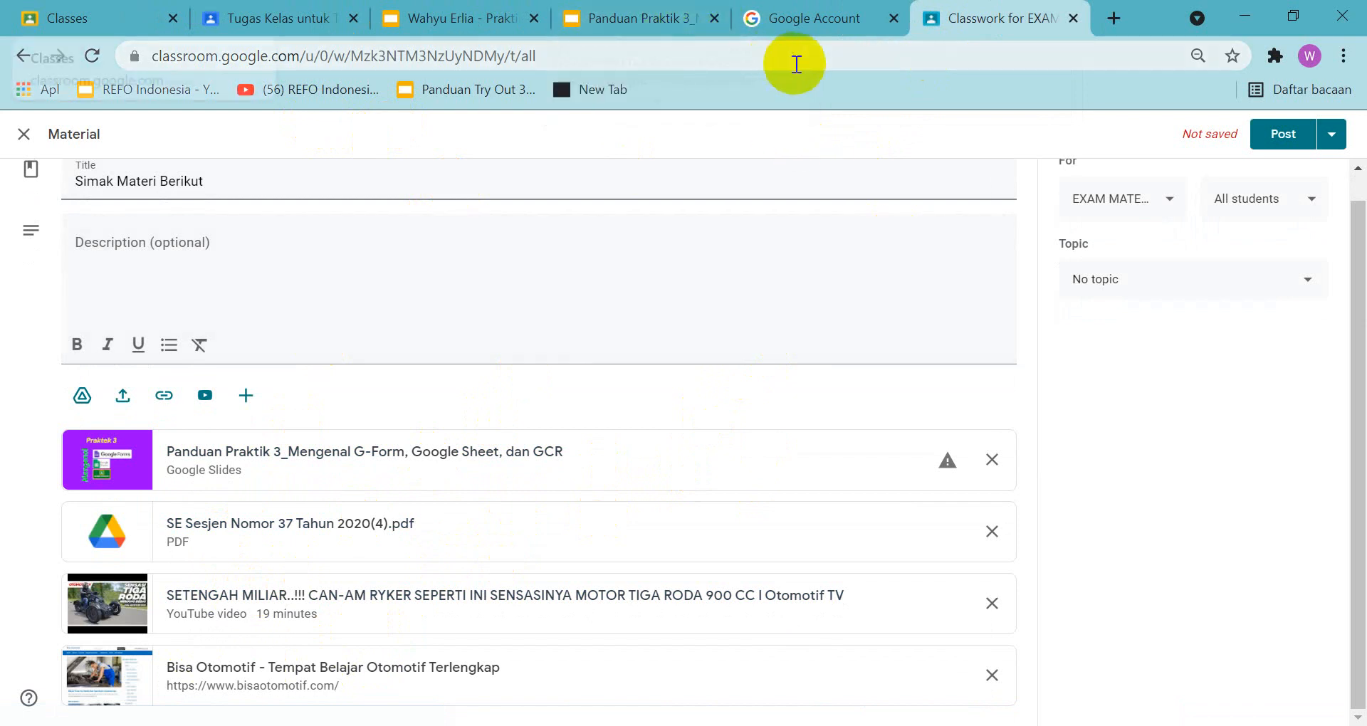
# Set the material's topic to MATERI and try to post it, declining to copy the Panduan Praktik 3 file
pyautogui.click(1148, 288)
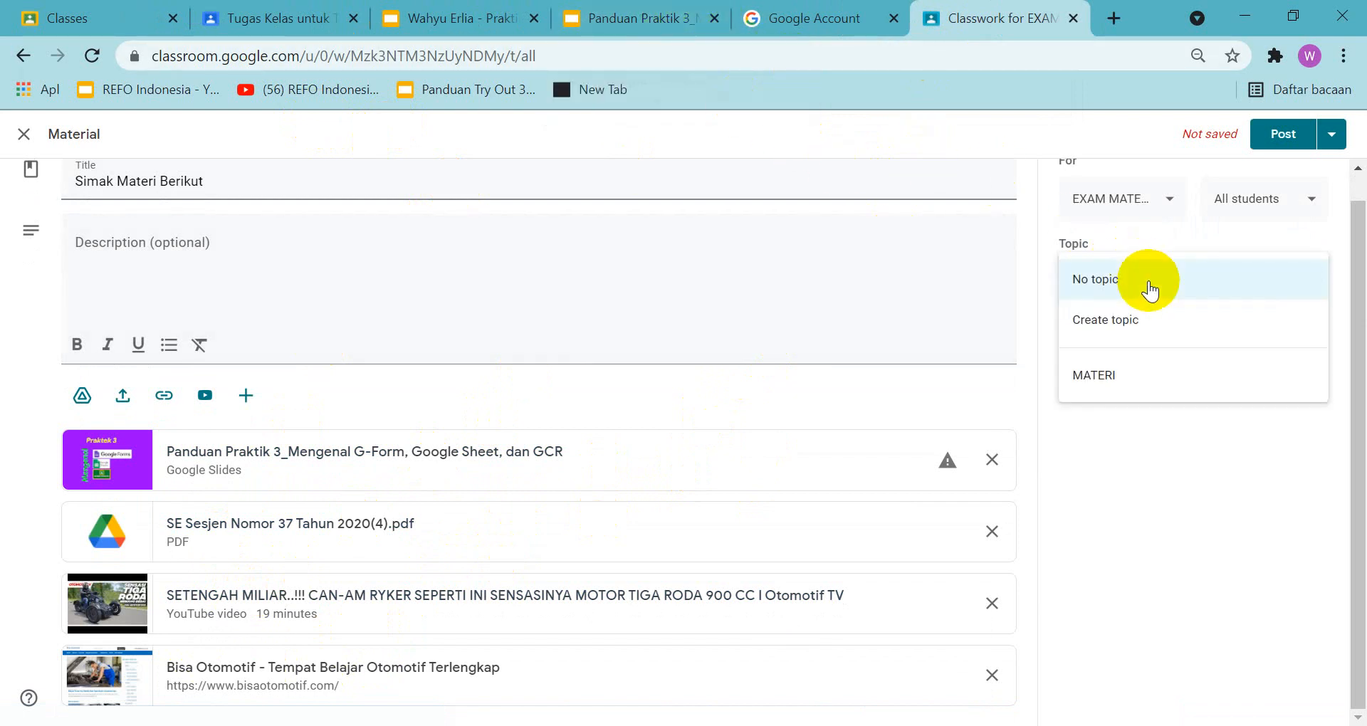
pyautogui.click(1116, 376)
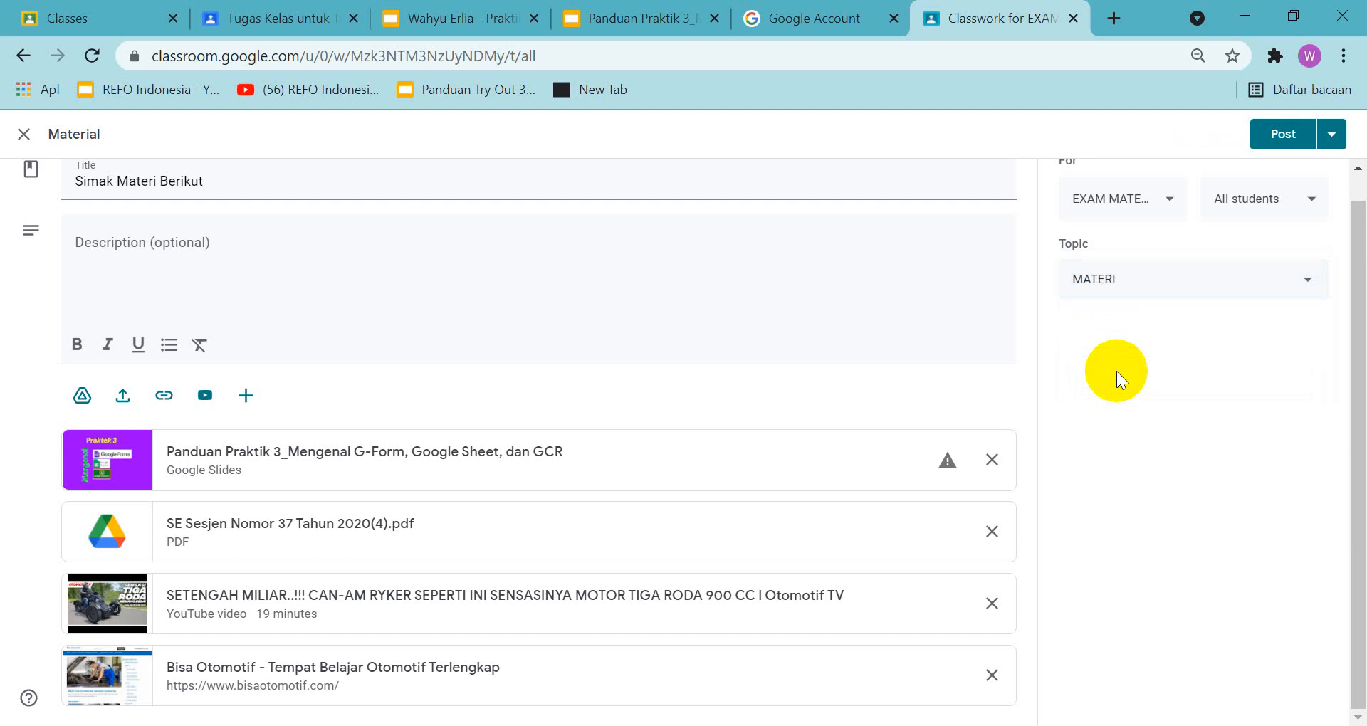
pyautogui.click(1276, 133)
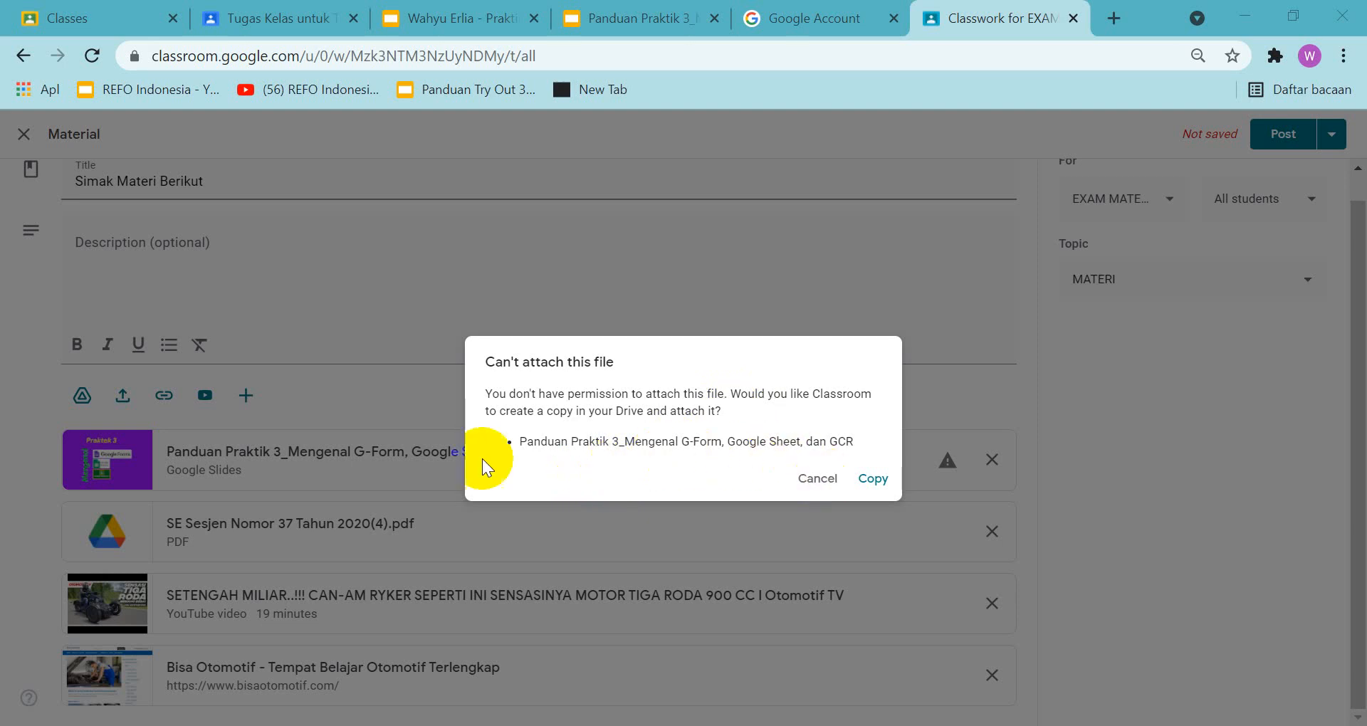
pyautogui.click(390, 441)
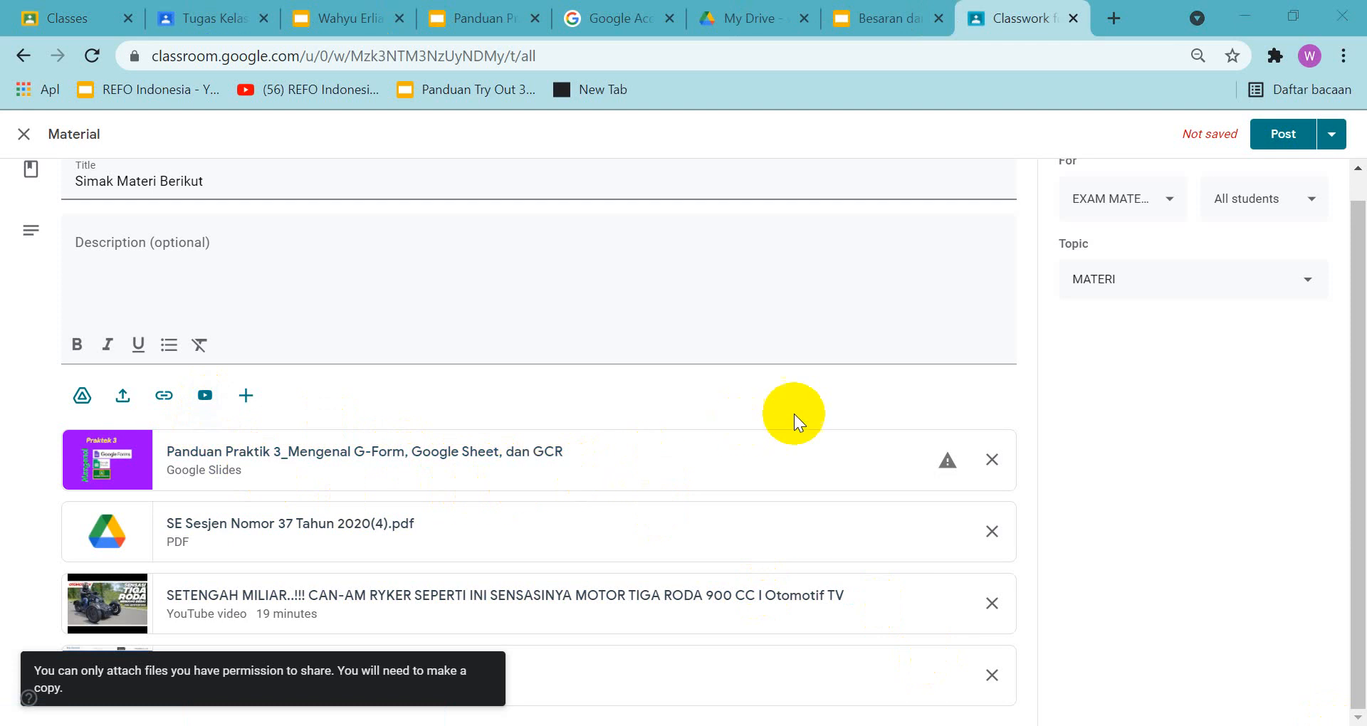
# Replace the Panduan Praktik 3 attachment with Besaran dan Pengukuran.ppt from Google Drive and post the Simak Materi Berikut material
pyautogui.click(992, 461)
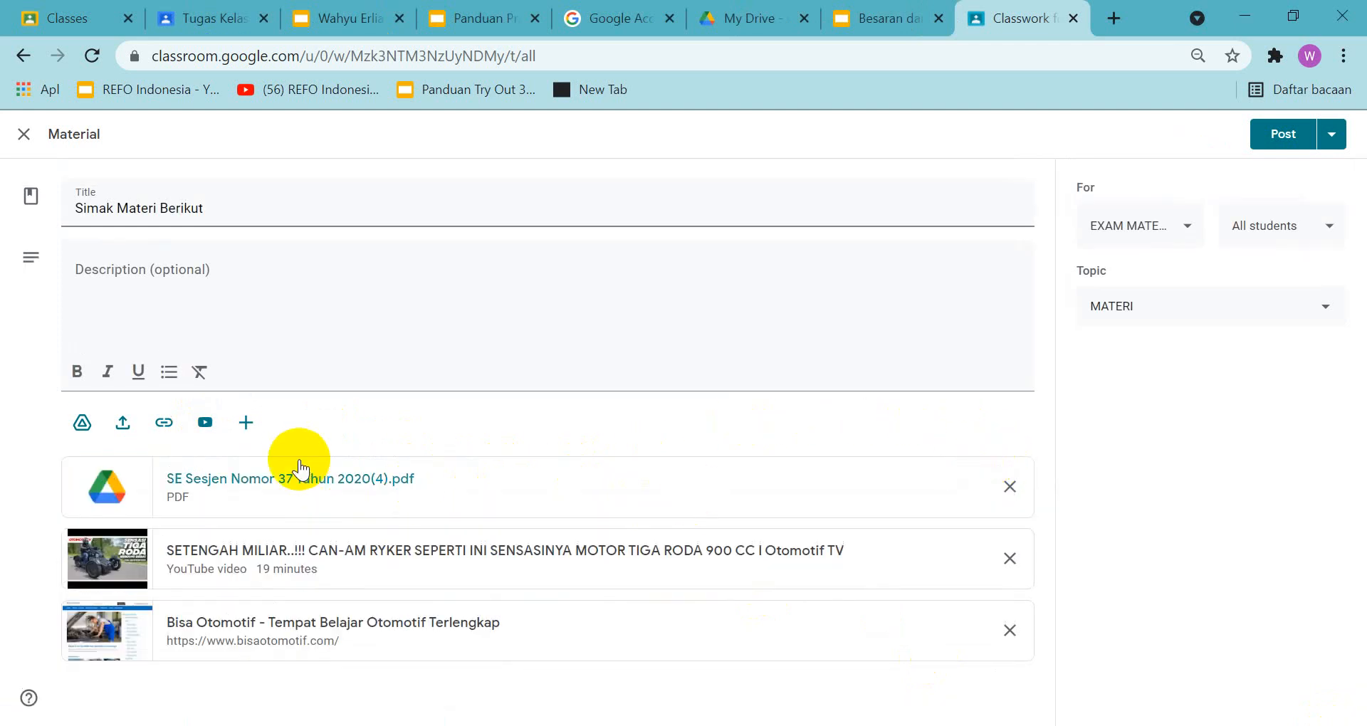
pyautogui.click(82, 423)
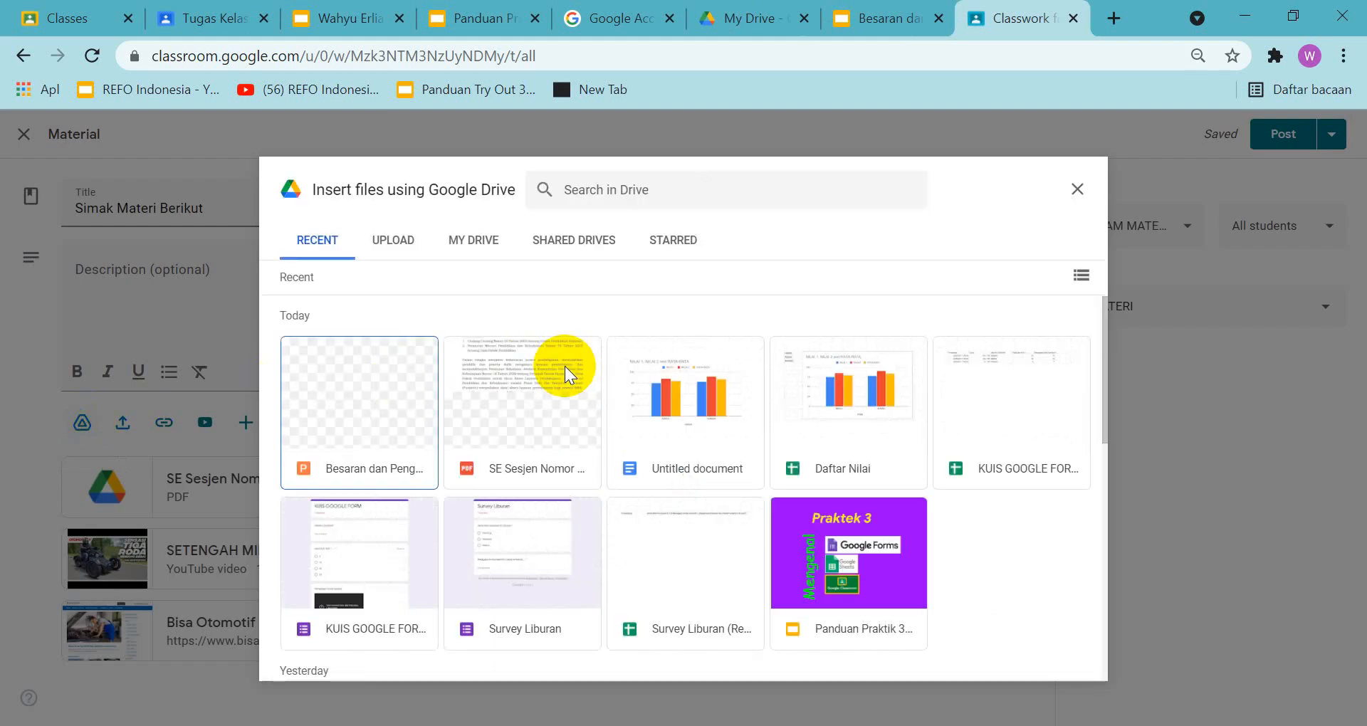
pyautogui.click(362, 396)
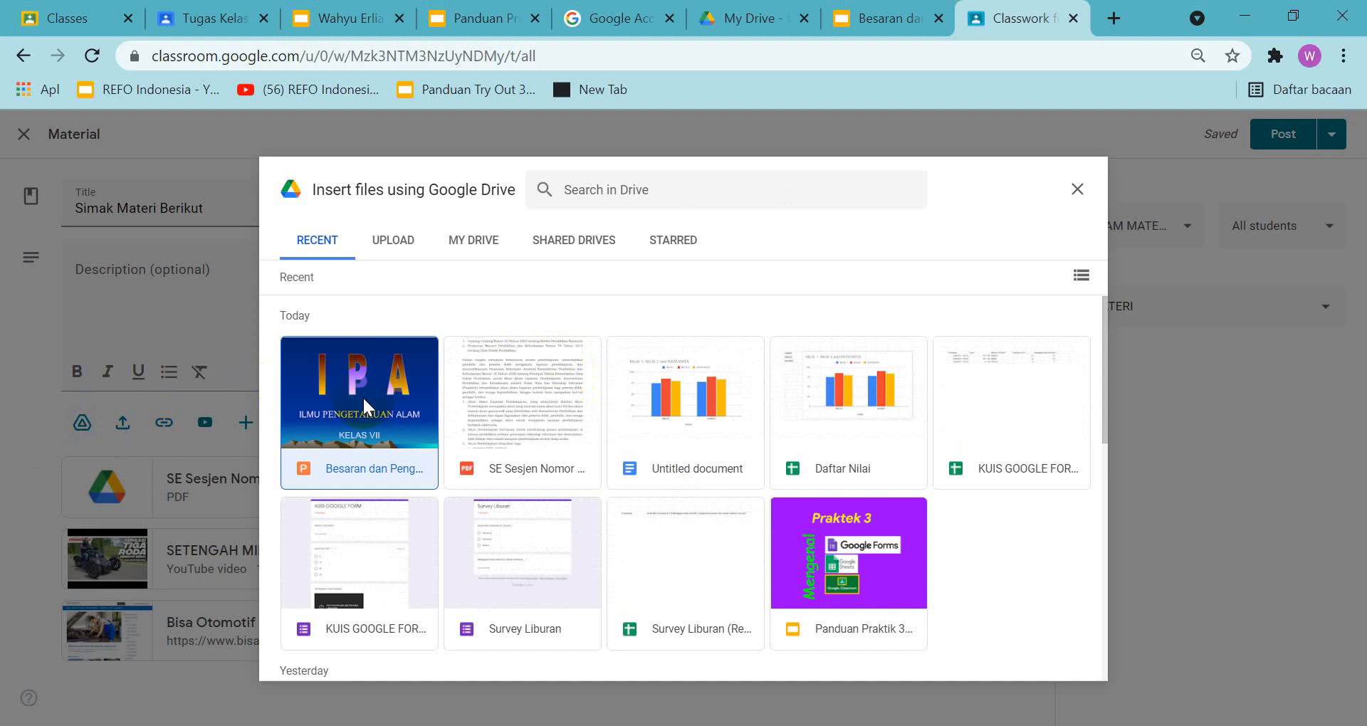
pyautogui.click(1058, 672)
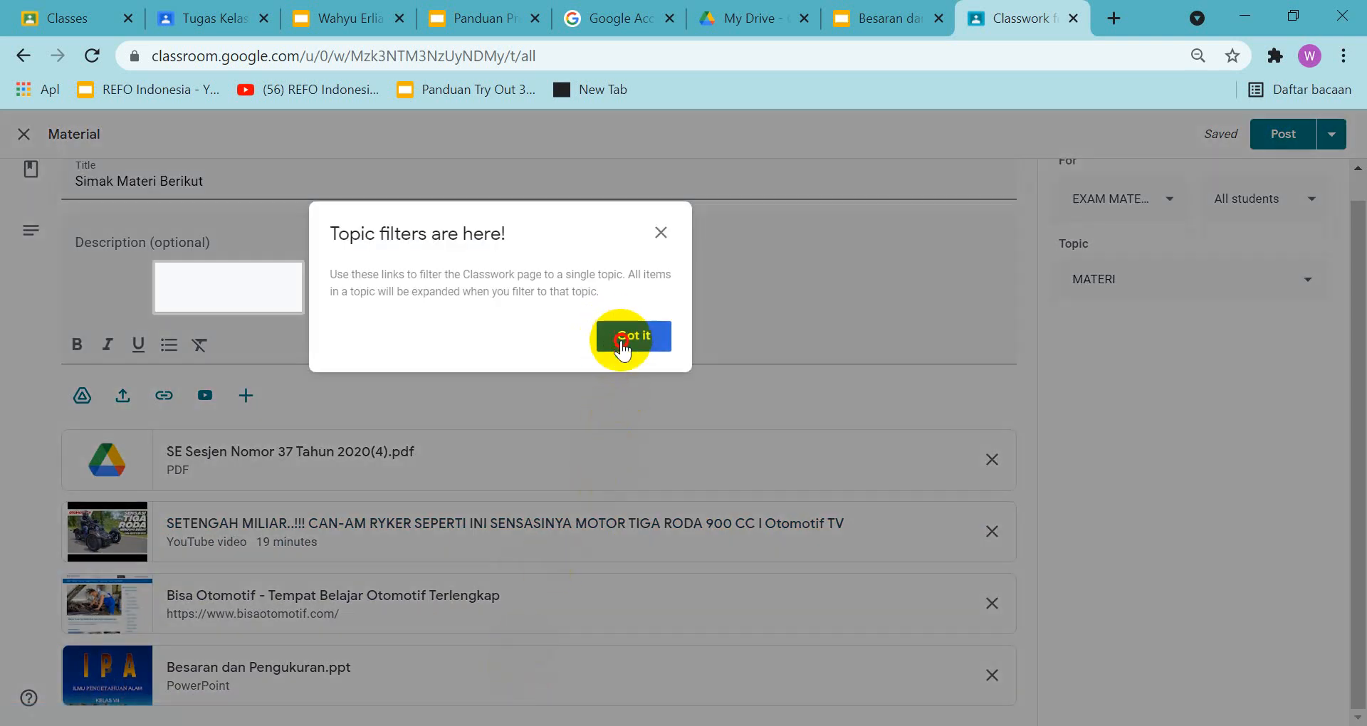
pyautogui.click(620, 340)
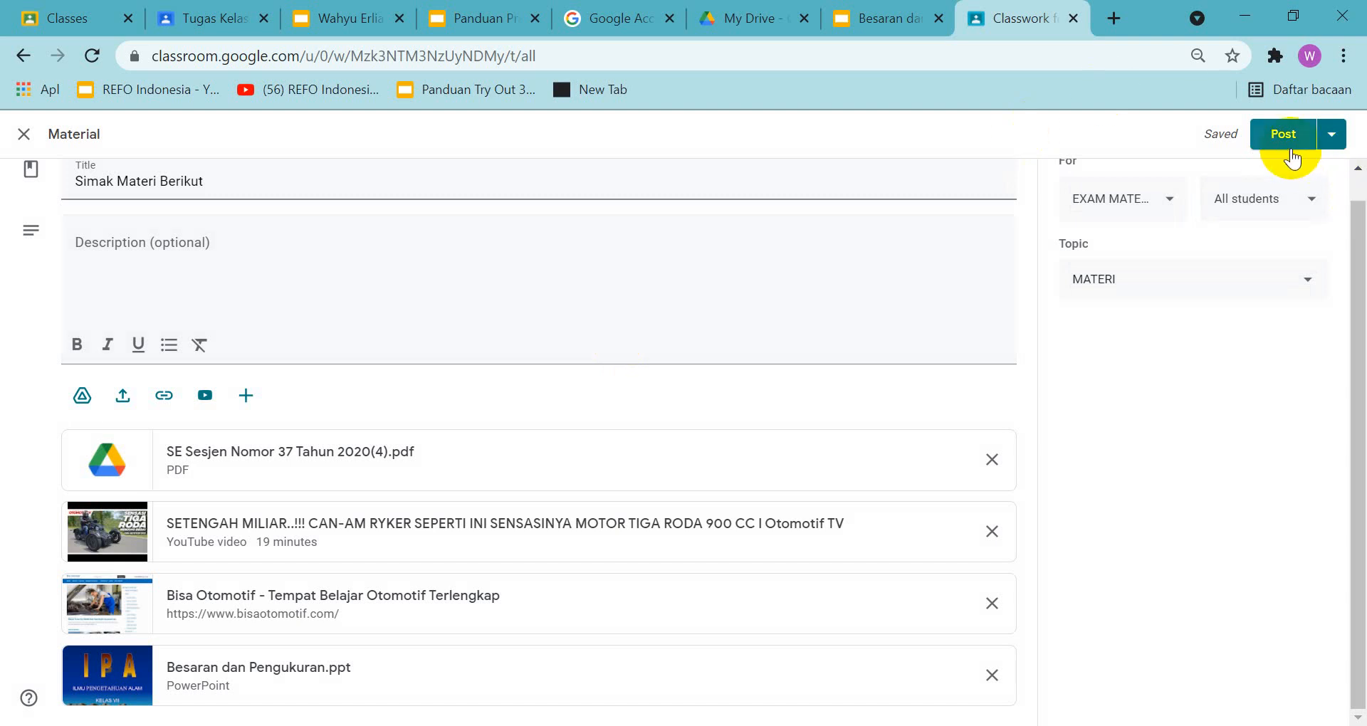
pyautogui.click(1279, 132)
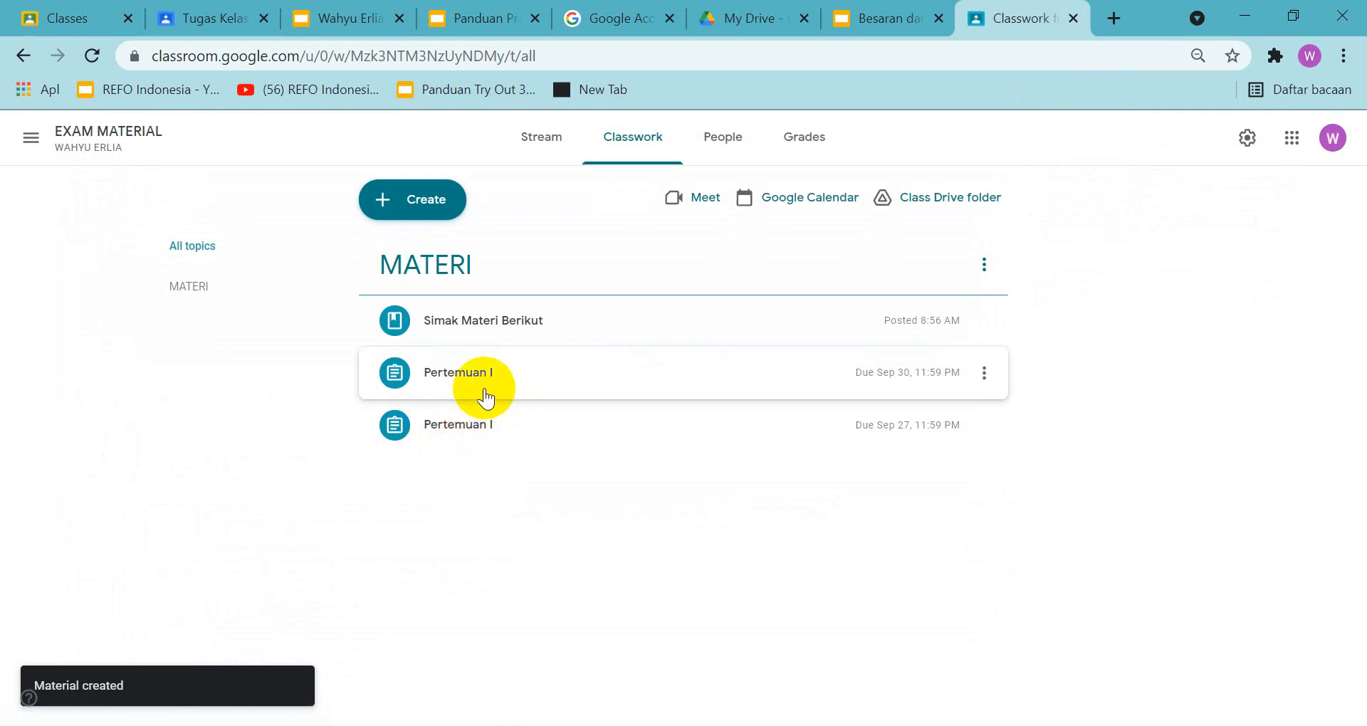
# Expand the posted Simak Materi Berikut material and copy a screenshot of the Classwork page, about 1913 by 947 px, to the clipboard
pyautogui.click(474, 322)
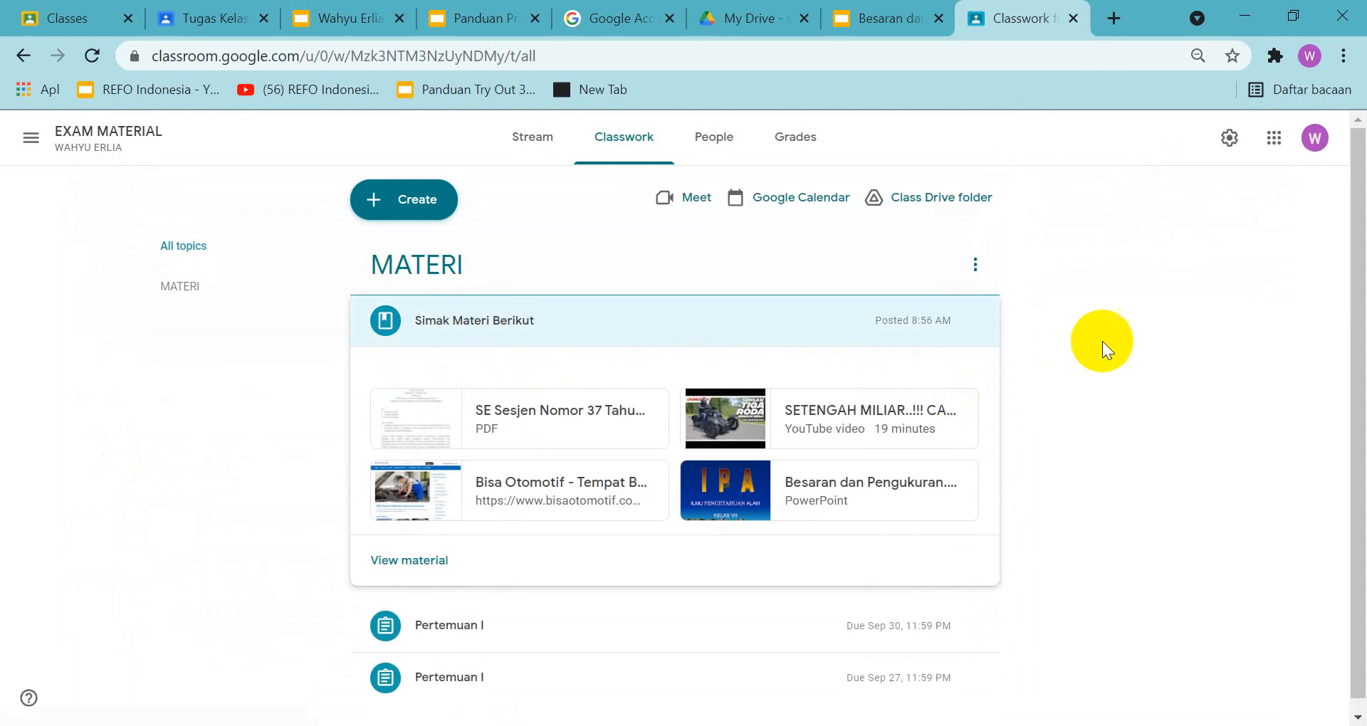
pyautogui.press('Print')
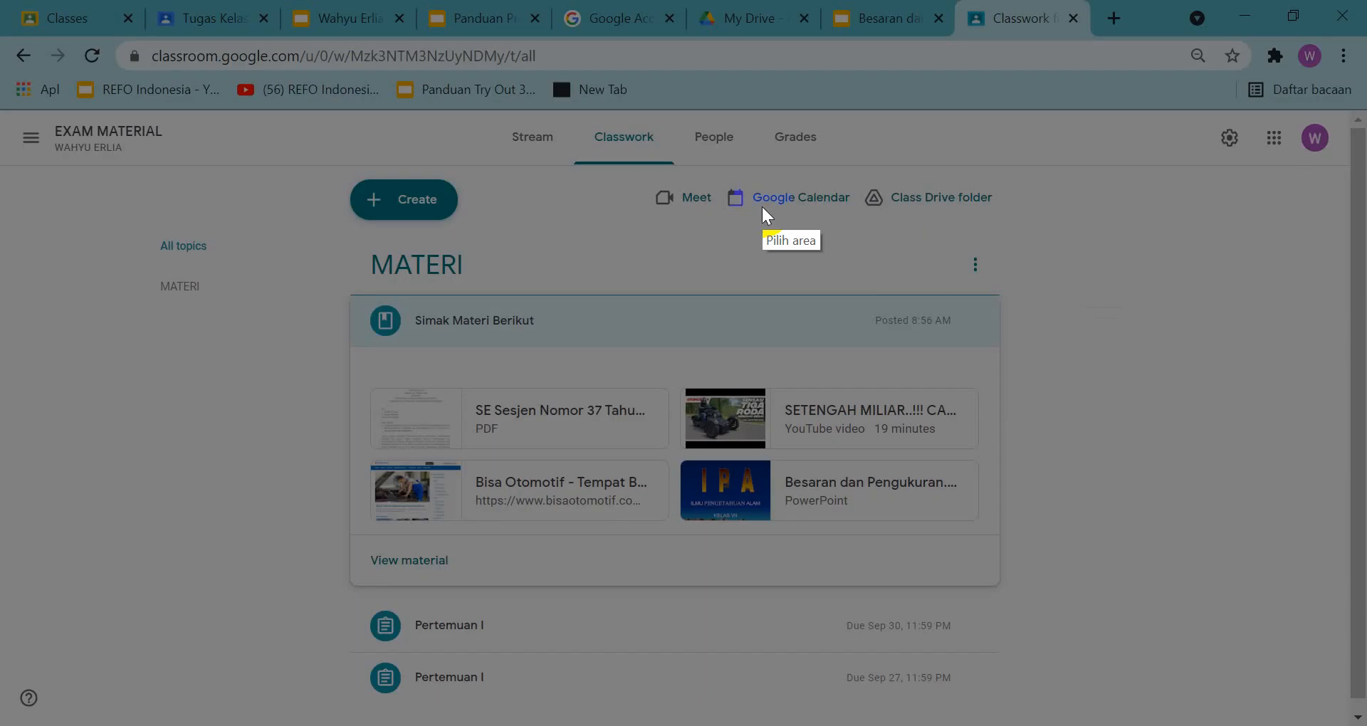
pyautogui.moveTo(1, 37)
pyautogui.mouseDown()
pyautogui.moveTo(939, 162)
pyautogui.moveTo(1338, 658)
pyautogui.moveTo(1366, 664)
pyautogui.moveTo(1362, 709)
pyautogui.mouseUp()
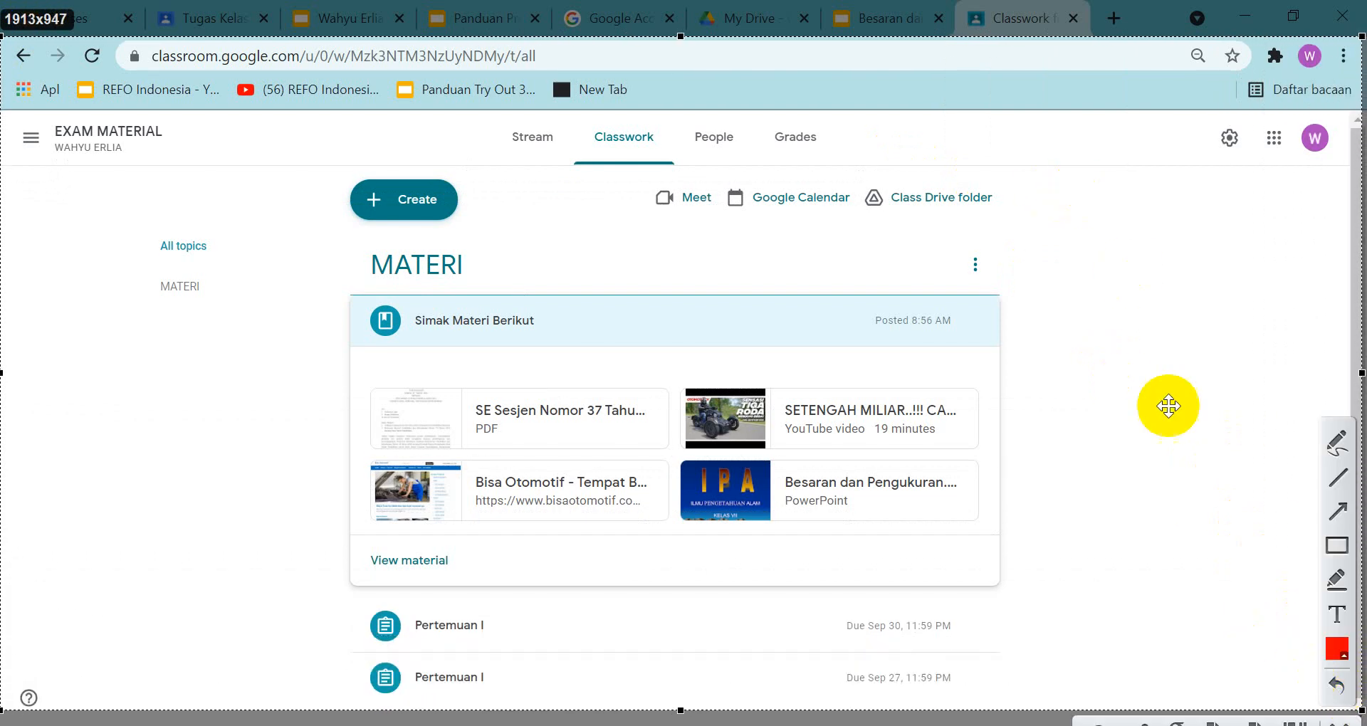
pyautogui.click(1235, 719)
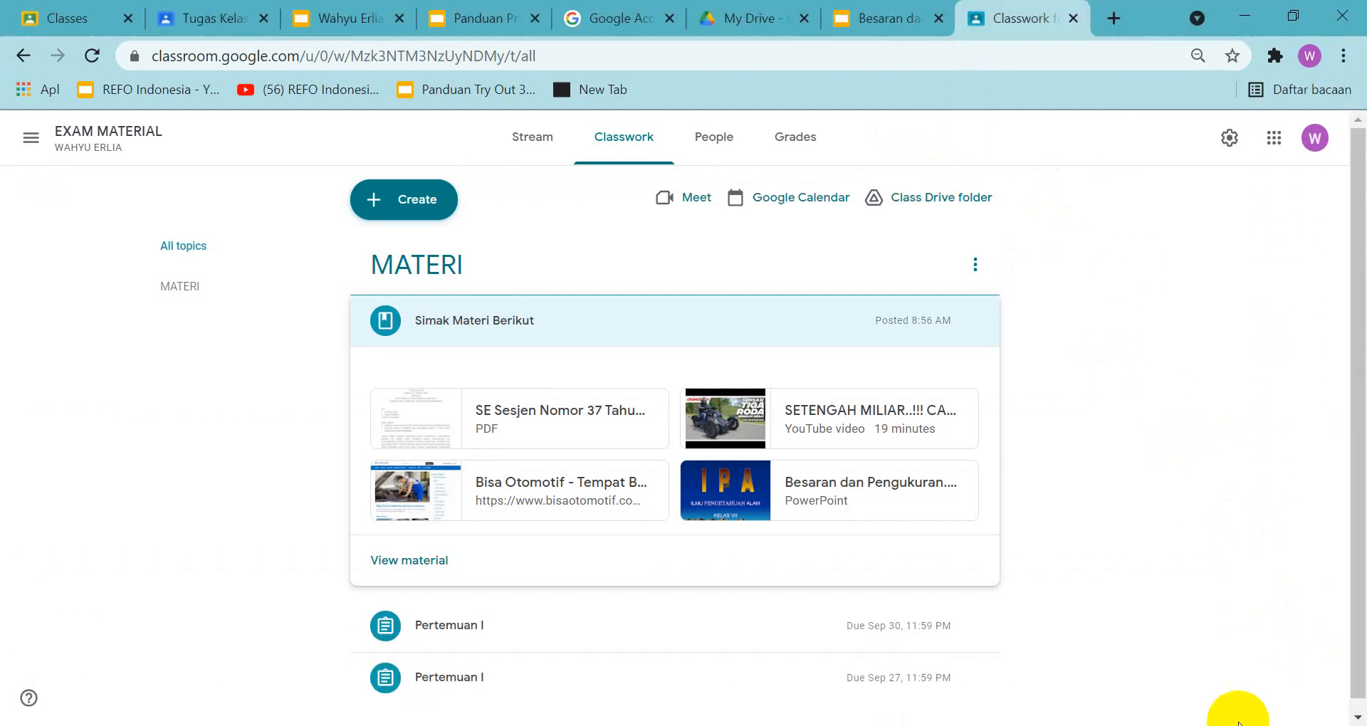
# Paste the screenshot onto slide 33 of the Praktik 3 answer presentation and centre it below the 4 jenis materi heading
pyautogui.click(357, 20)
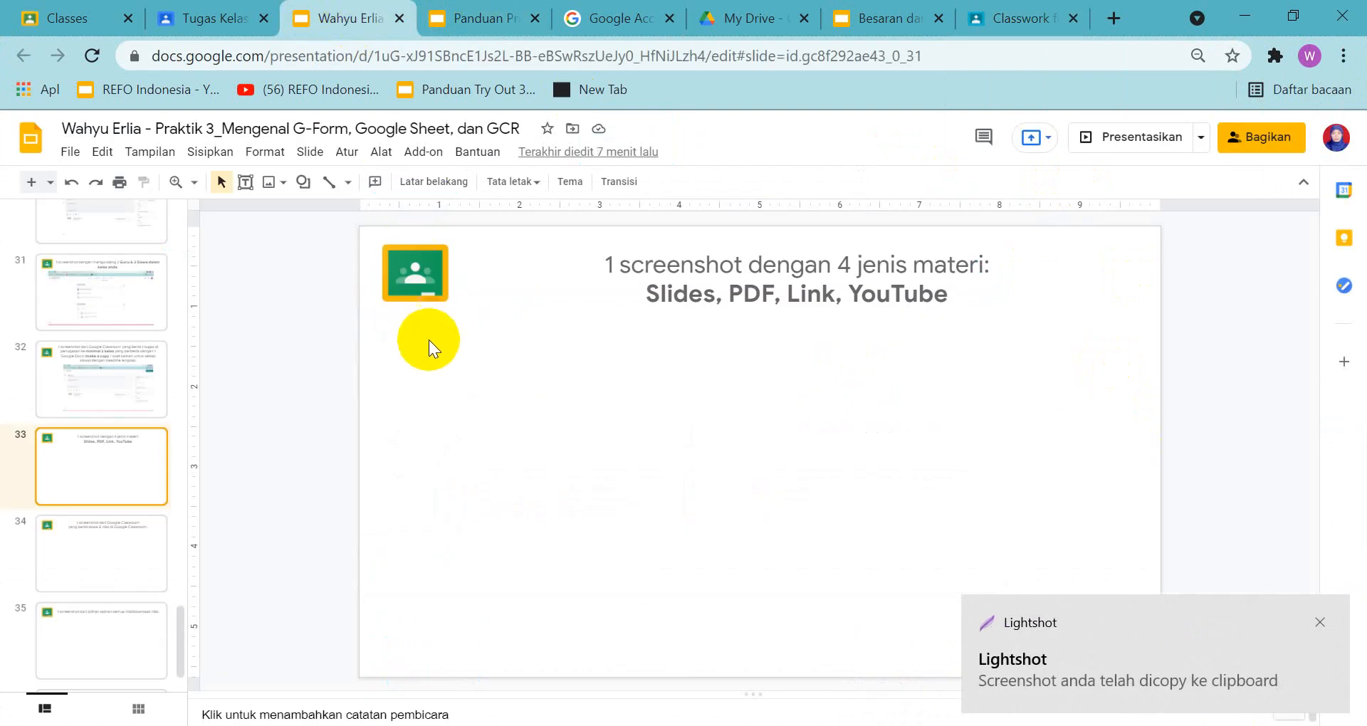
pyautogui.hotkey('ctrl', 'v')
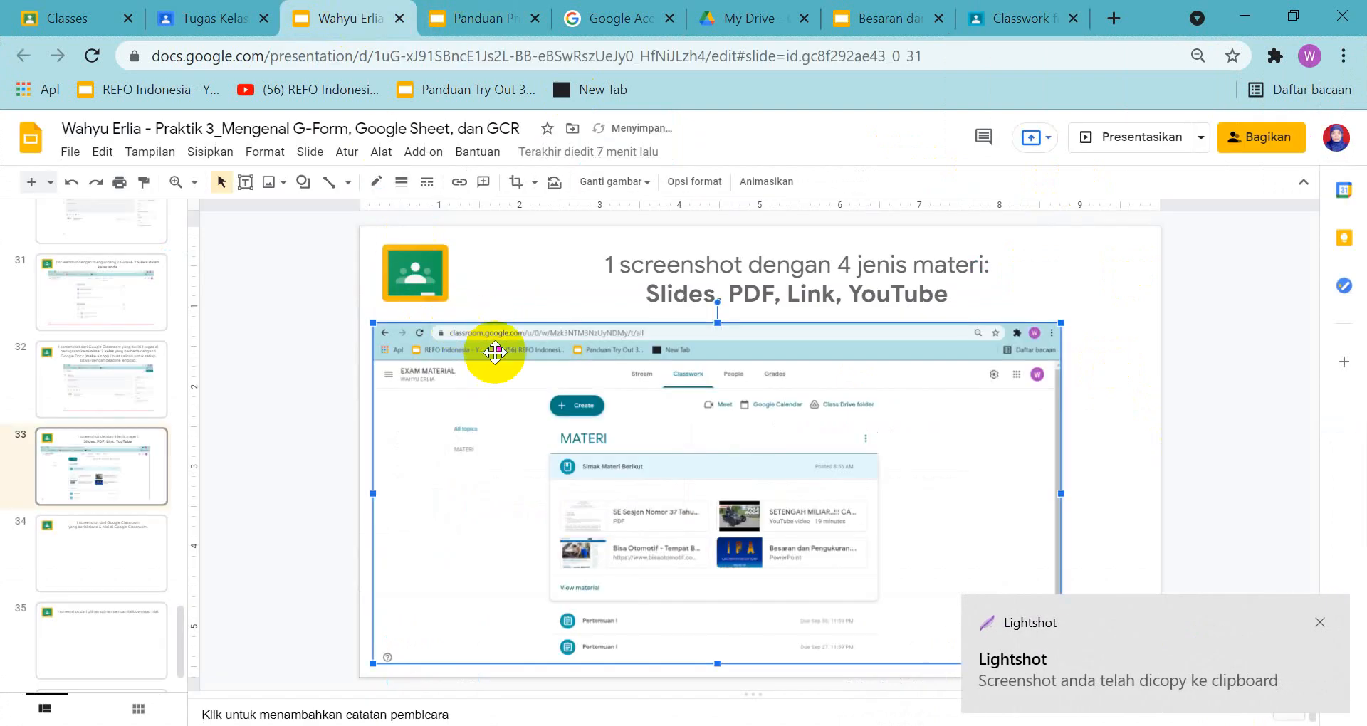
pyautogui.moveTo(574, 378); pyautogui.dragTo(634, 374)
pyautogui.click(1043, 309)
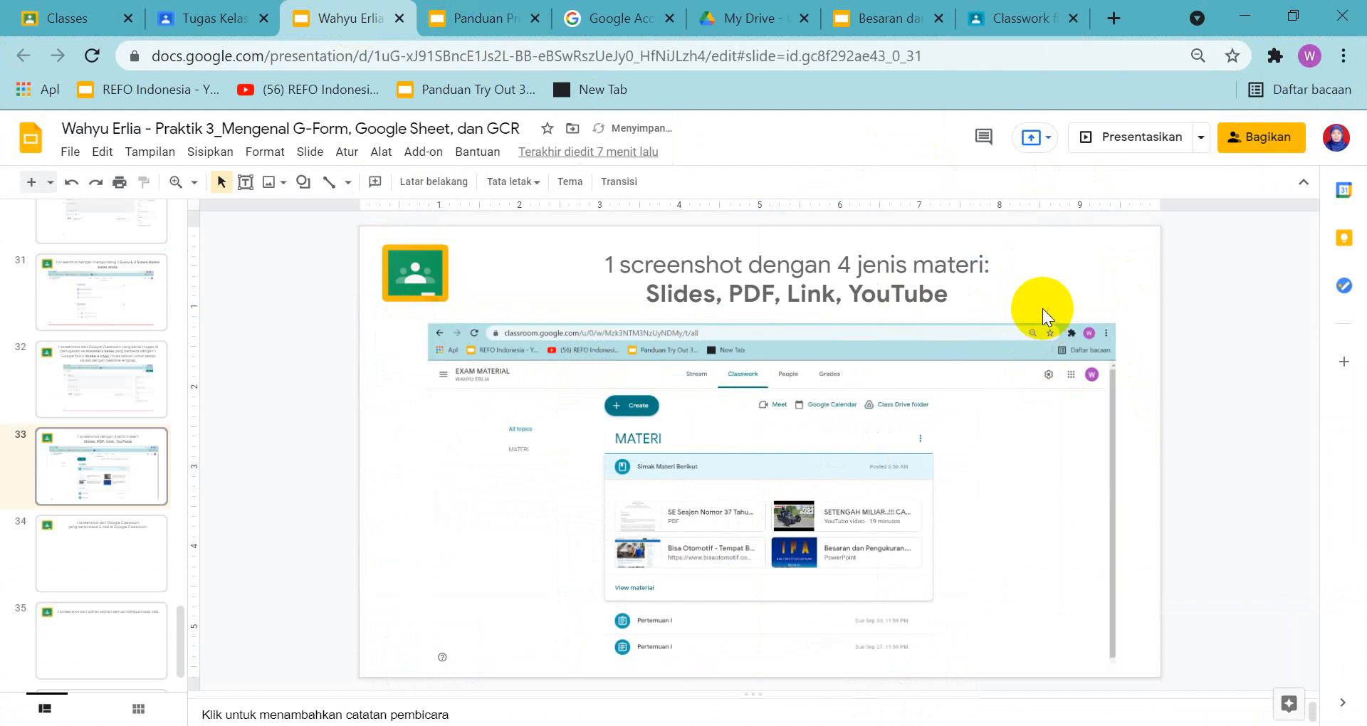
# Open slide 34 in the answer presentation and examine the guide's slide 34 example of students and grades in Google Classroom
pyautogui.click(117, 551)
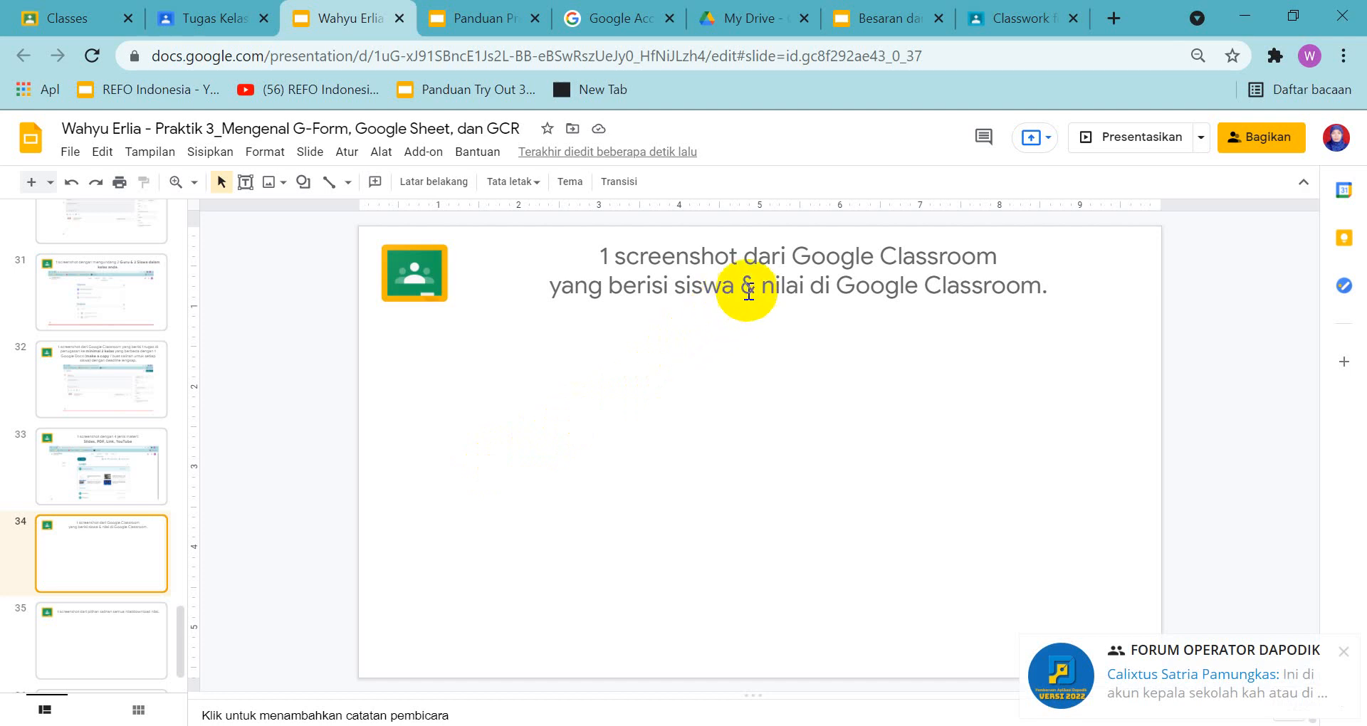
pyautogui.click(507, 15)
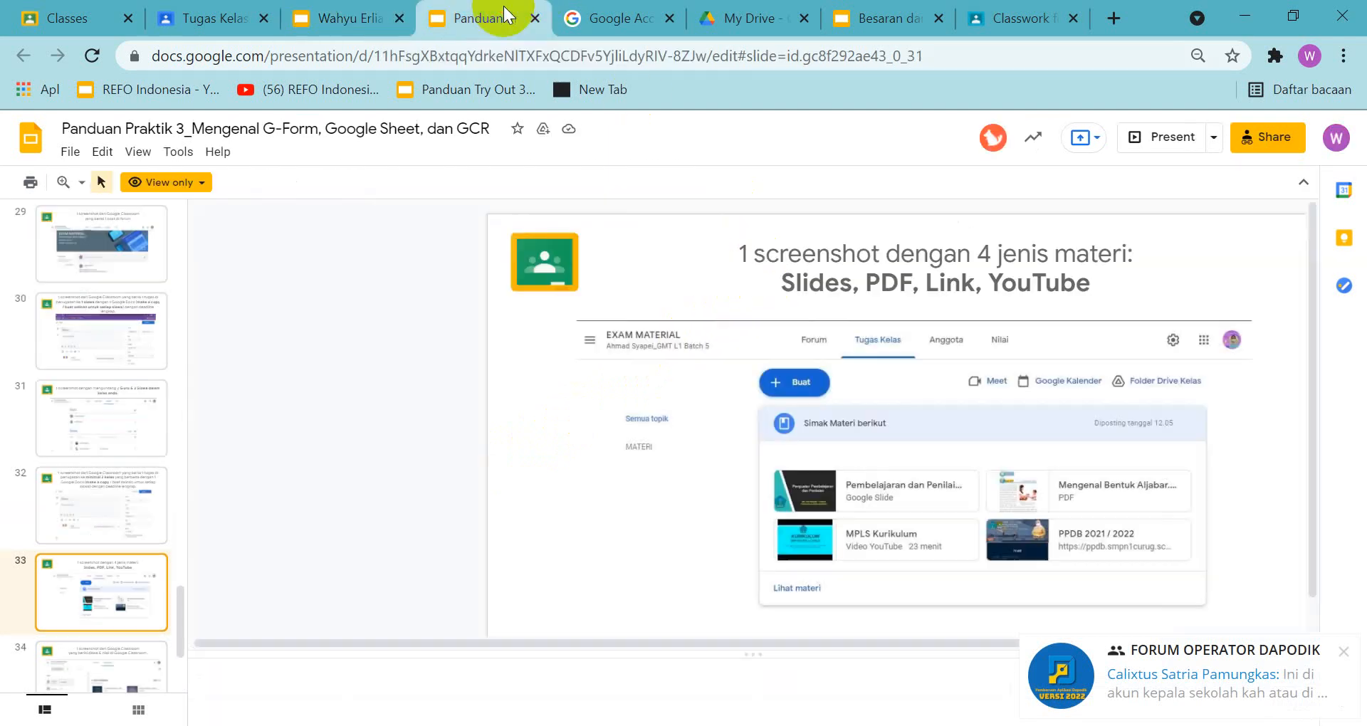
pyautogui.click(118, 657)
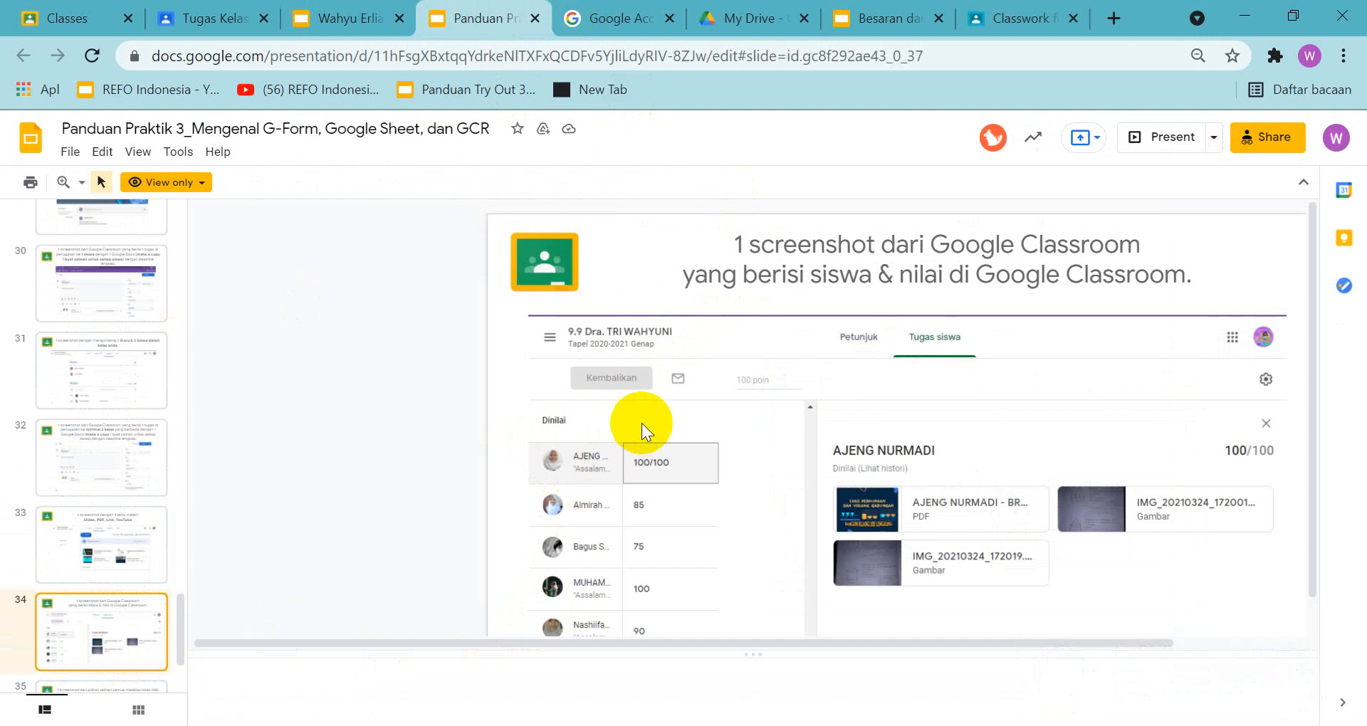
pyautogui.scroll(-1, 642, 421)
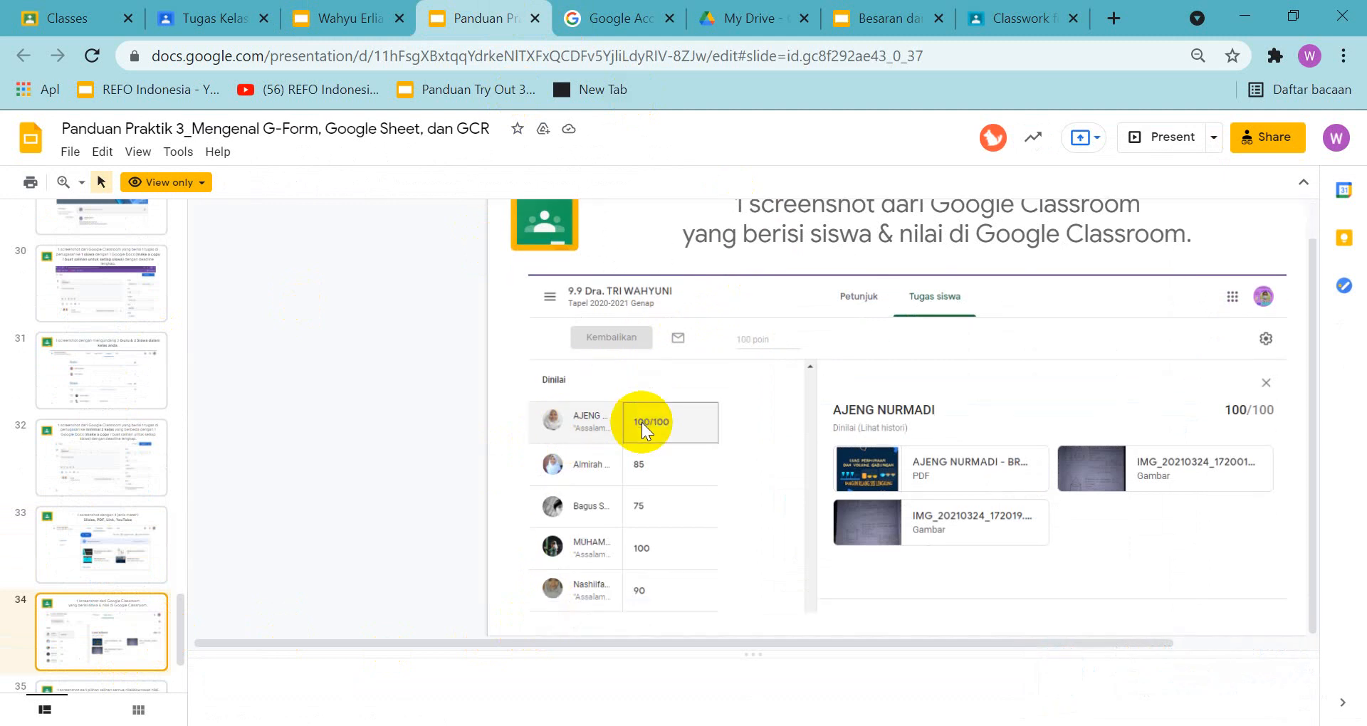
pyautogui.scroll(1, 998, 635)
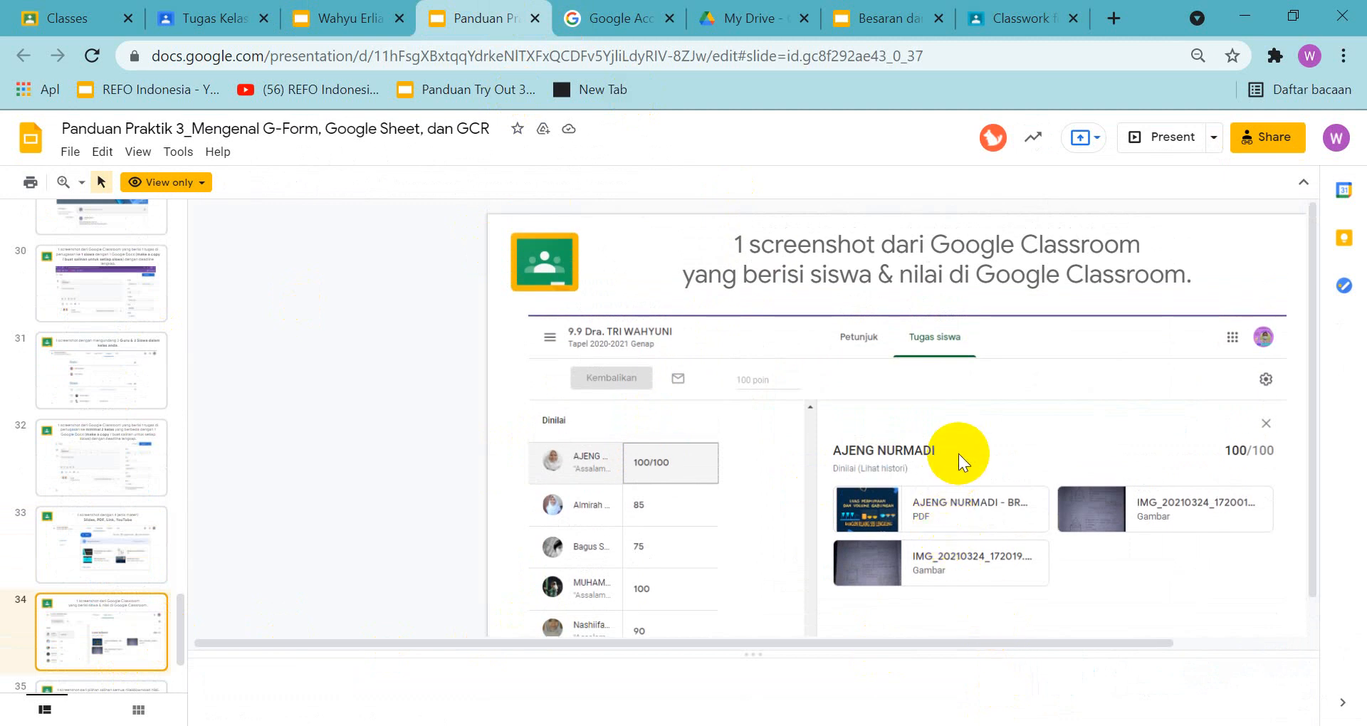
pyautogui.scroll(-1, 959, 455)
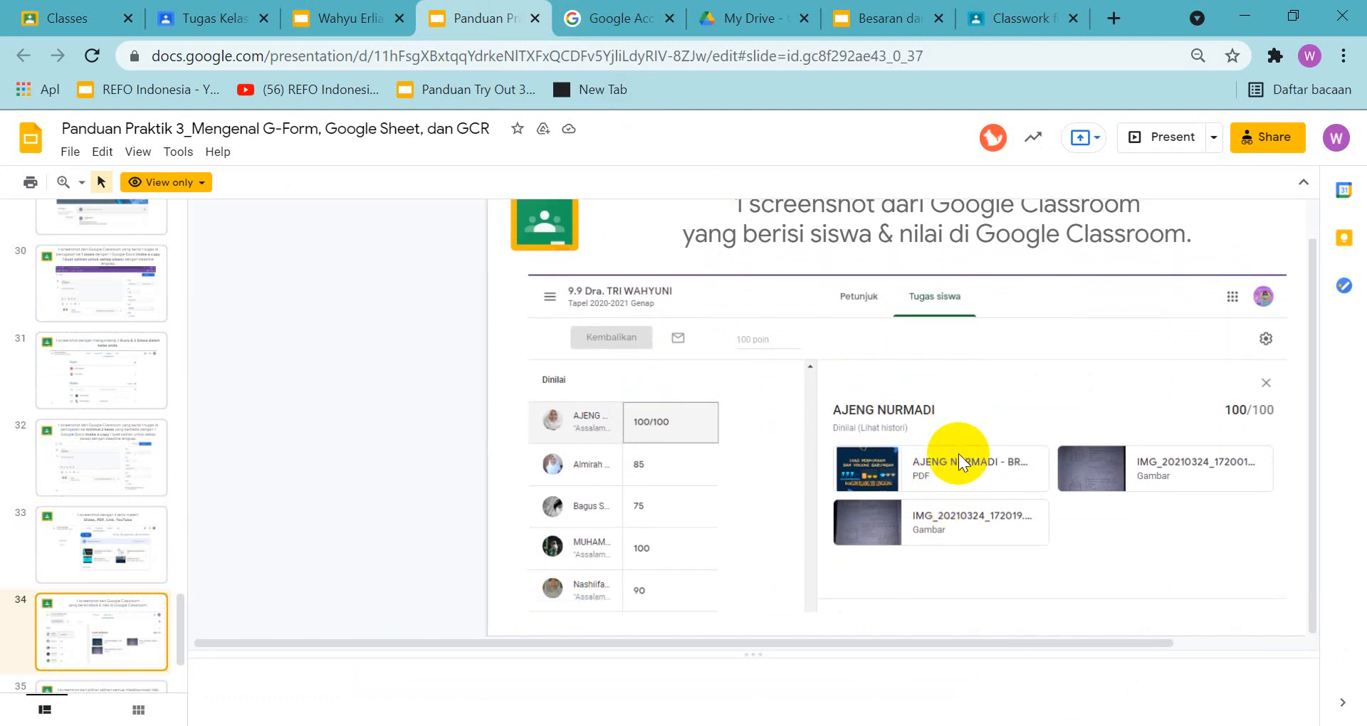
pyautogui.scroll(1, 710, 527)
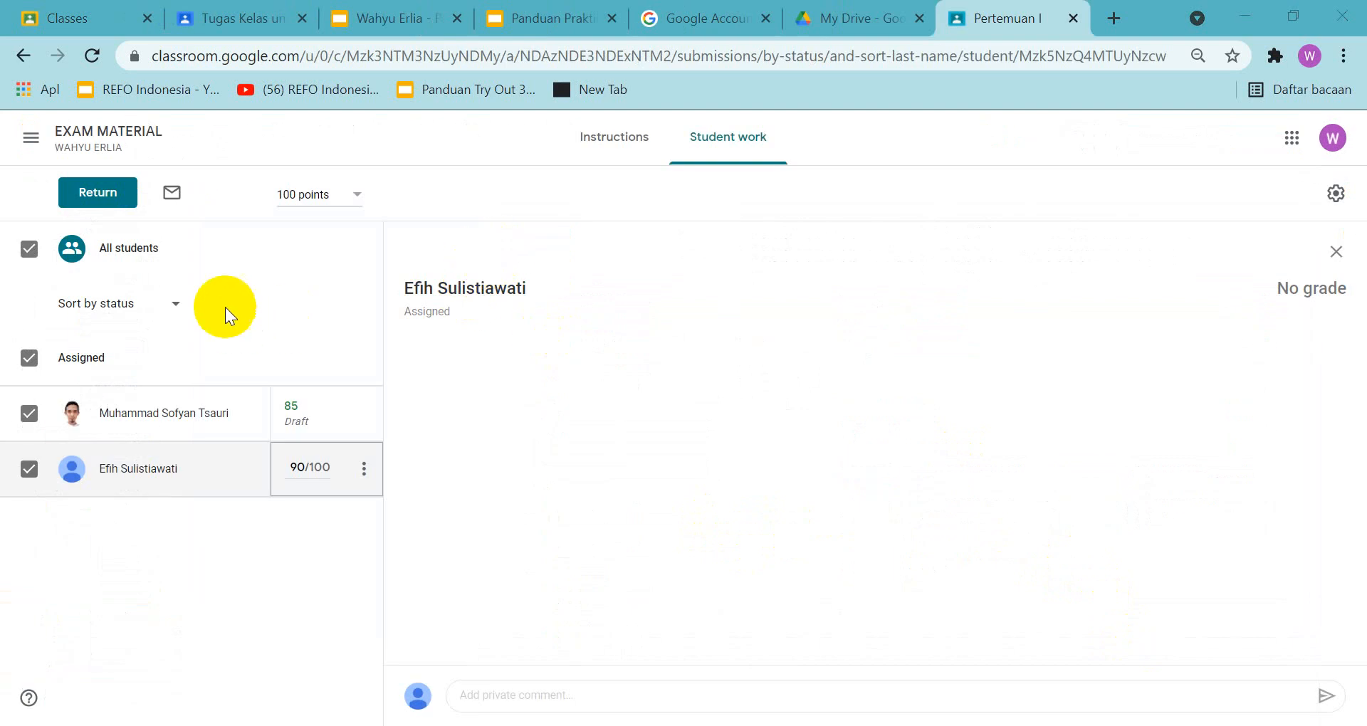
# Review the Pertemuan I assignment's instructions and student work, and compare them with slide 34 of the Panduan Praktik 3 guide
pyautogui.click(596, 138)
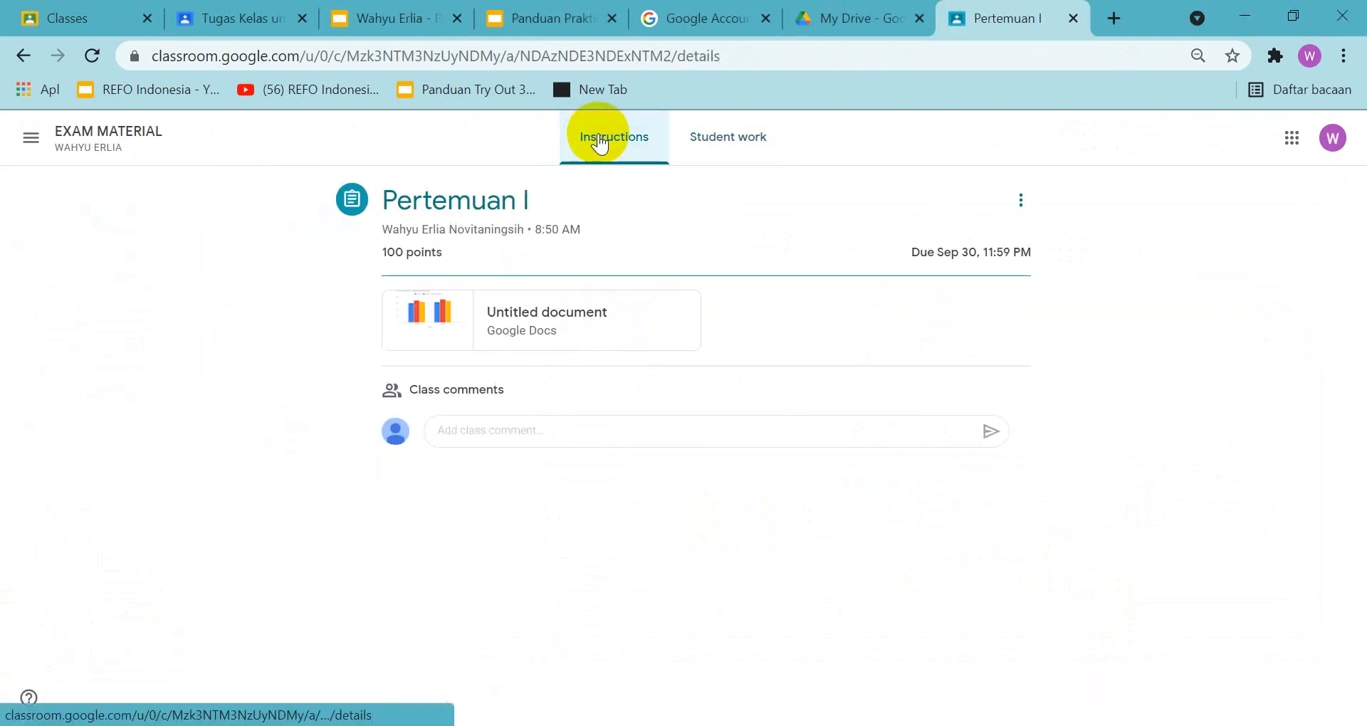
pyautogui.click(22, 55)
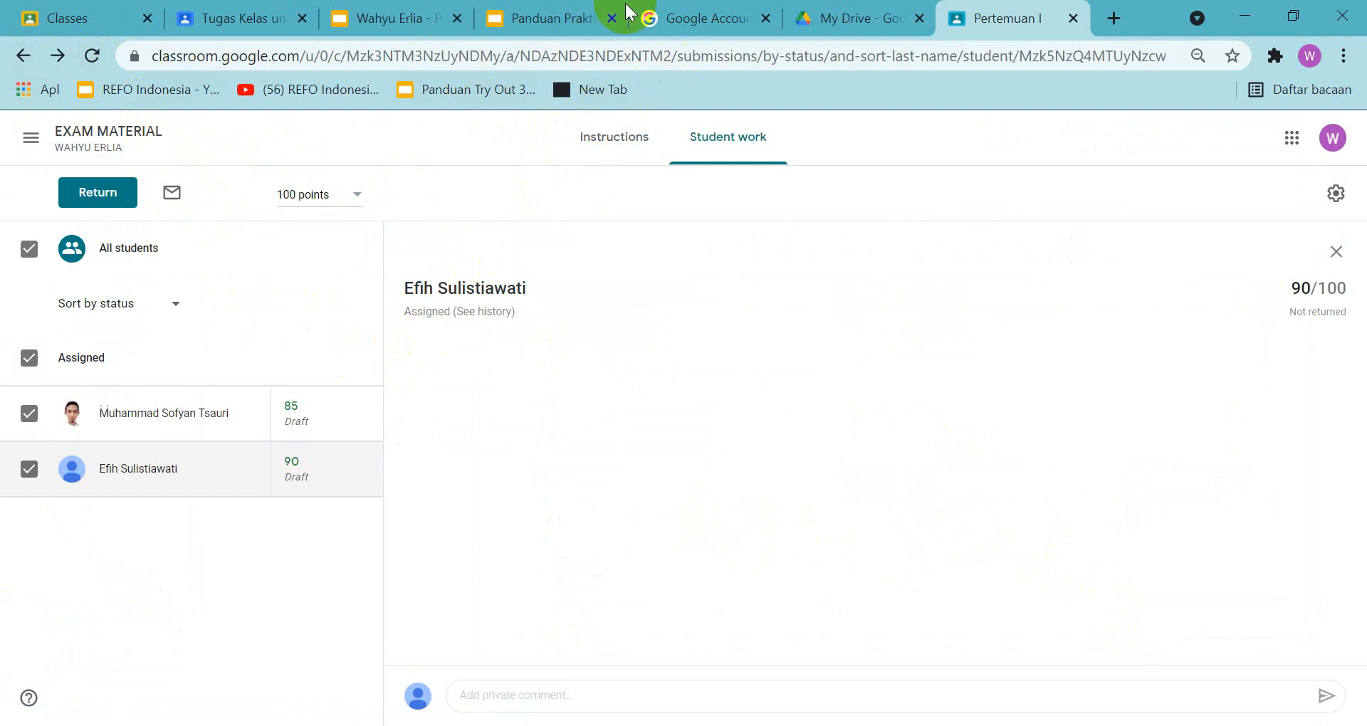
pyautogui.click(562, 18)
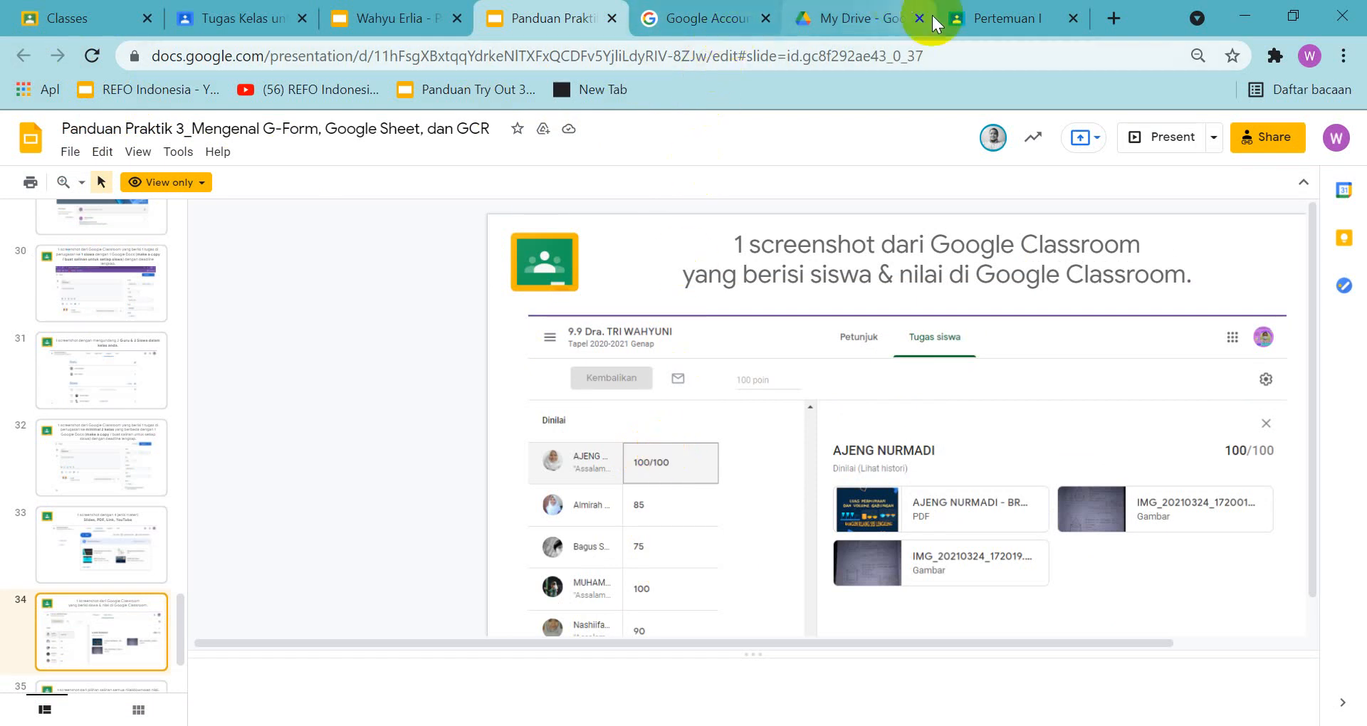
pyautogui.click(965, 18)
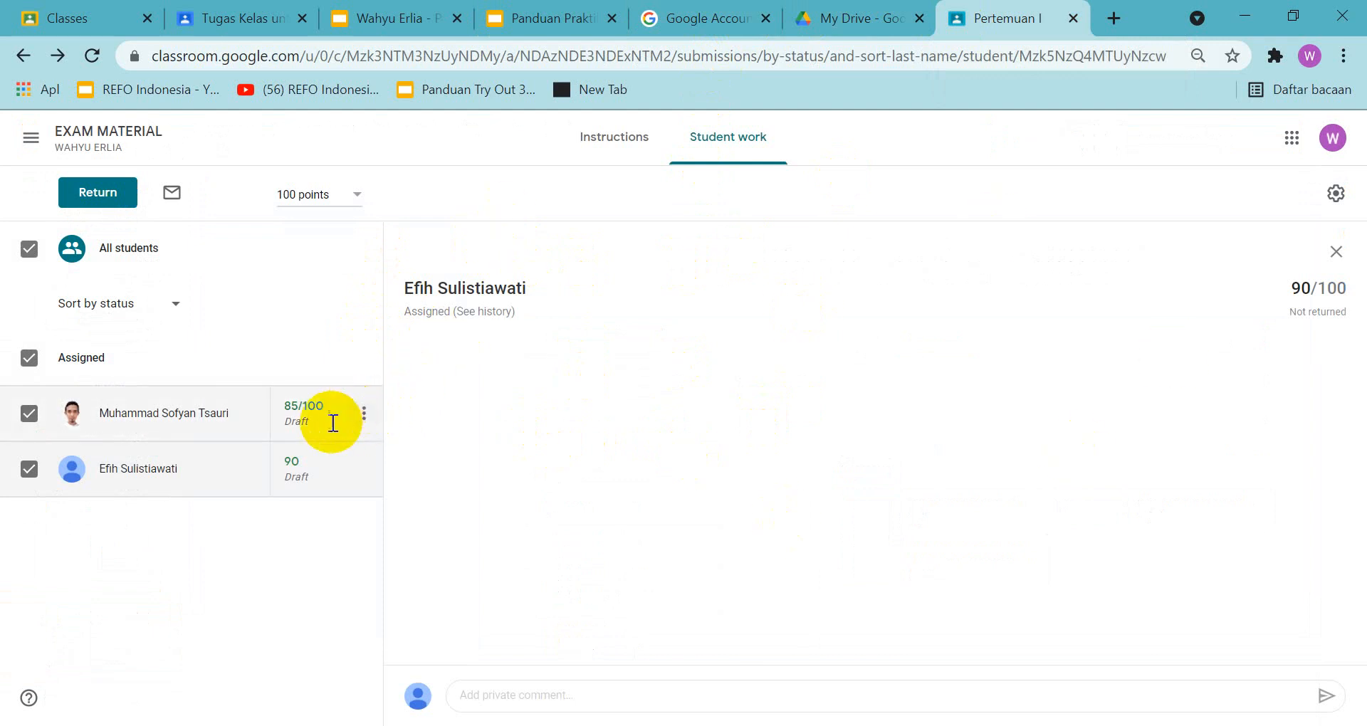
# Return the graded Pertemuan I work to both selected students, confirming the return of the unsubmitted assignments
pyautogui.click(311, 419)
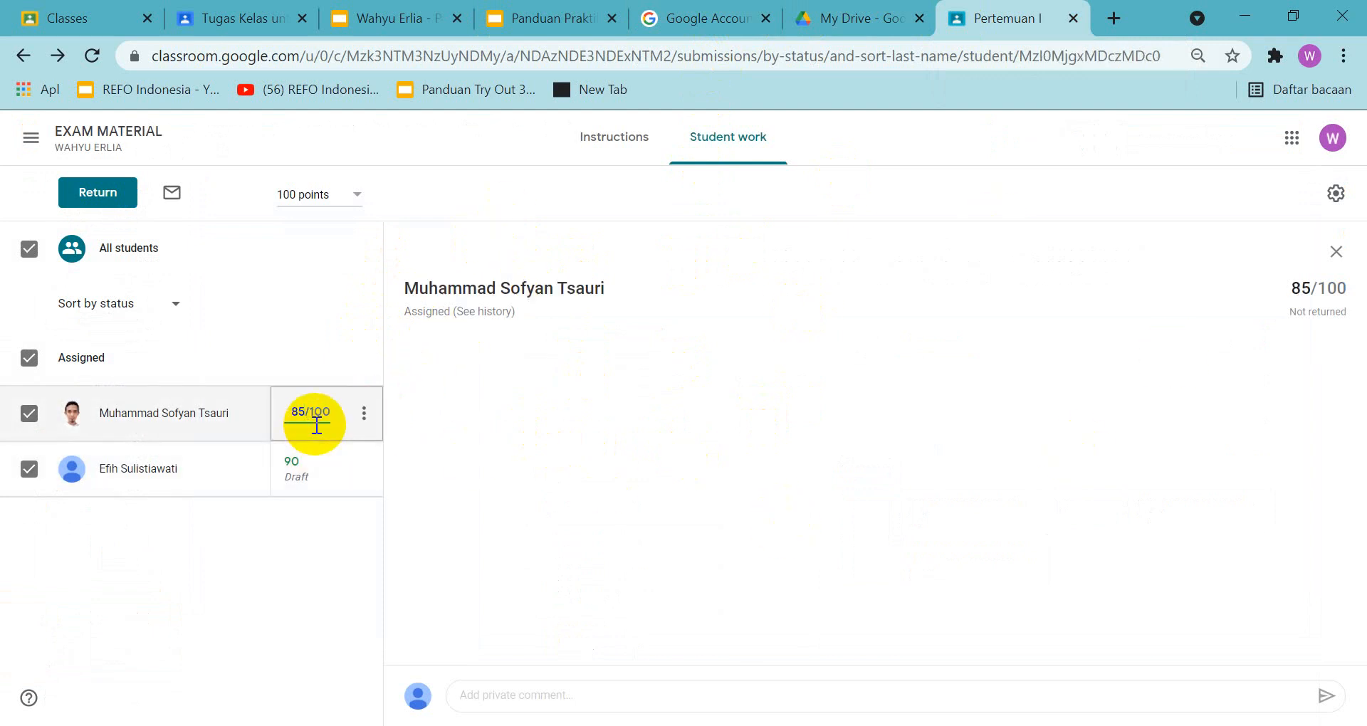
pyautogui.click(365, 420)
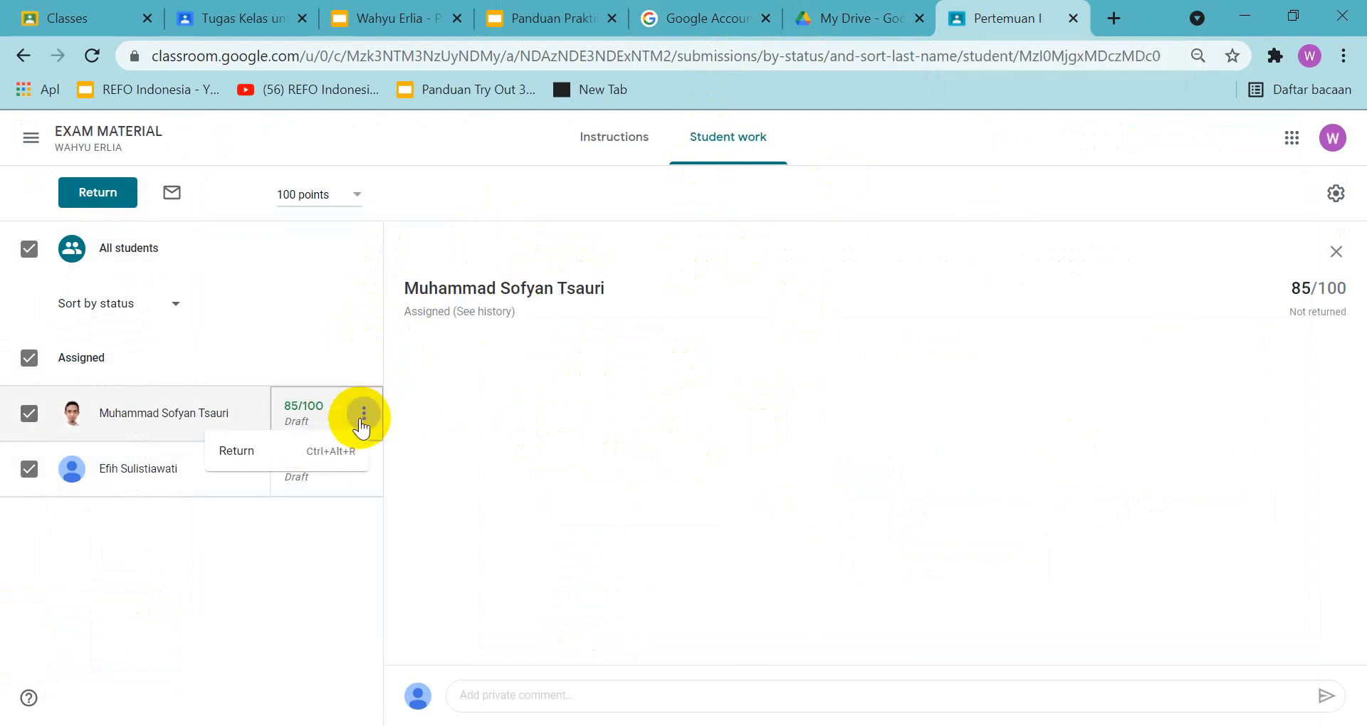
pyautogui.click(107, 206)
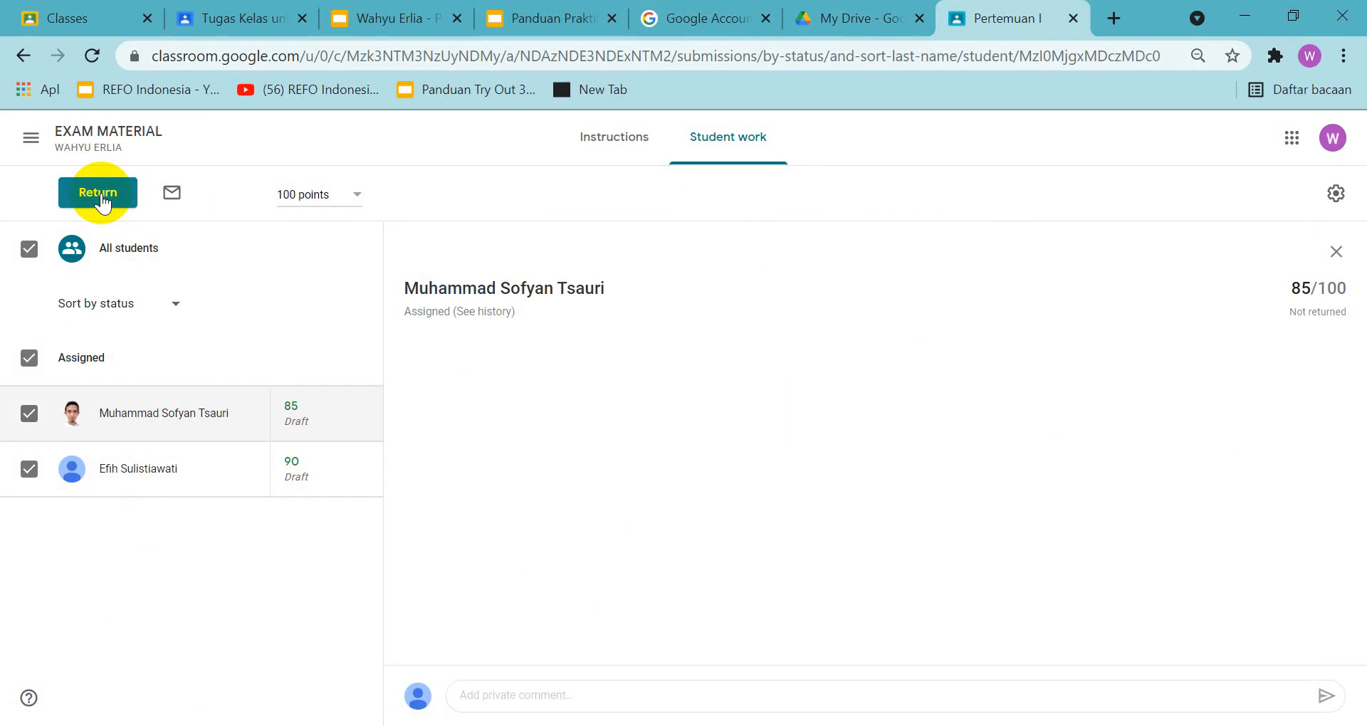
pyautogui.click(103, 202)
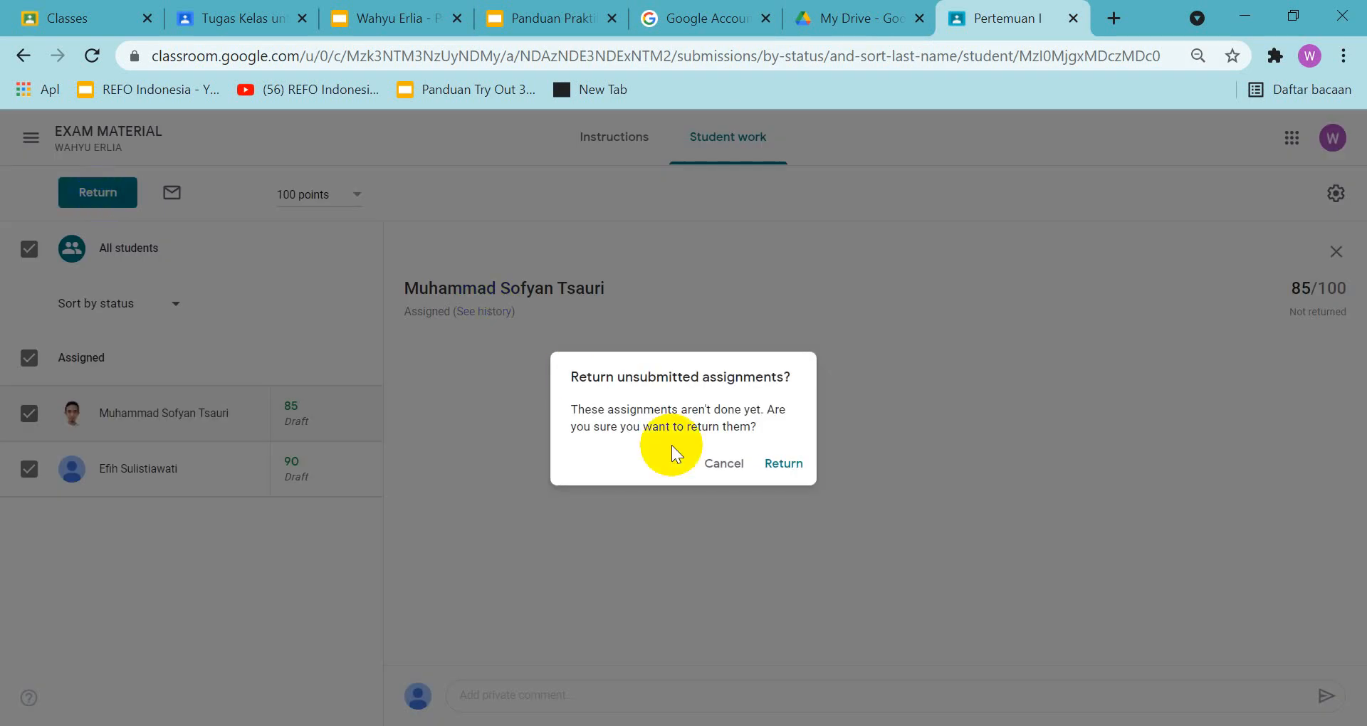
pyautogui.click(783, 463)
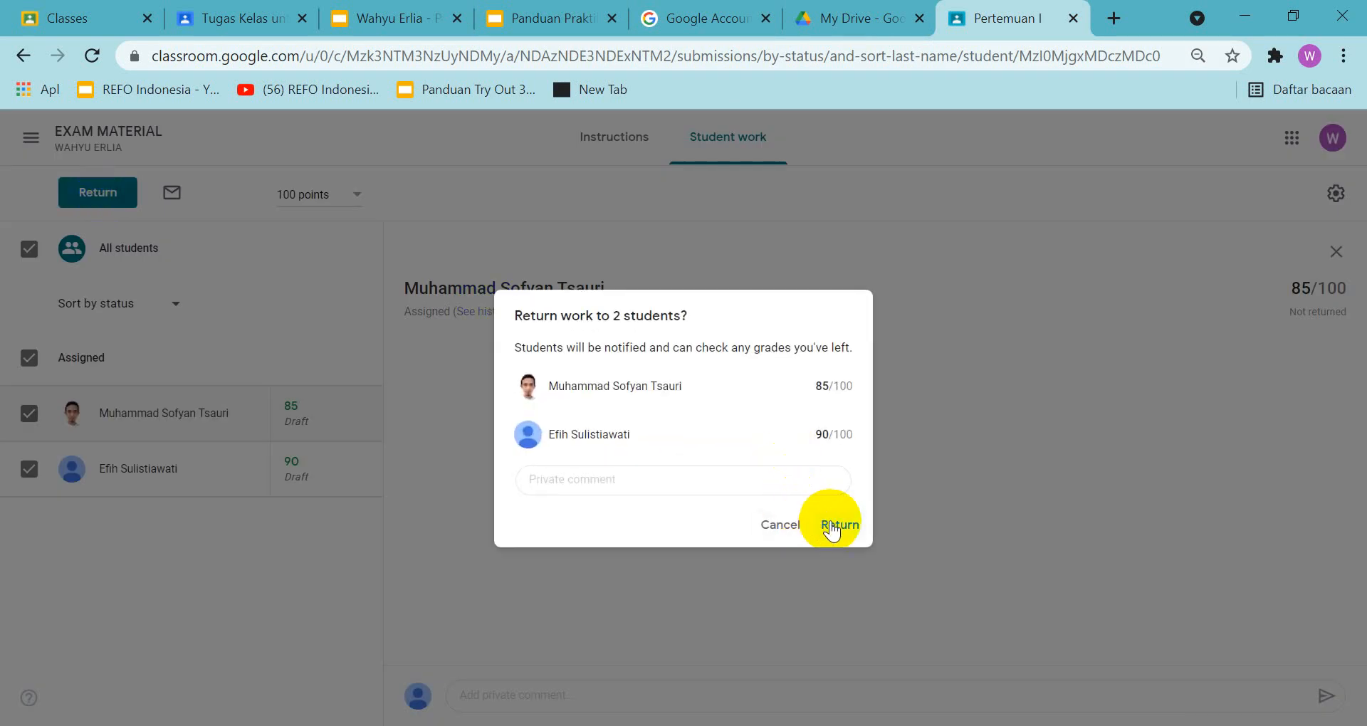
pyautogui.click(831, 524)
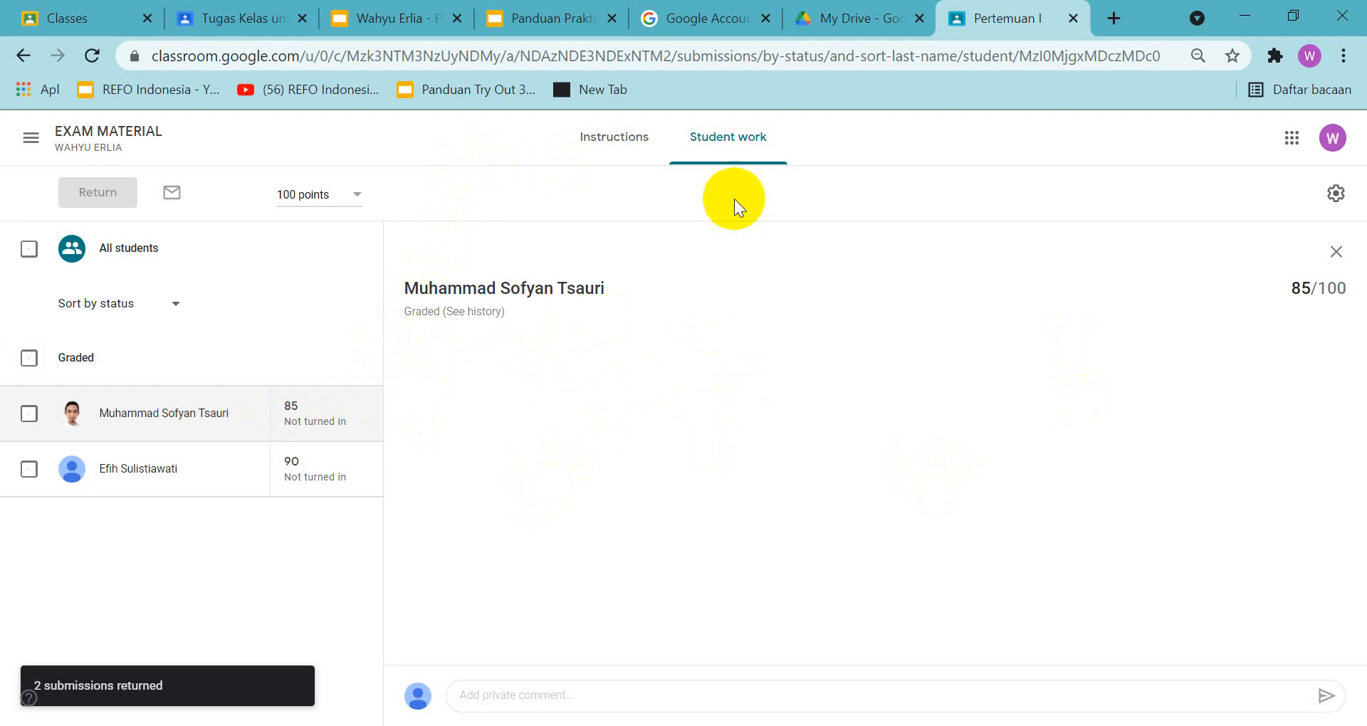
# Recheck the guide's slide 34 example, then capture the Pertemuan I student work page with both returned grades and copy it to the clipboard
pyautogui.click(569, 15)
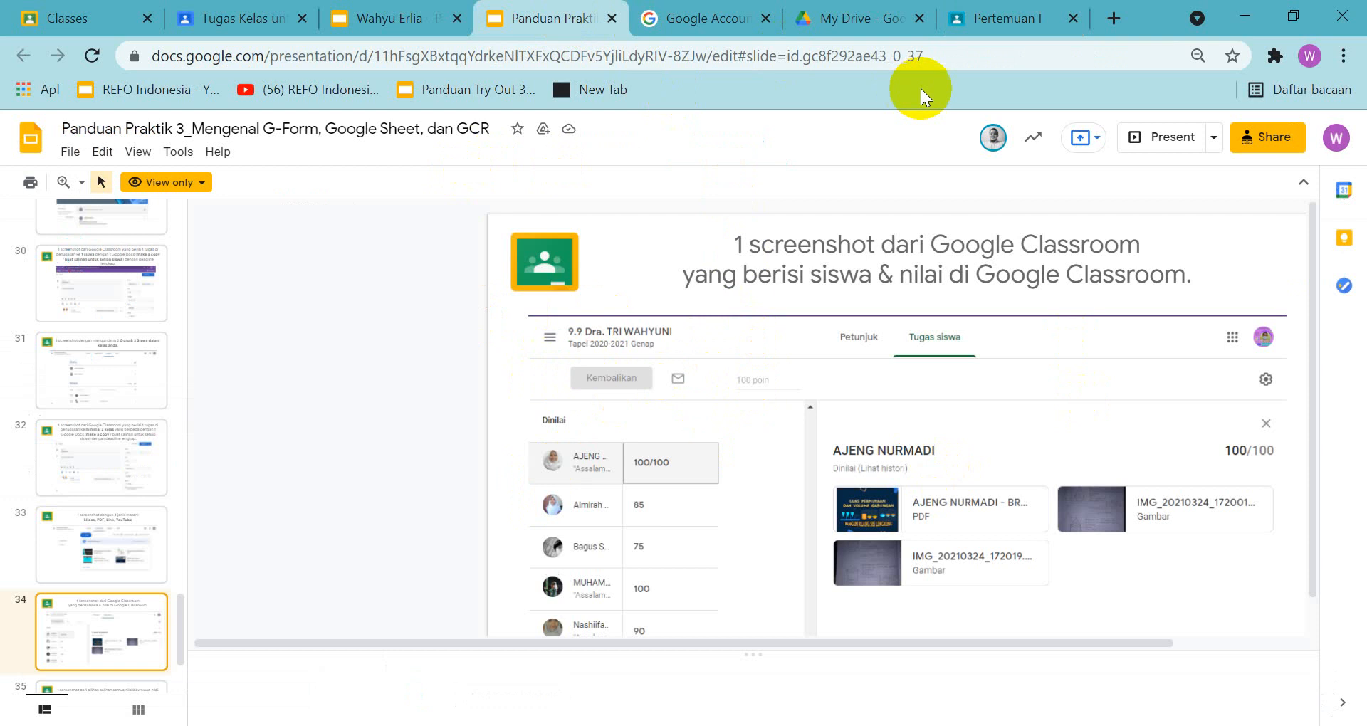
pyautogui.click(991, 27)
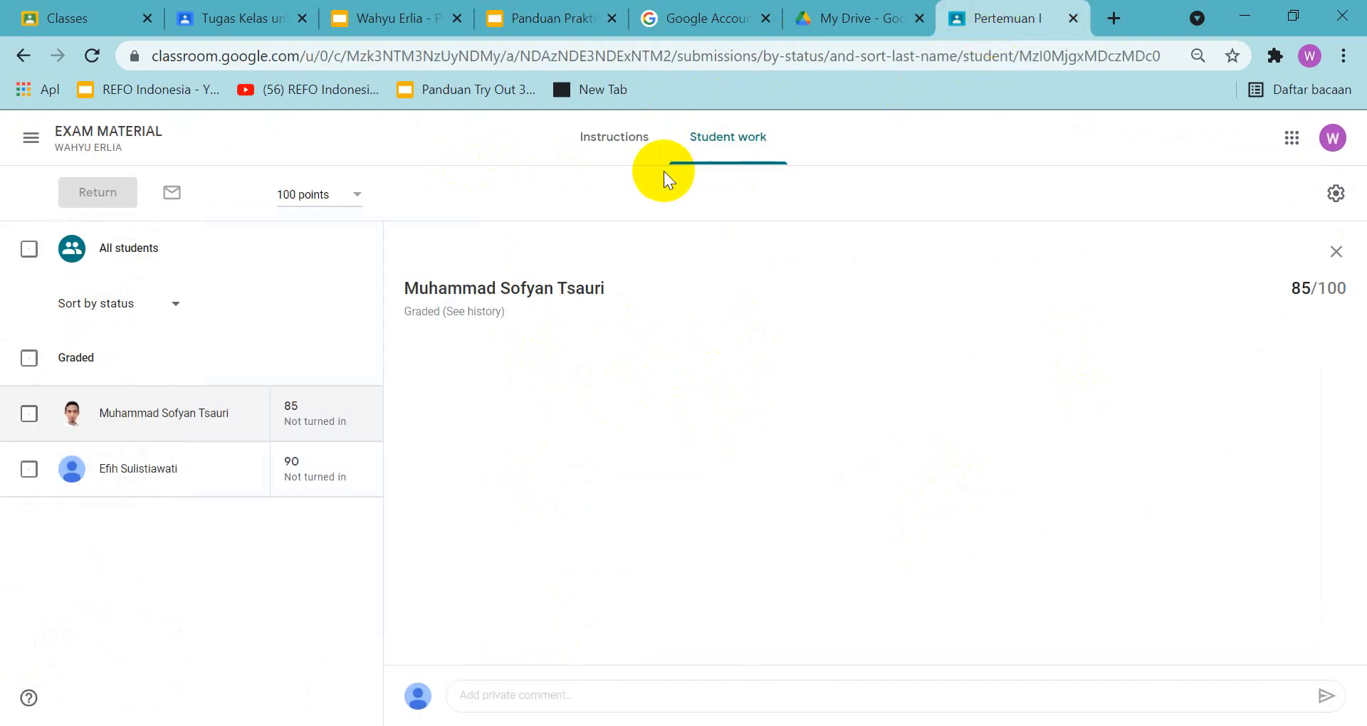
pyautogui.press('Print')
pyautogui.moveTo(1, 36)
pyautogui.mouseDown()
pyautogui.moveTo(968, 447)
pyautogui.moveTo(1353, 641)
pyautogui.moveTo(1365, 683)
pyautogui.mouseUp()
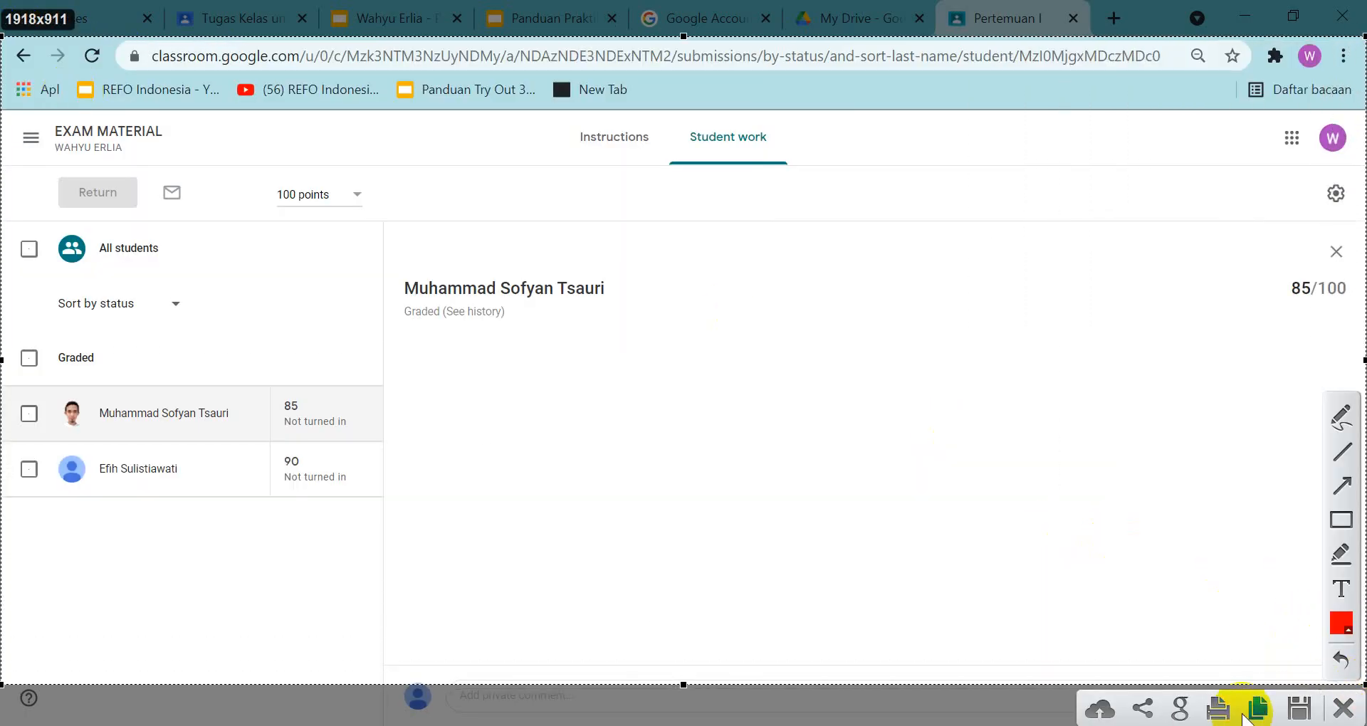
pyautogui.click(1250, 714)
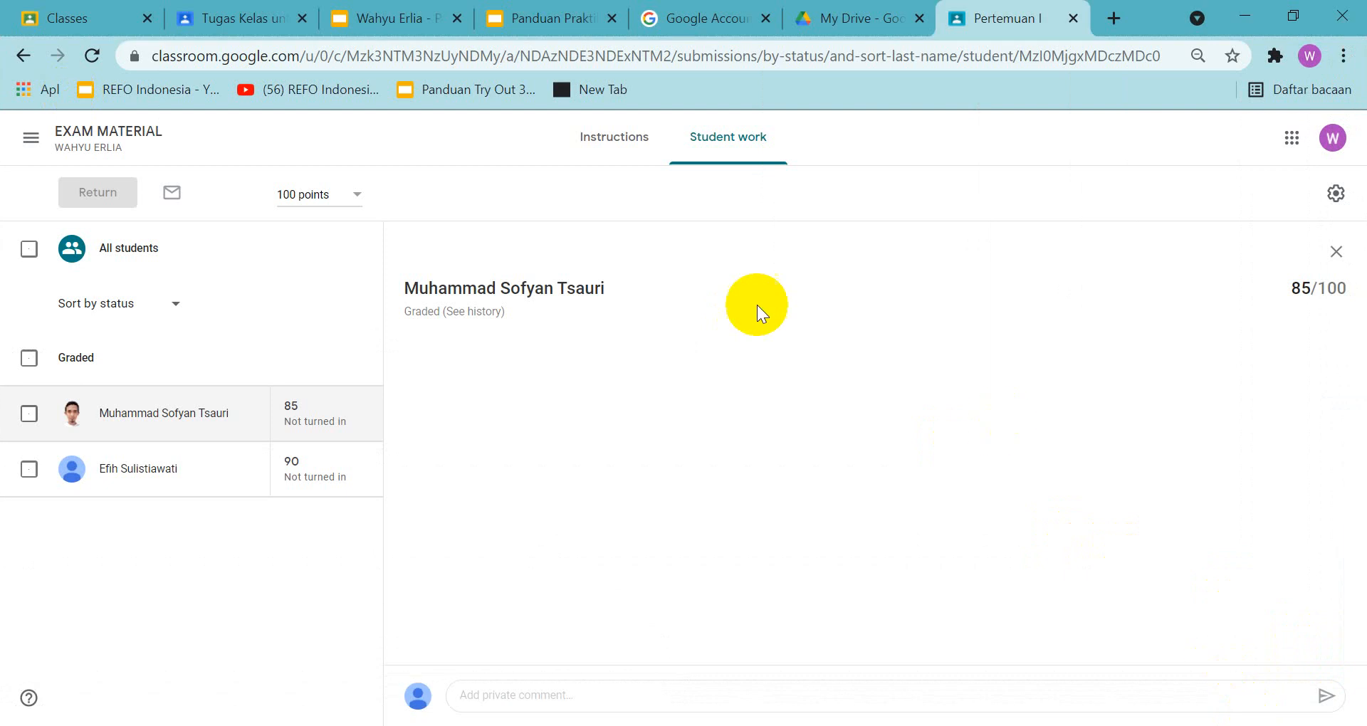
# Paste the screenshot onto slide 34 of the Praktik 3 answer presentation and position it below the siswa & nilai heading
pyautogui.click(387, 27)
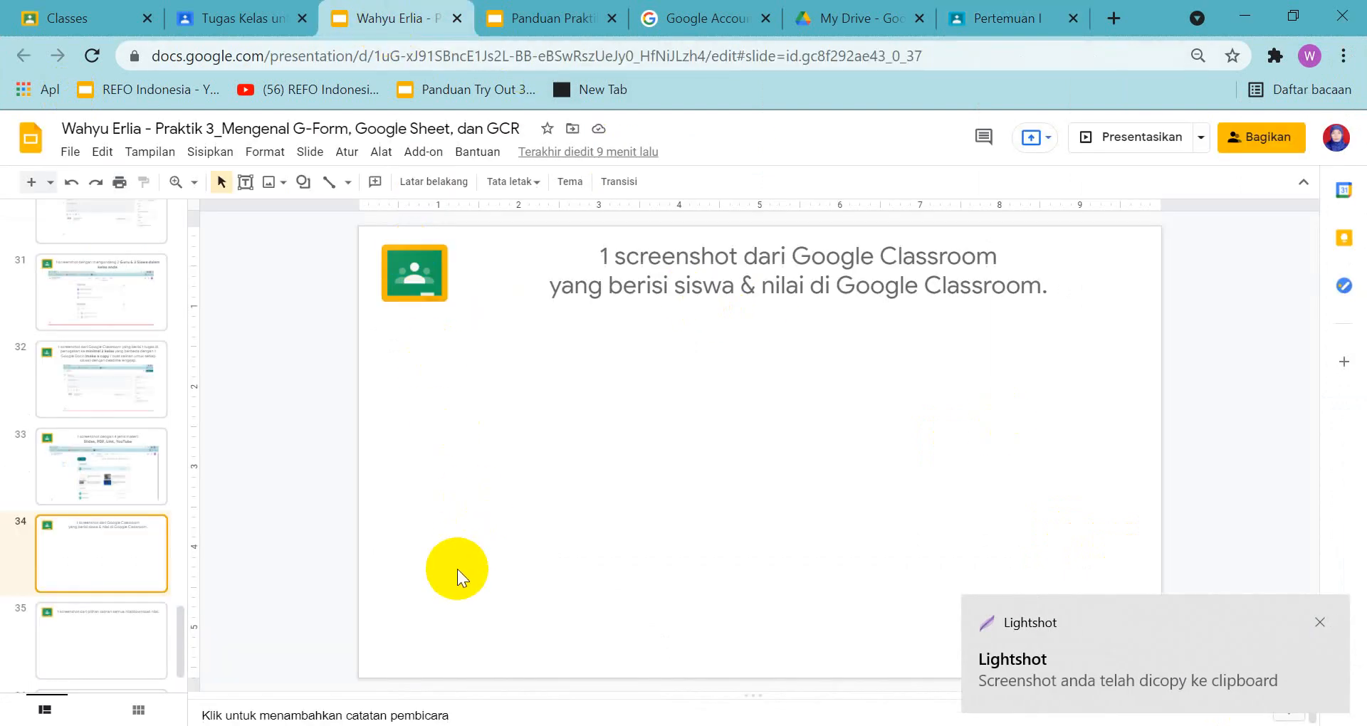
pyautogui.hotkey('ctrl', 'v')
pyautogui.moveTo(550, 472); pyautogui.dragTo(595, 462)
# Open slide 35 in the answer presentation and examine the guide's slide 35 example of the options for copying or downloading grades
pyautogui.click(62, 630)
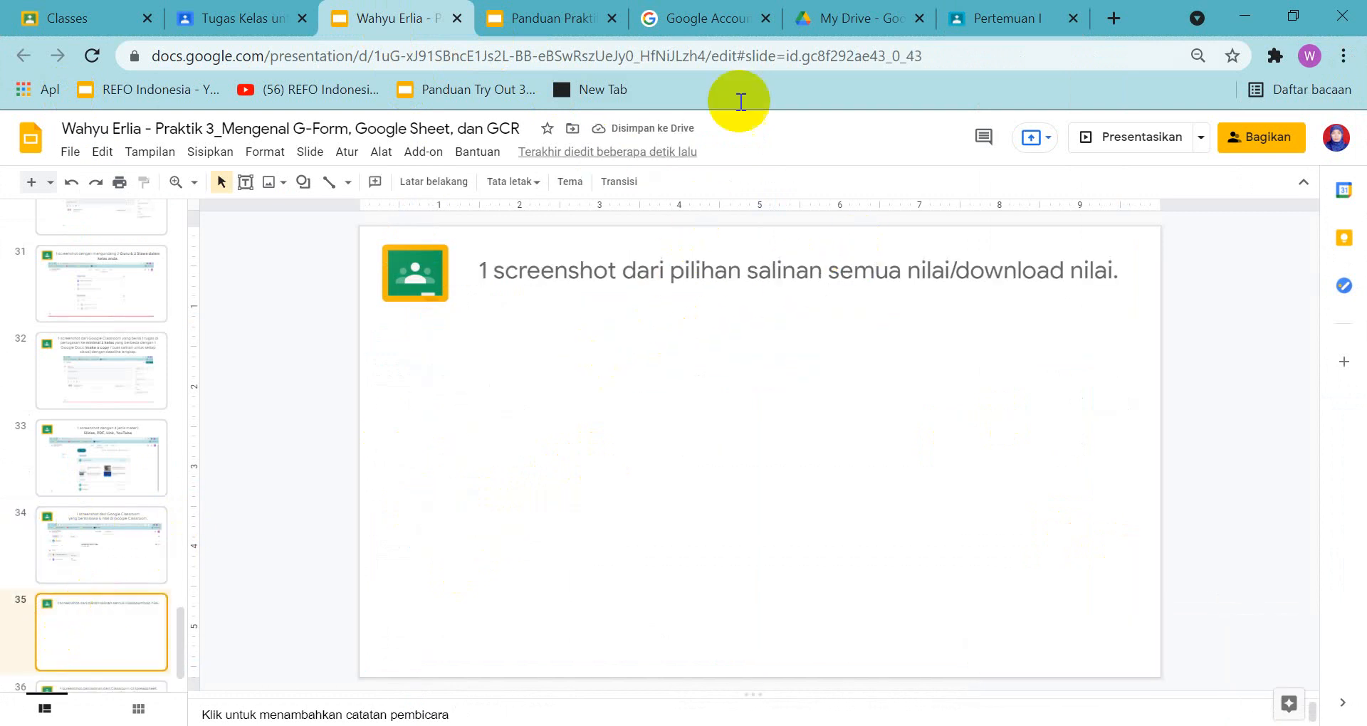
pyautogui.click(558, 20)
pyautogui.scroll(-3, 107, 594)
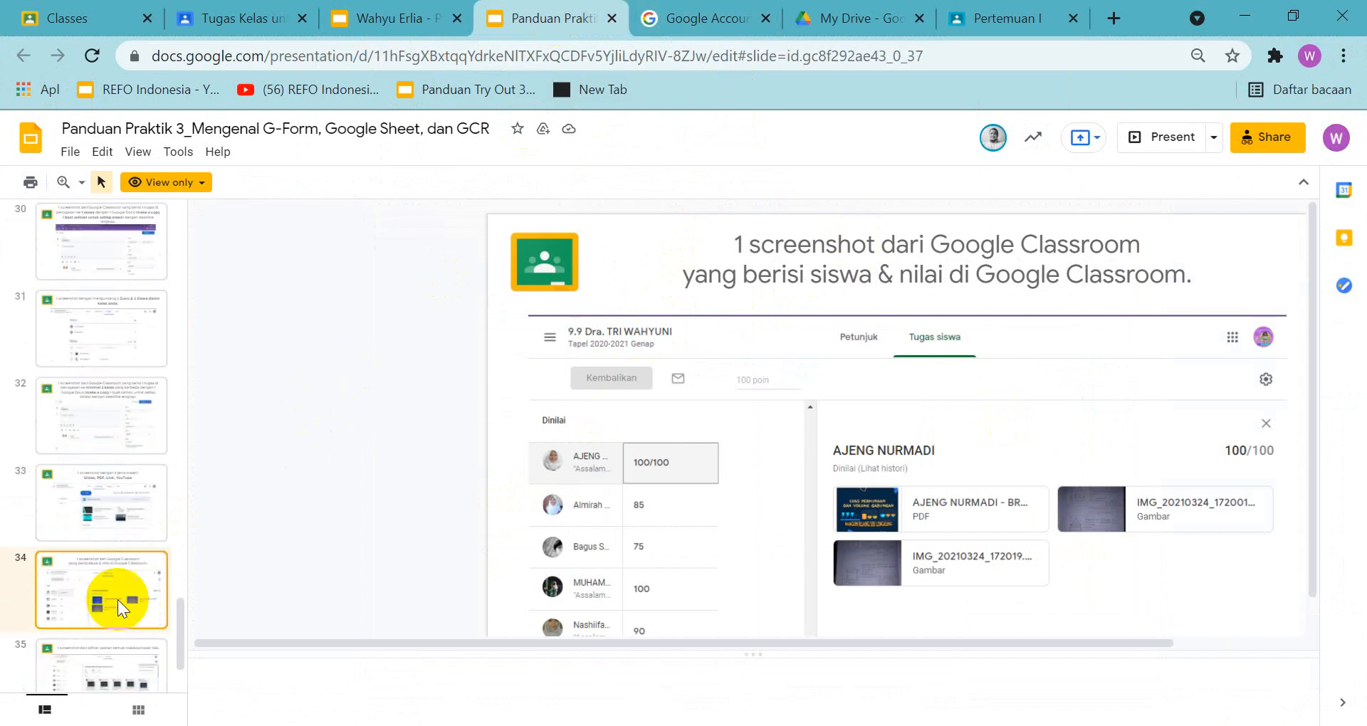
pyautogui.click(75, 570)
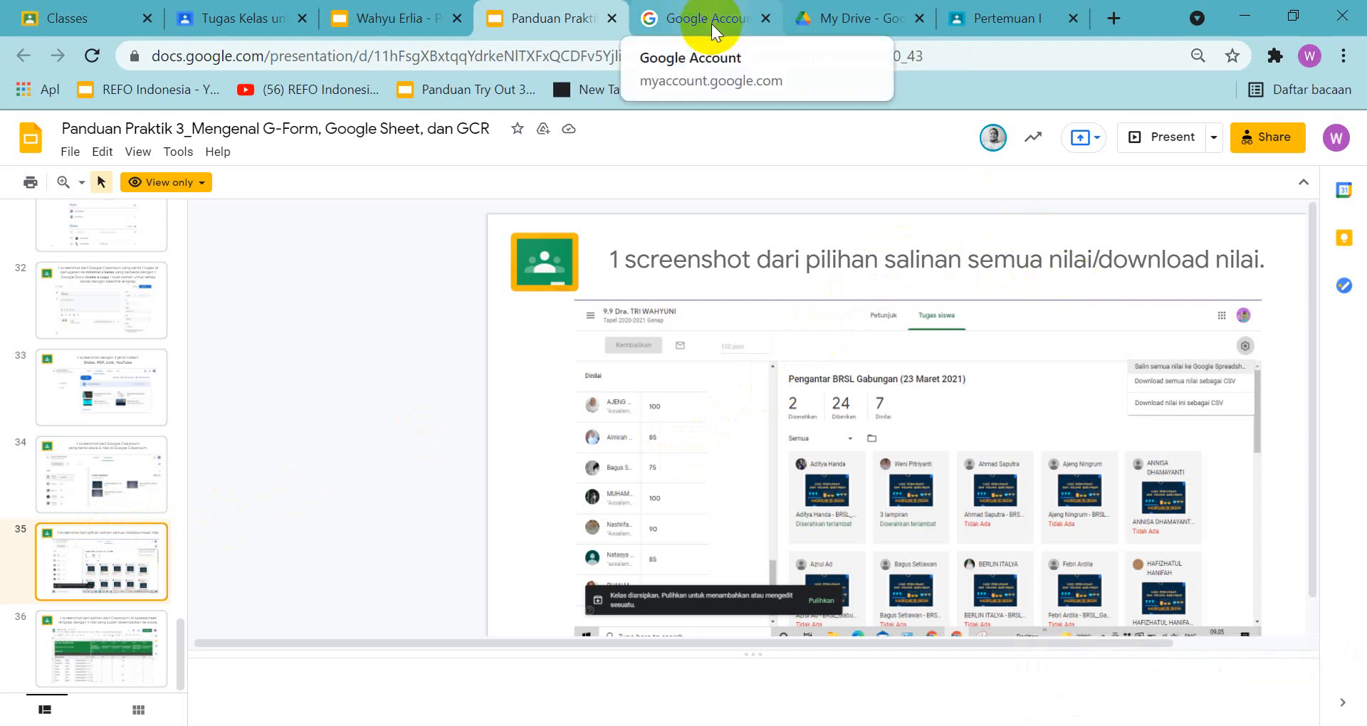
# Show the grade copy and download options for Pertemuan I, capture the page with them open, and copy the screenshot to the clipboard
pyautogui.click(964, 15)
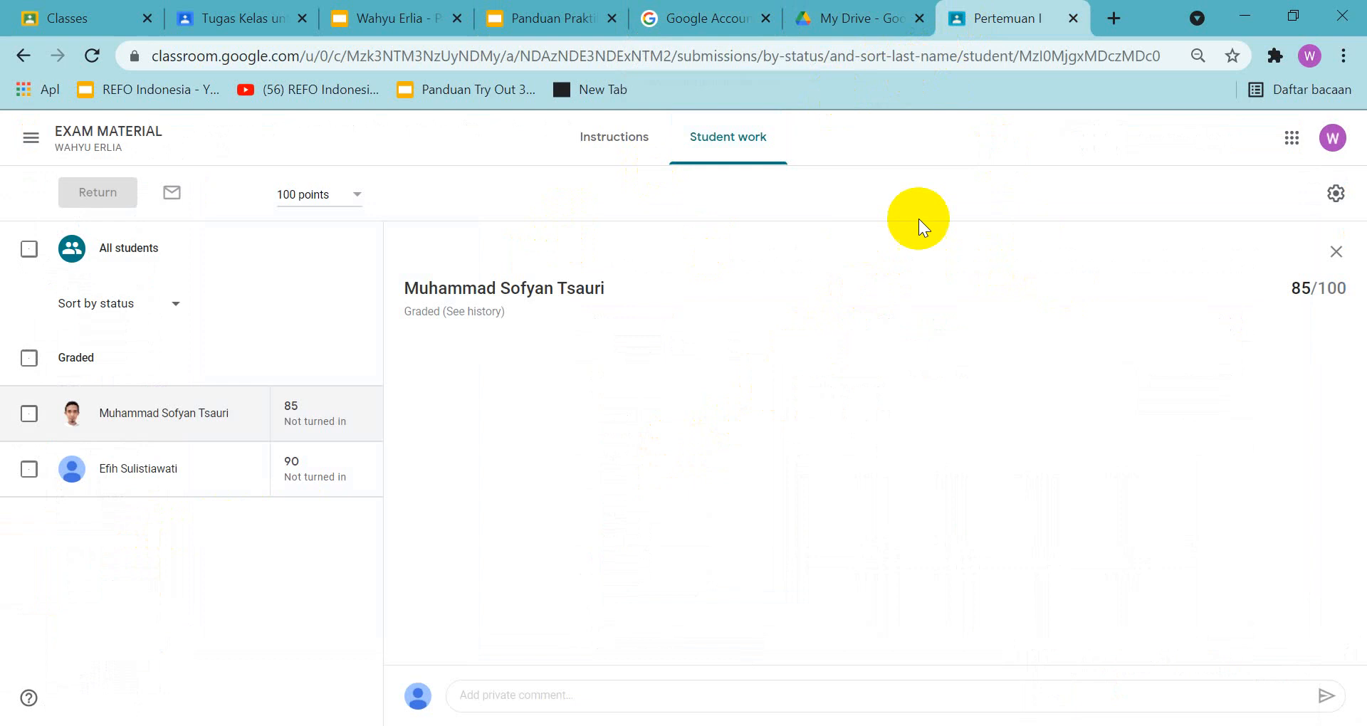
pyautogui.click(1338, 195)
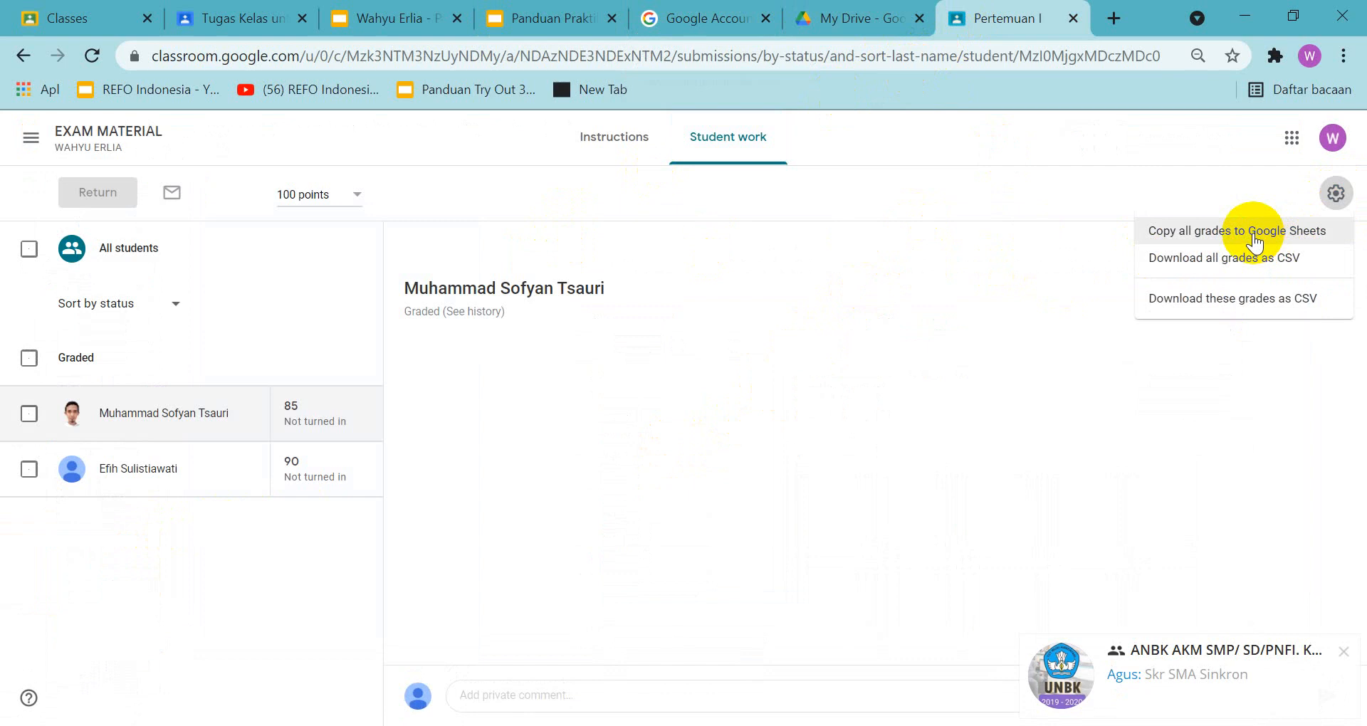
pyautogui.press('Print')
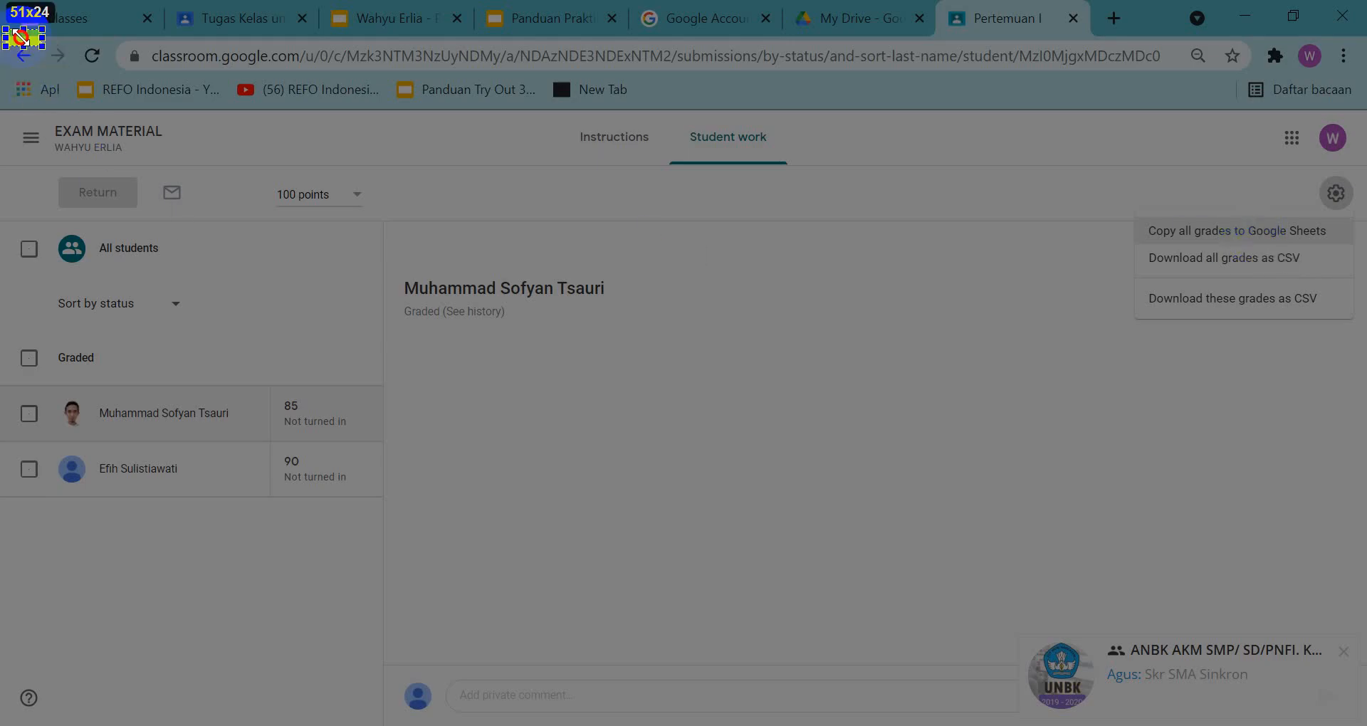
pyautogui.moveTo(21, 37); pyautogui.dragTo(1362, 641)
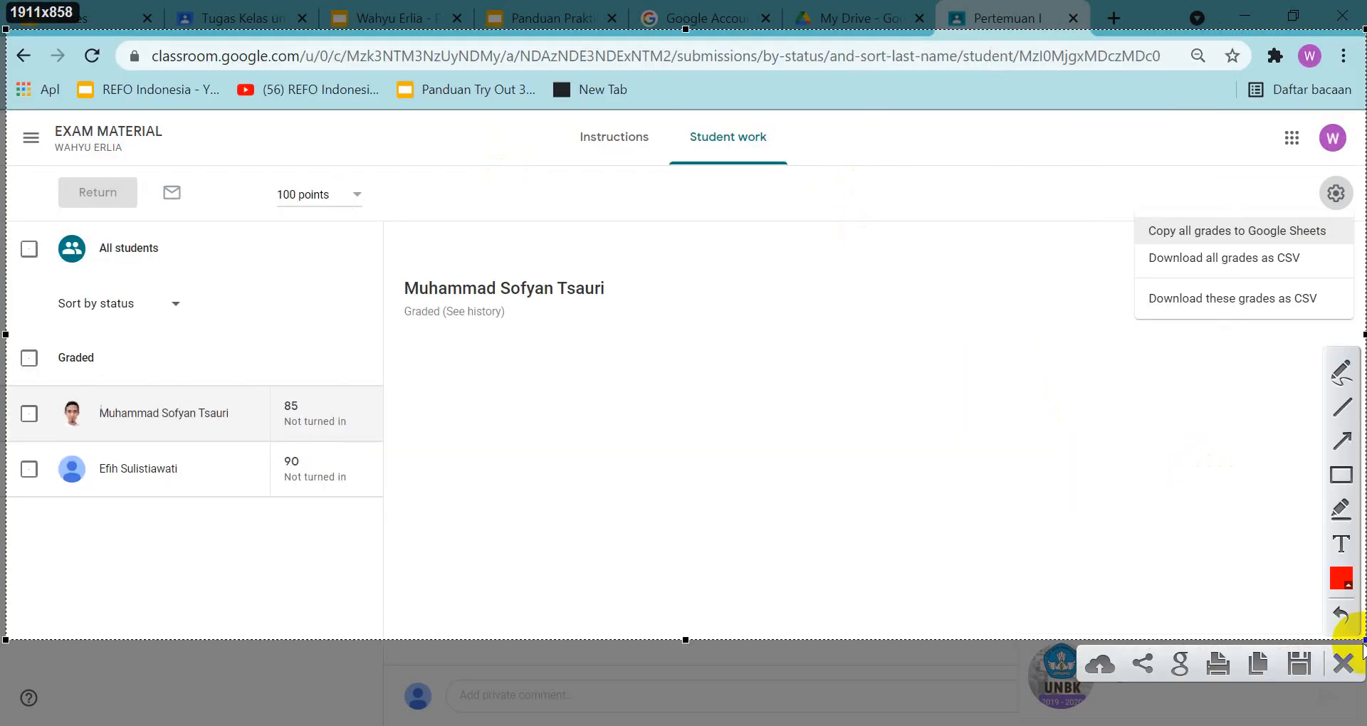
pyautogui.click(1256, 665)
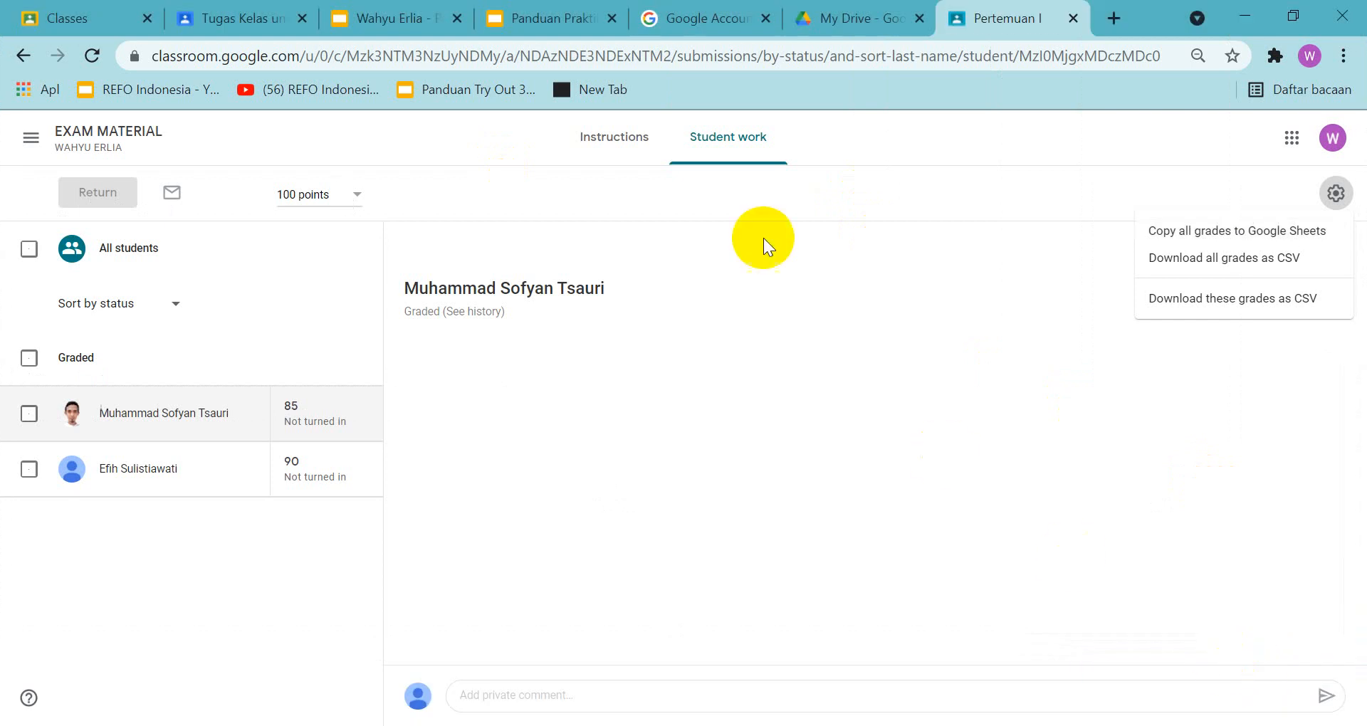
# Paste the screenshot onto slide 35 of the answer presentation, centre it below the download nilai heading, and open slide 36
pyautogui.click(393, 8)
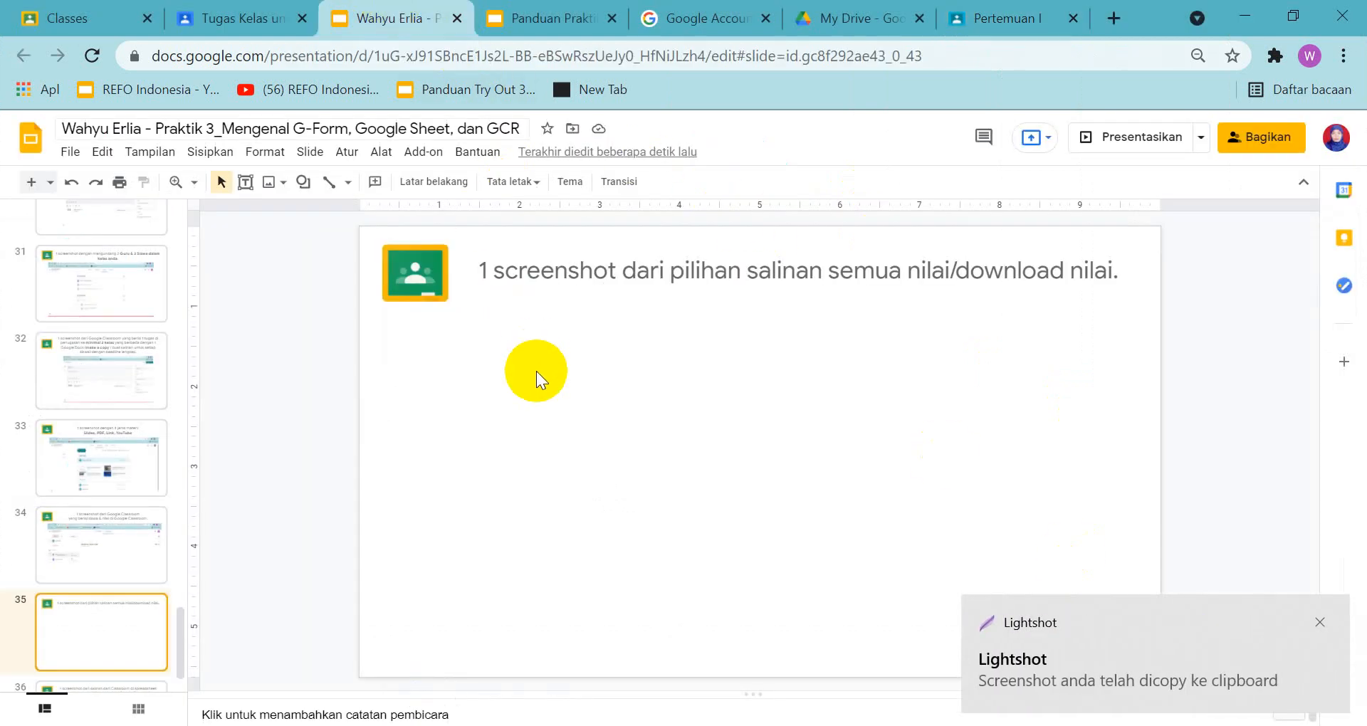
pyautogui.hotkey('ctrl', 'v')
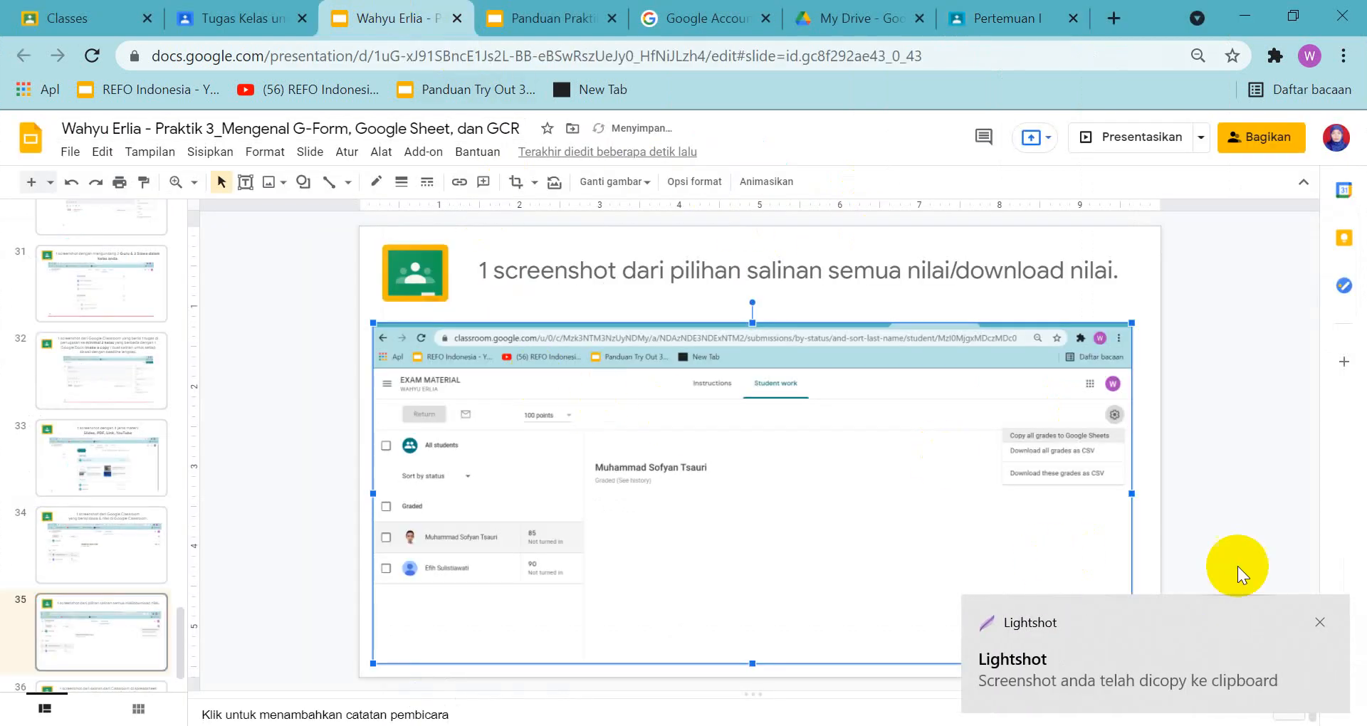
pyautogui.click(1320, 623)
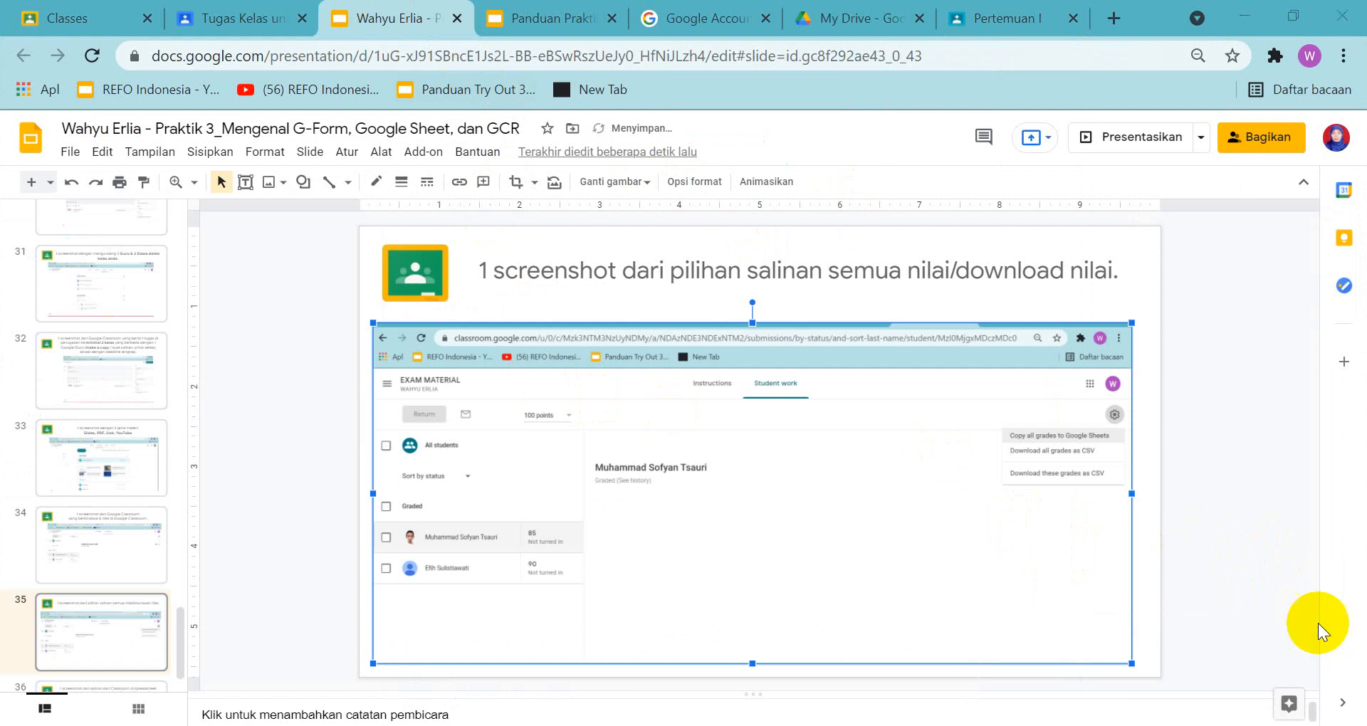
pyautogui.moveTo(1006, 523); pyautogui.dragTo(976, 528)
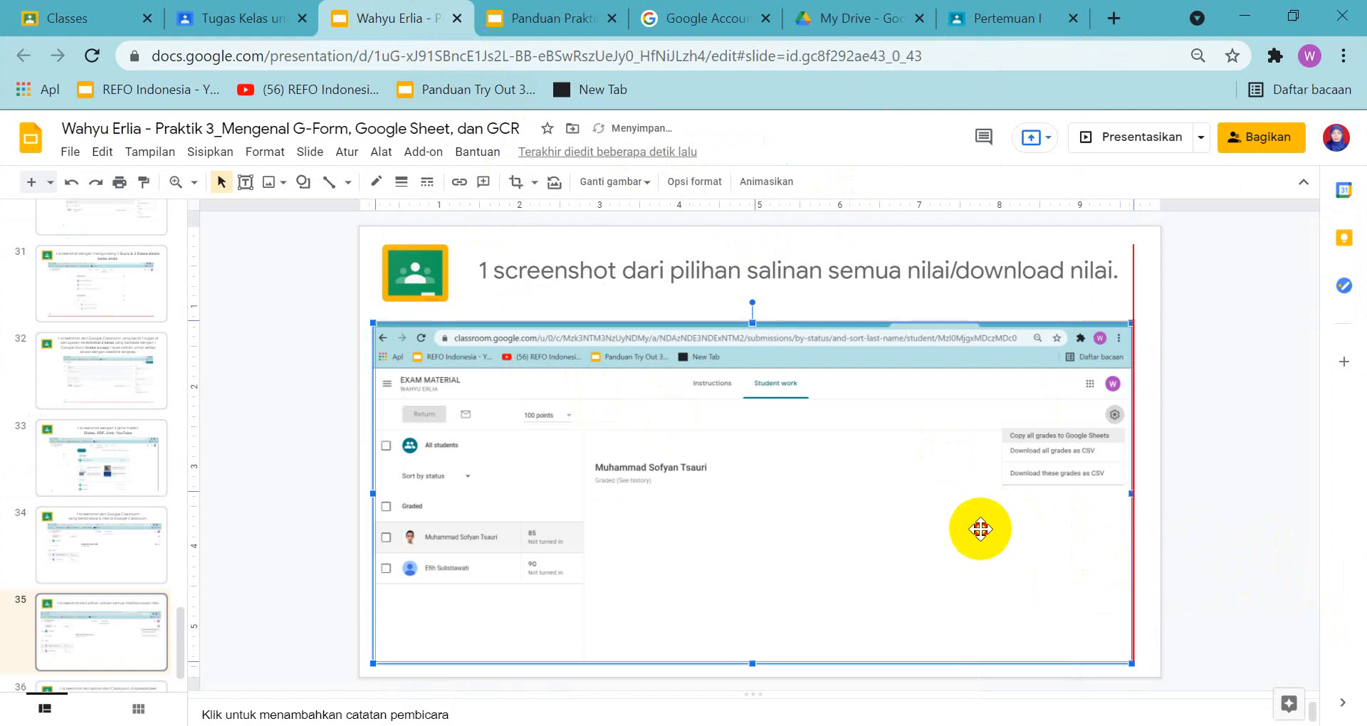
pyautogui.scroll(-2, 126, 642)
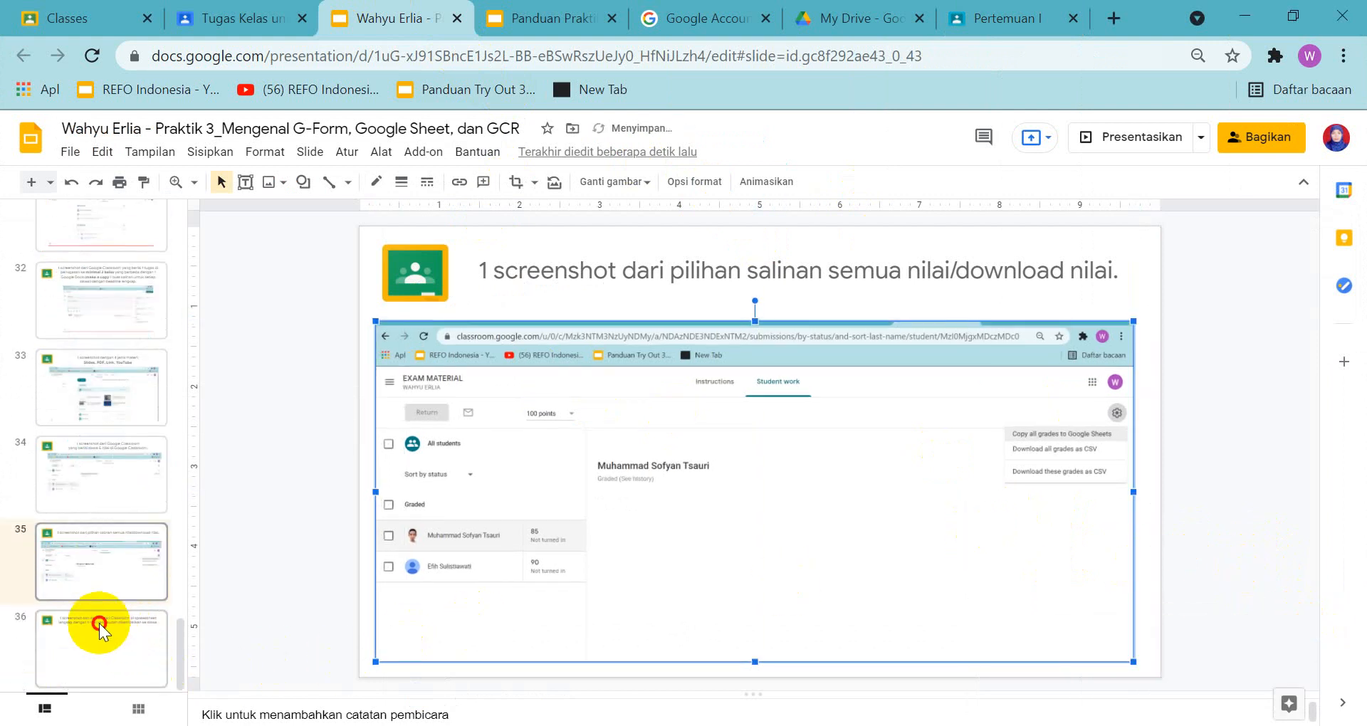
pyautogui.click(99, 622)
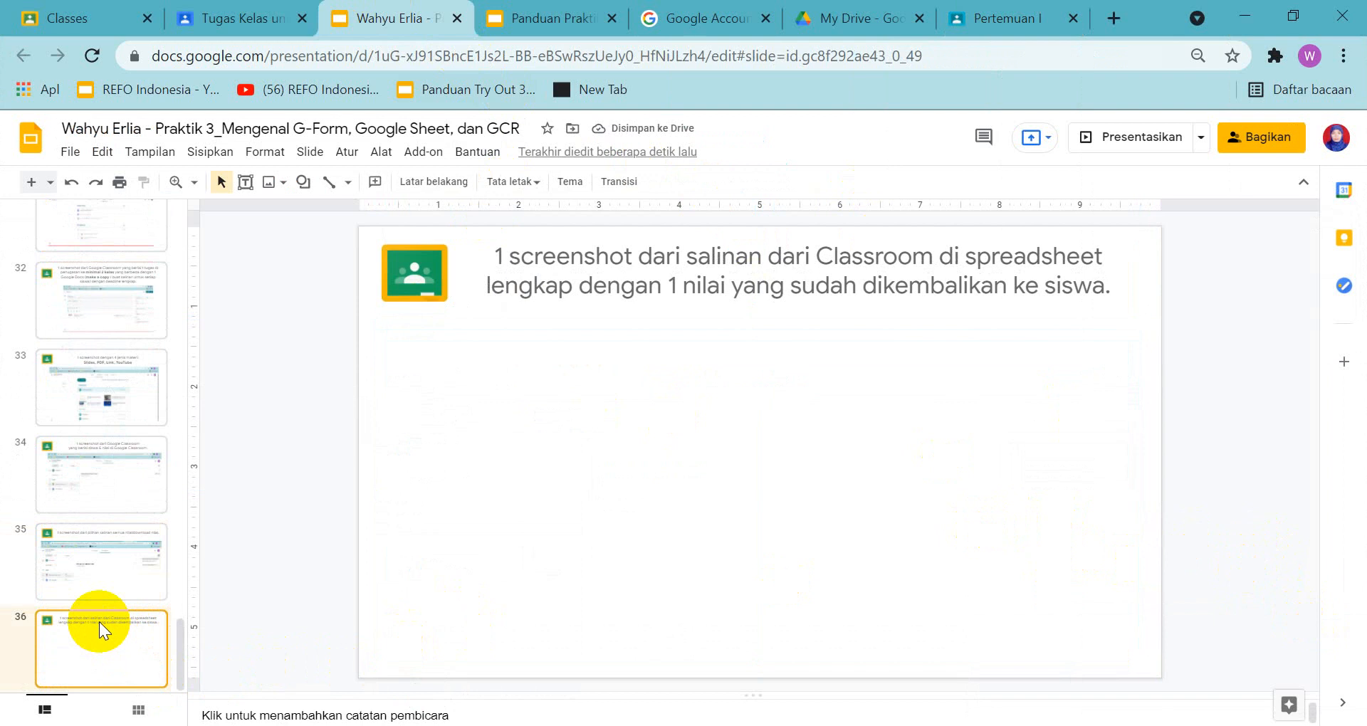